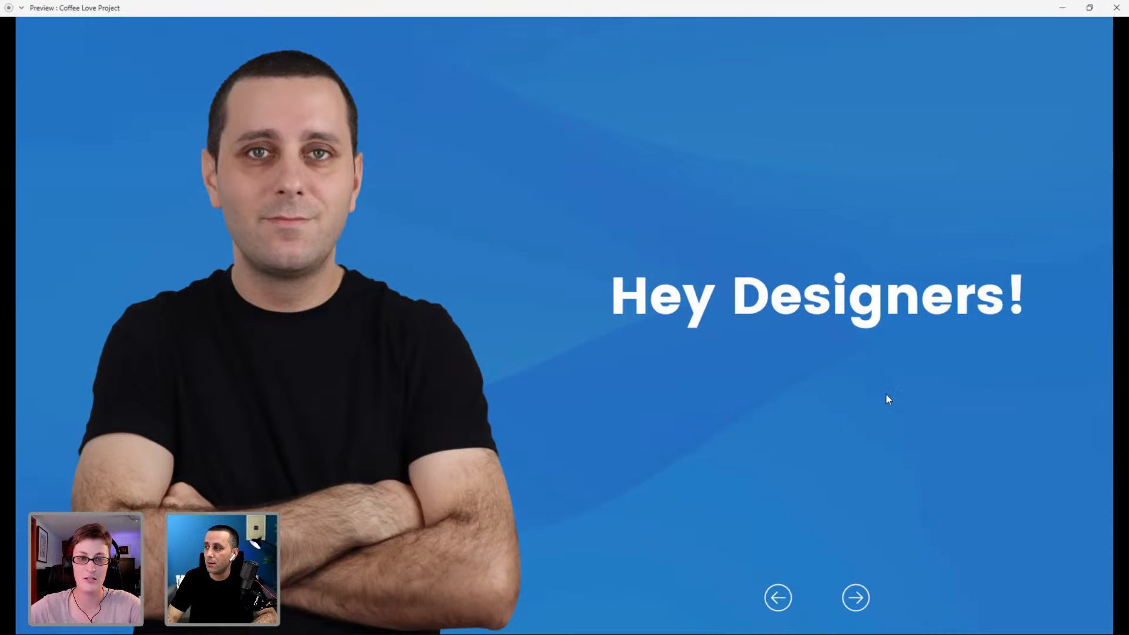
Advance the presentation preview to the Alex On Design website slide and look through the course listings on that site in the browser.
left_click(855, 597)
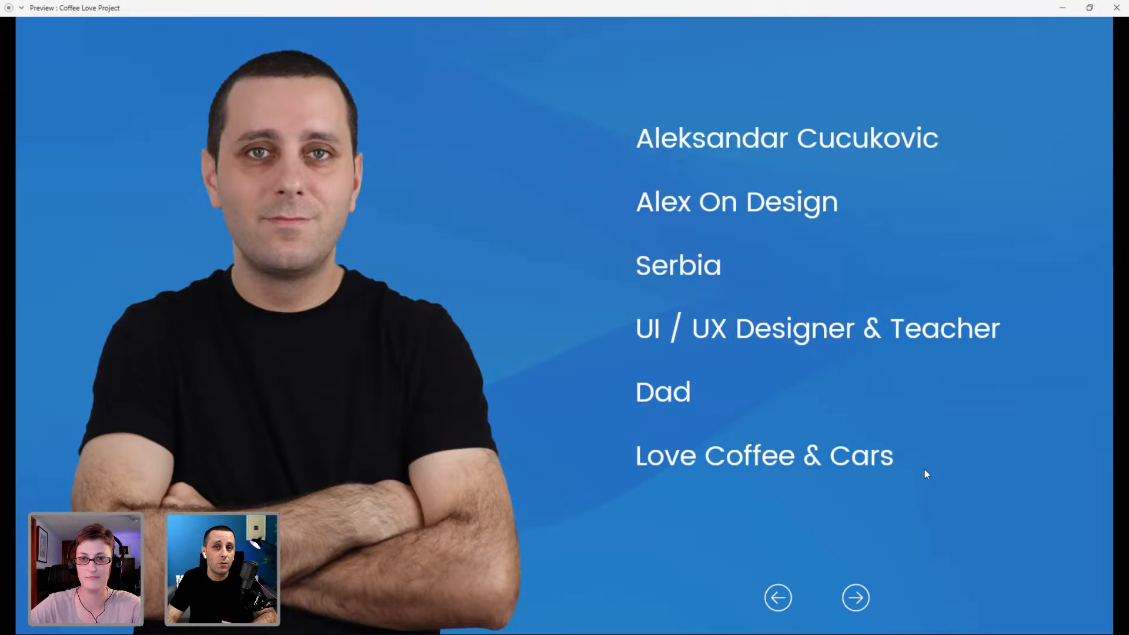
left_click(859, 593)
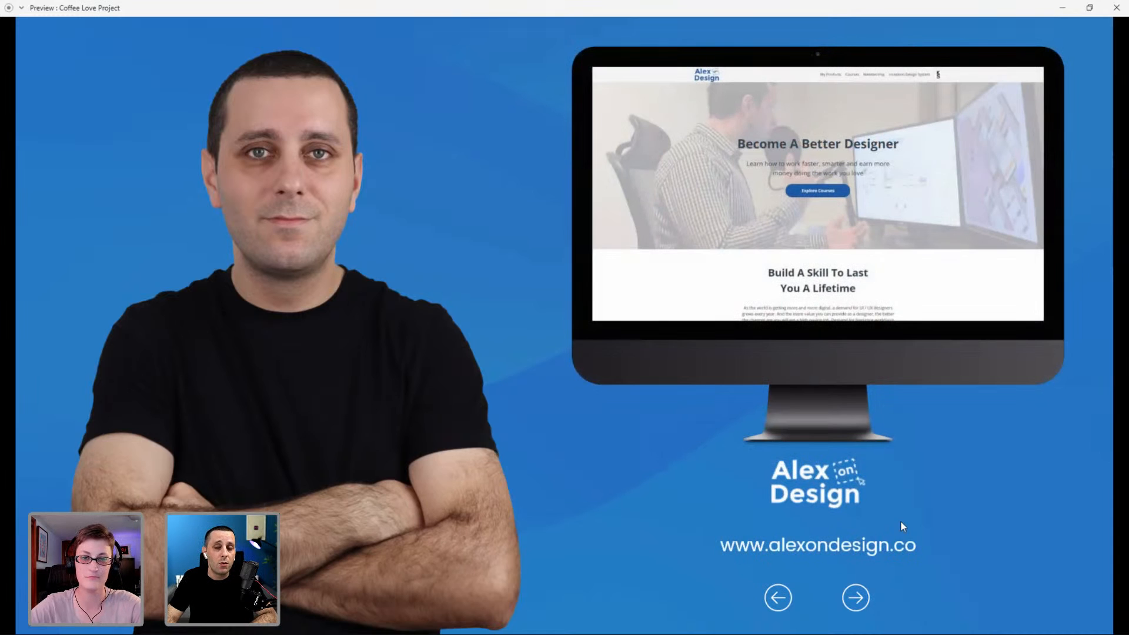
key("alt+Tab")
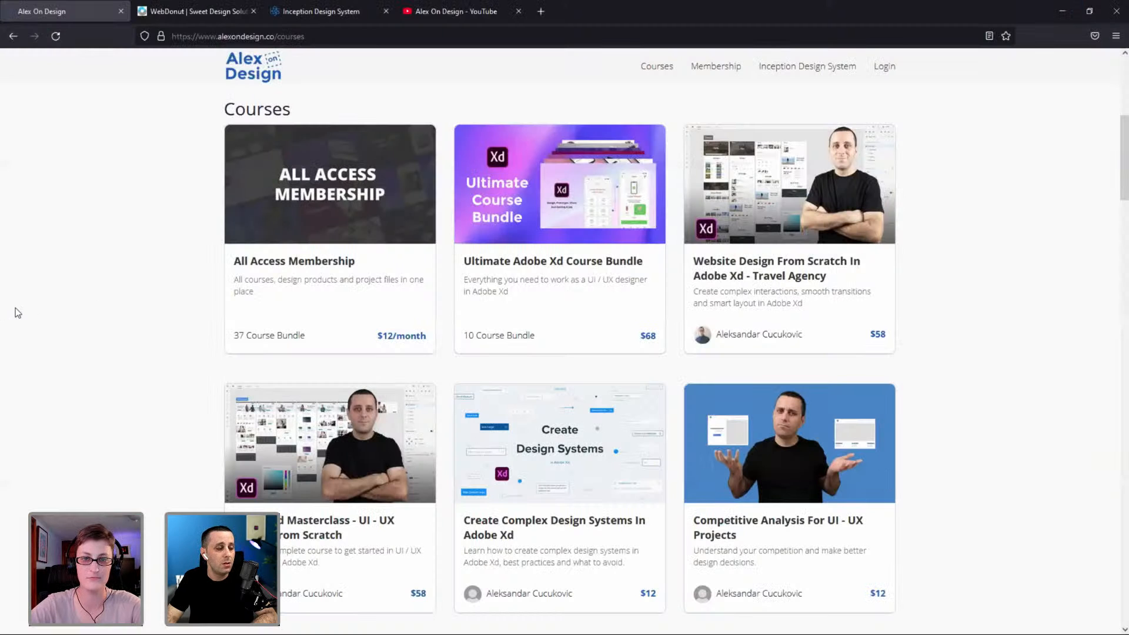
scroll(18, 312, "down", 1)
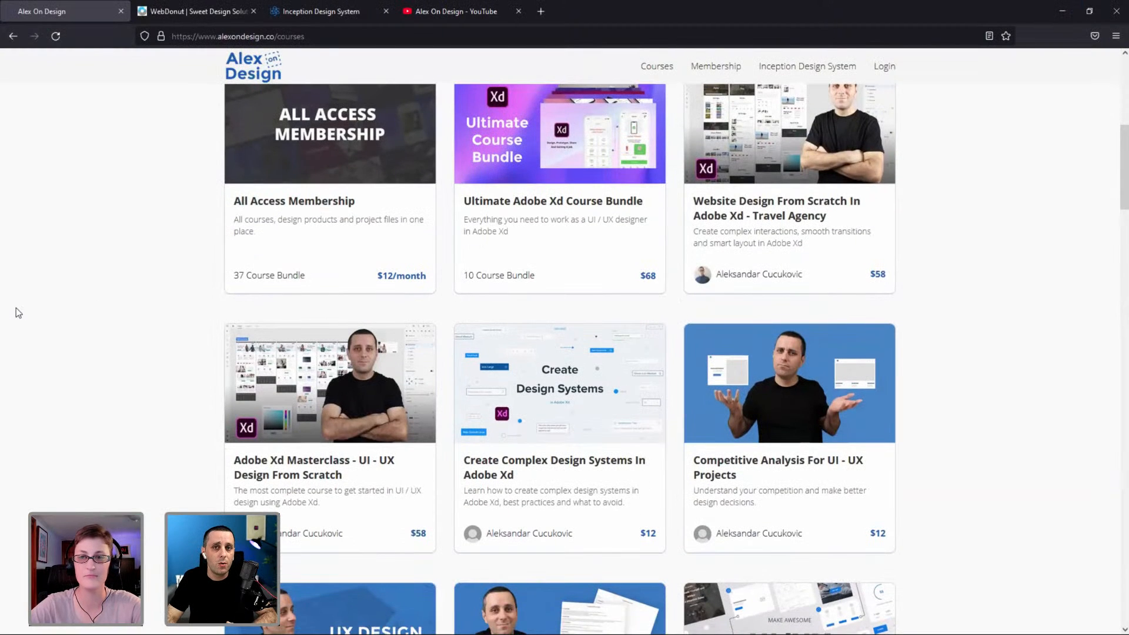
scroll(19, 312, "down", 1)
scroll(16, 308, "down", 2)
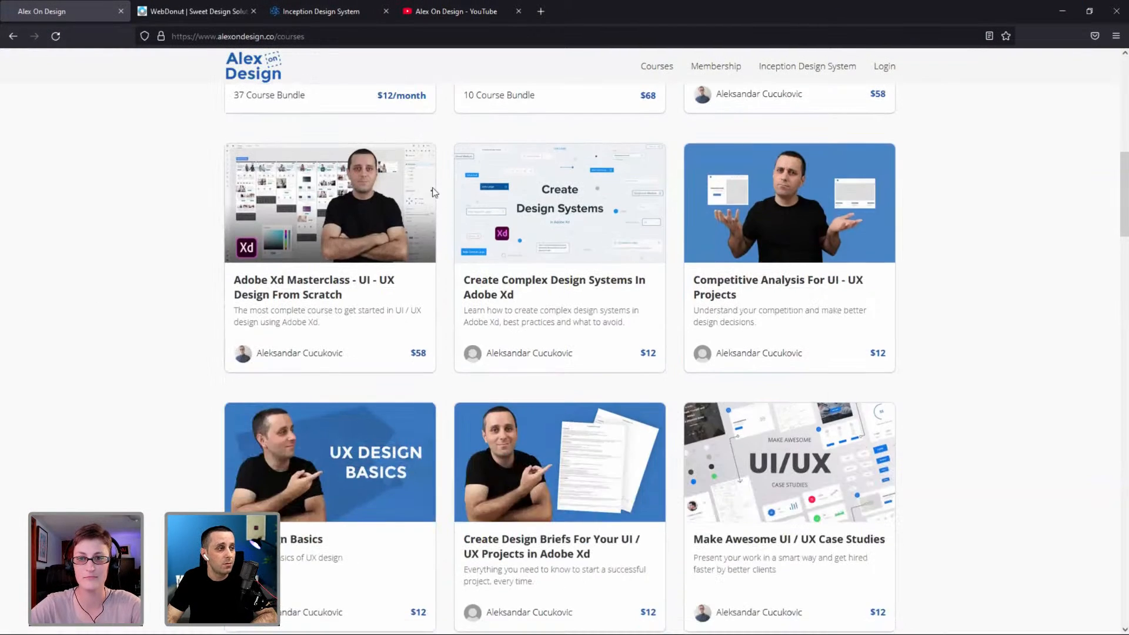
scroll(167, 290, "down", 2)
scroll(169, 286, "up", 2)
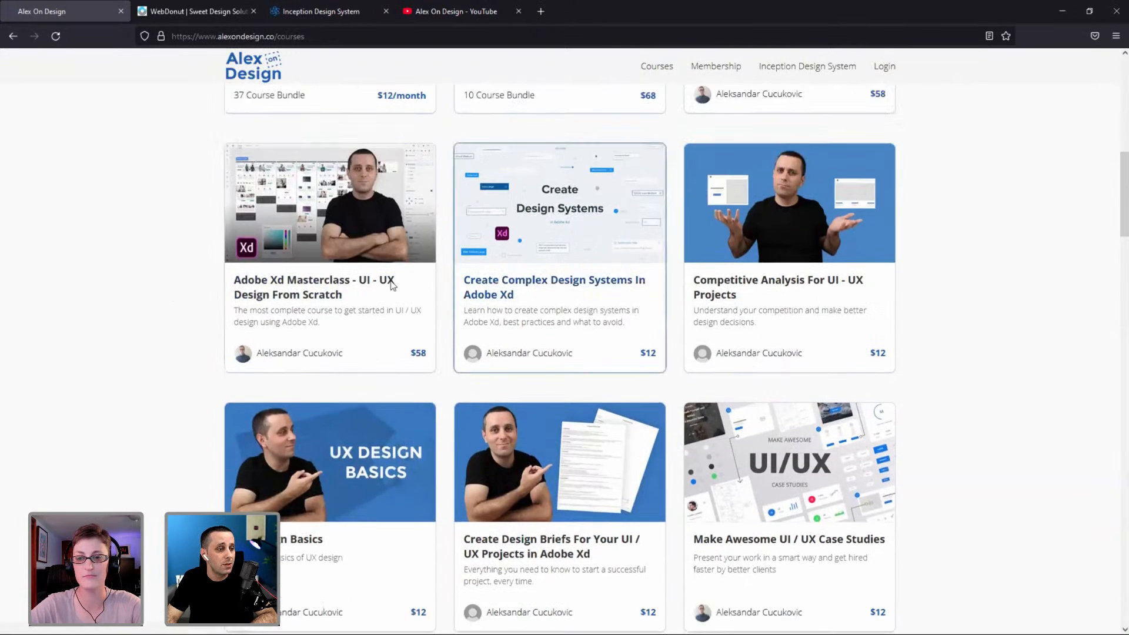
scroll(390, 282, "down", 6)
scroll(442, 302, "down", 4)
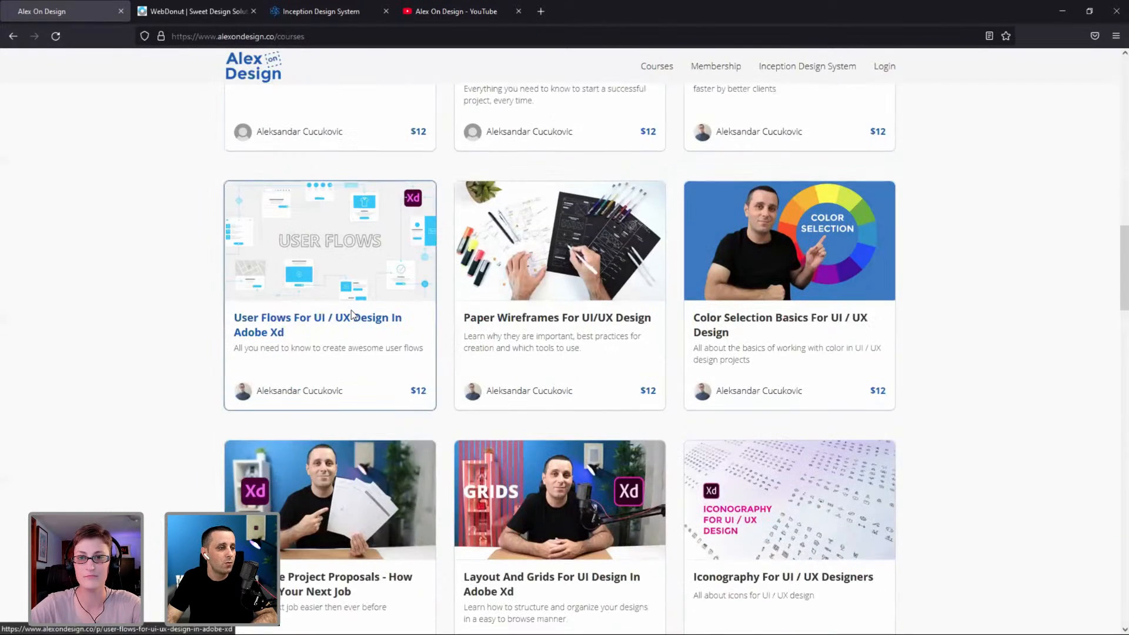
scroll(858, 277, "down", 2)
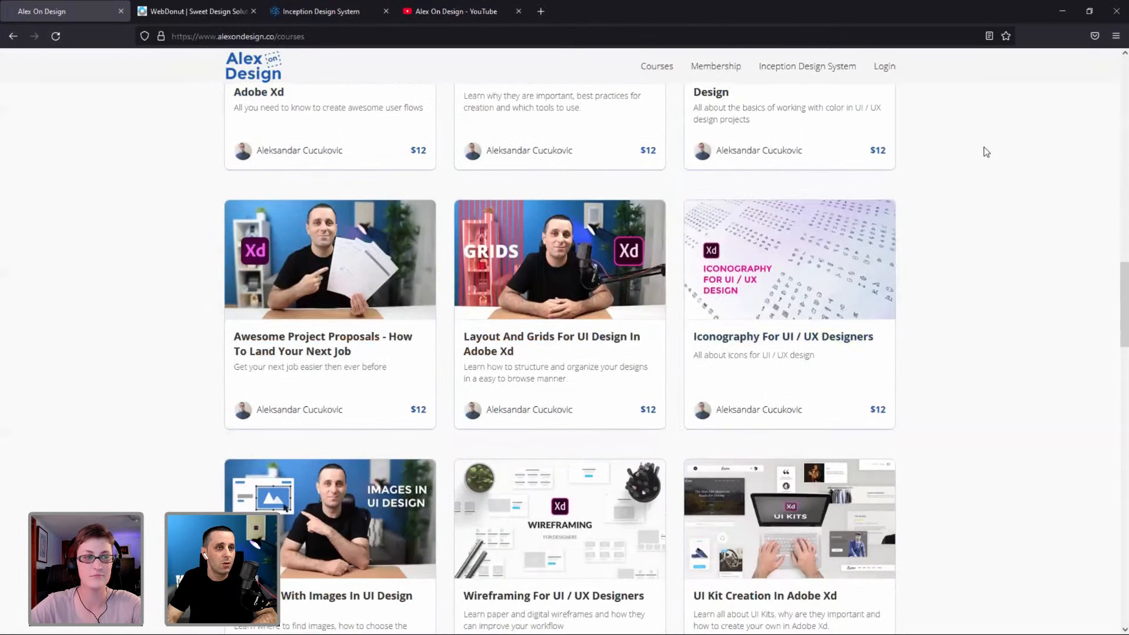
left_click(1069, 14)
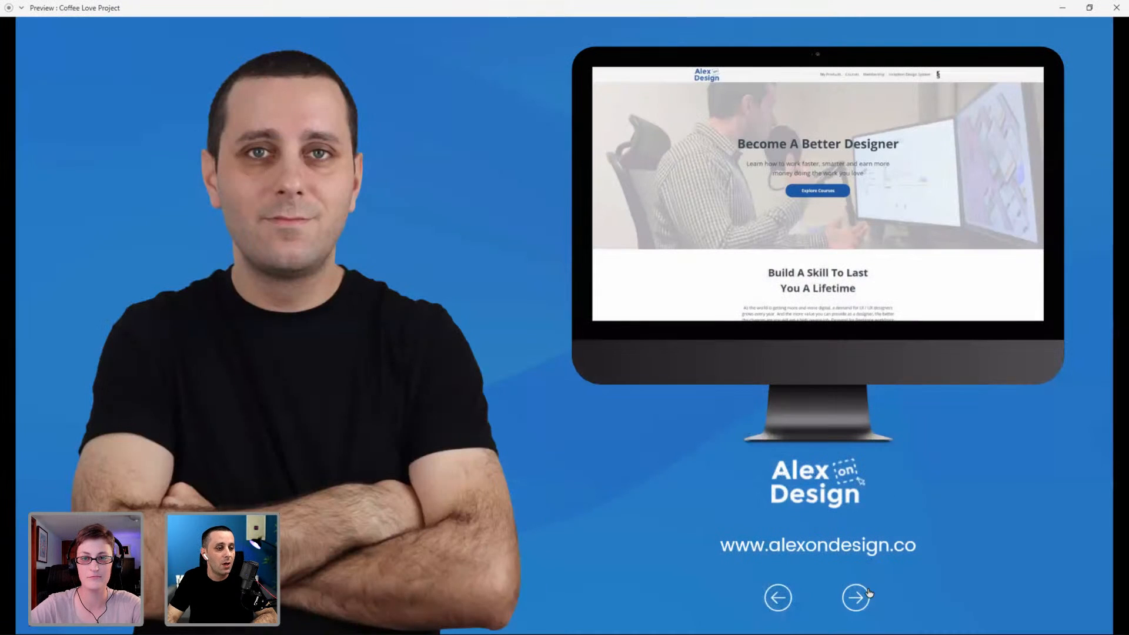
Advance the preview to the Web Donut slide and look through the product catalogue on the WebDonut site in the browser.
left_click(857, 600)
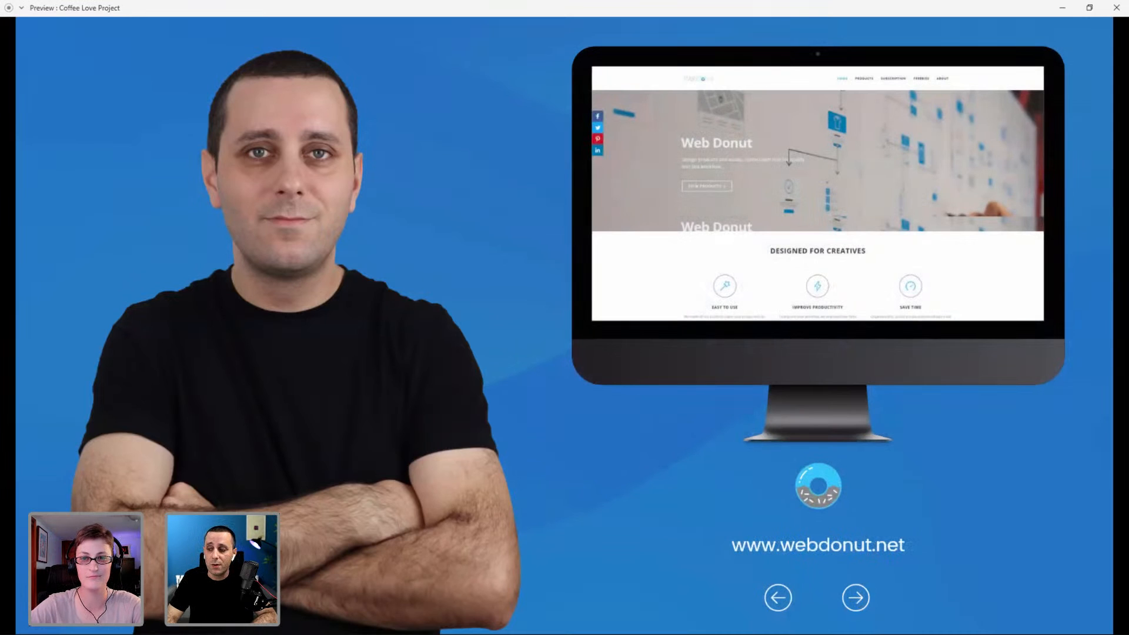
key("alt+Tab")
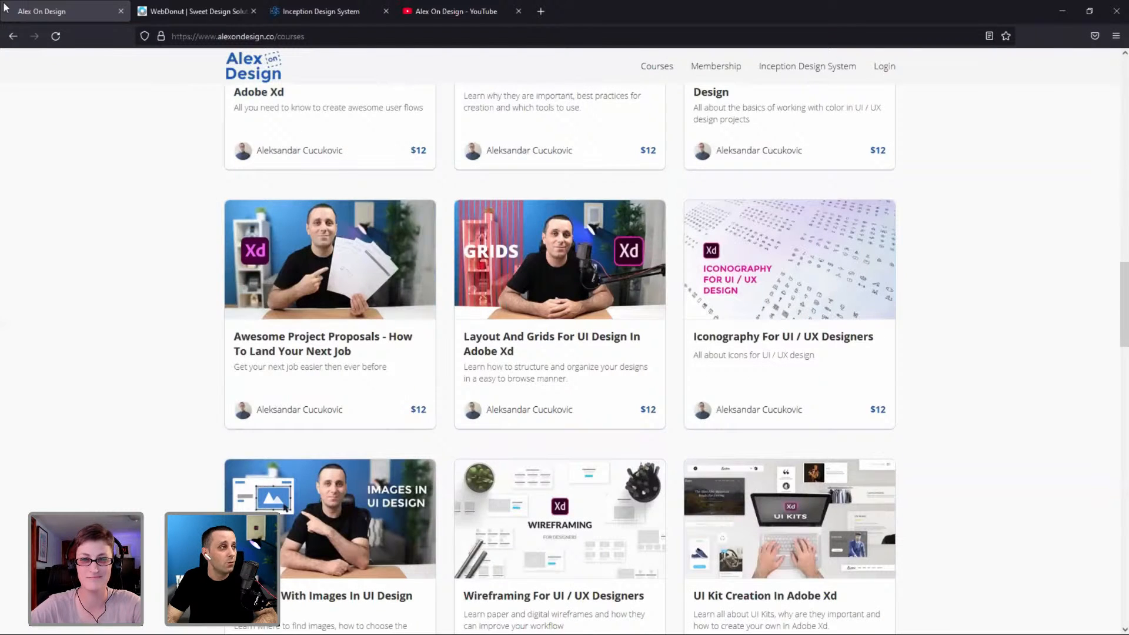
left_click(160, 13)
scroll(49, 331, "down", 4)
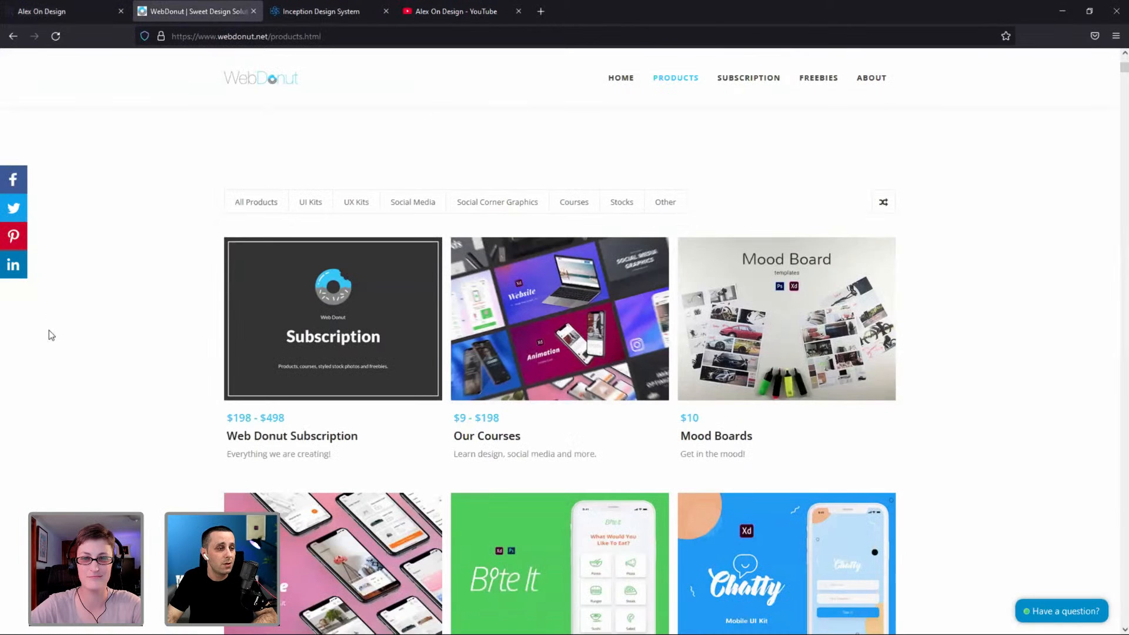
scroll(52, 329, "down", 1)
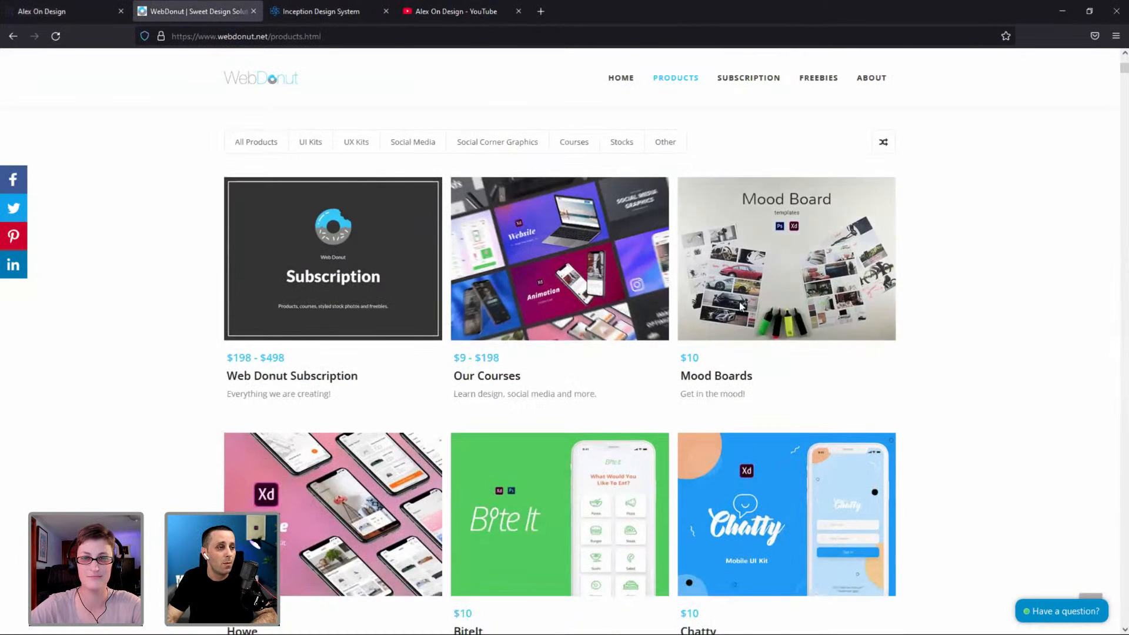
scroll(739, 301, "down", 4)
scroll(396, 306, "down", 2)
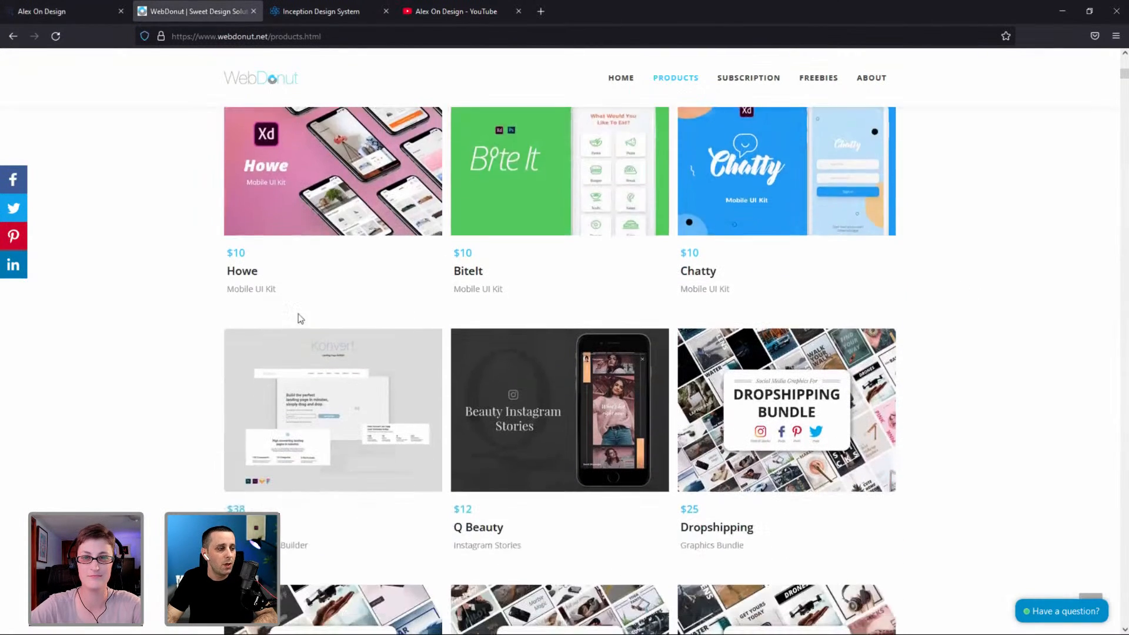
scroll(176, 315, "down", 3)
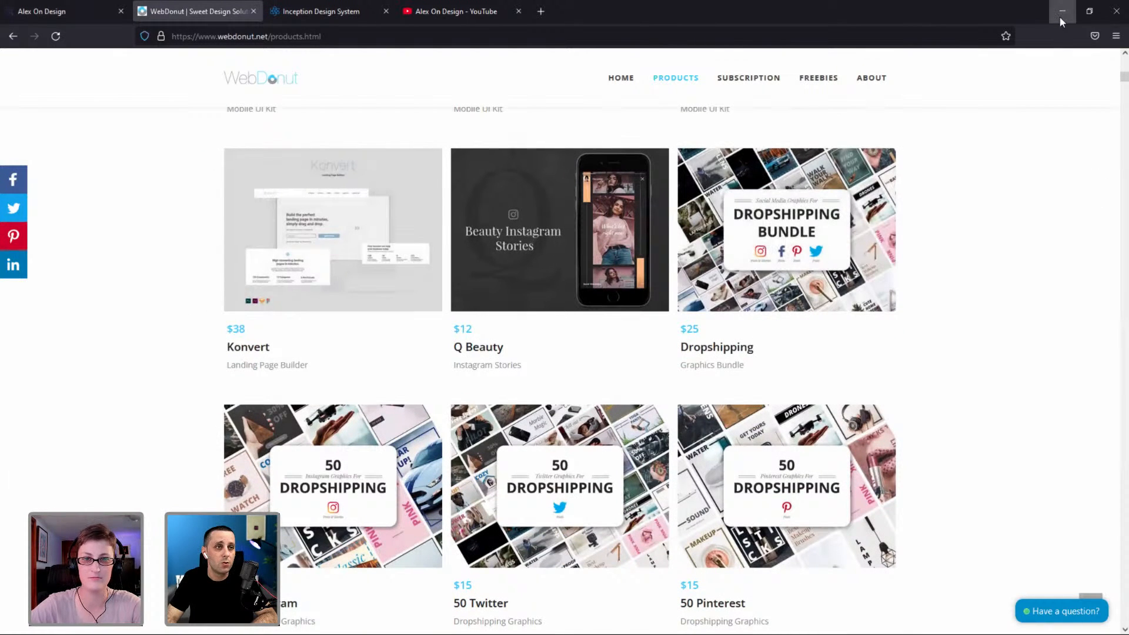
left_click(1060, 19)
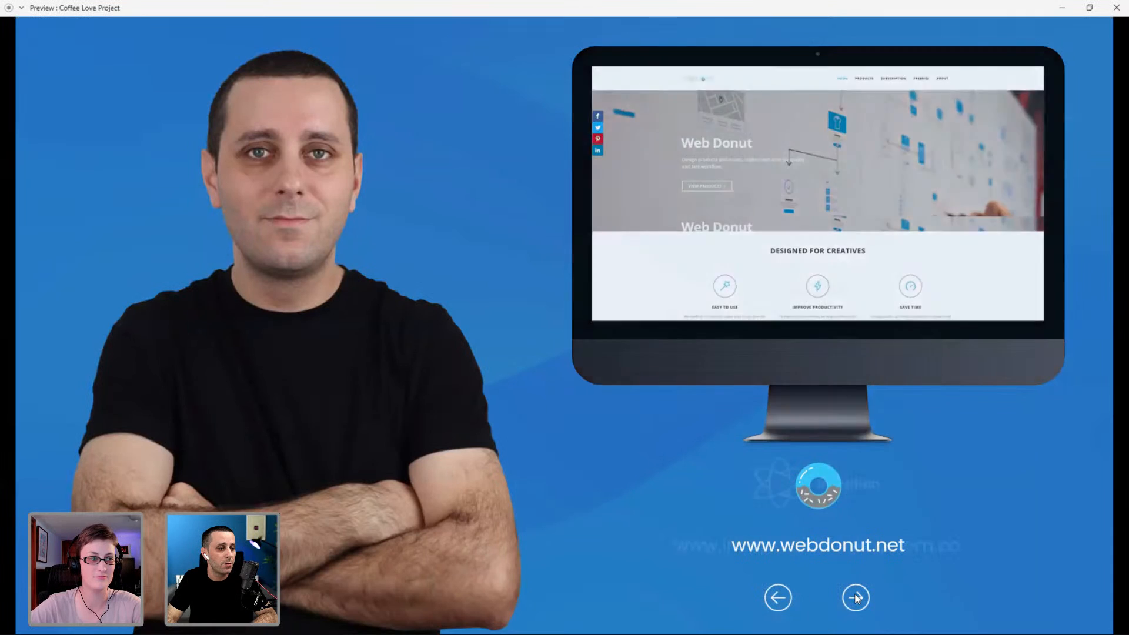
Advance the preview to the Inception slide and examine the feature sections of the Inception Design System site in the browser.
left_click(855, 598)
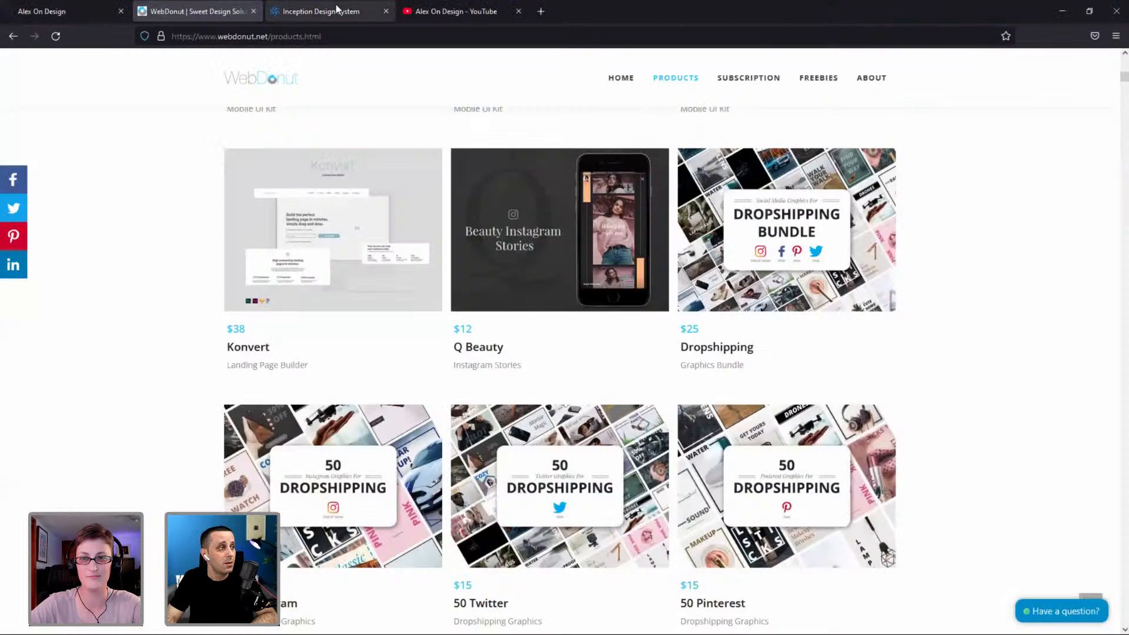
left_click(320, 11)
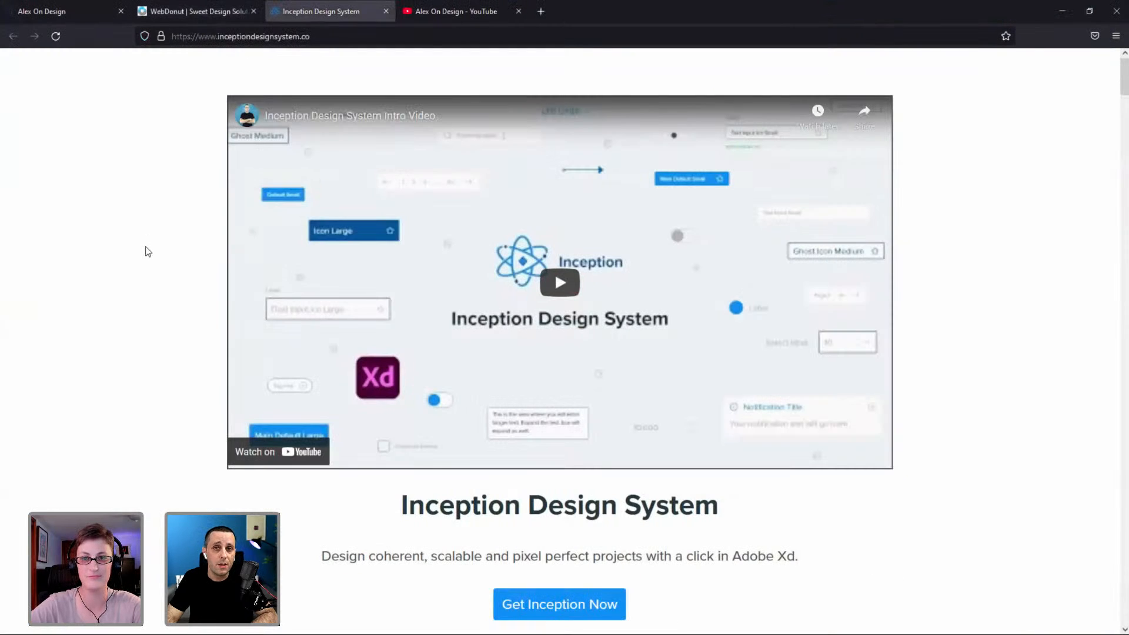
scroll(147, 252, "down", 15)
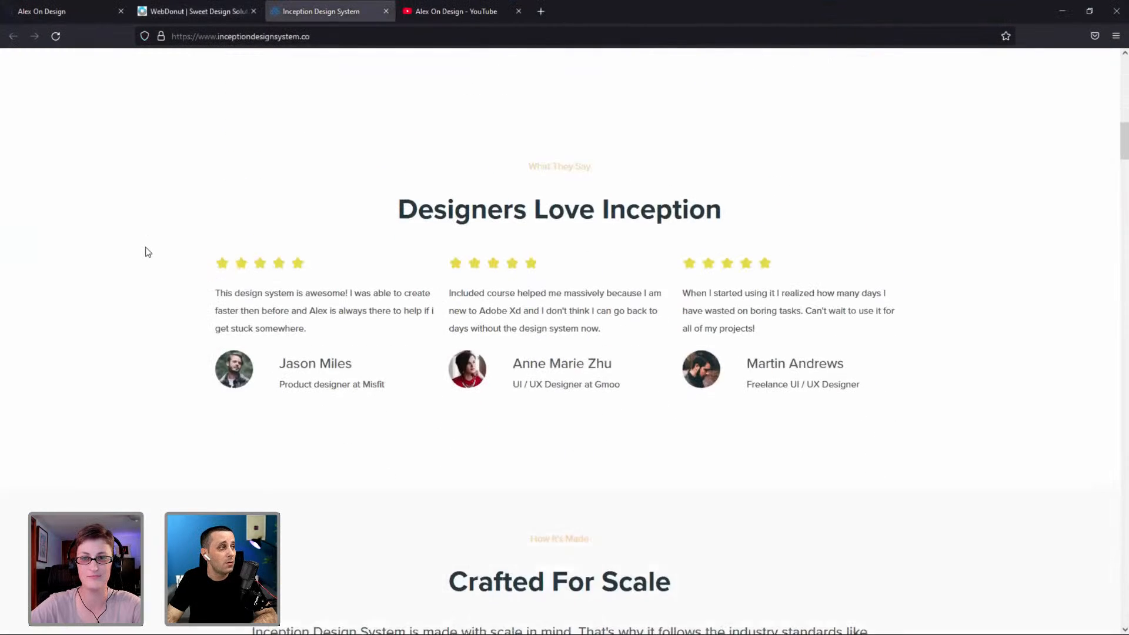
scroll(126, 207, "down", 7)
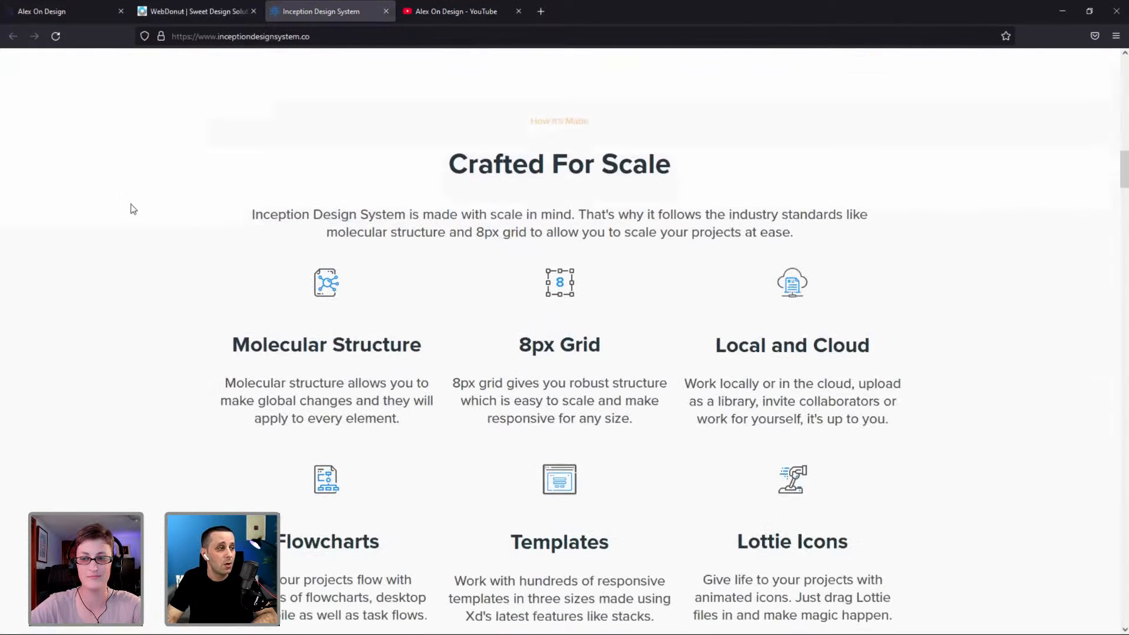
scroll(134, 209, "down", 1)
scroll(132, 207, "down", 1)
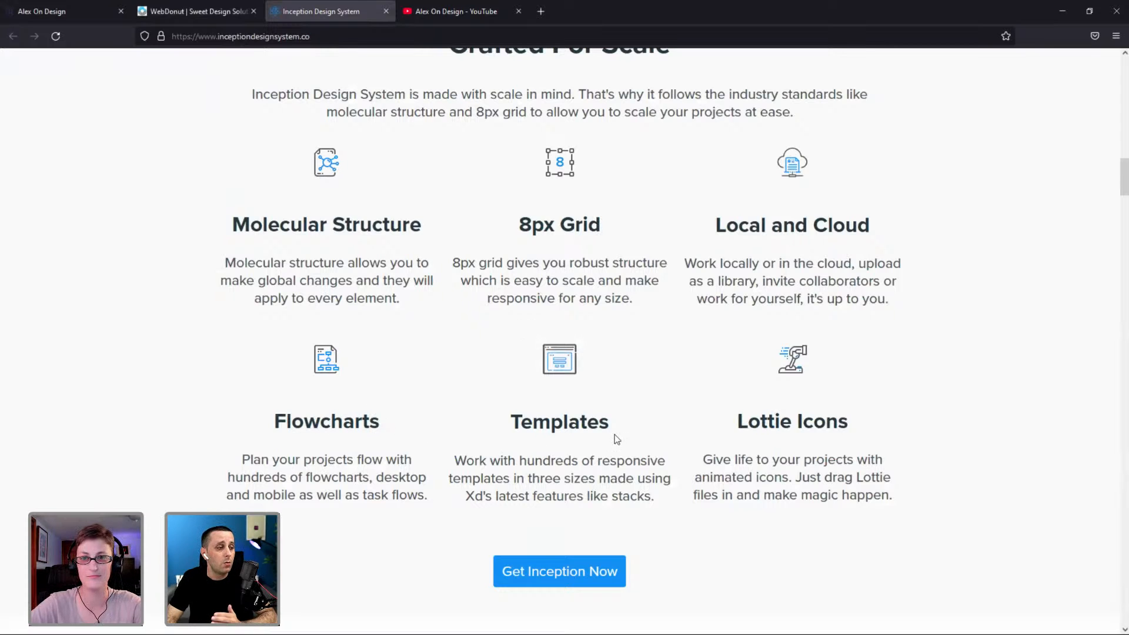
scroll(806, 307, "down", 7)
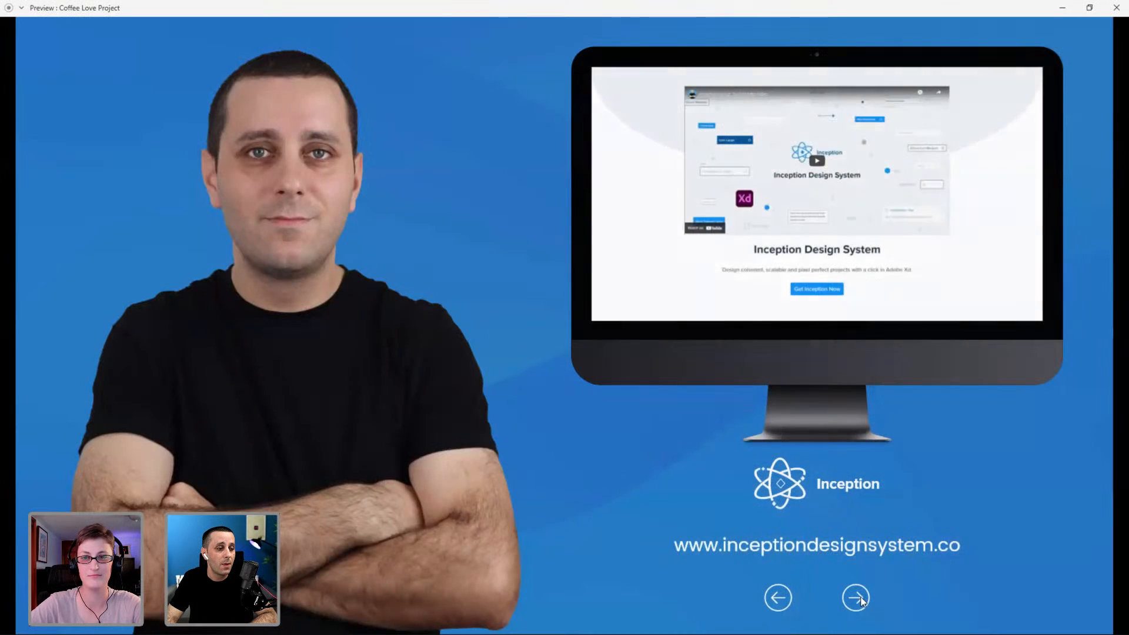
Advance the preview past the Inception slide and look through the uploaded videos on the Alex On Design YouTube channel in the browser.
left_click(862, 600)
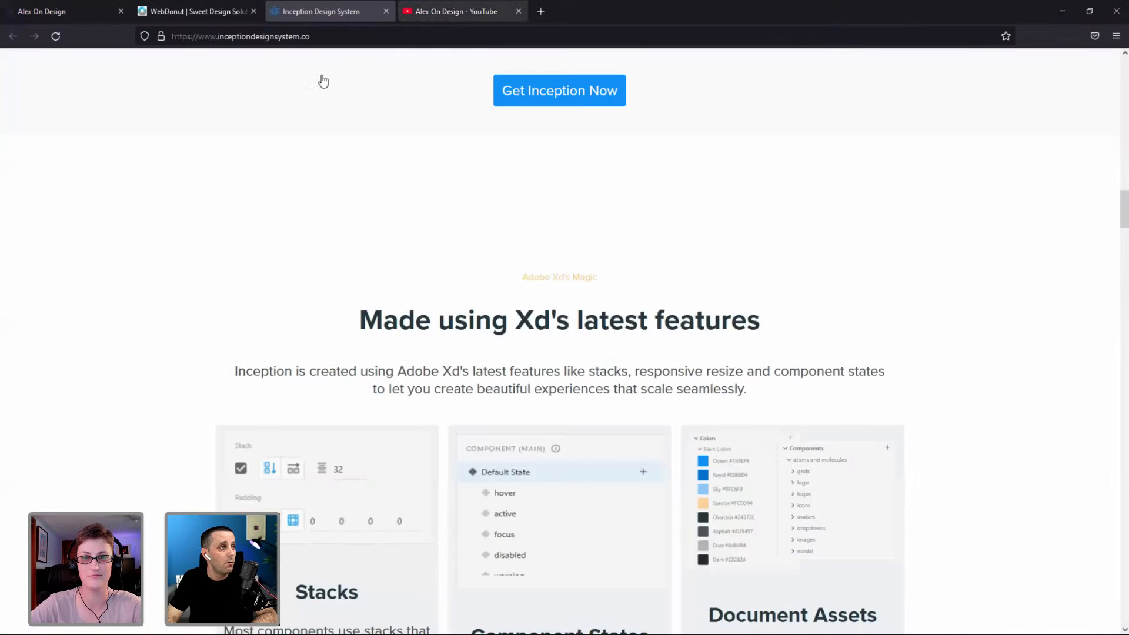
left_click(459, 11)
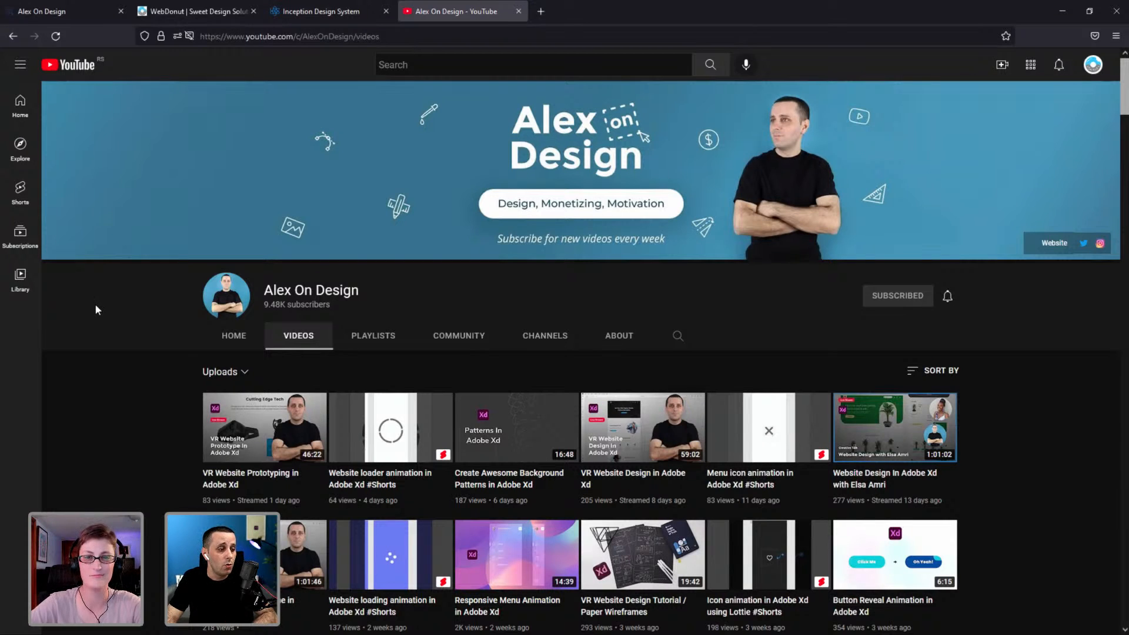
scroll(97, 306, "down", 3)
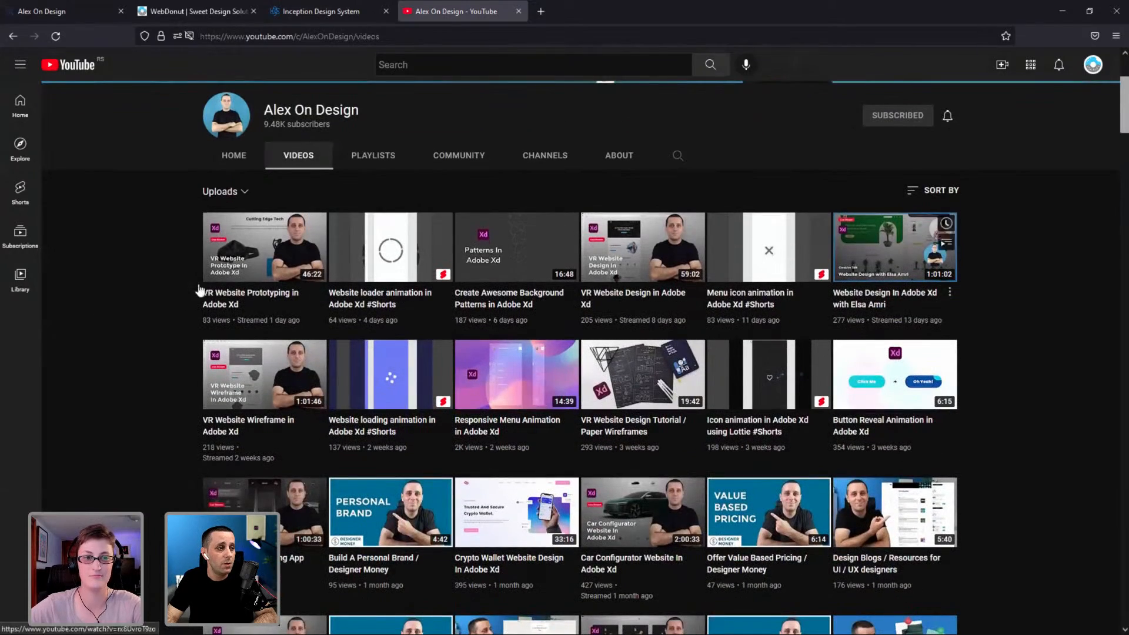
scroll(139, 340, "down", 3)
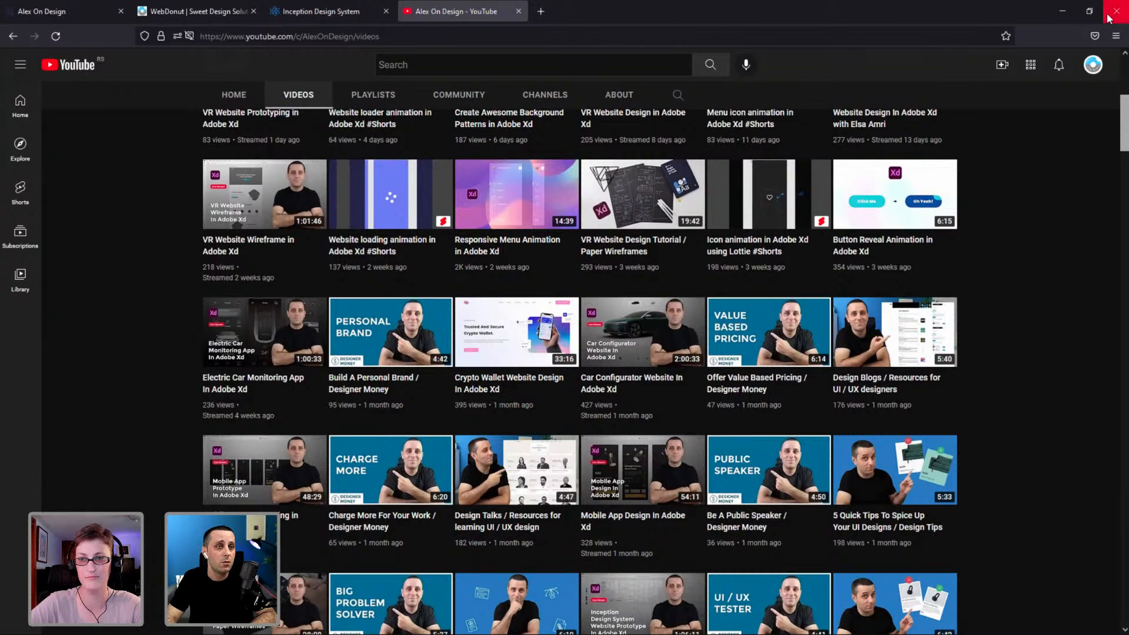
key("alt+Tab")
Step through the Day One and Day Two agenda slides in the preview up to the Coffee Love project introduction.
left_click(858, 598)
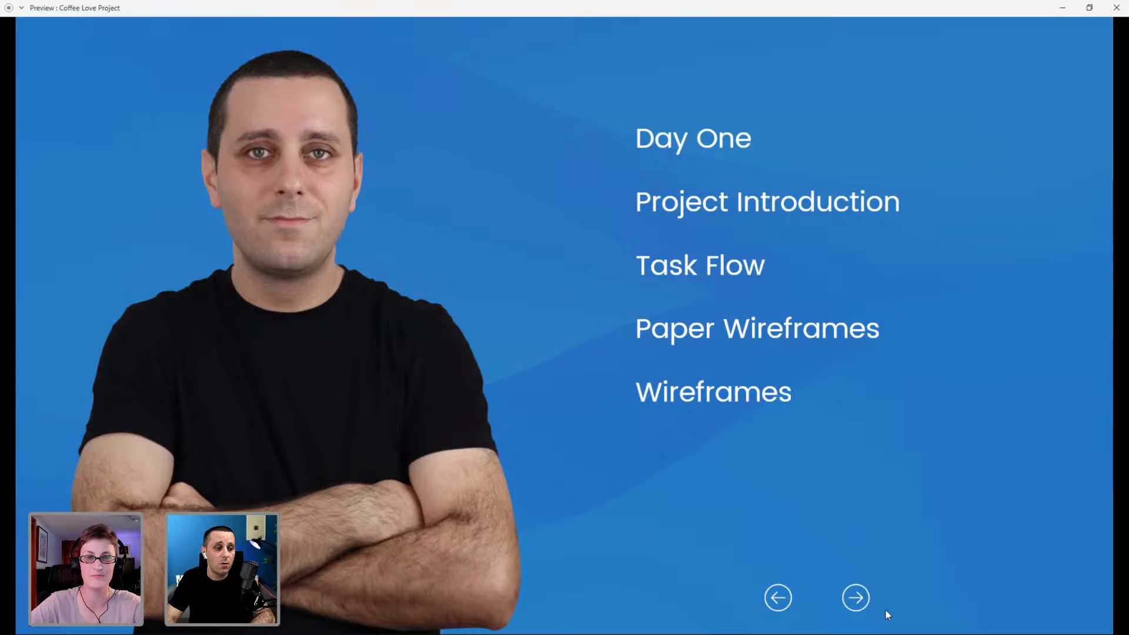
left_click(860, 601)
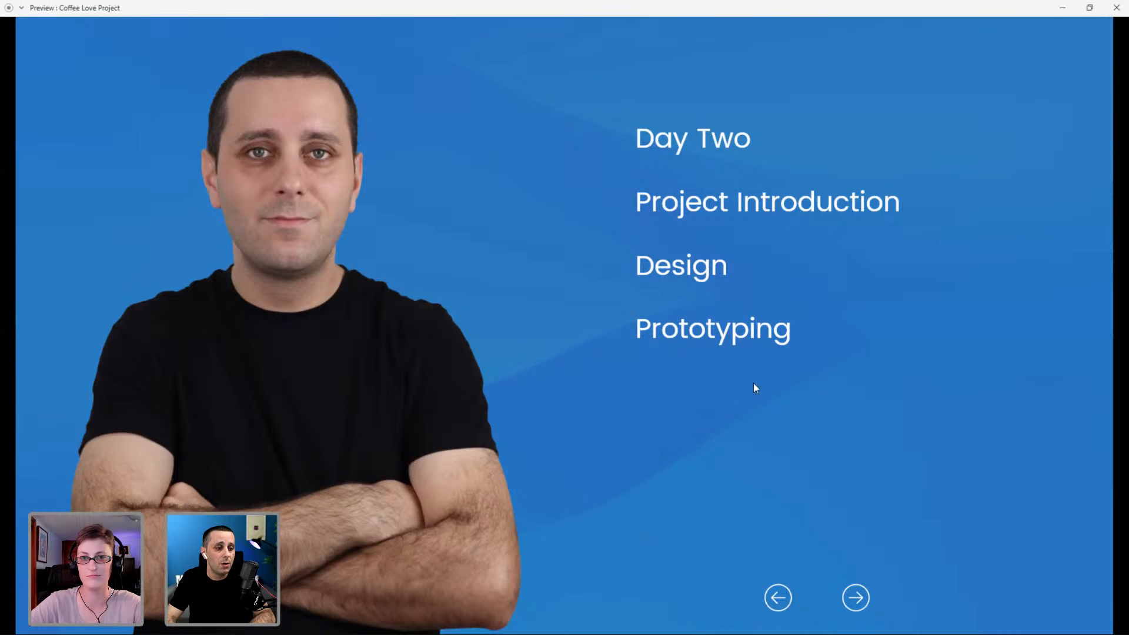
left_click(856, 598)
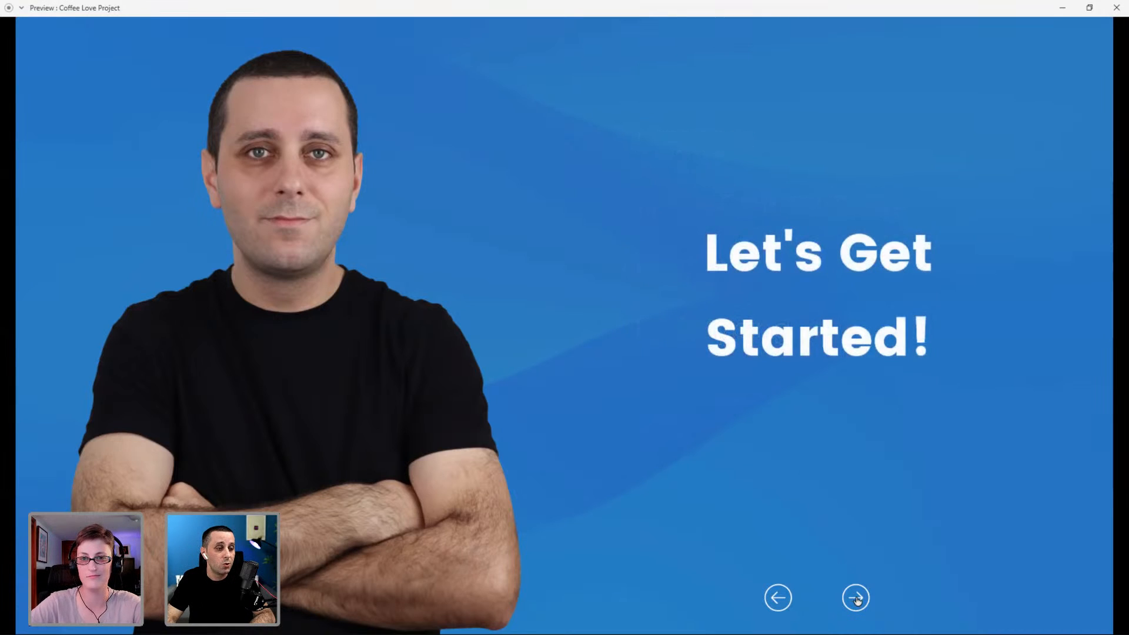
left_click(856, 598)
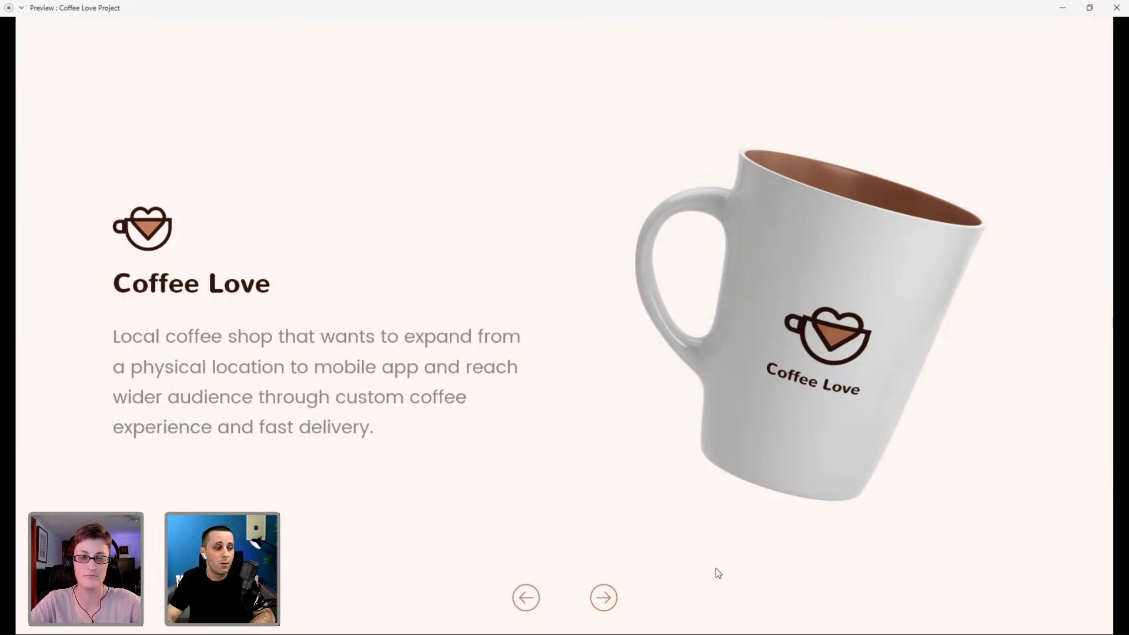
Step through the Main Goal, Target Audience and Order Delivery slides to the closing slide and exit the preview.
left_click(601, 606)
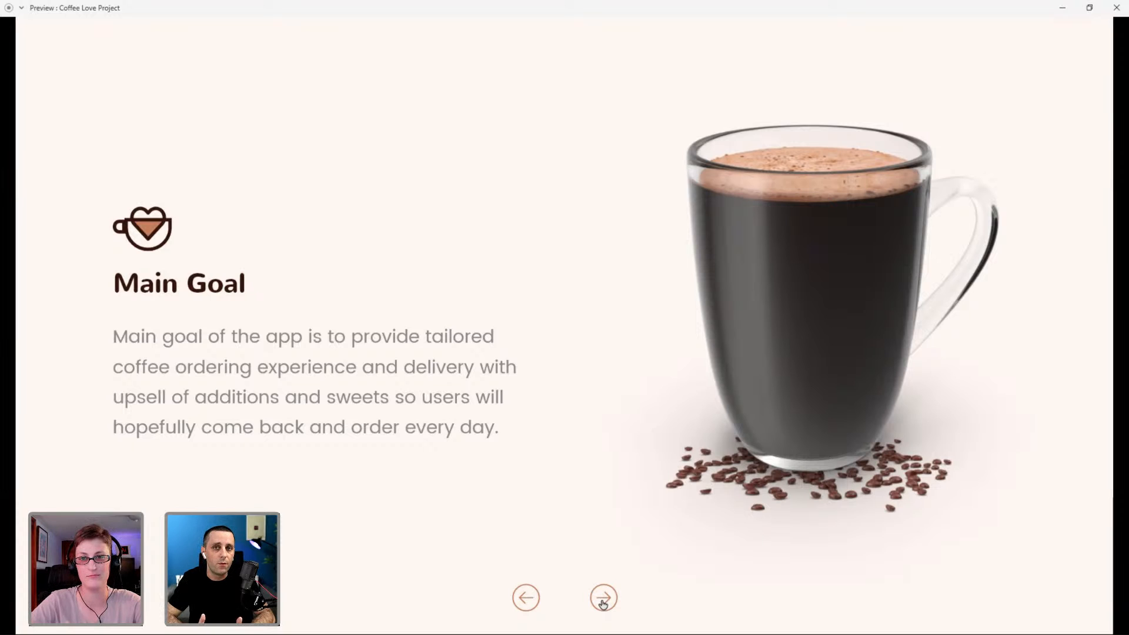
left_click(604, 600)
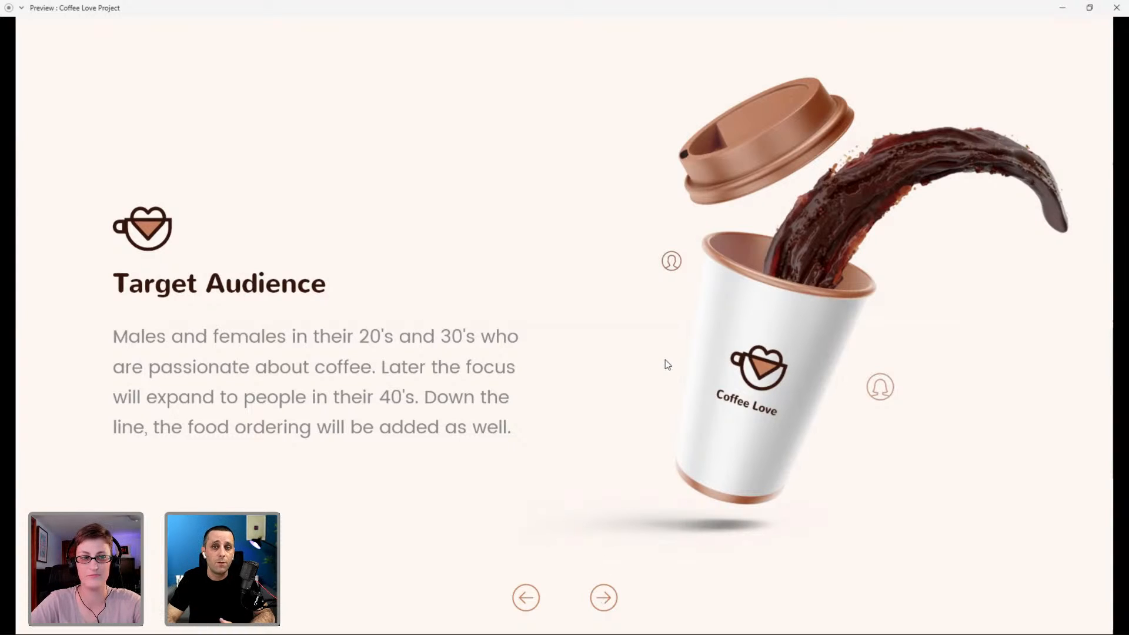
left_click(602, 598)
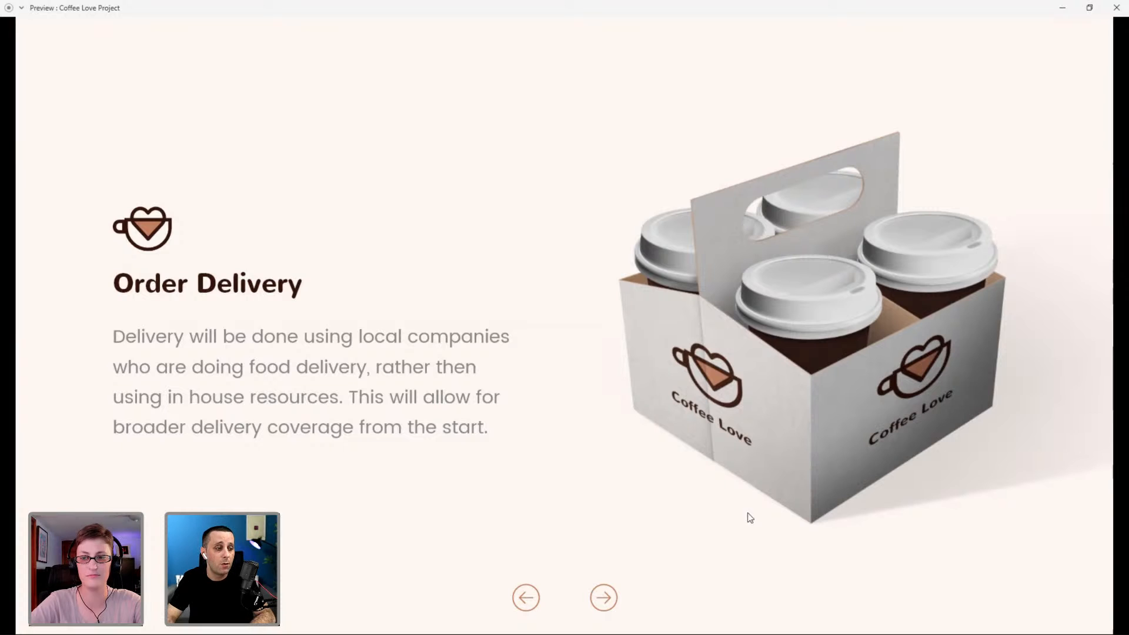
left_click(607, 599)
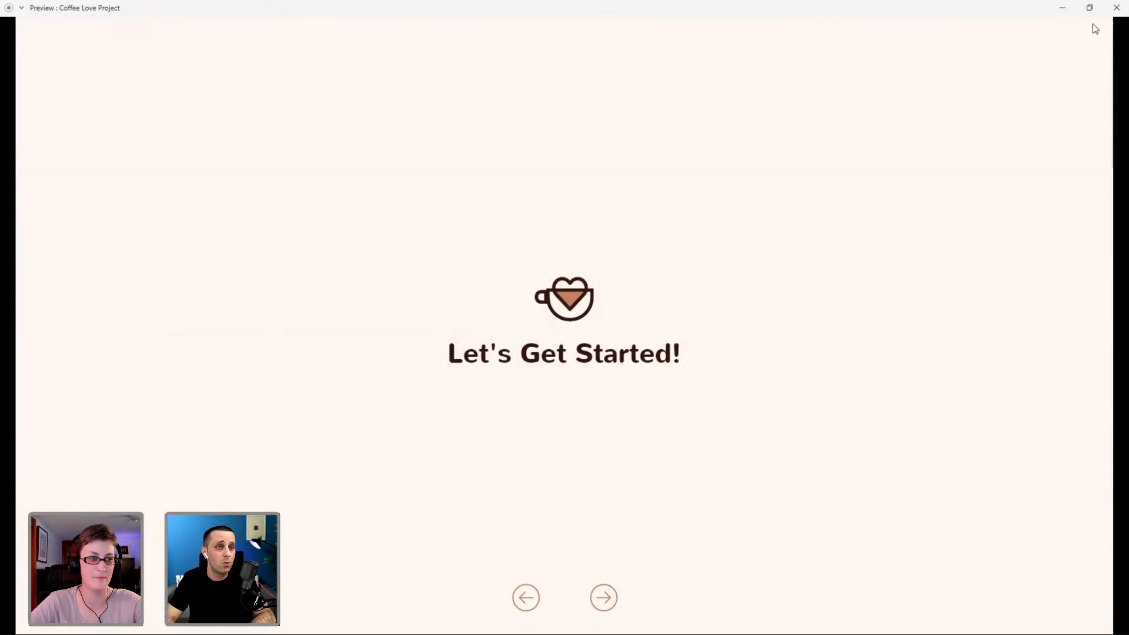
left_click(1116, 8)
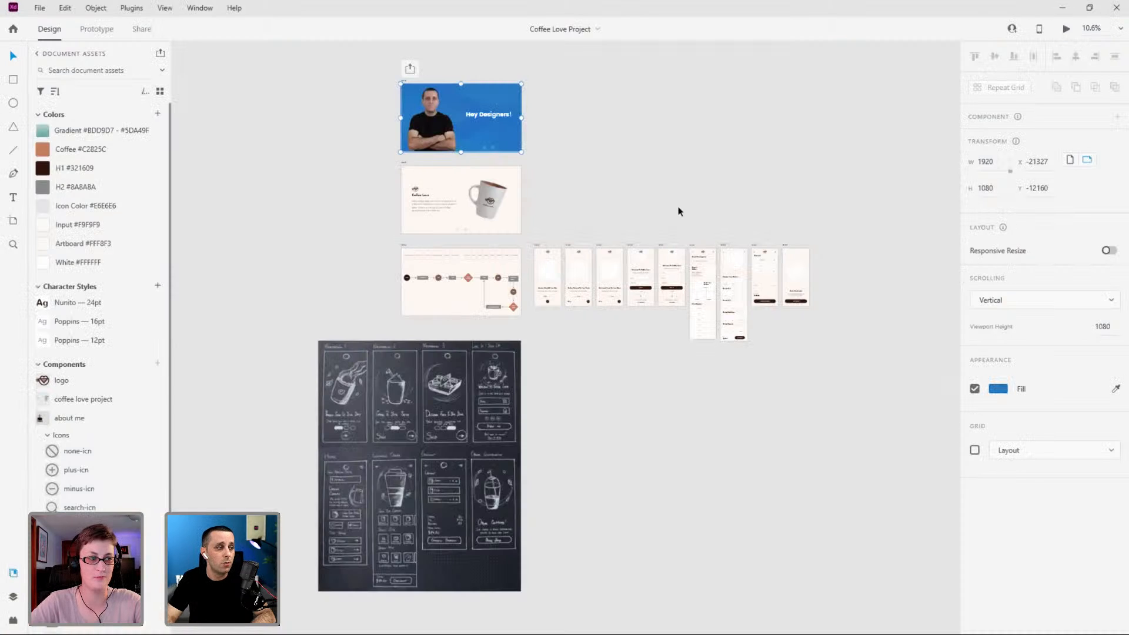
Examine the Coffee Love Task Flow artboard from the entry point through to the Customize Order box.
scroll(400, 266, "up", 5)
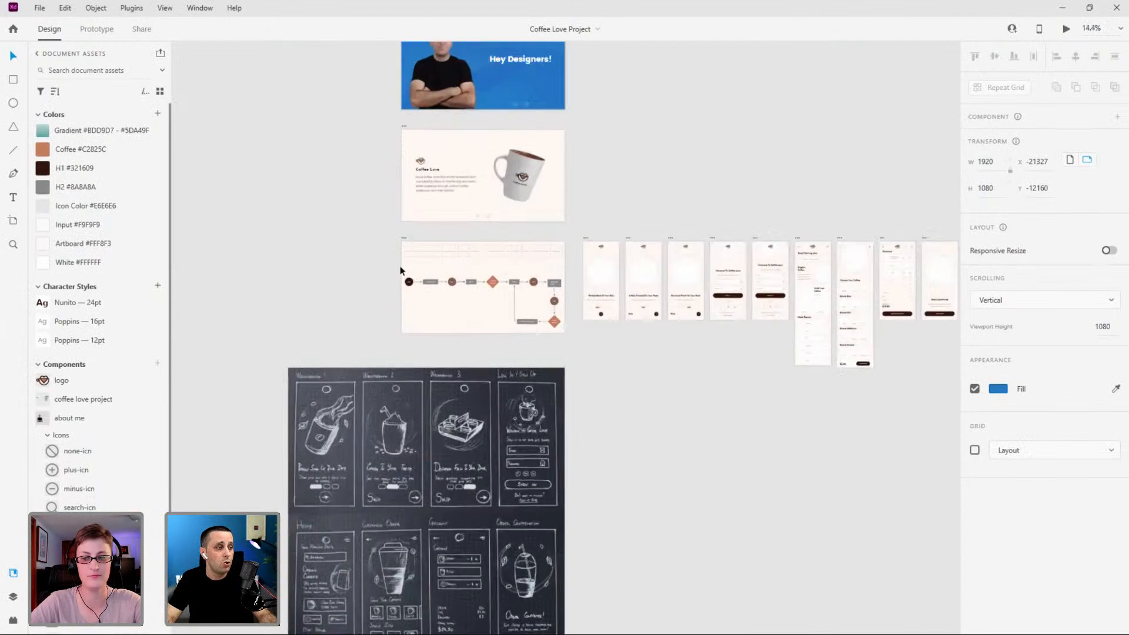
scroll(739, 270, "up", 7)
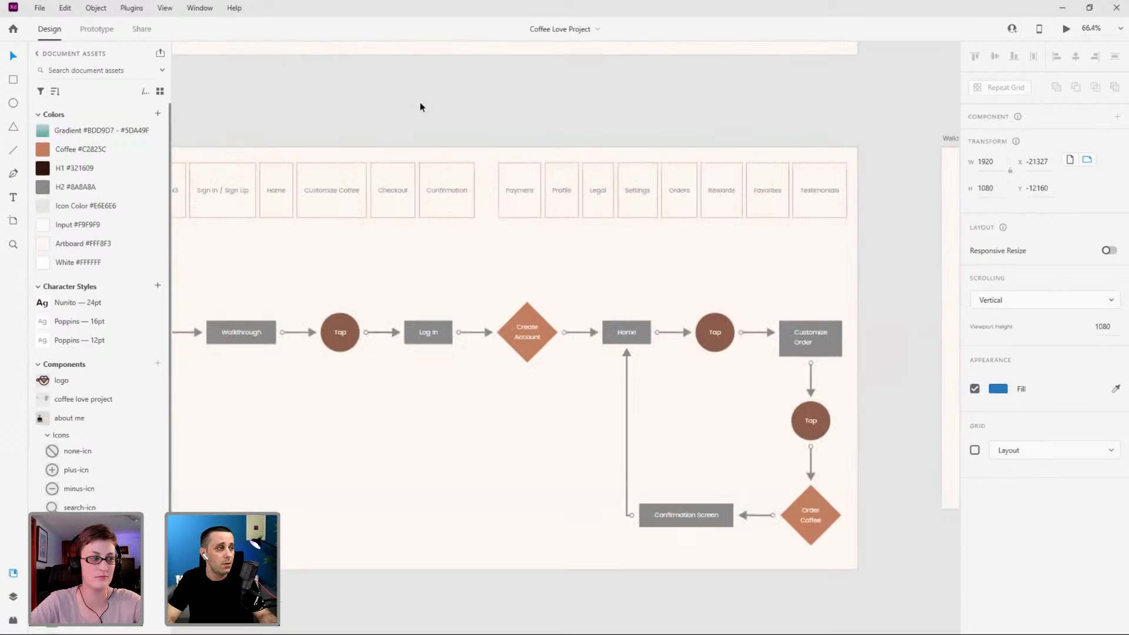
left_click_drag(369, 116, 441, 60)
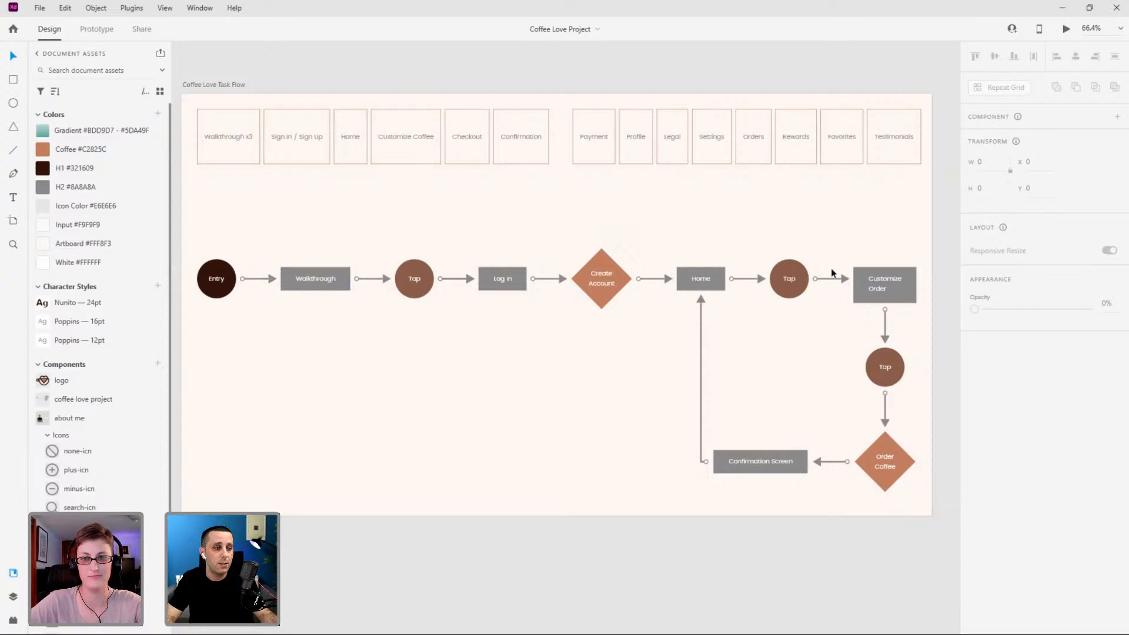
left_click(887, 284)
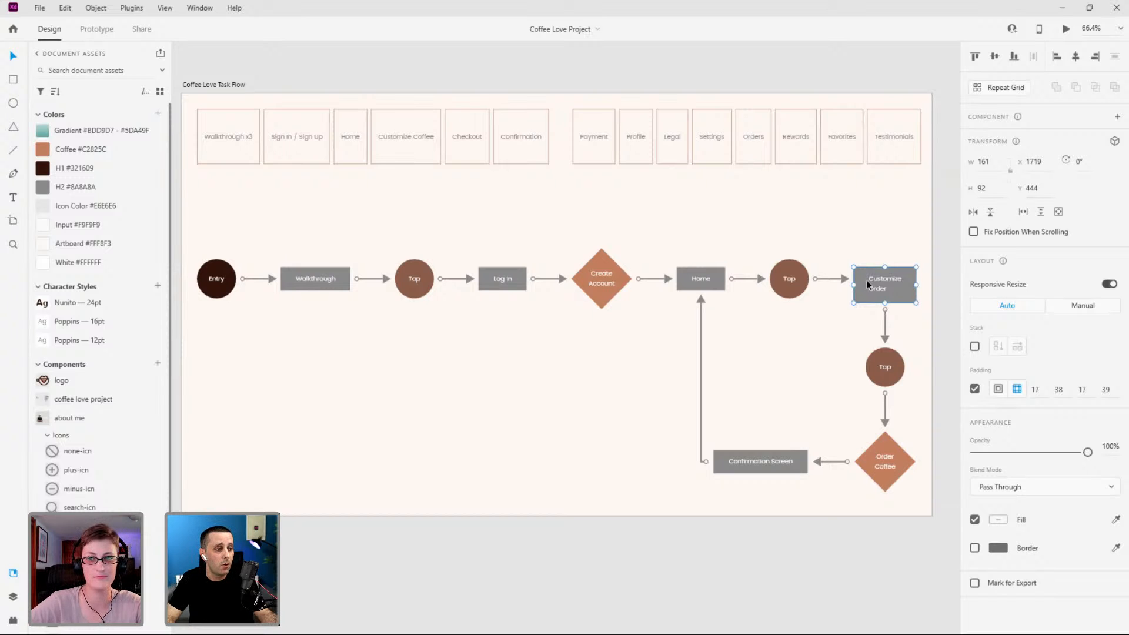
Examine the hand-drawn screen sketches below the task flow, from Walkthrough 1 to Order Confirmation.
scroll(594, 259, "down", 5)
scroll(710, 276, "down", 3)
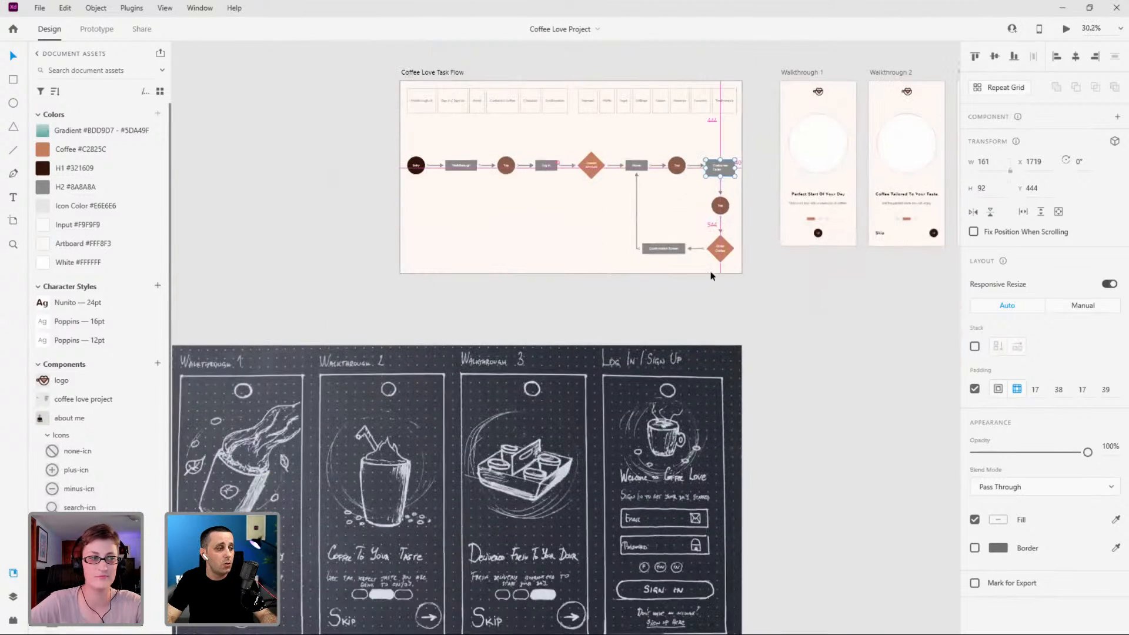
scroll(710, 276, "down", 4)
scroll(484, 328, "down", 3)
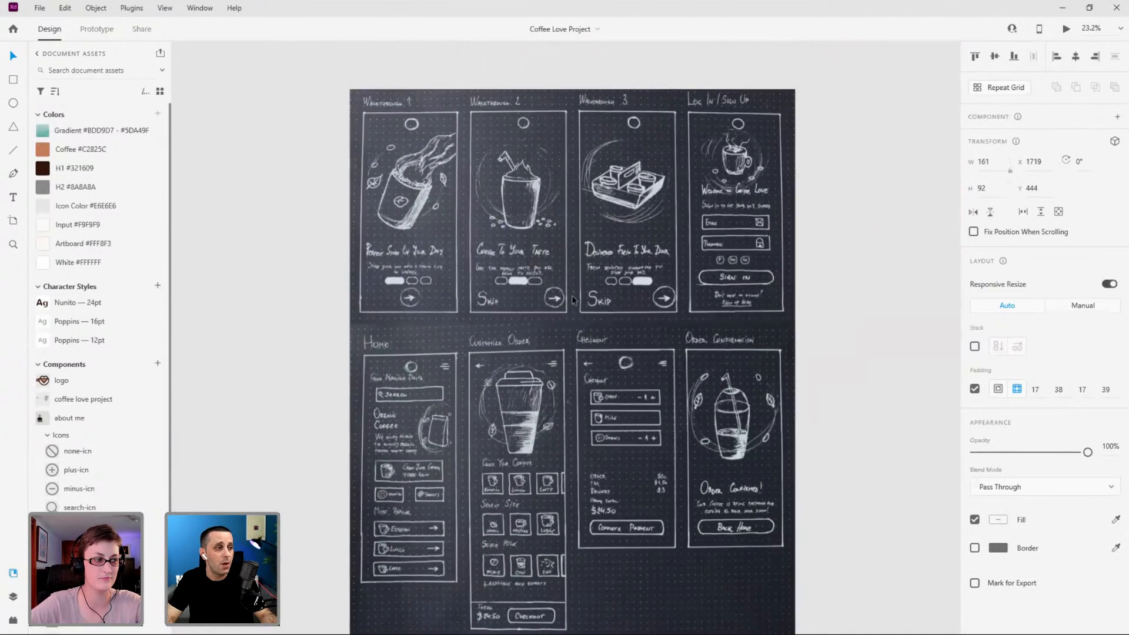
scroll(572, 299, "down", 2)
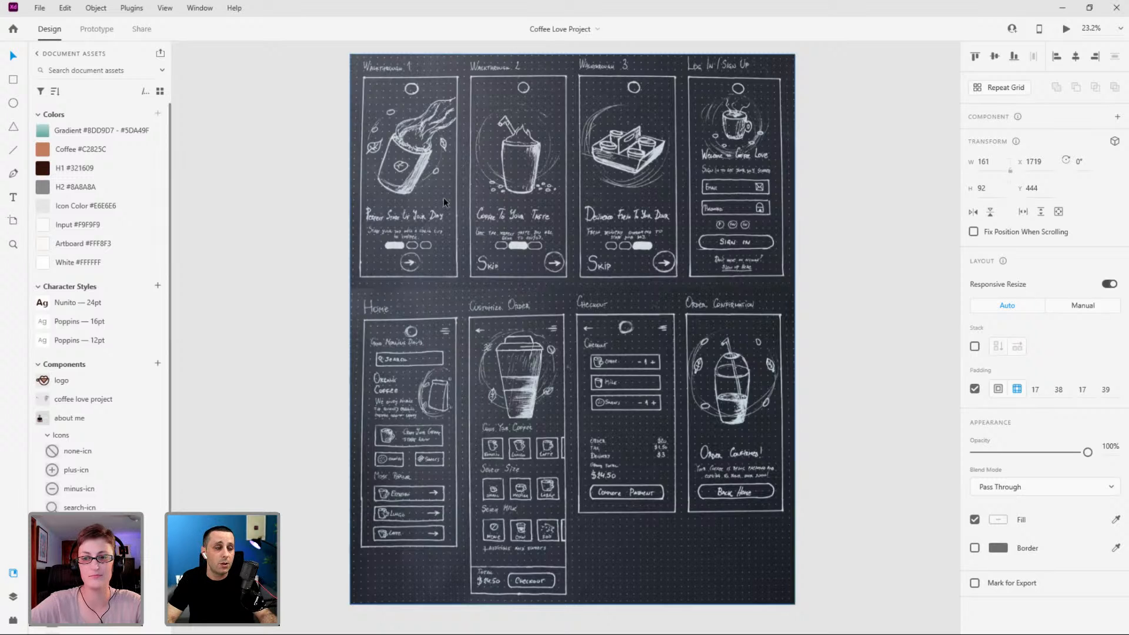
Open a preview starting from the Walkthrough 1 wireframe artboard and move its window up so the whole screen fits.
scroll(375, 202, "down", 5)
scroll(484, 157, "up", 1)
scroll(528, 83, "up", 4)
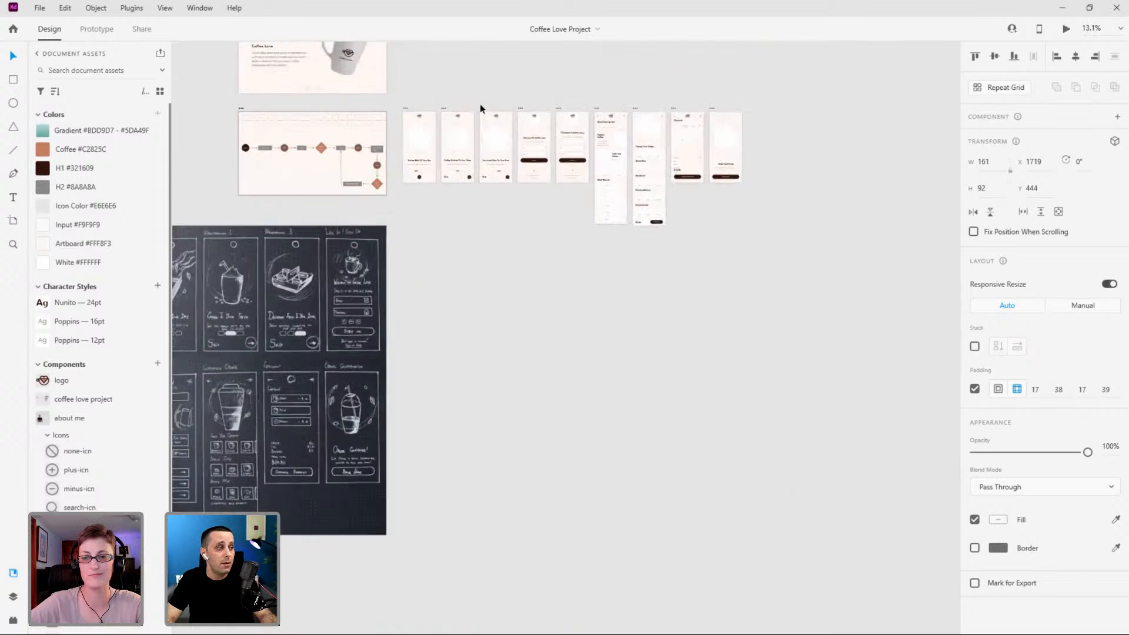
scroll(616, 105, "up", 1)
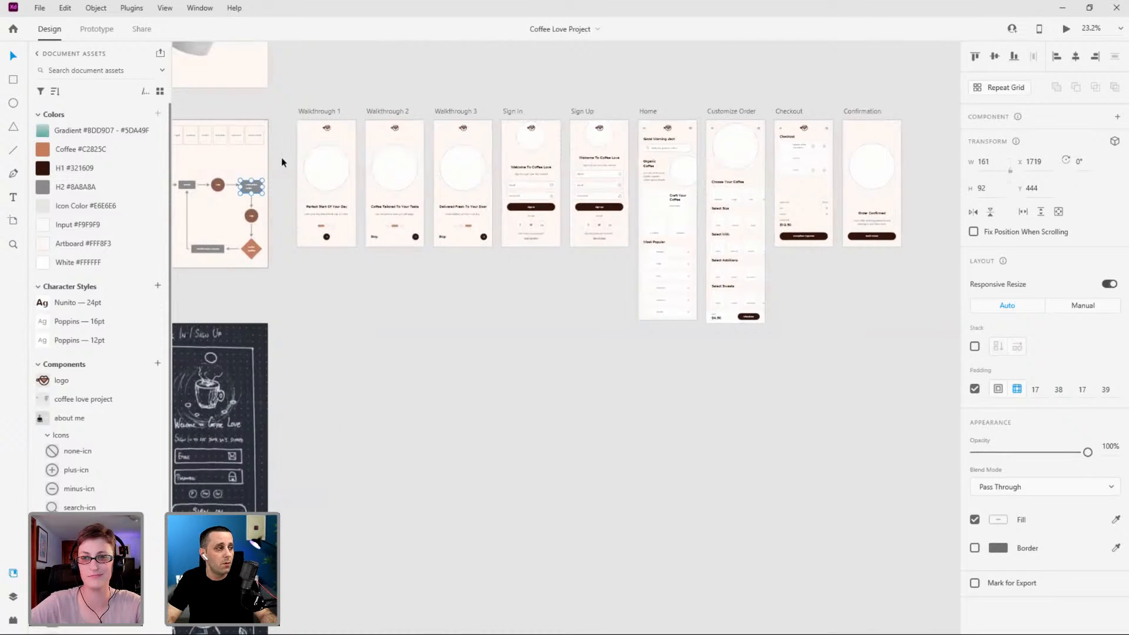
scroll(307, 133, "up", 1)
scroll(306, 132, "up", 2)
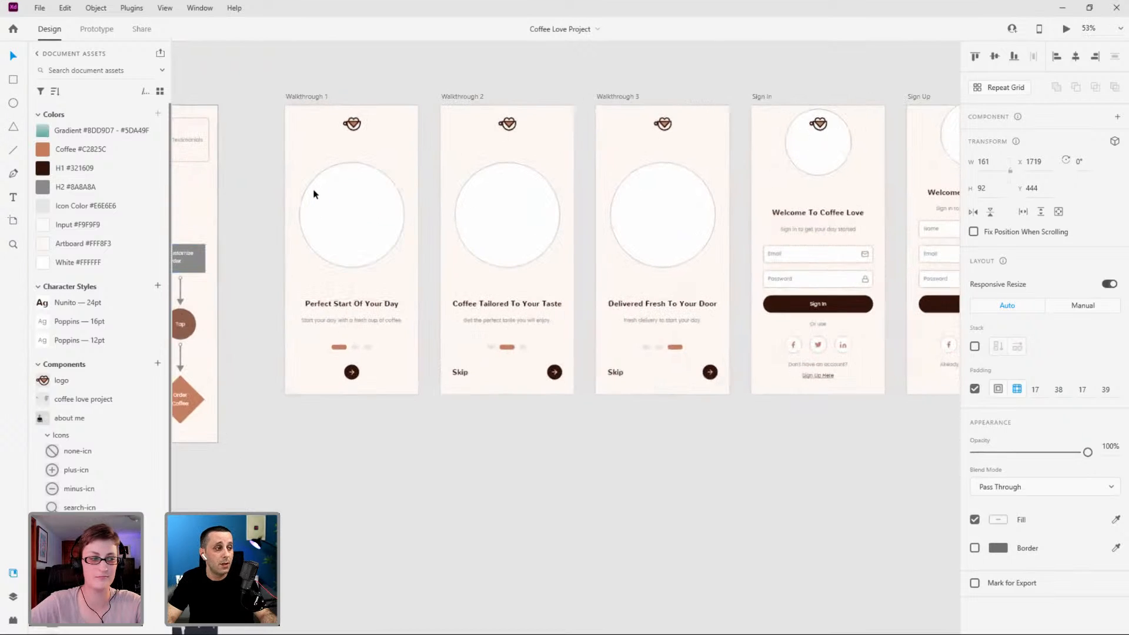
scroll(313, 192, "up", 1)
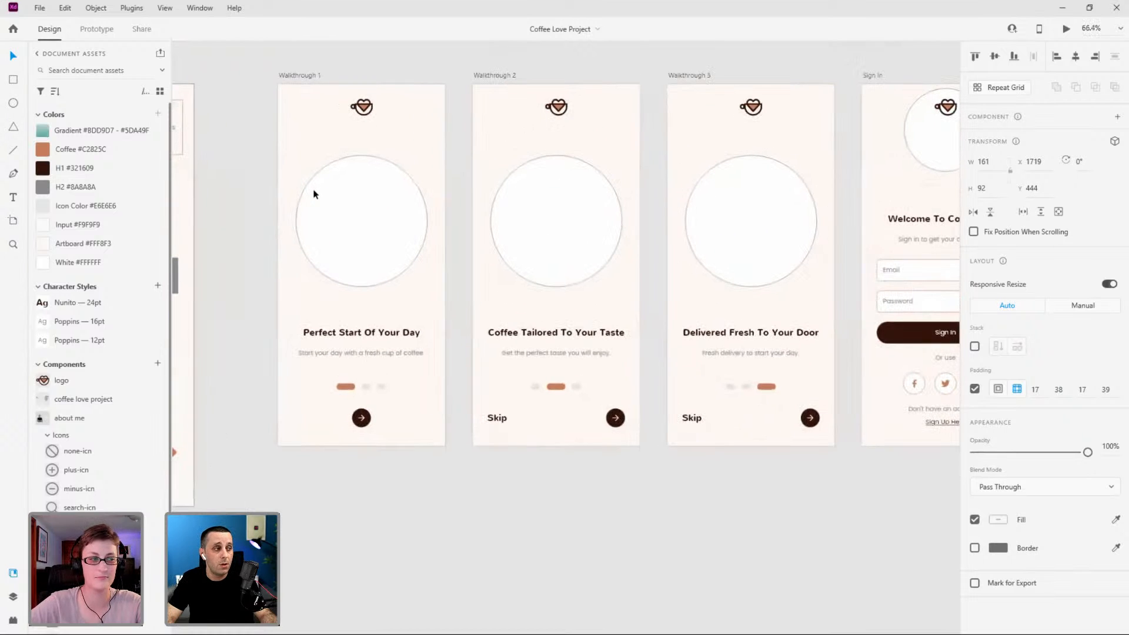
left_click(310, 75)
key("ctrl+Return")
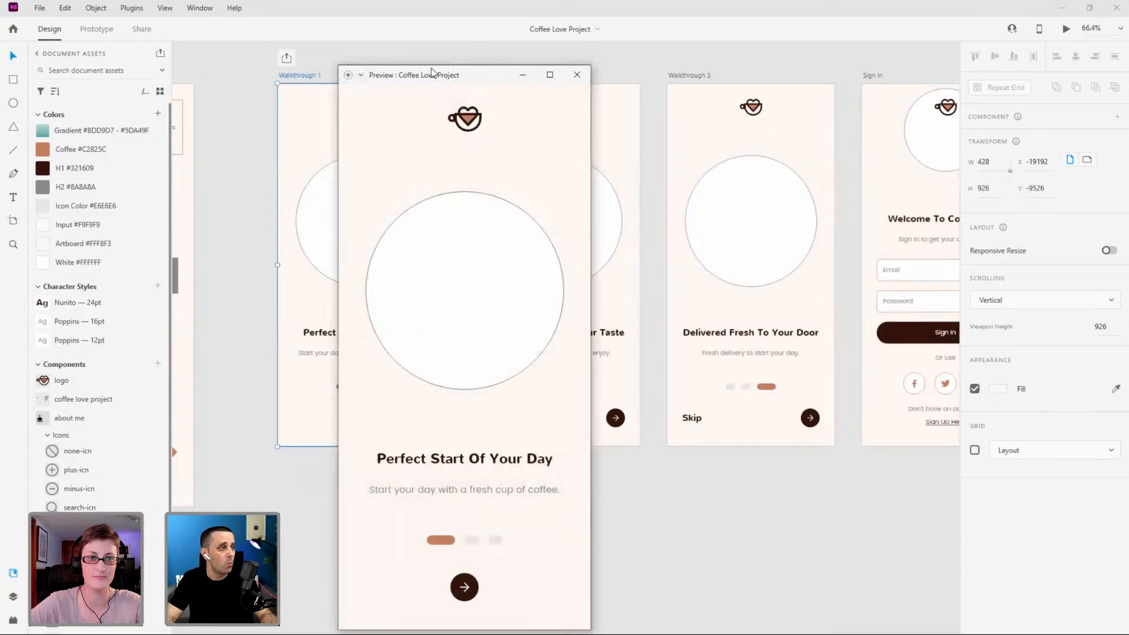
left_click_drag(438, 76, 466, 41)
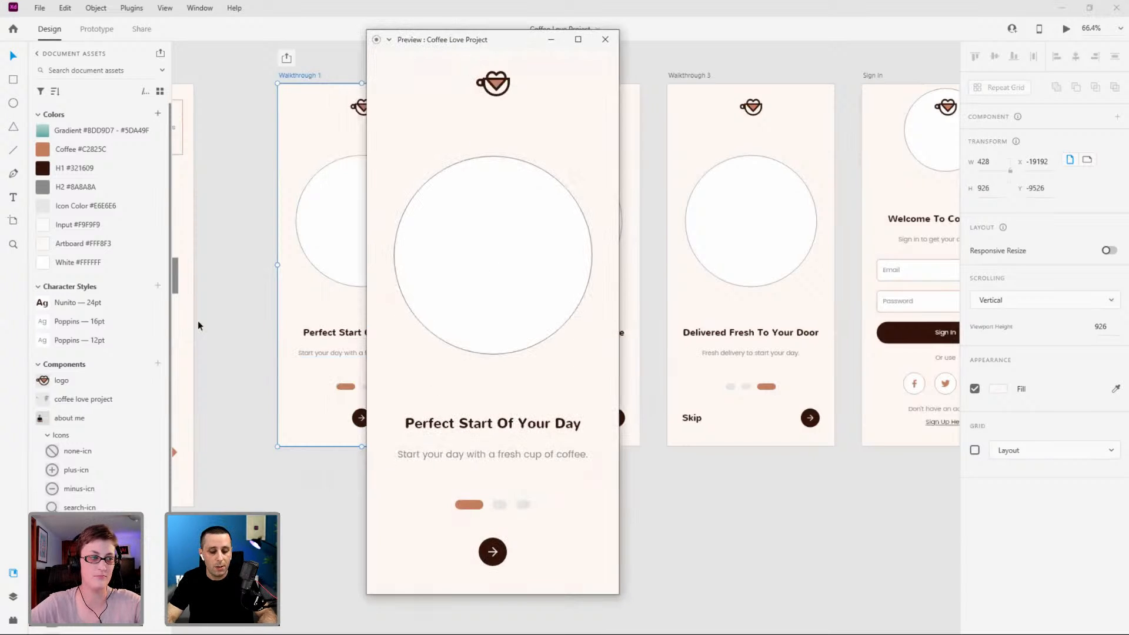
Step the preview through the walkthrough screens and compare the Sign In and Sign Up screens.
left_click(566, 354)
left_click(568, 359)
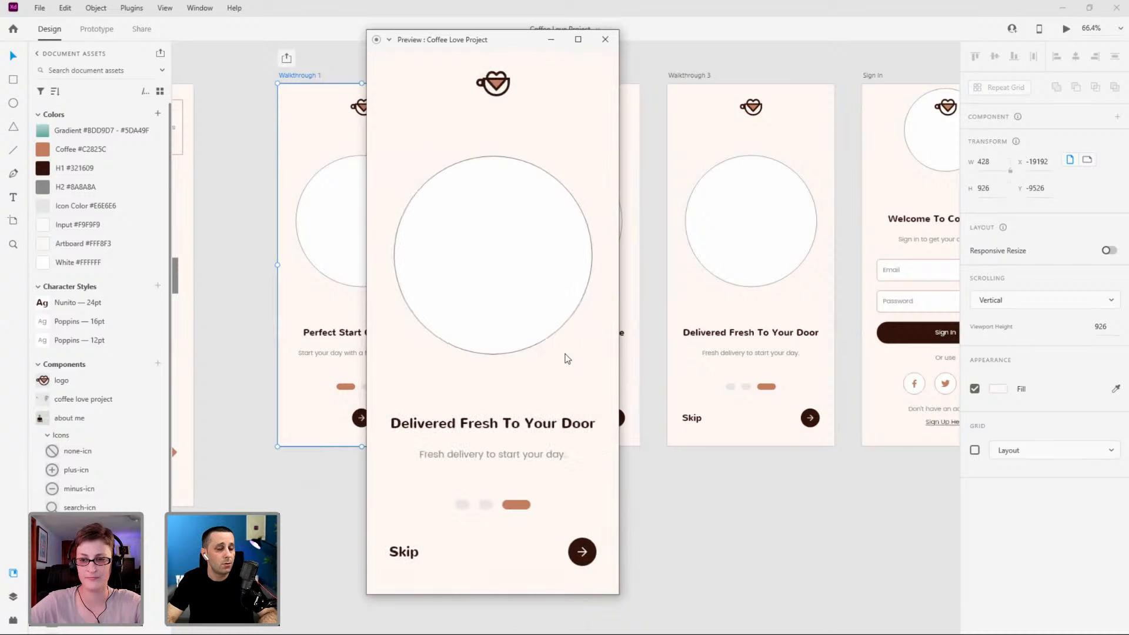
left_click(541, 334)
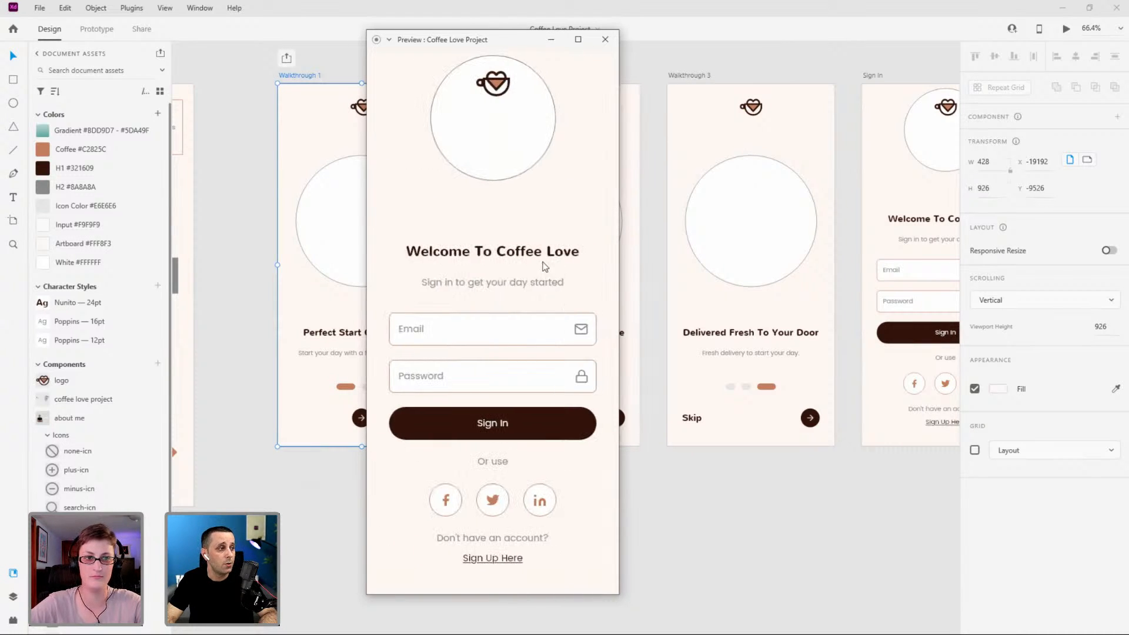
key("Right")
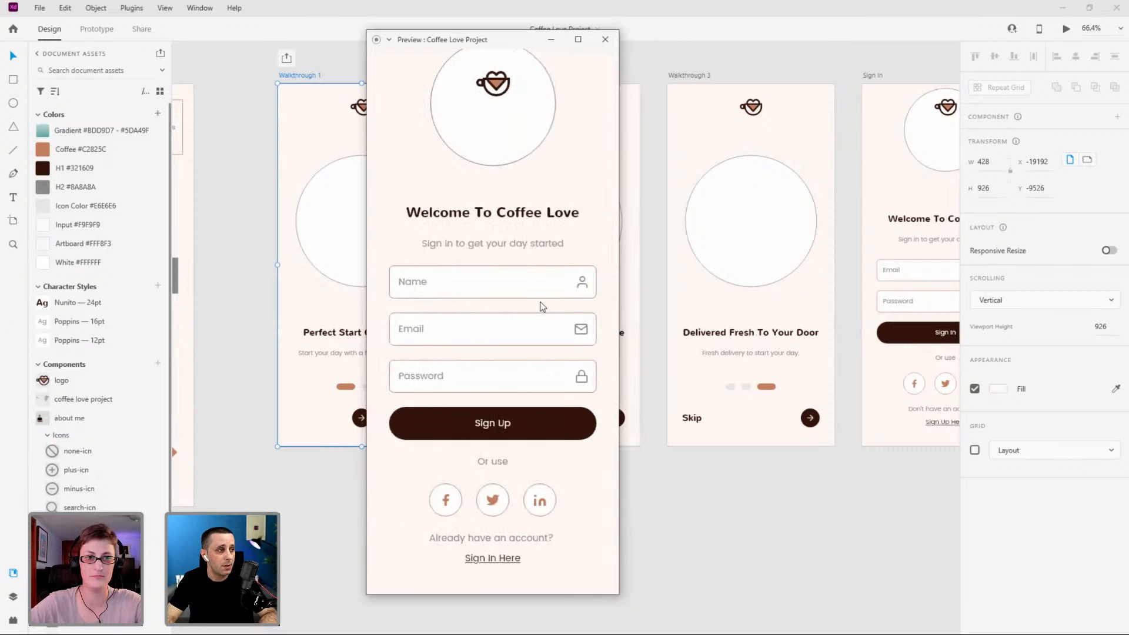
key("Left")
key("Right")
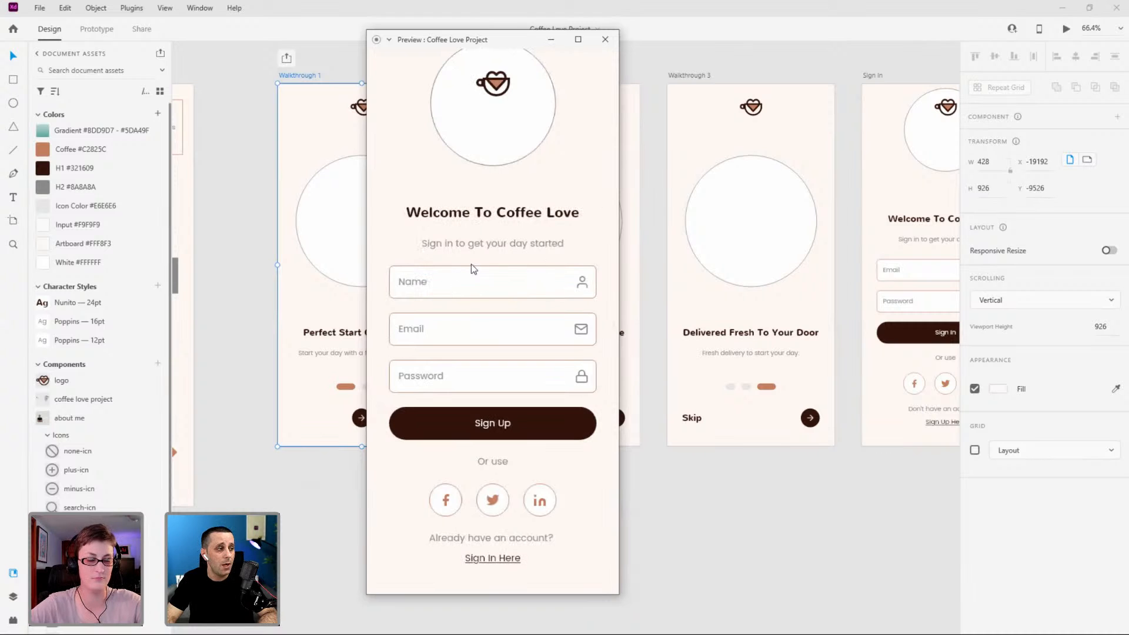
Advance the preview to the Home screen and look through it down to the Most Popular list.
key("Right")
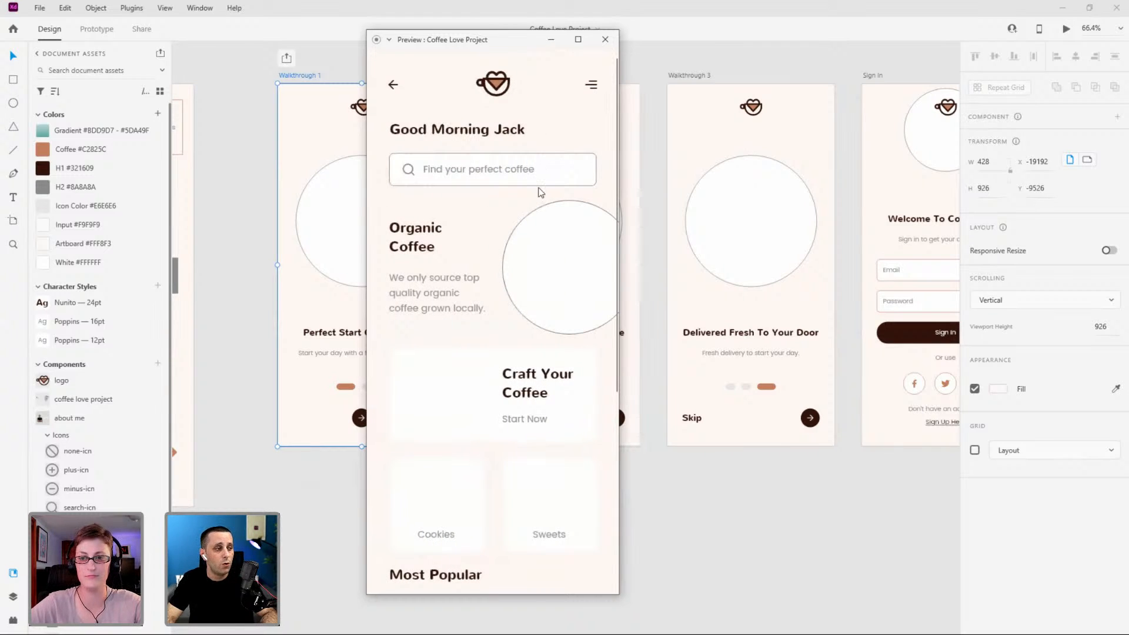
scroll(537, 242, "down", 5)
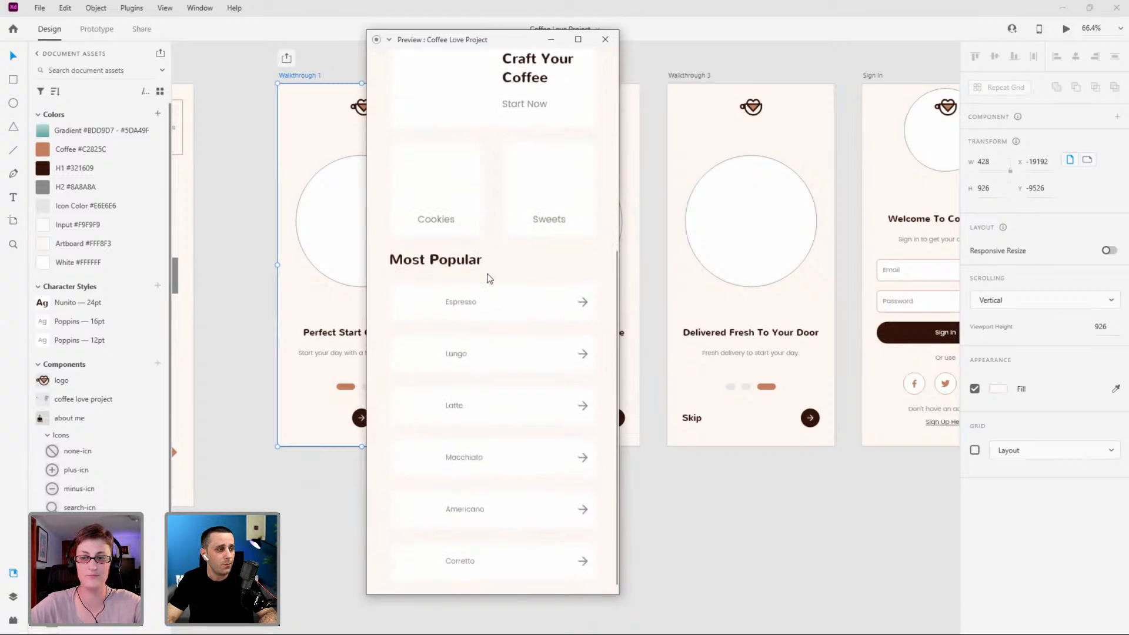
scroll(486, 278, "up", 5)
scroll(479, 293, "down", 5)
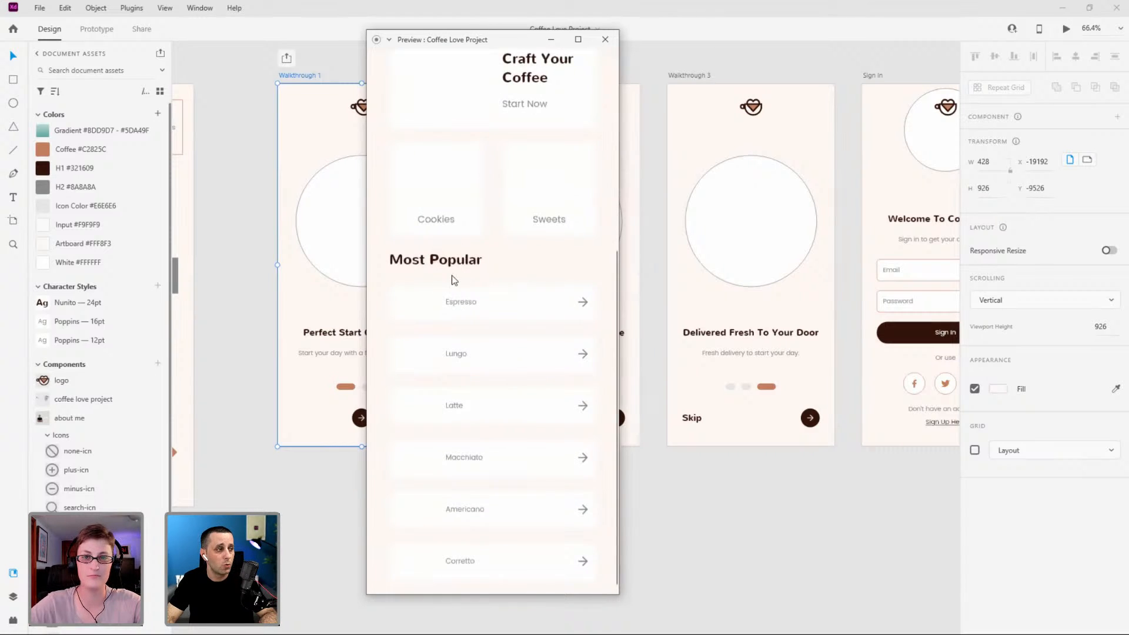
scroll(451, 275, "up", 5)
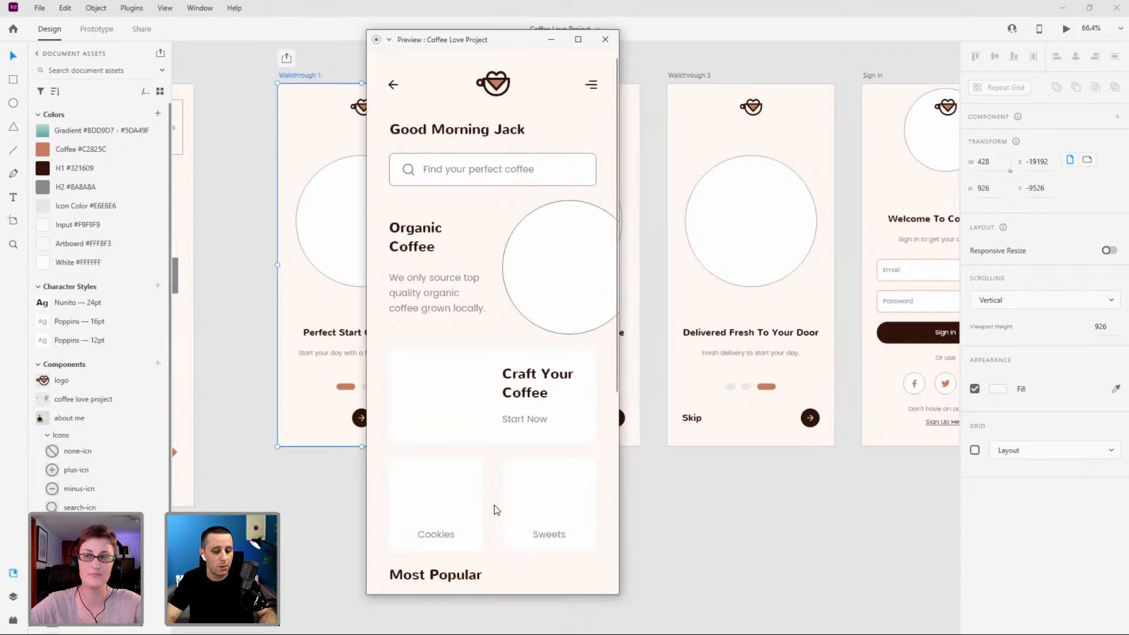
Advance the preview to the Customize Order screen and look through its coffee, size, milk, additions and sweets options.
left_click(512, 493)
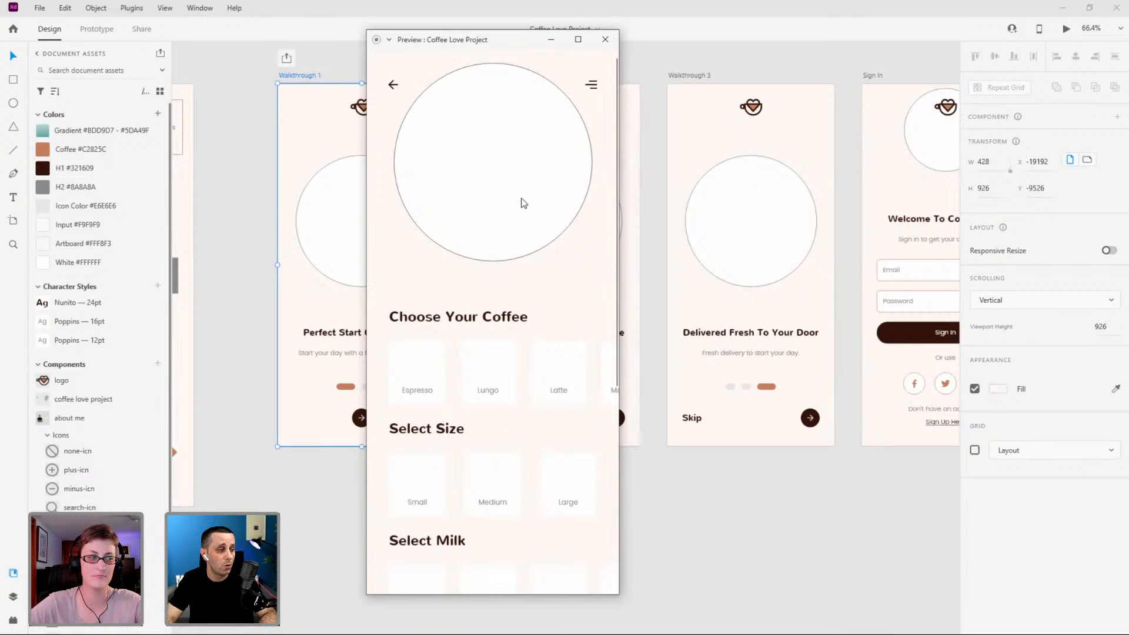
scroll(475, 312, "down", 3)
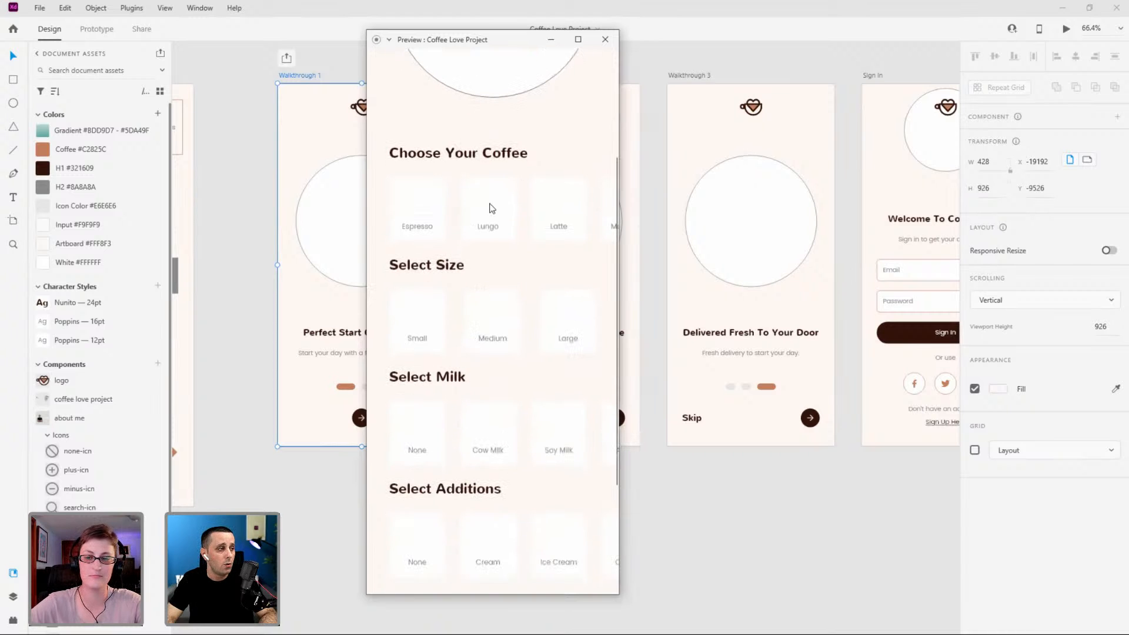
left_click_drag(504, 227, 656, 221)
left_click_drag(504, 441, 713, 428)
scroll(514, 308, "down", 1)
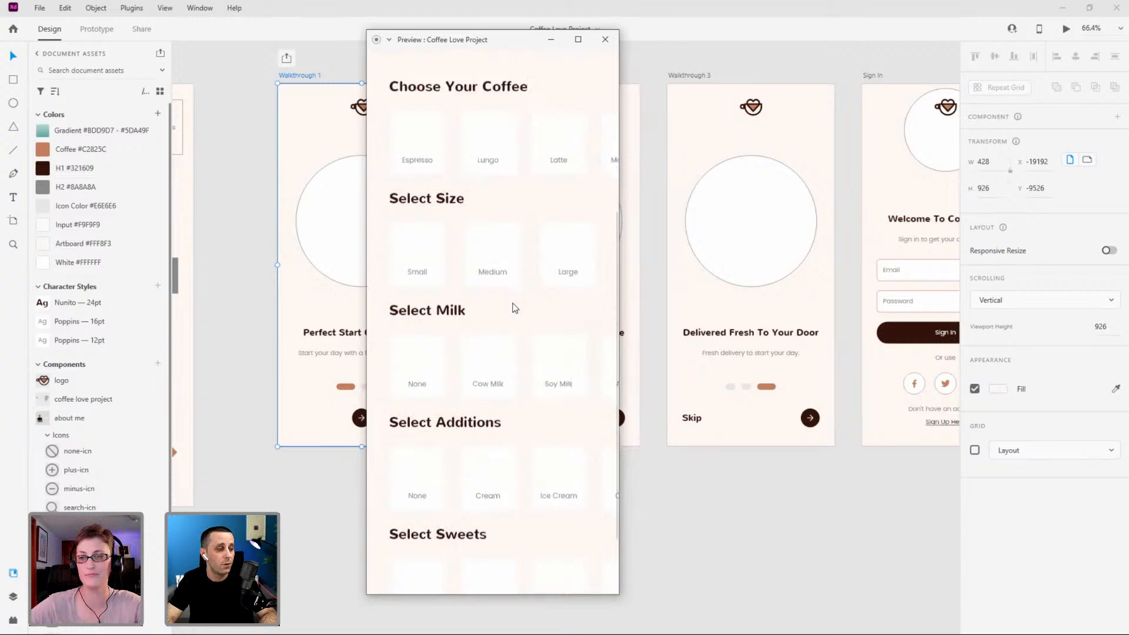
scroll(514, 307, "down", 3)
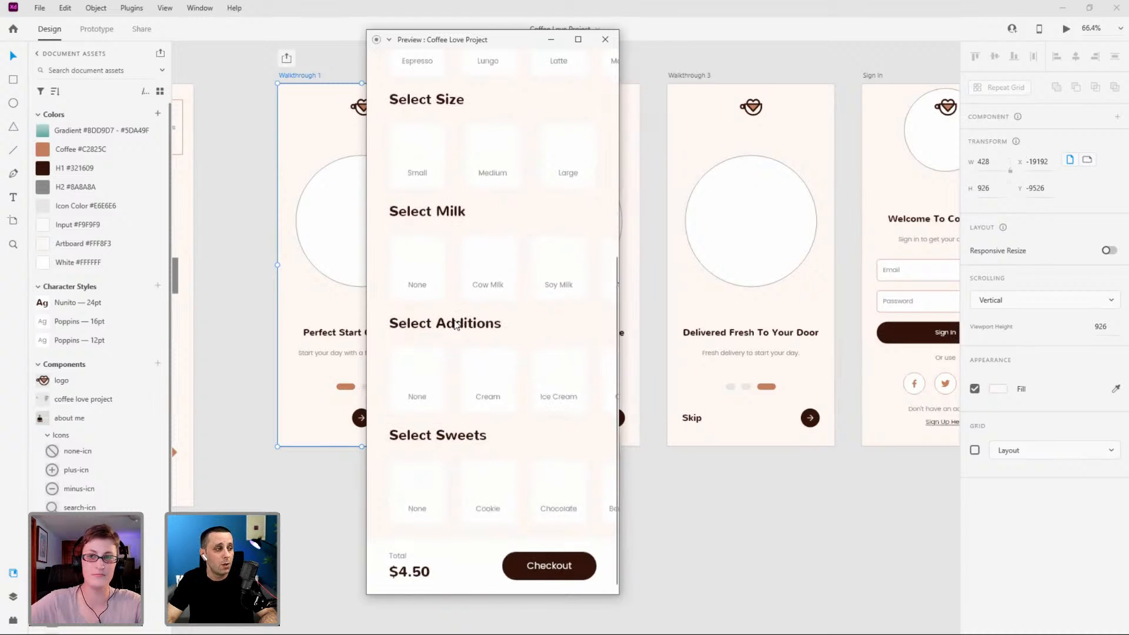
Step the preview through the Checkout and Order Confirmed screens and close it.
left_click(411, 559)
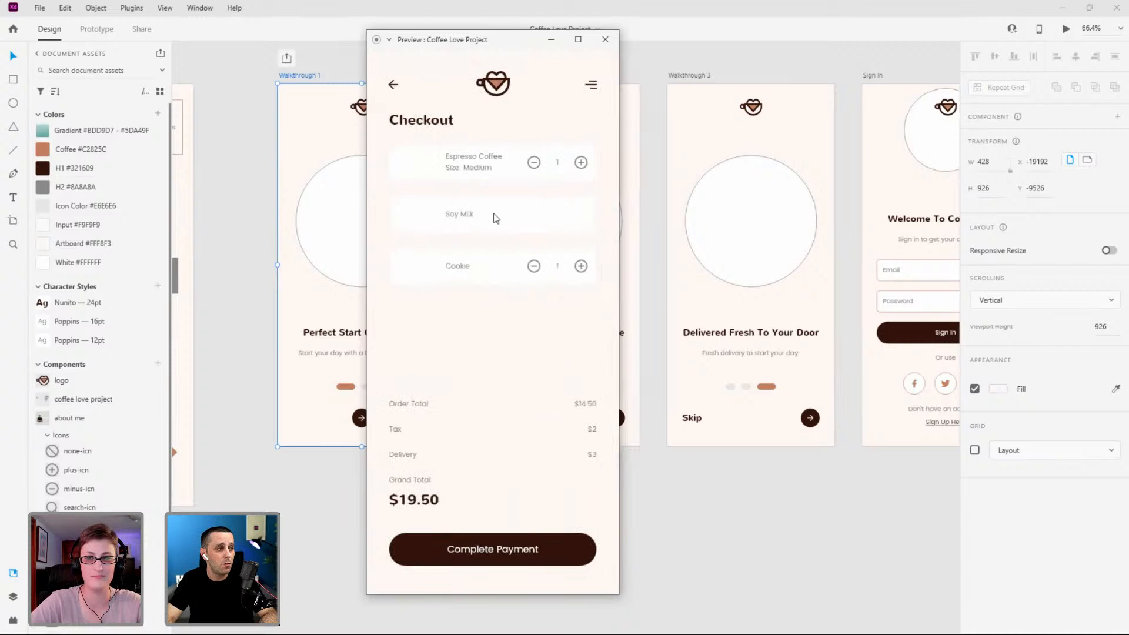
left_click(410, 473)
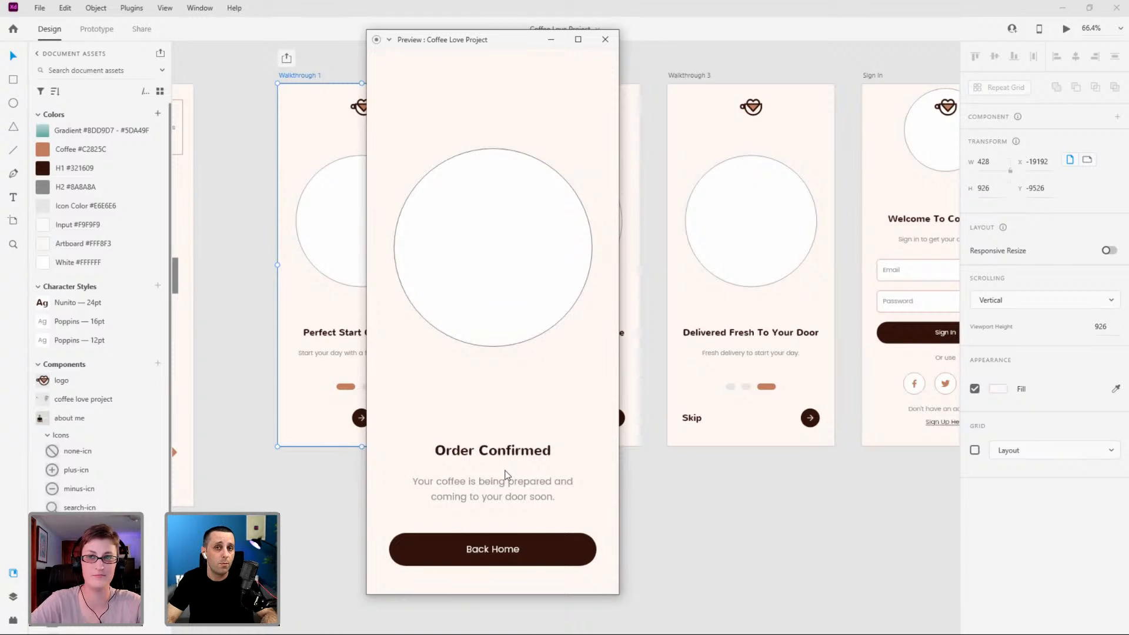
left_click(604, 47)
Duplicate all nine wireframe artboards into a row directly below the originals and dismiss the productivity tip.
scroll(524, 204, "down", 6)
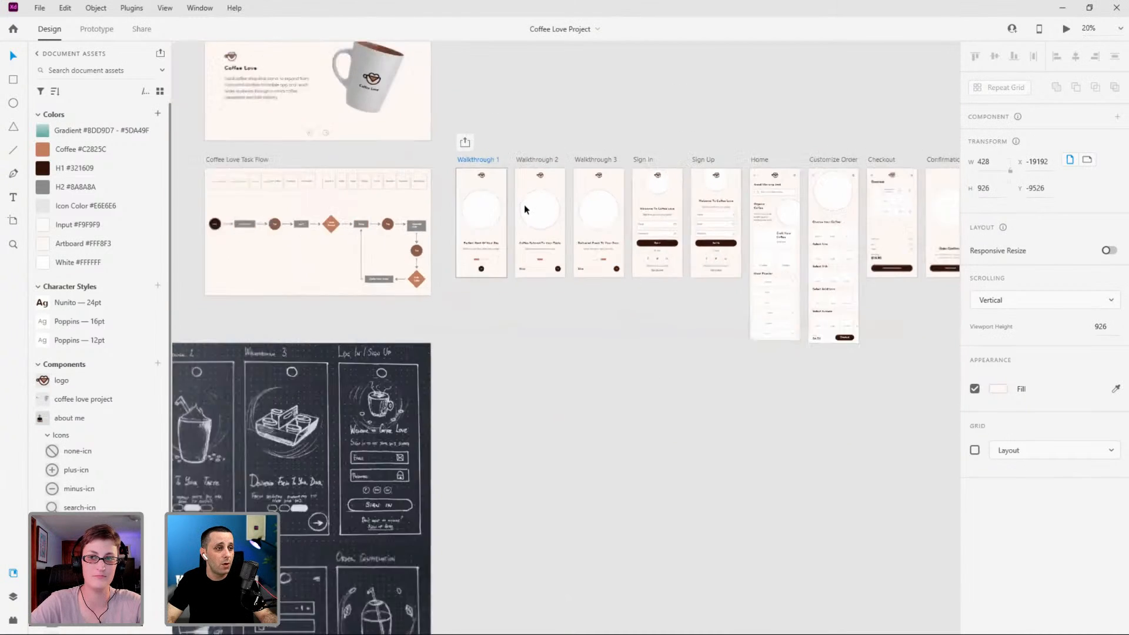
scroll(524, 203, "down", 2)
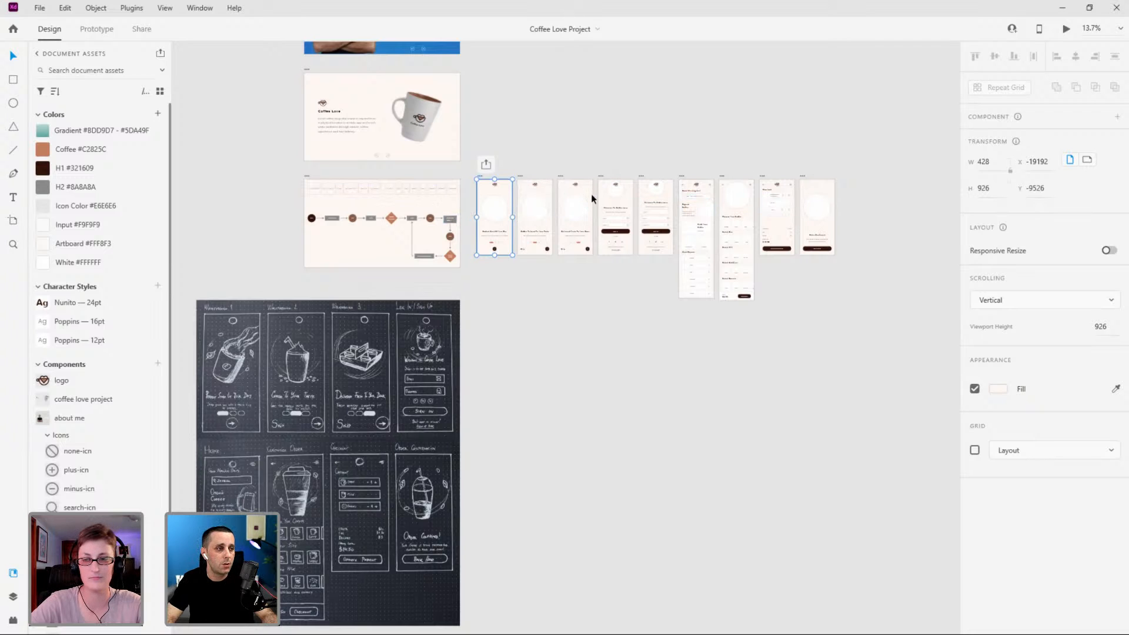
left_click_drag(852, 325, 483, 165)
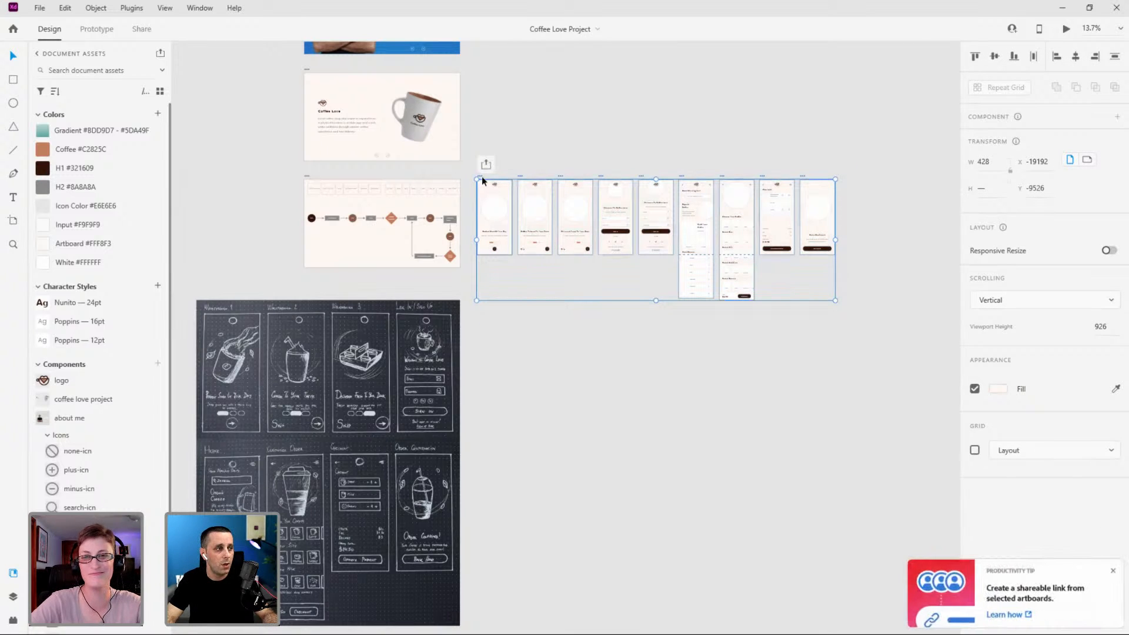
left_click_drag(481, 188, 483, 327)
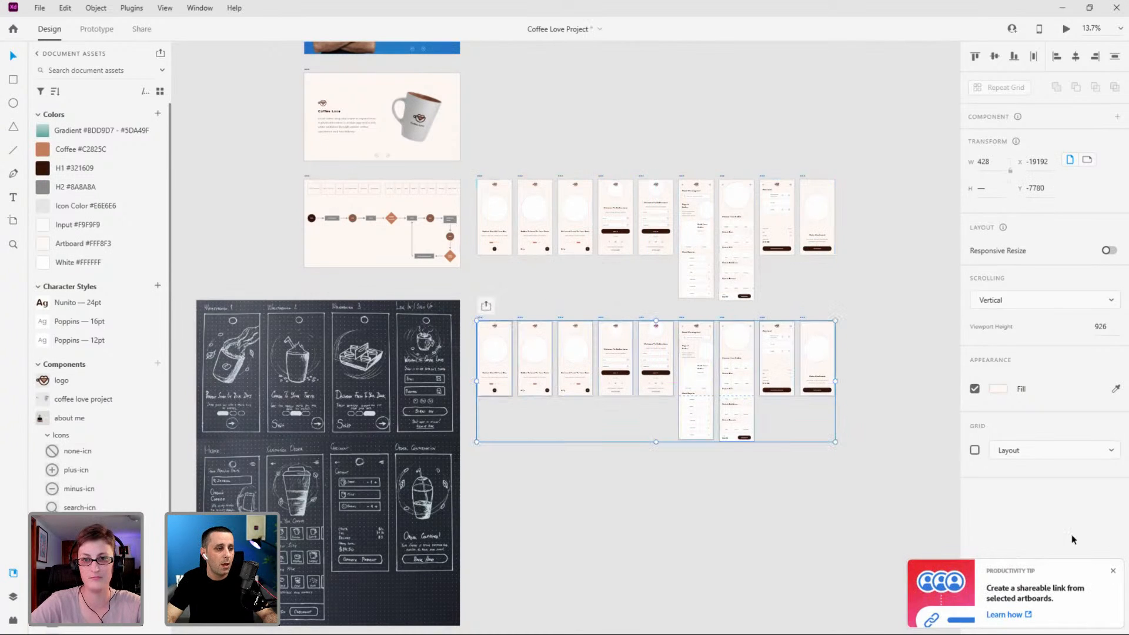
left_click(1113, 571)
left_click(658, 500)
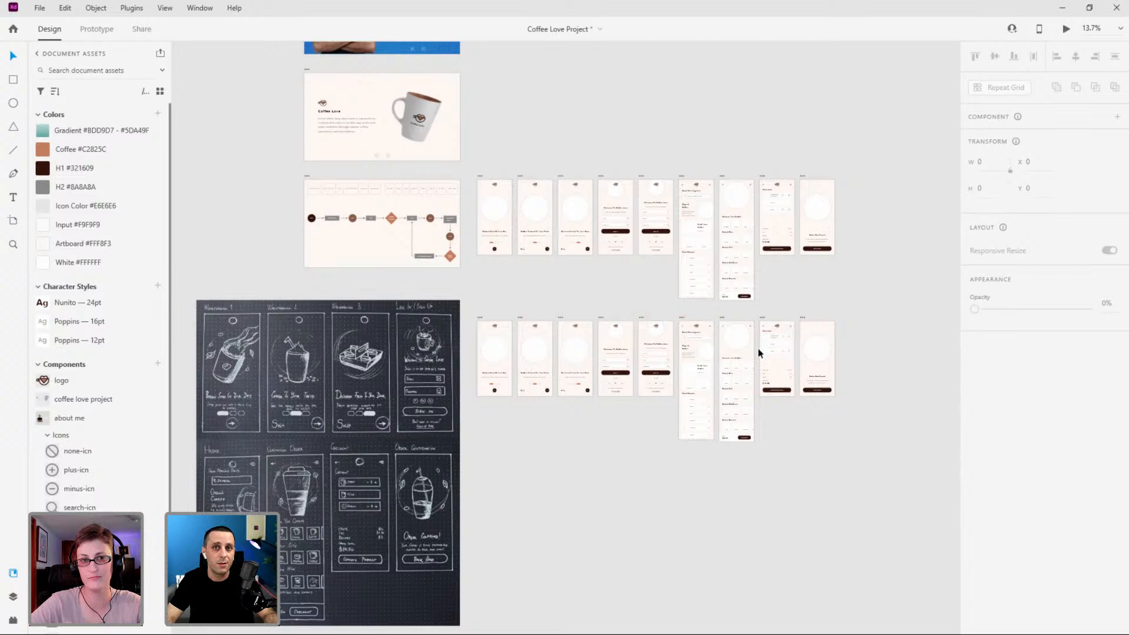
Rename the duplicated first walkthrough artboard as Walkthrough 1 – Design.
scroll(438, 341, "up", 5)
scroll(447, 355, "up", 8)
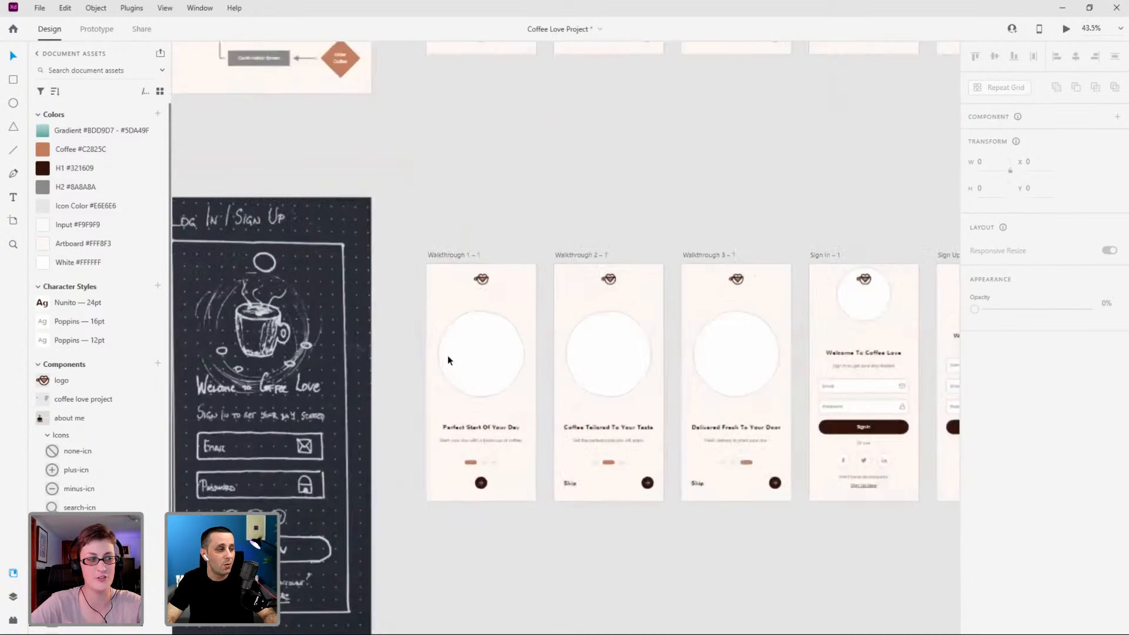
left_click(443, 238)
double_click(443, 238)
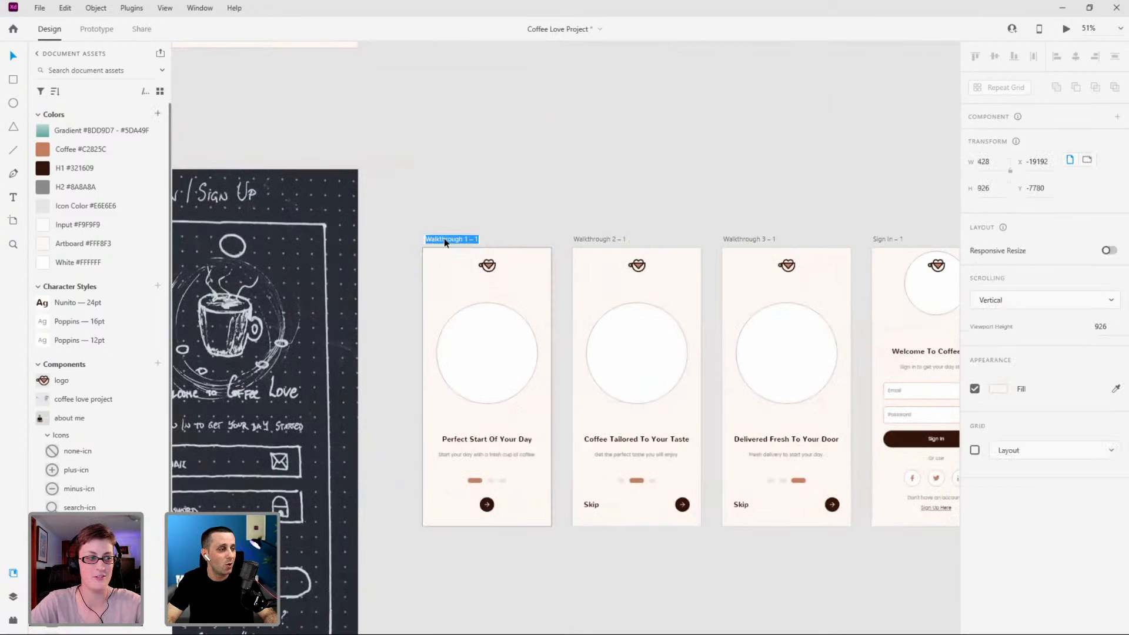
key("End")
key("BackSpace")
type("D")
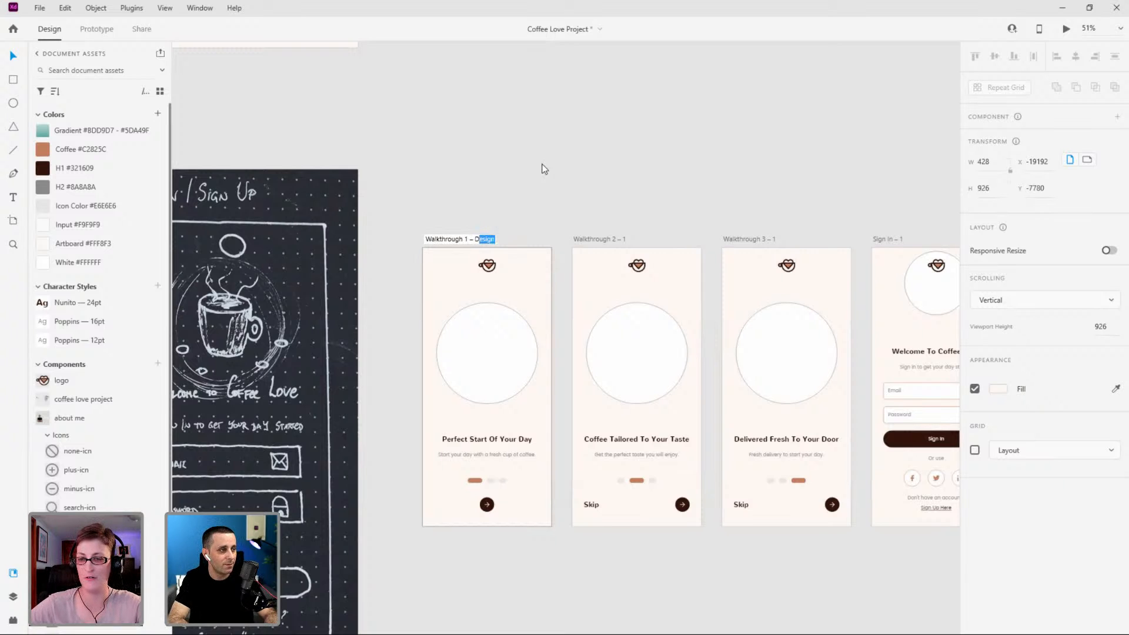
key("Return")
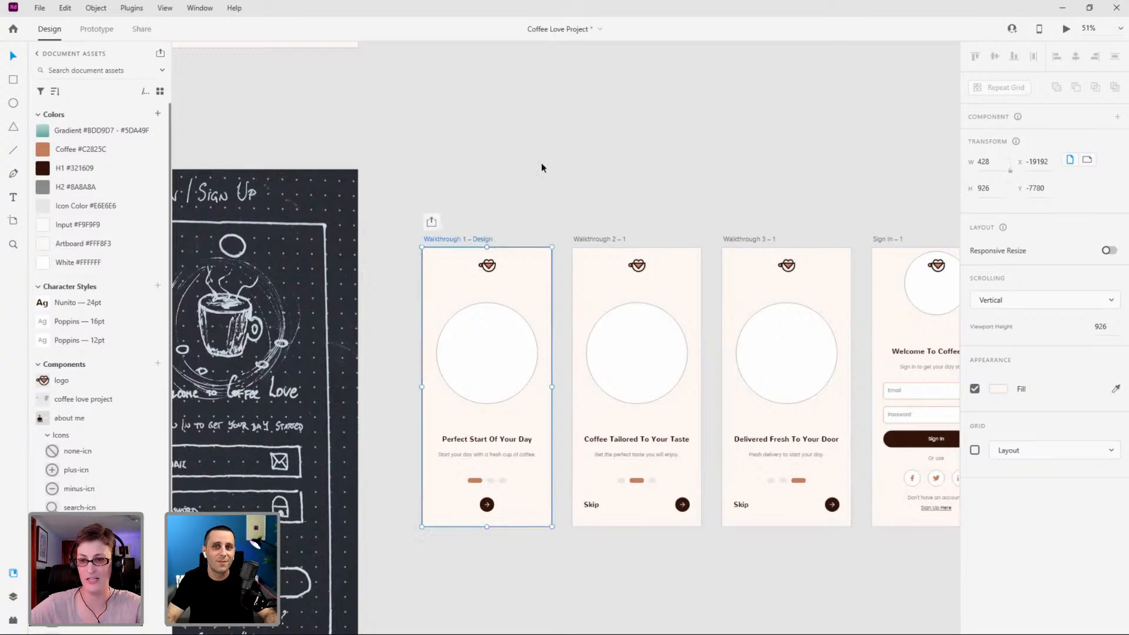
Rename the next two duplicated walkthrough artboards as Walkthrough 2 – Design and Walkthrough 3 – Design.
double_click(600, 240)
key("End")
key("BackSpace")
type("Design")
key("Return")
double_click(756, 240)
key("End")
key("BackSpace")
type("Design")
key("Return")
Rename the duplicated sign-in and sign-up artboards as Sign In – Design and Sign Up – Design.
left_click(778, 206)
scroll(778, 207, "right", 10)
left_click(435, 166)
double_click(436, 167)
key("End")
key("BackSpace")
type("Design")
key("Return")
double_click(574, 166)
key("End")
key("BackSpace")
type("Design")
key("Return")
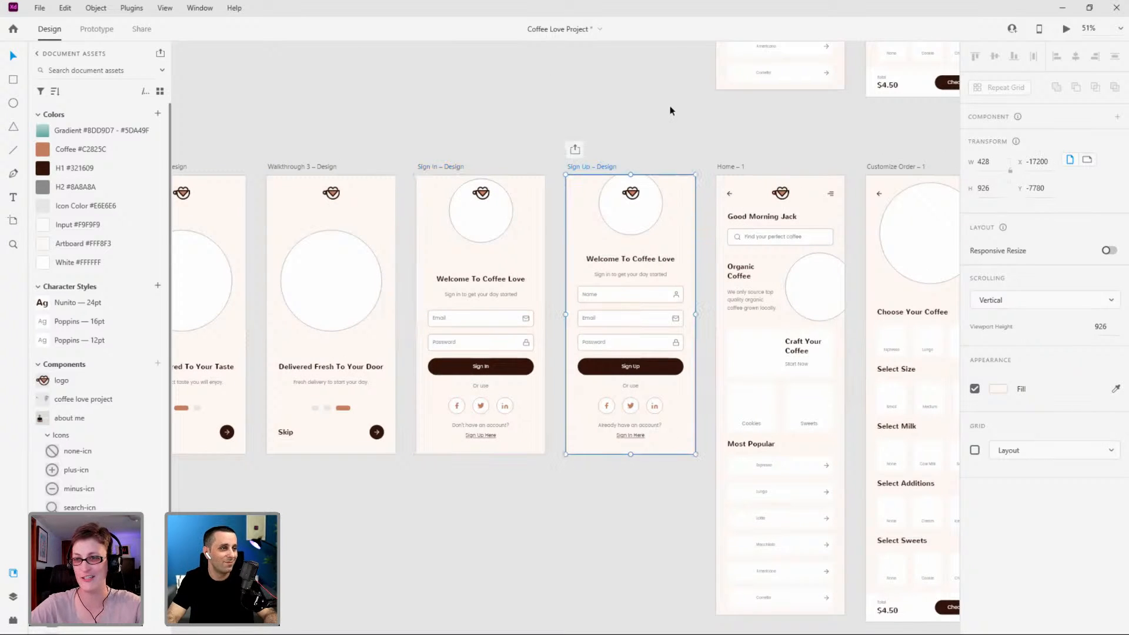
Rename the duplicated home and order artboards as Home – Design and Customize Order – Design.
left_click(670, 108)
scroll(433, 101, "right", 6)
double_click(385, 137)
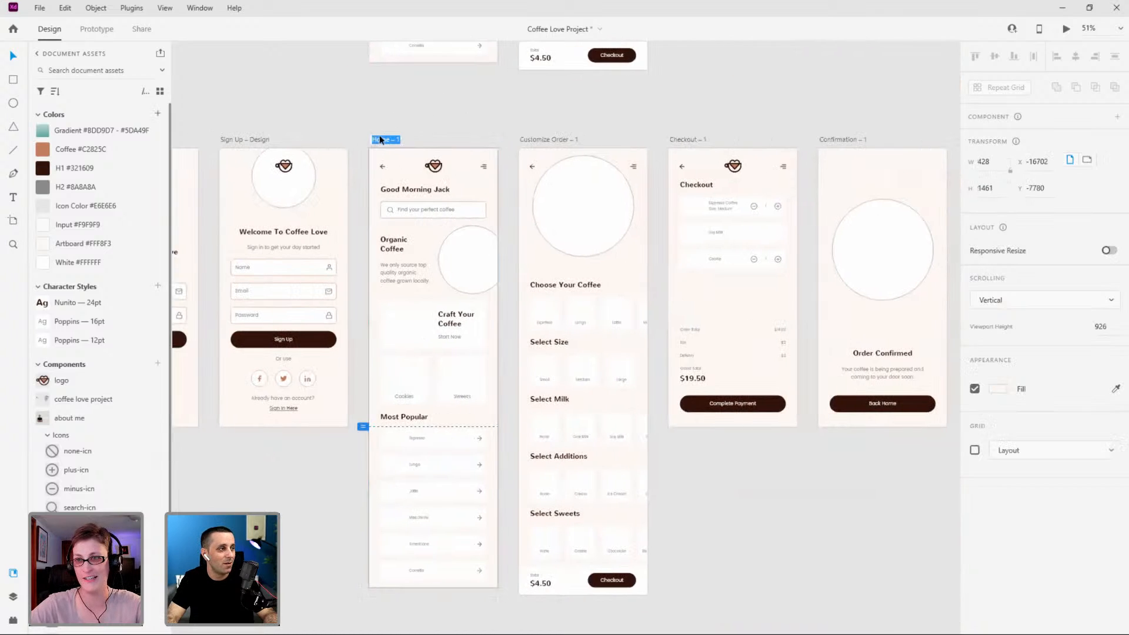
key("End")
key("BackSpace")
key("ctrl+v")
key("Return")
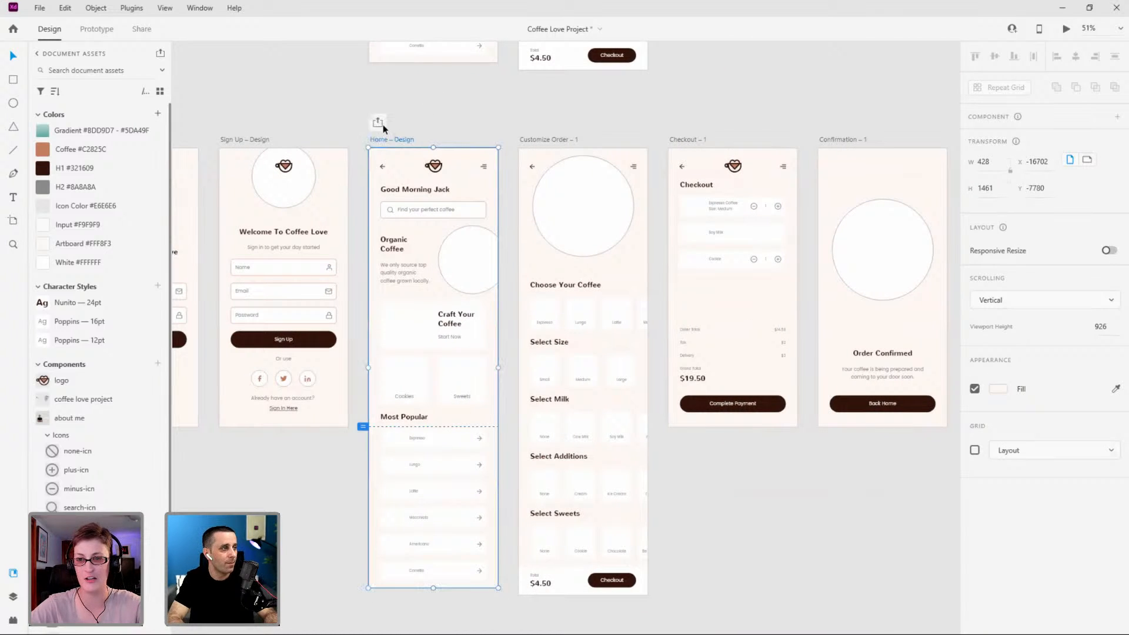
double_click(542, 139)
key("End")
key("BackSpace")
type("Design")
key("Return")
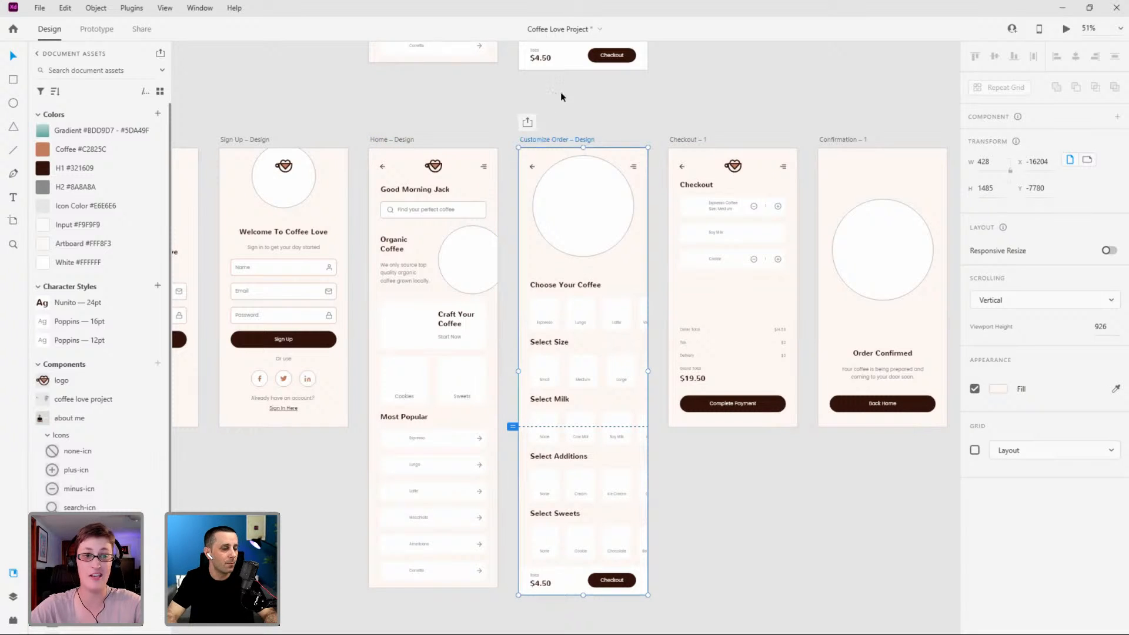
Rename the last two duplicated artboards as Checkout – Design and Confirmation – Design.
double_click(697, 139)
key("End")
key("BackSpace")
key("ctrl+v")
key("Return")
double_click(833, 140)
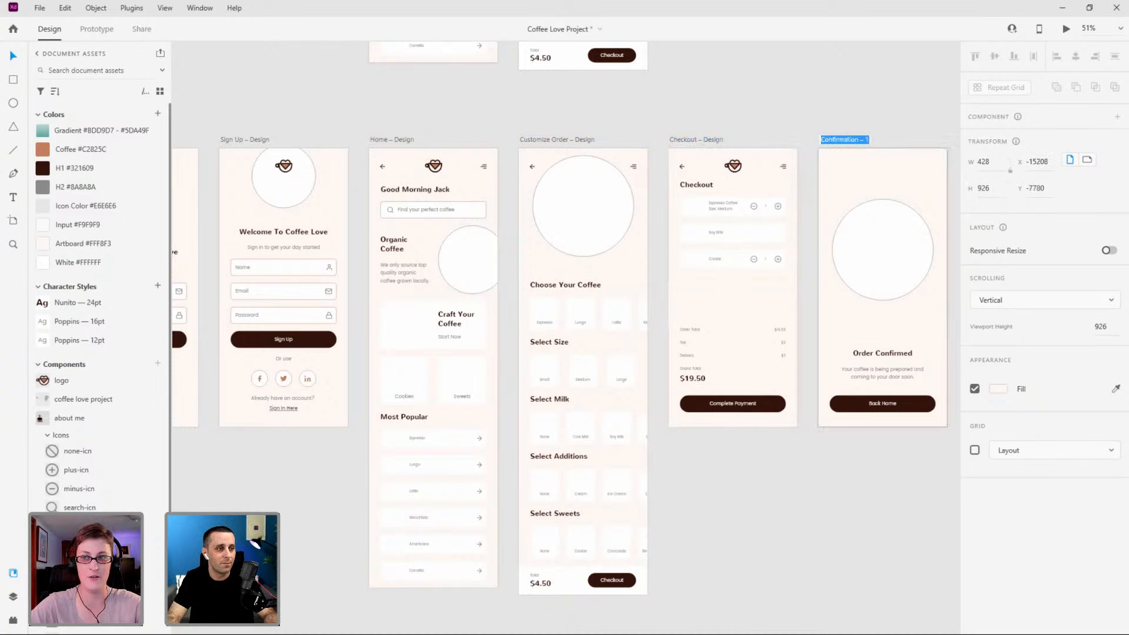
key("End")
key("BackSpace")
key("ctrl+v")
key("Return")
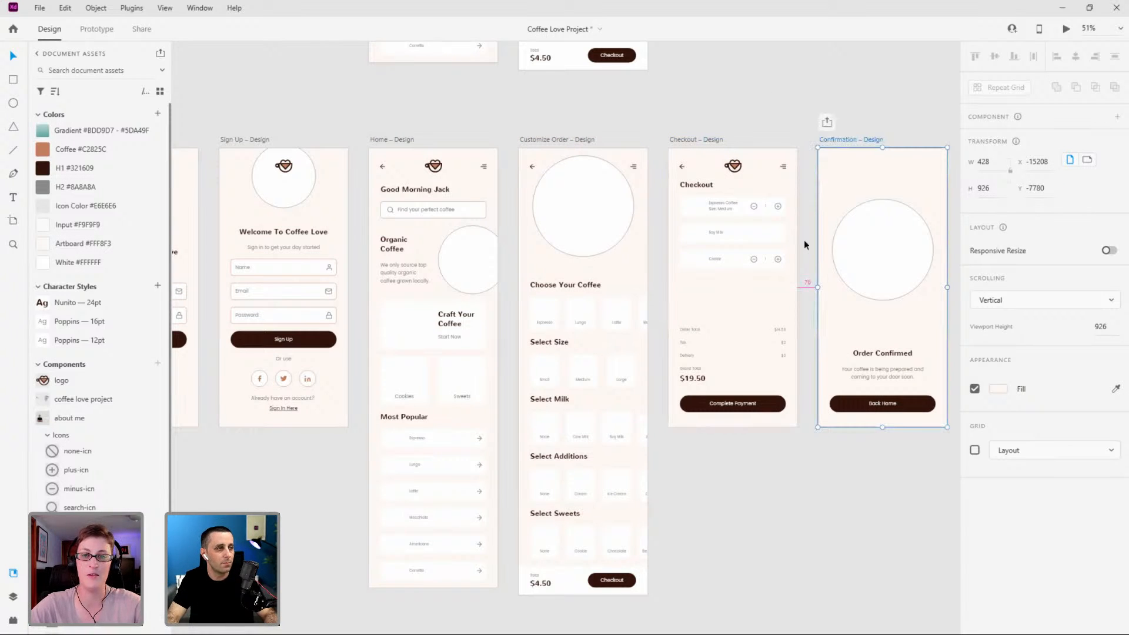
scroll(806, 240, "down", 5)
left_click(780, 410)
scroll(400, 205, "up", 5)
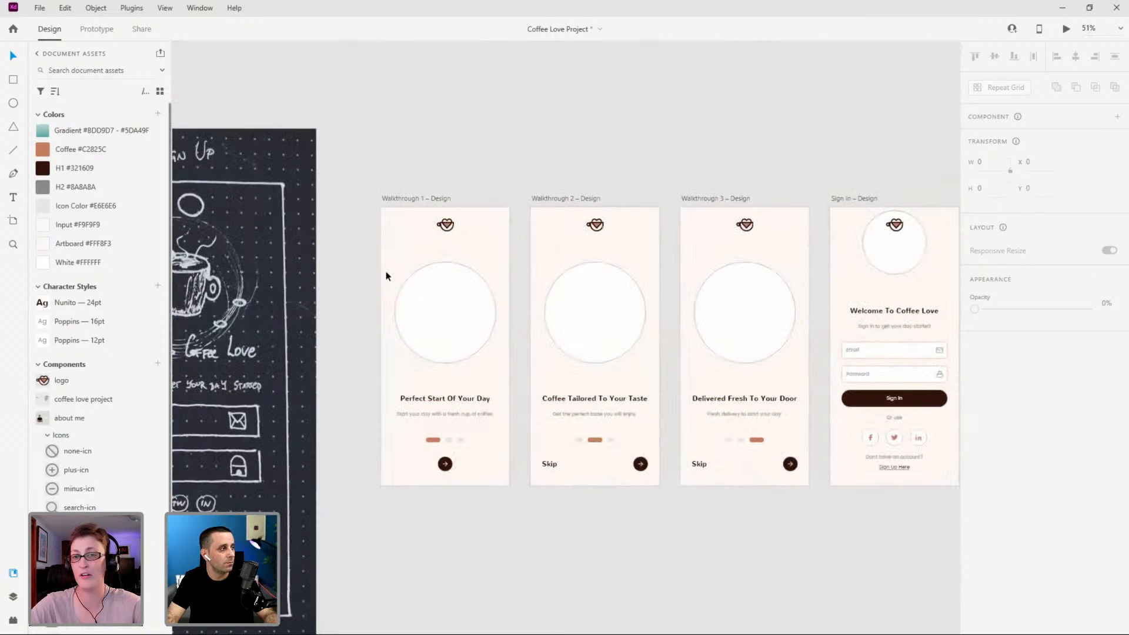
left_click(449, 313)
left_click(608, 314, "shift")
left_click(754, 295, "shift")
left_click(879, 241, "shift")
scroll(516, 284, "down", 2)
scroll(736, 291, "down", 2)
scroll(632, 268, "up", 5)
left_click(632, 268, "shift")
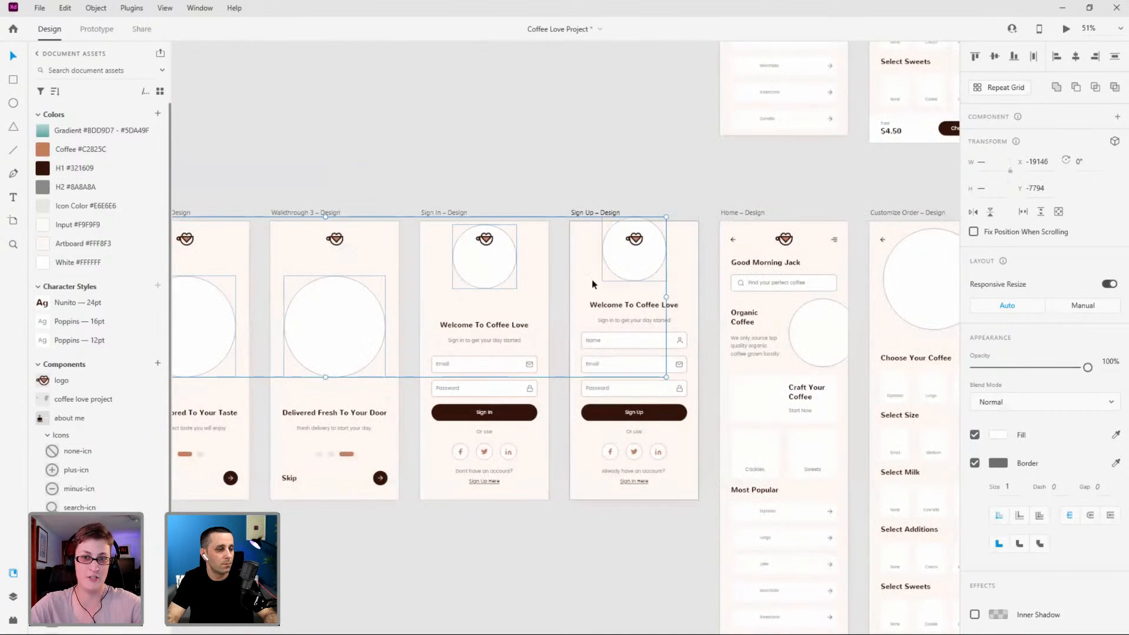
scroll(592, 284, "down", 3)
left_click(732, 309, "shift")
left_click(806, 274, "shift")
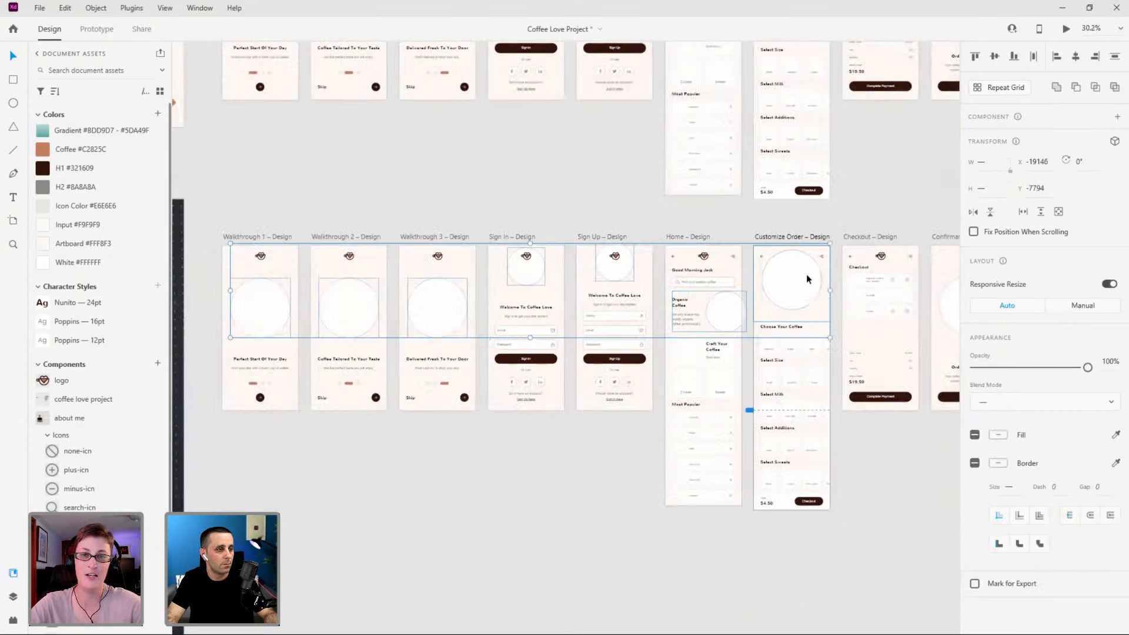
scroll(806, 274, "down", 3)
scroll(791, 273, "up", 6)
left_click(791, 274, "shift")
left_click(842, 260)
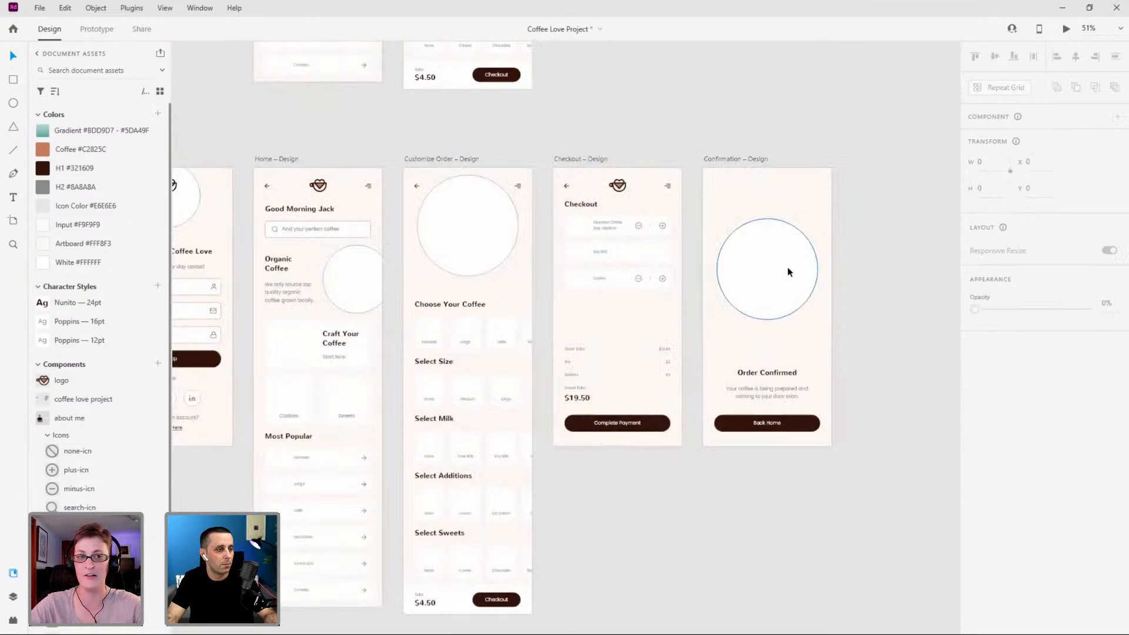
Remove the border from the large placeholder circles on the Confirmation, Customize Order and Home design artboards.
left_click(788, 272)
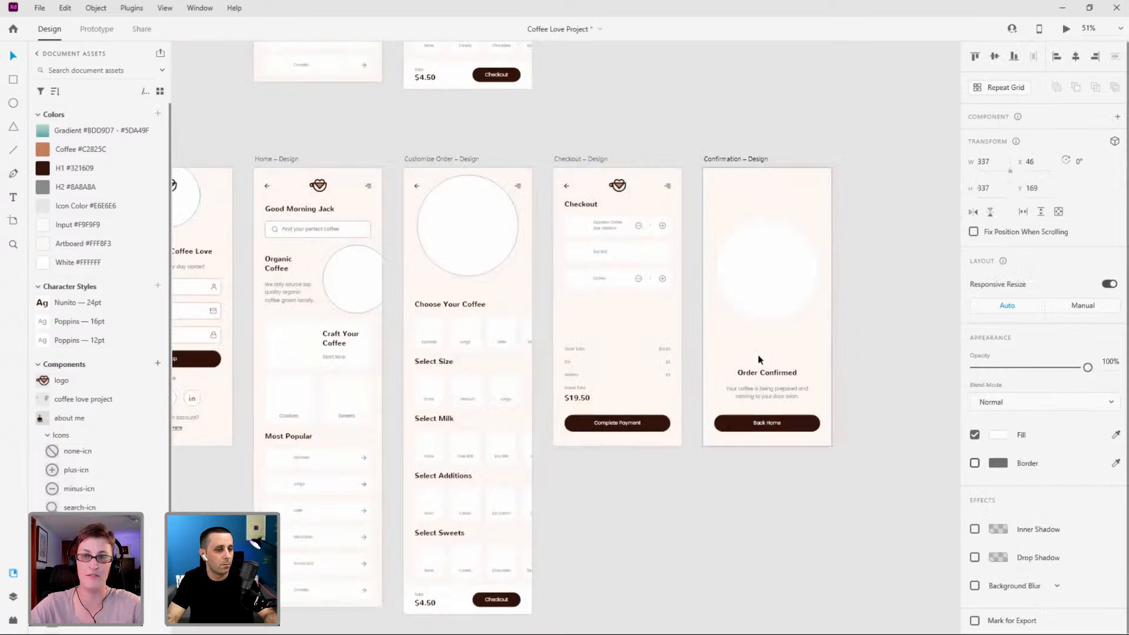
left_click(511, 228)
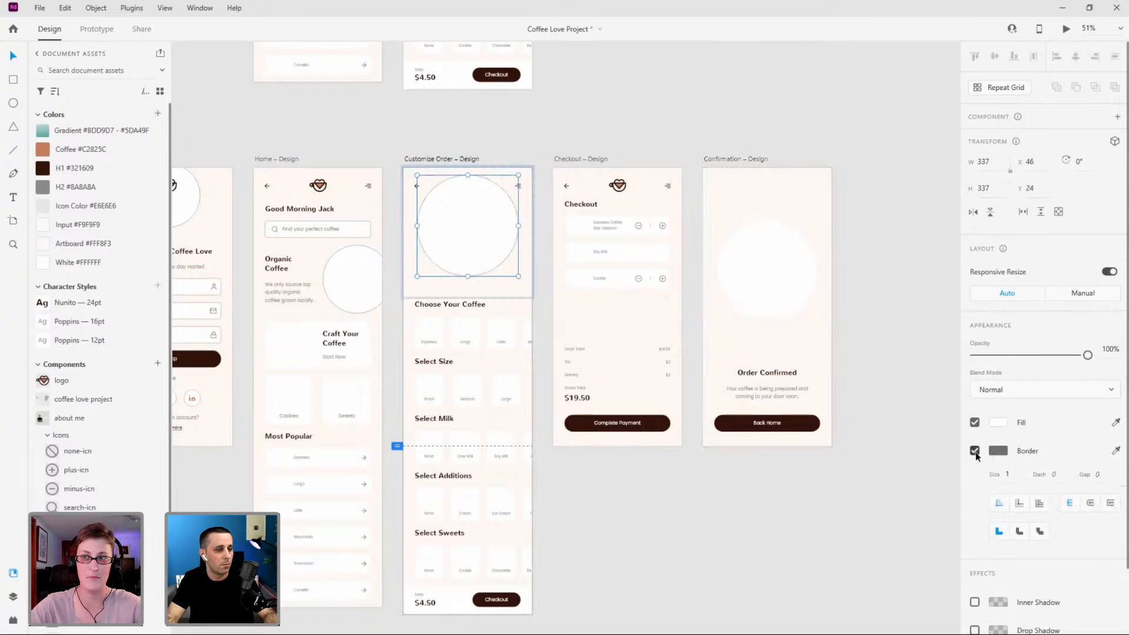
scroll(823, 382, "down", 3)
left_click(559, 315)
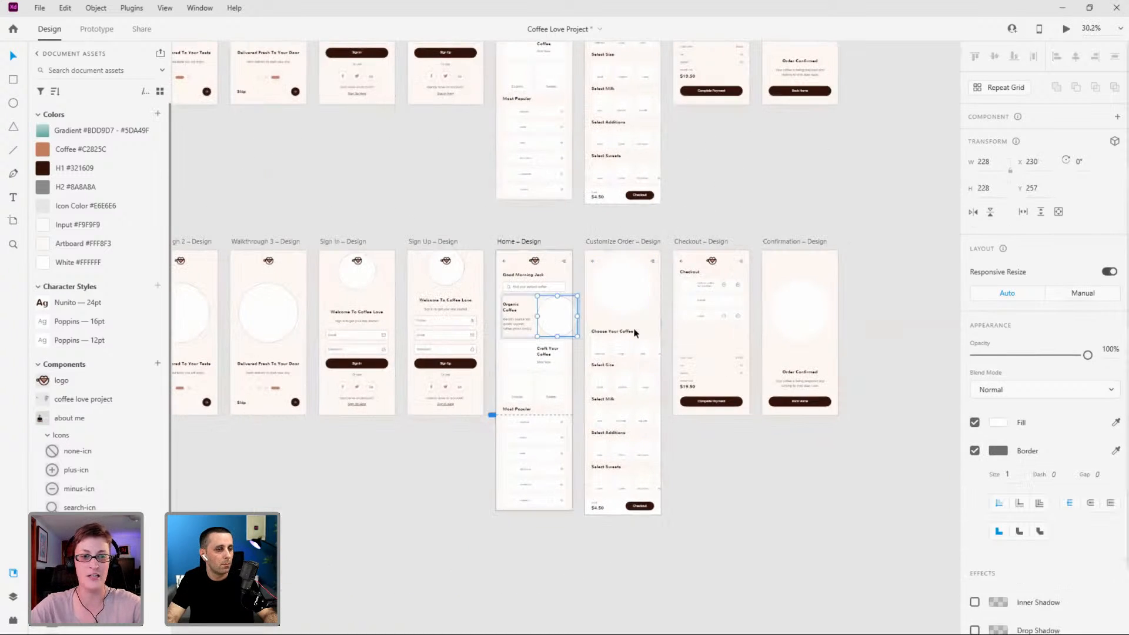
Remove the border from the circles behind the logo on the Sign Up and Sign In design artboards.
left_click(435, 282)
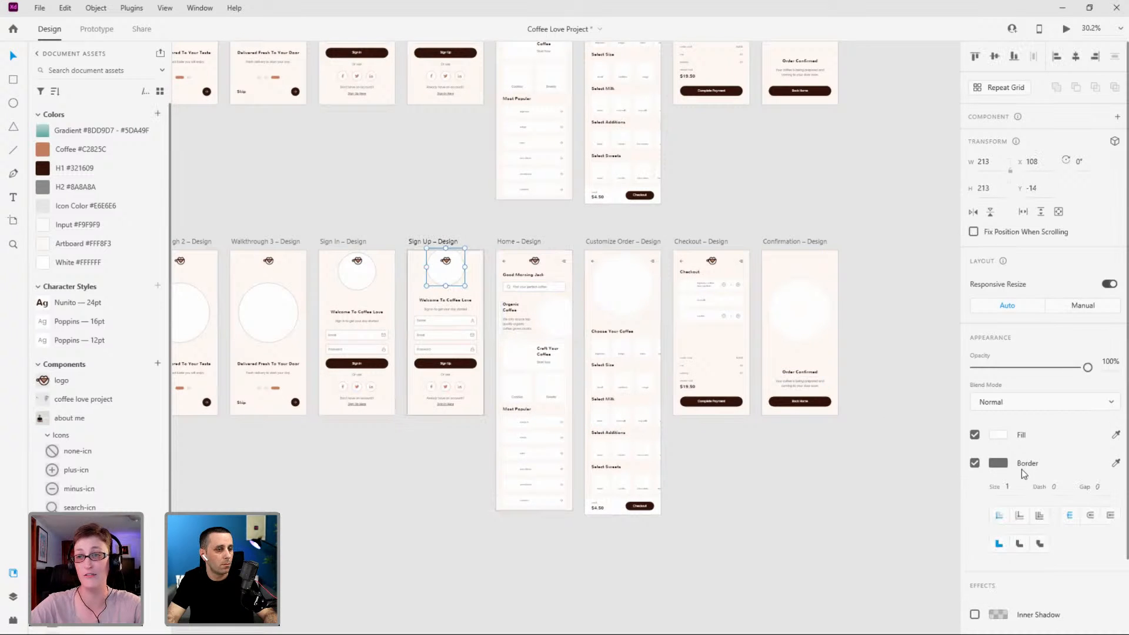
left_click(974, 462)
left_click(829, 496)
mouse_move(492, 458)
left_mouse_down()
mouse_move(892, 389)
mouse_move(974, 395)
left_mouse_up()
left_click(841, 208)
left_click(974, 463)
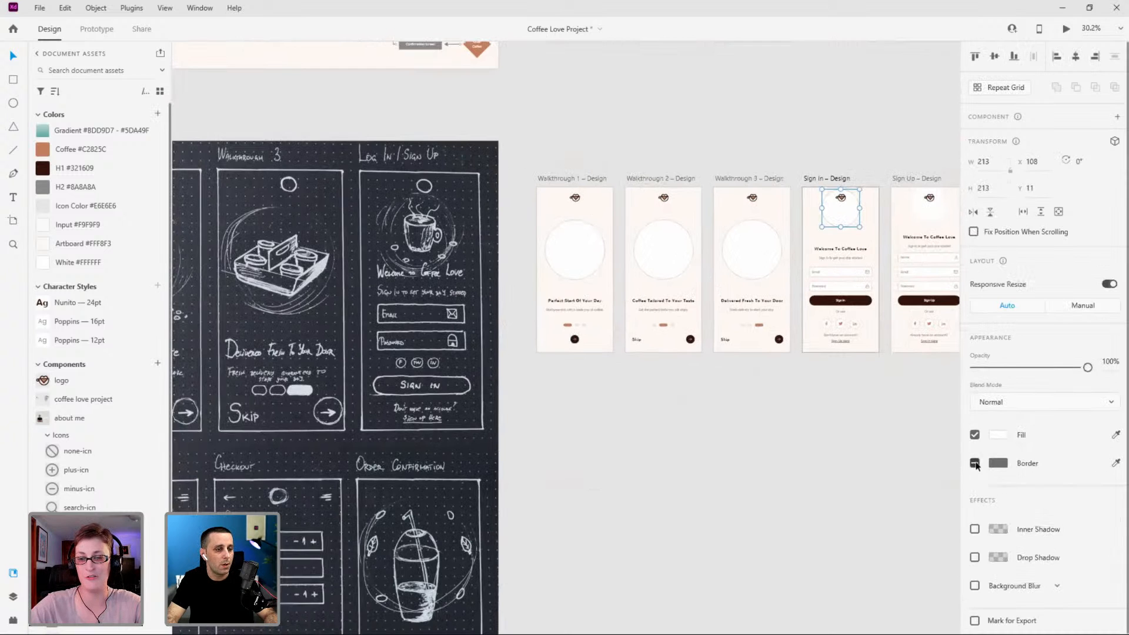
Remove the border from the placeholder circles on the Walkthrough 3, Walkthrough 2 and Walkthrough 1 design artboards.
left_click(758, 259)
left_click(974, 463)
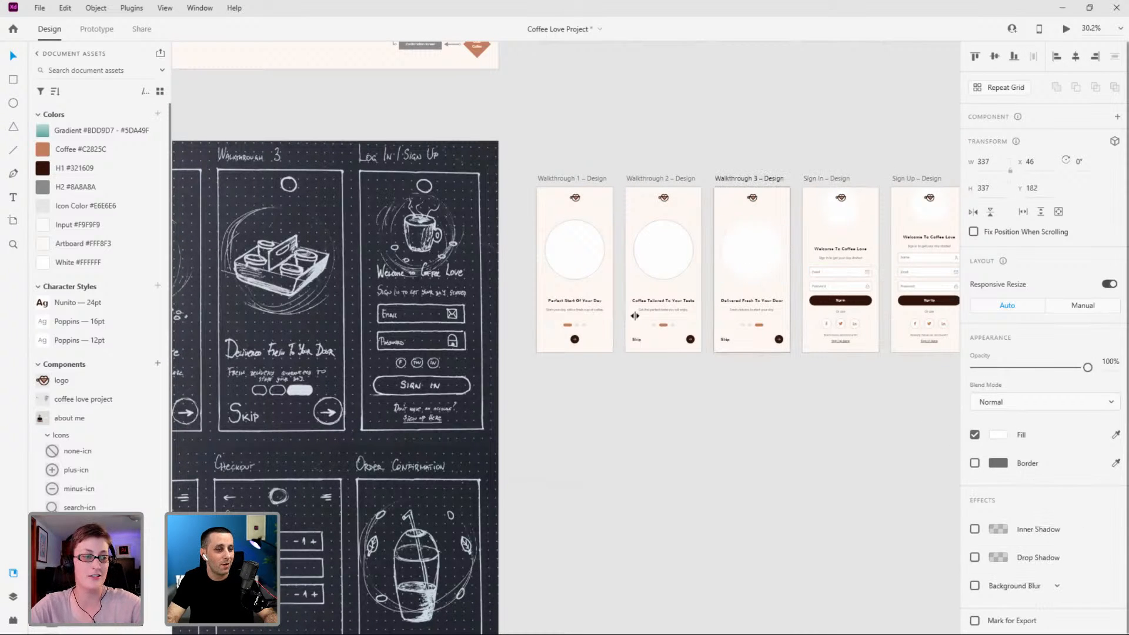
left_click(689, 263)
left_click(974, 462)
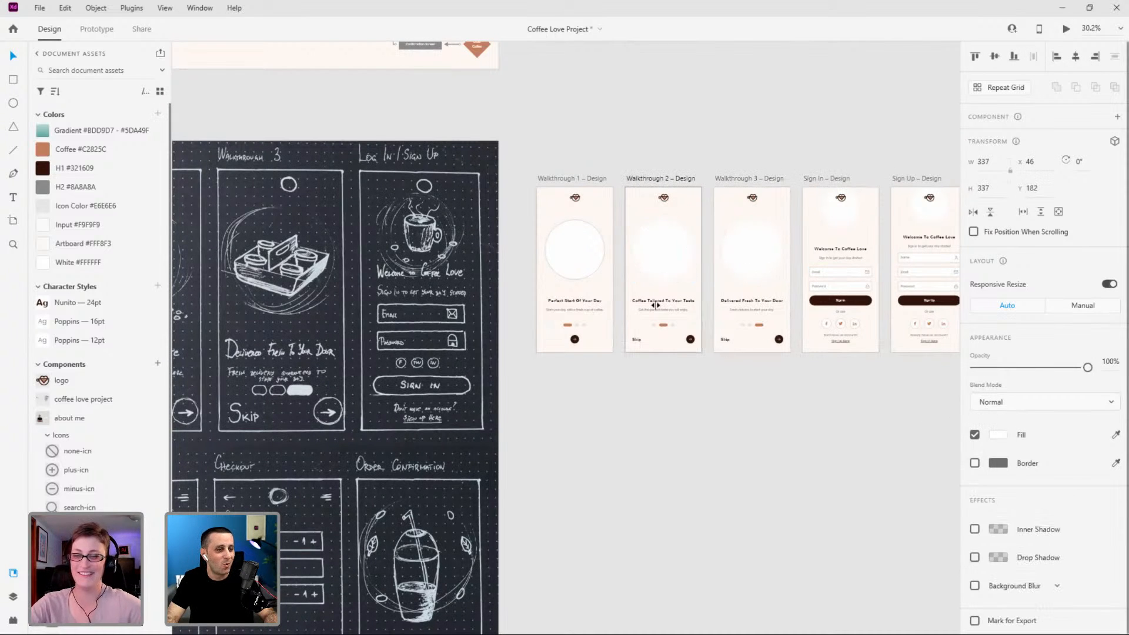
left_click(596, 253)
left_click(974, 463)
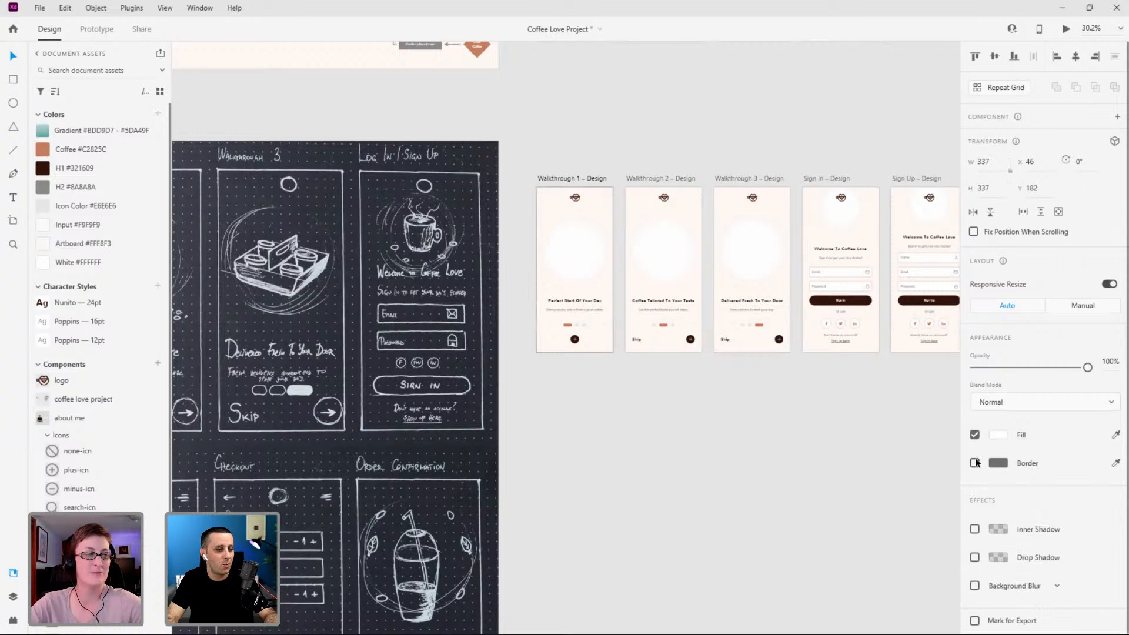
Fill the Walkthrough 1 circle with the saved gradient #BDD9D7 - #5DA49F and inspect its linear gradient settings.
left_click(86, 131)
scroll(533, 248, "up", 3)
scroll(618, 221, "up", 4)
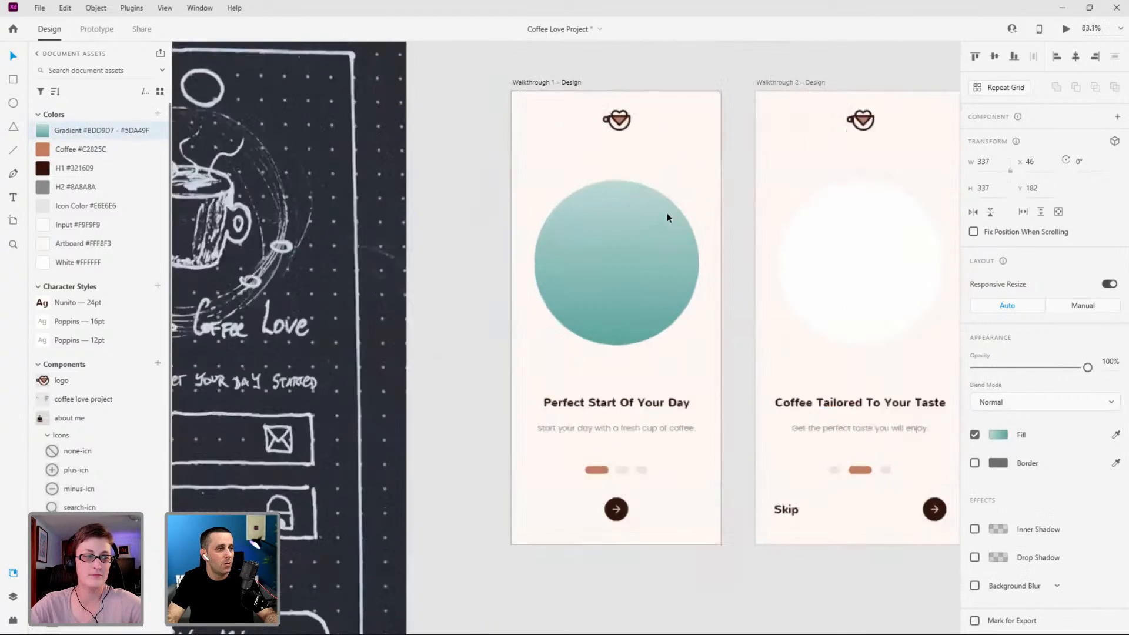
left_click(998, 436)
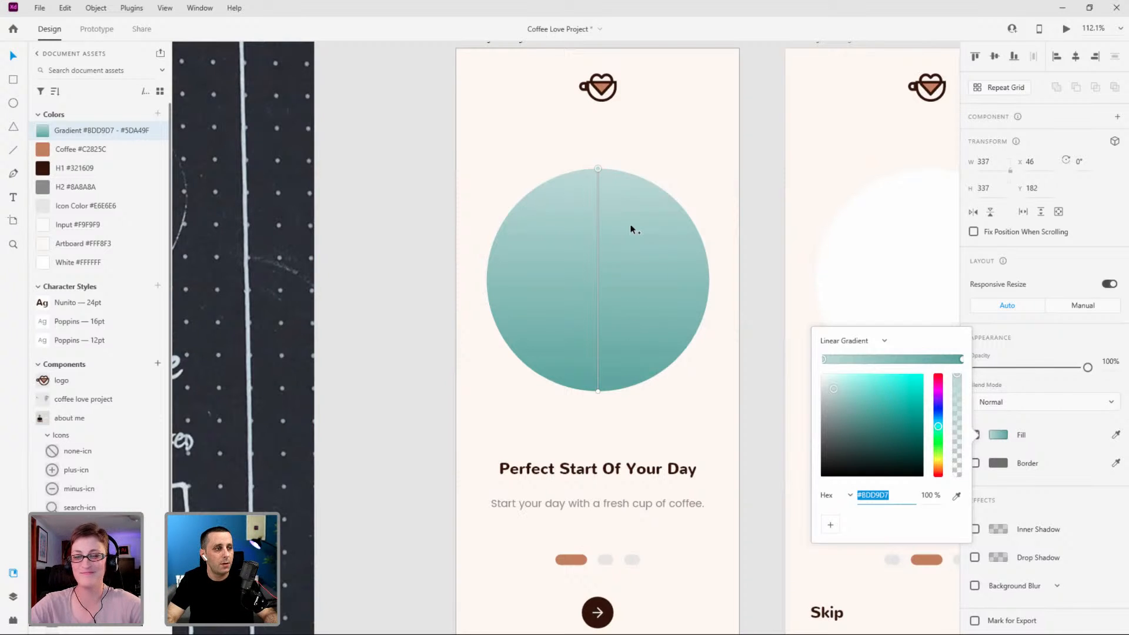
left_click(659, 158)
Apply the saved gradient #BDD9D7 - #5DA49F to the circles on the Walkthrough 2 and Walkthrough 3 design artboards.
scroll(415, 217, "down", 3)
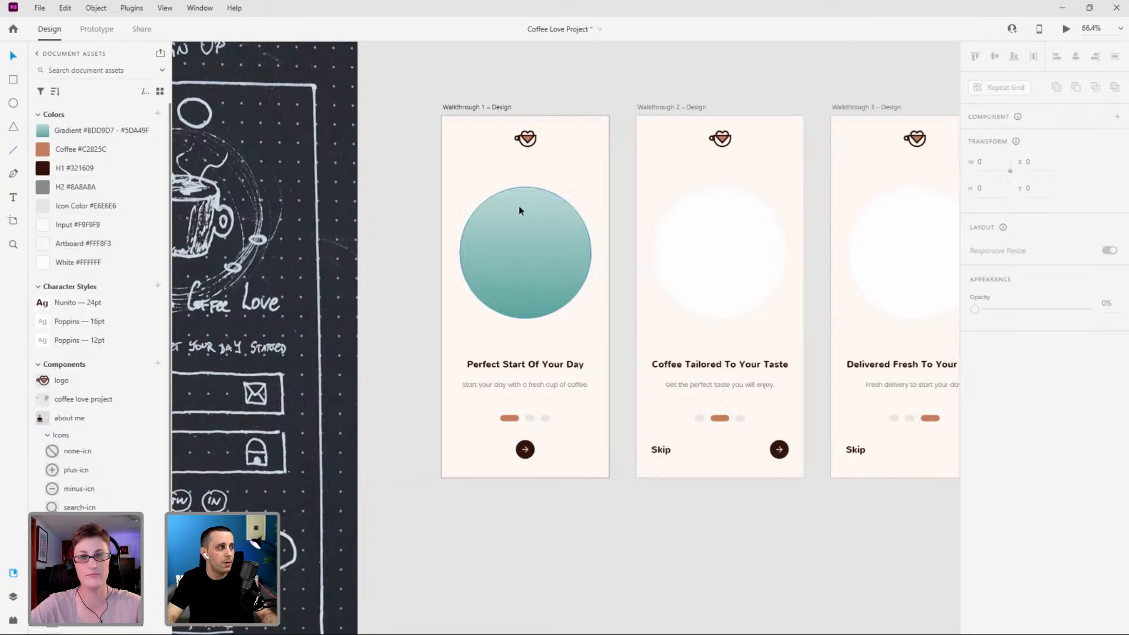
scroll(503, 230, "down", 3)
left_click(581, 224)
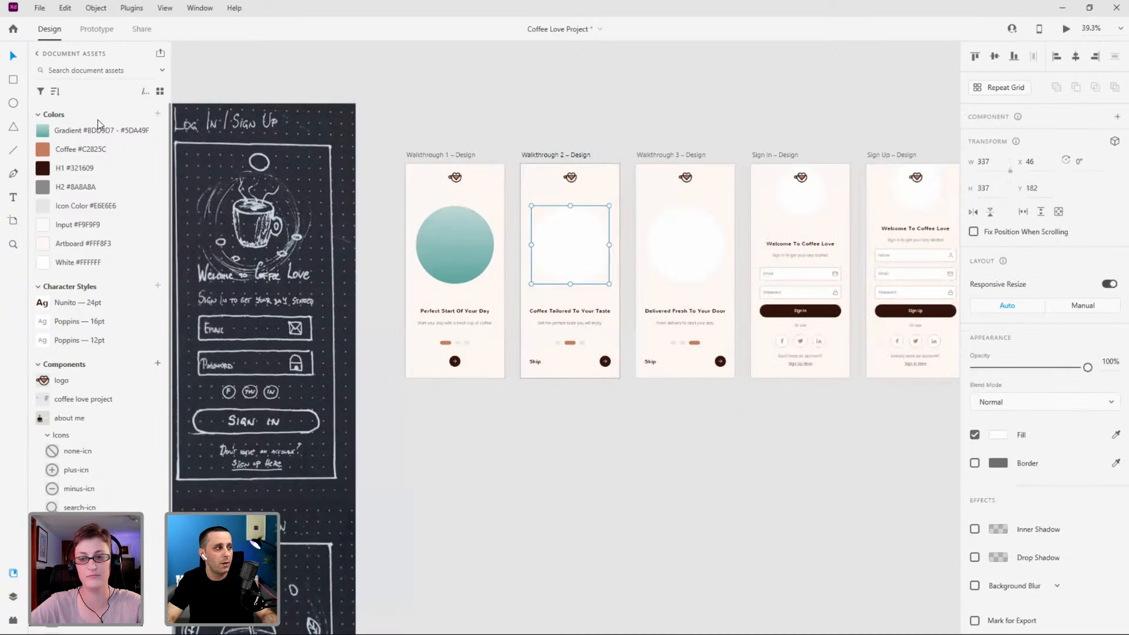
left_click(100, 131)
left_click(681, 236)
left_click(83, 130)
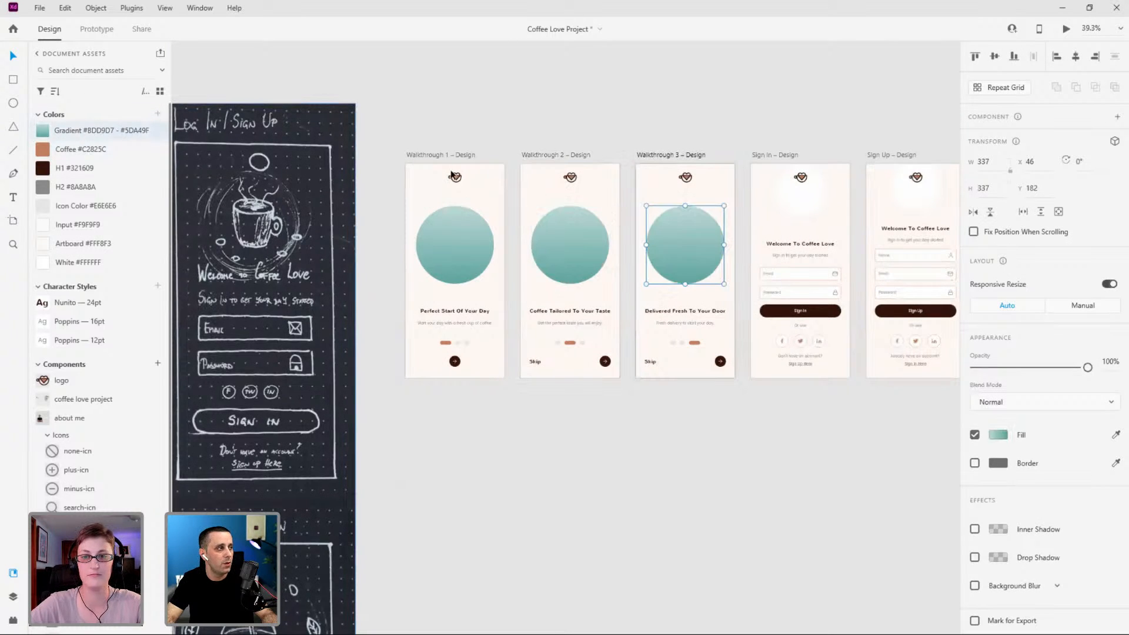
Apply the saved teal gradient to the logo circles on the Sign In and Sign Up design artboards.
scroll(482, 202, "down", 1)
left_click(727, 194)
left_click(90, 130)
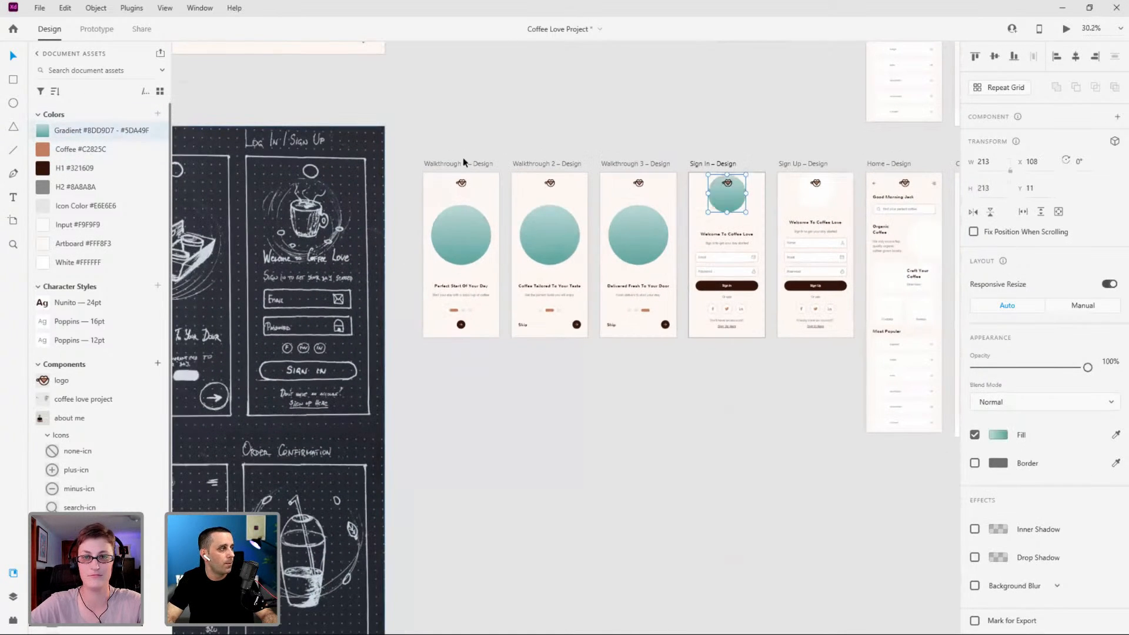
left_click(814, 192)
left_click(90, 130)
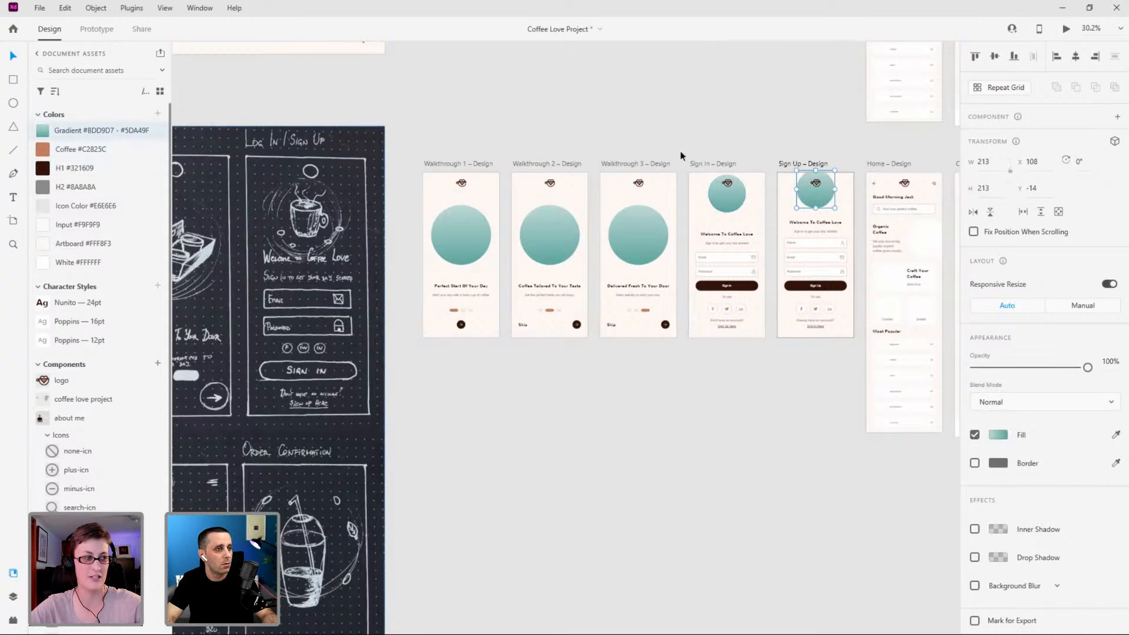
Apply the saved teal gradient to the Organic Coffee circle on Home – Design and the large circle on Customize Order – Design.
scroll(500, 175, "down", 2)
scroll(738, 211, "up", 5)
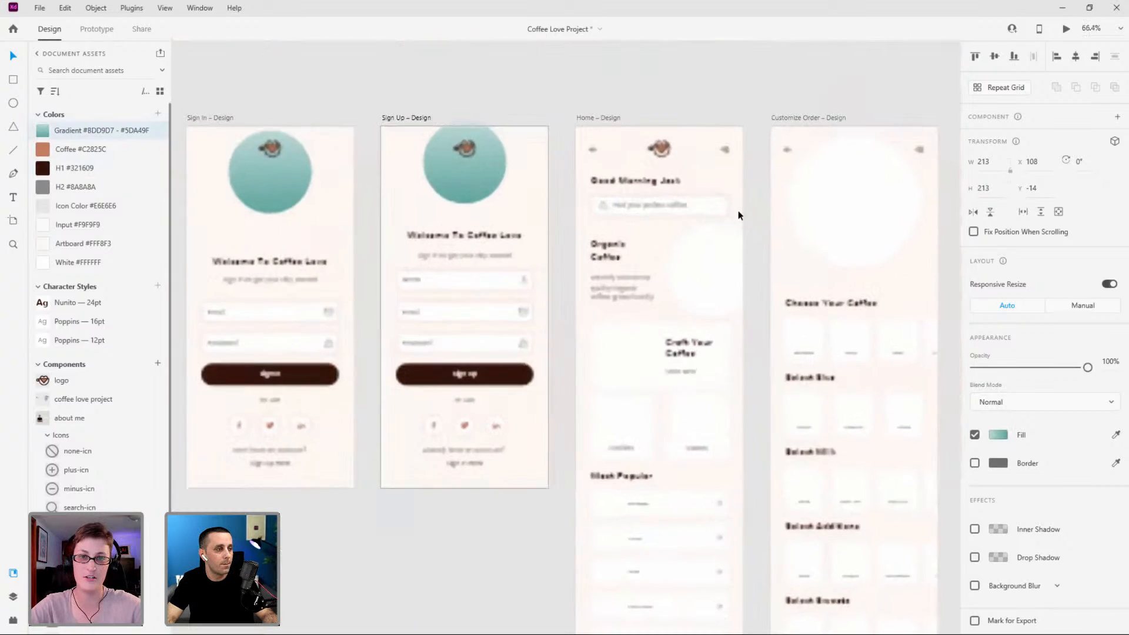
left_click(720, 235)
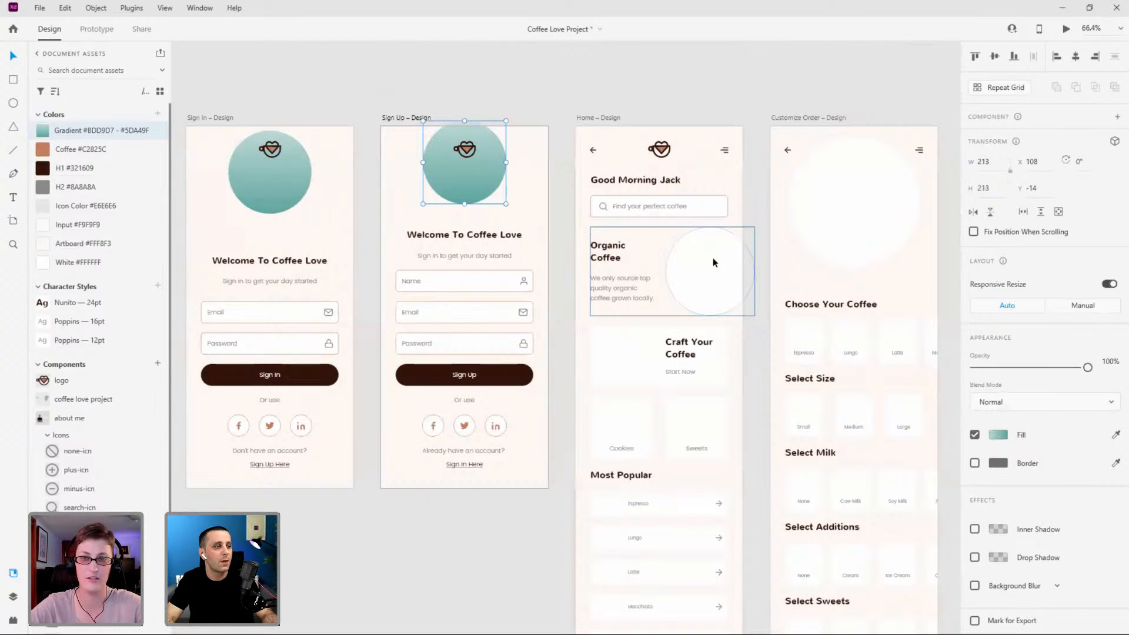
left_click(104, 130)
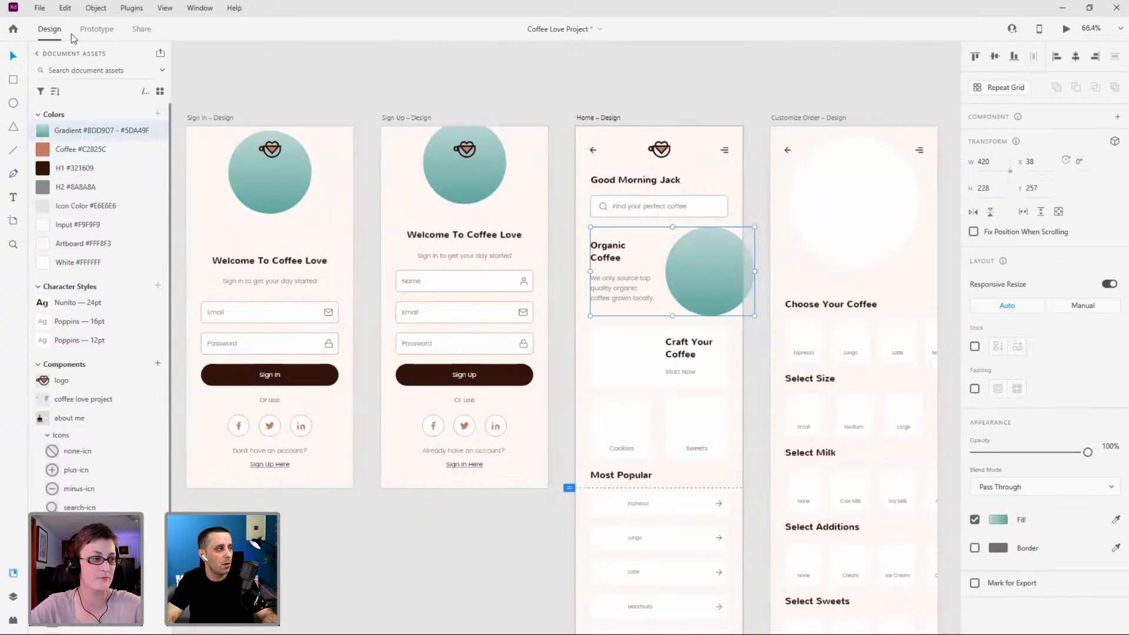
left_click(835, 195)
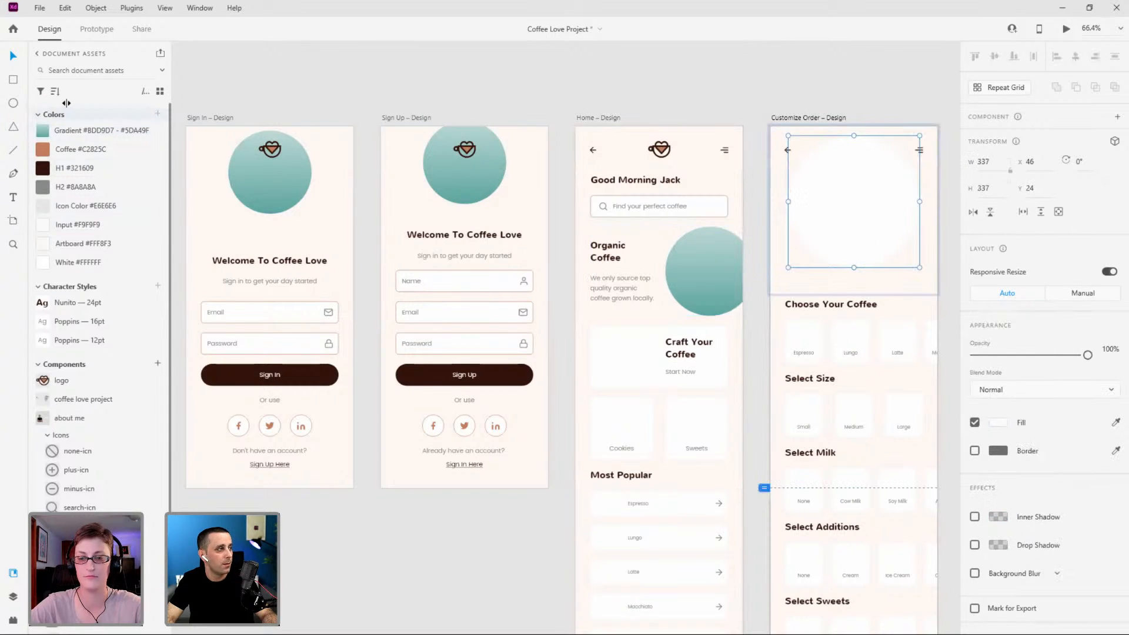
left_click(70, 129)
Fill the circle above Order Confirmed on the Confirmation – Design artboard with the saved teal gradient.
scroll(788, 208, "down", 4)
scroll(788, 208, "up", 3)
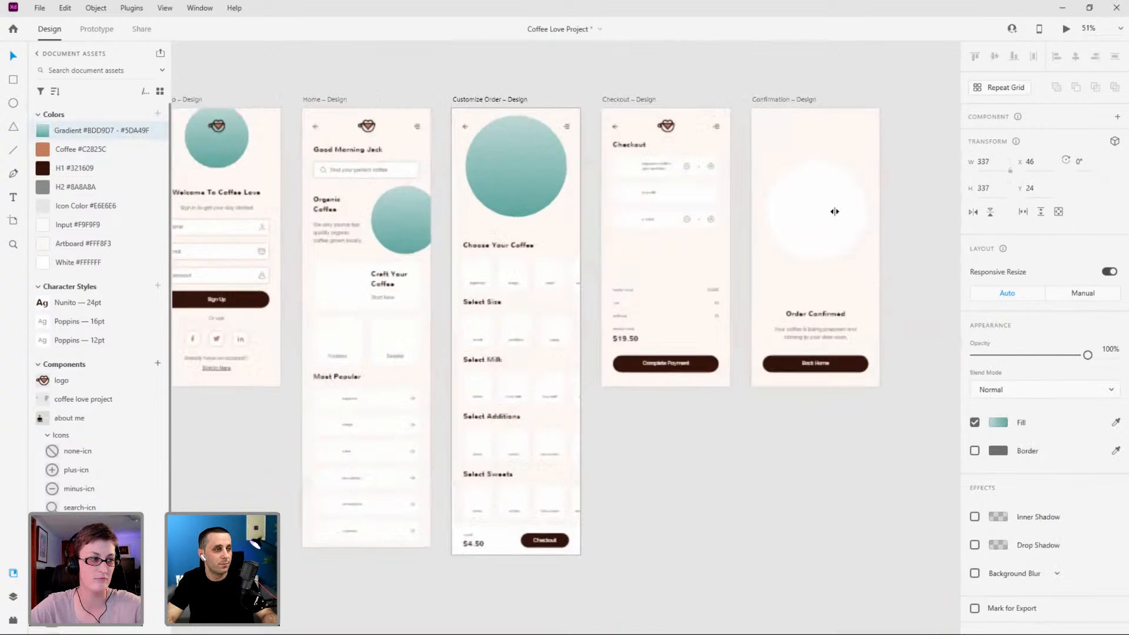
left_click(817, 206)
left_click(106, 129)
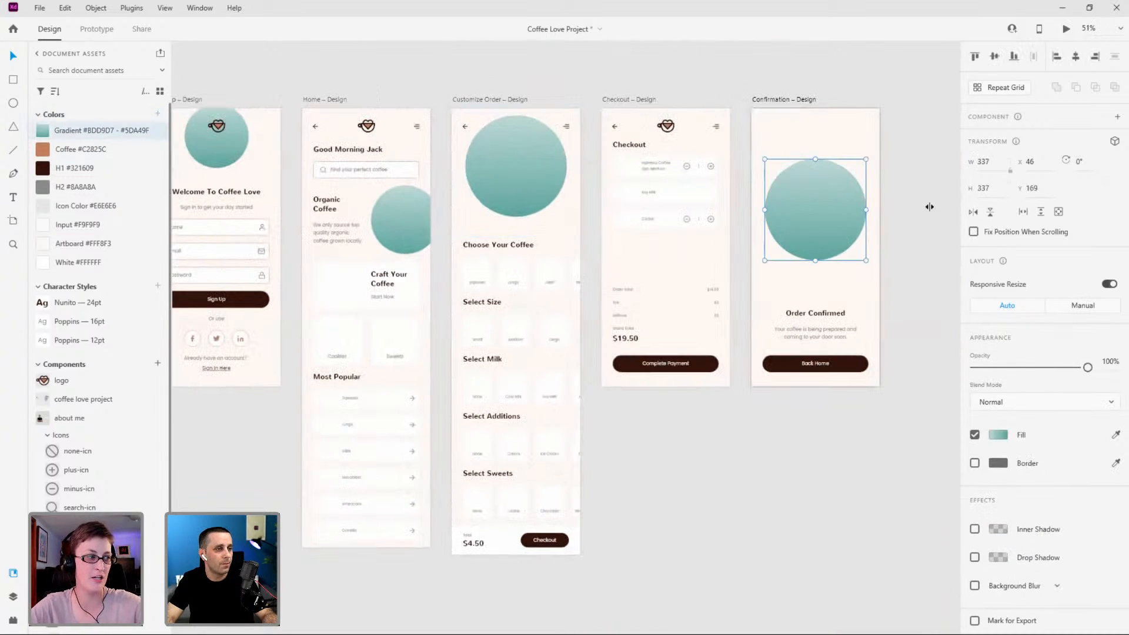
Duplicate the gradient circle from Walkthrough 1 – Design onto the empty canvas below the design artboards.
scroll(896, 230, "down", 5)
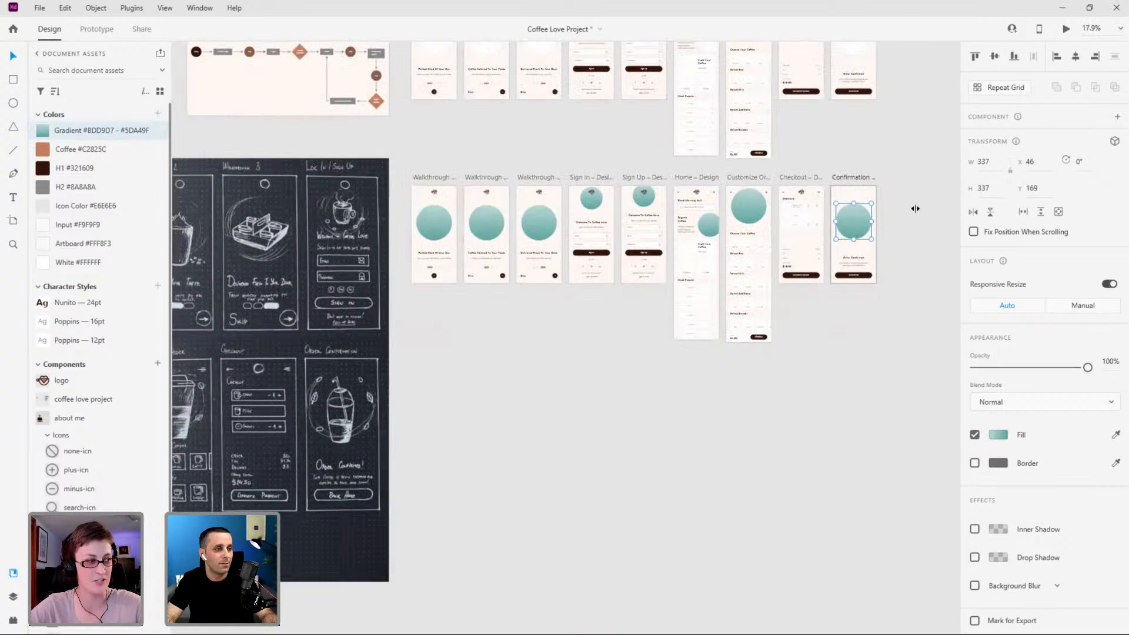
scroll(900, 232, "up", 3)
left_click(906, 235)
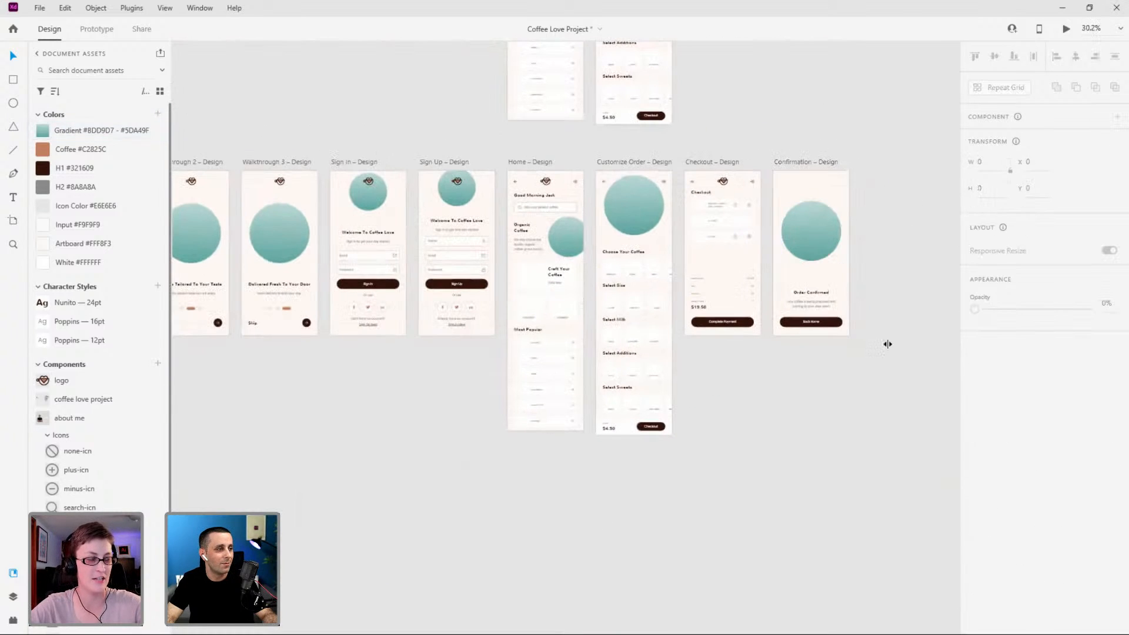
scroll(887, 342, "down", 2)
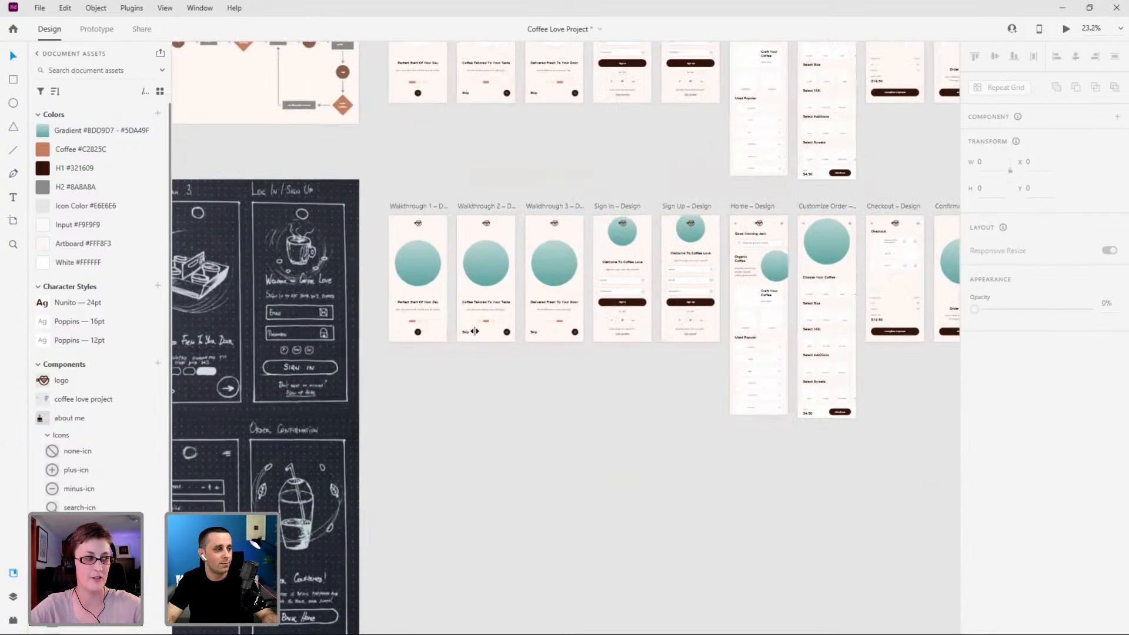
scroll(394, 277, "up", 3)
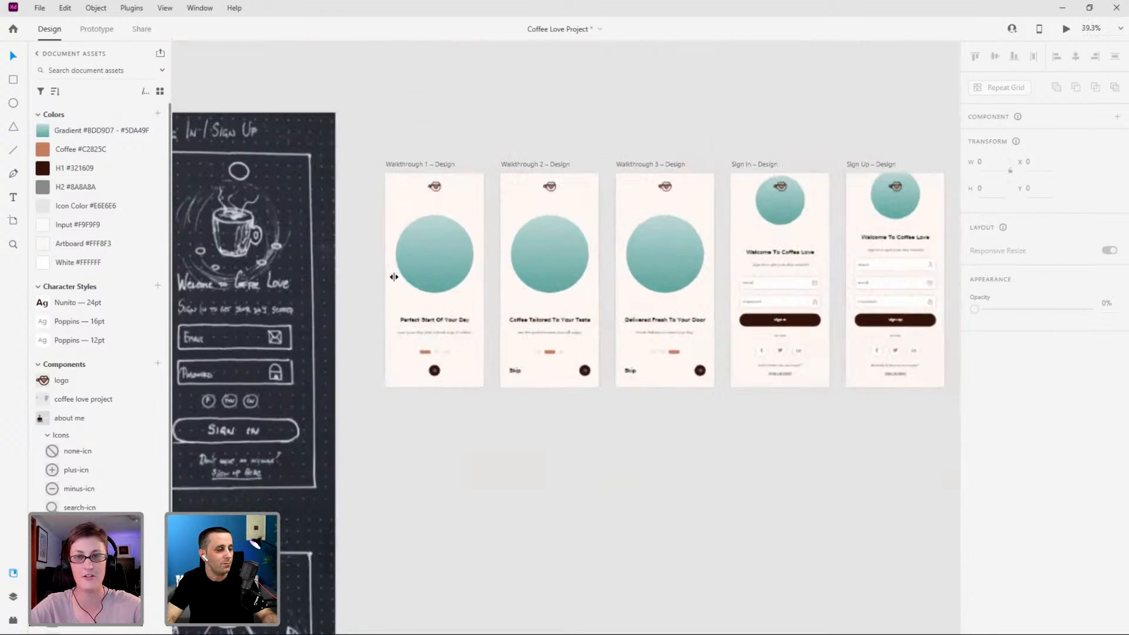
left_click(452, 263)
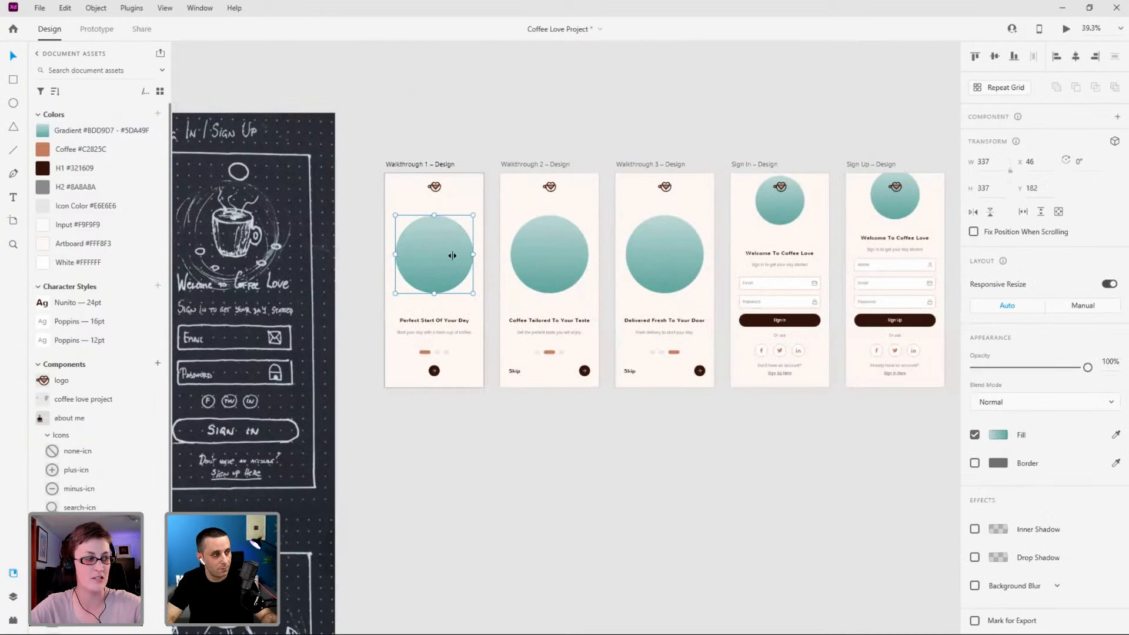
left_click_drag(452, 255, 559, 497)
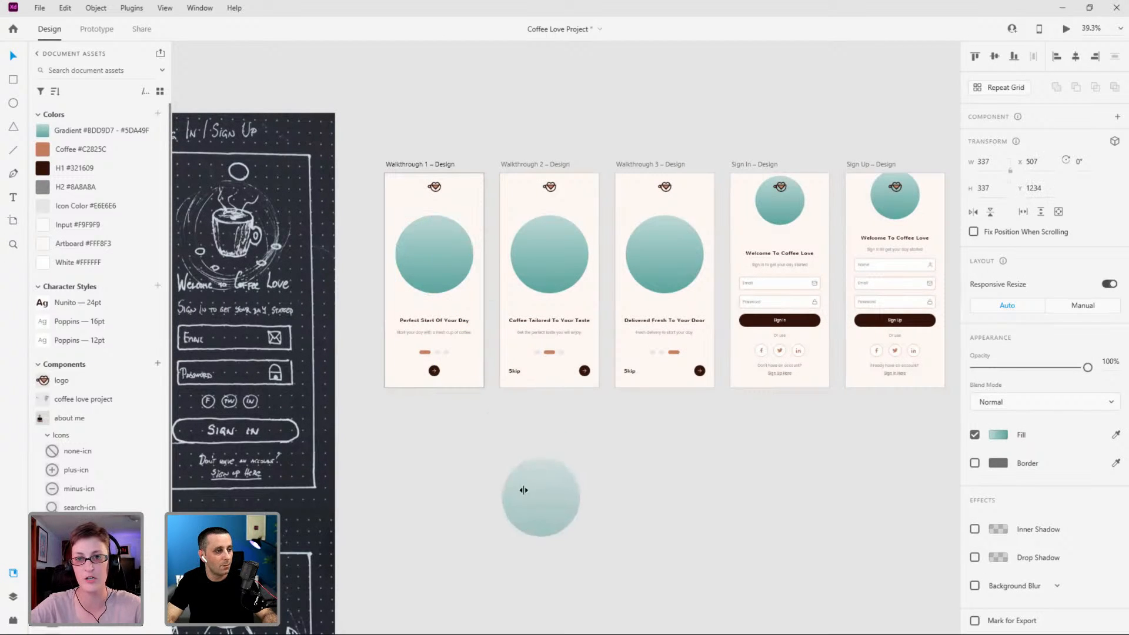
scroll(588, 460, "up", 3)
scroll(565, 415, "down", 2)
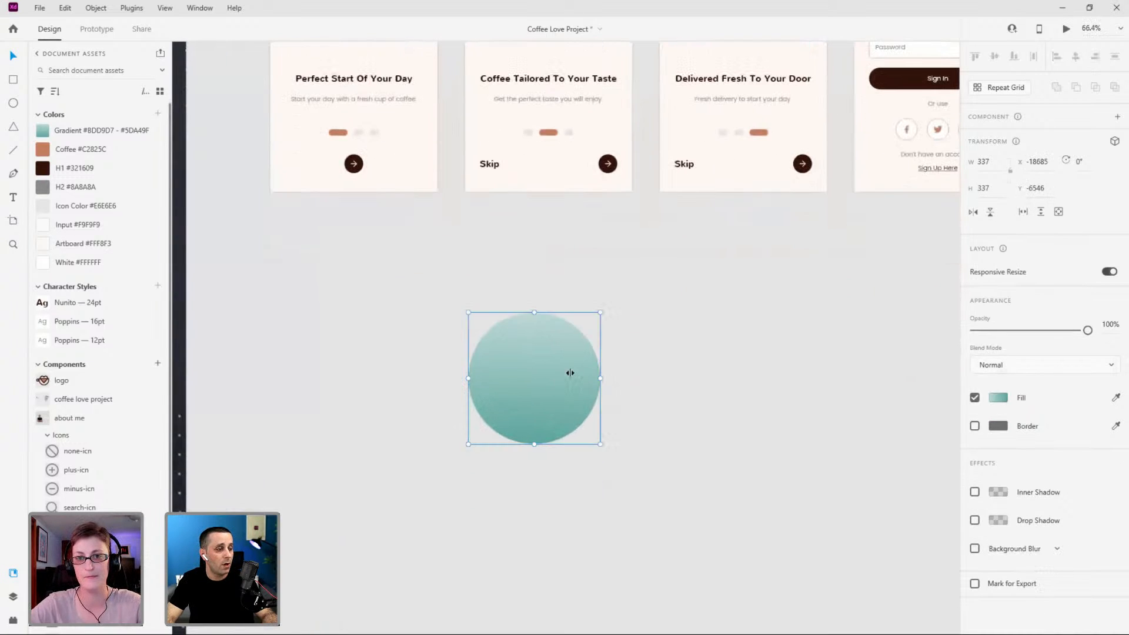
scroll(564, 367, "up", 2)
scroll(76, 341, "down", 3)
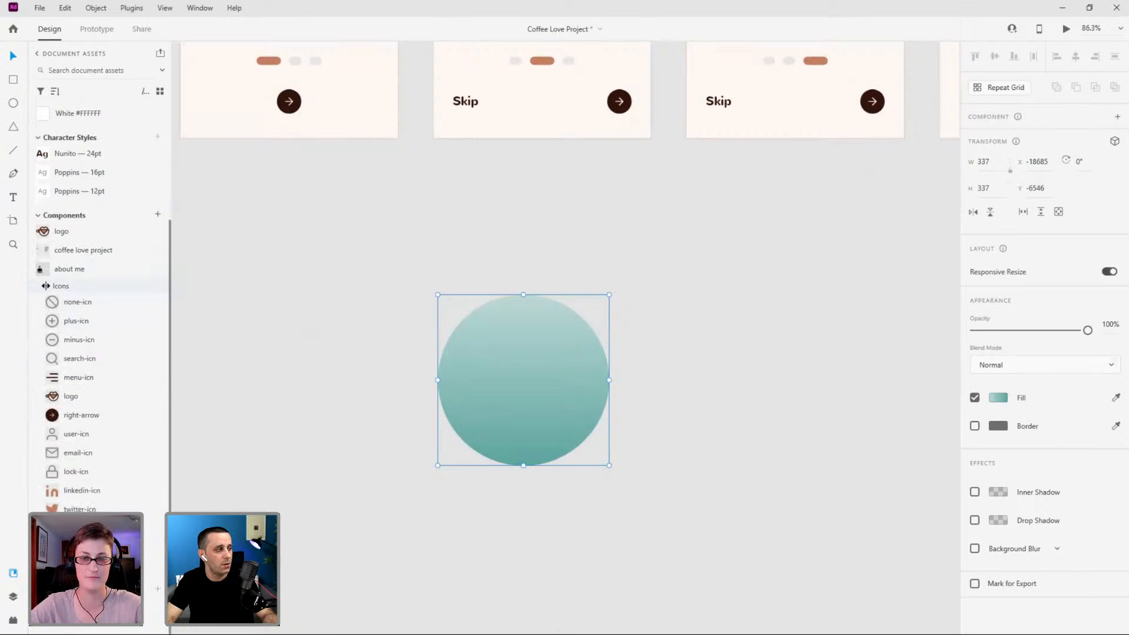
left_click(49, 286)
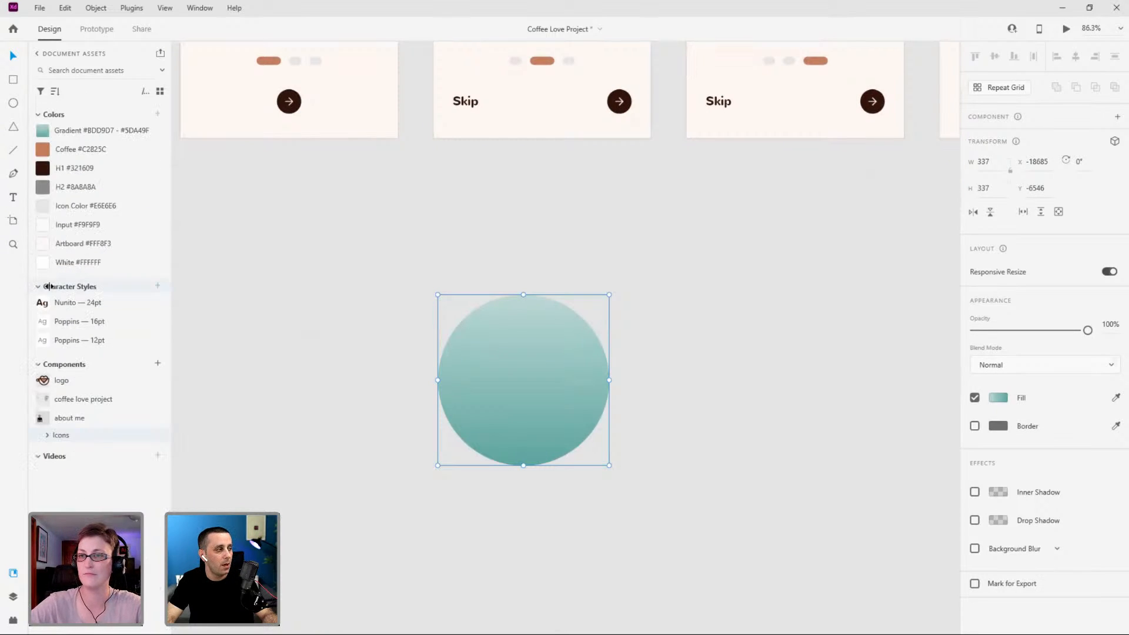
left_click(47, 435)
scroll(64, 352, "down", 5)
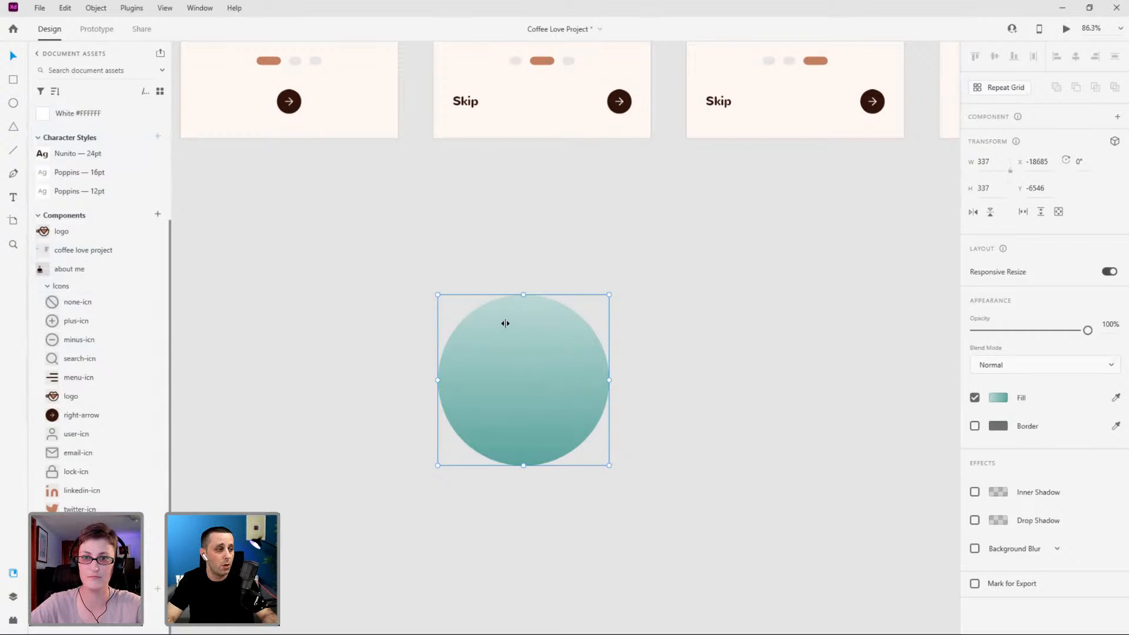
scroll(505, 323, "up", 2)
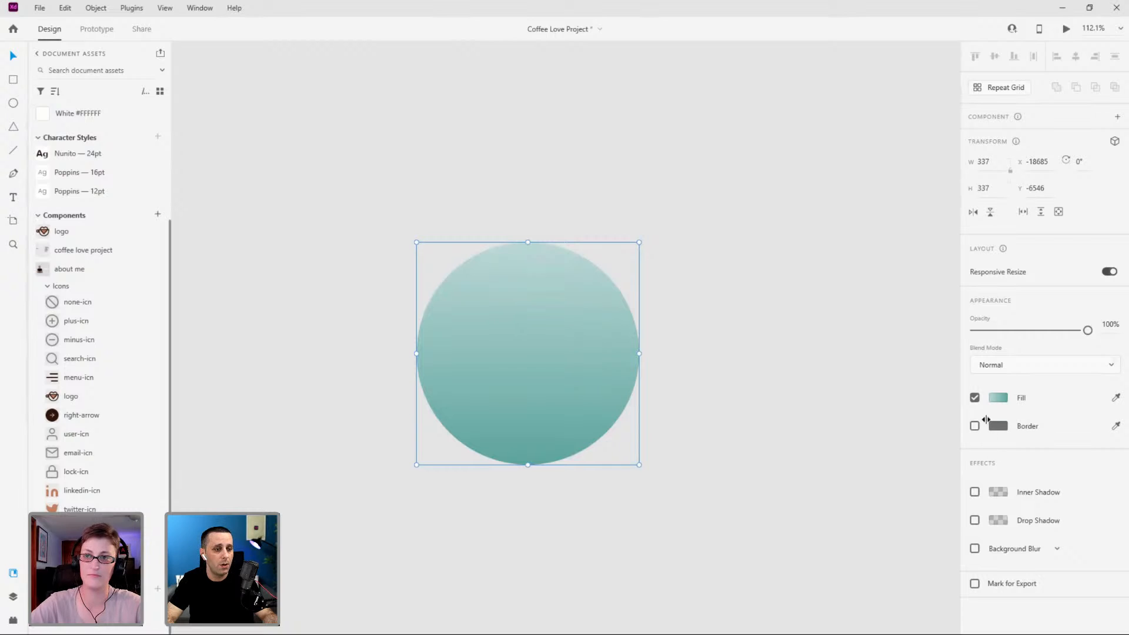
Change the duplicated circle's linear gradient to run from bright teal #9FFFF8 to dark teal #1B504C.
left_click(994, 398)
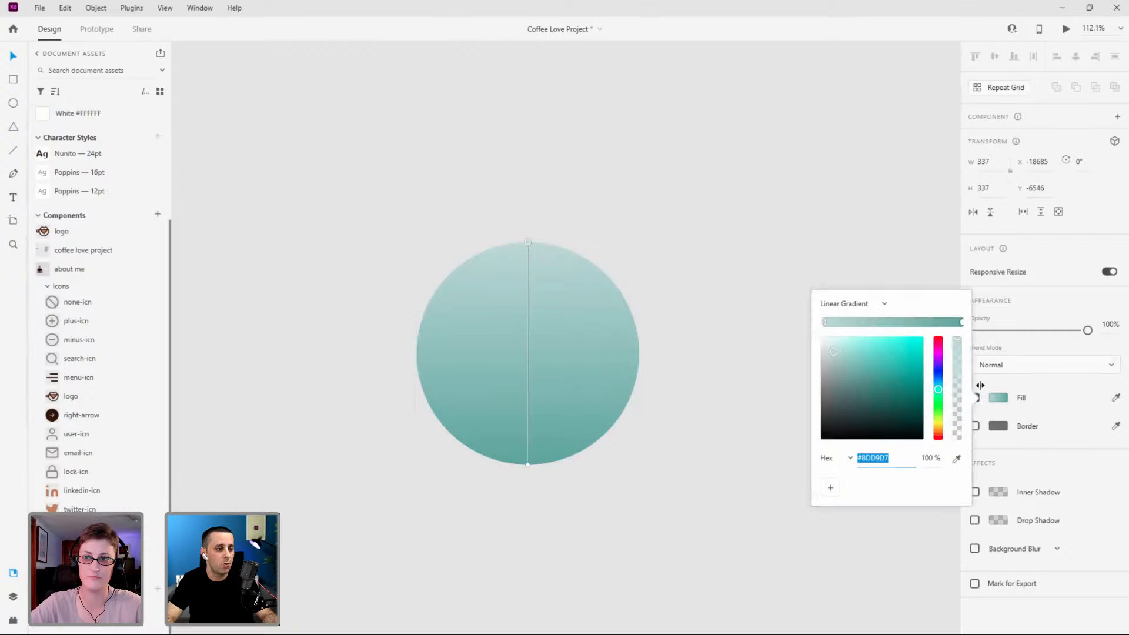
left_click(961, 321)
left_click_drag(860, 373, 888, 407)
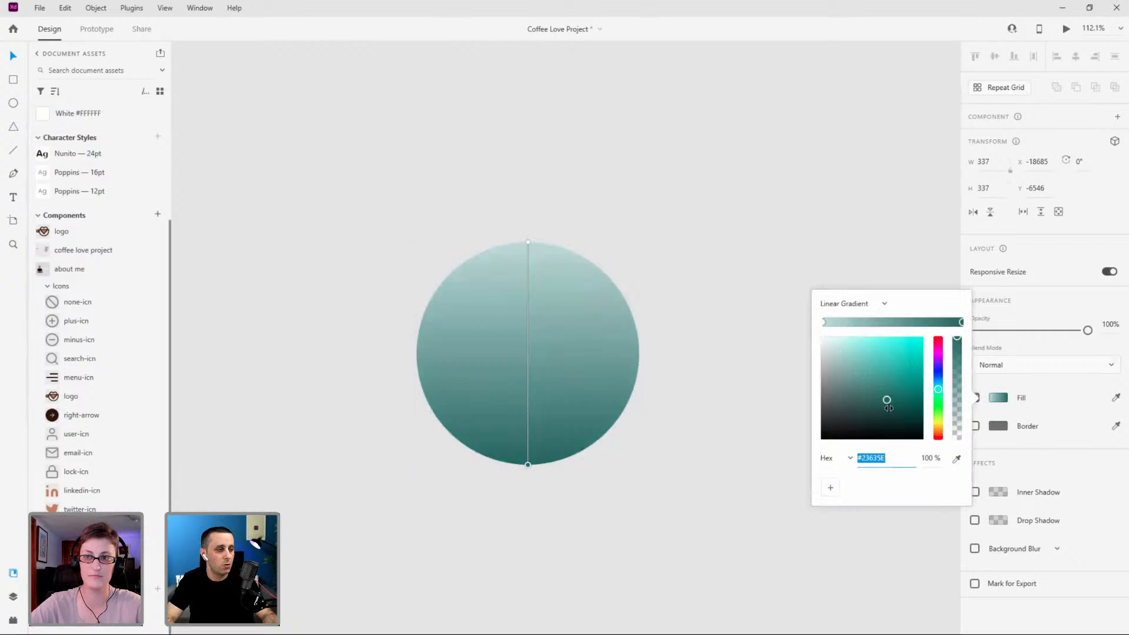
left_click(824, 322)
left_click_drag(839, 351, 857, 338)
left_click(652, 245)
left_click(554, 313)
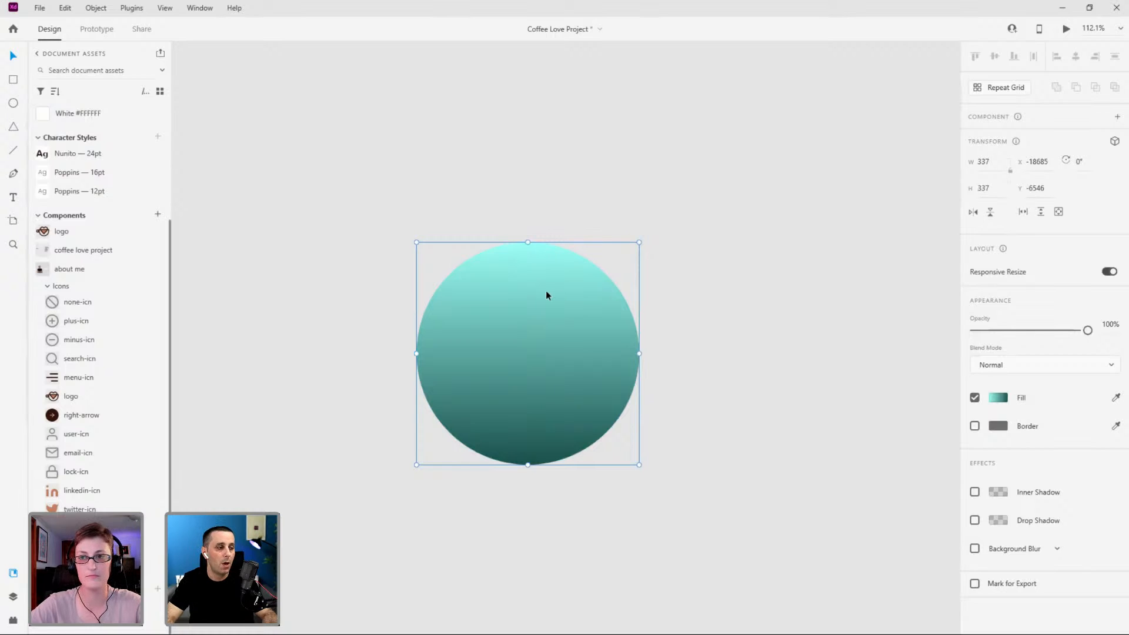
Save the duplicated circle's gradient as a document color asset and delete the circle from the canvas.
scroll(91, 264, "up", 3)
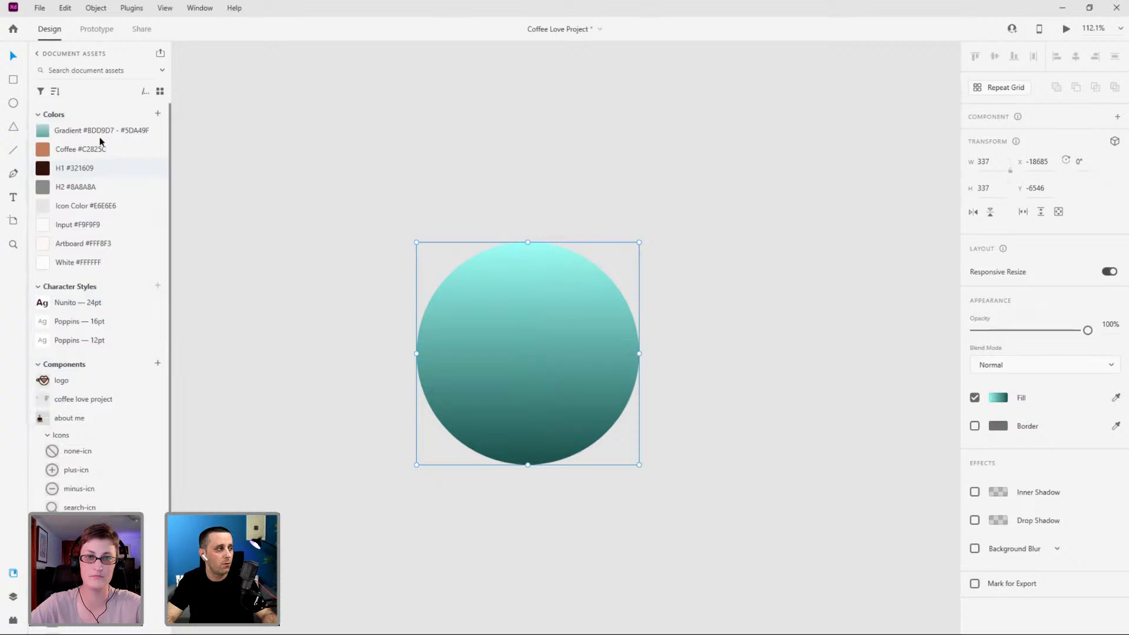
left_click(158, 114)
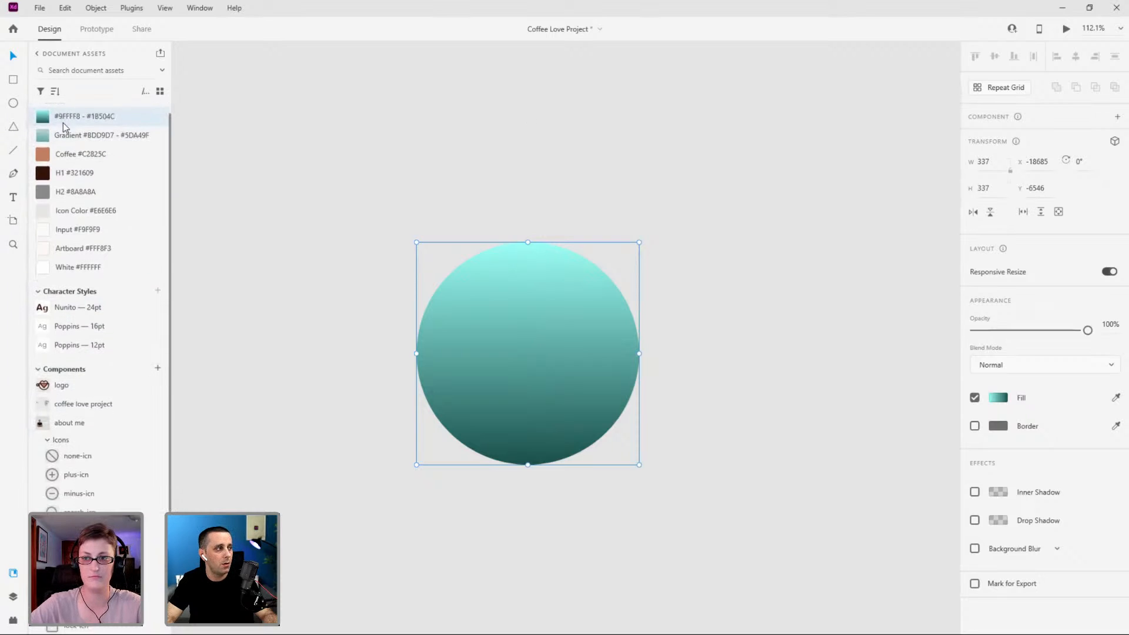
scroll(364, 215, "down", 2)
scroll(364, 215, "down", 3)
left_click(416, 260)
key("Delete")
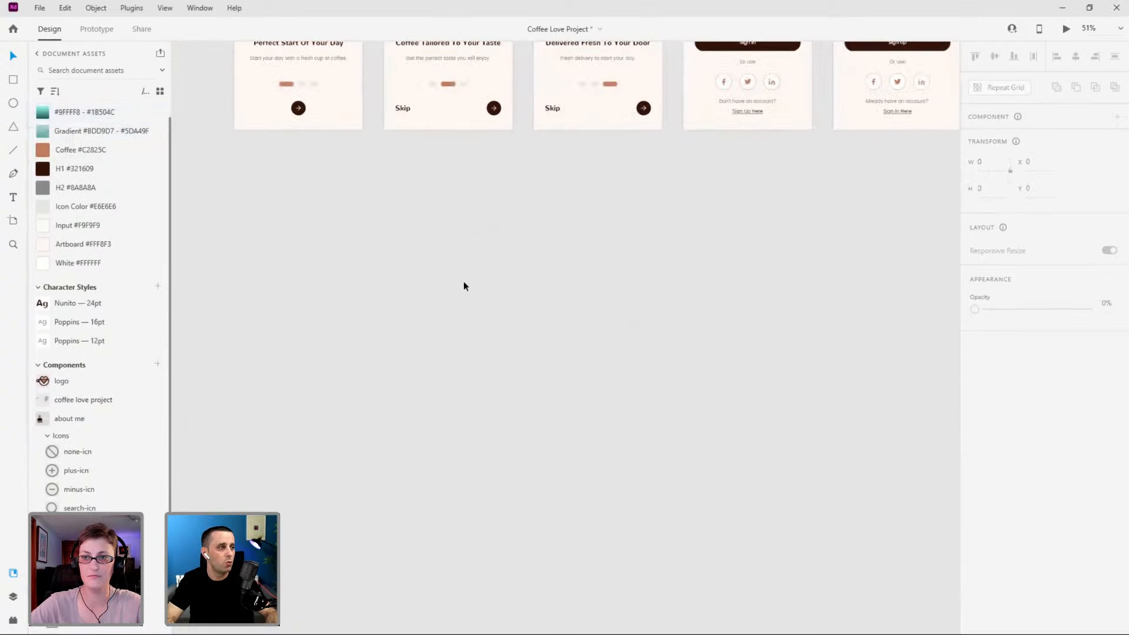
key("ctrl+z")
Apply the saved gradient #9FFFF8 - #1B504C to the circle on Walkthrough 1 – Design.
scroll(470, 321, "up", 2)
left_click(324, 209)
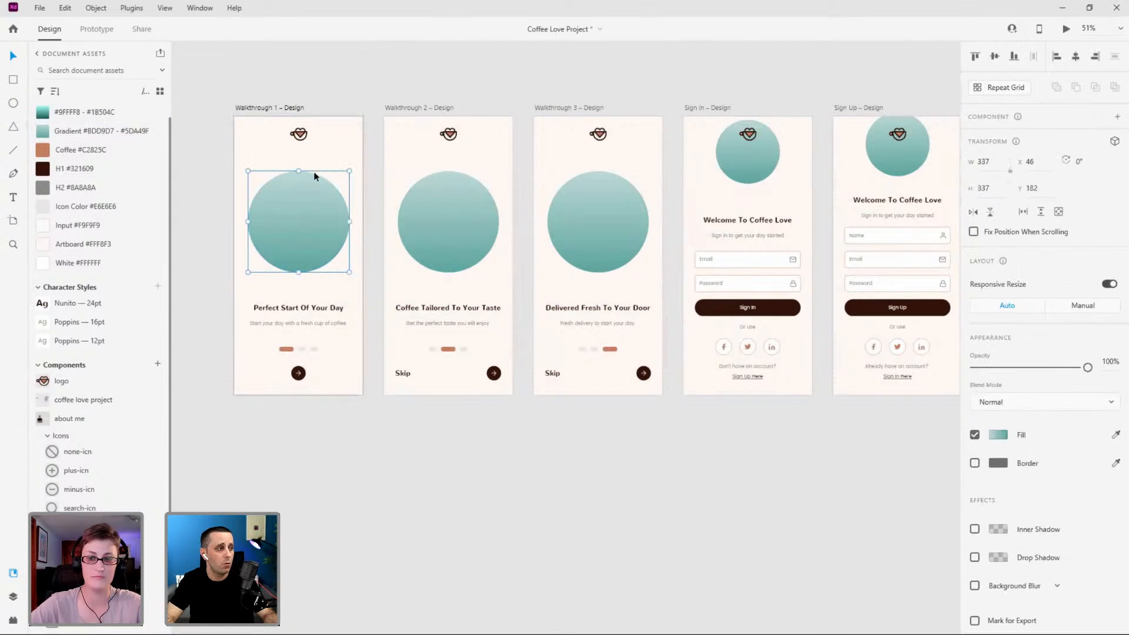
left_click(65, 112)
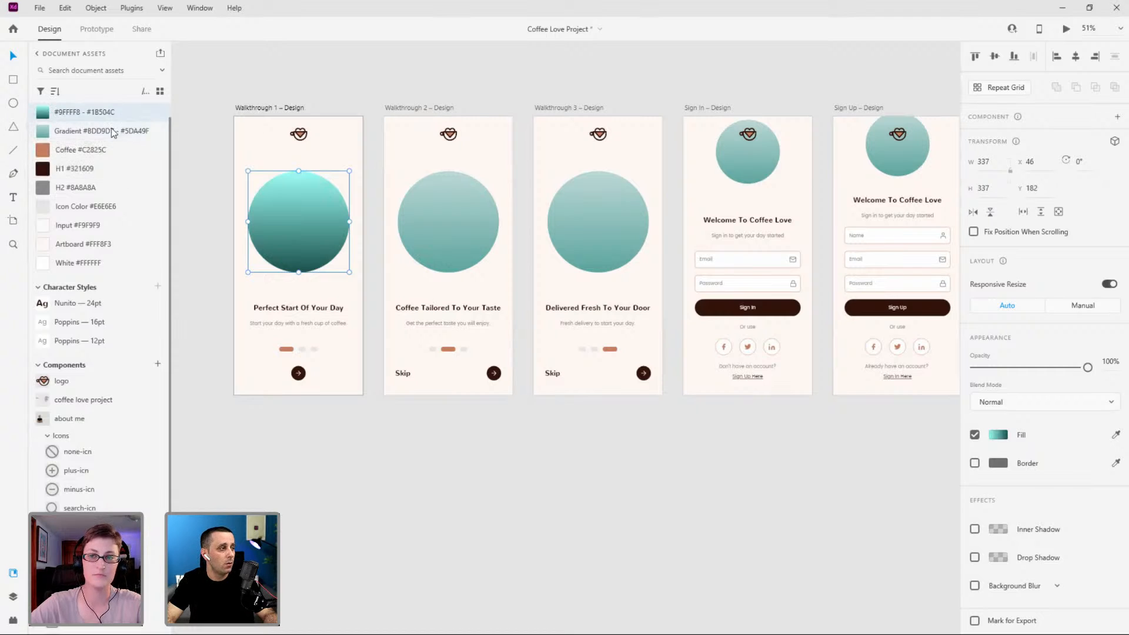
Delete gradient #9FFFF8 - #1B504C from the document colors and fill the Walkthrough 1 circle with Gradient #BDD9D7 - #5DA49F.
right_click(86, 114)
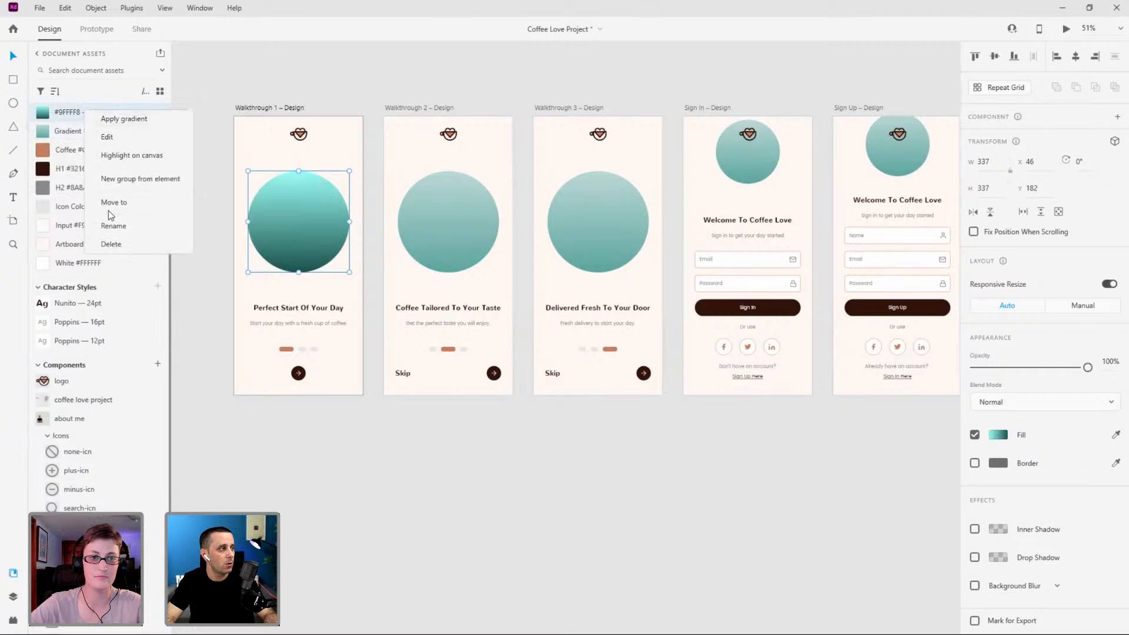
left_click(154, 243)
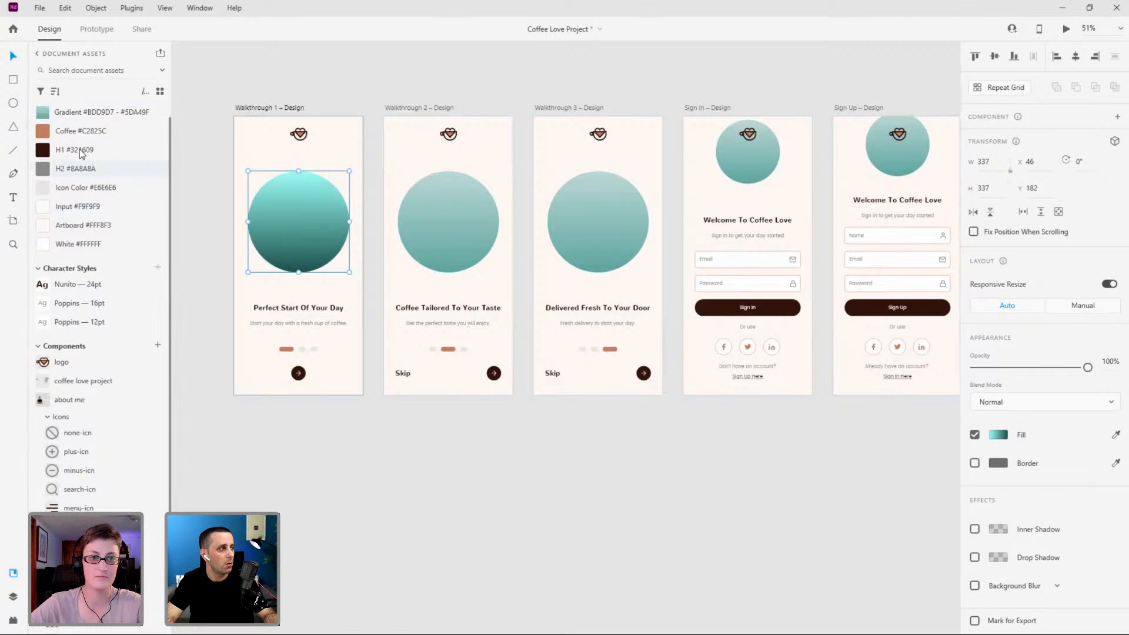
left_click(87, 112)
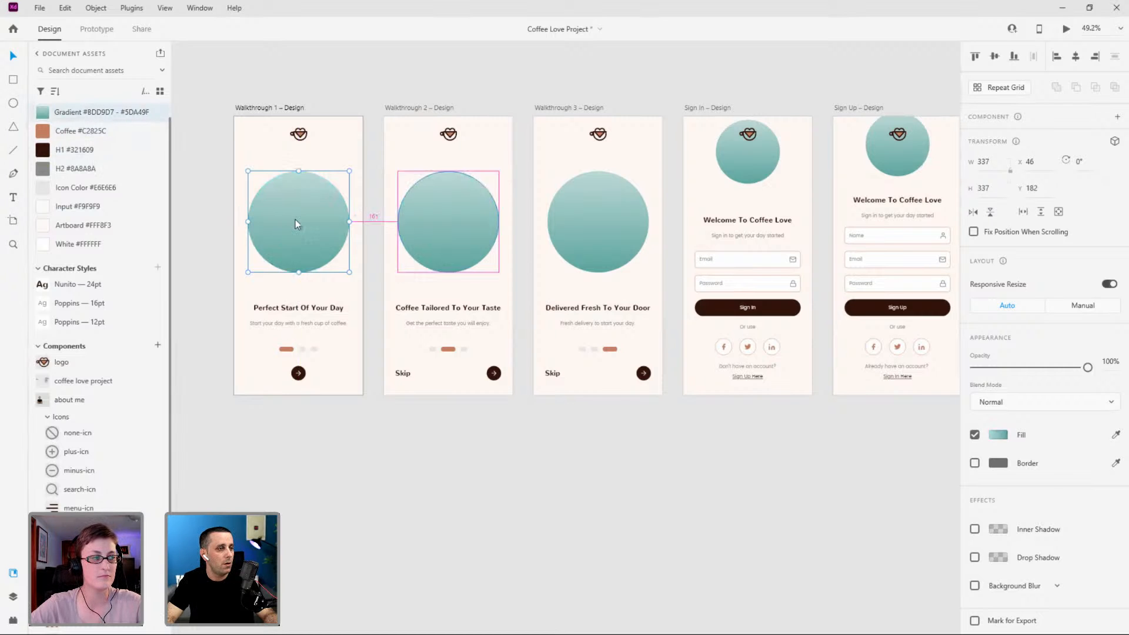
Edit the saved Gradient #BDD9D7 - #5DA49F asset and try a more saturated teal as its start color.
scroll(295, 220, "down", 3)
scroll(295, 220, "down", 2)
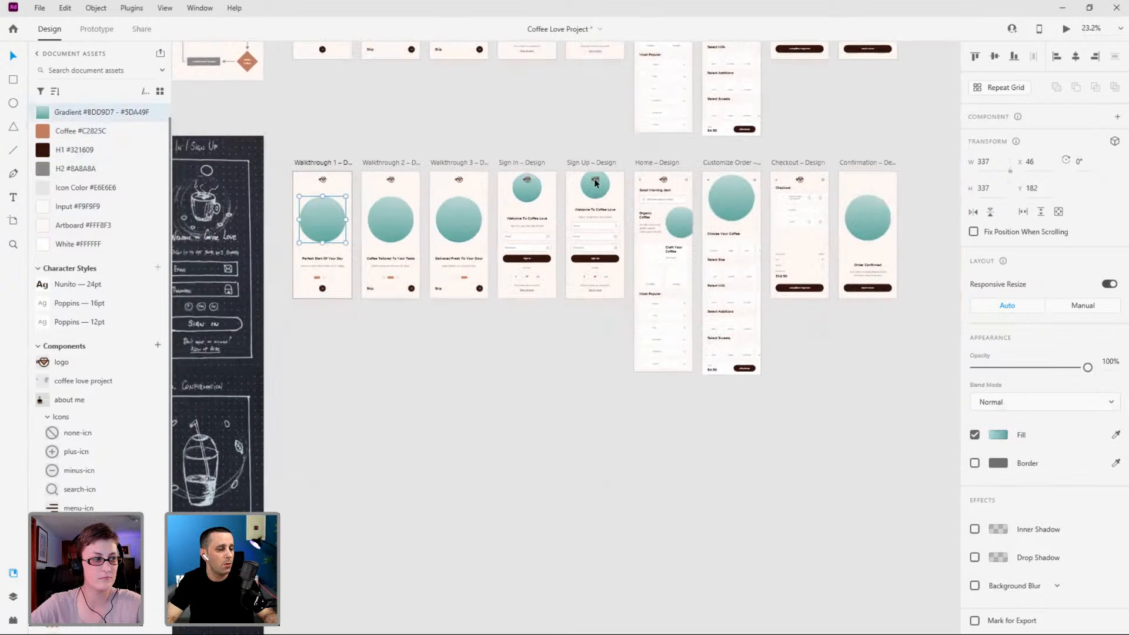
scroll(591, 179, "up", 1)
scroll(591, 179, "up", 1)
scroll(390, 211, "down", 2)
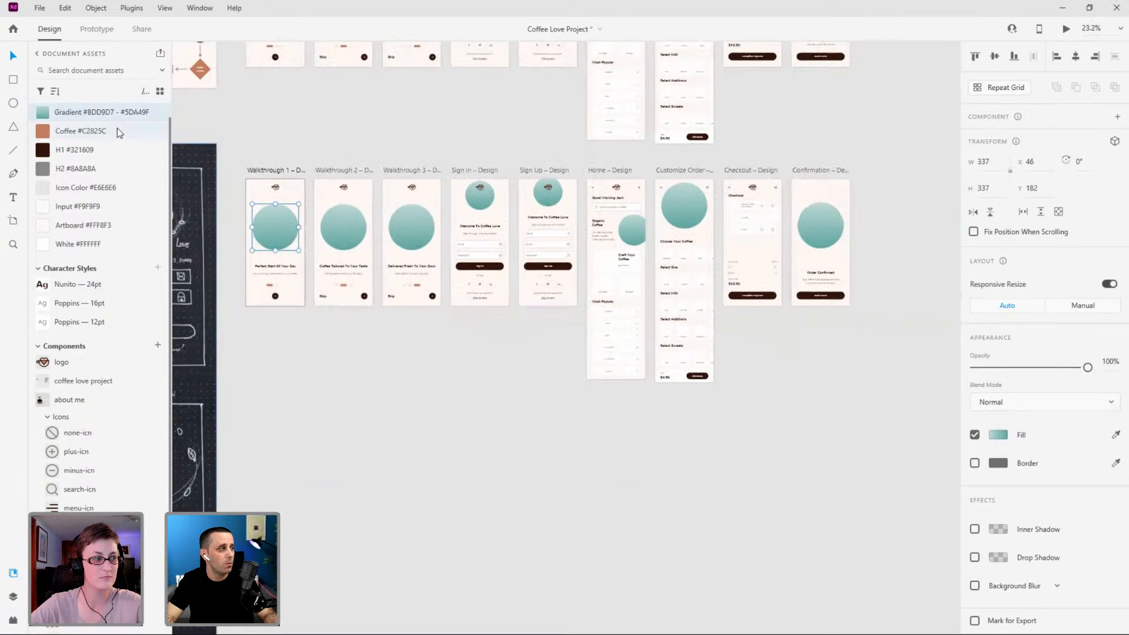
right_click(104, 118)
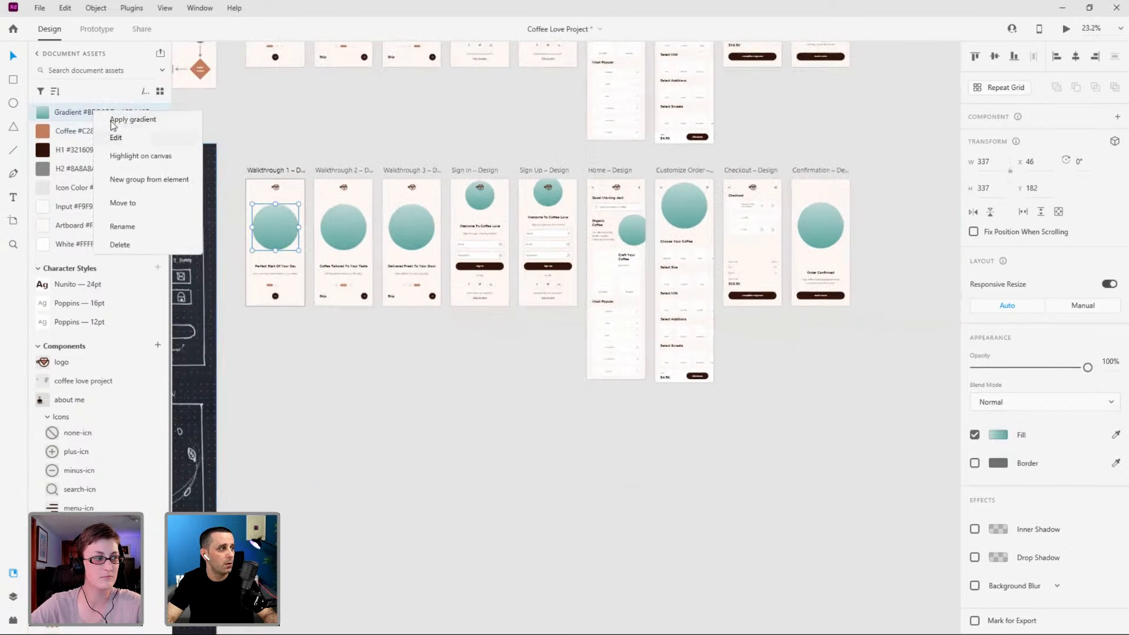
left_click(112, 125)
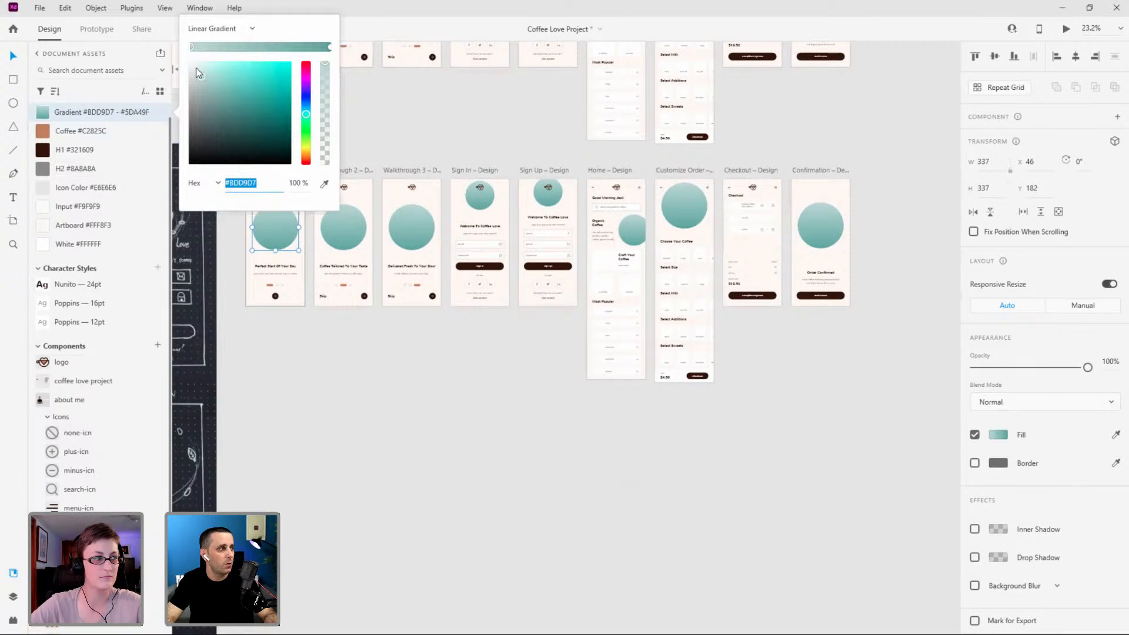
left_click_drag(201, 75, 234, 68)
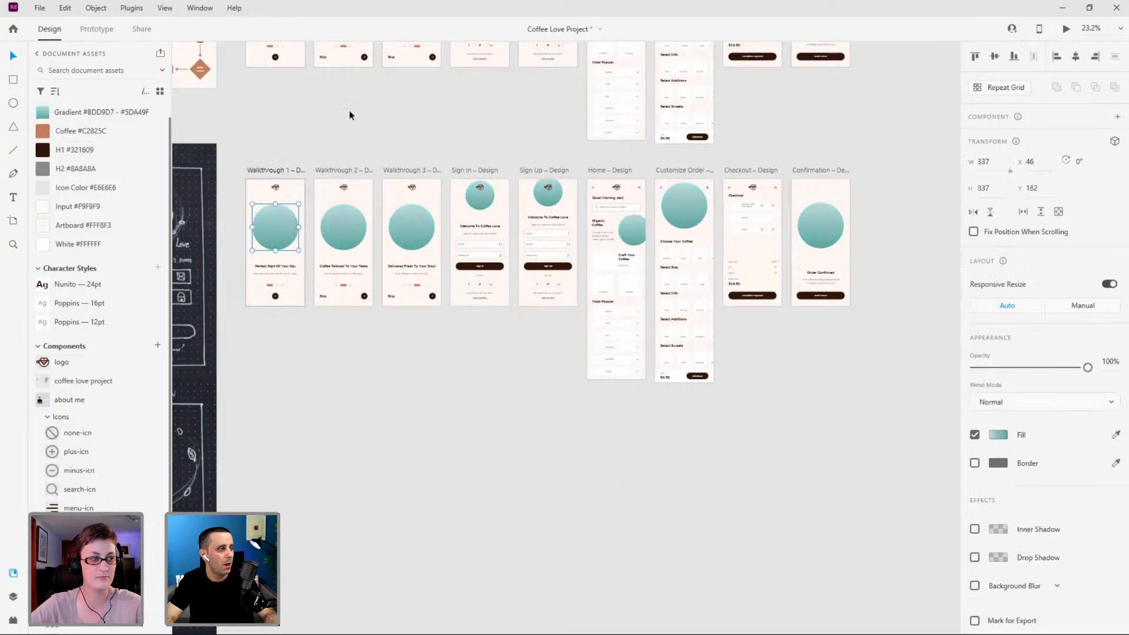
Examine the gradient circles and remaining empty placeholders across the Walkthrough, Sign In, Sign Up, Home and Customize Order design artboards.
scroll(249, 229, "up", 3)
scroll(249, 231, "up", 3)
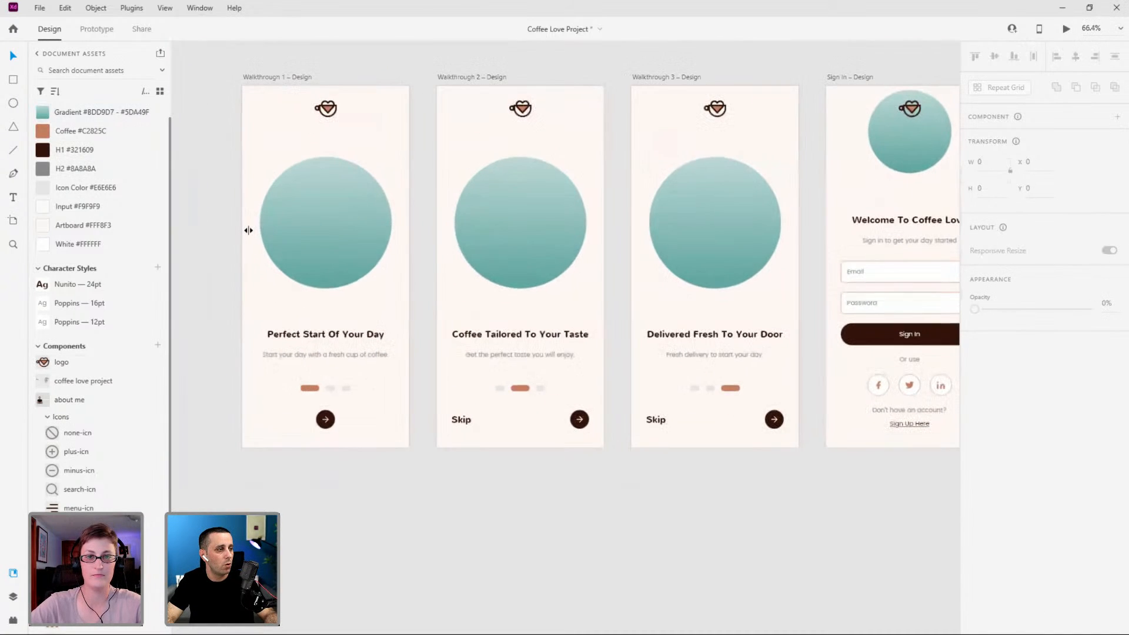
scroll(226, 258, "down", 4)
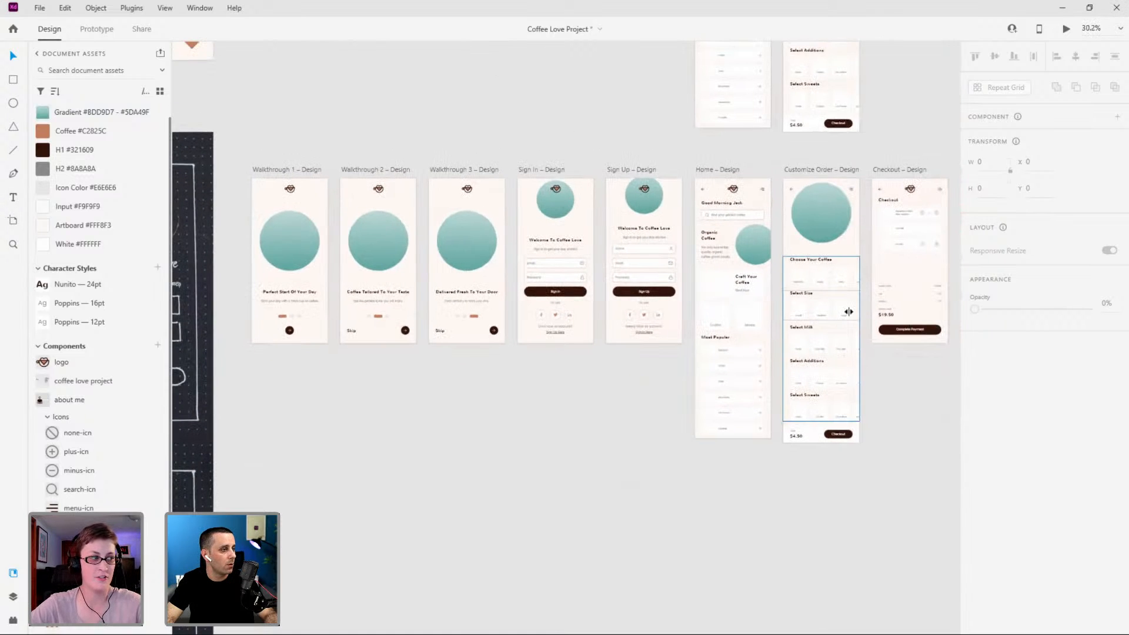
scroll(810, 281, "up", 2)
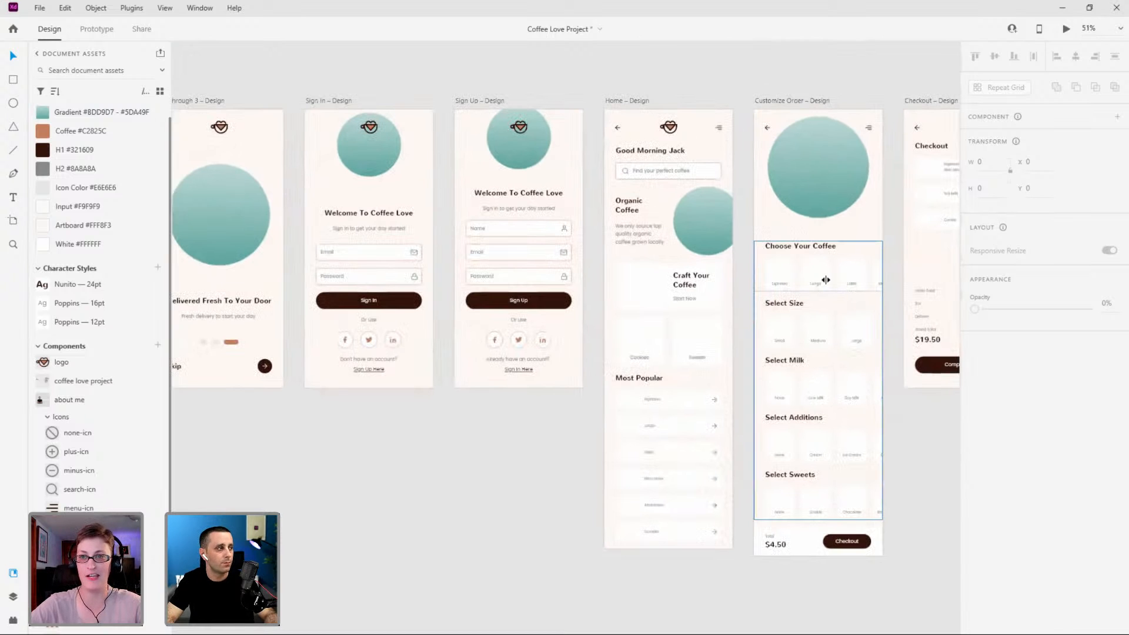
scroll(112, 223, "up", 1)
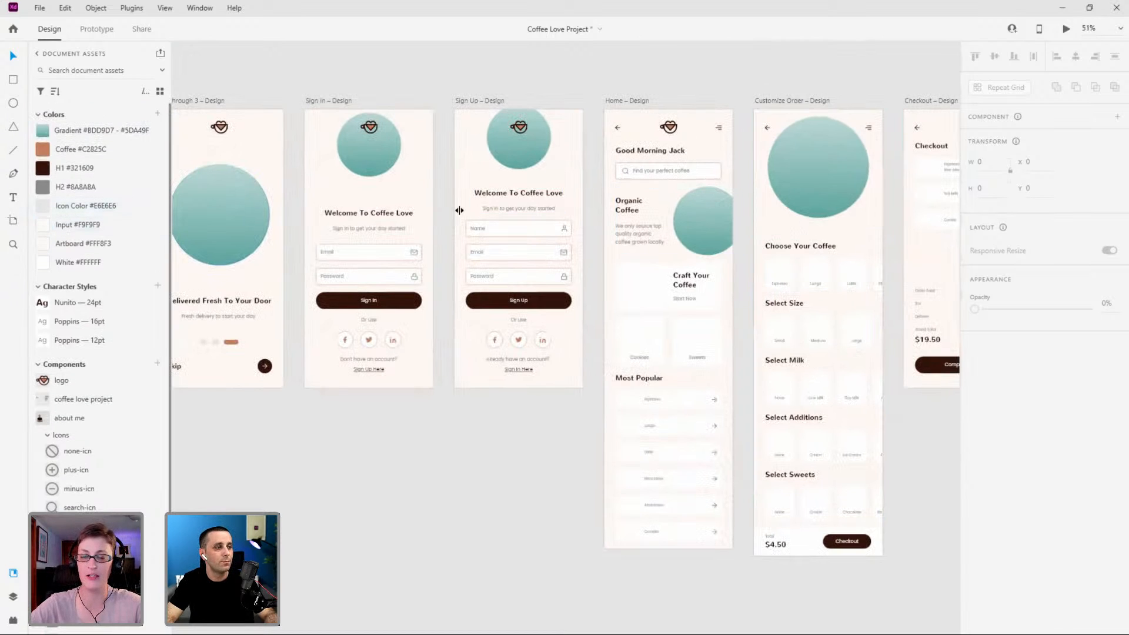
scroll(459, 210, "down", 1)
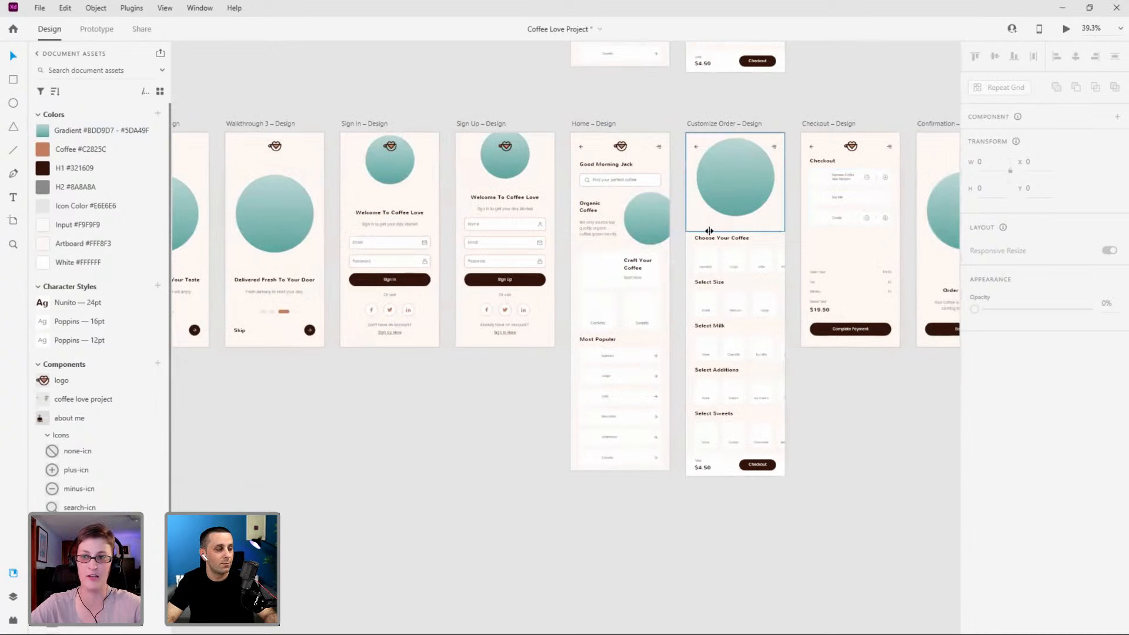
scroll(647, 288, "up", 2)
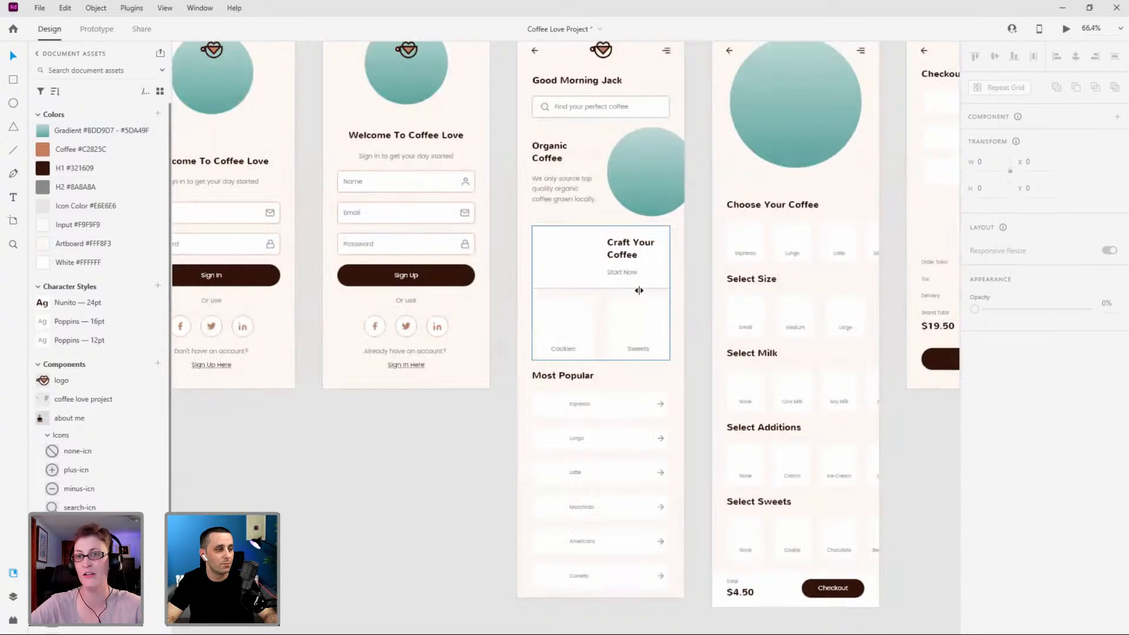
scroll(638, 290, "up", 1)
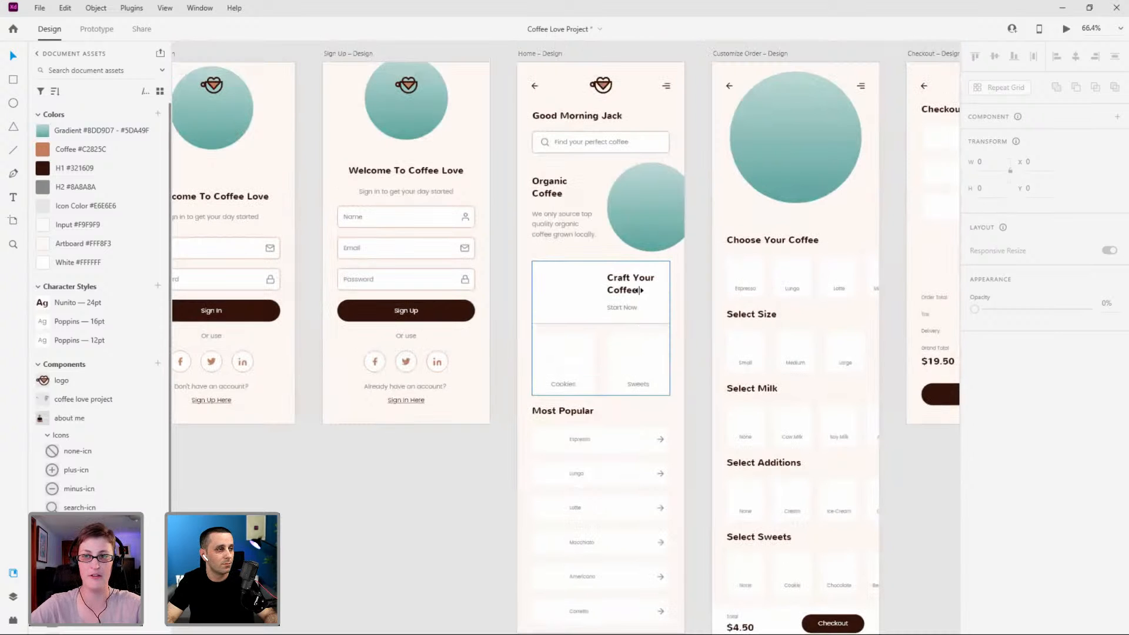
scroll(639, 290, "down", 3)
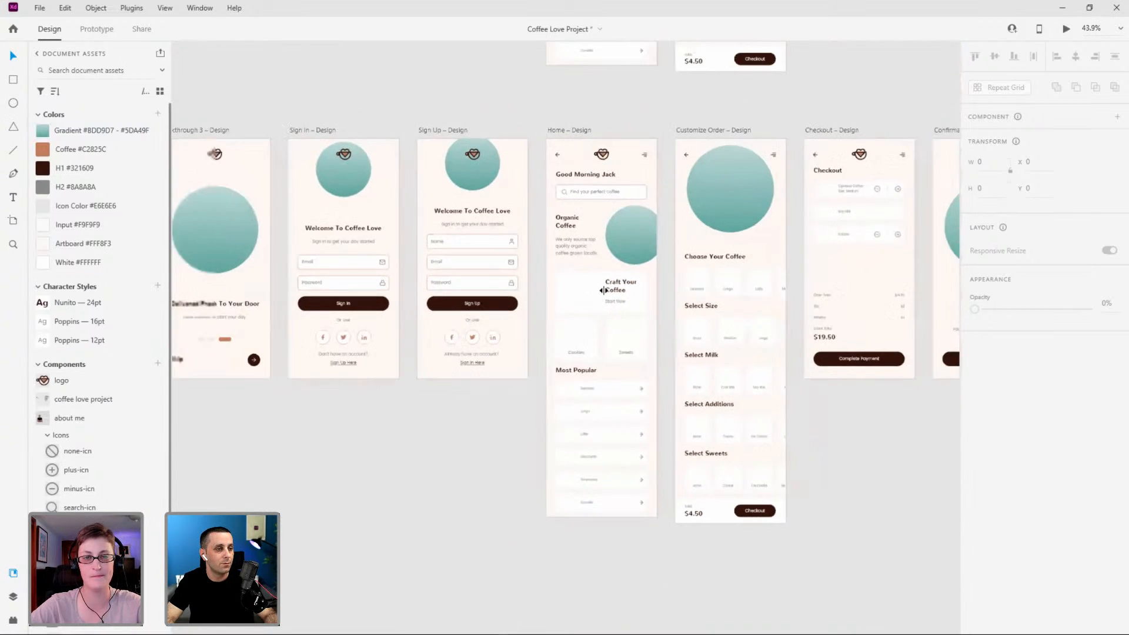
Switch from the document assets to the Coffee Love Assets library.
scroll(602, 290, "down", 2)
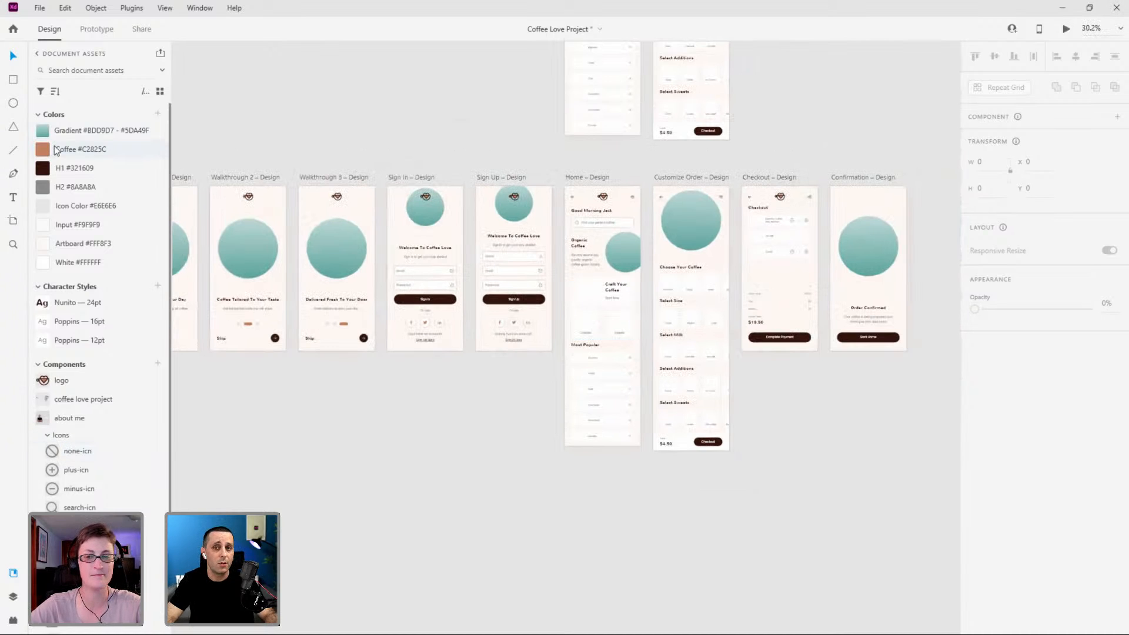
left_click(58, 54)
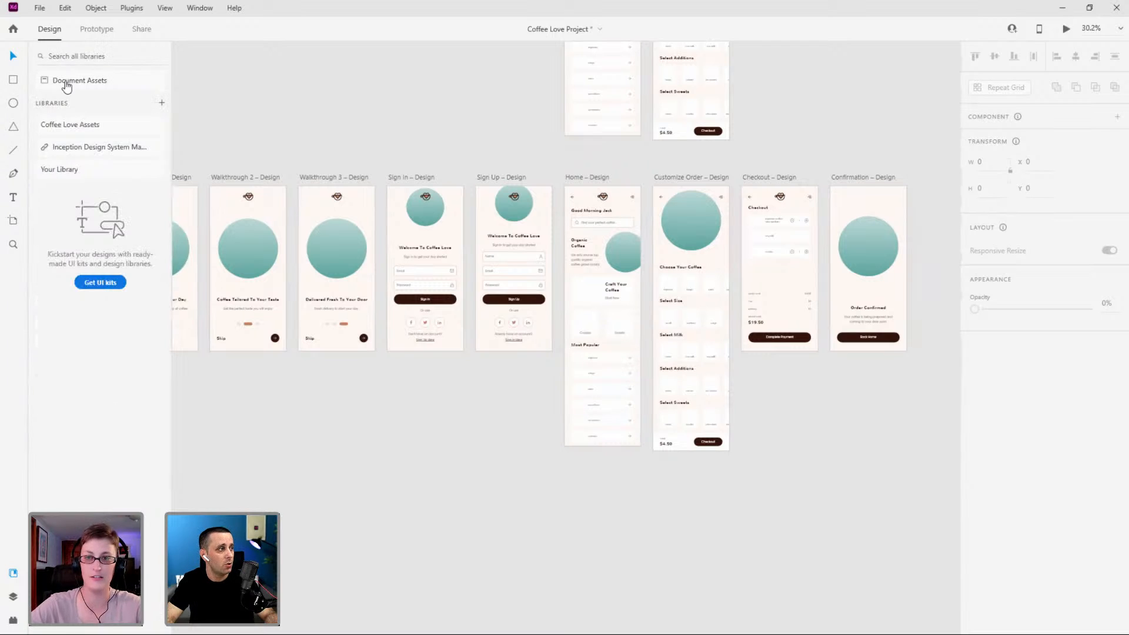
left_click(78, 126)
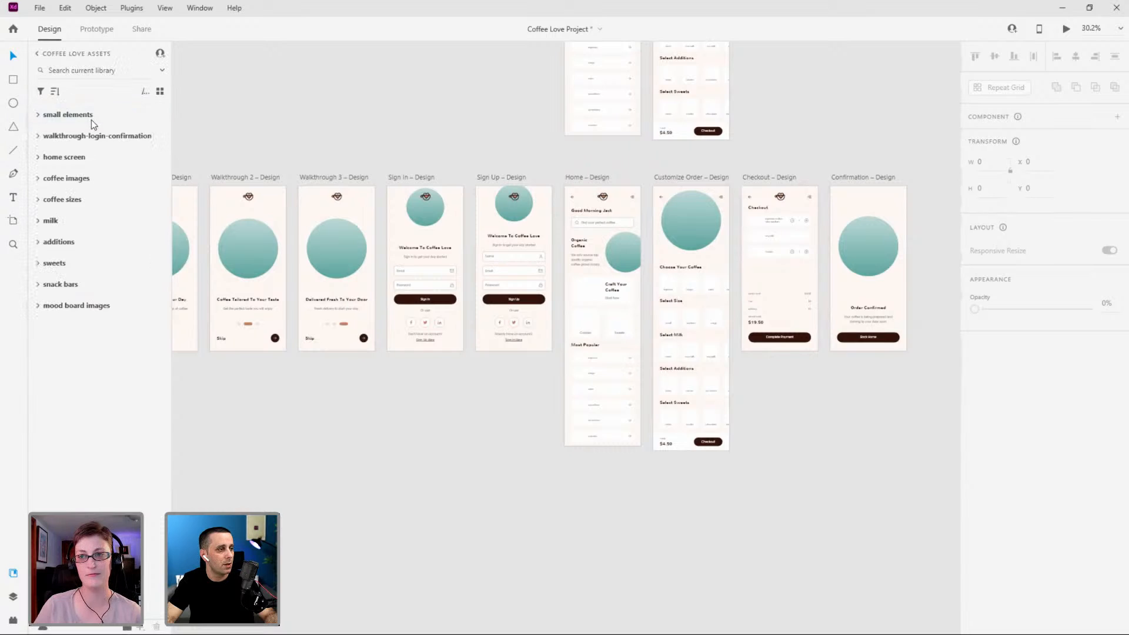
Add a 1920 x 1080 web artboard beside the Confirmation – Design artboard.
scroll(908, 270, "down", 2)
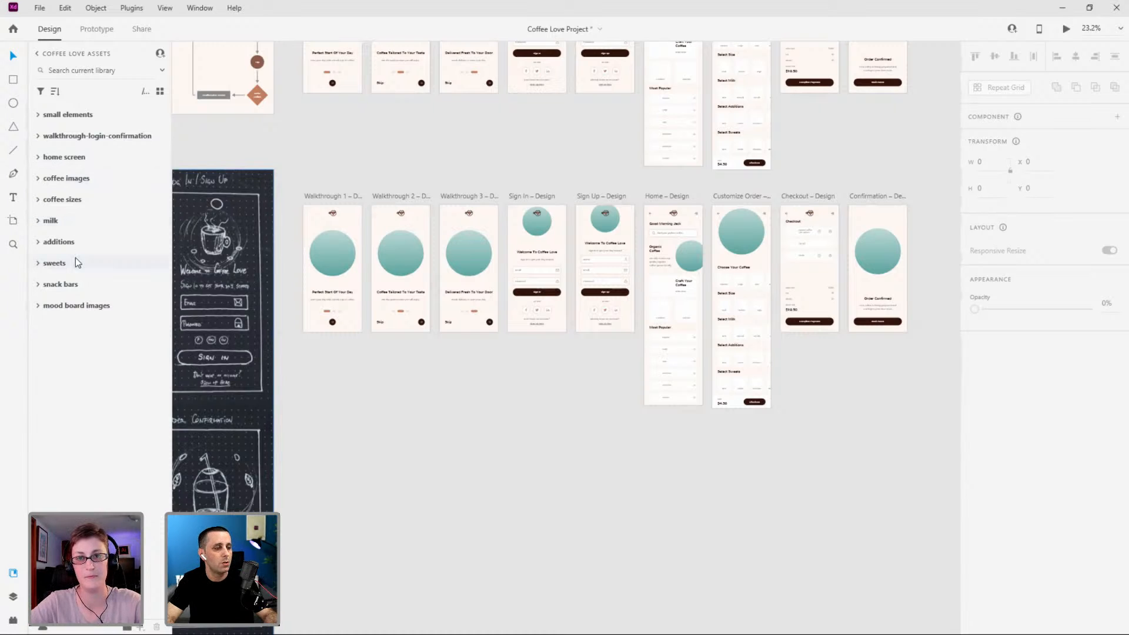
scroll(365, 263, "up", 5)
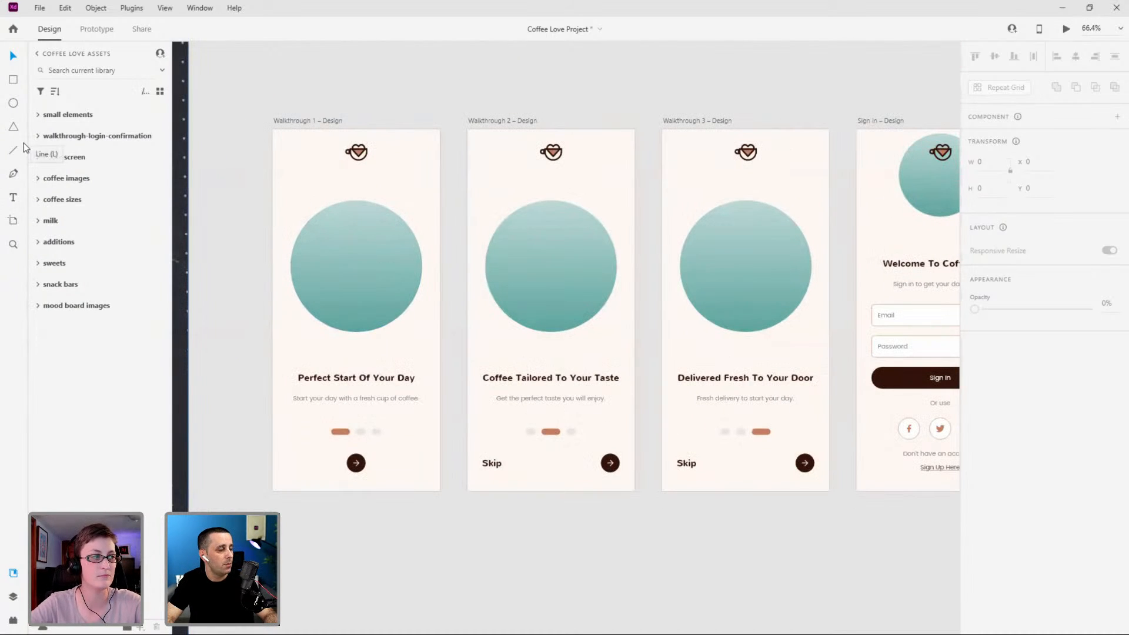
scroll(325, 241, "down", 5)
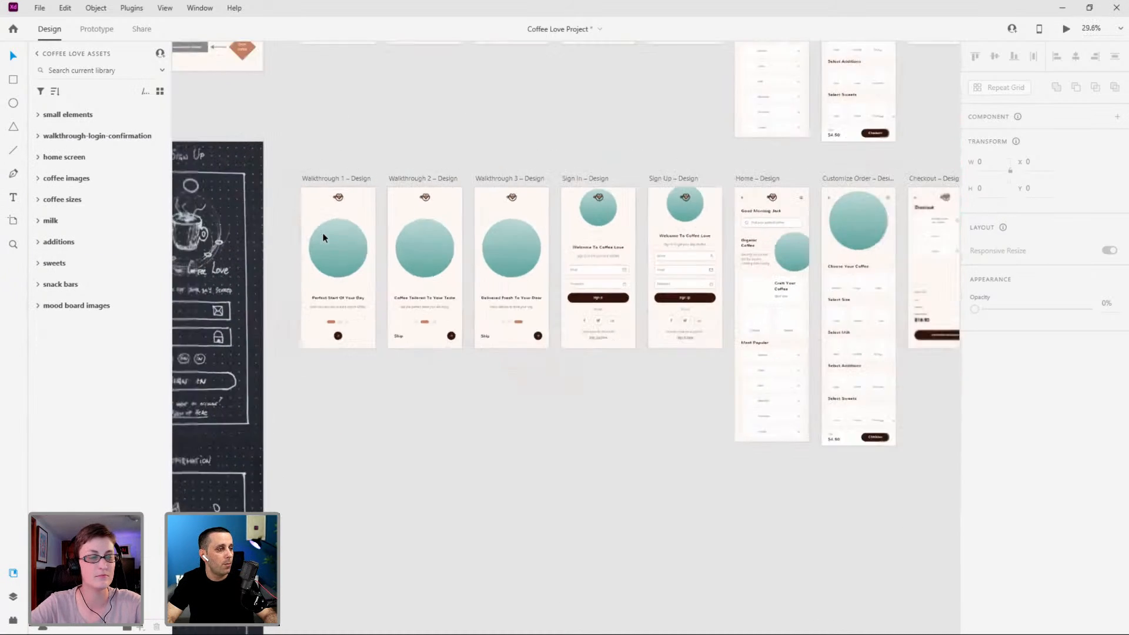
scroll(325, 238, "down", 1)
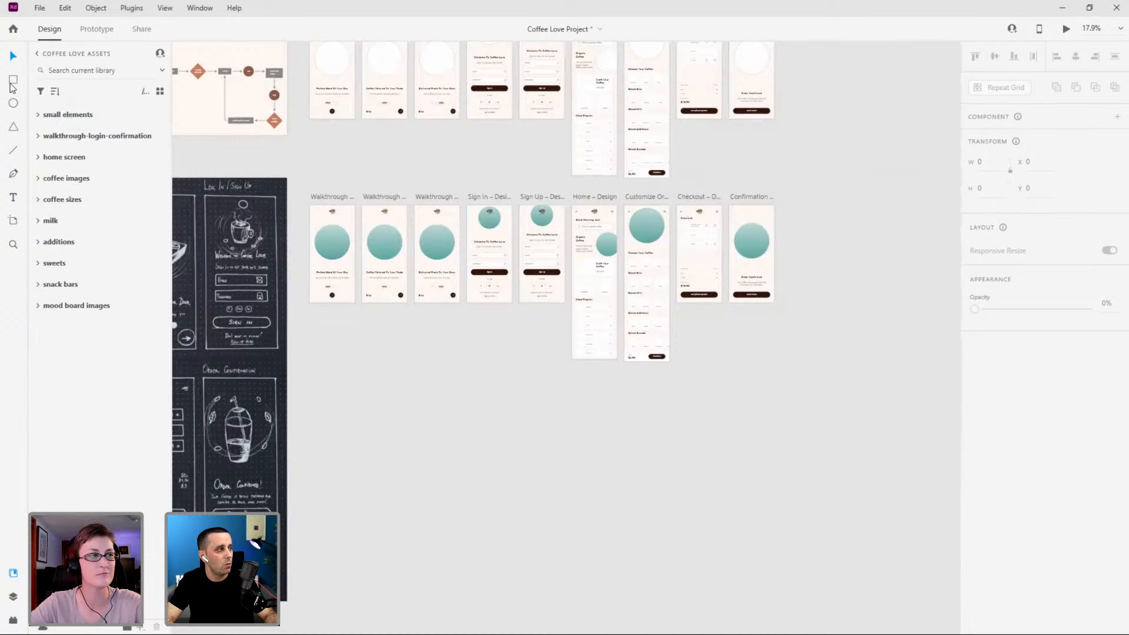
left_click(13, 221)
scroll(1067, 405, "down", 6)
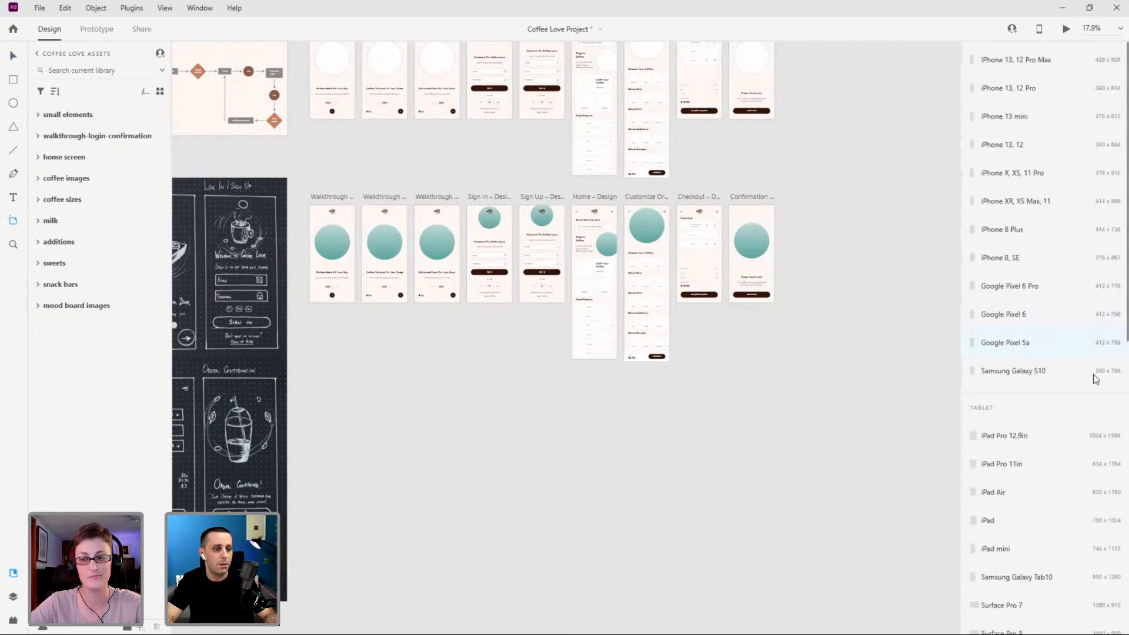
left_click(1029, 370)
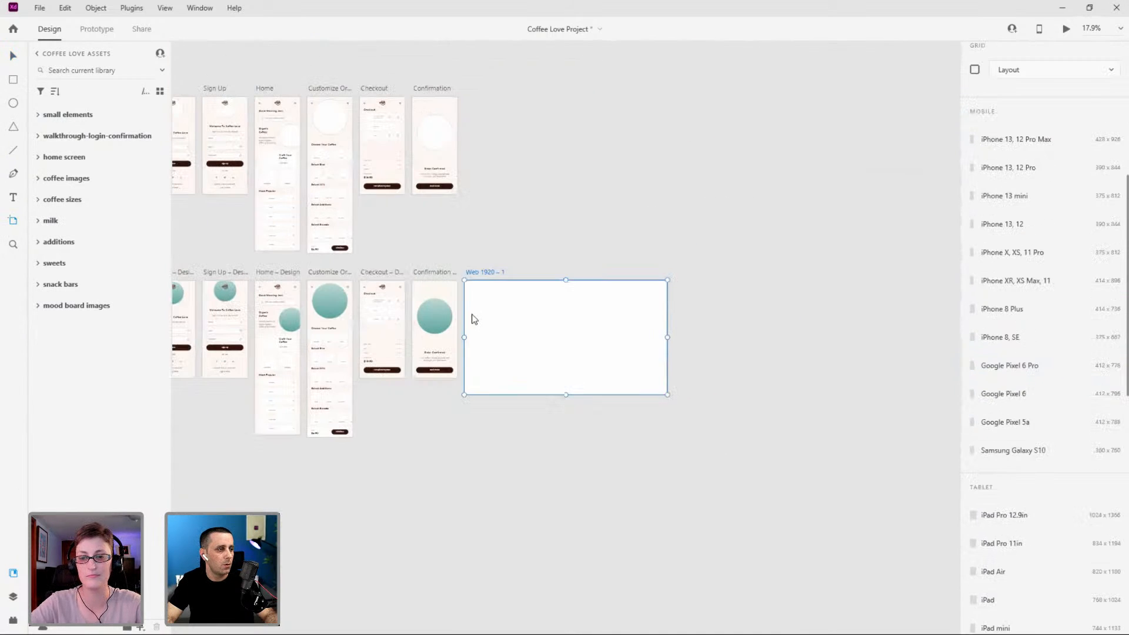
left_click(13, 56)
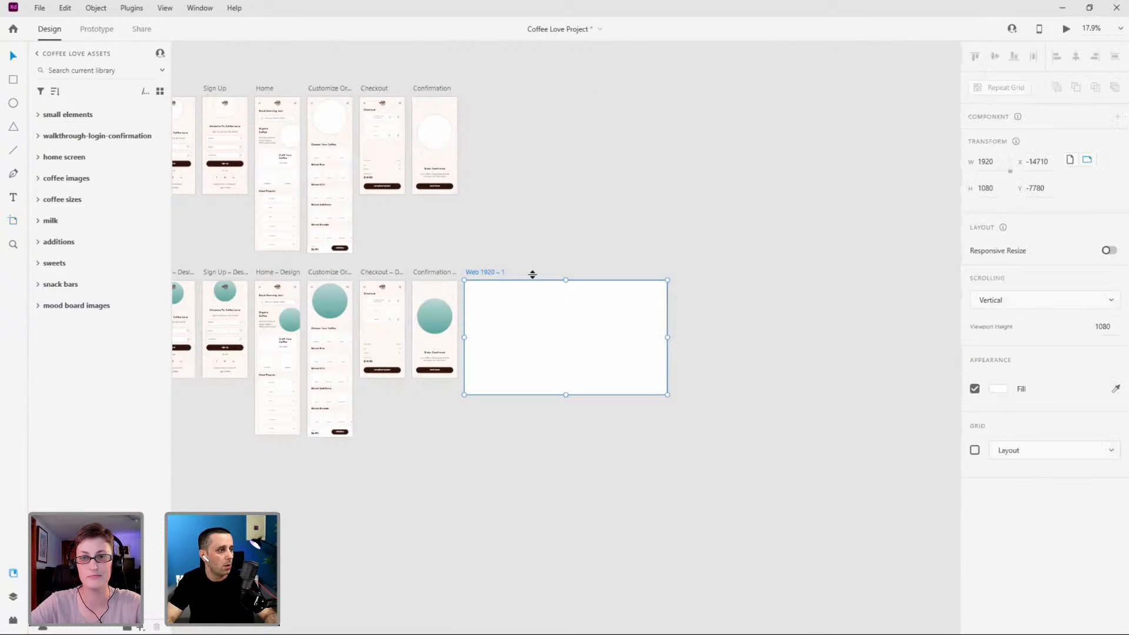
Rename the new 1920 x 1080 artboard as Moodboard.
scroll(545, 285, "up", 1)
scroll(545, 288, "up", 6)
left_click(421, 270)
type("Mood")
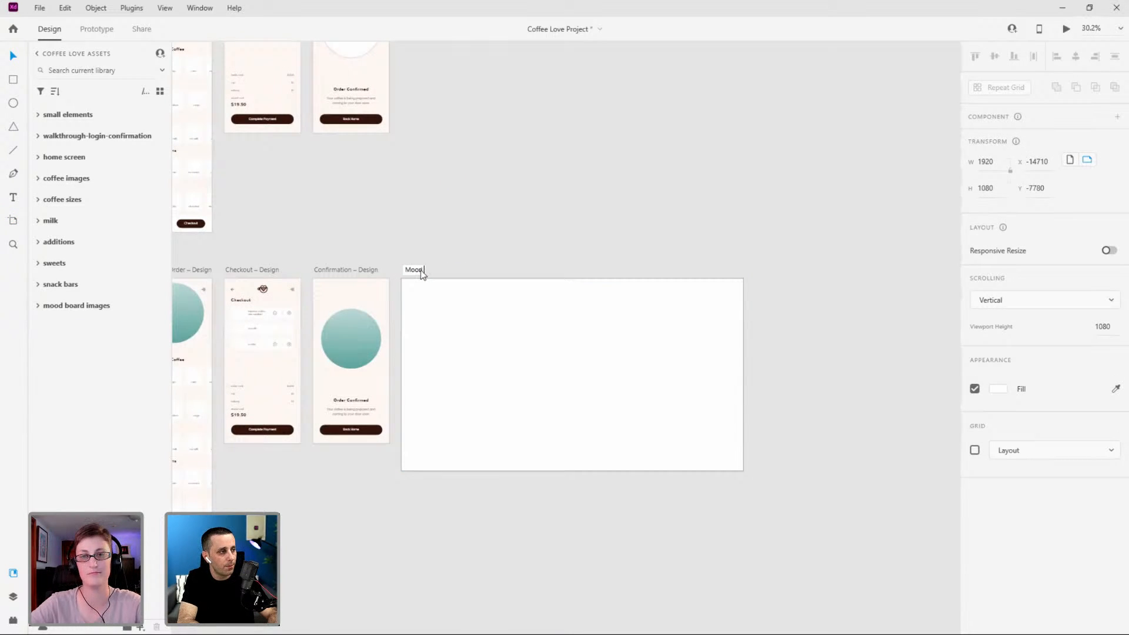
type(" board")
key("Return")
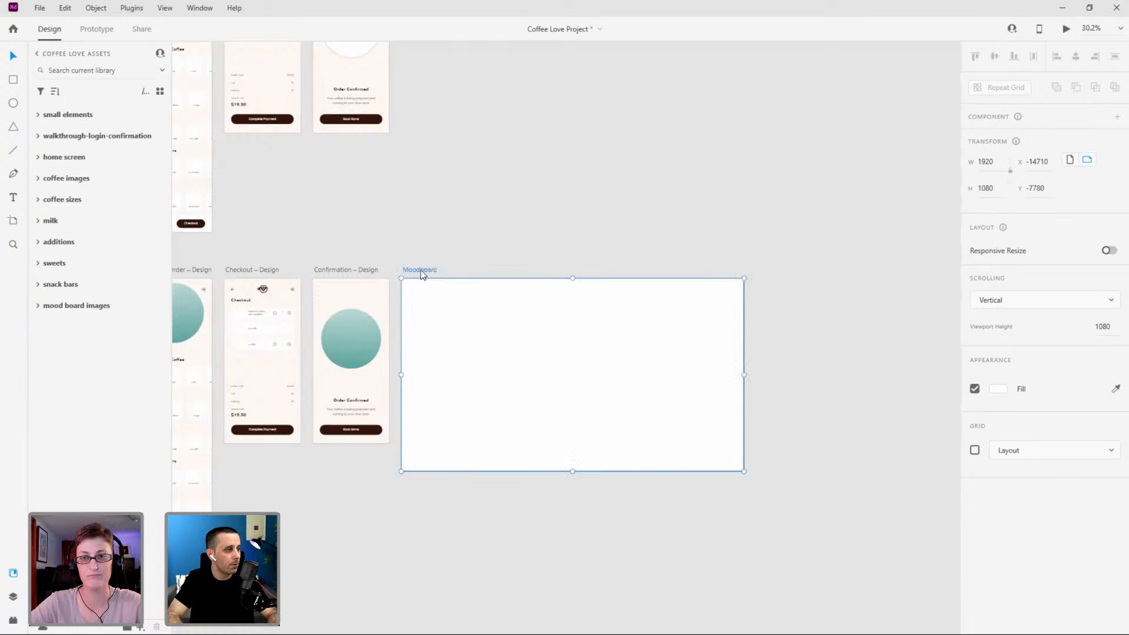
Draw a 375 x 219 rectangle near the upper-left corner of the Moodboard artboard.
scroll(582, 350, "up", 3)
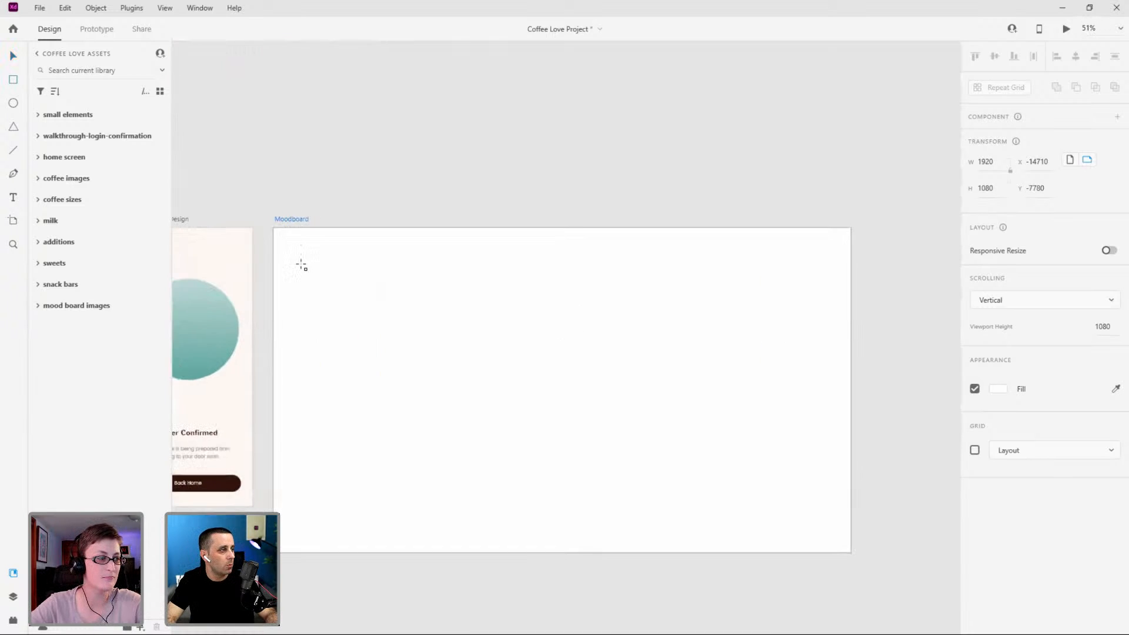
mouse_move(298, 260)
left_mouse_down()
mouse_move(426, 354)
mouse_move(377, 339)
mouse_move(506, 395)
mouse_move(434, 340)
left_mouse_up()
key("v")
left_click_drag(345, 294, 349, 290)
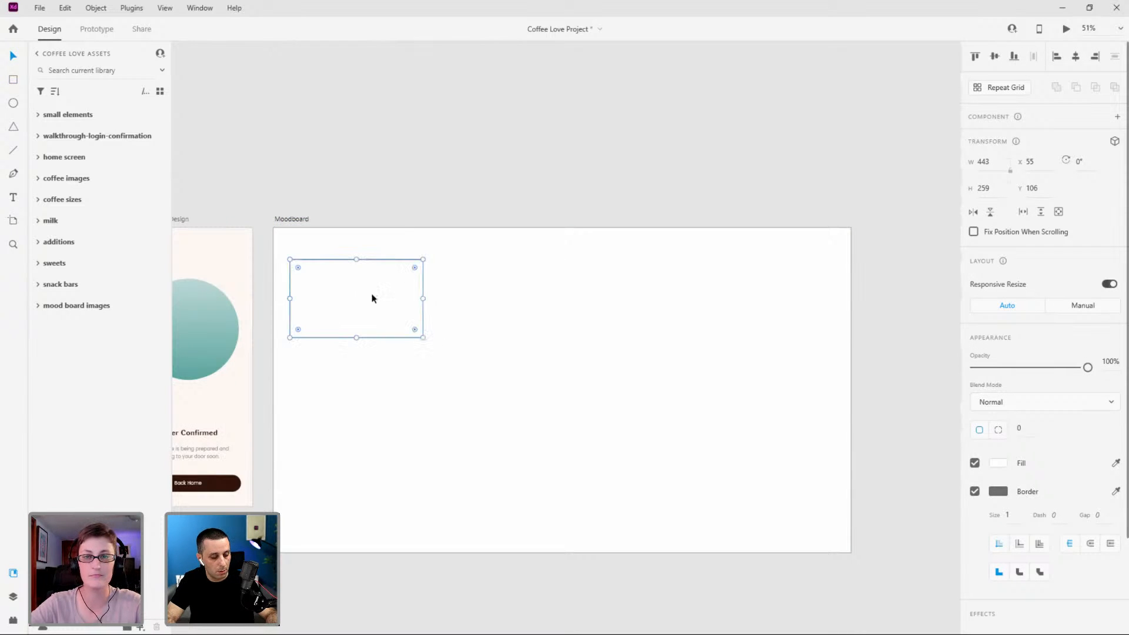
left_click_drag(424, 337, 411, 327)
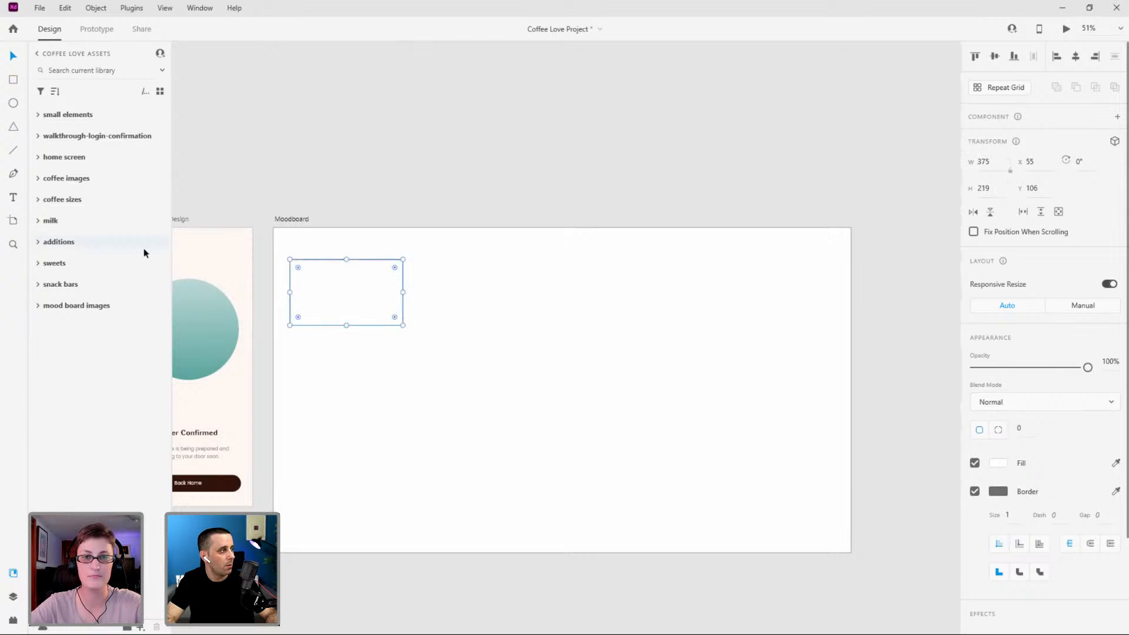
Repeat the rectangle into an ungrouped grid of four columns and three rows, centered on the Moodboard with its first cell at X 129, Y 214.
left_click(1003, 88)
left_click_drag(402, 298, 762, 286)
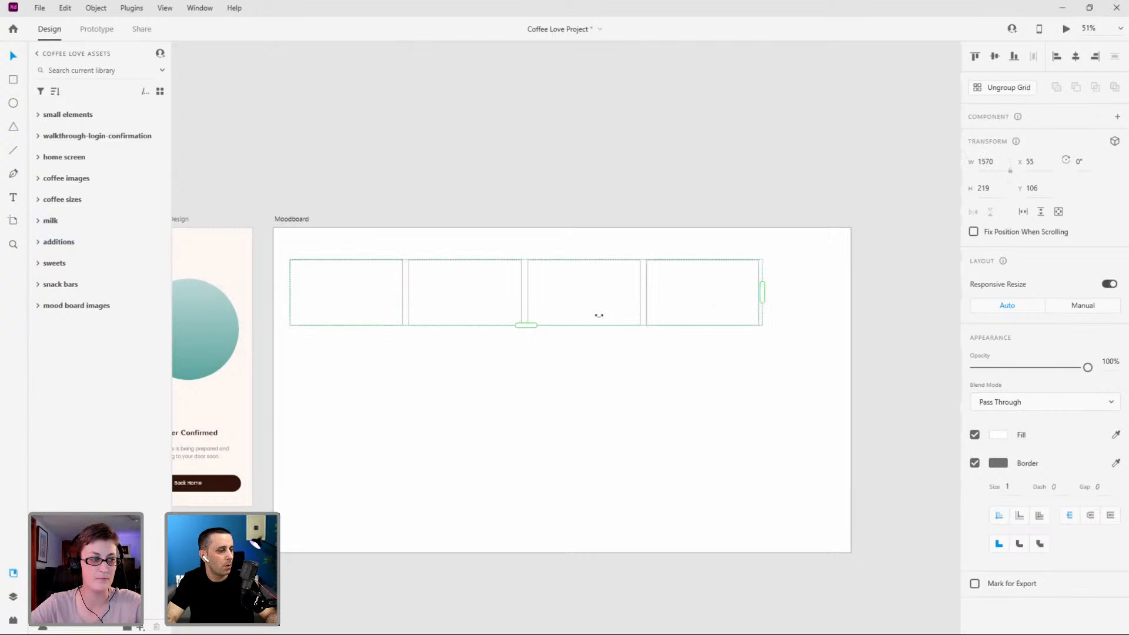
left_click_drag(516, 328, 530, 471)
left_click_drag(516, 328, 539, 352)
left_click(1004, 87)
left_click_drag(573, 292, 594, 325)
Fill the first row of rectangles with the mood board images awesome colors, coffee cards, coffee sizes and selector, and coffee types.
left_click(376, 311)
left_click(41, 307)
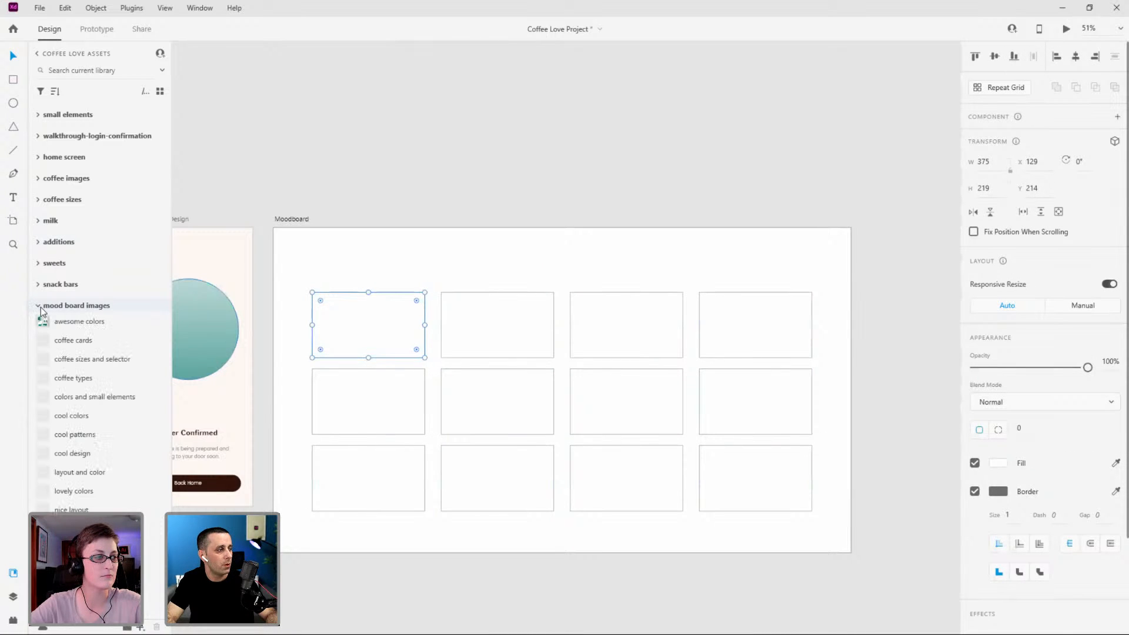
left_click_drag(71, 325, 361, 323)
left_click(450, 330)
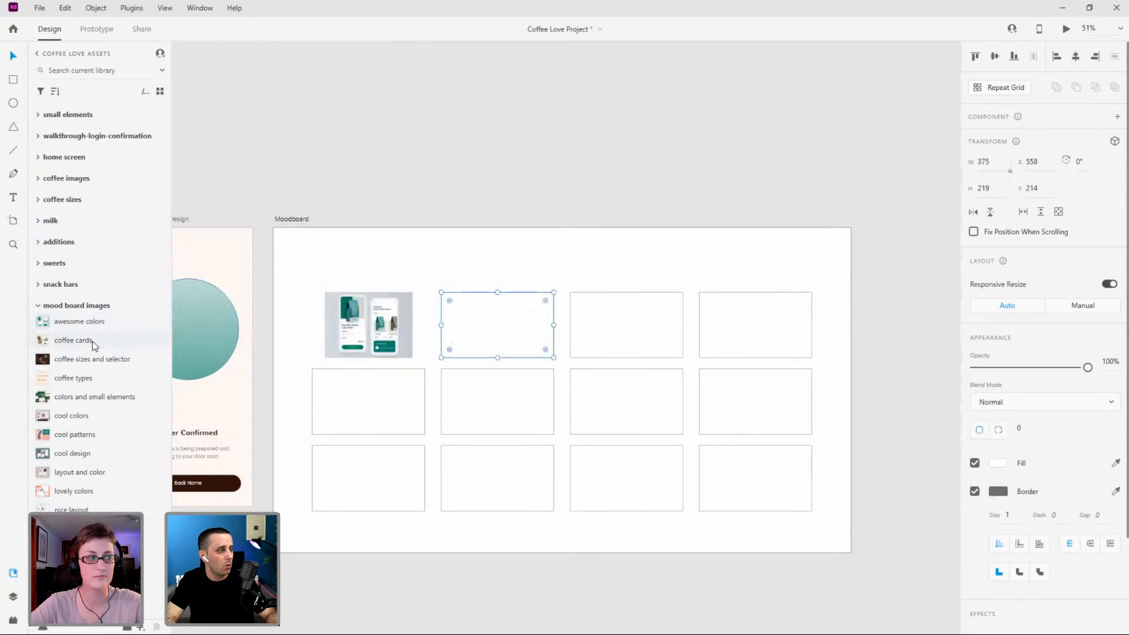
left_click_drag(75, 343, 527, 323)
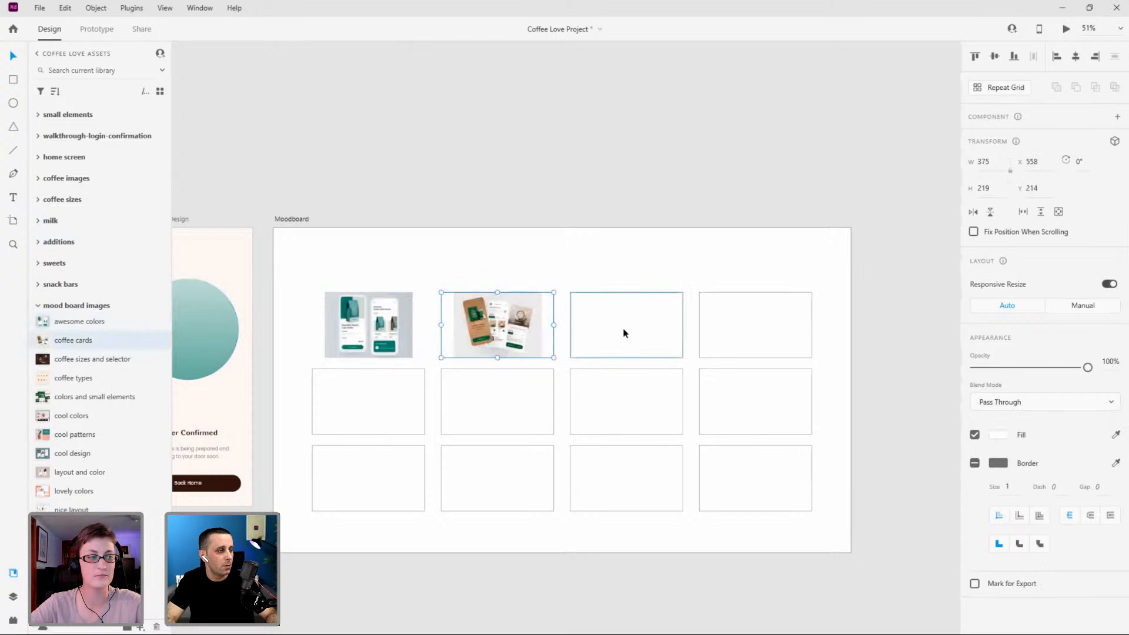
left_click(624, 333)
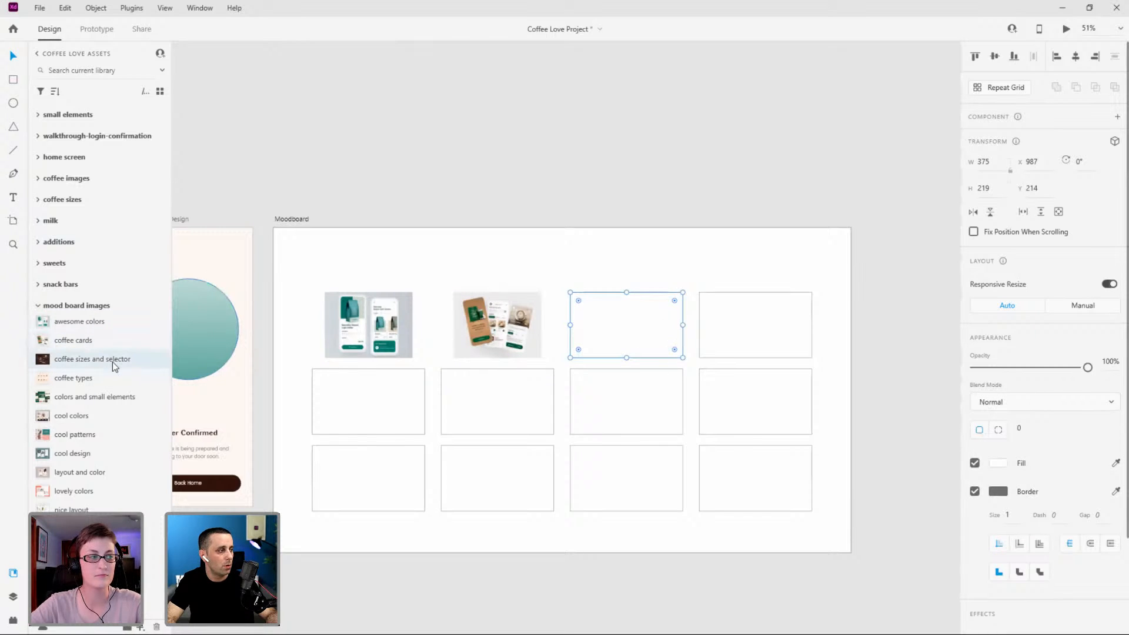
left_click_drag(128, 359, 625, 320)
left_click(750, 313)
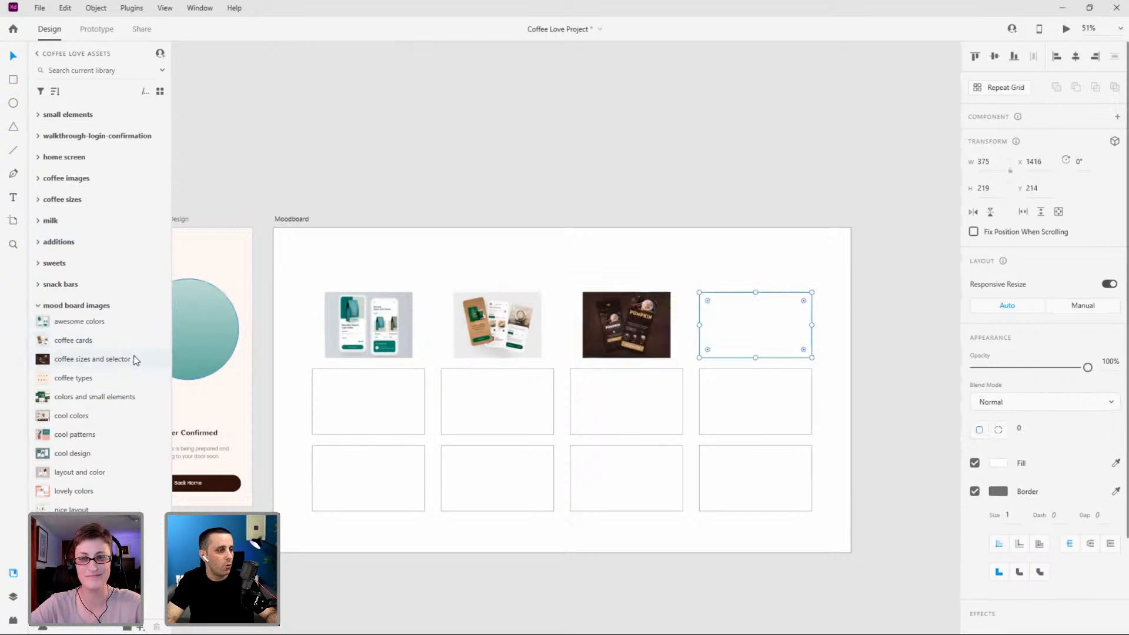
left_click_drag(477, 350, 754, 329)
Fill the second row of rectangles with the images colors and small elements, cool colors, cool patterns, and cool design.
left_click(370, 404)
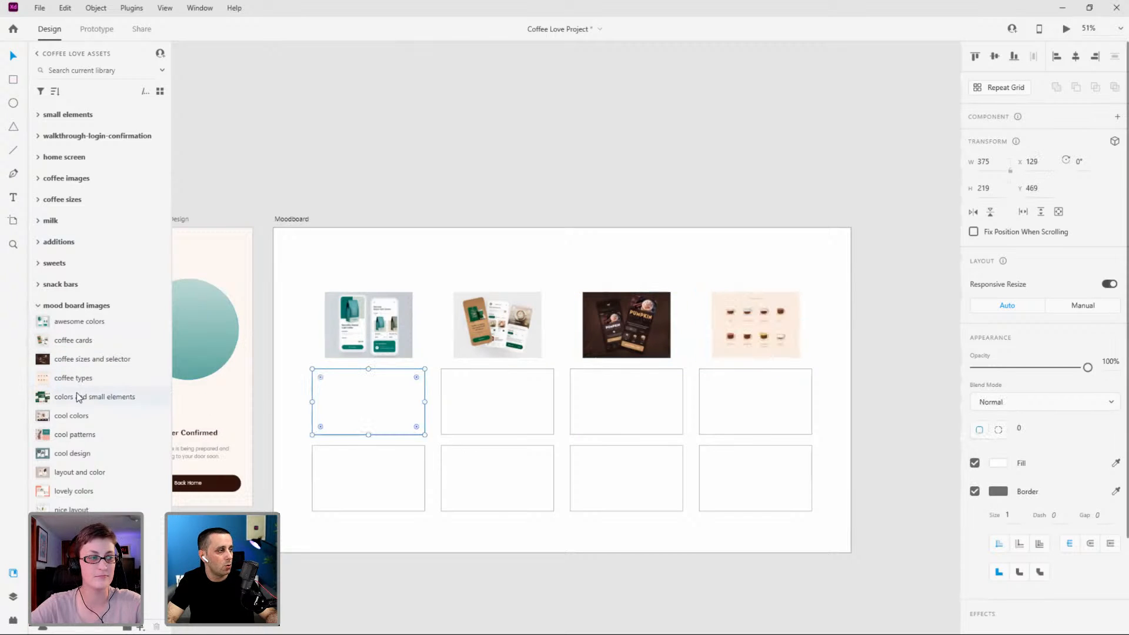
left_click_drag(78, 398, 369, 406)
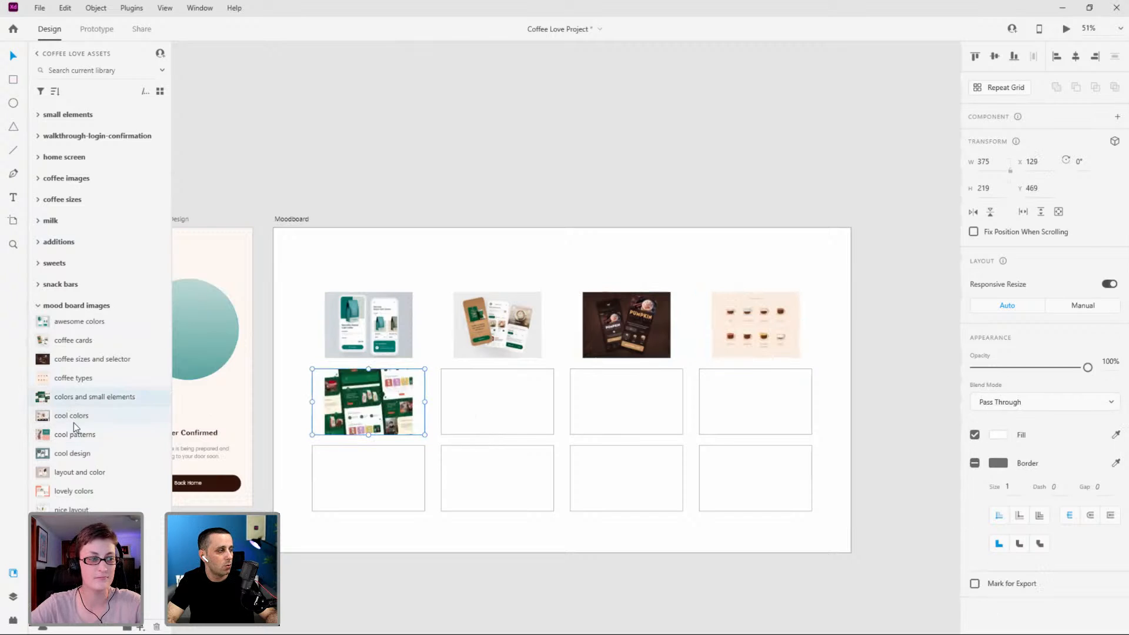
left_click_drag(72, 416, 482, 413)
left_click(634, 428)
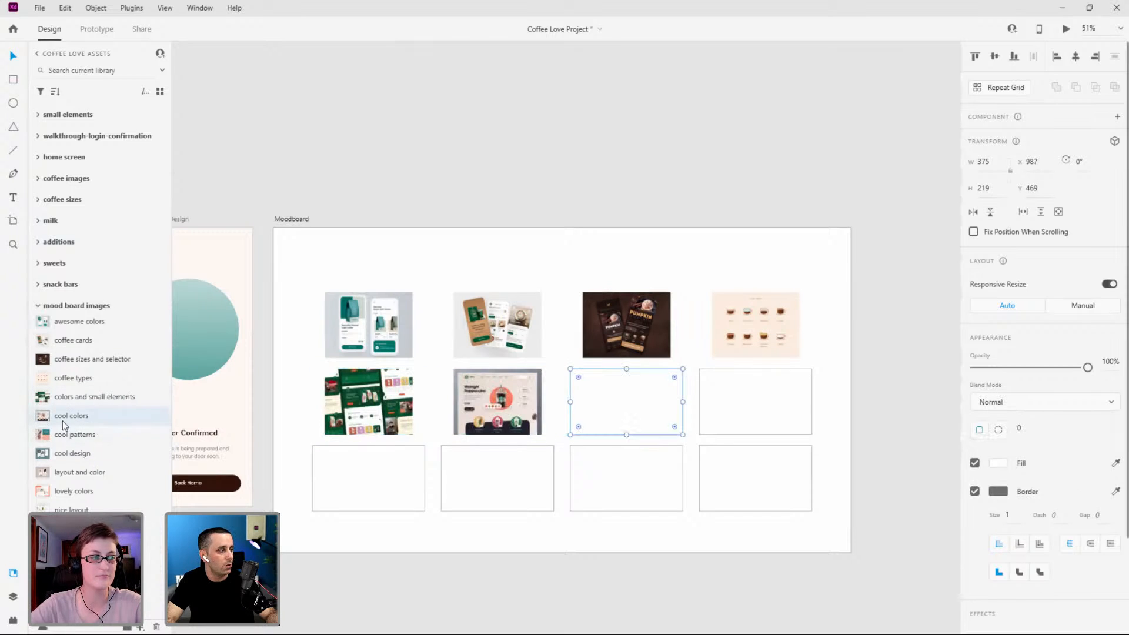
left_click_drag(666, 377, 593, 394)
left_click(756, 405)
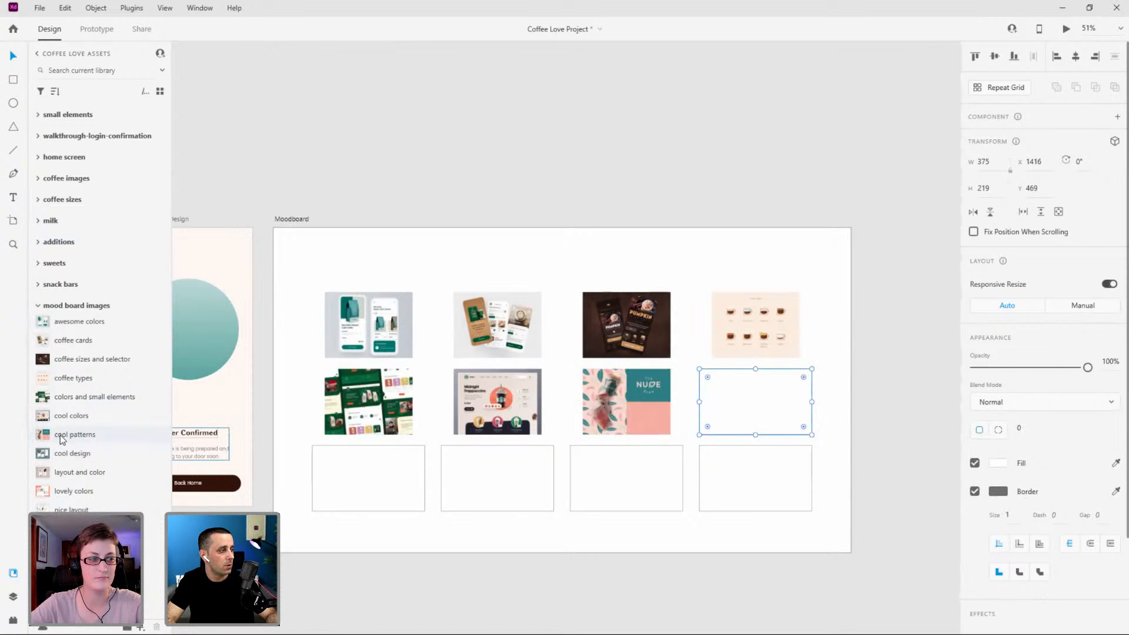
left_click_drag(61, 462, 752, 405)
Fill the third row of rectangles with layout and color, lovely colors, nice layout, and the mood board image listed after them.
left_click(382, 497)
left_click_drag(52, 481, 315, 485)
left_click_drag(126, 494, 500, 485)
left_click_drag(107, 509, 601, 475)
left_click_drag(151, 528, 775, 477)
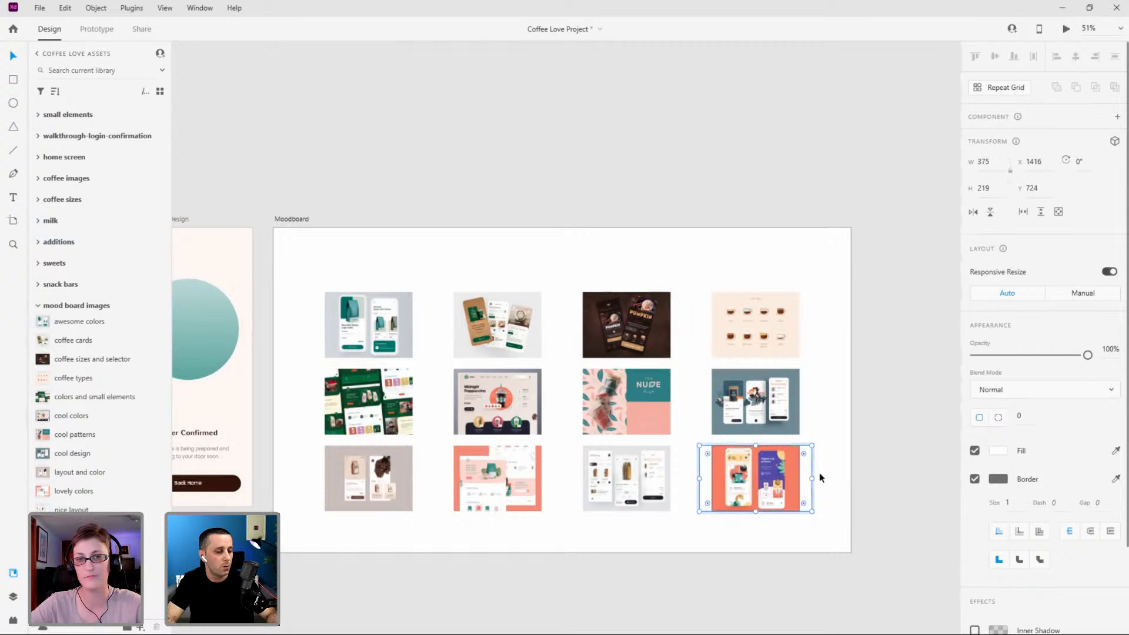
Examine the Moodboard images up close, including the coffee cards, Pumpkin Spice Latte and Nude Brew designs, for color and layout inspiration.
scroll(820, 477, "up", 8)
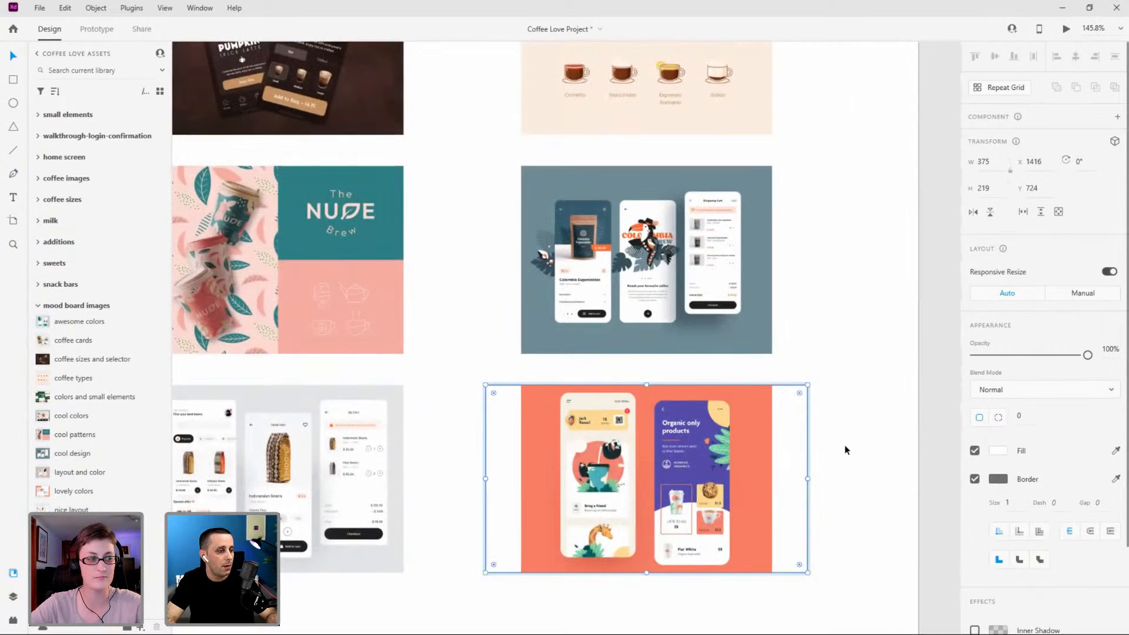
left_click(448, 408)
left_click_drag(797, 339, 1019, 297)
left_click_drag(325, 395, 773, 378)
left_click_drag(565, 462, 577, 469)
left_click_drag(407, 217, 213, 384)
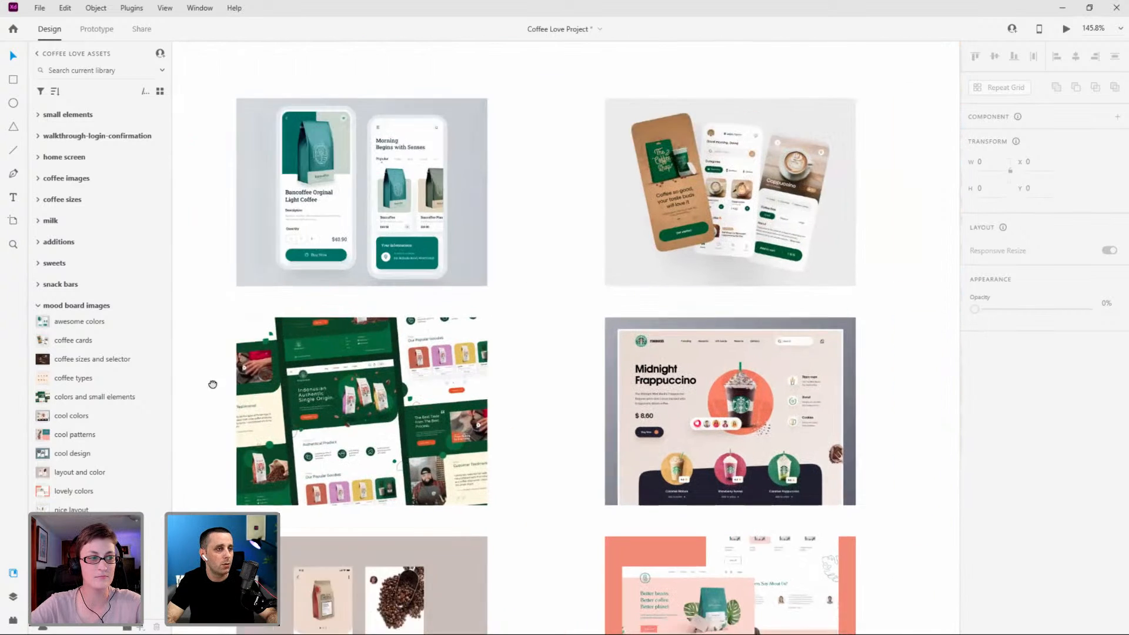
left_click_drag(743, 359, 479, 330)
scroll(533, 123, "up", 2)
scroll(533, 123, "up", 4)
scroll(576, 159, "up", 1)
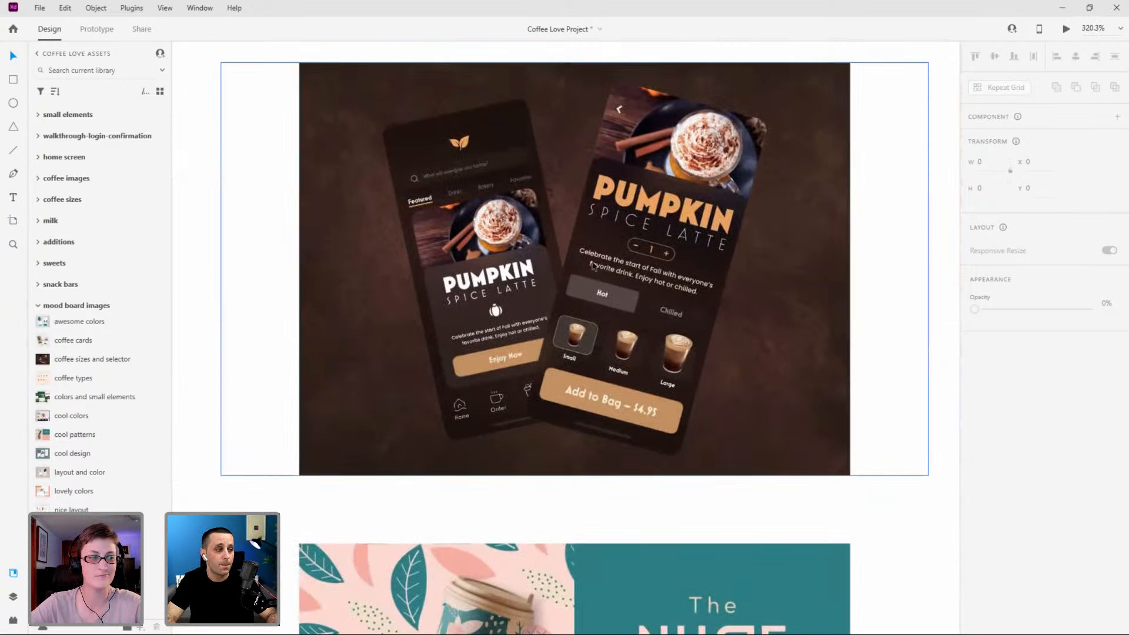
scroll(592, 266, "down", 6)
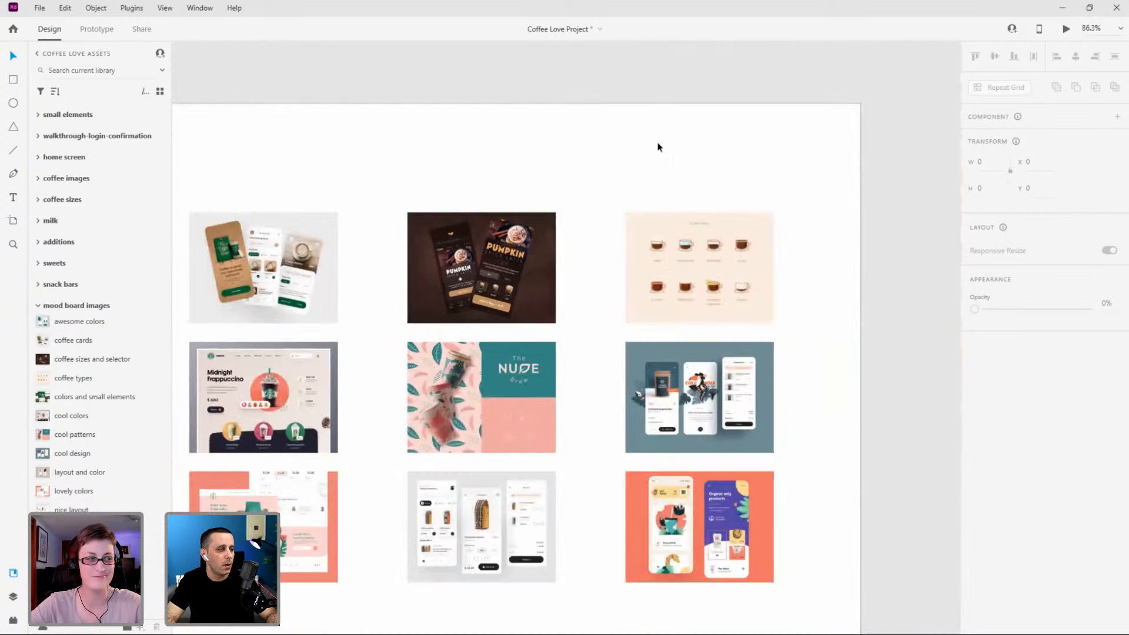
left_click_drag(749, 187, 840, 98)
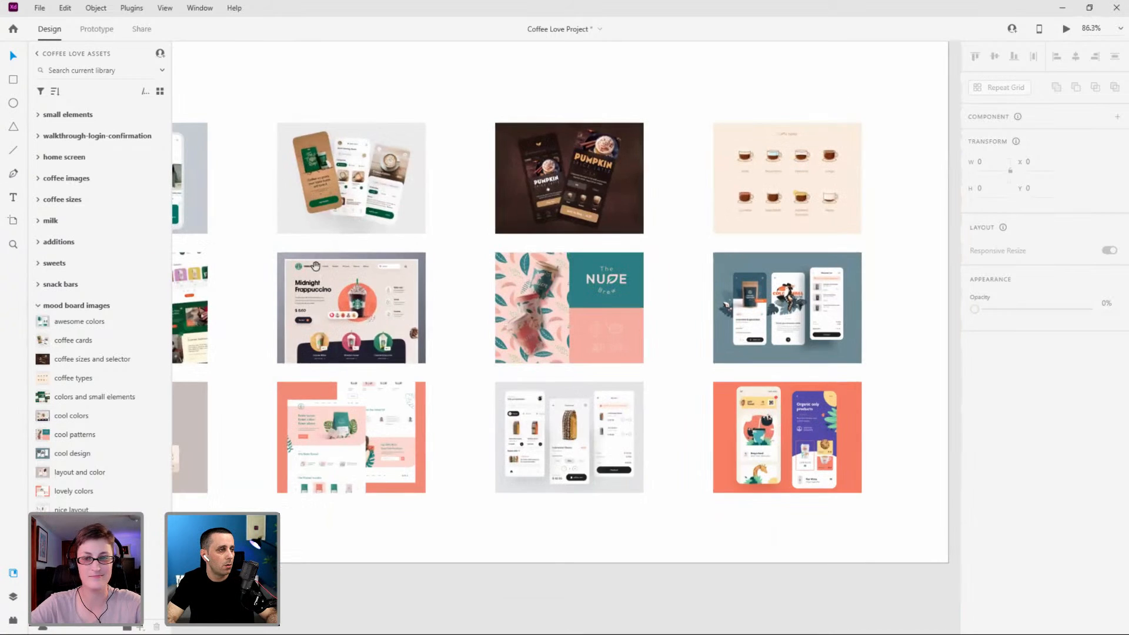
scroll(560, 245, "left", 4)
scroll(455, 287, "down", 2)
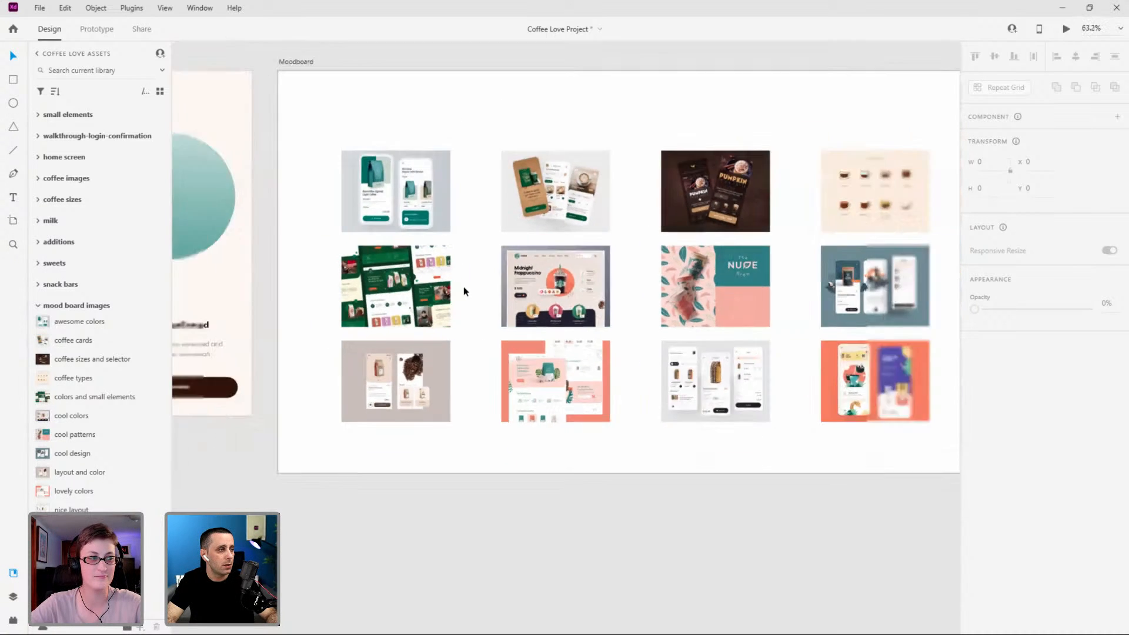
Draw an 87 x 87 borderless square above the first Moodboard image and fill it with light gray sampled from the coffee cards image.
scroll(489, 139, "up", 2)
left_click(14, 81)
mouse_move(270, 137)
left_mouse_down()
mouse_move(333, 184)
mouse_move(299, 154)
left_mouse_up()
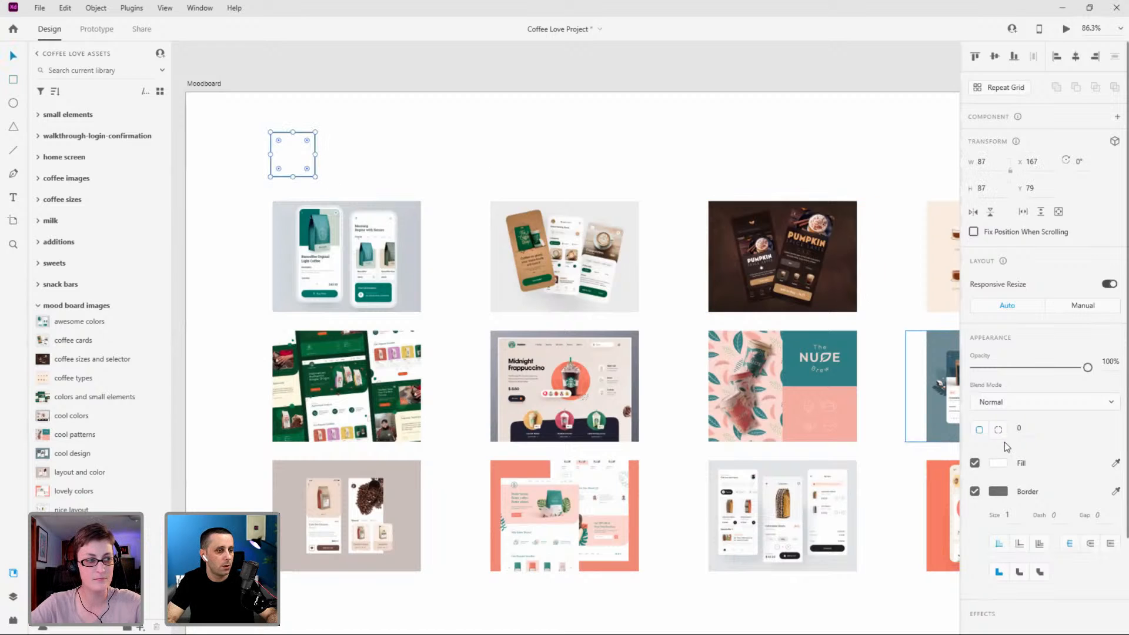
left_click(974, 490)
left_click(1115, 462)
left_click(561, 212)
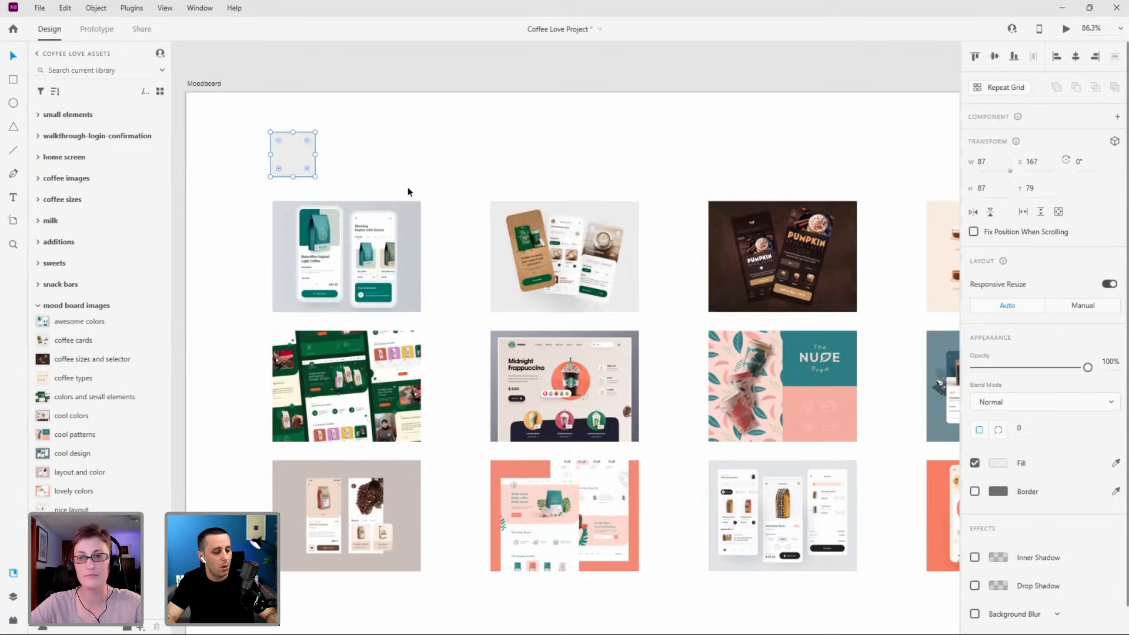
Group the gray swatch square and turn the group into a horizontal stack.
key("ctrl+g")
left_click(974, 346)
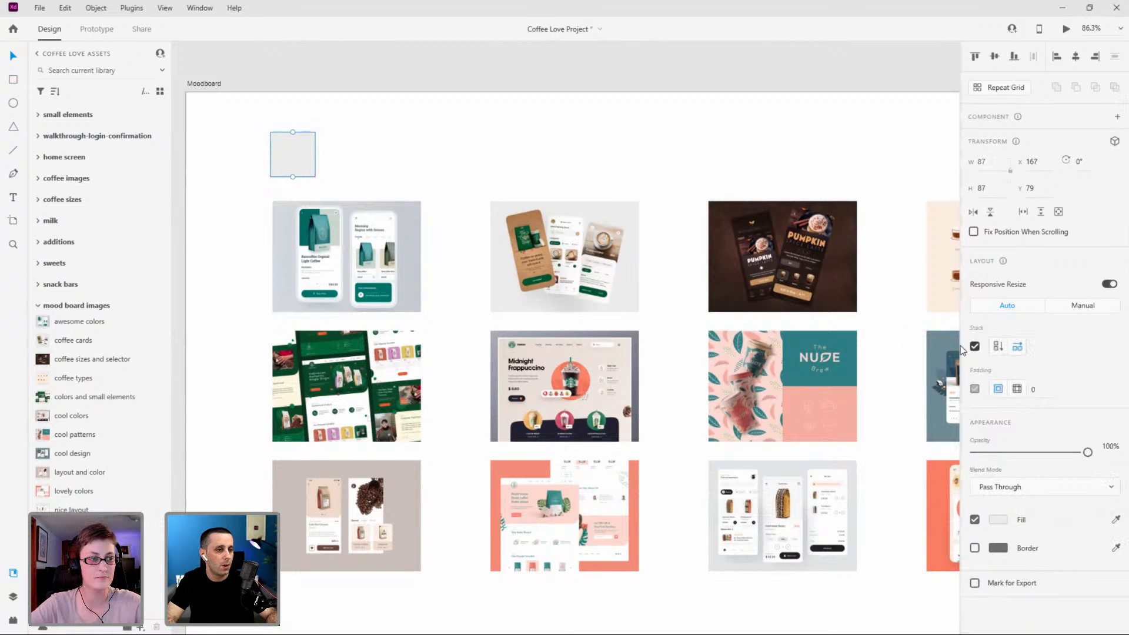
Duplicate the gray swatch inside the horizontal stack group and set the stack spacing to 24.
left_click(12, 597)
left_click(40, 100)
left_click(73, 121)
key("ctrl+d")
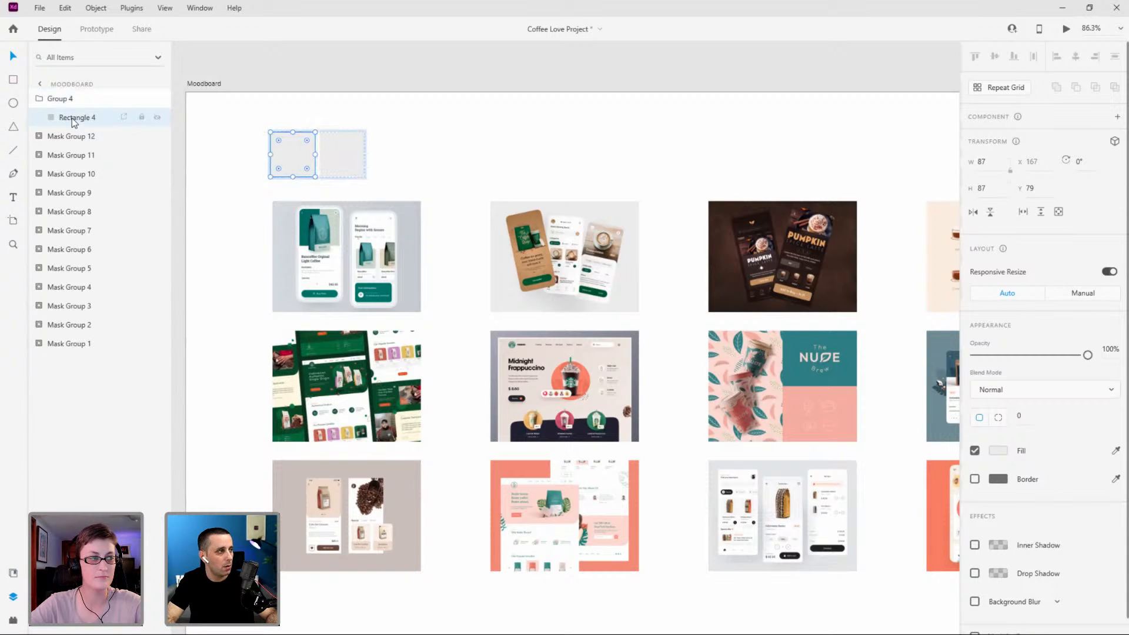
left_click(70, 99)
left_click(1054, 347)
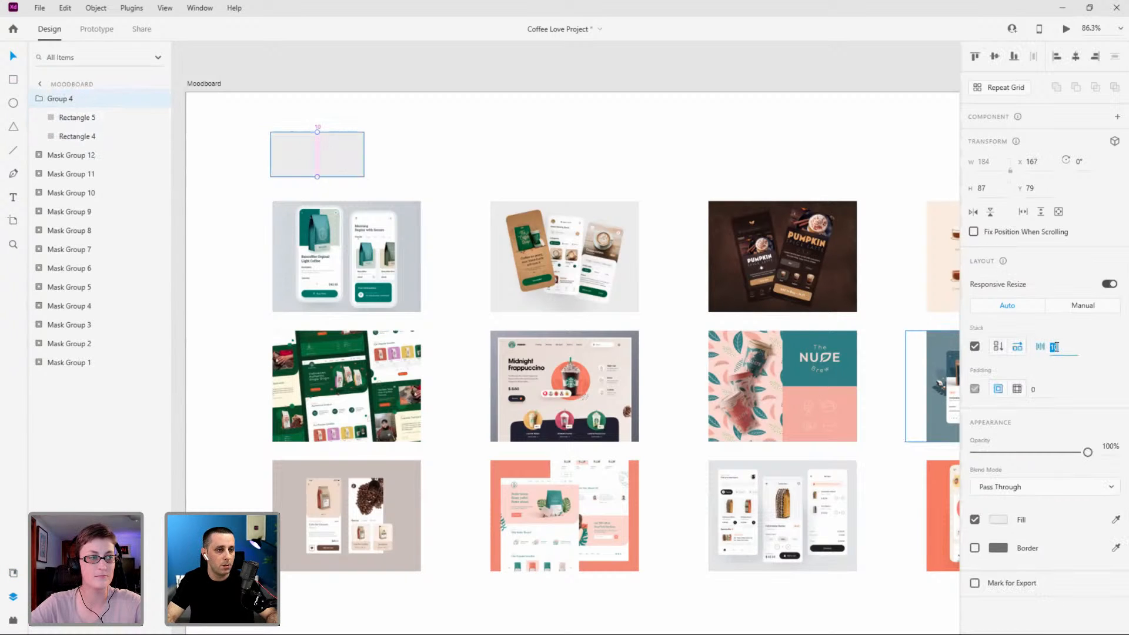
type("24")
key("Return")
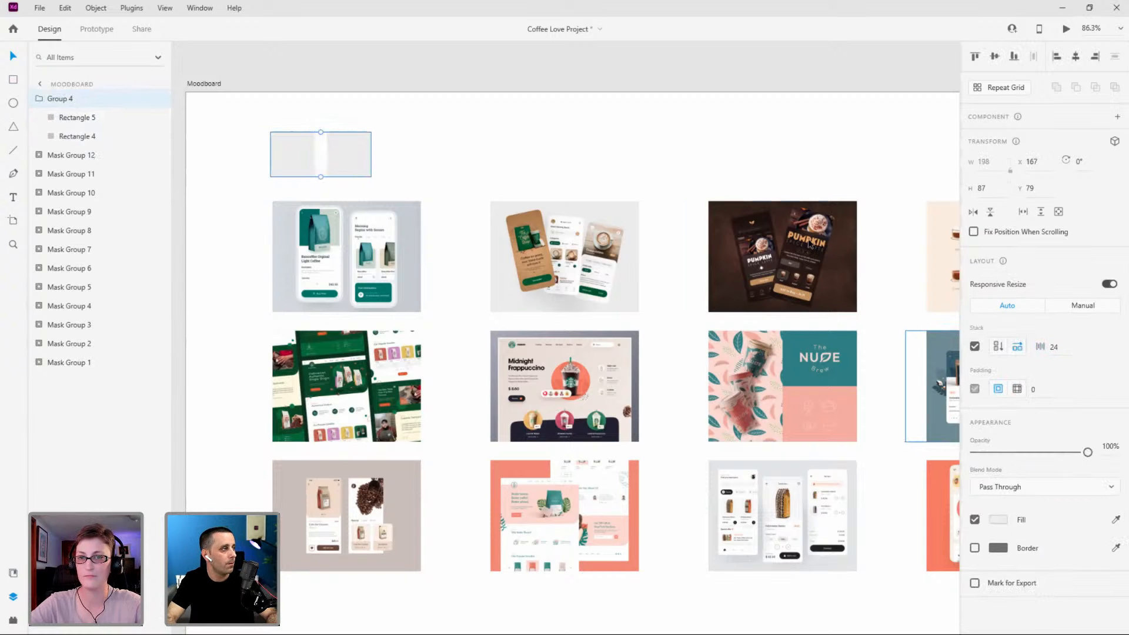
Duplicate the swatch three more times inside the stack to make a row of five.
left_click(102, 139)
key("ctrl+d")
key("ctrl+d")
key("ctrl+d")
Fill the second swatch with the coral sampled from the lovely colors image in the third row.
scroll(1098, 432, "down", 1)
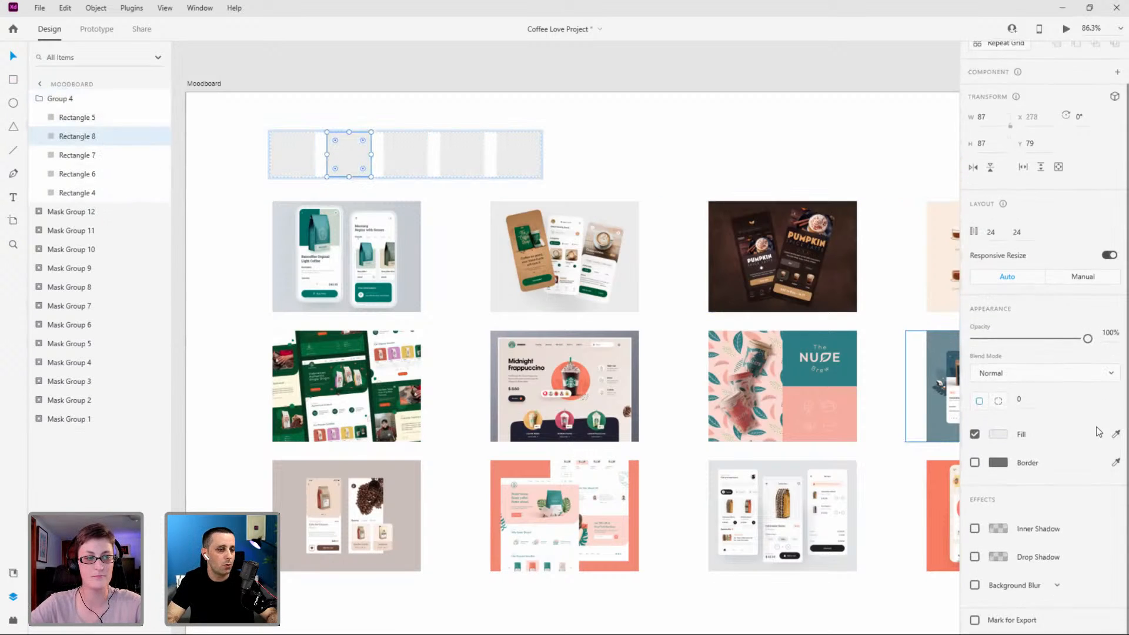
left_click(1115, 435)
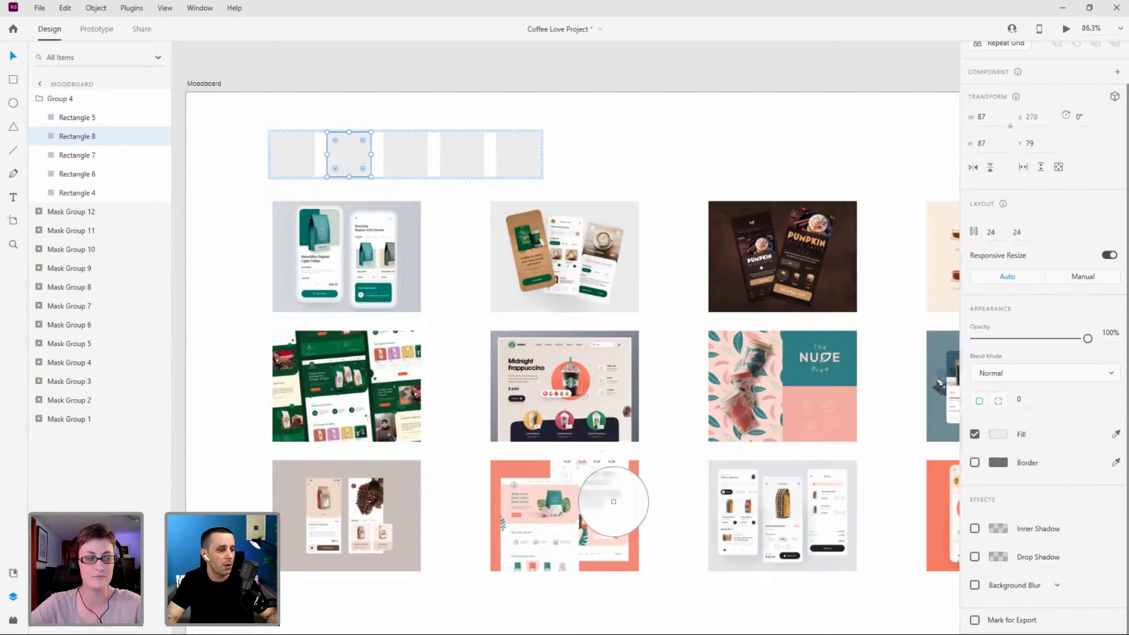
left_click(615, 512)
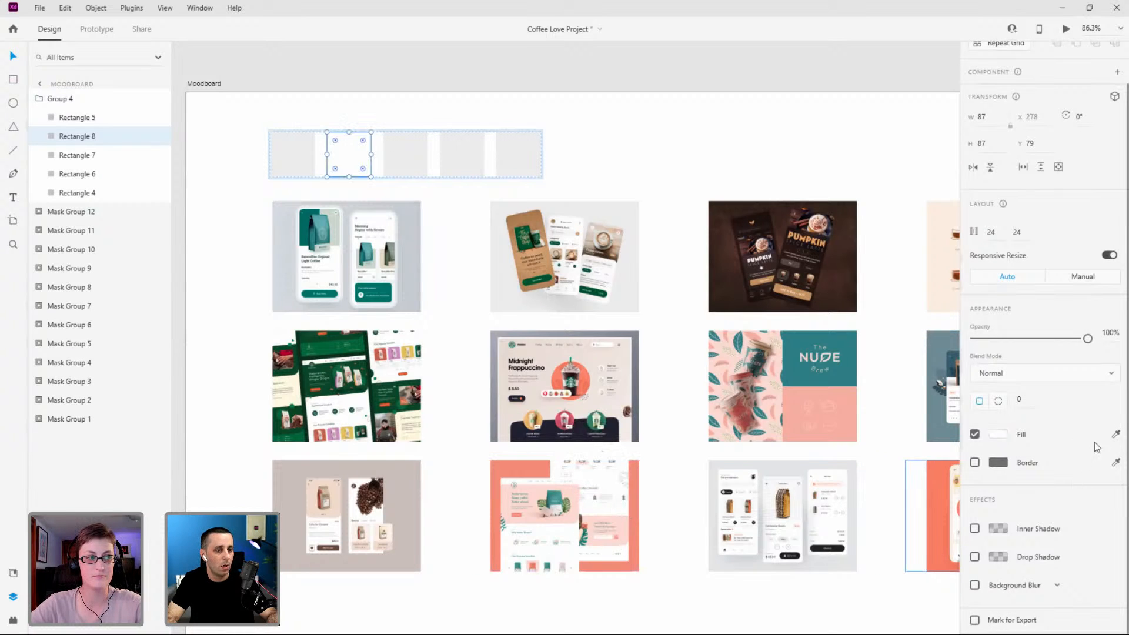
left_click(1116, 435)
left_click(526, 467)
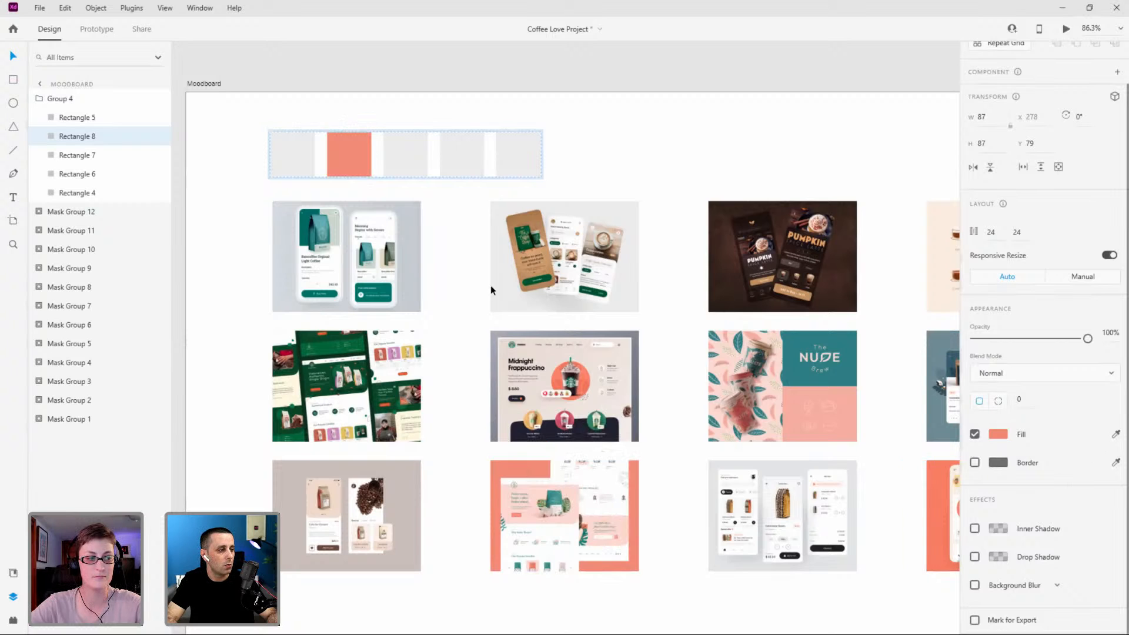
Fill the third swatch with dark green sampled from the first image and the fourth with pale pink from the coffee cards image.
left_click(411, 159)
left_click(1116, 435)
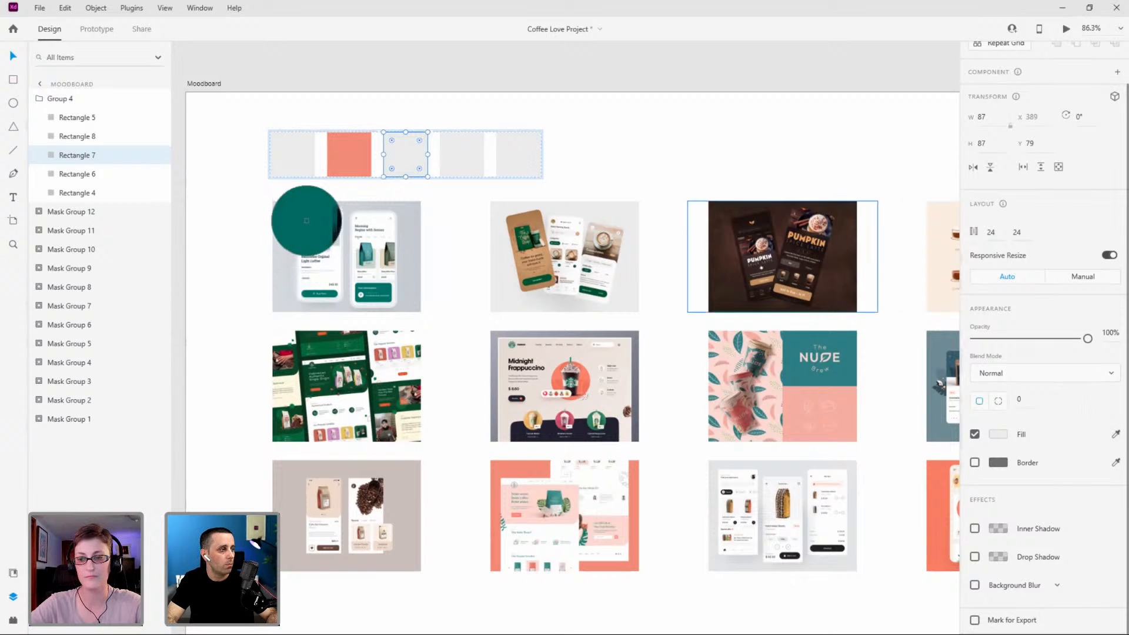
left_click(306, 221)
left_click(471, 157)
left_click(1116, 434)
left_click(569, 256)
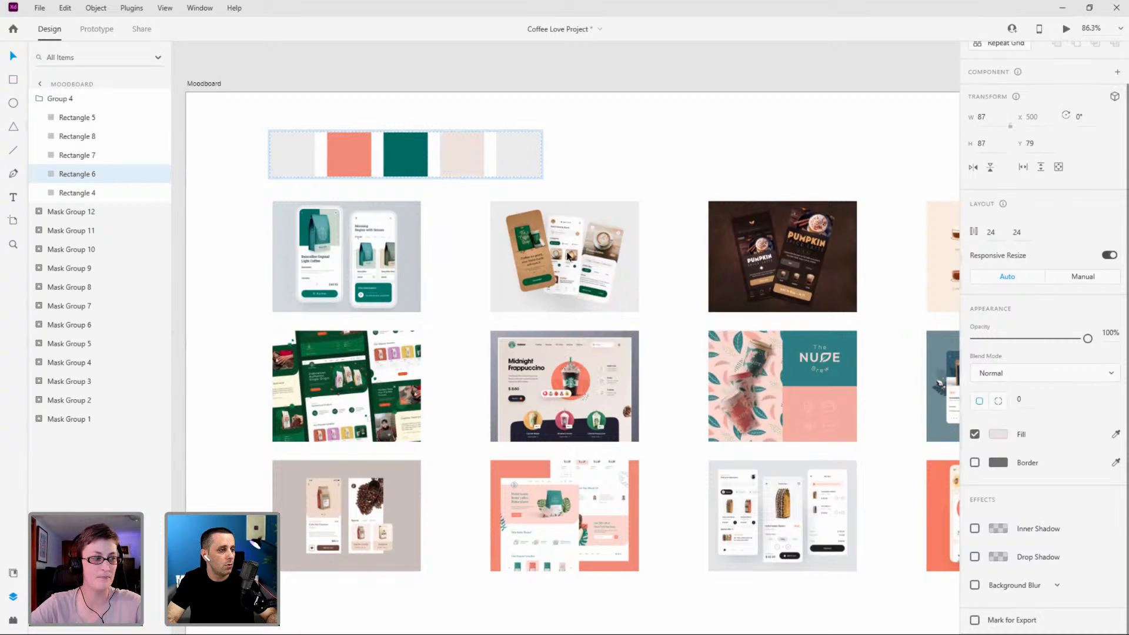
Fill the fifth swatch with the near-black sampled from a button in the nice layout image.
left_click(532, 147)
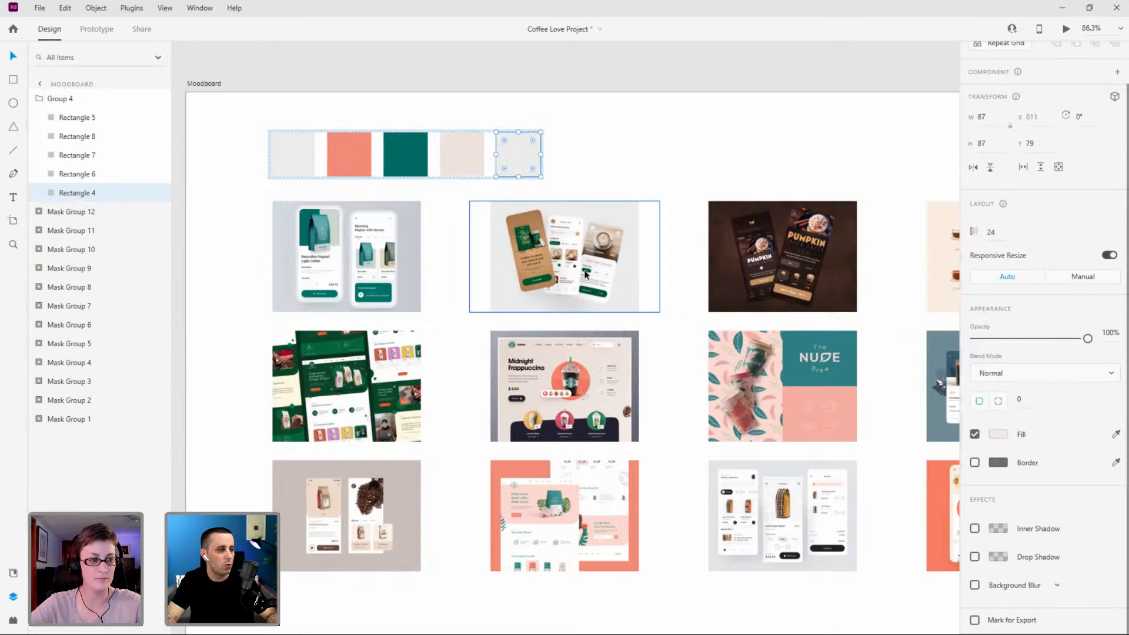
left_click(1115, 434)
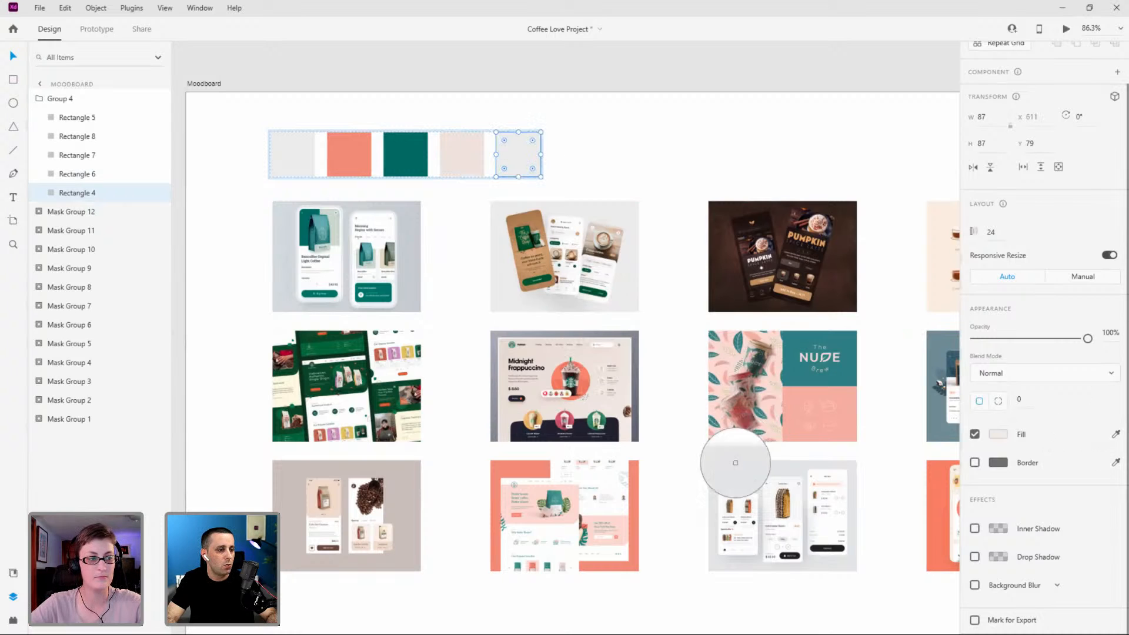
left_click(819, 549)
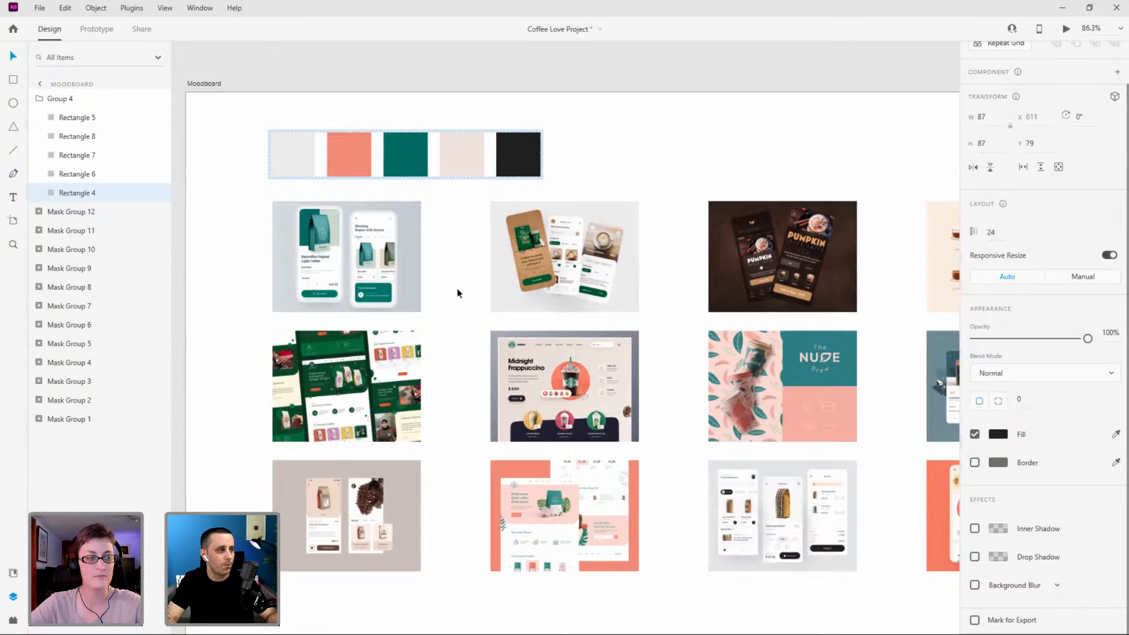
Collapse the swatch group and compare the five swatches with the Moodboard images.
scroll(419, 287, "down", 5)
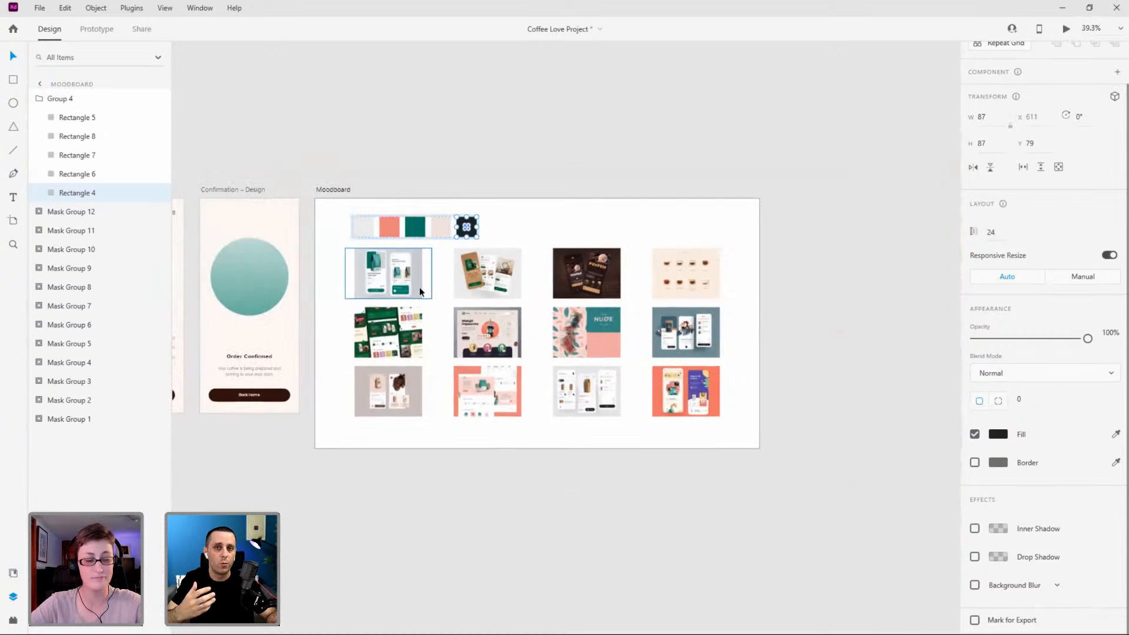
left_click(38, 98)
left_click(685, 211)
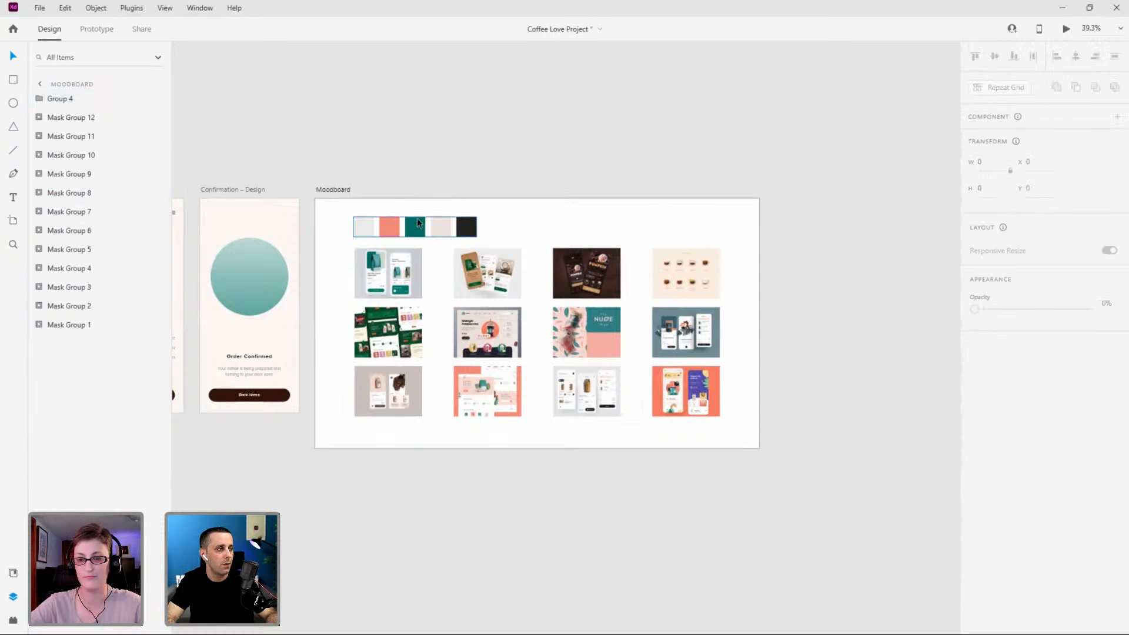
scroll(349, 234, "up", 1)
scroll(349, 253, "up", 2)
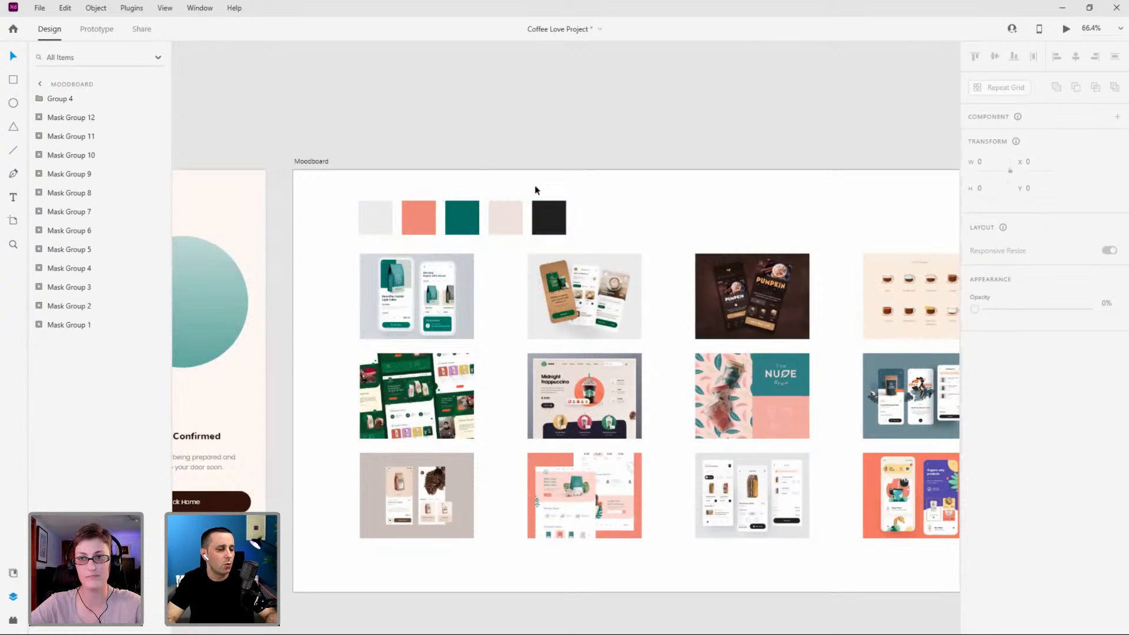
scroll(407, 226, "down", 5)
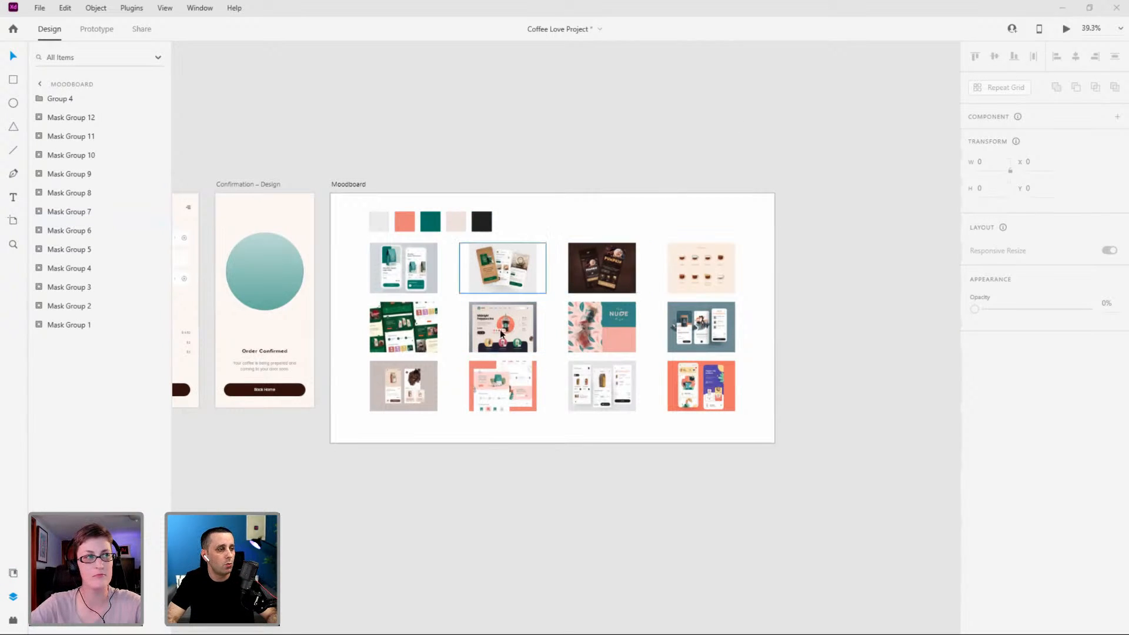
scroll(470, 268, "up", 5)
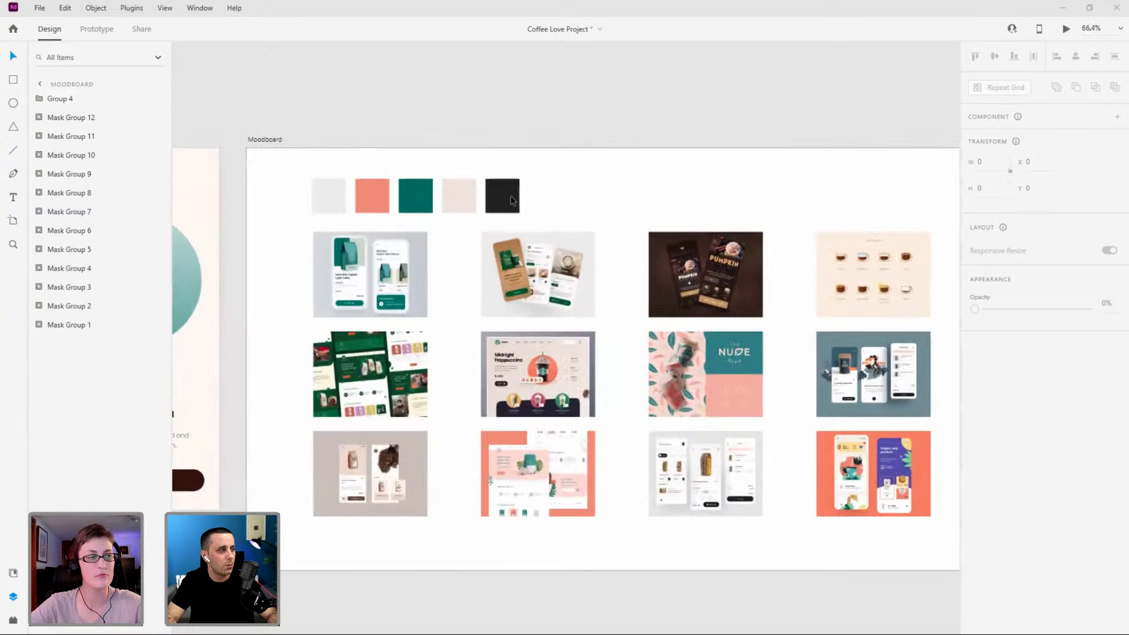
scroll(465, 202, "down", 3)
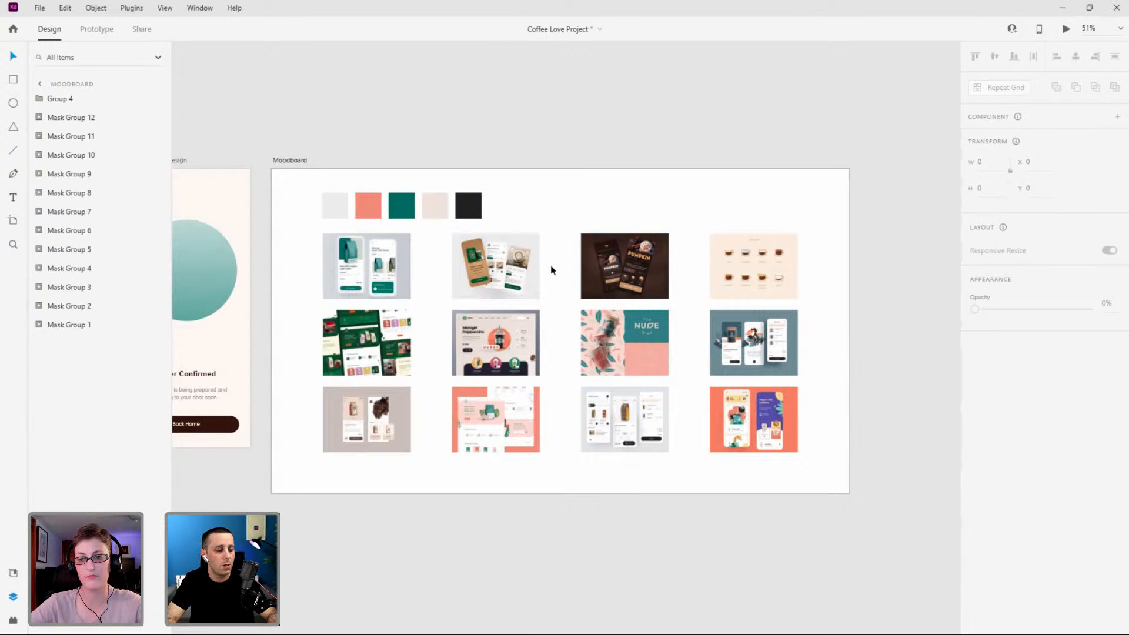
Move the Moodboard artboard up to the end of the wireframe row, at about X -14565, Y -9526.
scroll(625, 262, "down", 2)
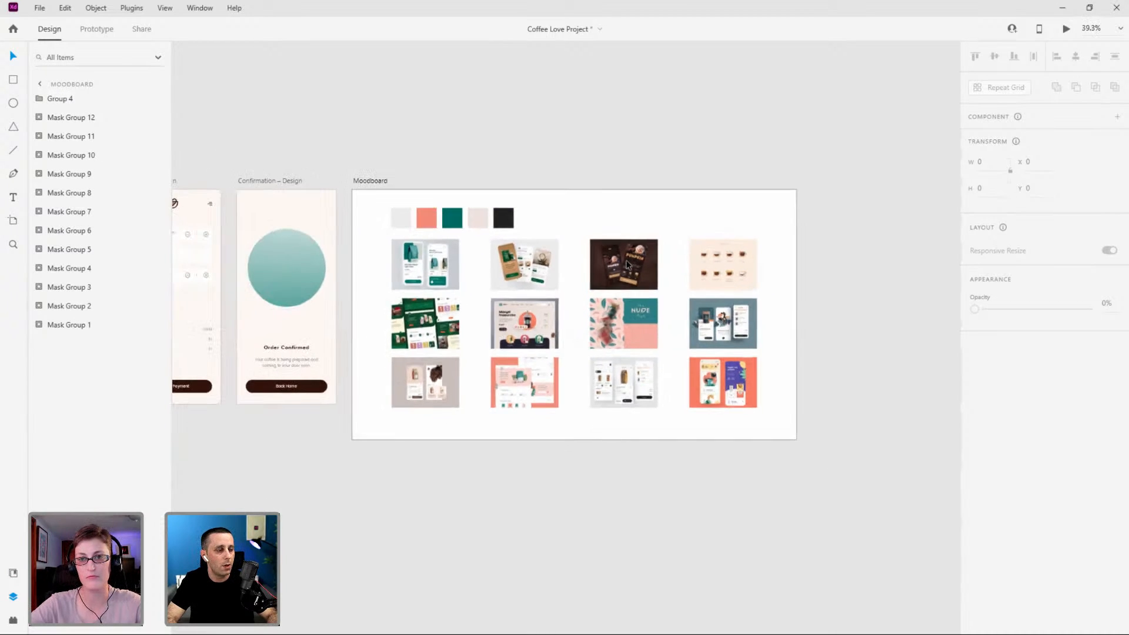
scroll(904, 282, "down", 4)
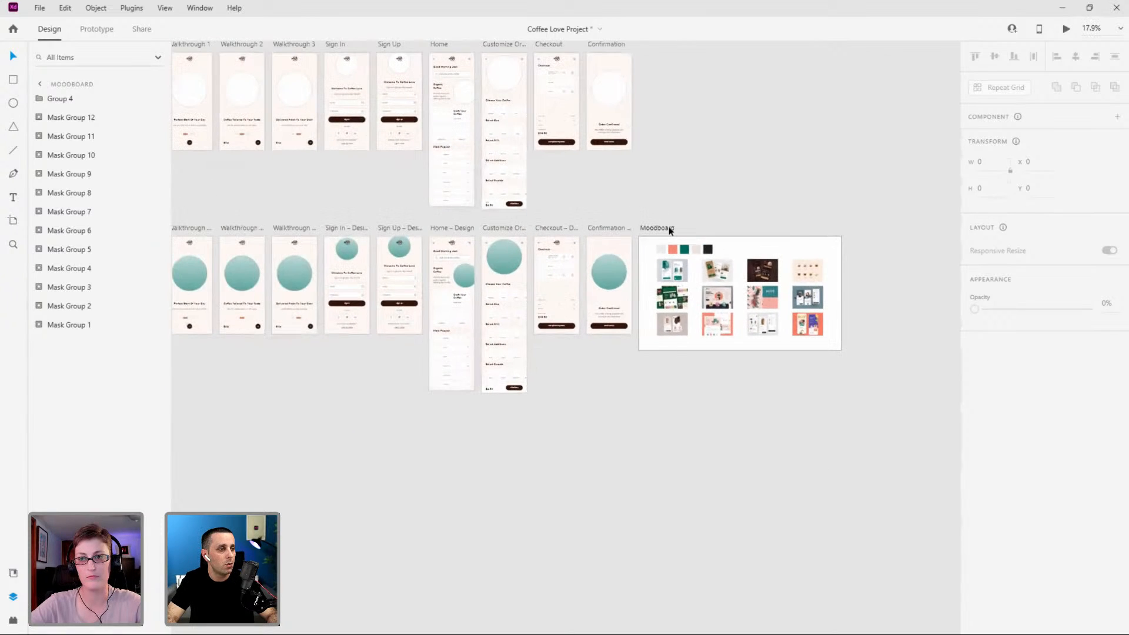
scroll(815, 230, "down", 2)
left_click_drag(740, 235, 750, 129)
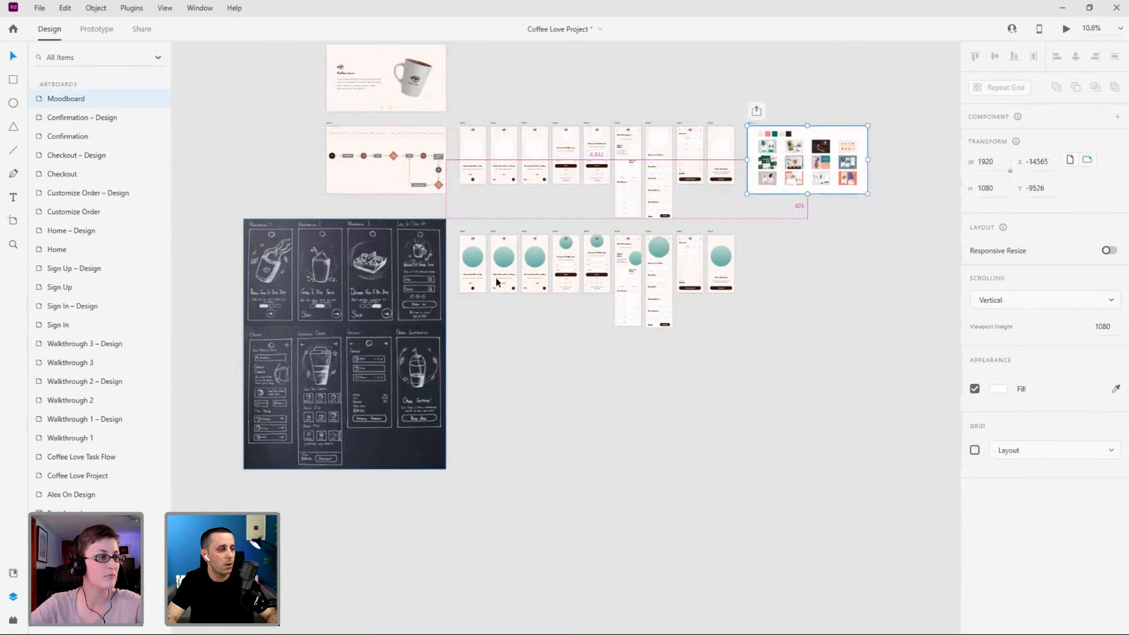
Select the background circle on Walkthrough 1 – Design and expand the walkthrough-login-confirmation group in the Coffee Love Assets library.
scroll(493, 253, "up", 6)
scroll(492, 253, "up", 2)
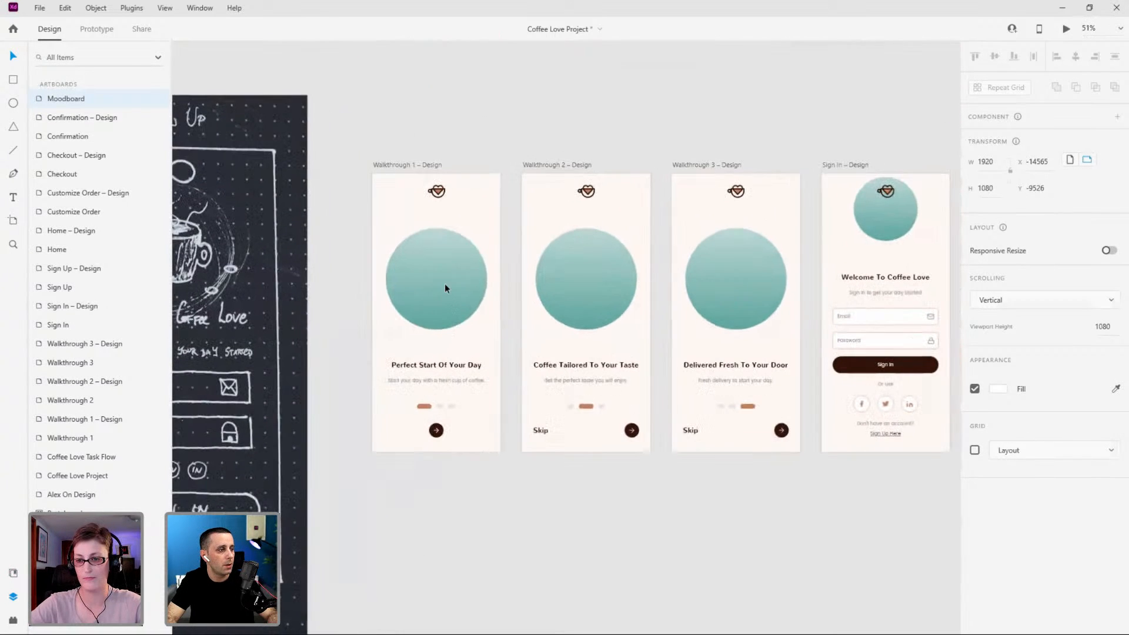
left_click(447, 297)
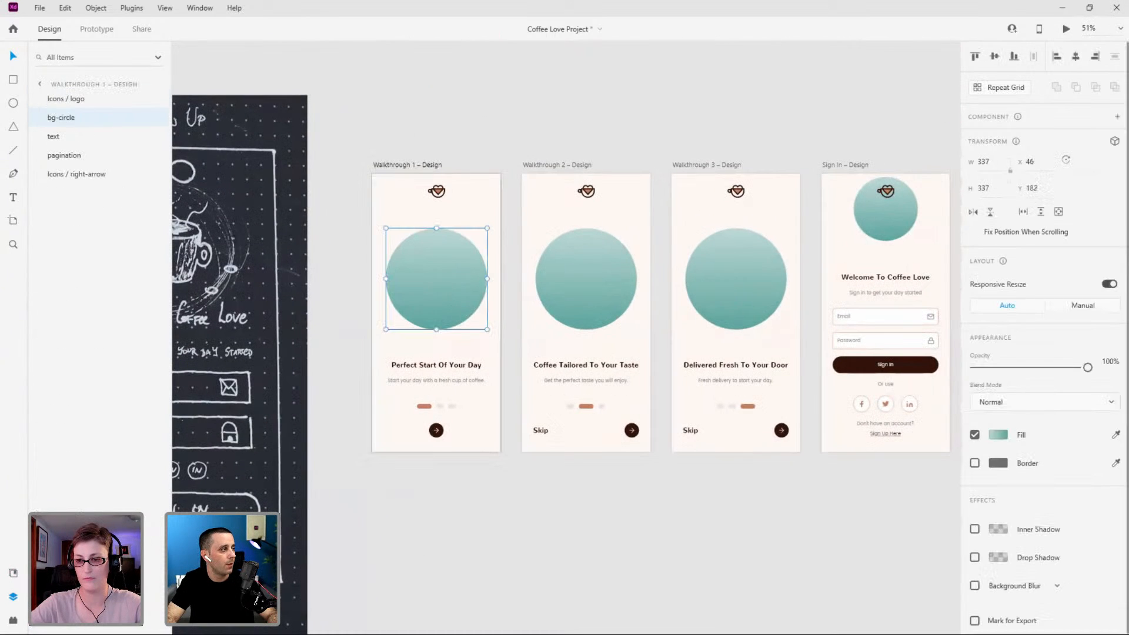
left_click(13, 573)
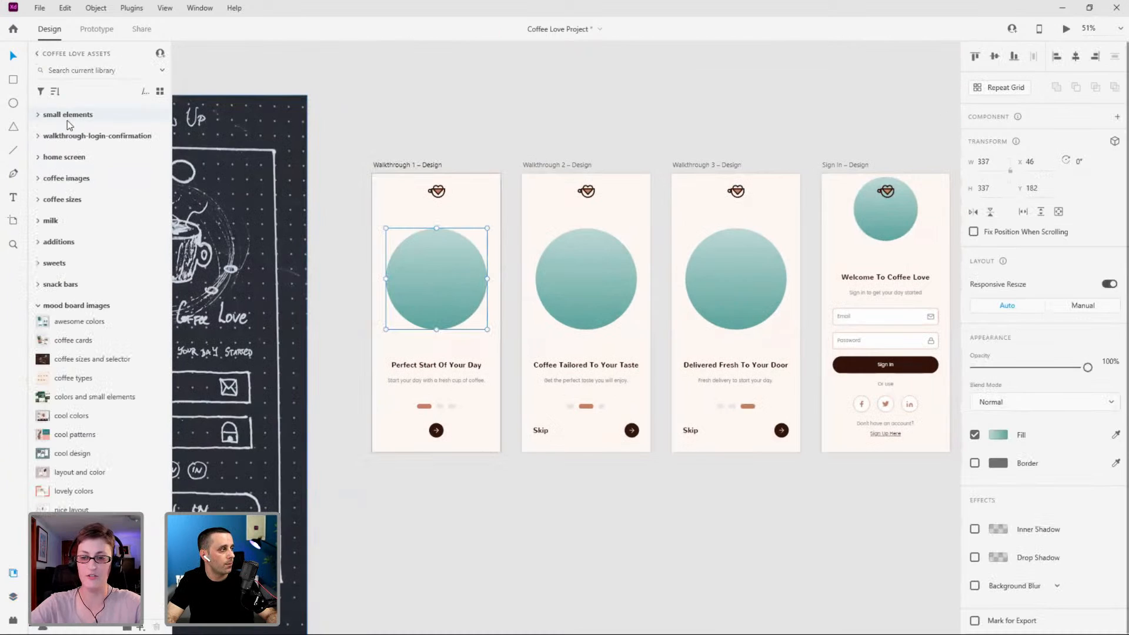
left_click(38, 306)
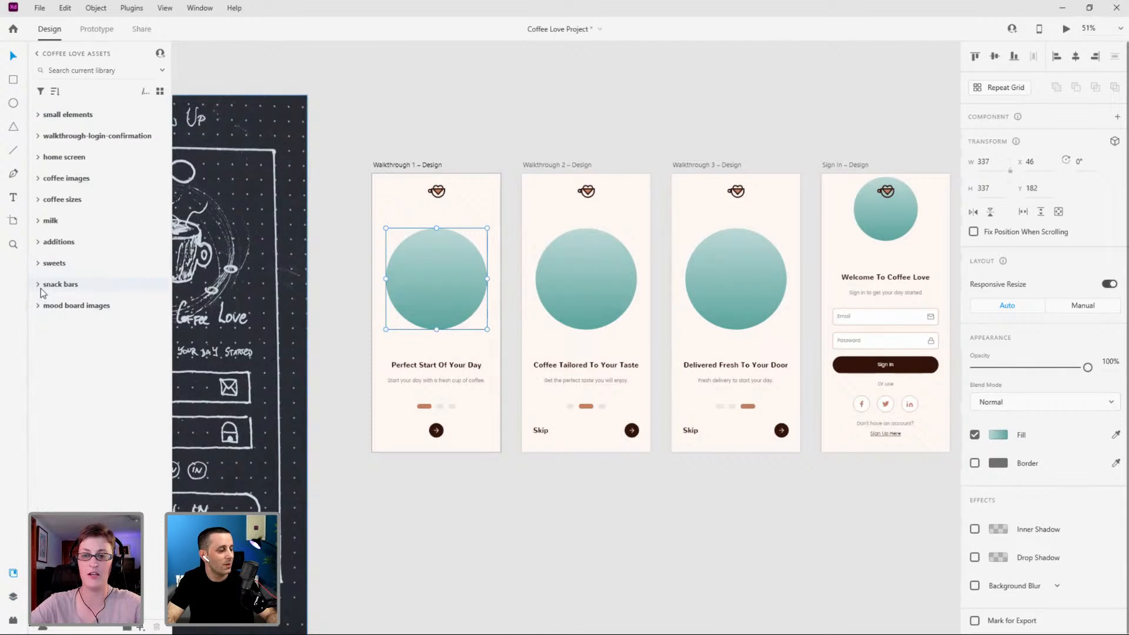
left_click(38, 157)
left_click(37, 157)
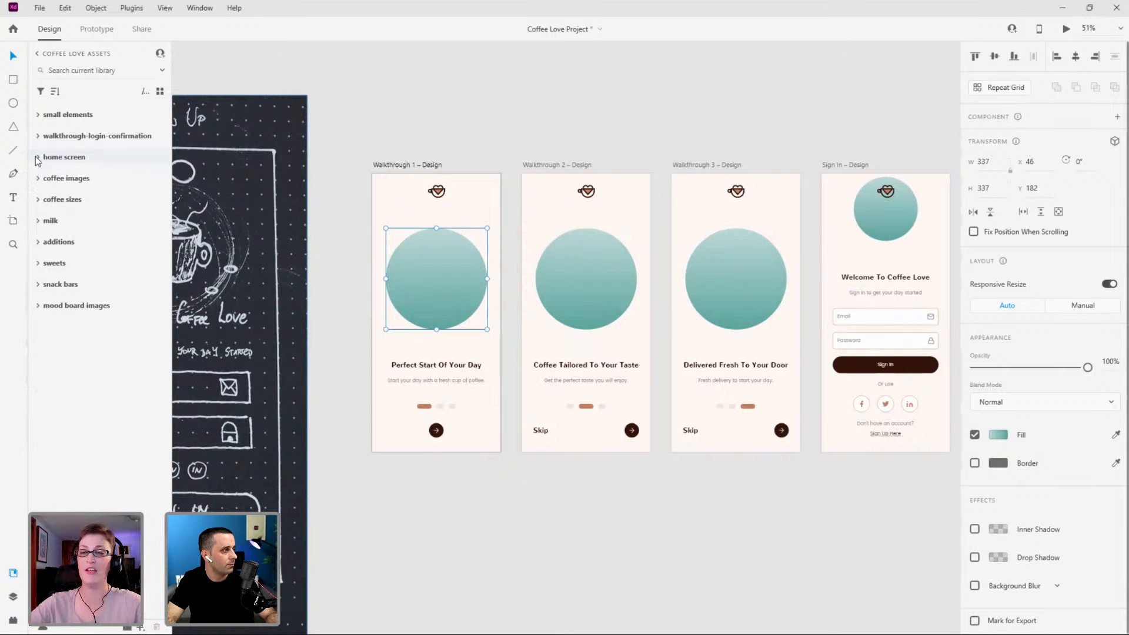
left_click(38, 137)
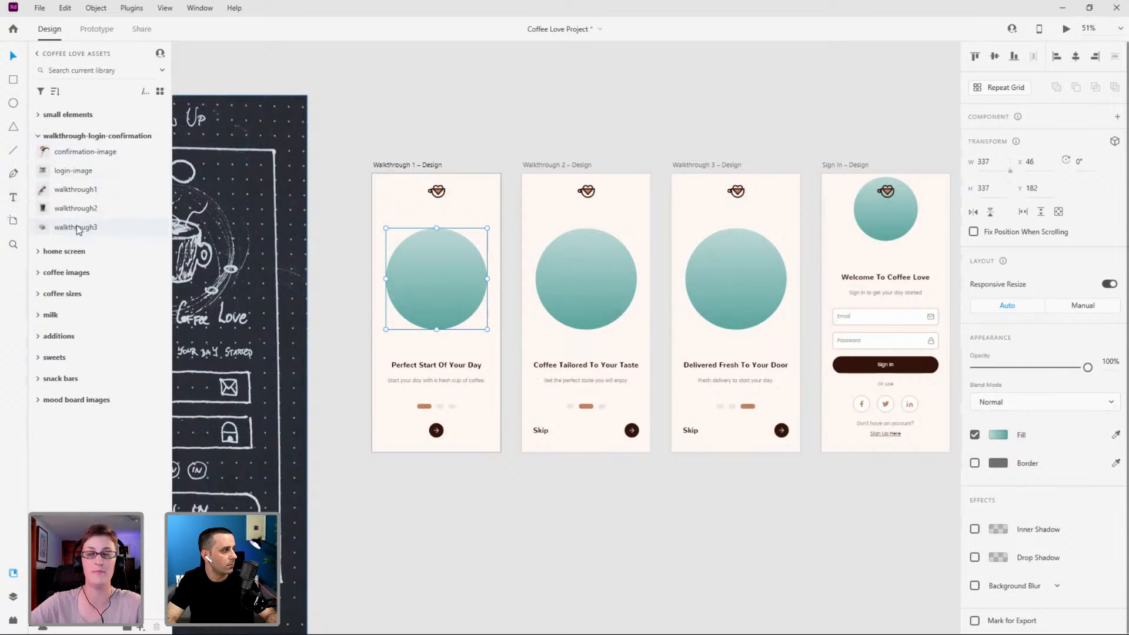
Place the walkthrough1 mug image on Walkthrough 1 – Design and scale it to 622 x 742 over the teal circle.
left_click_drag(273, 198, 409, 206)
left_click_drag(500, 537, 449, 301)
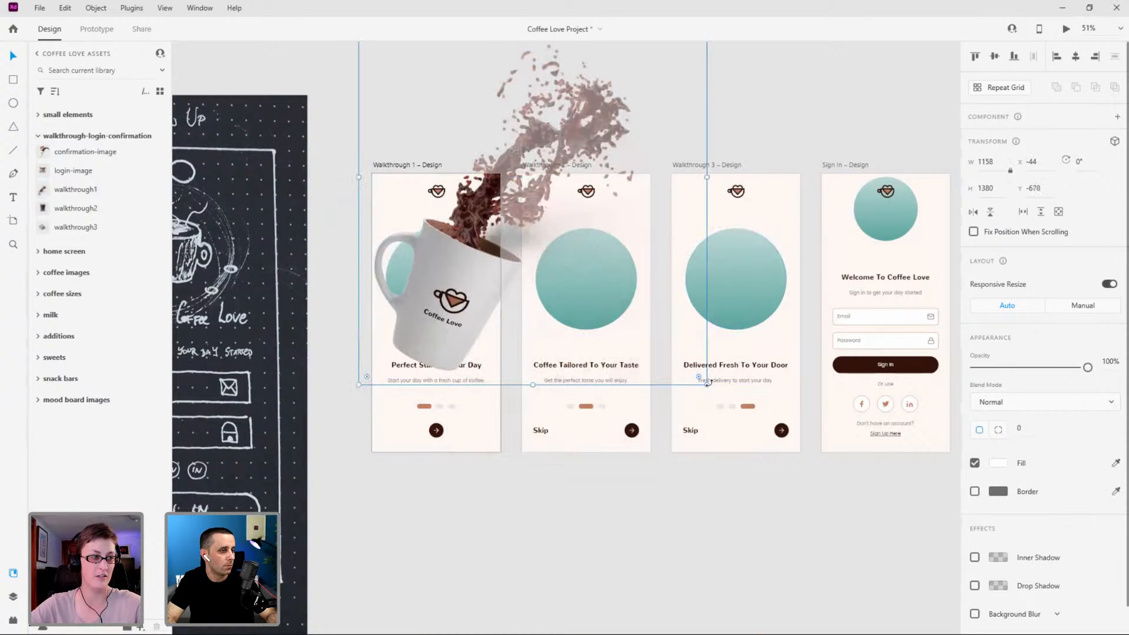
left_click_drag(705, 384, 628, 288)
left_click_drag(458, 252, 409, 259)
Shift the mug image horizontally to X 46, lining it up with the teal circle's left edge.
scroll(409, 259, "up", 3)
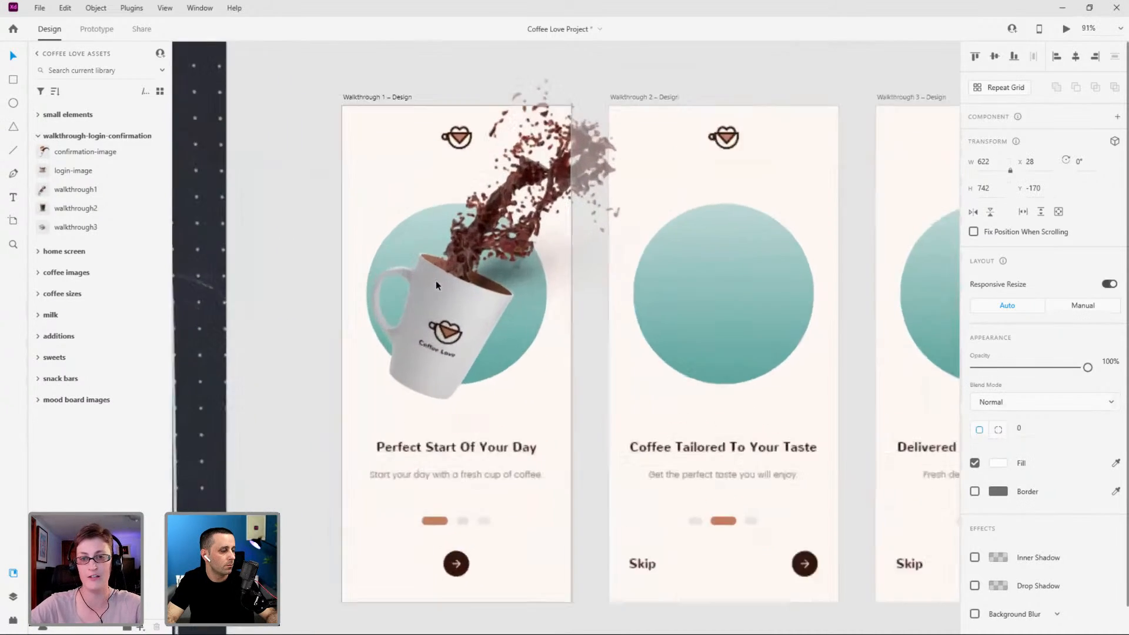
scroll(436, 281, "up", 3)
left_click_drag(451, 321, 457, 327)
scroll(453, 327, "down", 2)
scroll(456, 327, "up", 2)
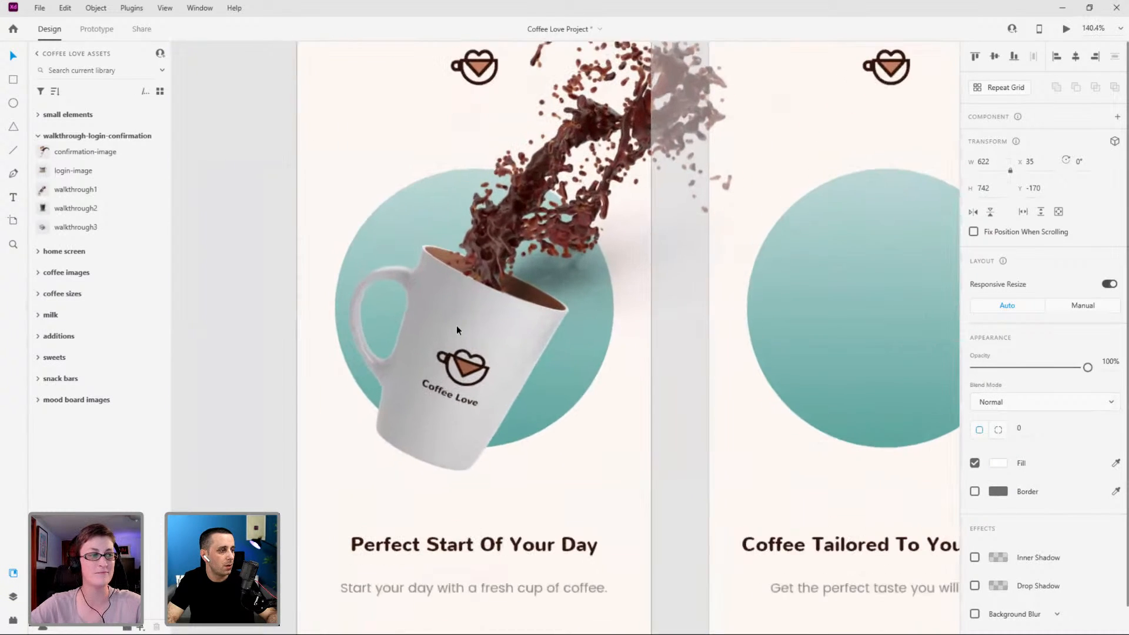
scroll(457, 326, "up", 1)
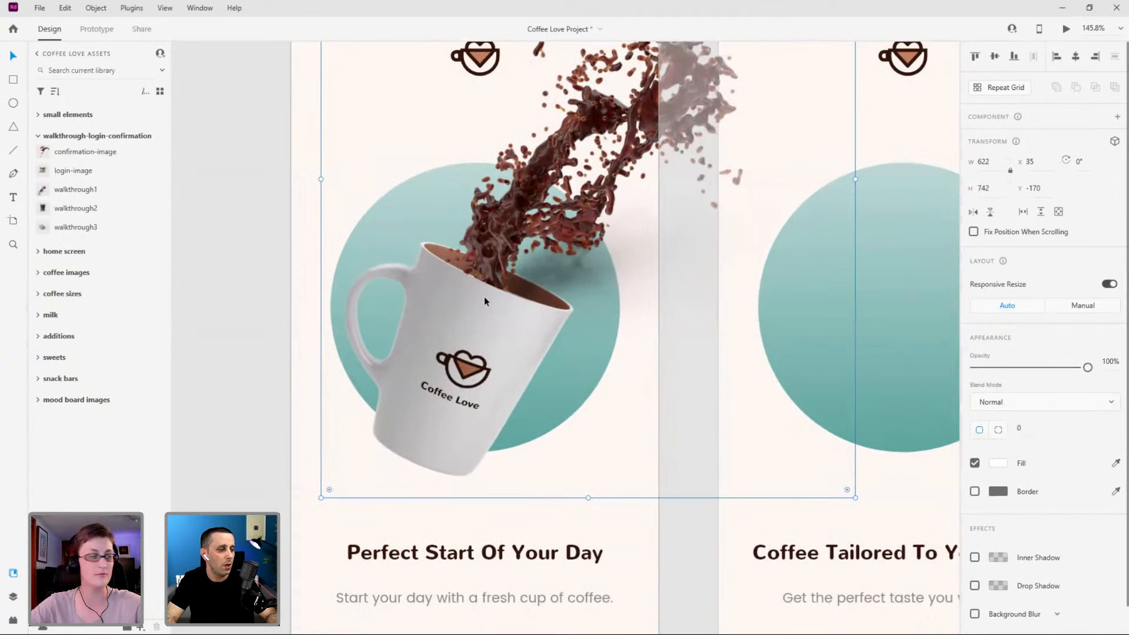
key("Right")
key("Right")
key("Right")
key("Right")
key("Right")
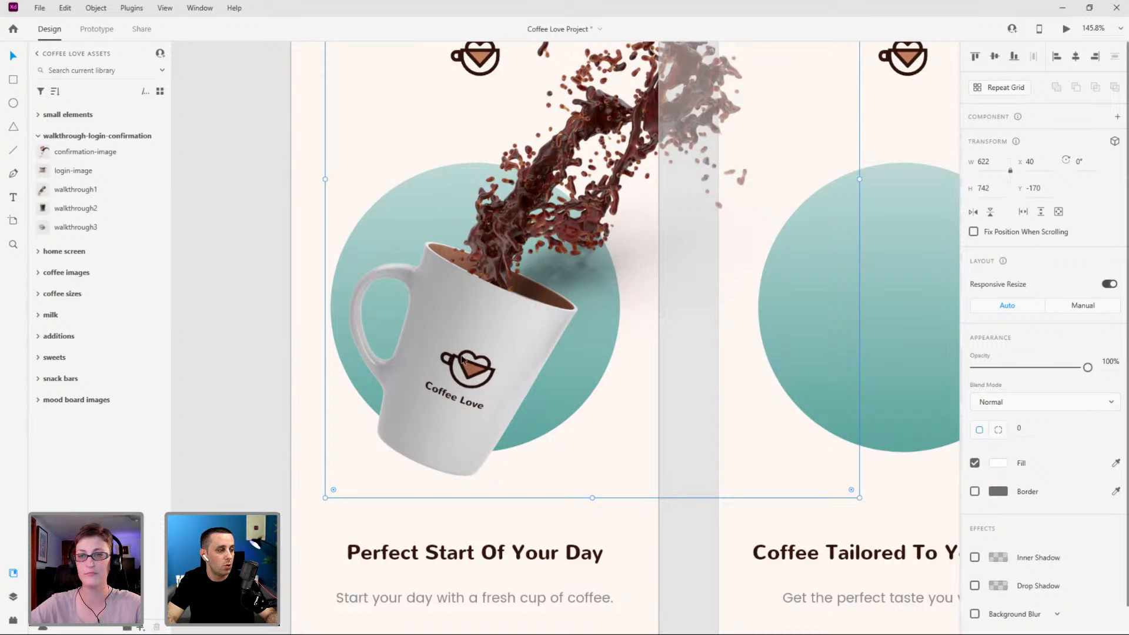
scroll(499, 106, "up", 2)
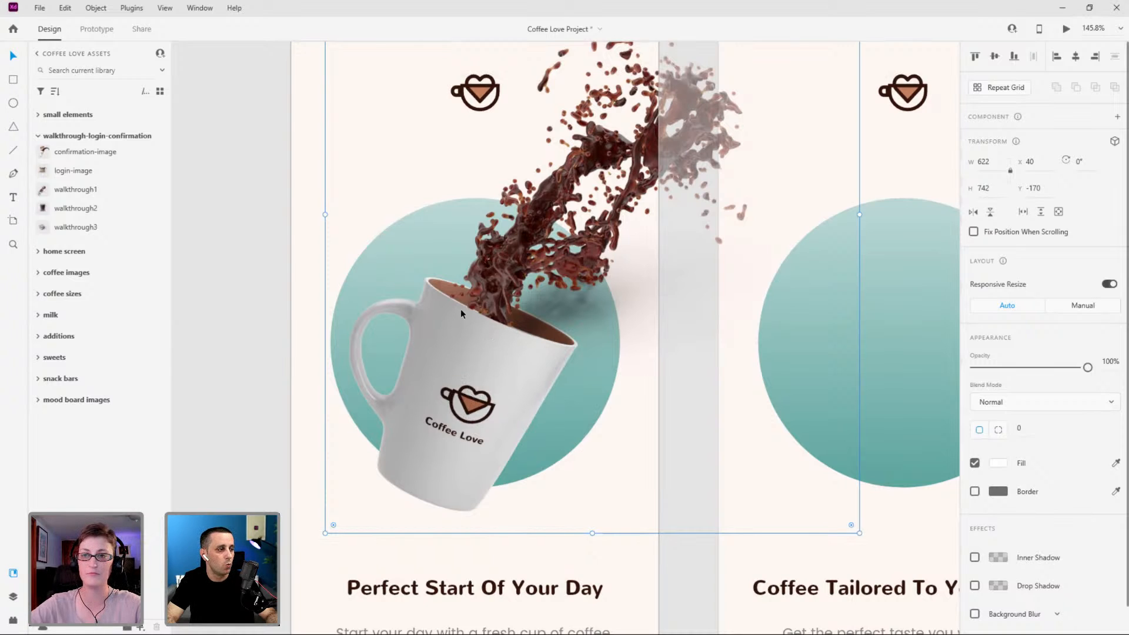
left_click_drag(494, 375, 532, 388)
scroll(530, 385, "down", 3)
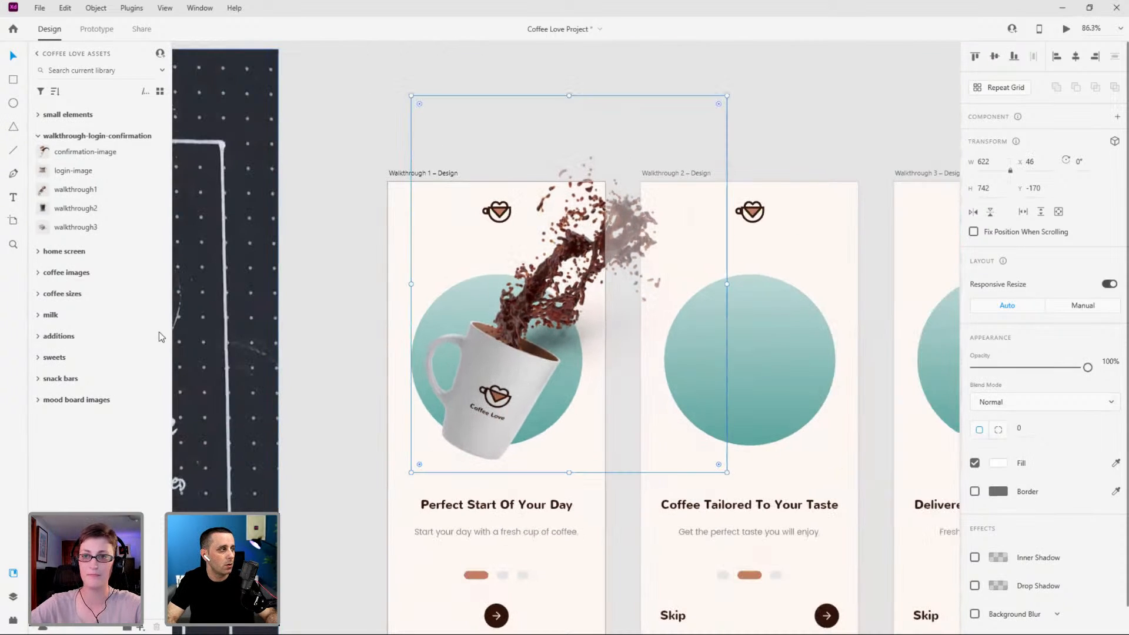
Place the walkthrough2 glass image on Walkthrough 2 – Design, scaled to 440 x 542 over the teal circle at X -6, Y 167.
left_click(799, 356)
scroll(389, 309, "down", 3)
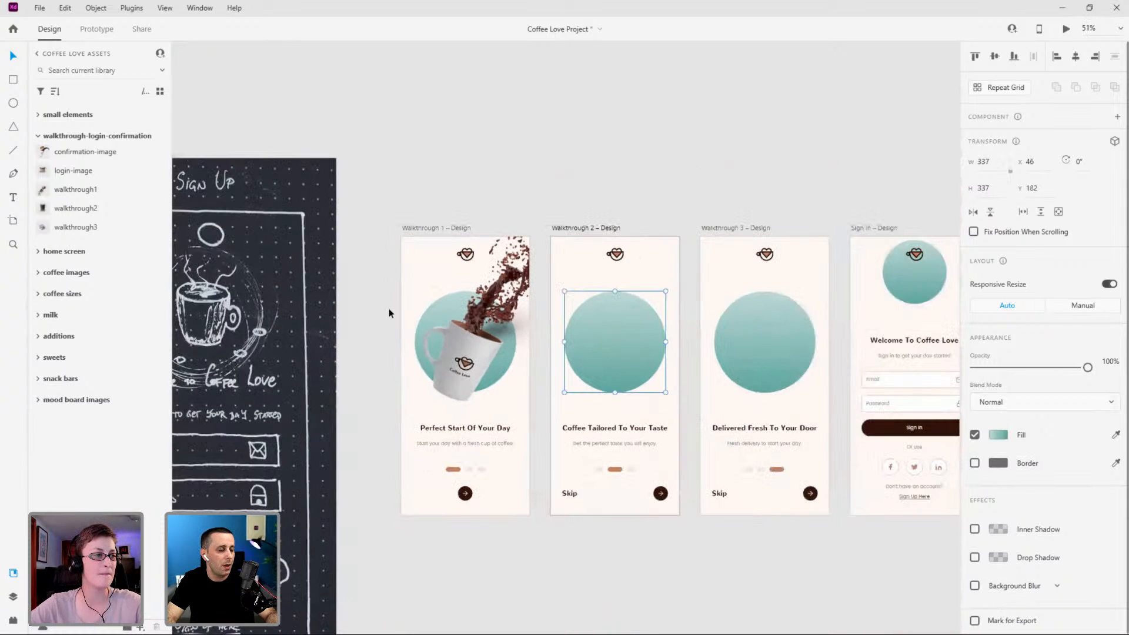
left_click_drag(74, 210, 576, 289)
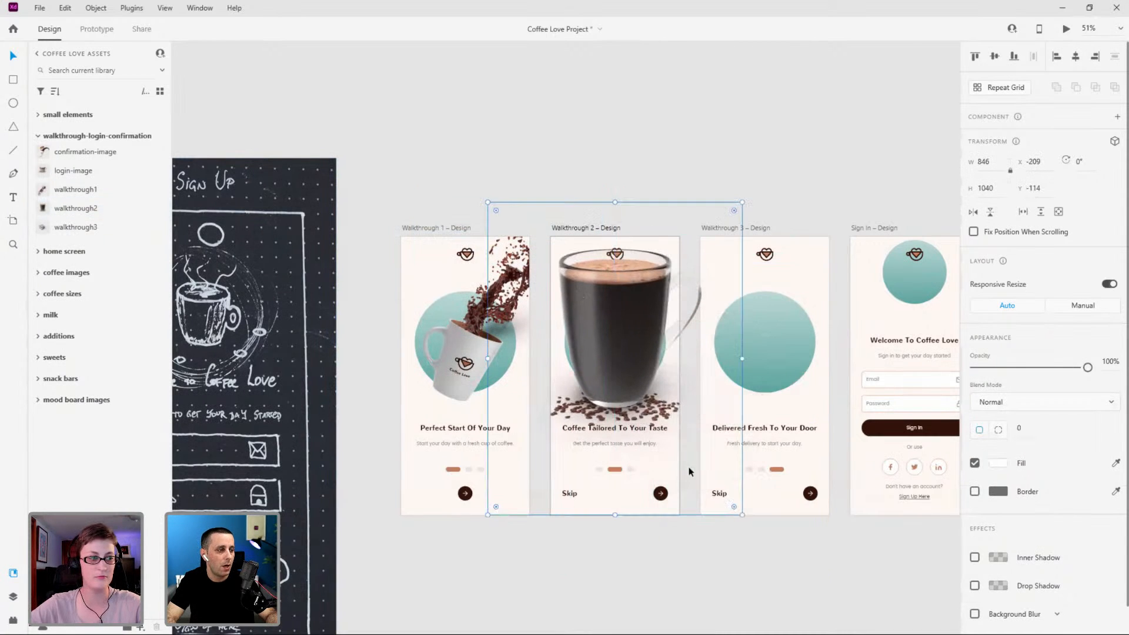
left_click_drag(742, 514, 689, 446)
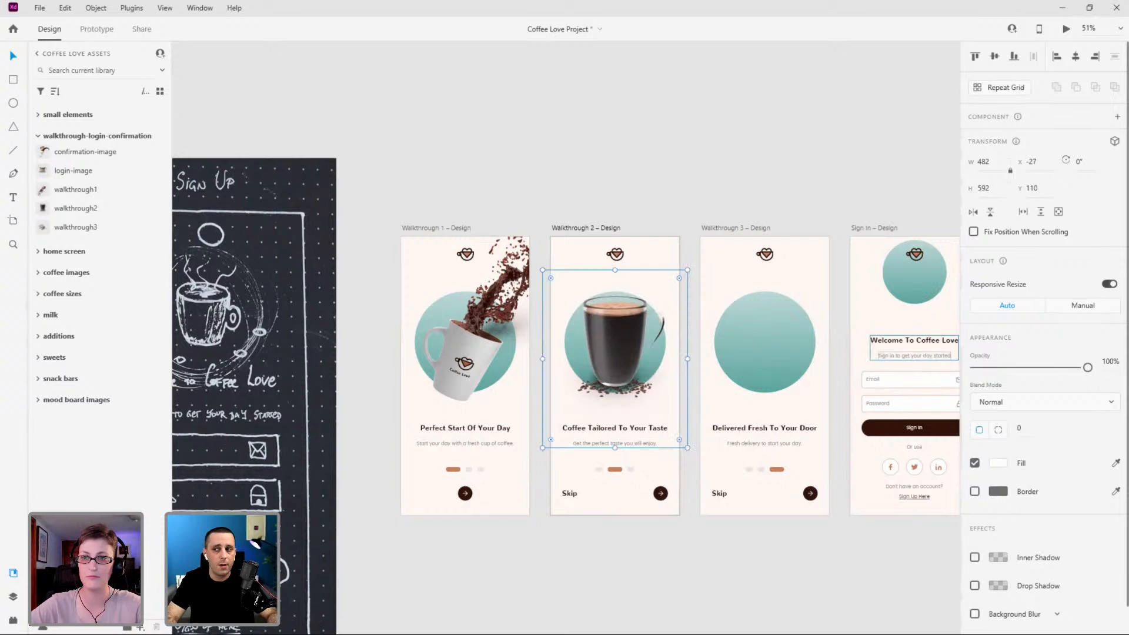
scroll(622, 321, "up", 5)
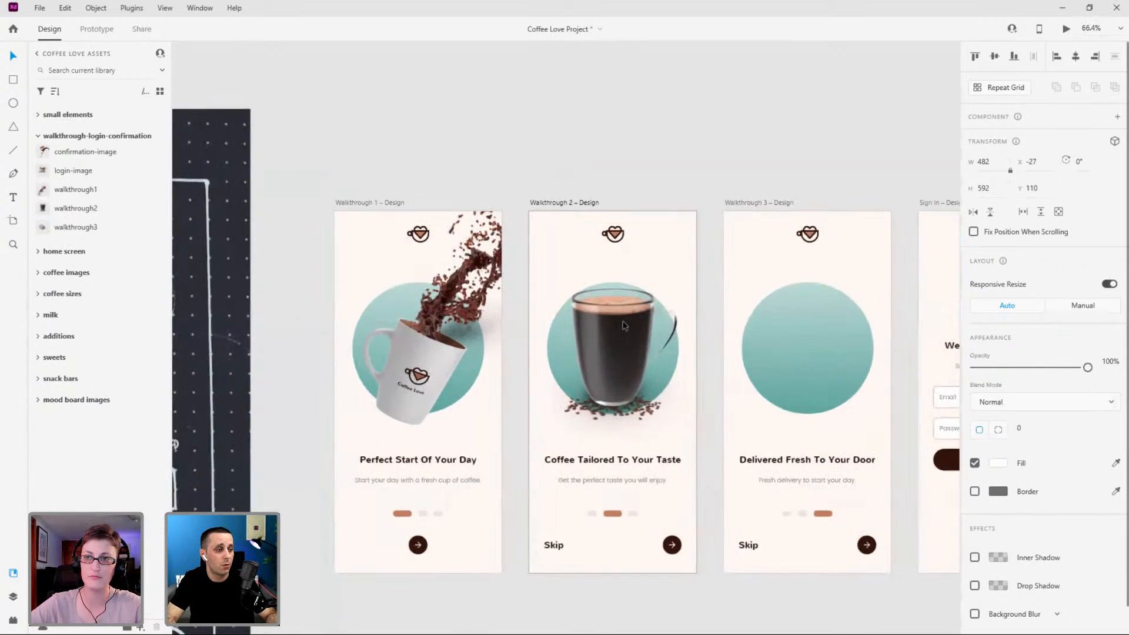
left_click_drag(732, 234, 721, 247)
left_click_drag(633, 314, 631, 330)
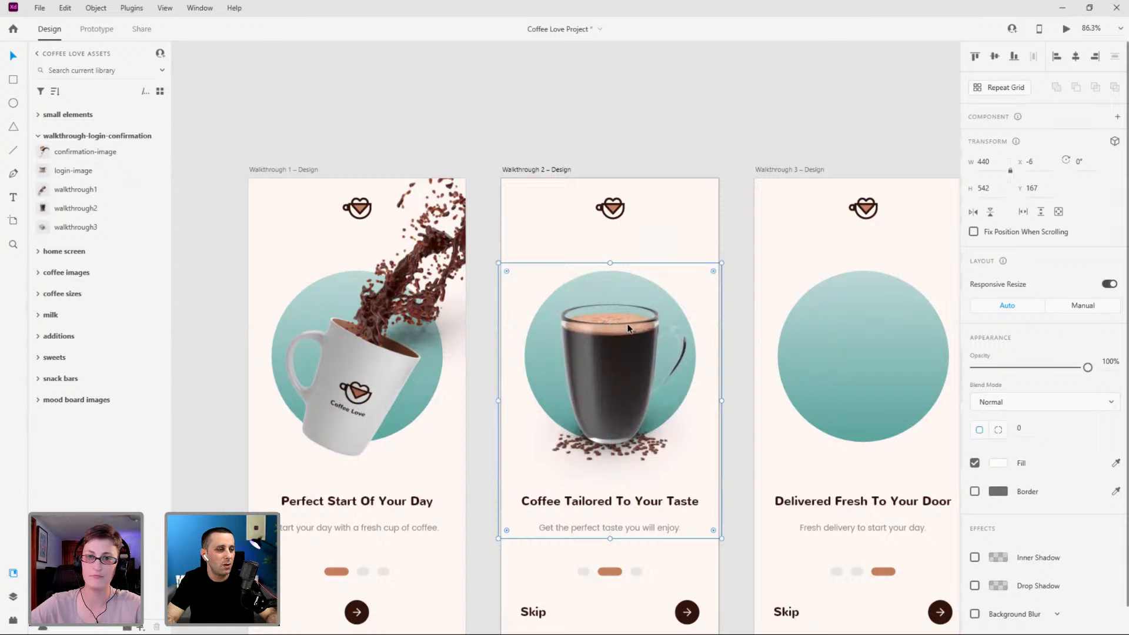
Place the walkthrough3 cup-carrier image on Walkthrough 3 – Design, scaled to 606 x 389 over the teal circle at X -51, Y 199.
scroll(433, 315, "down", 3)
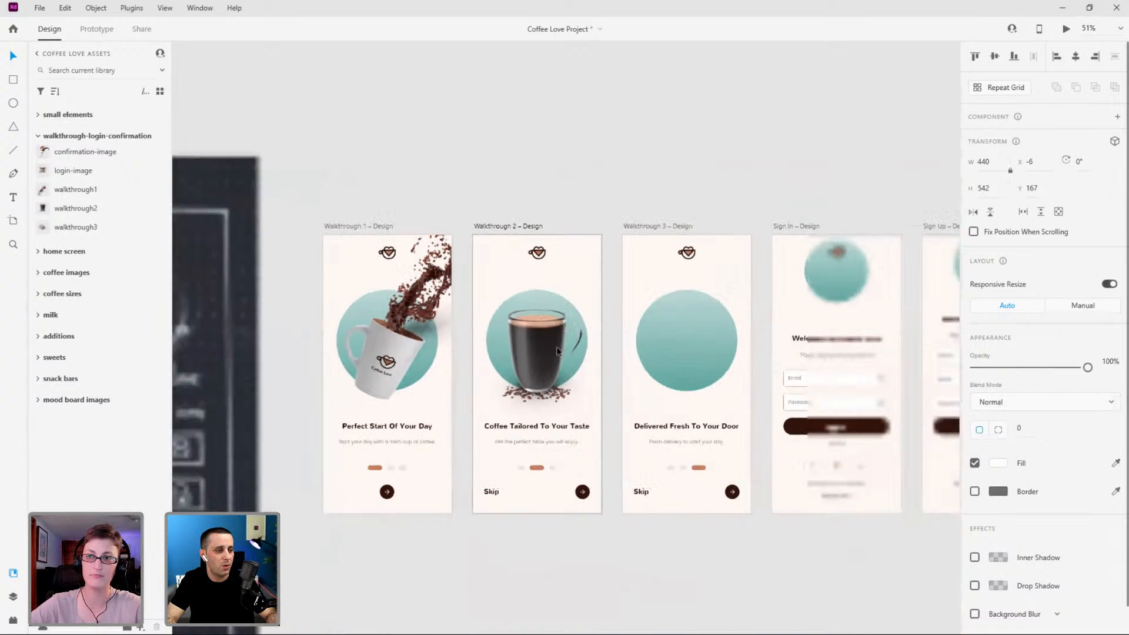
left_click(697, 333)
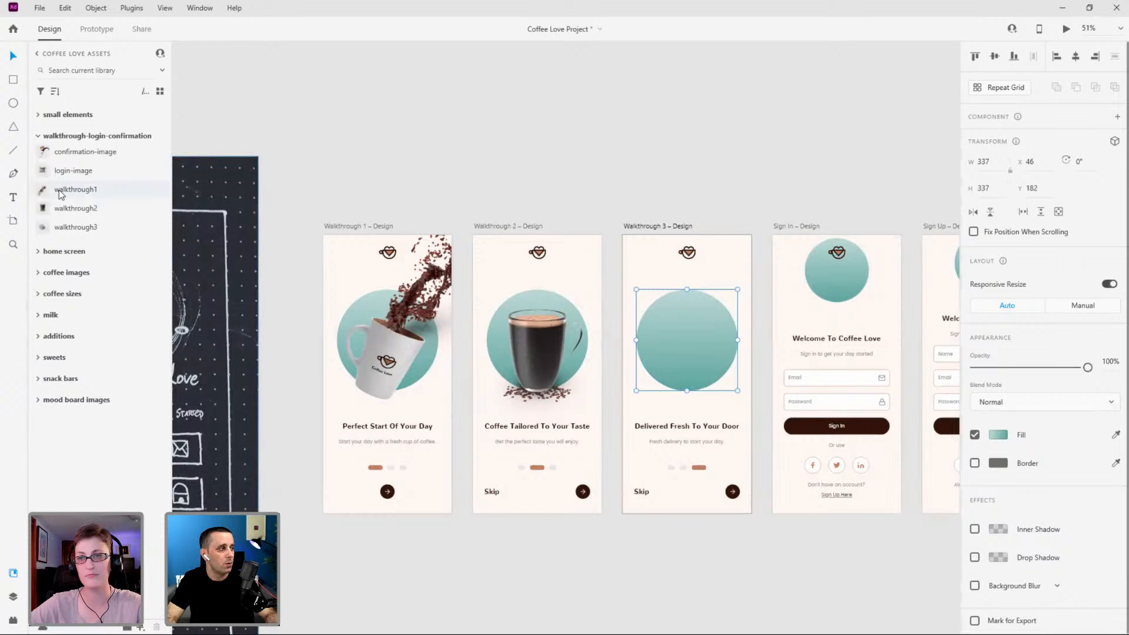
left_click_drag(73, 232, 660, 270)
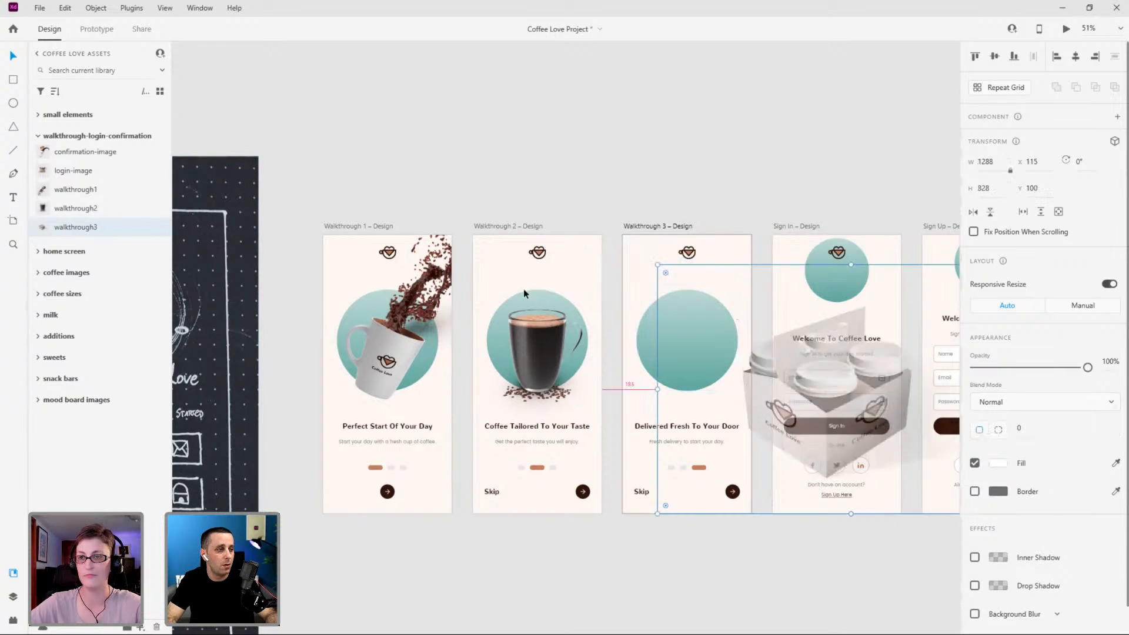
scroll(518, 291, "down", 5)
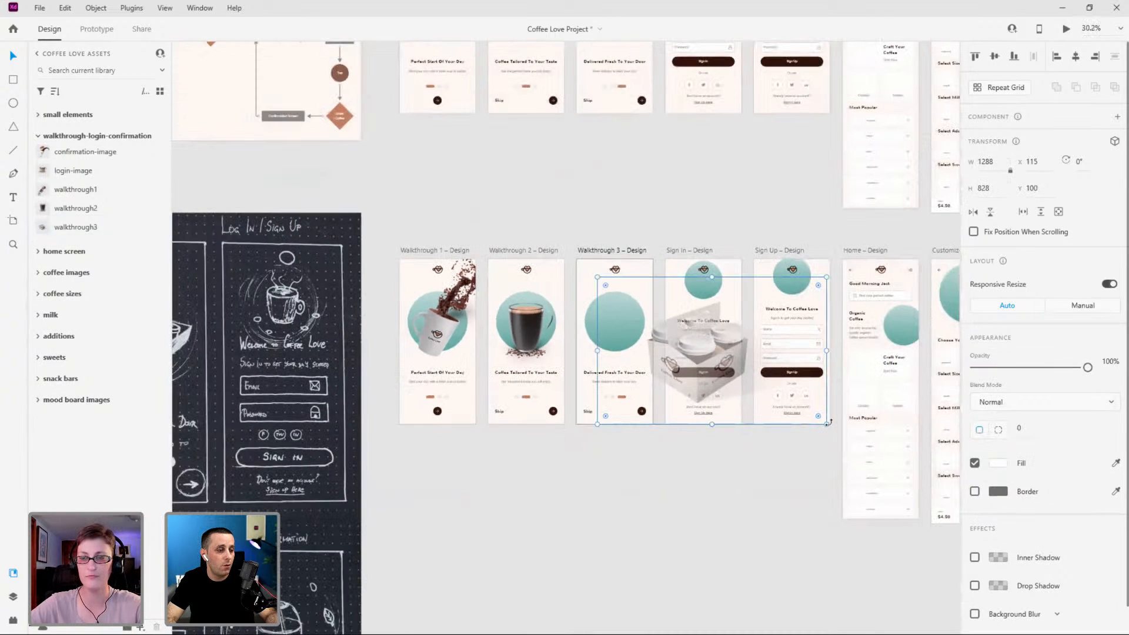
left_click_drag(825, 422, 706, 371)
scroll(649, 326, "up", 5)
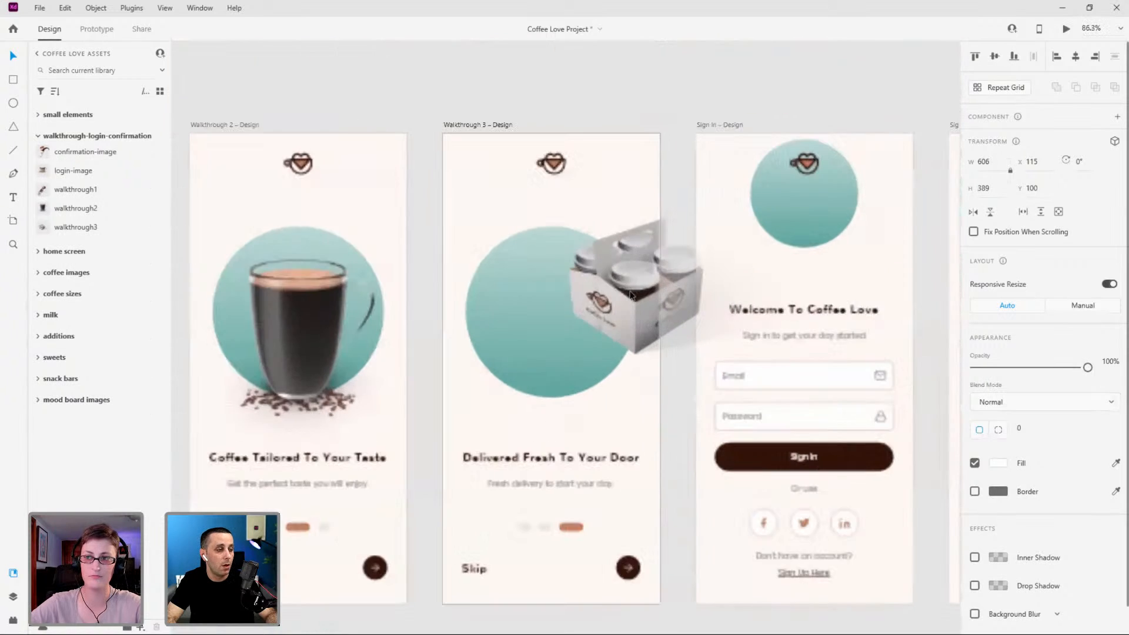
left_click_drag(623, 294, 560, 338)
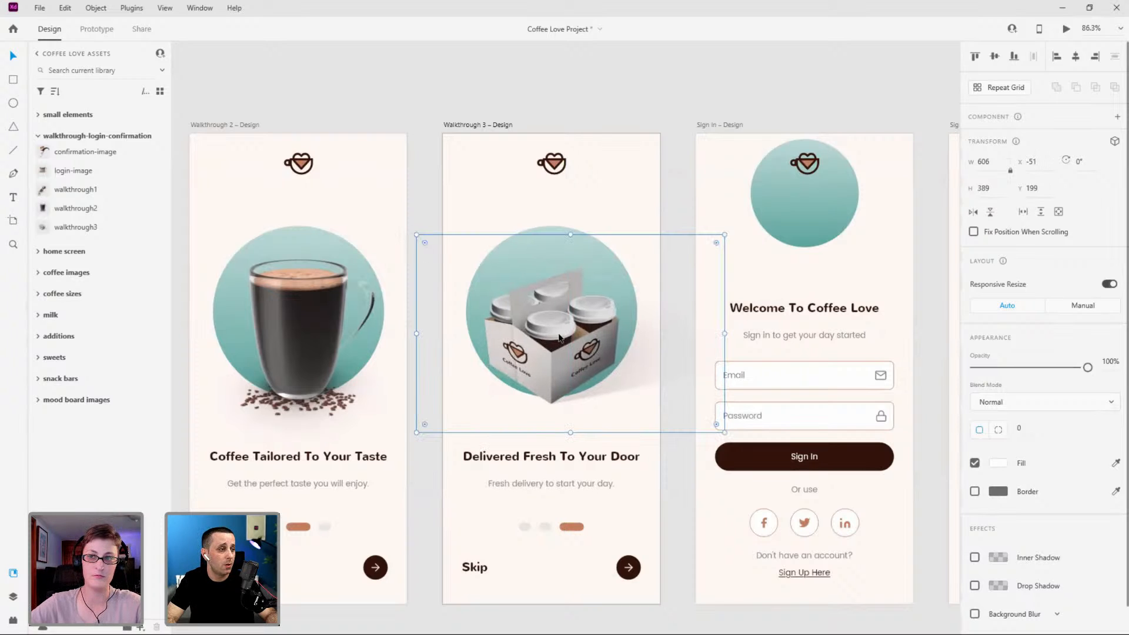
Enlarge the cup-carrier image to 669 x 430 and shift it to X -78, Y 160.
left_click_drag(725, 234, 760, 210)
left_click_drag(607, 304, 579, 315)
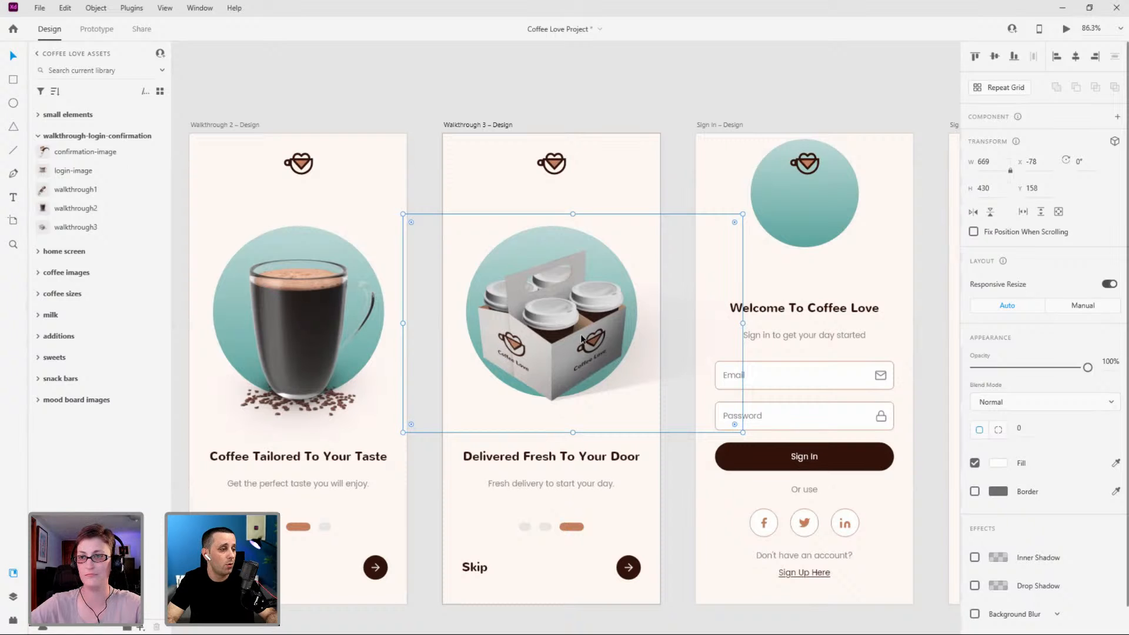
key("Down")
key("Down")
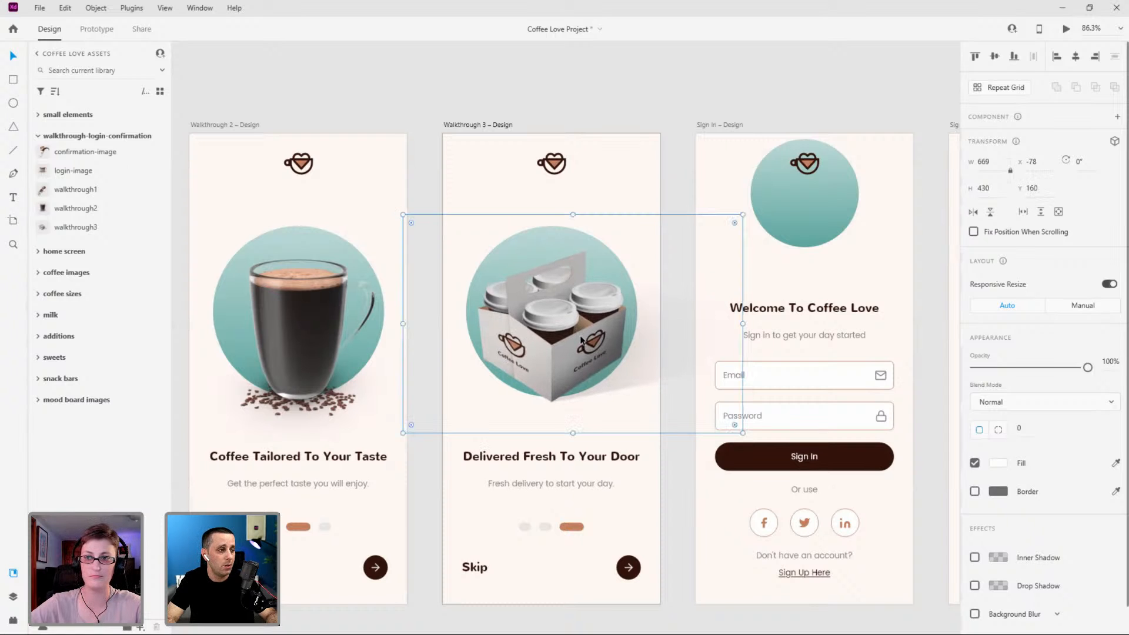
key("Escape")
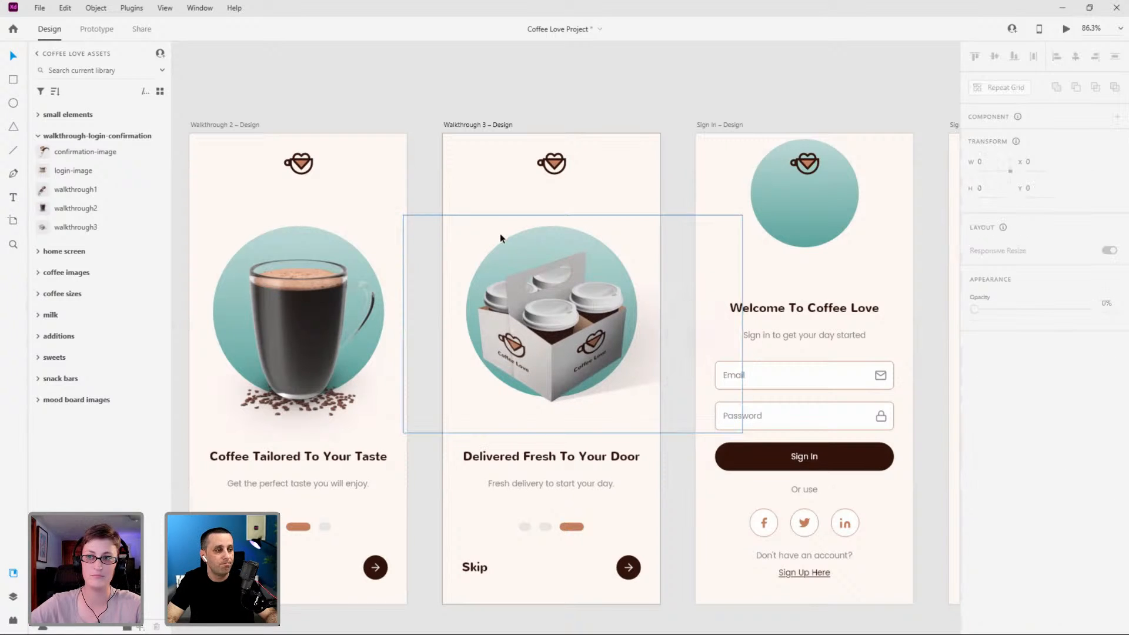
Place the confirmation-image cup on Confirmation – Design and scale it down to 508 x 508.
scroll(499, 234, "down", 5)
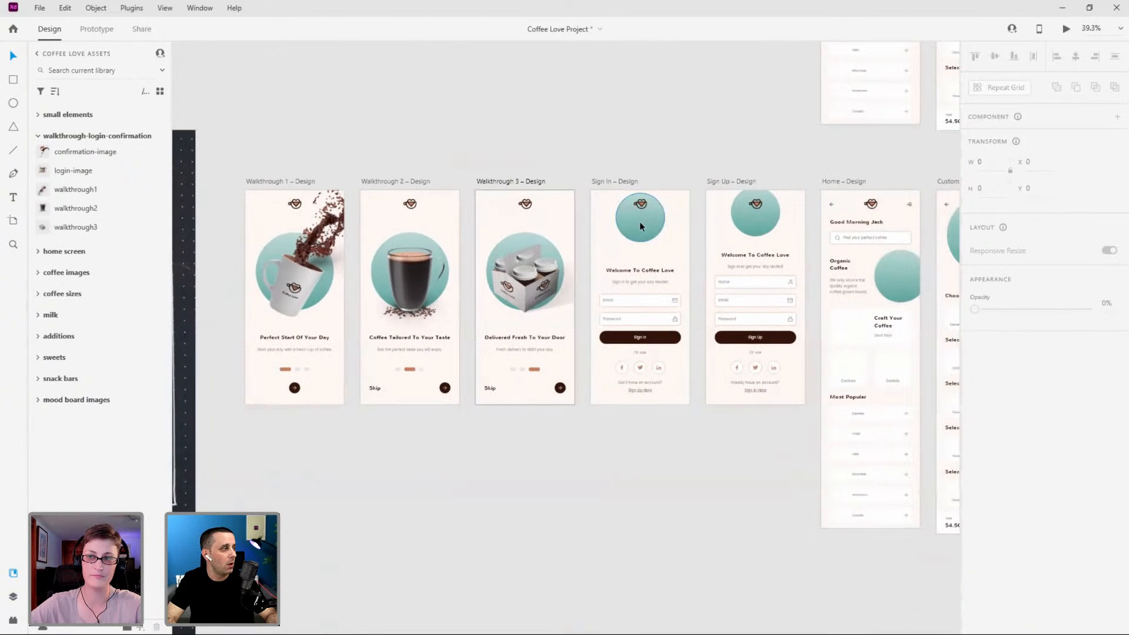
left_click(640, 222)
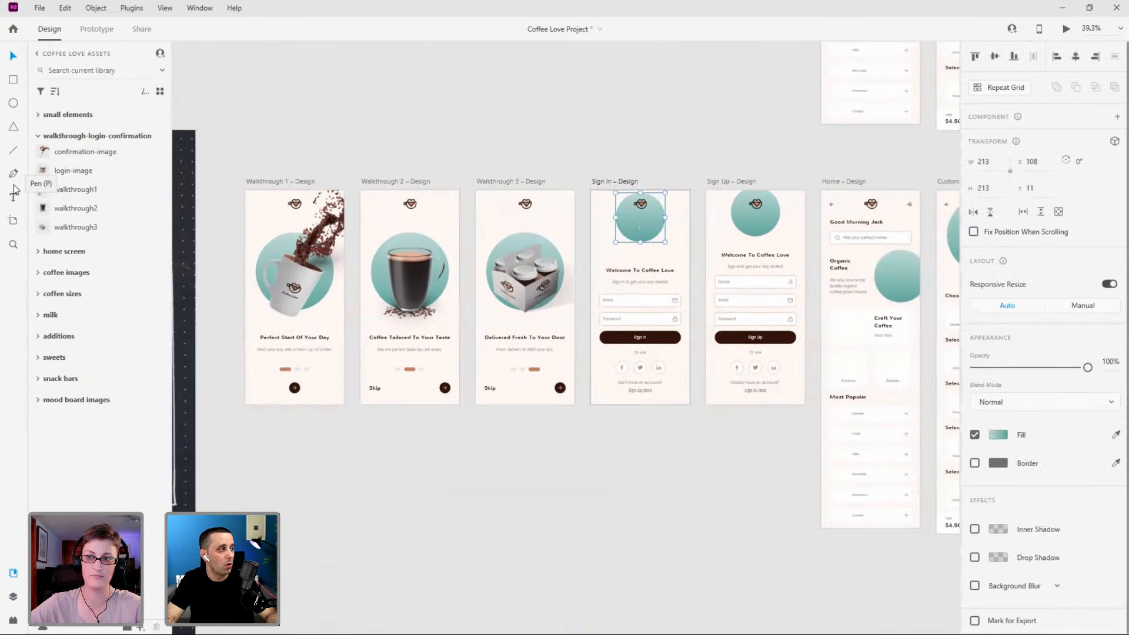
scroll(253, 239, "down", 4)
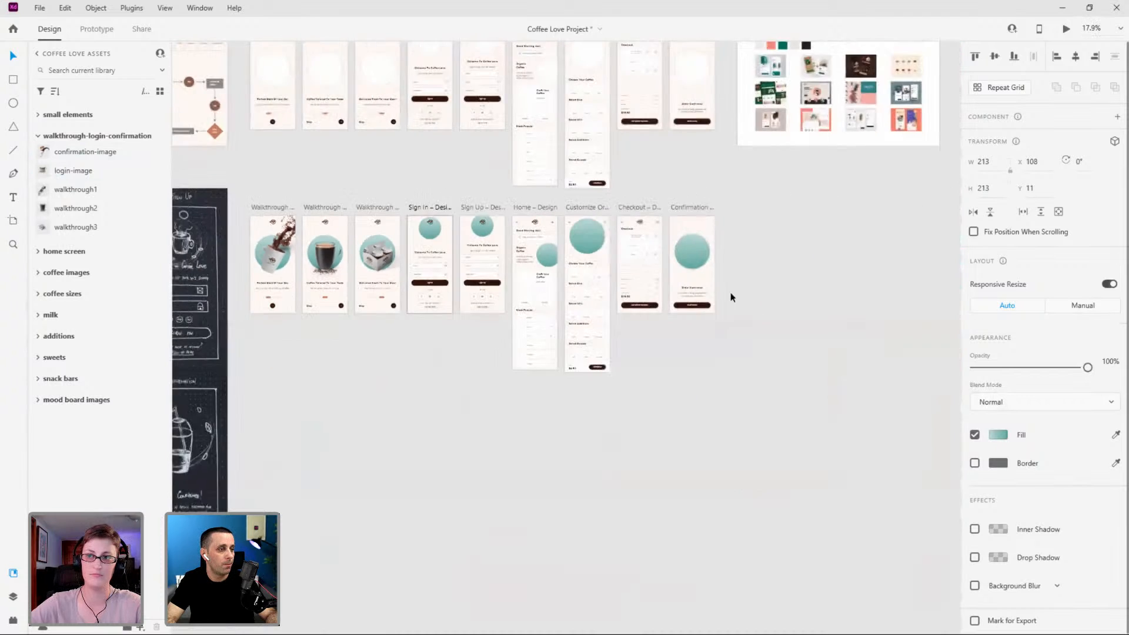
scroll(730, 291, "up", 7)
left_click(603, 214)
left_click_drag(77, 153, 595, 132)
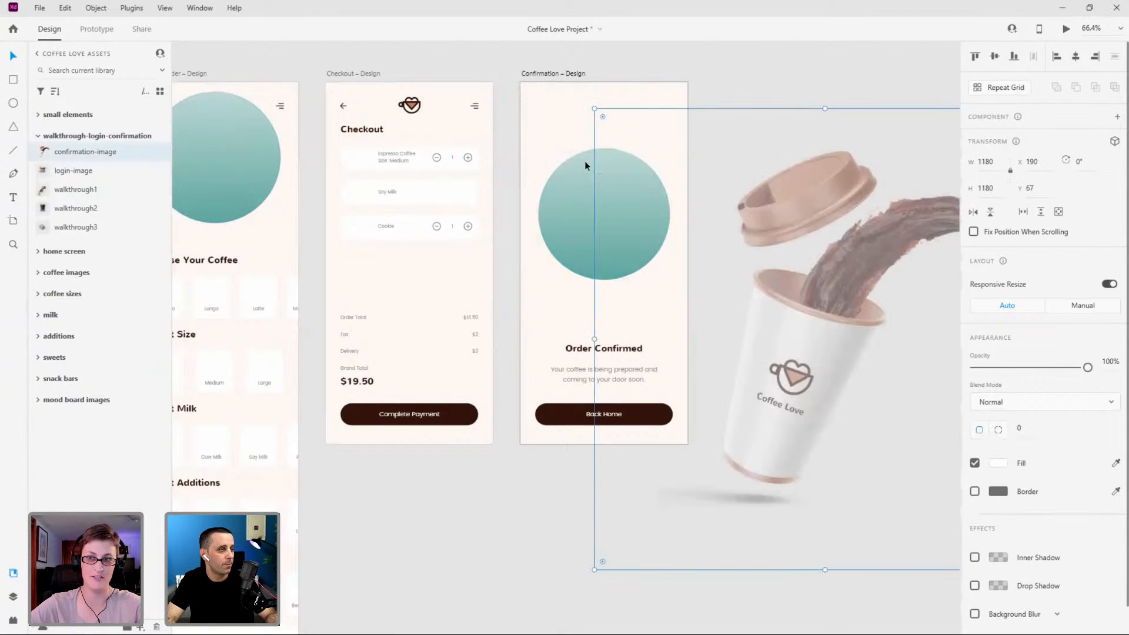
scroll(770, 393, "down", 3)
left_click_drag(852, 418, 698, 332)
scroll(558, 169, "up", 1)
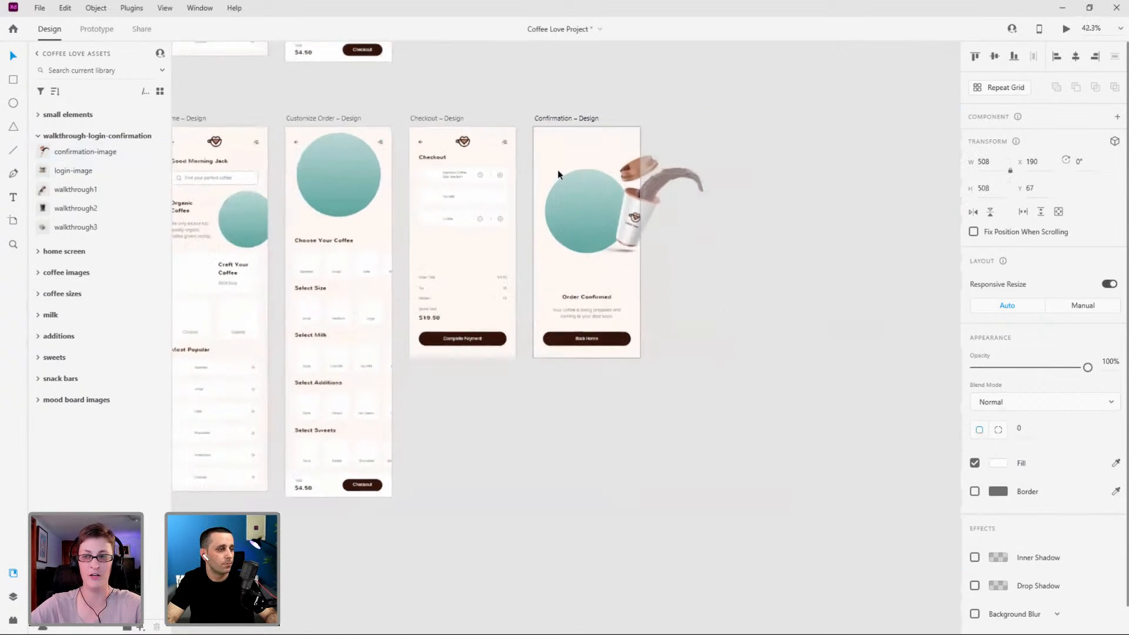
Move the confirmation cup over the teal circle and enlarge it to 520 x 520 at X -19, Y 93.
scroll(557, 170, "up", 4)
left_click_drag(698, 258, 598, 275)
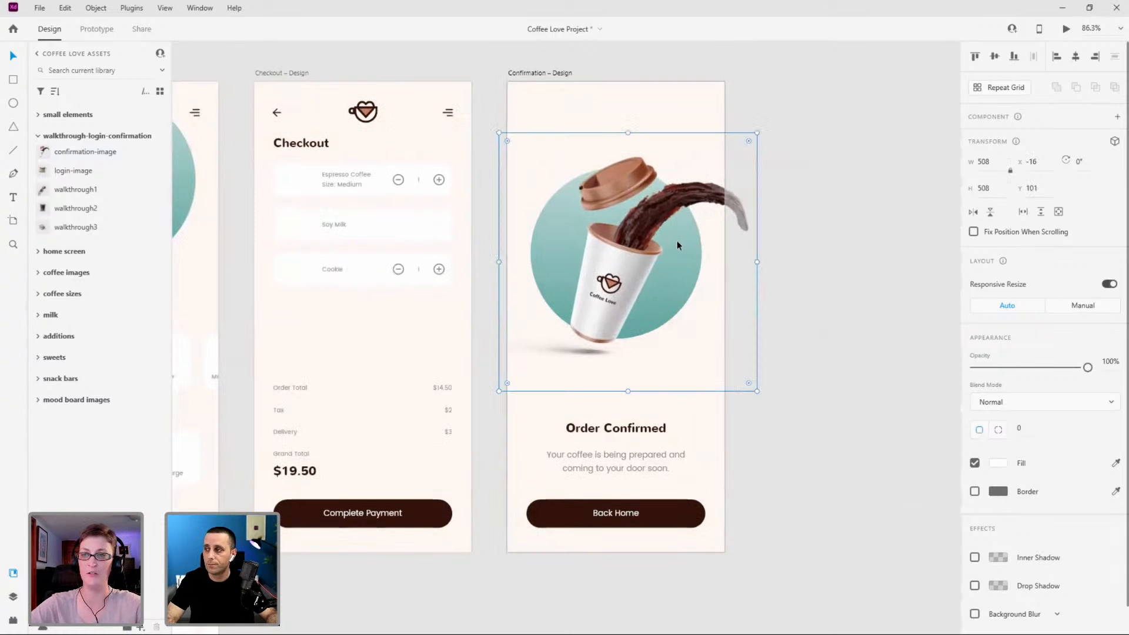
left_click_drag(756, 135, 759, 130)
left_click_drag(640, 175, 635, 175)
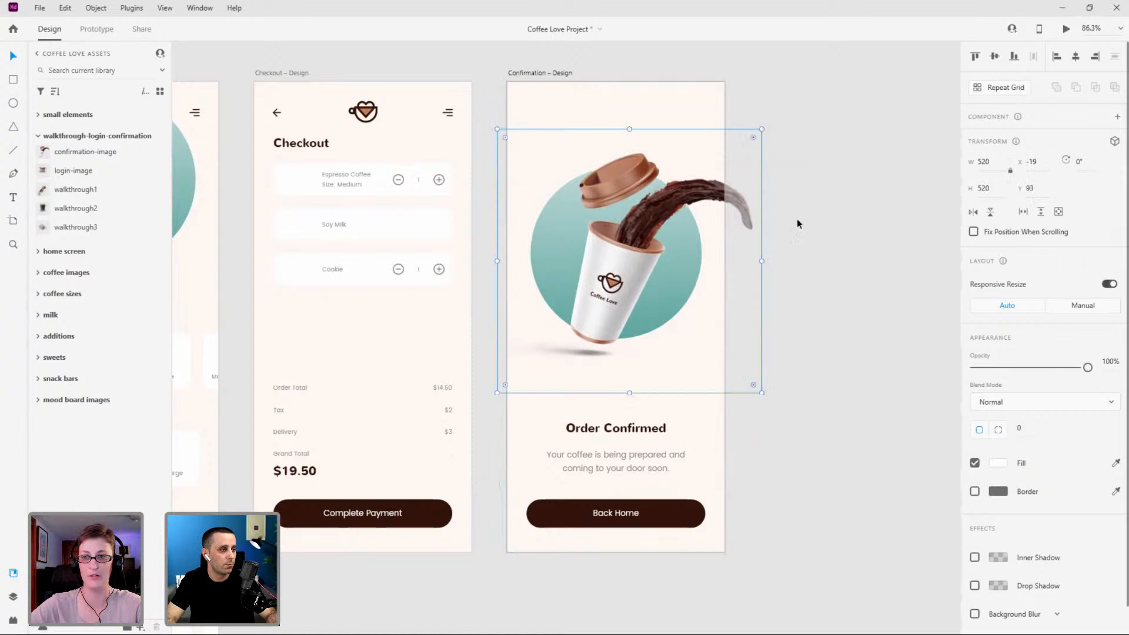
scroll(1012, 272, "down", 1)
scroll(860, 315, "down", 2)
left_click(859, 341)
scroll(883, 351, "down", 1)
scroll(883, 350, "down", 3)
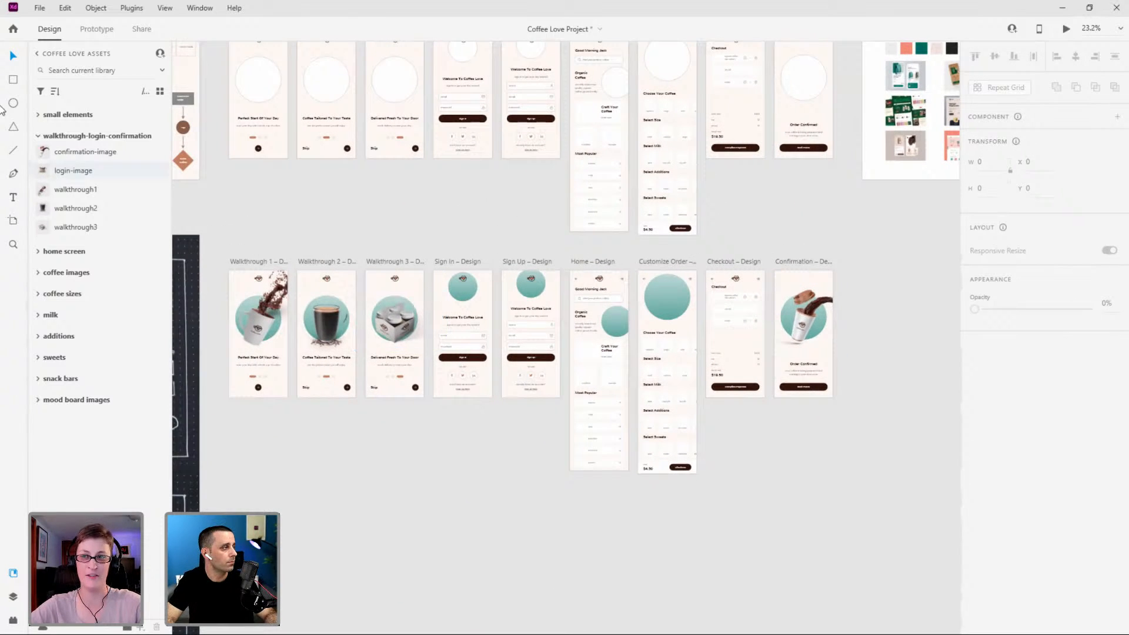
left_click(38, 140)
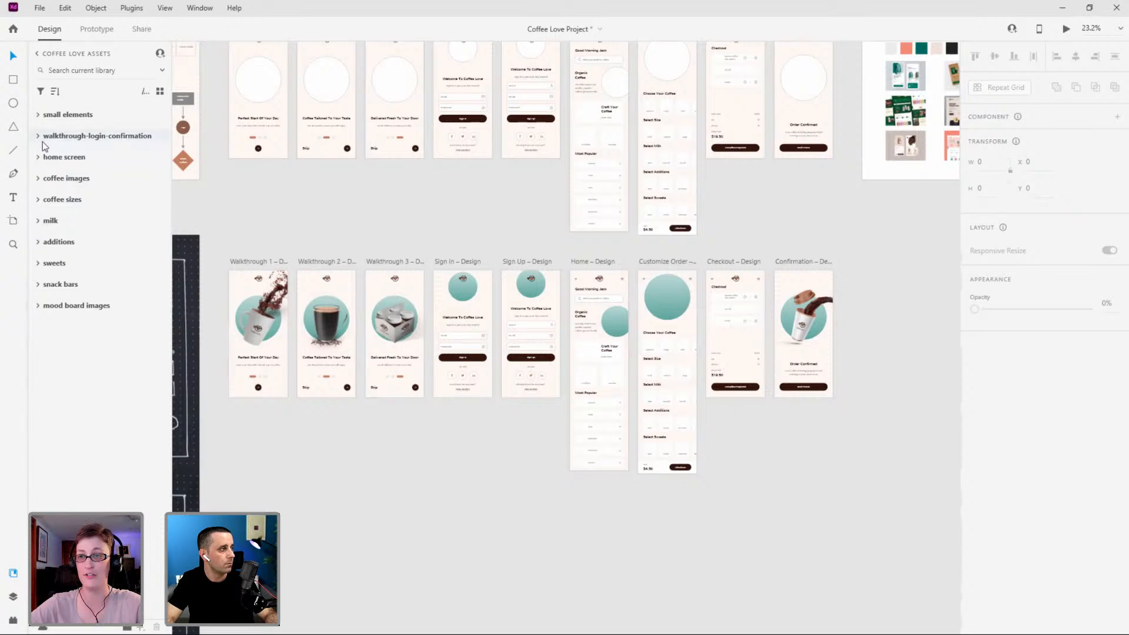
left_click(41, 115)
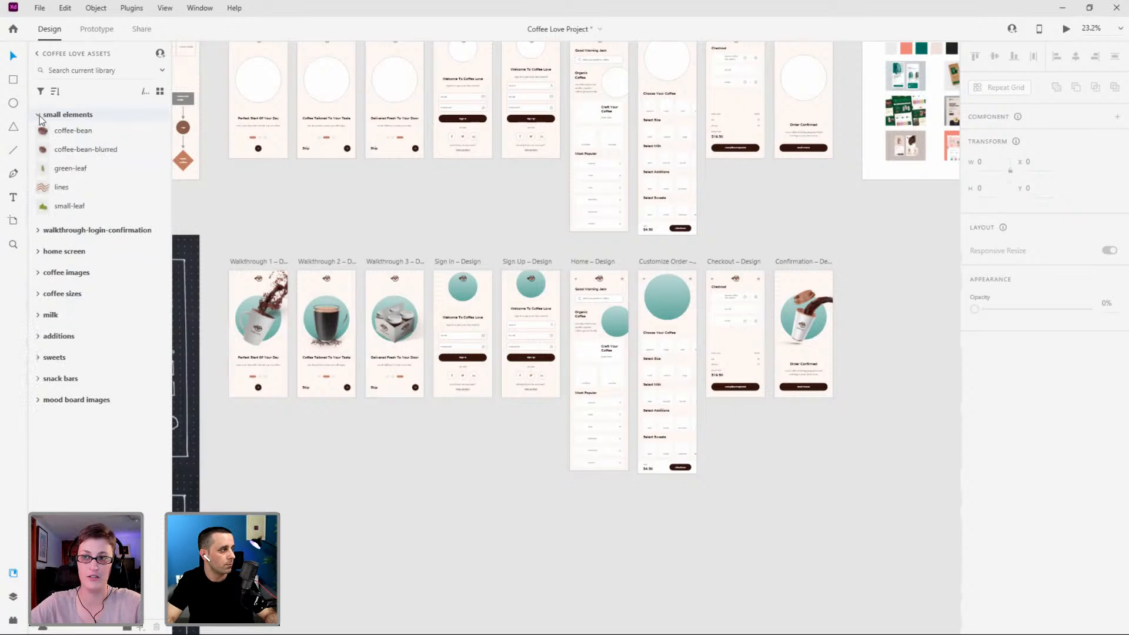
left_click(40, 117)
left_click(40, 136)
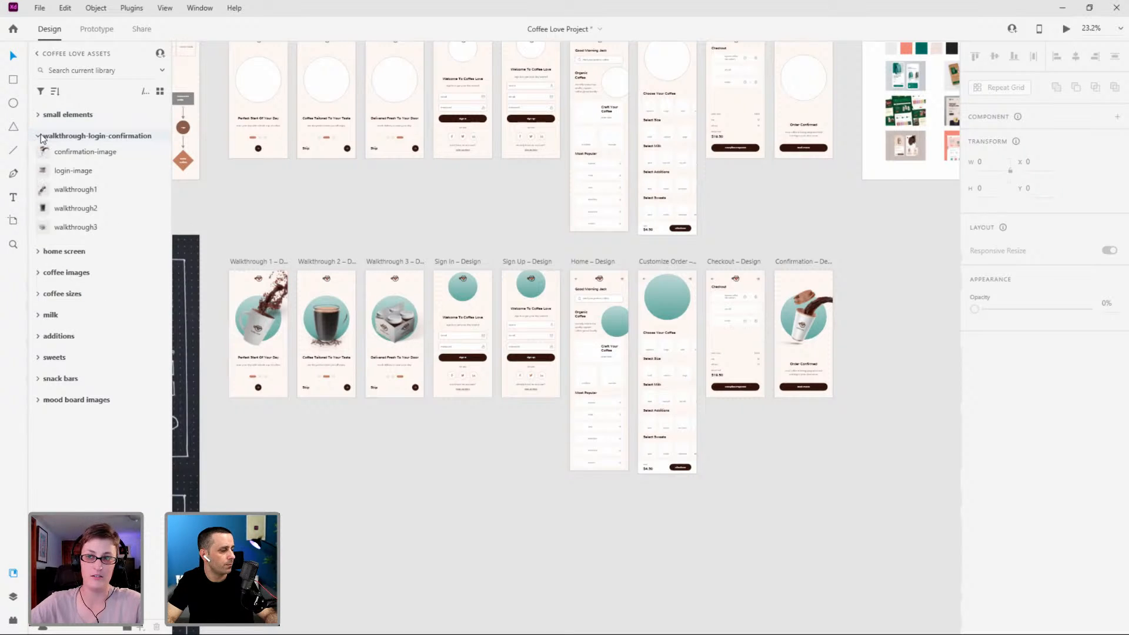
Place the login-image cup on Sign In – Design, scaled to 418 x 468 over the teal circle at X 5, Y 5.
left_click_drag(79, 172, 447, 306)
scroll(448, 306, "up", 5)
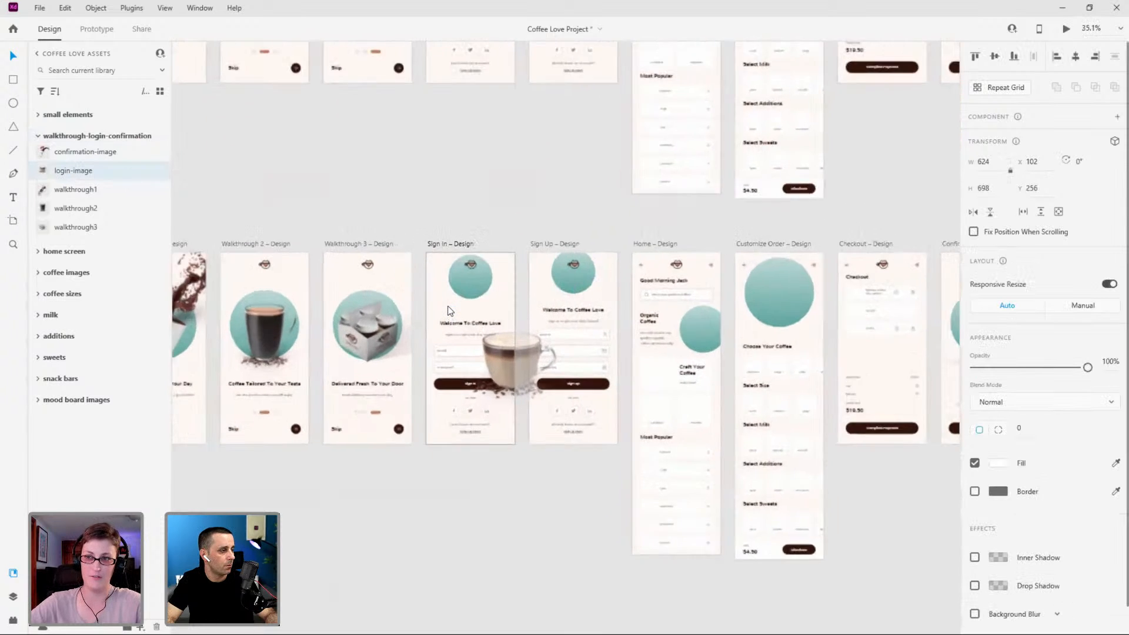
left_click_drag(571, 411, 472, 299)
left_click_drag(613, 465, 578, 418)
mouse_move(510, 284)
left_mouse_down()
mouse_move(510, 262)
mouse_move(489, 281)
left_mouse_up()
Scale the Sign In cup image down to 374 x 418 and shift it to X 27, Y 24.
scroll(482, 297, "up", 5)
scroll(630, 304, "down", 3)
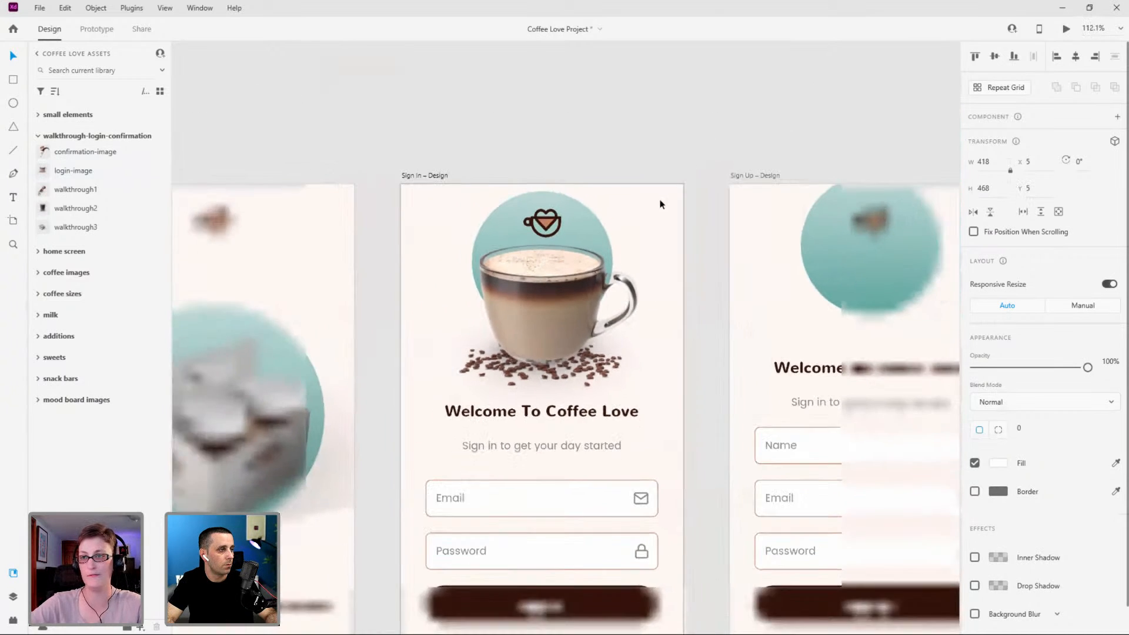
left_click_drag(680, 187, 668, 201)
scroll(582, 251, "up", 3)
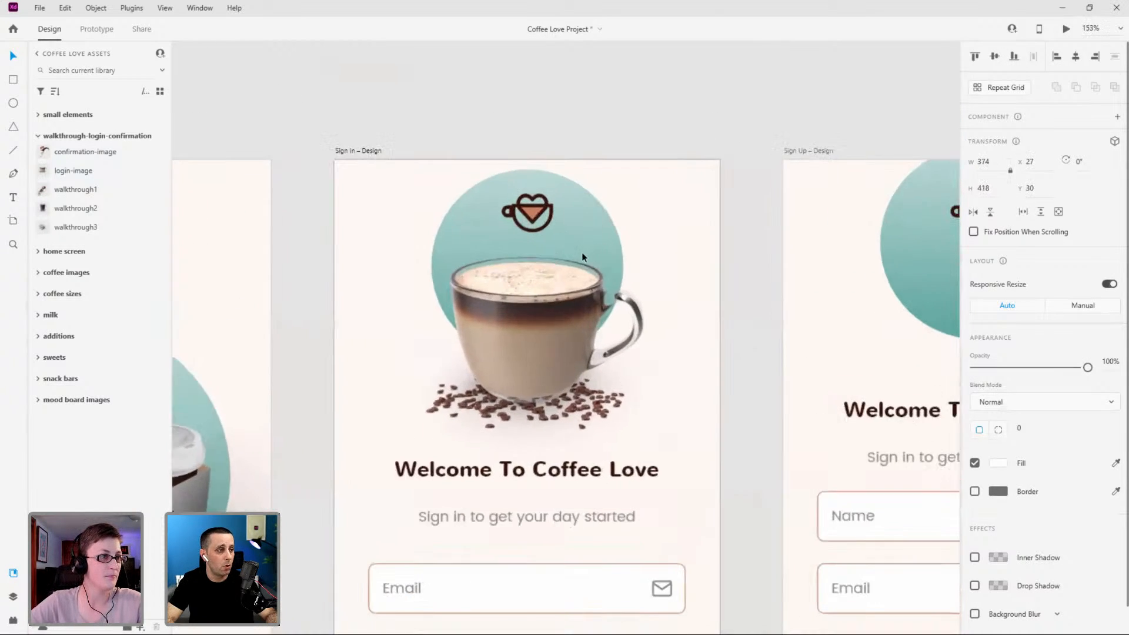
left_click_drag(535, 335, 537, 329)
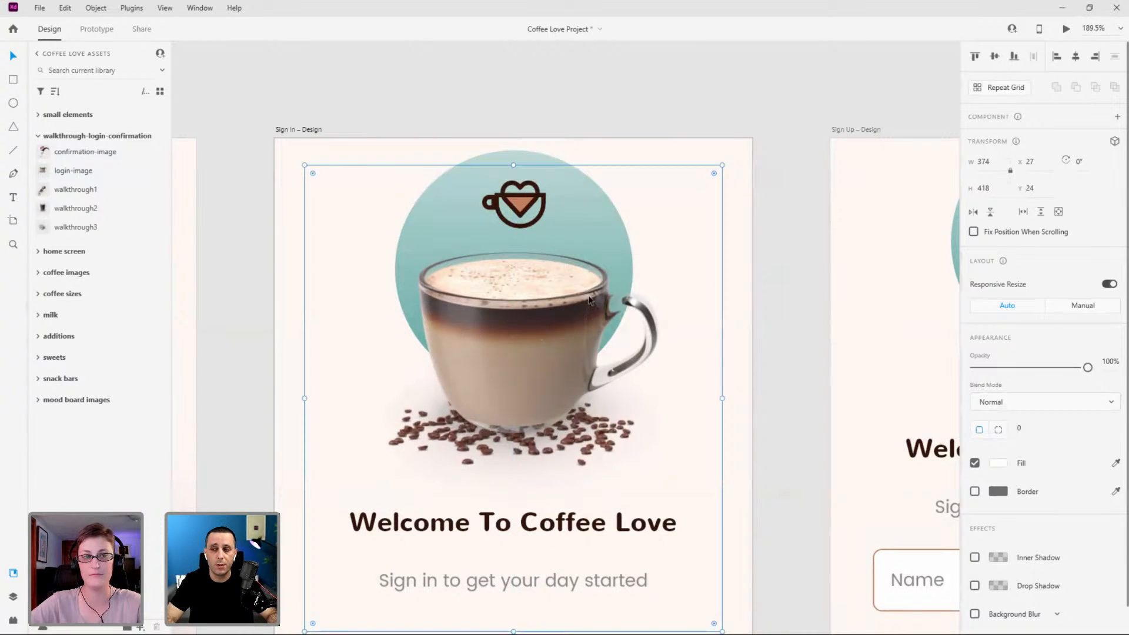
Shrink the Sign In cup image slightly to 368 x 412 and set it at X 30, Y 24.
scroll(615, 281, "down", 3)
left_click_drag(697, 192, 695, 194)
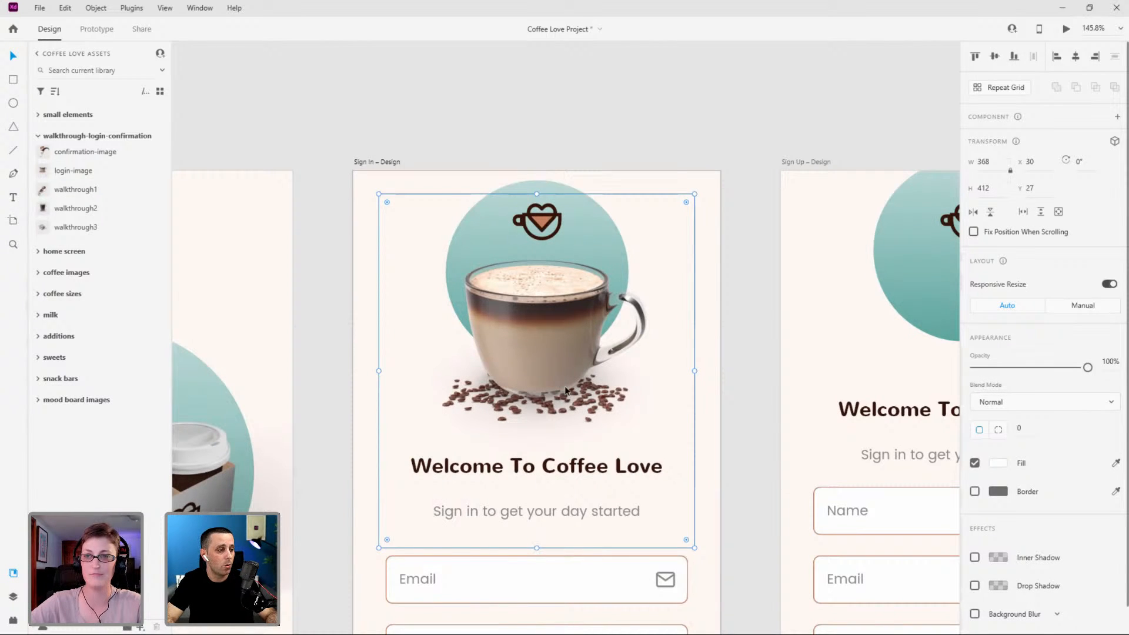
scroll(523, 415, "up", 1)
scroll(523, 414, "up", 5)
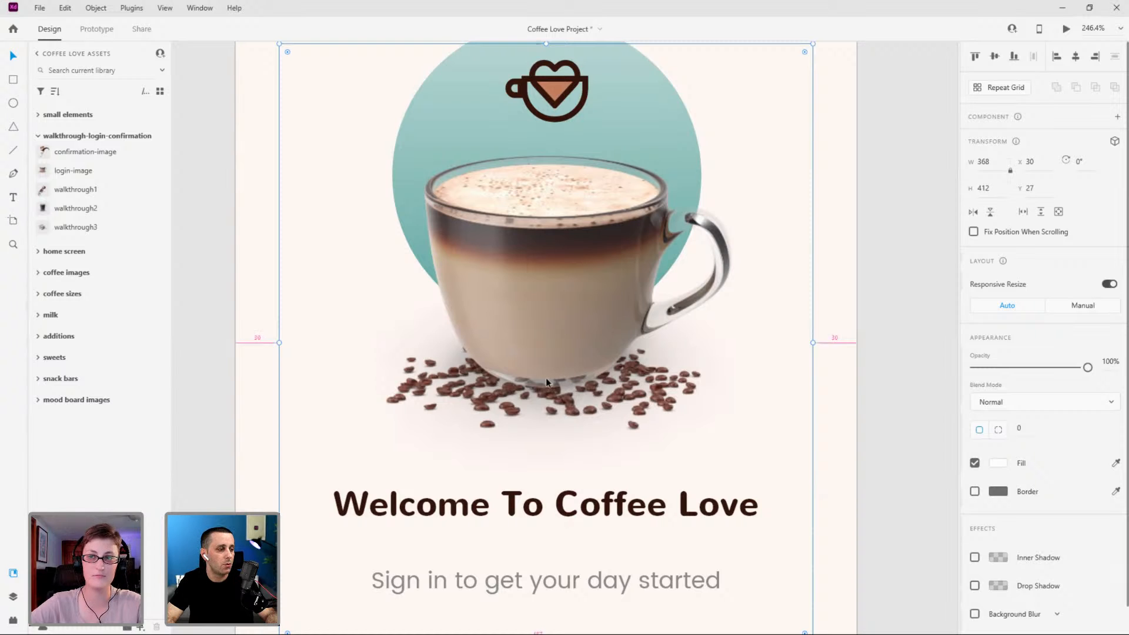
scroll(455, 388, "up", 5)
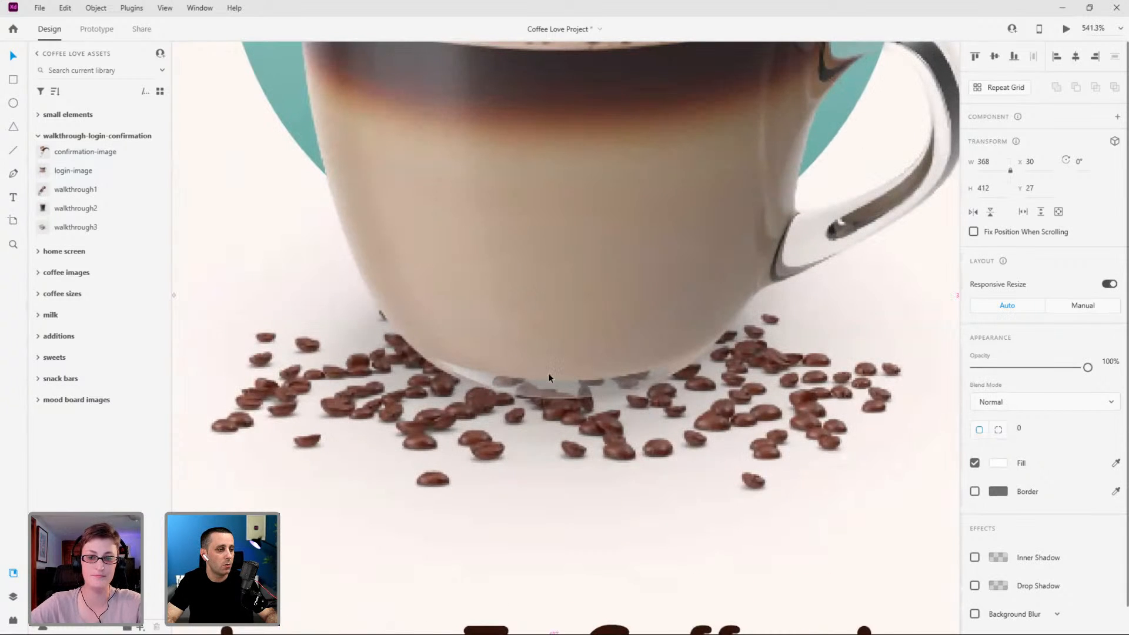
scroll(551, 372, "down", 8)
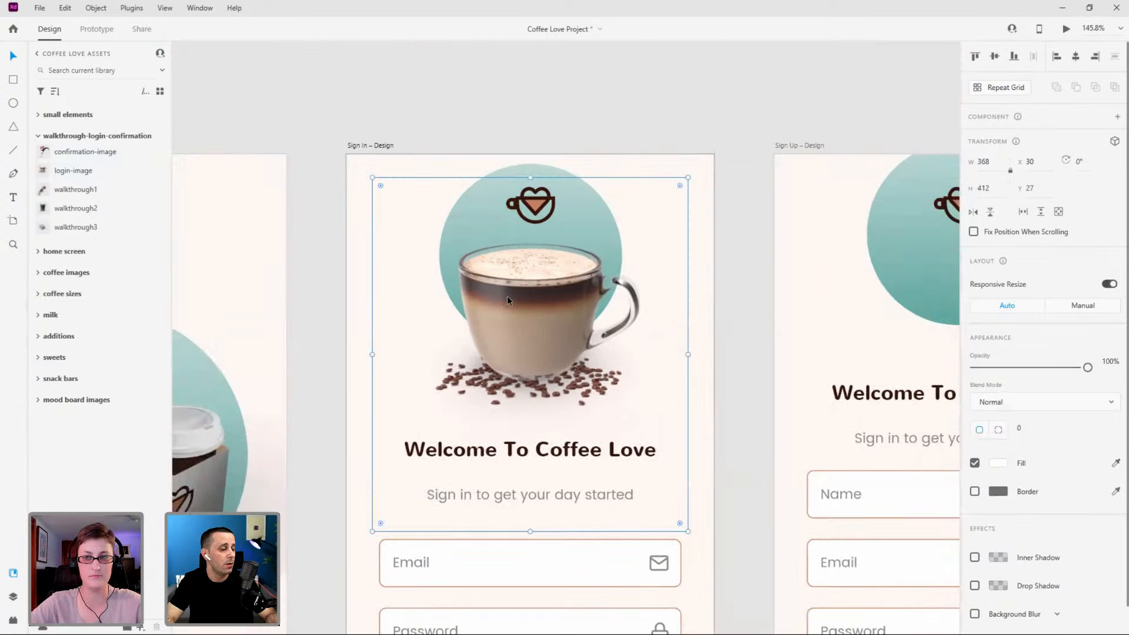
left_click_drag(532, 300, 533, 298)
Paste the cup image onto Sign Up – Design, scale it to 318 x 356 and place it at X 55, Y 24 over the teal circle.
scroll(532, 297, "down", 2)
scroll(516, 301, "down", 2)
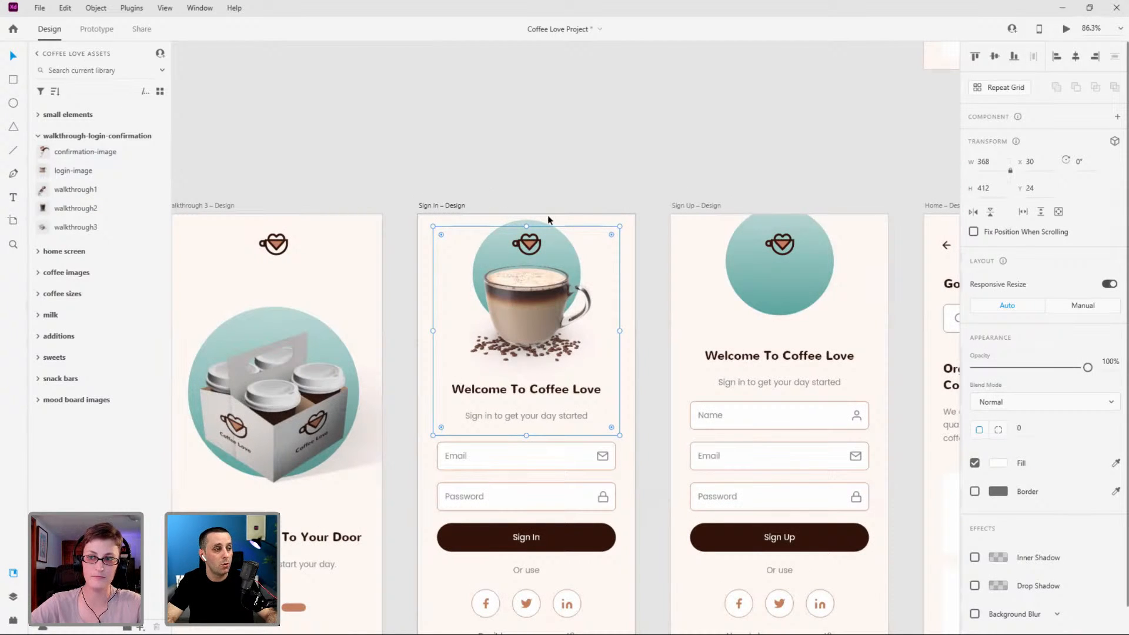
left_click(781, 287)
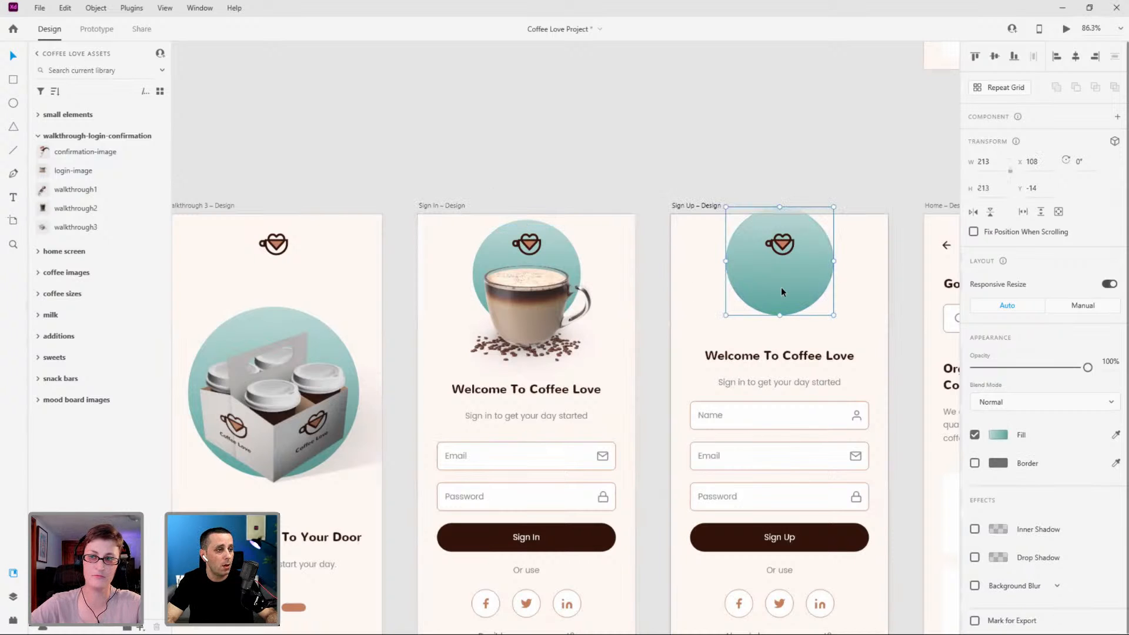
key("ctrl+v")
left_click_drag(782, 291, 784, 288)
left_click_drag(873, 432, 866, 425)
left_click_drag(791, 288, 797, 281)
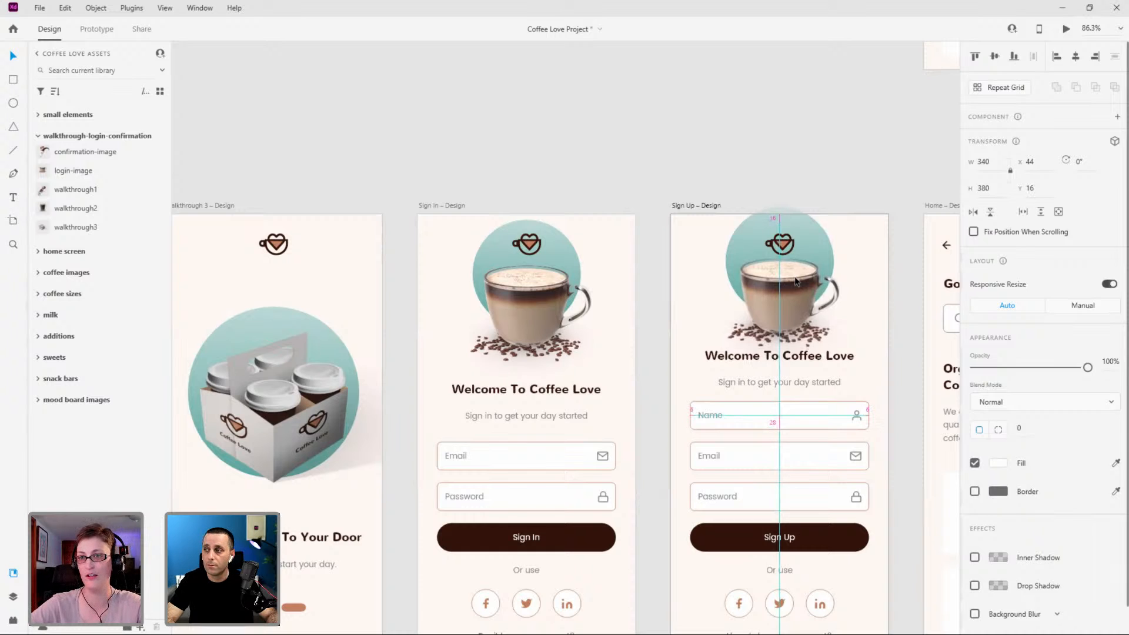
left_click_drag(796, 281, 795, 281)
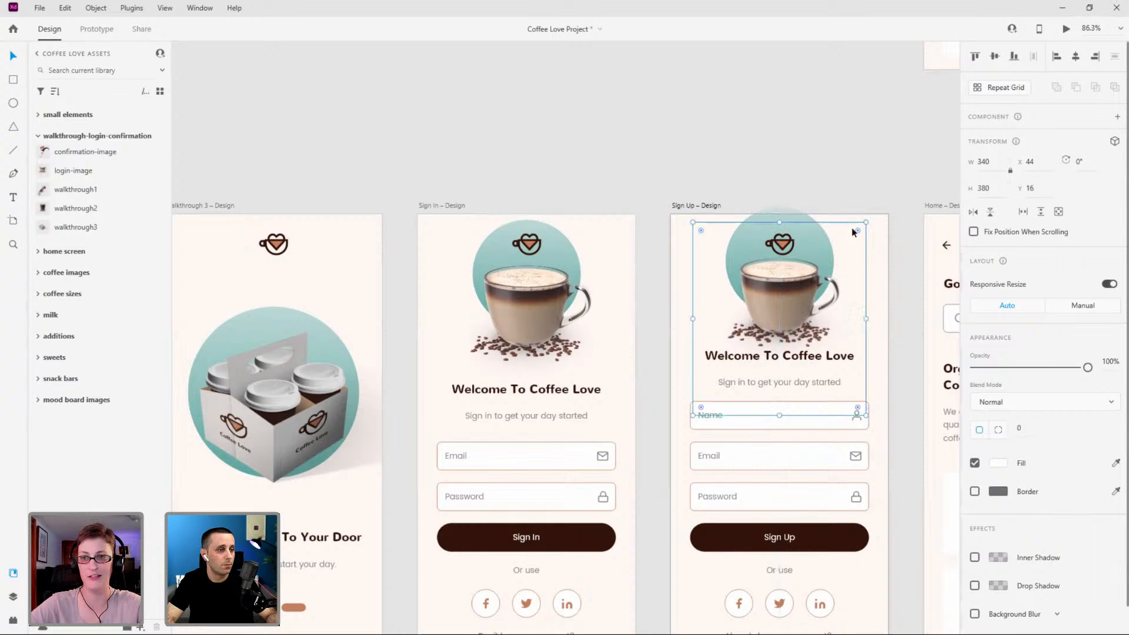
left_click_drag(865, 221, 860, 229)
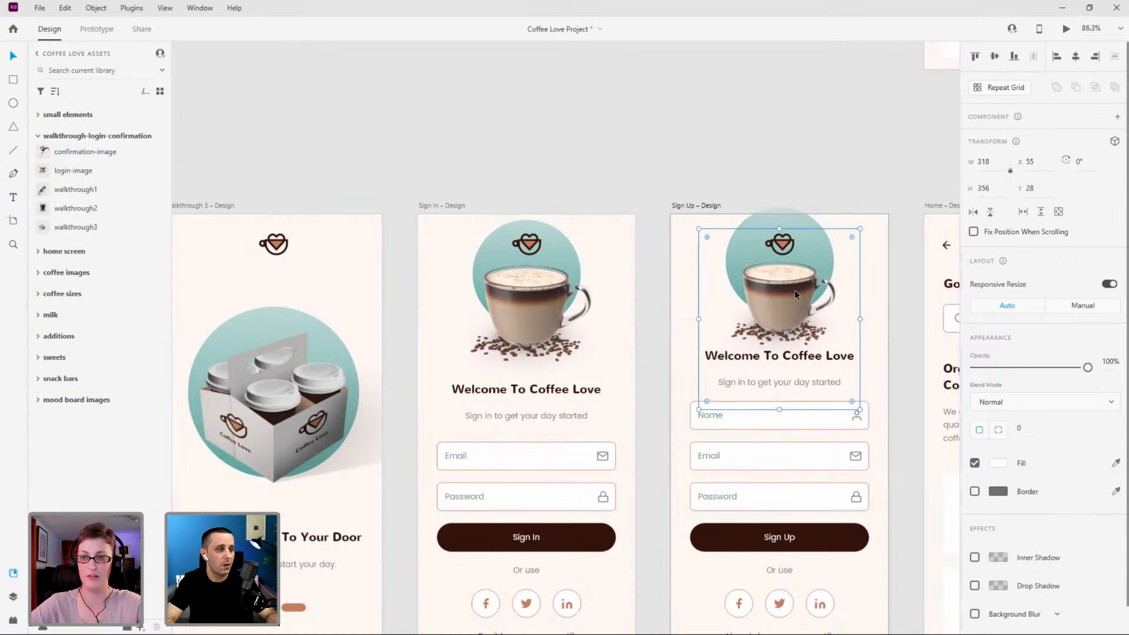
left_click_drag(795, 289, 794, 288)
Replace the Sign In – Design cup with a copy of the Sign Up cup, positioned at X 55, Y 54.
left_click(535, 301)
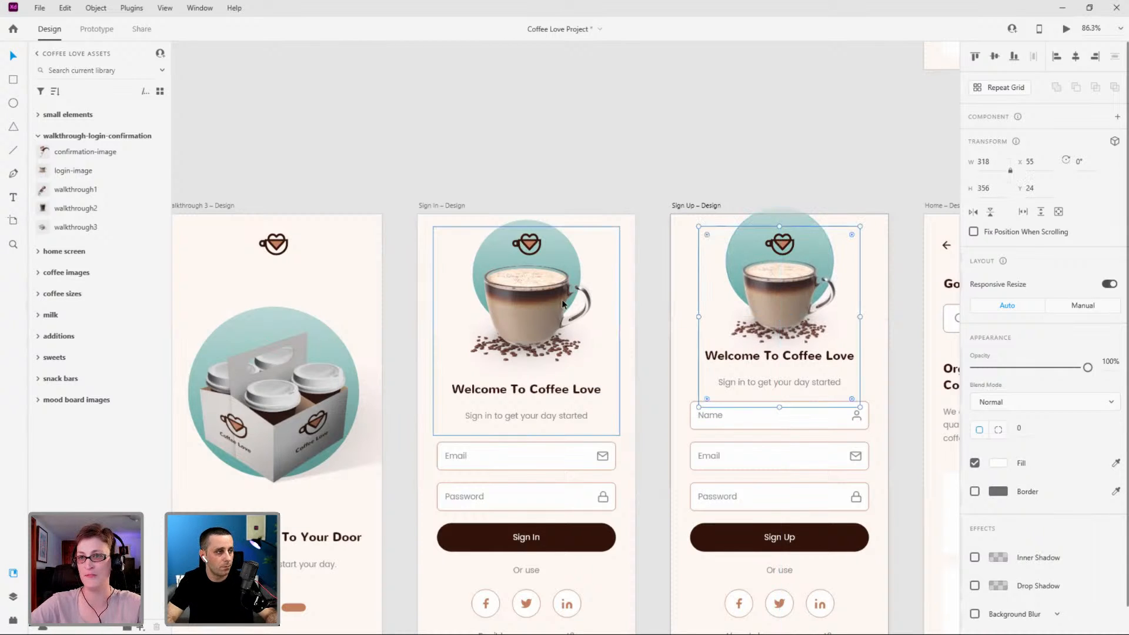
key("Delete")
key("ctrl+v")
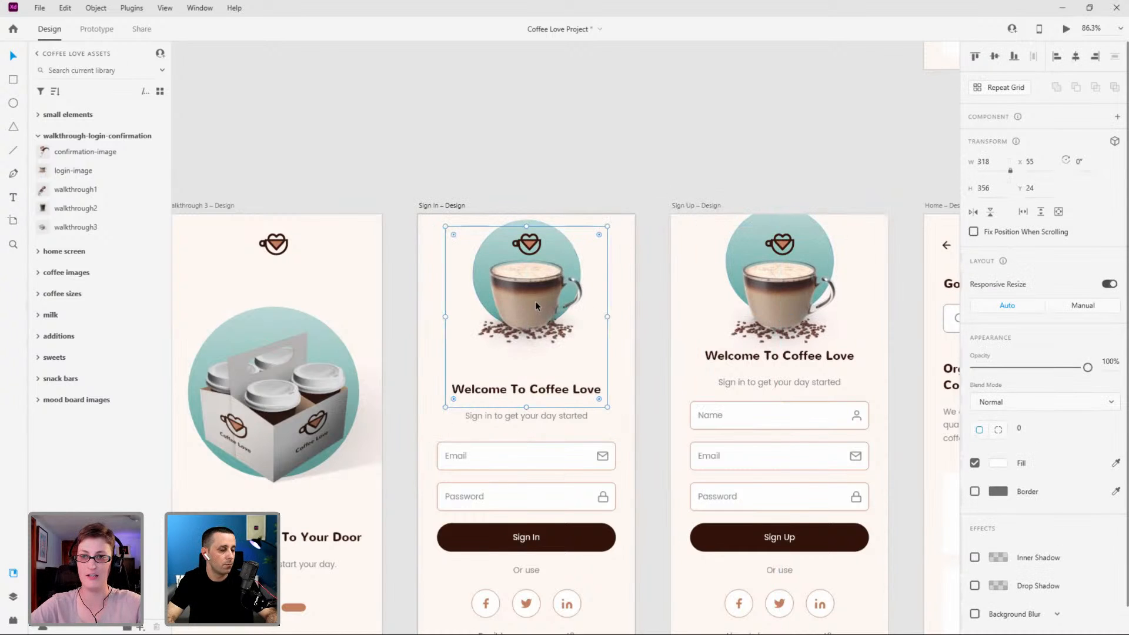
mouse_move(535, 298)
left_mouse_down()
mouse_move(535, 310)
mouse_move(535, 294)
left_mouse_up()
Place the home-image asset from the home screen library group in the Organic Coffee section of Home – Design.
scroll(559, 303, "down", 5)
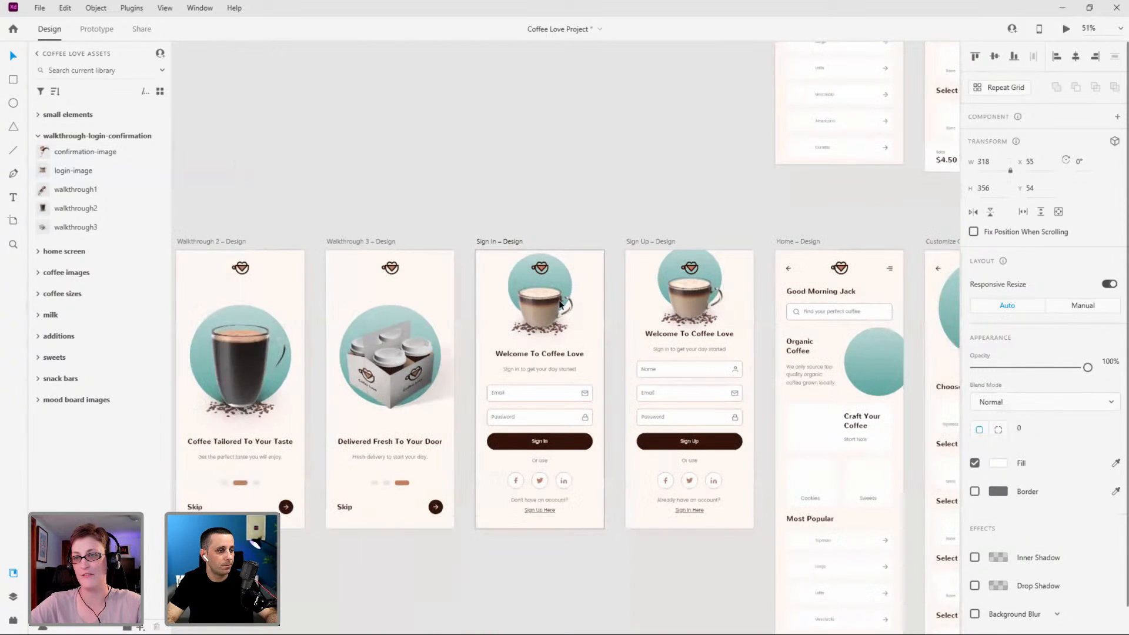
left_click(38, 136)
left_click(39, 157)
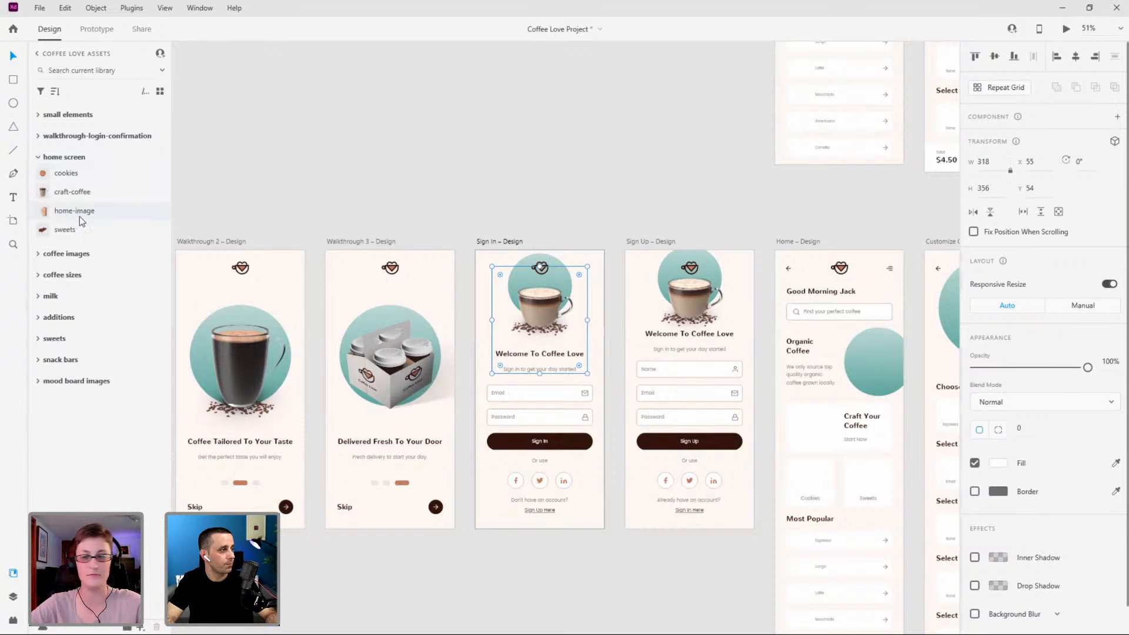
scroll(499, 273, "down", 2)
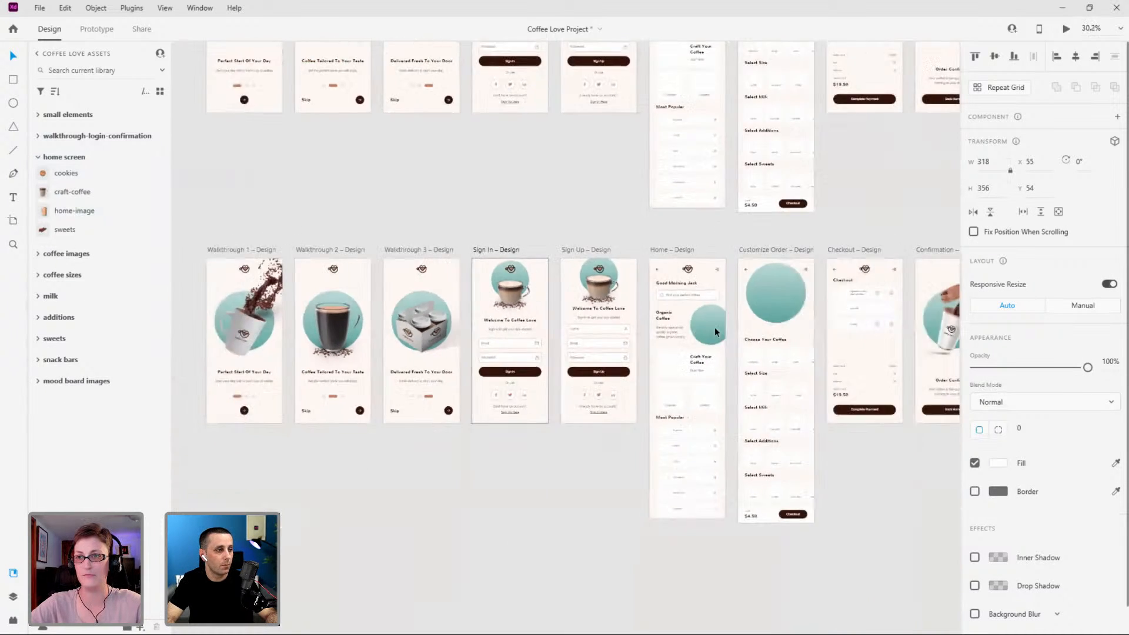
scroll(715, 329, "up", 3)
scroll(714, 327, "up", 3)
left_click(710, 311)
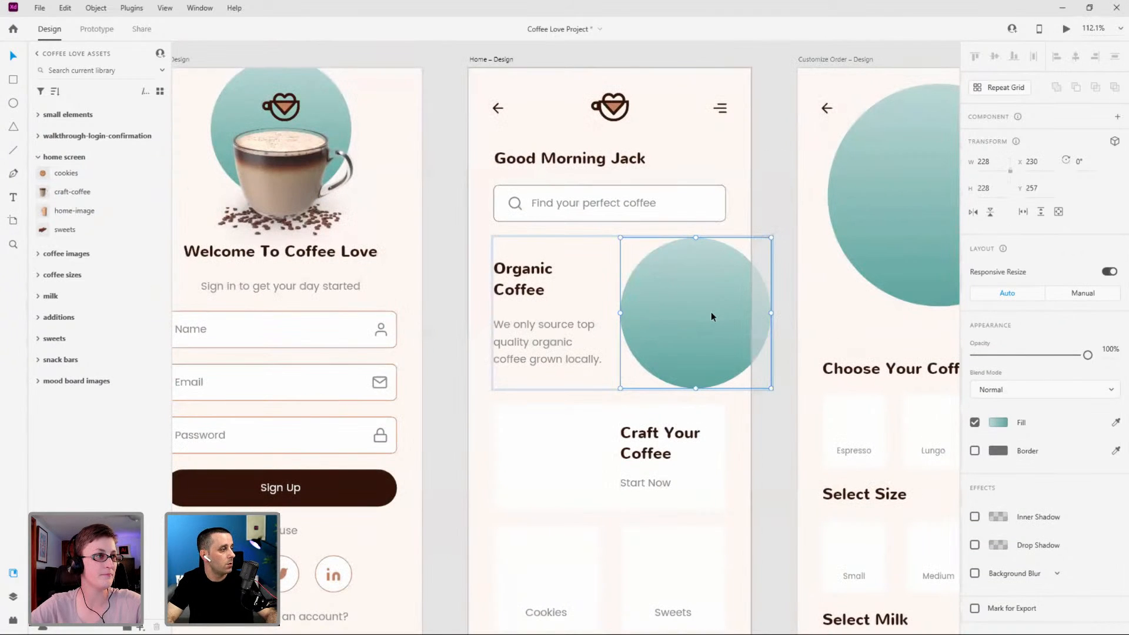
left_click(79, 194)
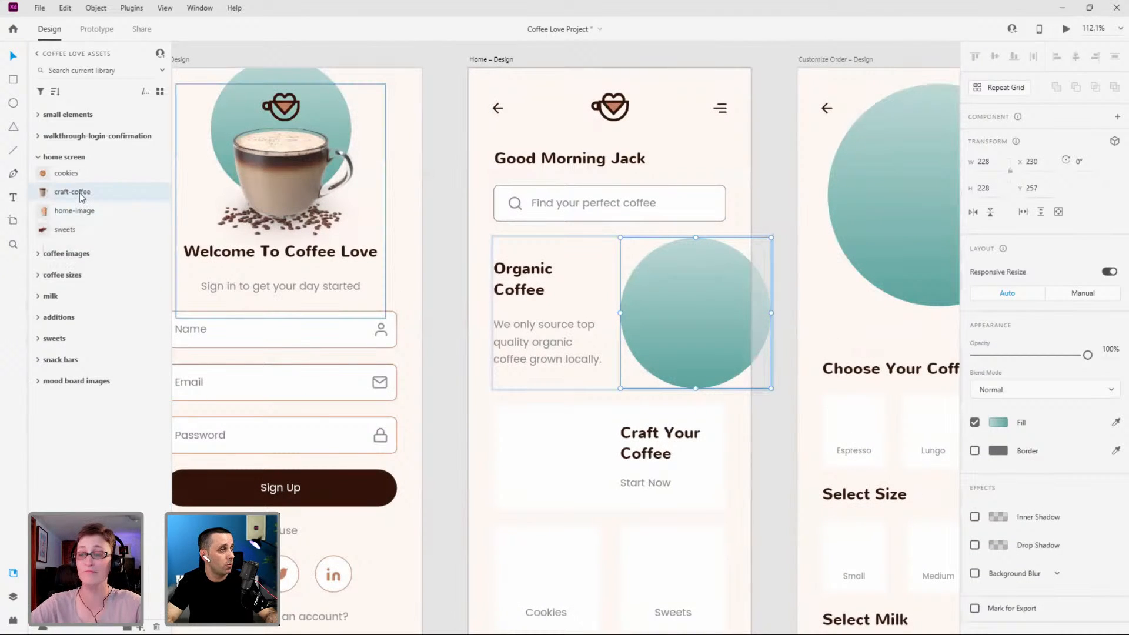
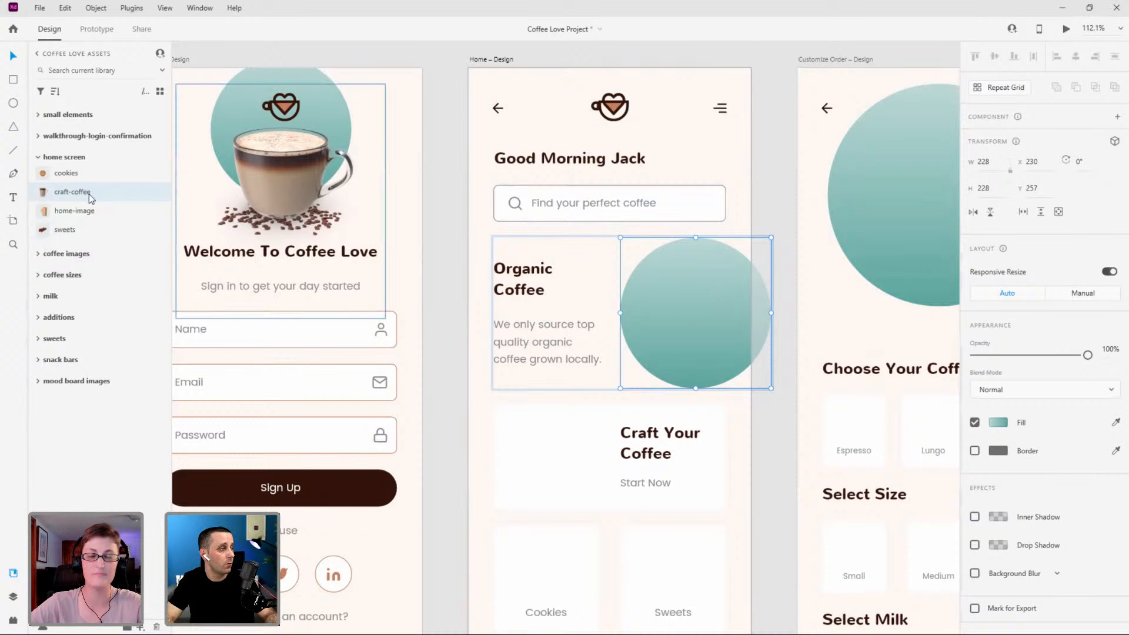
left_click_drag(62, 220, 519, 255)
Arrange the home-image layer inside the organic coffee group, between the text group and bg-circle.
scroll(618, 315, "down", 4)
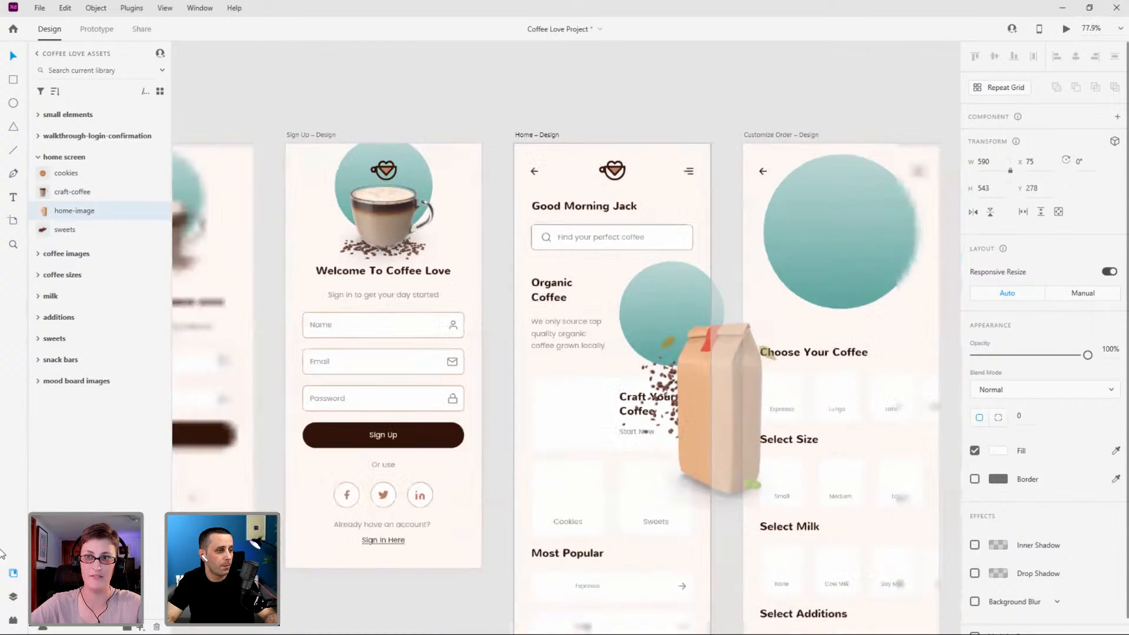
key("ctrl+y")
left_click_drag(84, 192, 82, 169)
Scale the coffee bag image to 312 x 288 and position it over the teal circle at X 151, Y 215.
scroll(721, 343, "up", 4)
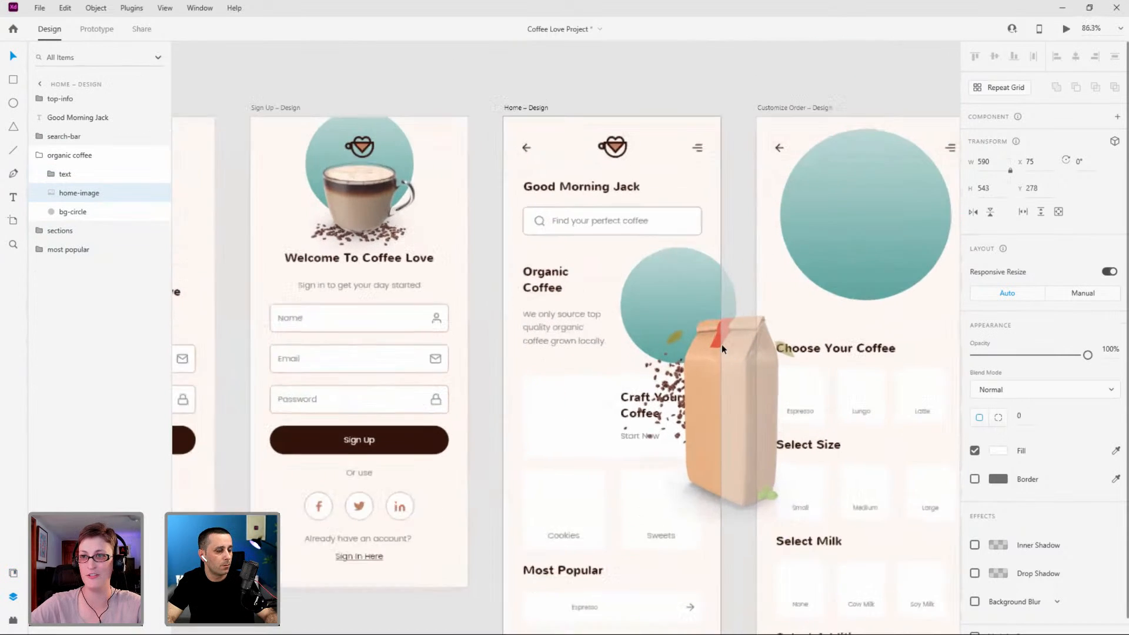
left_click_drag(876, 594, 721, 410)
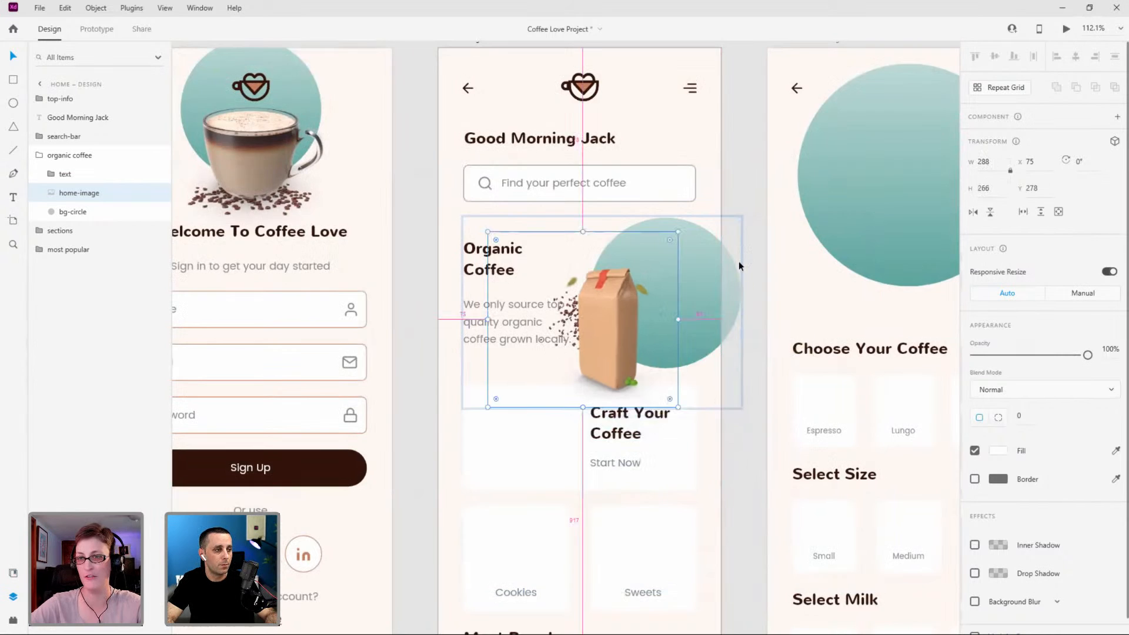
scroll(739, 261, "up", 5)
left_click_drag(486, 375, 612, 316)
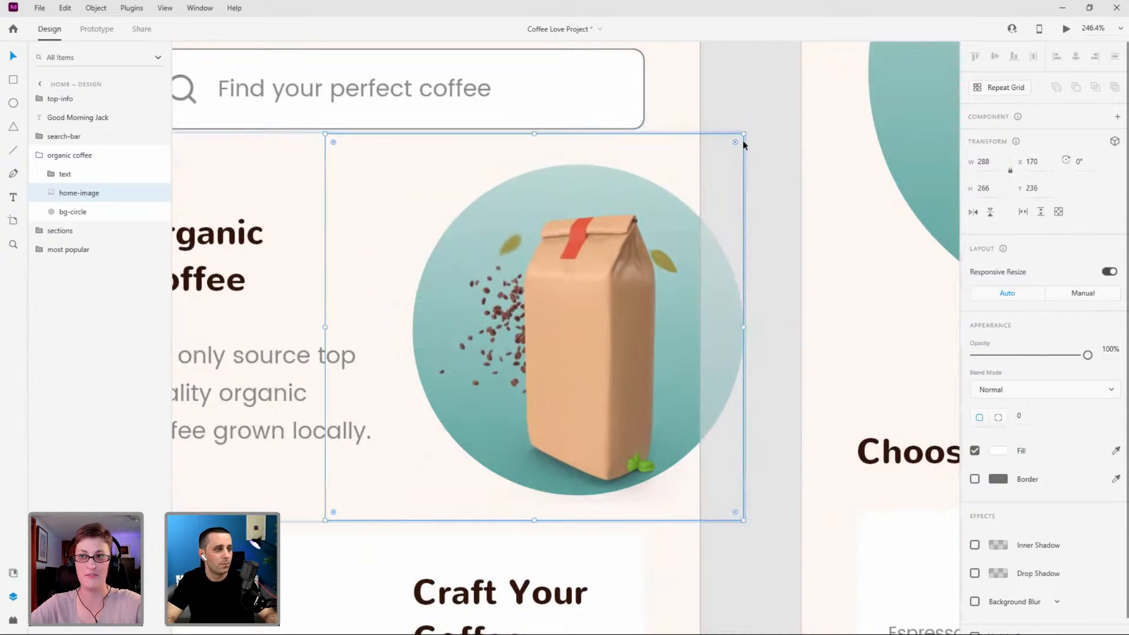
left_click_drag(742, 133, 760, 118)
left_click_drag(627, 307, 616, 291)
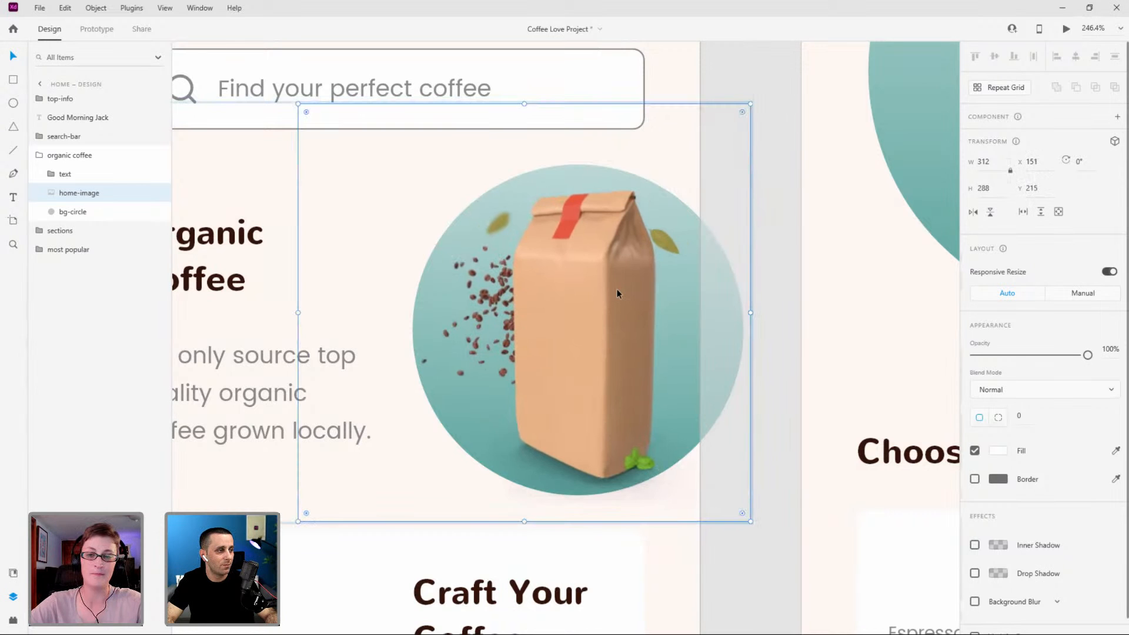
left_click(64, 216)
key("ctrl+d")
left_click_drag(75, 211, 85, 190)
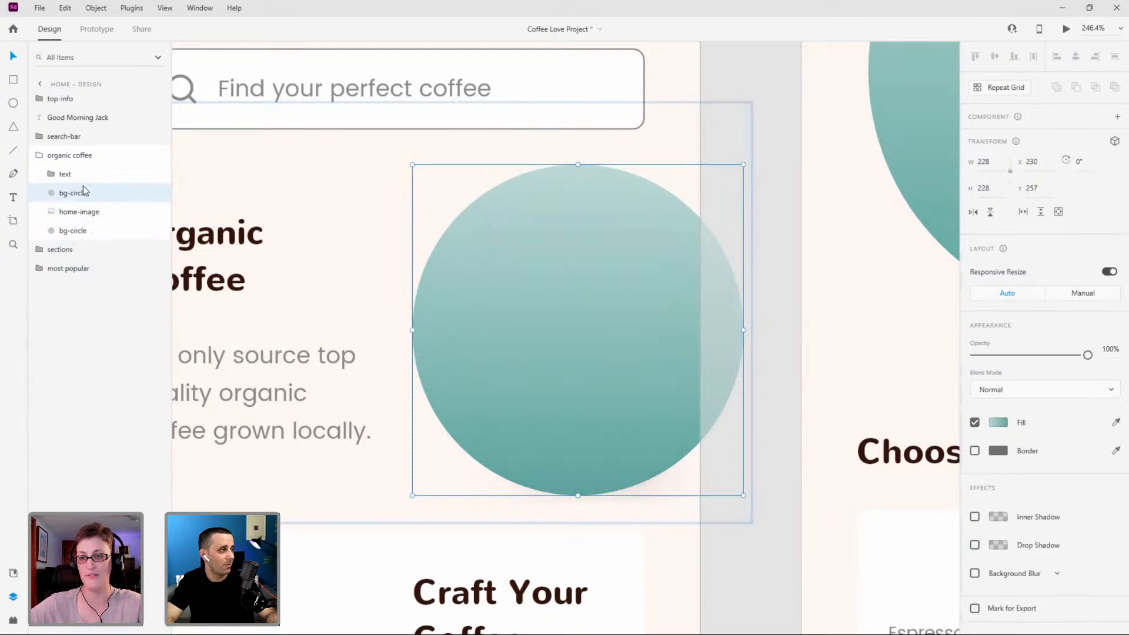
double_click(83, 193)
type("mask")
key("Return")
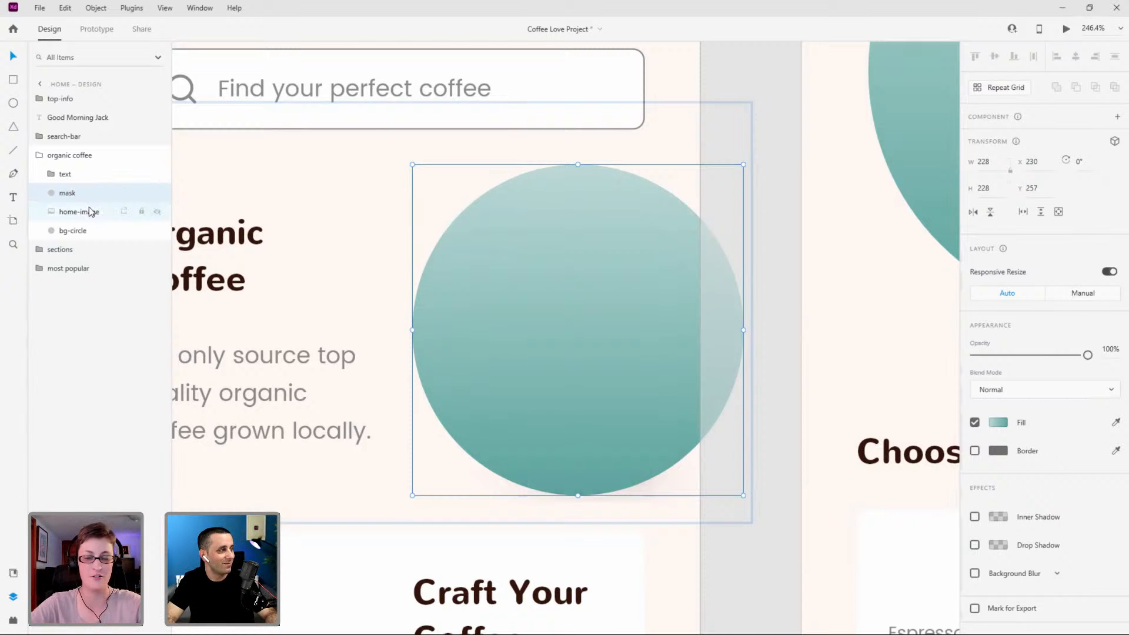
left_click(87, 231, "shift")
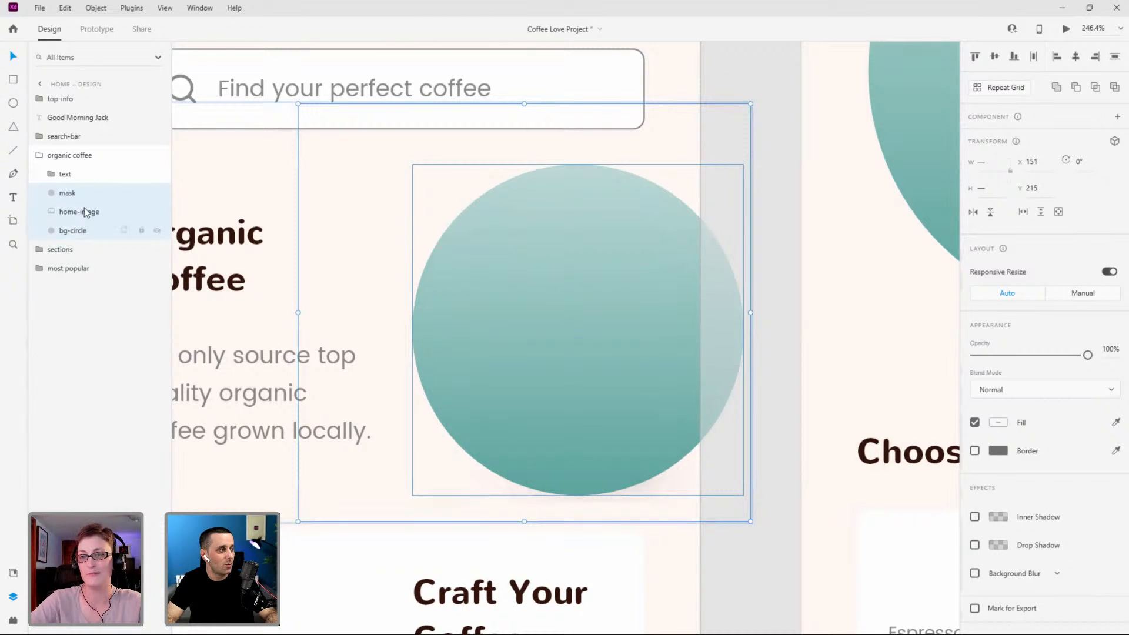
left_click(79, 202)
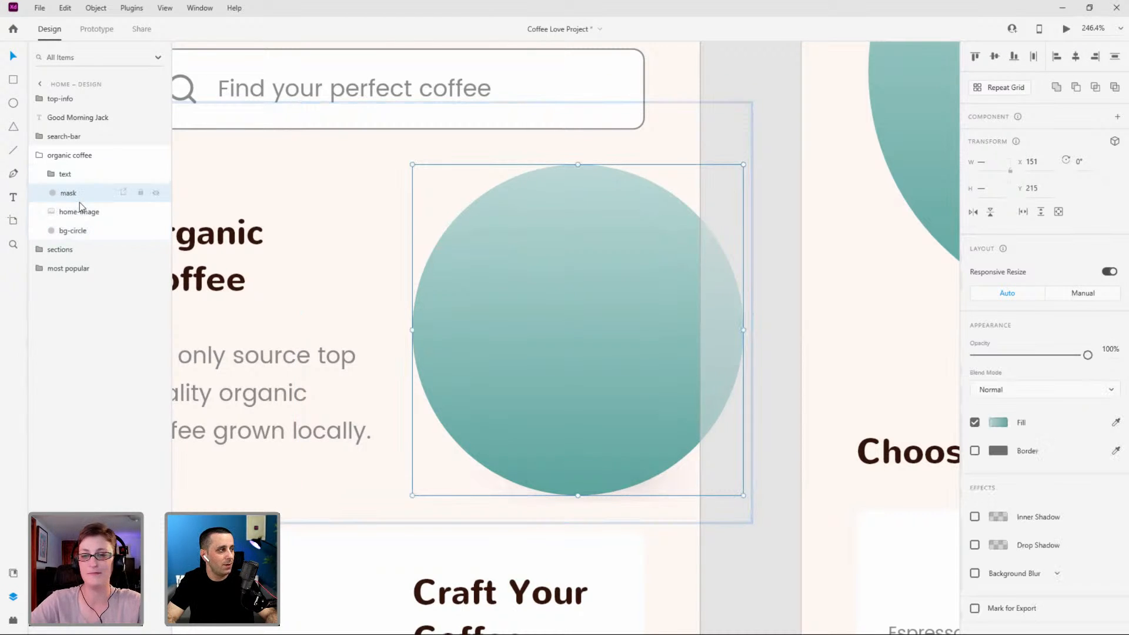
key("Delete")
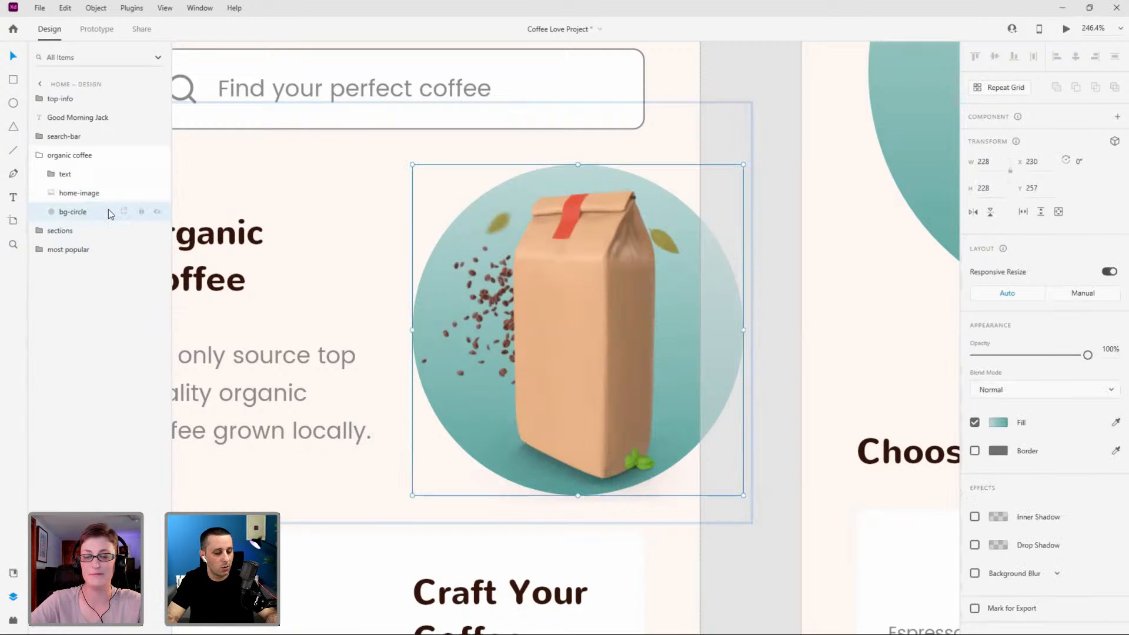
Duplicate bg-circle, move the copy above home-image in the layer order and rename it mask.
key("ctrl+d")
left_click_drag(75, 211, 72, 197)
double_click(72, 192)
type("mask")
key("Return")
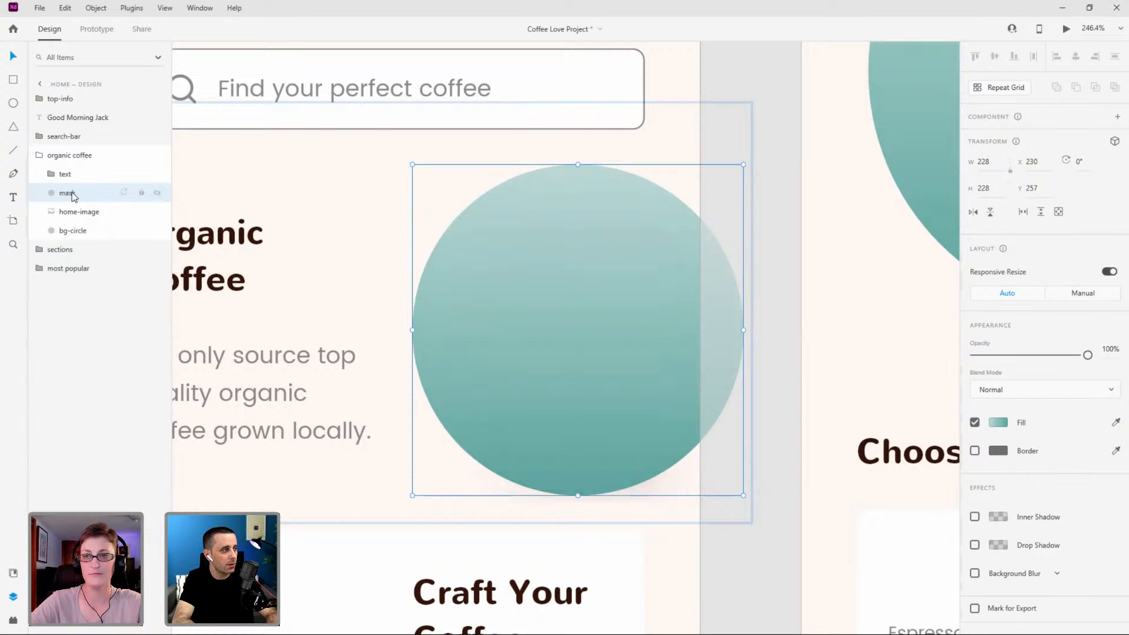
Mask home-image and bg-circle with the mask circle, and inspect the layers inside the resulting mask group.
left_click(75, 230, "shift")
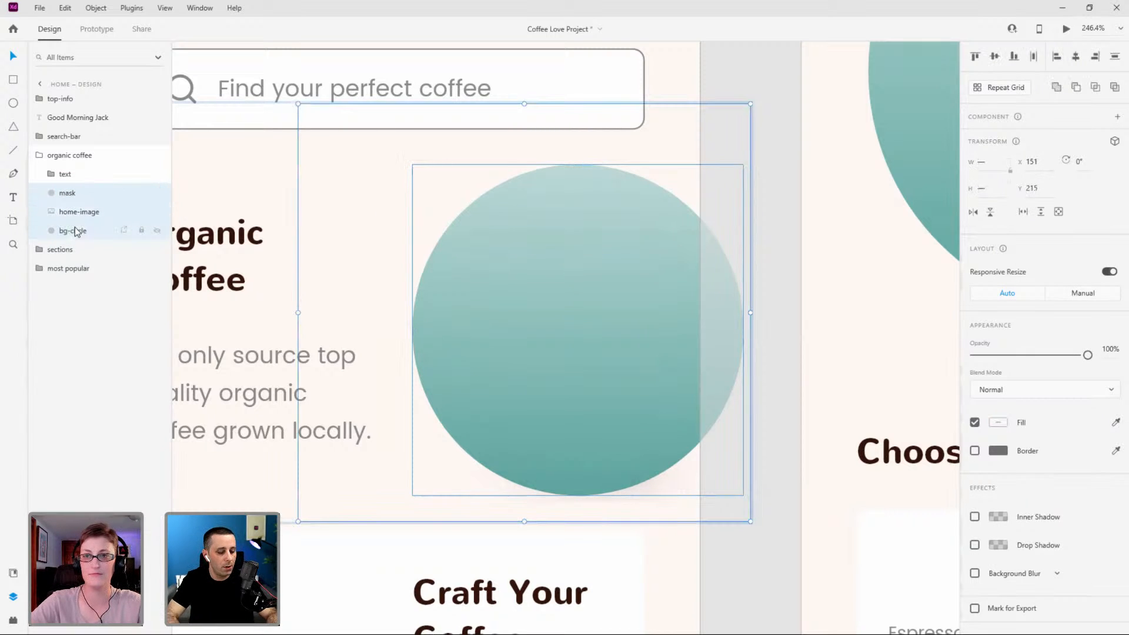
key("ctrl+shift+m")
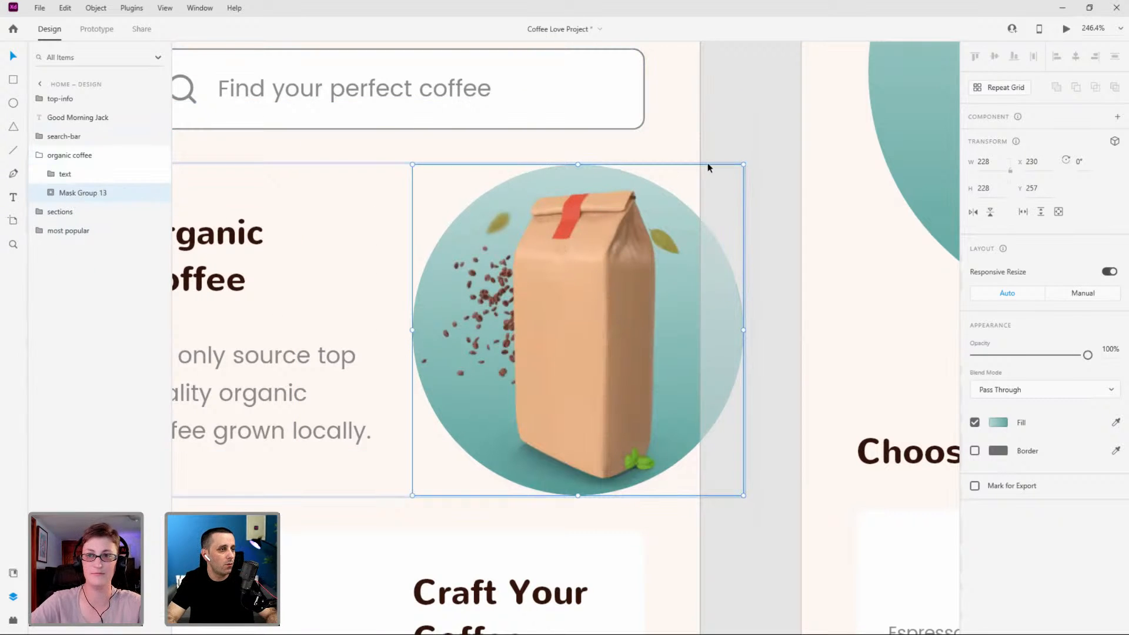
scroll(748, 278, "down", 5)
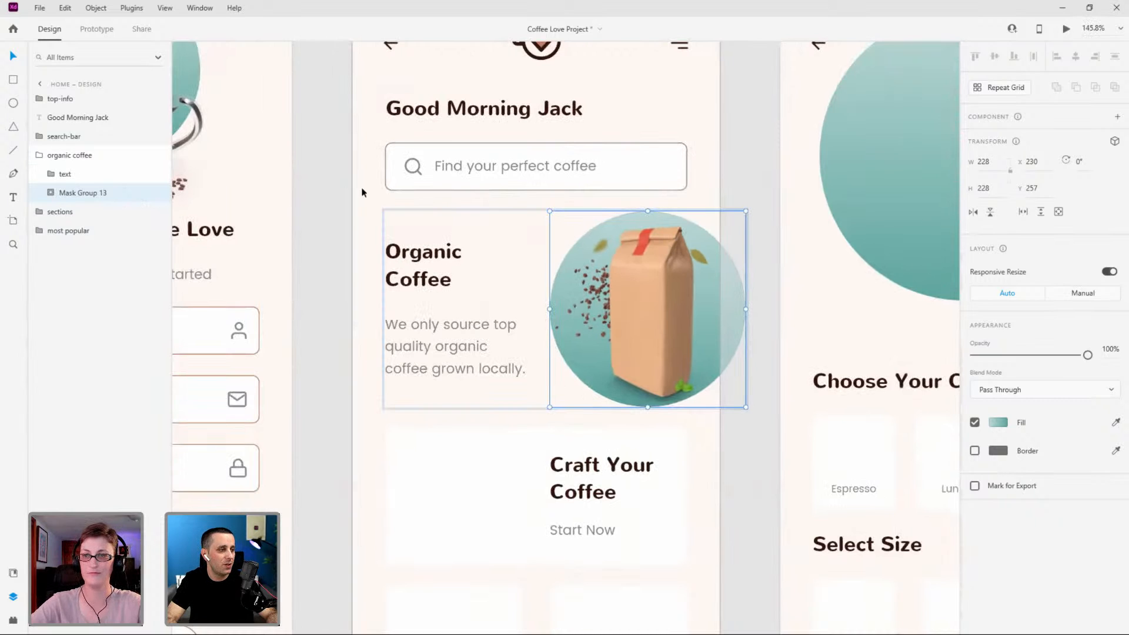
left_click(51, 192)
left_click(91, 231)
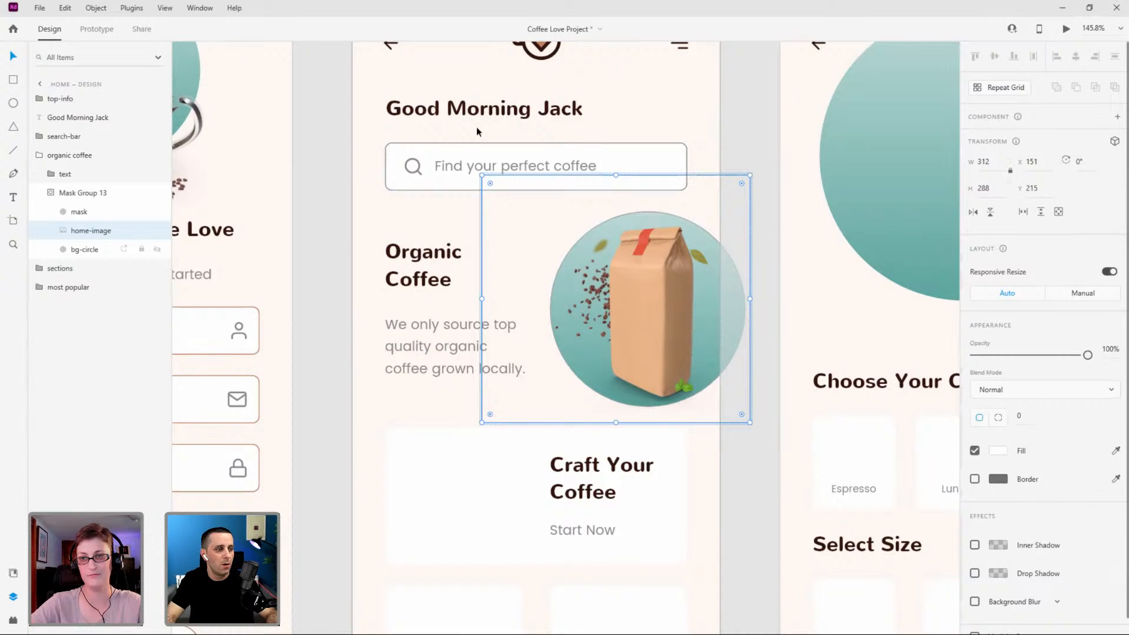
left_click(73, 197)
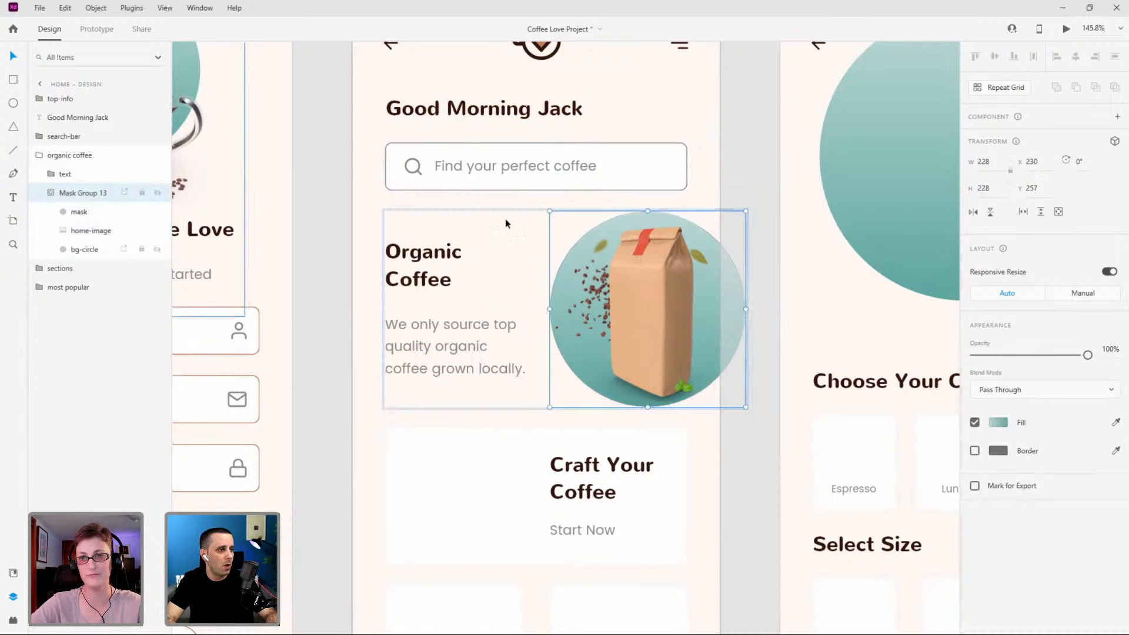
Collapse the Organic Coffee mask group and rename it coffee-img.
left_click(49, 192)
double_click(53, 193)
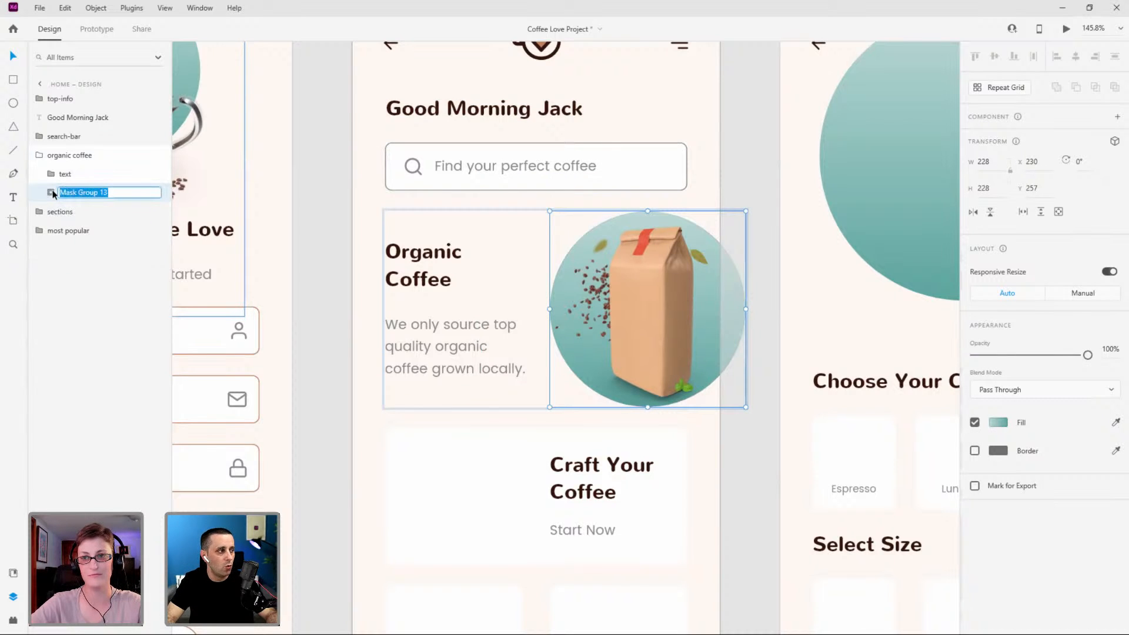
type("coffee-bag")
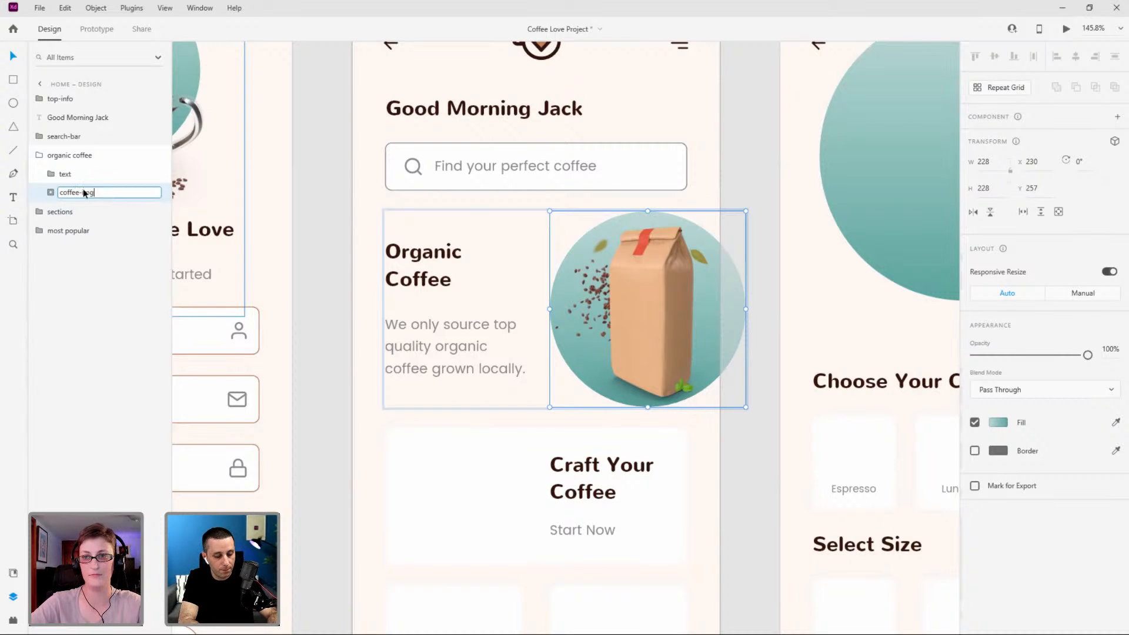
key("Return")
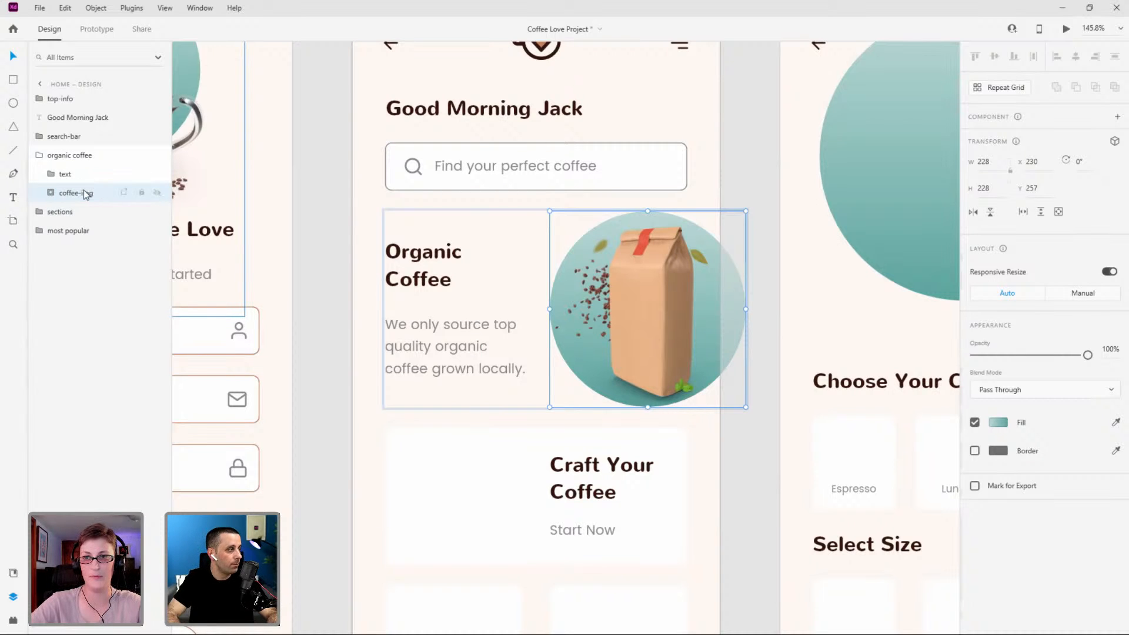
Fill the craft-coffee placeholder beside the Craft Your Coffee text on Home – Design with the craft-coffee library image.
scroll(680, 290, "down", 5)
scroll(645, 357, "up", 4)
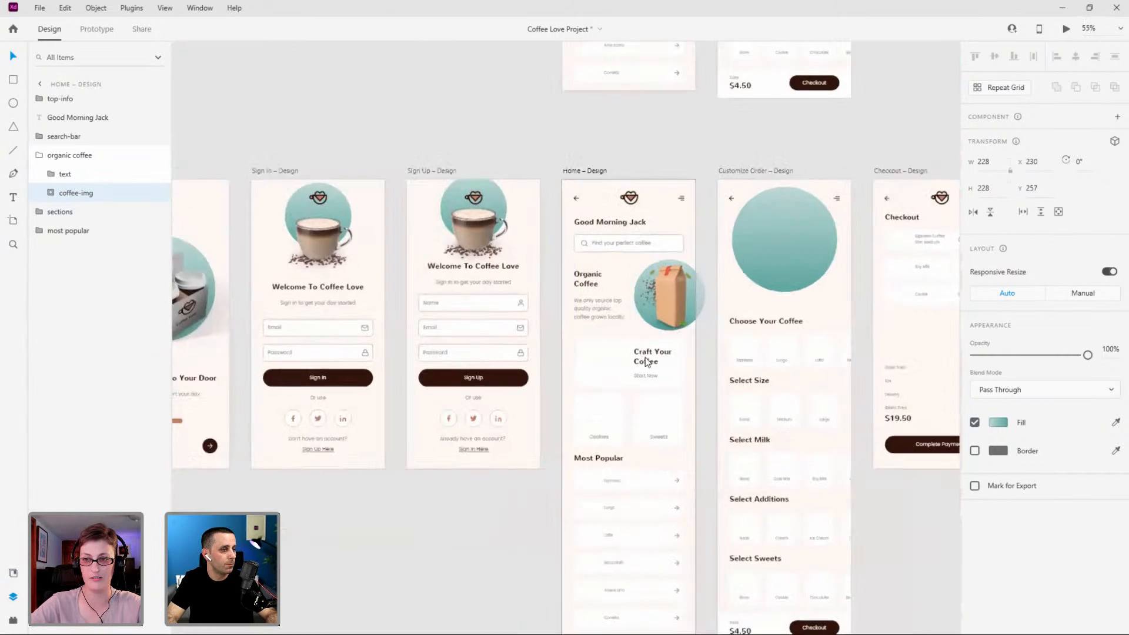
left_click(577, 396, "ctrl")
scroll(633, 404, "up", 2)
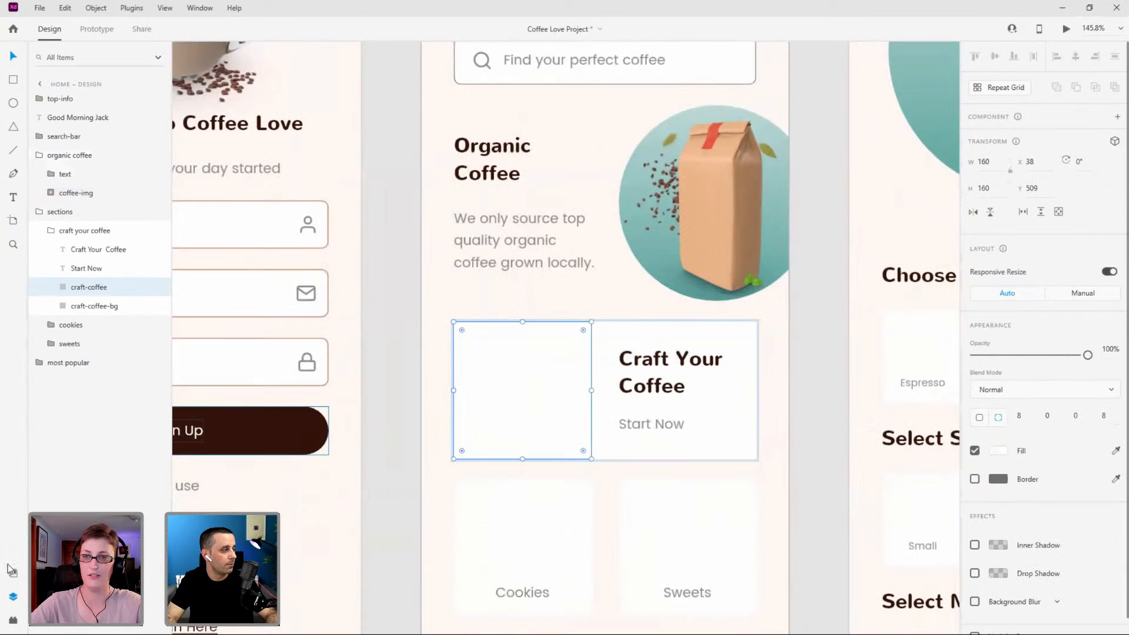
left_click(13, 573)
left_click_drag(63, 195, 526, 380)
scroll(529, 382, "up", 1)
scroll(529, 382, "up", 2)
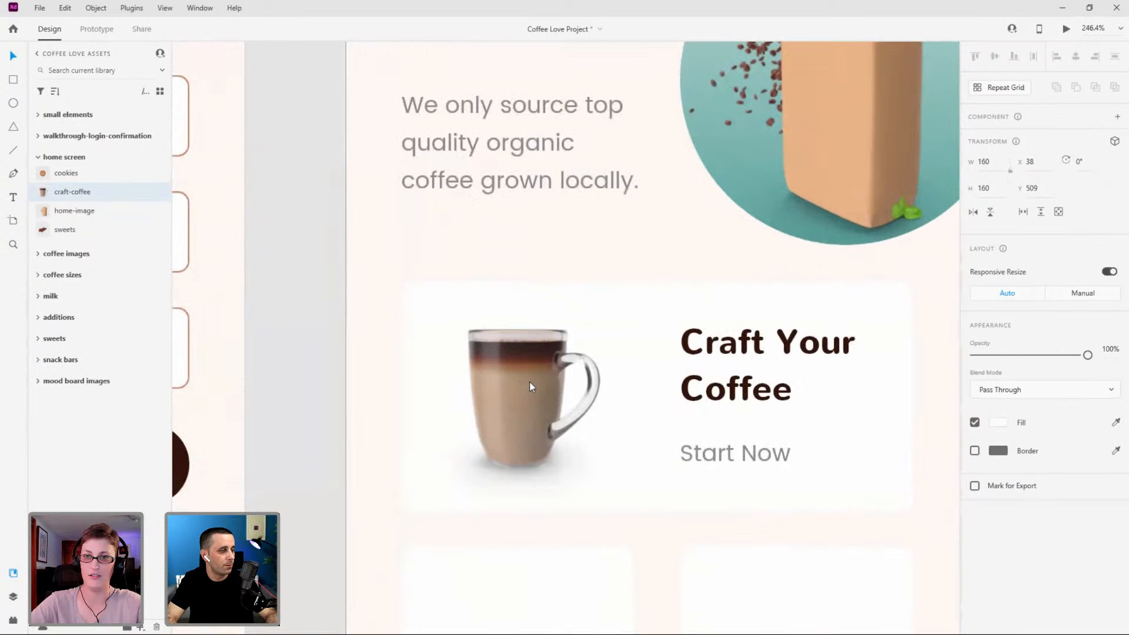
Fill the Cookies and Sweets placeholders on Home – Design with the cookies and sweets library images.
scroll(474, 340, "down", 3)
scroll(473, 339, "down", 2)
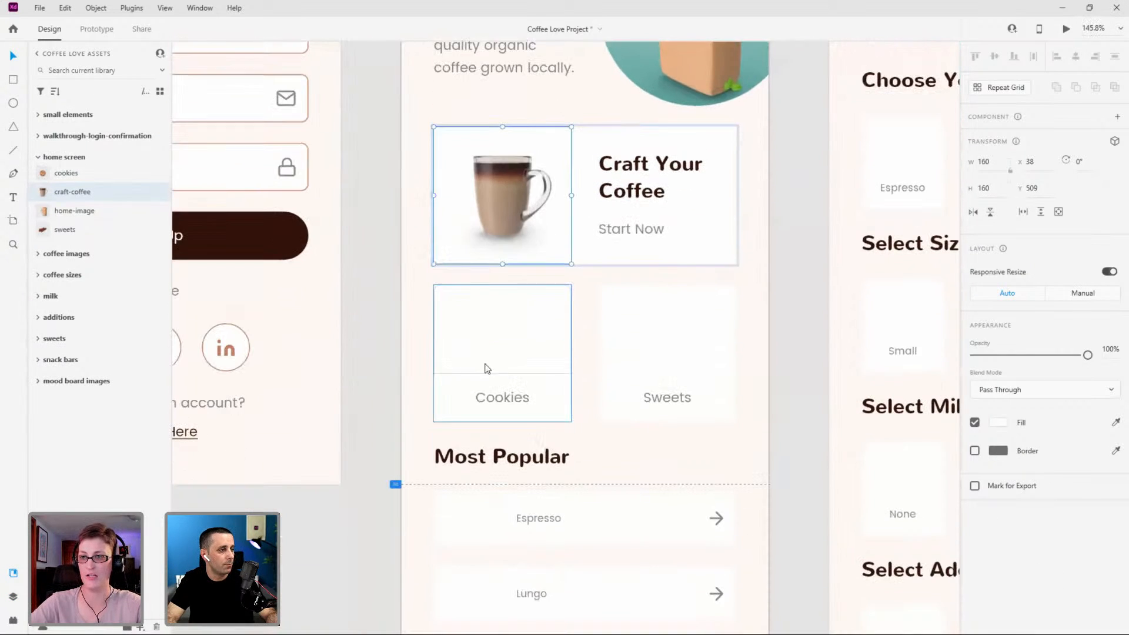
left_click(496, 332)
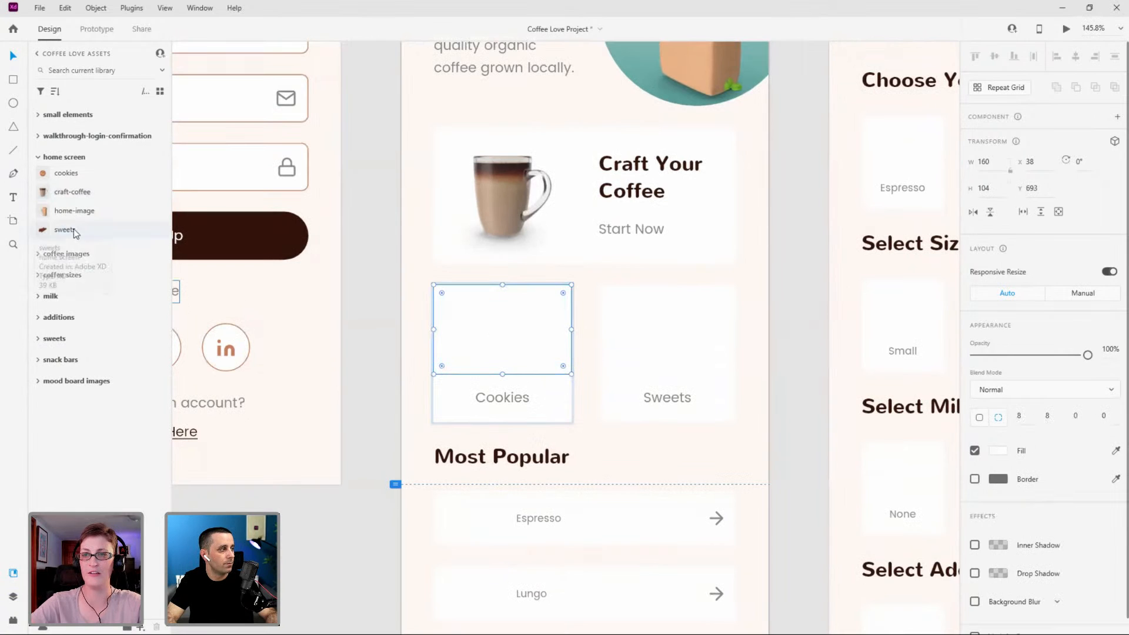
left_click_drag(66, 173, 458, 321)
left_click(697, 324)
left_click_drag(63, 230, 685, 343)
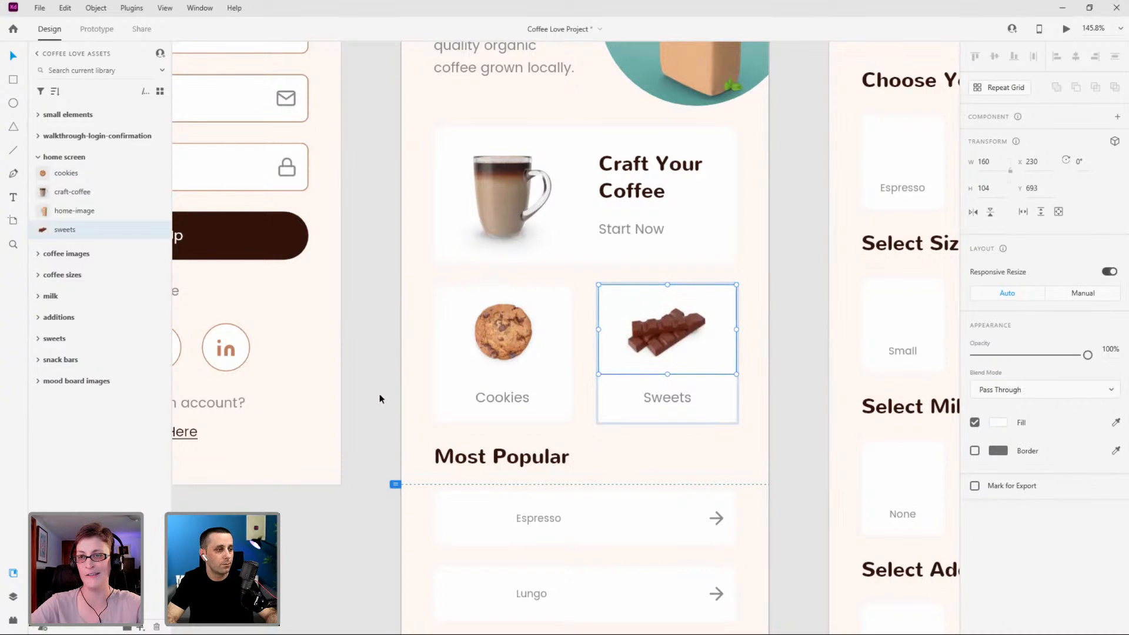
Compare the Home wireframe and the hand-drawn Home sketch with the sections of the Home – Design artboard.
scroll(534, 321, "down", 2)
scroll(535, 320, "down", 4)
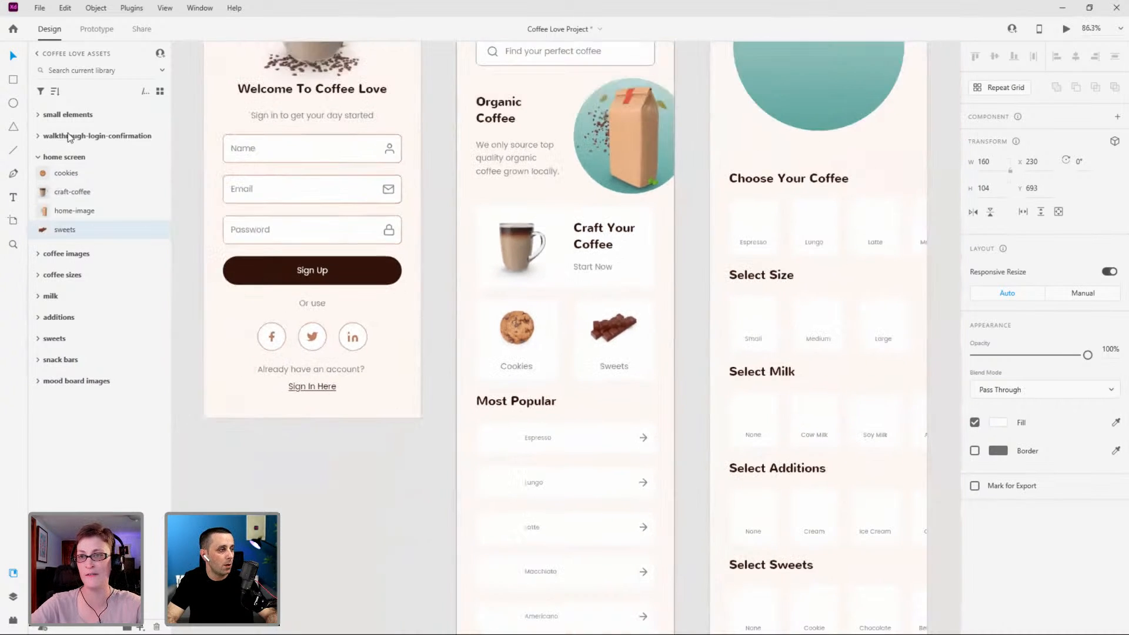
scroll(559, 306, "down", 6)
scroll(560, 301, "down", 1)
scroll(560, 302, "up", 3)
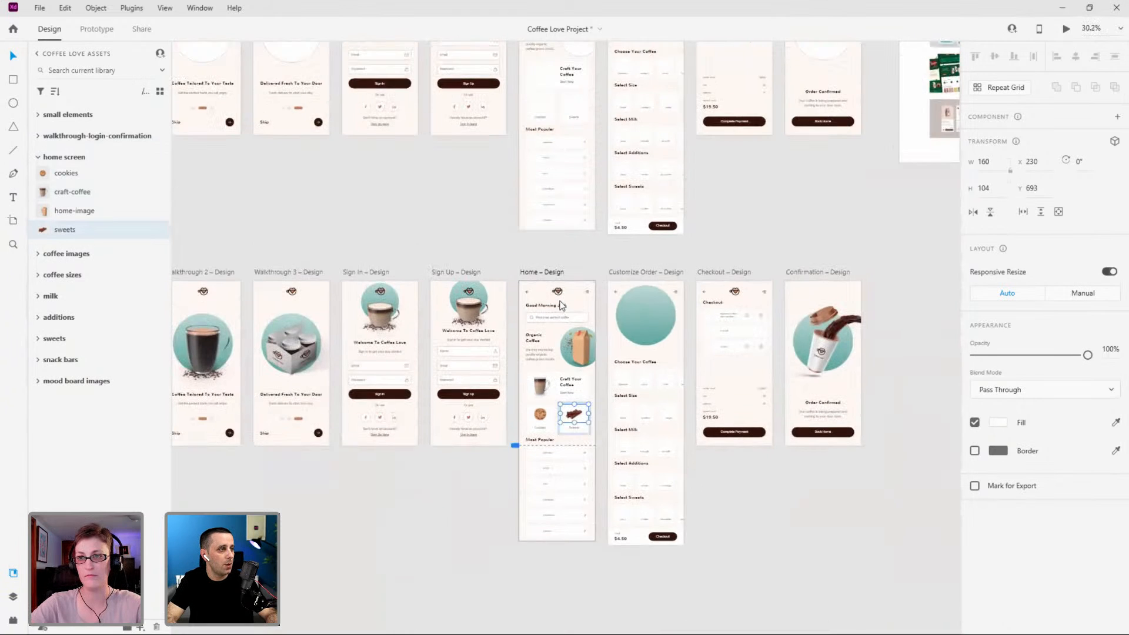
scroll(548, 158, "up", 5)
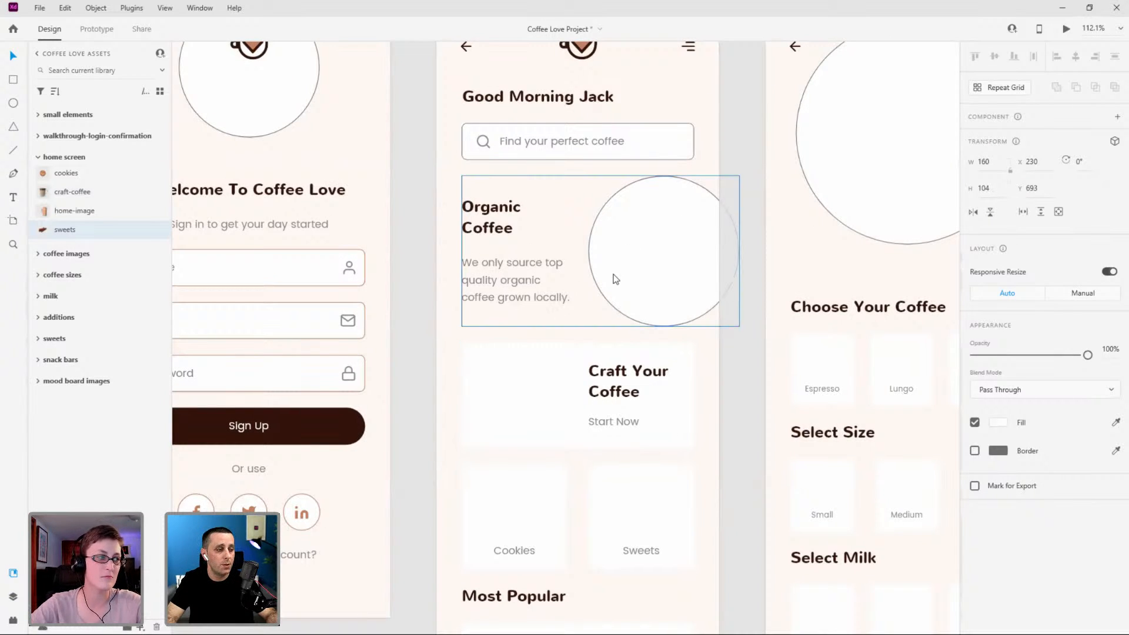
scroll(615, 279, "down", 5)
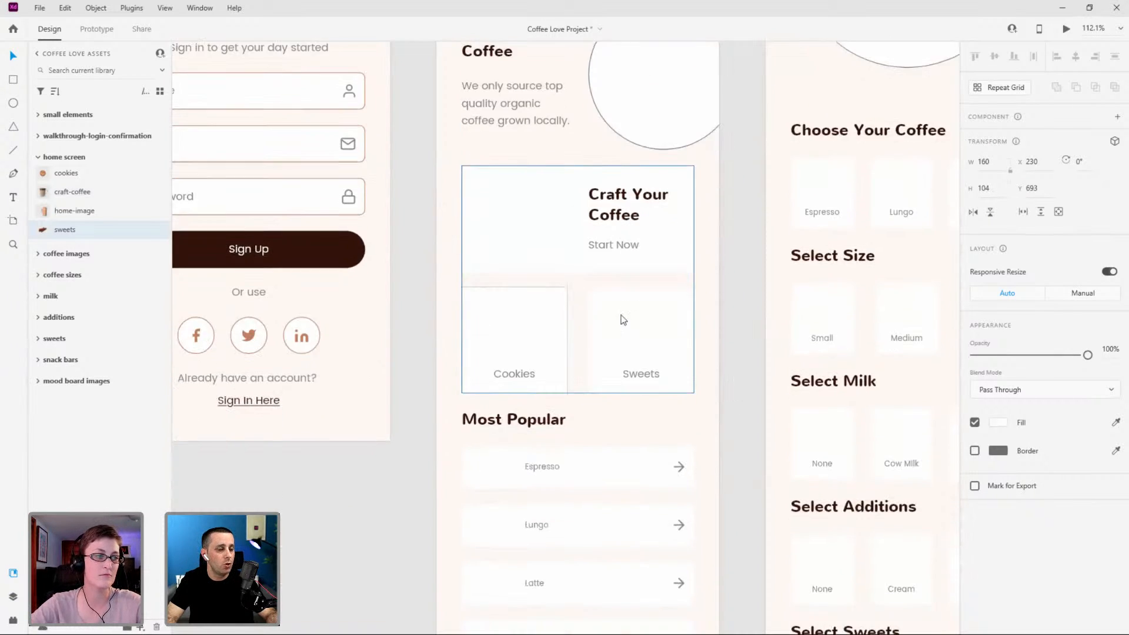
scroll(594, 312, "down", 10)
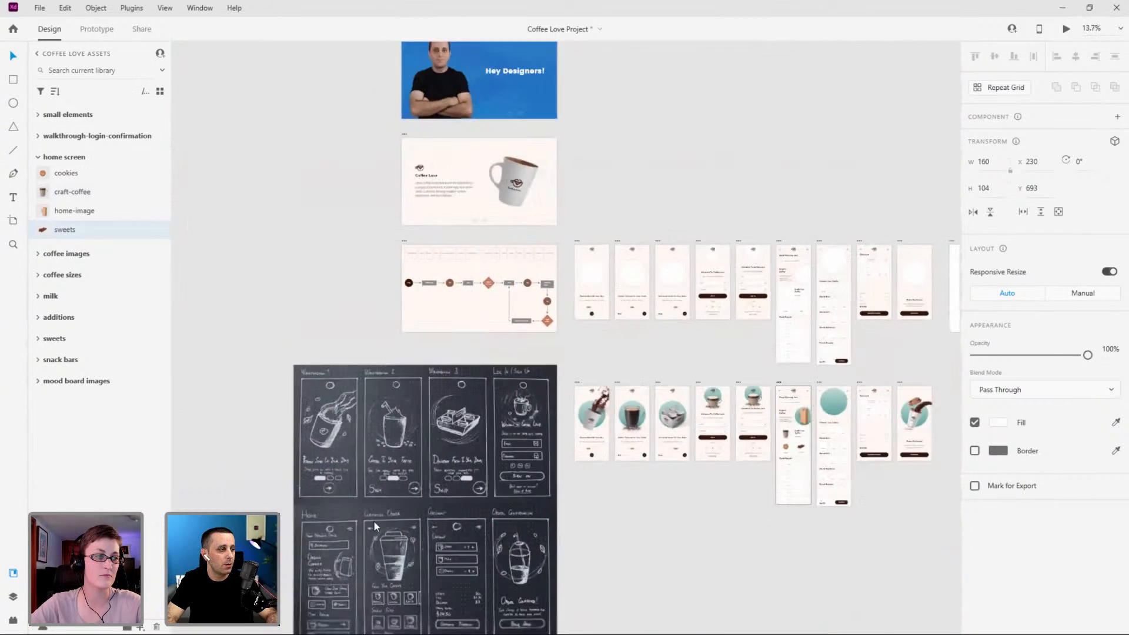
scroll(428, 485, "up", 10)
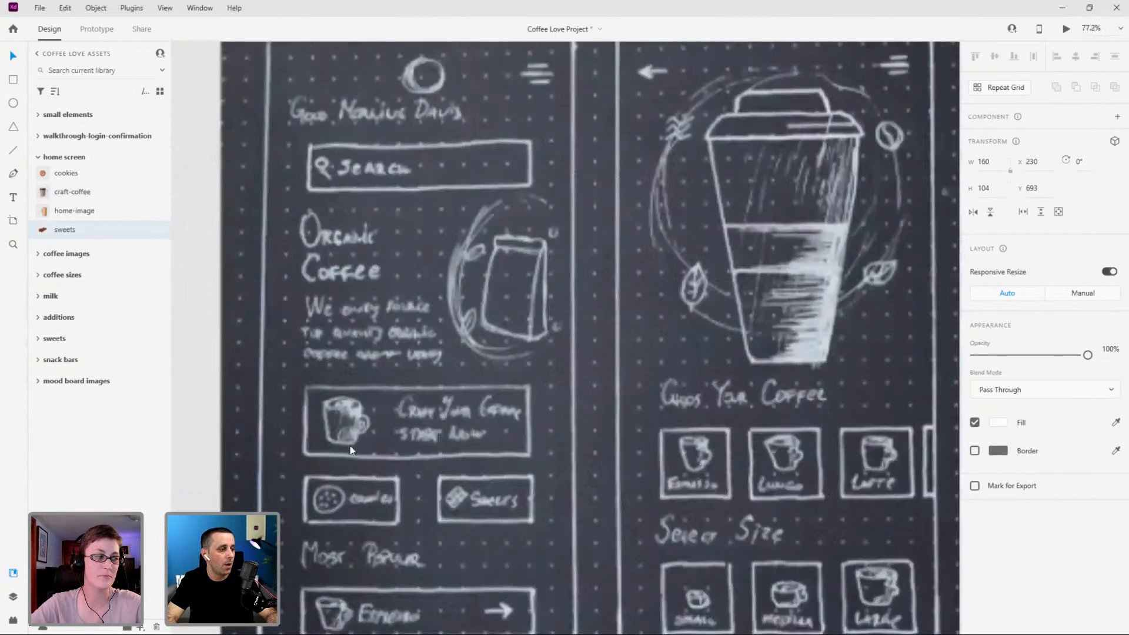
scroll(430, 353, "down", 3)
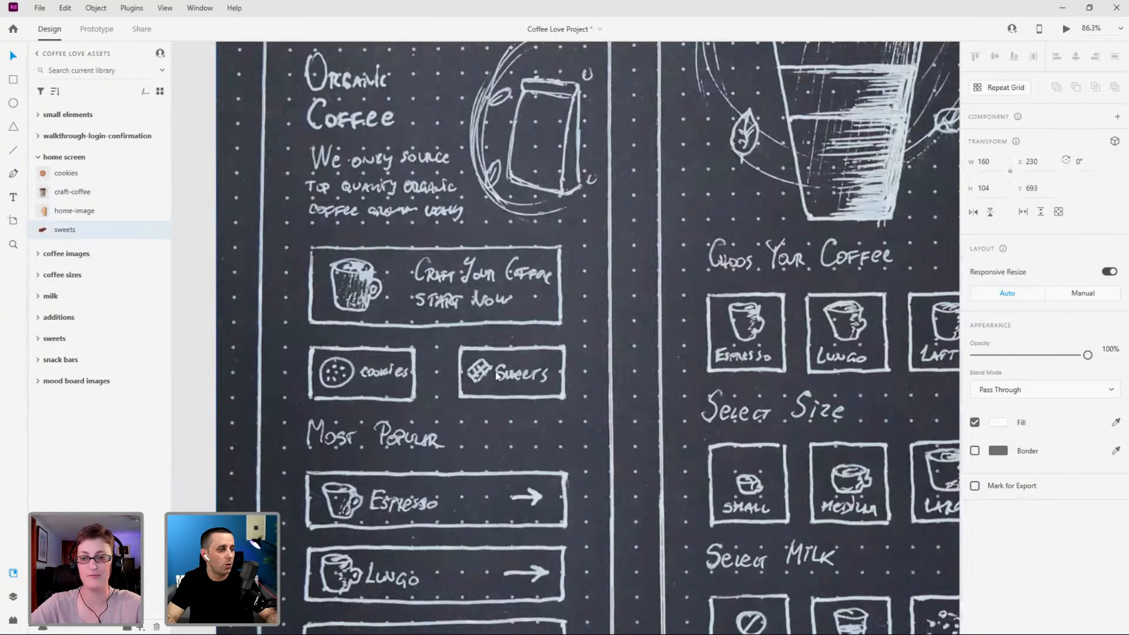
scroll(390, 393, "down", 2)
scroll(753, 228, "down", 6)
scroll(734, 216, "right", 5)
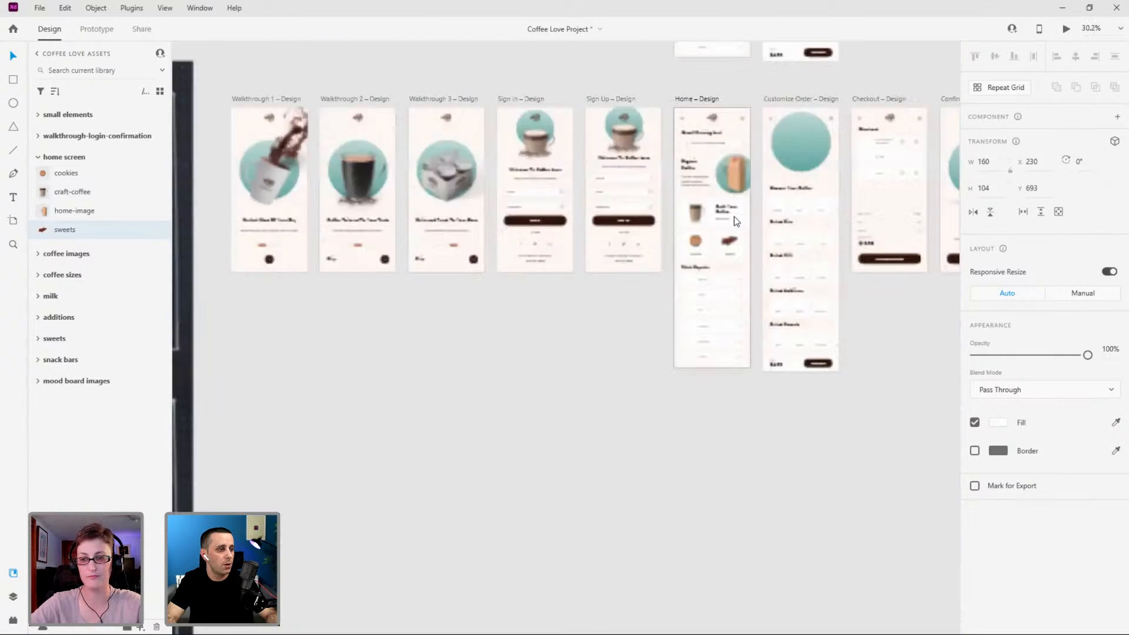
scroll(734, 216, "up", 12)
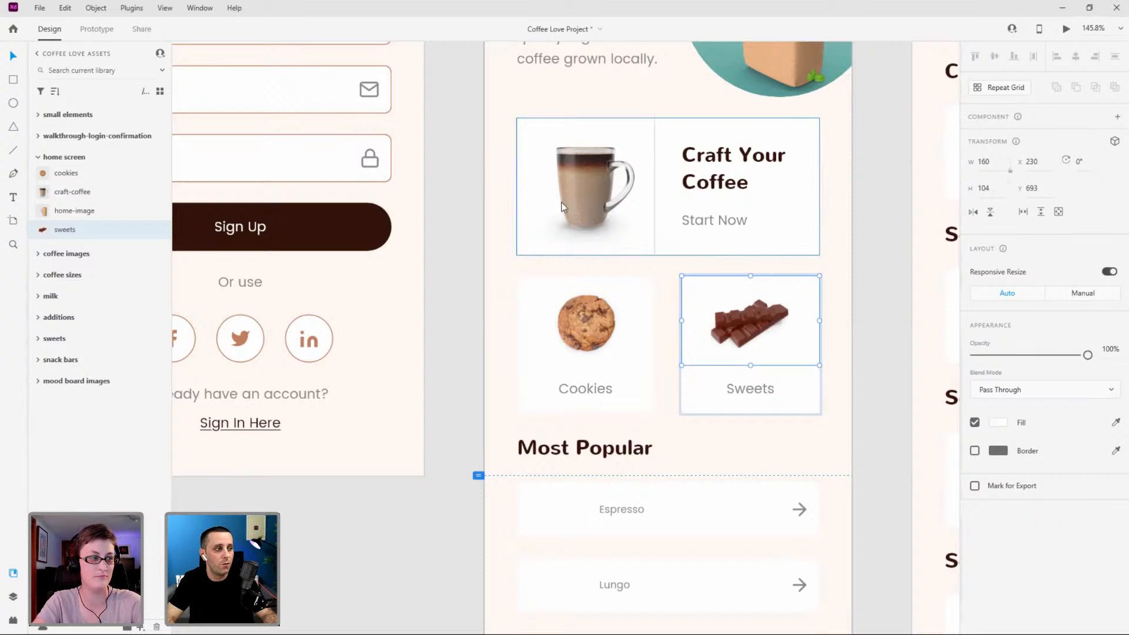
Fill the Espresso row's placeholder in the Most Popular list with the espresso image from the library's coffee images group.
scroll(573, 368, "down", 5)
scroll(588, 353, "down", 1)
scroll(593, 287, "up", 5)
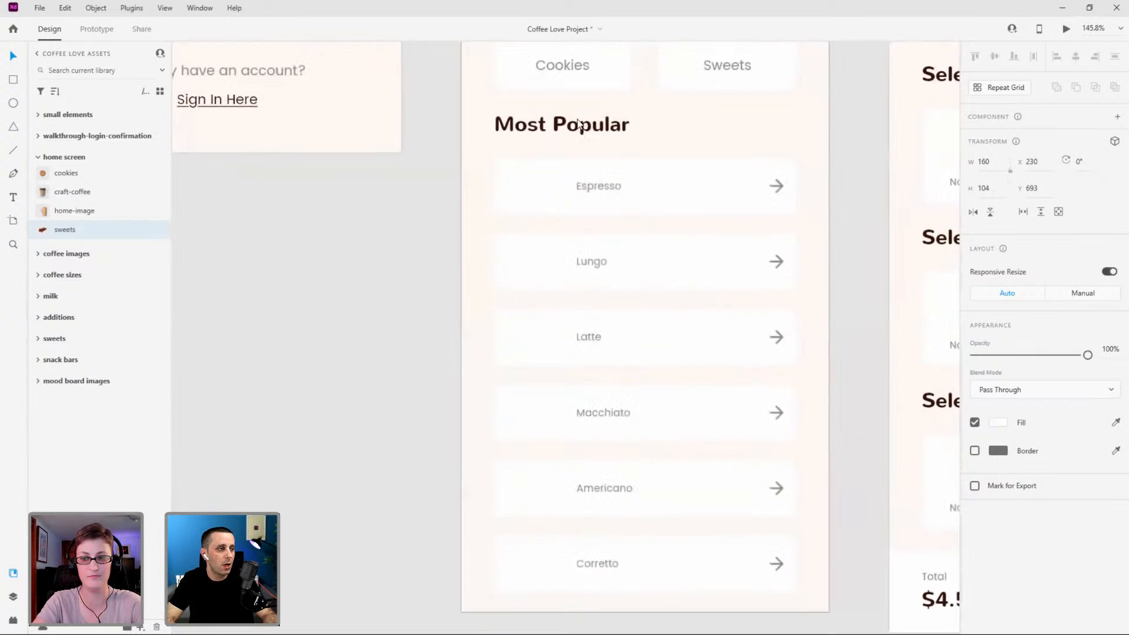
scroll(569, 320, "down", 1)
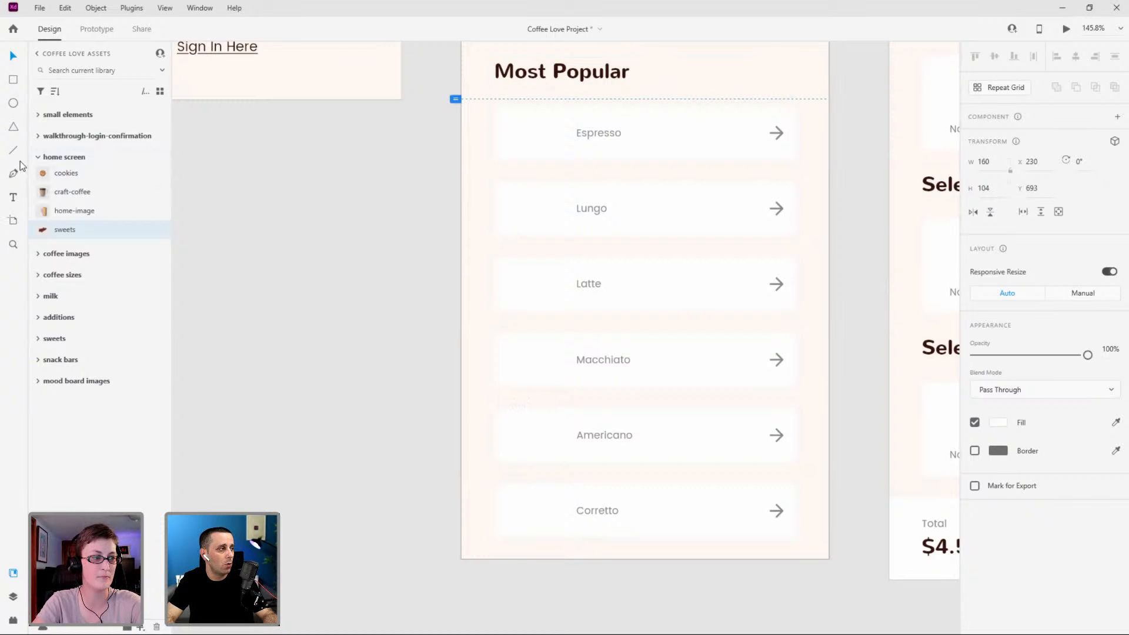
left_click(38, 158)
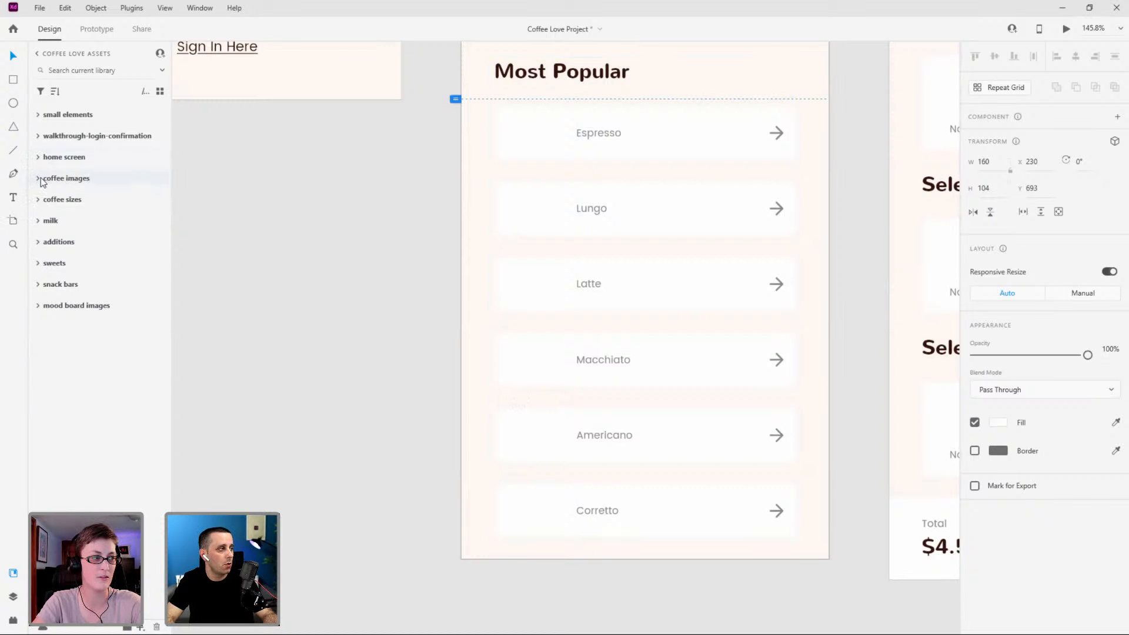
left_click(40, 179)
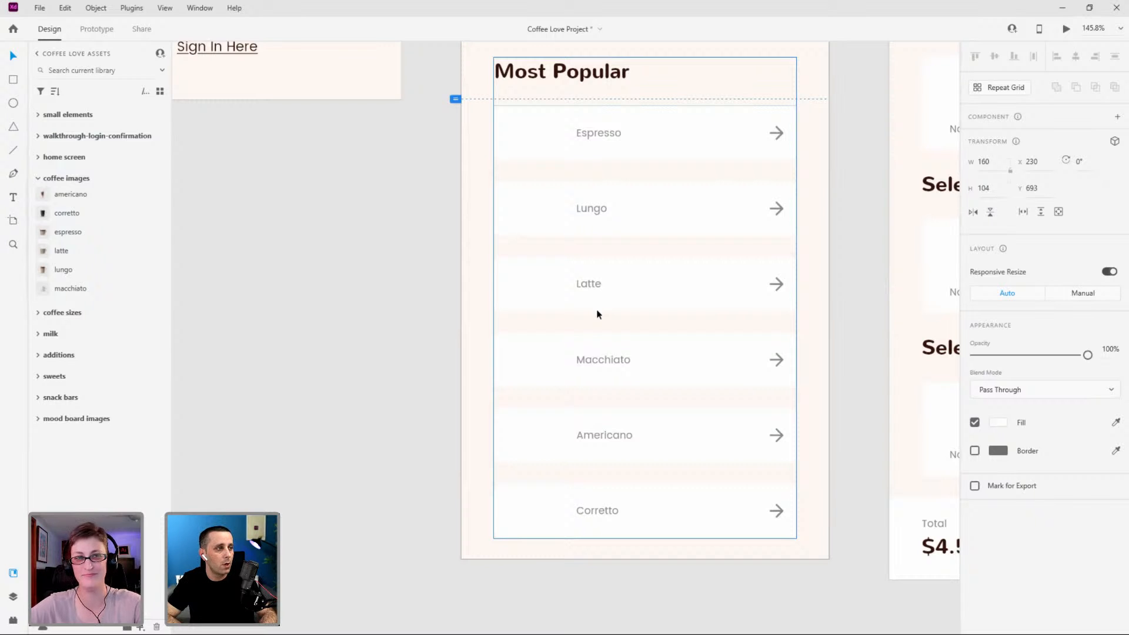
double_click(534, 130)
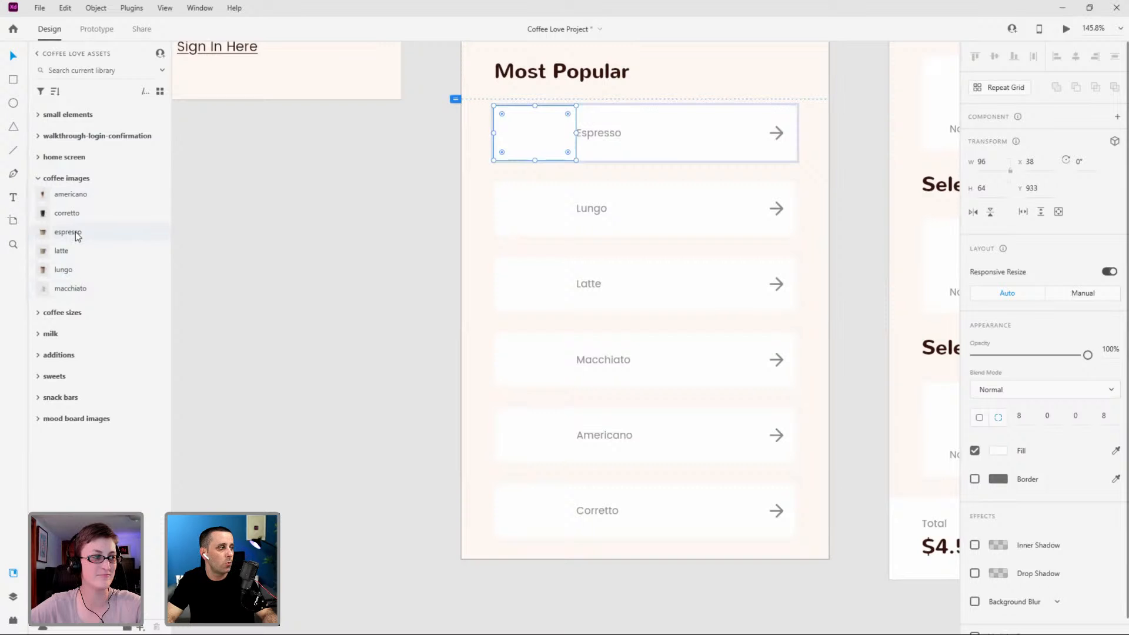
left_click_drag(68, 234, 511, 132)
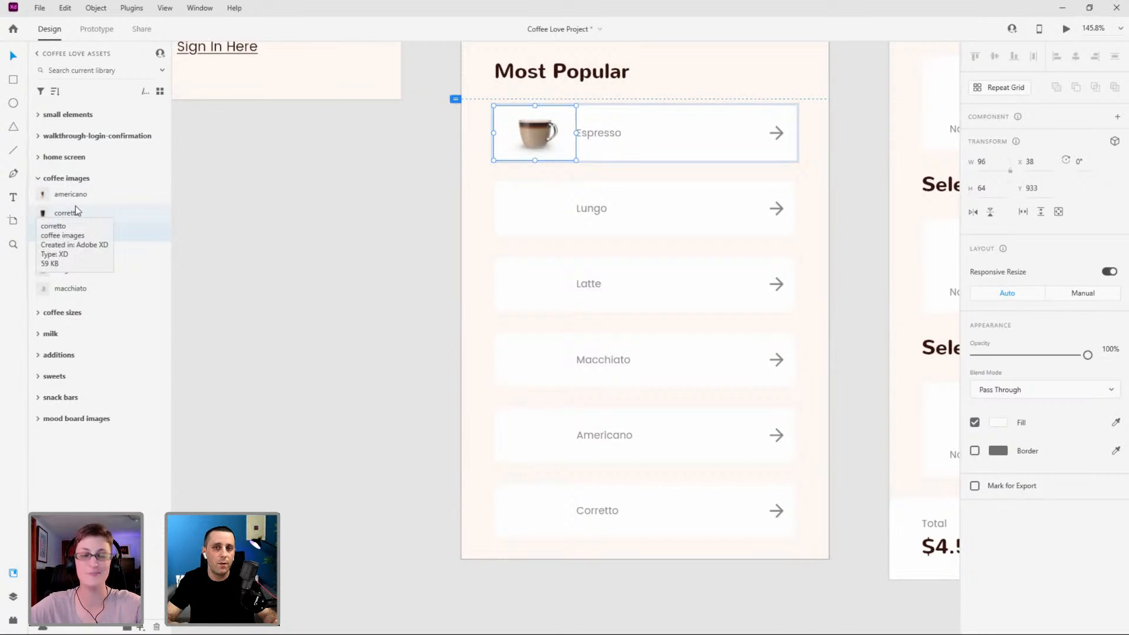
Fill the Lungo and Latte row placeholders in the Most Popular list with the lungo and latte images.
mouse_move(83, 231)
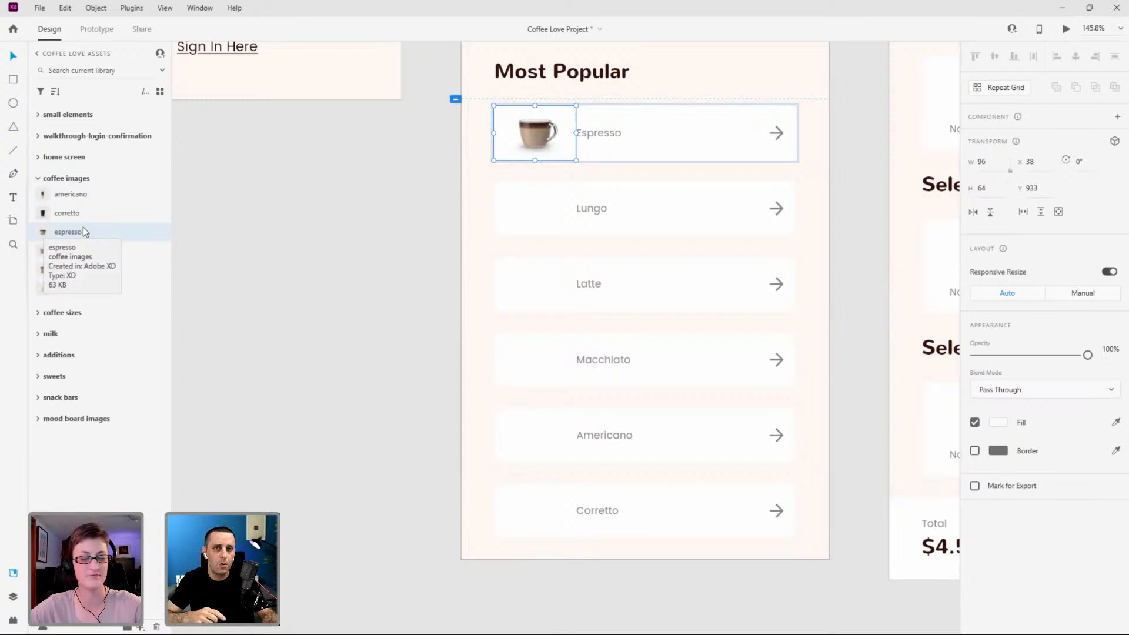
left_click(536, 215)
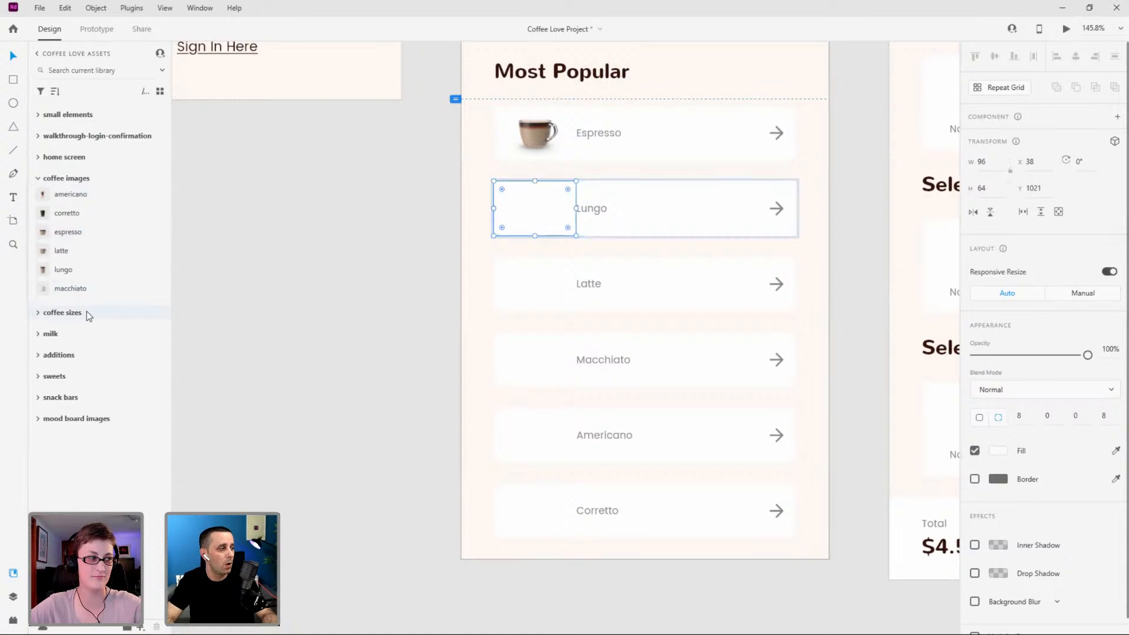
left_click_drag(54, 273, 519, 206)
left_click(549, 294)
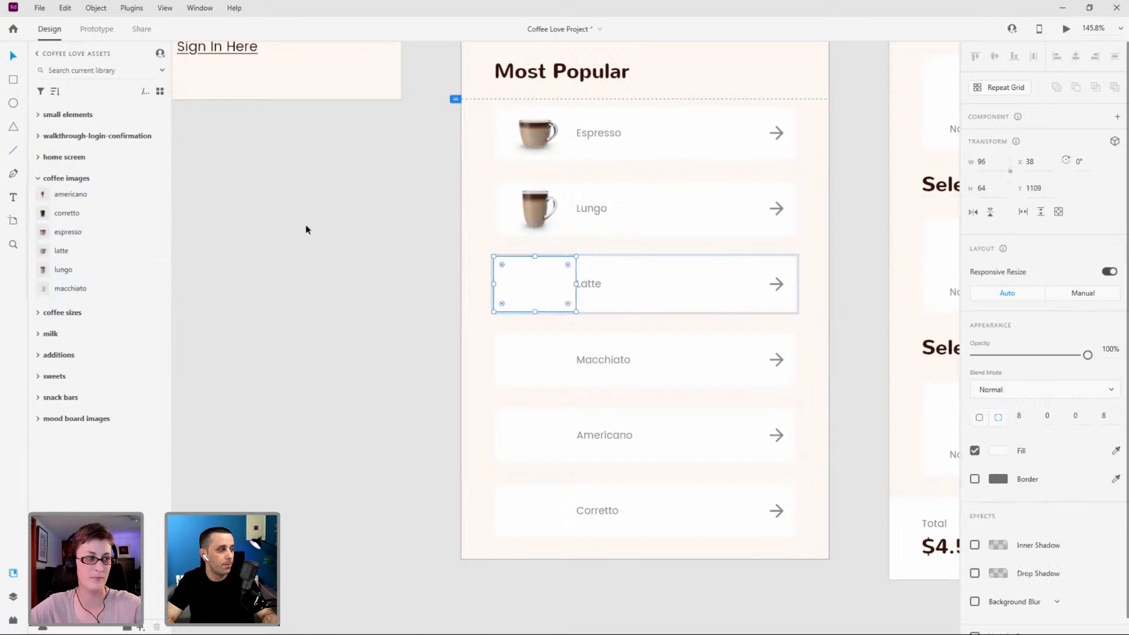
left_click_drag(69, 252, 526, 282)
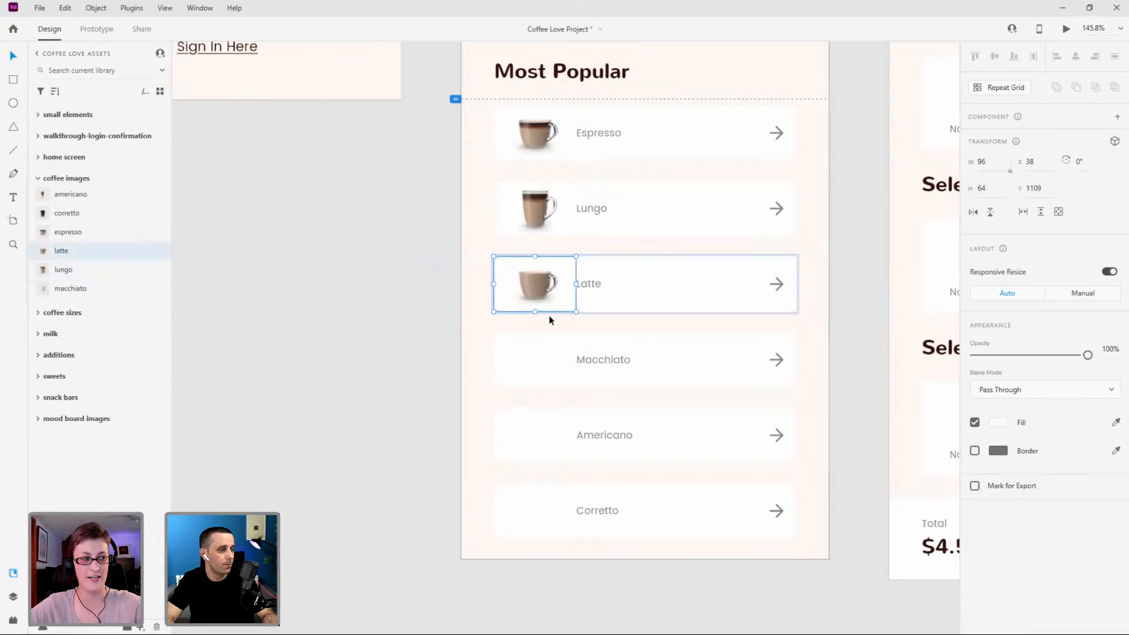
Fill the Macchiato, Americano and Corretto row placeholders in the Most Popular list with their matching coffee images.
left_click(545, 363)
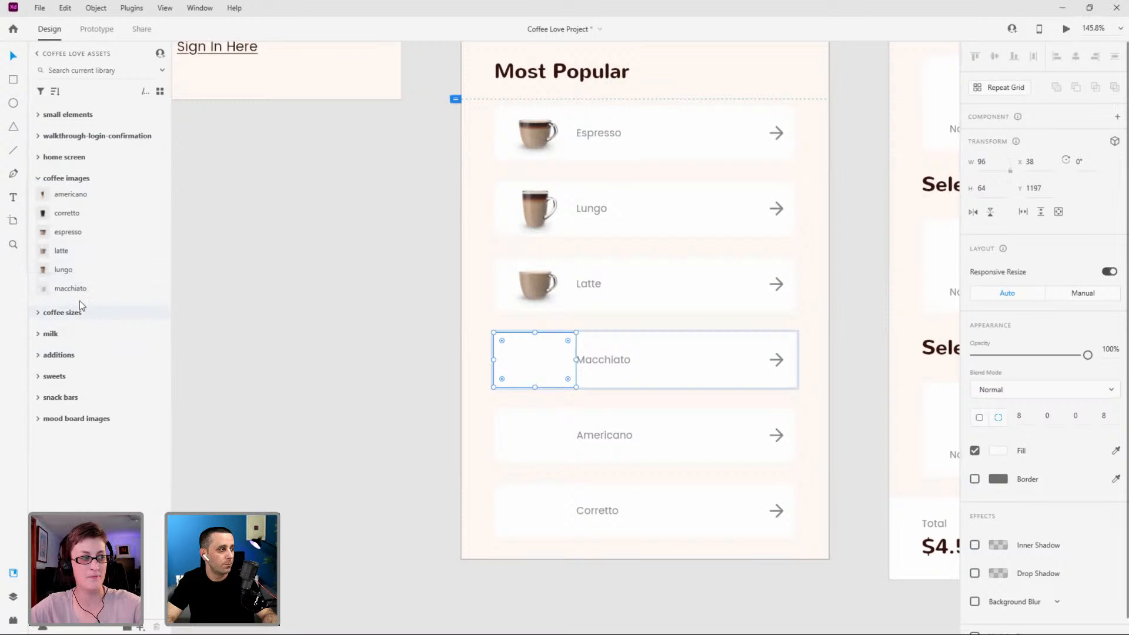
left_click_drag(53, 290, 531, 367)
left_click(544, 444)
left_click_drag(58, 196, 511, 432)
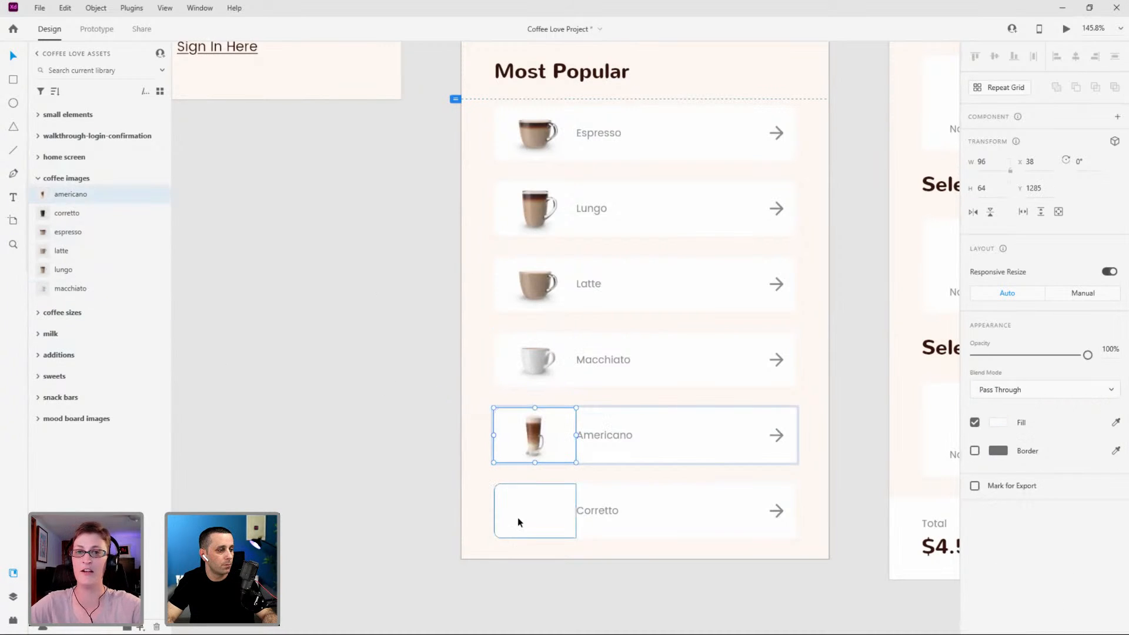
left_click(517, 517)
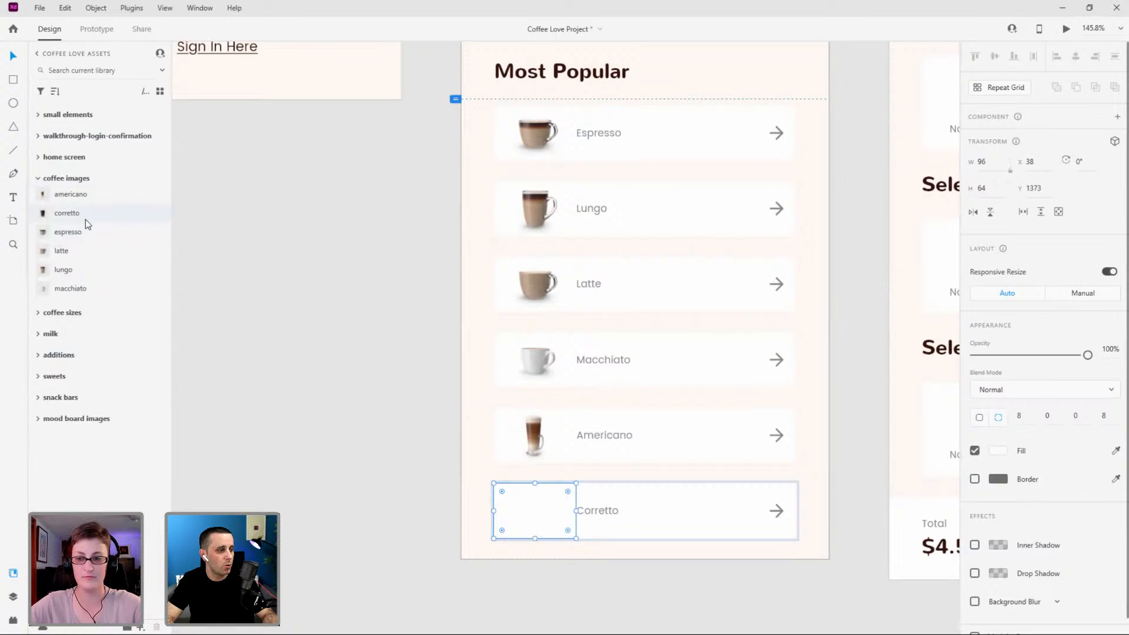
left_click_drag(86, 218, 502, 509)
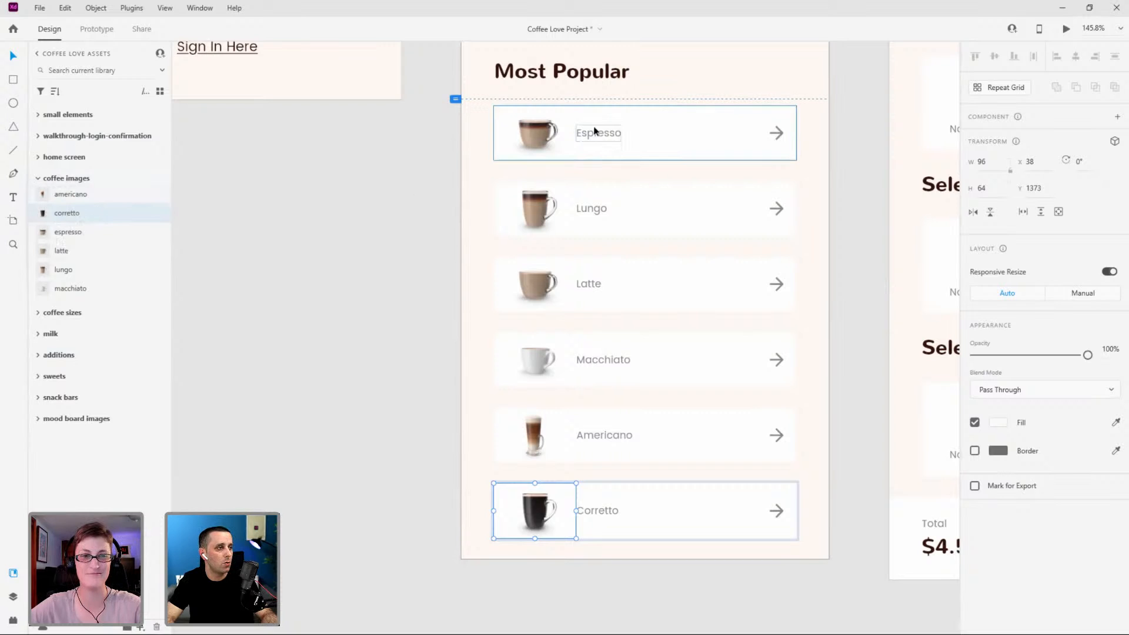
Mark the espresso shape inside the Espresso row's mask group for export, and clear the mark again.
left_click(537, 131)
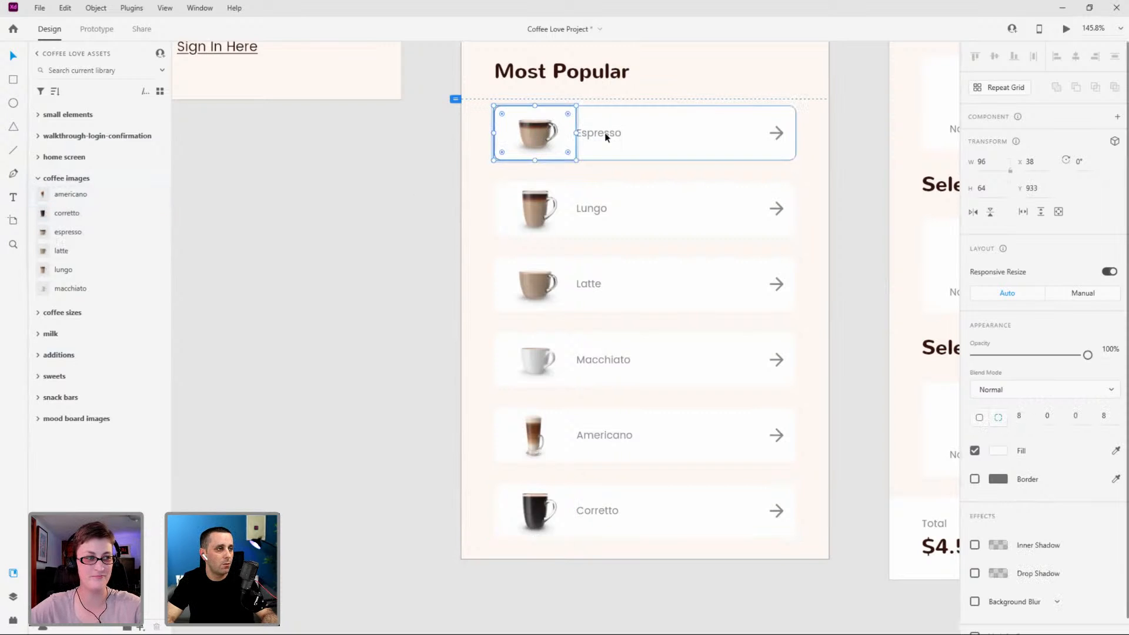
left_click(13, 597)
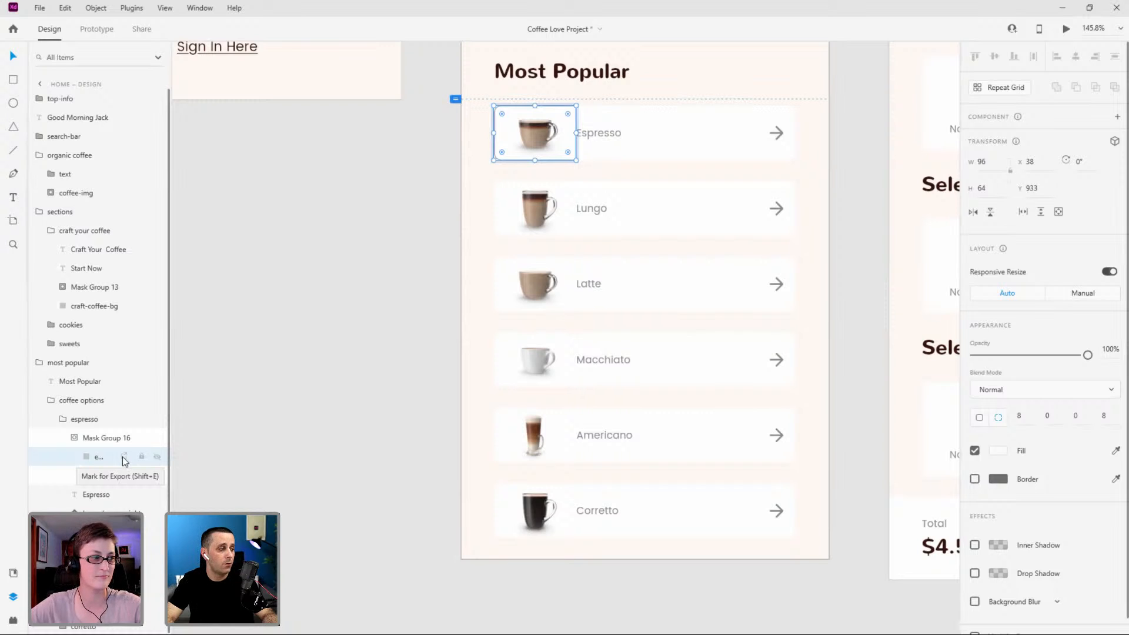
left_click(124, 457)
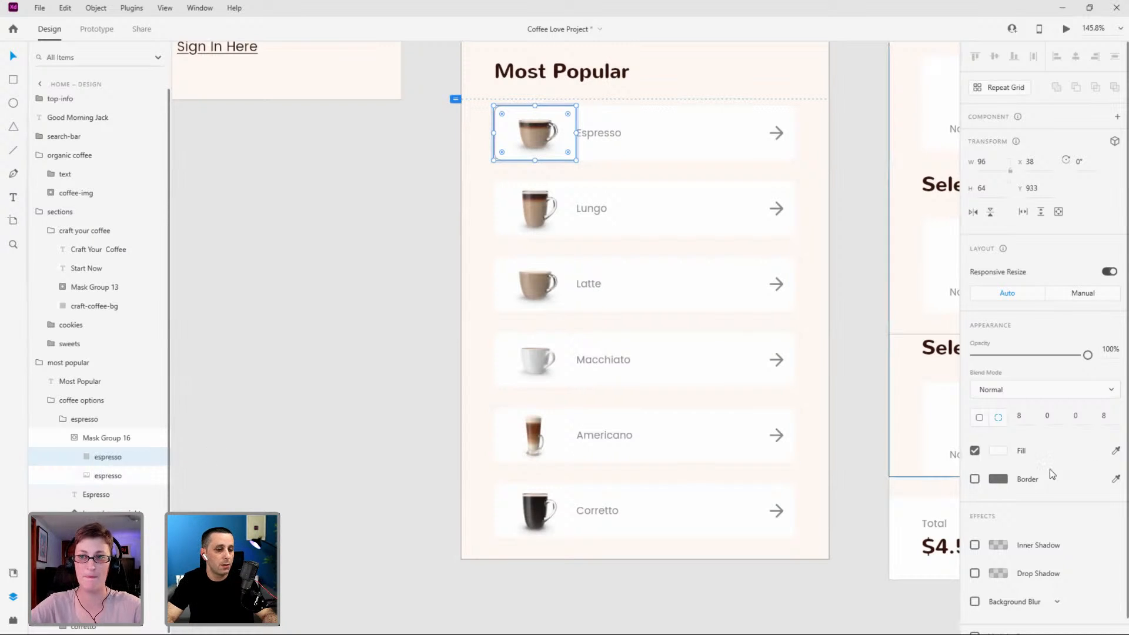
scroll(1042, 494, "down", 1)
left_click(974, 620)
left_click(974, 620)
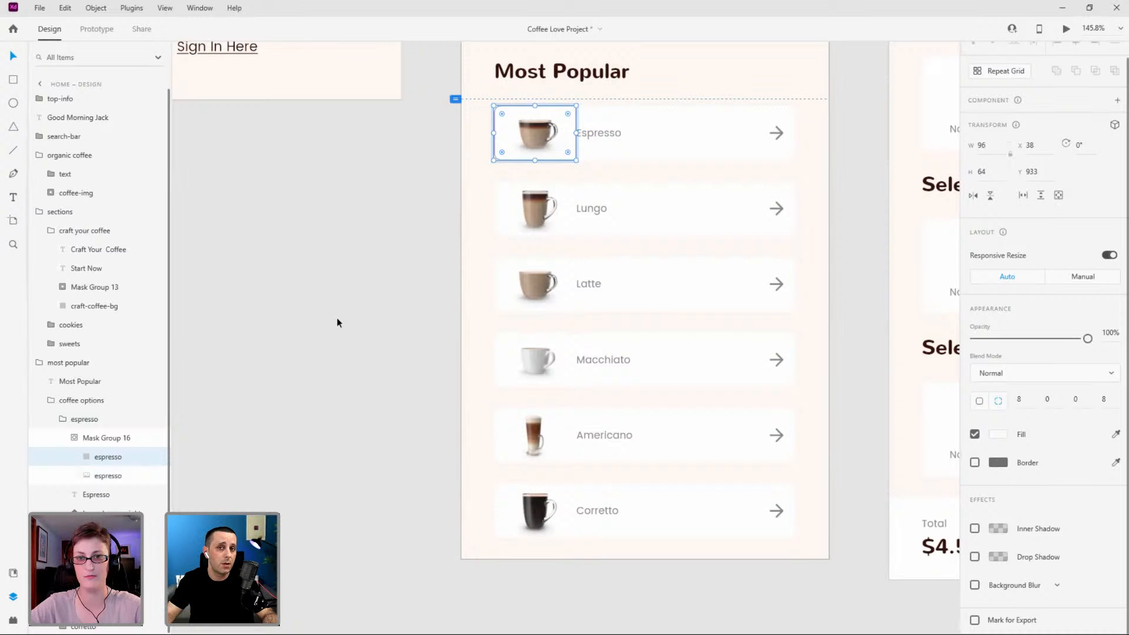
Open the asset export settings for the Espresso row's mask group, browse the formats, and choose the iOS export size with PNG.
key("Escape")
key("ctrl+e")
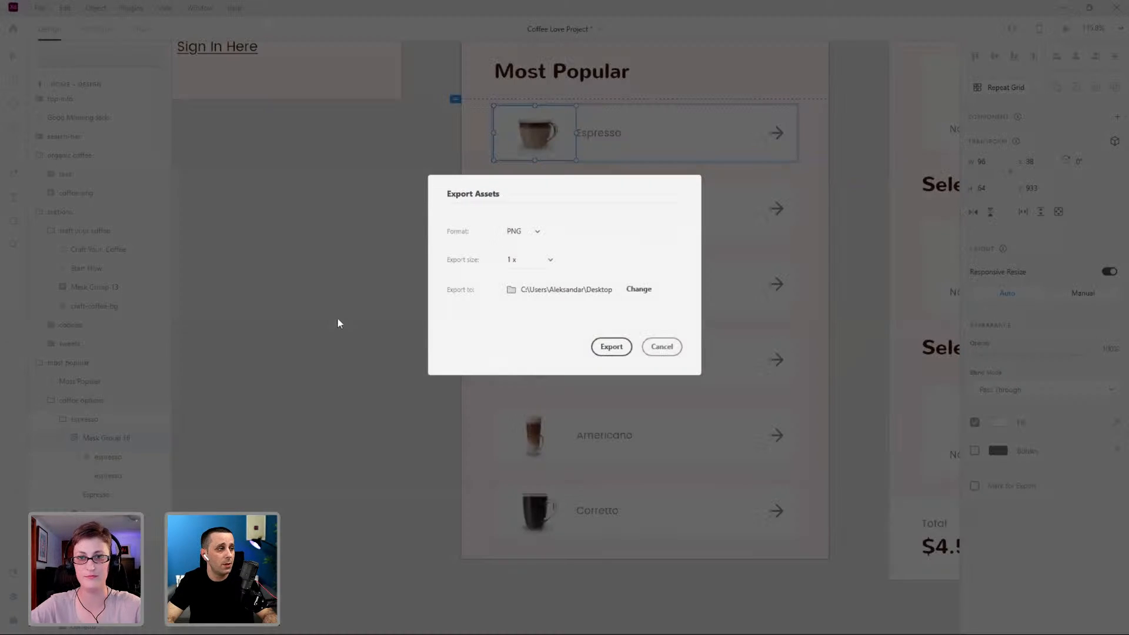
left_click(537, 233)
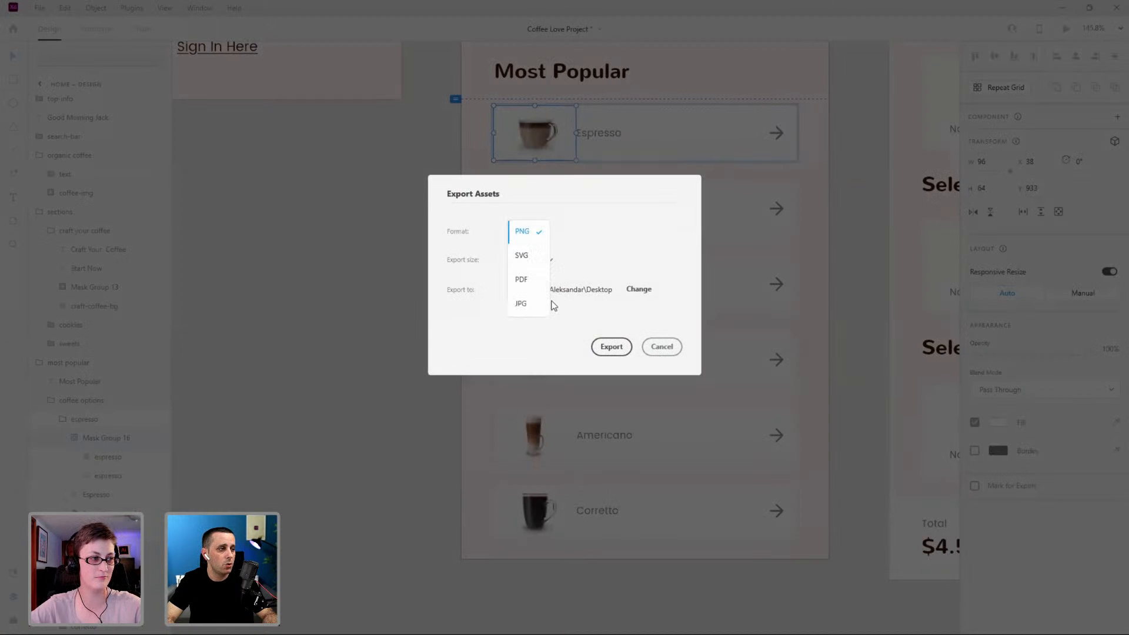
left_click(597, 257)
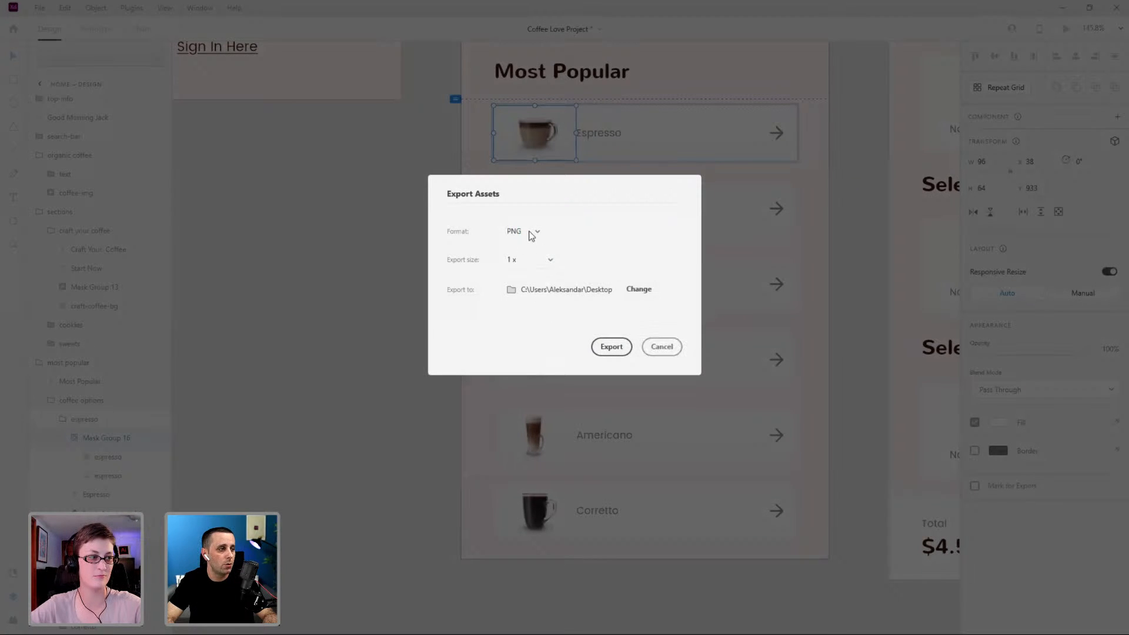
left_click(548, 259)
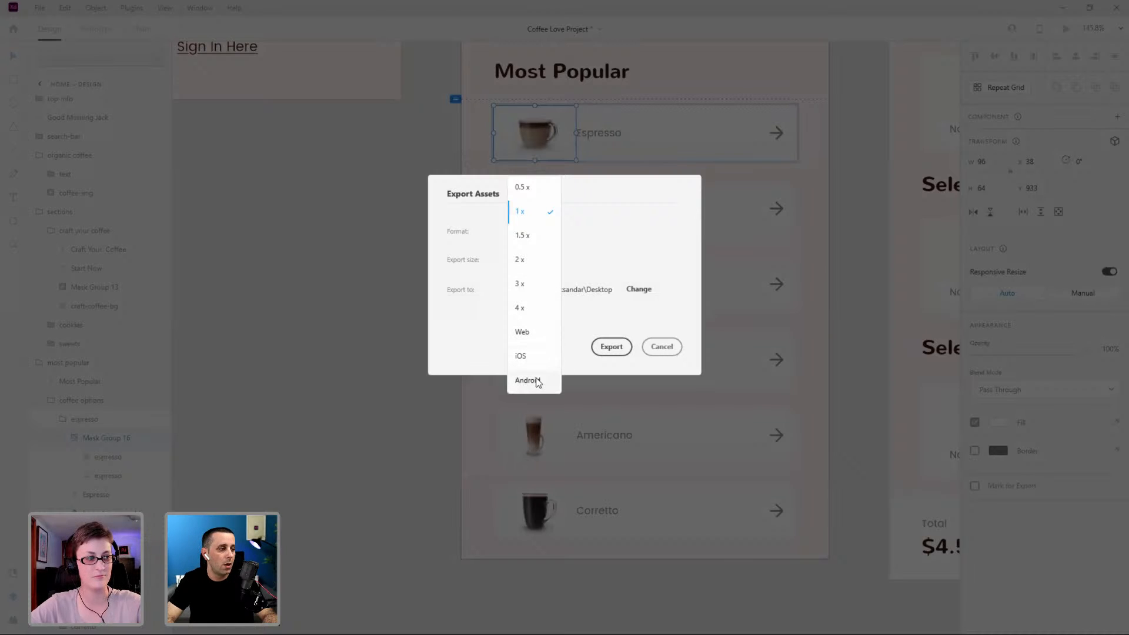
left_click(533, 355)
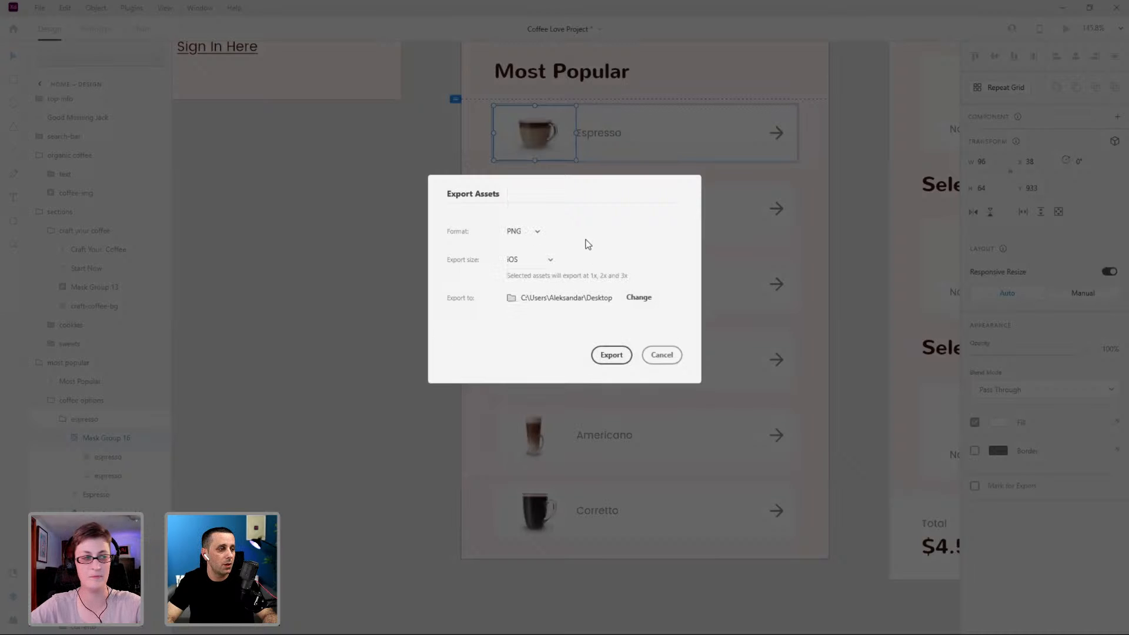
Switch the export format to JPG, browse its quality and size options, and return the format to PNG.
left_click(539, 235)
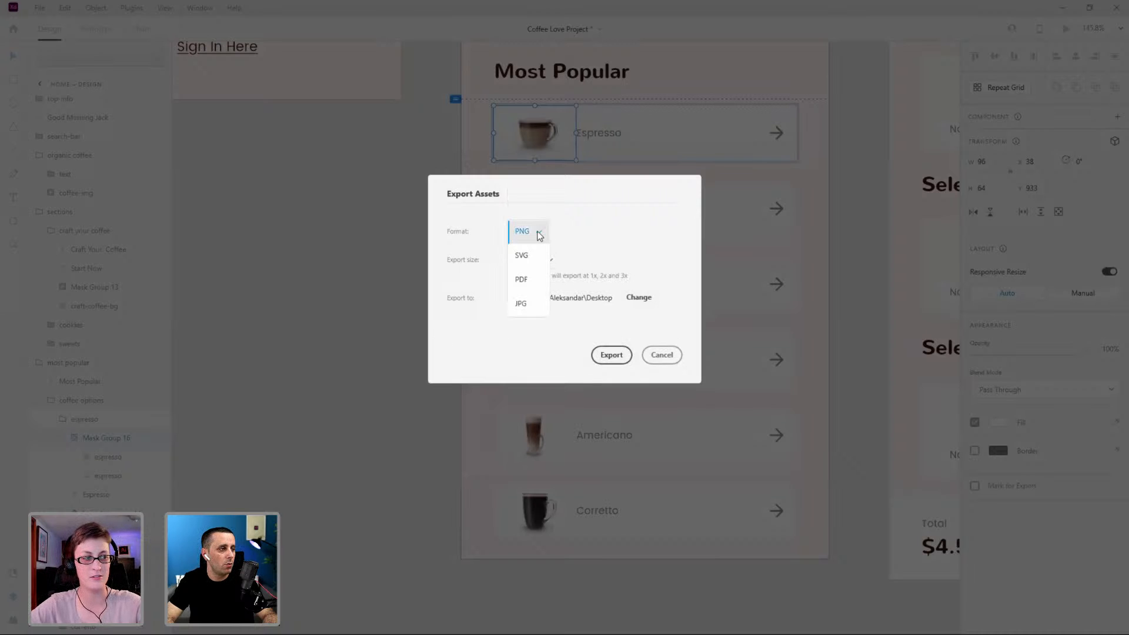
left_click(526, 304)
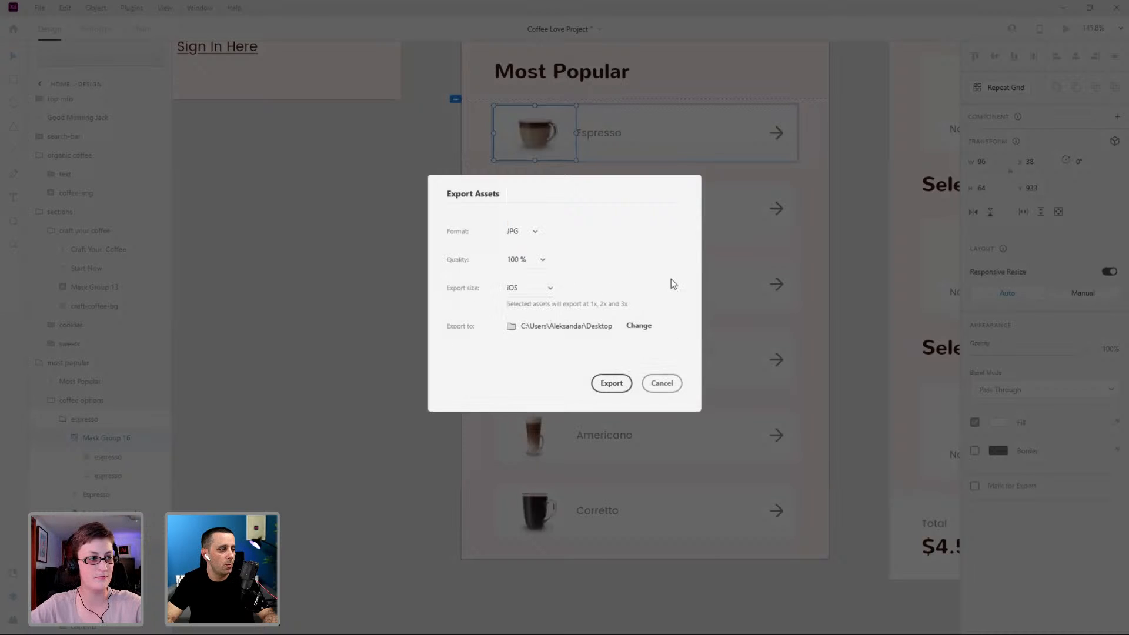
left_click(543, 262)
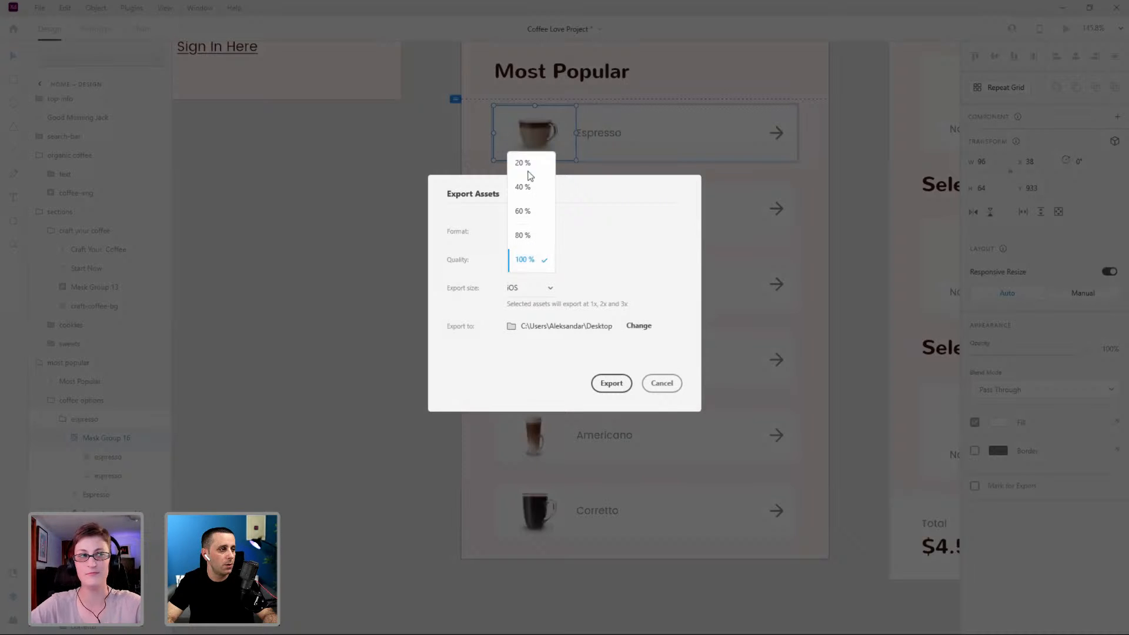
left_click(541, 254)
left_click(551, 289)
left_click(599, 262)
left_click(537, 234)
left_click(523, 159)
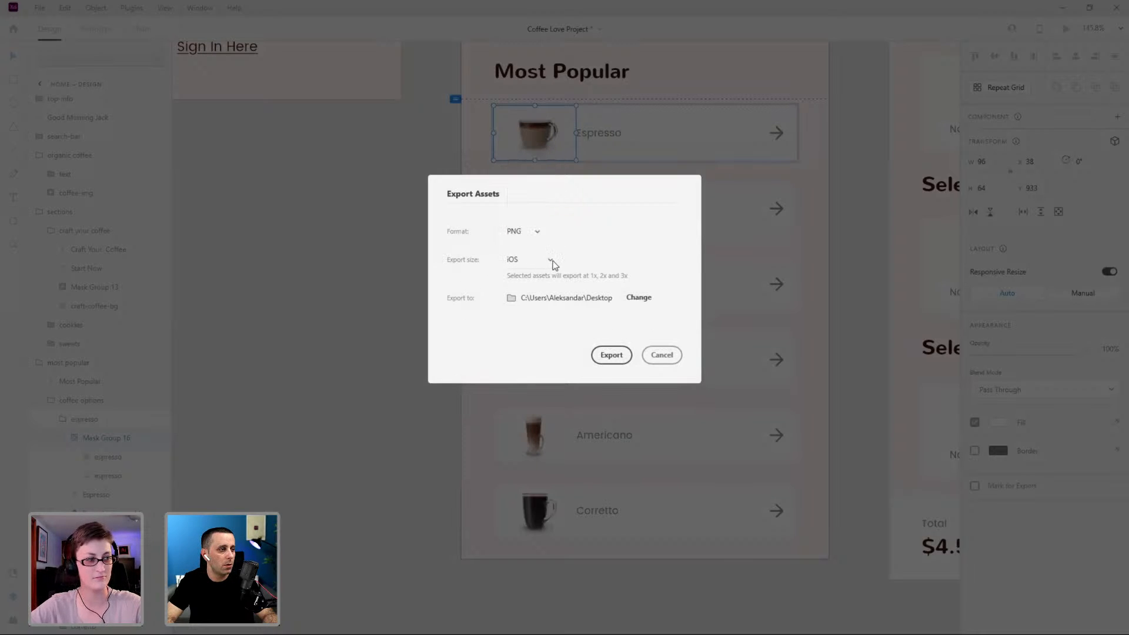
Set the PNG export size to Android, and leave the export settings without exporting.
left_click(551, 260)
left_click(537, 282)
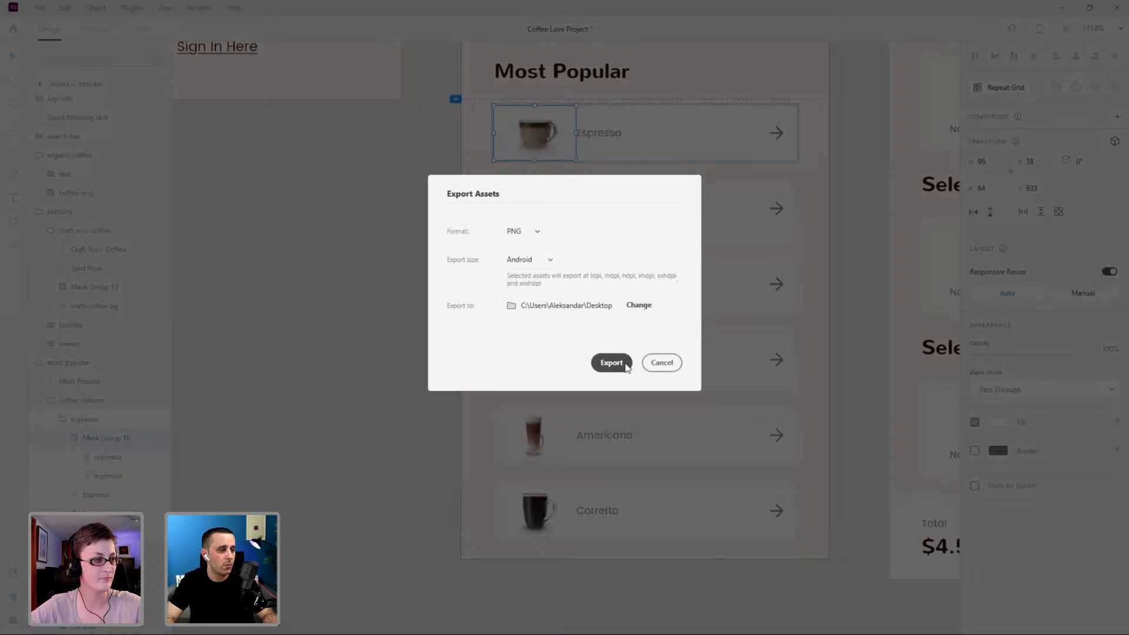
left_click(652, 363)
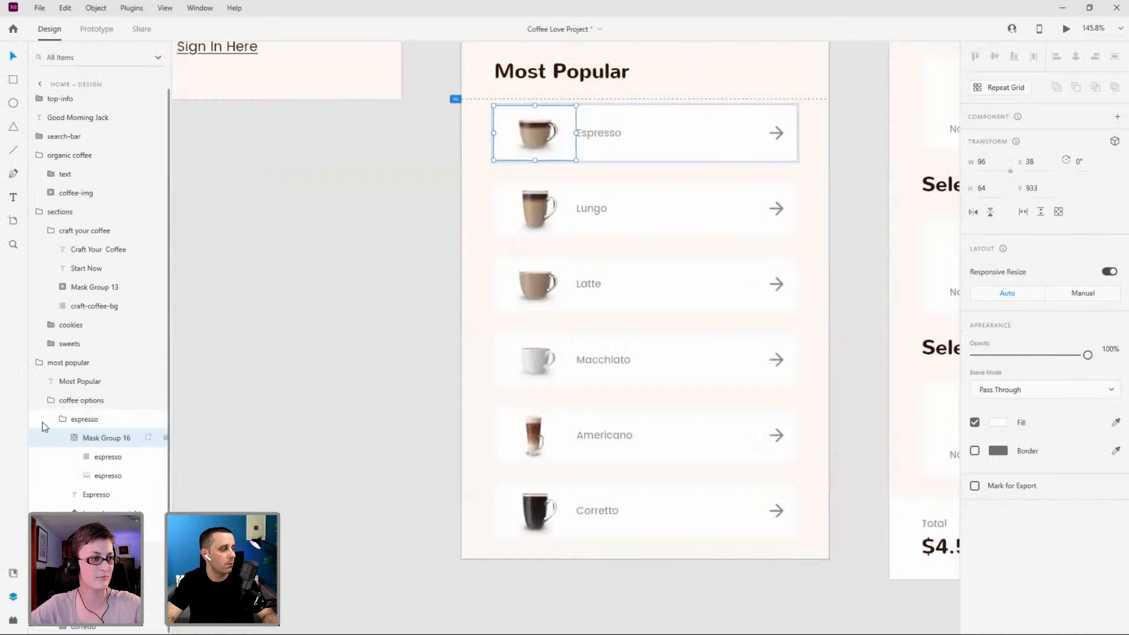
Collapse the espresso, coffee options, most popular, craft your coffee, sections and organic coffee groups in the Home artboard's layers.
left_click(49, 418)
left_click(52, 400)
left_click(39, 363)
left_click(50, 231)
left_click(37, 212)
left_click(34, 156)
Review the Home artboard's images and the neighbouring Customize Order, Checkout and walkthrough designs.
scroll(401, 281, "down", 5)
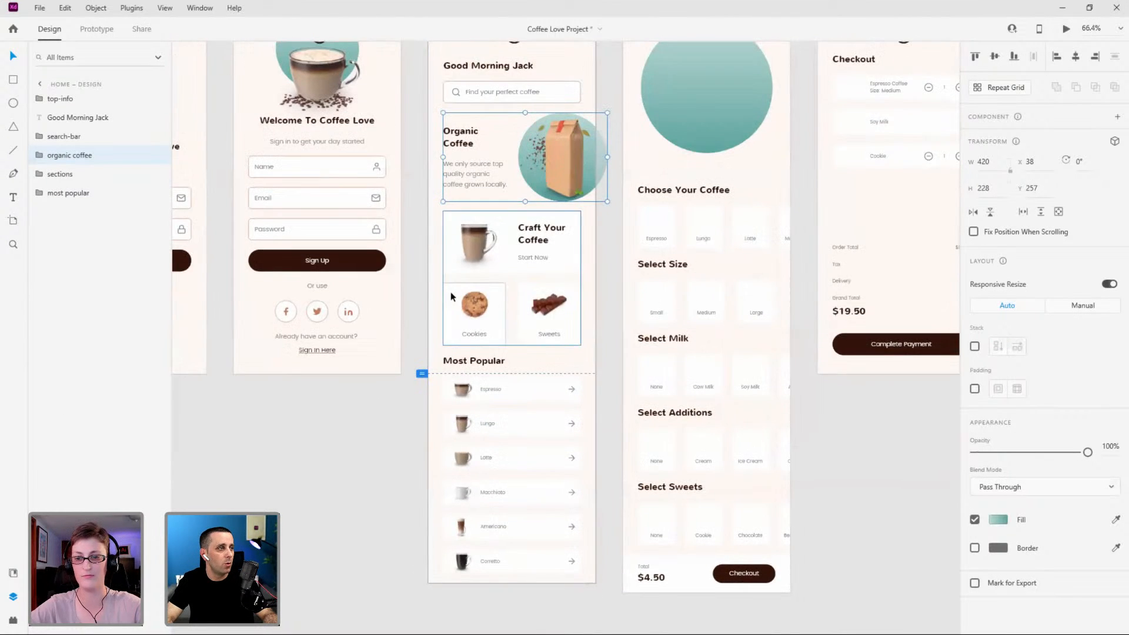
scroll(545, 155, "up", 8)
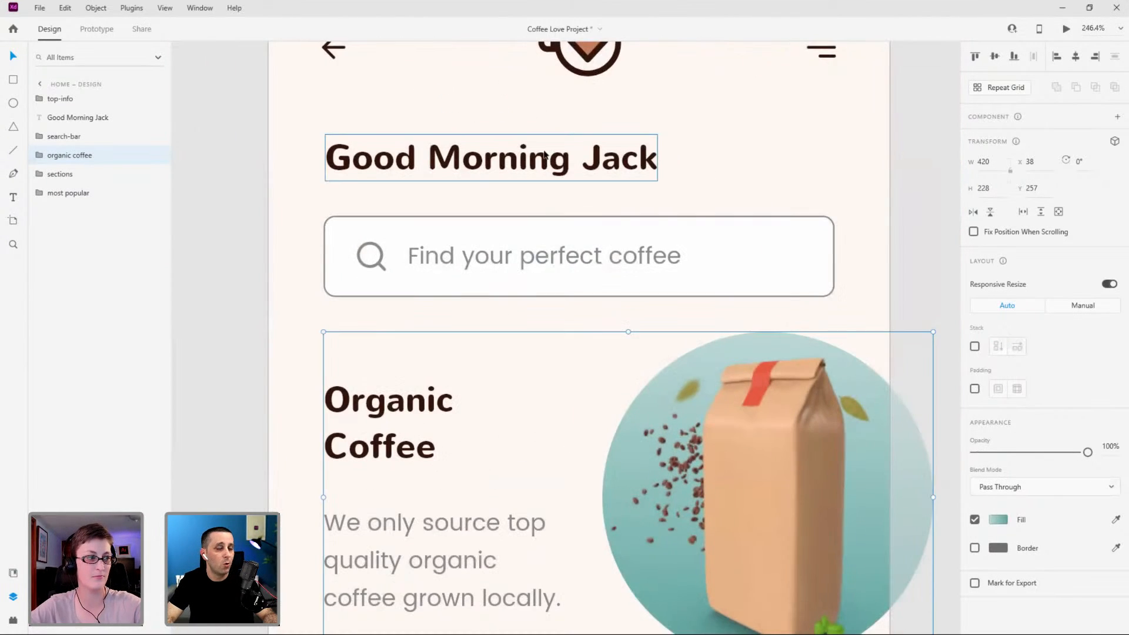
scroll(482, 179, "down", 8)
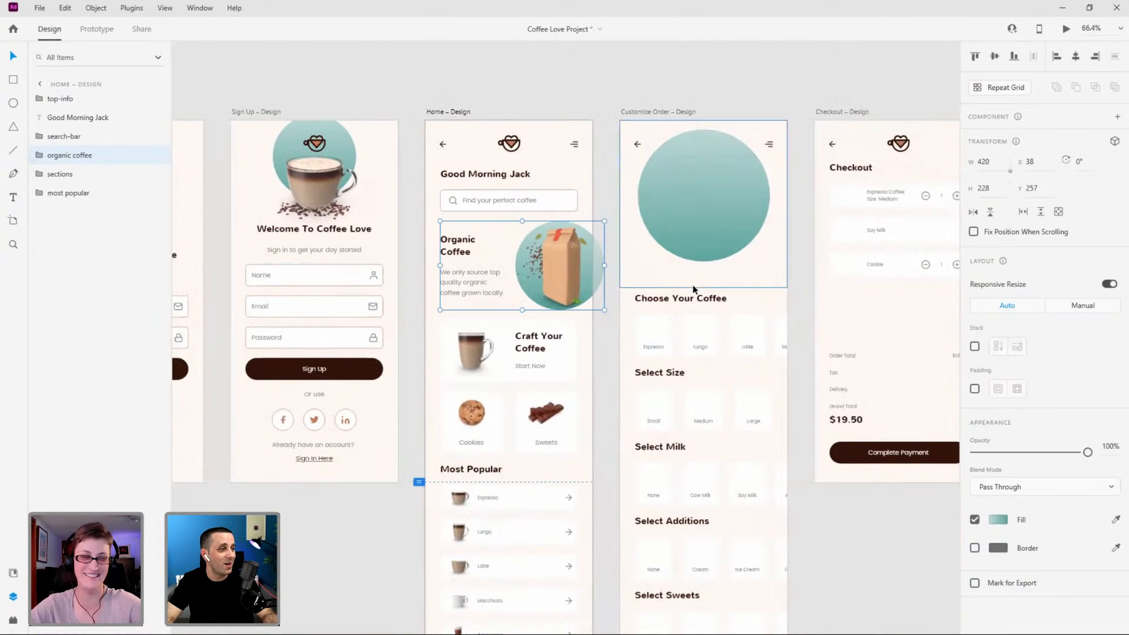
scroll(760, 346, "up", 3)
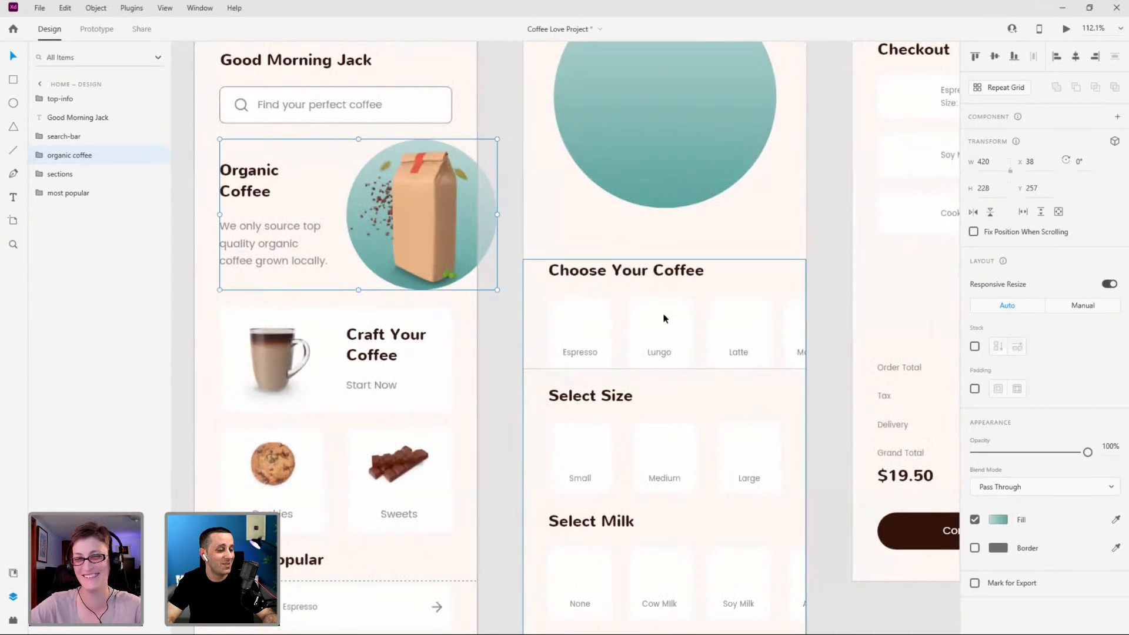
scroll(622, 324, "down", 3)
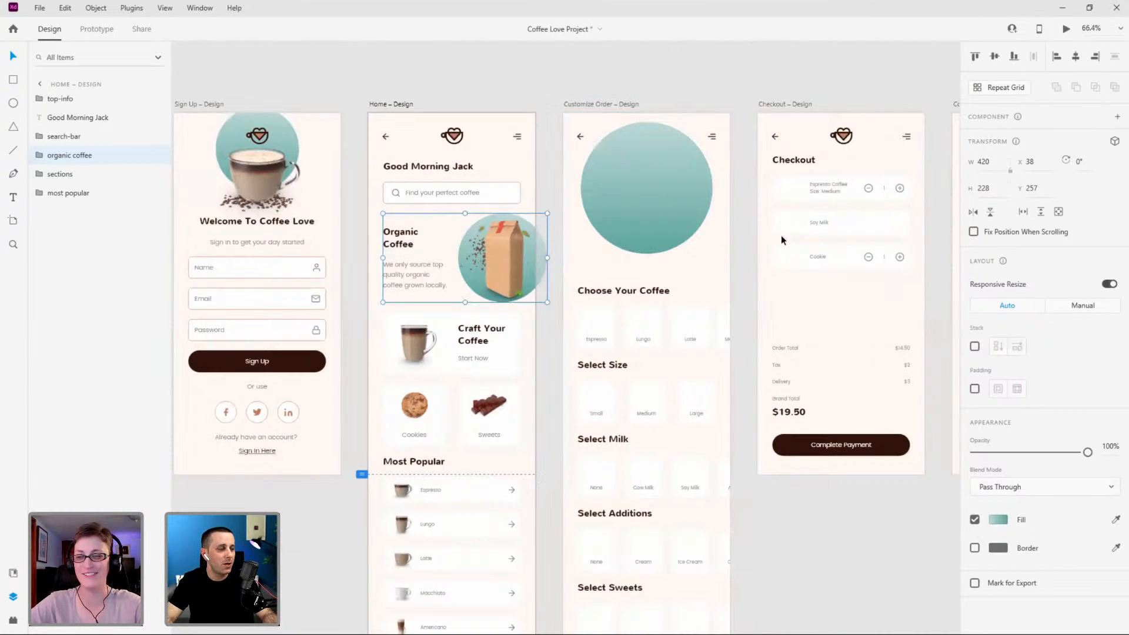
scroll(861, 241, "down", 6)
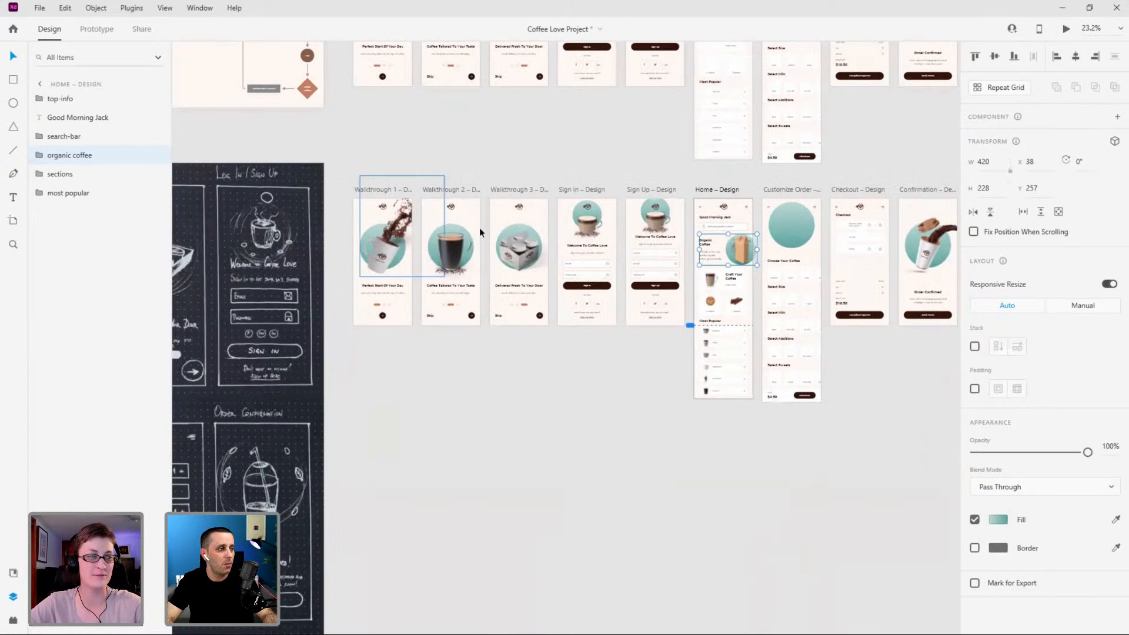
Send the walkthrough1 mug image and the background circle to the bottom of the Walkthrough 1 artboard's layer order.
scroll(370, 232, "up", 6)
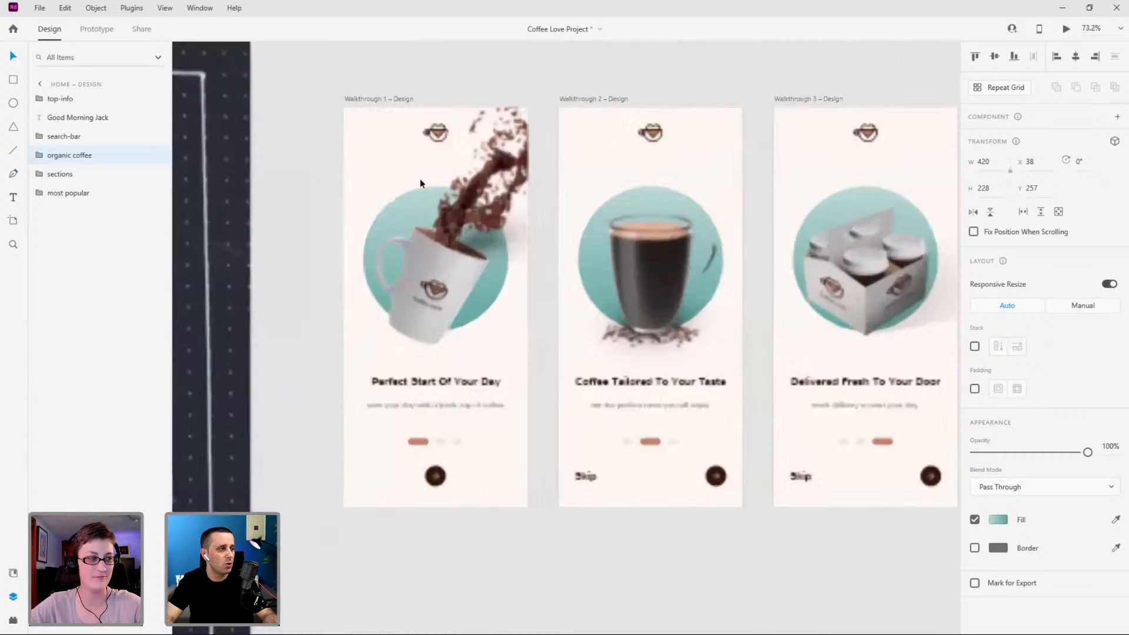
scroll(404, 210, "up", 3)
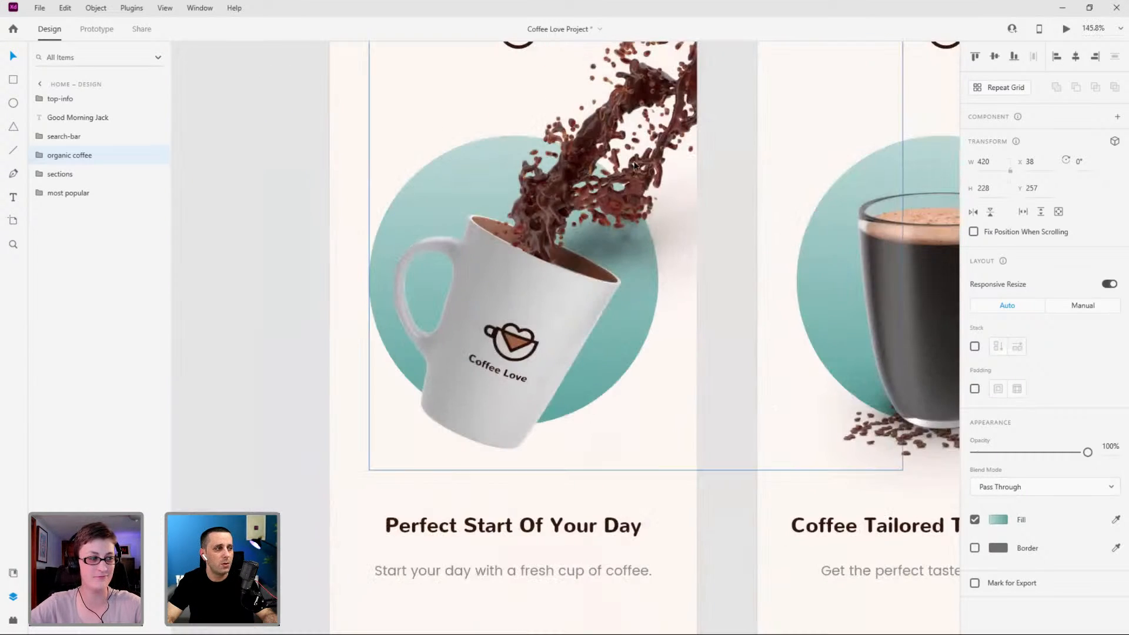
left_click(552, 295)
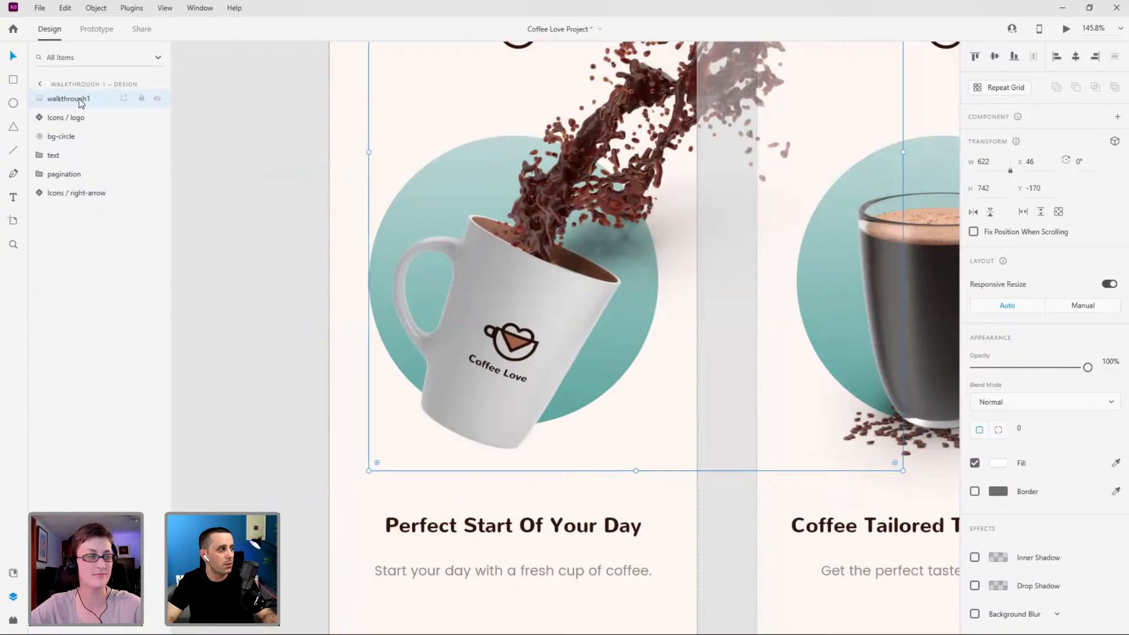
left_click_drag(85, 102, 75, 268)
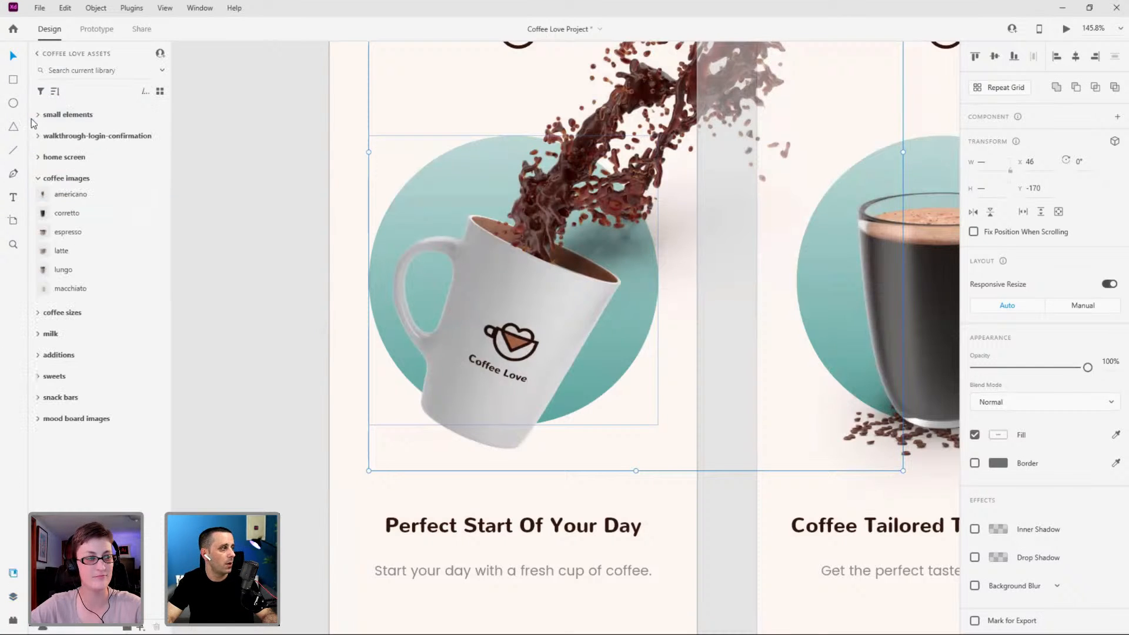
Place the coffee-bean image from the library's small elements group near the circle on Walkthrough 1 and scale it to 34 × 34.
left_click(38, 178)
left_click(39, 114)
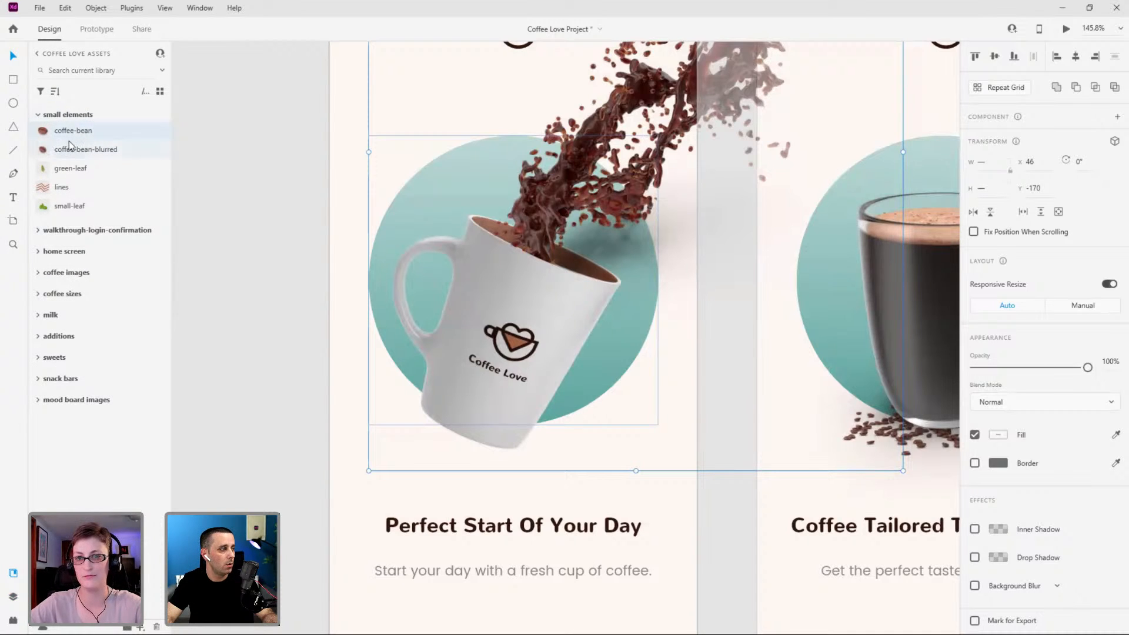
left_click_drag(73, 134, 382, 143)
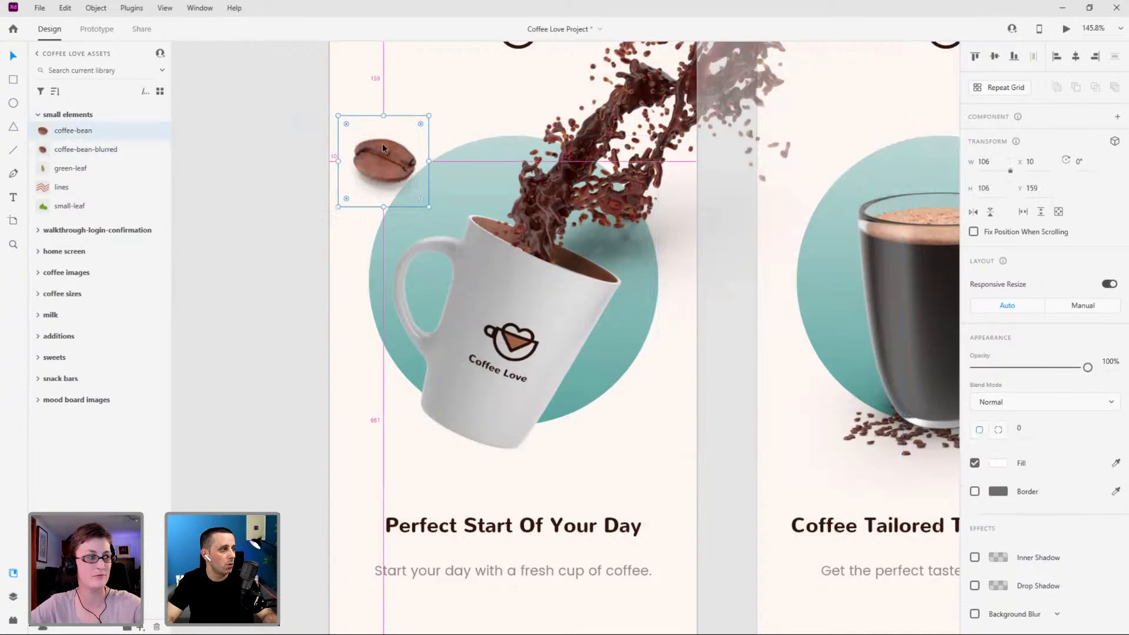
scroll(382, 143, "up", 2)
left_click_drag(462, 96, 410, 134)
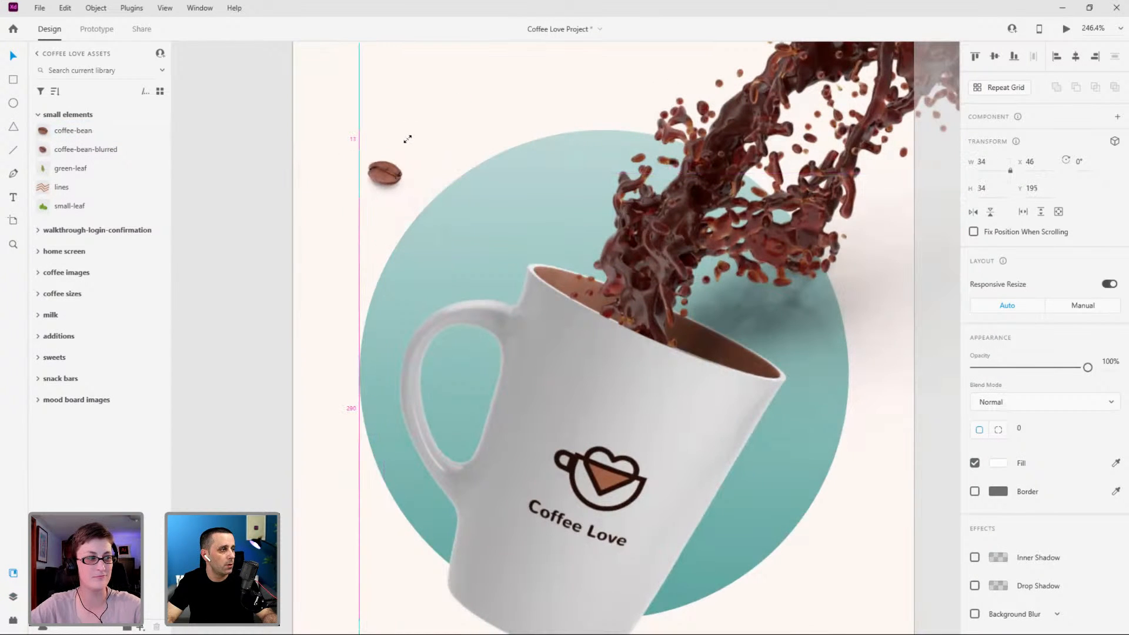
left_click_drag(393, 176, 442, 205)
Place the library's lines element on the circle's left edge above the mug handle, and move the coffee bean onto the circle's upper rim.
left_click_drag(72, 194, 436, 125)
key("ctrl+z")
left_click_drag(54, 194, 388, 285)
left_click_drag(424, 208, 531, 139)
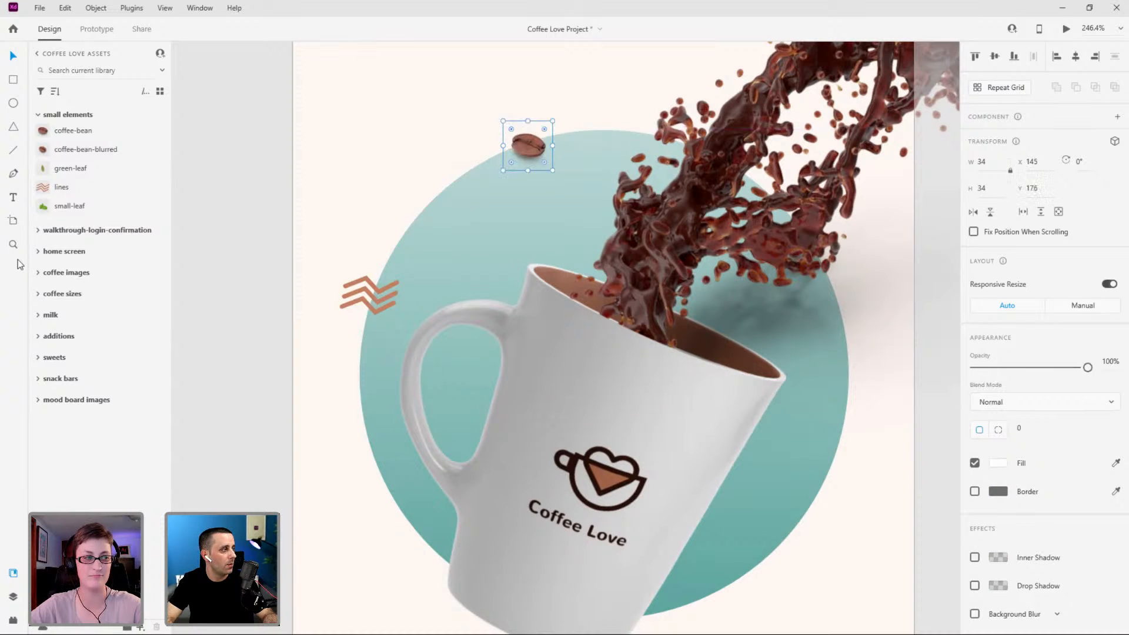
Place the library's green-leaf image to the right of the mug on Walkthrough 1 and scale it to 84 × 84.
left_click_drag(308, 364, 322, 313)
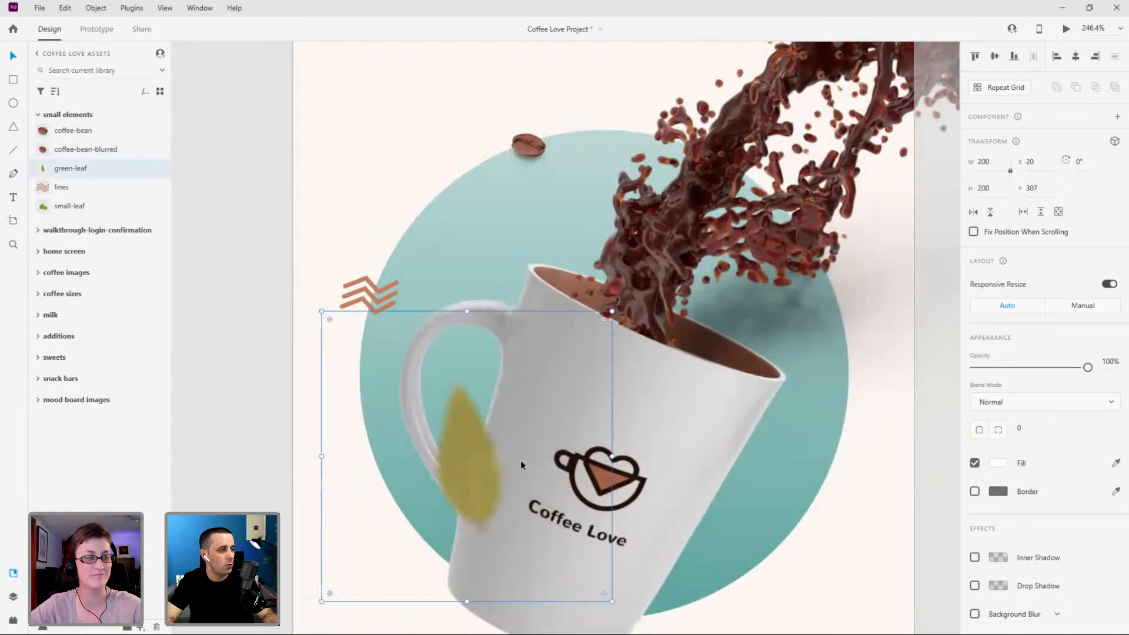
left_click_drag(460, 453, 817, 505)
key("ctrl+minus")
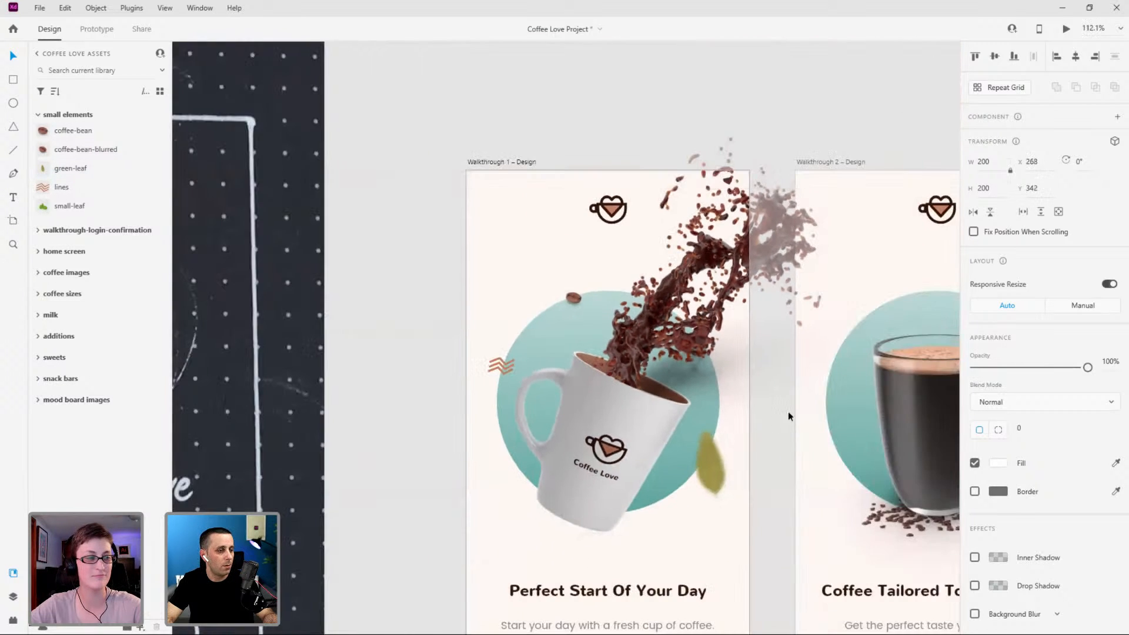
left_click_drag(774, 397, 737, 433)
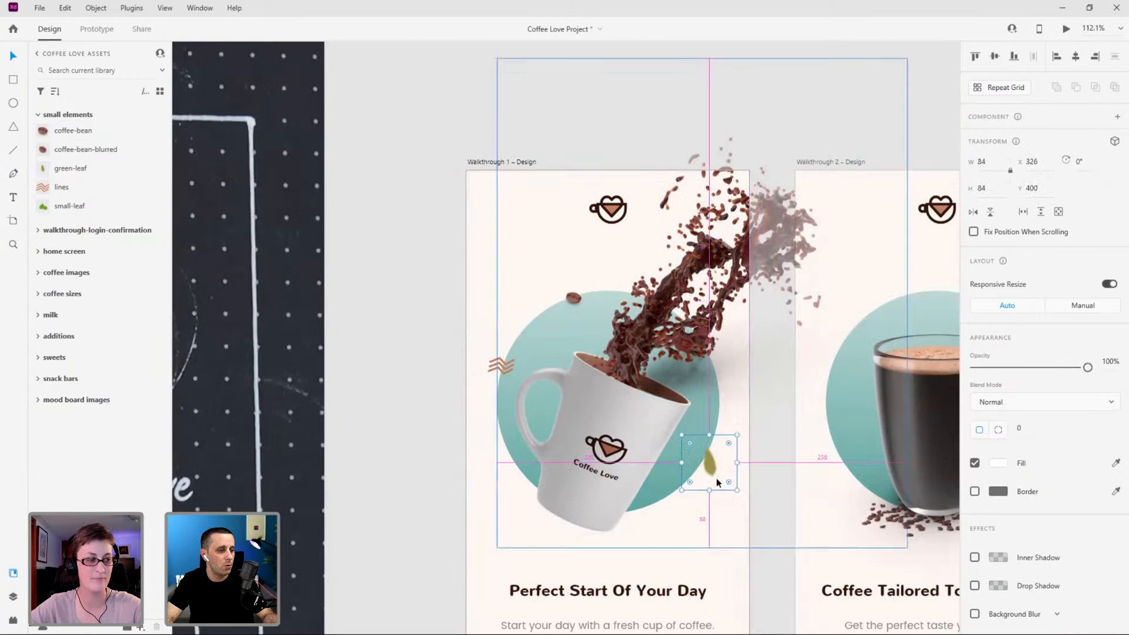
Shrink the green leaf to 54 × 54, rotate it to -17° and set it on the circle's lower-right edge.
scroll(716, 479, "up", 5)
scroll(353, 241, "down", 2)
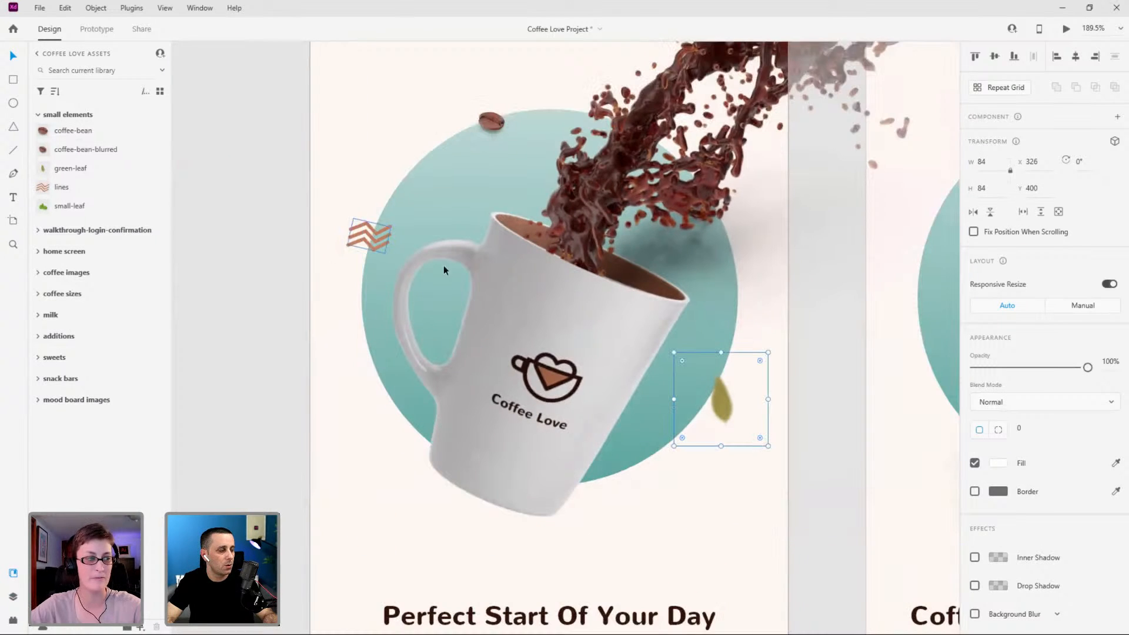
scroll(763, 387, "up", 3)
left_click_drag(767, 327, 737, 327)
left_click_drag(697, 411, 675, 404)
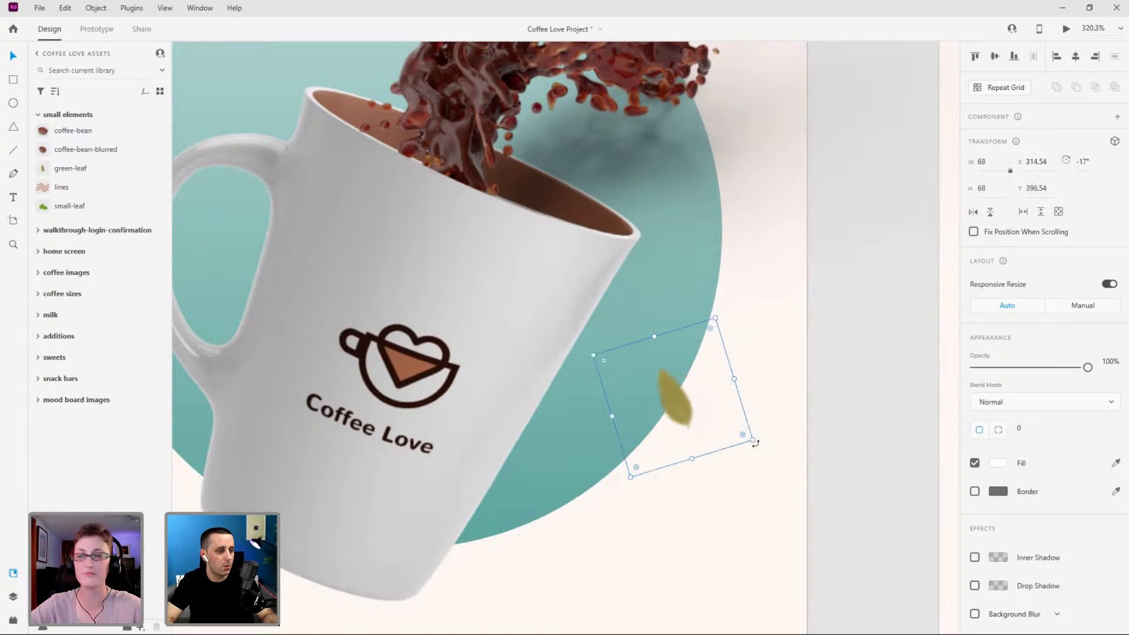
left_click_drag(750, 439, 738, 436)
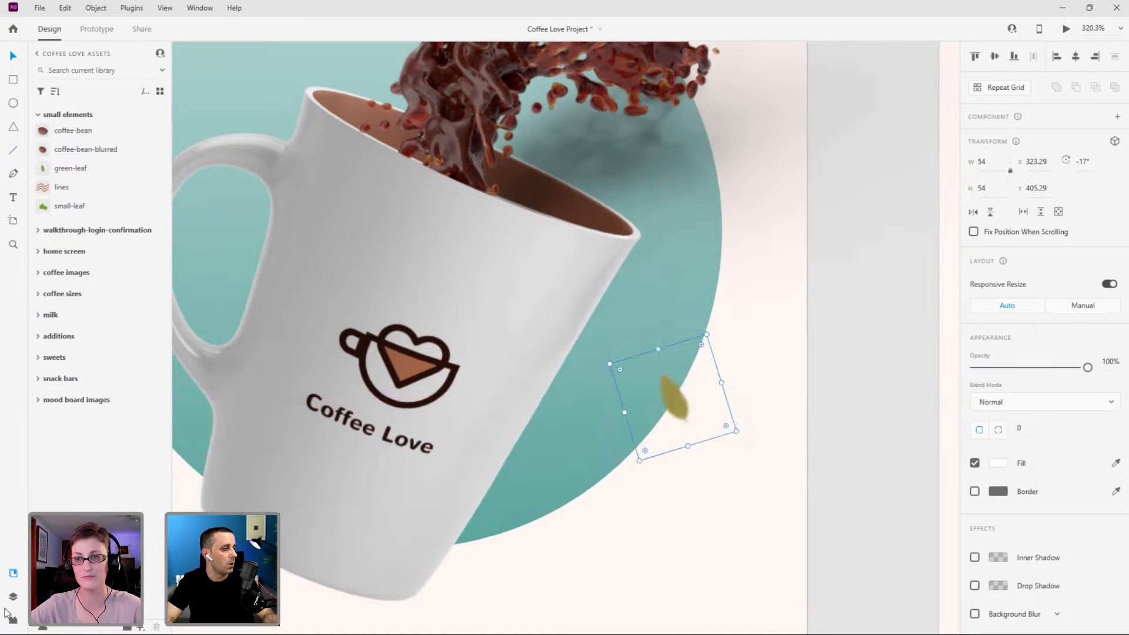
Group the green leaf, lines and coffee bean on Walkthrough 1 as small-elements and place the group directly above the walkthrough1 layer.
key("ctrl+y")
scroll(579, 316, "down", 5)
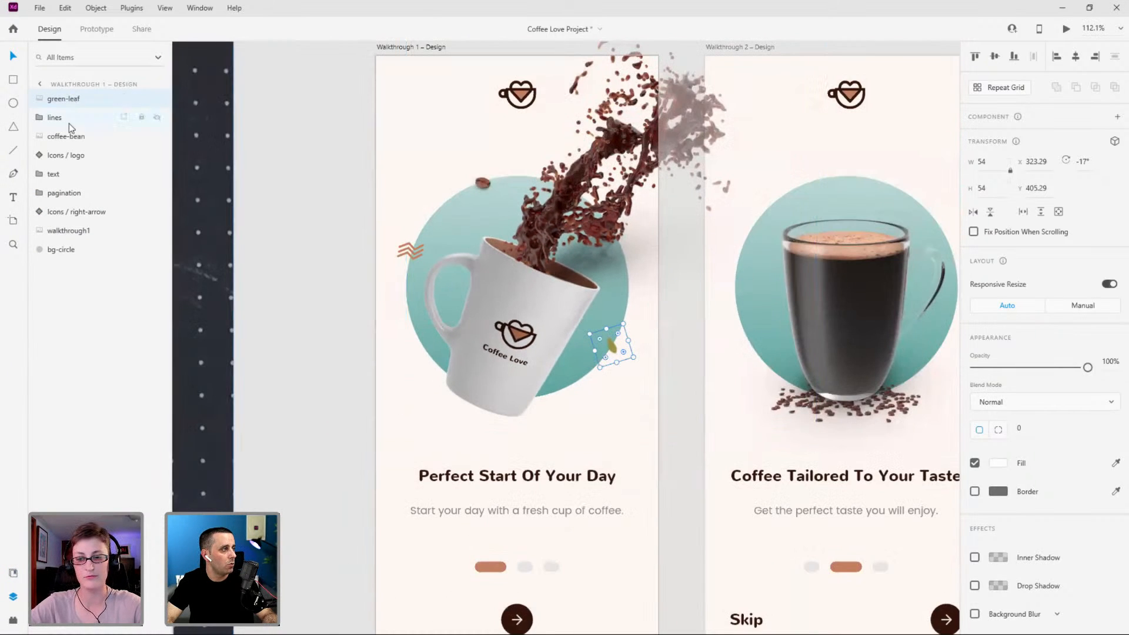
left_click(66, 143, "ctrl")
left_click(64, 123, "ctrl")
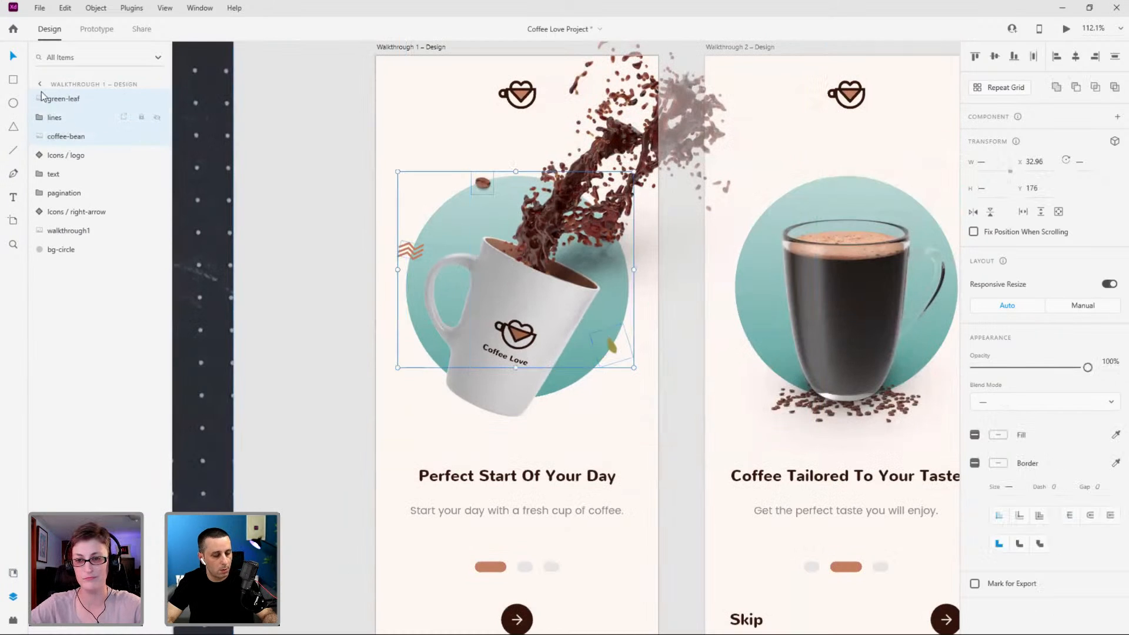
key("ctrl+g")
double_click(55, 98)
type("sma")
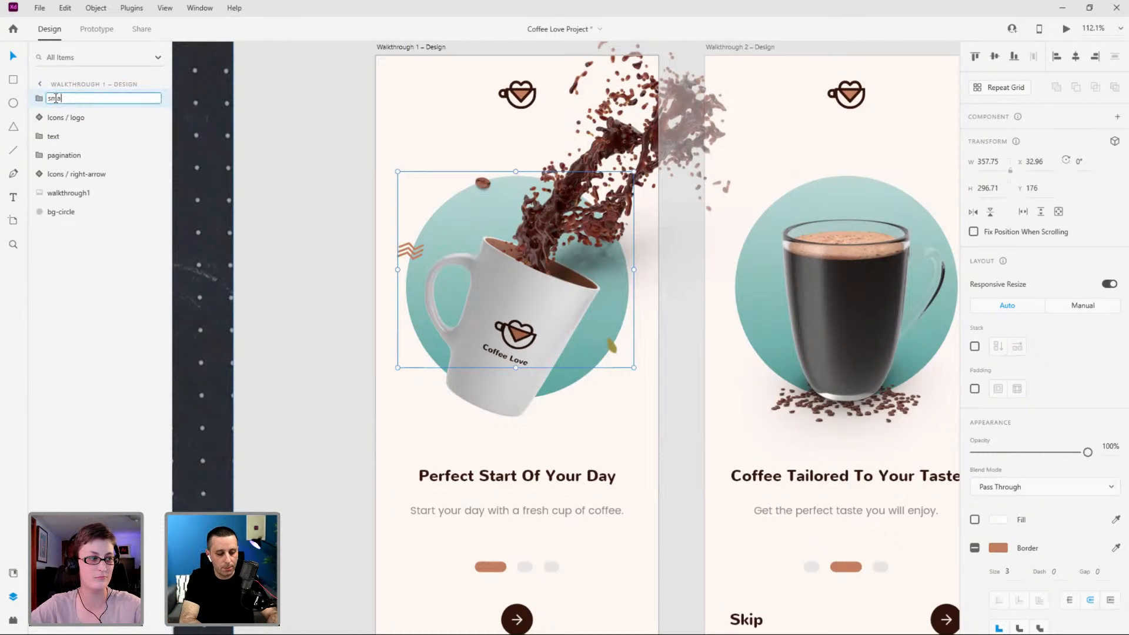
type("ll-eleme")
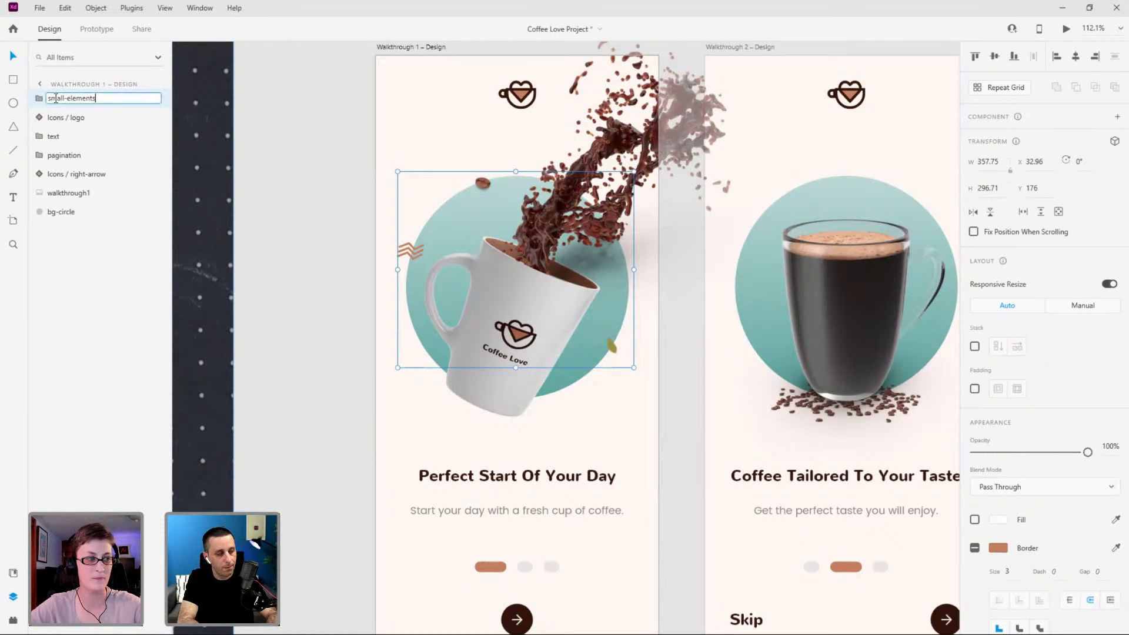
type("nts")
key("Return")
left_click_drag(56, 99, 63, 184)
Copy the small-elements group to Walkthrough 2 and move it with walkthrough2 and bg-circle to the end of the layer order.
scroll(336, 234, "down", 5)
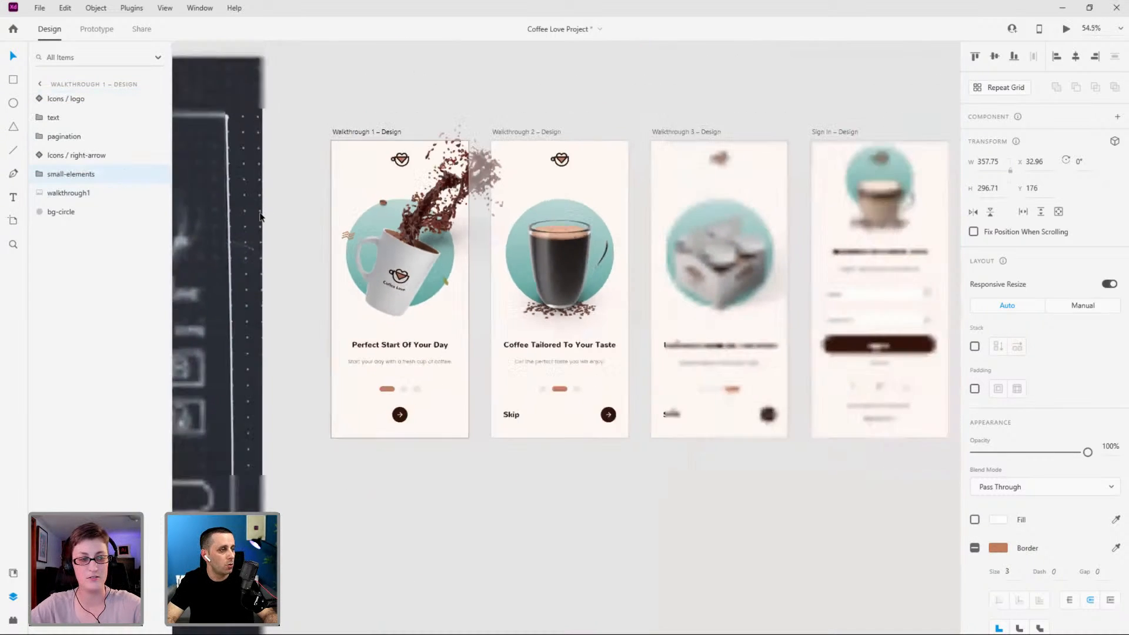
left_click(520, 253)
key("ctrl+v")
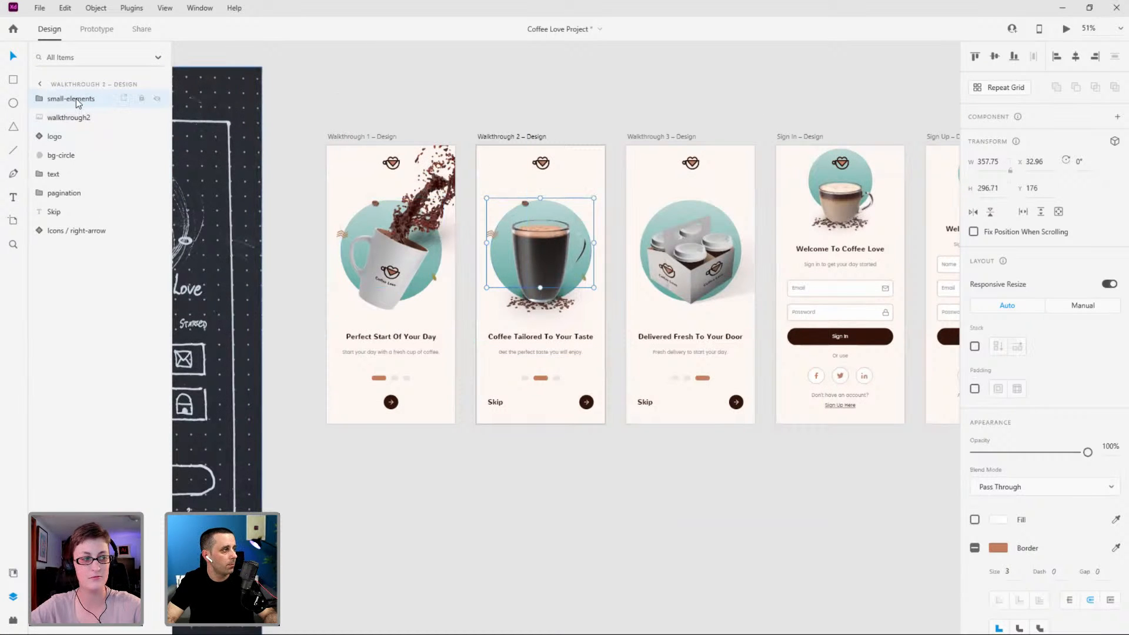
left_click(80, 117, "shift")
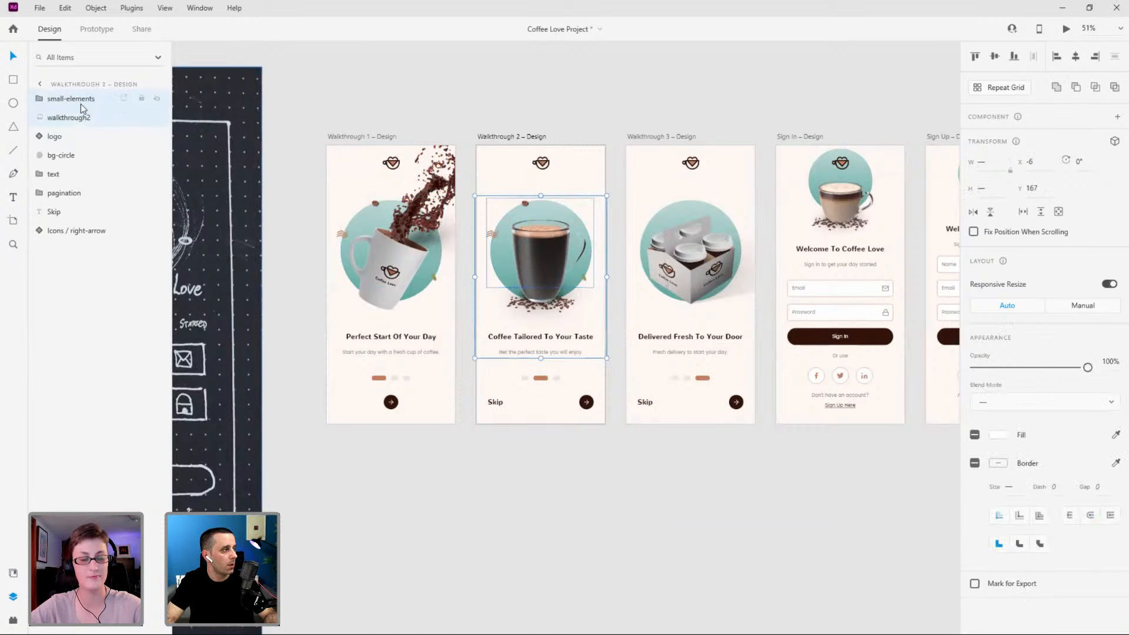
left_click(73, 157, "shift")
left_click_drag(82, 97, 88, 266)
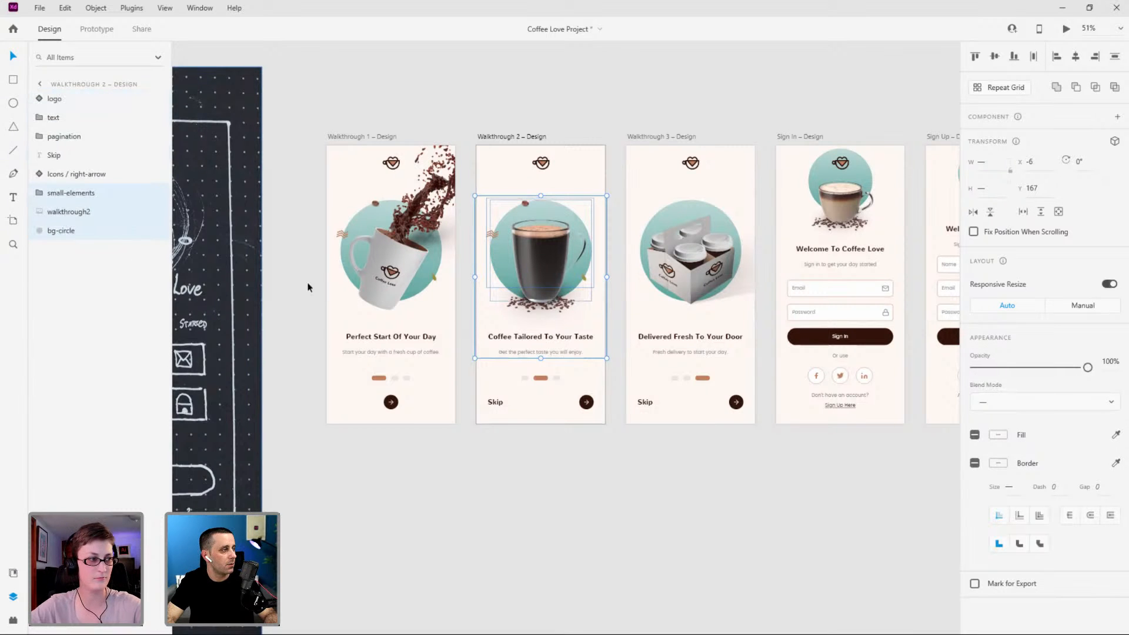
On Walkthrough 2, set the bean on the circle's upper-right rim at 36°, lower the lines at -12°, and raise the leaf at -1°.
scroll(548, 216, "up", 5)
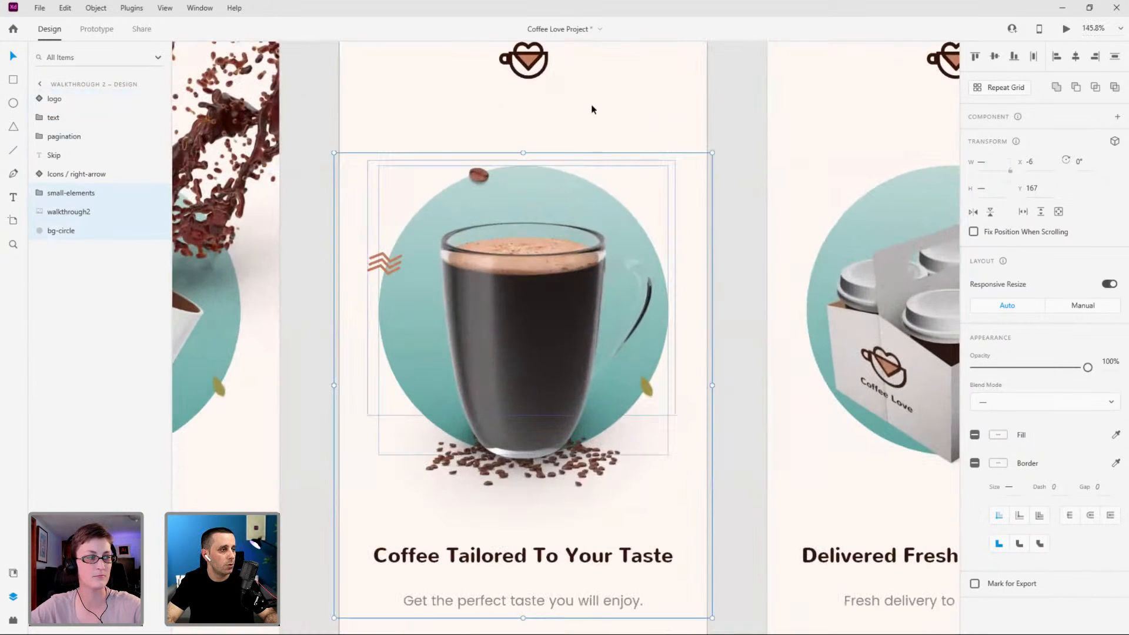
left_click(592, 107)
scroll(545, 137, "up", 3)
double_click(458, 189)
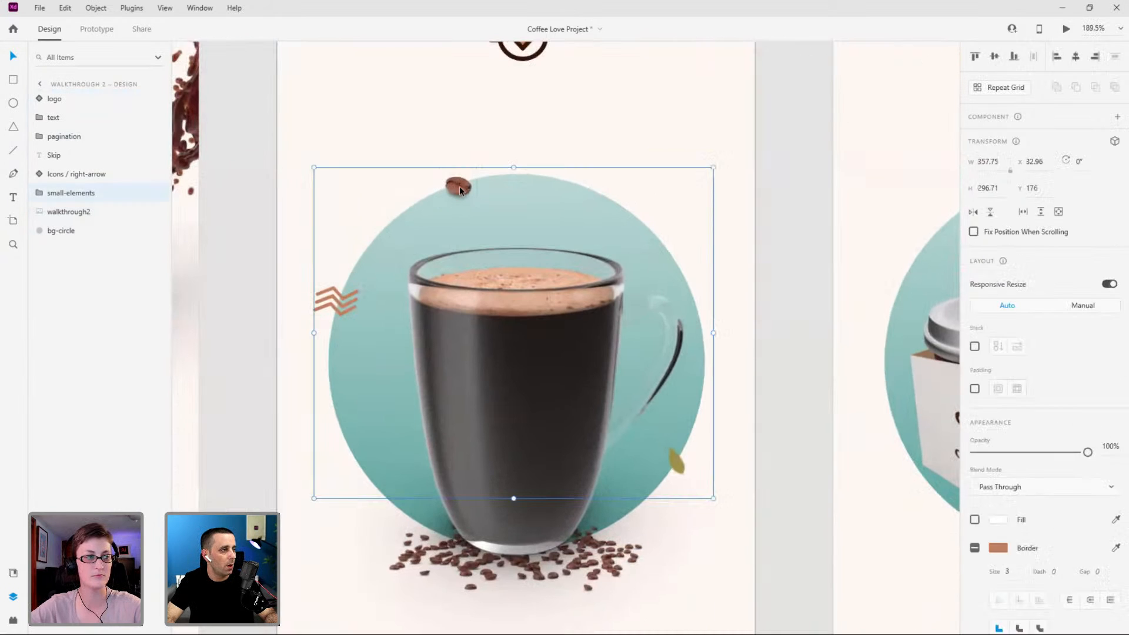
left_click_drag(462, 189, 625, 213)
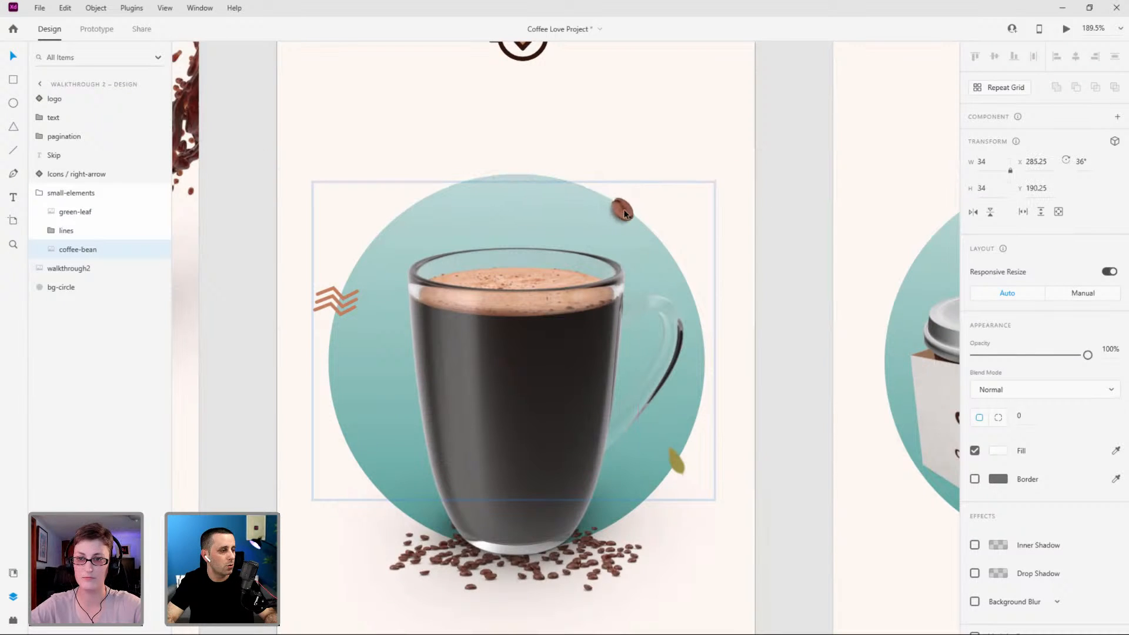
left_click_drag(333, 298, 356, 329)
left_click_drag(679, 473, 688, 435)
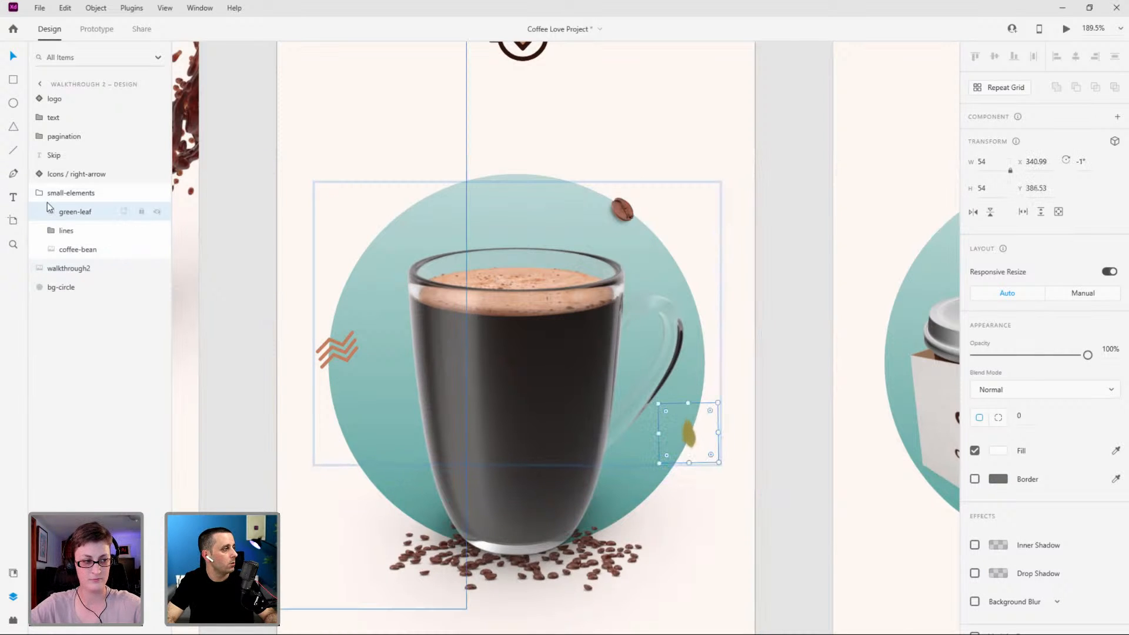
left_click(39, 193)
Copy the small-elements group to Walkthrough 3 and move its lines to the circle's upper-left rim, rotated to 16°.
scroll(327, 242, "down", 2)
scroll(356, 247, "down", 3)
left_click(618, 247)
left_click(619, 247)
scroll(516, 270, "up", 4)
double_click(446, 361)
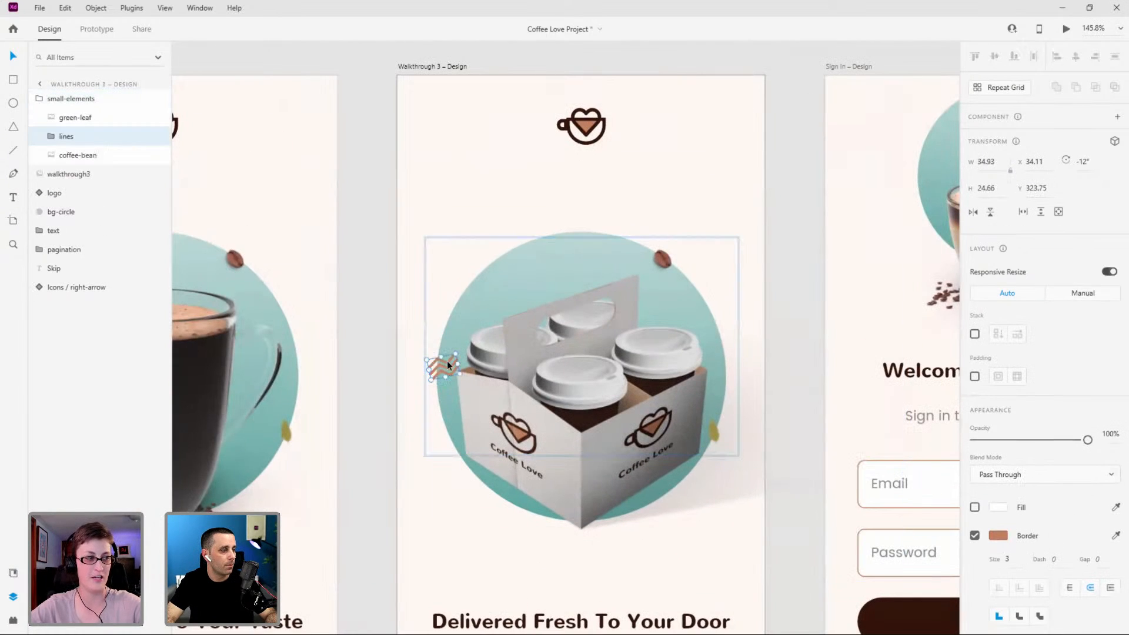
left_click_drag(446, 361, 482, 270)
scroll(482, 273, "up", 2)
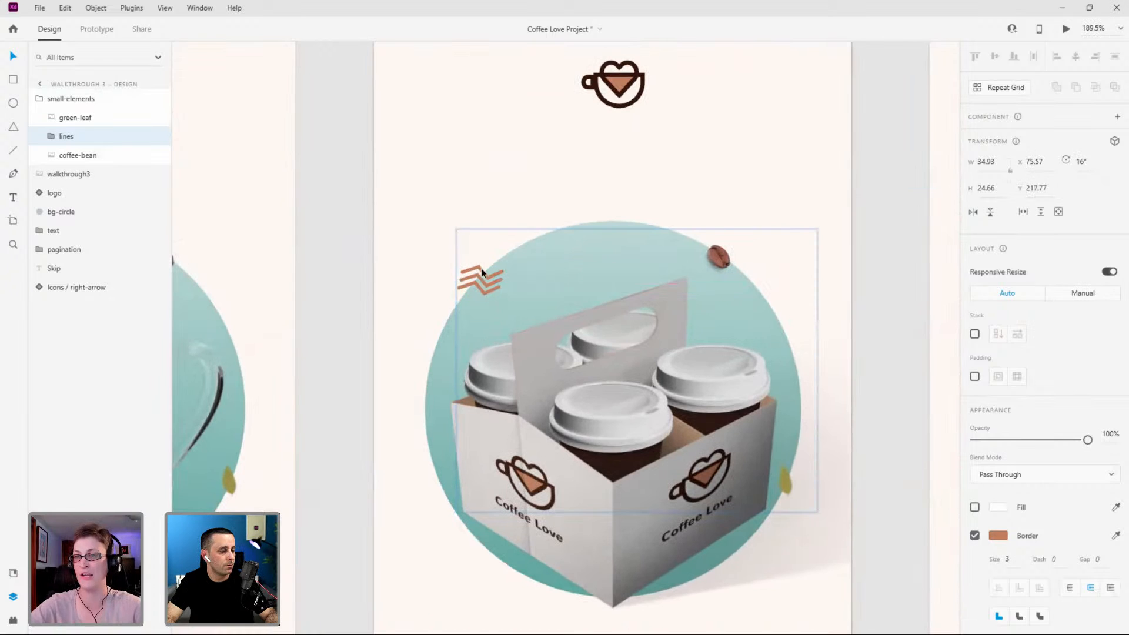
On Walkthrough 3, move the coffee bean higher along the rim at -33° and raise the green leaf on the circle's right edge at -28°.
left_click(718, 259)
left_click_drag(717, 259, 691, 240)
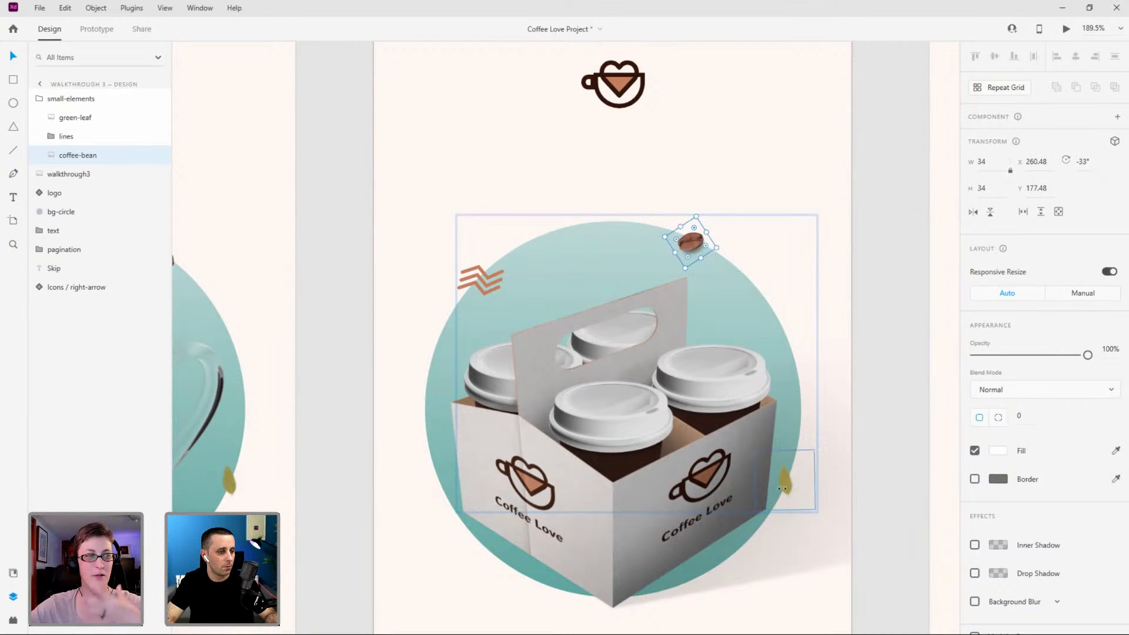
left_click_drag(783, 486, 805, 420)
Move small-elements, walkthrough3 and bg-circle on Walkthrough 3 to the end of the layer order, below the right-arrow icon.
left_click(42, 98)
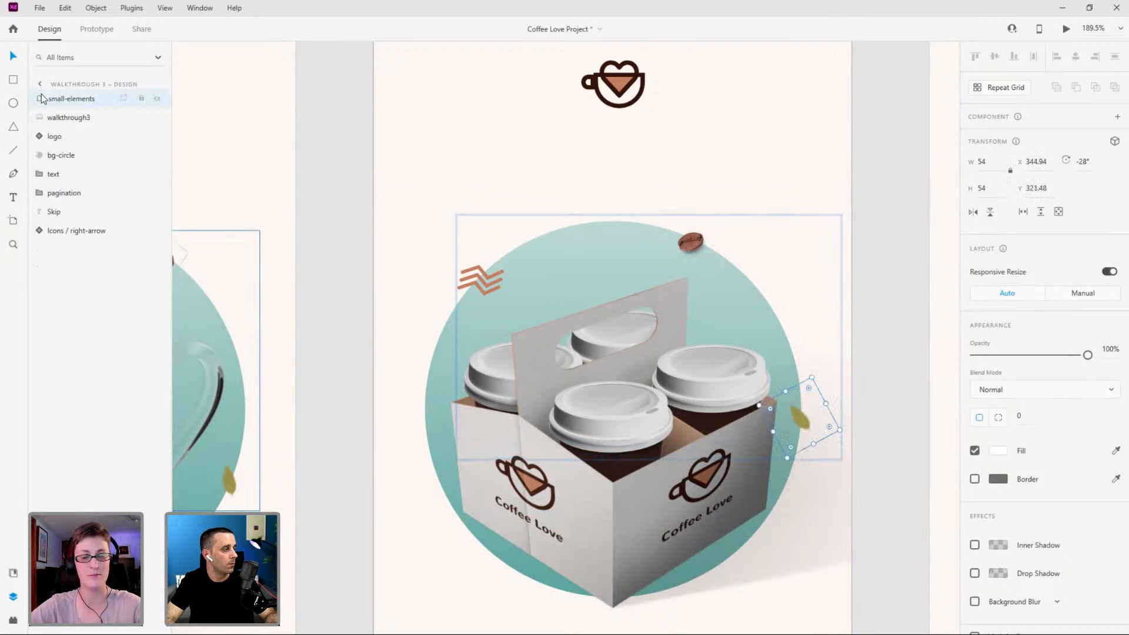
left_click(59, 117, "ctrl")
left_click(61, 155, "ctrl")
left_click_drag(61, 112, 71, 242)
Review the three decorated walkthrough artboards, checking their illustrations, headings, pagination and navigation.
scroll(656, 306, "down", 10)
scroll(513, 439, "up", 6)
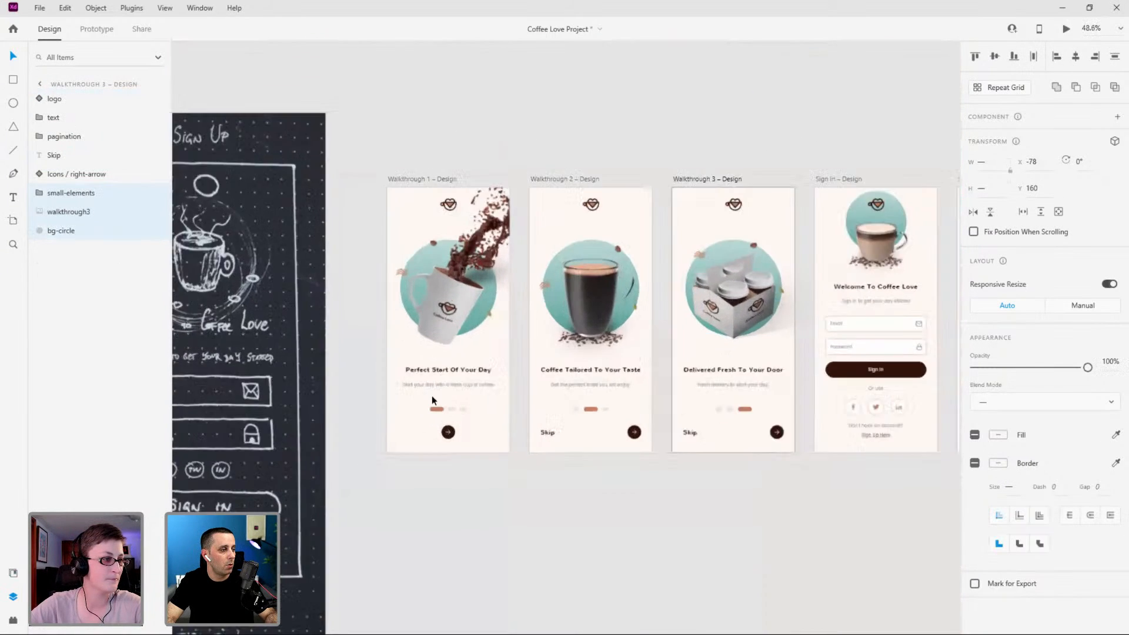
scroll(513, 349, "up", 4)
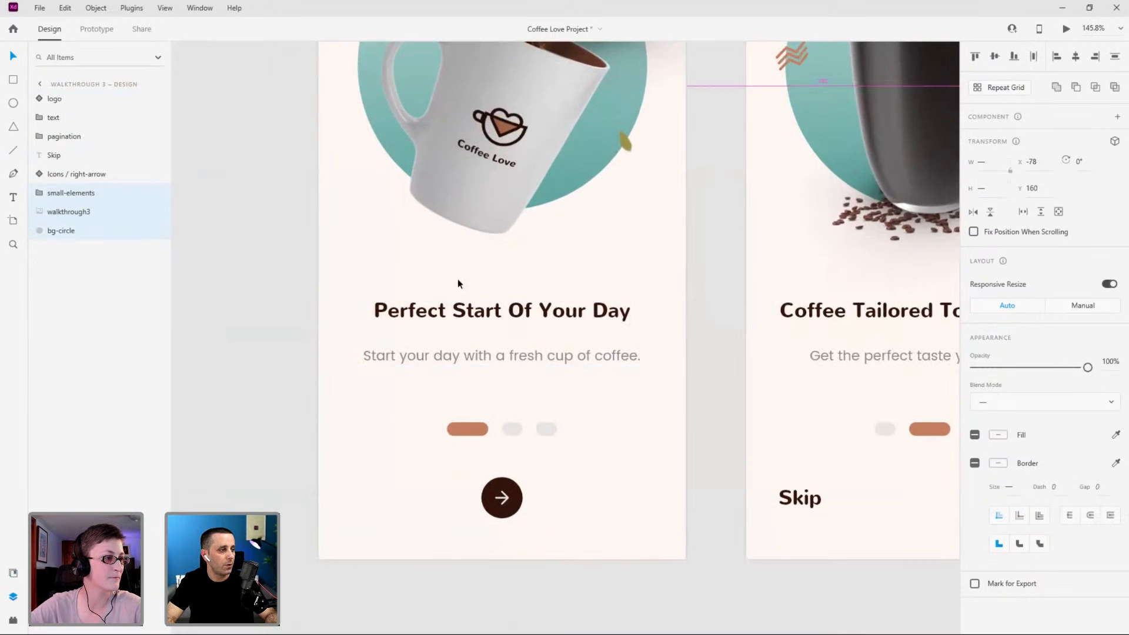
scroll(383, 301, "down", 4)
scroll(533, 104, "up", 1)
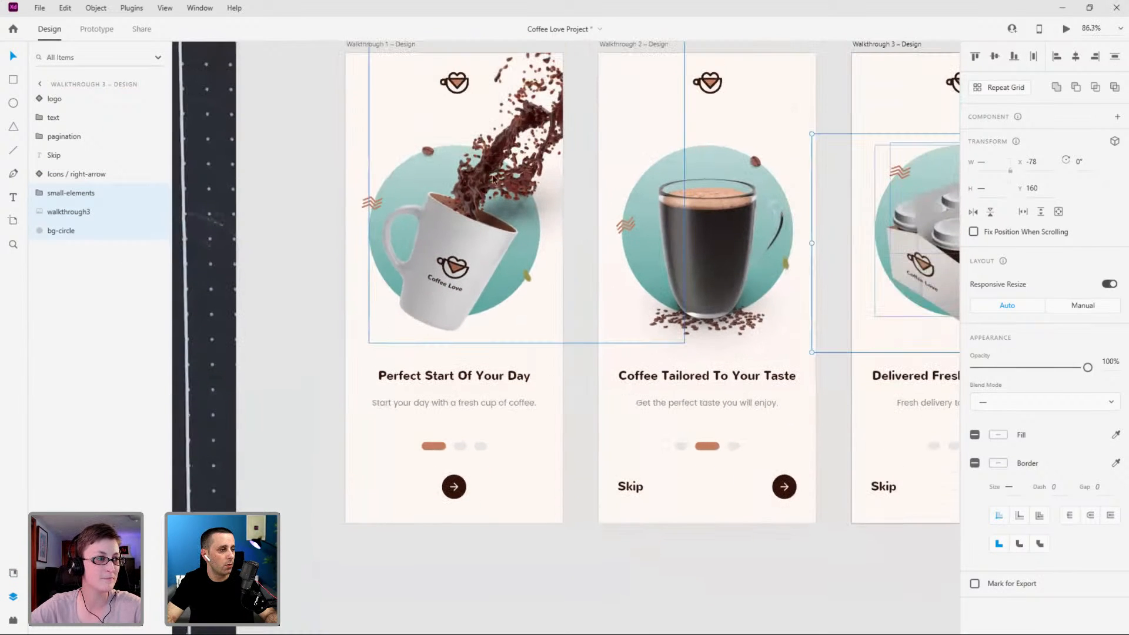
left_click(741, 376)
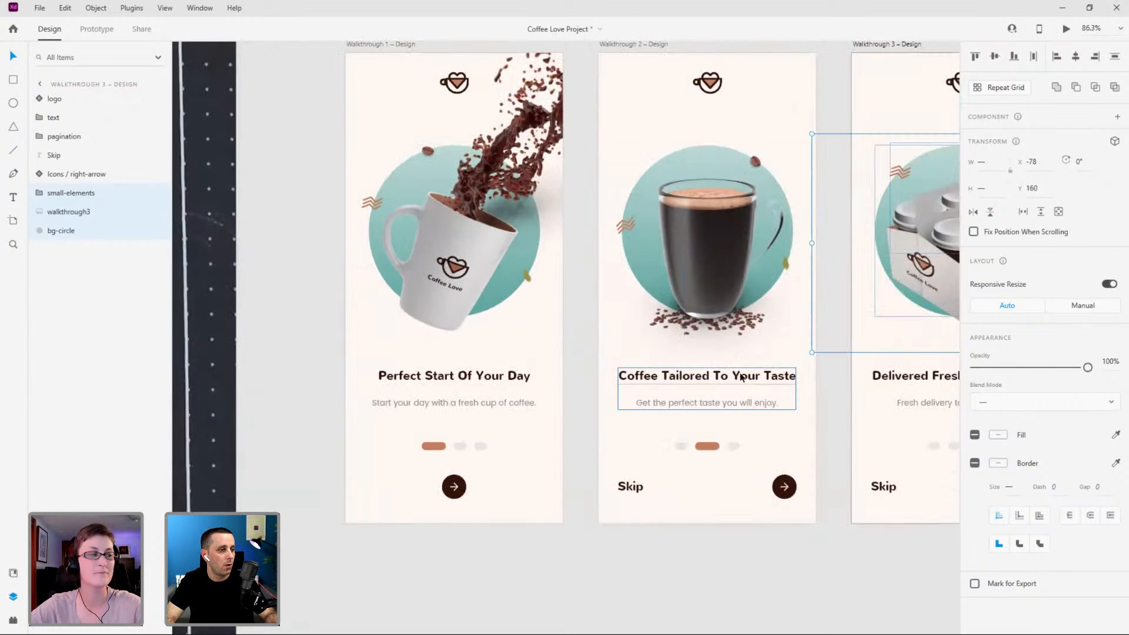
left_click_drag(843, 549, 677, 541)
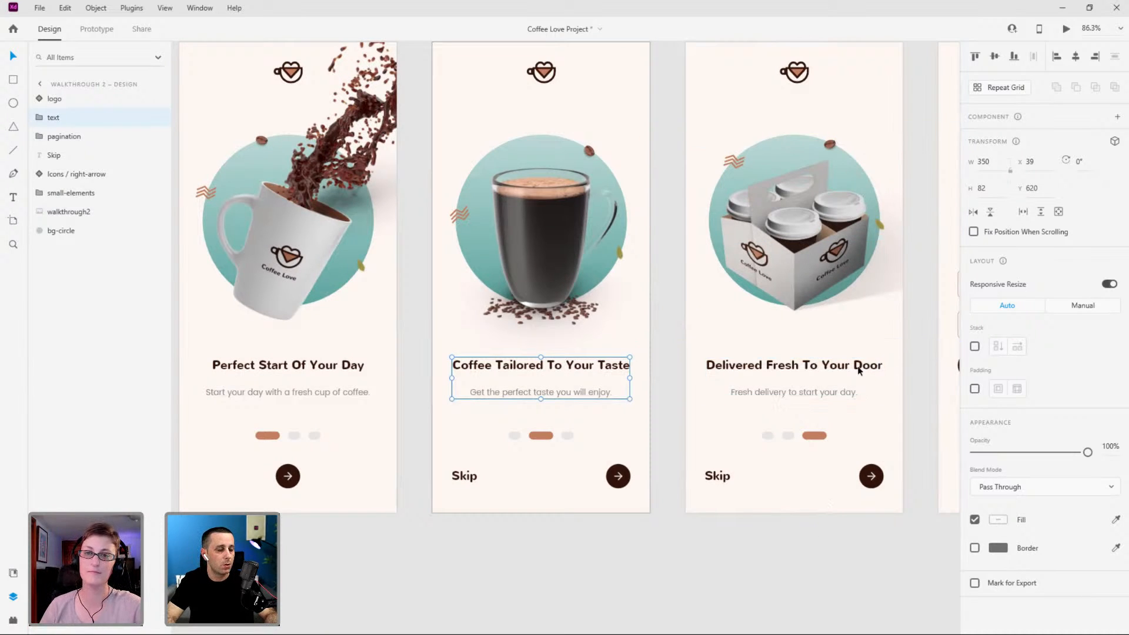
left_click(861, 552)
left_click_drag(717, 552, 403, 542)
left_click_drag(835, 515, 711, 546)
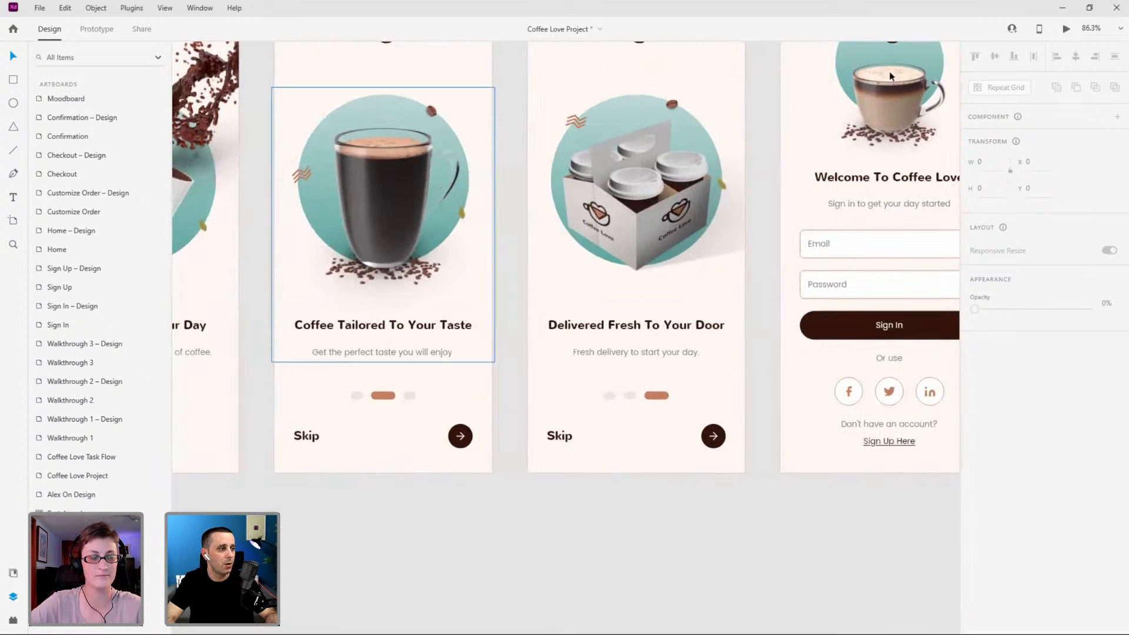
Examine the Sign In, Sign Up, Home and Customize Order design artboards for their imagery and remaining empty areas.
left_click_drag(907, 496, 407, 539)
left_click_drag(673, 544, 381, 508)
scroll(681, 157, "up", 5)
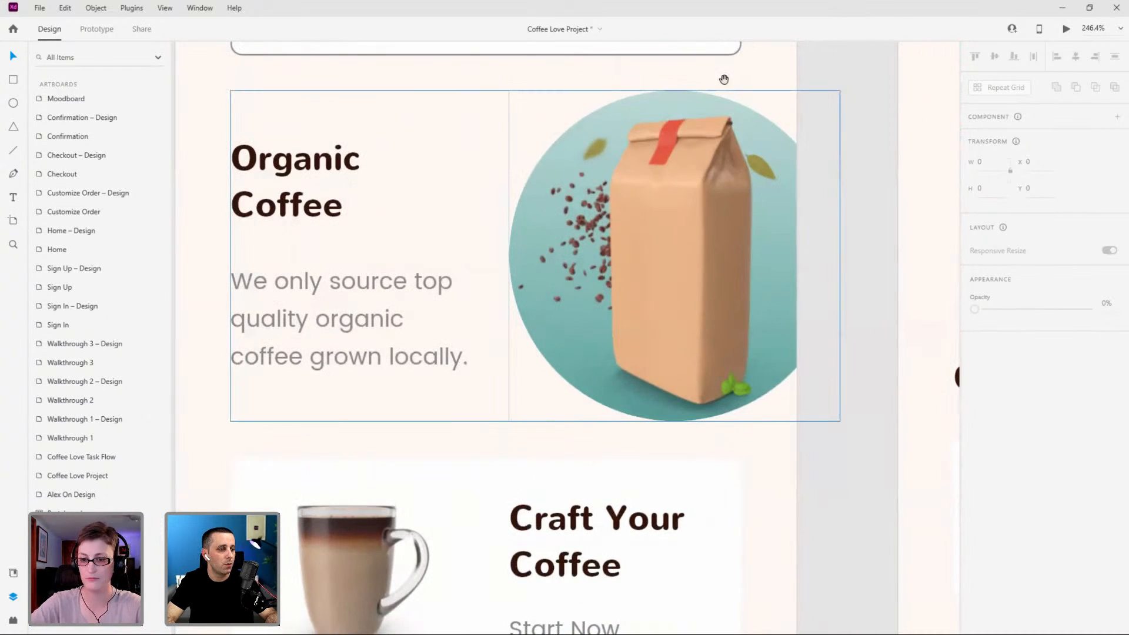
scroll(712, 199, "down", 5)
scroll(568, 287, "down", 3)
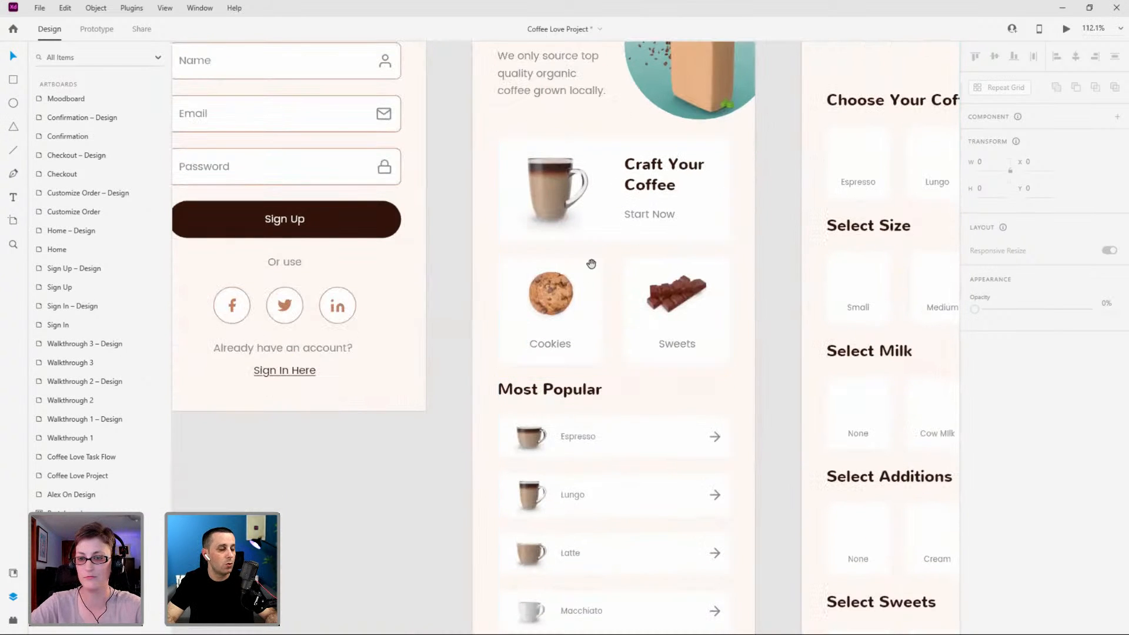
scroll(735, 297, "down", 4)
scroll(800, 294, "down", 3)
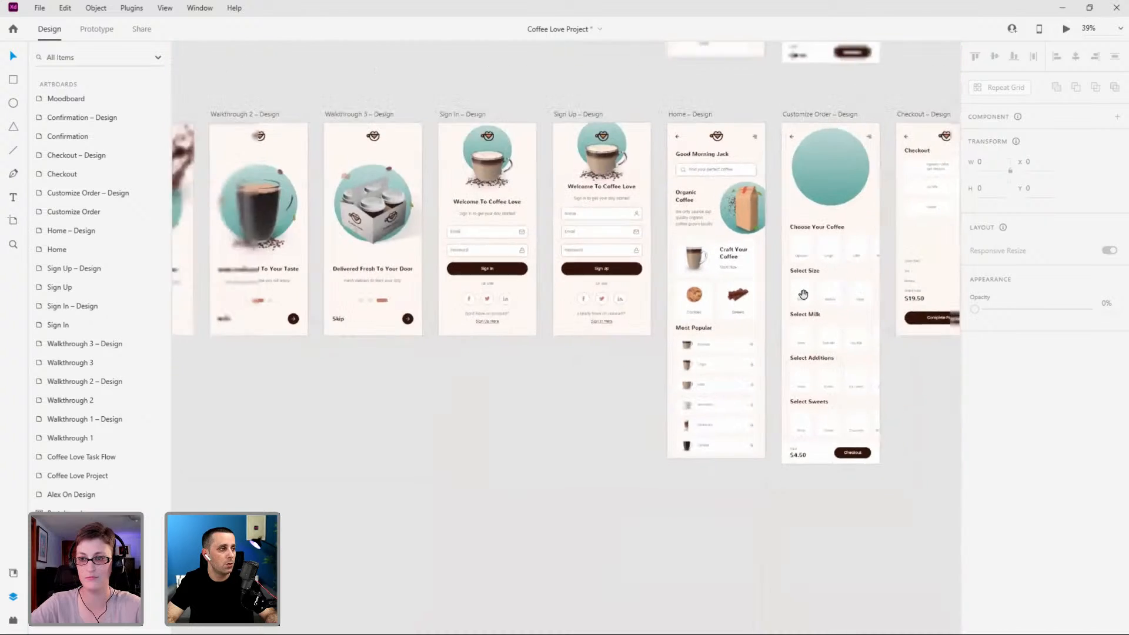
scroll(681, 161, "up", 4)
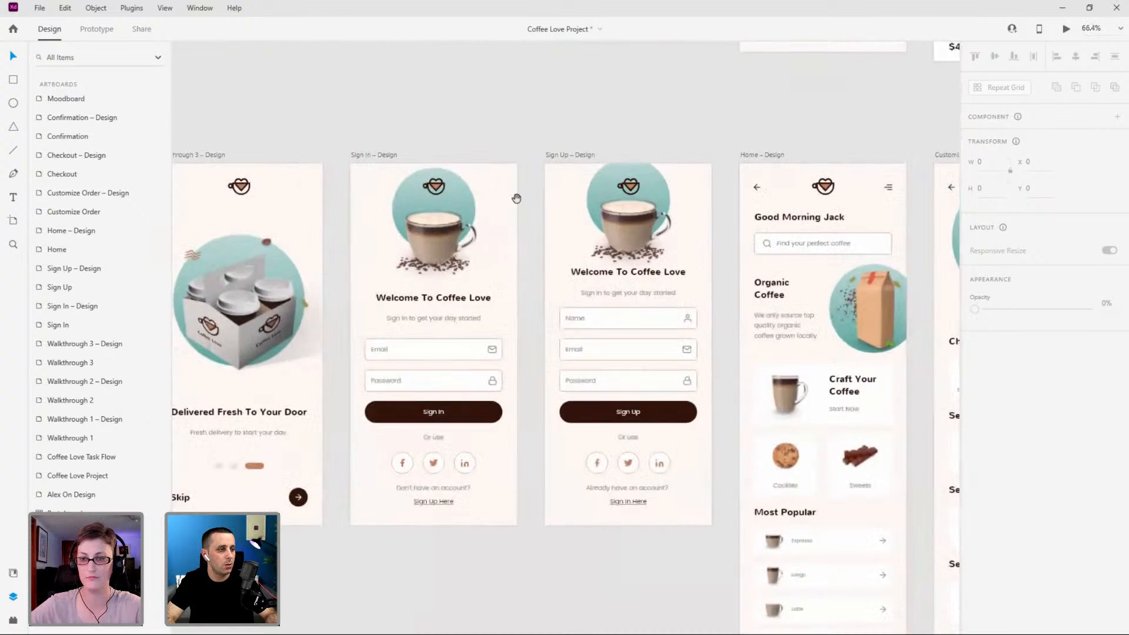
scroll(433, 215, "down", 3)
scroll(637, 324, "up", 7)
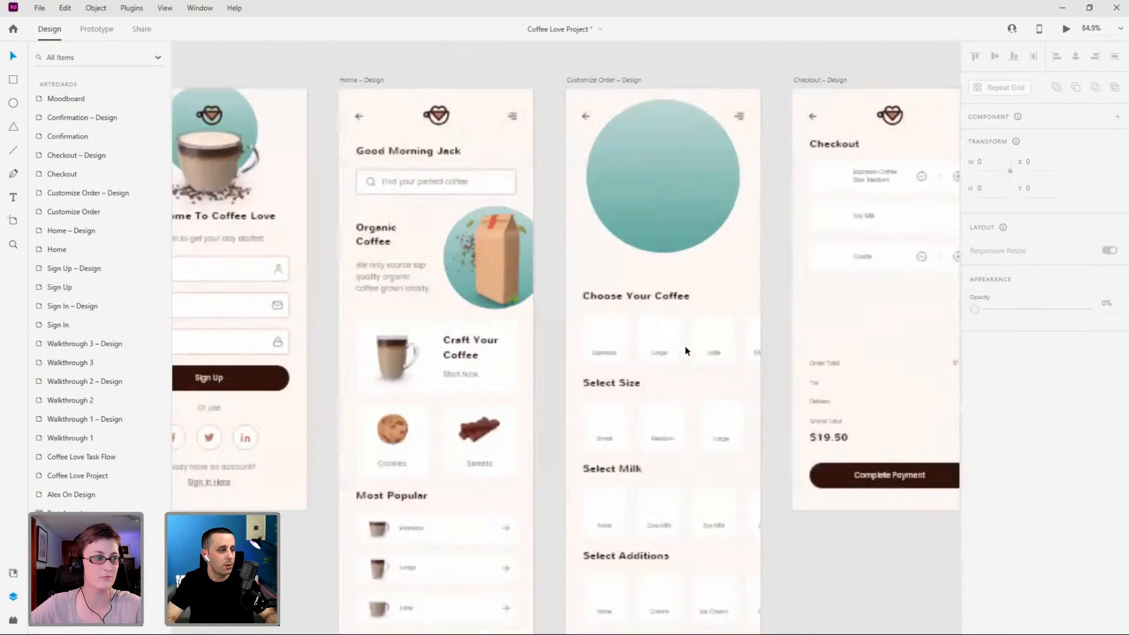
Inspect the layer structure of the Espresso card in the coffee row of Customize Order – Design.
left_click(563, 338, "ctrl")
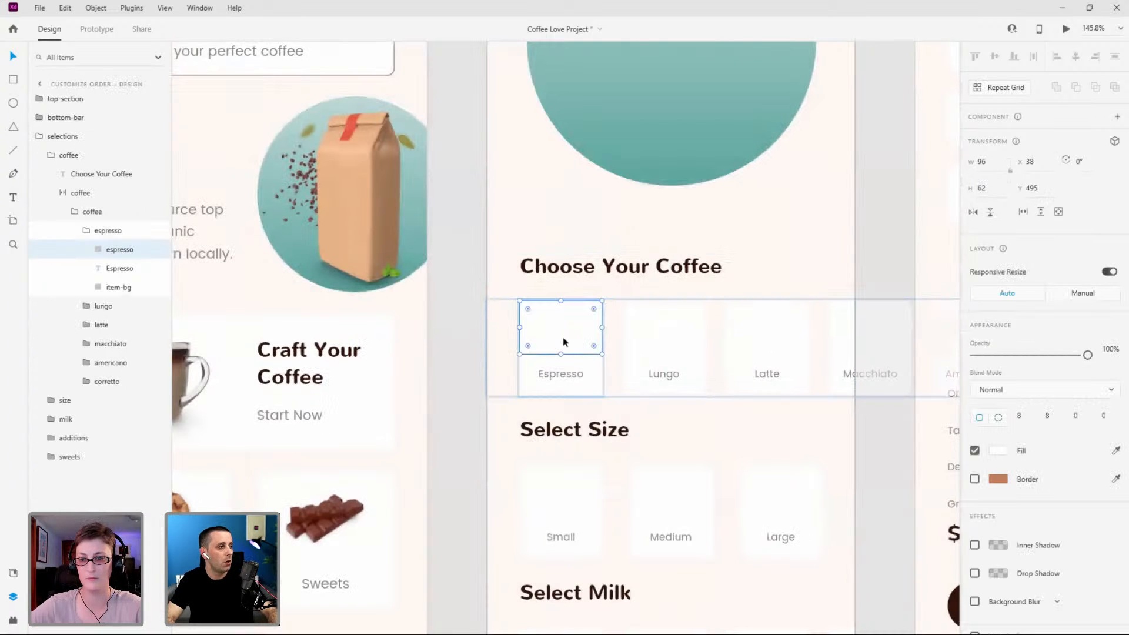
left_click(87, 231)
left_click(86, 233)
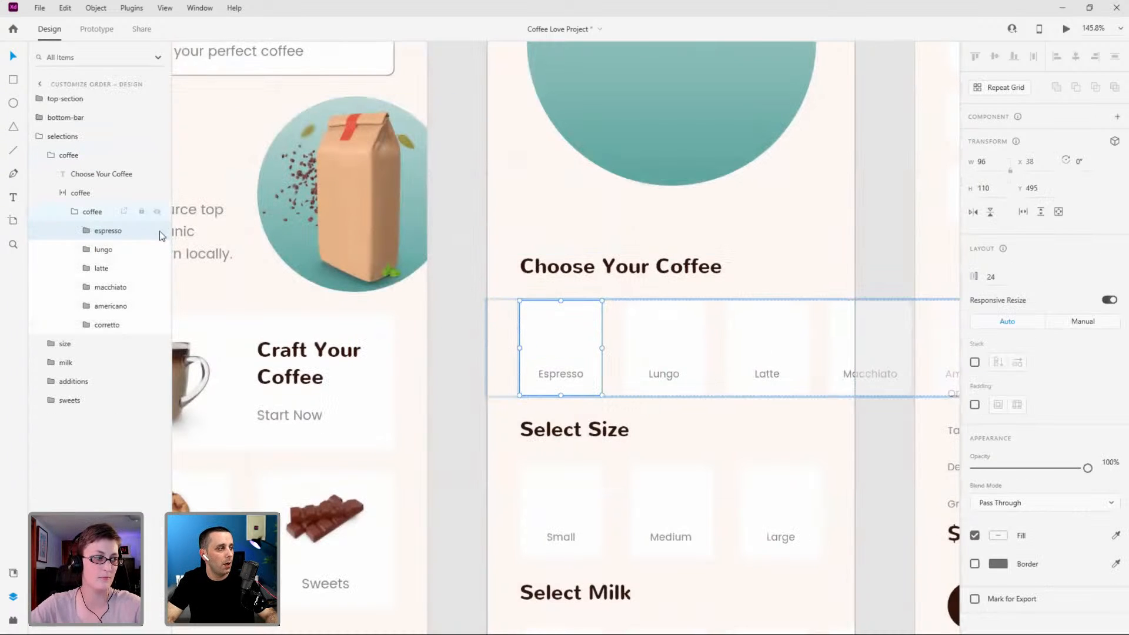
scroll(511, 260, "down", 3)
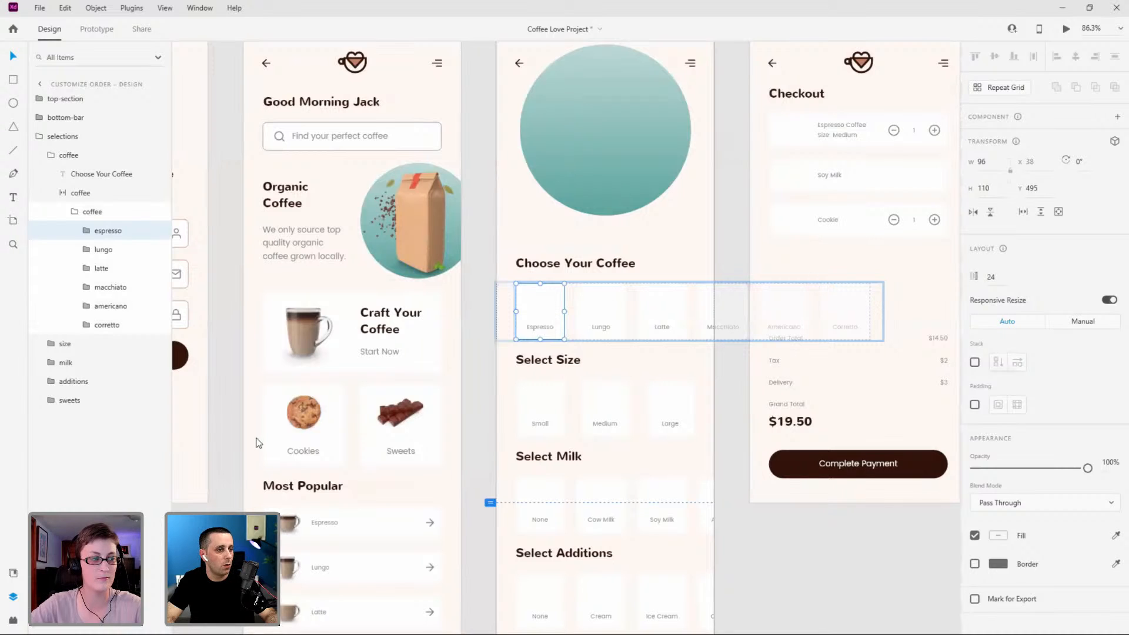
Show the Coffee Love Assets library with the small elements group collapsed and the coffee images group expanded.
key("ctrl+shift+y")
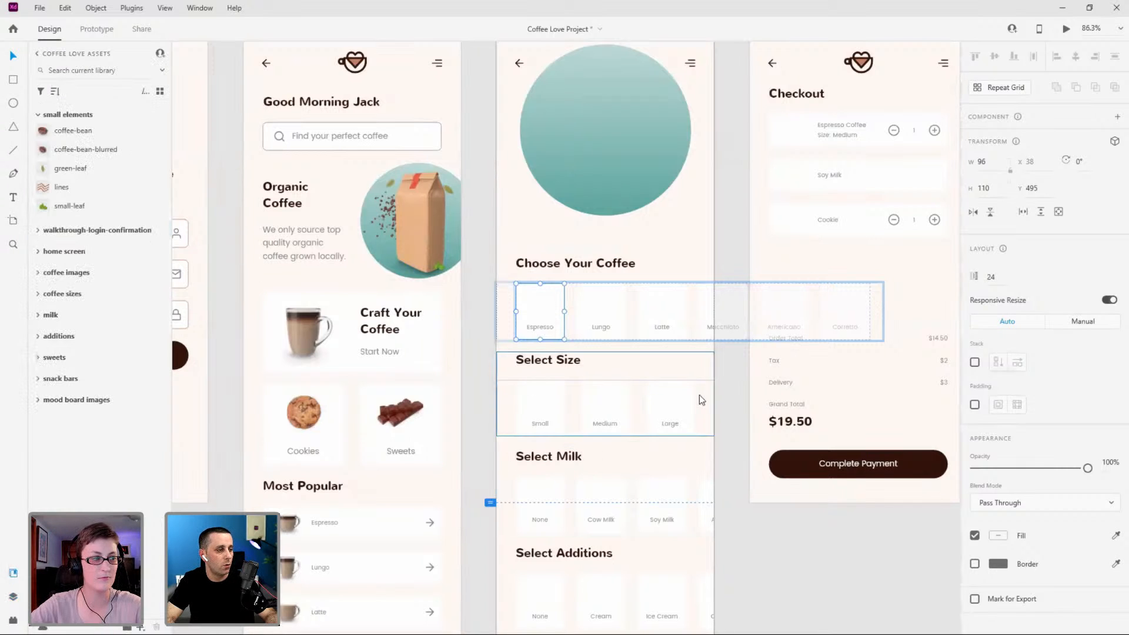
scroll(570, 517, "down", 2)
scroll(568, 522, "down", 1)
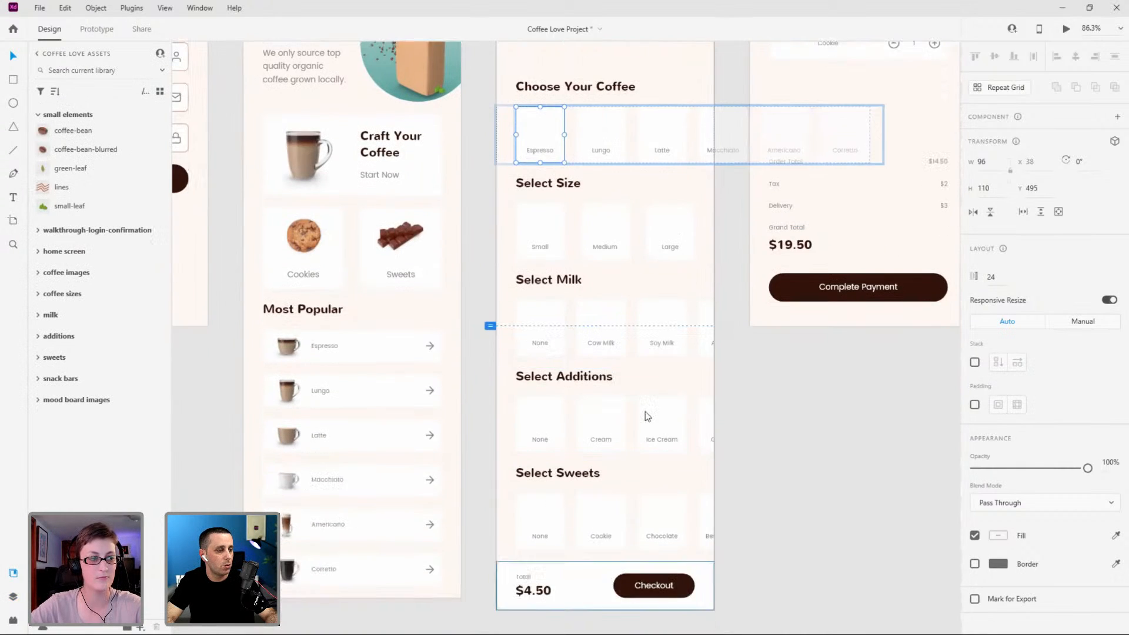
scroll(629, 131, "up", 2)
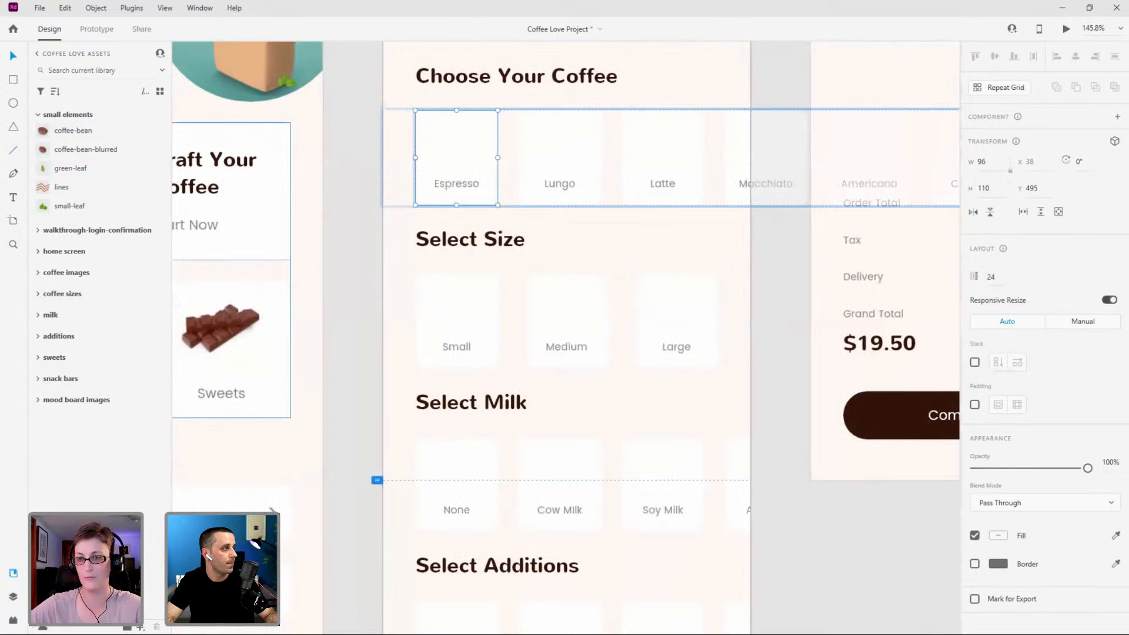
left_click(39, 114)
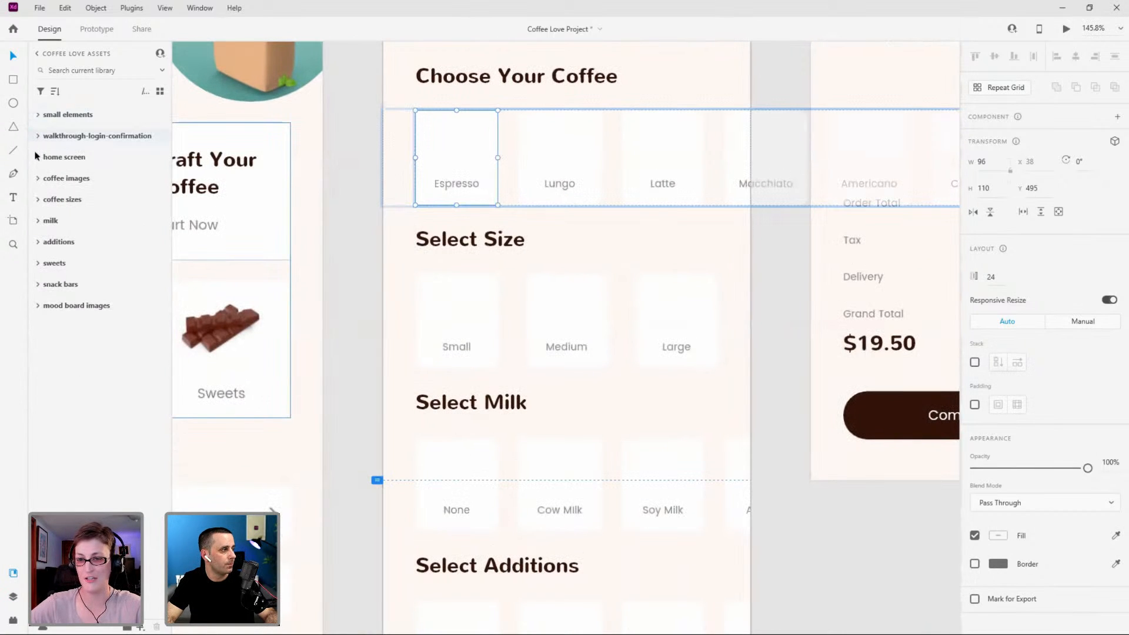
left_click(38, 178)
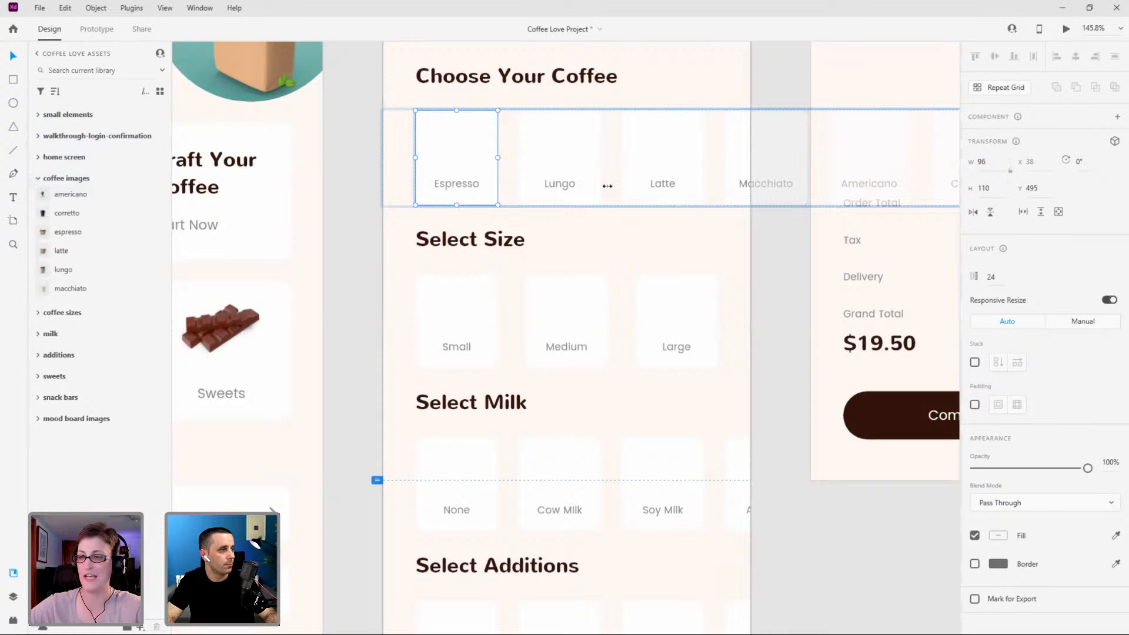
Fill the Espresso and Lungo image placeholders under Choose Your Coffee with the espresso and lungo library images.
double_click(474, 146)
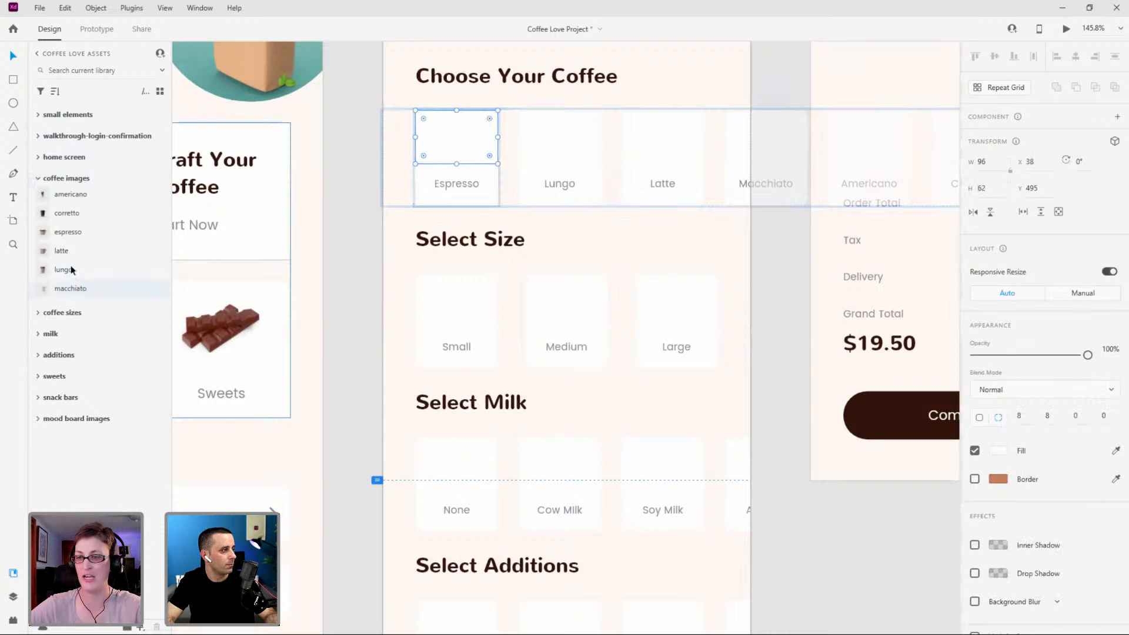
left_click_drag(54, 235, 465, 143)
left_click(559, 144)
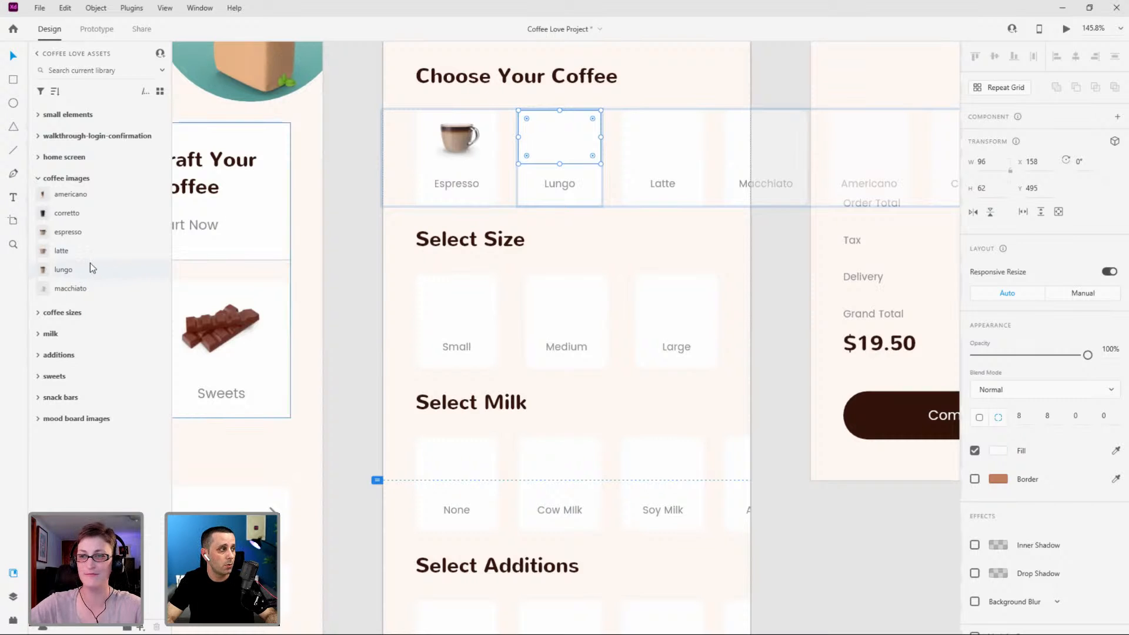
left_click_drag(75, 274, 562, 140)
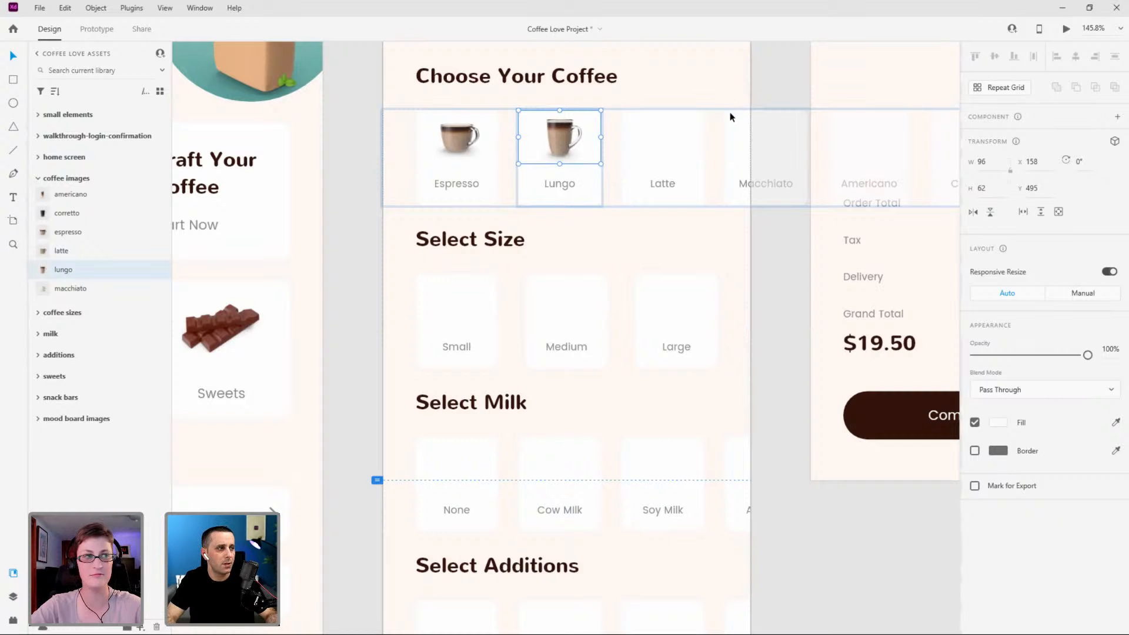
Fill the Latte and Macchiato image placeholders under Choose Your Coffee with their matching library images.
left_click(666, 143)
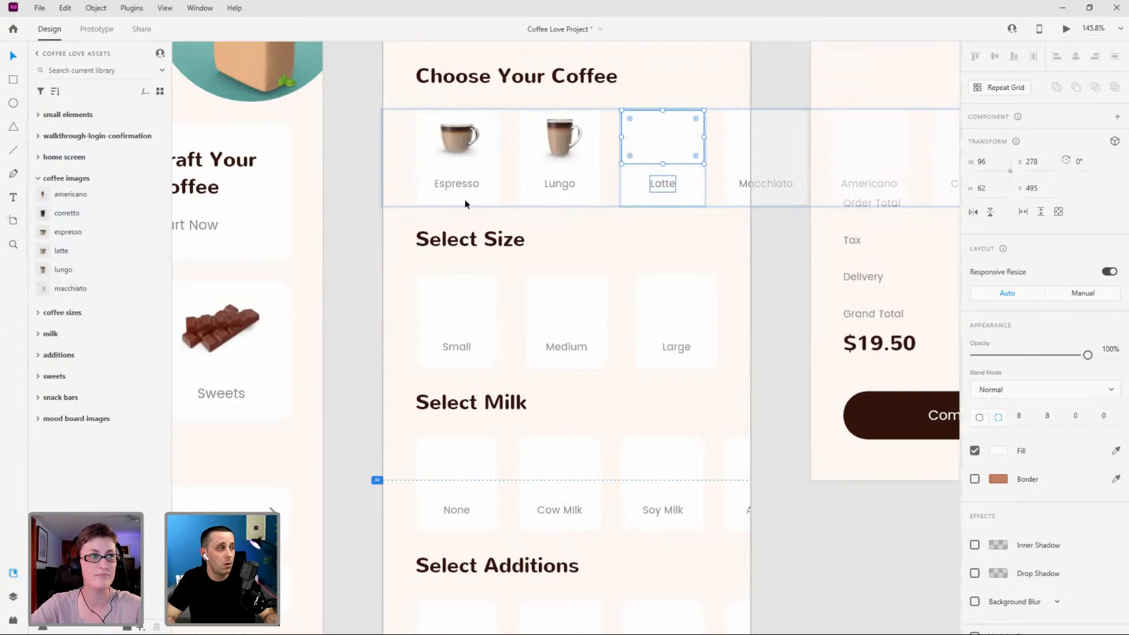
left_click_drag(83, 255, 637, 143)
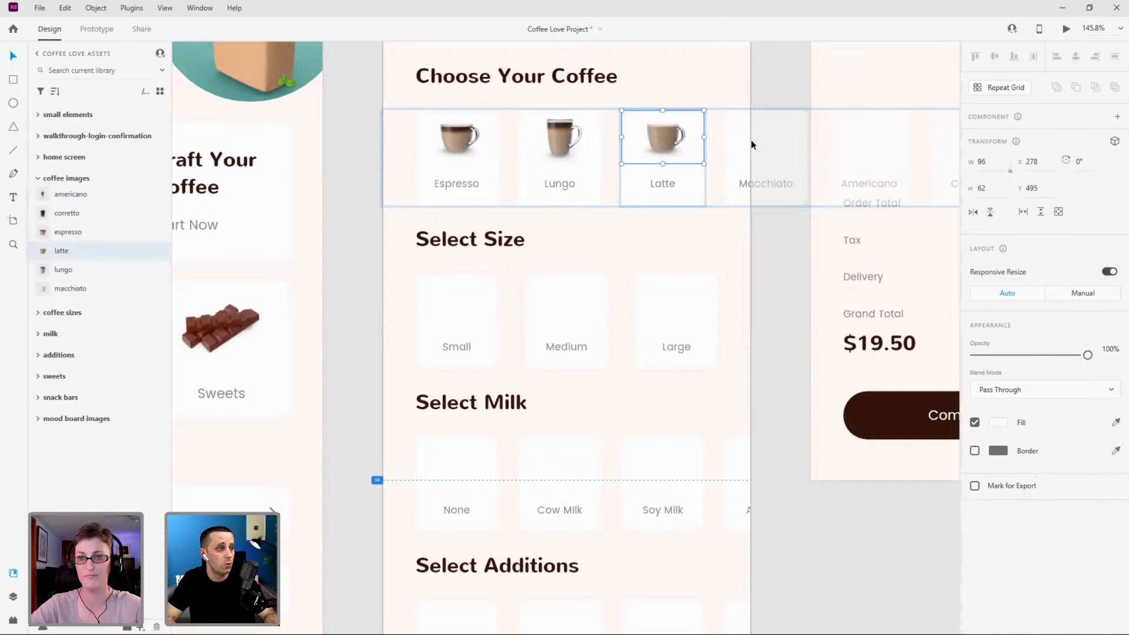
left_click(747, 138)
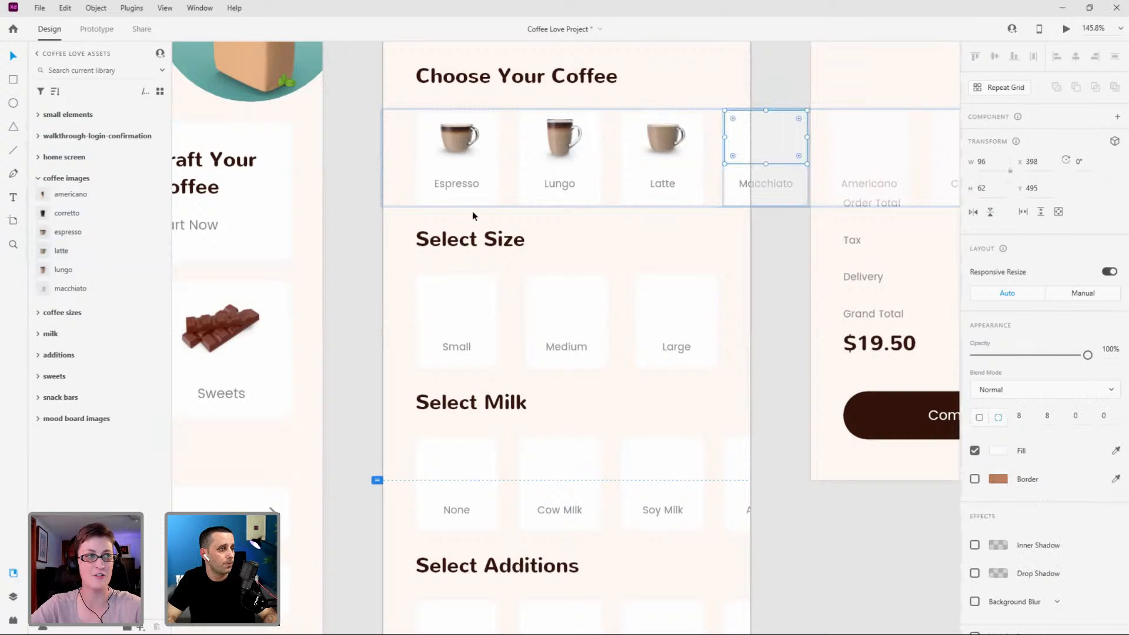
left_click_drag(89, 288, 756, 143)
Fill the Americano and Corretto image placeholders, which extend beyond the artboard edge, with the americano and corretto library images.
left_click(855, 144)
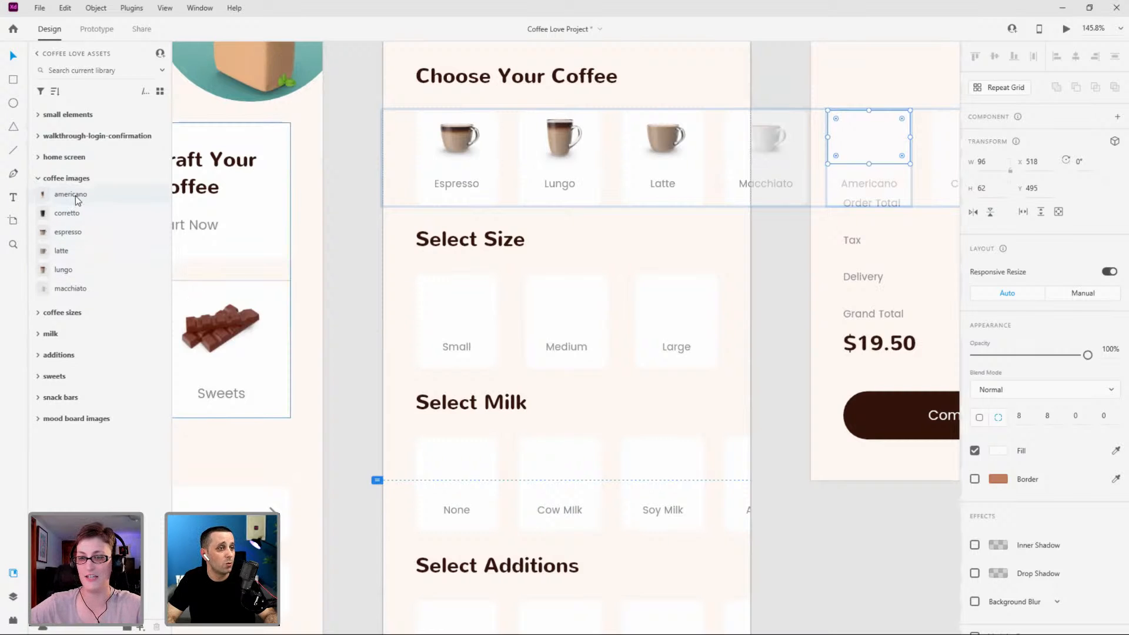
left_click_drag(77, 200, 868, 136)
scroll(544, 234, "down", 3)
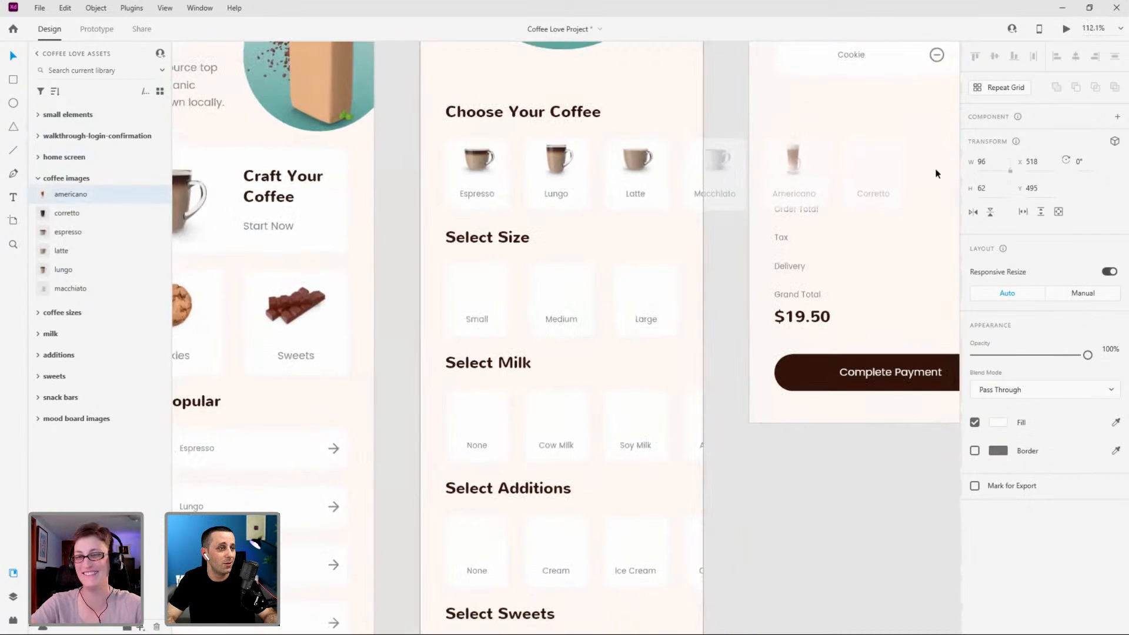
scroll(925, 168, "up", 2)
scroll(852, 171, "up", 3)
left_click(840, 170)
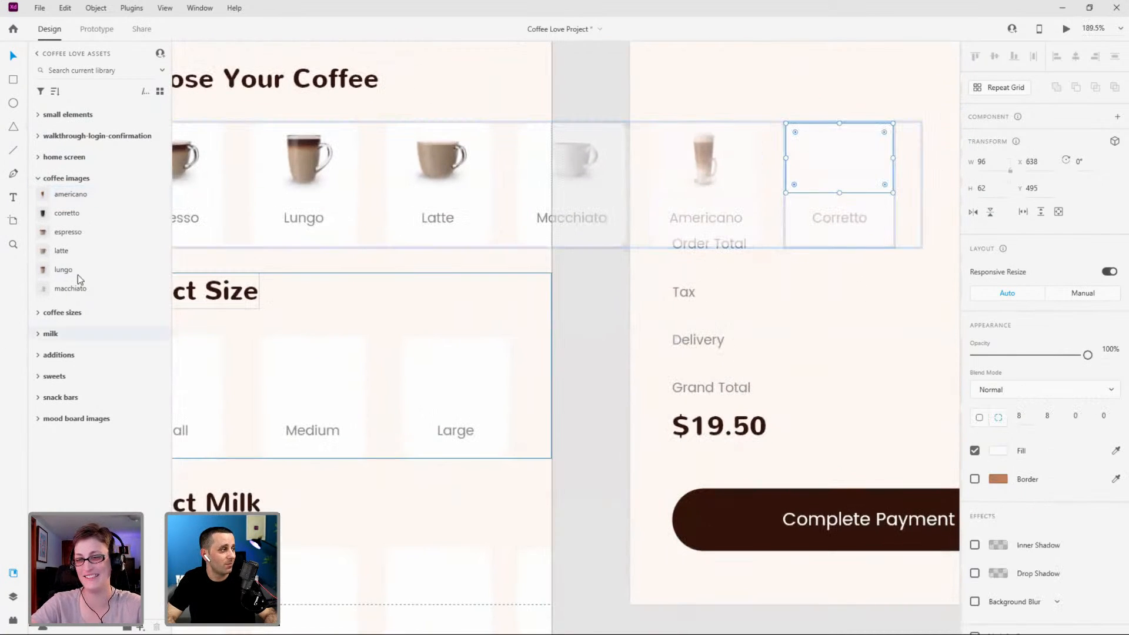
left_click_drag(66, 213, 798, 155)
scroll(798, 156, "down", 3)
scroll(581, 365, "up", 3)
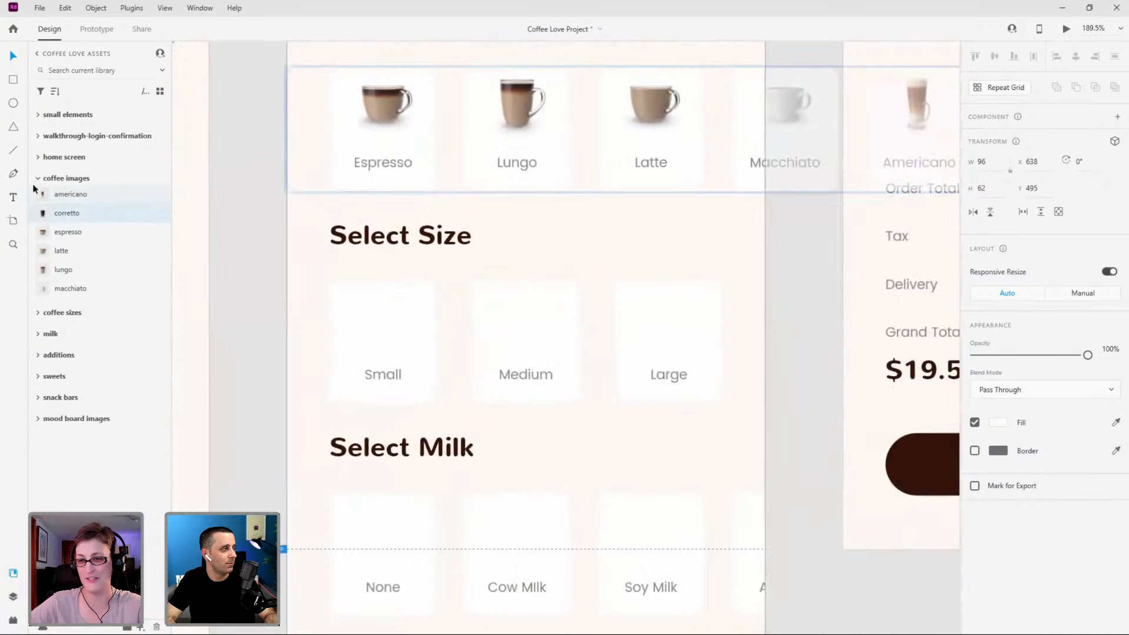
Fill the Small, Medium and Large placeholders under Select Size with the small, medium and large images from the coffee sizes group.
left_click(37, 178)
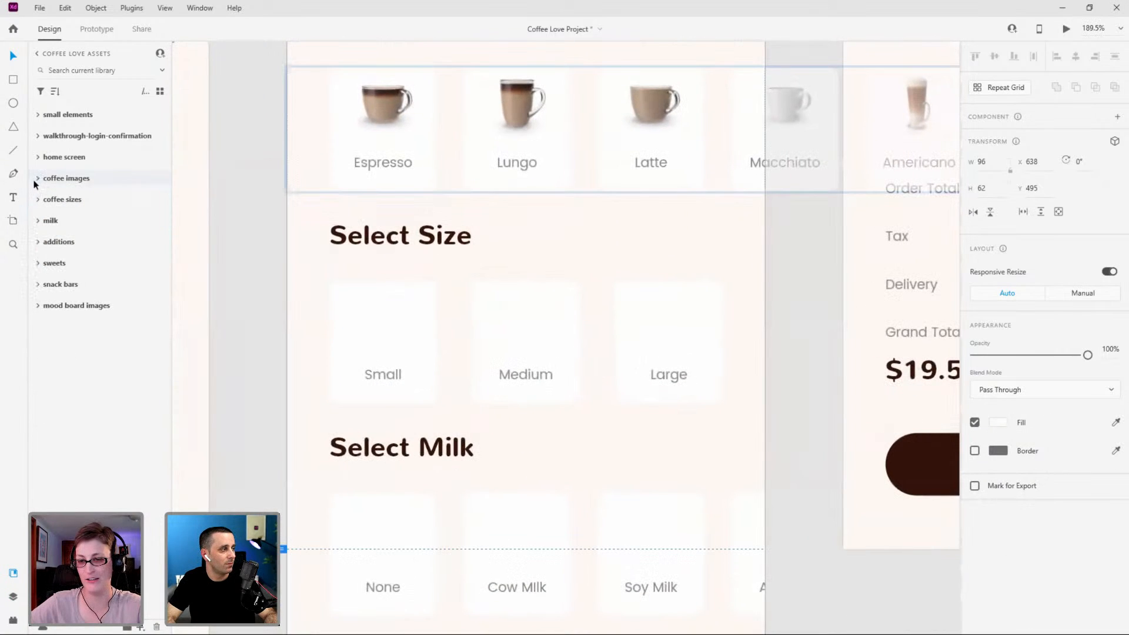
double_click(472, 348)
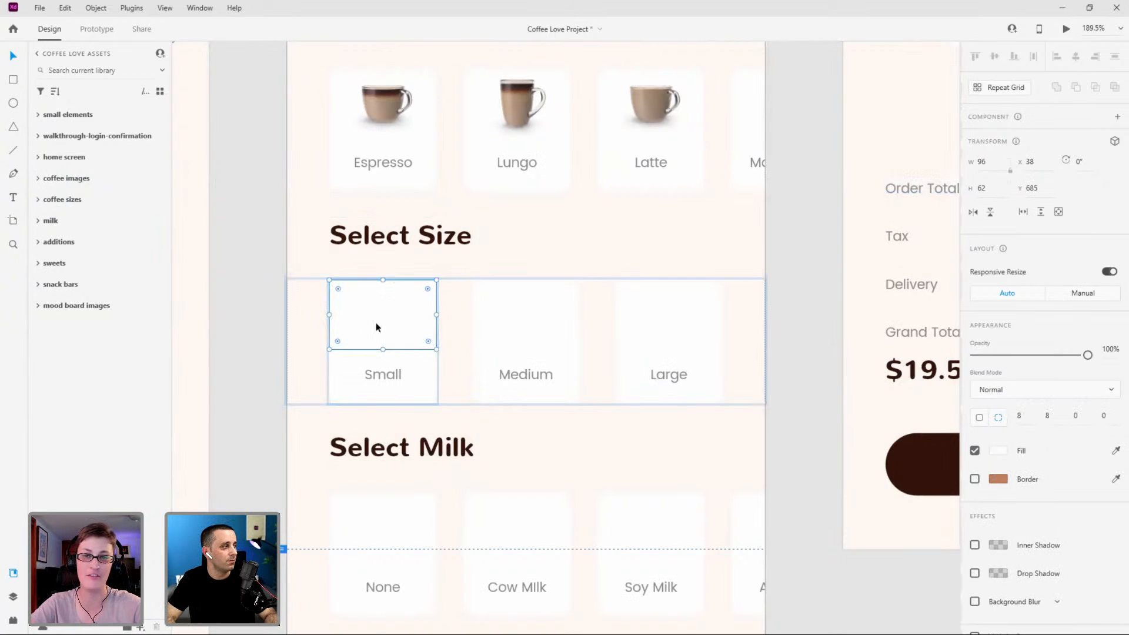
left_click(38, 200)
left_click_drag(42, 259, 386, 330)
left_click(539, 305)
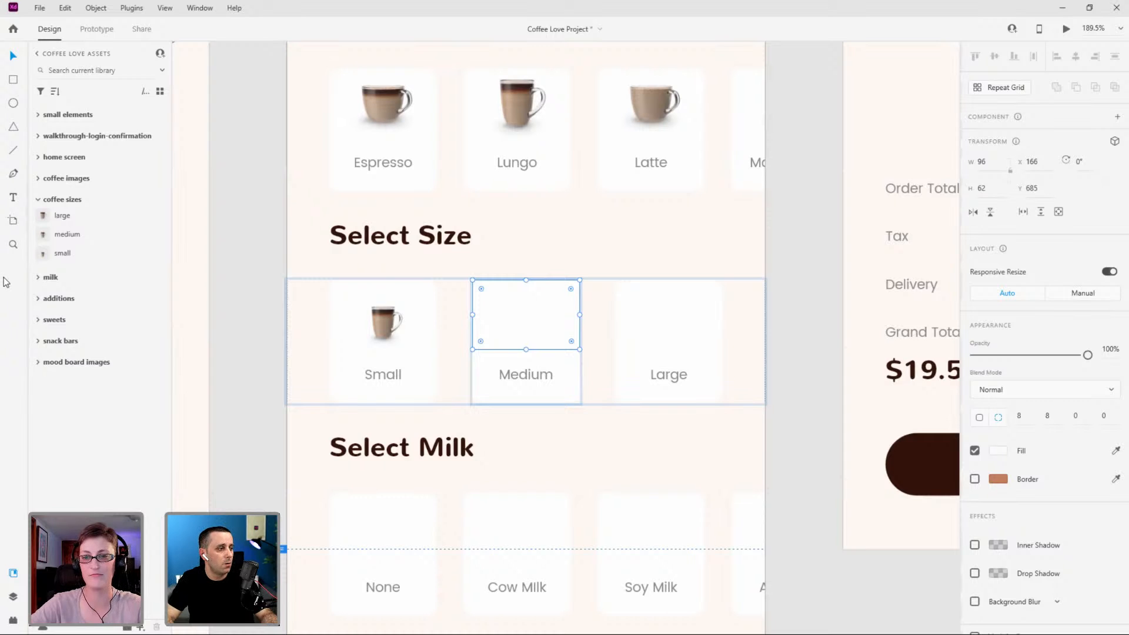
left_click_drag(67, 238, 493, 316)
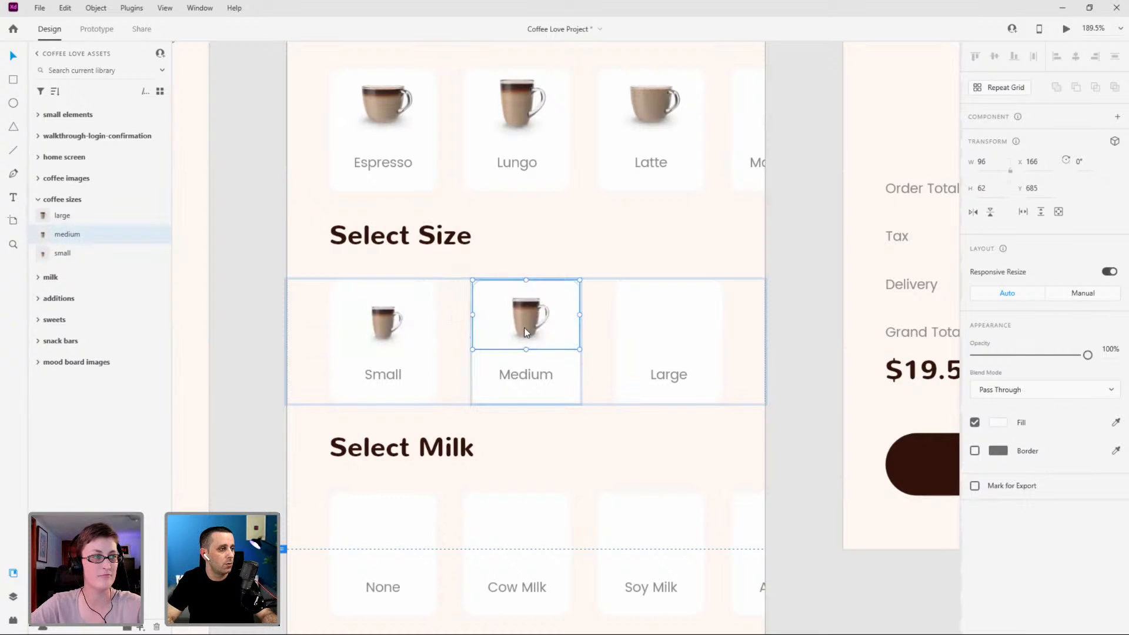
left_click(666, 323)
left_click_drag(57, 217, 600, 291)
scroll(395, 309, "down", 4)
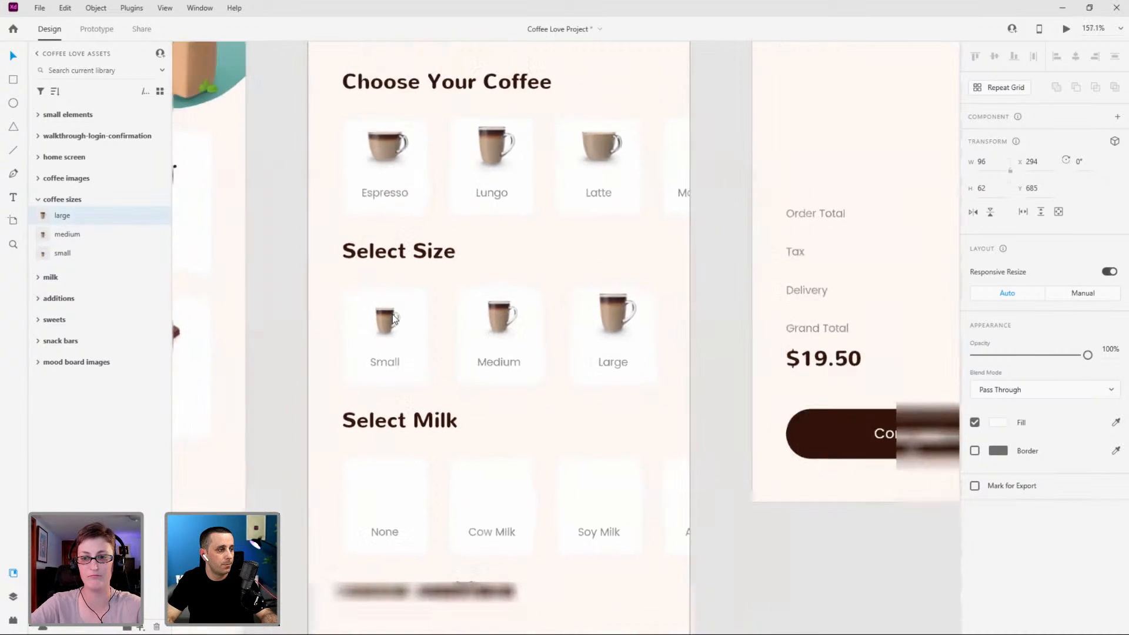
Compare the three cup sizes under Select Size with the size selector in the moodboard's Pumpkin Spice Latte reference.
scroll(485, 215, "up", 5)
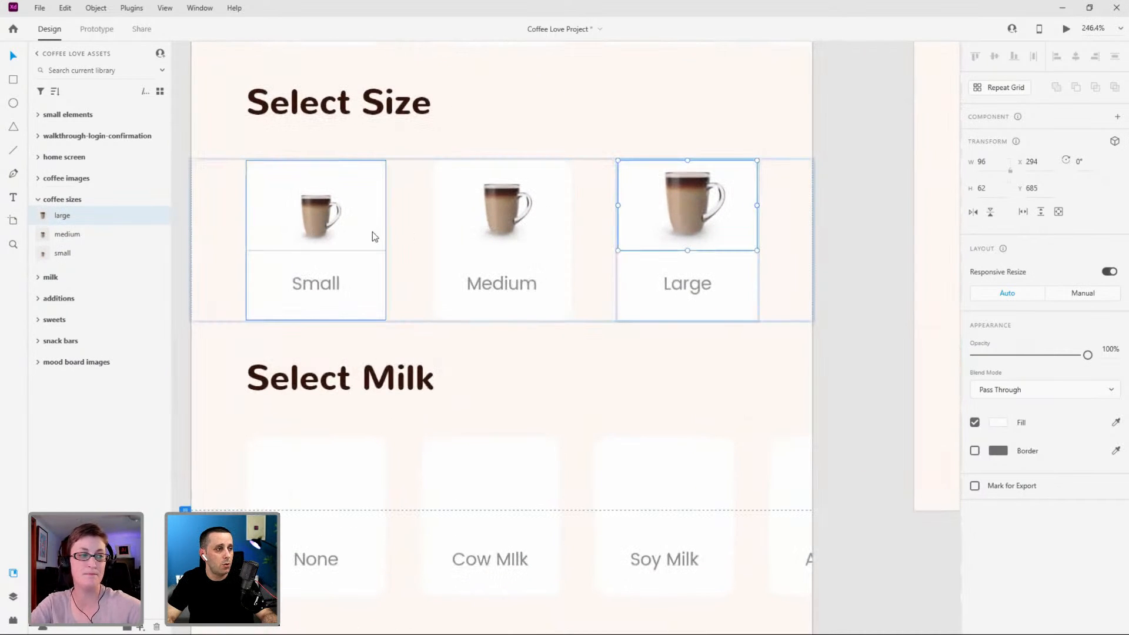
scroll(470, 287, "down", 10)
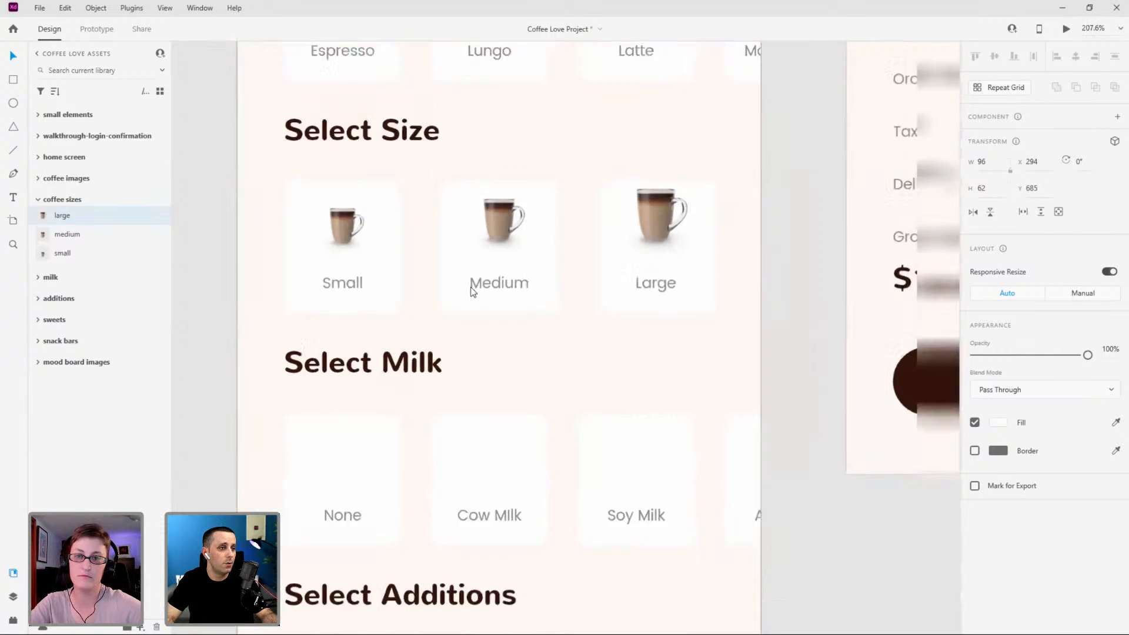
scroll(595, 173, "up", 3)
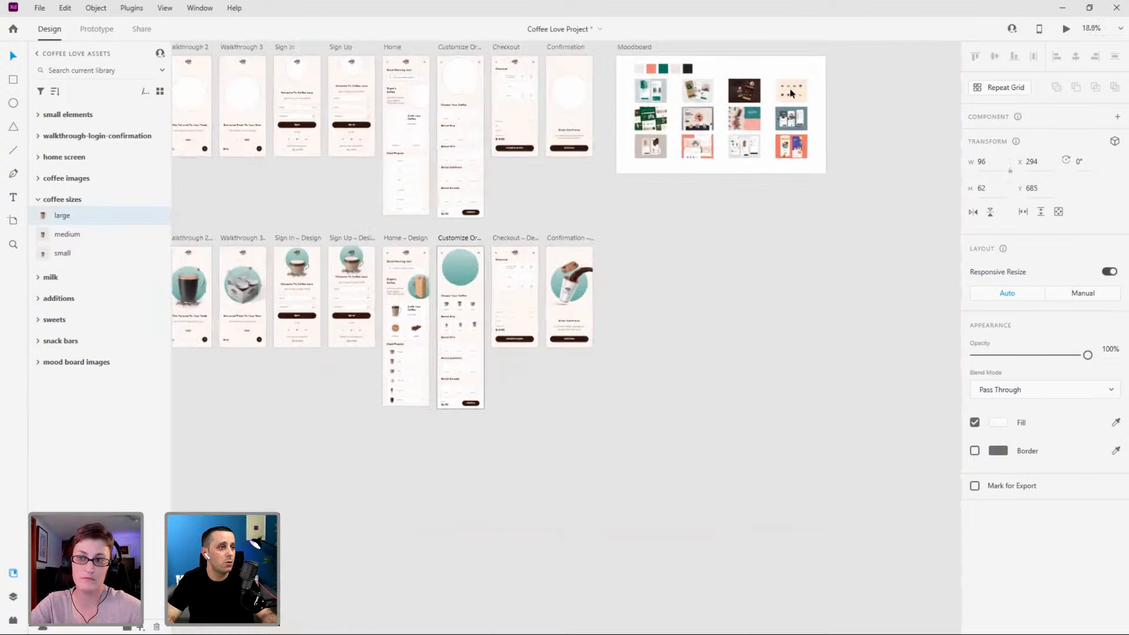
scroll(595, 173, "up", 10)
scroll(594, 172, "up", 6)
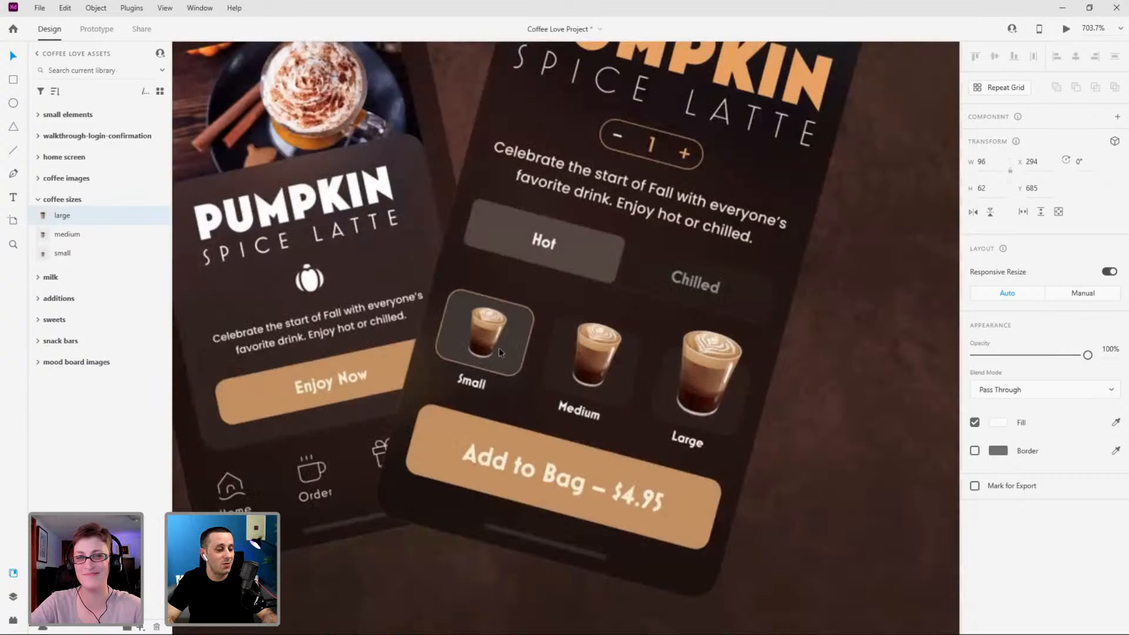
scroll(692, 363, "down", 18)
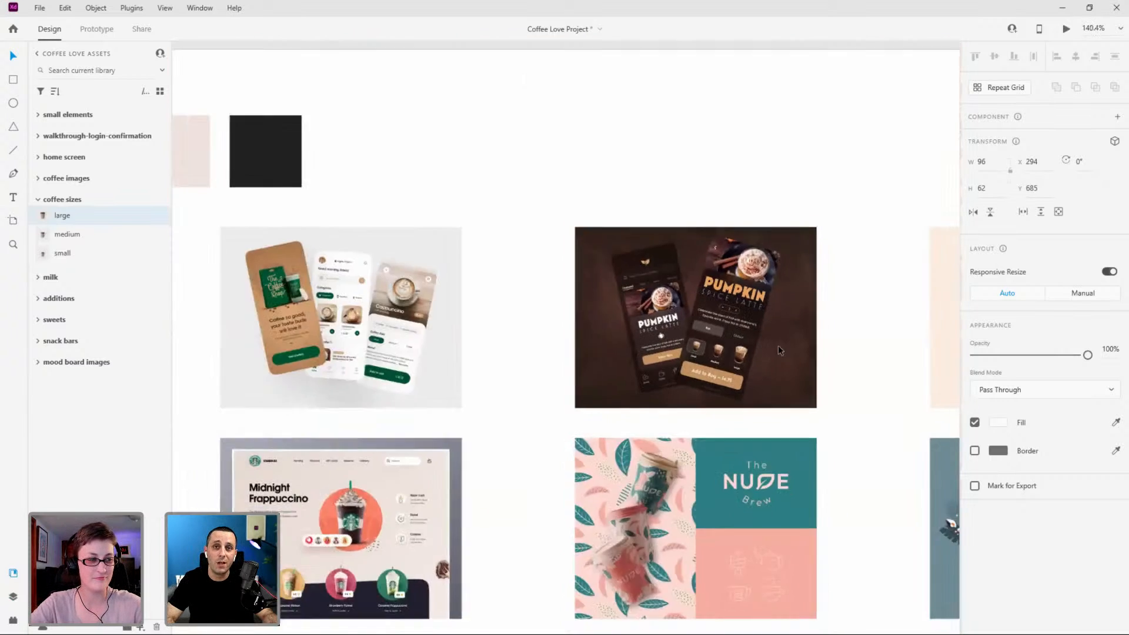
scroll(536, 418, "down", 3)
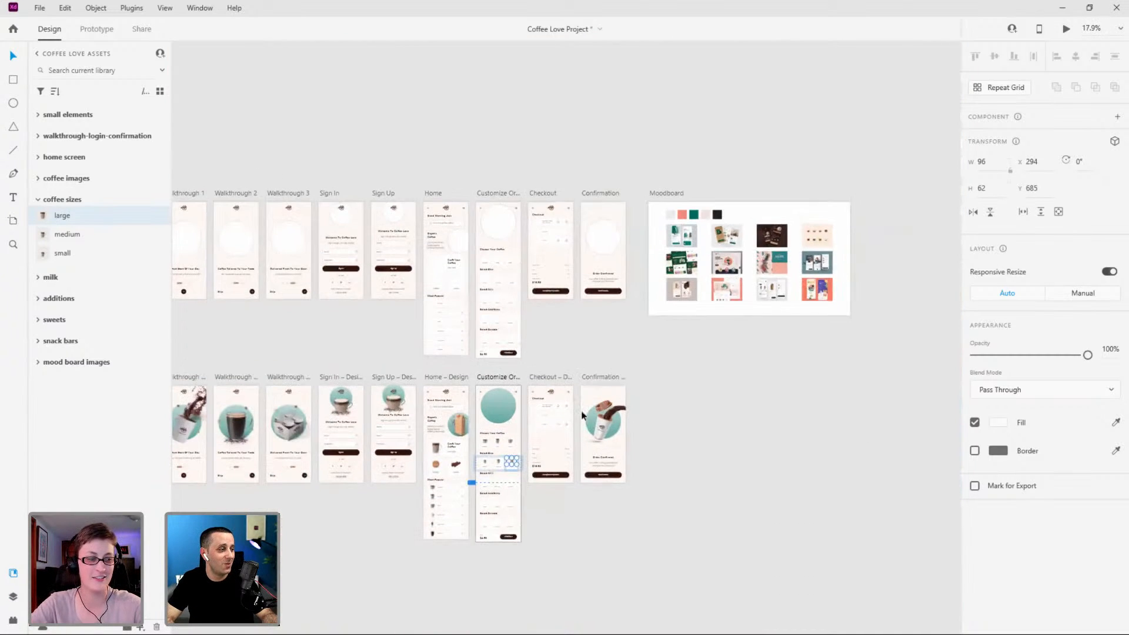
scroll(591, 351, "up", 6, "ctrl")
scroll(601, 278, "up", 3, "ctrl")
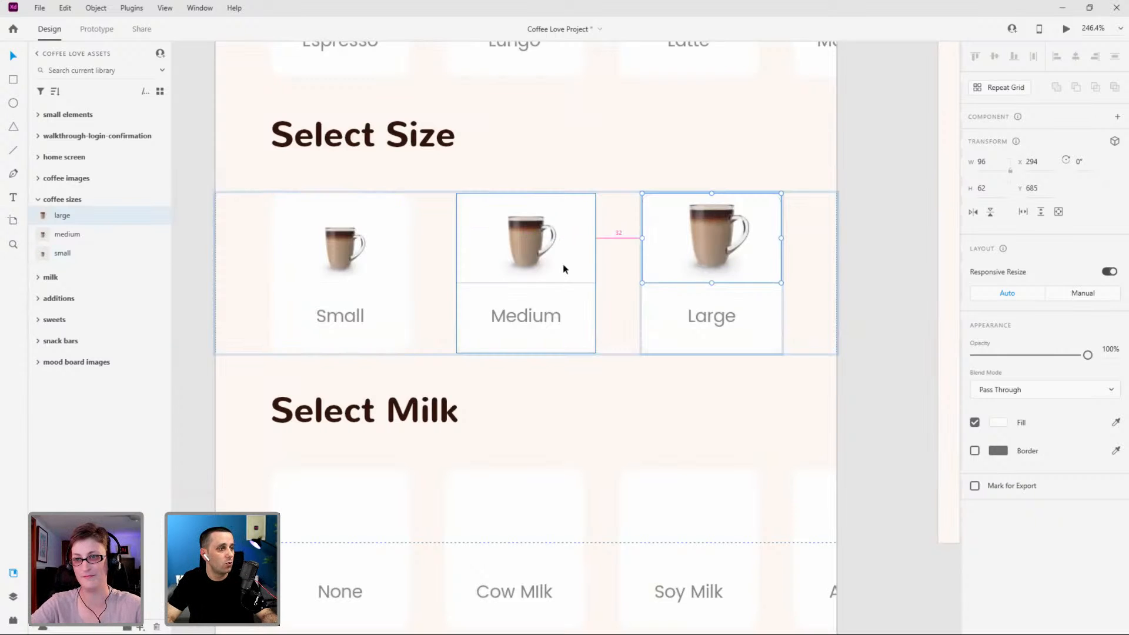
Examine the empty None cards in the Select Milk, Select Additions and Select Sweets rows of the customize order screen.
scroll(563, 263, "down", 2, "ctrl")
scroll(566, 301, "down", 3)
scroll(388, 270, "up", 1, "ctrl")
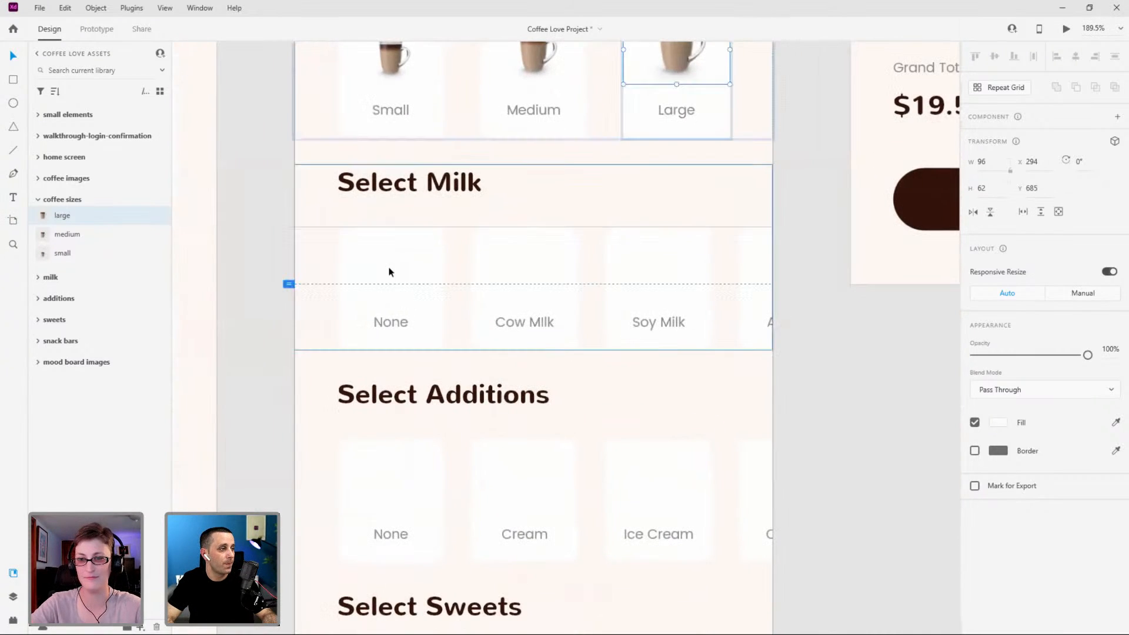
left_click(390, 274)
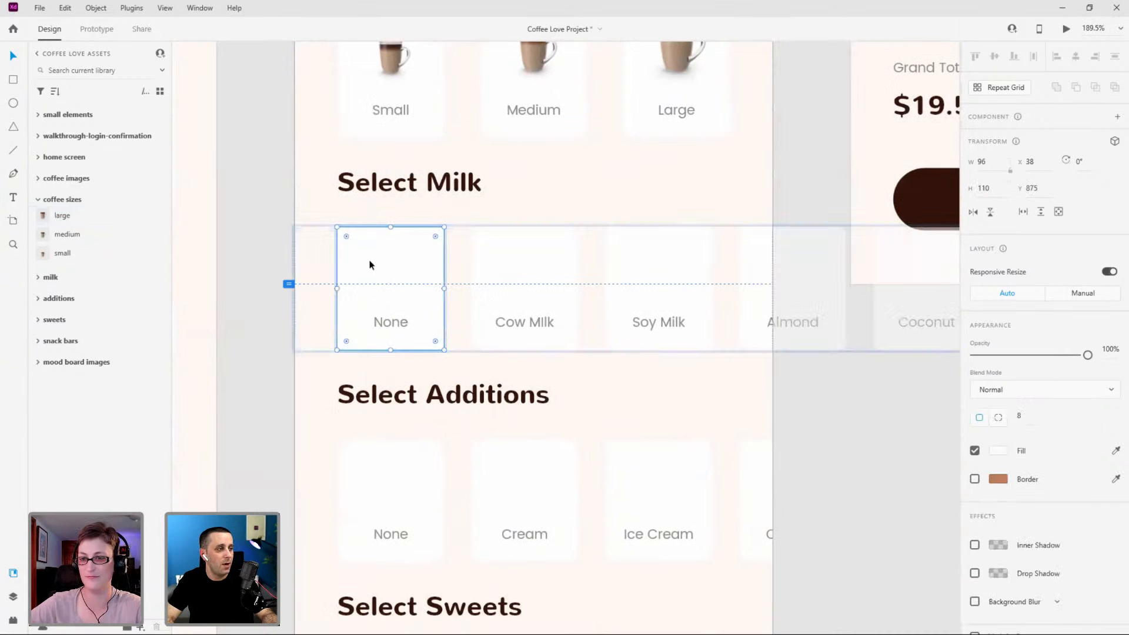
scroll(430, 281, "down", 1, "ctrl")
scroll(430, 281, "down", 1)
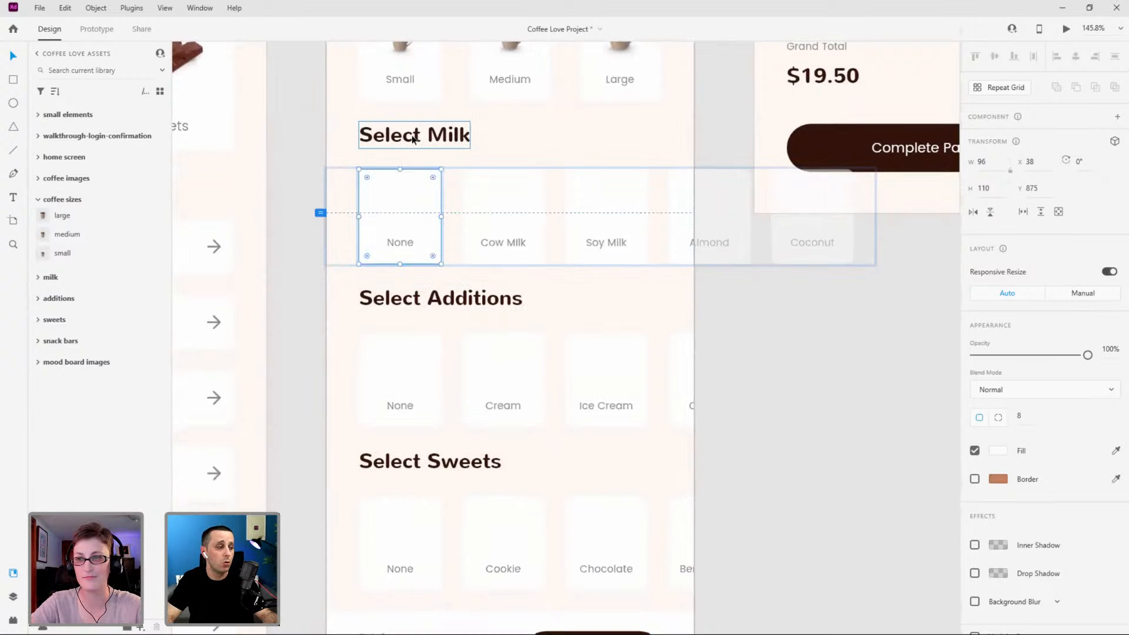
scroll(400, 212, "down", 2)
left_click(404, 265)
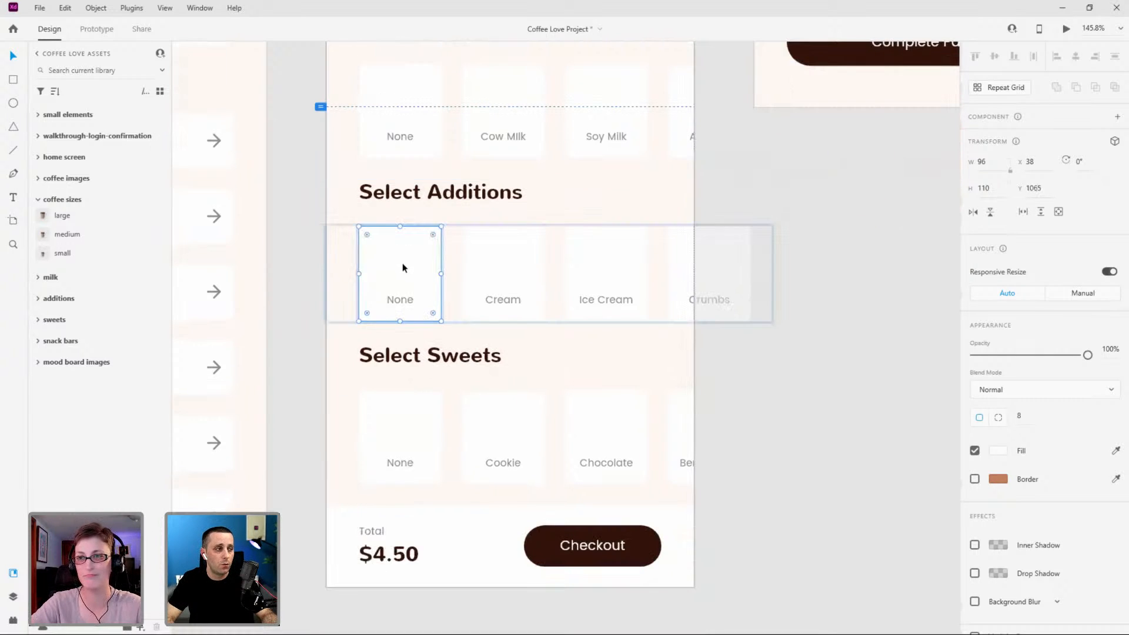
left_click(403, 418)
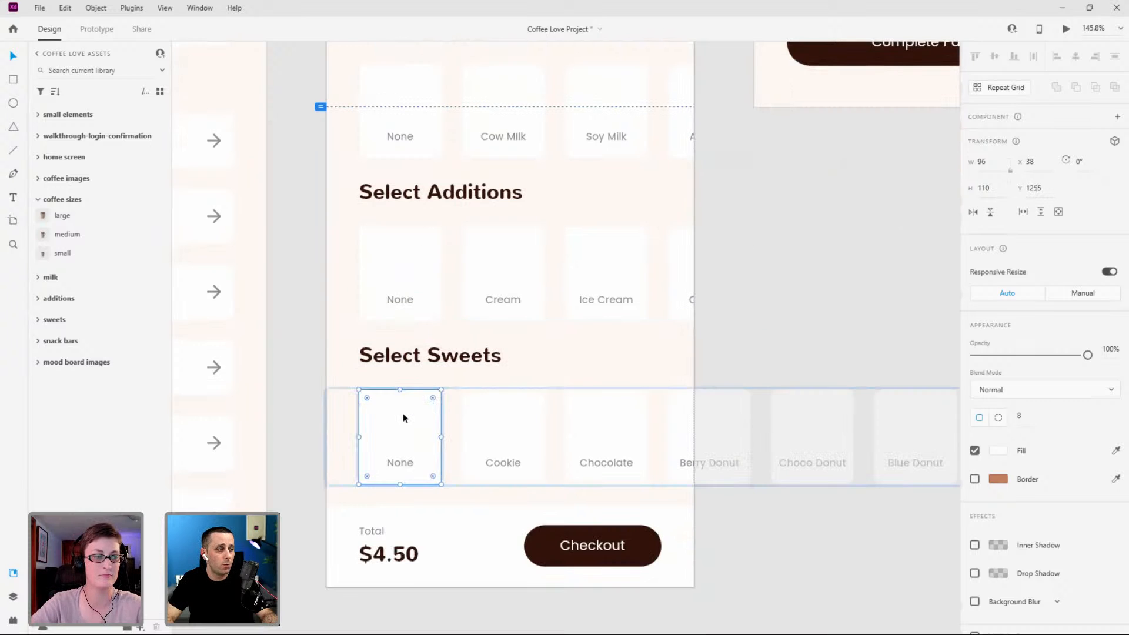
scroll(405, 410, "down", 5)
scroll(499, 381, "up", 1)
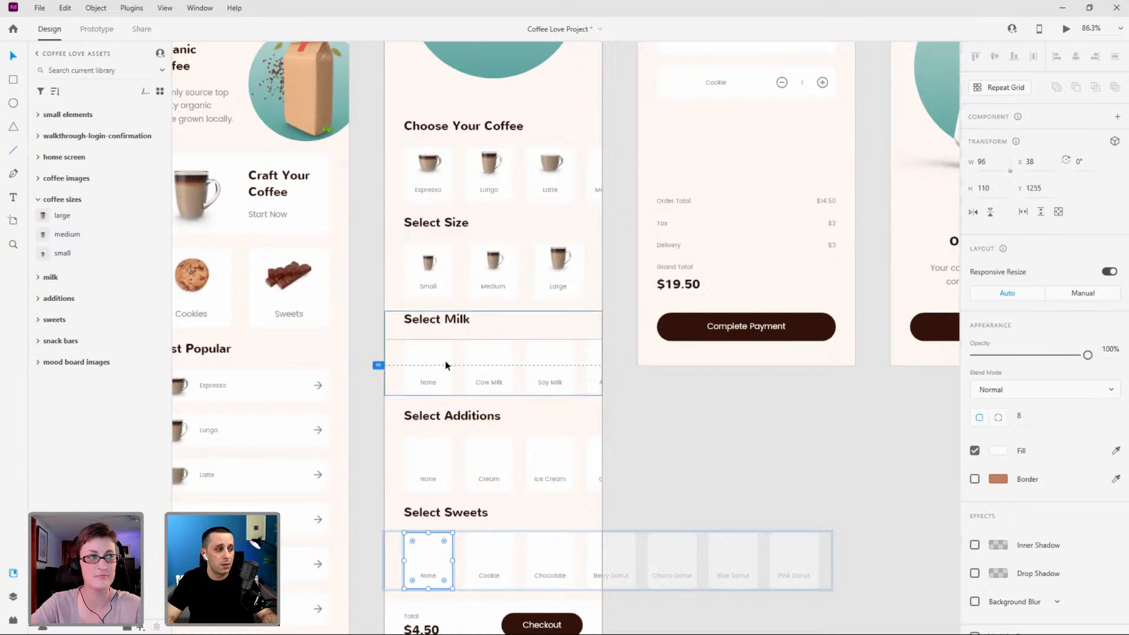
scroll(464, 467, "down", 2)
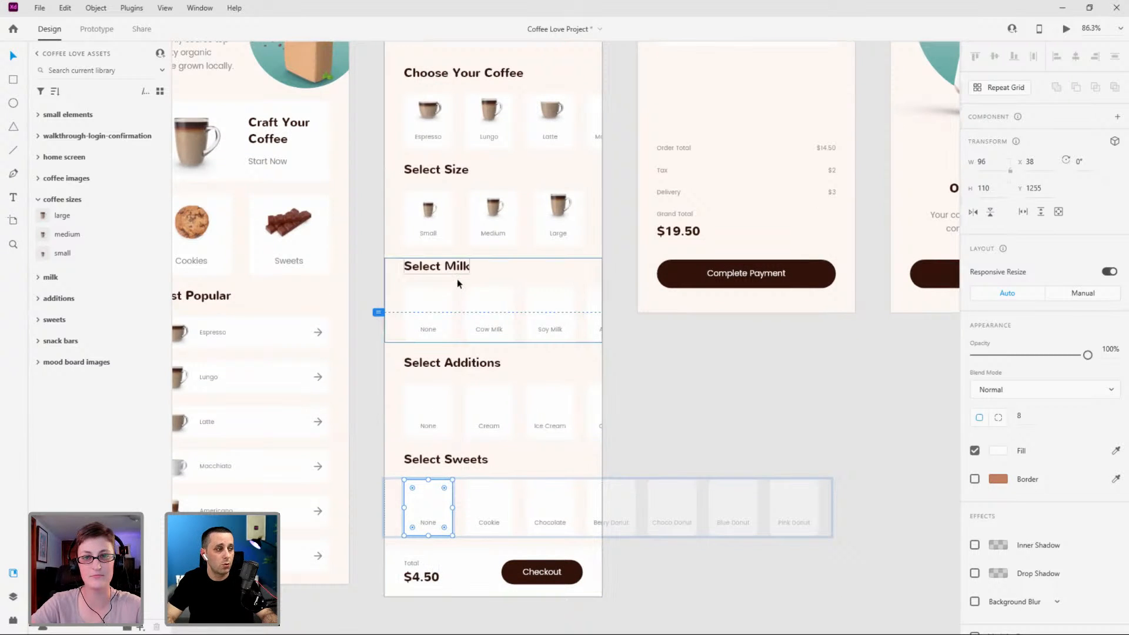
scroll(433, 333, "up", 4)
Place the none-icn component from the document assets inside the None card of the Select Milk row.
double_click(417, 300)
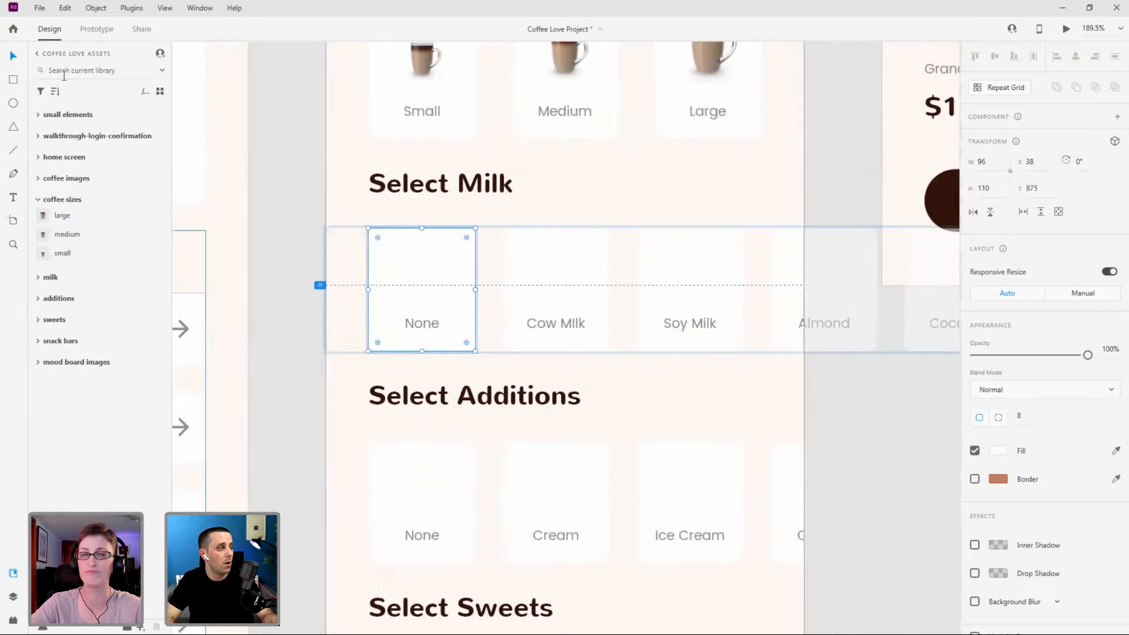
left_click(39, 53)
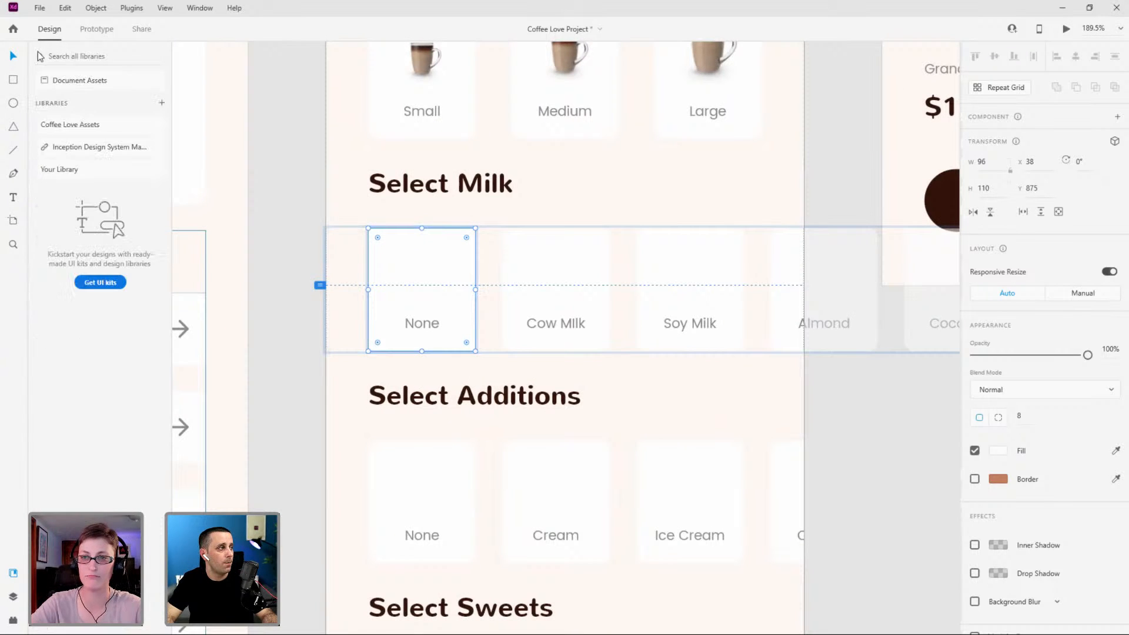
left_click(82, 80)
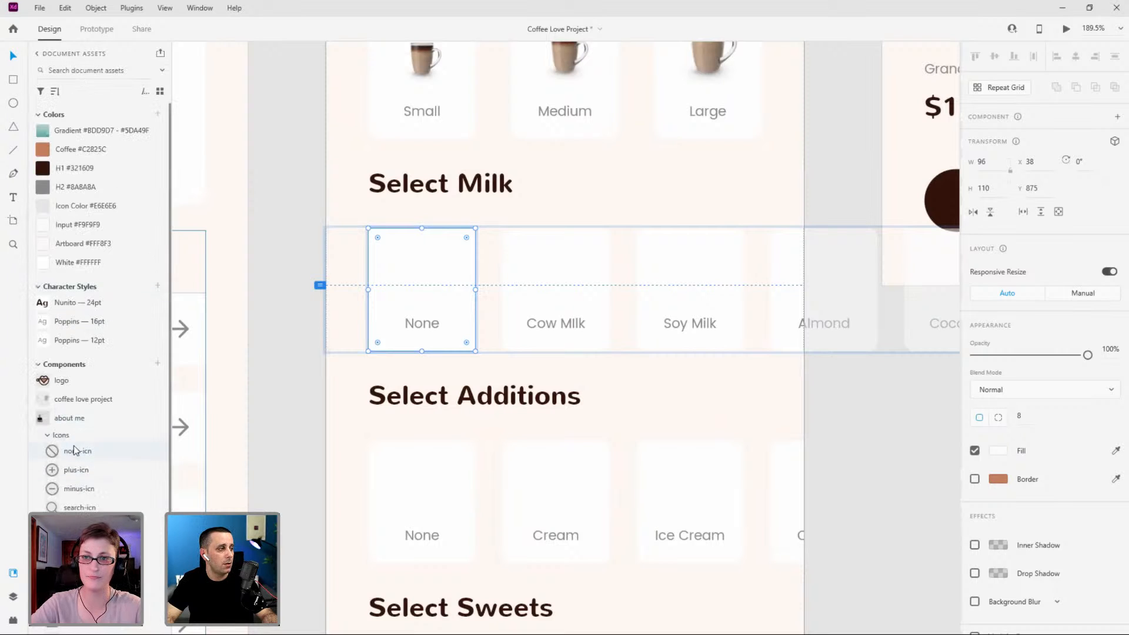
left_click_drag(69, 458, 422, 256)
scroll(421, 262, "up", 5)
left_click(486, 240, "shift")
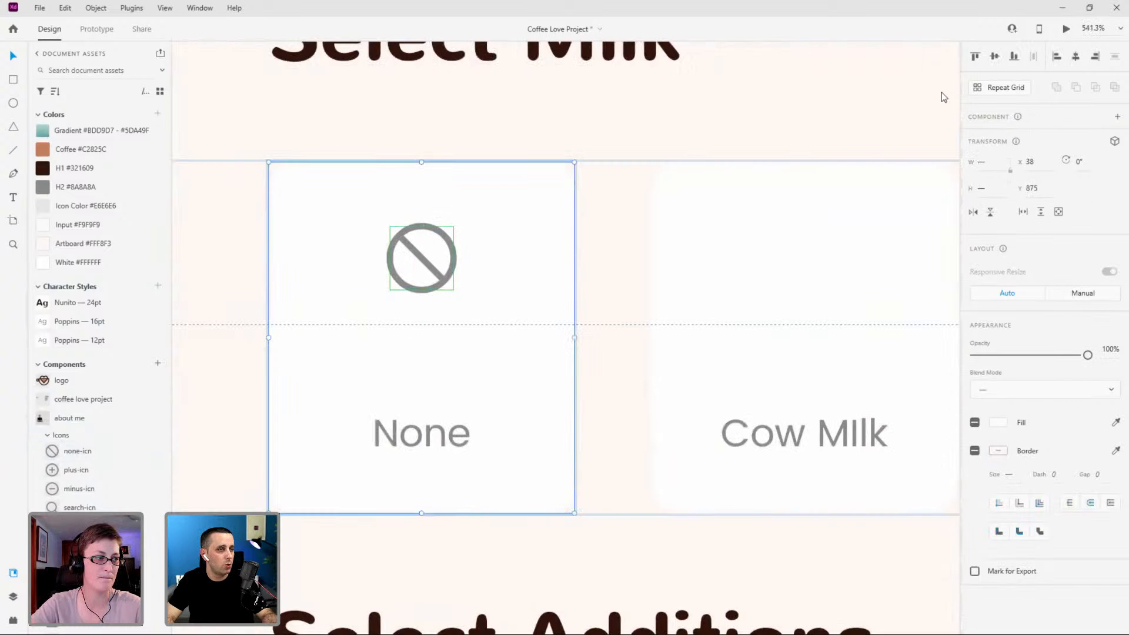
Centre the none icon vertically above its label in the milk card using a temporary guide rectangle of about 17 × 76.
left_click(13, 80)
mouse_move(343, 163)
left_mouse_down()
mouse_move(383, 416)
mouse_move(395, 422)
mouse_move(395, 404)
left_mouse_up()
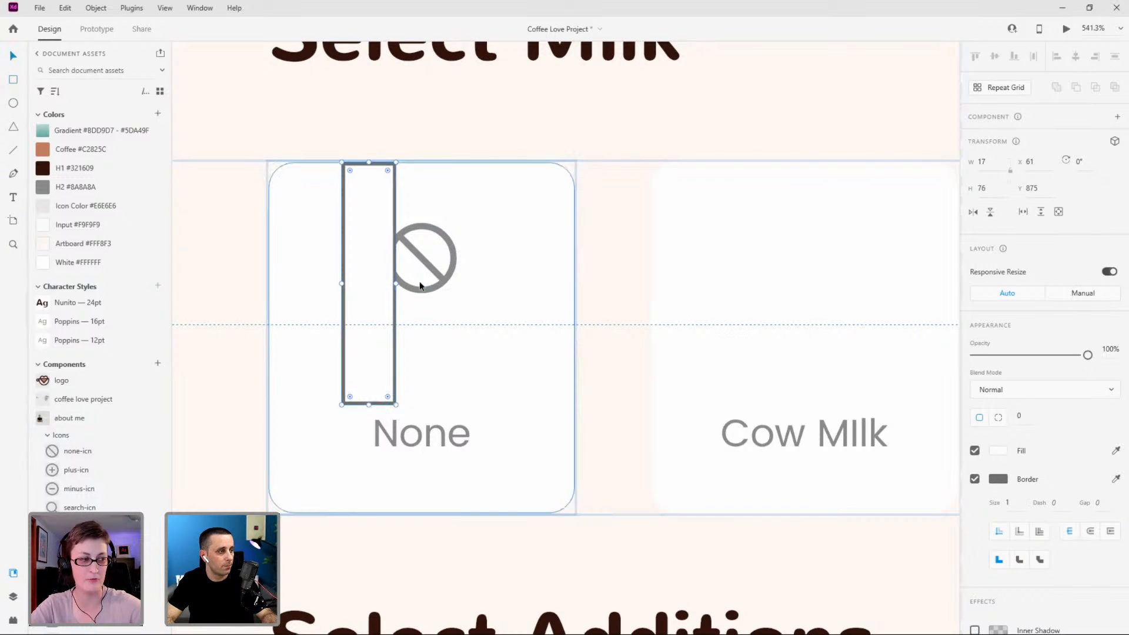
left_click(444, 246, "shift")
left_click(993, 56)
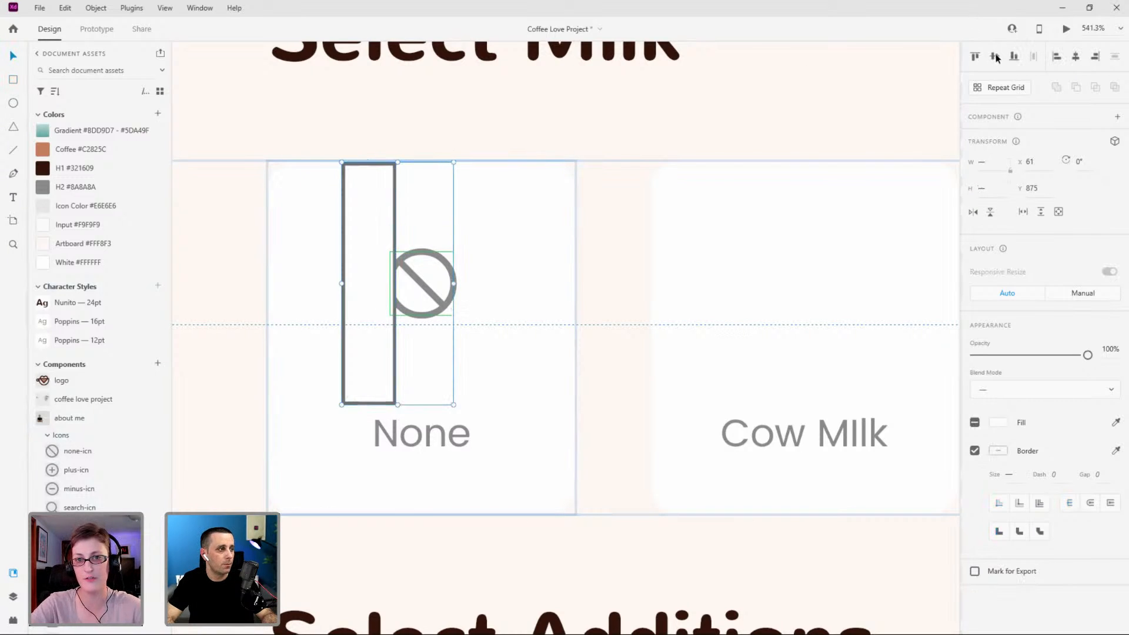
double_click(374, 211)
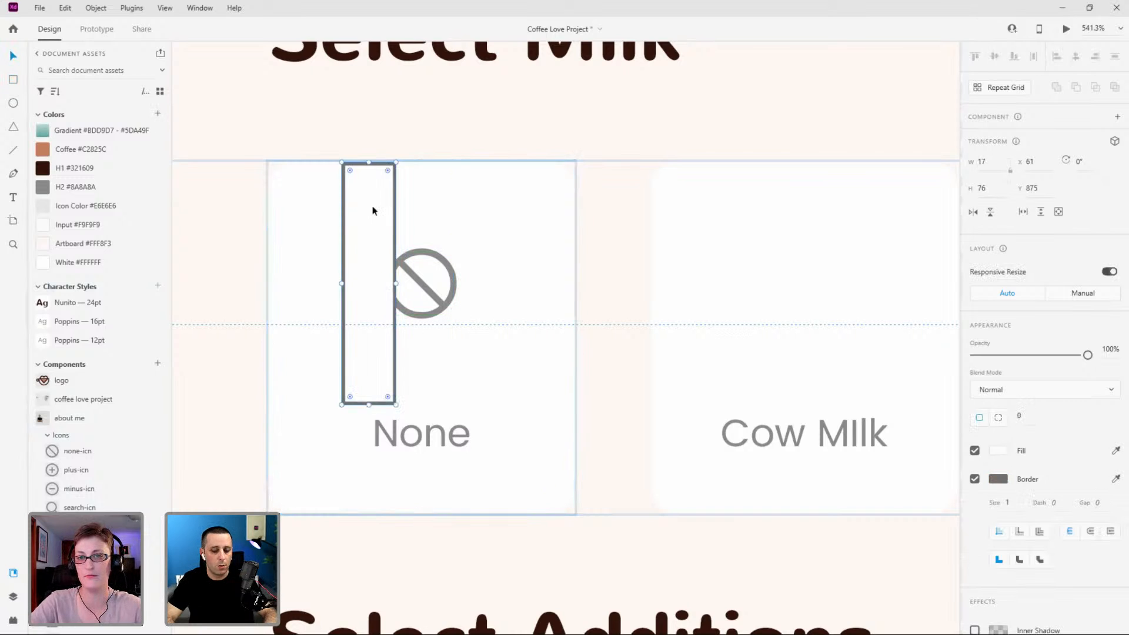
key("Delete")
scroll(581, 280, "down", 2)
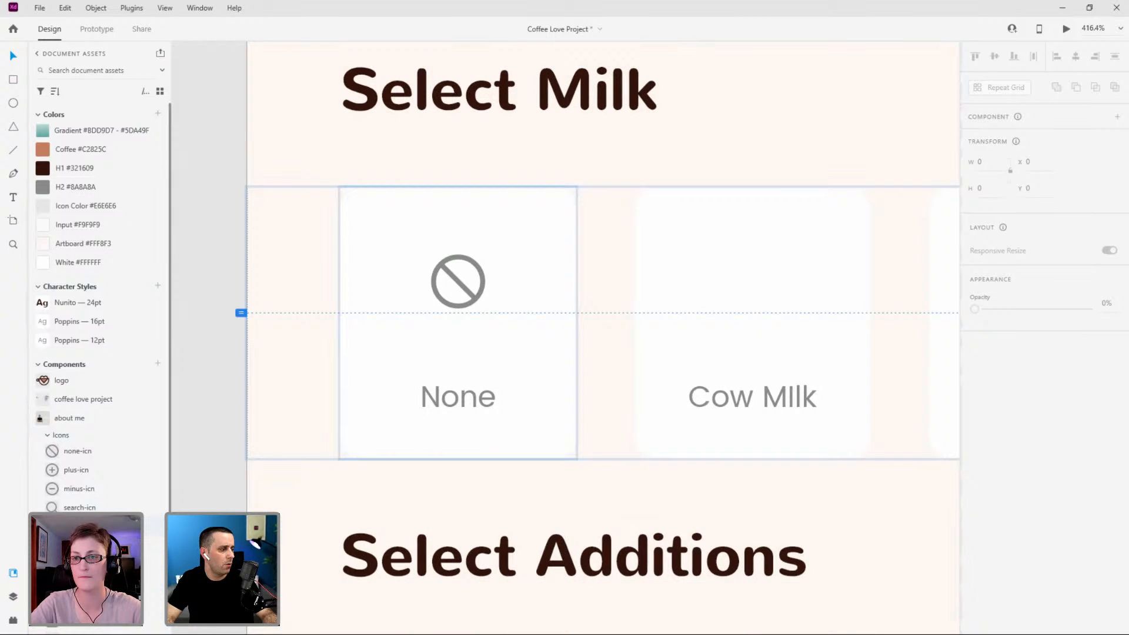
Copy the milk card's none icon into the Select Additions None card, positioned above the label at about X 76, Y 1100.
scroll(78, 497, "down", 5)
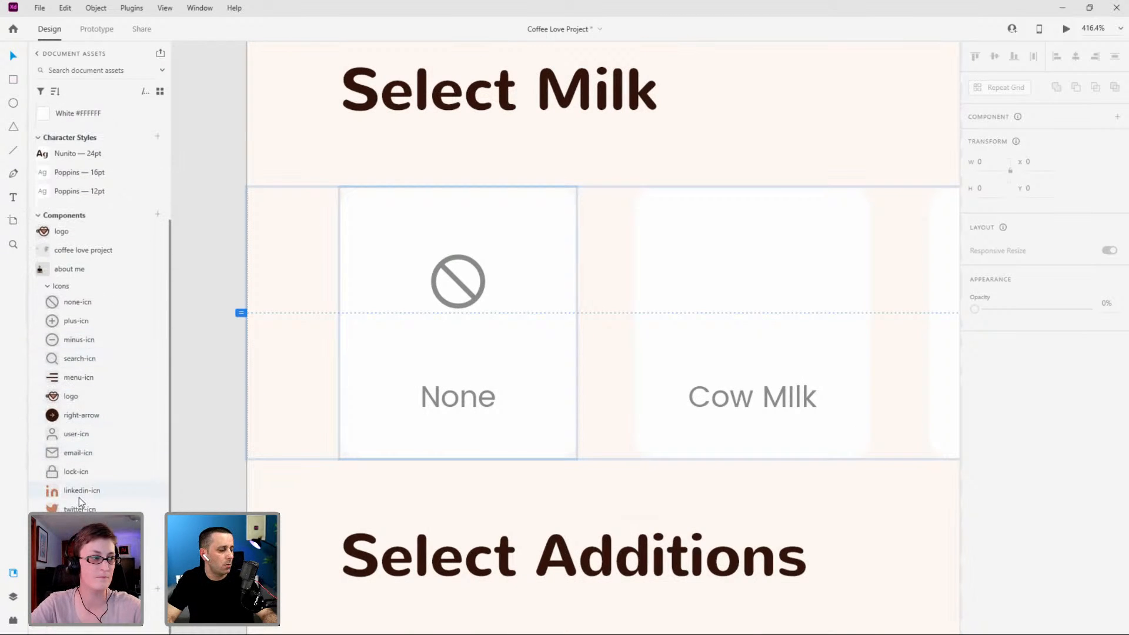
scroll(78, 497, "up", 3)
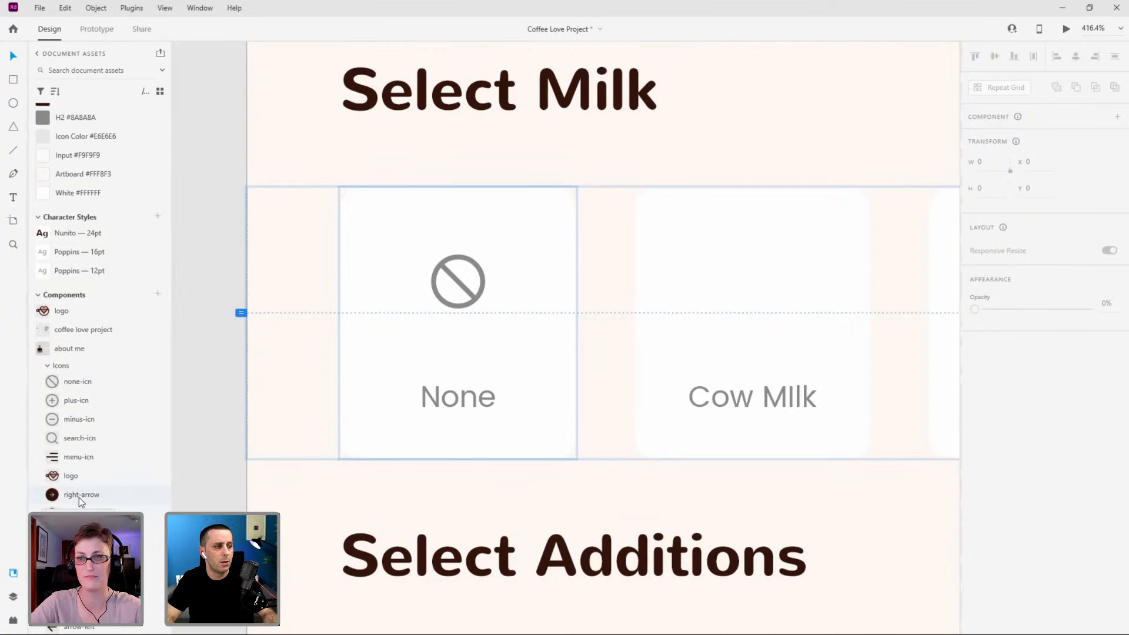
left_click(476, 266)
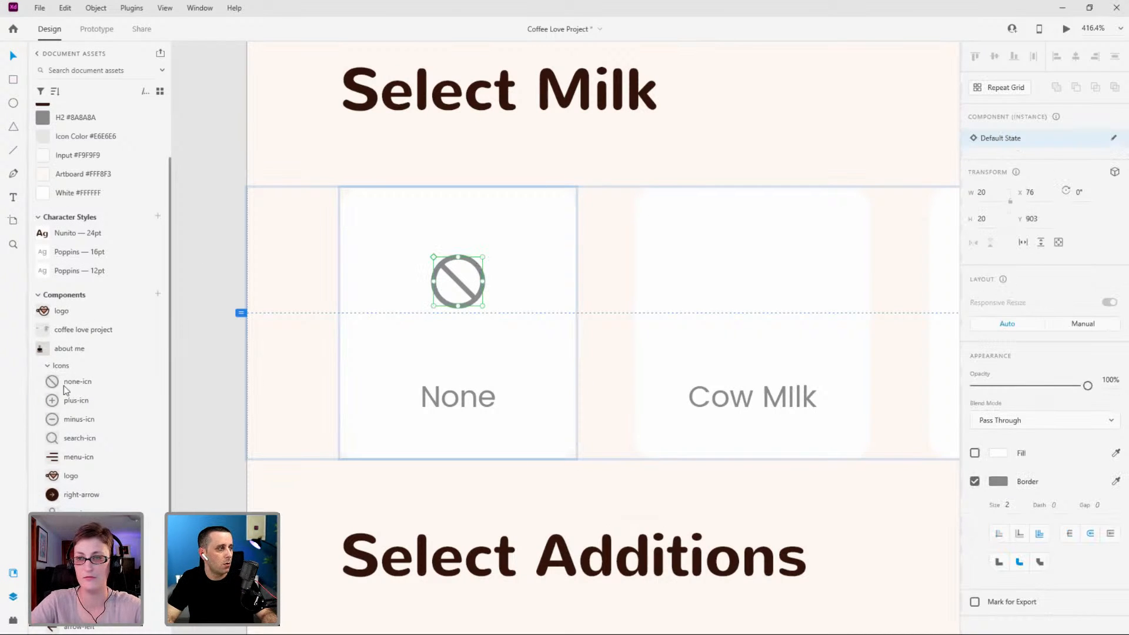
key("ctrl+y")
left_click(84, 440)
scroll(548, 341, "down", 3)
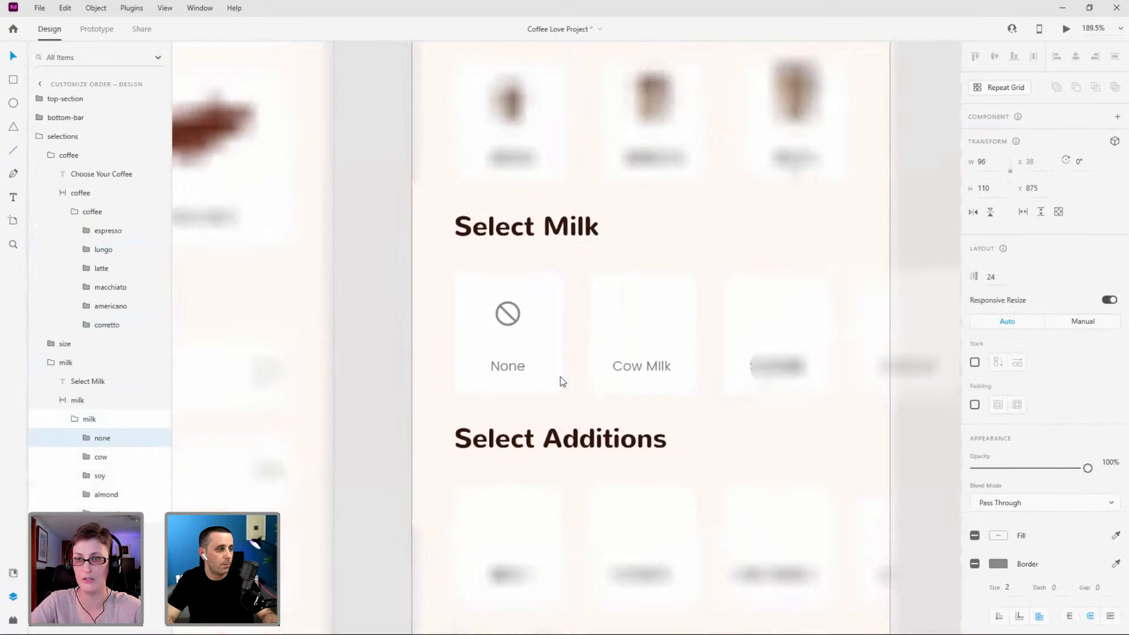
scroll(558, 374, "down", 3)
scroll(523, 339, "up", 2)
left_click(494, 306, "ctrl")
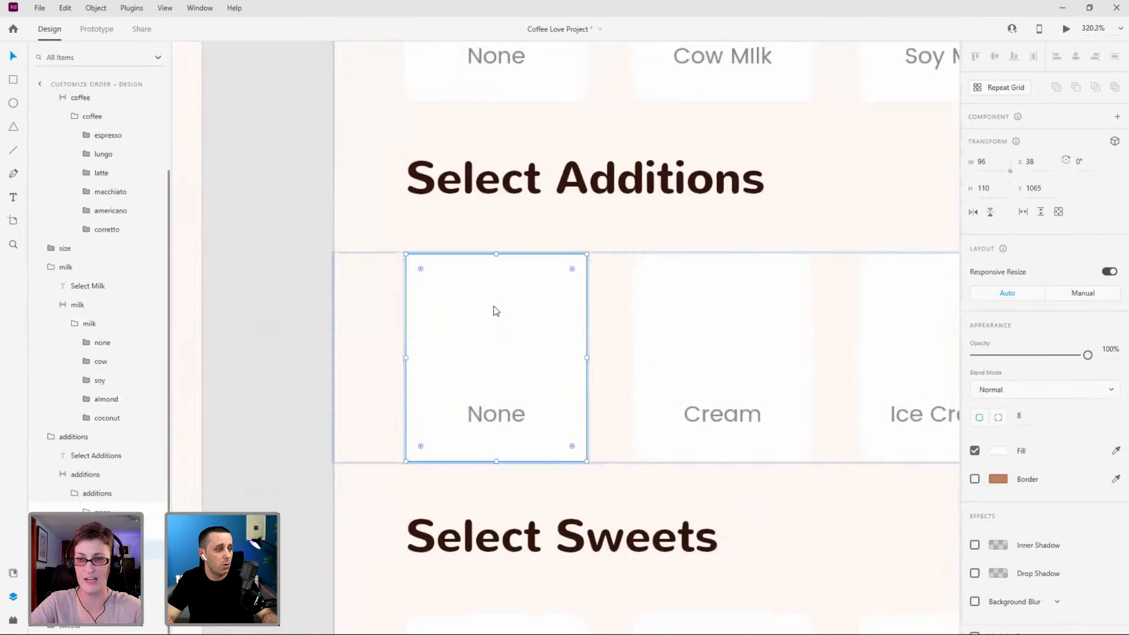
key("ctrl+v")
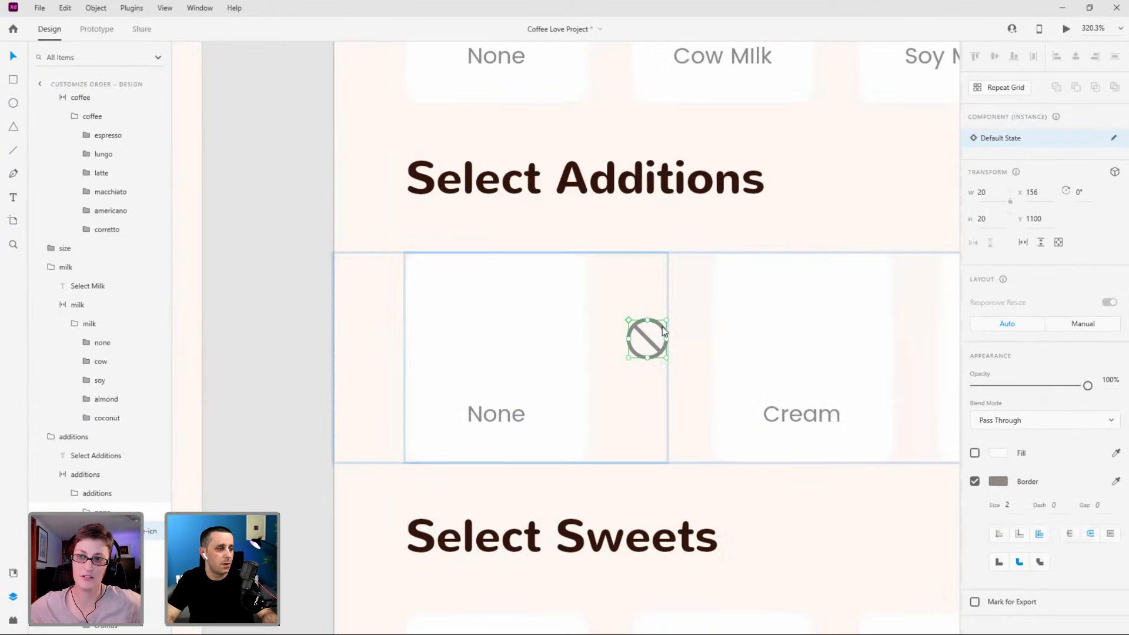
left_click_drag(662, 331, 511, 327)
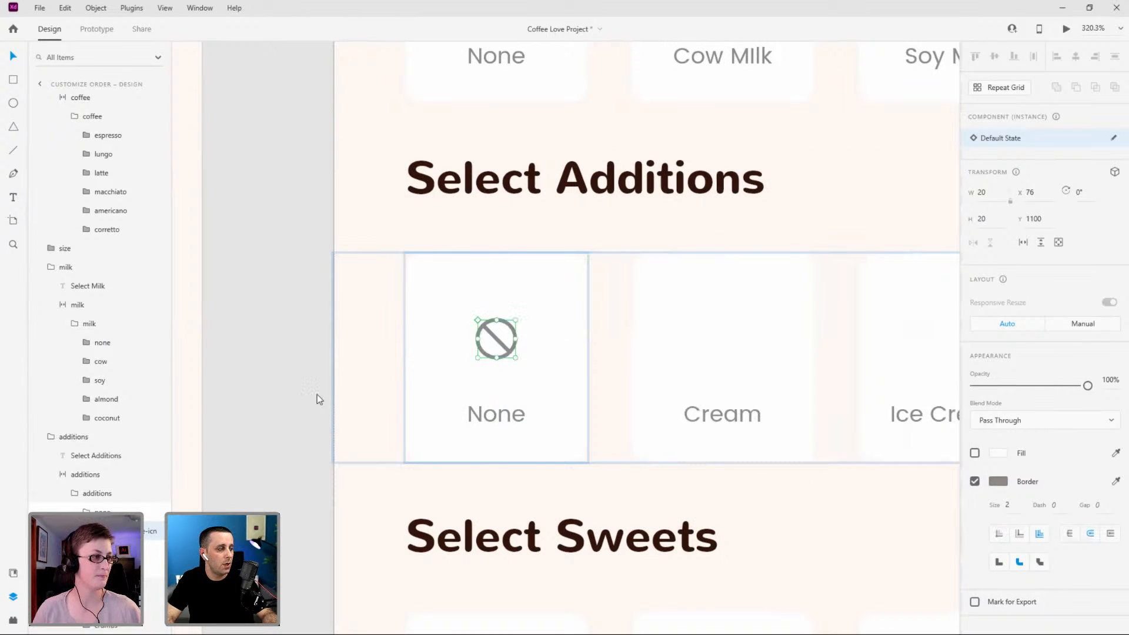
Search the Icons 4 Design plugin for "none" and "arrow" icons, and return to the layers list.
left_click(13, 620)
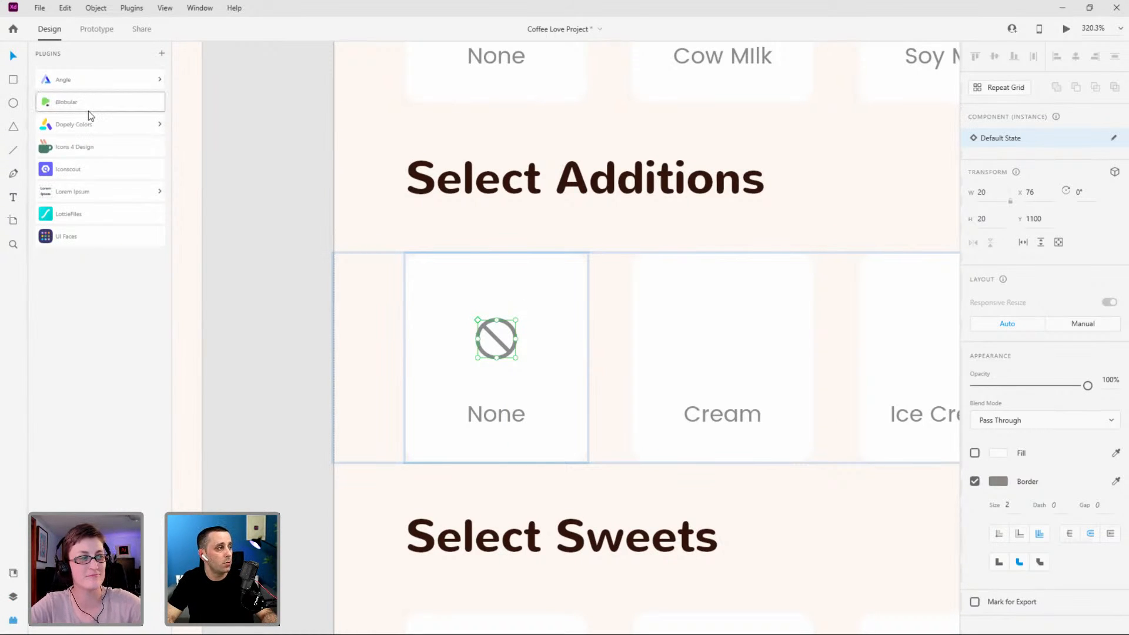
left_click(72, 152)
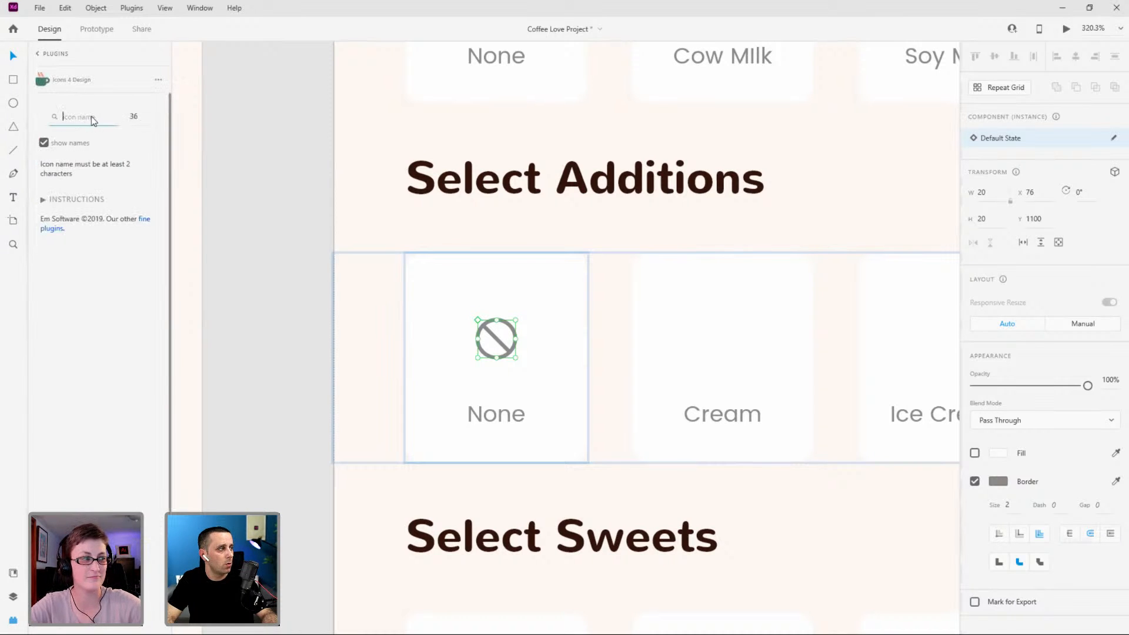
type("none")
key("Return")
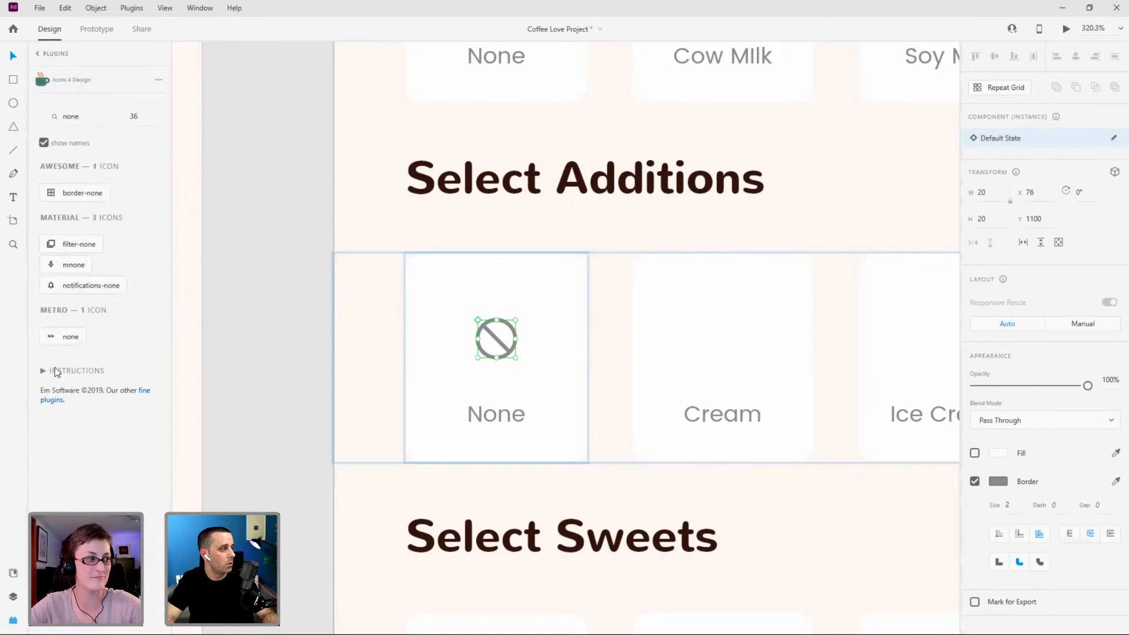
left_click_drag(96, 118, 54, 119)
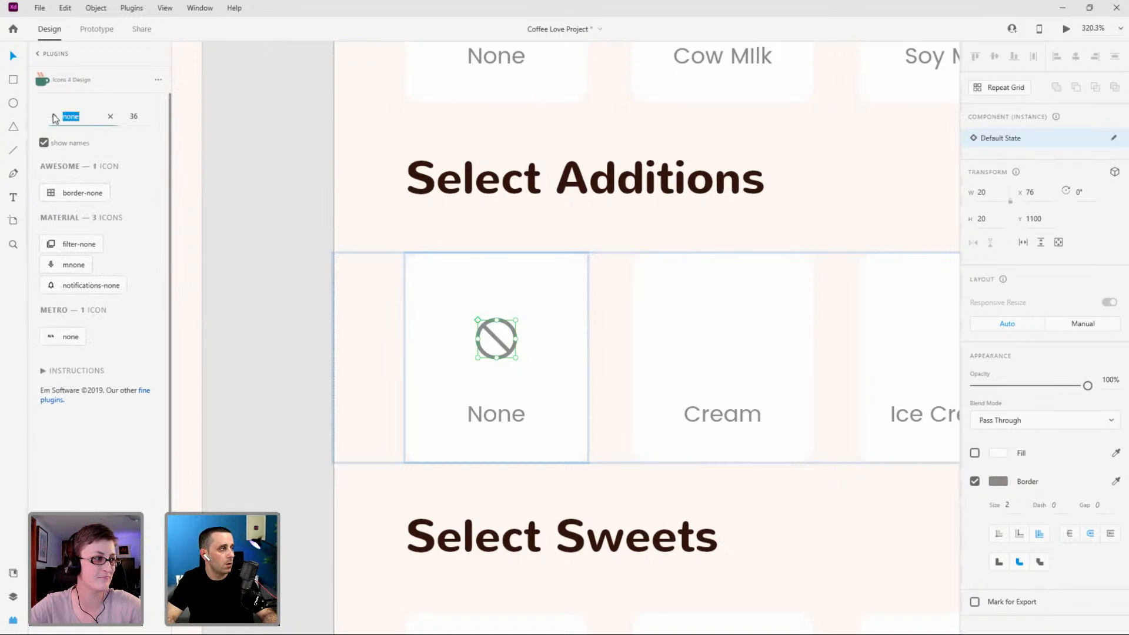
type("arrow")
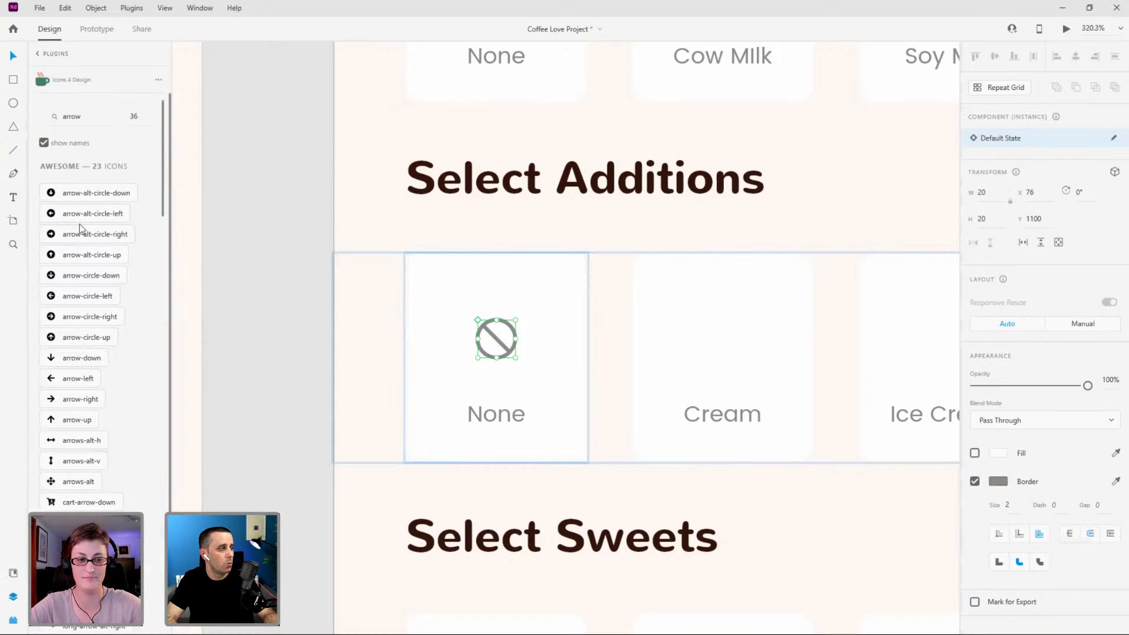
key("ctrl+y")
scroll(584, 352, "down", 3)
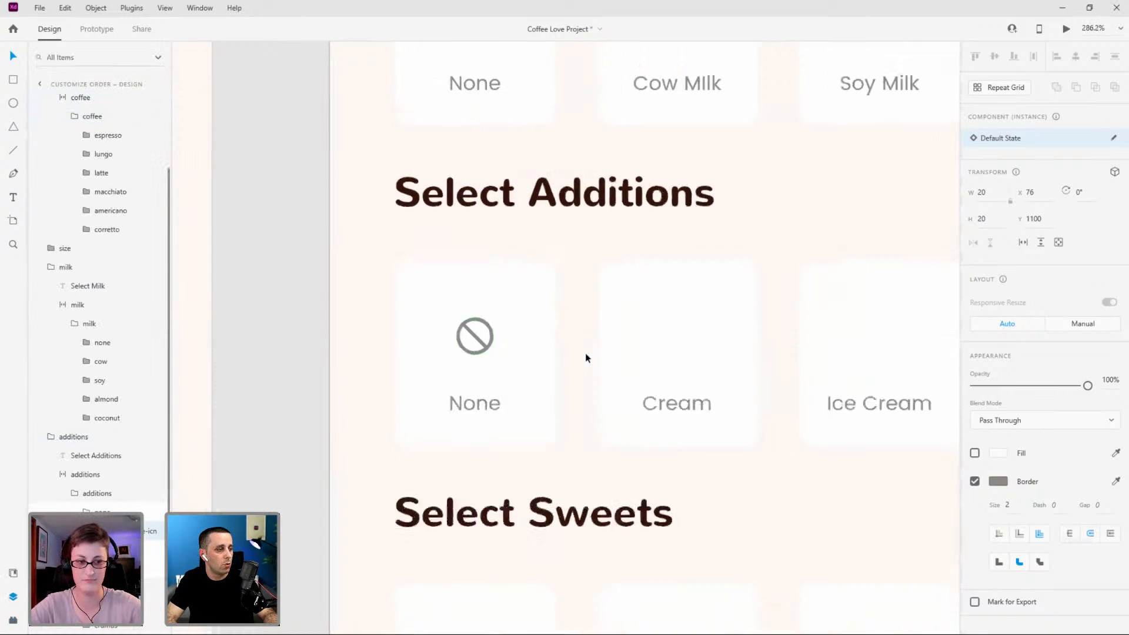
left_click(13, 621)
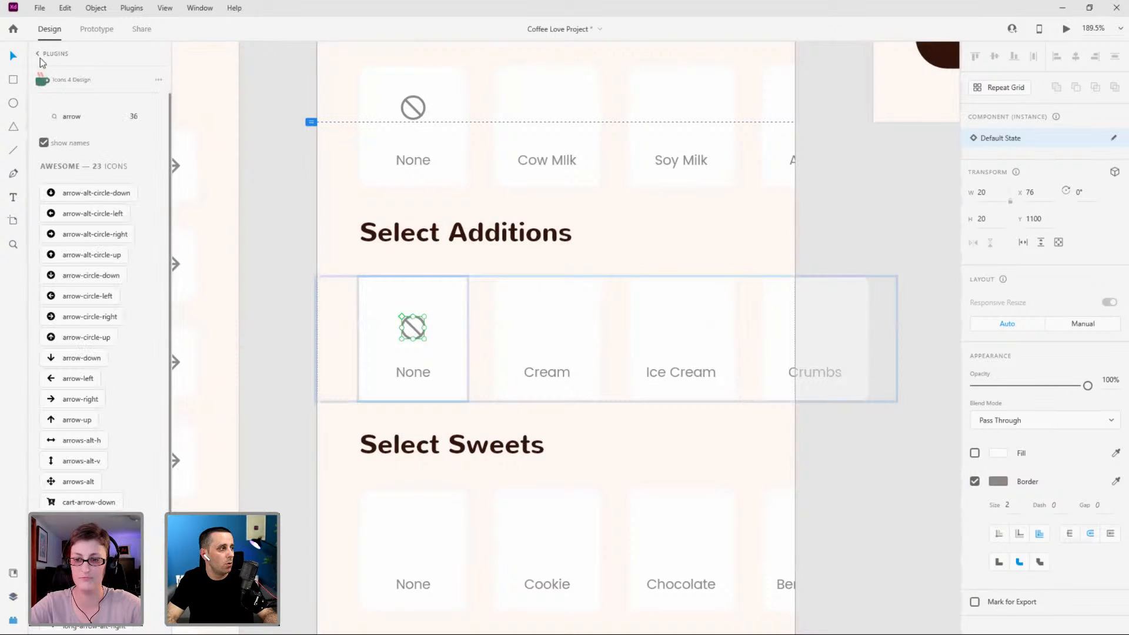
left_click(38, 53)
left_click(13, 596)
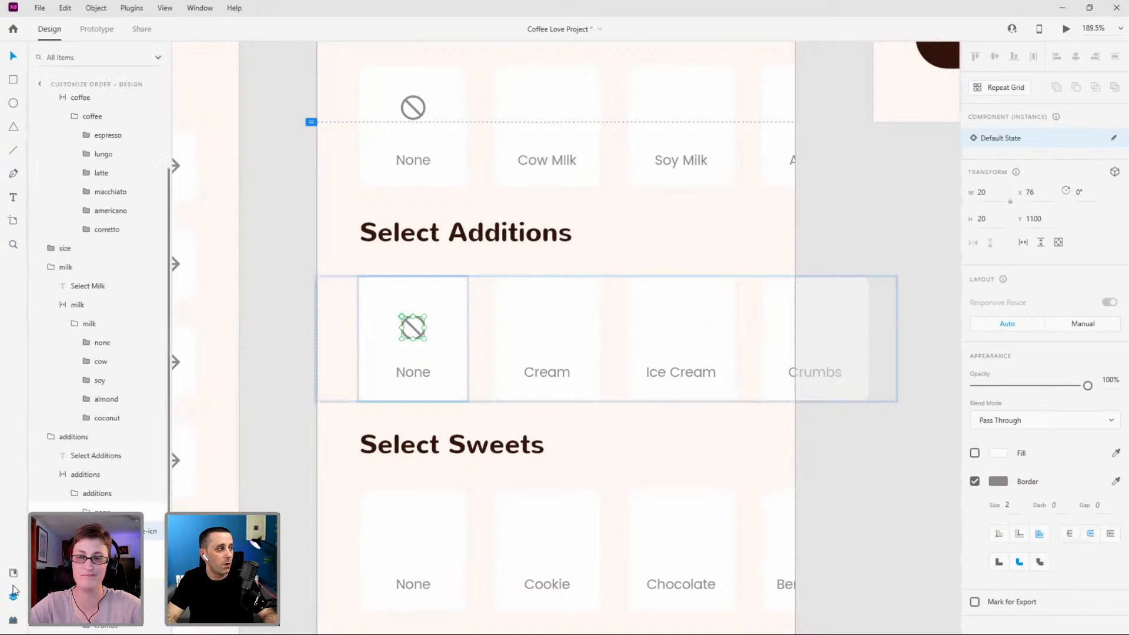
Paste the none icon into the Select Sweets None card and position it above the label at about X 76, Y 1284.
scroll(478, 341, "up", 1)
scroll(449, 341, "up", 2)
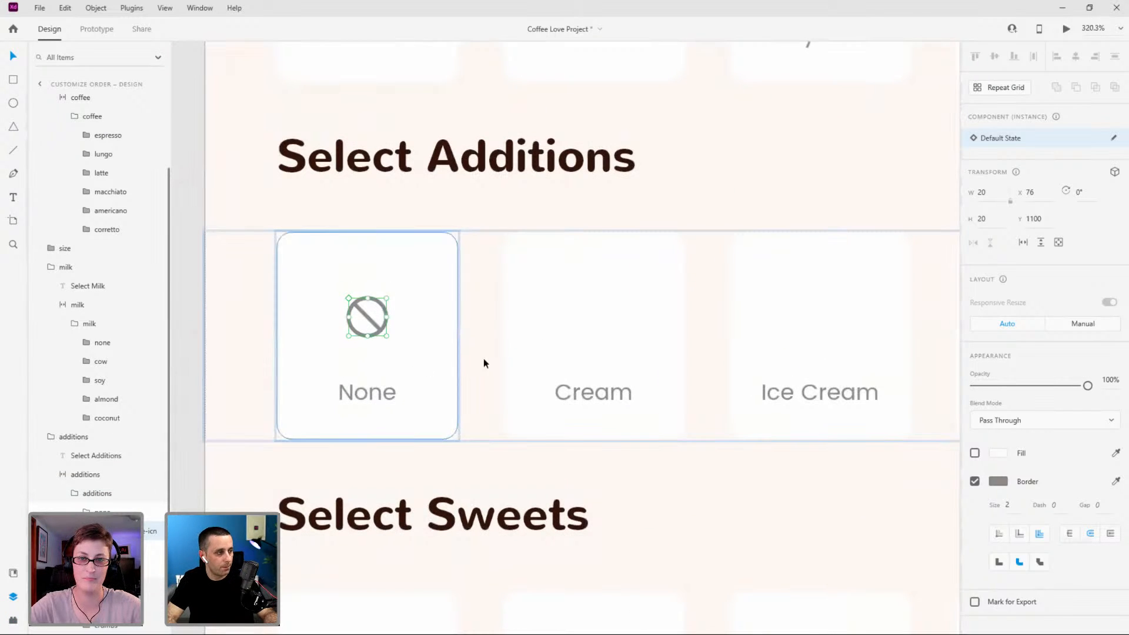
scroll(492, 374, "down", 5)
scroll(348, 232, "up", 3)
left_click(348, 232, "ctrl")
key("ctrl+v")
left_click_drag(583, 320, 410, 220)
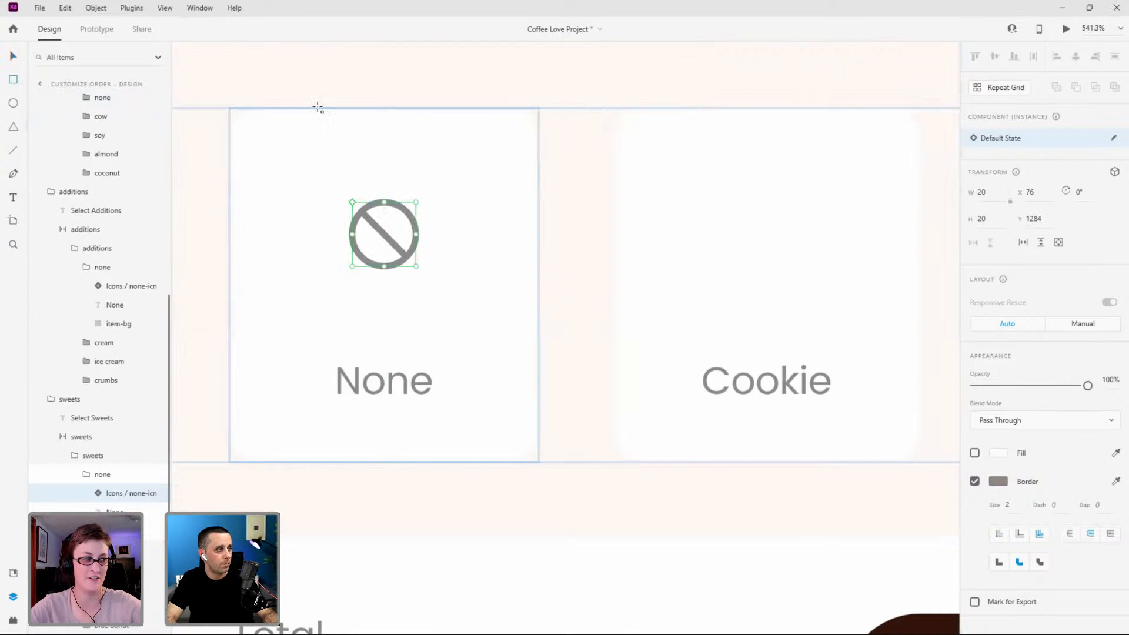
Centre the sweets card's none icon vertically above its label using a temporary guide rectangle of about 11 × 76.
left_click_drag(317, 109, 352, 357)
key("v")
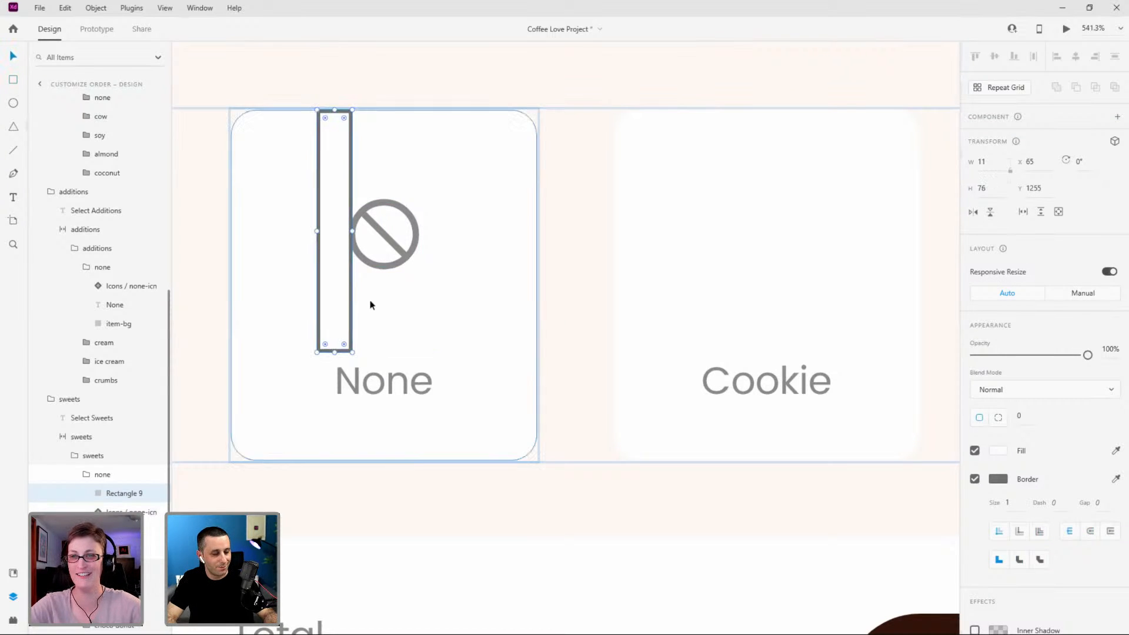
left_click(412, 216, "shift")
left_click(994, 56)
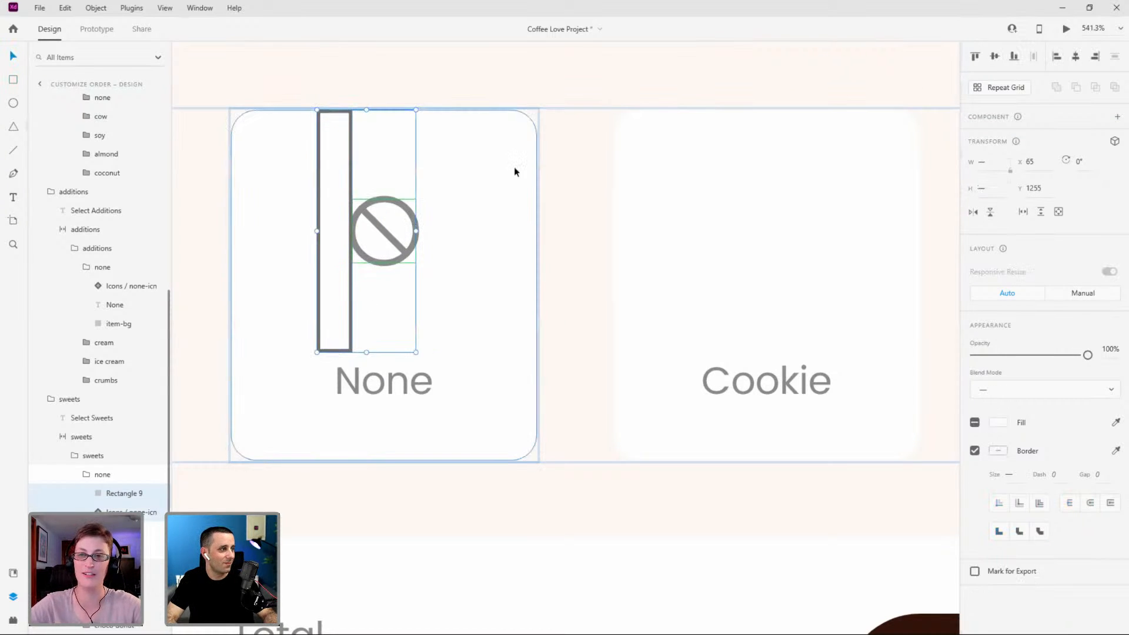
left_click(323, 181)
key("Delete")
left_click(410, 202)
left_click(451, 209, "shift")
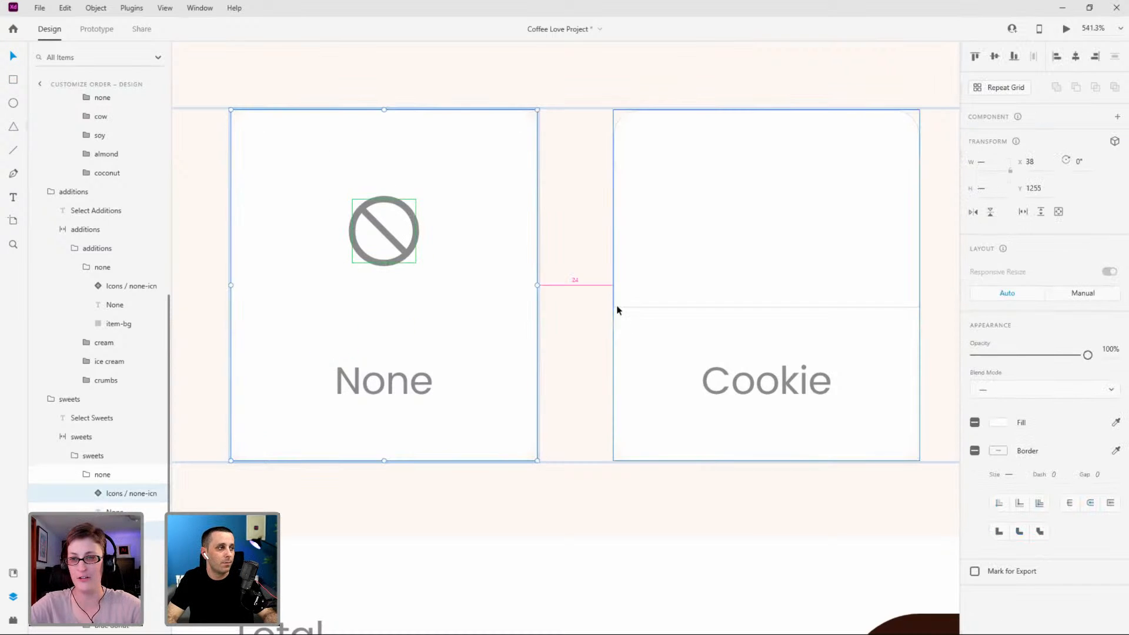
scroll(623, 317, "down", 5)
scroll(559, 287, "up", 5)
left_click(588, 305)
left_click(582, 357, "shift")
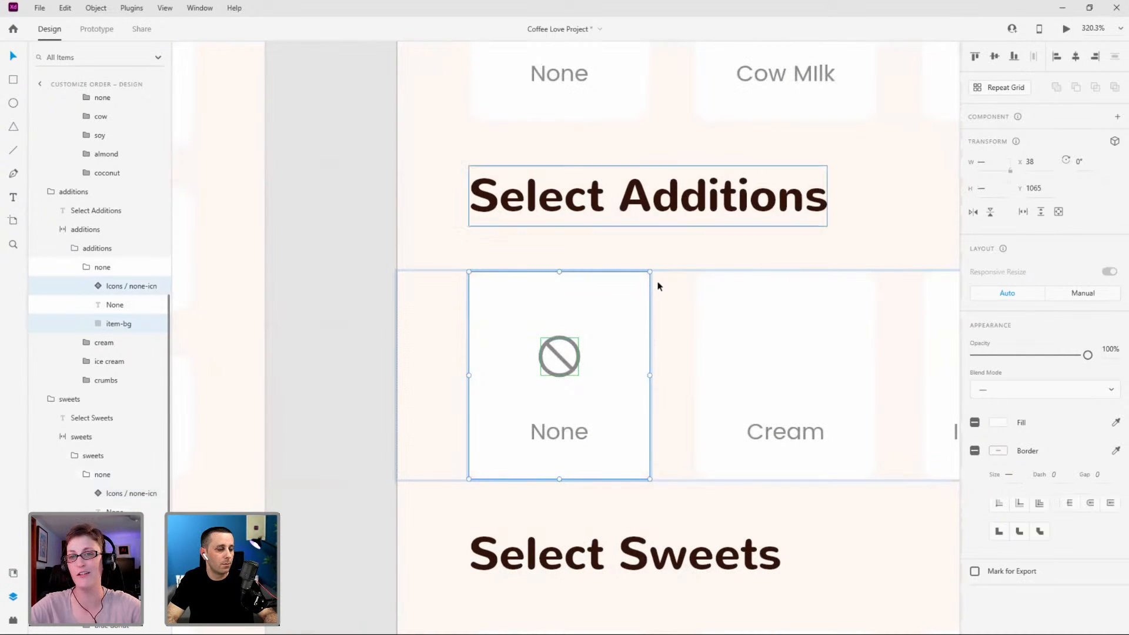
scroll(377, 353, "down", 3)
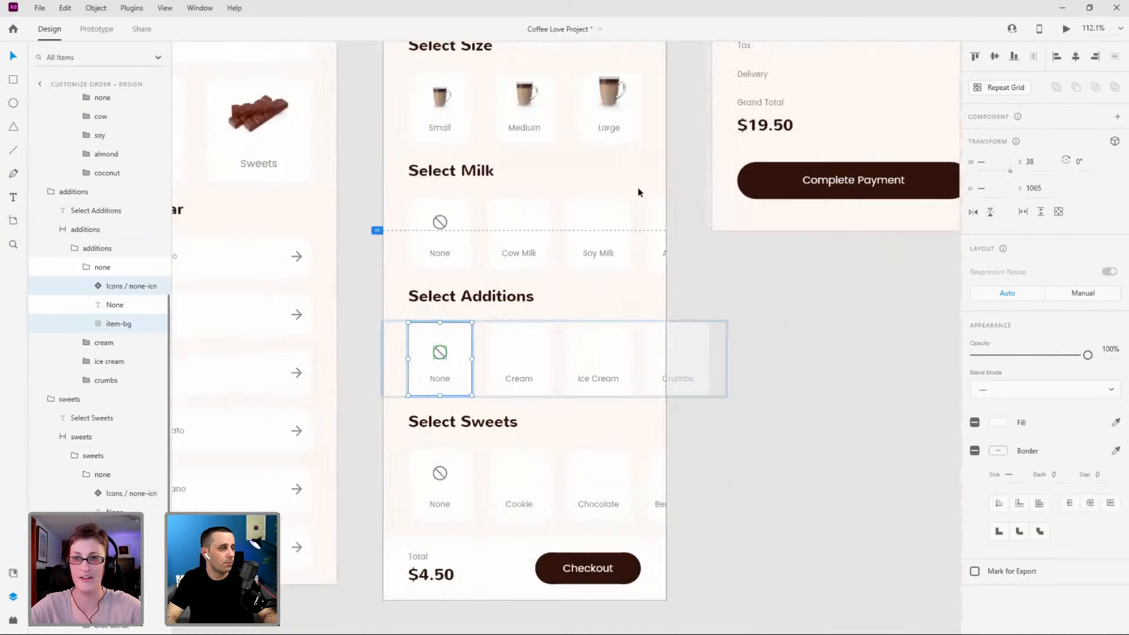
Fill the Cow Milk card's image placeholder with the cow-milk image from the milk group of the Coffee Love Assets library.
scroll(459, 272, "up", 4)
left_click(425, 286, "ctrl")
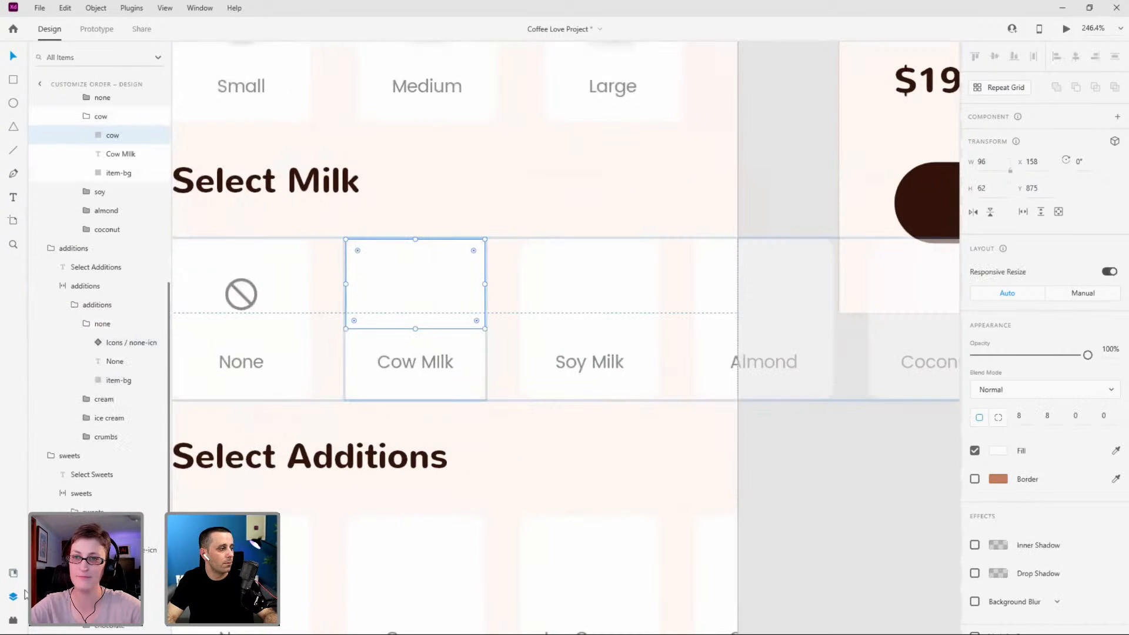
key("ctrl+shift+y")
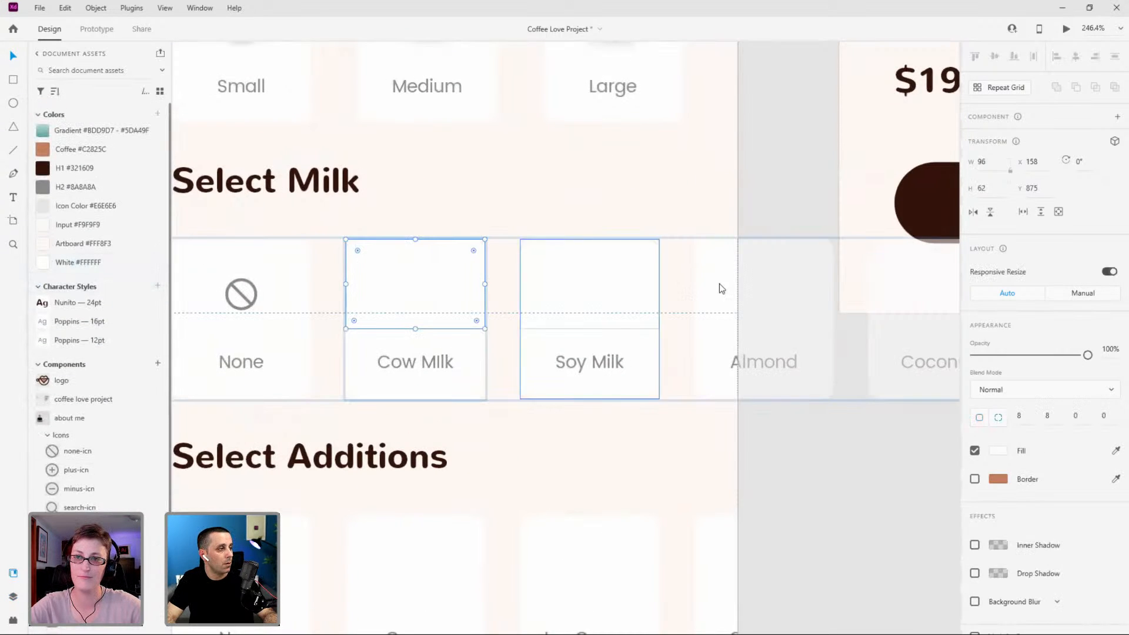
scroll(706, 285, "down", 1)
scroll(746, 270, "down", 2)
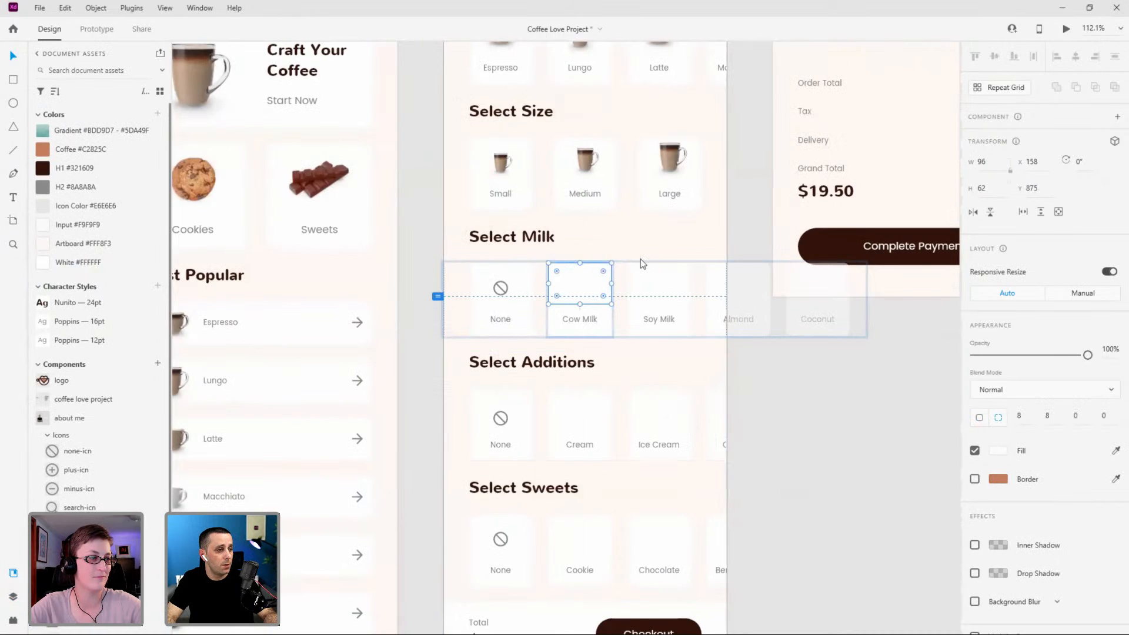
scroll(640, 259, "up", 2)
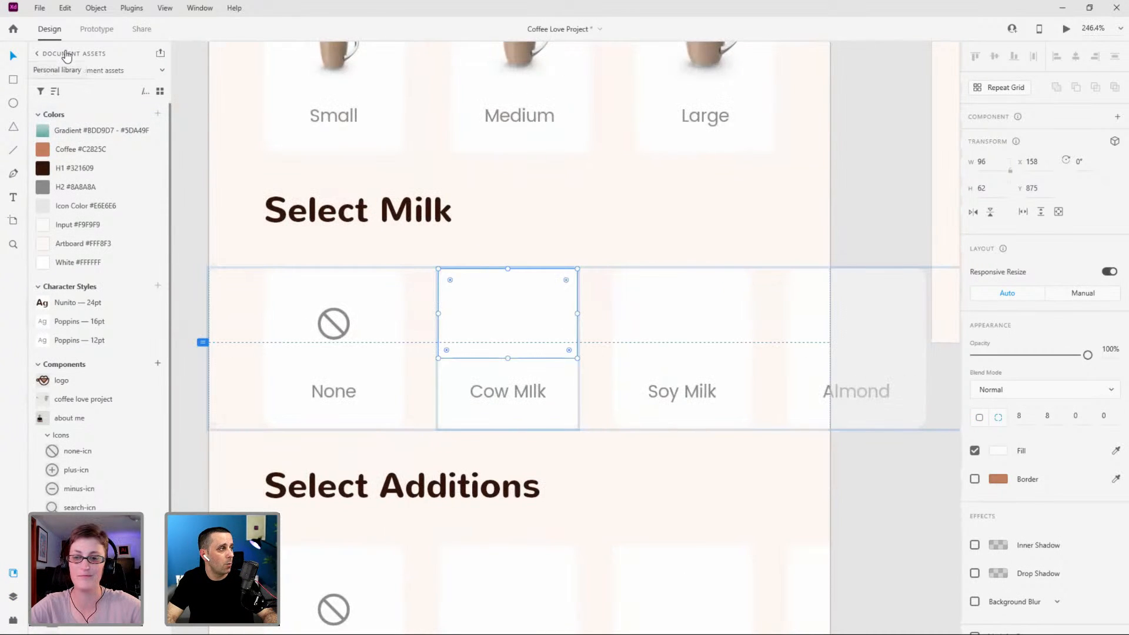
left_click(67, 55)
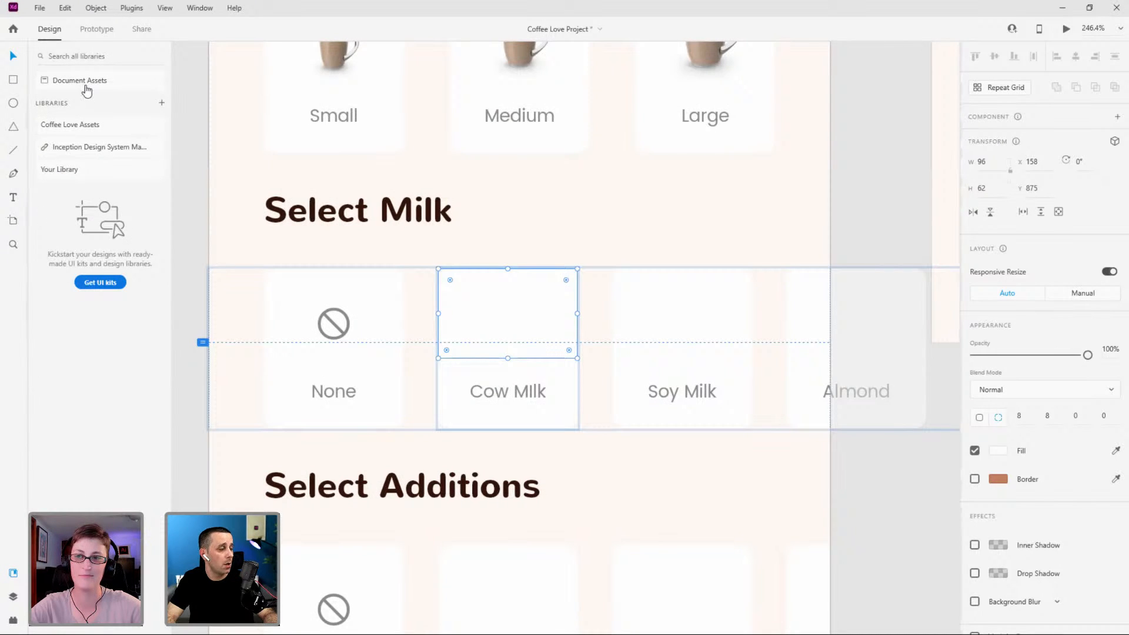
left_click(87, 125)
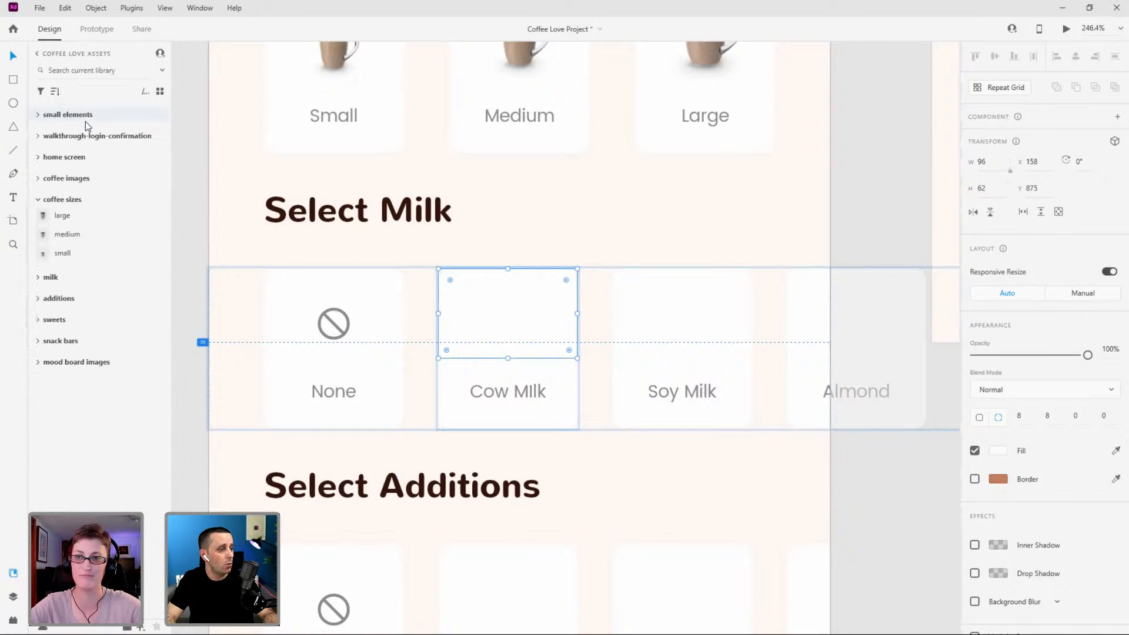
left_click(38, 200)
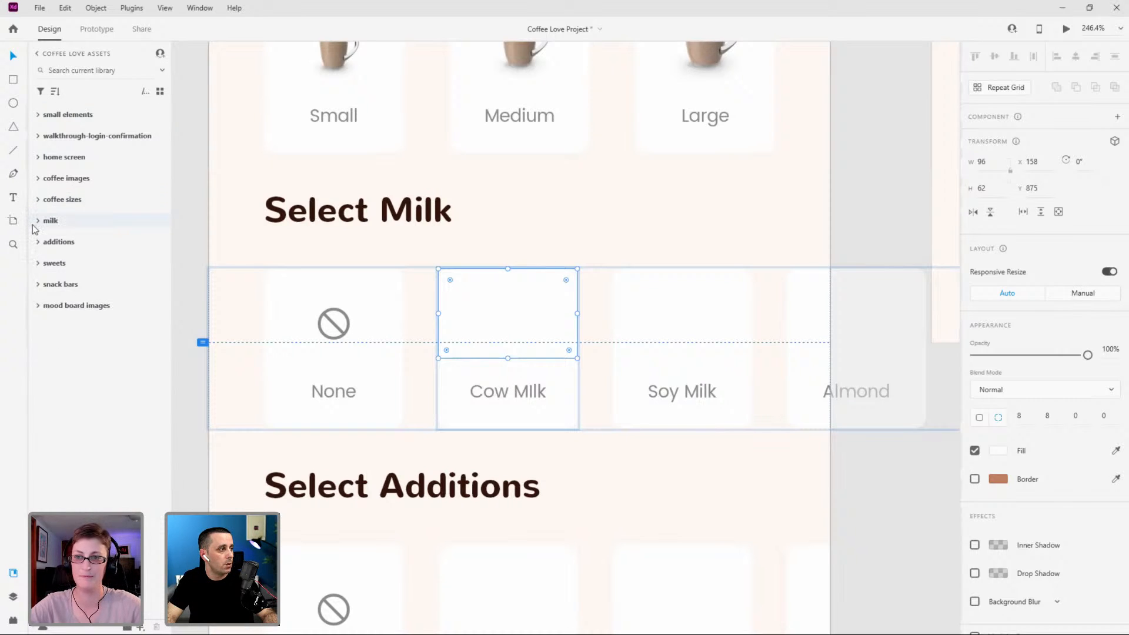
left_click(37, 221)
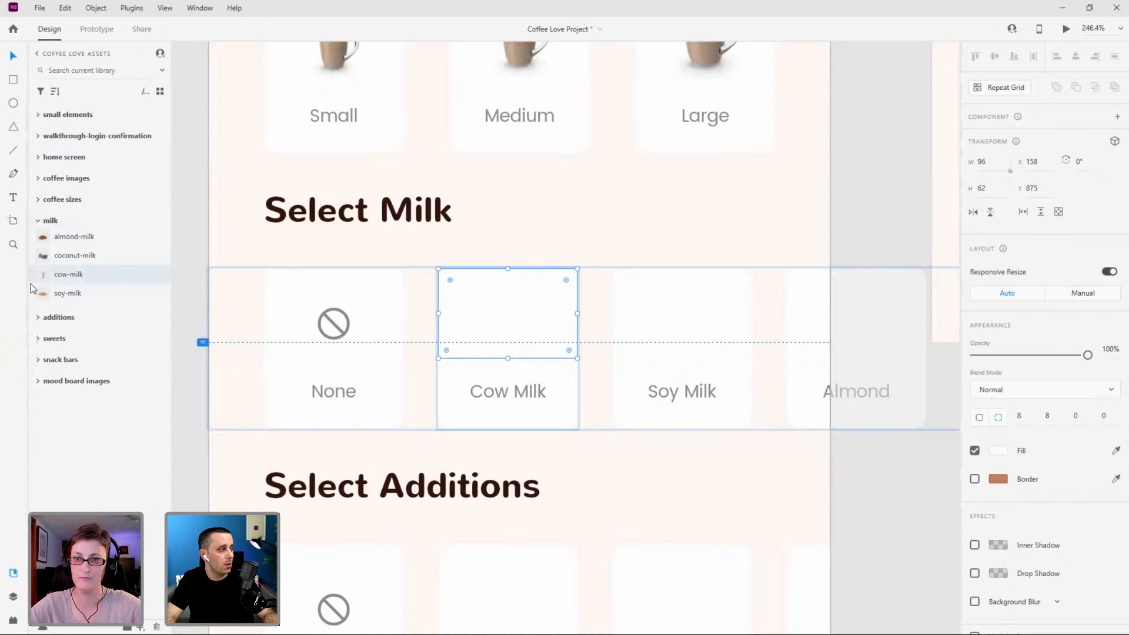
left_click_drag(411, 287, 483, 292)
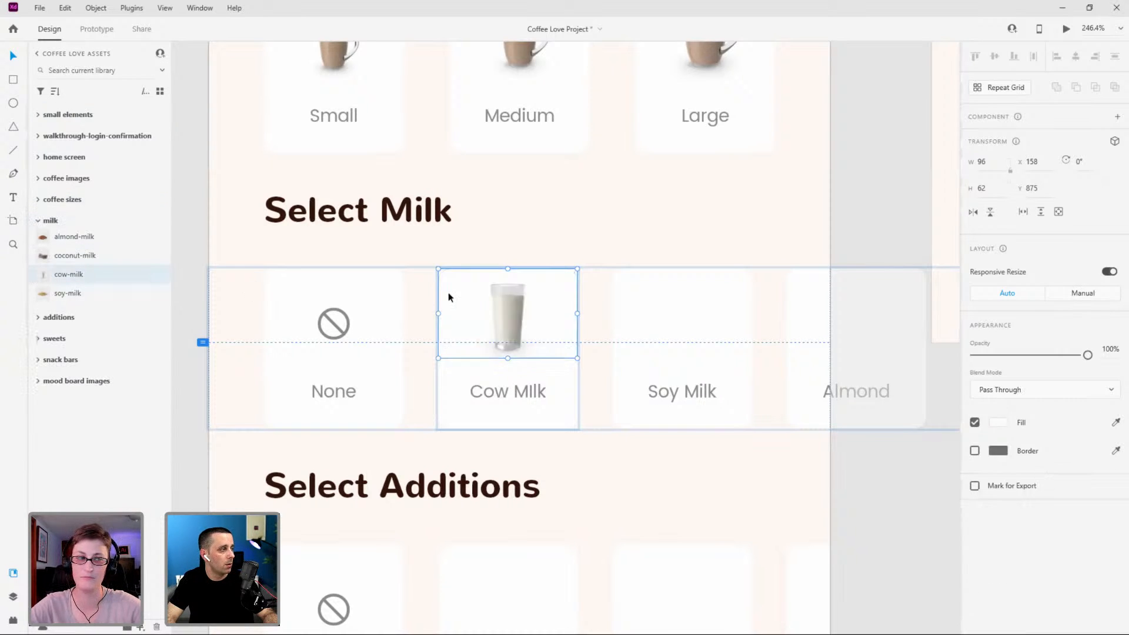
Fill the Soy Milk, Almond and Coconut card placeholders with the soy-milk, almond-milk and coconut-milk library images.
scroll(407, 296, "down", 3)
left_click(558, 304, "ctrl")
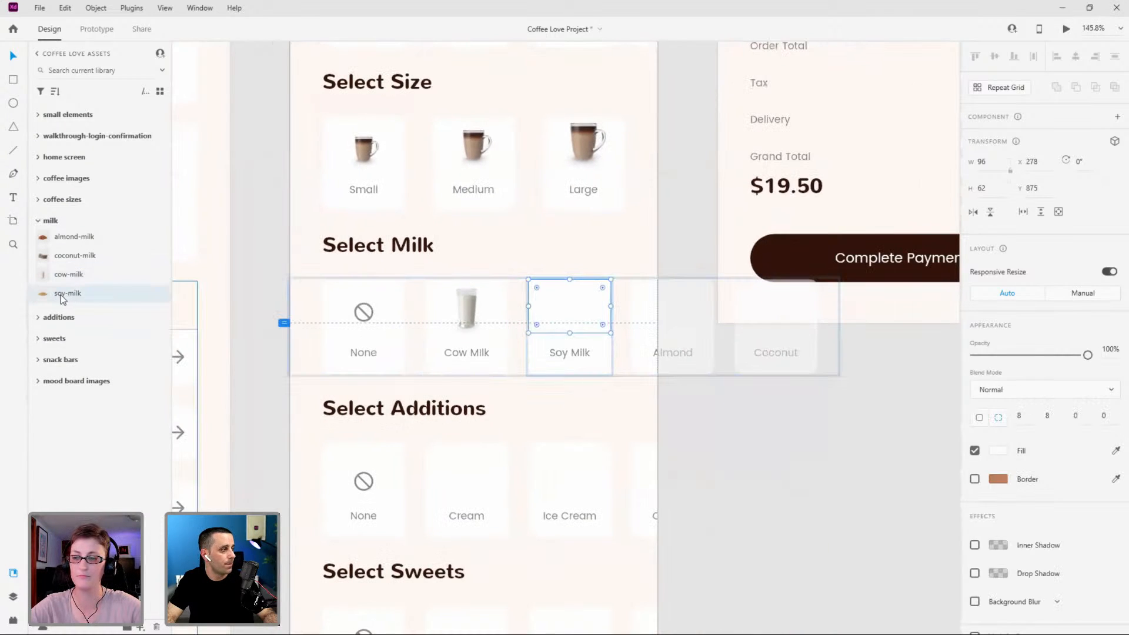
left_click_drag(510, 295, 565, 306)
left_click(688, 312, "ctrl")
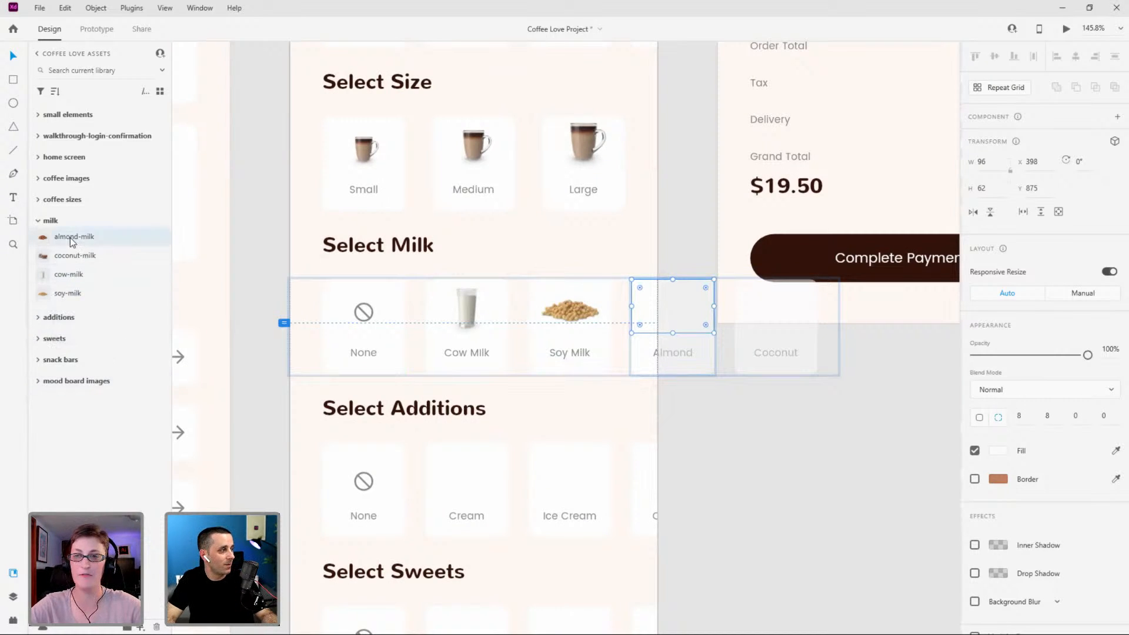
left_click_drag(709, 298, 700, 306)
left_click(756, 326, "ctrl")
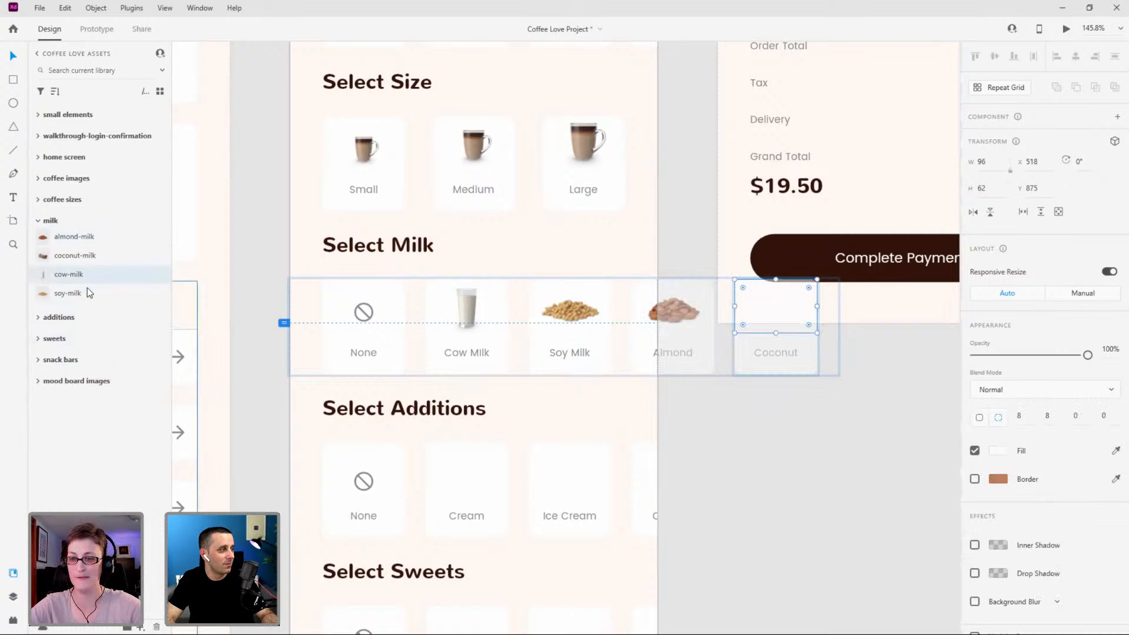
left_click_drag(65, 255, 764, 311)
Fill the Cream card's placeholder under Select Additions with the cream image from the library's additions group.
scroll(501, 395, "down", 3)
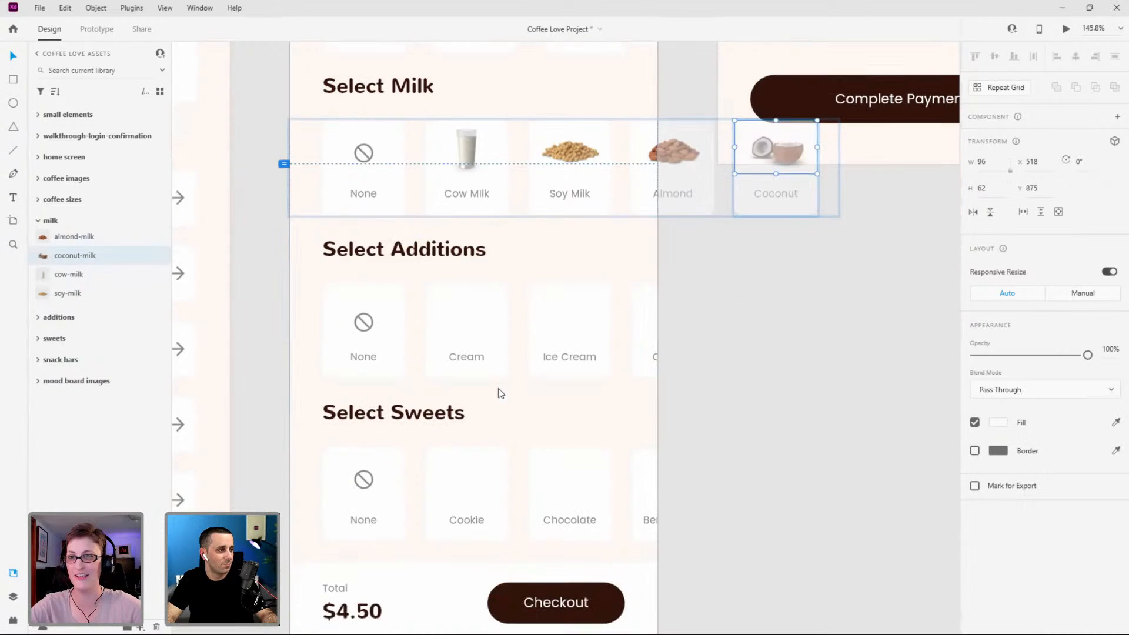
scroll(537, 330, "up", 2)
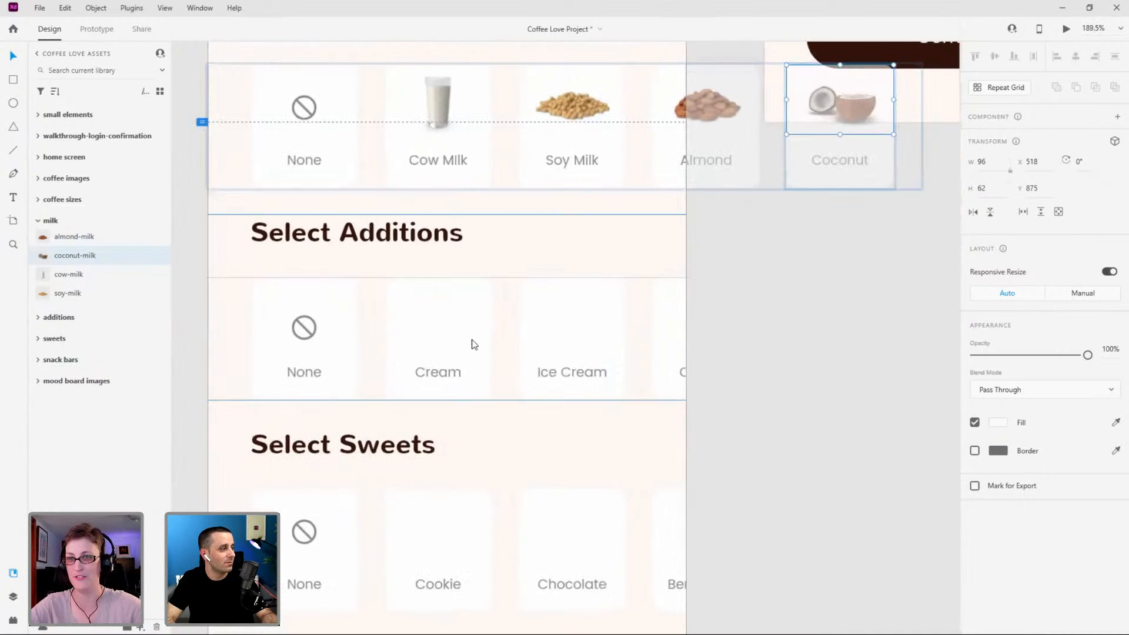
left_click(37, 222)
double_click(422, 298)
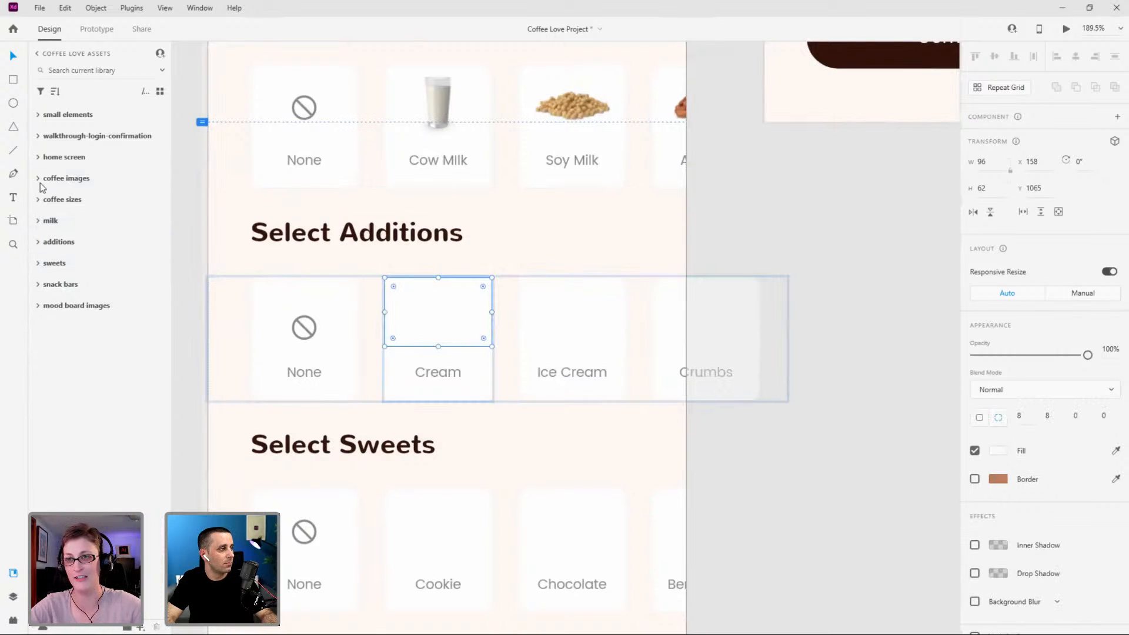
left_click(38, 242)
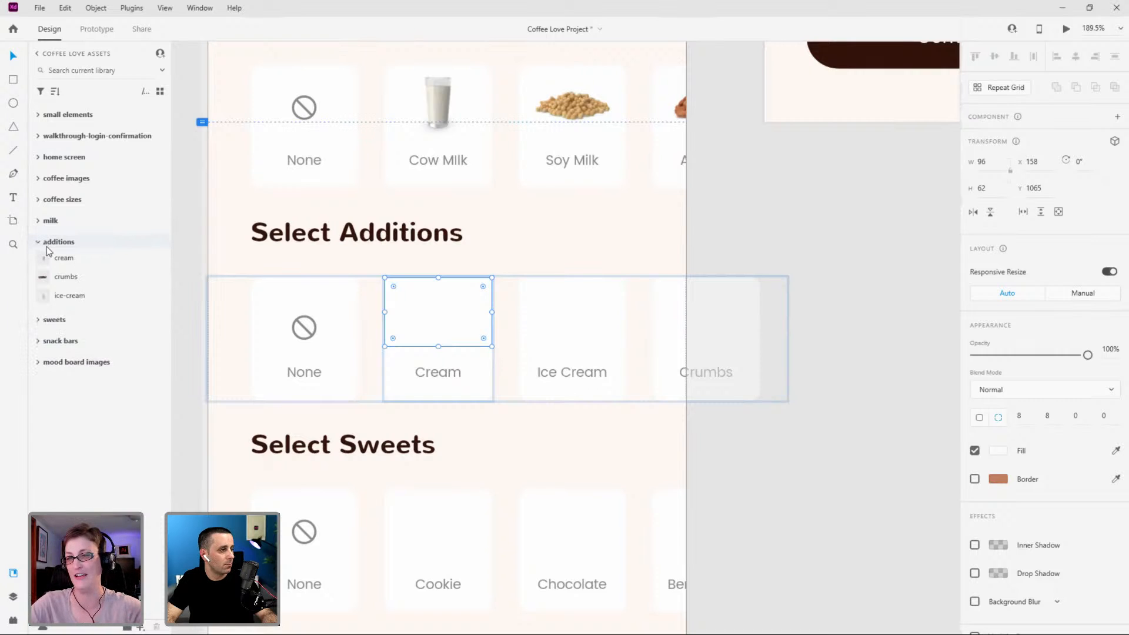
left_click_drag(66, 262, 464, 300)
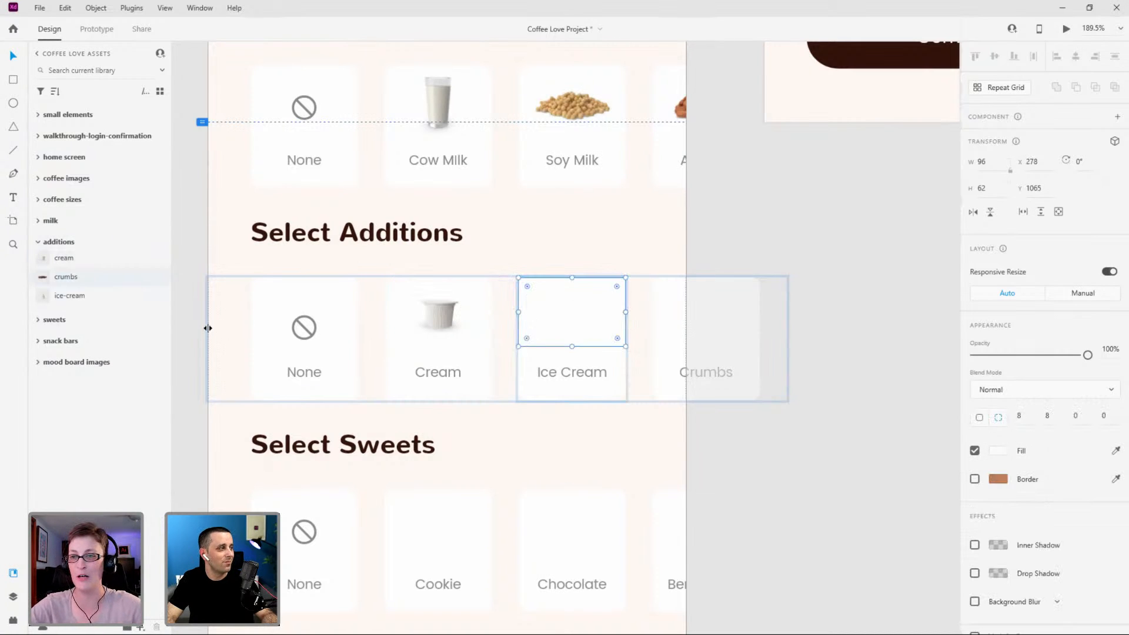
Fill the Ice Cream and Crumbs card placeholders with the ice-cream and crumbs images, and collapse the additions group.
left_click_drag(97, 297, 594, 322)
left_click(696, 313)
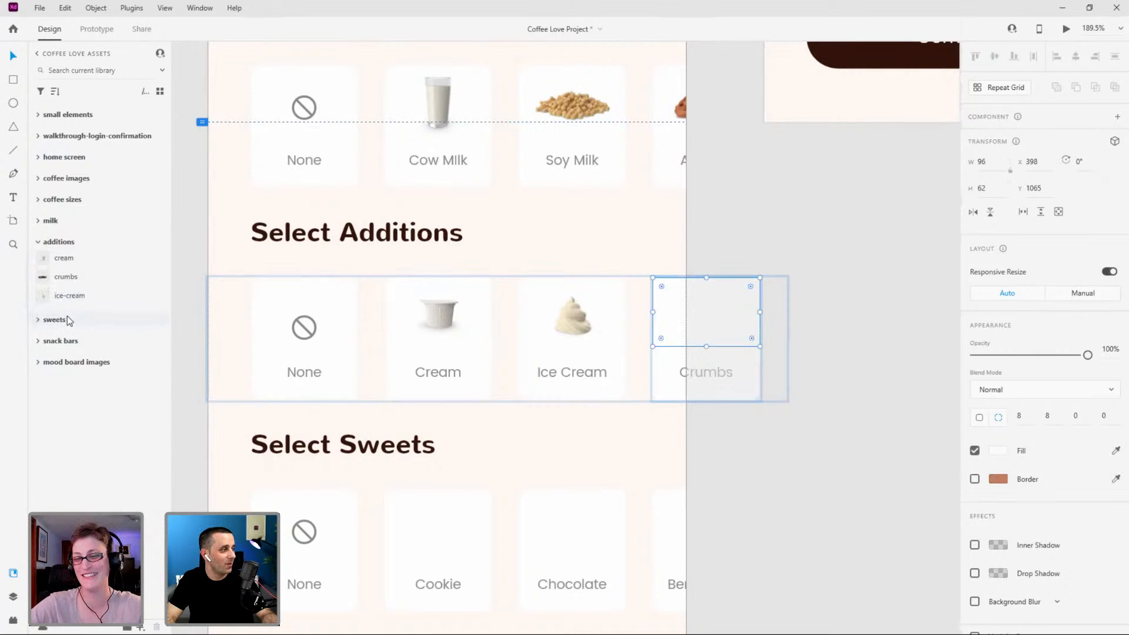
left_click_drag(71, 279, 764, 313)
left_click(38, 241)
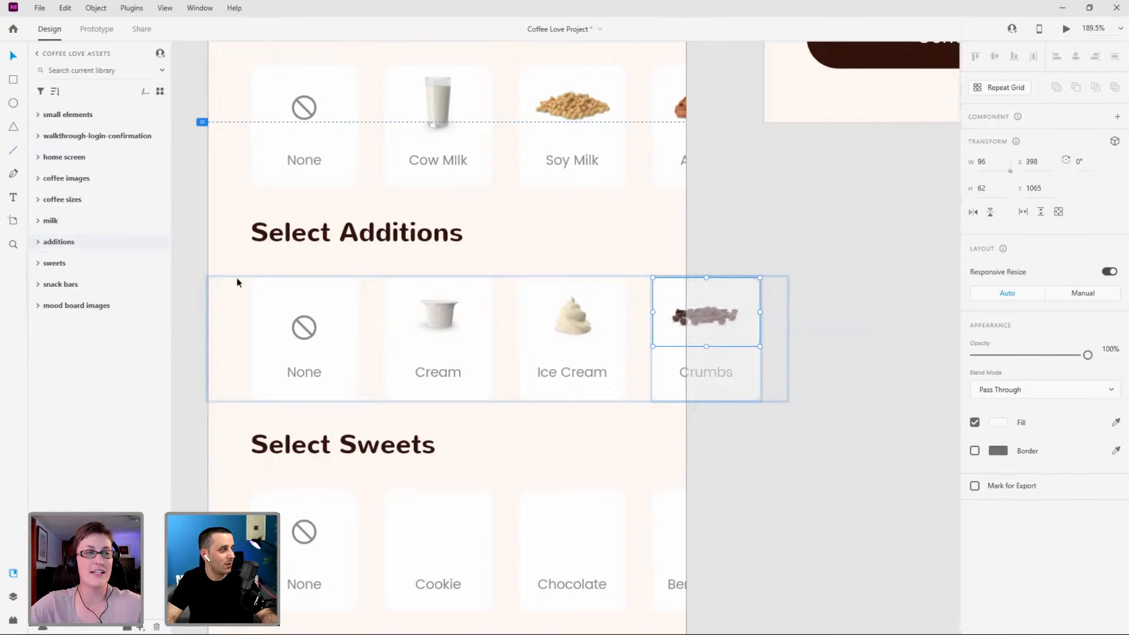
Fill the Cookie and Chocolate card placeholders under Select Sweets with the cookie and chocolate images from the library's sweets group.
scroll(602, 394, "down", 4)
left_click(456, 341)
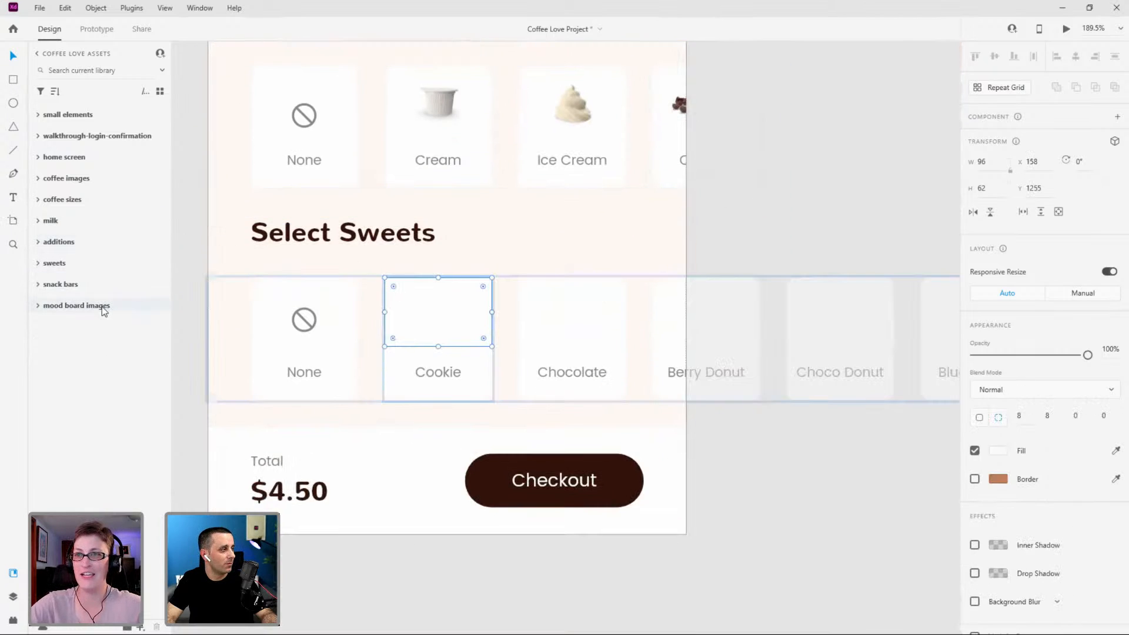
left_click(38, 263)
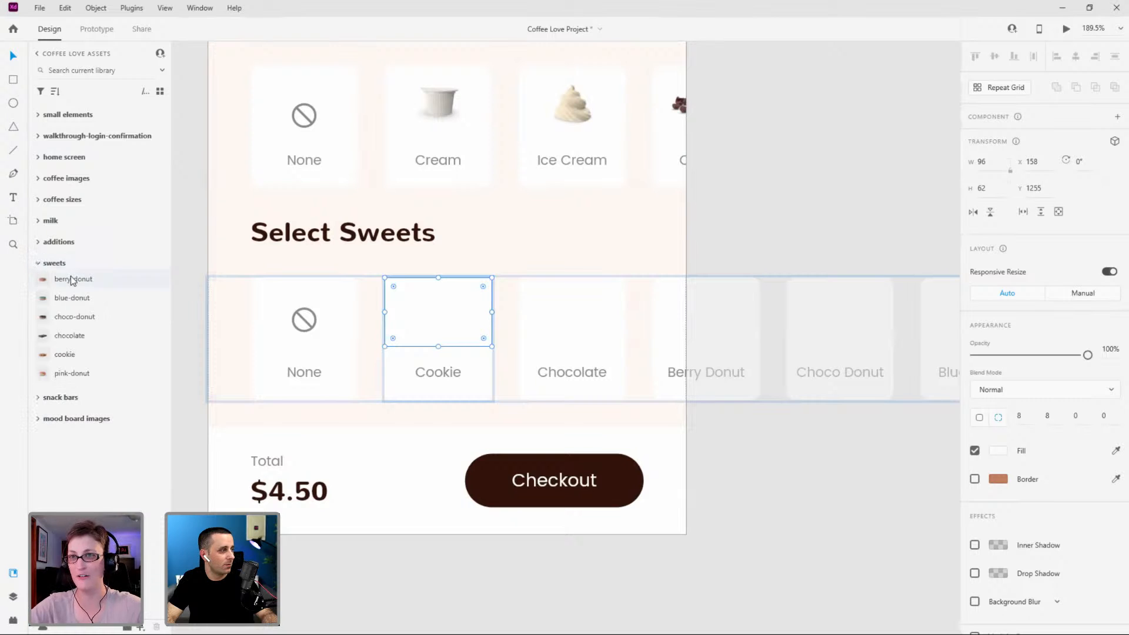
left_click_drag(305, 347, 470, 326)
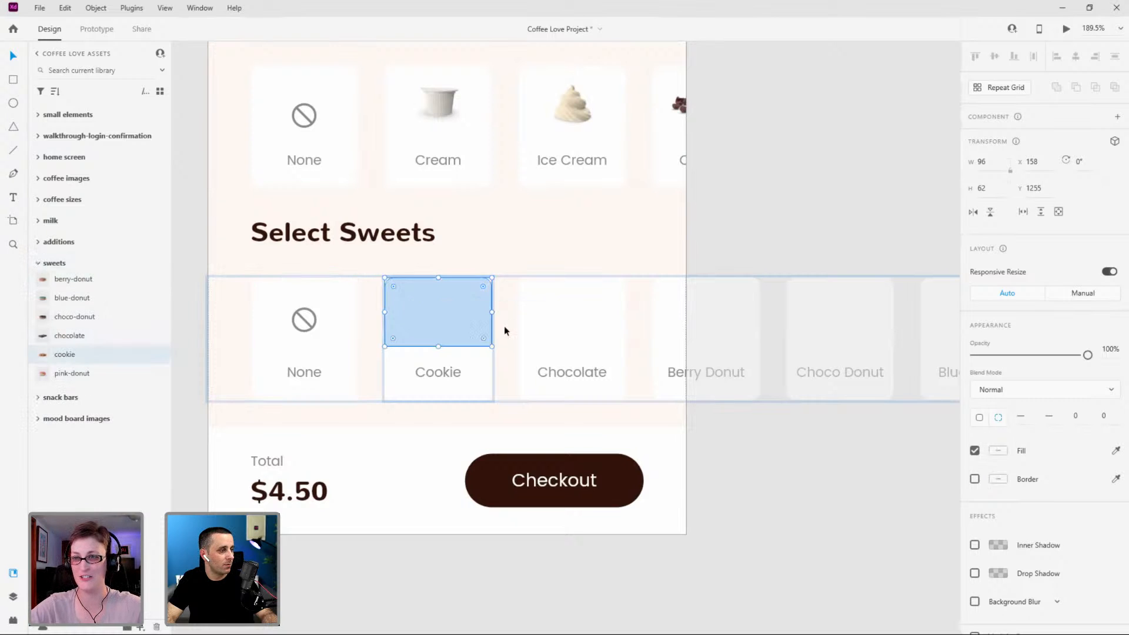
left_click(535, 328)
left_click_drag(115, 339, 582, 315)
Fill the Berry Donut and Choco Donut card placeholders with the berry-donut and choco-donut images.
left_click(713, 320)
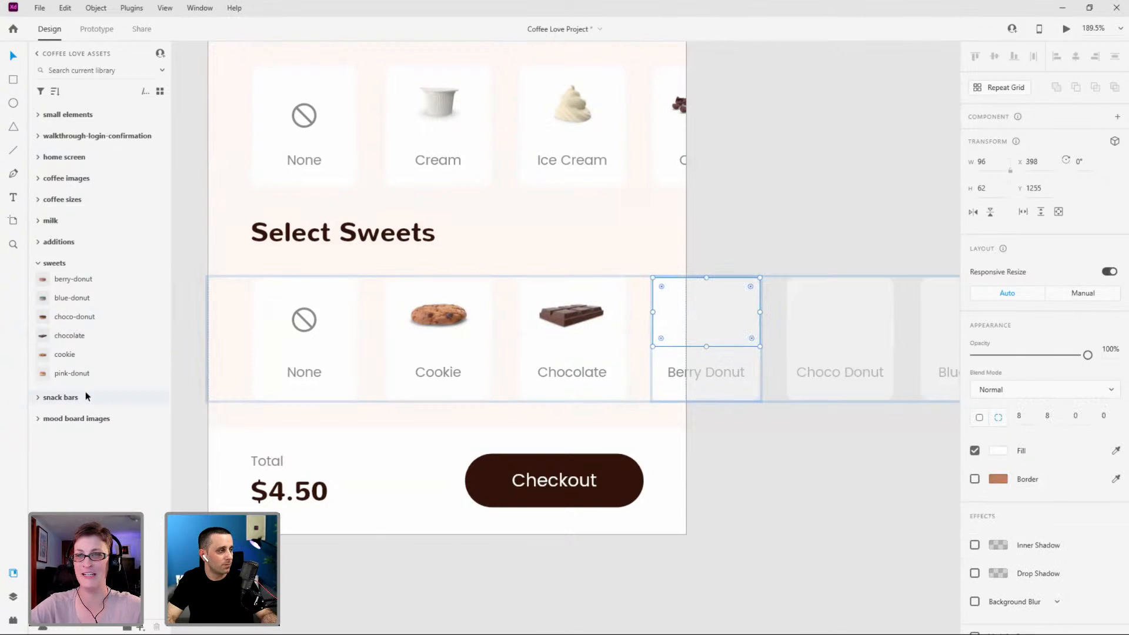
left_click_drag(65, 282, 714, 297)
scroll(714, 296, "down", 3)
scroll(742, 368, "up", 3)
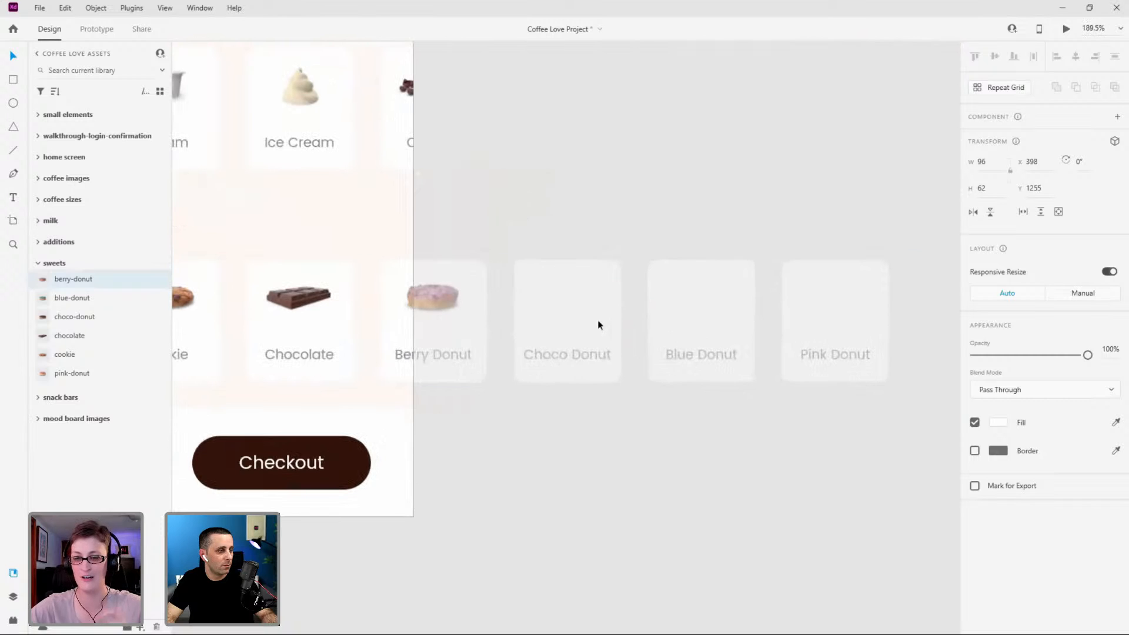
left_click(597, 321)
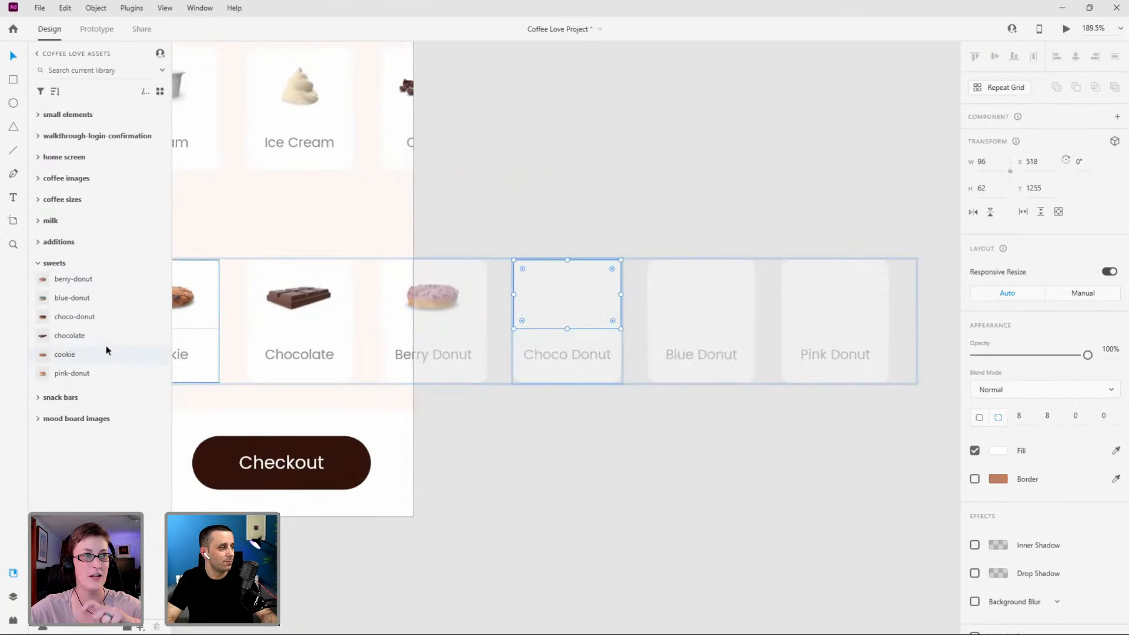
left_click_drag(88, 318, 546, 300)
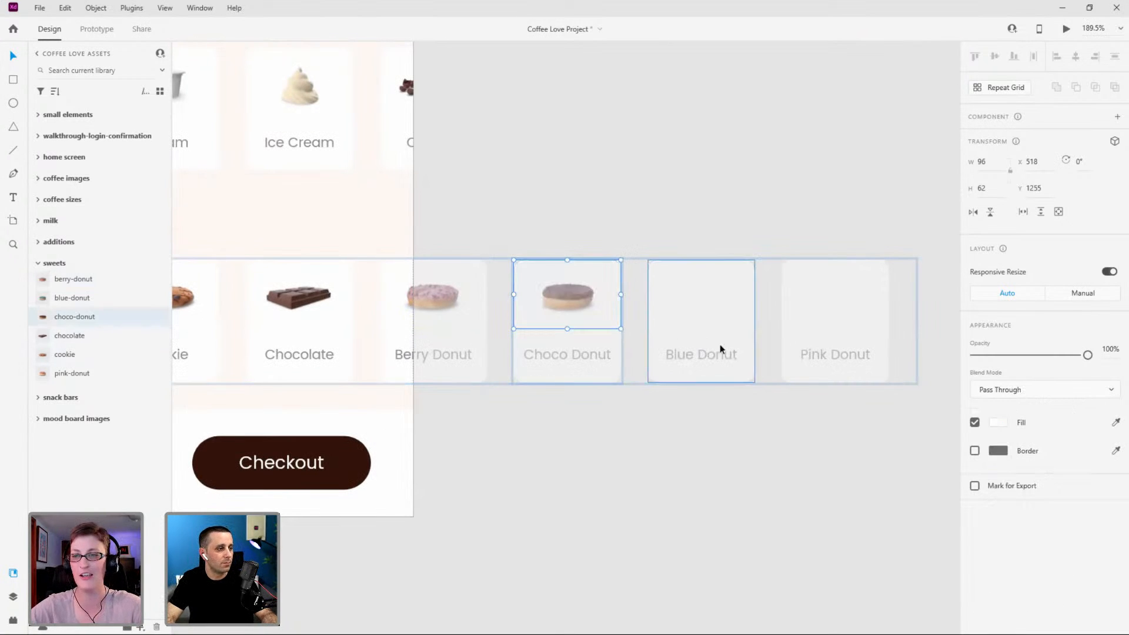
Fill the Blue Donut and Pink Donut card placeholders with the blue-donut and pink-donut images, and collapse the sweets group.
left_click(721, 310)
left_click_drag(70, 298, 756, 291)
left_click(827, 294)
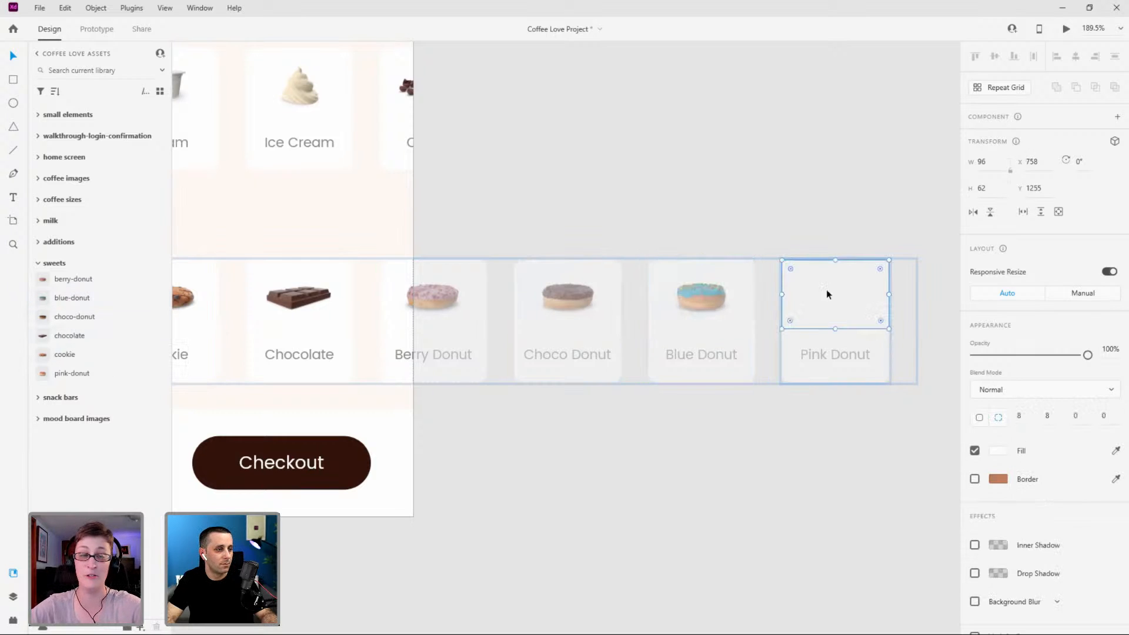
left_click_drag(79, 375, 848, 324)
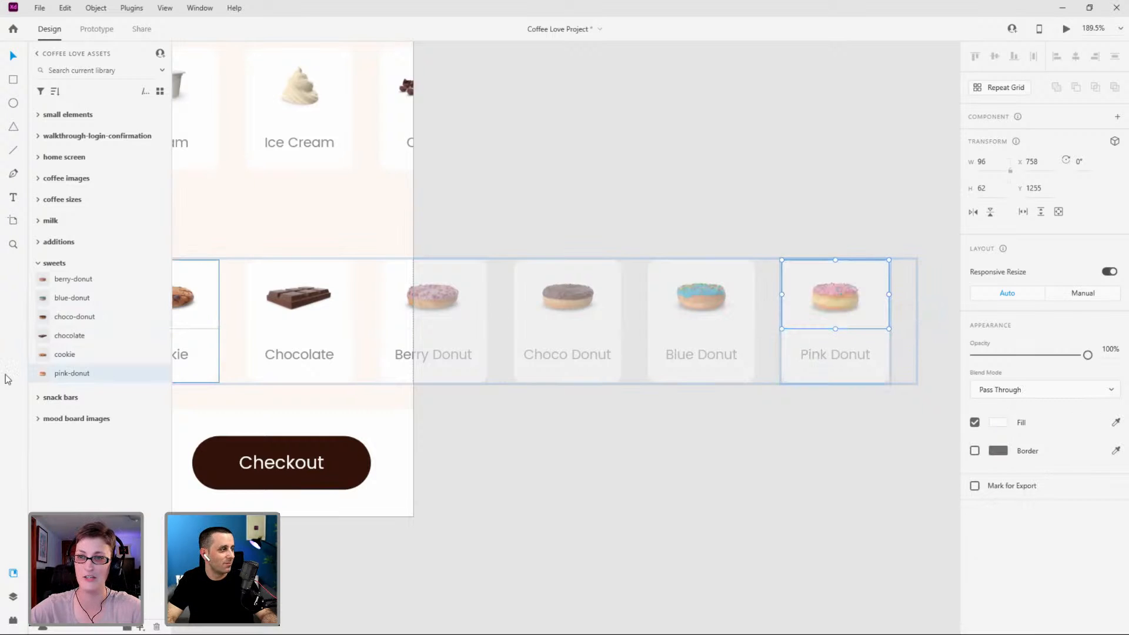
left_click(40, 264)
Fill the Espresso Coffee row's placeholder on the Checkout – Design artboard with the espresso image from the library's coffee images group.
scroll(711, 383, "down", 5)
scroll(704, 393, "up", 2)
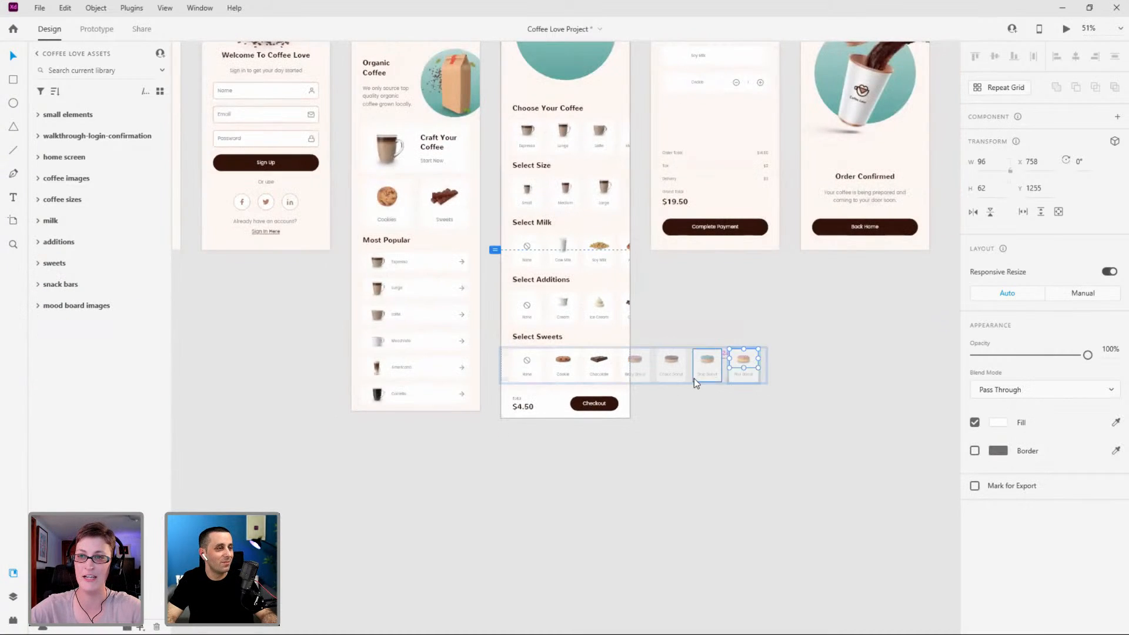
scroll(694, 378, "down", 1)
scroll(739, 203, "up", 2)
scroll(680, 470, "up", 1)
scroll(680, 473, "up", 3)
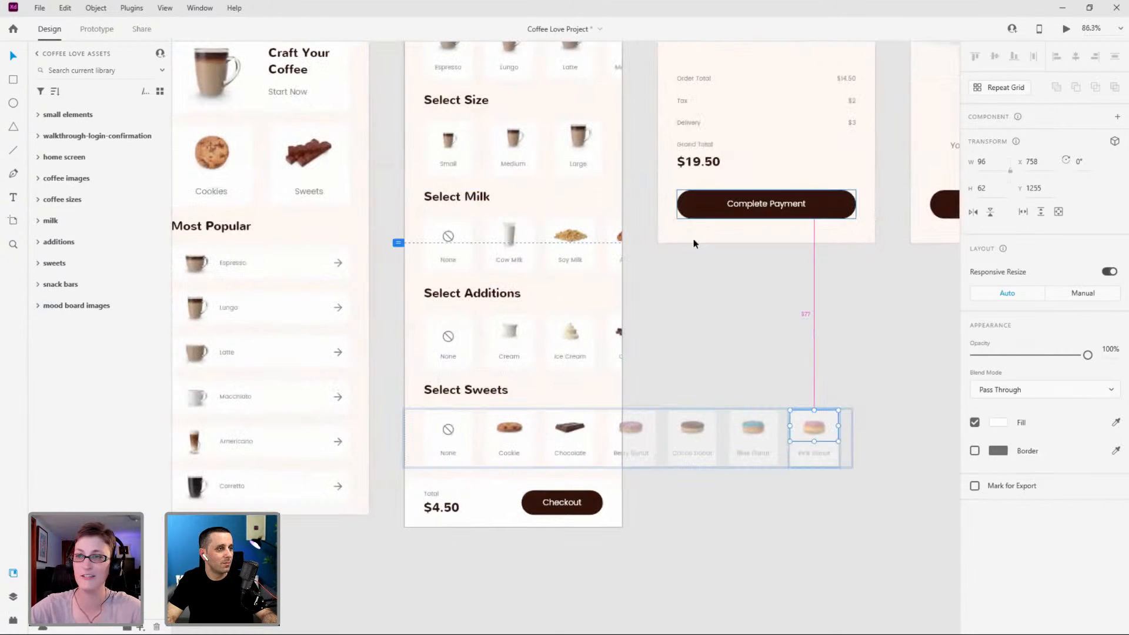
scroll(694, 243, "down", 4)
scroll(749, 256, "up", 5)
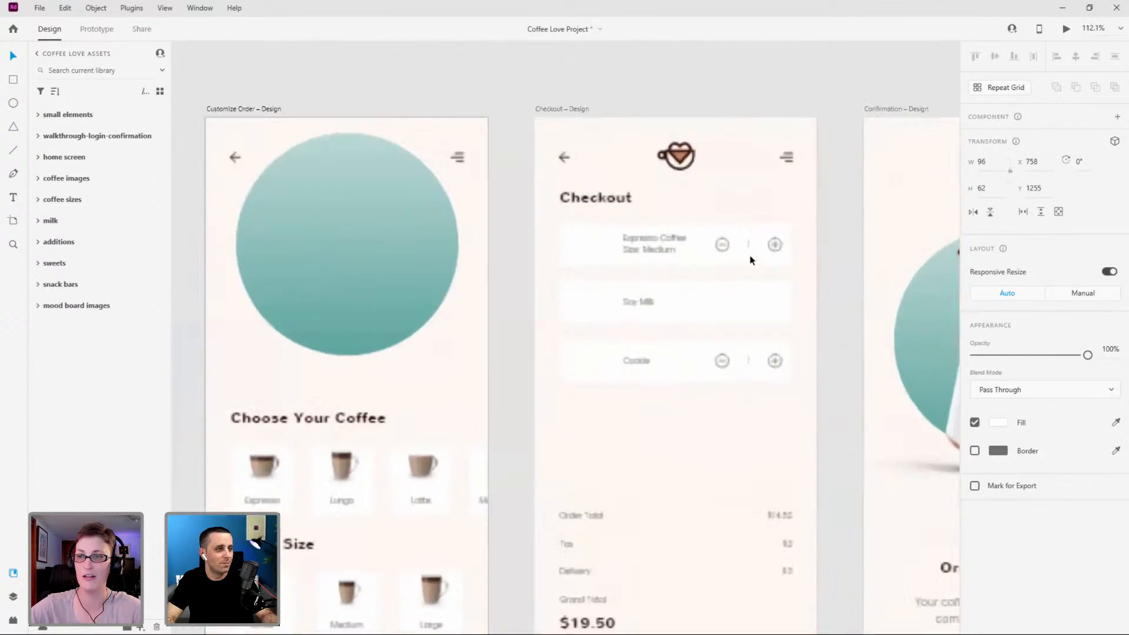
scroll(750, 255, "up", 3)
double_click(462, 231)
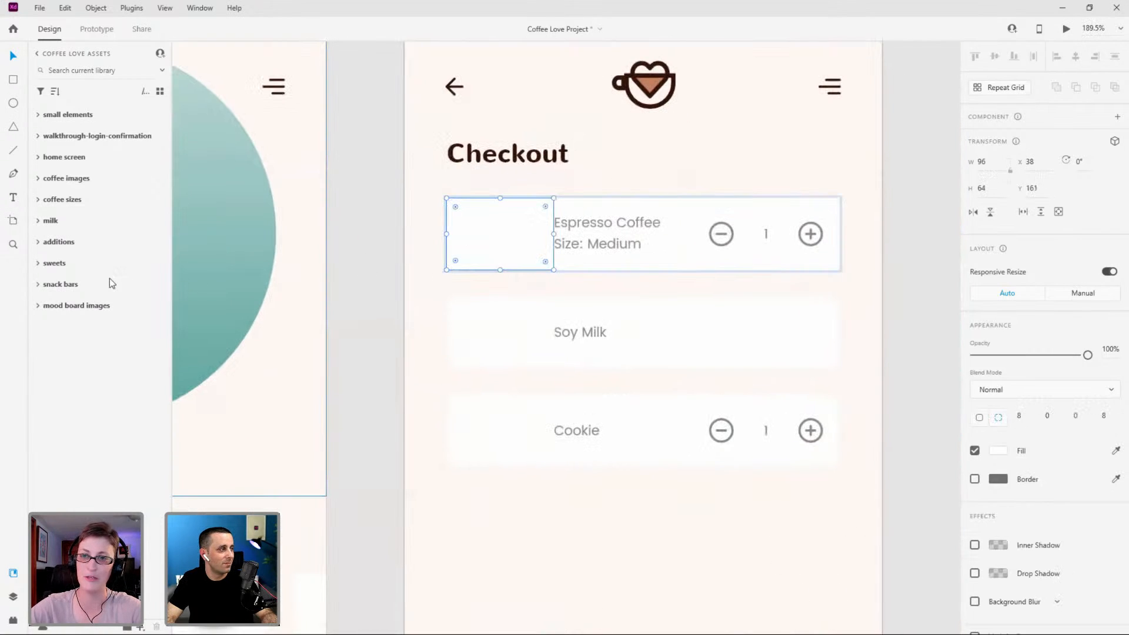
left_click(38, 179)
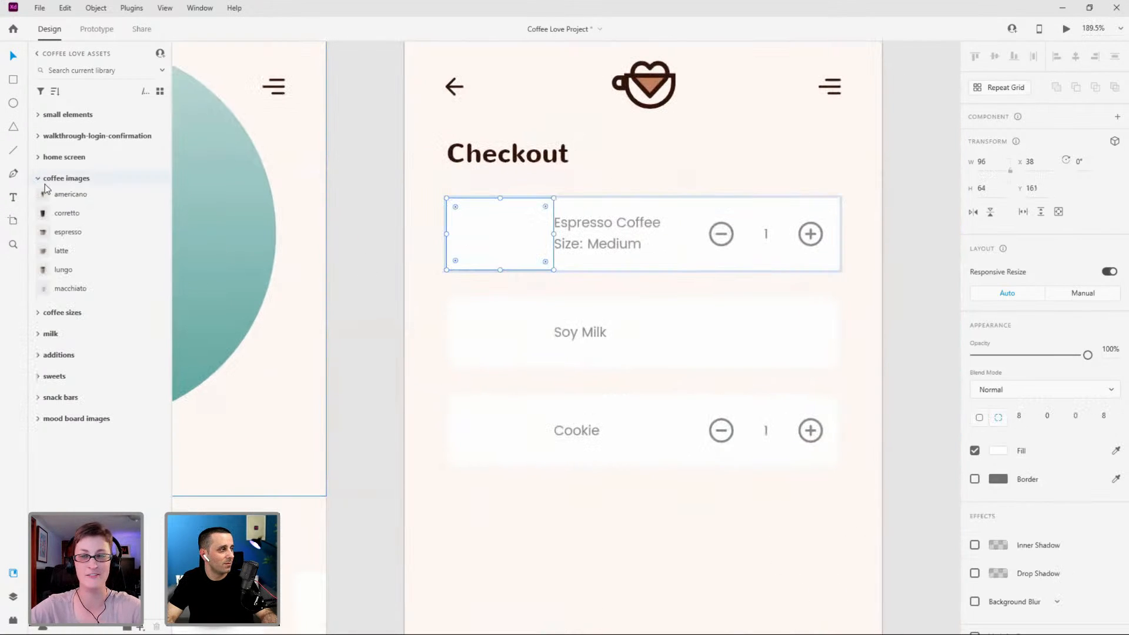
left_click_drag(74, 237, 505, 227)
Fill the Soy Milk row's placeholder with the soy-milk image from the milk group, collapsing the coffee images group.
double_click(505, 346)
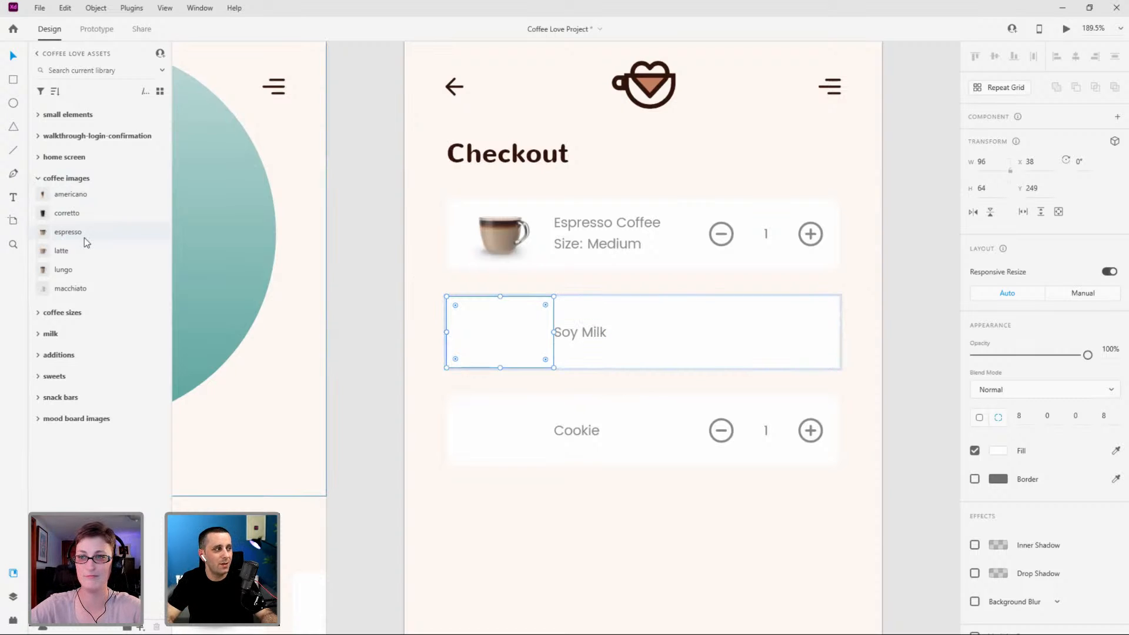
left_click(37, 179)
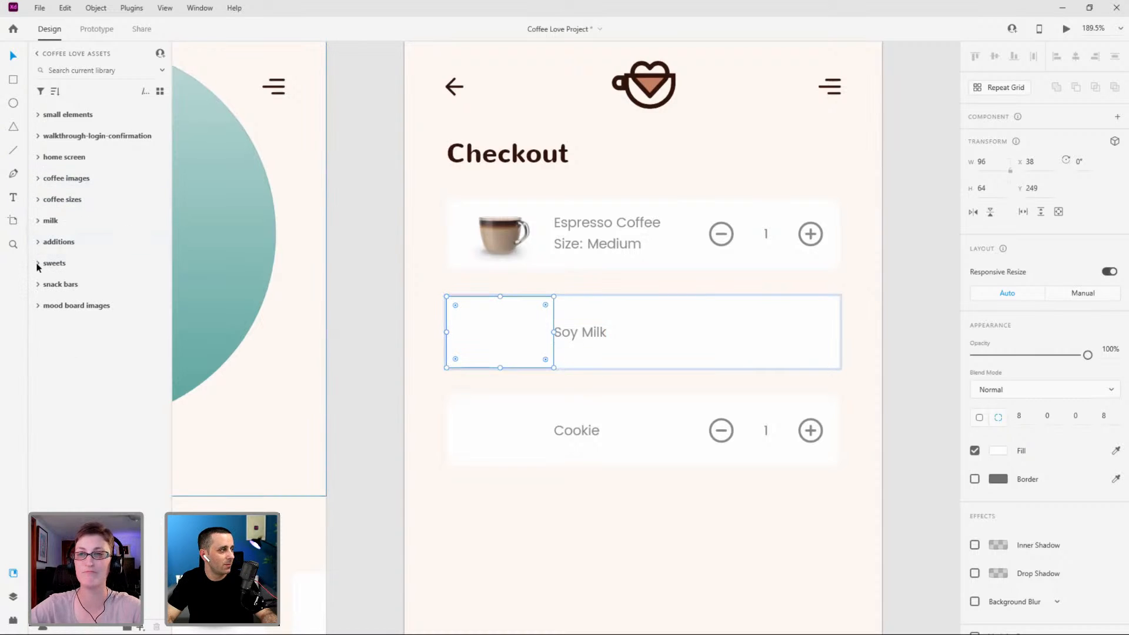
left_click(40, 220)
left_click_drag(69, 289, 507, 374)
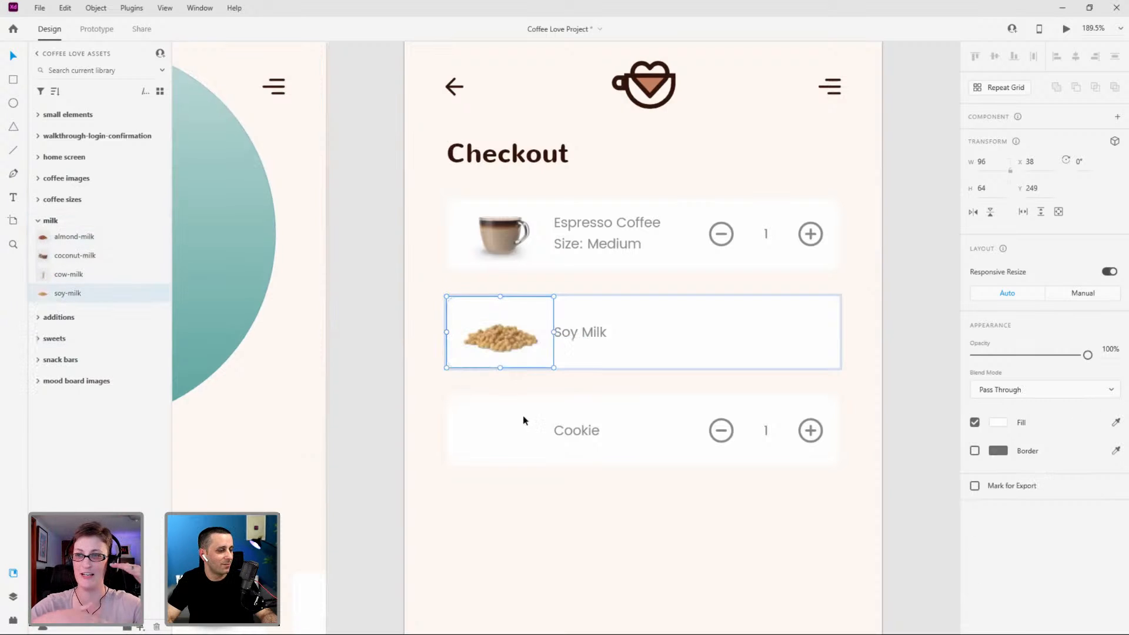
Fill the Cookie row's placeholder with the cookie image from the sweets group, leaving the milk and sweets groups collapsed.
left_click(499, 432)
left_click(35, 221)
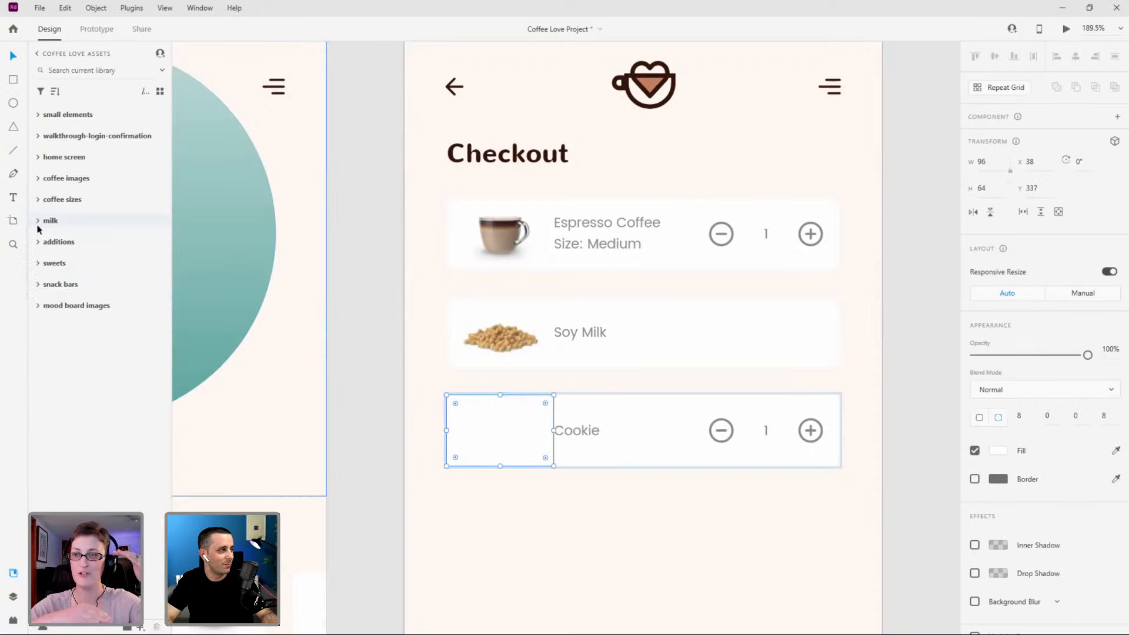
left_click(38, 263)
left_click_drag(92, 359, 469, 417)
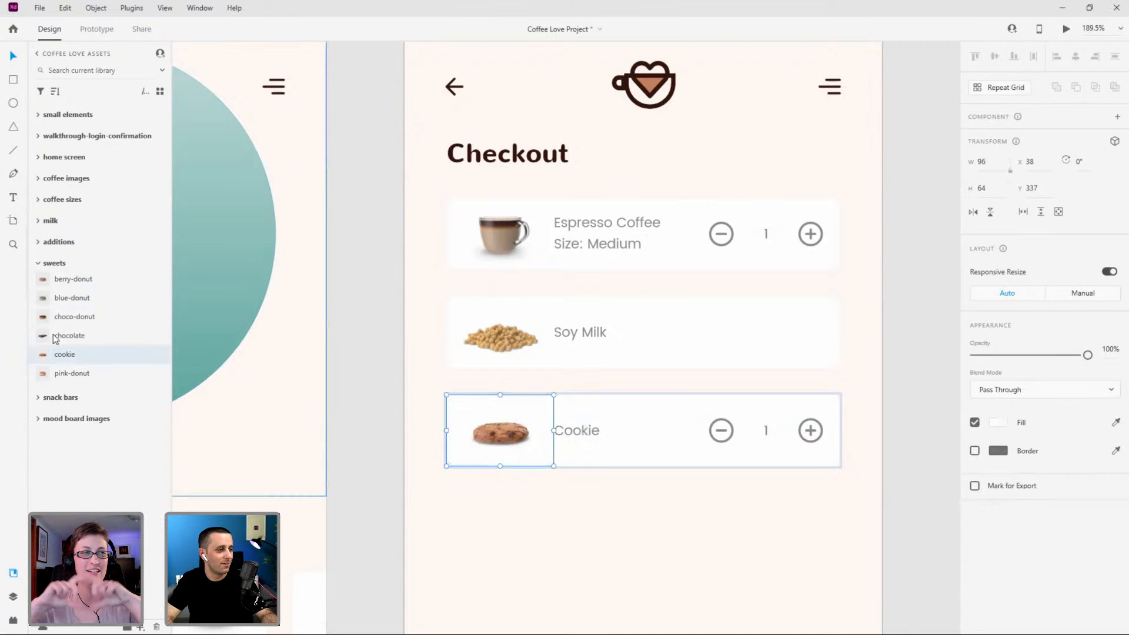
left_click(39, 263)
Select the top section of the Customize Order – Design artboard and switch from the Coffee Love Assets library to the document assets.
scroll(830, 395, "down", 5)
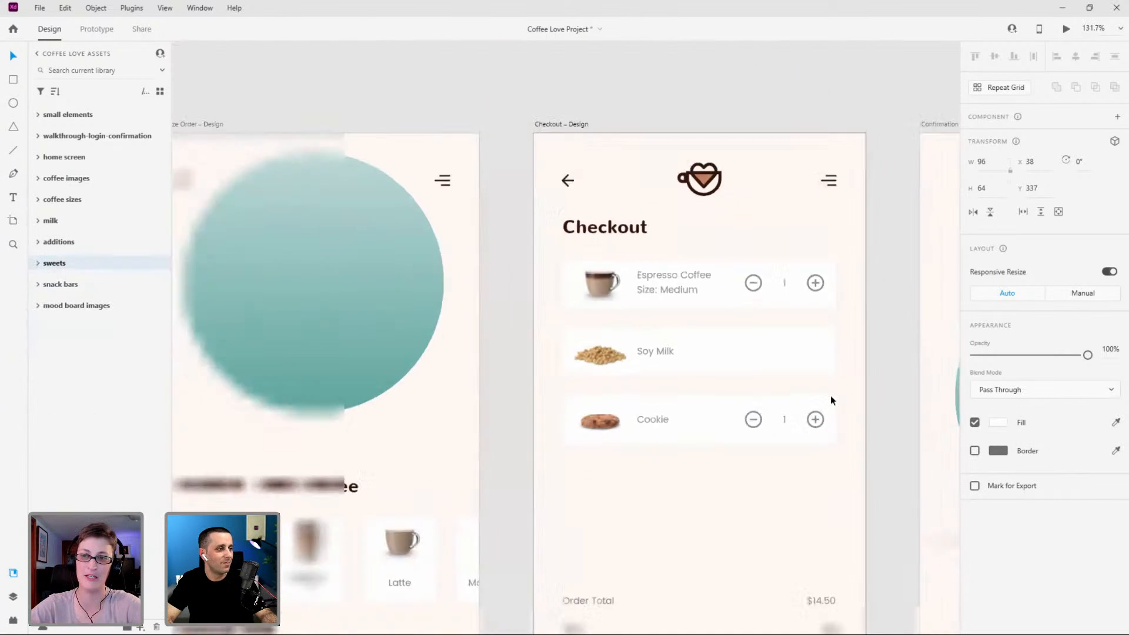
scroll(823, 393, "up", 3)
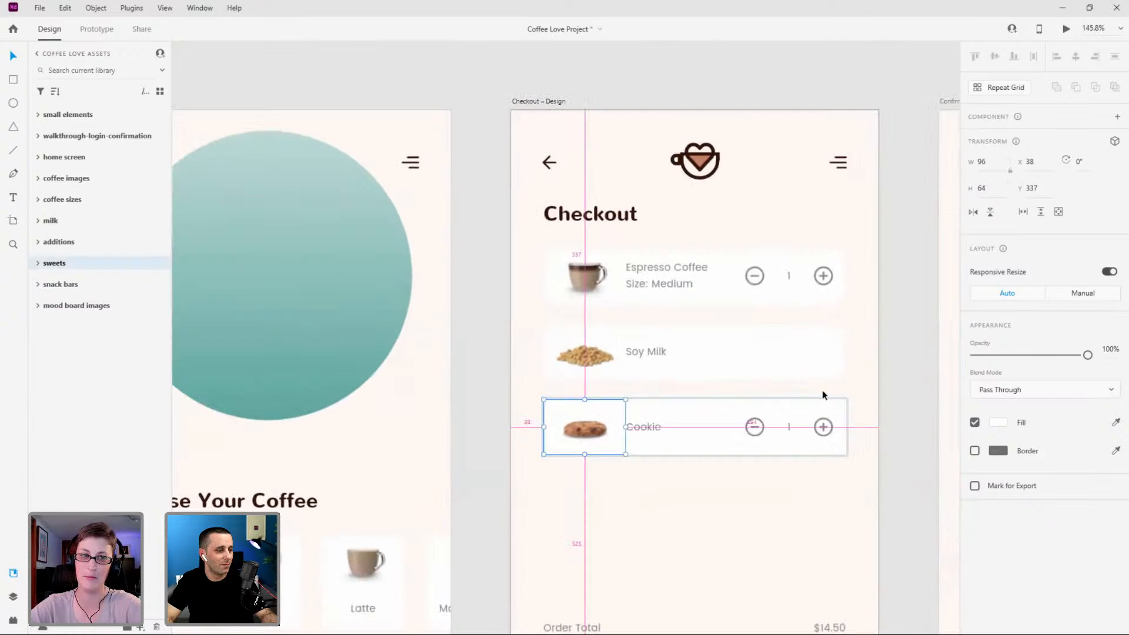
scroll(821, 391, "down", 8)
scroll(757, 382, "down", 6)
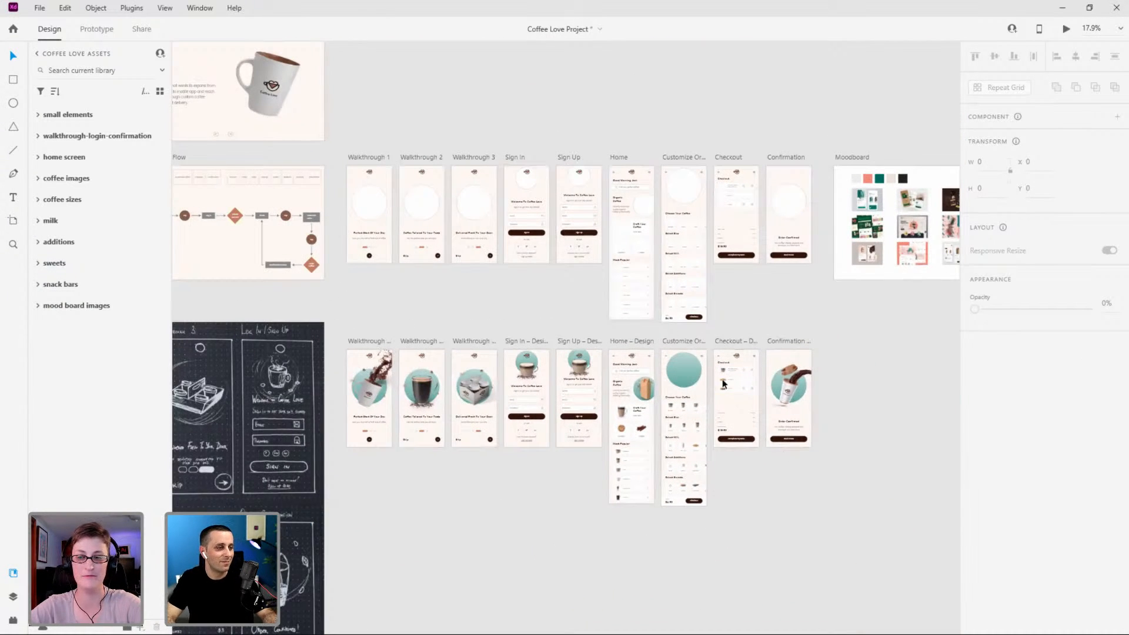
scroll(723, 380, "up", 8)
left_click(661, 376)
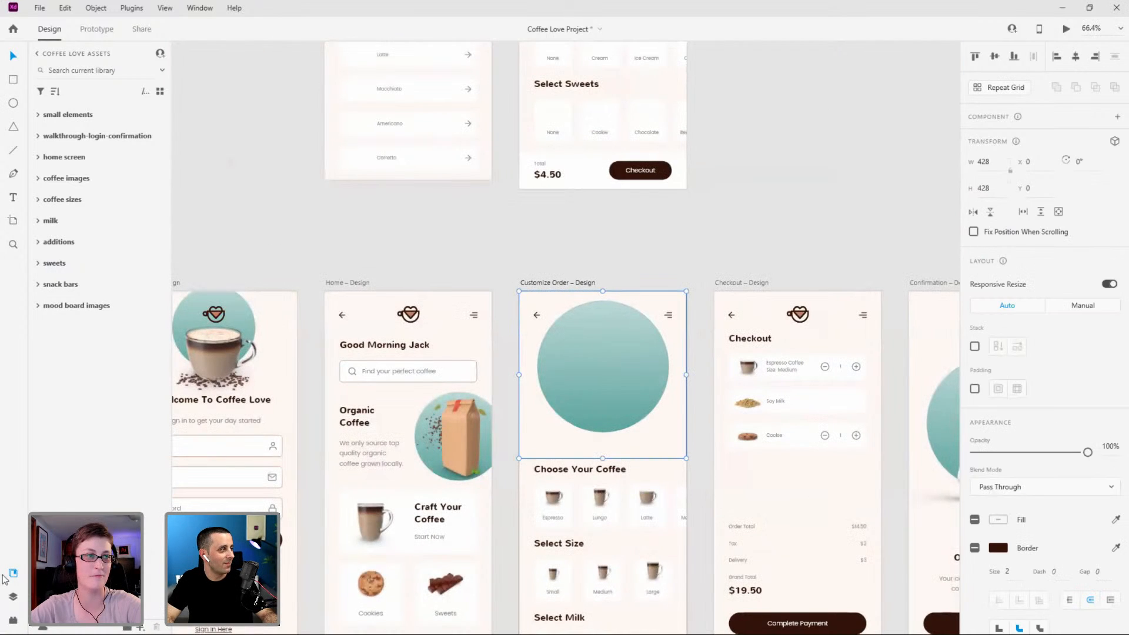
left_click(50, 54)
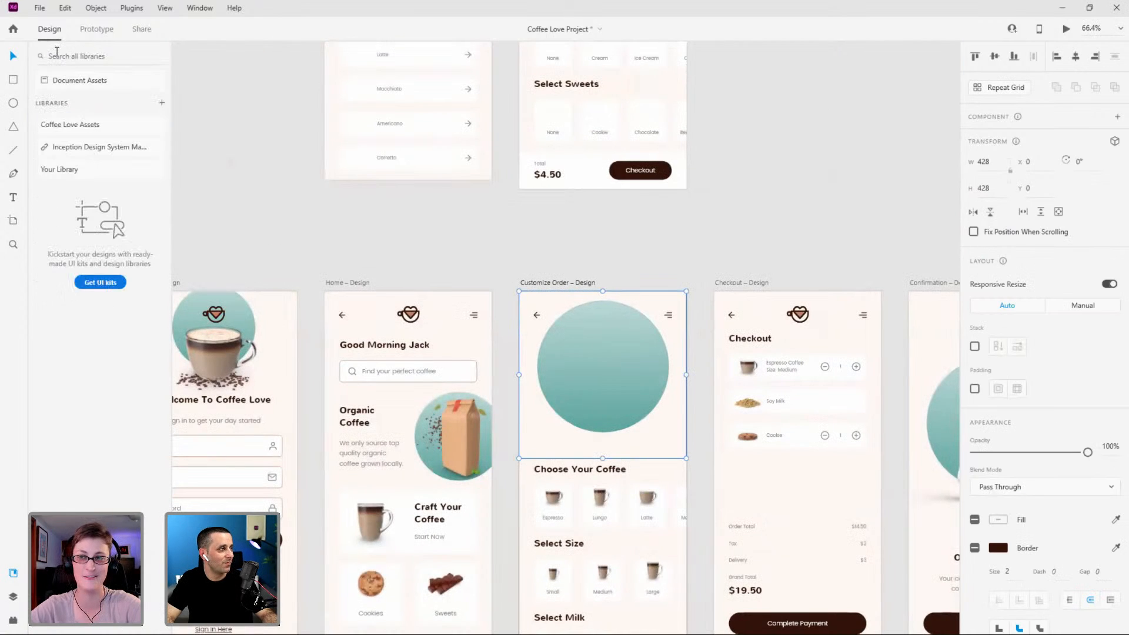
left_click(66, 82)
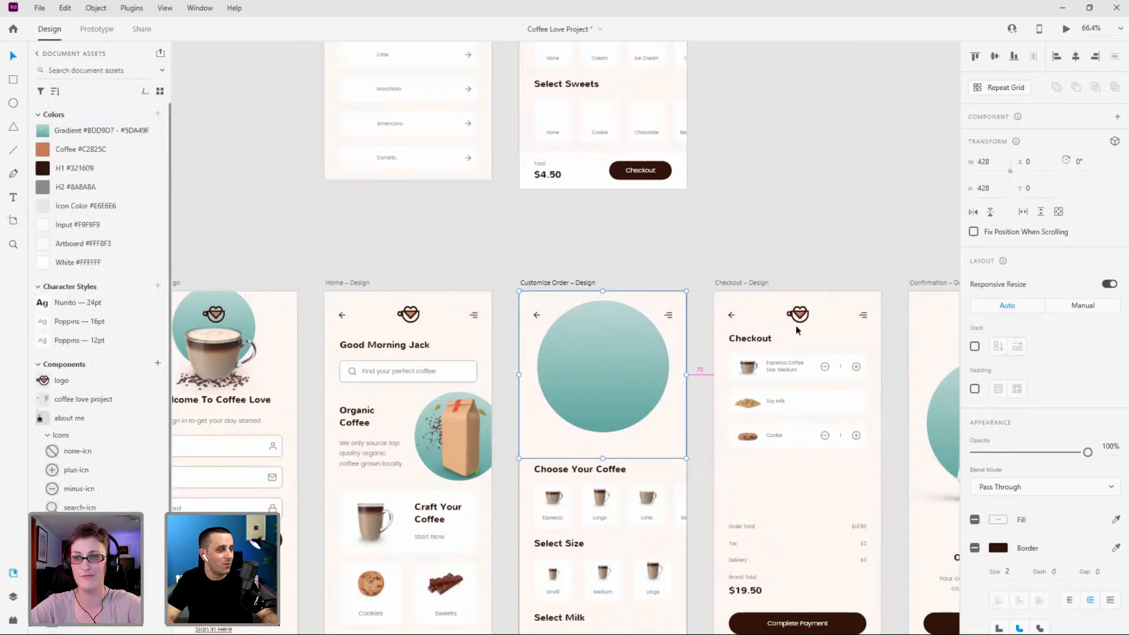
Show the layers, paste the copied coffee-cup group above bg-circle in top-section, and centre it horizontally with top-section-bg.
scroll(797, 329, "down", 2)
scroll(466, 270, "down", 4)
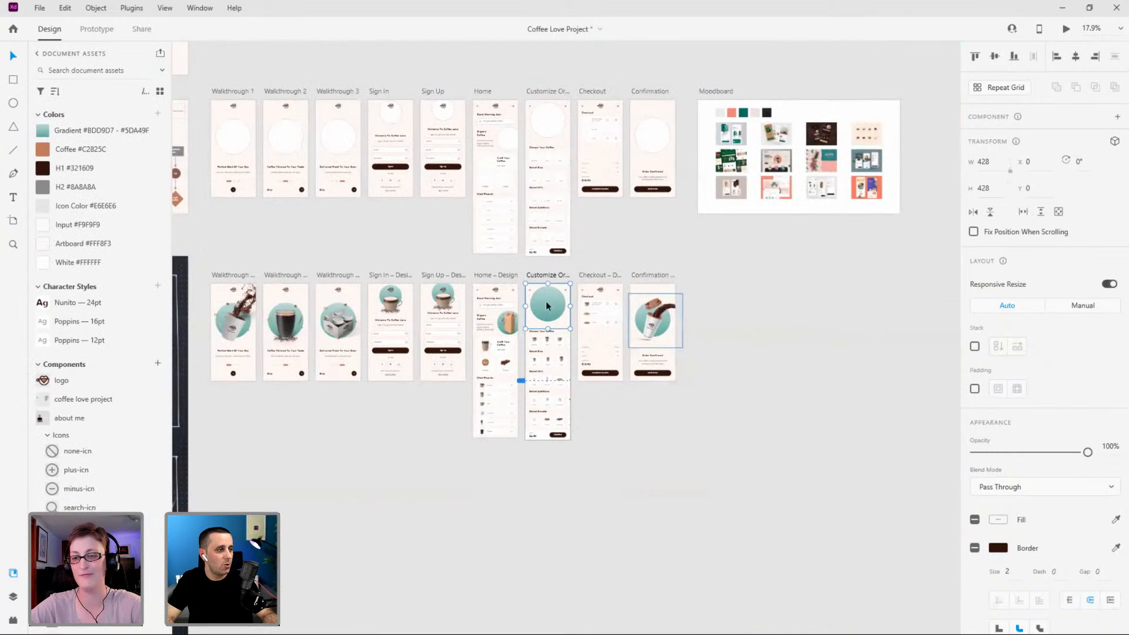
scroll(549, 301, "up", 5)
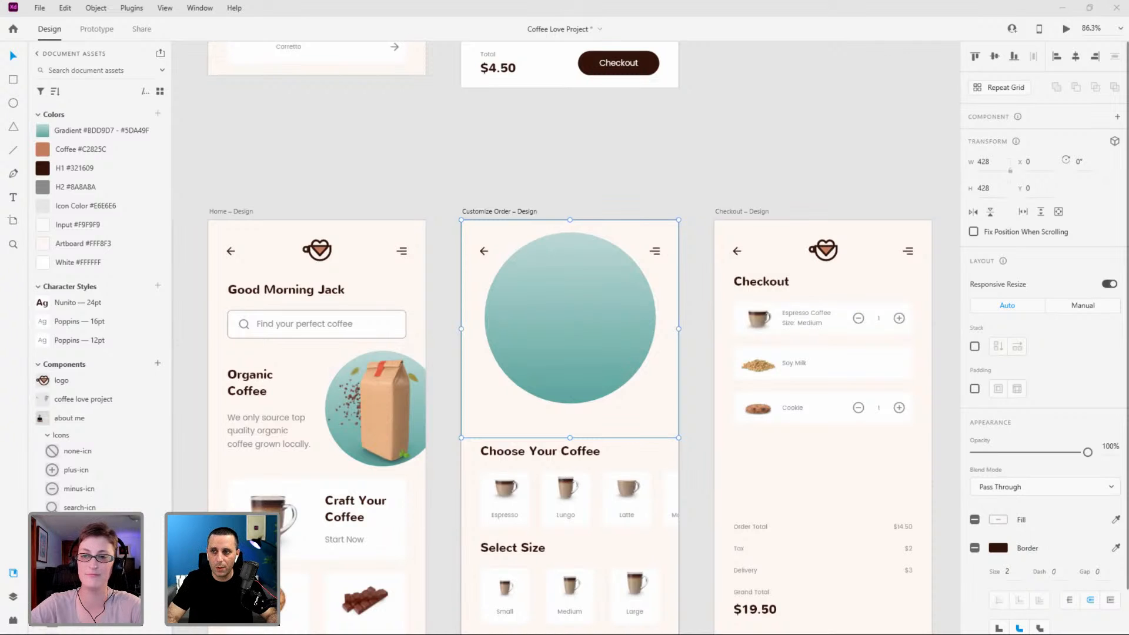
key("ctrl+y")
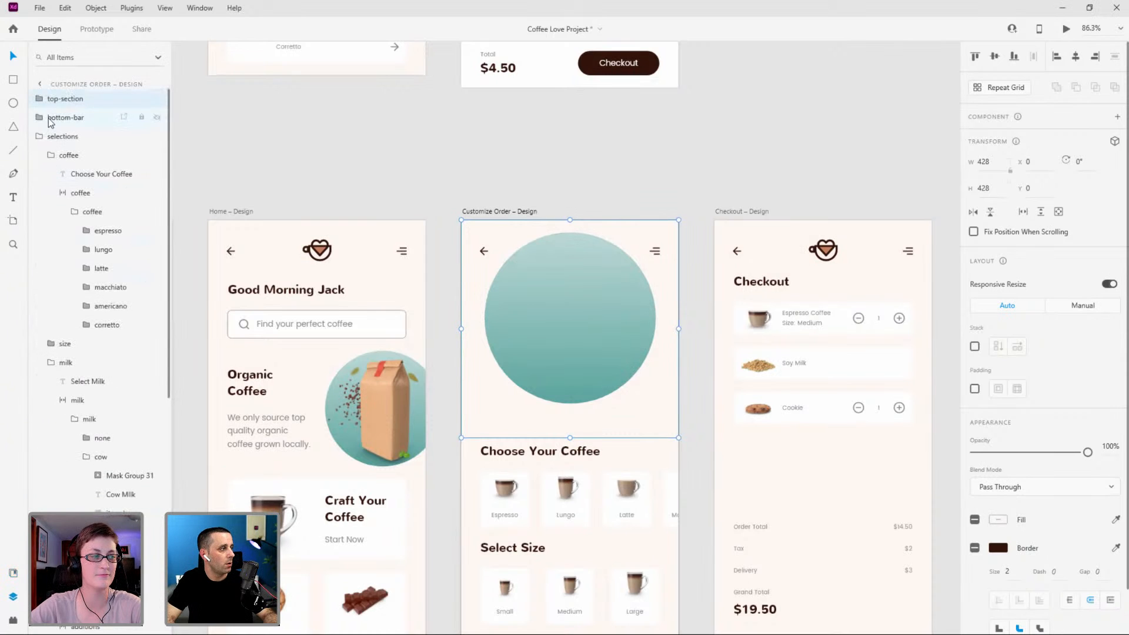
double_click(573, 299)
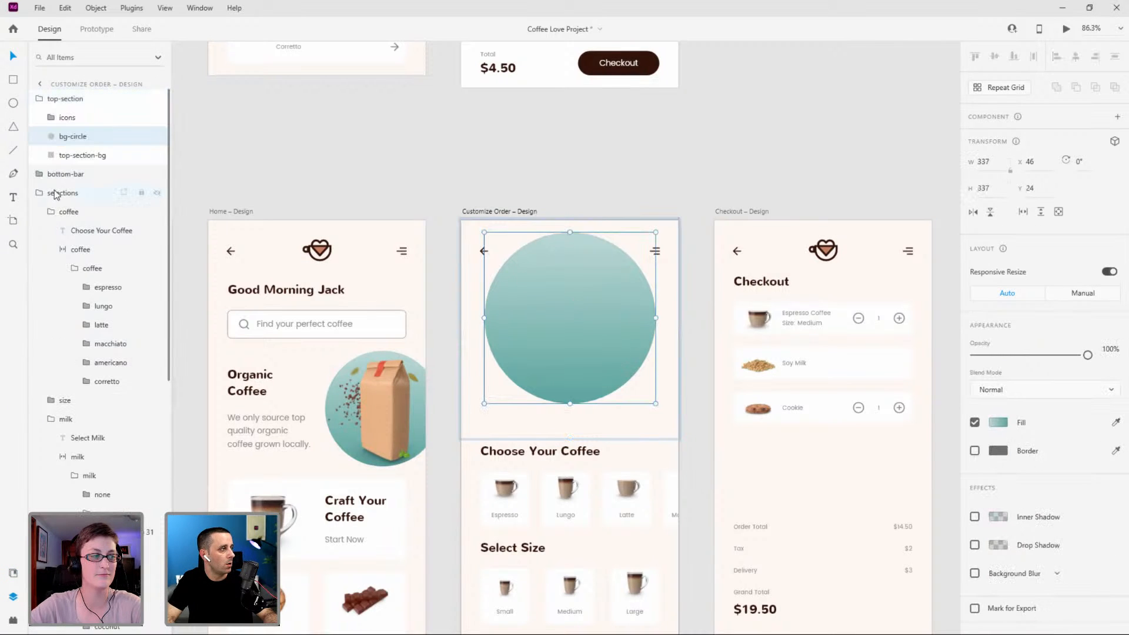
key("ctrl+v")
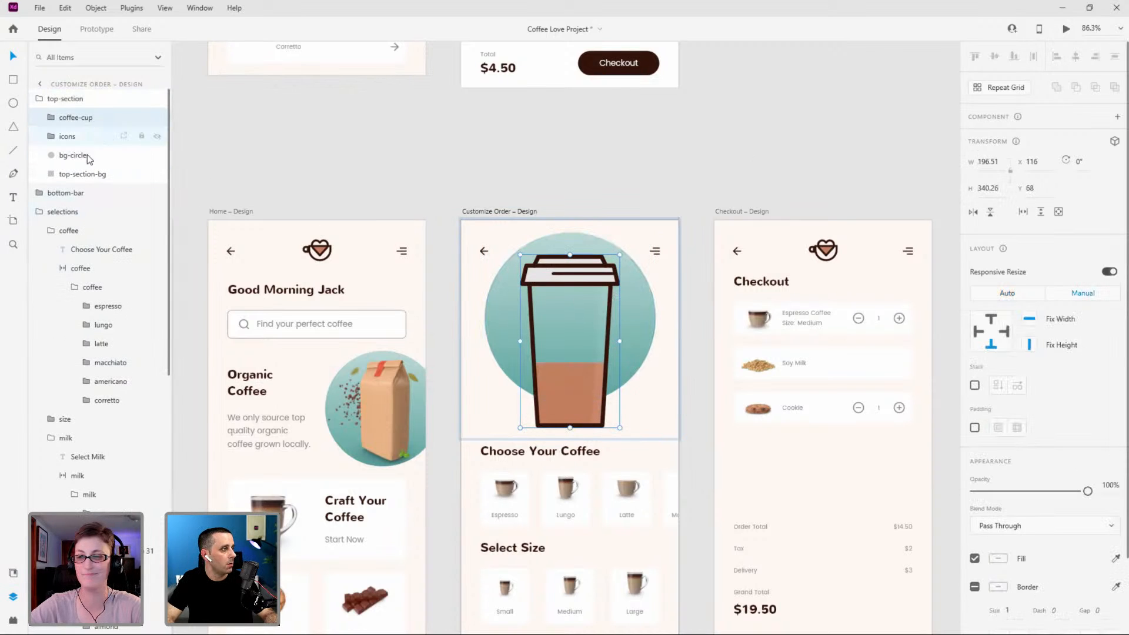
left_click(83, 174, "shift")
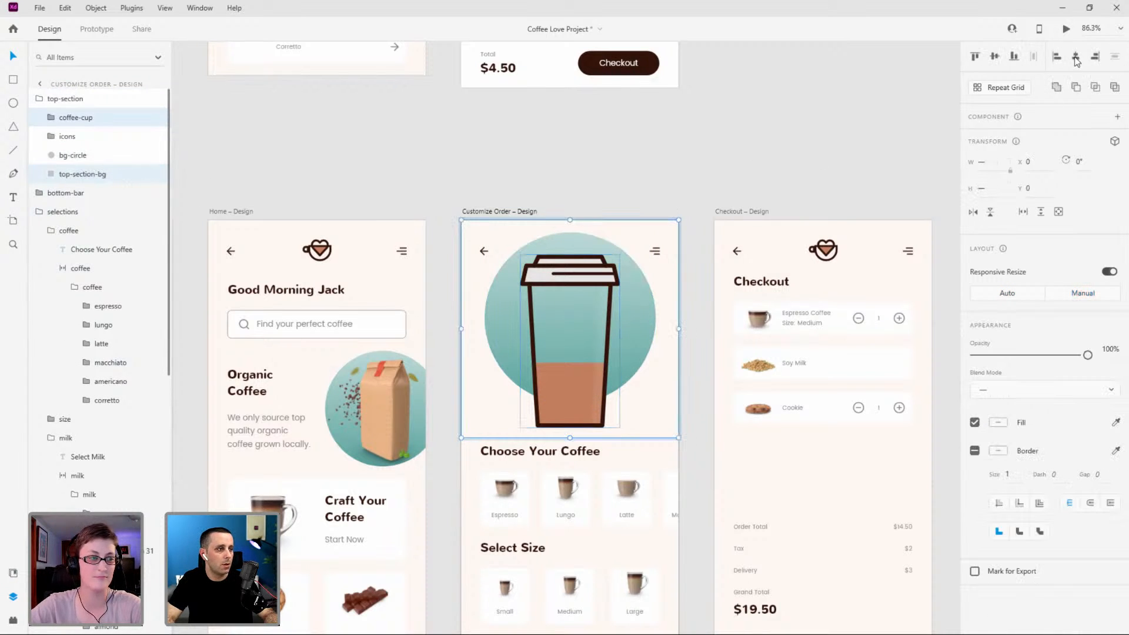
left_click(681, 165)
Move the coffee-cup group below the icons group and above bg-circle in top-section's layer order.
scroll(573, 380, "up", 5)
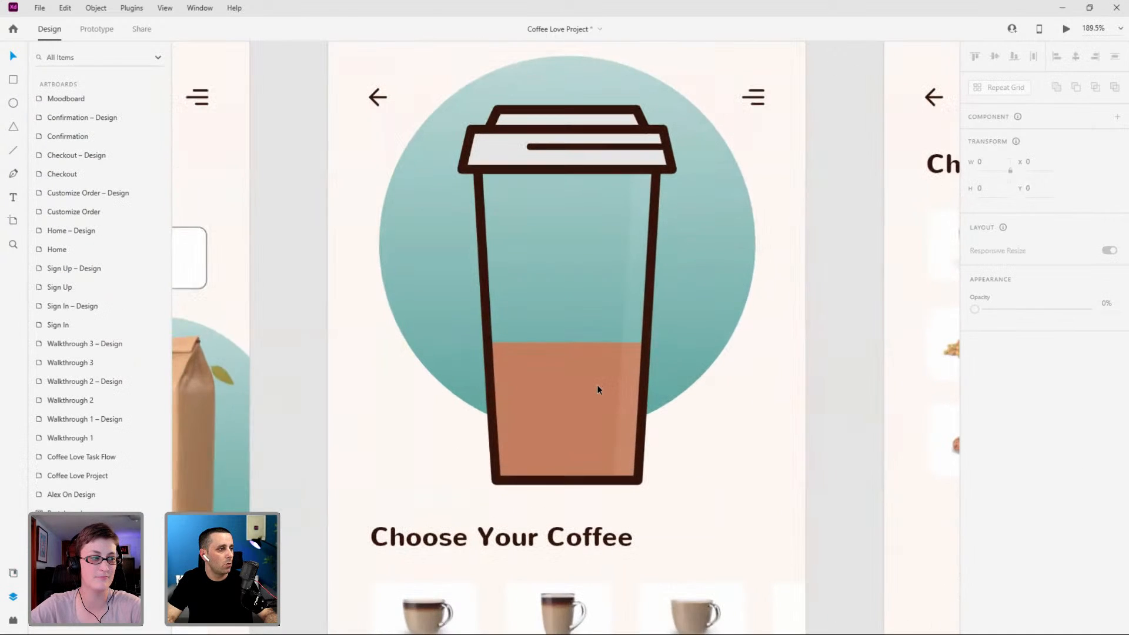
scroll(597, 386, "down", 2)
scroll(598, 386, "up", 2)
left_click(582, 458)
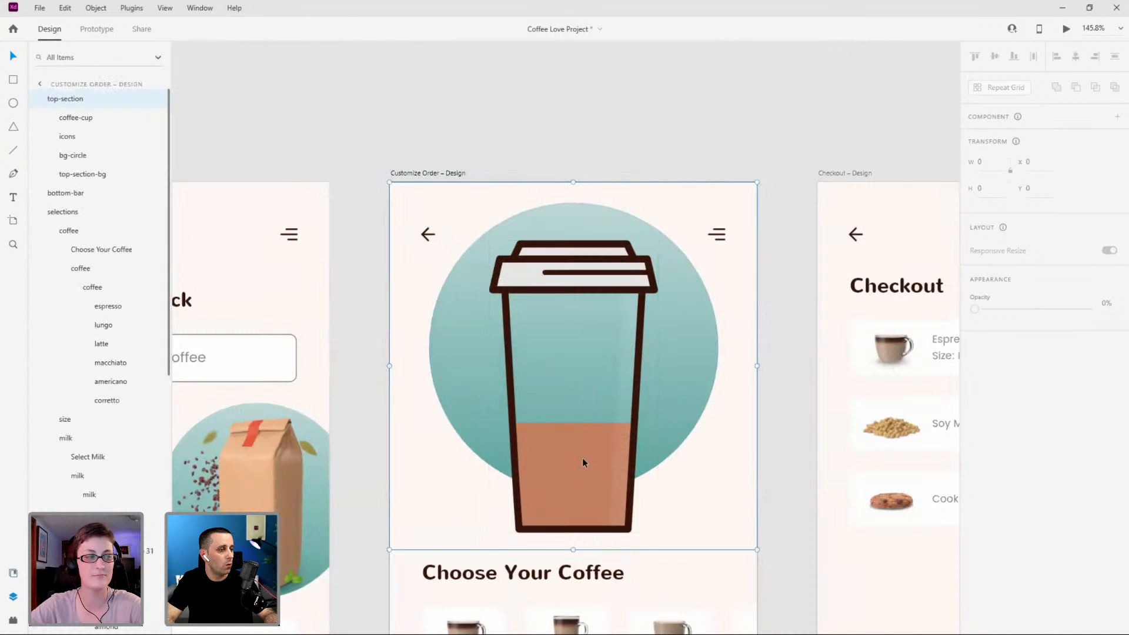
scroll(581, 462, "up", 1)
scroll(581, 466, "up", 1)
double_click(580, 466)
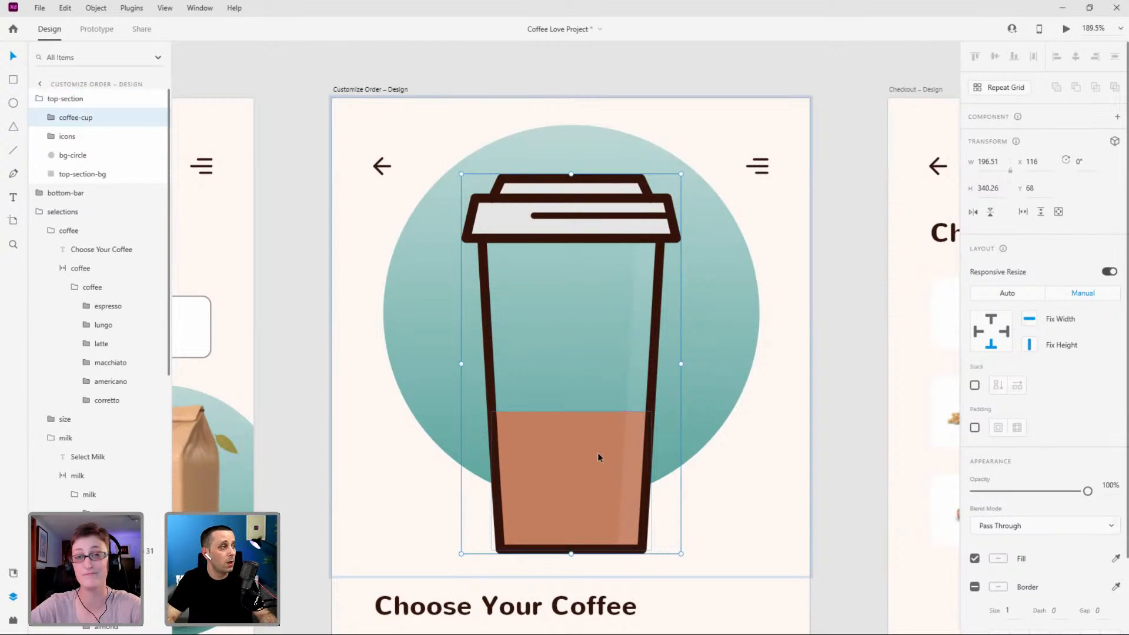
left_click_drag(85, 118, 88, 150)
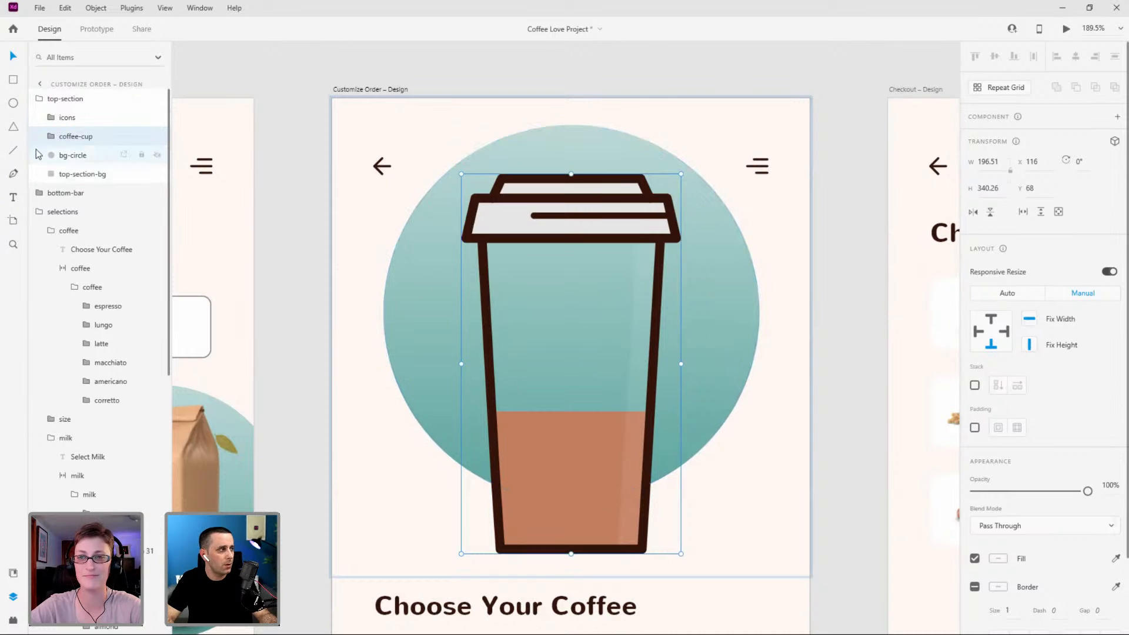
Expand the coffee-cup group and toggle the visibility of its nested coffee-cup and reflection layers to inspect them.
left_click(52, 139)
scroll(449, 233, "down", 2)
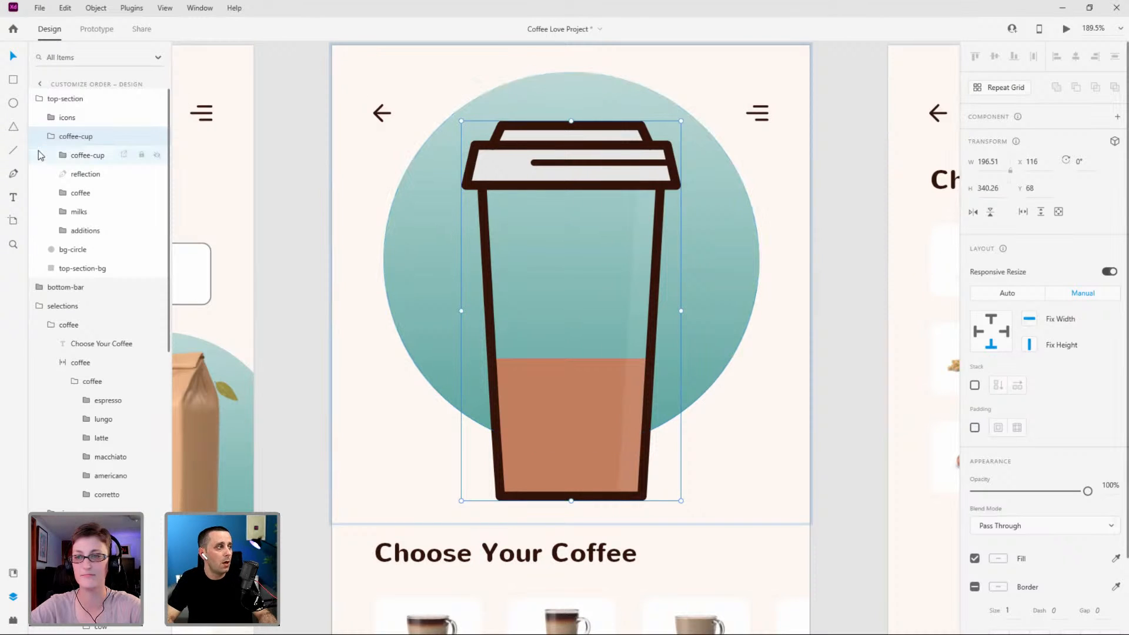
left_click(87, 156)
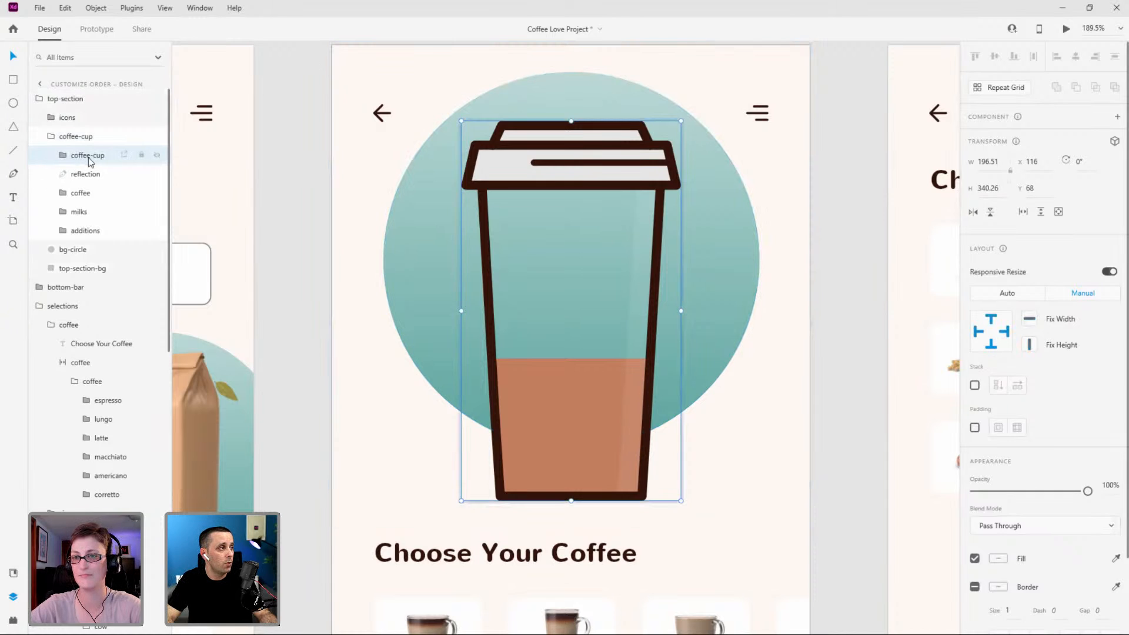
left_click(157, 155)
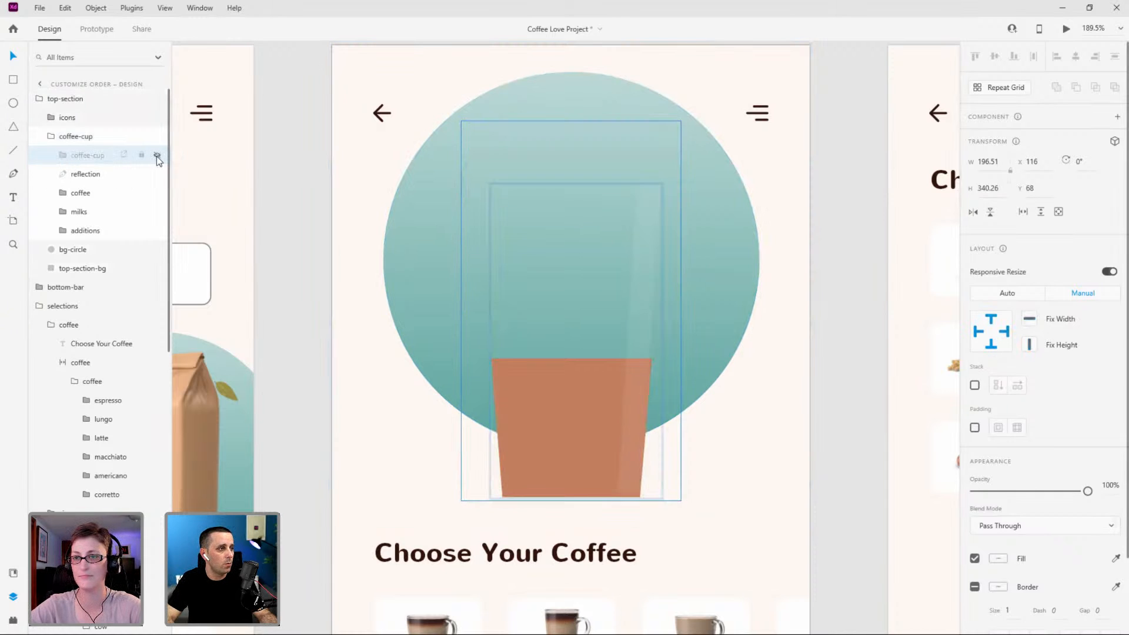
left_click(157, 156)
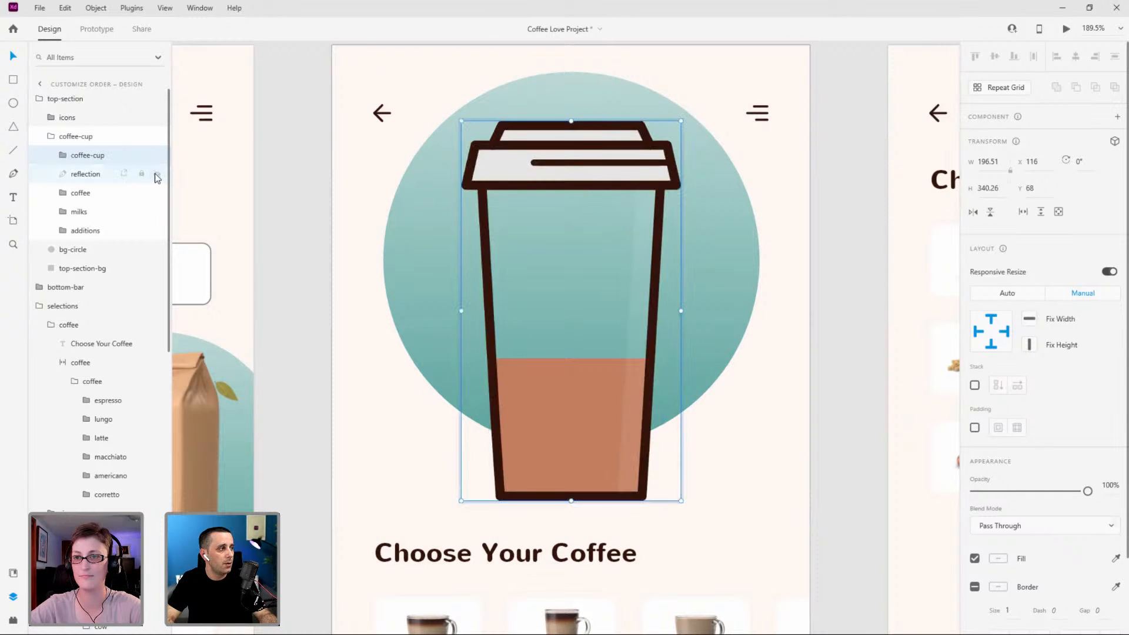
left_click(157, 175)
left_click(157, 175)
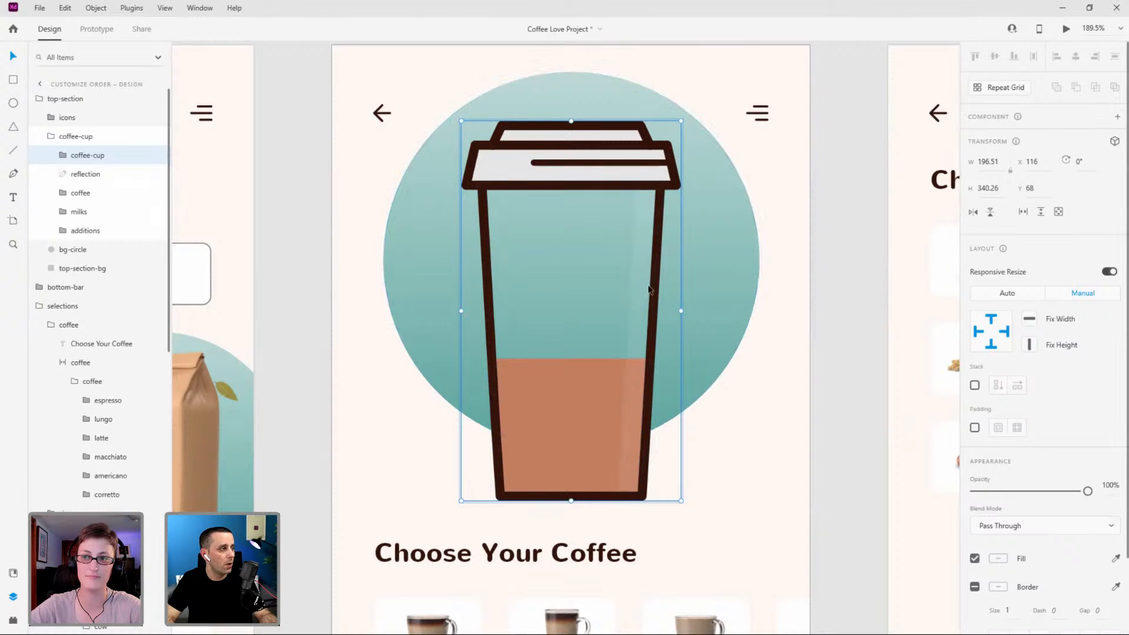
Inspect the cup's coffee layer by hiding and showing it, and examine the milks and additions groups.
left_click(81, 193)
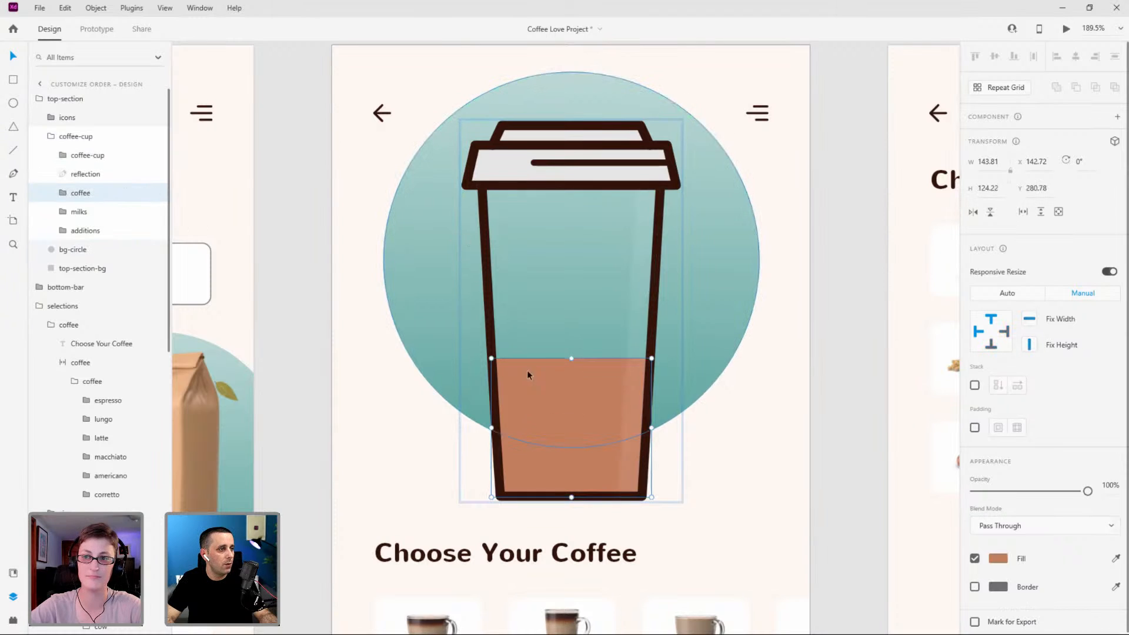
left_click(154, 194)
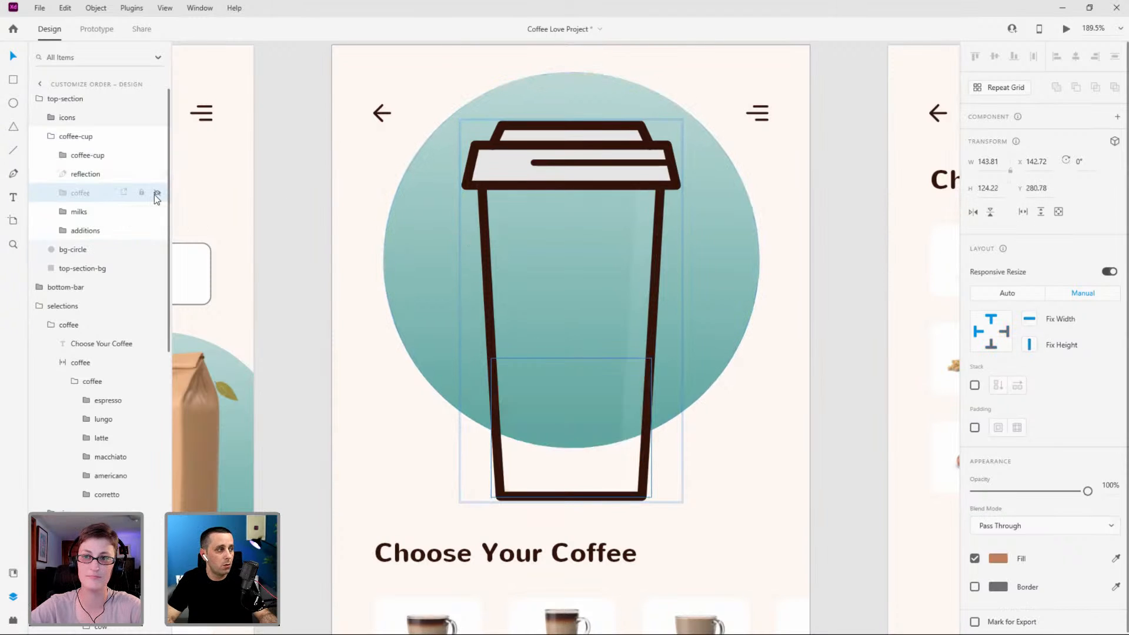
left_click(154, 194)
left_click(91, 212)
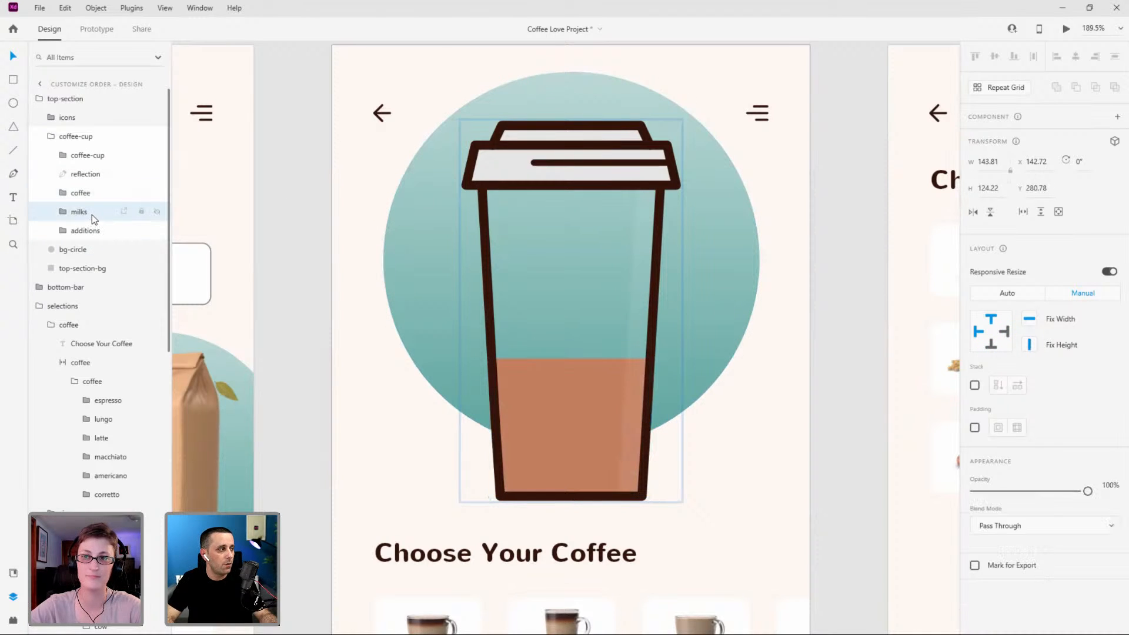
left_click(92, 231)
scroll(568, 310, "down", 3)
scroll(571, 317, "down", 5)
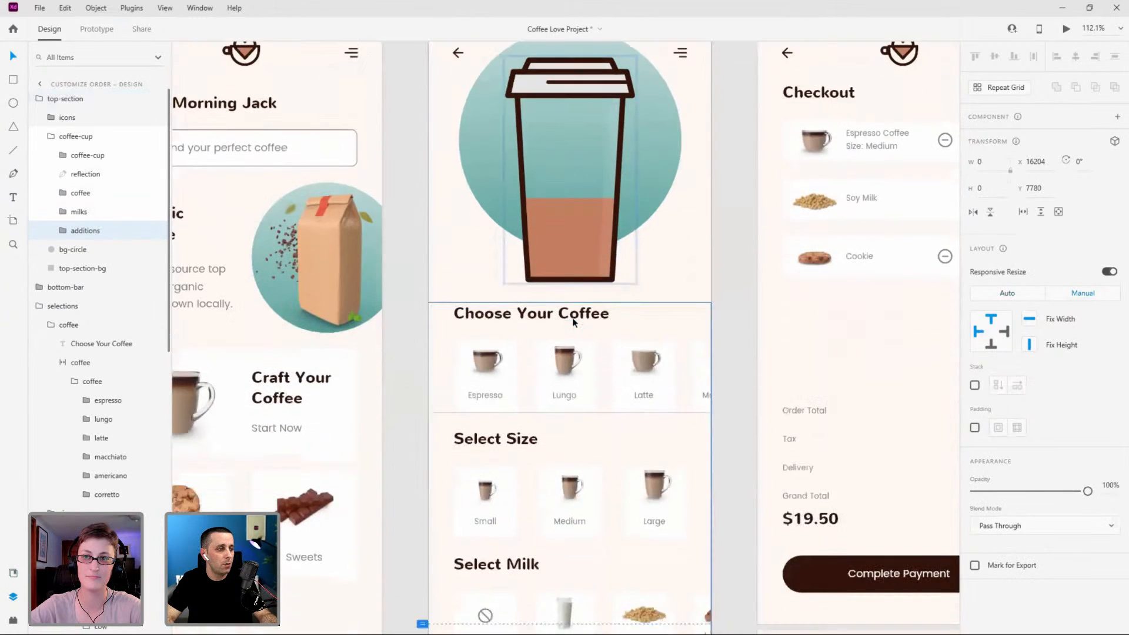
Examine the customize order screen's coffee, size, milk, additions and sweets options and its coffee-cup illustration.
scroll(572, 317, "down", 3)
scroll(560, 418, "down", 2)
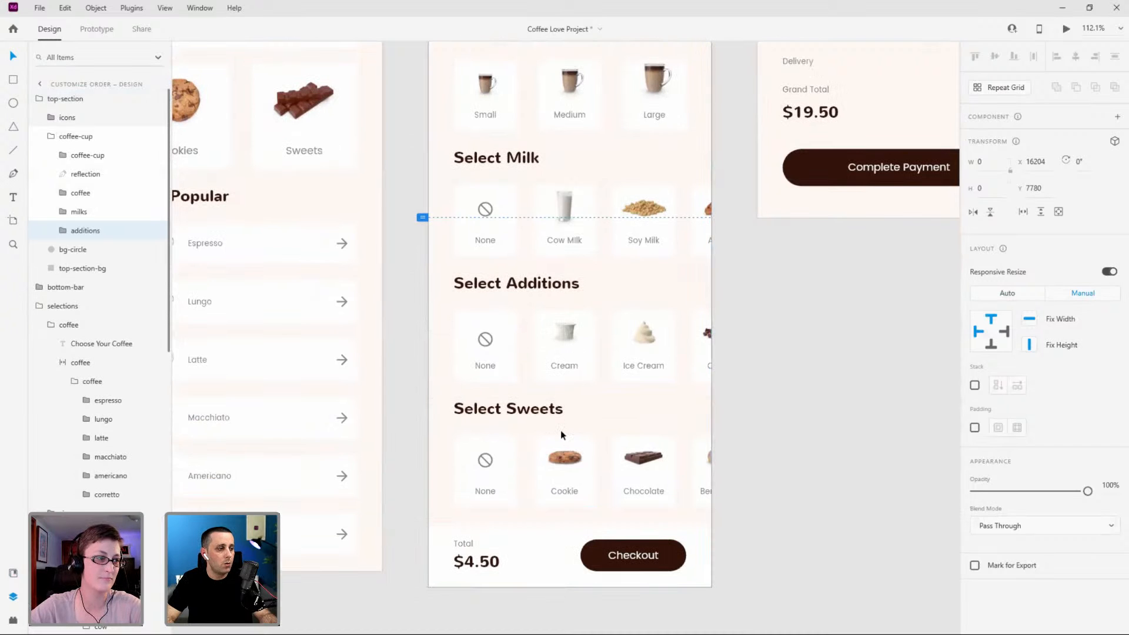
scroll(559, 429, "up", 5)
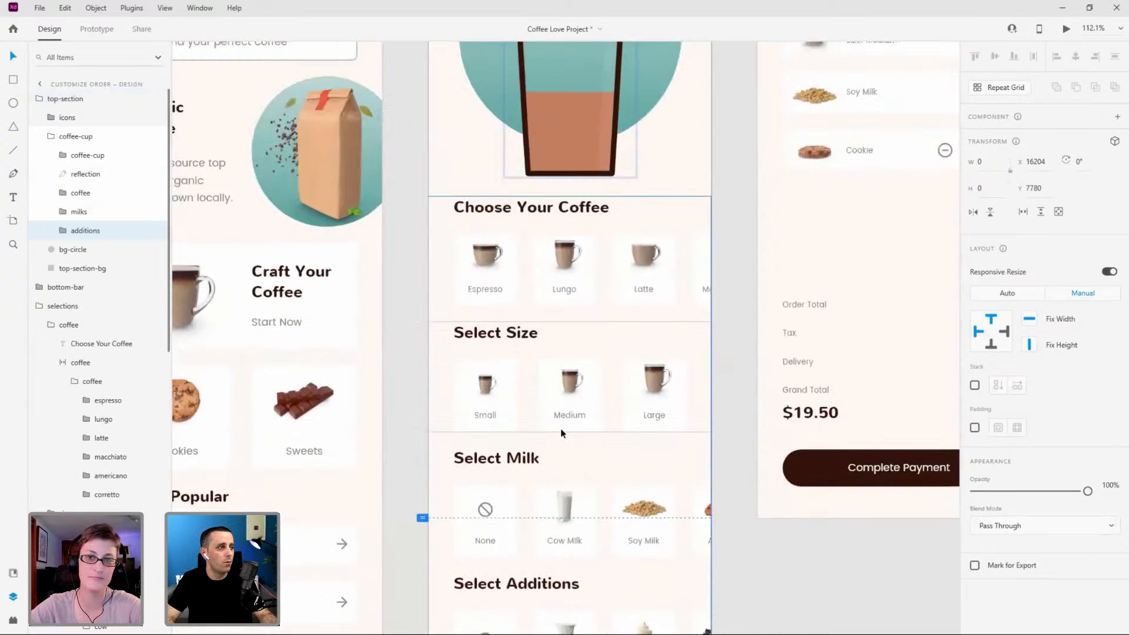
scroll(559, 427, "up", 3)
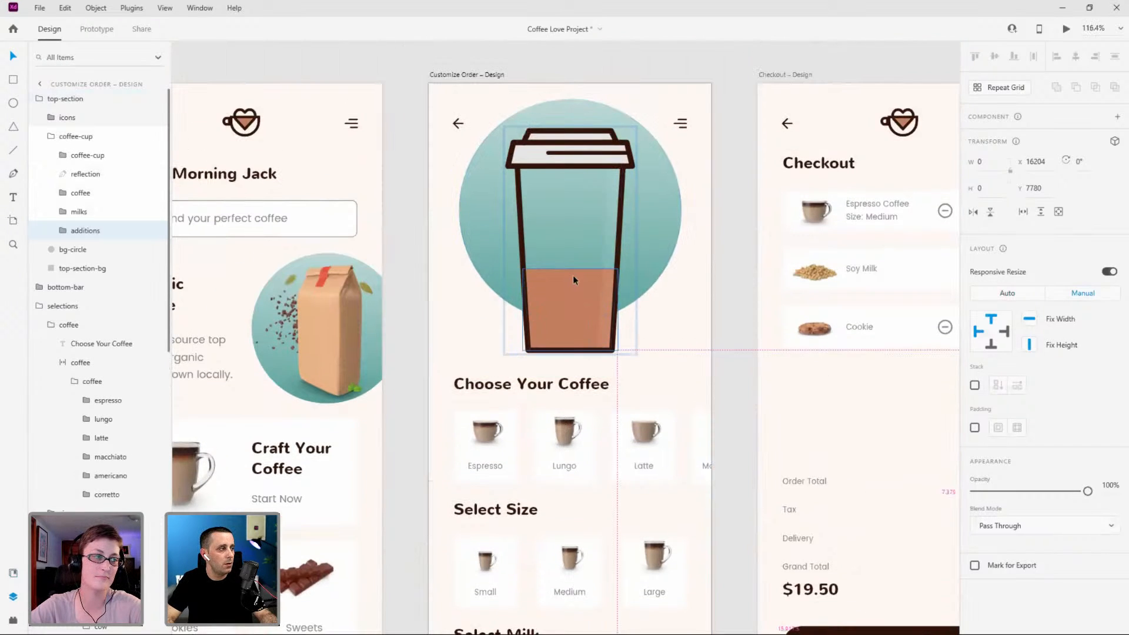
scroll(572, 275, "up", 5)
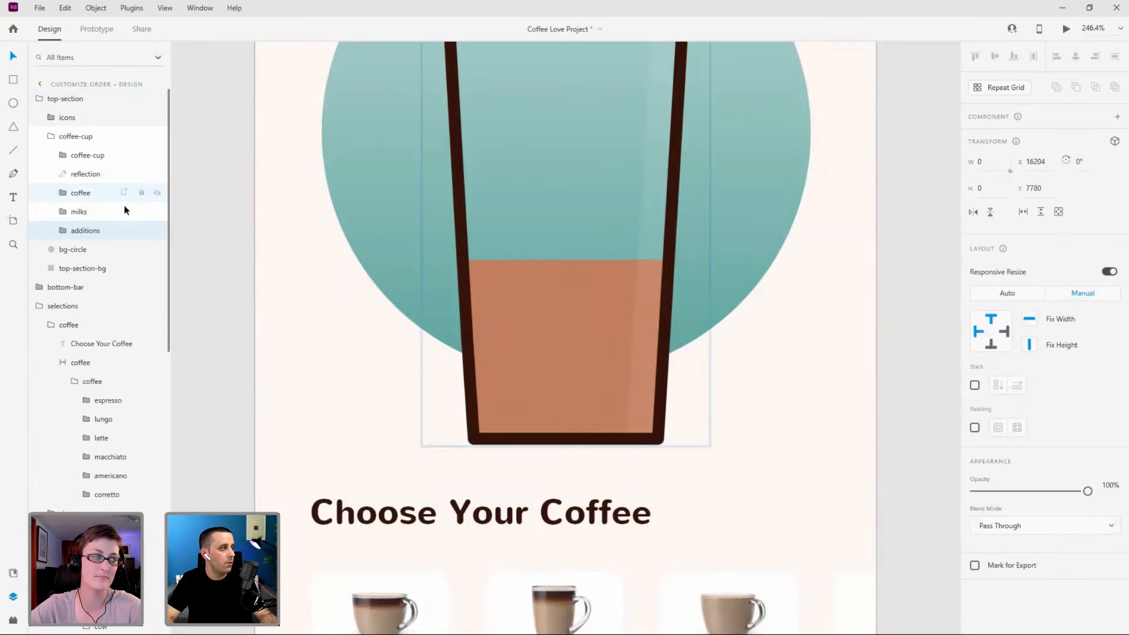
scroll(590, 239, "down", 2)
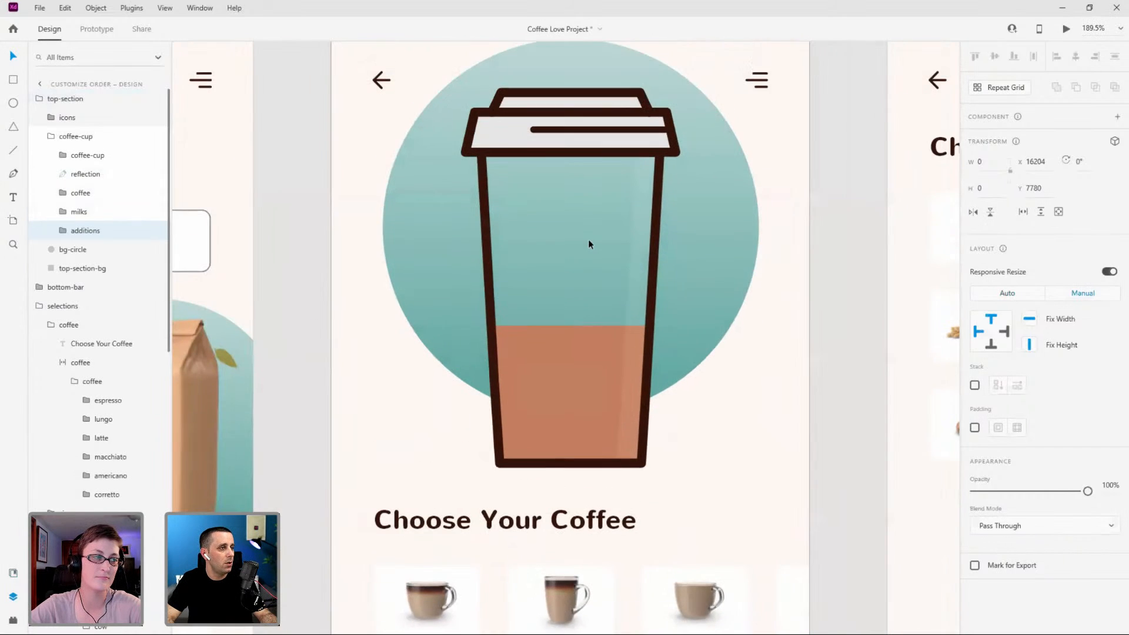
Expand the cup's coffee group and preview the espresso, lungo and latte fills one at a time, leaving all of them hidden.
left_click(65, 195)
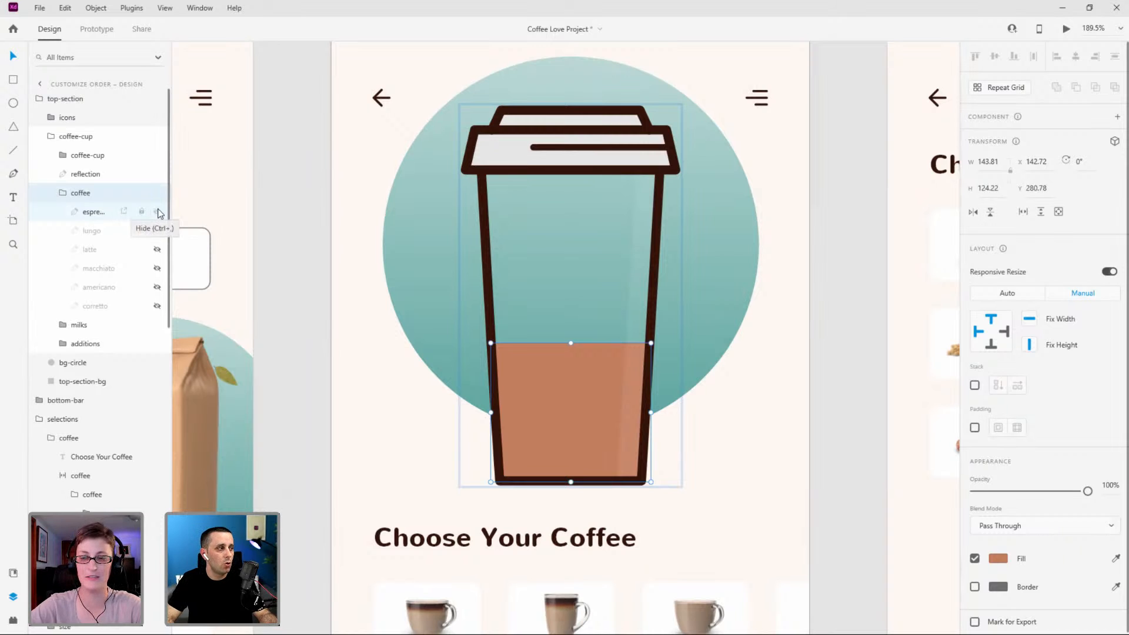
scroll(545, 260, "down", 1)
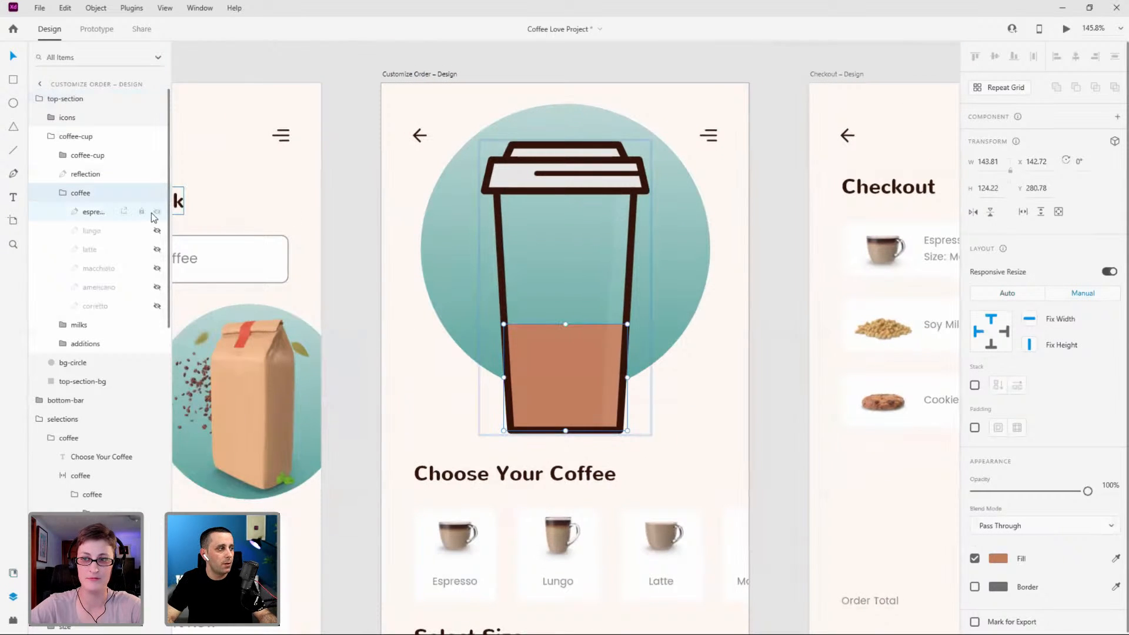
left_click(157, 214)
left_click(157, 232)
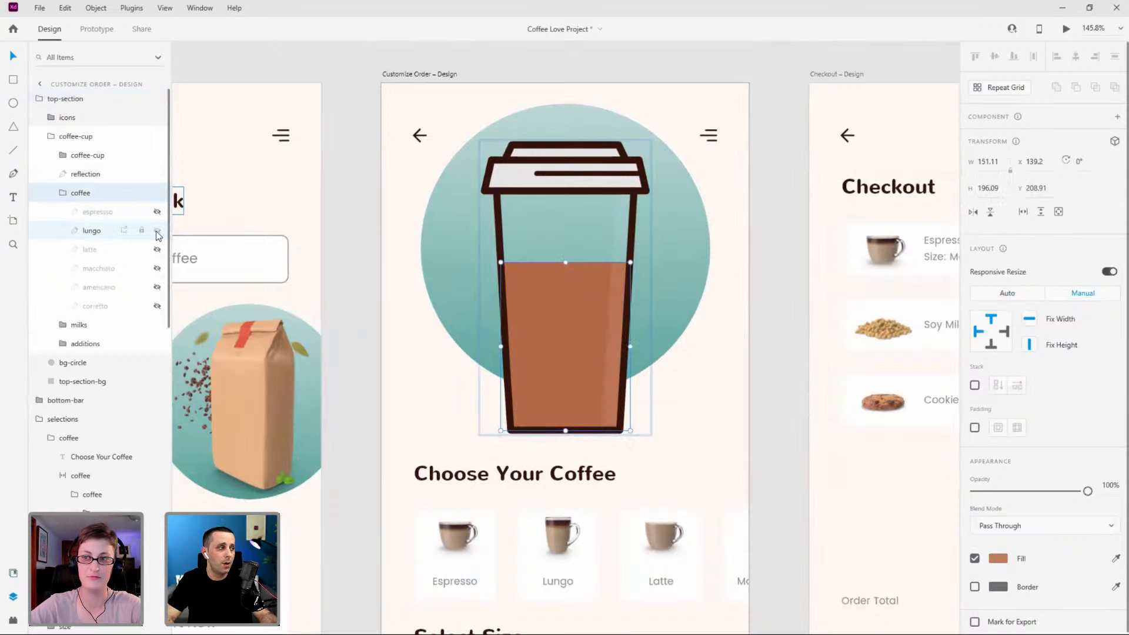
left_click(157, 232)
left_click(159, 250)
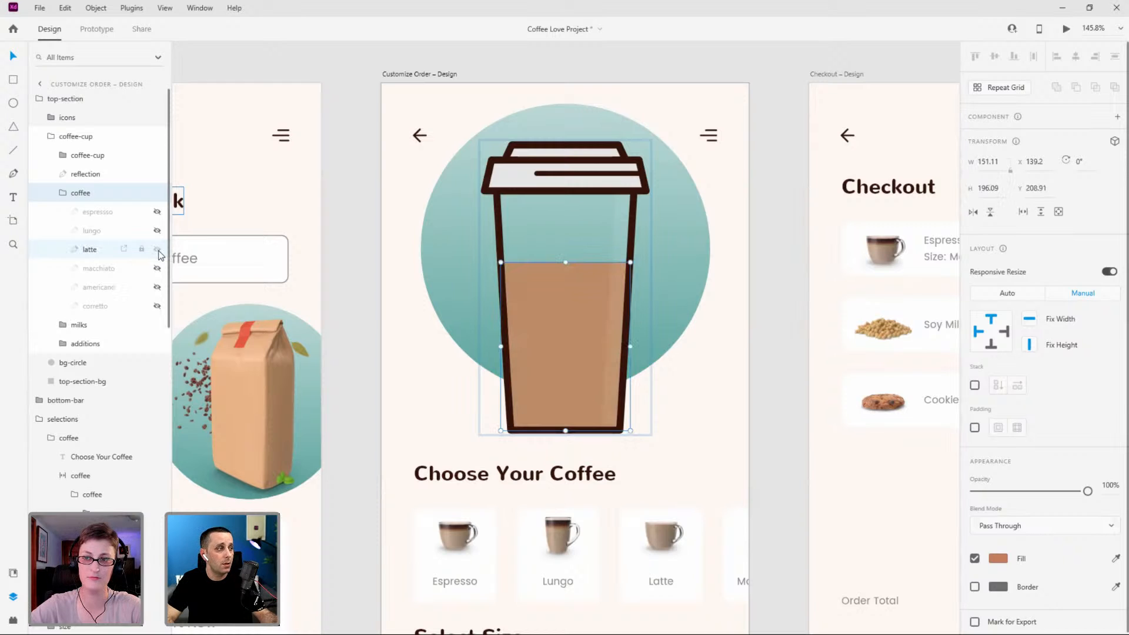
left_click(157, 250)
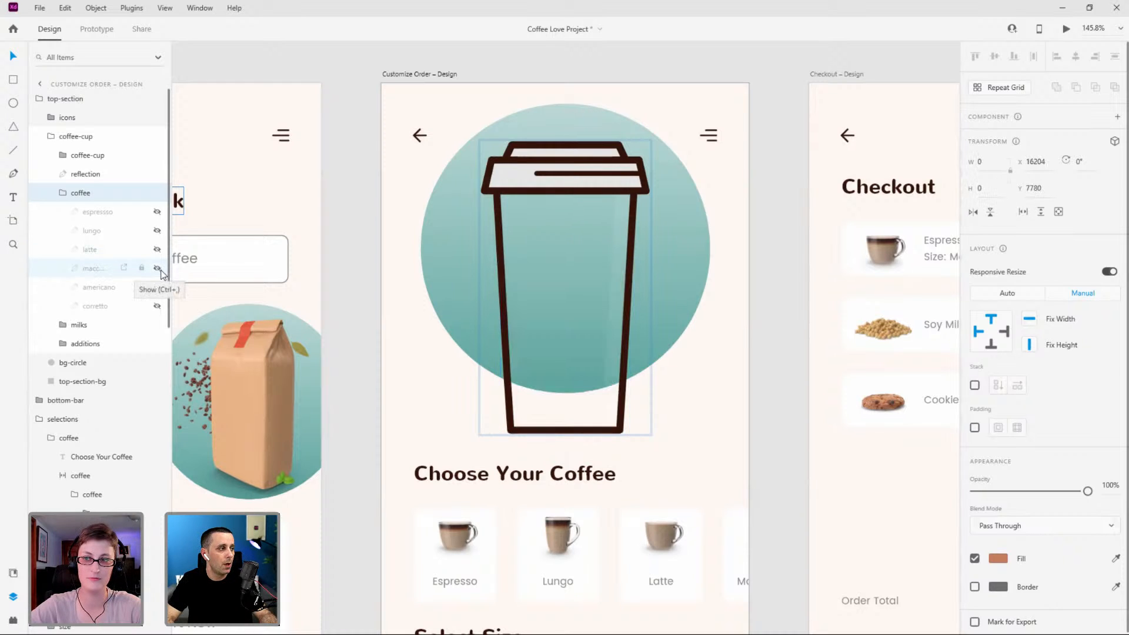
Preview the macchiato, americano and corretto fills in turn, hide each one again, and restore the espresso fill.
left_click(157, 268)
left_click(157, 268)
left_click(156, 287)
left_click(157, 287)
left_click(157, 305)
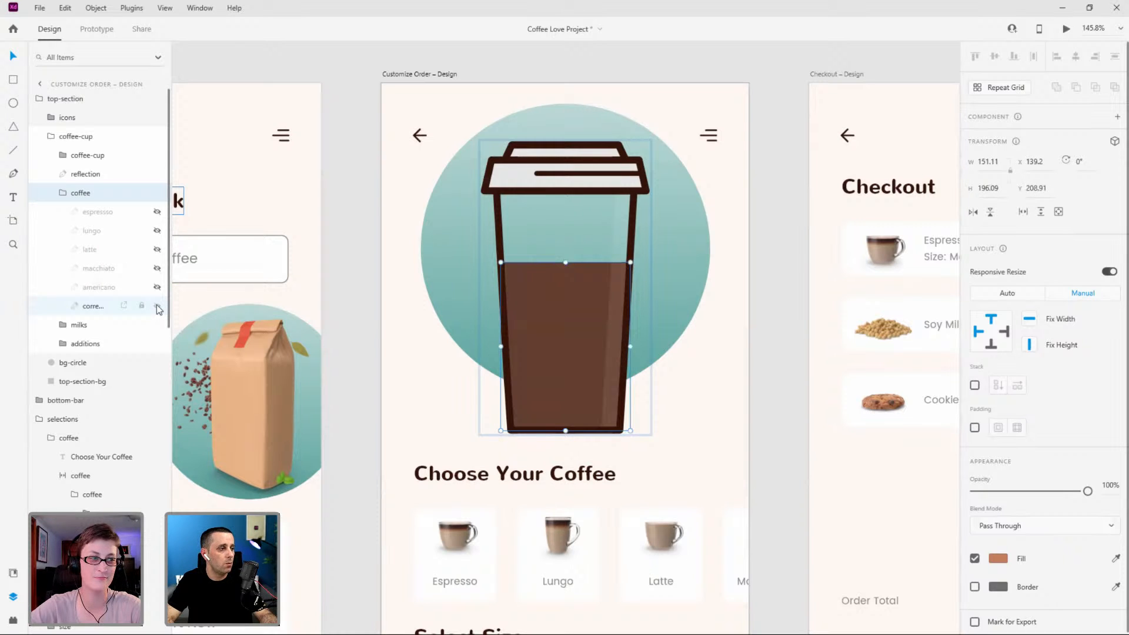
left_click(157, 306)
left_click(157, 211)
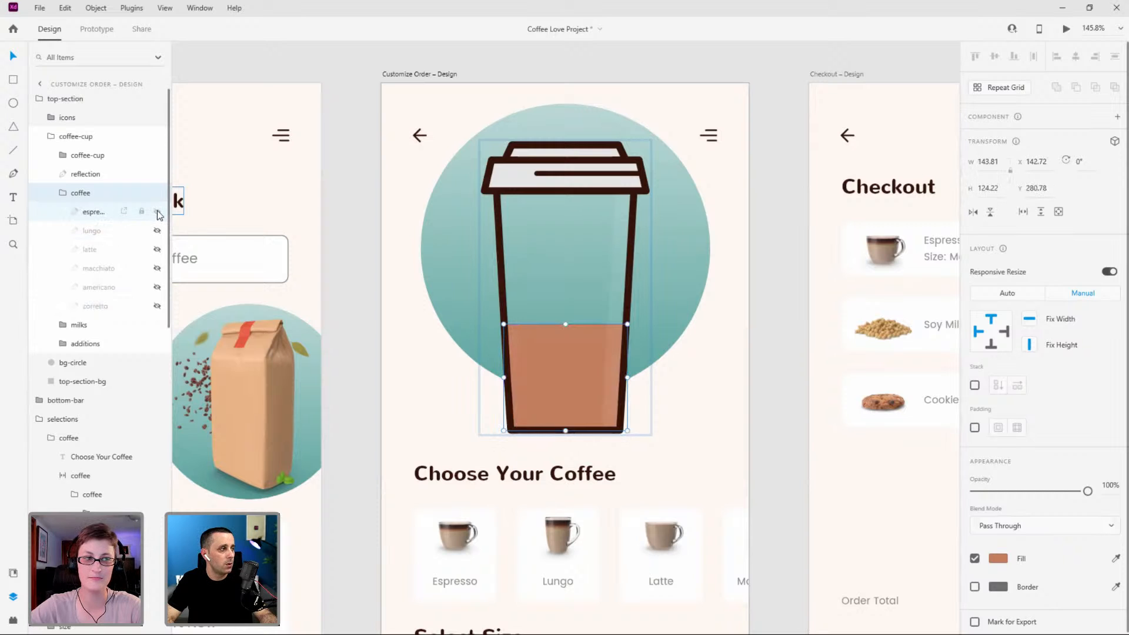
Collapse the cup's coffee group, expand its milks group and show the cow-milk layer above the espresso.
left_click(62, 194)
left_click(64, 211)
left_click(76, 213)
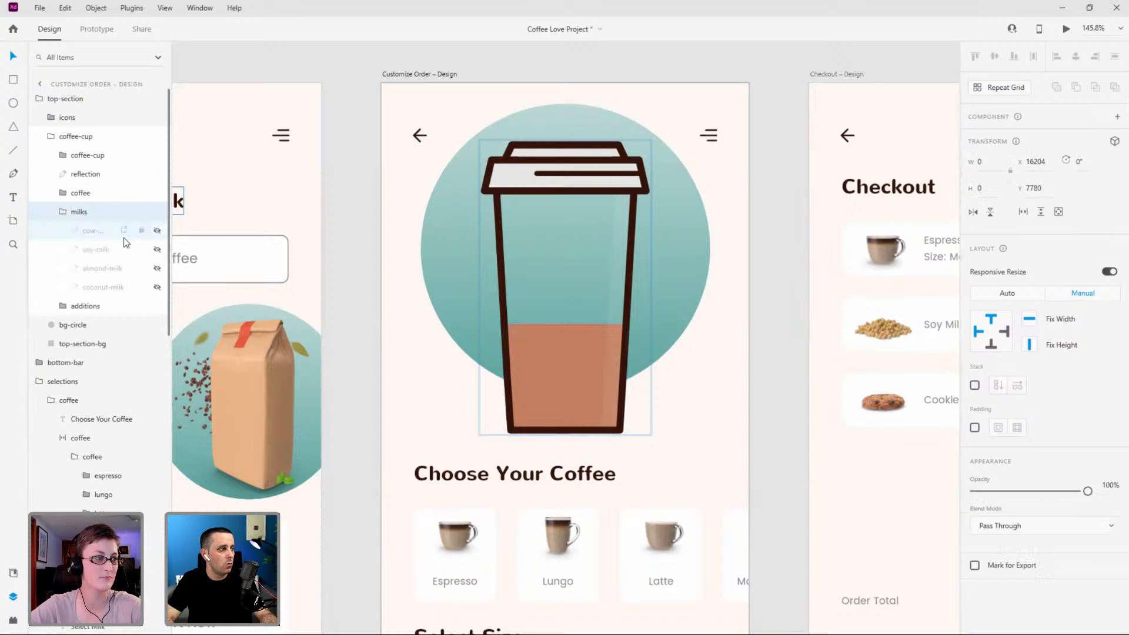
left_click(157, 231)
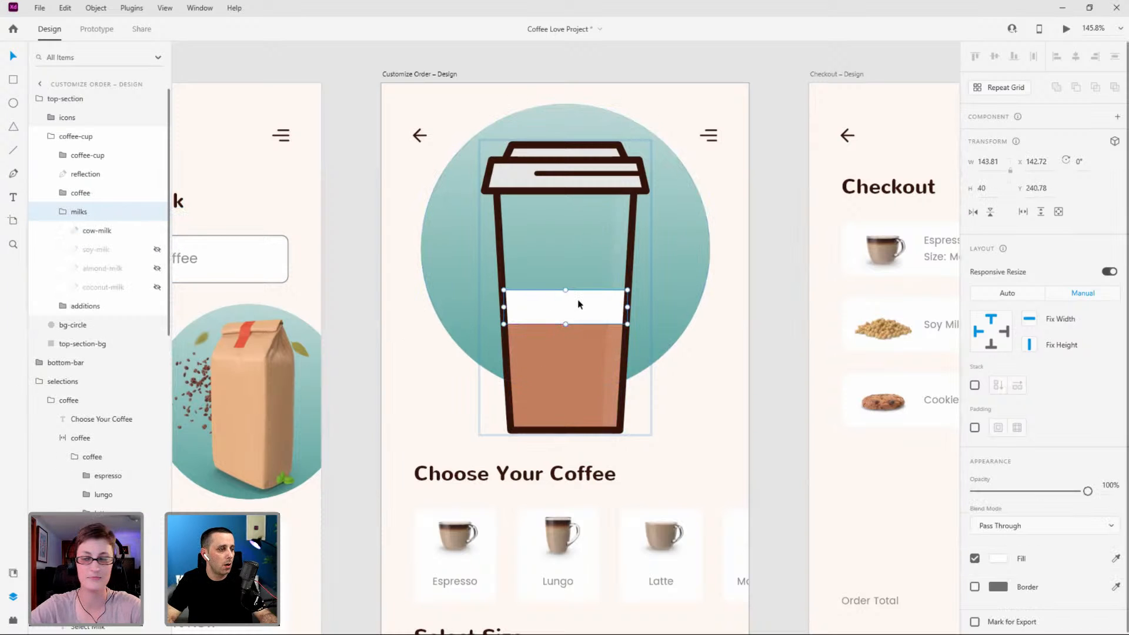
Inspect how the milk and coffee shapes fit the cup by hiding and showing the nested coffee-cup outline.
scroll(580, 309, "up", 5)
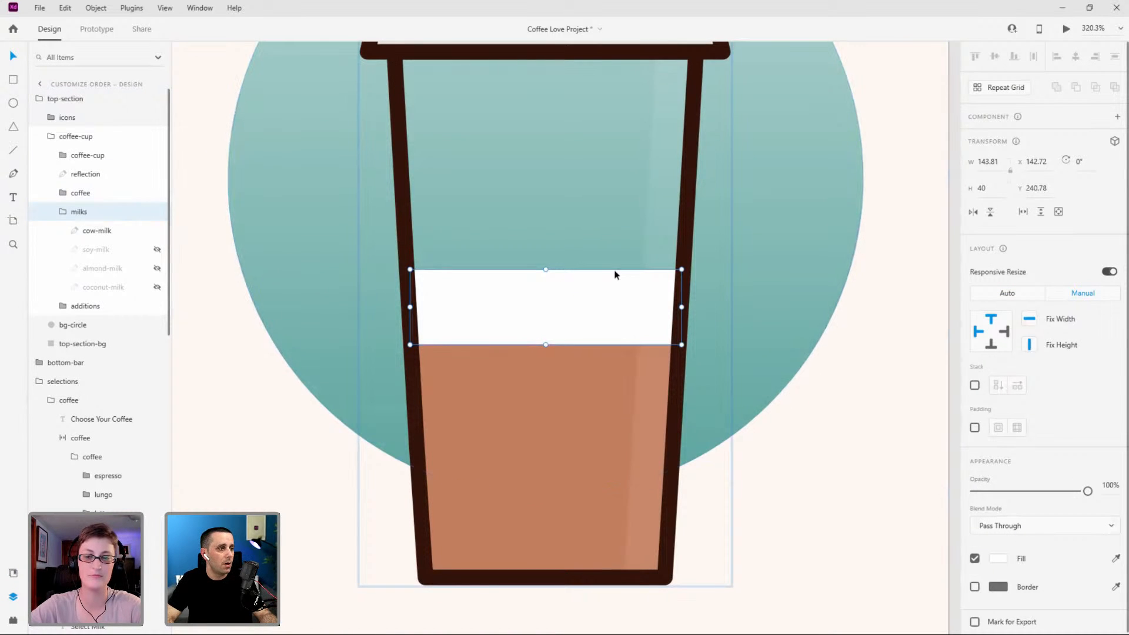
scroll(514, 283, "down", 3)
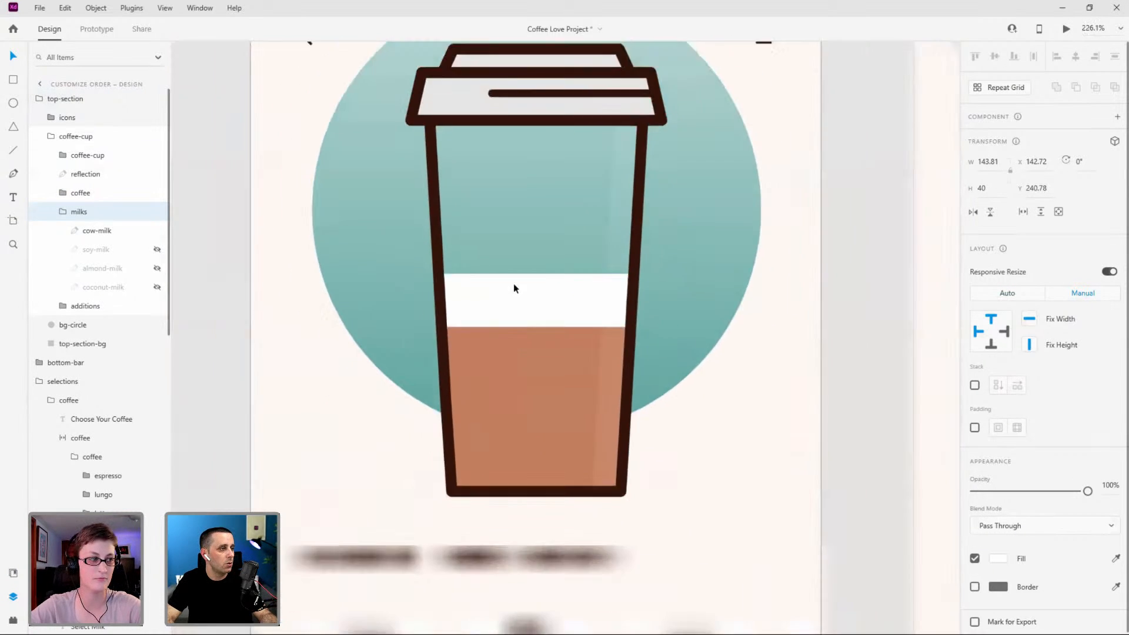
left_click(157, 155)
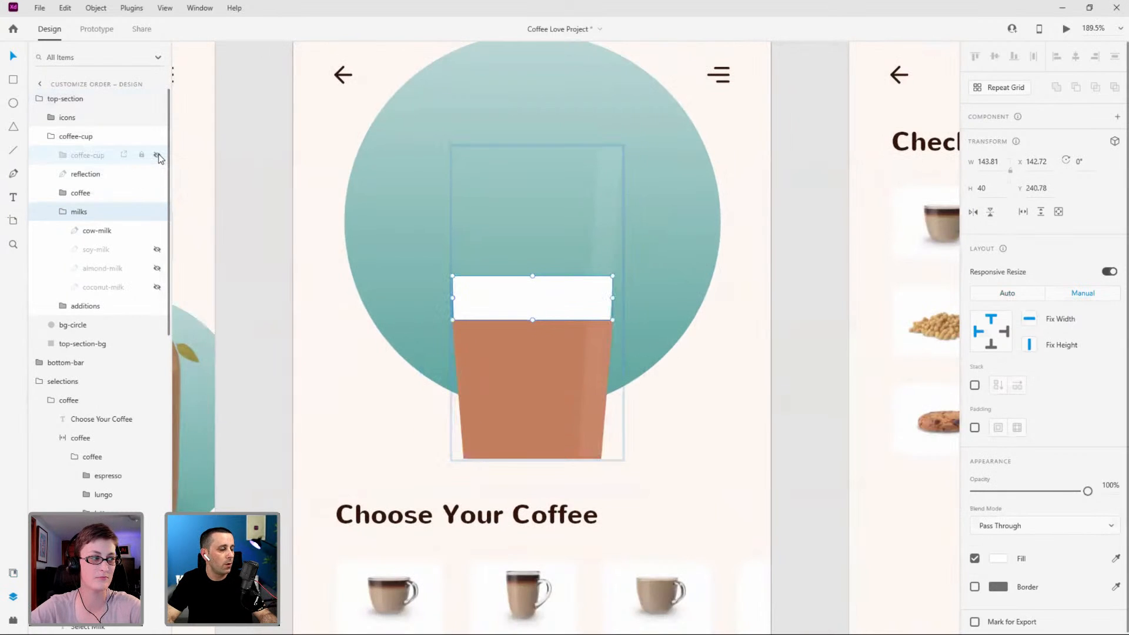
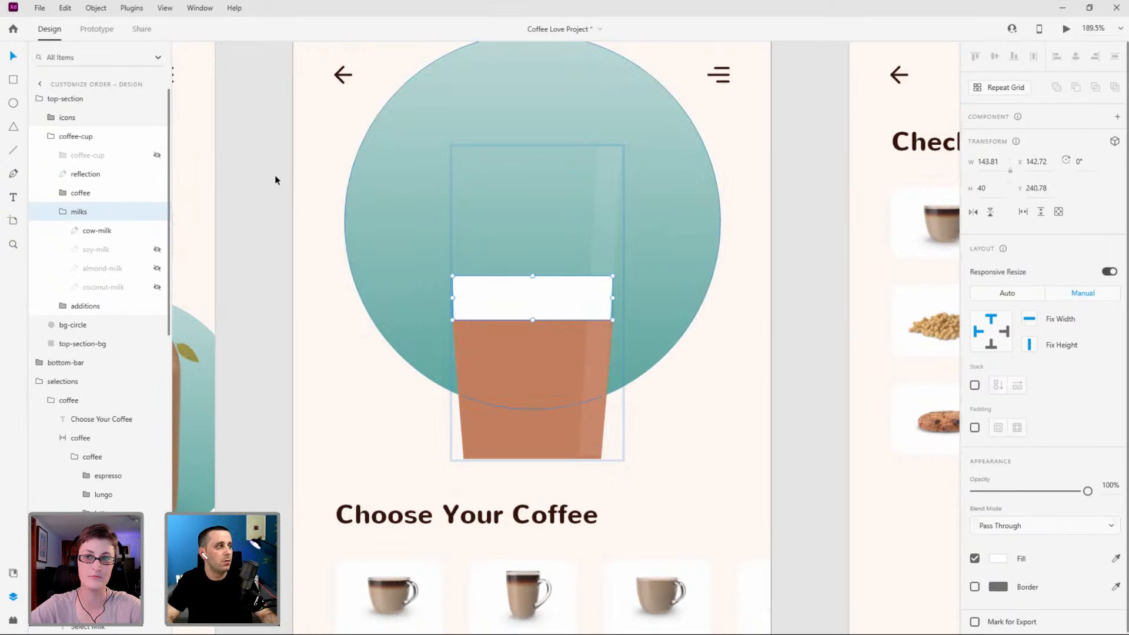
left_click(157, 154)
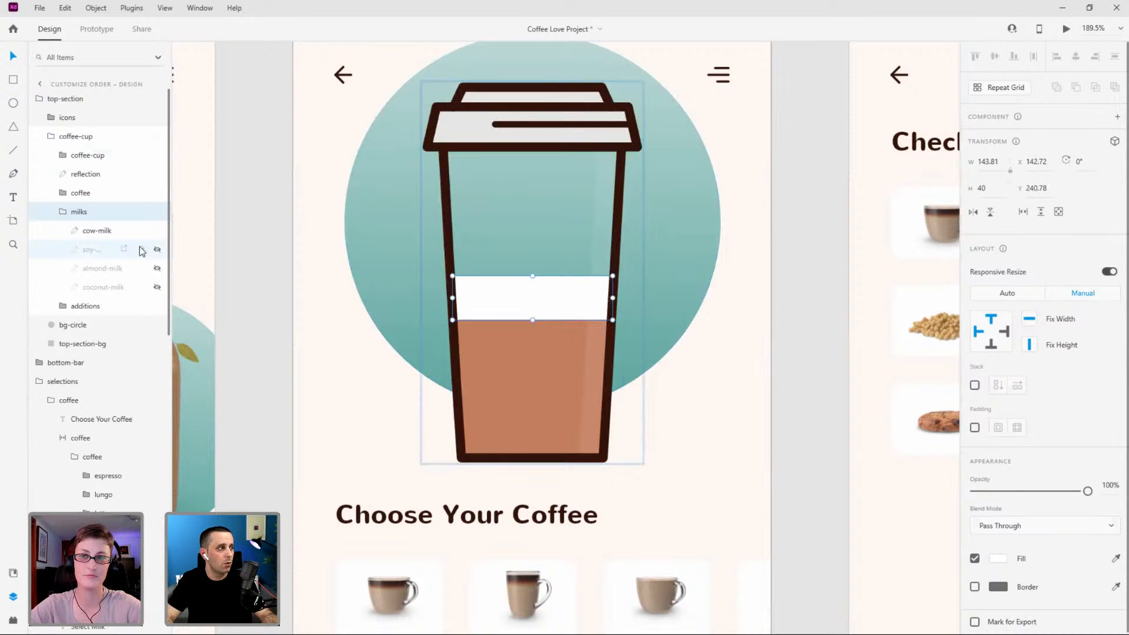
Collapse the milks group, expand the additions group and preview the crumbs and cream layers, hiding each again.
left_click(62, 212)
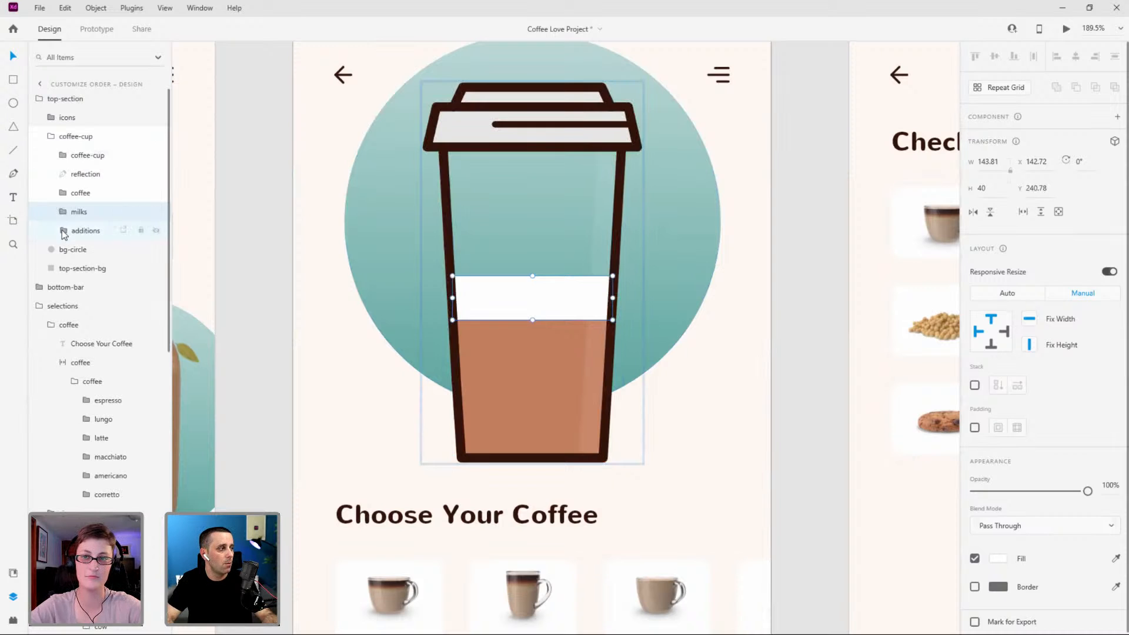
left_click(63, 230)
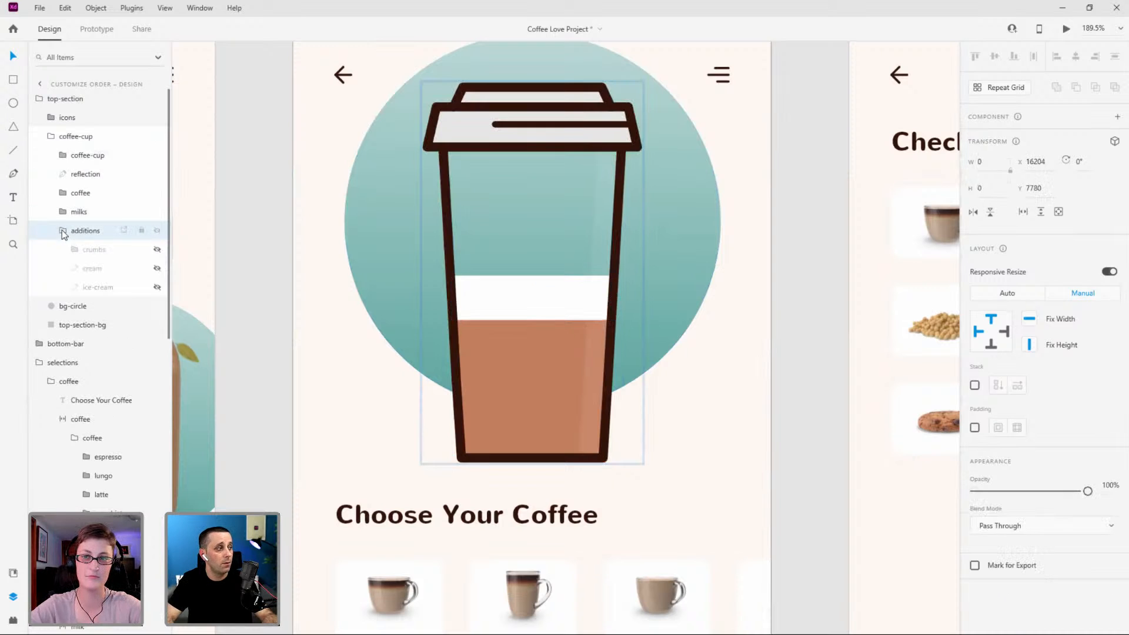
left_click(156, 250)
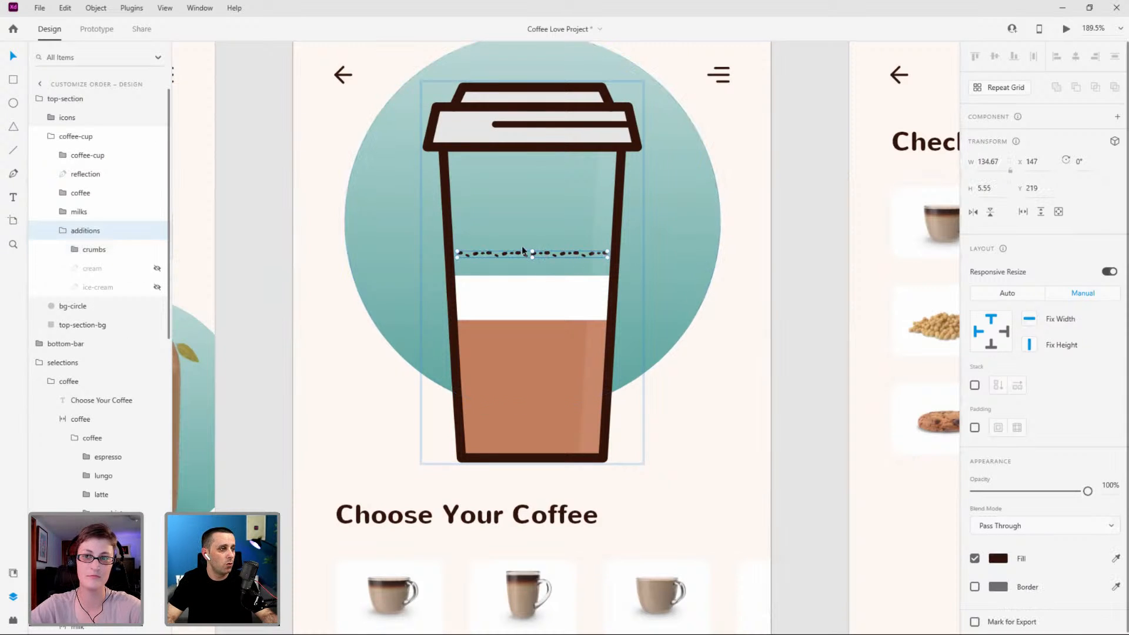
left_click(157, 250)
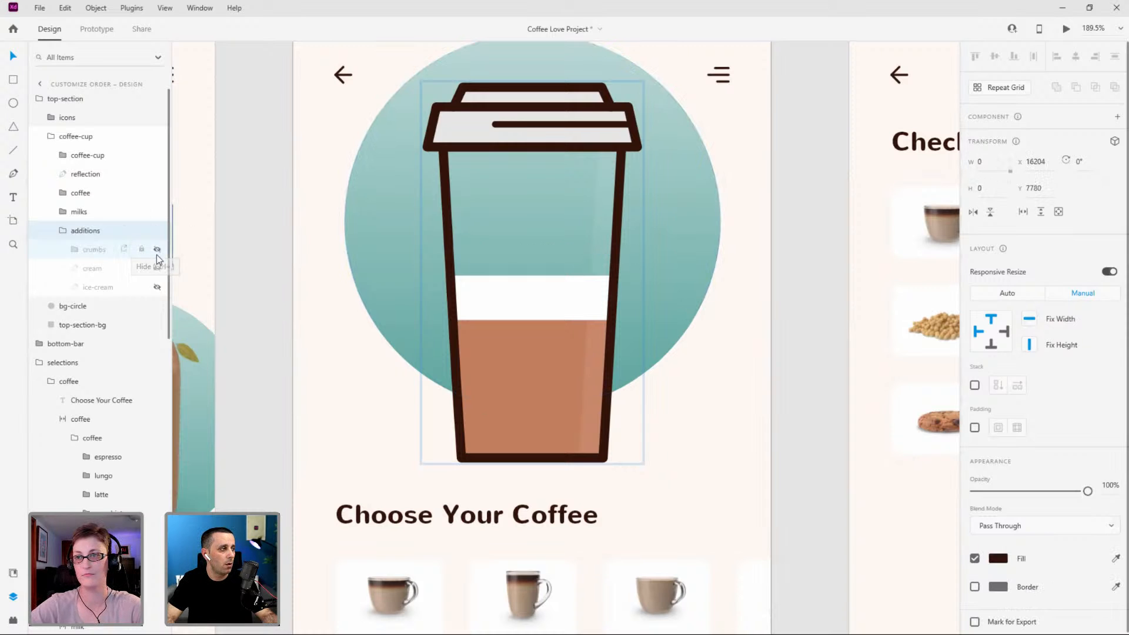
left_click(157, 269)
left_click(157, 269)
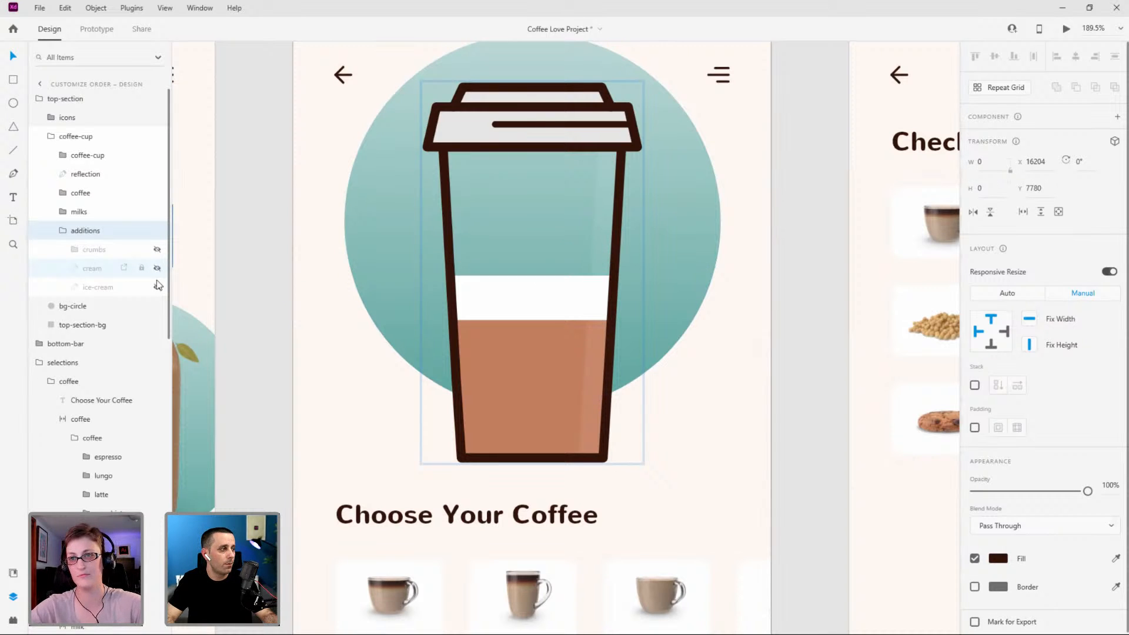
Show the ice-cream layer and examine how it stacks with the milk and coffee inside the cup.
left_click(157, 287)
scroll(580, 238, "up", 5)
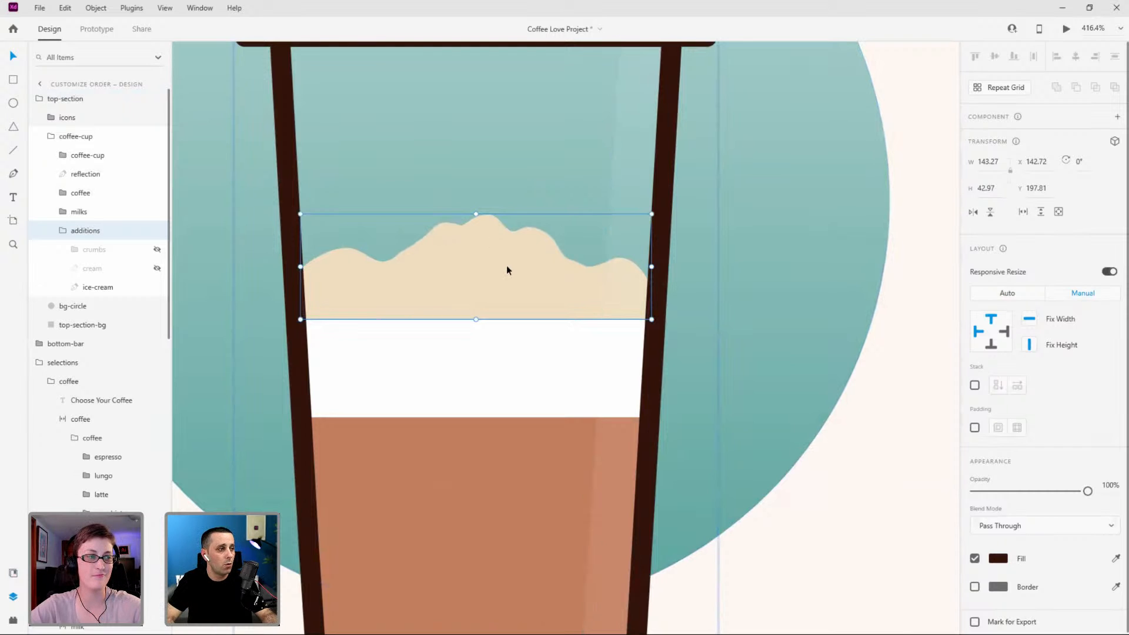
scroll(589, 273, "down", 3)
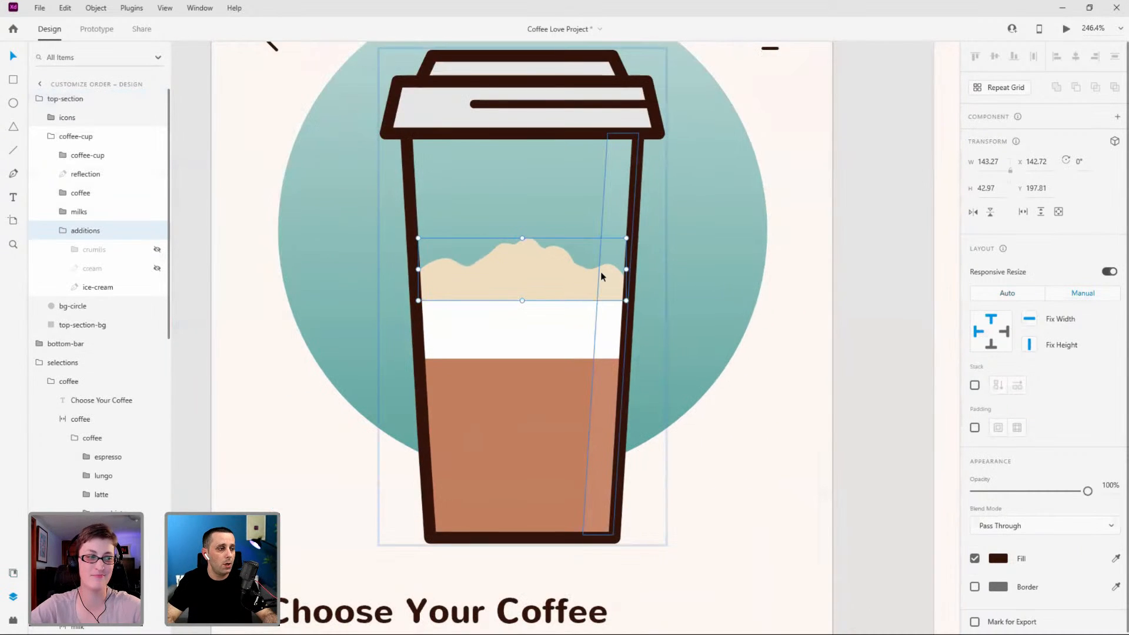
scroll(711, 274, "down", 4)
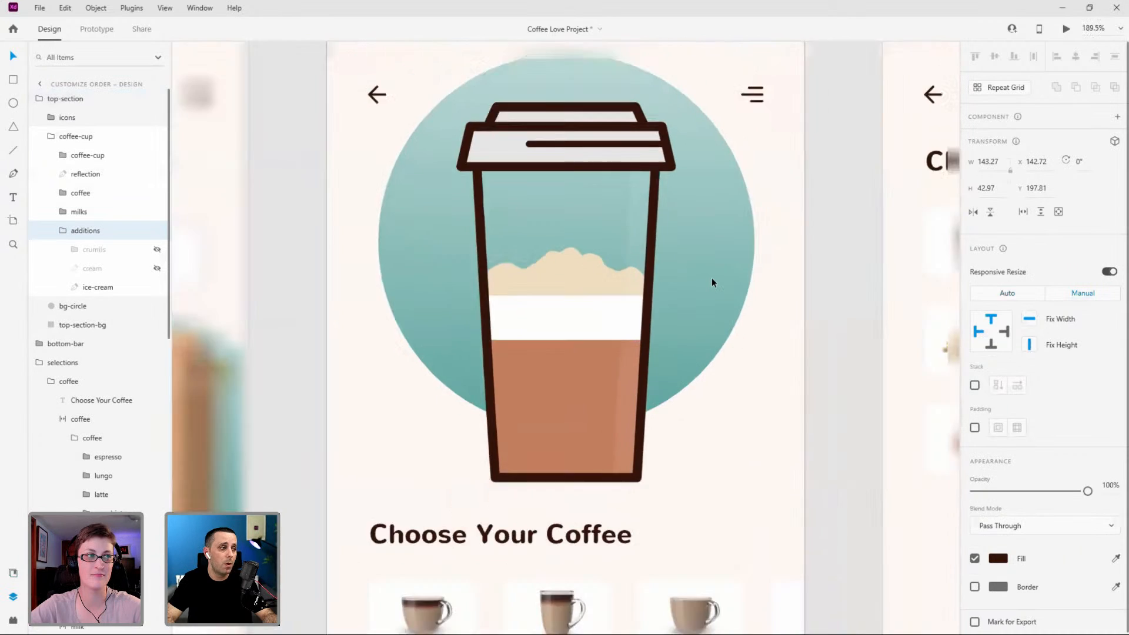
scroll(739, 279, "down", 3)
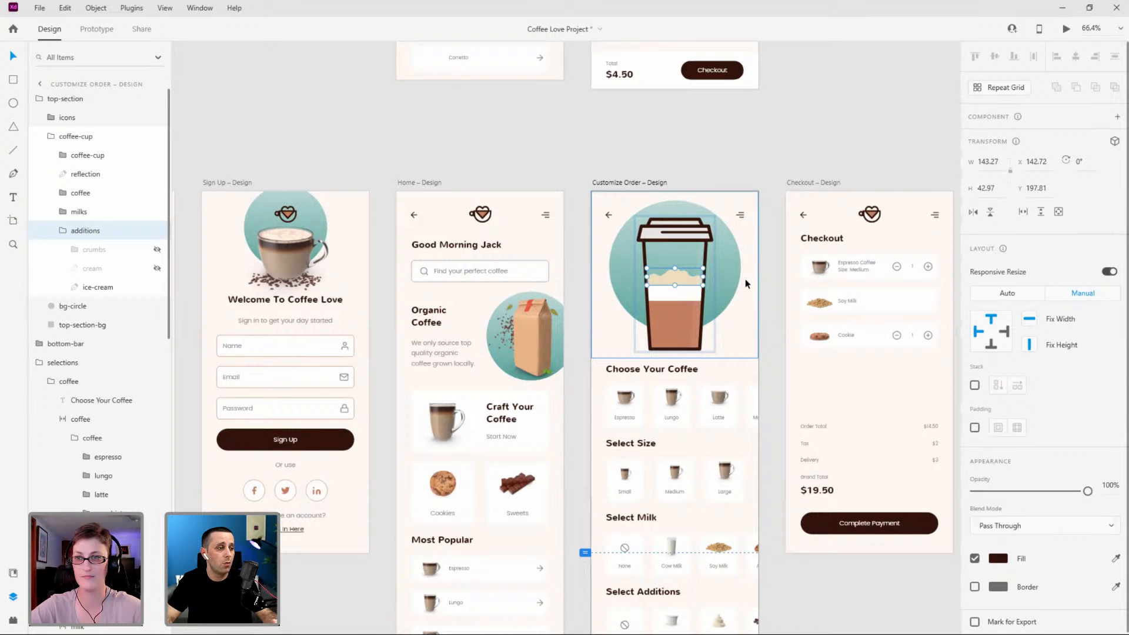
scroll(697, 258, "up", 6)
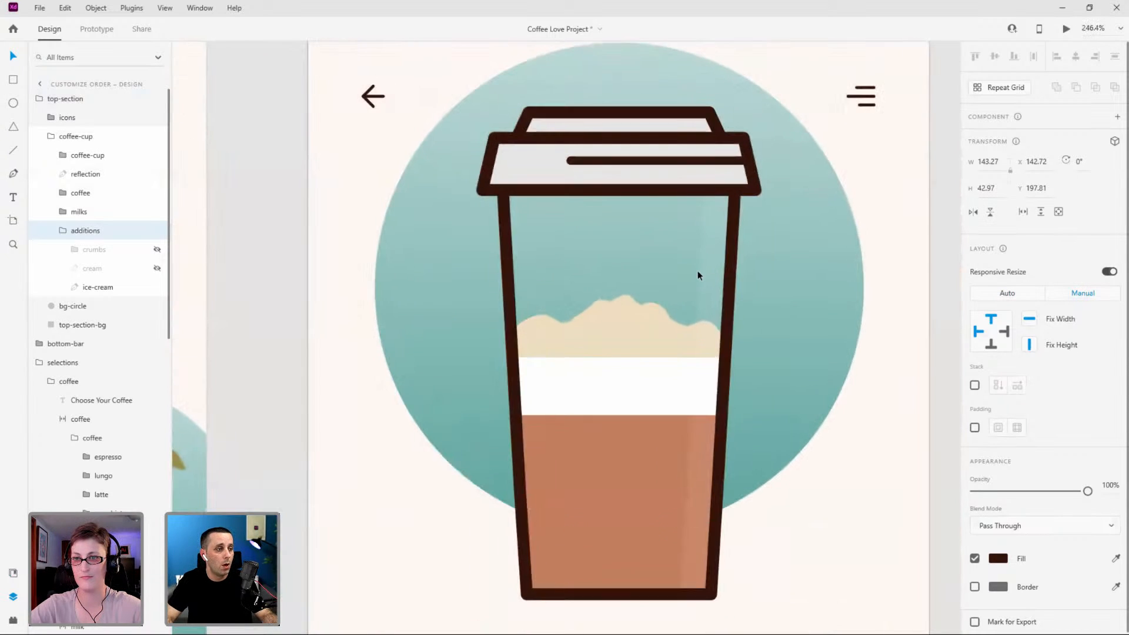
scroll(697, 271, "down", 1)
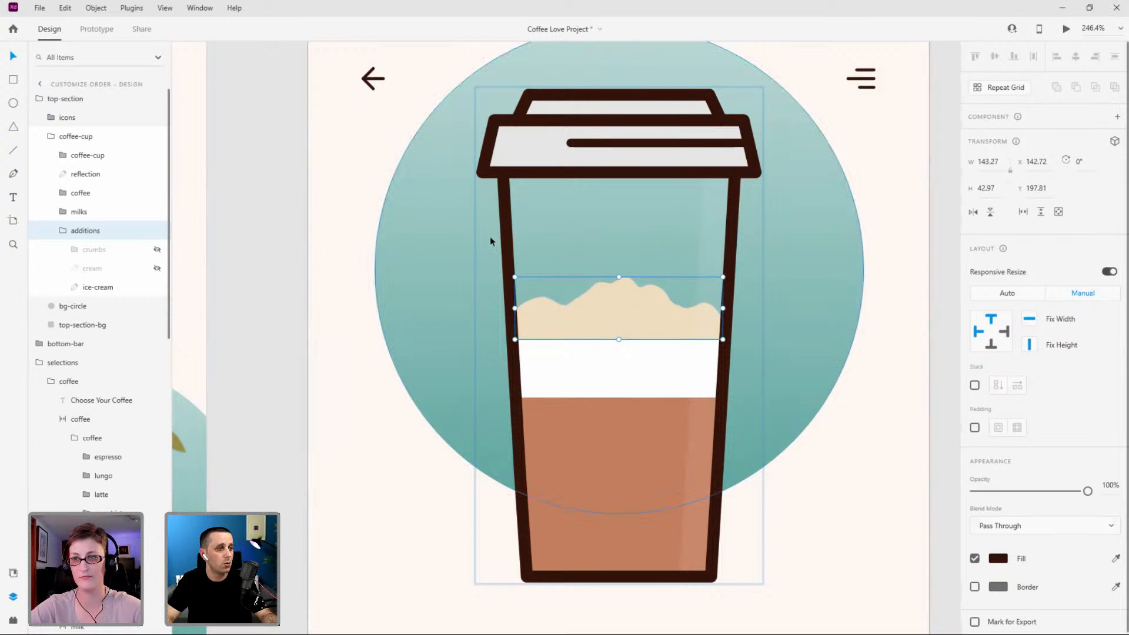
Hide the ice-cream and cow-milk layers and collapse the additions and milks groups.
left_click(158, 287)
left_click(63, 231)
left_click(63, 211)
left_click(92, 230)
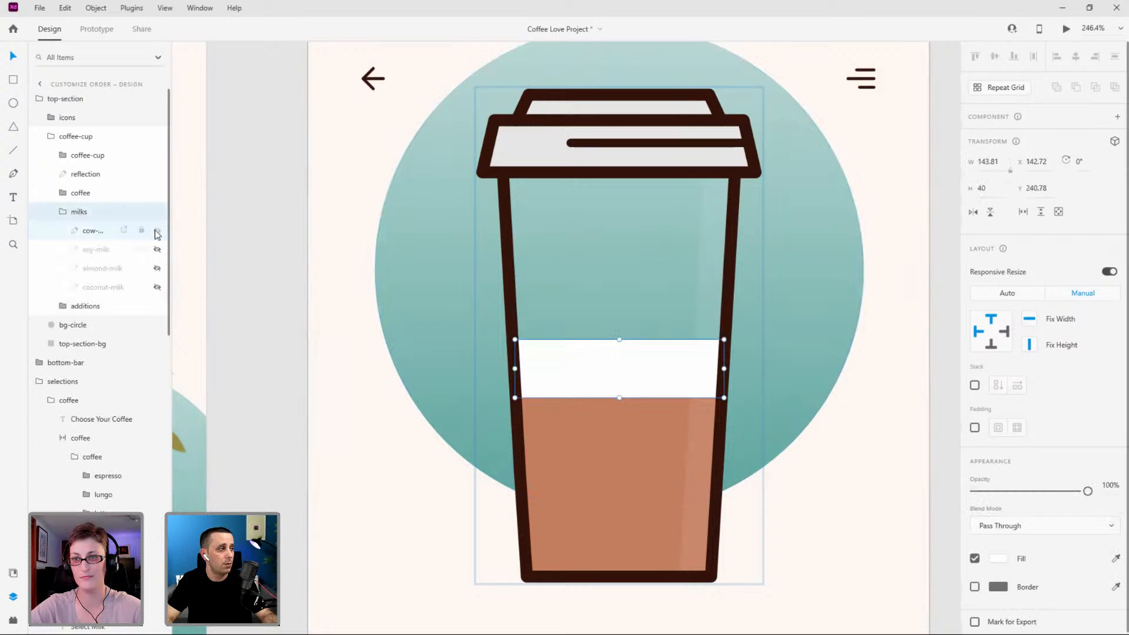
left_click(157, 232)
left_click(63, 212)
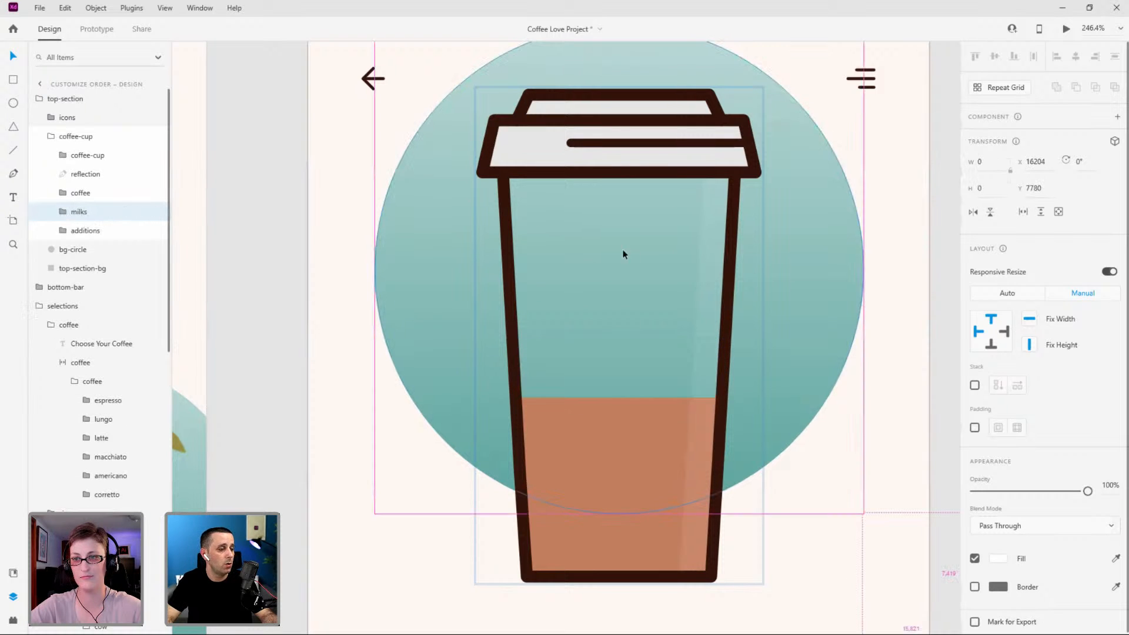
Collapse and reopen the coffee-cup group, and expand its nested coffee-cup group to examine the lid and cup-line layers.
scroll(597, 246, "down", 5)
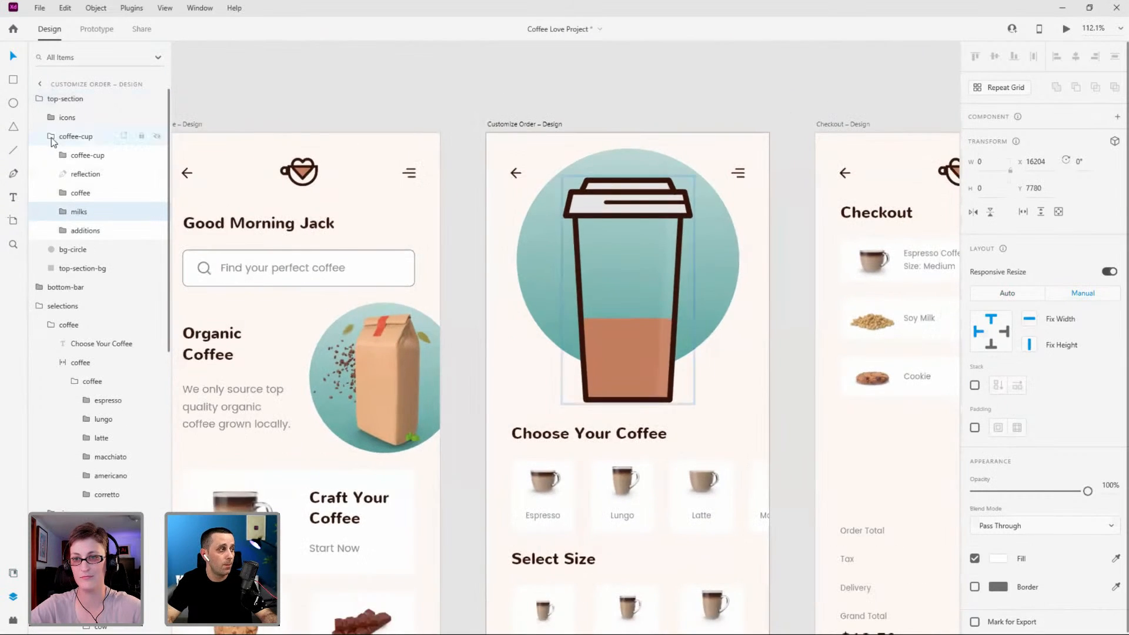
left_click(51, 136)
left_click(63, 139)
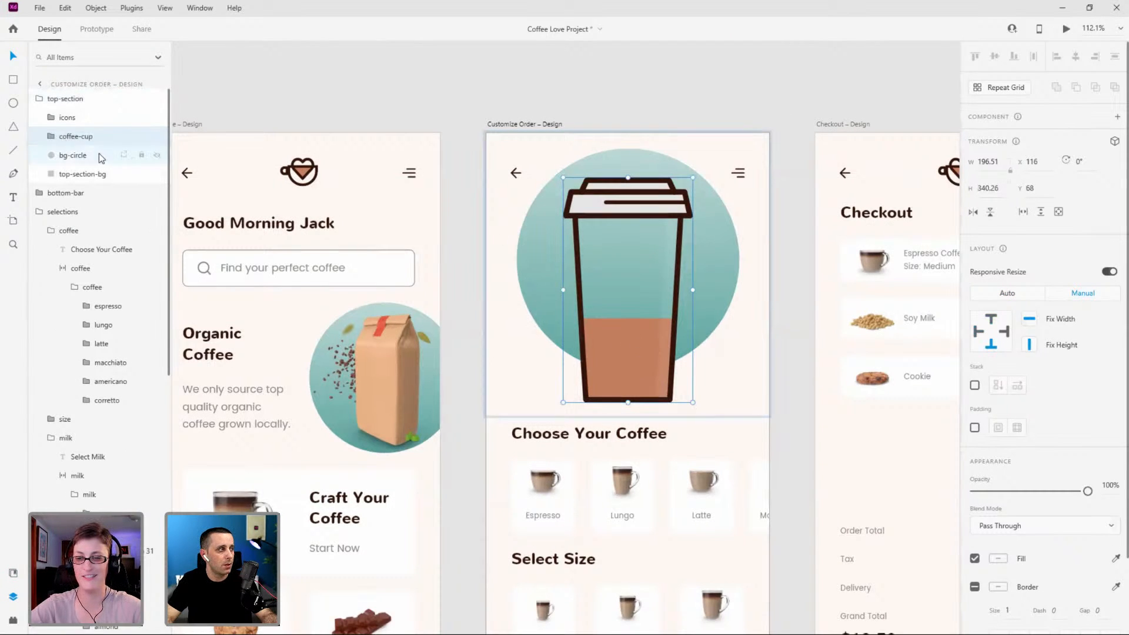
left_click(52, 136)
left_click(63, 155)
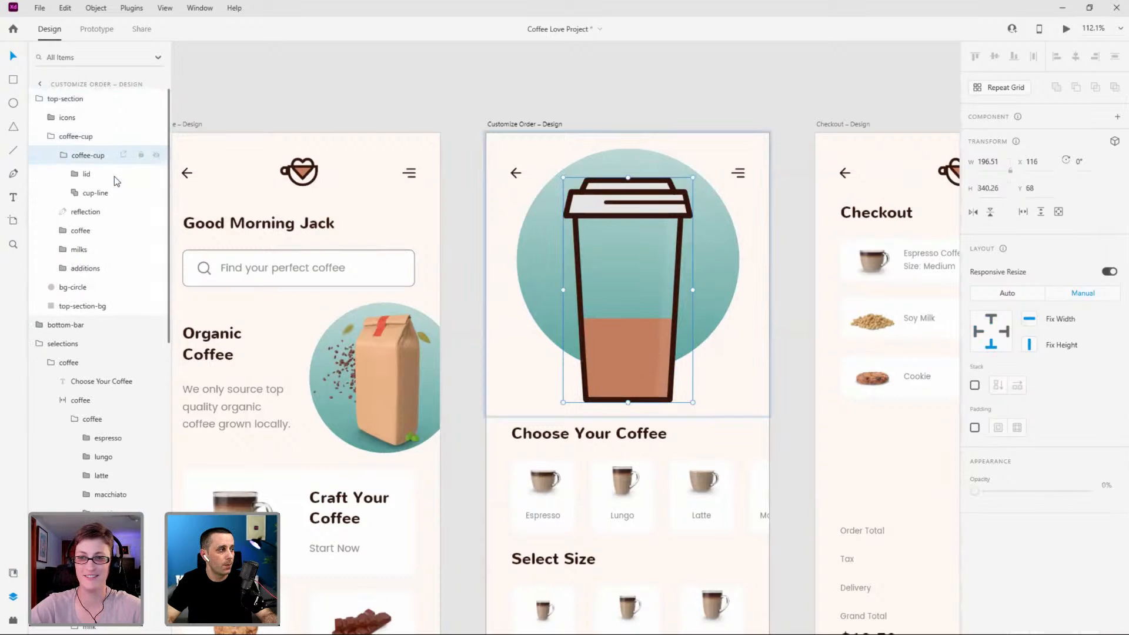
Collapse the nested coffee-cup group, hide and reshow the espresso layer inside the coffee group, and collapse the coffee and outer coffee-cup groups.
left_click(63, 156)
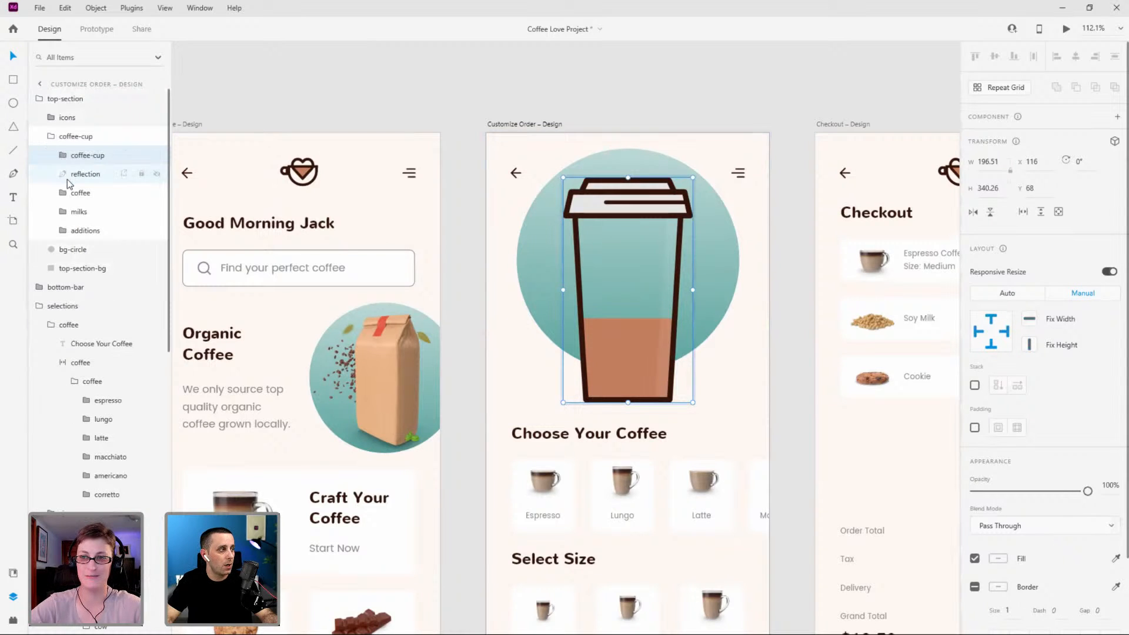
left_click(66, 198)
left_click(157, 212)
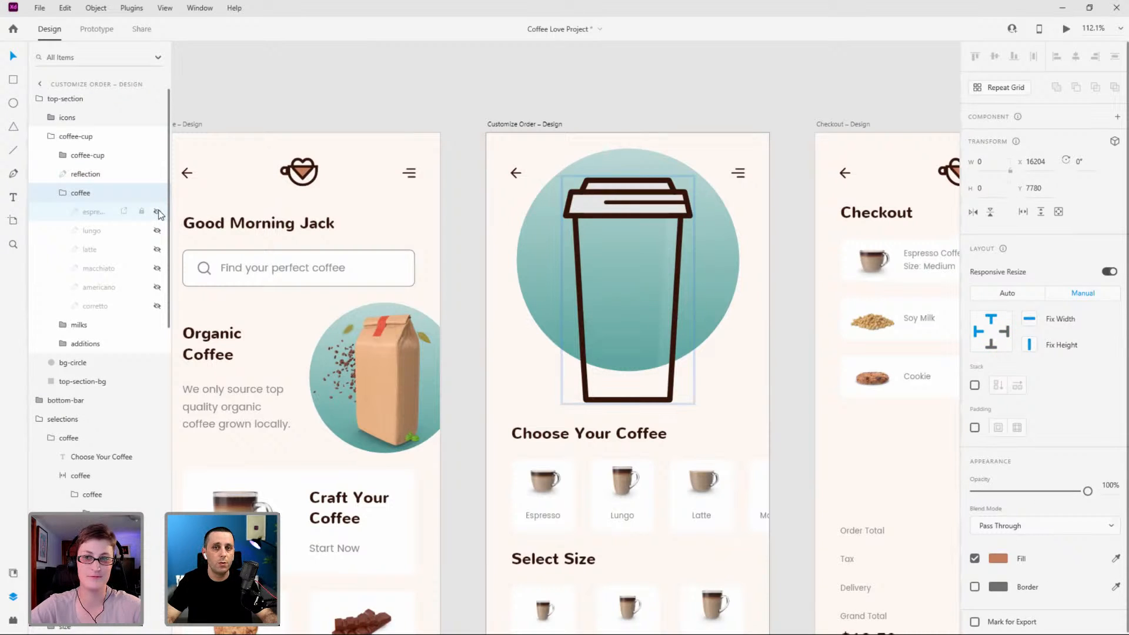
left_click(157, 213)
left_click(63, 193)
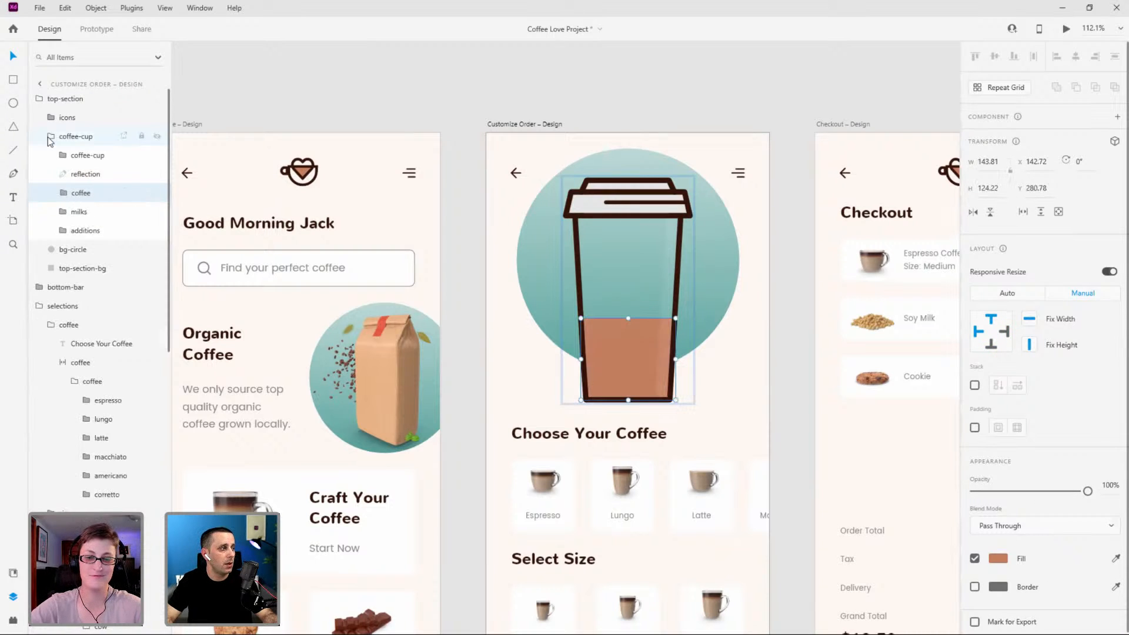
left_click(51, 137)
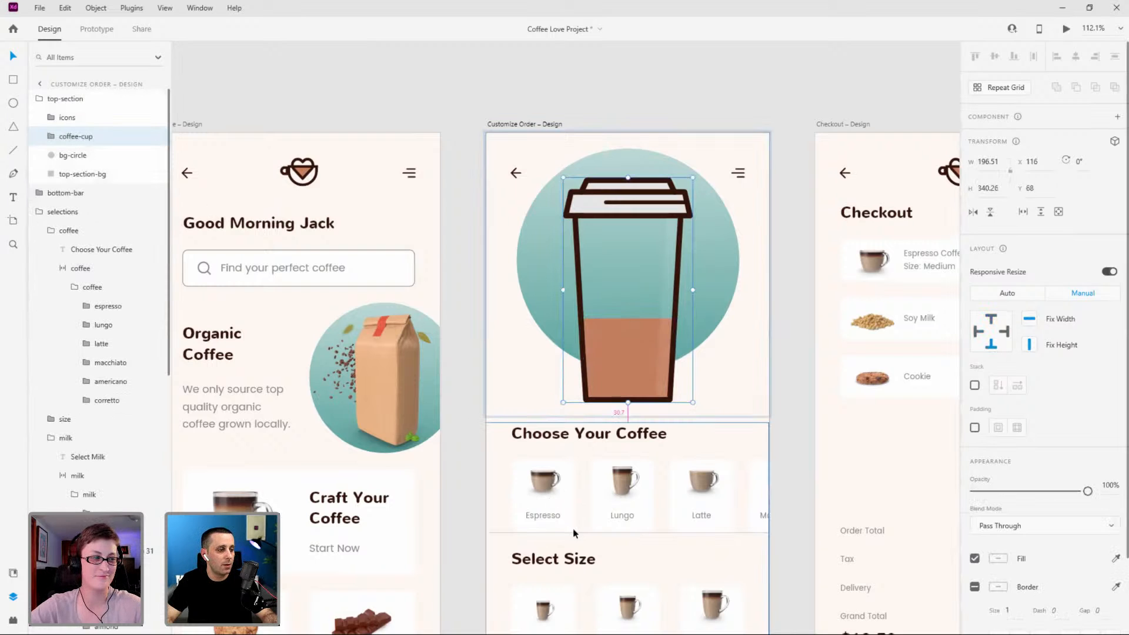
Turn on the border of the Espresso card's background under Choose Your Coffee on the Customize Order – Design artboard.
scroll(575, 509, "up", 3)
scroll(574, 509, "up", 2)
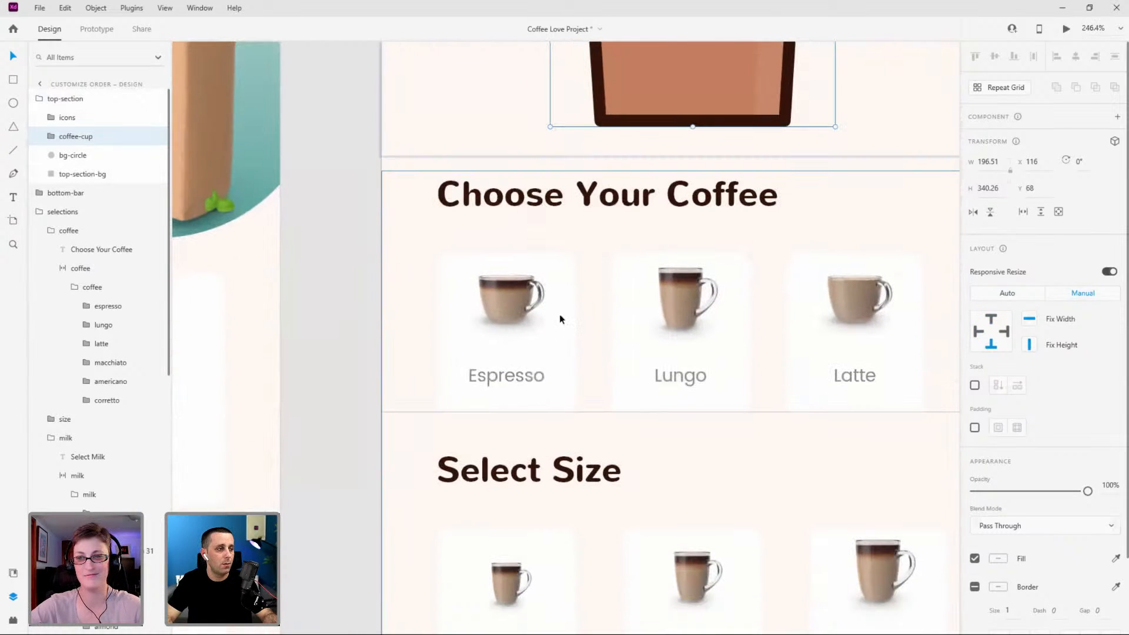
left_click(564, 368, "ctrl")
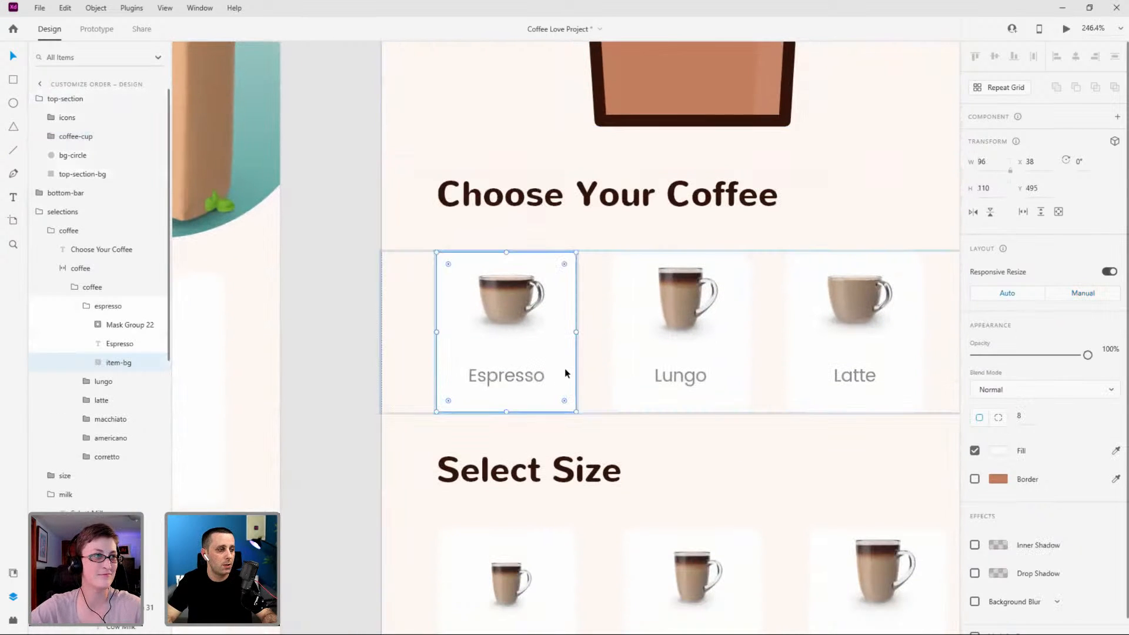
left_click(974, 479)
scroll(642, 385, "down", 2)
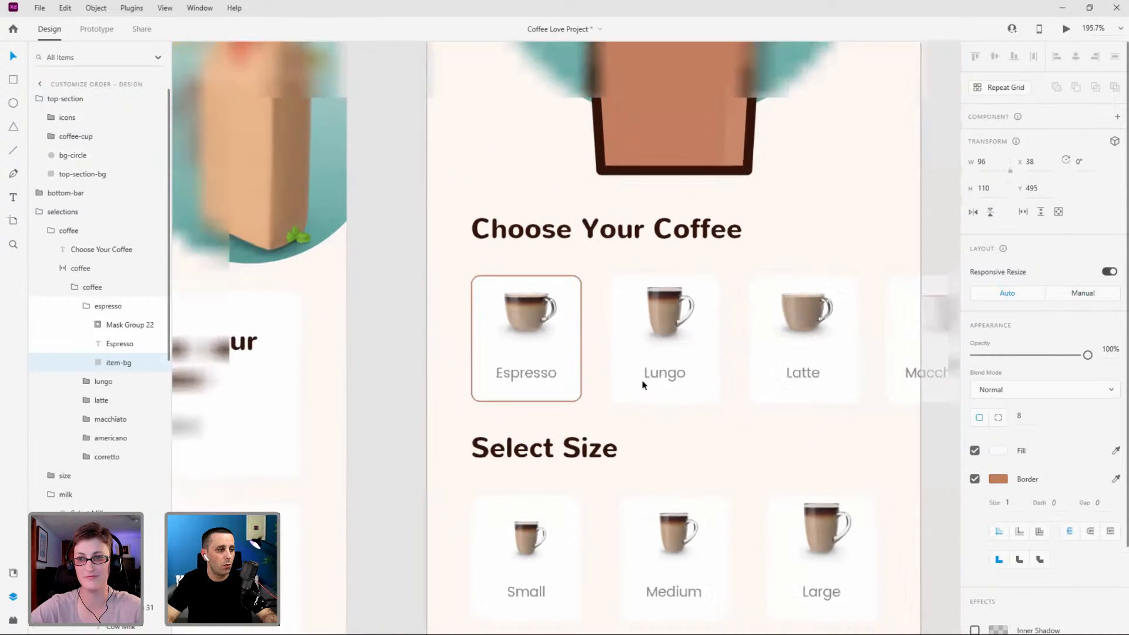
Inspect the border settings of the Espresso, Lungo, Latte and Medium card backgrounds on the Customize Order wireframe artboard.
scroll(643, 385, "down", 5)
scroll(629, 345, "up", 3)
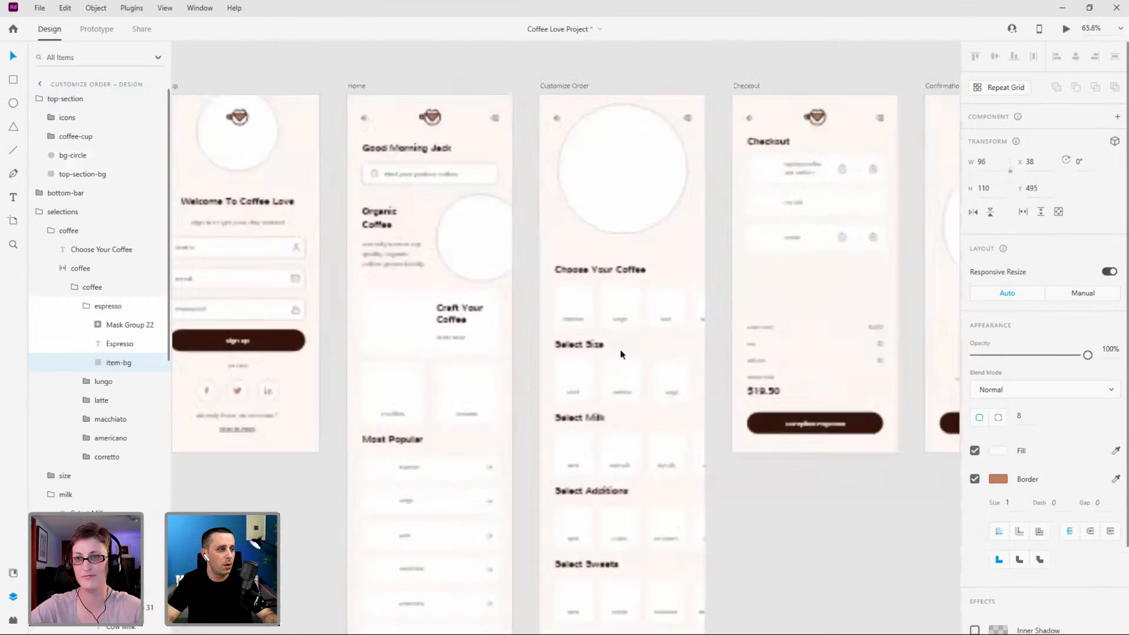
scroll(629, 345, "up", 5)
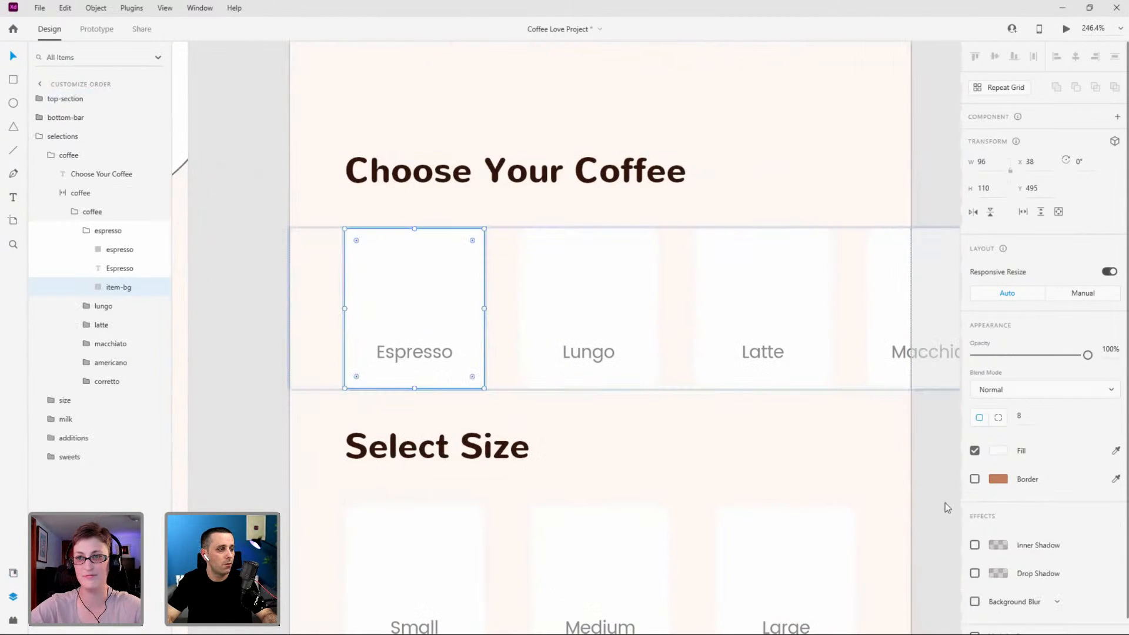
left_click(635, 378)
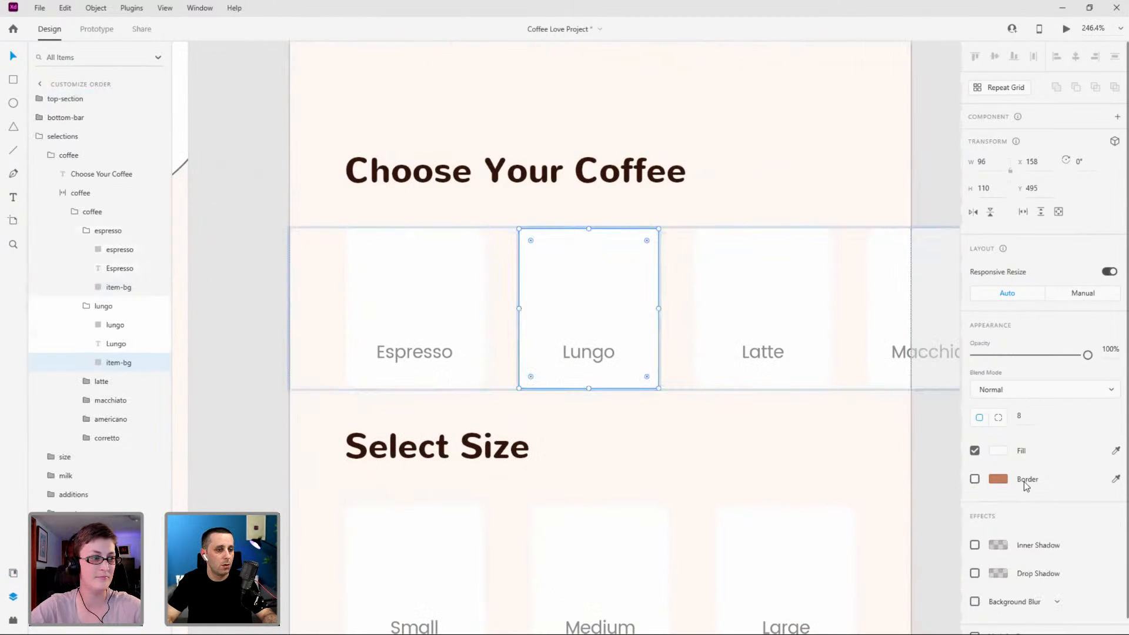
left_click(781, 378)
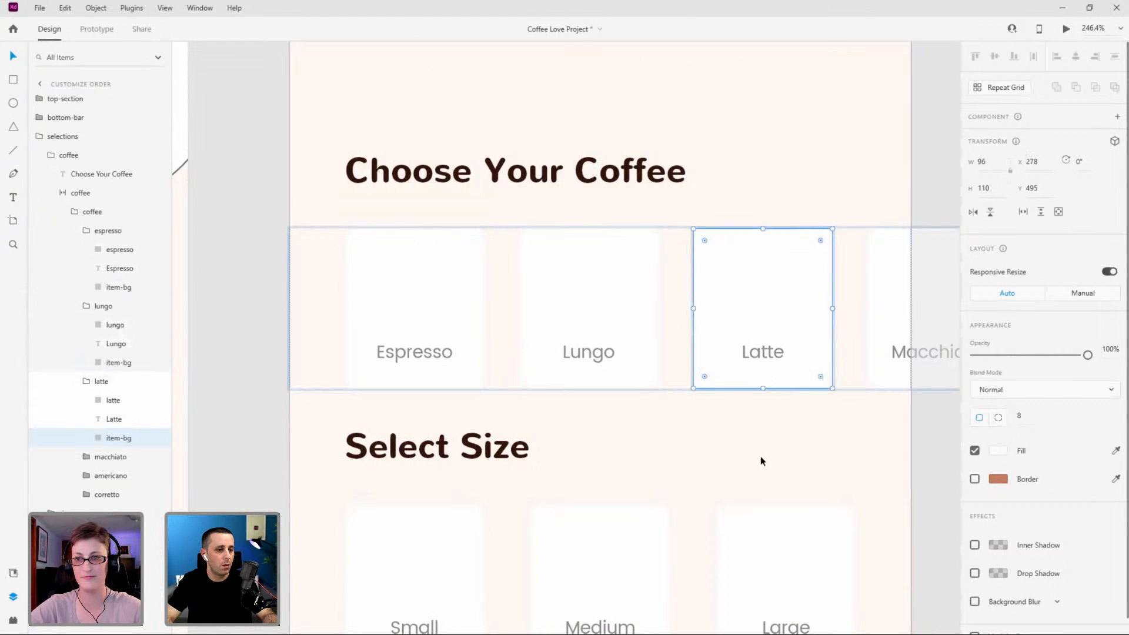
scroll(560, 443, "down", 5)
left_click(630, 403)
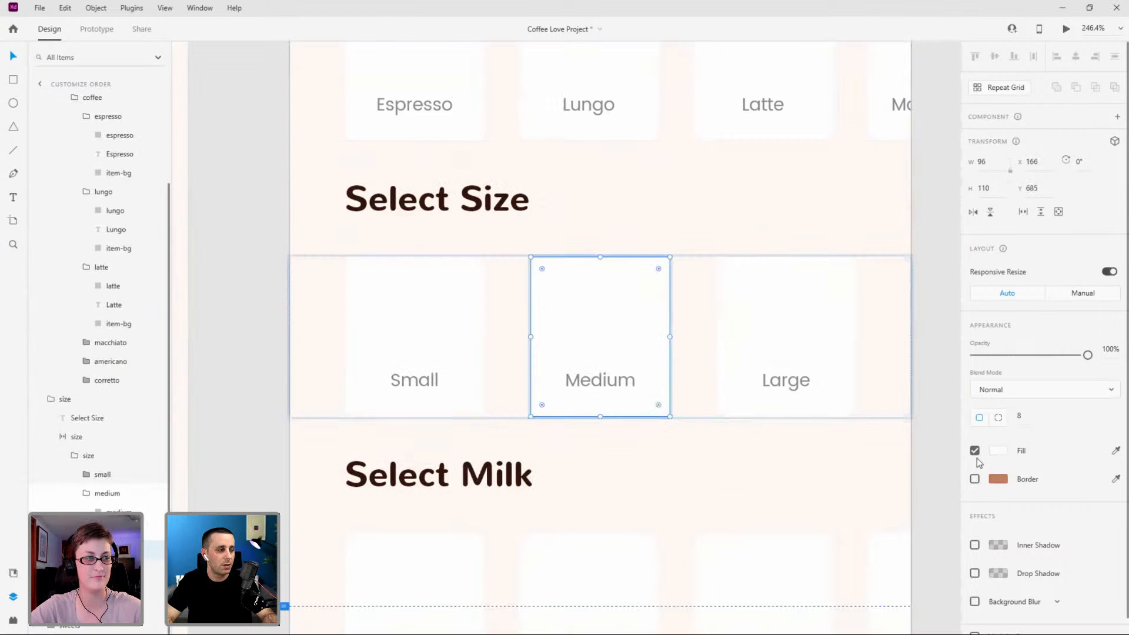
Collapse the wireframe's medium and coffee layer groups, and compare its option rows with the outlined Espresso card on the design artboard.
left_click(93, 493)
scroll(93, 493, "up", 1)
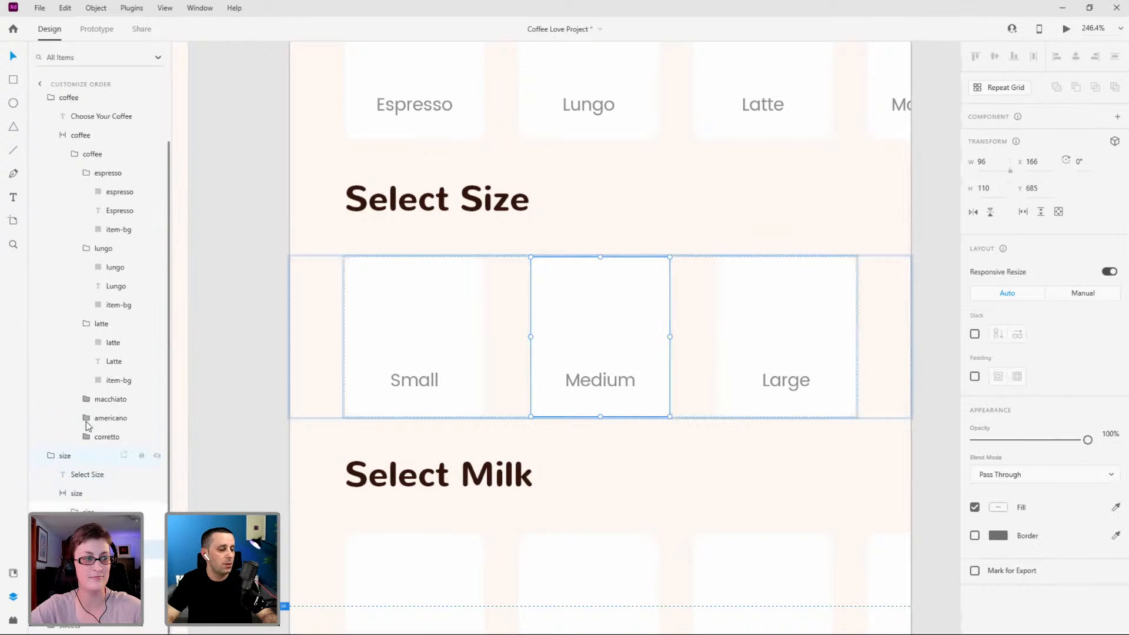
left_click(62, 135)
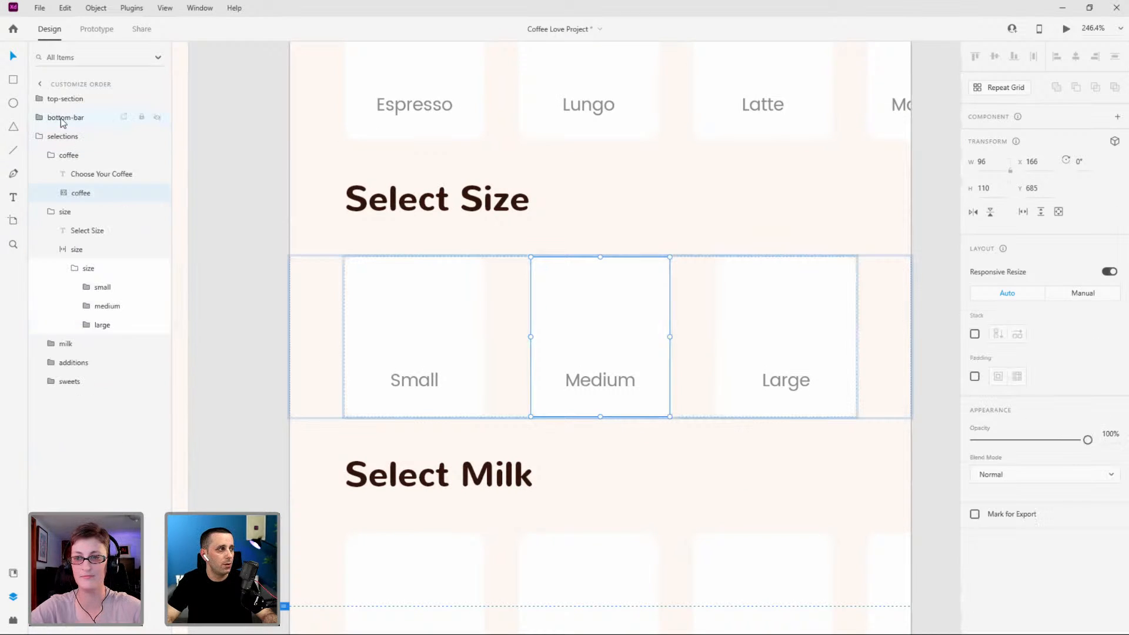
left_click(51, 155)
scroll(676, 331, "down", 4)
scroll(680, 337, "down", 4)
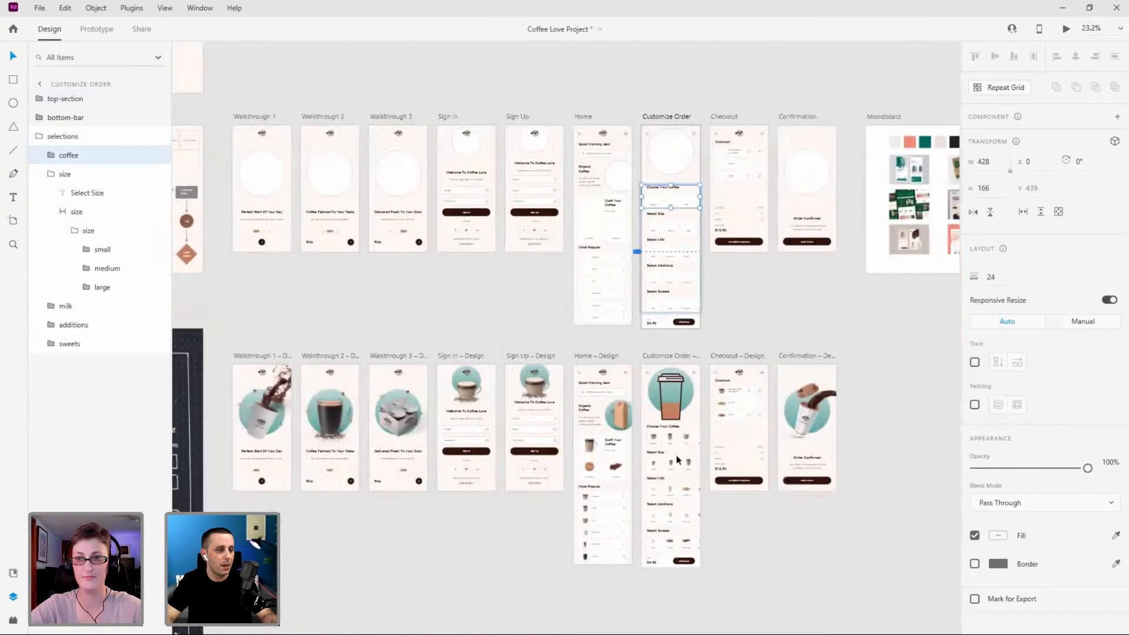
scroll(654, 402, "up", 6)
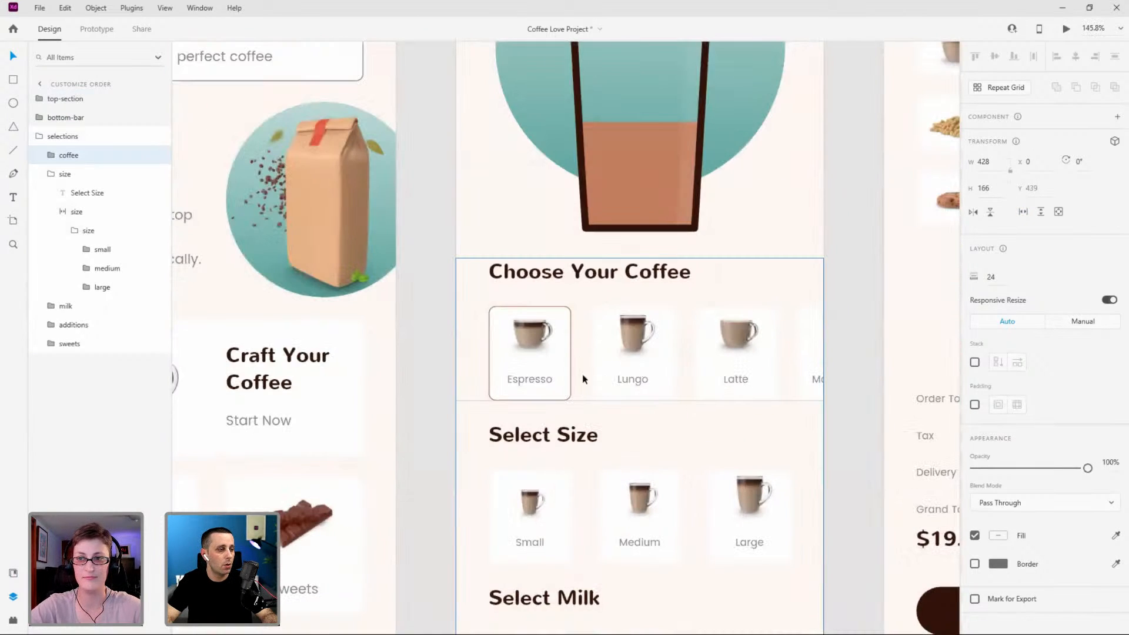
scroll(556, 334, "down", 6)
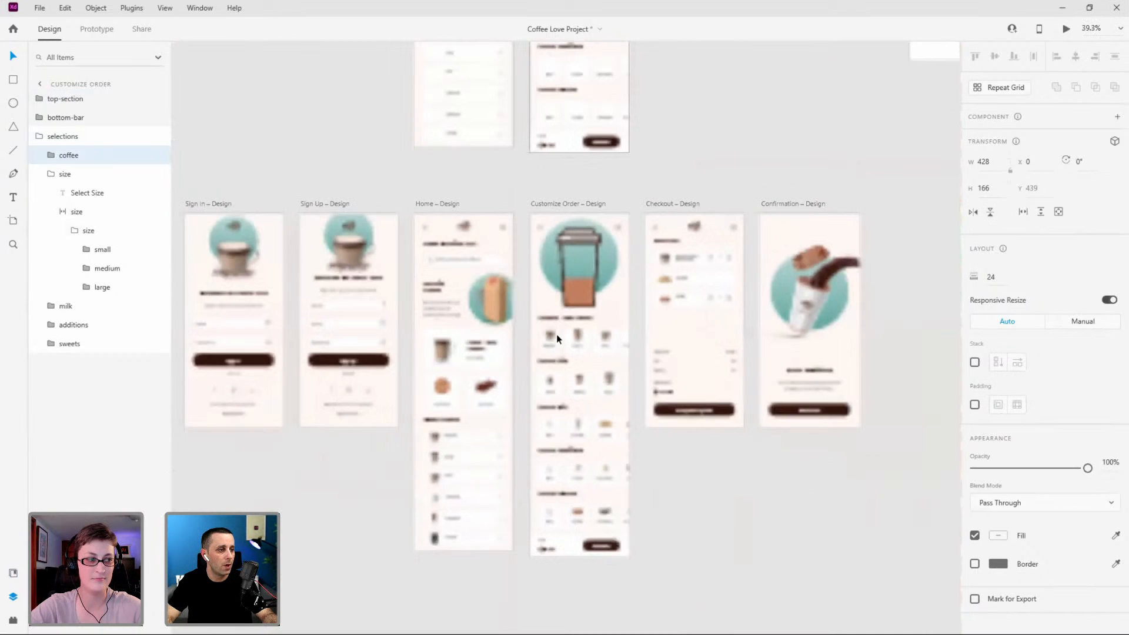
Preview the prototype starting from the Walkthrough 1 – Design artboard and maximize the preview window.
left_click(788, 482)
mouse_move(337, 472)
left_mouse_down()
mouse_move(693, 462)
mouse_move(465, 431)
mouse_move(350, 442)
mouse_move(606, 448)
left_mouse_up()
left_click(327, 209)
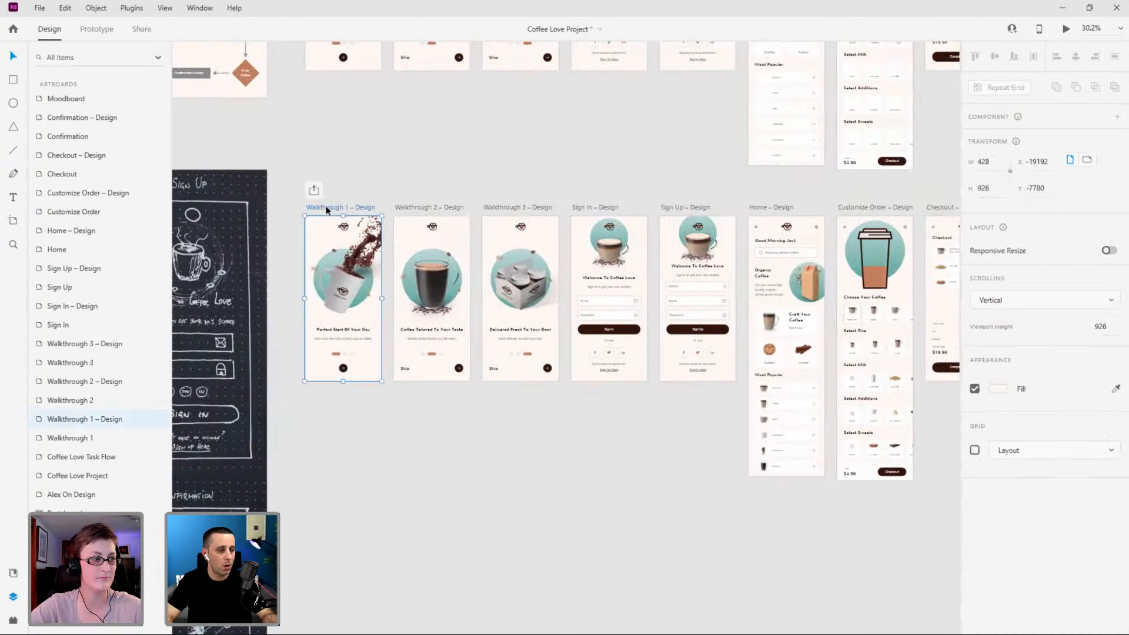
key("ctrl+Return")
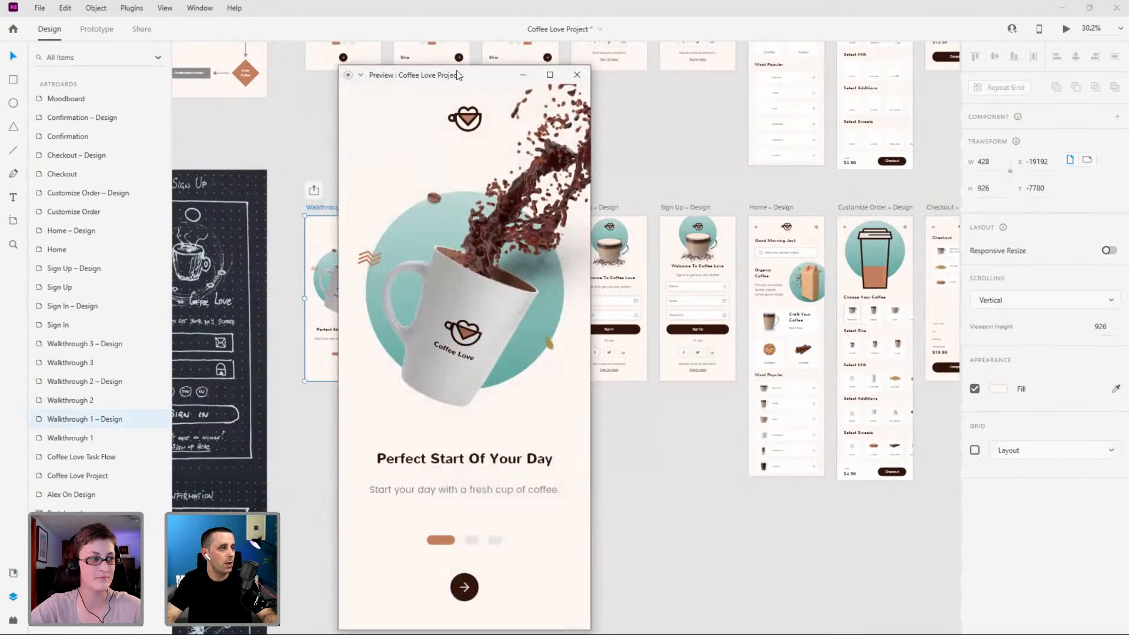
left_click_drag(457, 72, 504, 53)
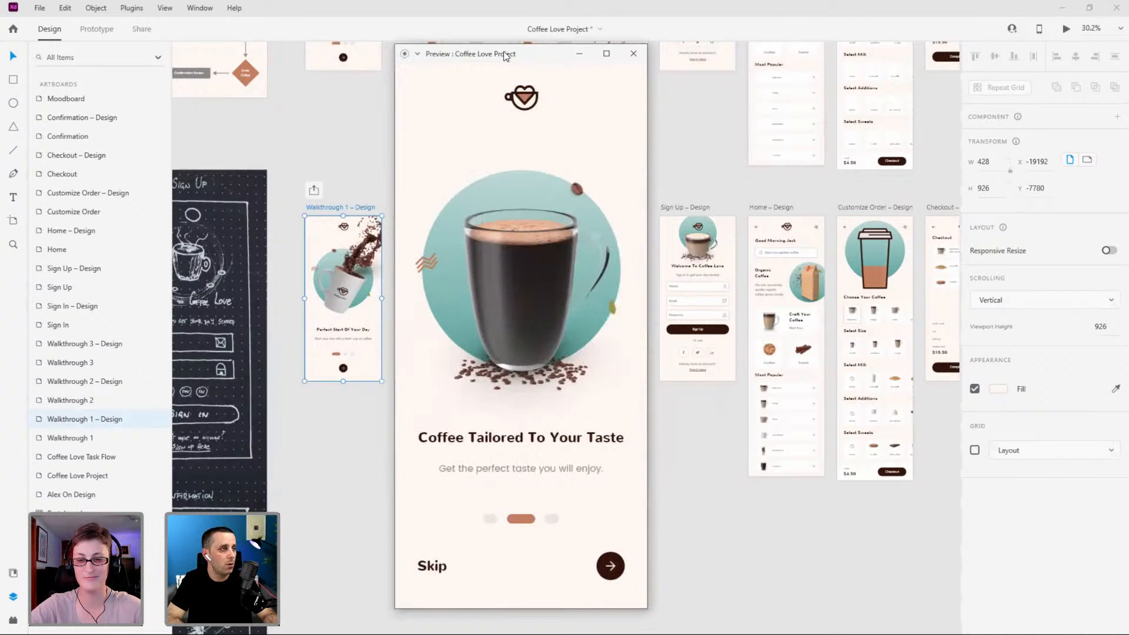
left_click(607, 53)
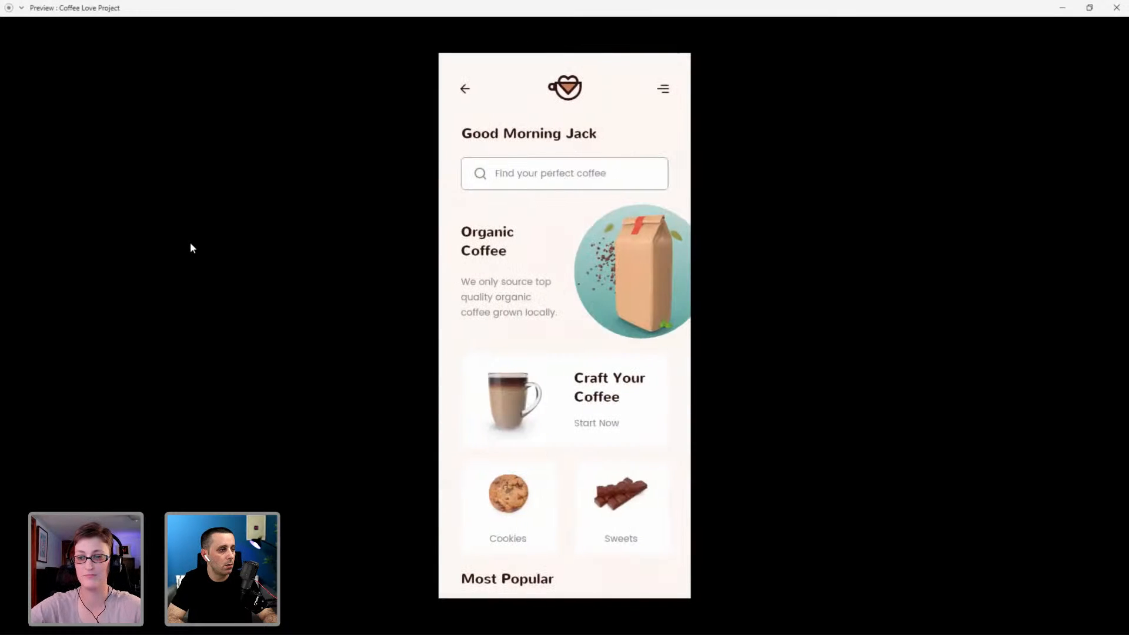
Check the Home screen's vertical scrolling down to the Most Popular list in the preview and advance to the Customize Order screen.
scroll(509, 305, "down", 5)
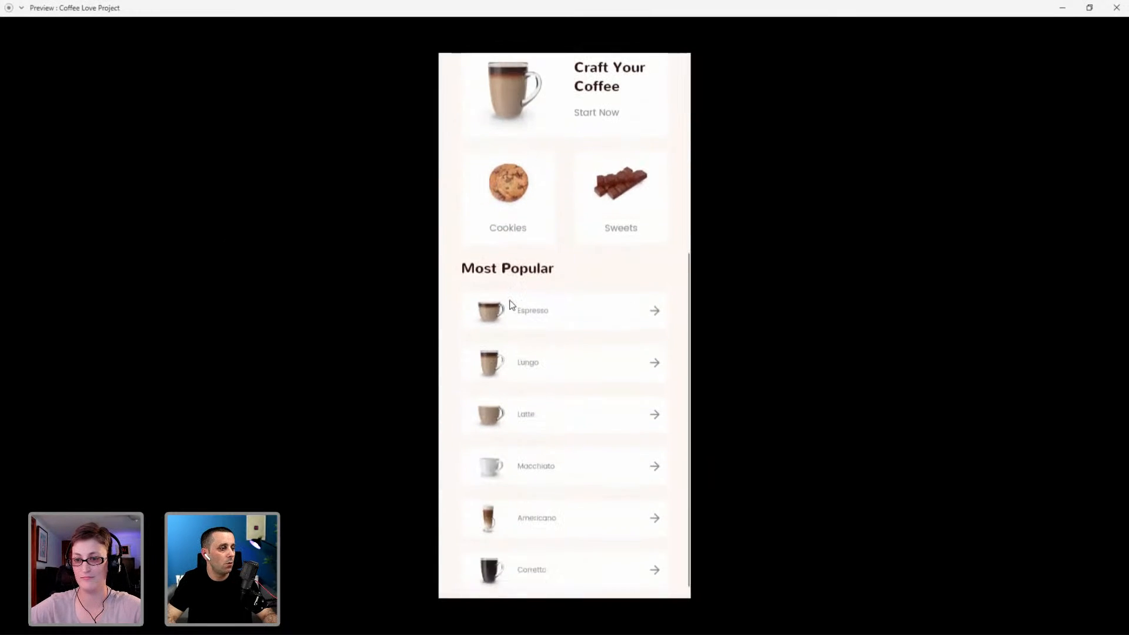
scroll(510, 305, "up", 4)
scroll(510, 305, "up", 1)
key("Right")
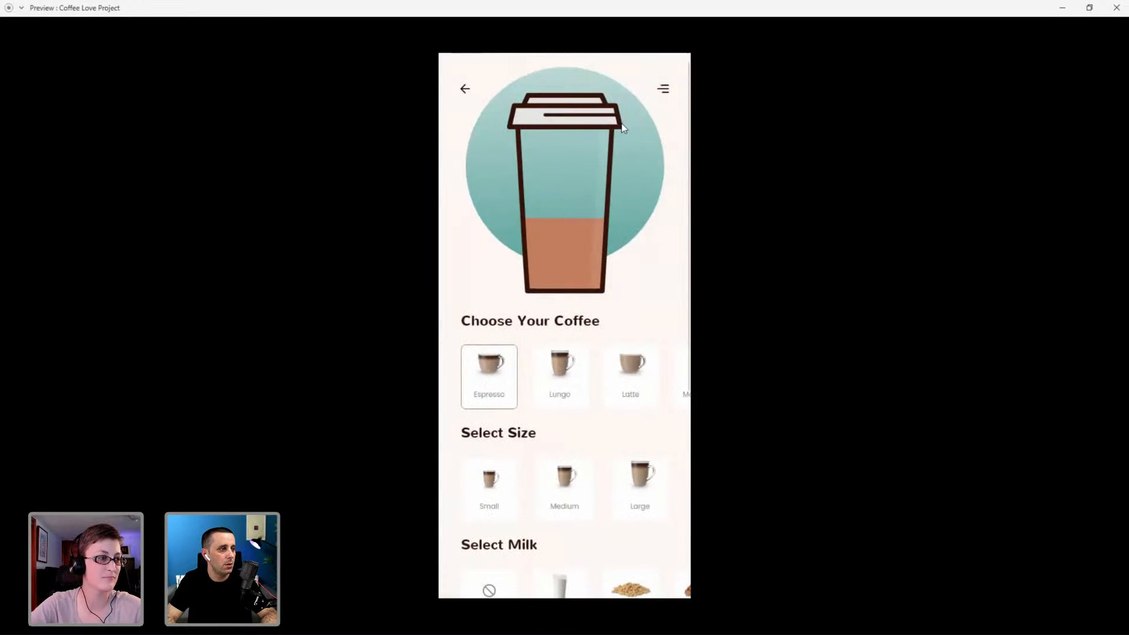
Test the Customize Order screen's vertical scrolling and its sideways-swiping option rows, view the order confirmation screen, and close the preview.
scroll(542, 373, "down", 5)
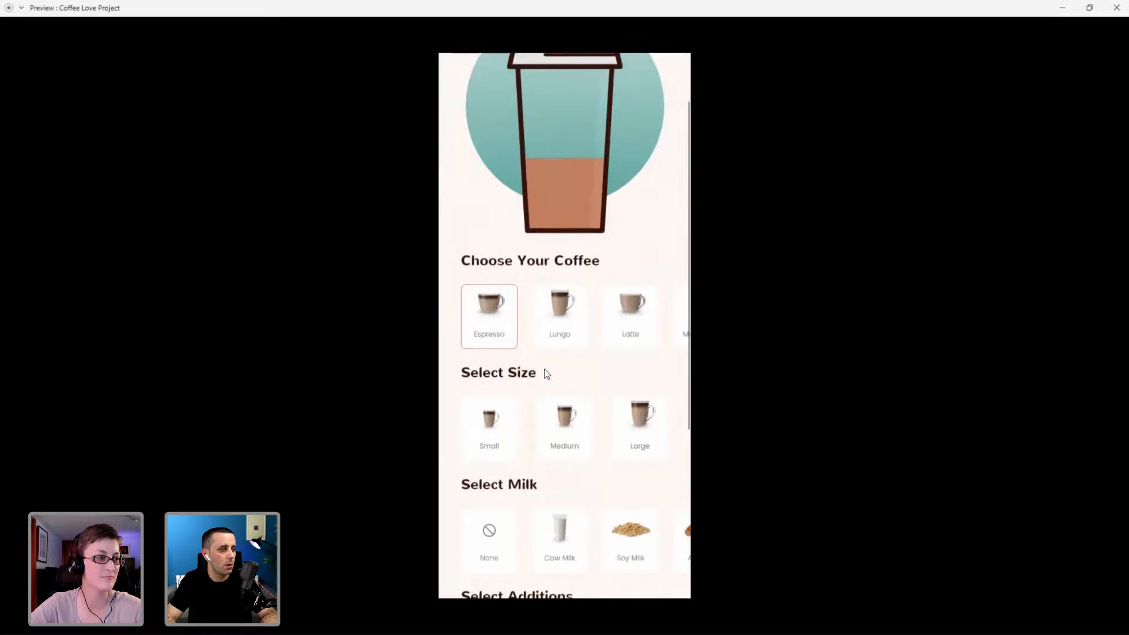
scroll(544, 373, "up", 5)
left_click_drag(680, 357, 359, 376)
left_click_drag(469, 376, 719, 371)
scroll(579, 378, "down", 4)
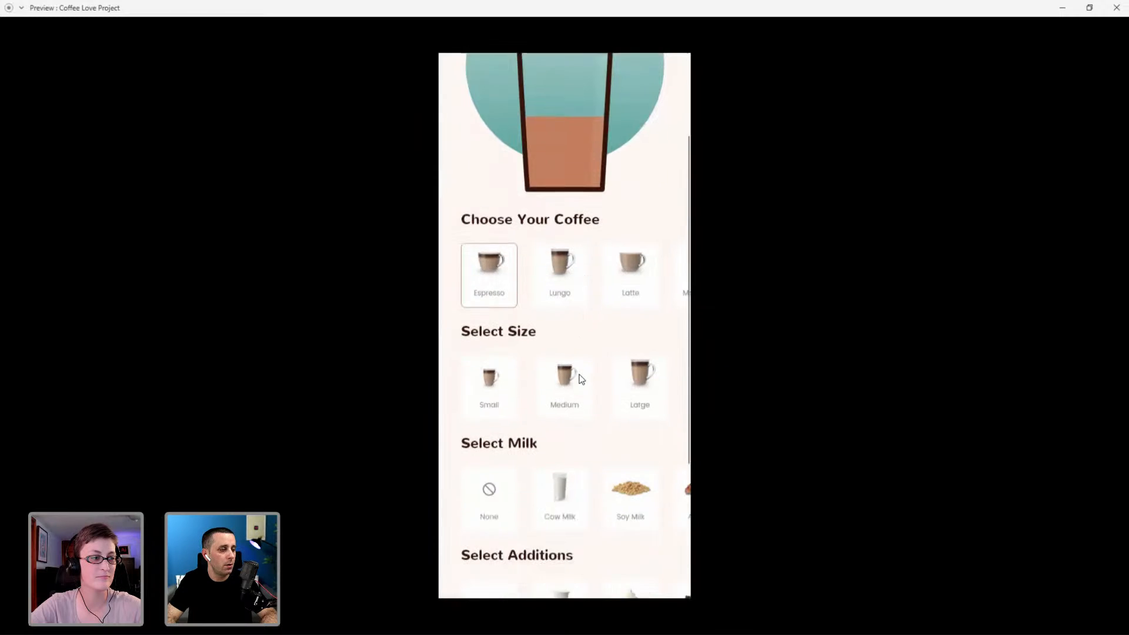
left_click_drag(590, 362, 706, 353)
left_click_drag(647, 449, 313, 486)
scroll(587, 385, "down", 2)
left_click_drag(474, 492, 734, 483)
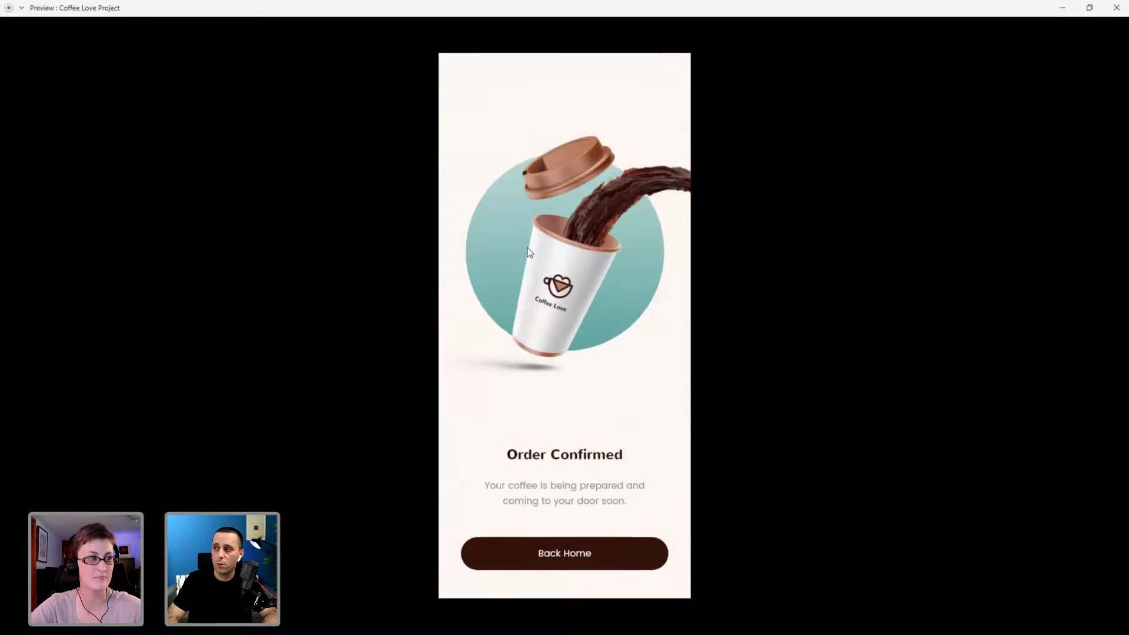
left_click(1116, 7)
Open the Coffee Love Assets library and expand its small elements group.
scroll(448, 303, "right", 5)
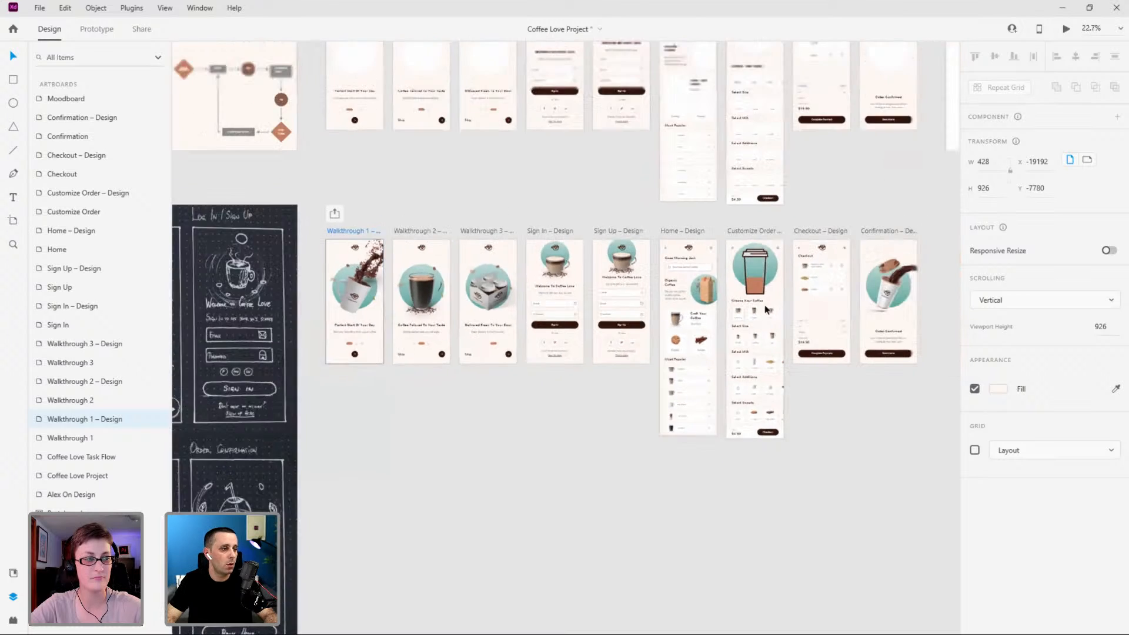
scroll(721, 267, "up", 4)
left_click(12, 573)
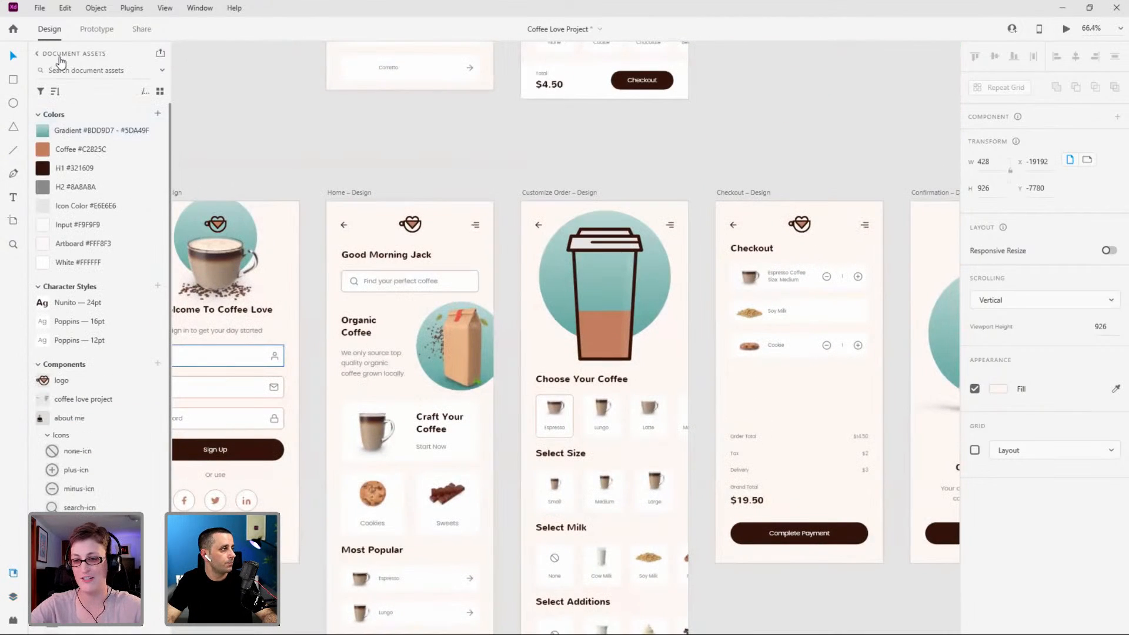
left_click(61, 58)
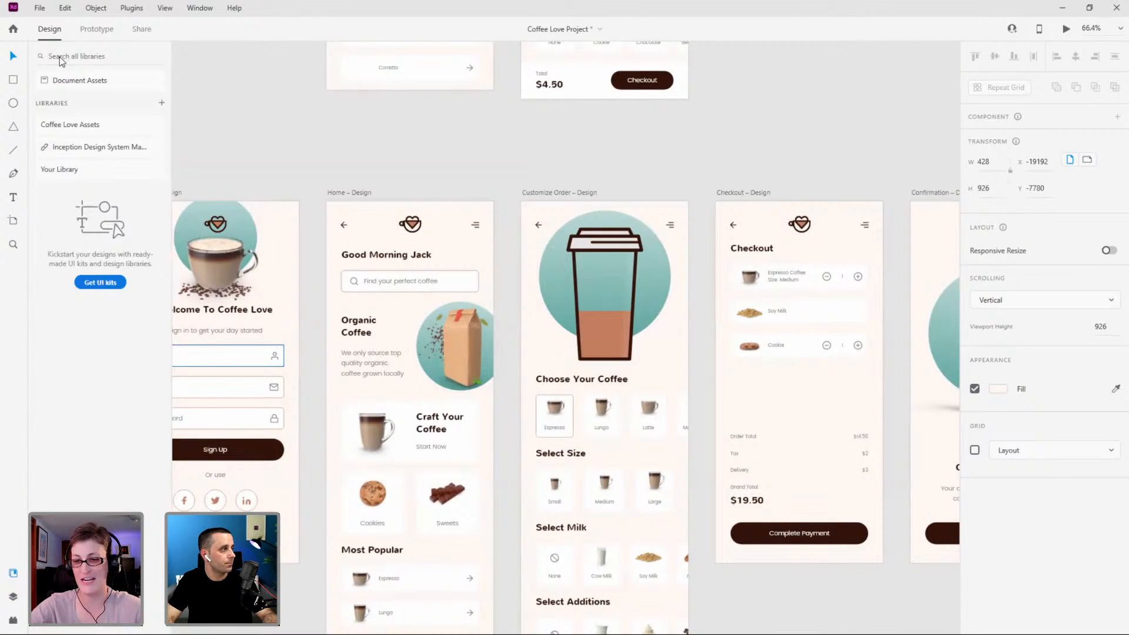
left_click(77, 126)
left_click(39, 116)
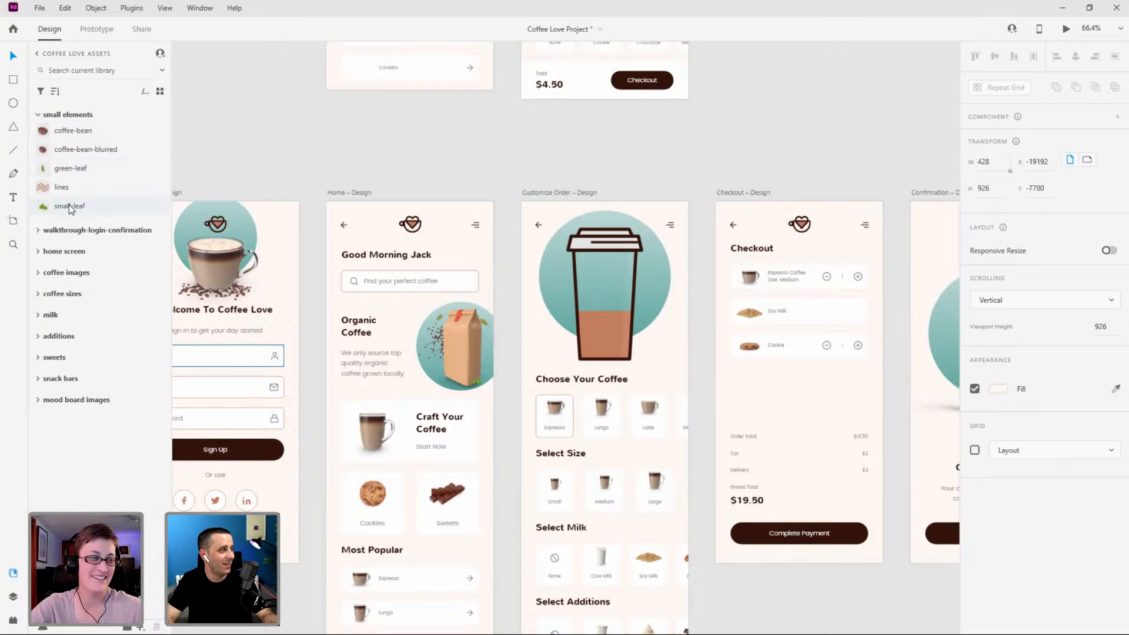
Select the background circle behind the coffee cup, and place the library's lines element beside the Customize Order – Design artboard.
scroll(571, 251, "up", 5)
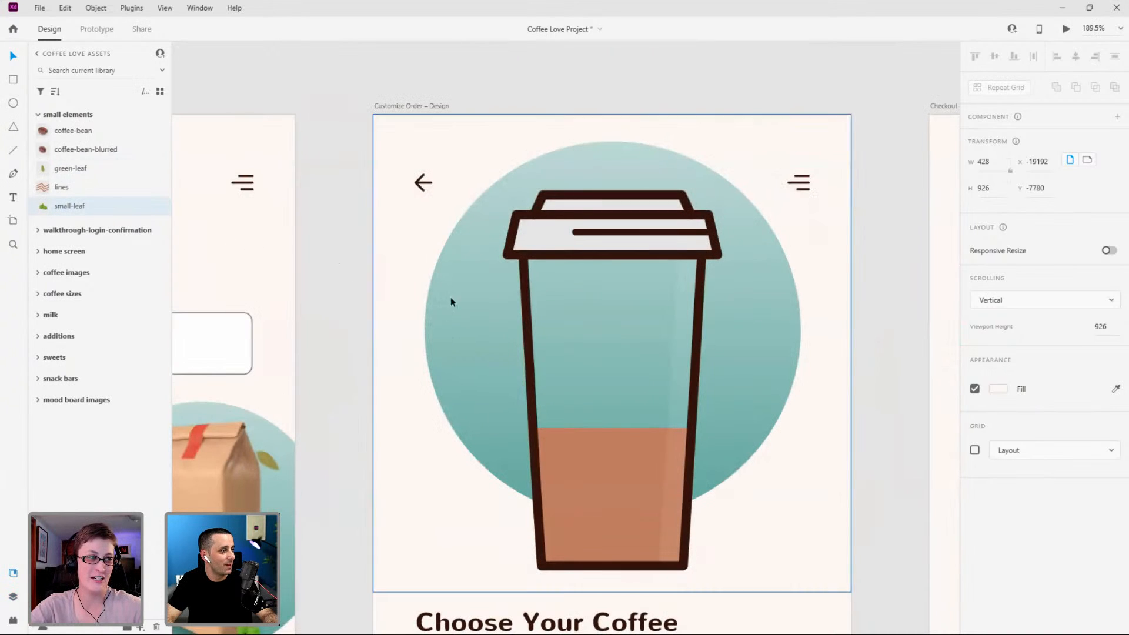
left_click(463, 312)
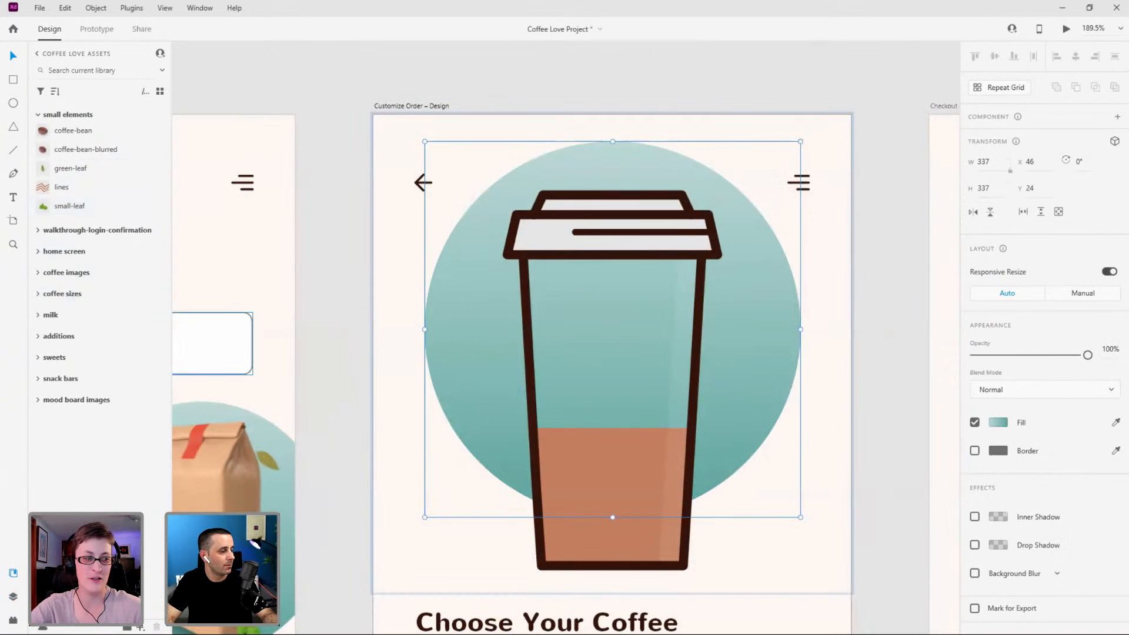
left_click(13, 595)
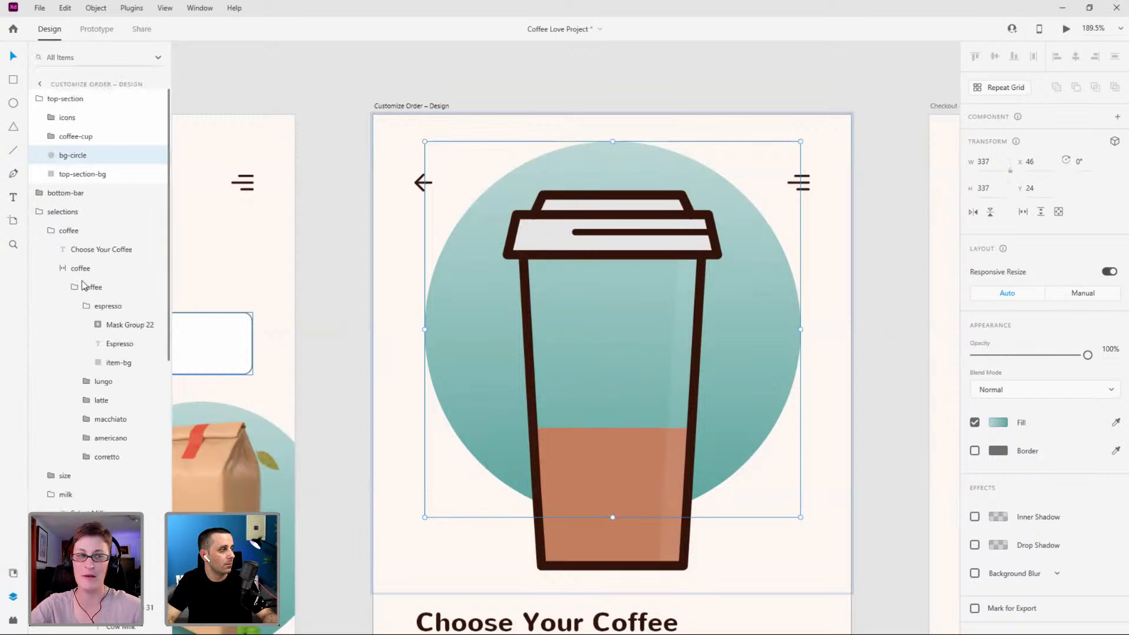
key("ctrl+shift+y")
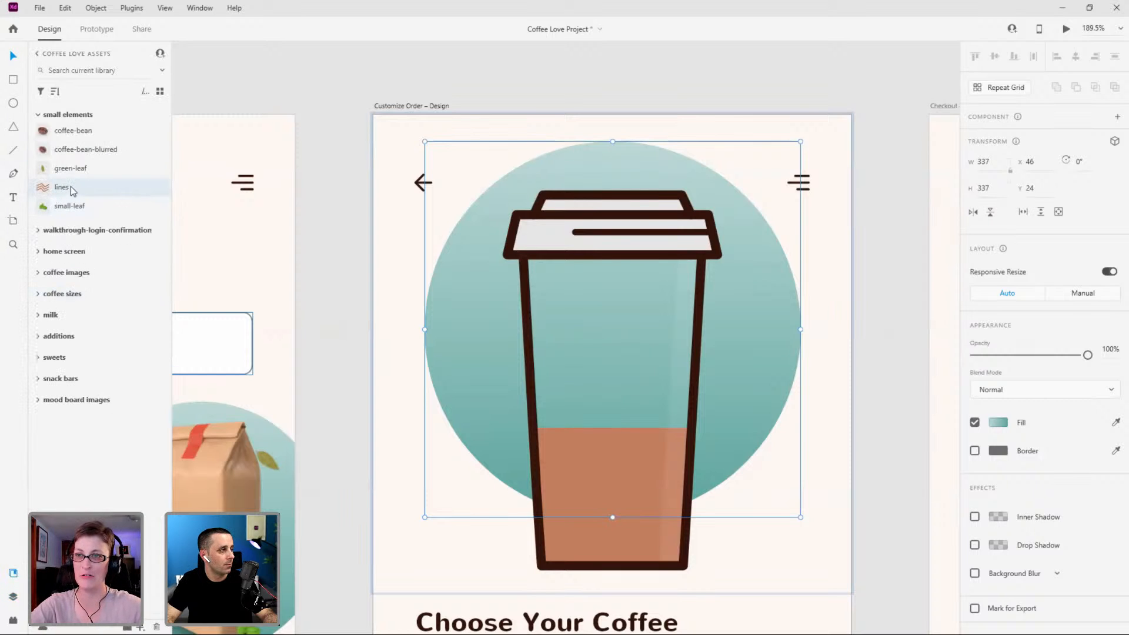
left_click_drag(329, 178, 827, 255)
left_click(904, 245)
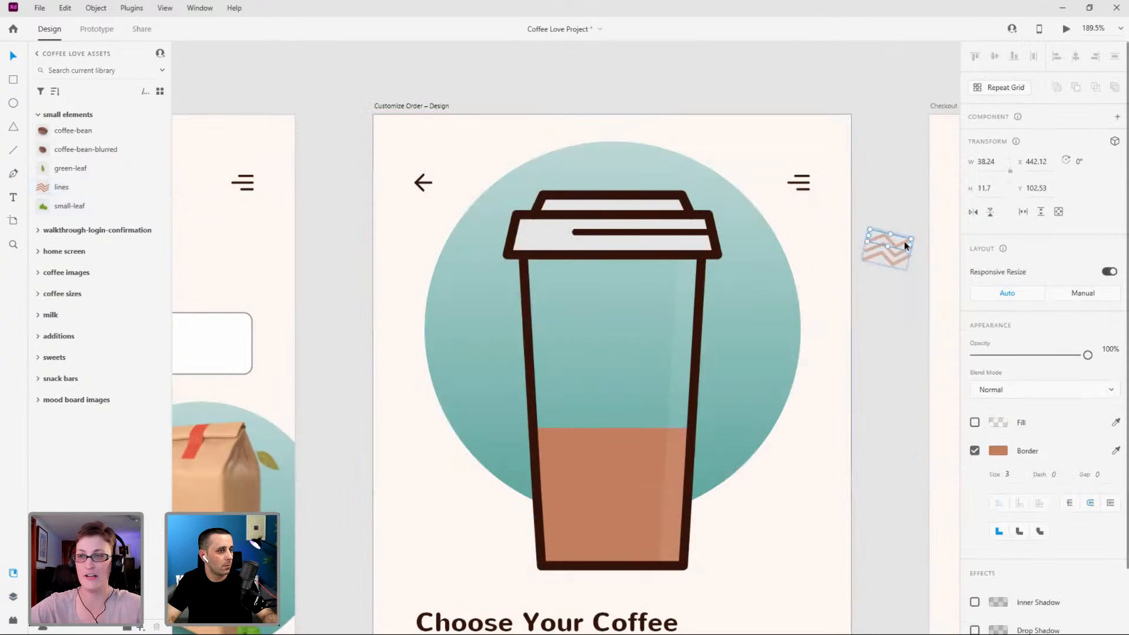
Move the lines element into the Customize Order – Design artboard's top-section group and position it over the background circle's right edge.
left_click(11, 595)
left_click(62, 116)
left_click_drag(898, 258, 794, 283)
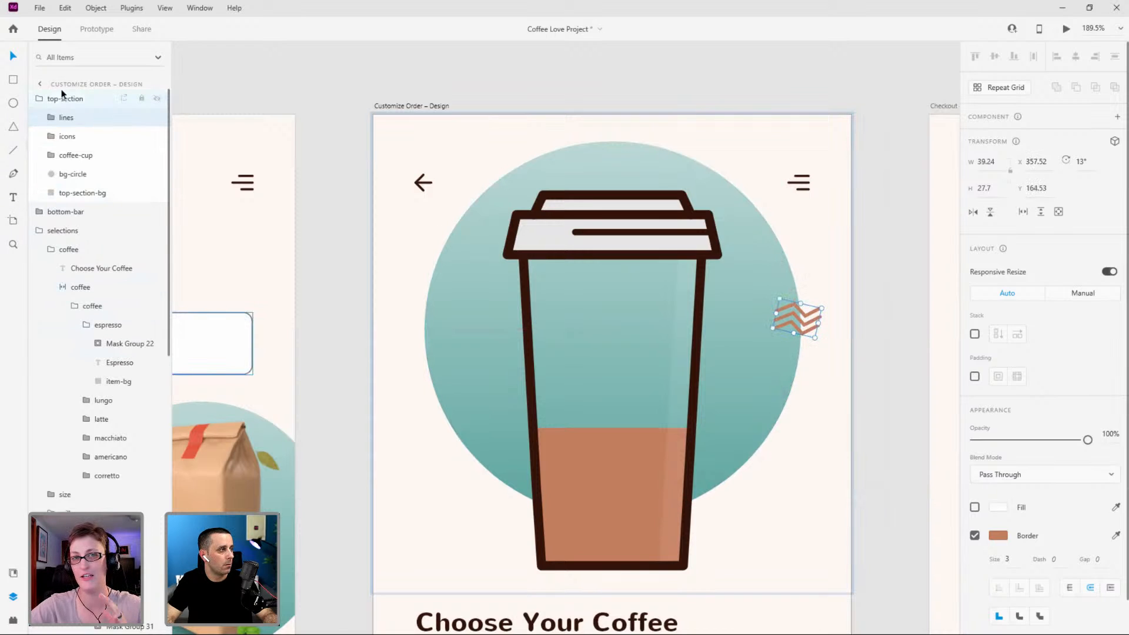
Add the library's small-leaf, scale it to 78 × 78, rotate it to -21°, and place it on the background circle's lower-left edge.
left_click(13, 573)
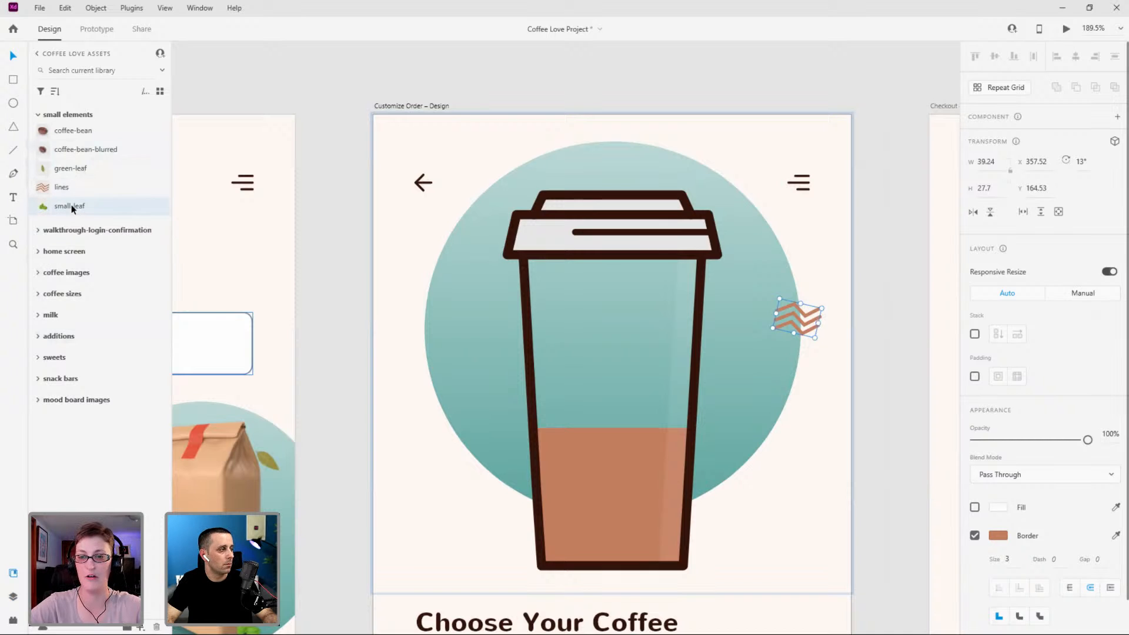
left_click_drag(251, 163, 352, 158)
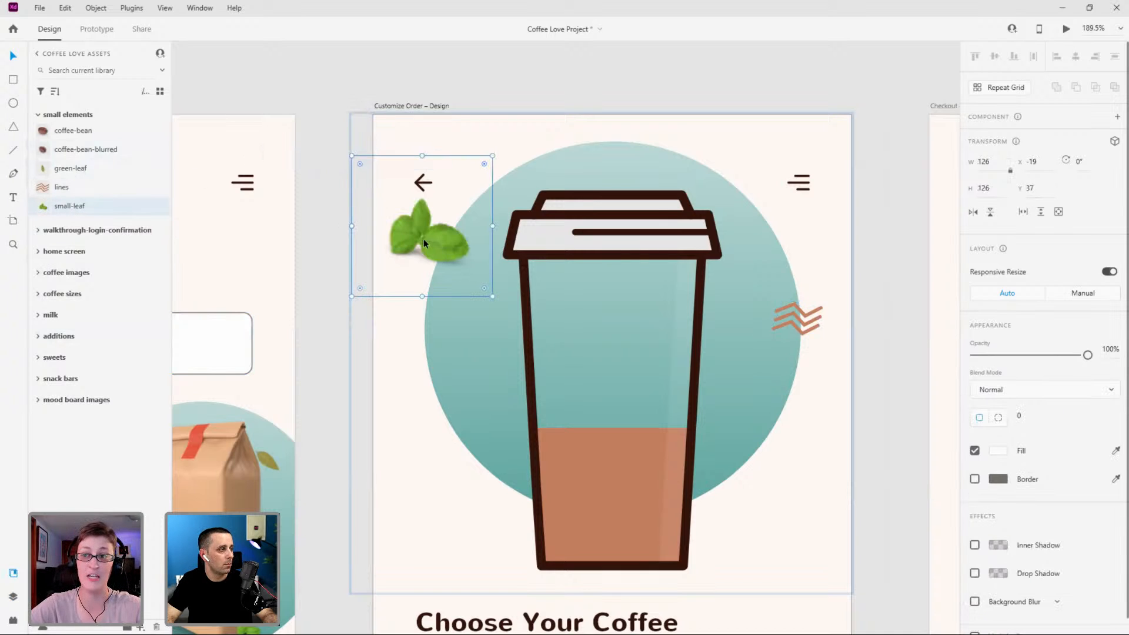
left_click_drag(492, 156, 467, 178)
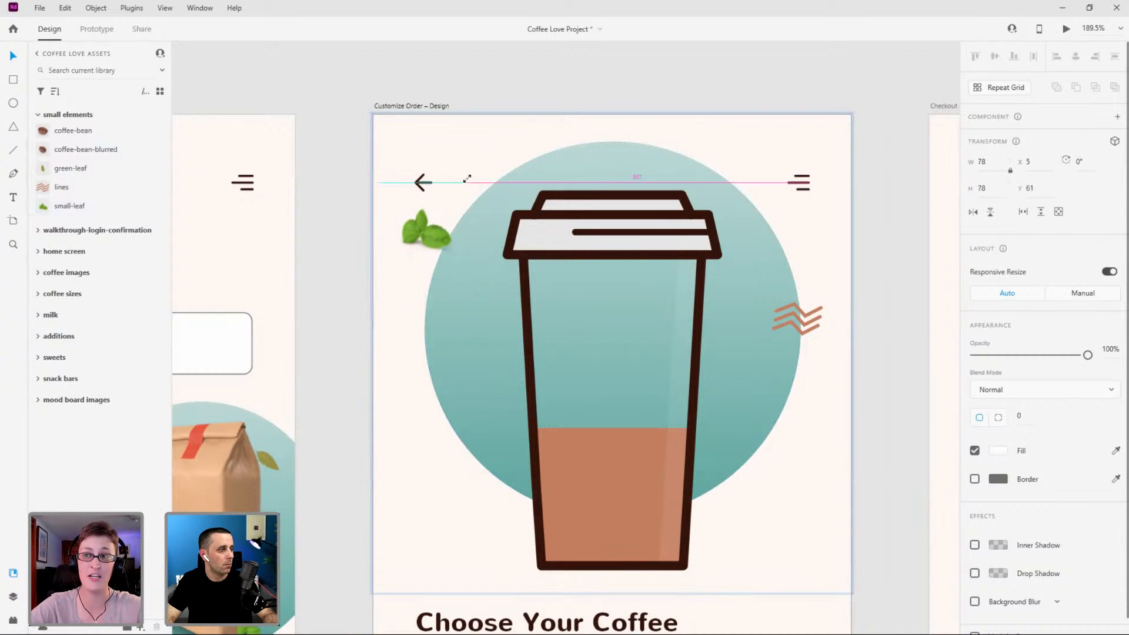
left_click_drag(429, 238, 451, 411)
left_click_drag(490, 355, 469, 342)
left_click_drag(465, 386, 461, 405)
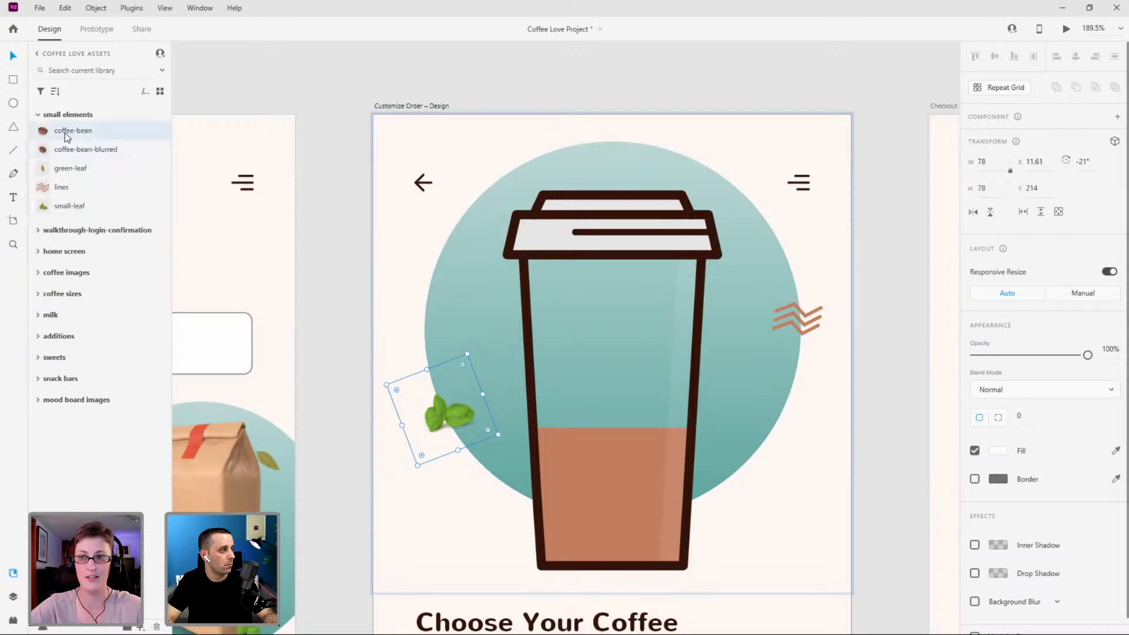
Add the library's coffee-bean-blurred at 59 × 59 on the circle's upper-left edge, and shift the leaf slightly down and right.
left_click_drag(65, 153, 368, 82)
left_click_drag(511, 76, 474, 111)
left_click_drag(446, 171, 446, 253)
left_click_drag(455, 418, 468, 436)
left_click_drag(443, 252, 441, 264)
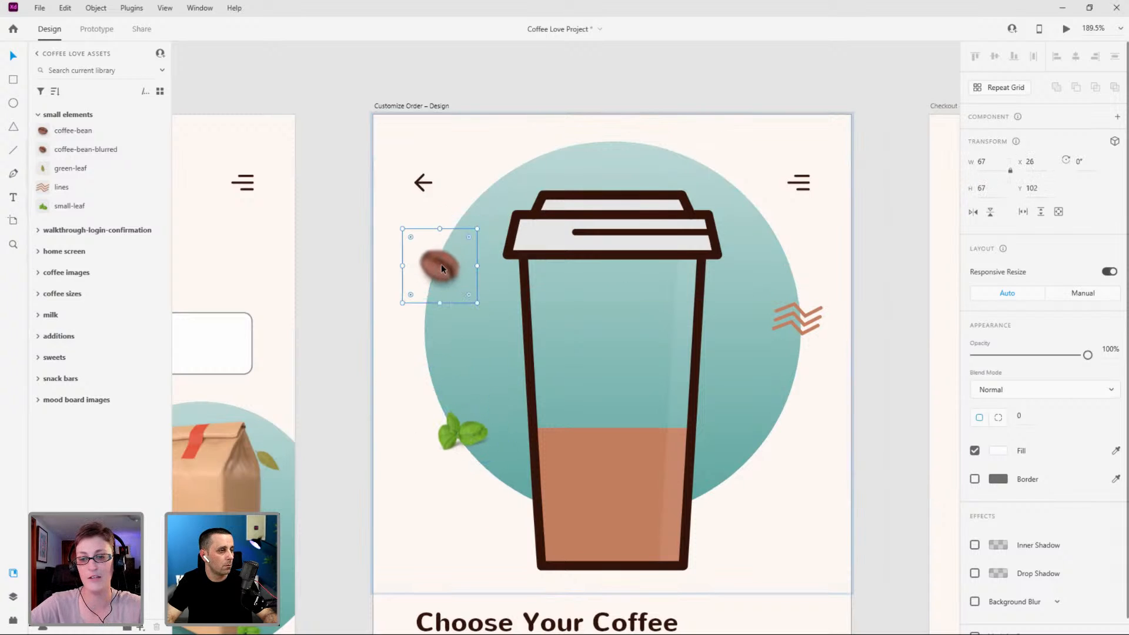
left_click_drag(477, 228, 472, 229)
Shrink the leaf to 68 × 68, move the lines lower along the circle's right edge, and rotate them to 27°.
left_click(462, 426)
left_click_drag(511, 454, 504, 448)
left_click_drag(809, 315, 805, 371)
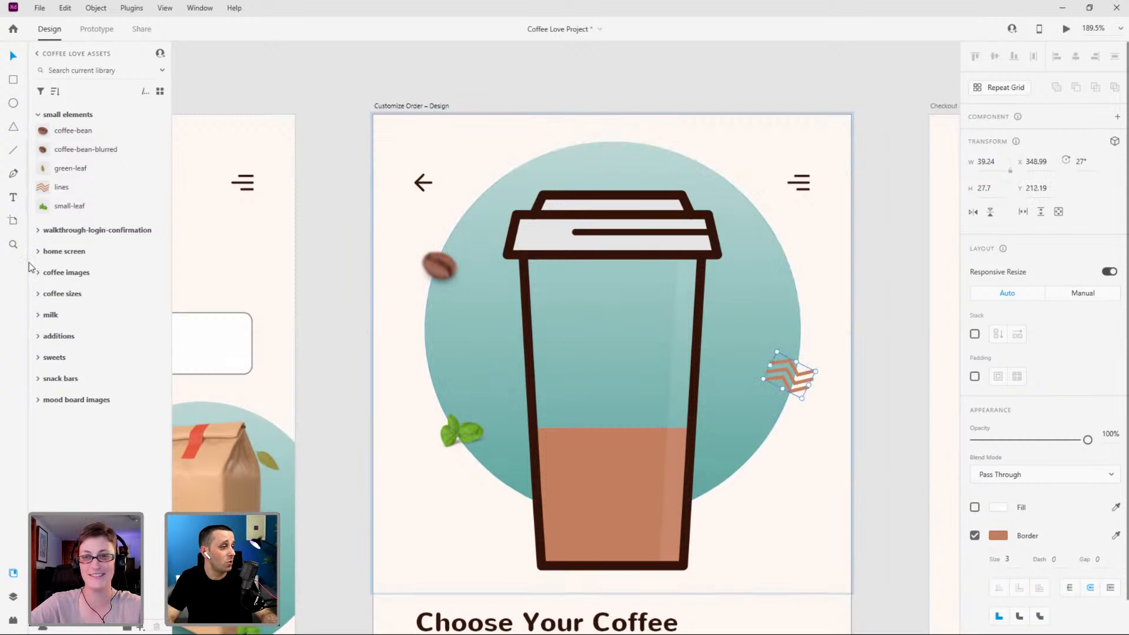
Group the coffee bean, leaf and lines inside top-section and name the group small-elements.
left_click(14, 594)
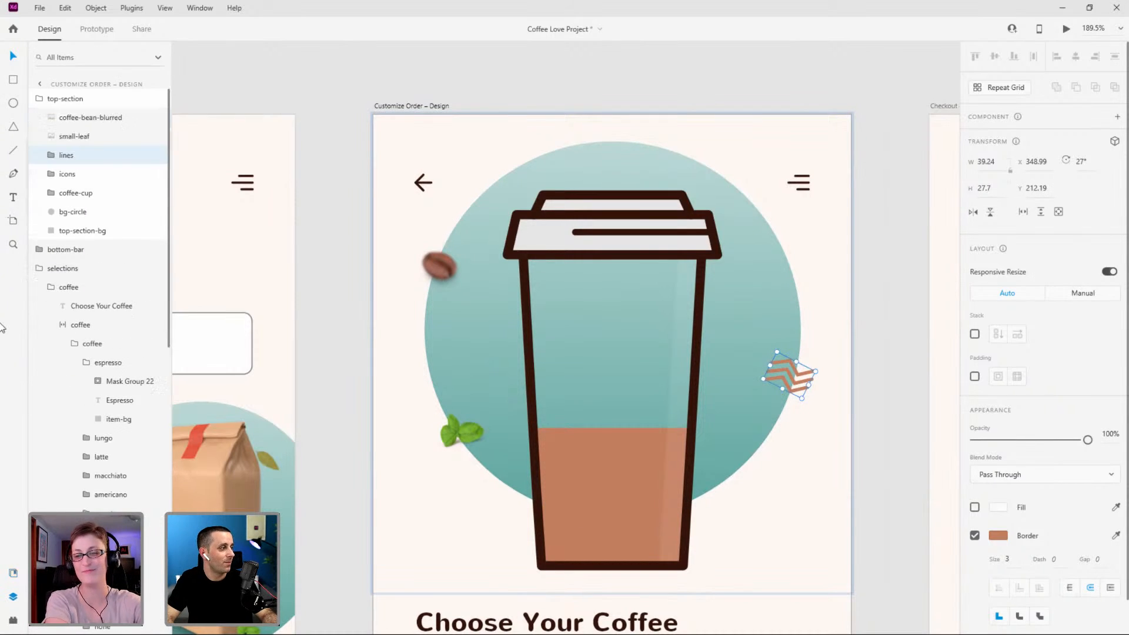
left_click(98, 119, "shift")
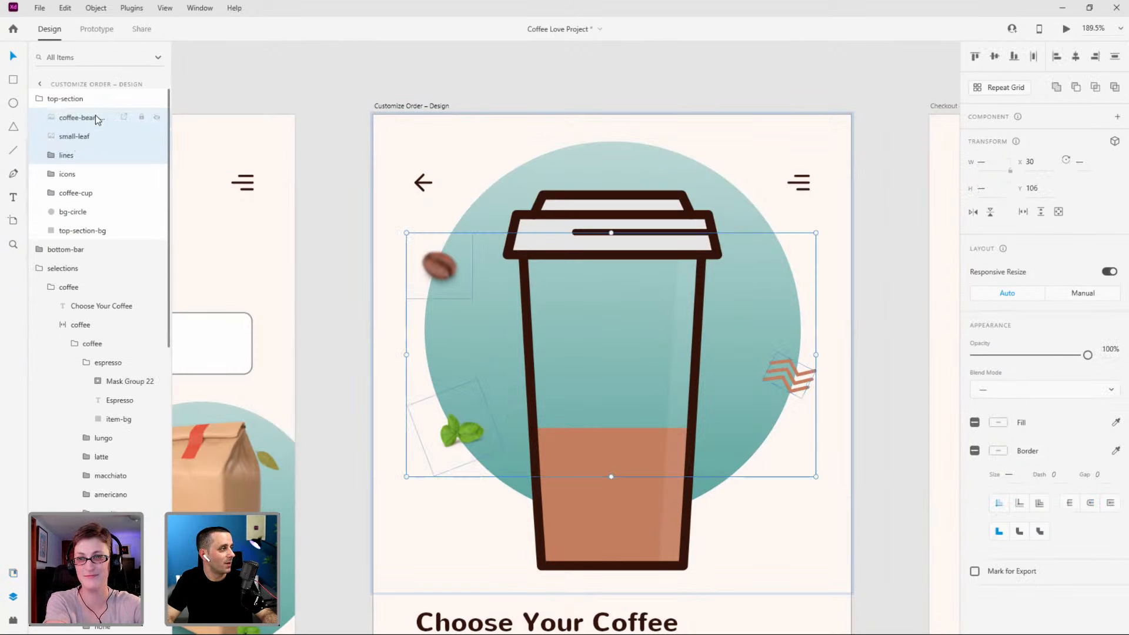
key("ctrl+g")
double_click(69, 118)
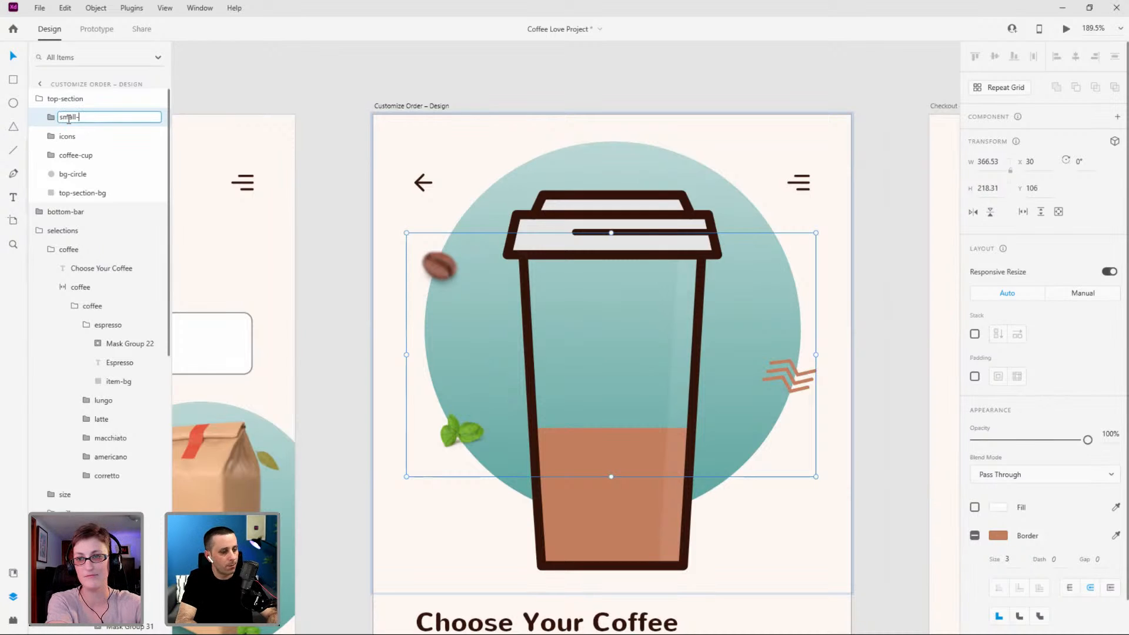
type("small-element")
key("Return")
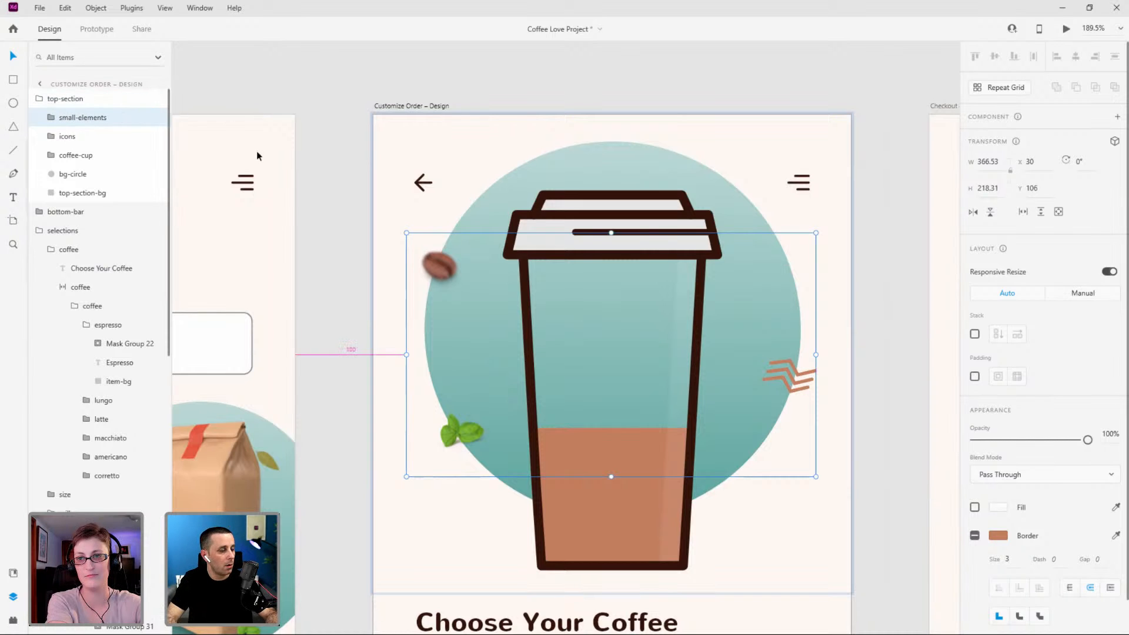
Paste a copy of the small-elements group into the Confirmation – Design artboard and position it over the tilted cup's background circle.
scroll(292, 212, "down", 5)
scroll(702, 273, "up", 3)
scroll(701, 274, "up", 3)
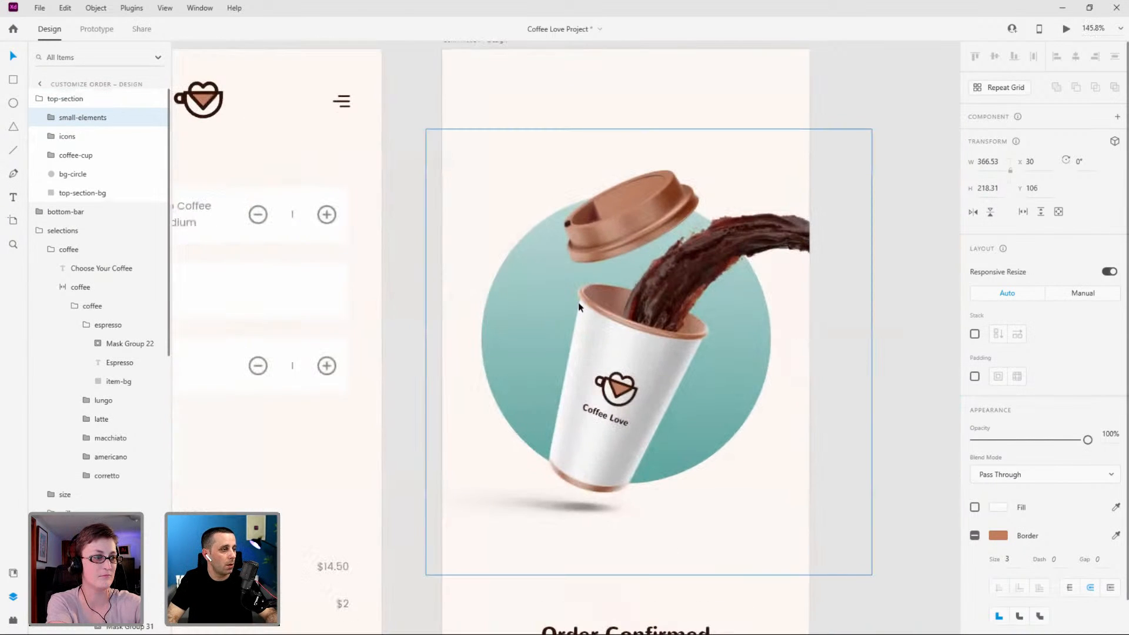
left_click(577, 301)
key("ctrl+v")
left_click_drag(499, 164, 512, 256)
left_click(542, 149, "shift")
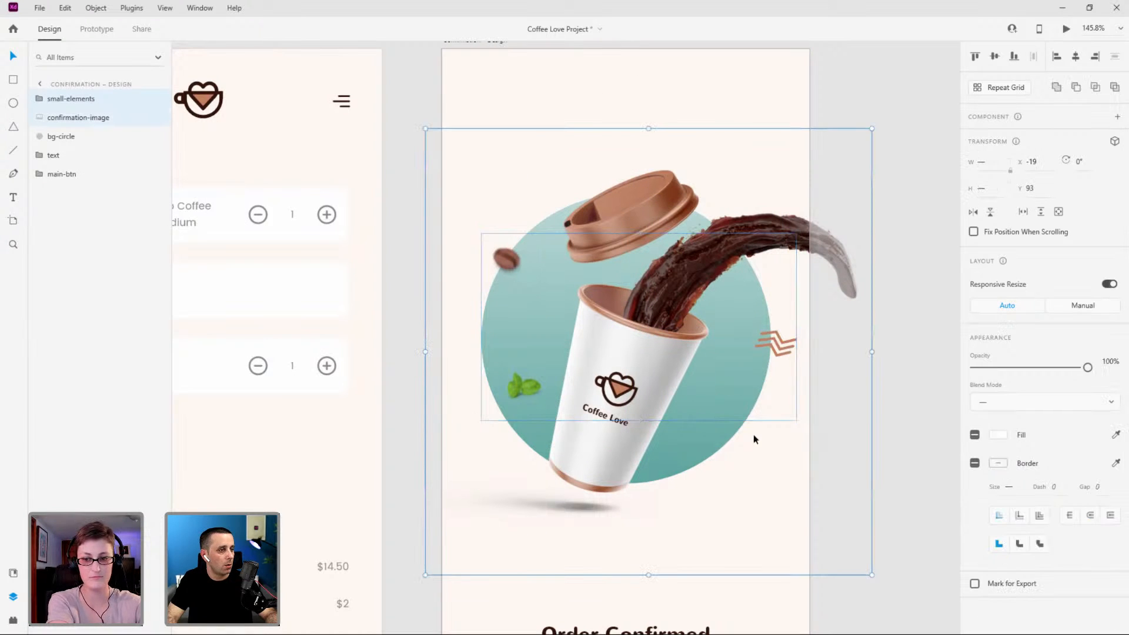
left_click(72, 95)
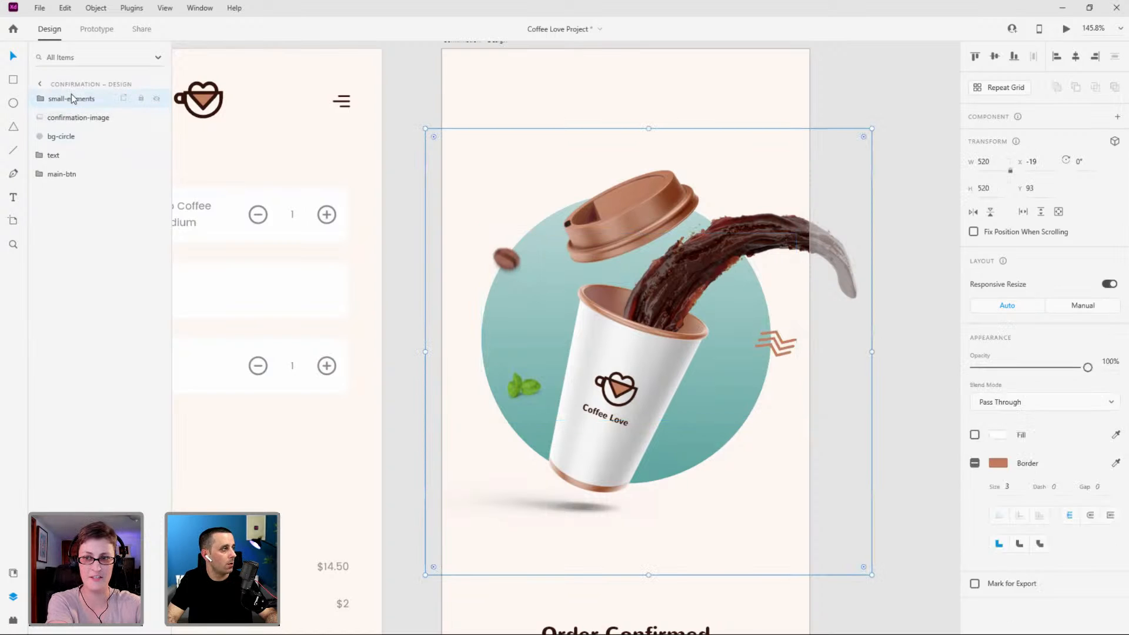
Reposition the pasted bean and leaf on the circle's left edge, and move the lines to its lower right at 2° rotation.
scroll(507, 282, "up", 2)
double_click(502, 242)
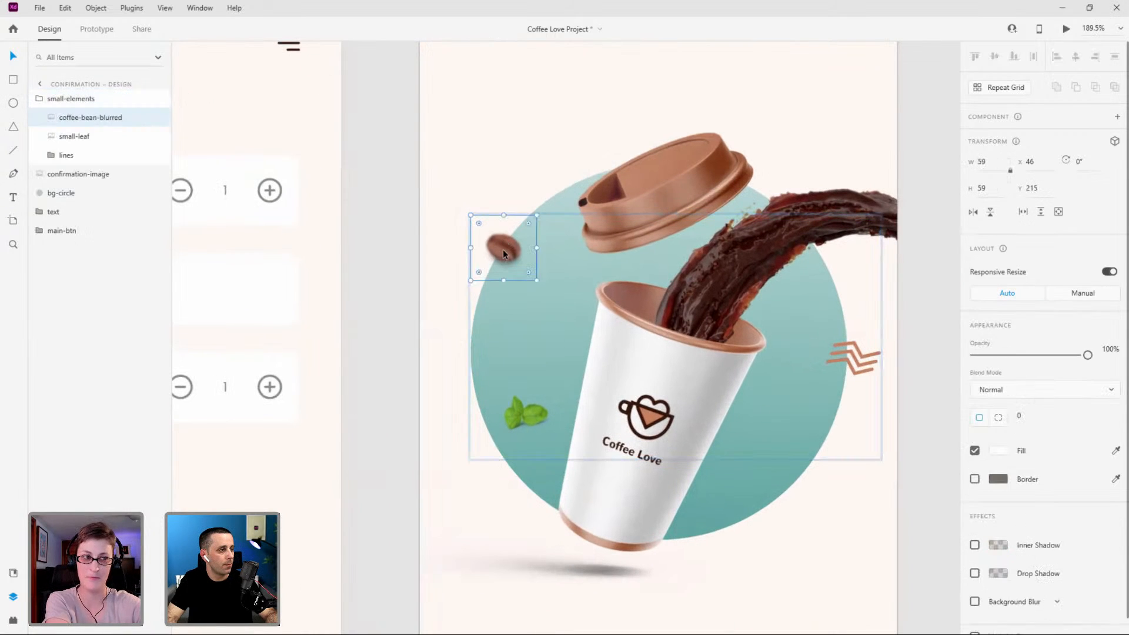
left_click_drag(543, 425, 515, 443)
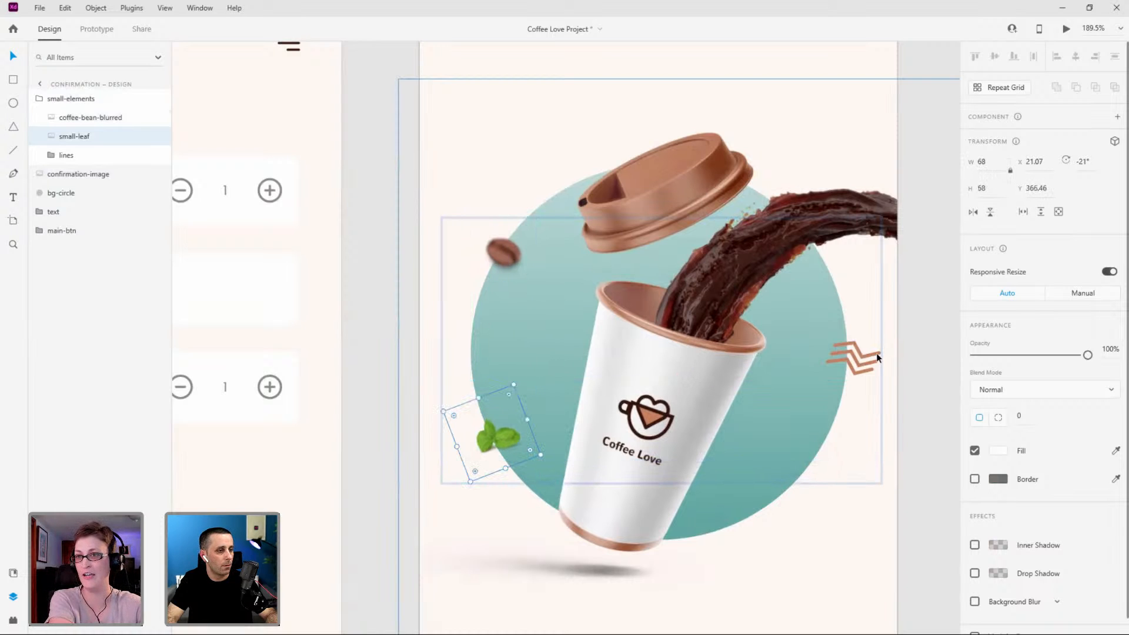
left_click_drag(873, 356, 841, 418)
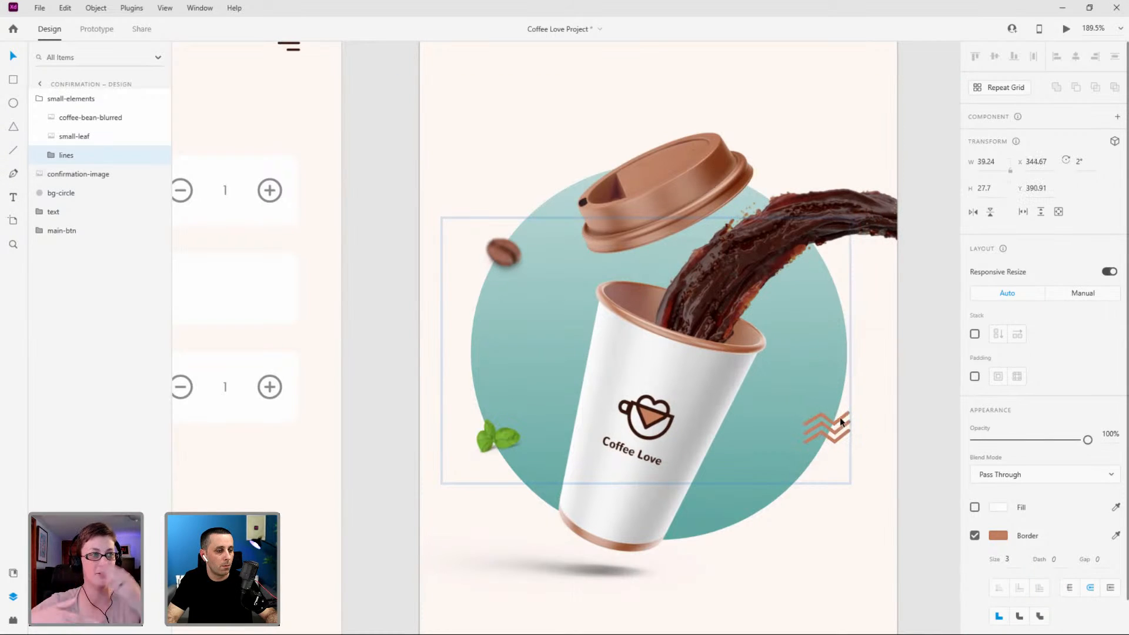
Fine-tune the confirmation elements' positions, moving the lines to Y 388.91, the bean to Y 213, and the leaf slightly.
left_click(47, 101)
scroll(765, 414, "down", 5)
scroll(790, 422, "up", 6)
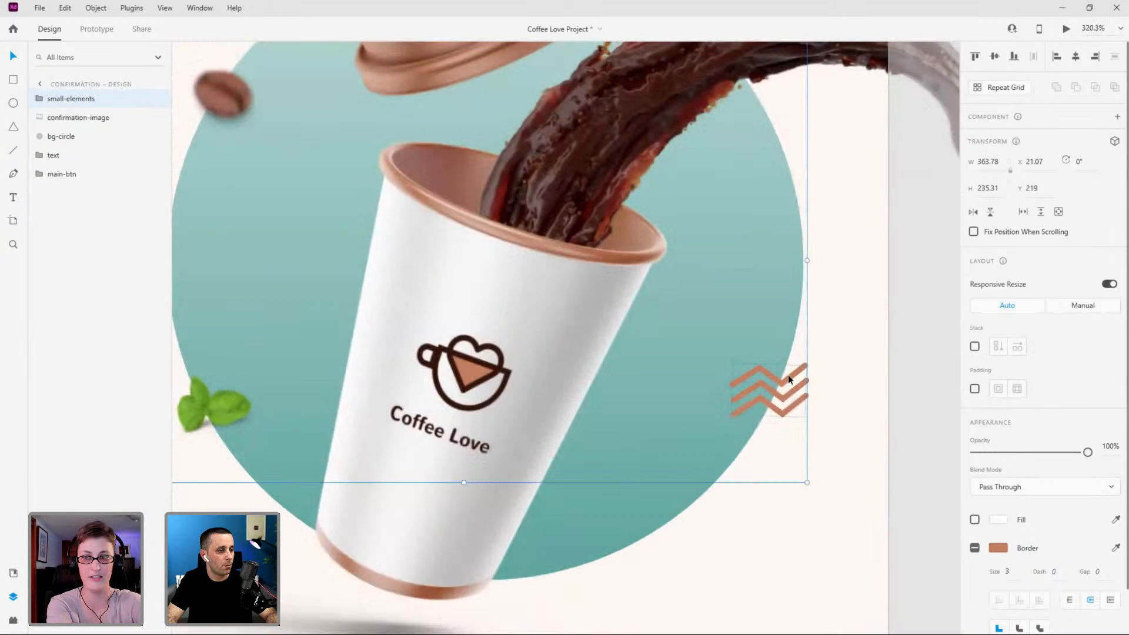
double_click(789, 380)
scroll(771, 379, "down", 1)
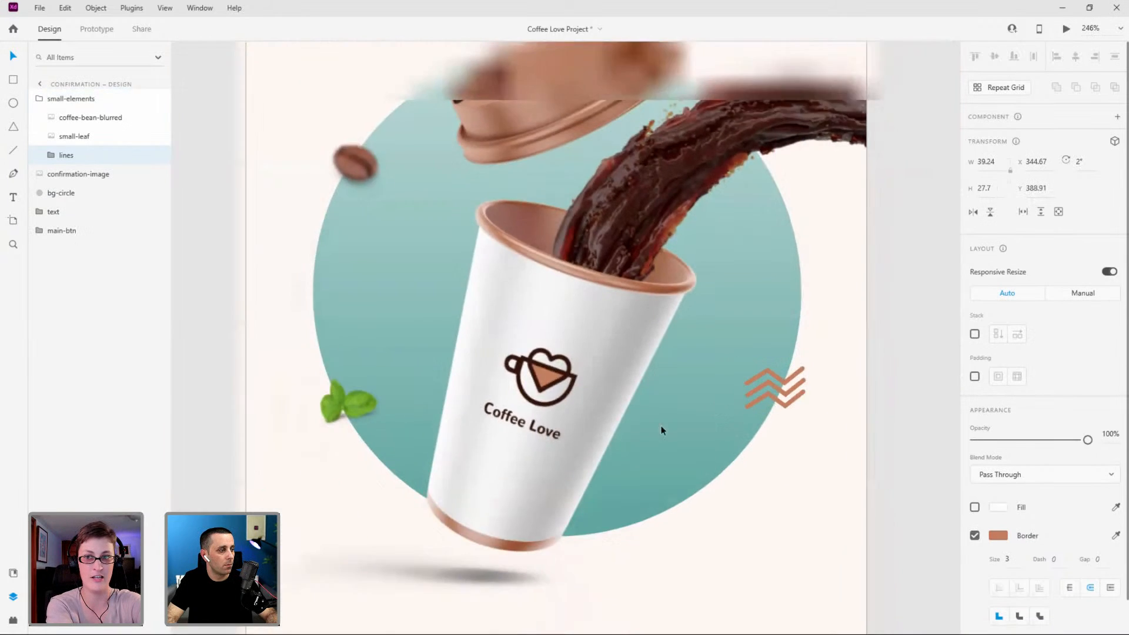
scroll(705, 400, "down", 5)
scroll(545, 380, "up", 5)
left_click(547, 380)
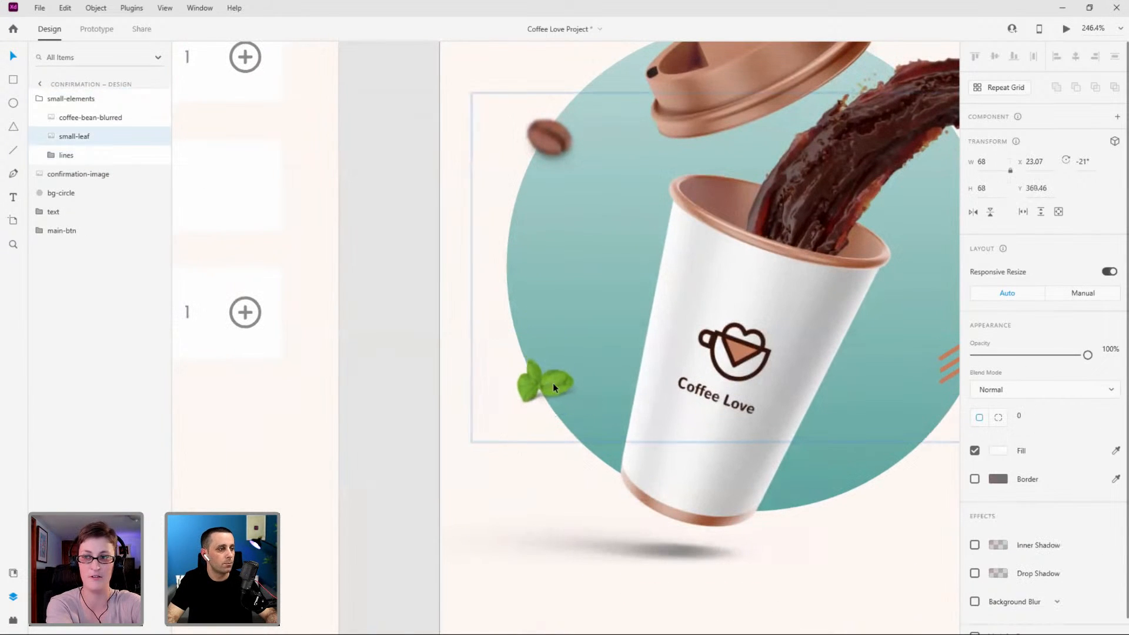
left_click(555, 138)
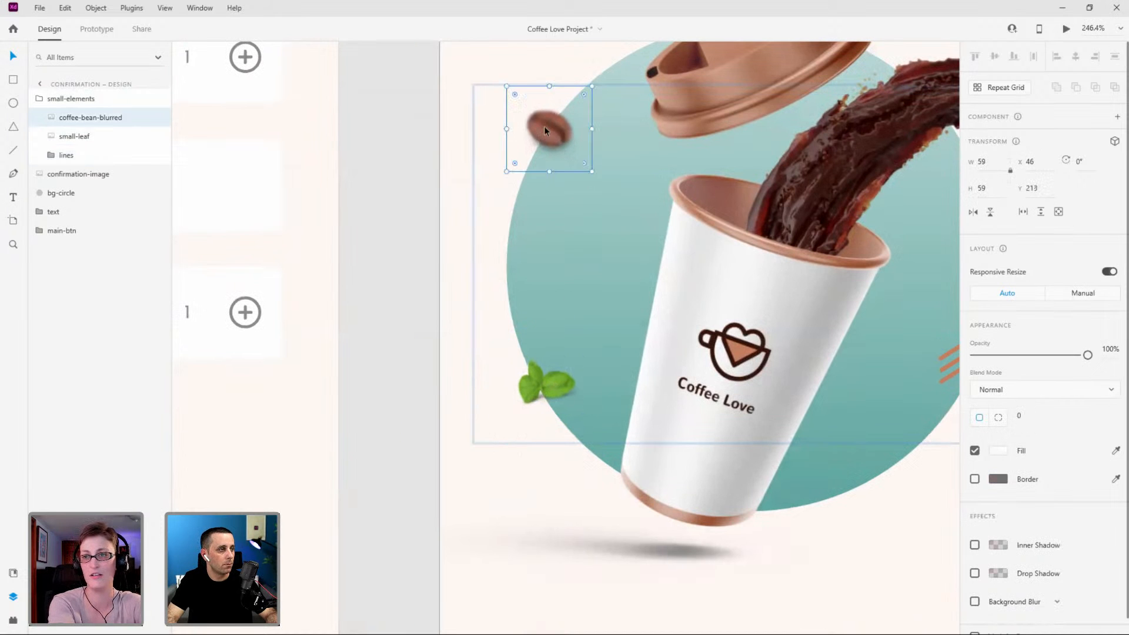
left_click(64, 102)
Collapse the top-section group and the nested coffee groups in the Customize Order – Design artboard's layers.
scroll(774, 359, "down", 5)
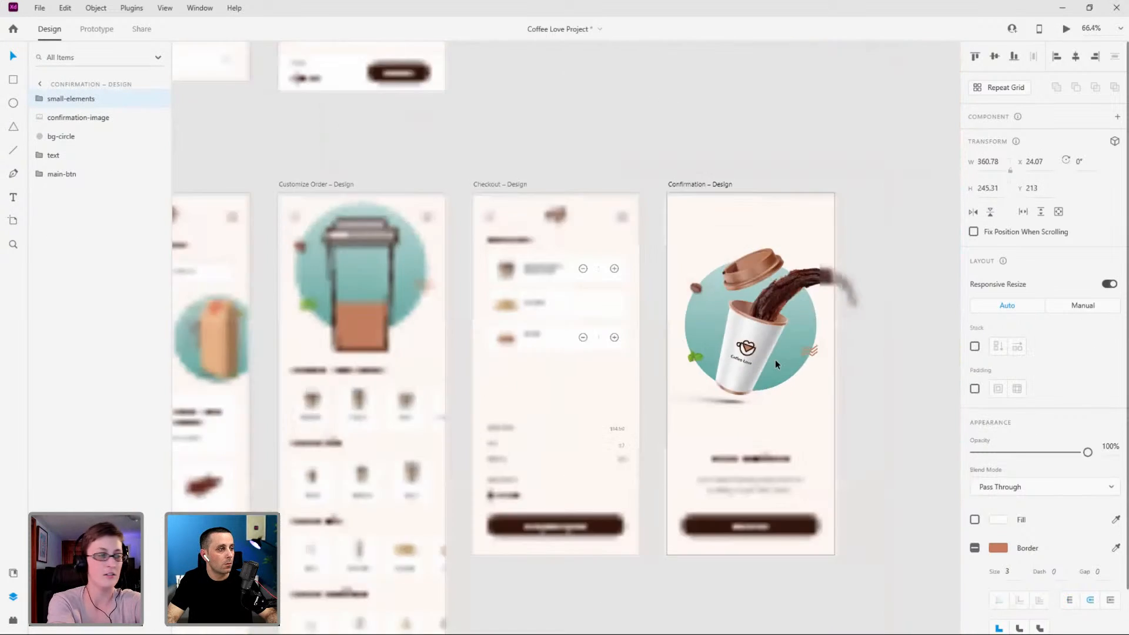
scroll(775, 358, "down", 2)
key("alt")
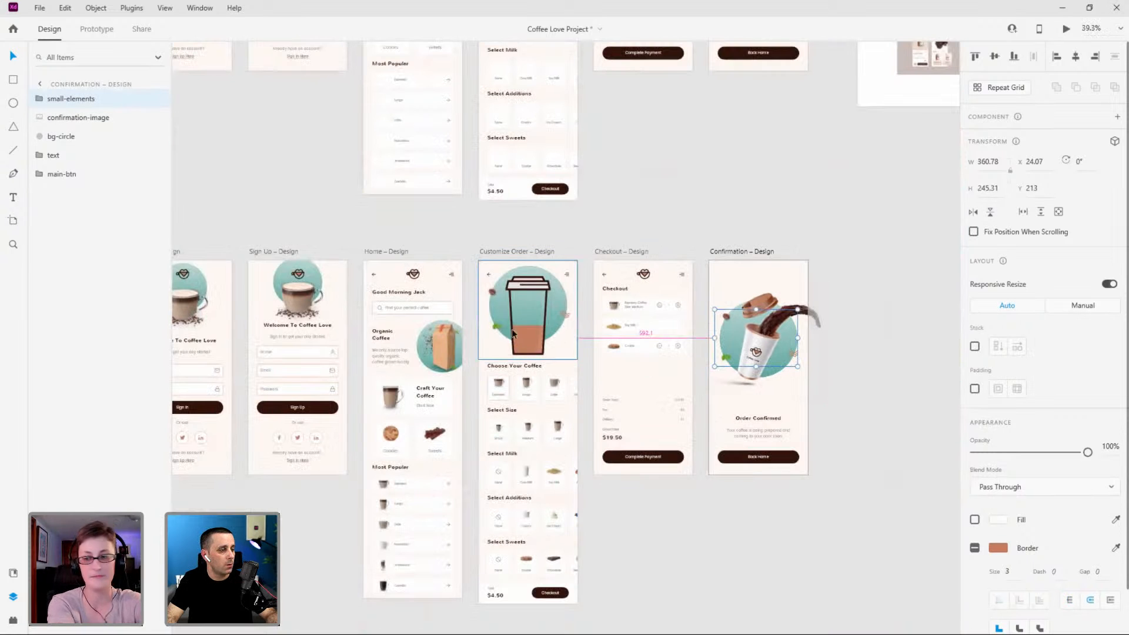
scroll(533, 323, "up", 5)
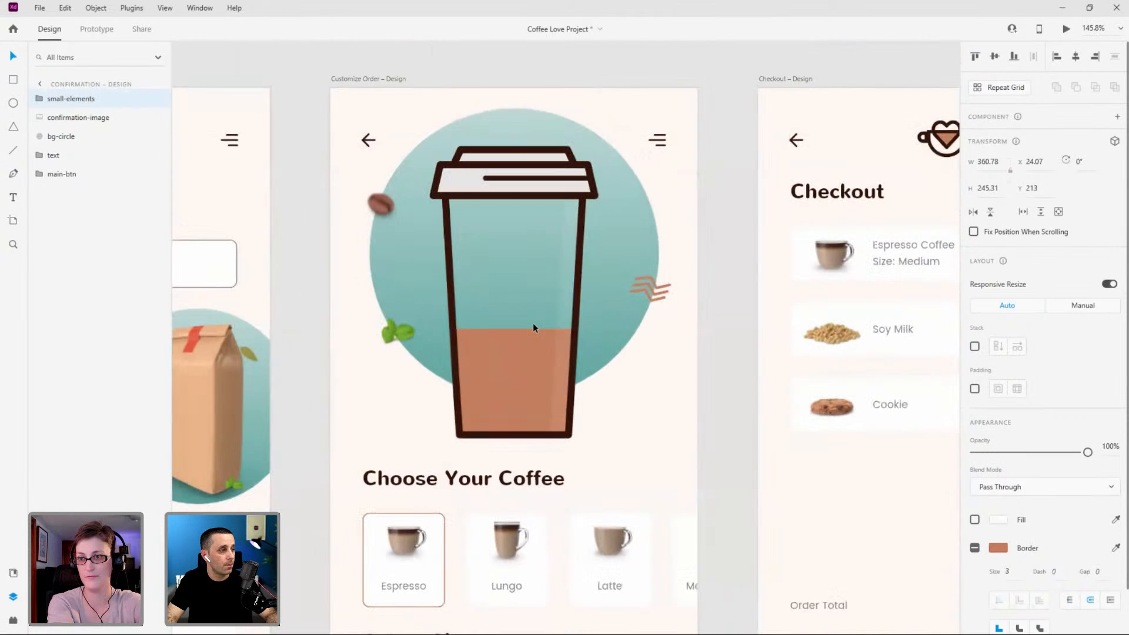
left_click(533, 323)
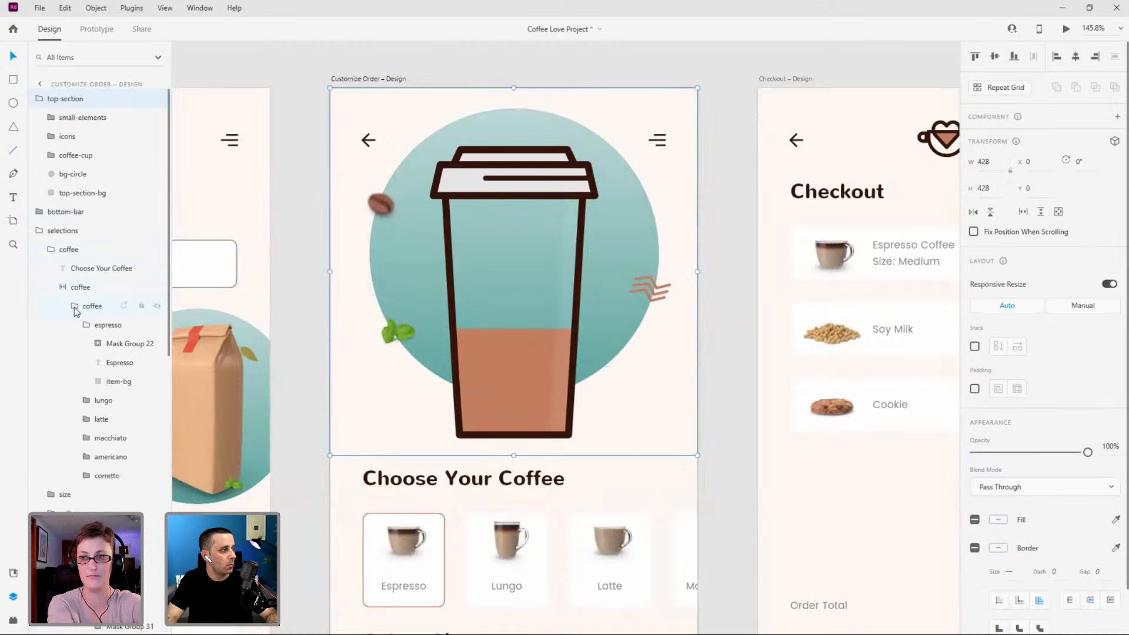
left_click(37, 100)
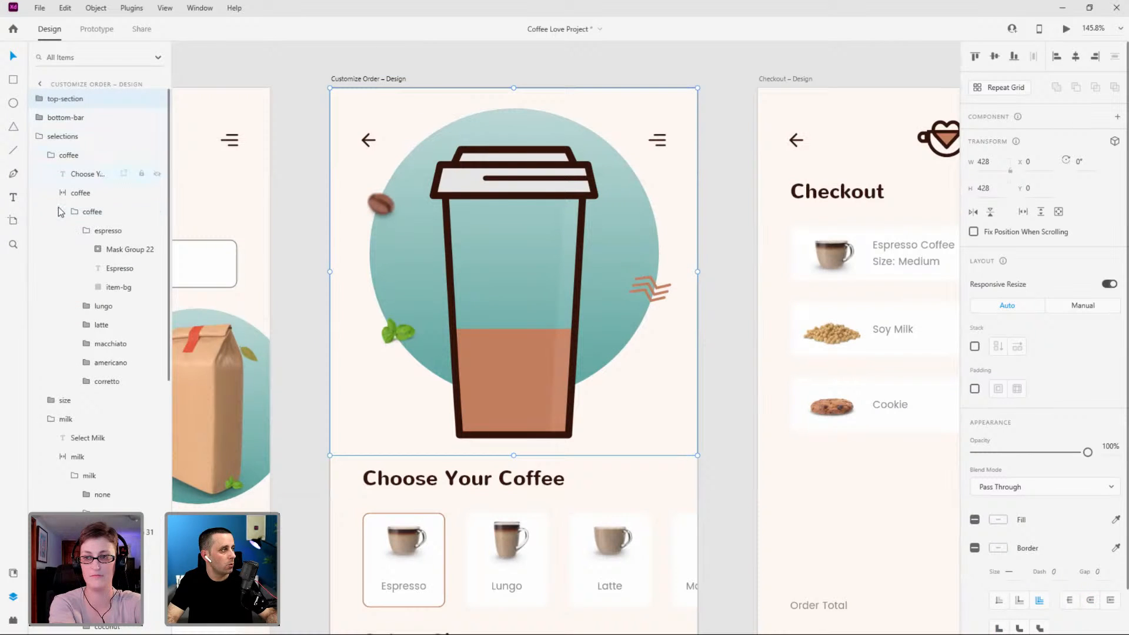
left_click(86, 231)
left_click(74, 209)
left_click(49, 156)
left_click(65, 231)
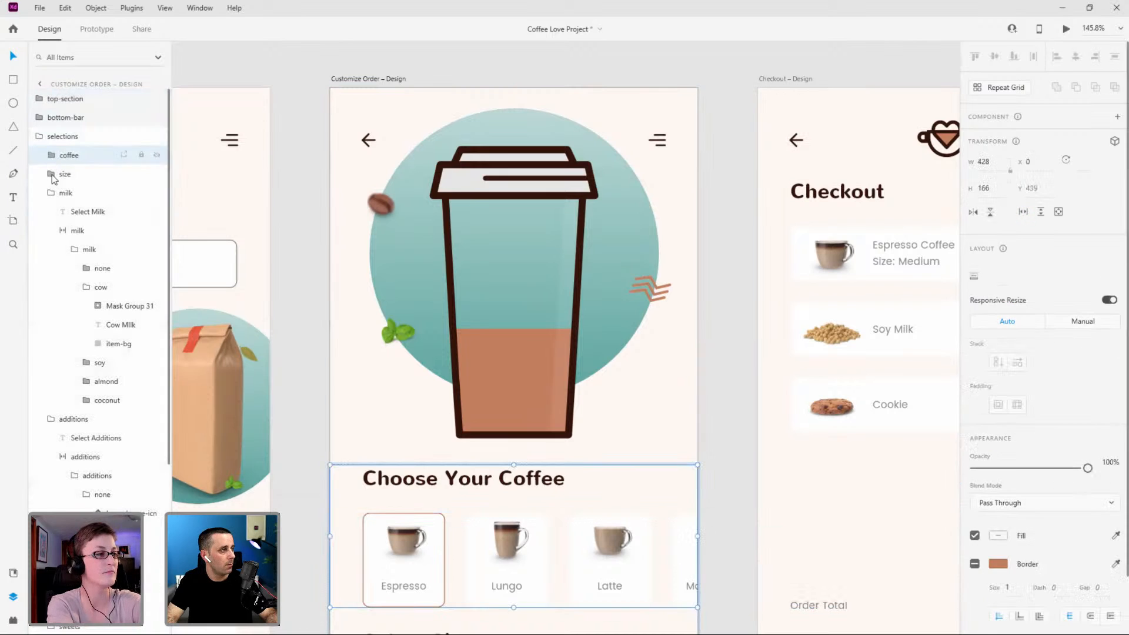
Collapse the milk, additions and sweets groups, as well as their parent selections group.
left_click(54, 199)
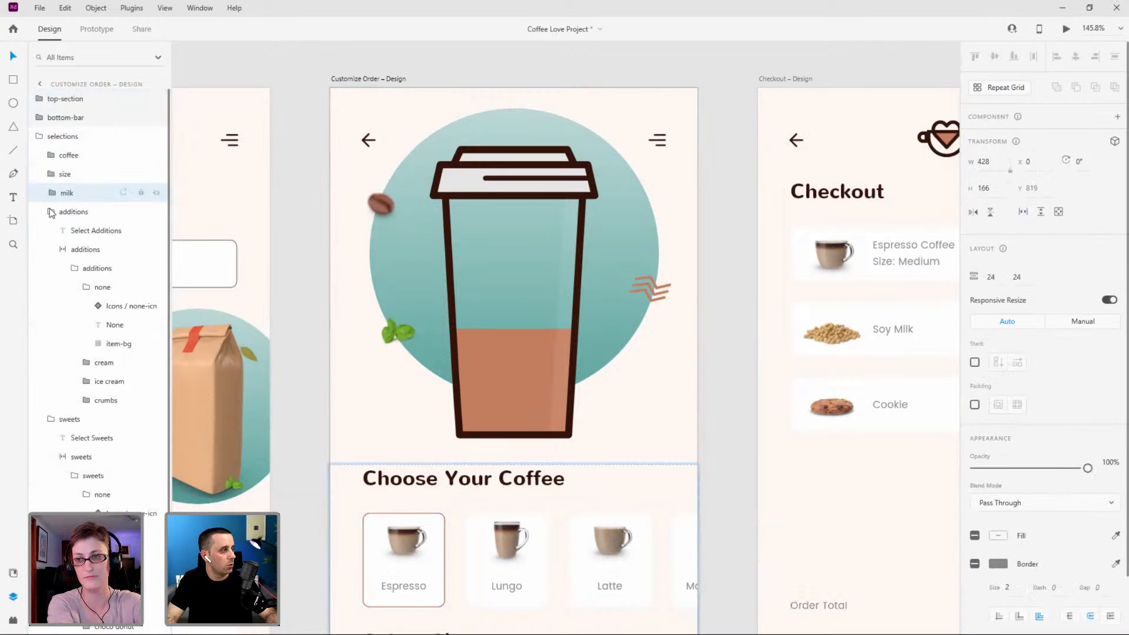
left_click(61, 249)
left_click(53, 213)
left_click(51, 230)
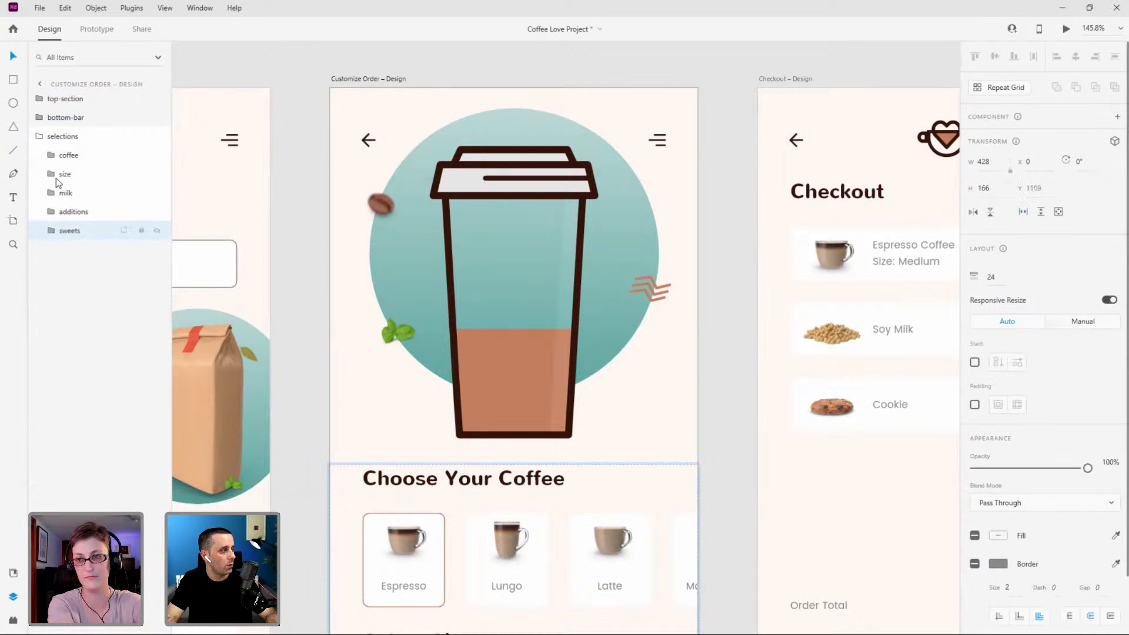
left_click(39, 136)
Compare the dimensions of the Customize Order, Checkout, Confirmation and Home design artboards.
scroll(535, 252, "down", 10)
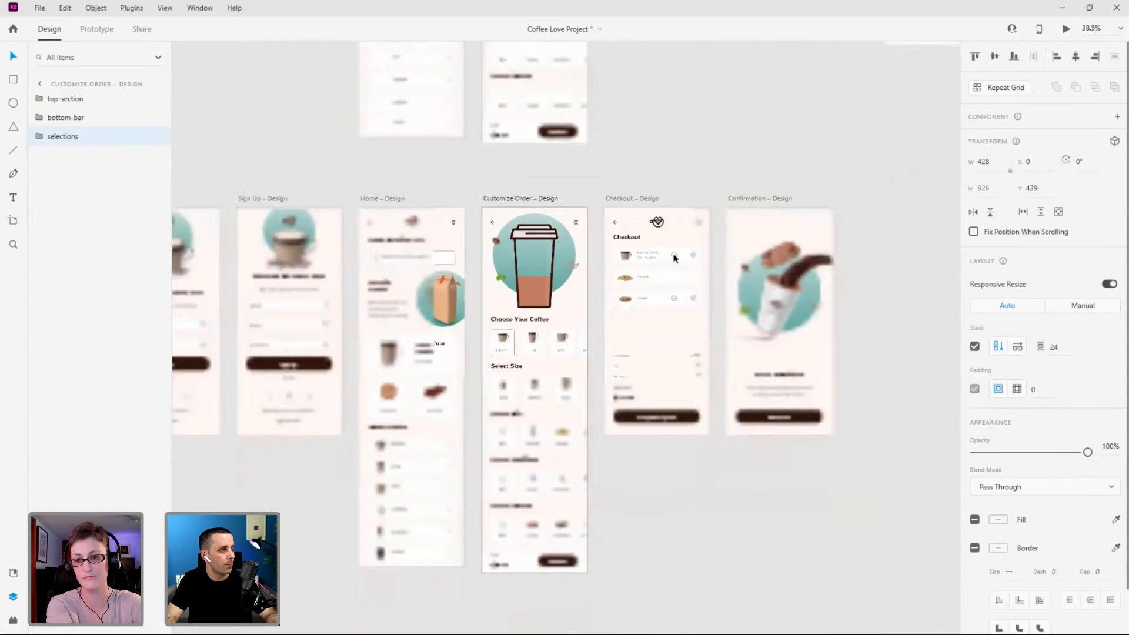
scroll(816, 322, "down", 3)
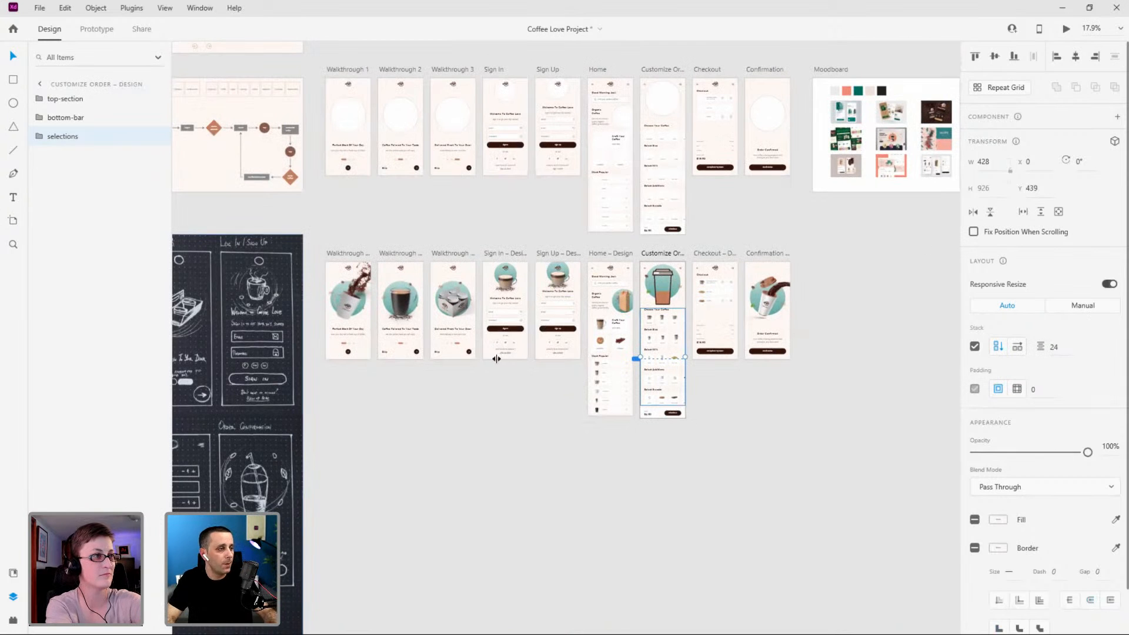
left_click(666, 257)
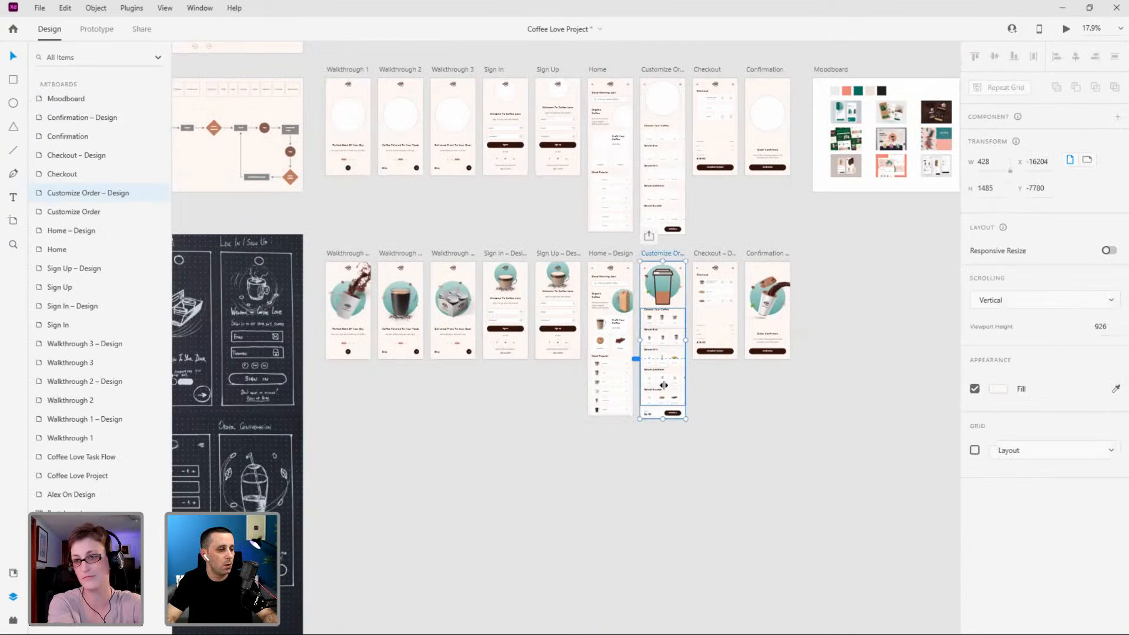
scroll(672, 400, "up", 4)
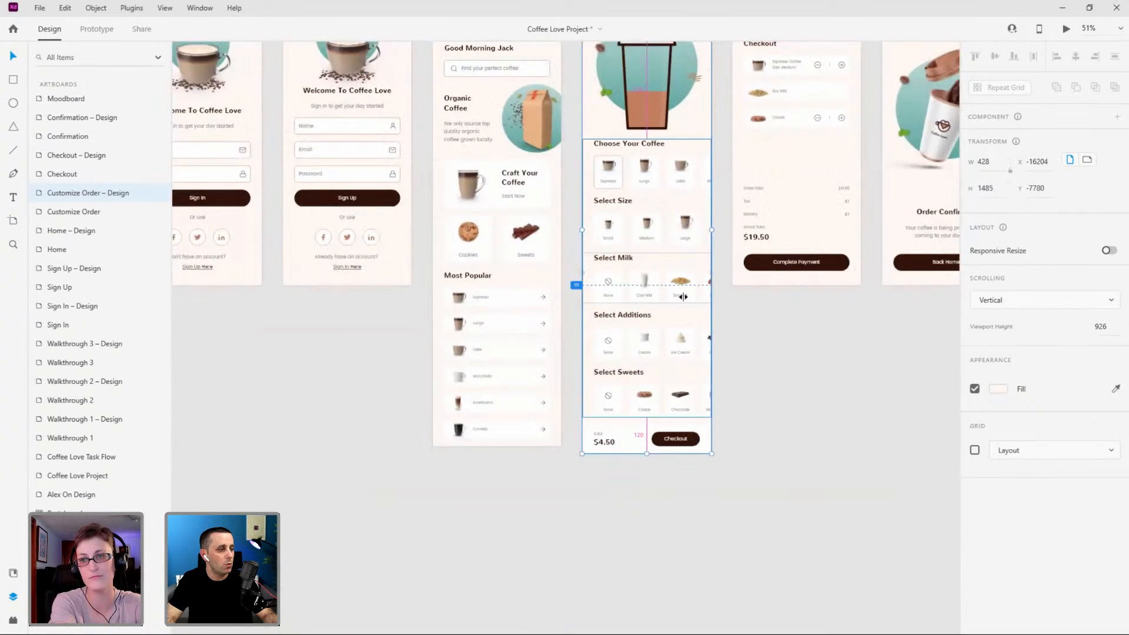
scroll(681, 320, "up", 1)
scroll(681, 319, "up", 1)
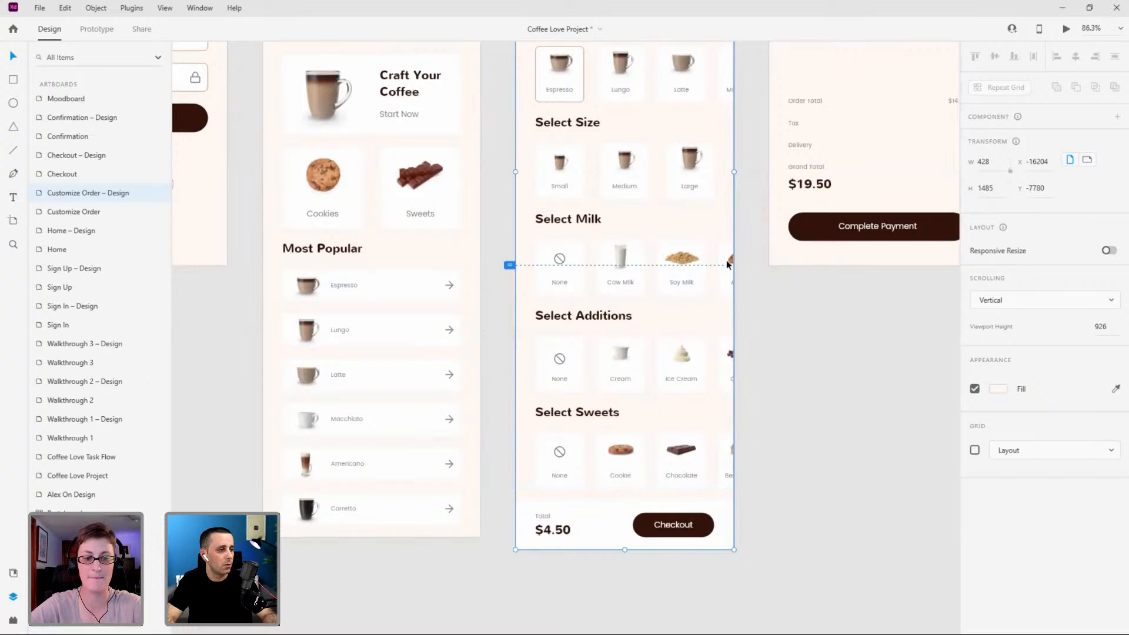
scroll(727, 264, "up", 3)
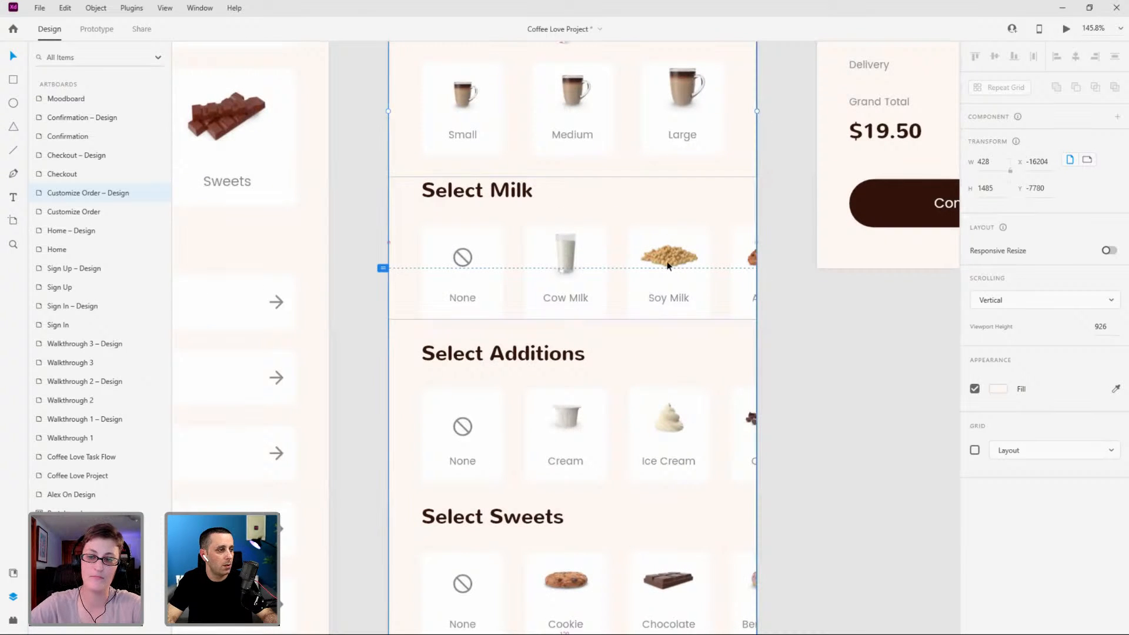
scroll(641, 260, "down", 5)
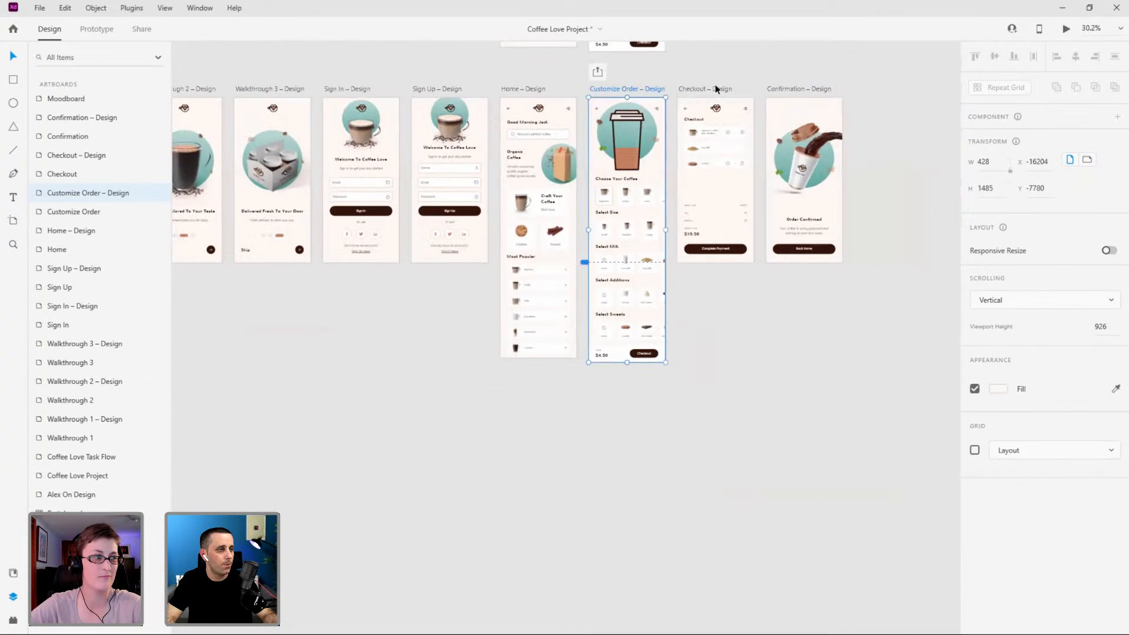
left_click(716, 89)
left_click(813, 89)
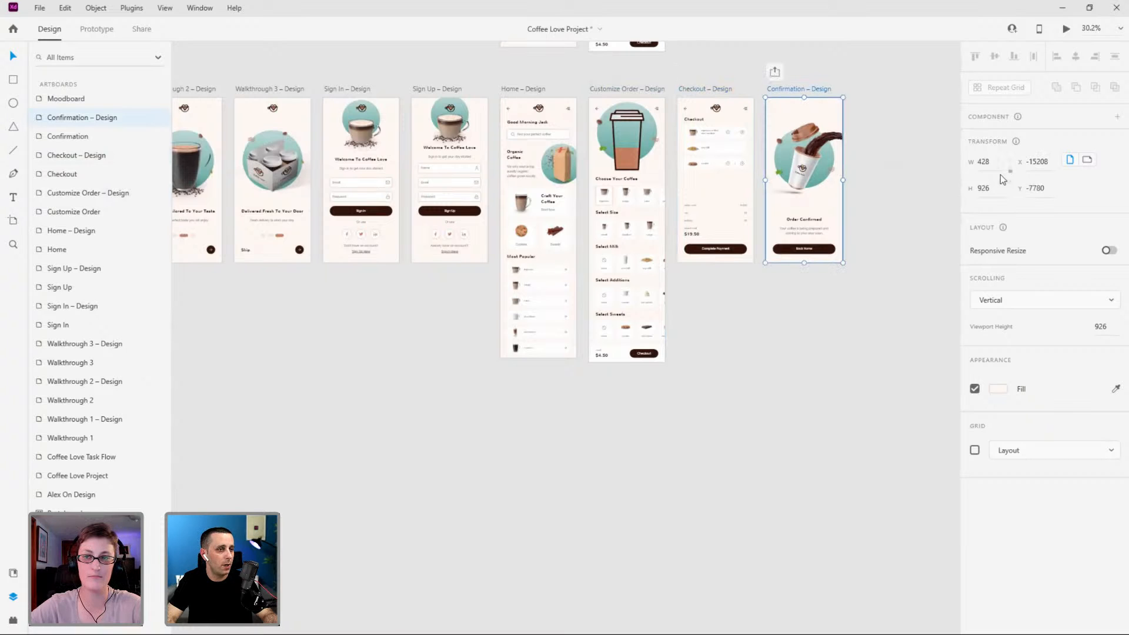
left_click(527, 88)
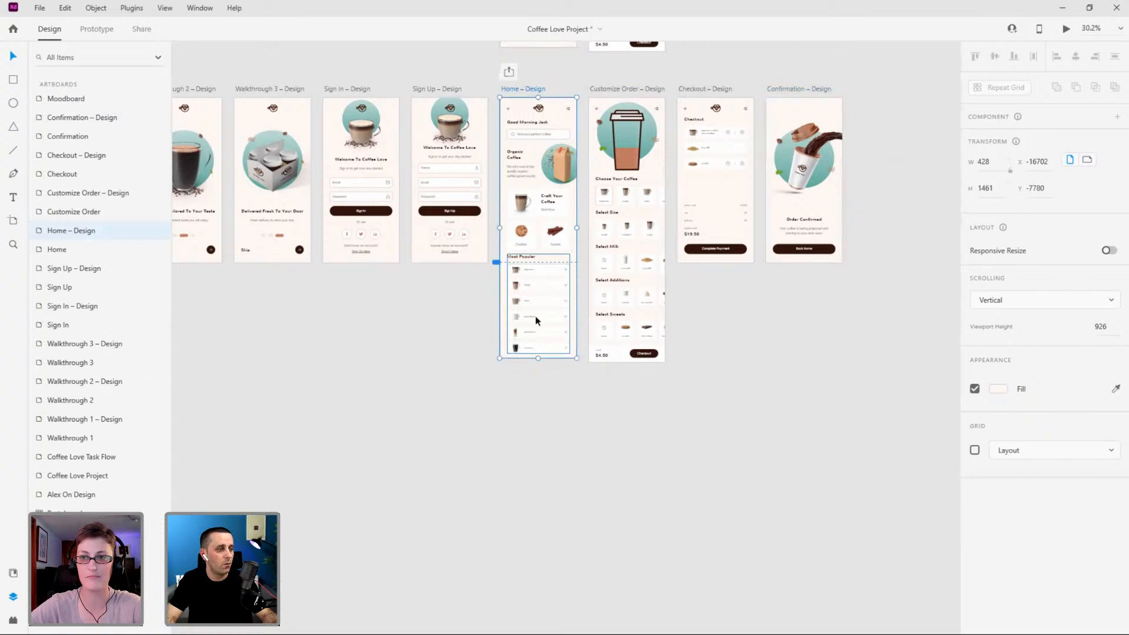
Turn the selections group on the Customize Order – Design artboard into a vertical scroll group.
left_click(650, 89)
scroll(635, 173, "up", 1)
scroll(634, 174, "up", 5)
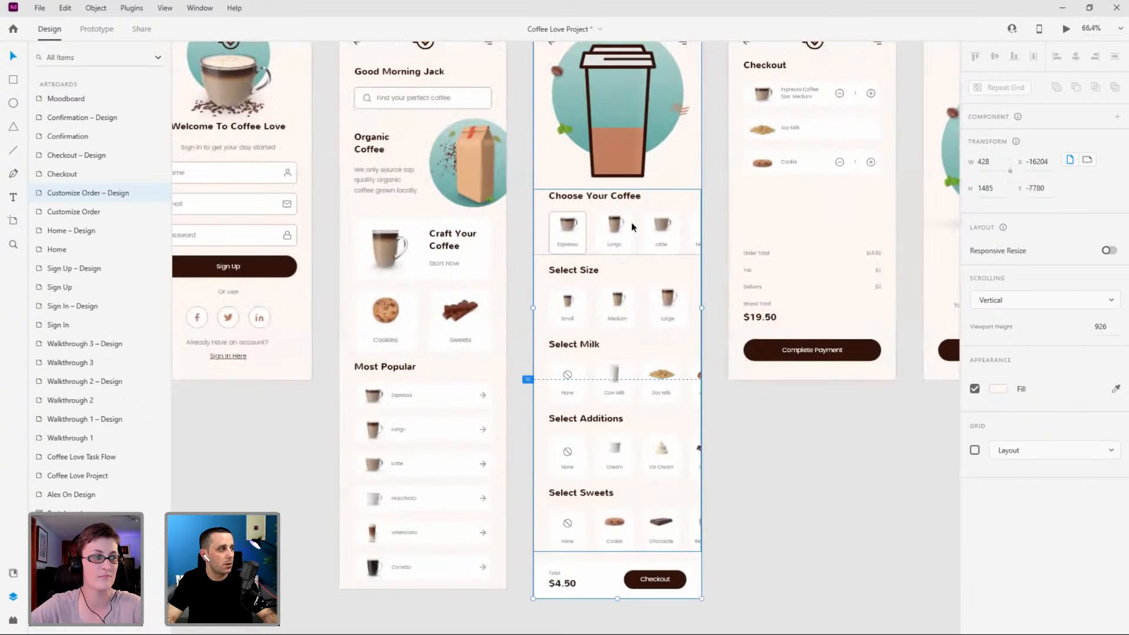
left_click(629, 206)
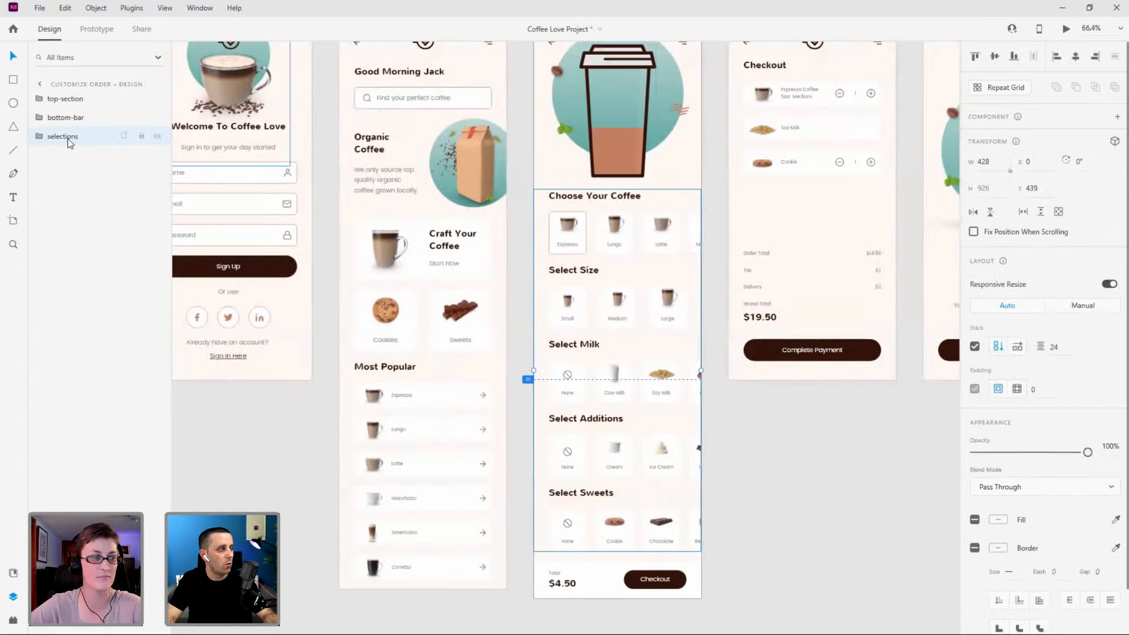
left_click(1041, 212)
scroll(685, 191, "up", 5)
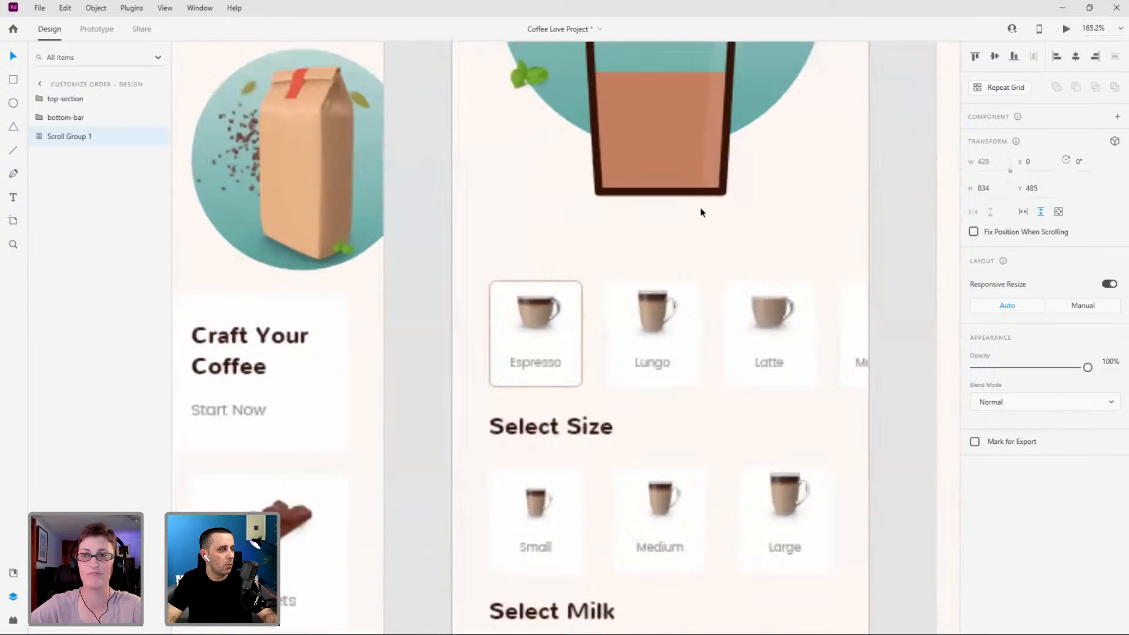
scroll(700, 212, "up", 1)
key("Escape")
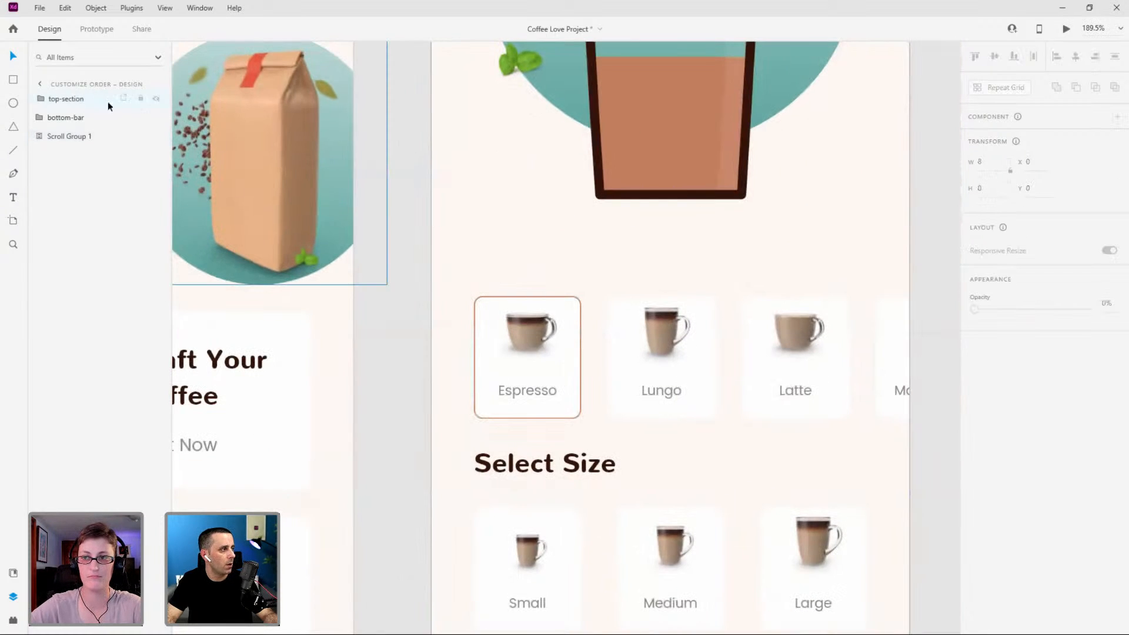
Extend the scroll group's upper boundary to the lower edge of the top section, at Y 428 with a height of 891.
left_click(81, 103)
scroll(594, 239, "down", 4)
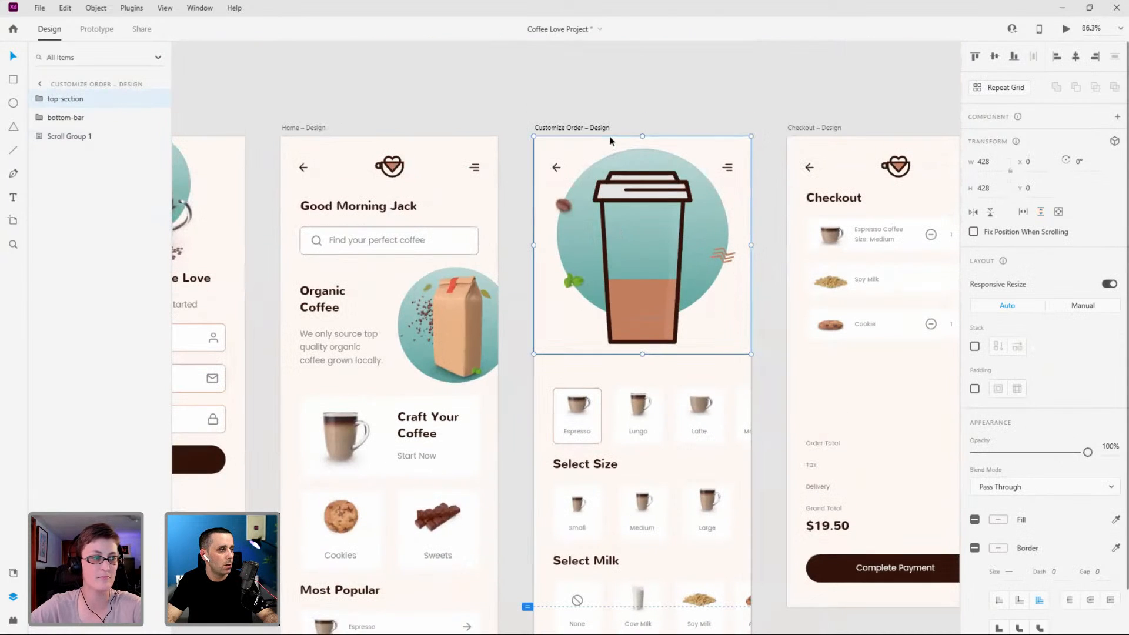
left_click_drag(609, 137, 628, 360)
left_click(628, 359)
scroll(627, 360, "up", 7)
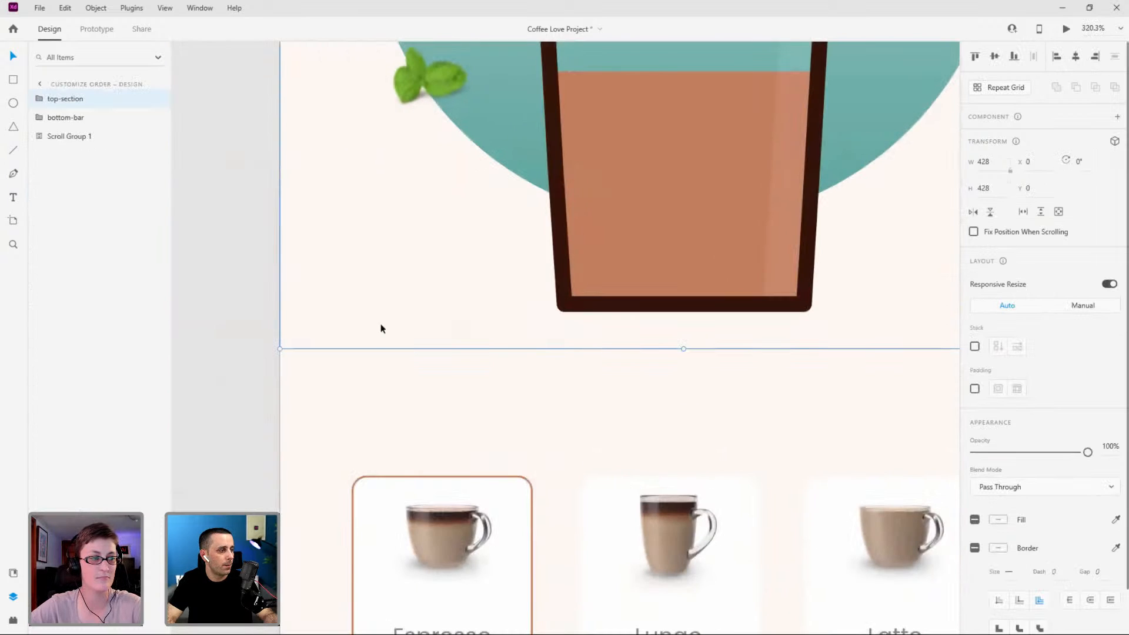
scroll(394, 385, "down", 5)
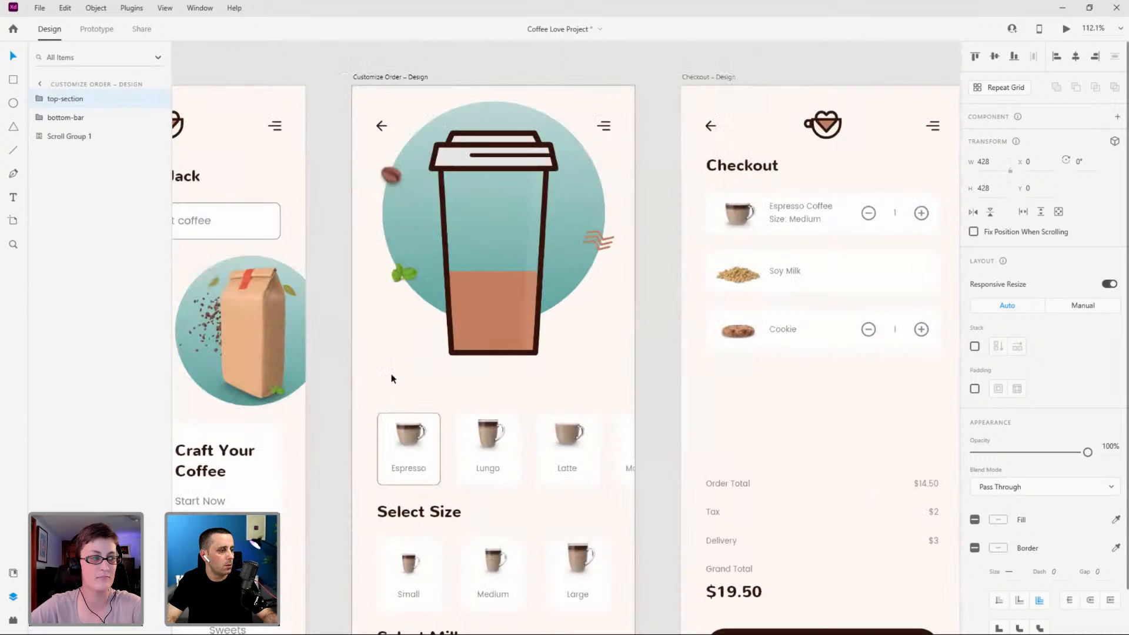
left_click_drag(397, 81, 449, 59)
left_click(475, 327)
scroll(475, 327, "down", 3)
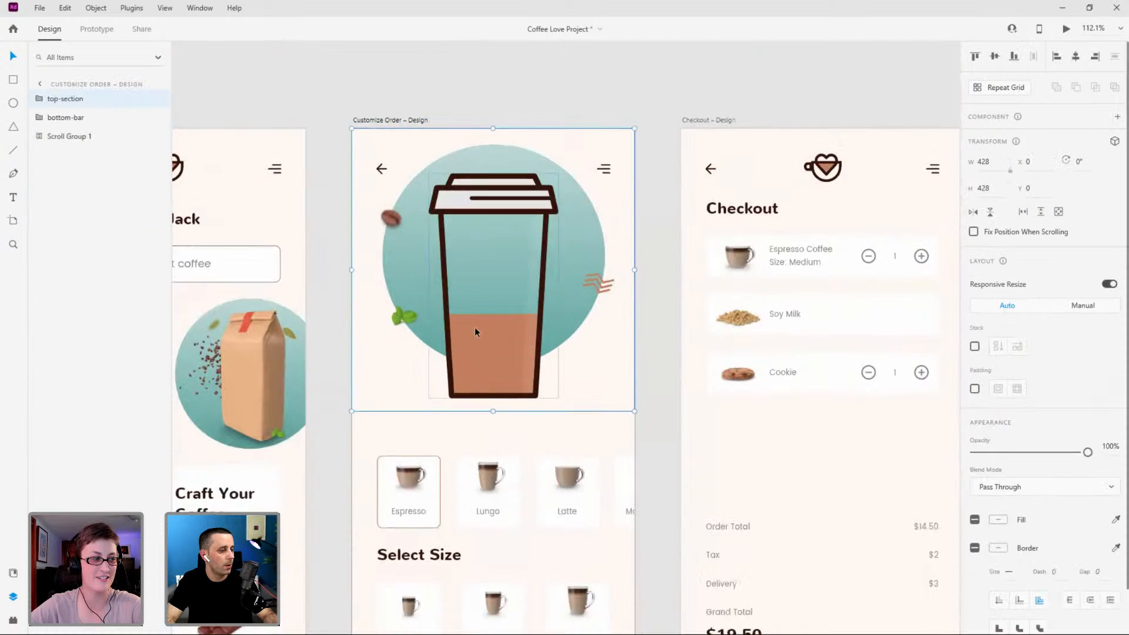
scroll(426, 403, "up", 3)
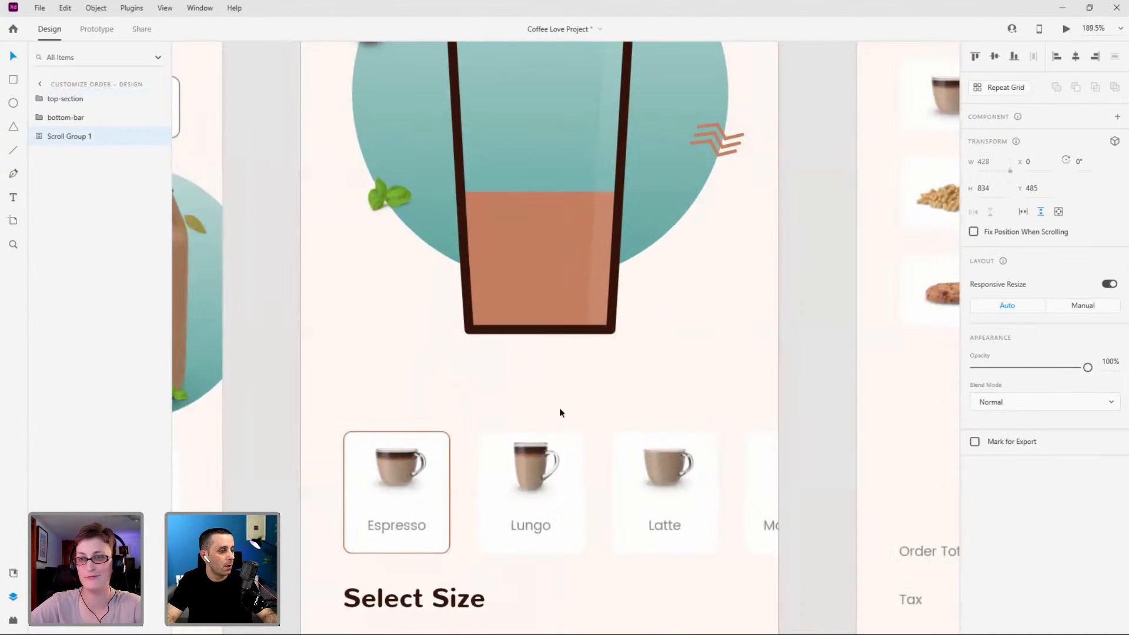
left_click_drag(544, 418, 549, 361)
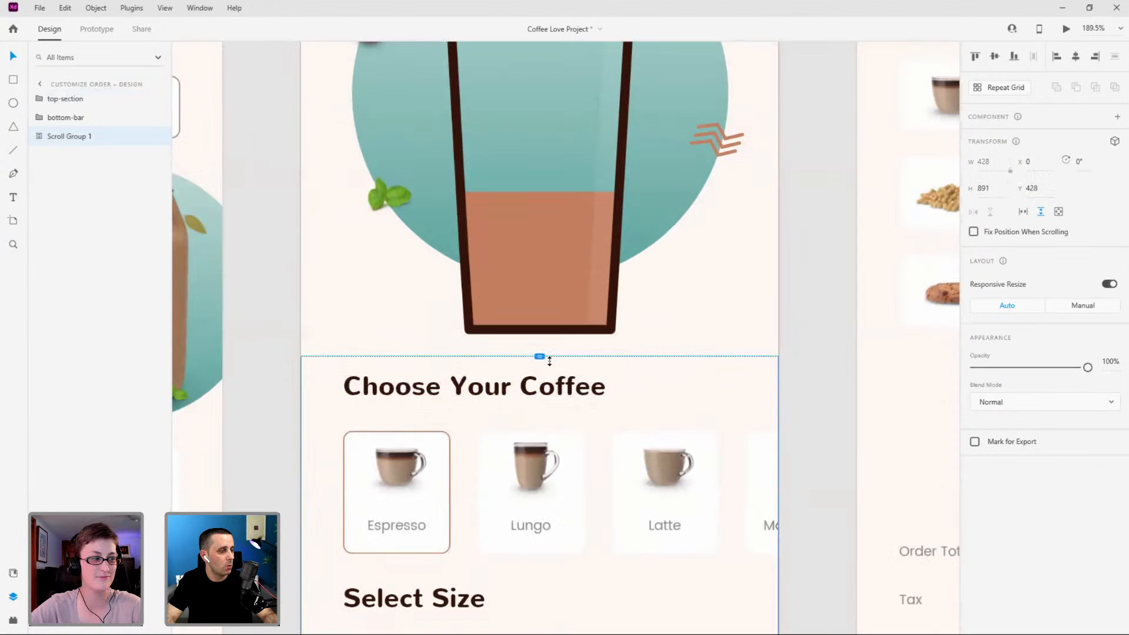
Undo the last action after selecting the artboard, and inspect the scroll area's boundaries below the cup.
left_click(765, 354)
scroll(766, 49, "up", 4)
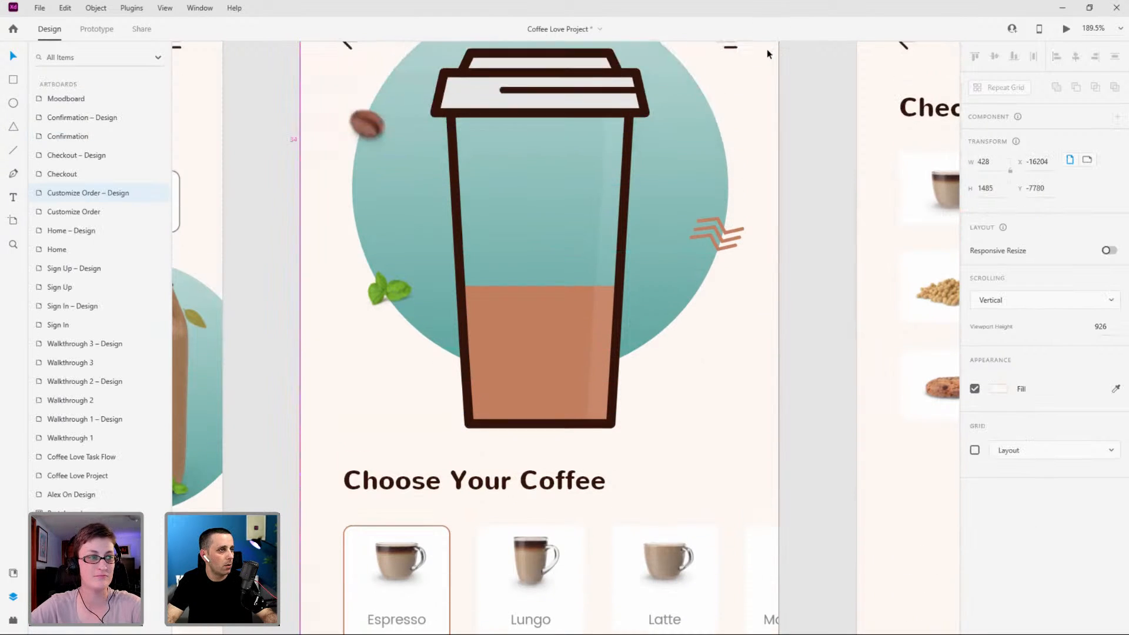
scroll(768, 53, "up", 1)
key("ctrl+z")
scroll(788, 287, "down", 5)
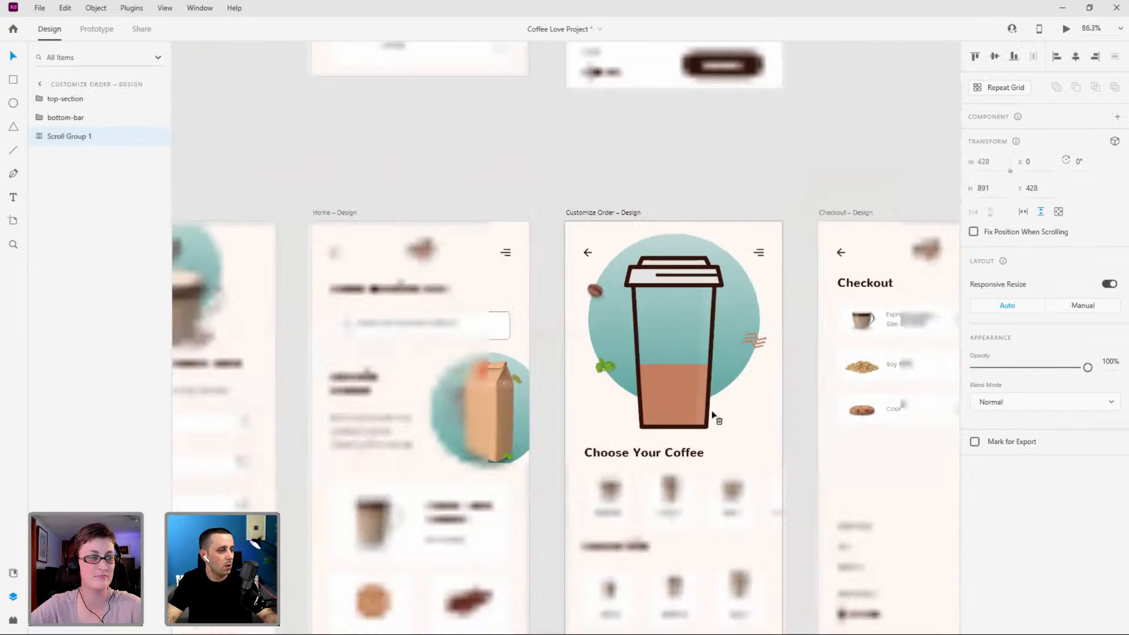
scroll(755, 337, "down", 2)
scroll(678, 351, "down", 3)
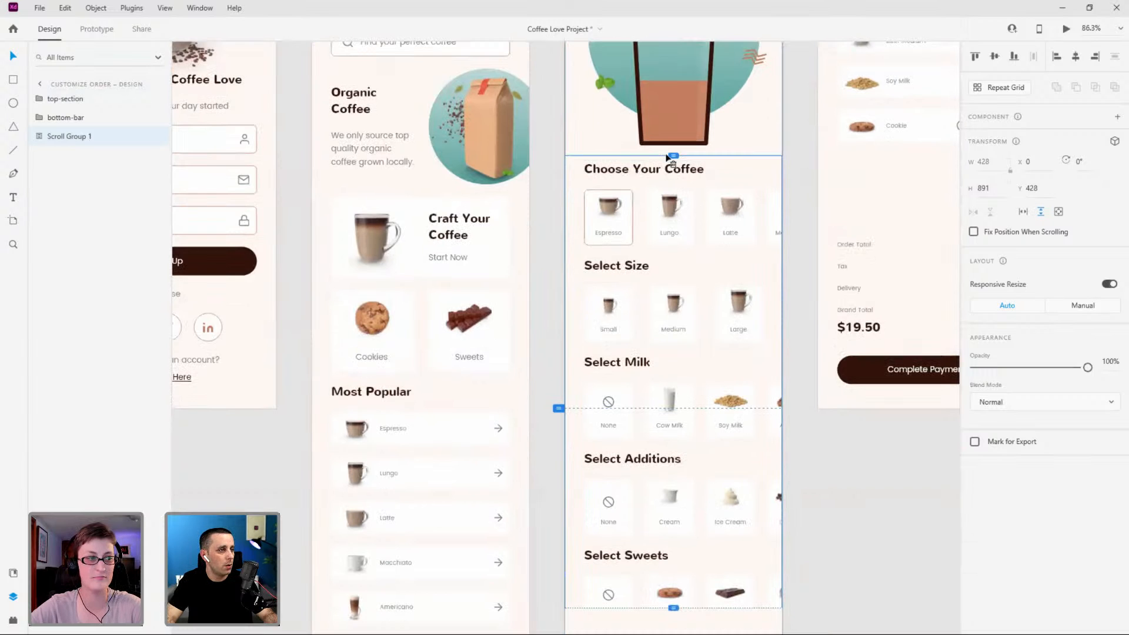
scroll(668, 158, "up", 3)
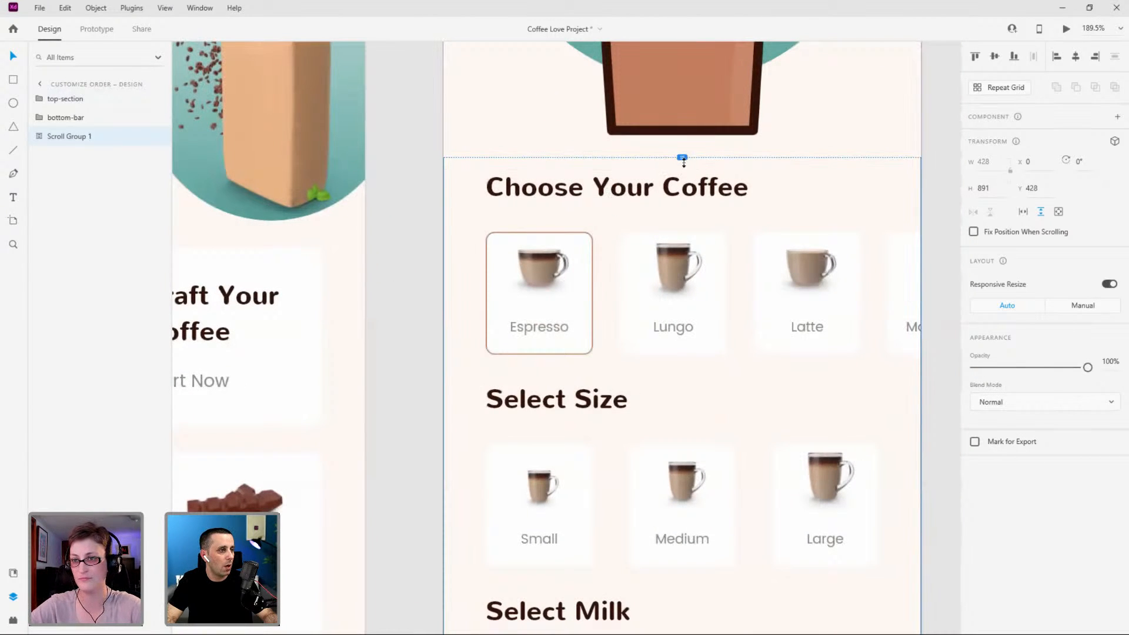
scroll(628, 255, "down", 5)
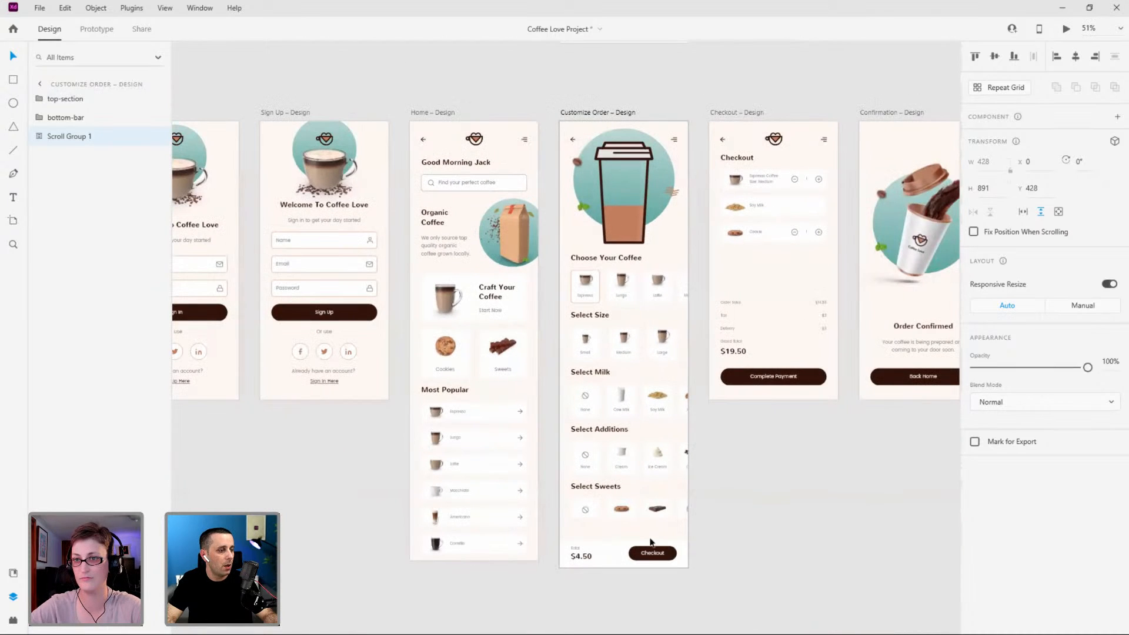
Move the bottom bar with the total and Checkout button up to the viewport's lower edge, at Y 830.
left_click(585, 554)
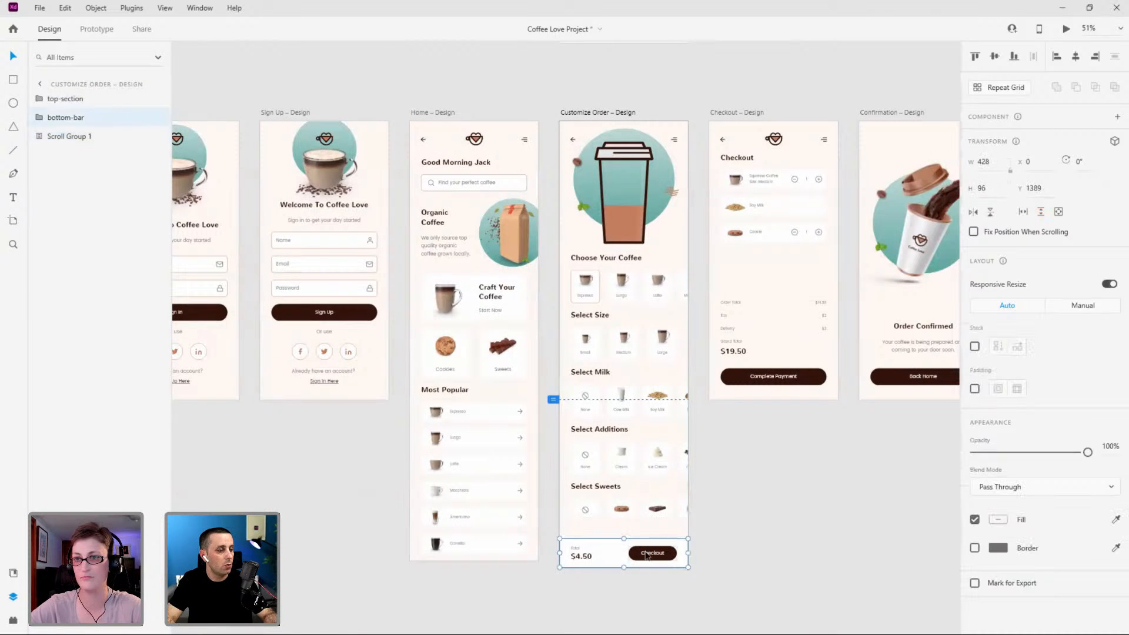
left_click_drag(626, 558, 549, 418)
scroll(626, 382, "up", 5)
scroll(549, 418, "up", 5)
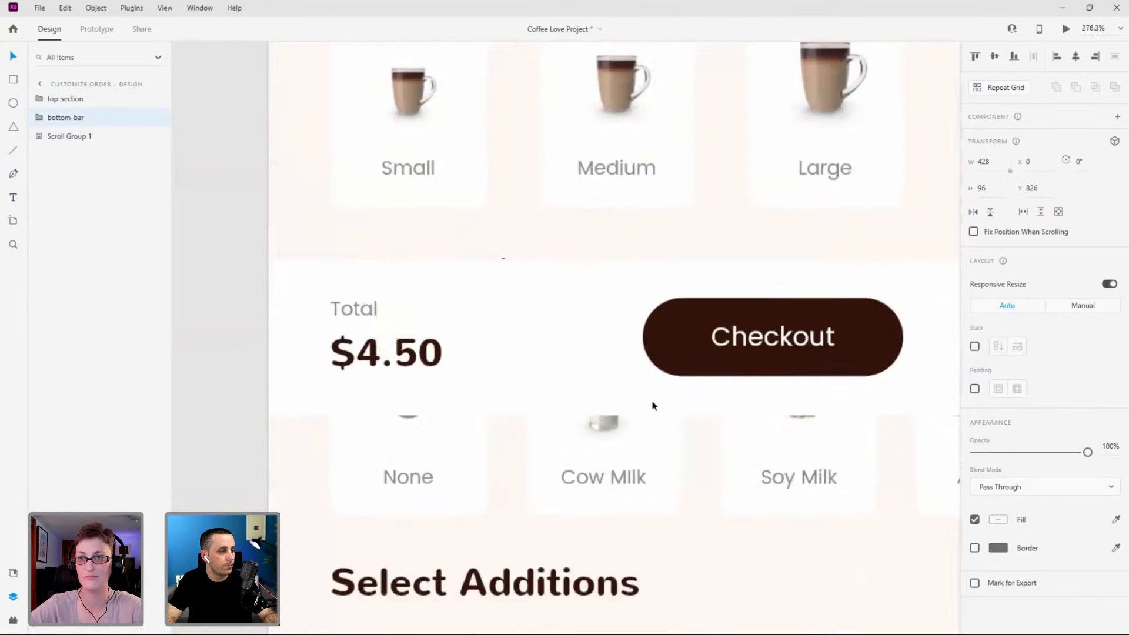
mouse_move(663, 392)
left_mouse_down()
mouse_move(684, 419)
mouse_move(641, 394)
left_mouse_up()
scroll(683, 418, "up", 5)
scroll(642, 394, "down", 5)
scroll(641, 394, "down", 6)
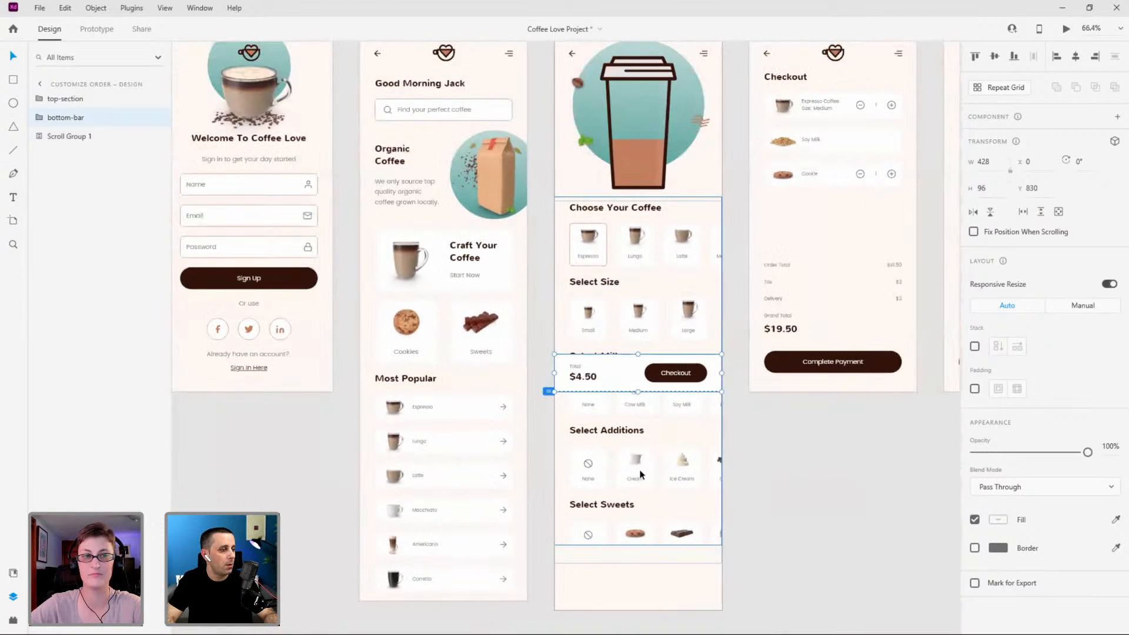
Rename the scroll group as selections, copying the name from its nested group.
left_click(641, 470)
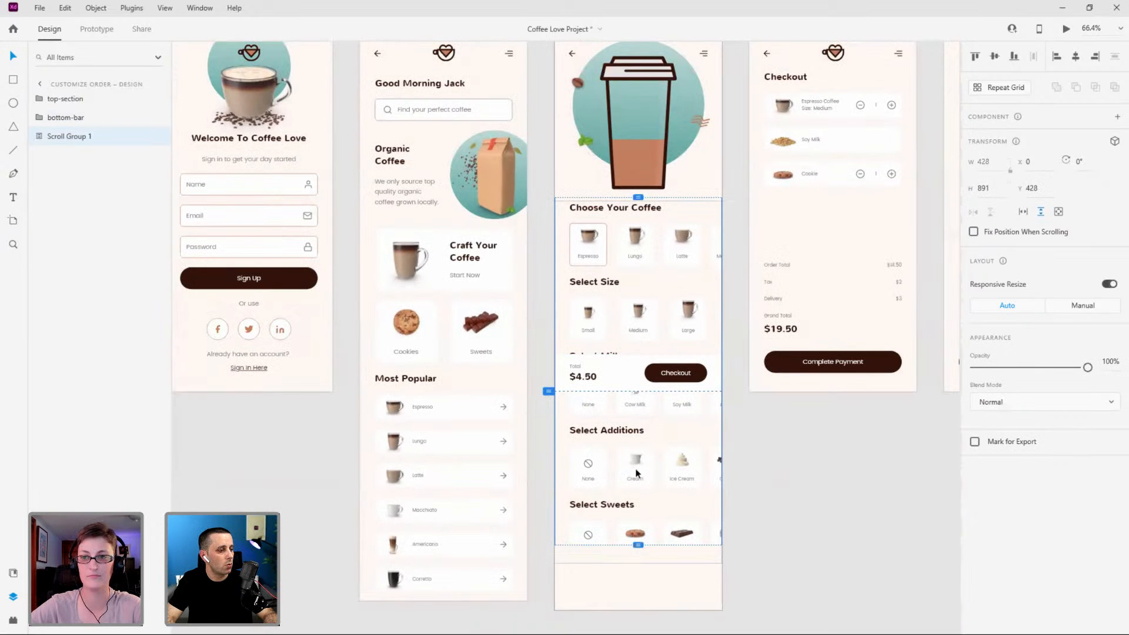
double_click(124, 136)
left_click(35, 138)
double_click(74, 154)
key("ctrl+c")
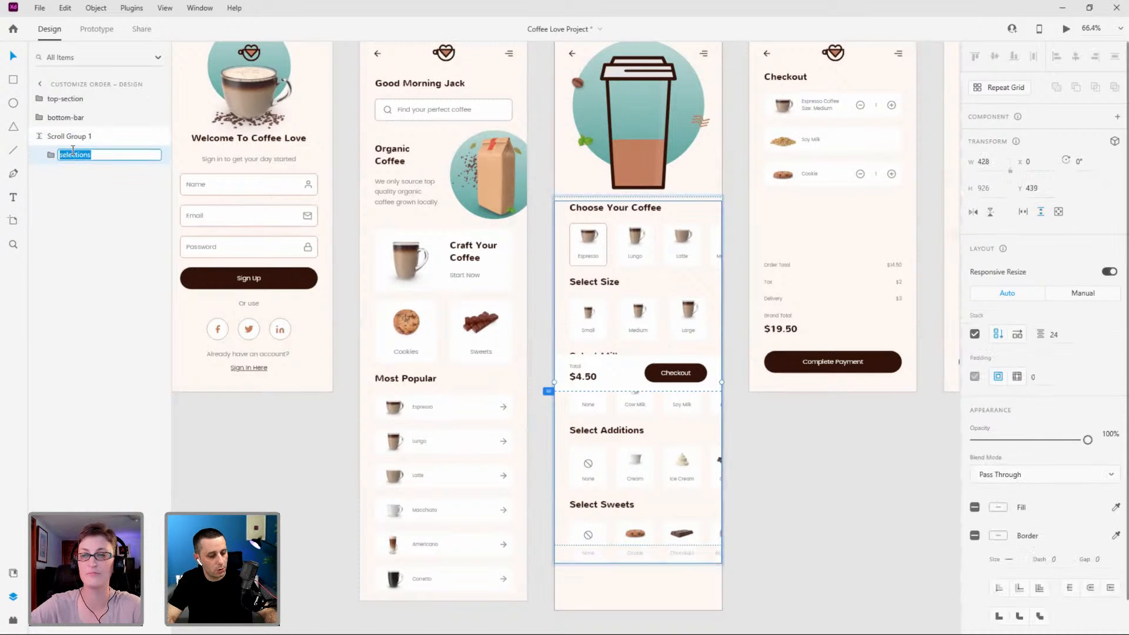
double_click(77, 136)
key("ctrl+v")
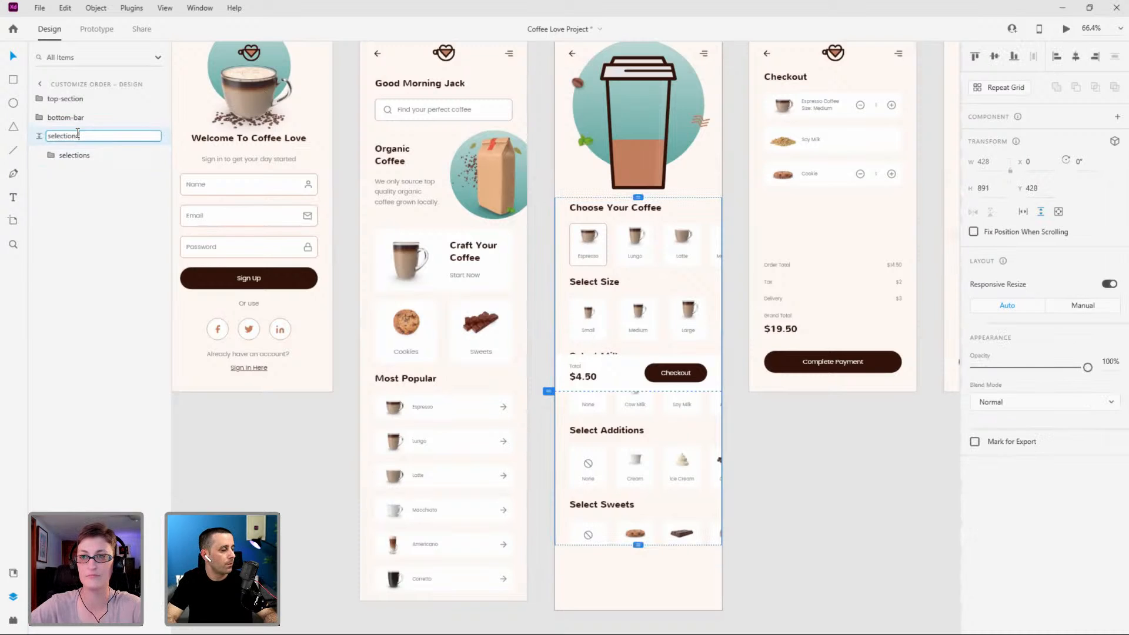
key("Return")
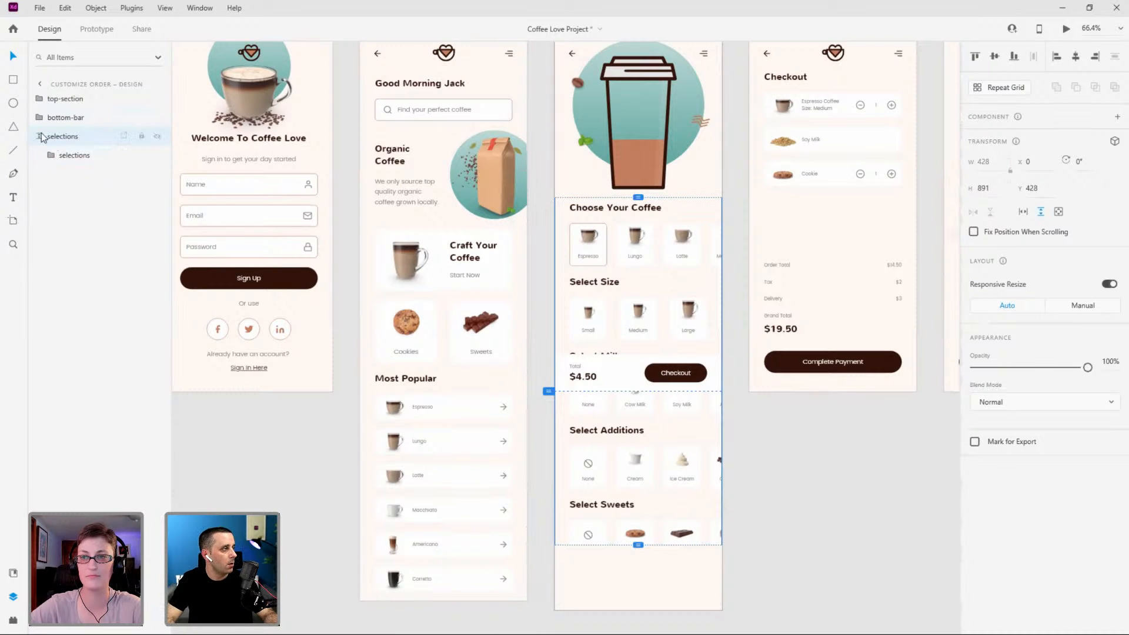
Set the nested selections group's bottom padding to 24 using separate side values, and collapse its parent scroll group.
left_click(69, 156)
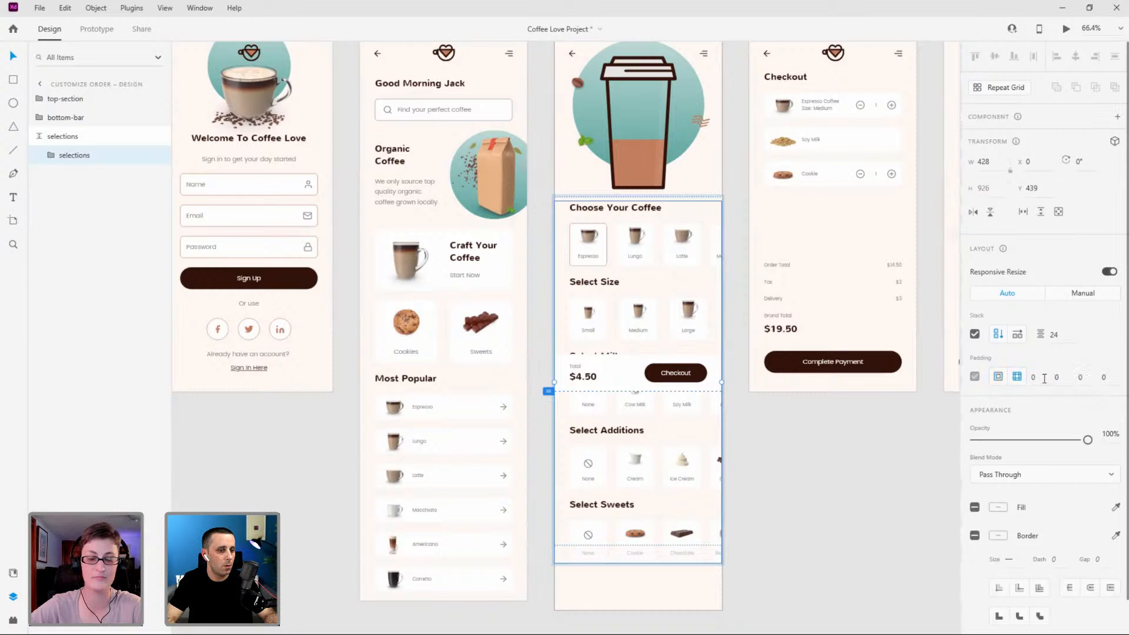
left_click(1090, 378)
type("2")
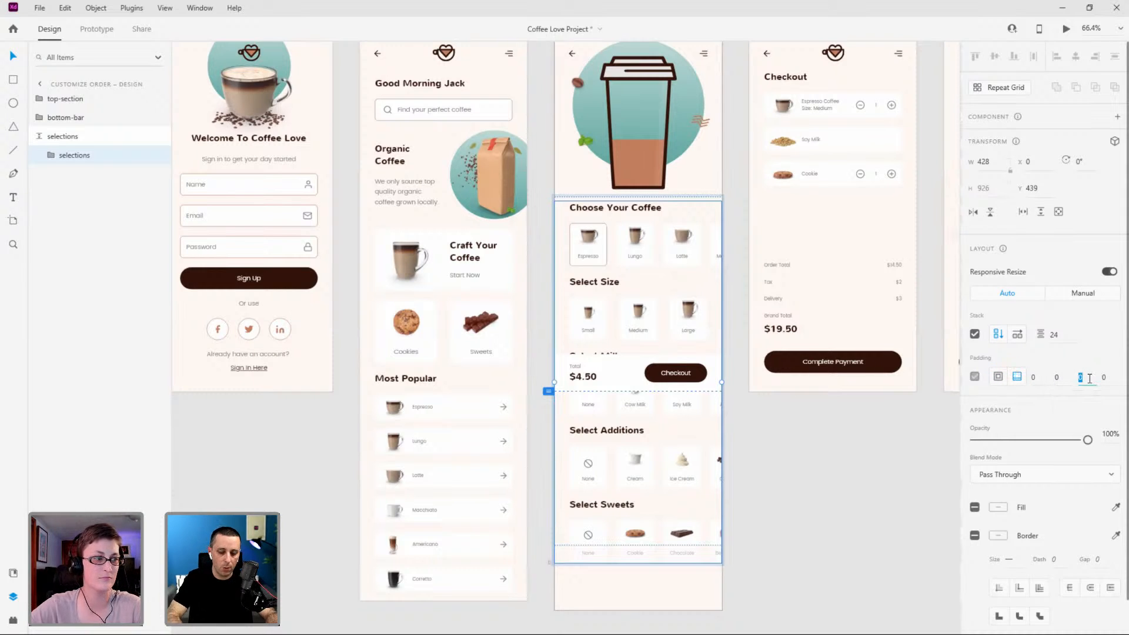
type("4")
key("Return")
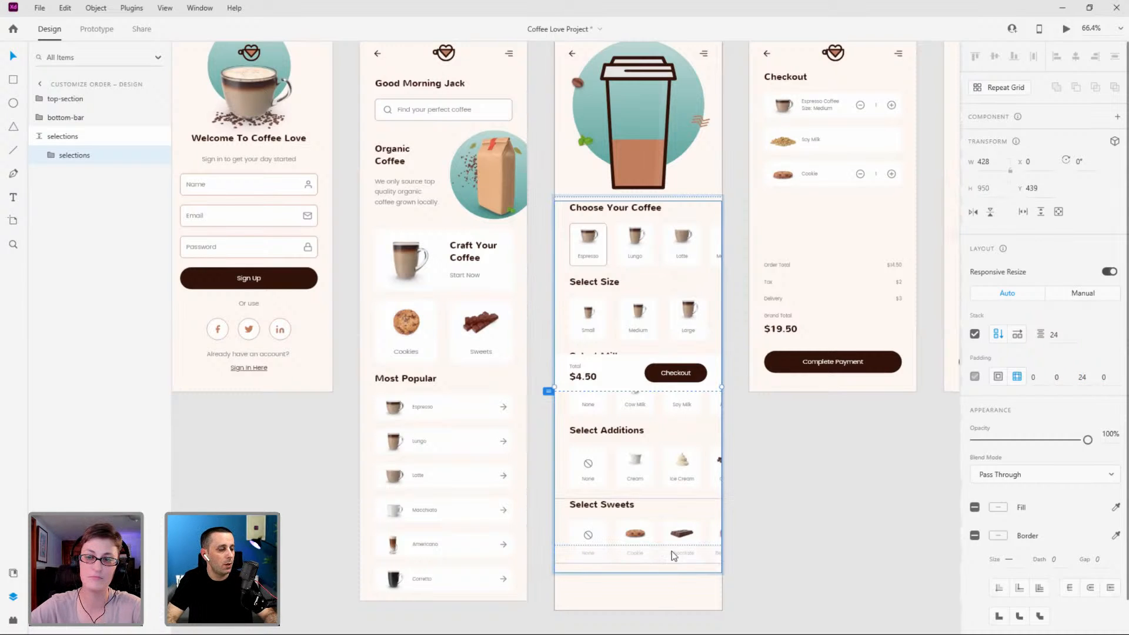
left_click(55, 137)
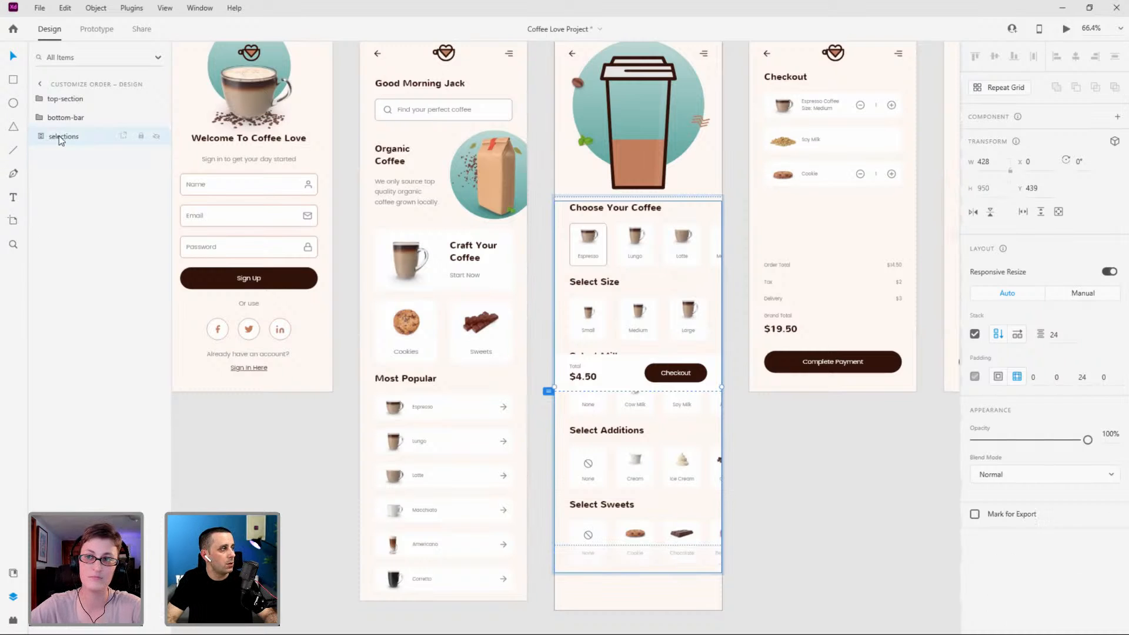
Shorten the selections scroll area to a height of 402 so it ends at the checkout bar's upper edge.
left_click_drag(638, 545, 595, 341)
scroll(638, 360, "up", 5)
scroll(618, 387, "up", 3)
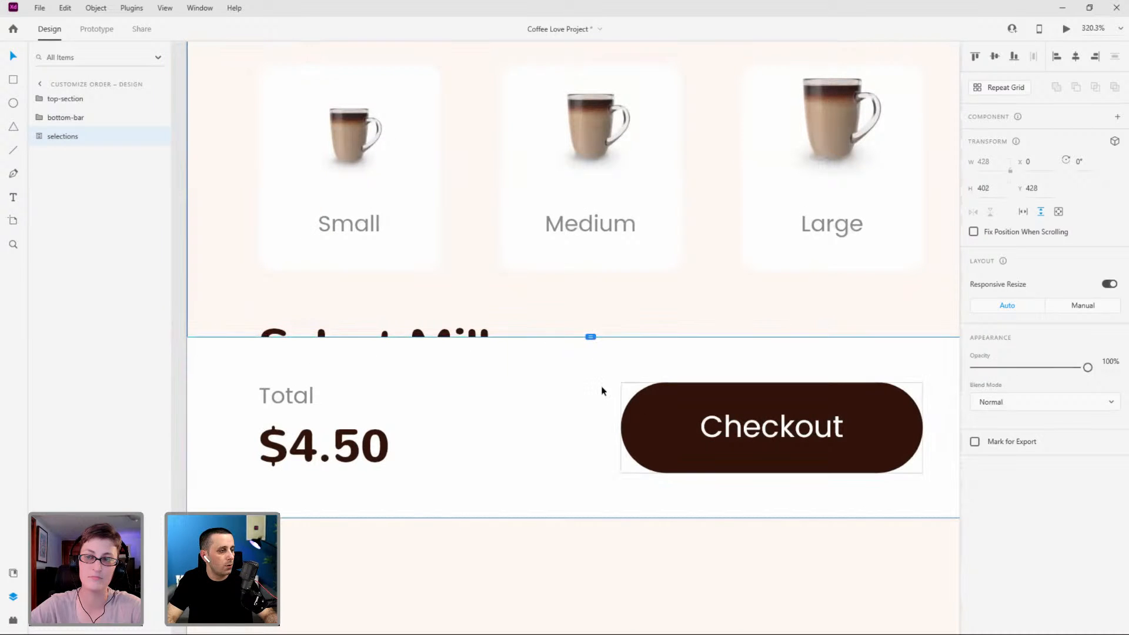
scroll(610, 414, "down", 10)
Shorten the Customize Order – Design artboard to a height of 926 and check its lower edge against the checkout bar.
left_click(577, 139)
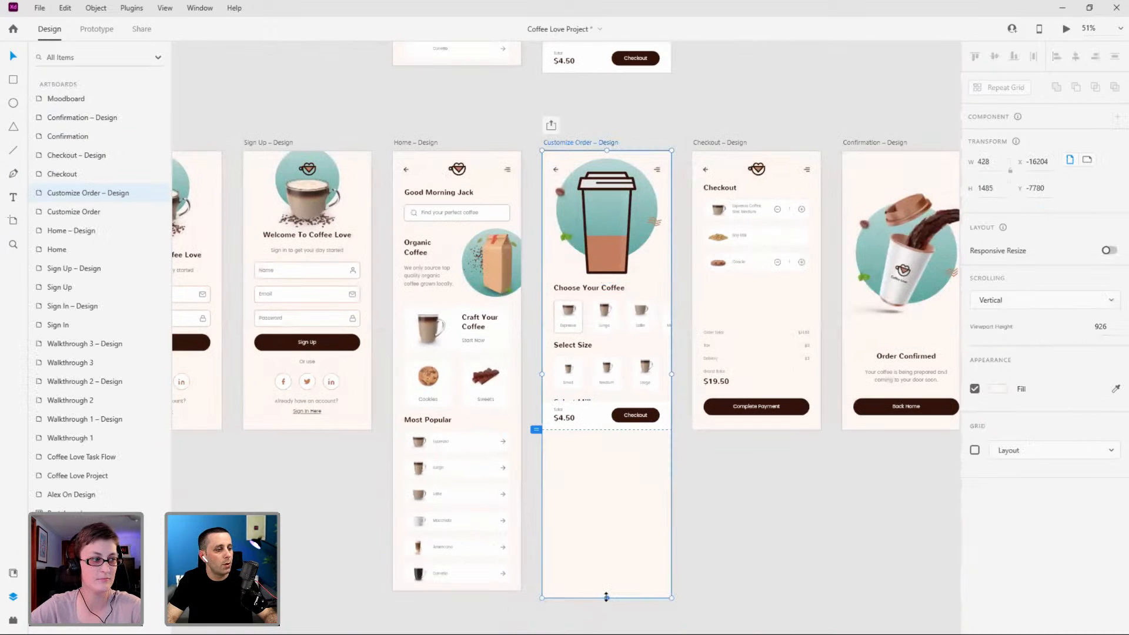
left_click_drag(607, 477, 592, 410)
scroll(609, 445, "up", 8)
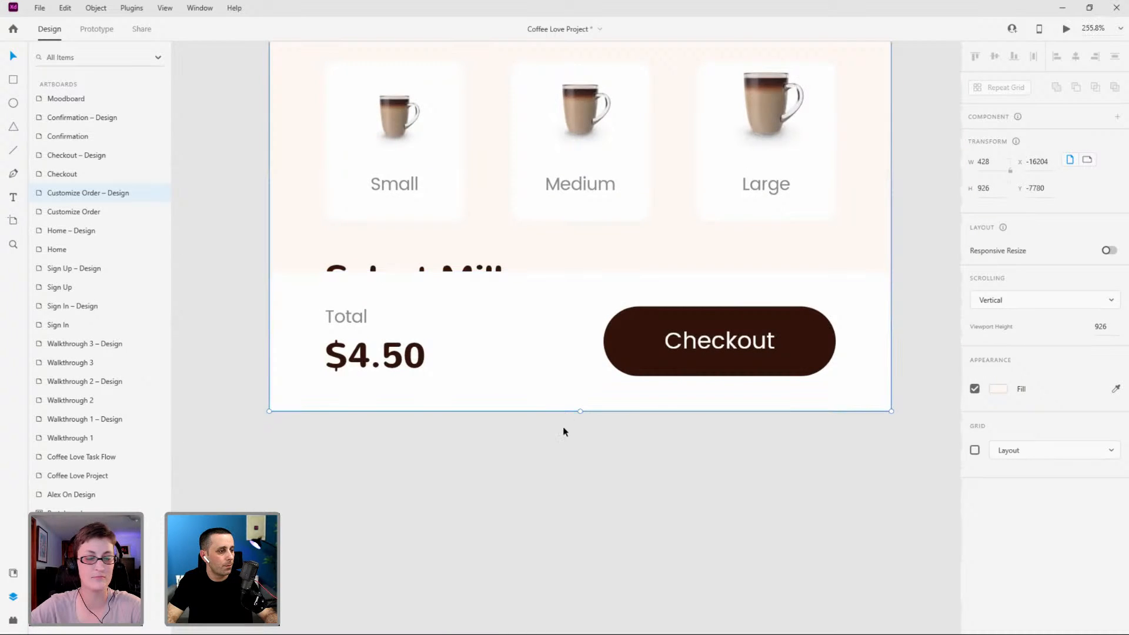
scroll(563, 425, "up", 5)
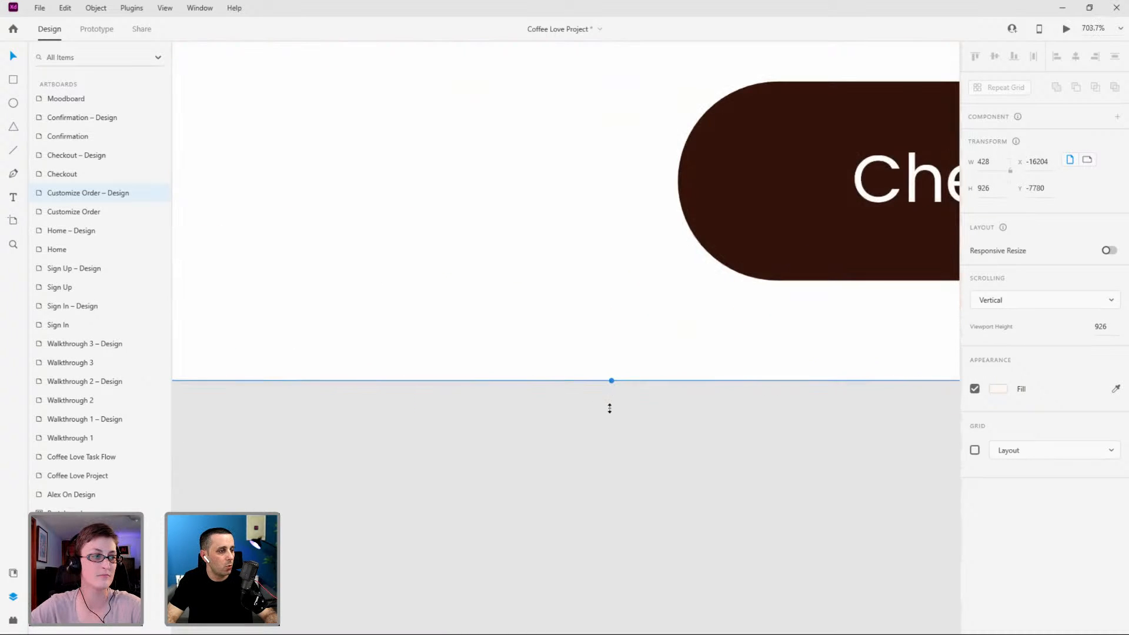
left_click_drag(611, 380, 609, 408)
scroll(612, 376, "up", 6)
left_click_drag(606, 503, 622, 395)
scroll(646, 468, "down", 3)
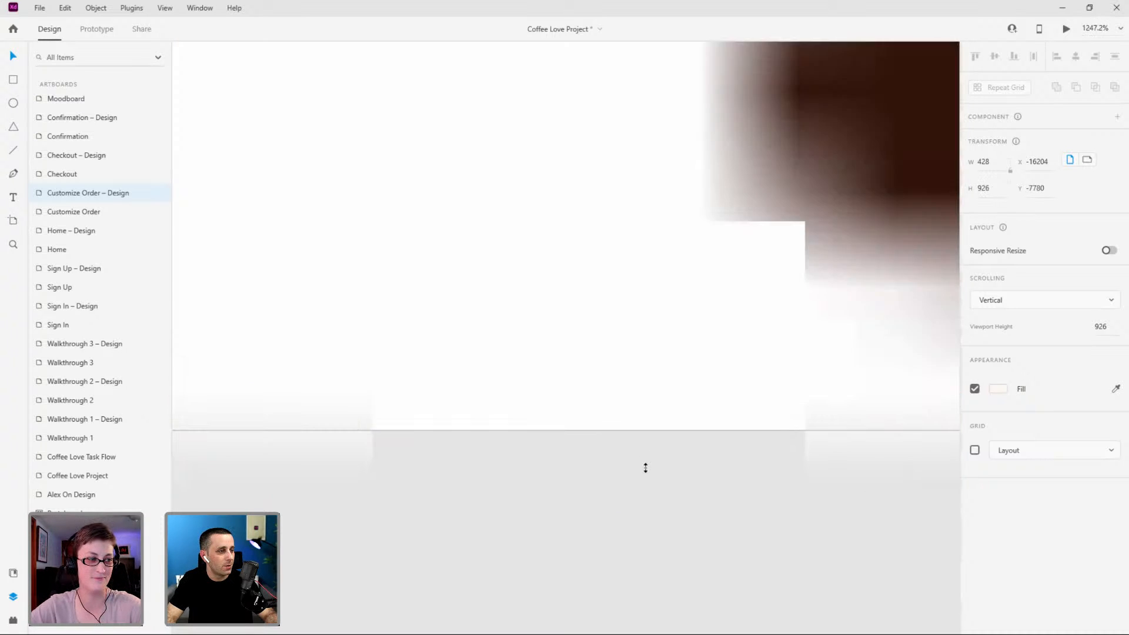
scroll(645, 468, "down", 10)
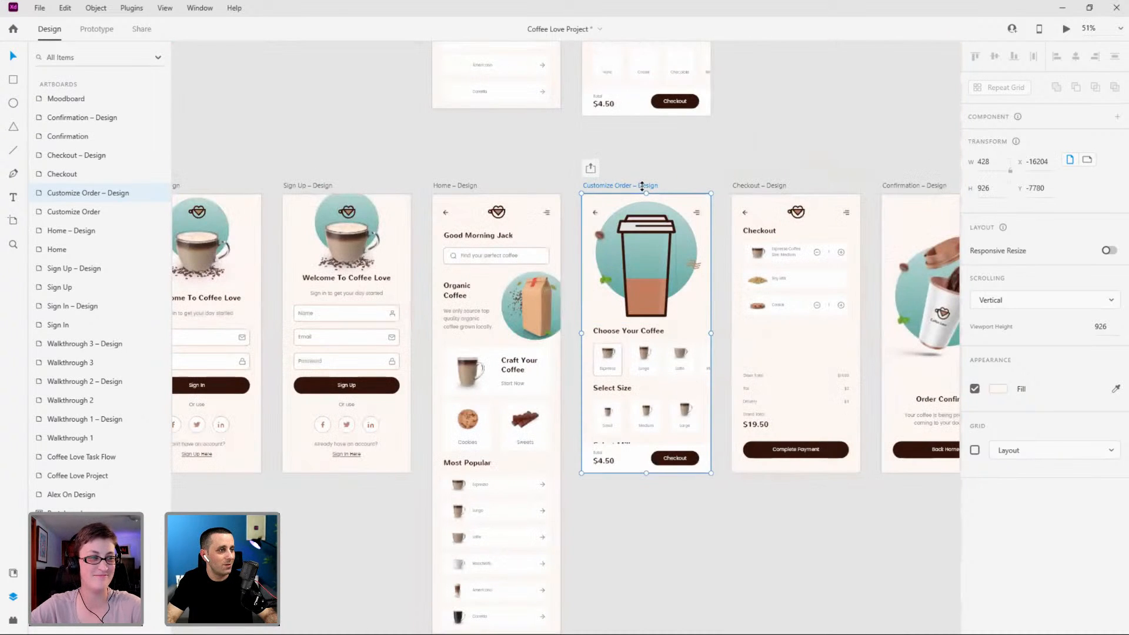
Preview the Customize Order screen and test how the selections scroll between the cup section and checkout bar, closing the preview at the end.
key("ctrl+Return")
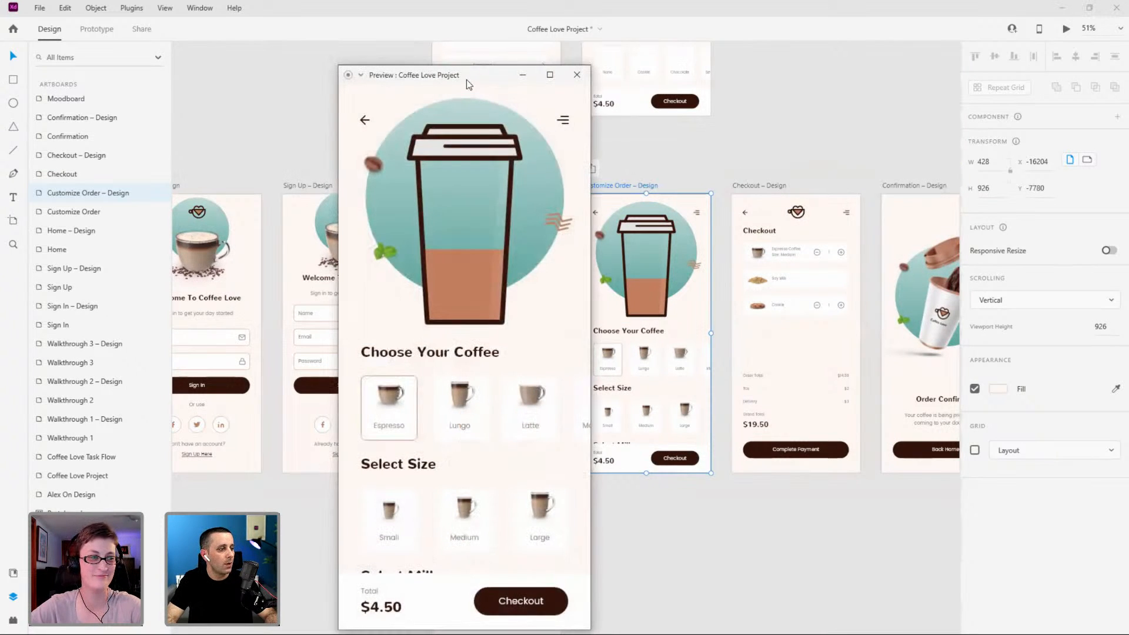
left_click_drag(466, 80, 486, 51)
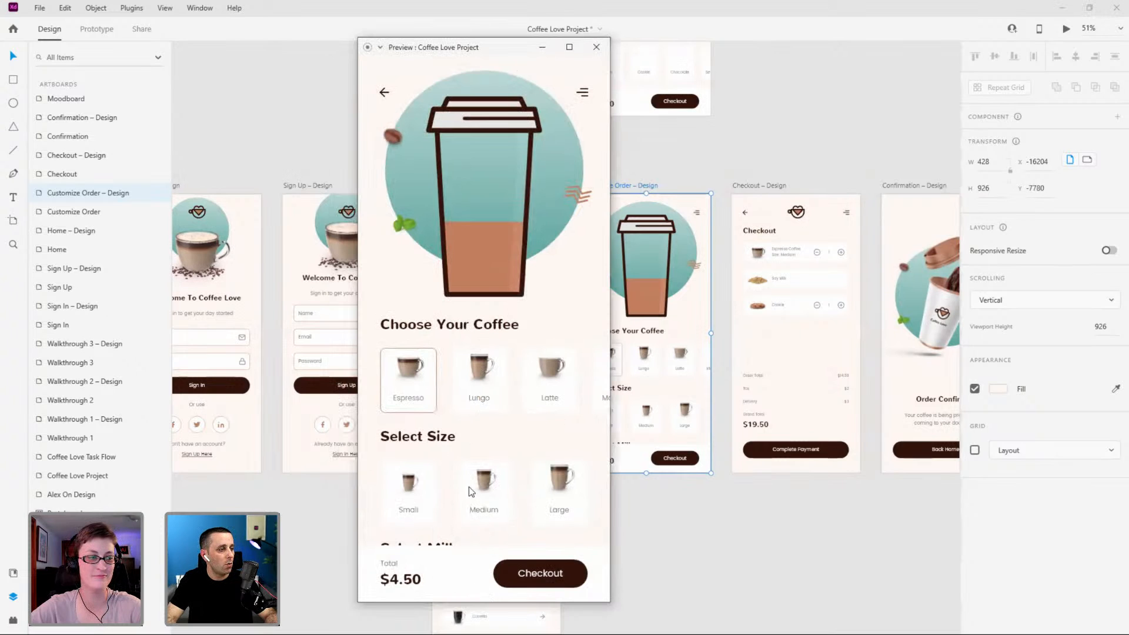
scroll(479, 390, "down", 5)
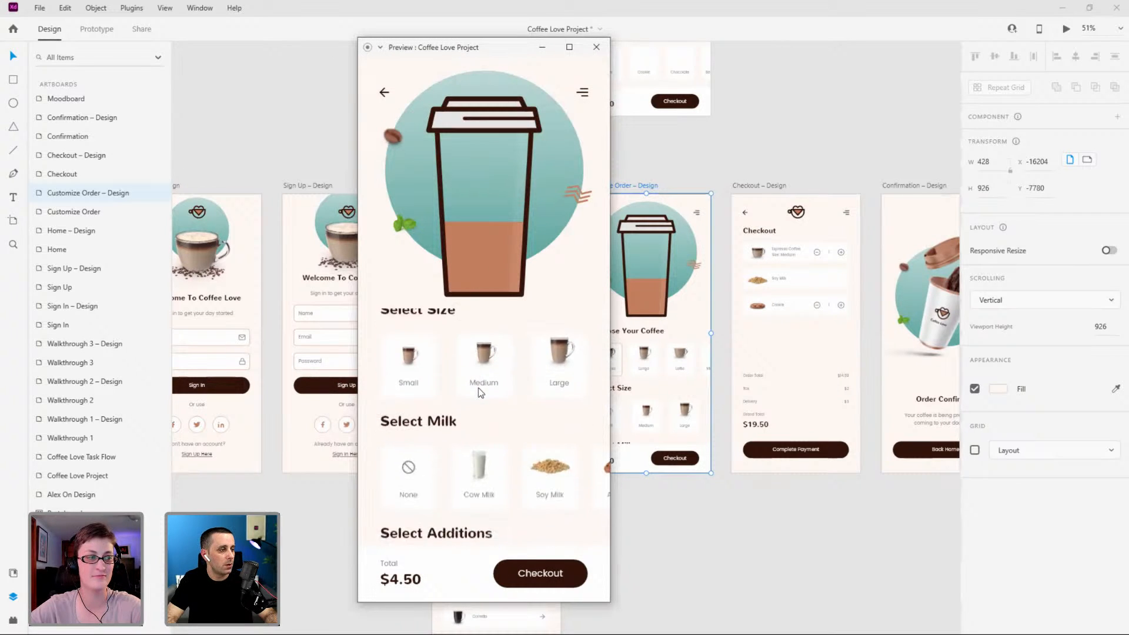
scroll(479, 390, "up", 5)
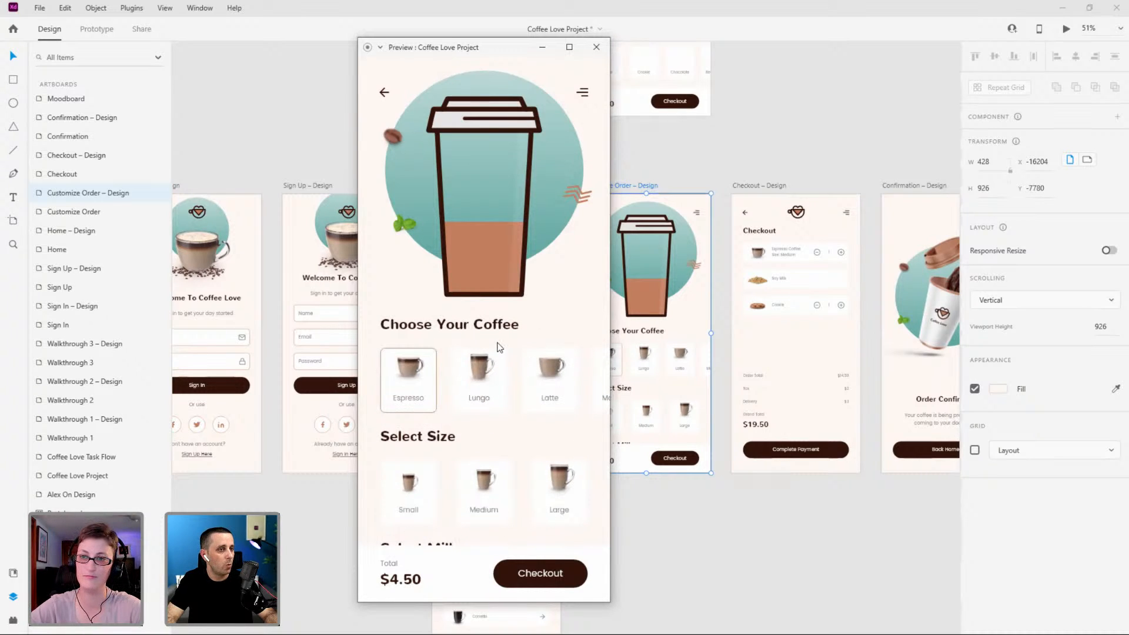
scroll(481, 379, "down", 3)
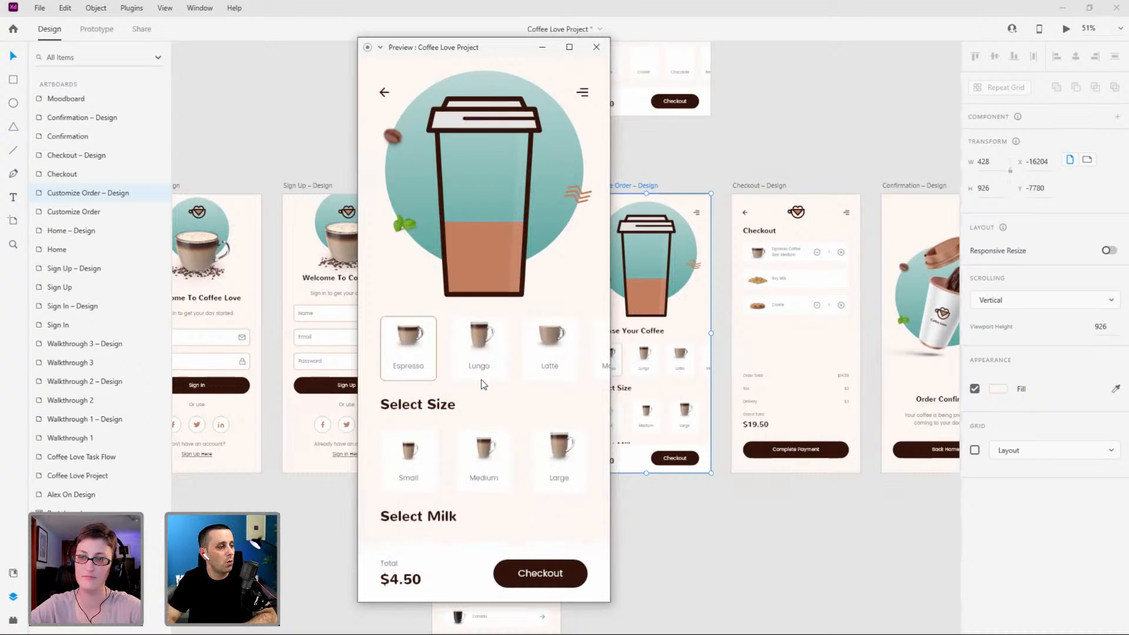
scroll(481, 385, "down", 2)
scroll(569, 398, "up", 5)
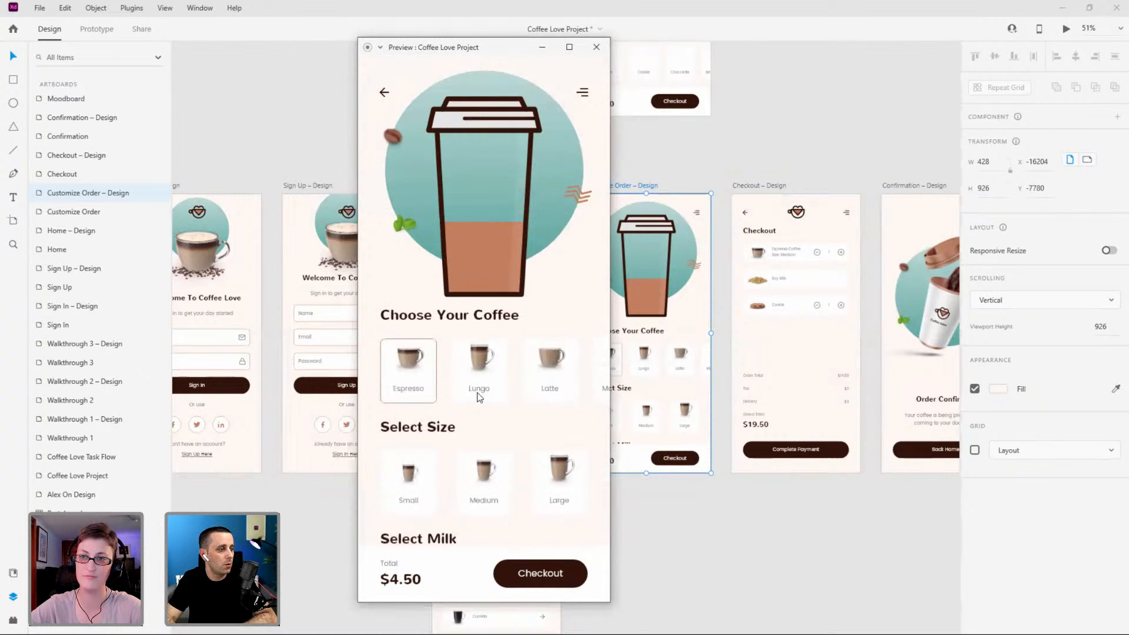
left_click_drag(567, 392, 685, 389)
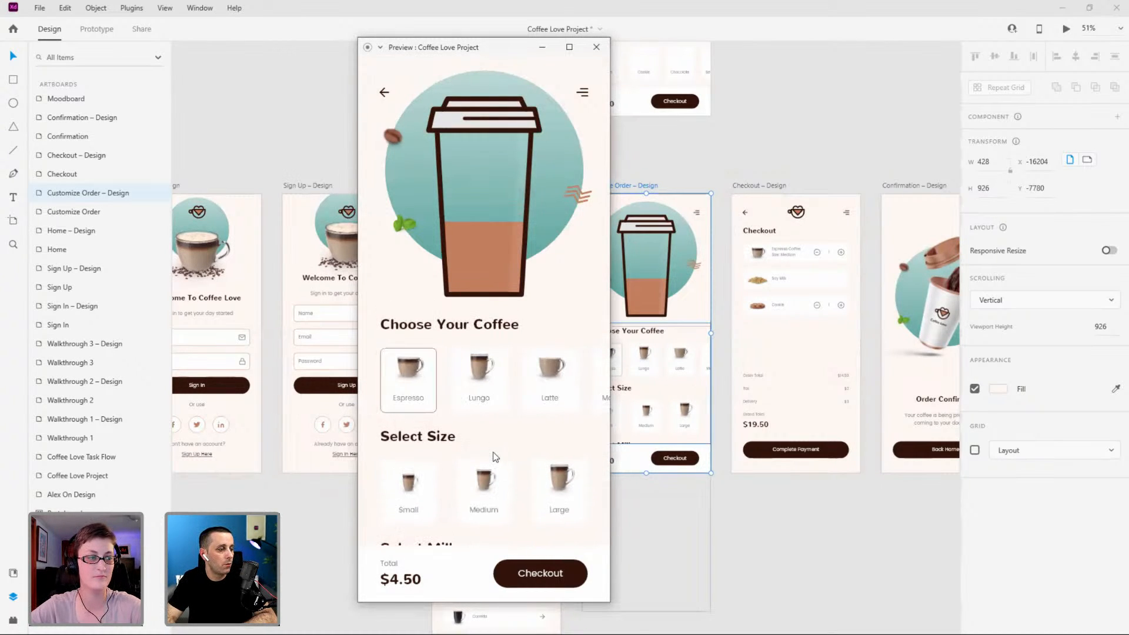
scroll(493, 452, "down", 1)
scroll(495, 457, "down", 3)
left_click_drag(494, 482, 612, 489)
scroll(405, 369, "up", 4)
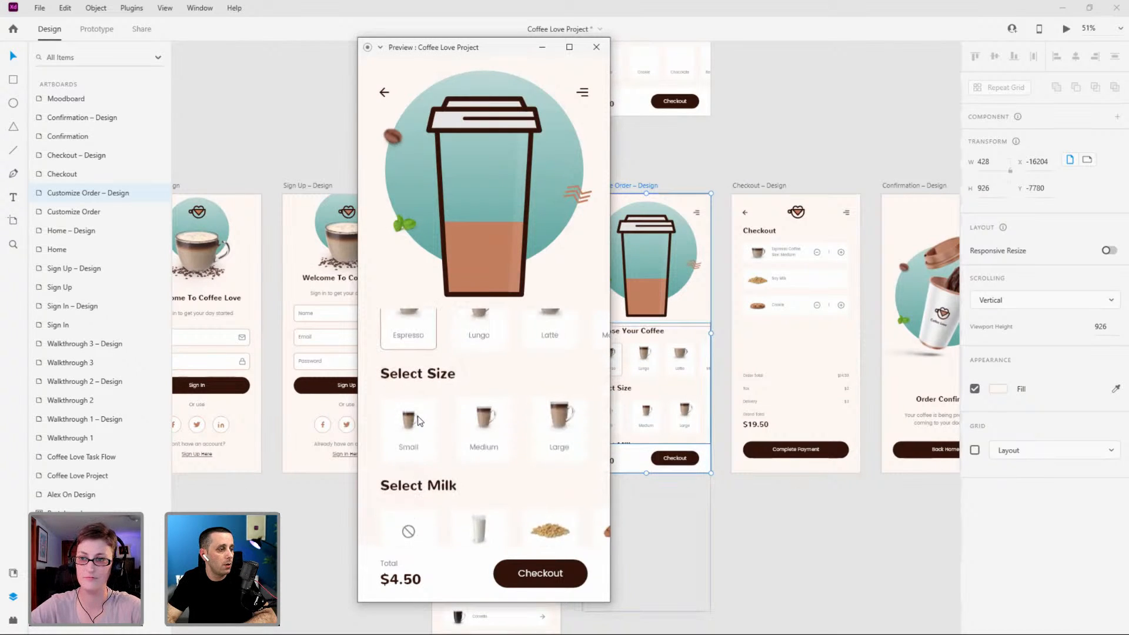
left_click_drag(521, 398, 803, 368)
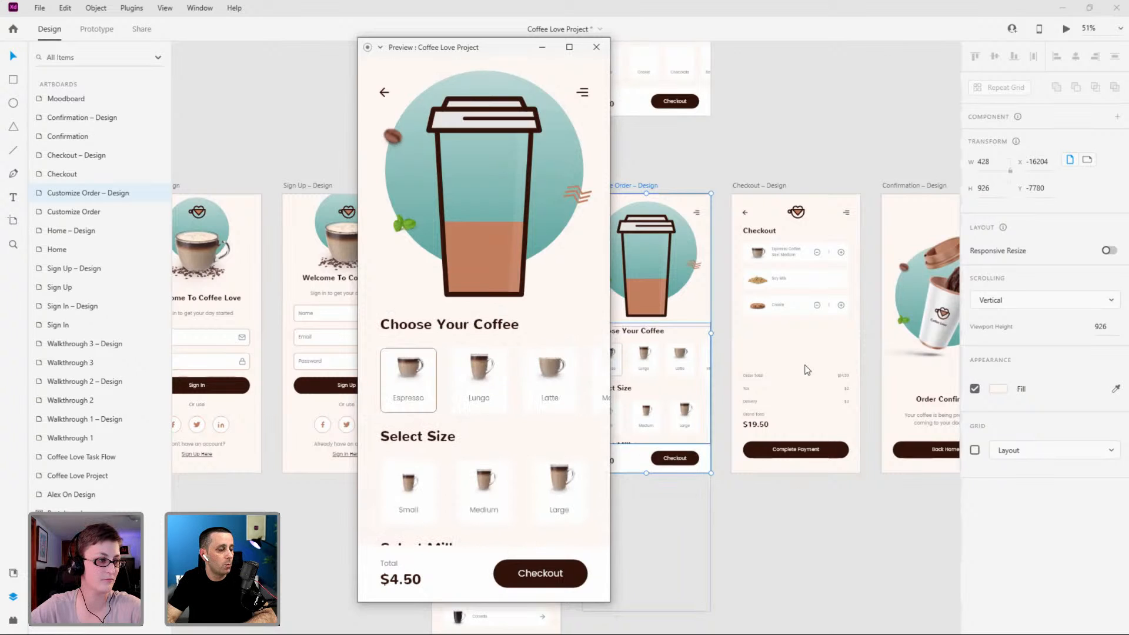
left_click(596, 47)
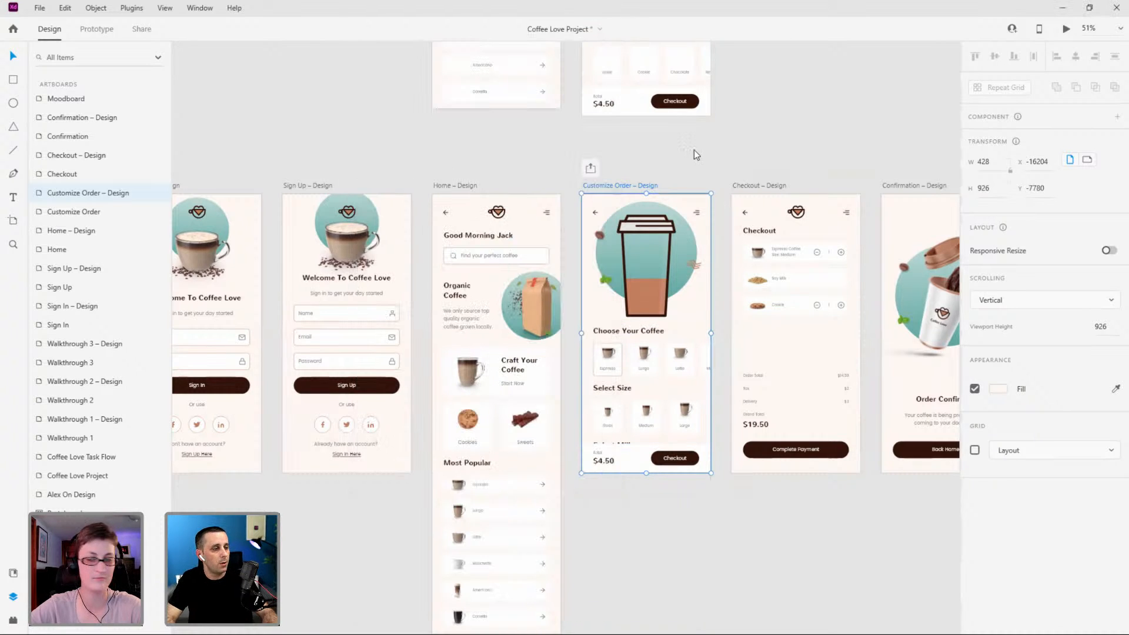
Switch to prototyping and link the arrow button on Walkthrough 1 – Design to Walkthrough 2 – Design.
scroll(834, 191, "down", 5)
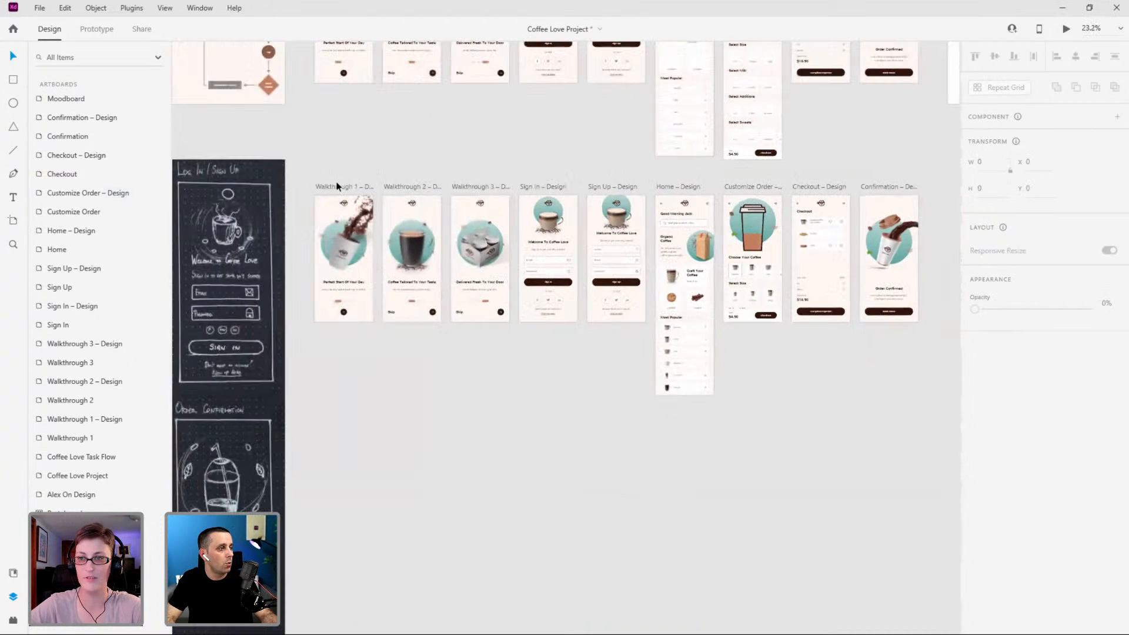
left_click(336, 187)
scroll(314, 237, "up", 5)
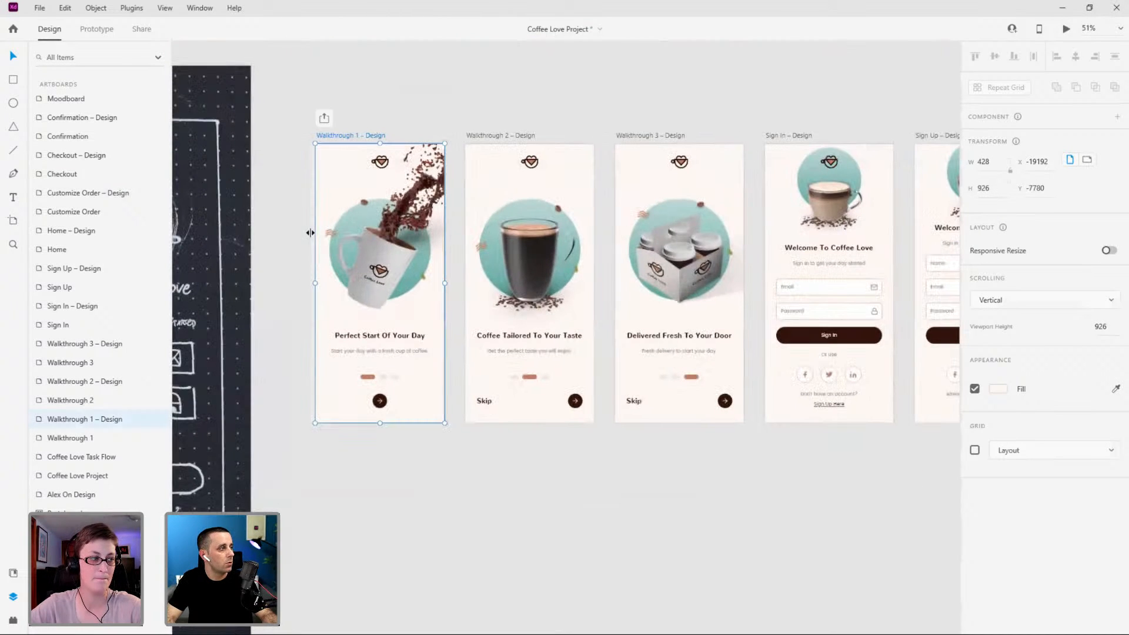
left_click(89, 35)
scroll(376, 356, "up", 2)
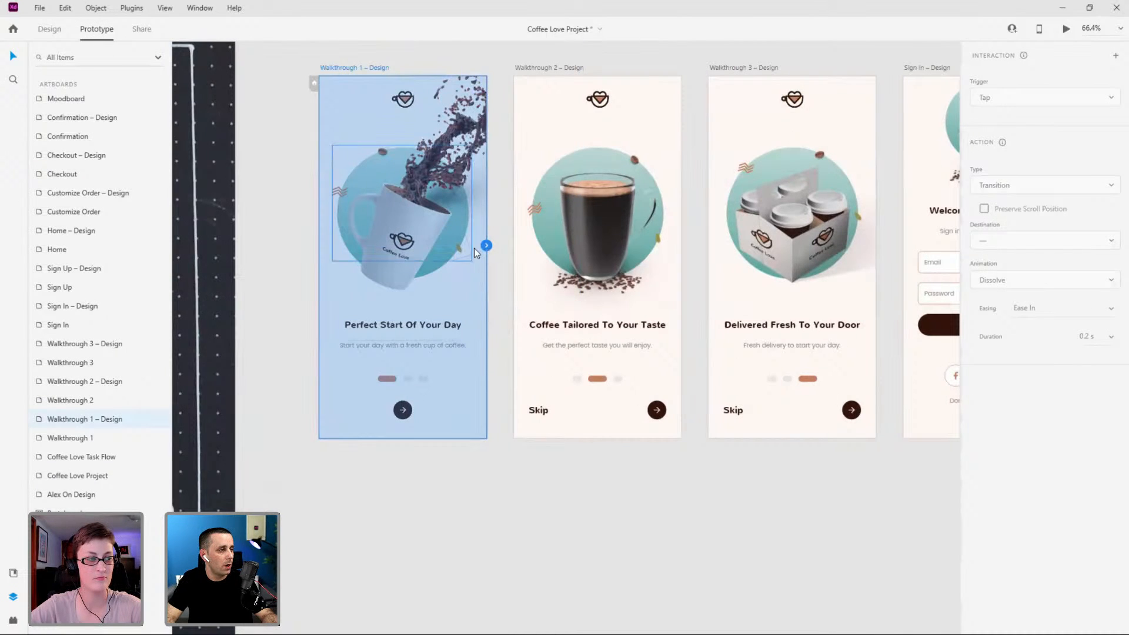
left_click(402, 410)
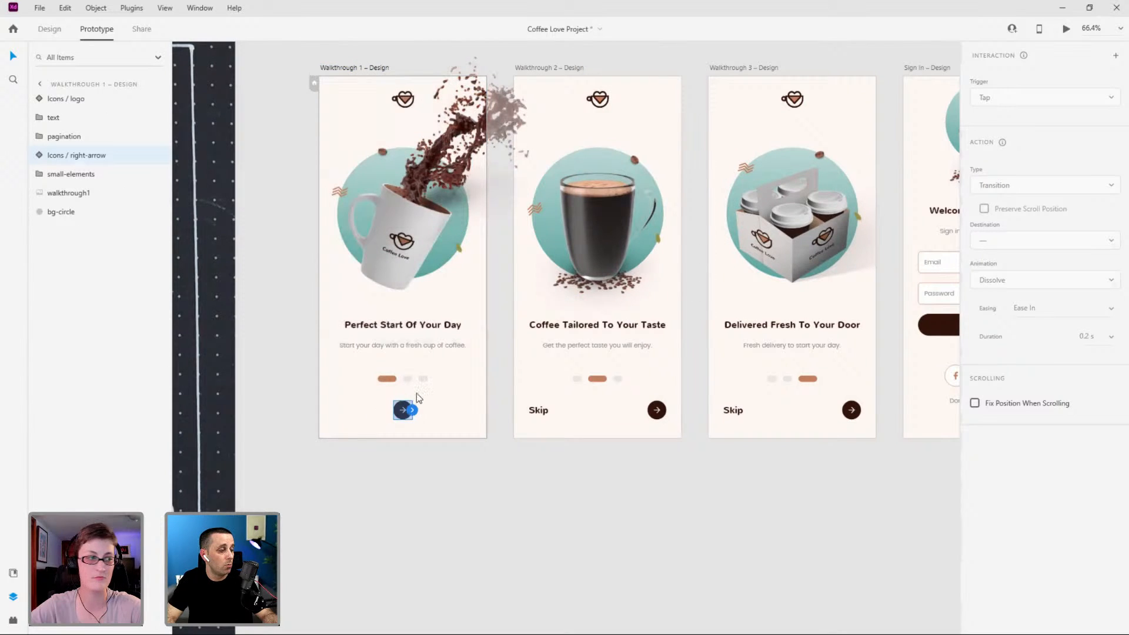
scroll(416, 400, "up", 2)
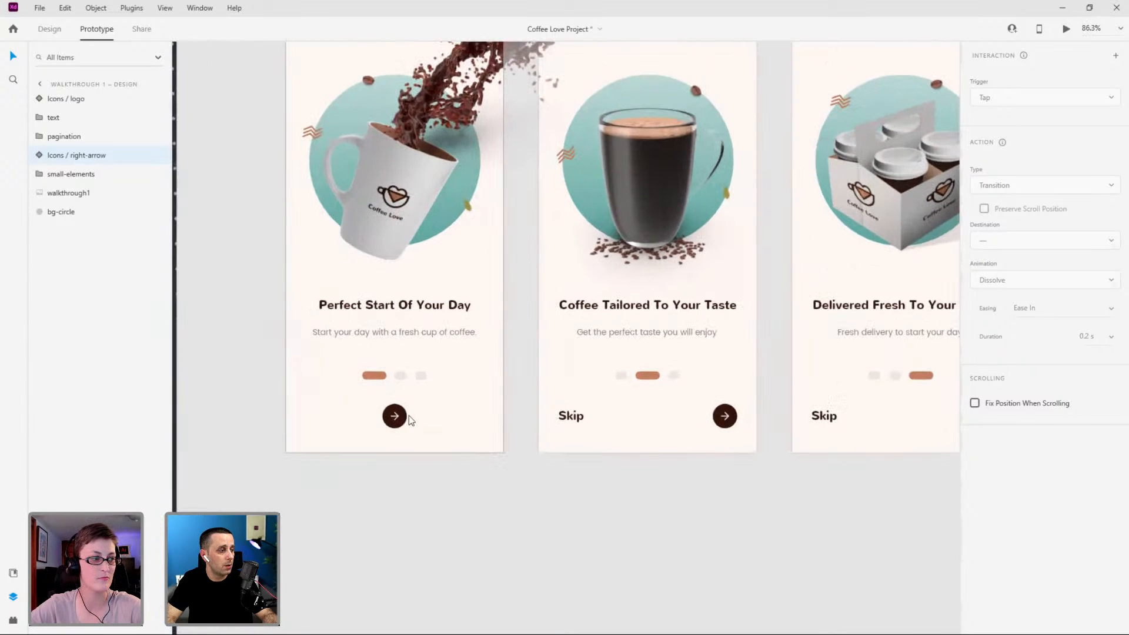
left_click_drag(408, 417, 597, 387)
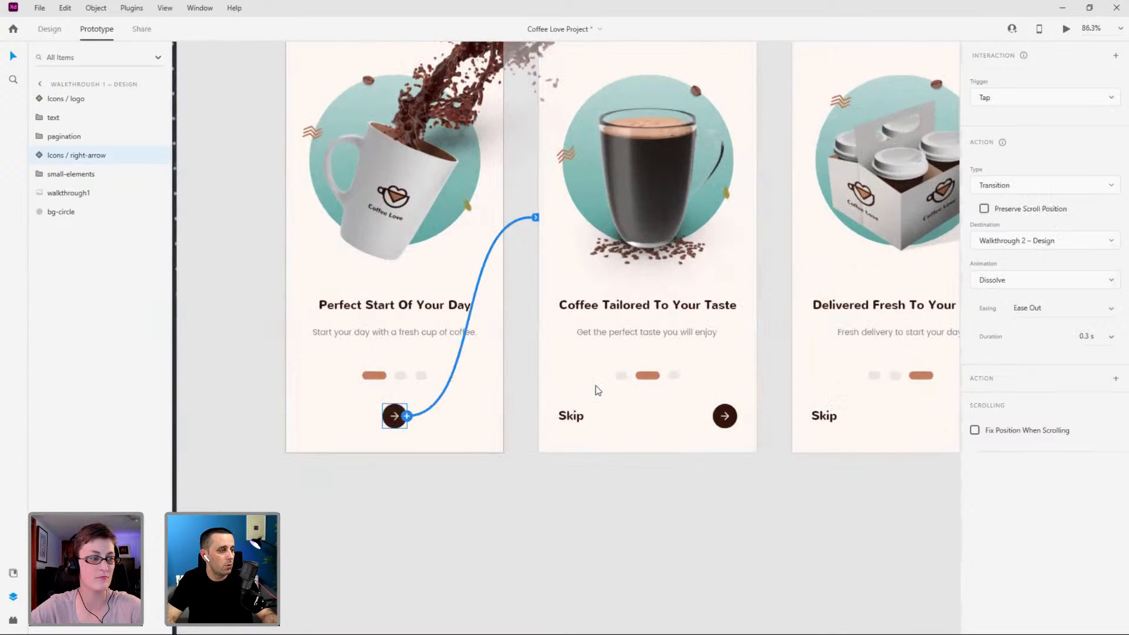
Set the Walkthrough 1 arrow's interaction to Auto-Animate with a duration of 0.4 s.
left_click(1019, 185)
left_click(1018, 164)
scroll(424, 262, "down", 1)
scroll(424, 261, "down", 1)
scroll(422, 256, "down", 2)
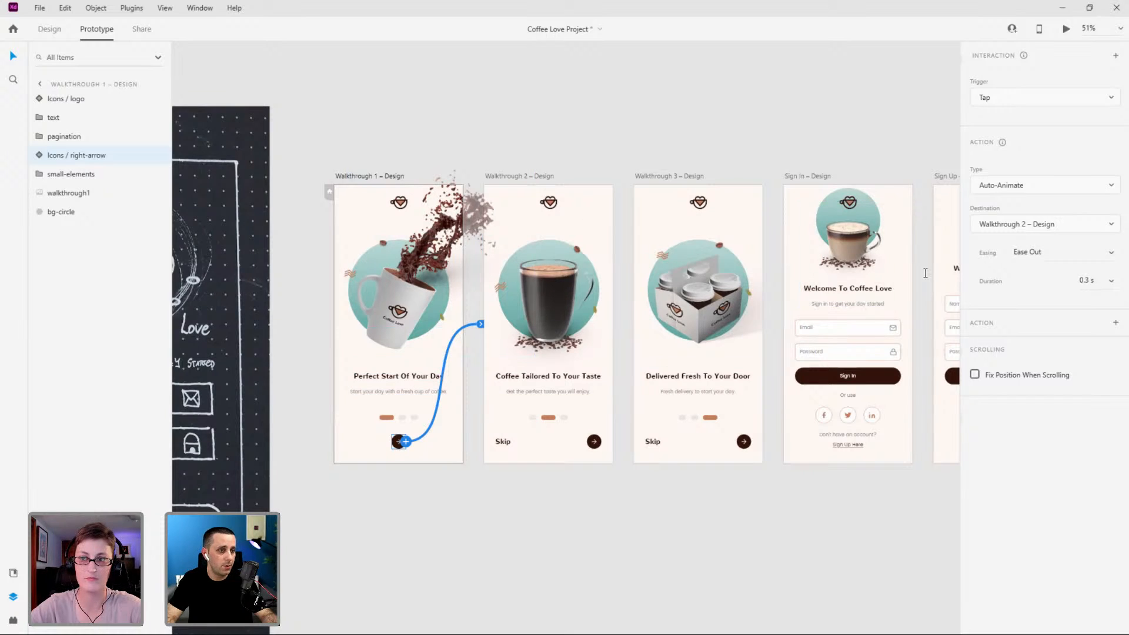
left_click(1111, 284)
left_click(1101, 258)
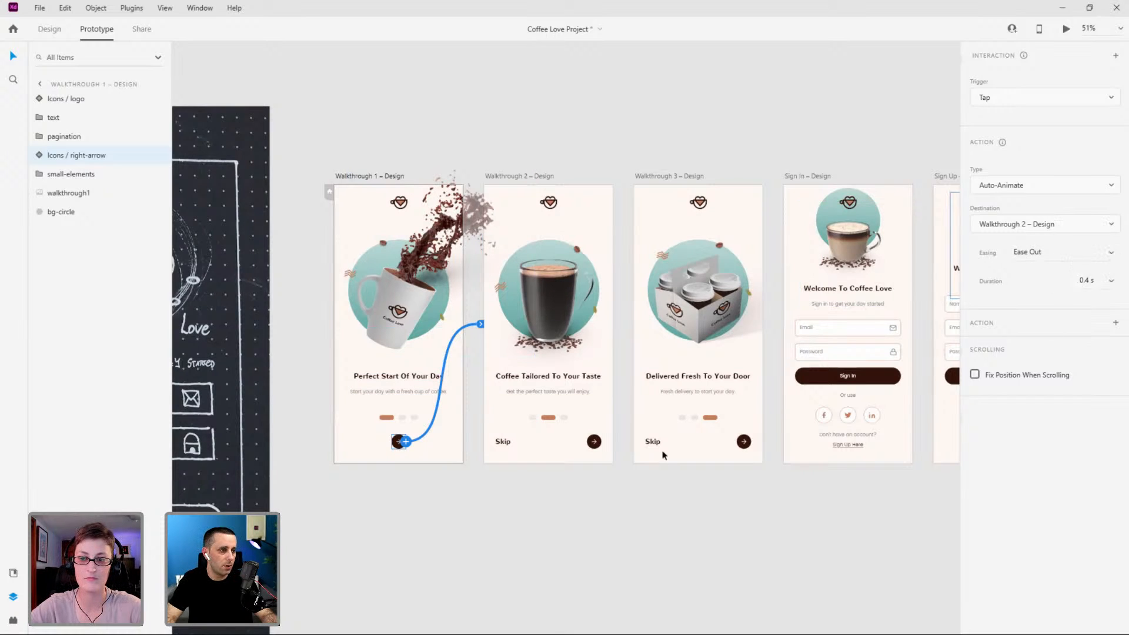
Link the Walkthrough 2 – Design arrow to Walkthrough 3 – Design, and the Walkthrough 3 arrow to Sign In – Design.
left_click(593, 442)
left_click_drag(601, 441, 670, 354)
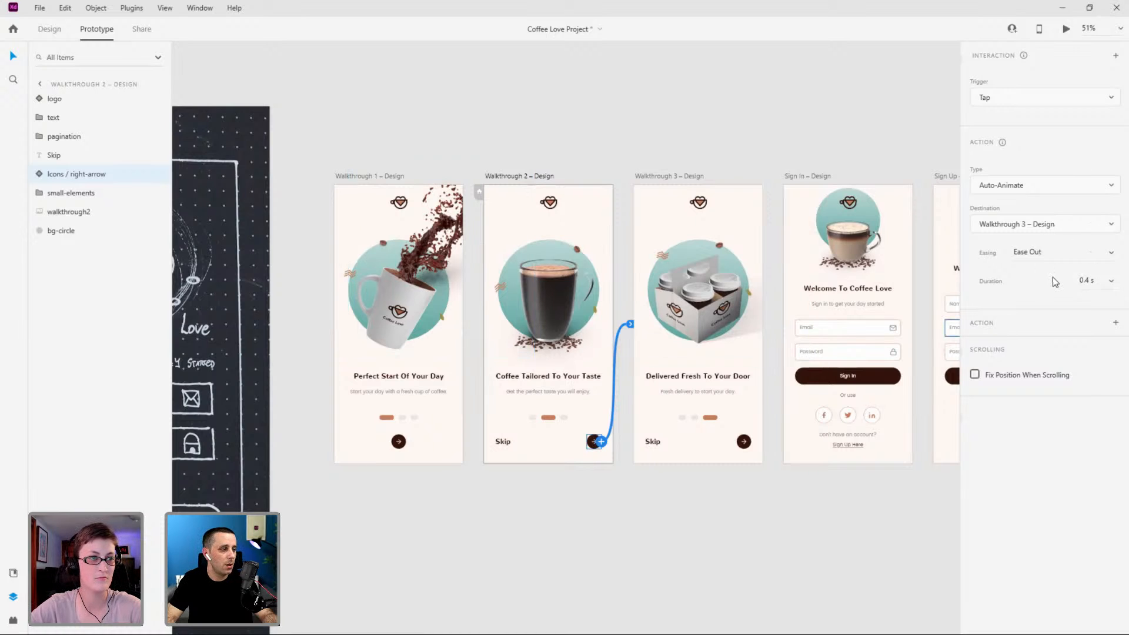
left_click(742, 442)
left_click_drag(750, 441, 832, 322)
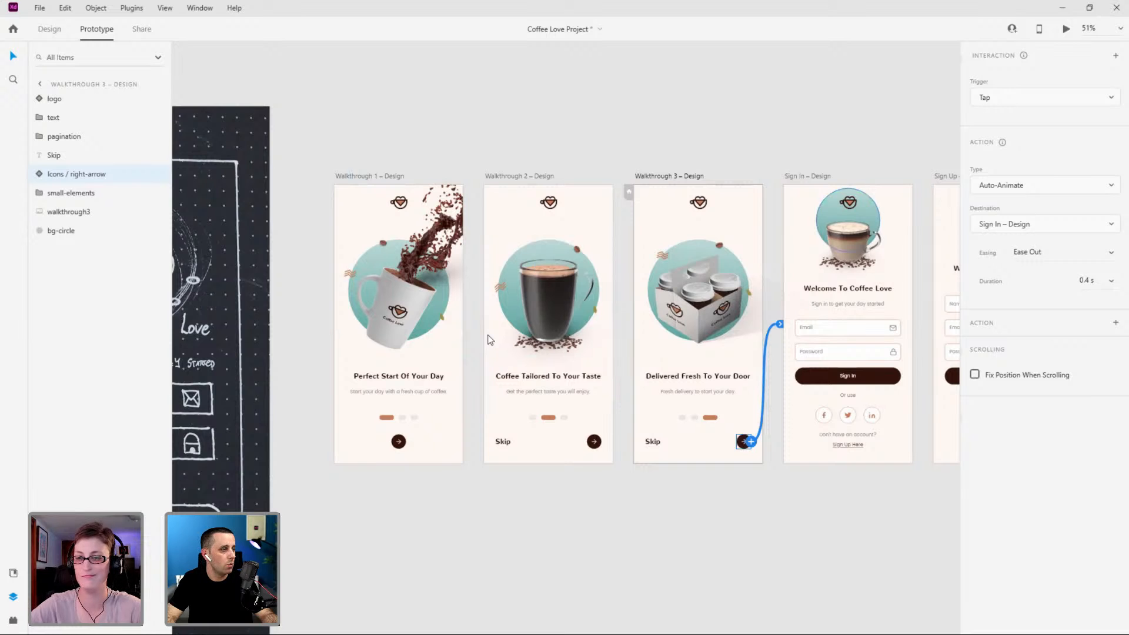
Preview the prototype from Walkthrough 1 – Design, advance through to the third walkthrough screen, and close the preview.
left_click(378, 175)
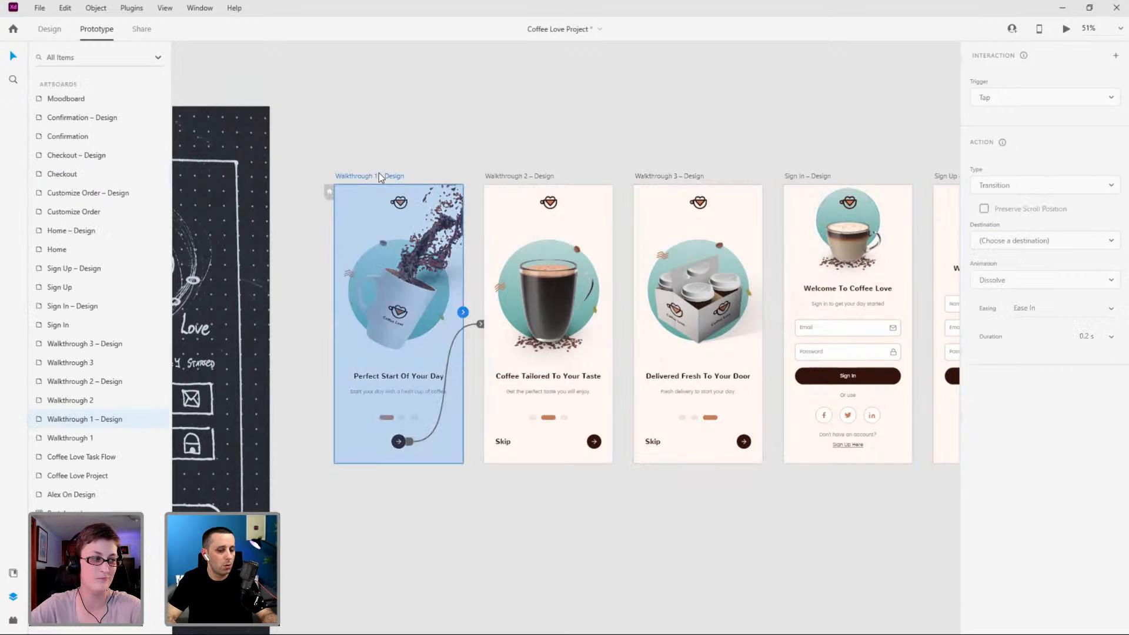
key("ctrl+Return")
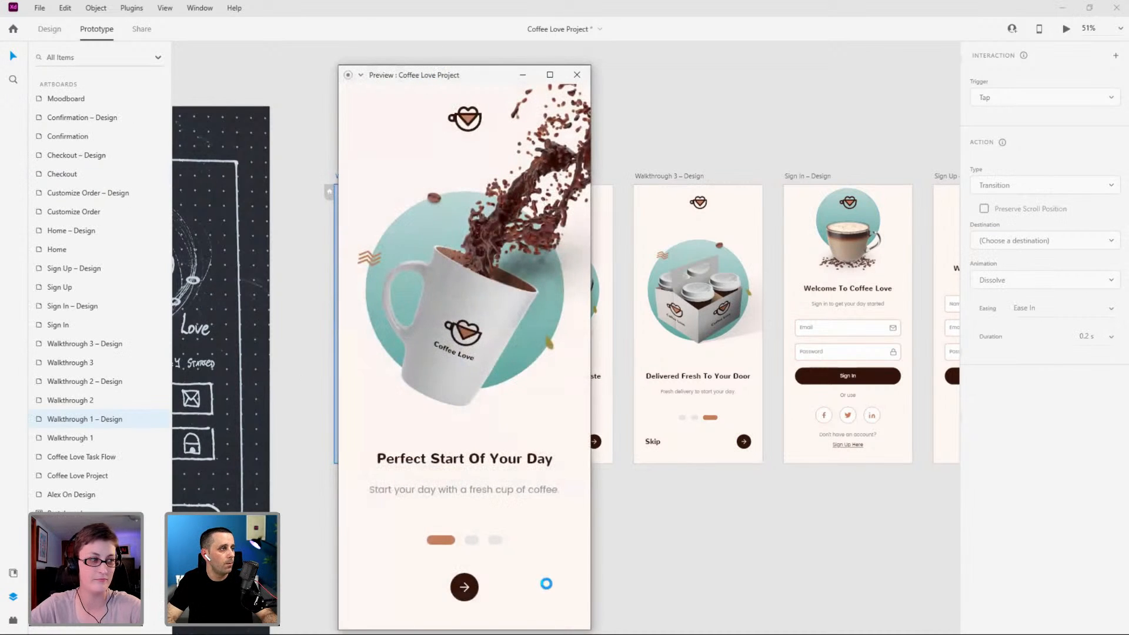
left_click(500, 562)
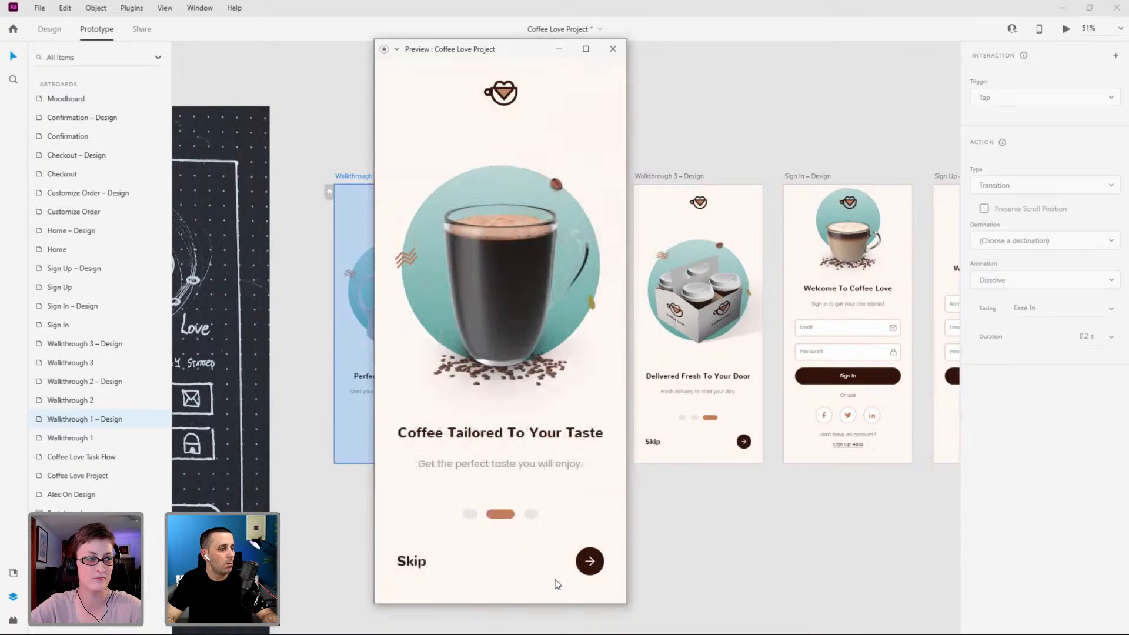
left_click(585, 563)
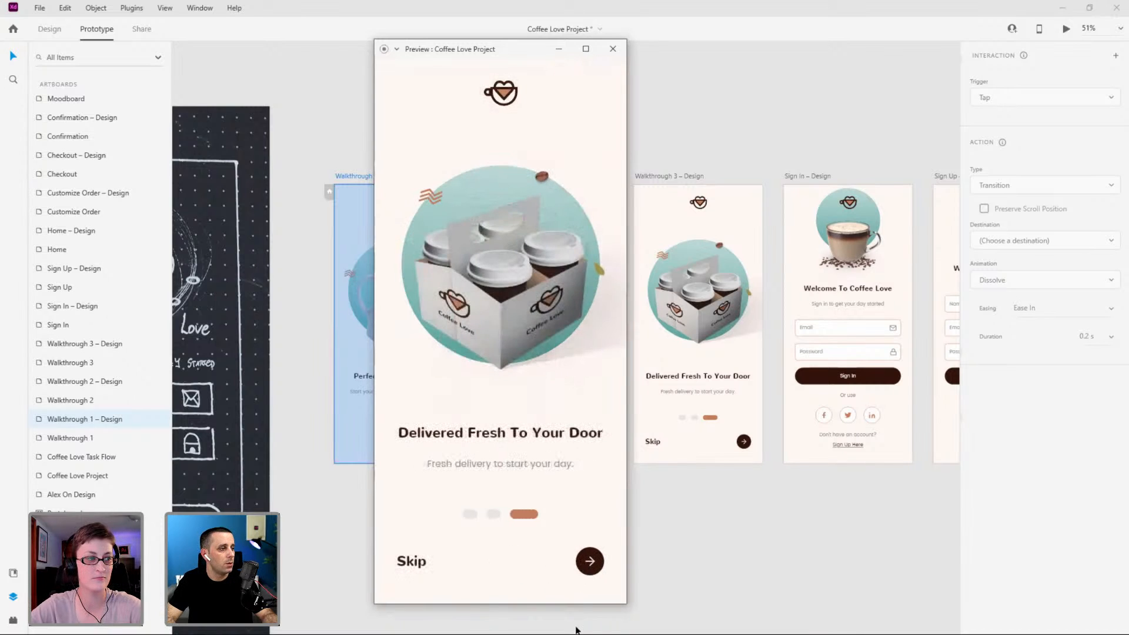
left_click(613, 48)
Set the Walkthrough 1 and Walkthrough 2 arrow interactions to a 0.8 s duration, and open the duration choices for Walkthrough 3's arrow.
left_click(459, 332)
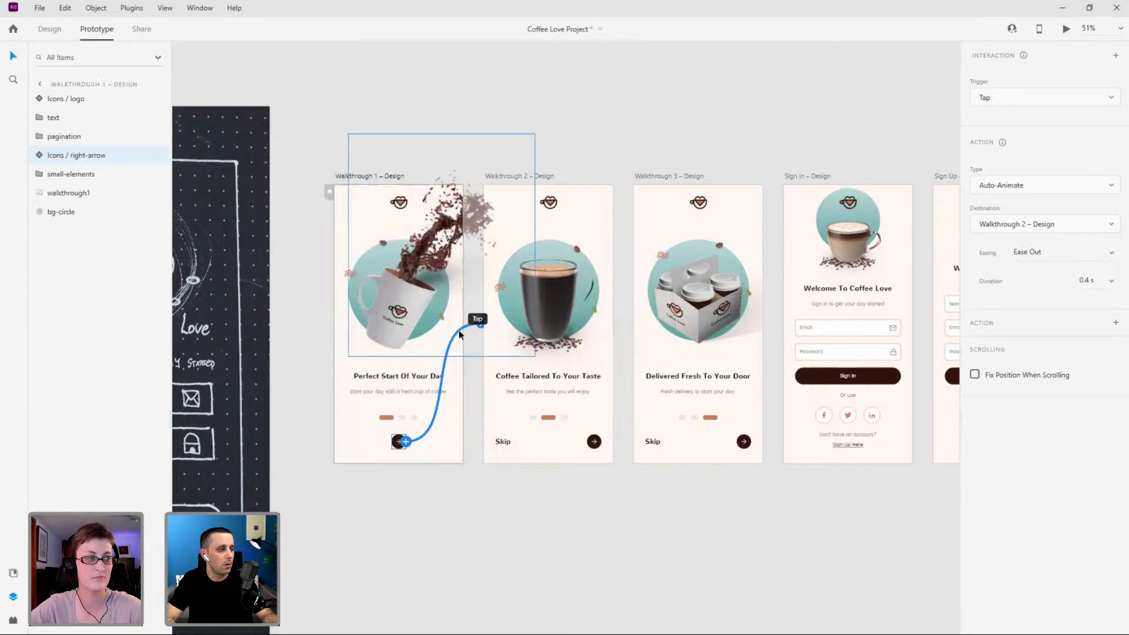
left_click(1111, 282)
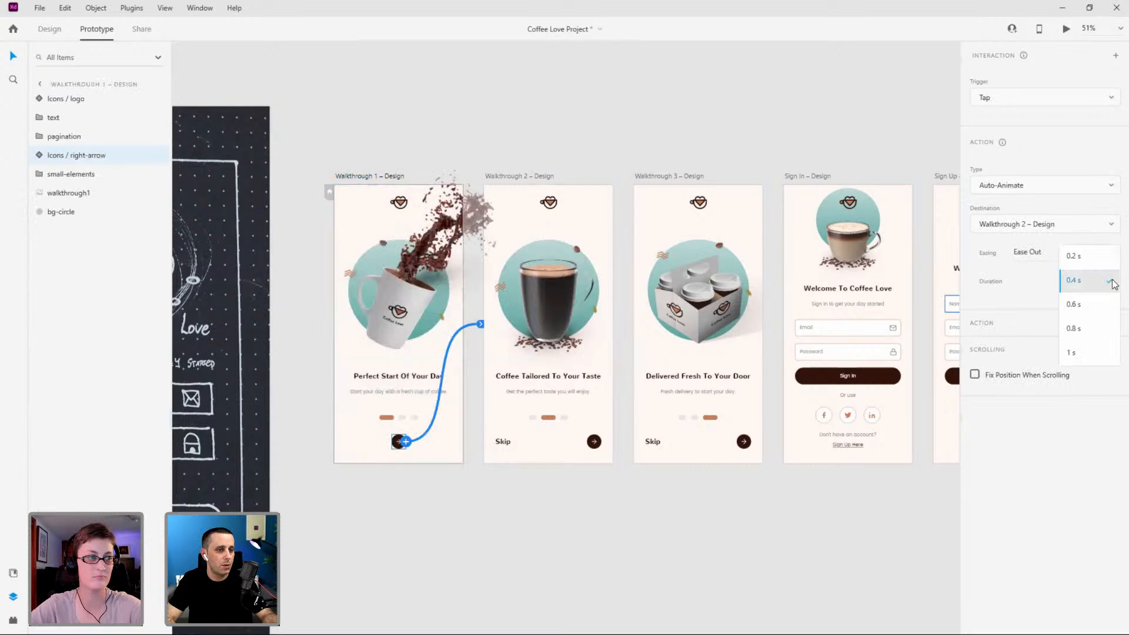
left_click(1078, 328)
left_click(597, 444)
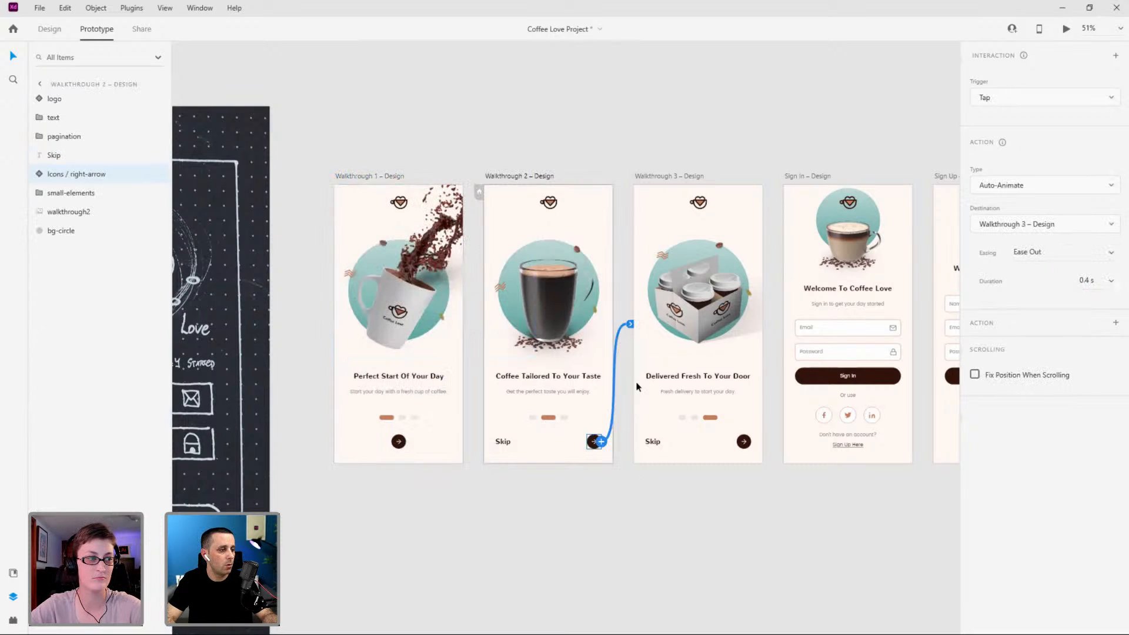
left_click(1110, 285)
left_click(1095, 328)
left_click(748, 449)
left_click(1111, 282)
Preview the prototype from Walkthrough 1 – Design, run through the three walkthrough screens repeatedly with the arrows, and close the preview.
left_click(392, 177)
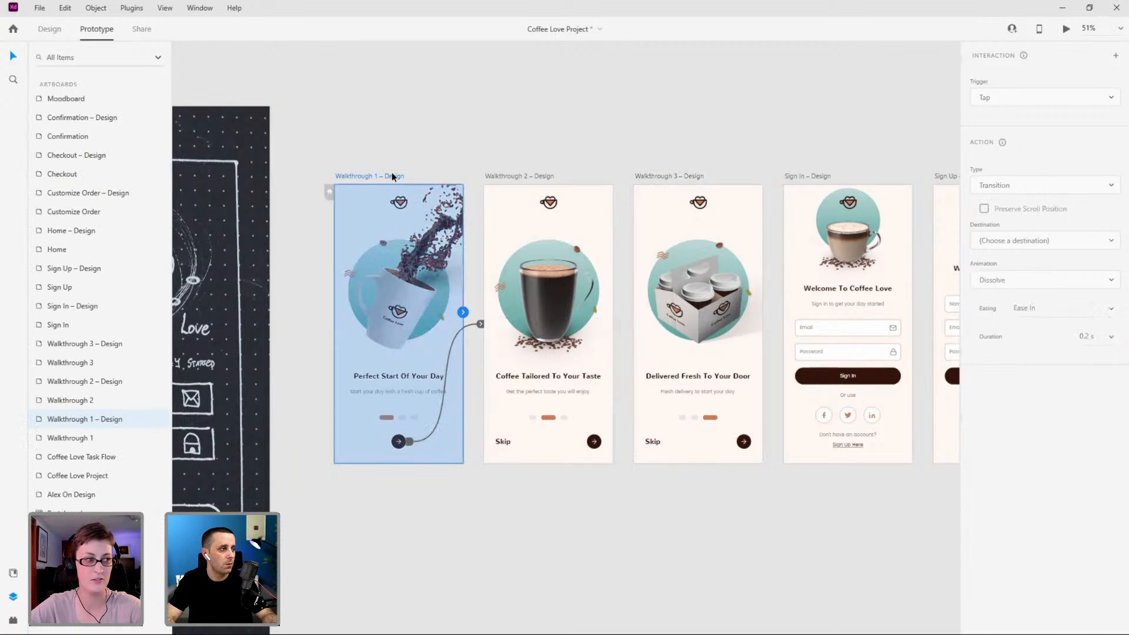
key("ctrl+Return")
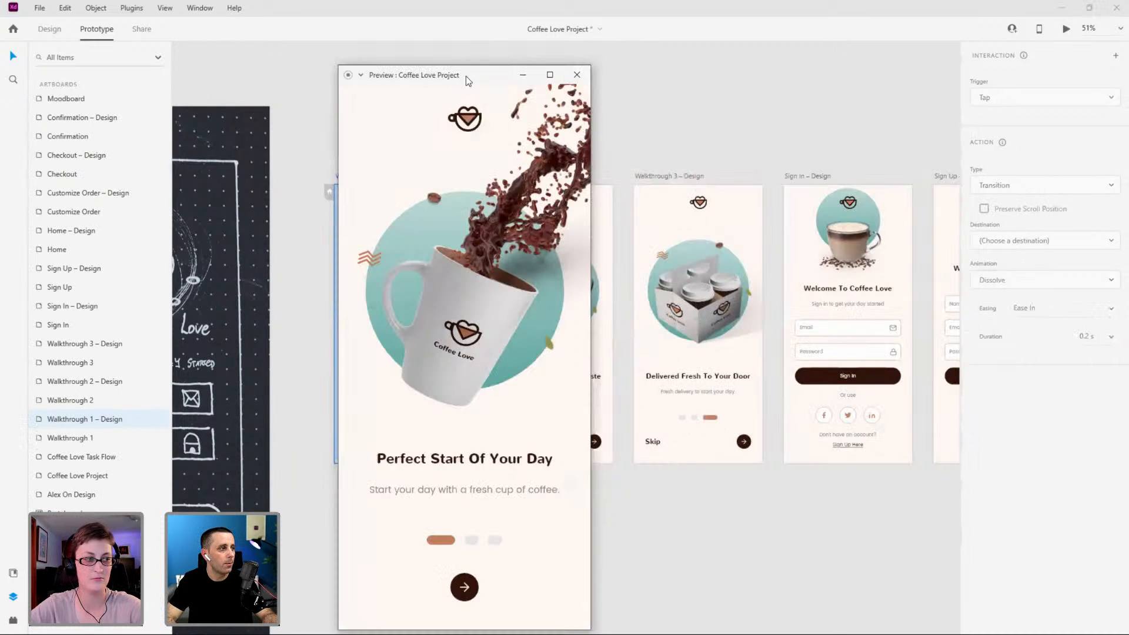
left_click_drag(467, 85, 498, 46)
left_click(495, 547)
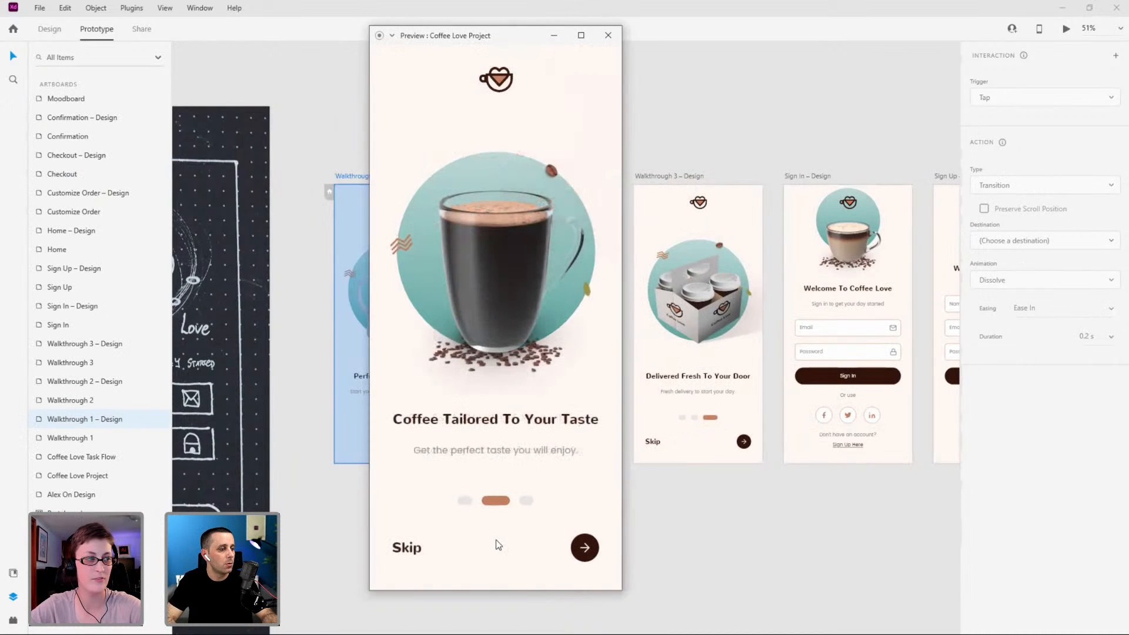
left_click(583, 547)
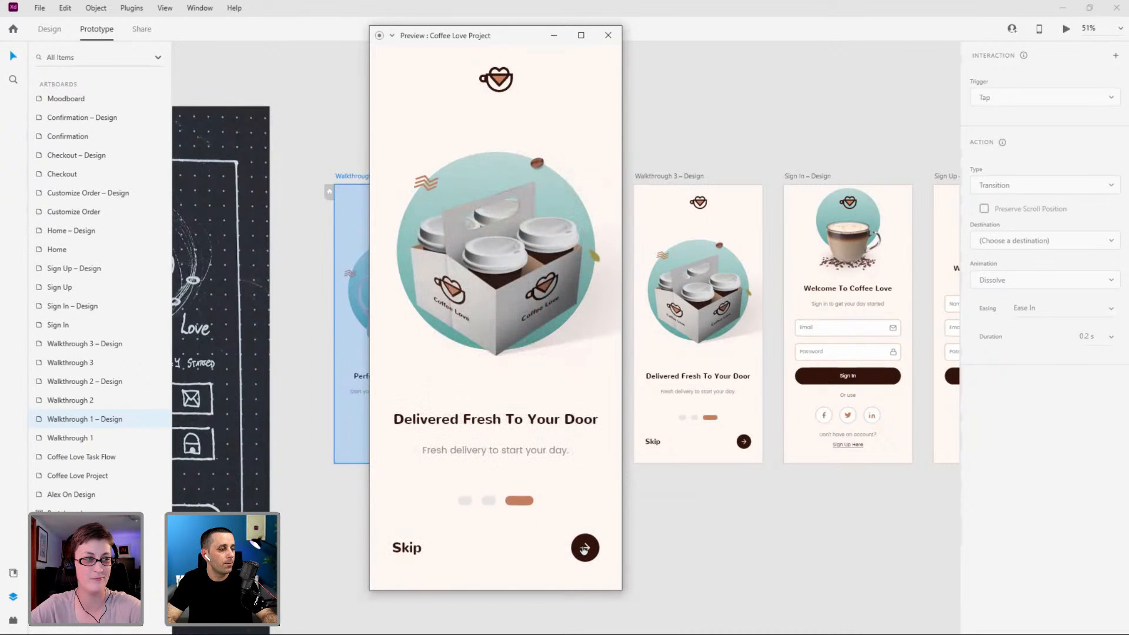
left_click(583, 548)
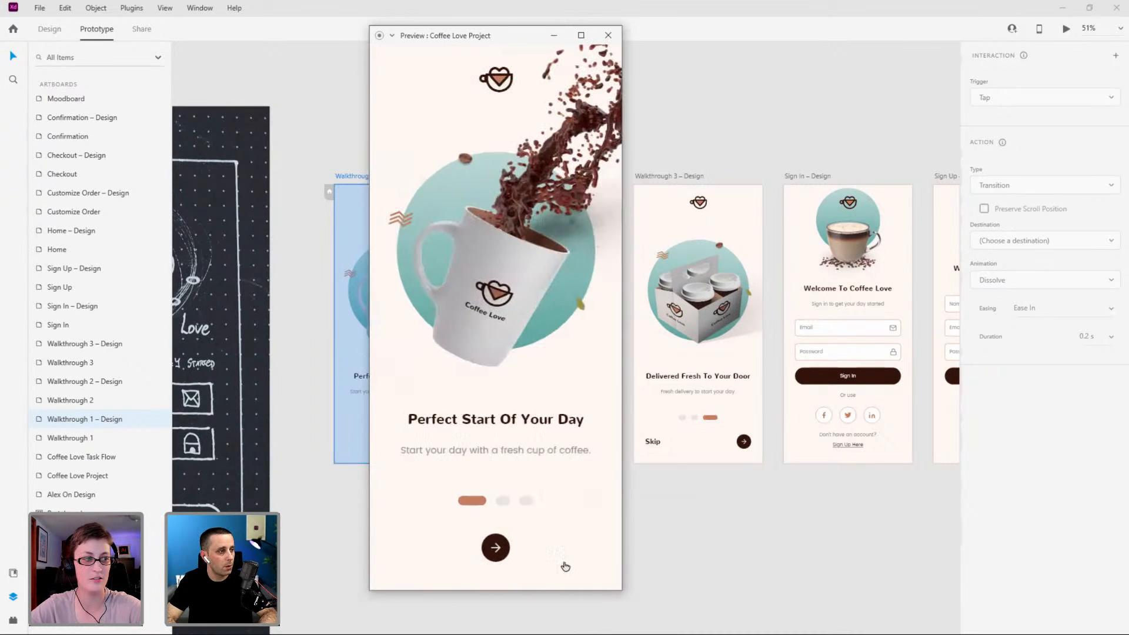
left_click(499, 556)
left_click(573, 555)
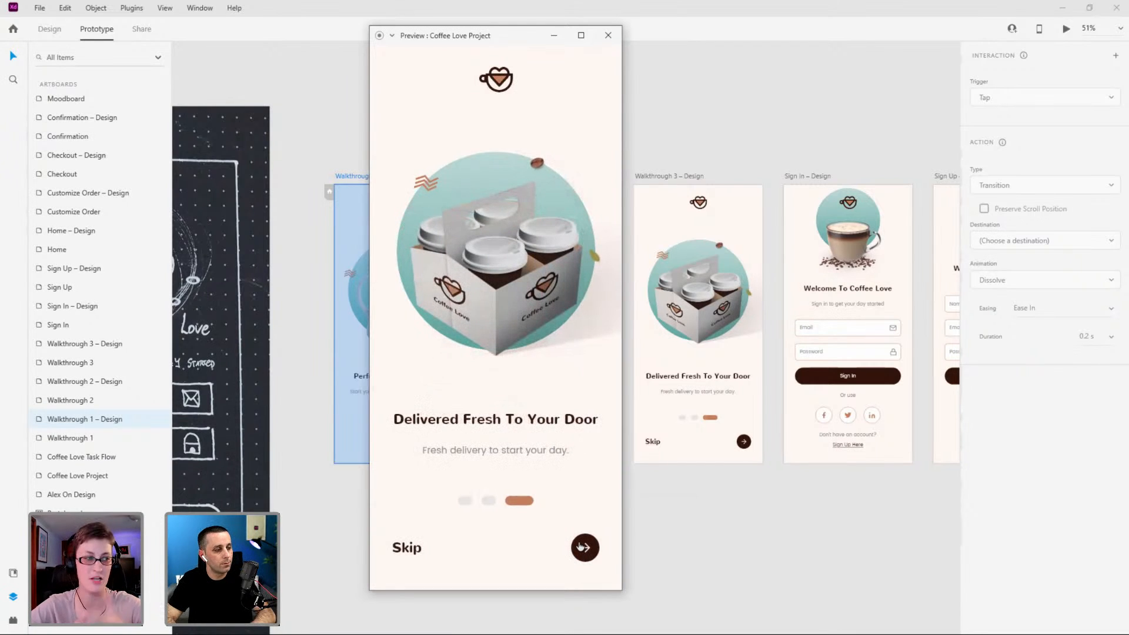
left_click(581, 547)
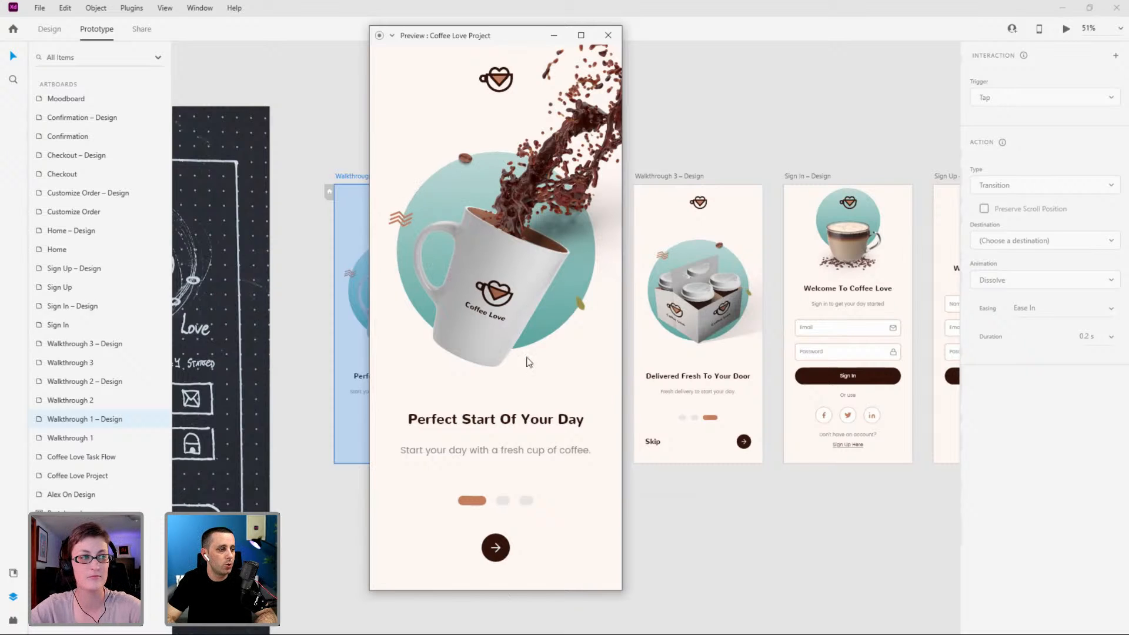
left_click(496, 547)
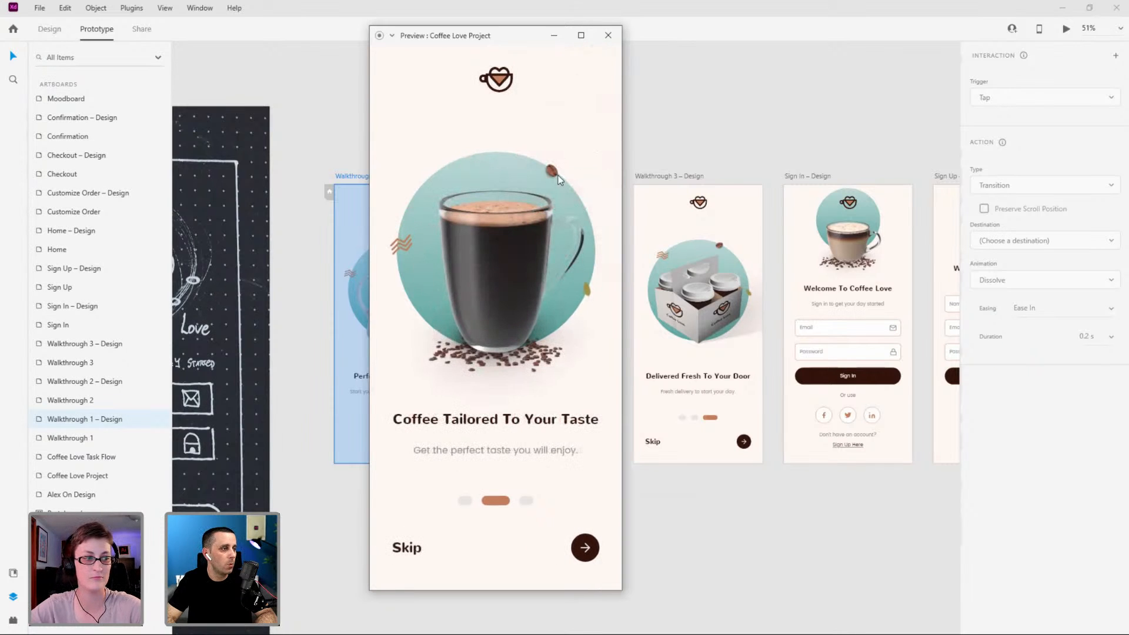
left_click(585, 547)
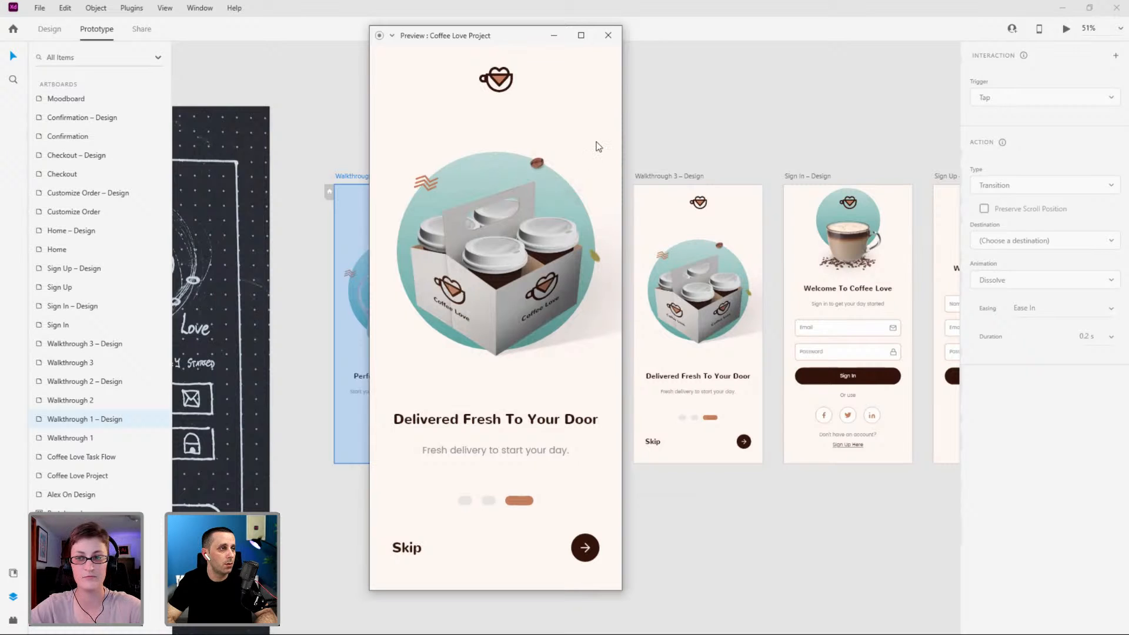
left_click(608, 35)
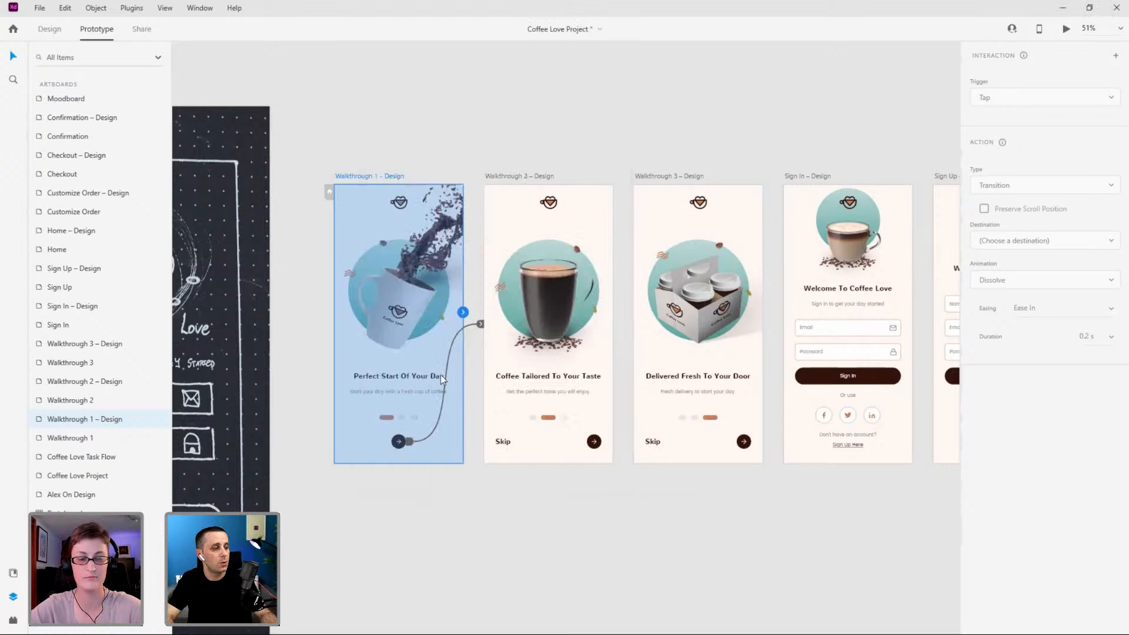
Link the Skip text on Walkthrough 2 – Design and Walkthrough 3 – Design to Sign In – Design with a Slide Up transition.
left_click(503, 442)
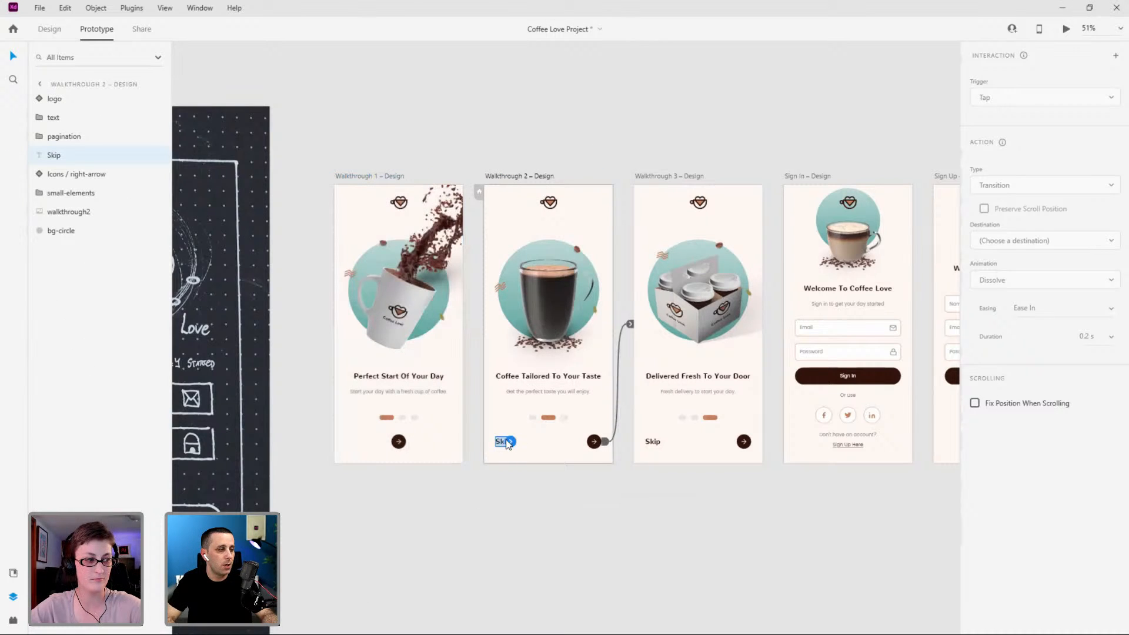
left_click_drag(511, 442, 831, 361)
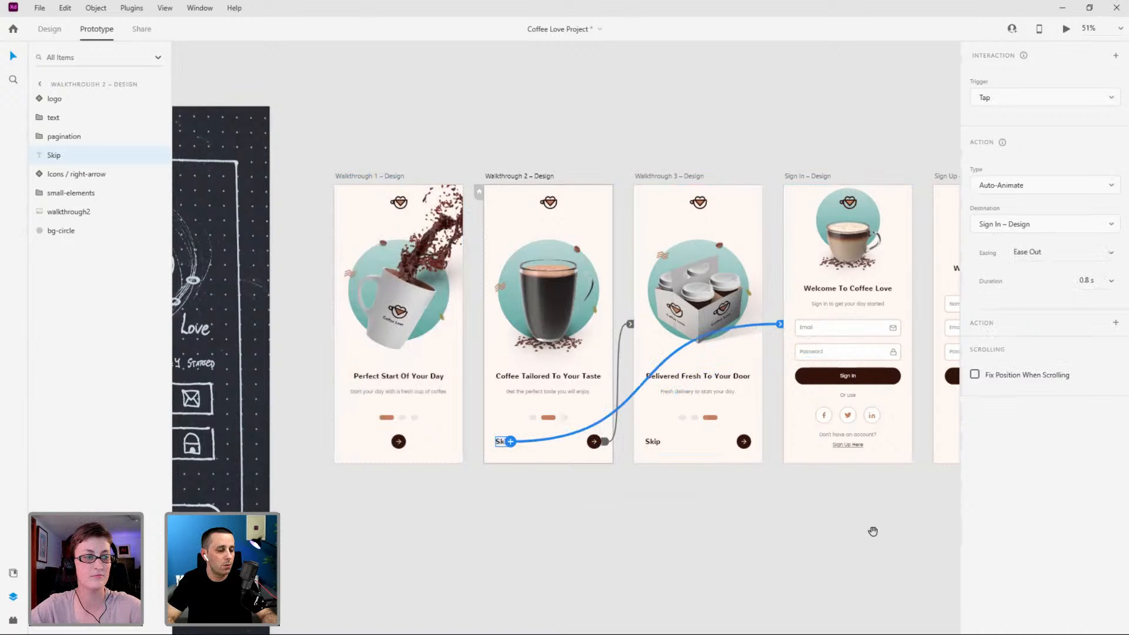
left_click_drag(887, 534, 723, 504)
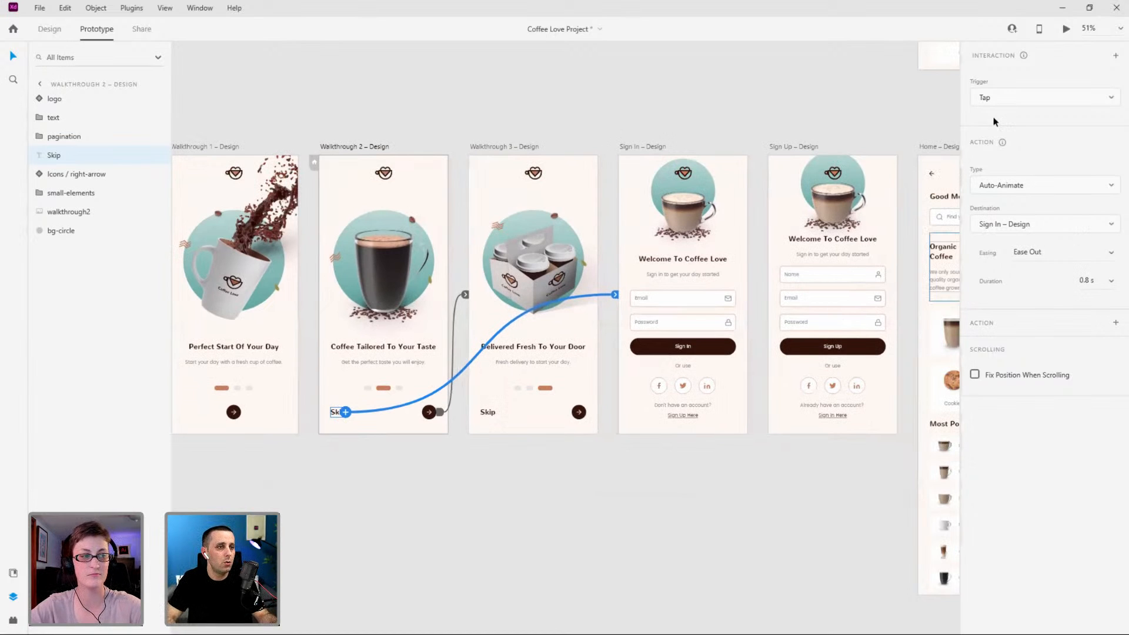
left_click(1022, 187)
left_click(1013, 139)
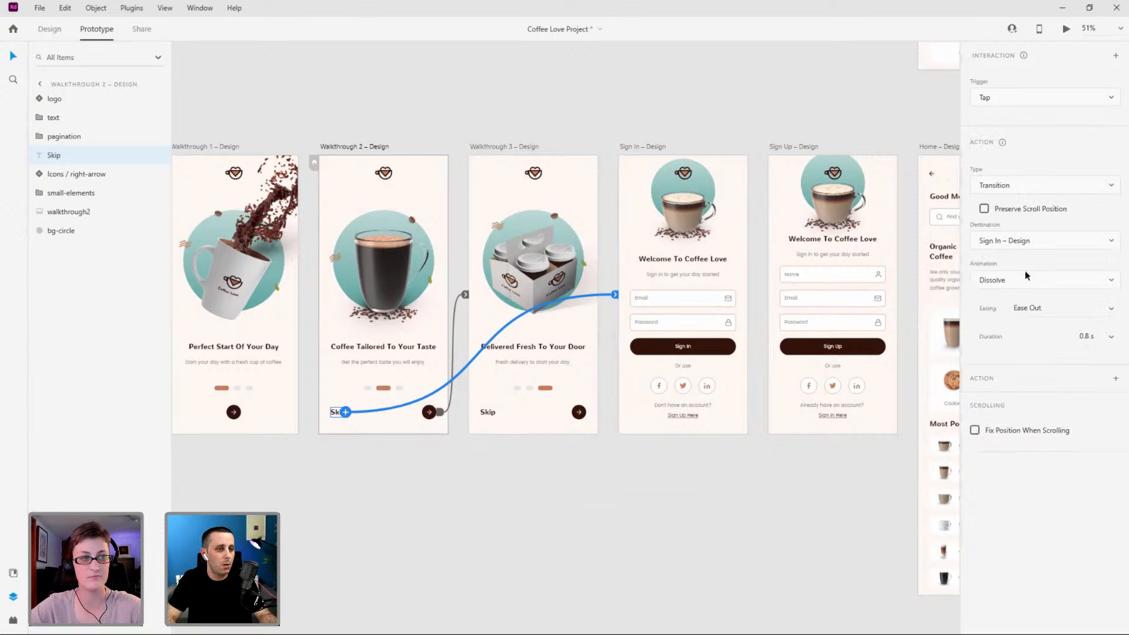
left_click(1025, 272)
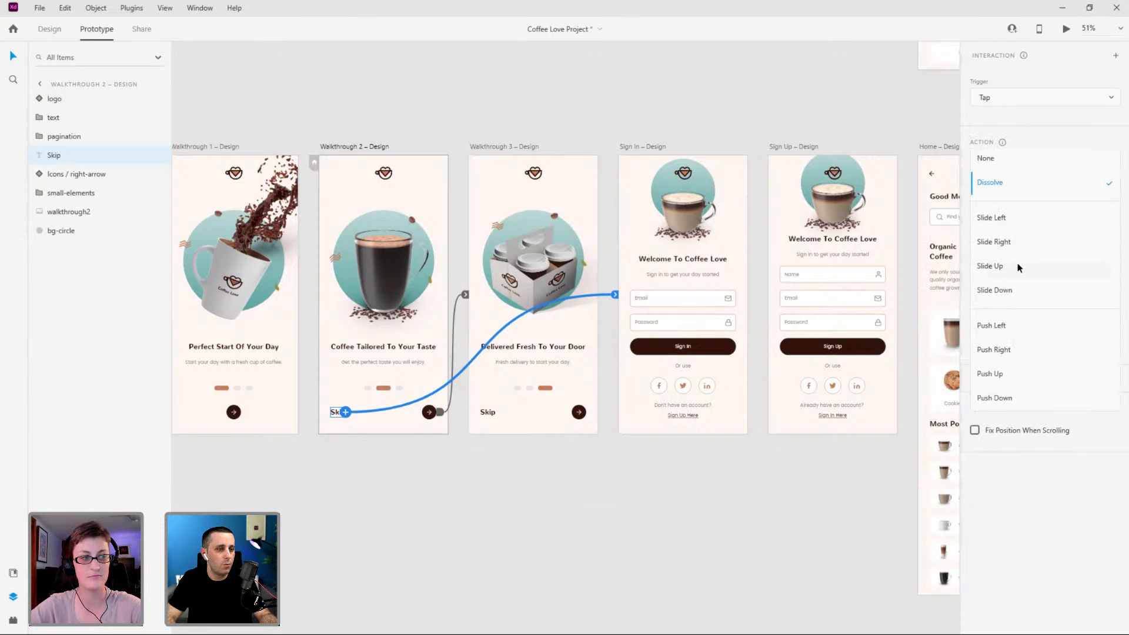
left_click(1017, 266)
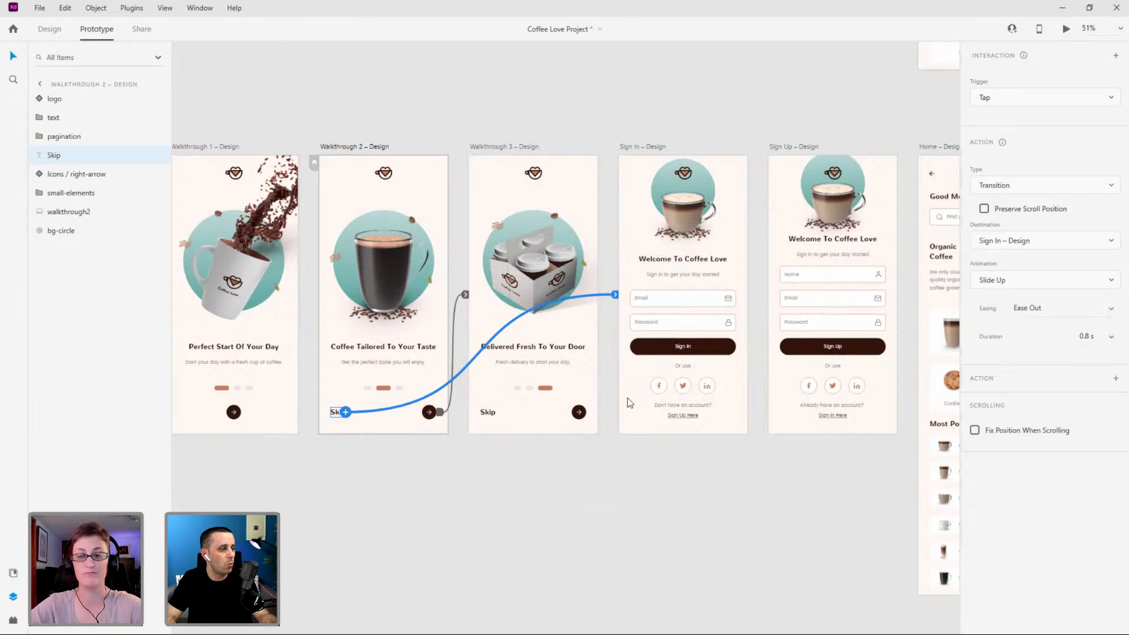
left_click(486, 412)
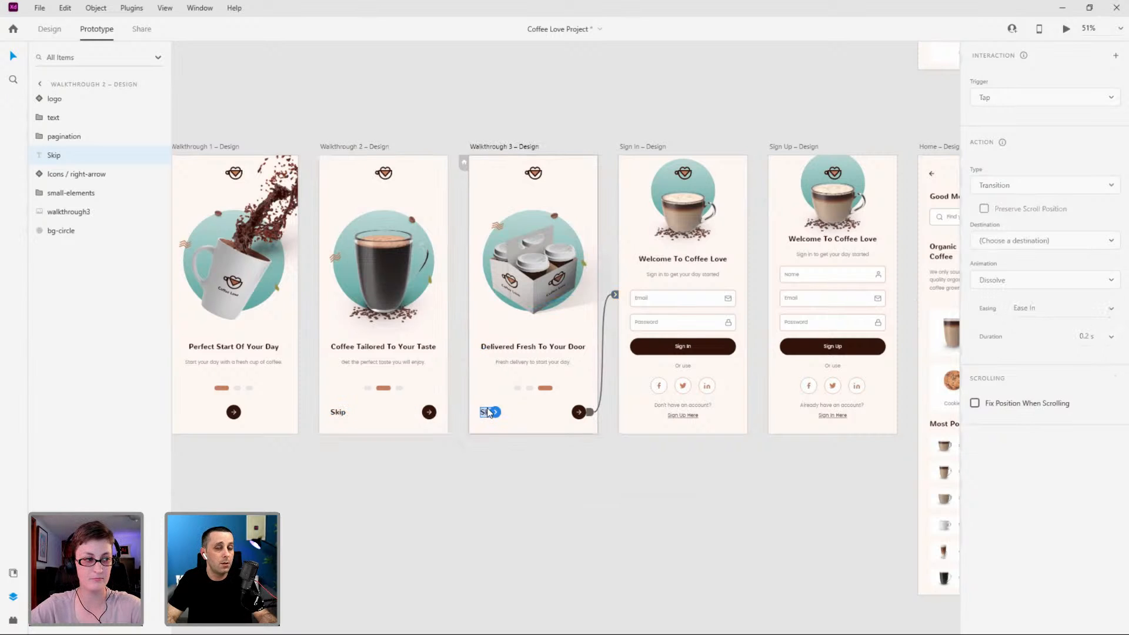
left_click_drag(496, 412, 694, 392)
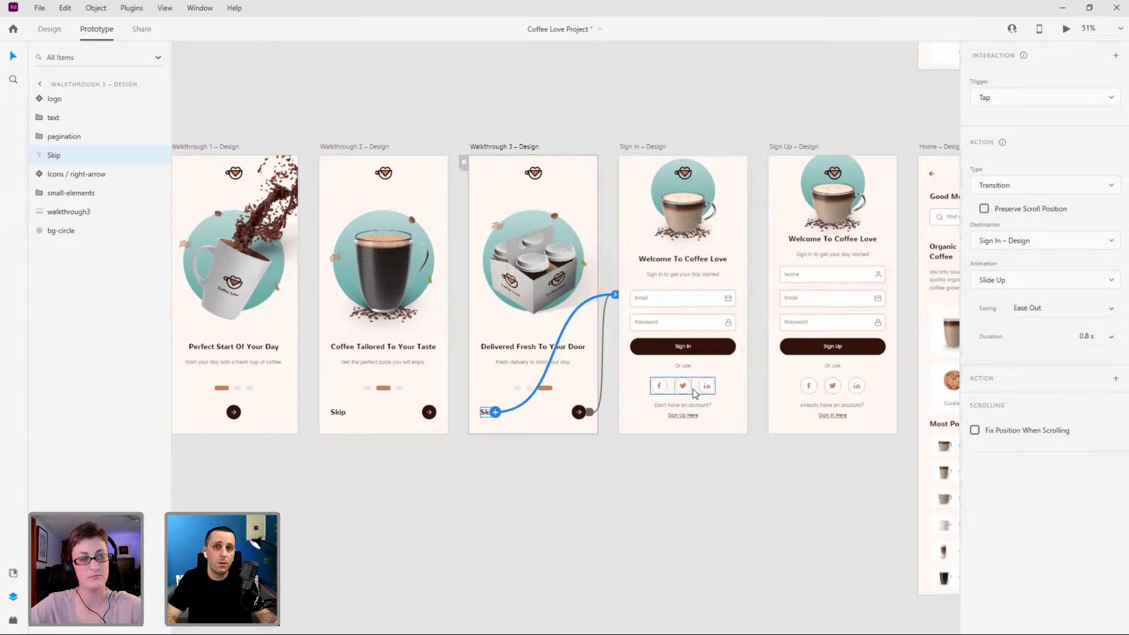
Preview the prototype from Walkthrough 2 – Design, test its Skip link, and dismiss the preview.
left_click(325, 187)
key("ctrl+Return")
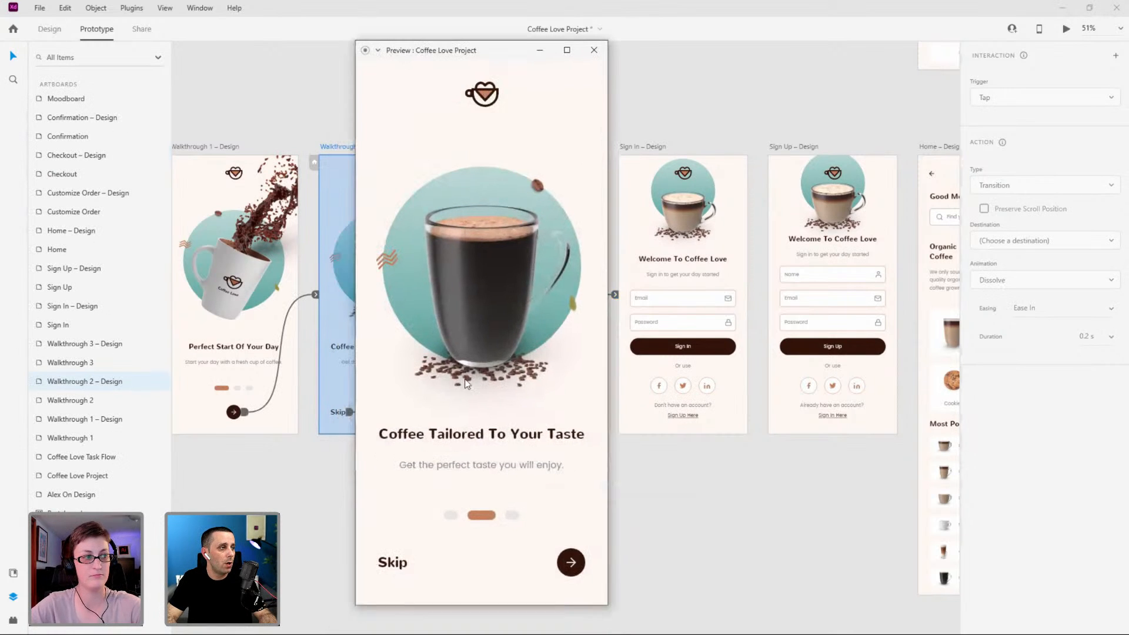
left_click(397, 565)
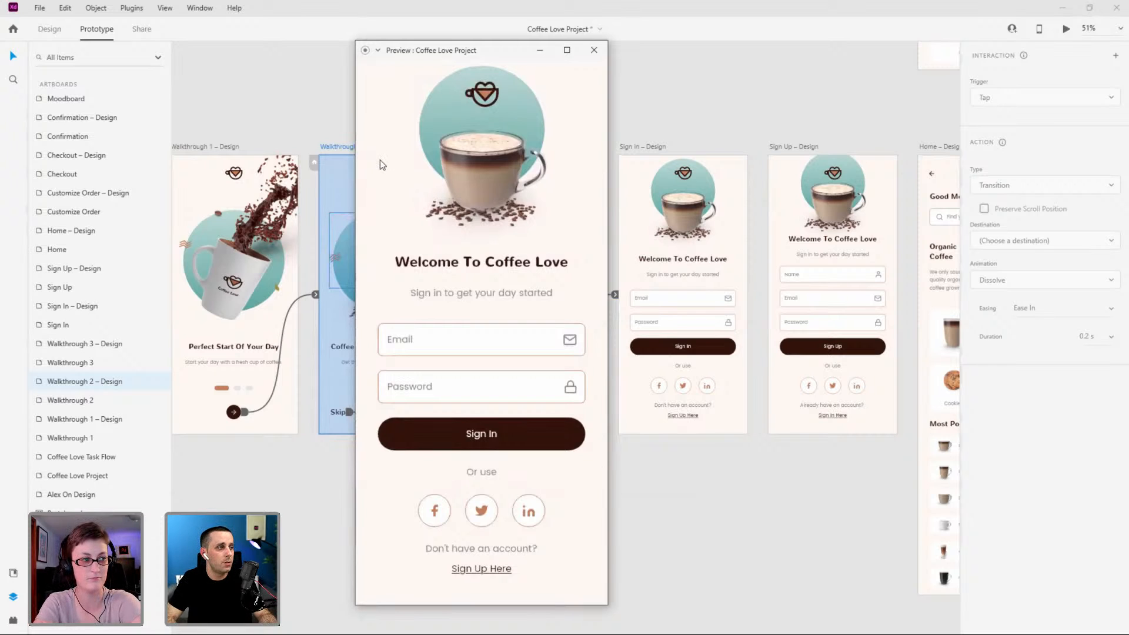
left_click(351, 124)
Link the Walkthrough 1 – Design artboard to Walkthrough 2 – Design with a Drag trigger, Auto-Animate and Ease In-Out easing.
left_click_drag(299, 114, 525, 95)
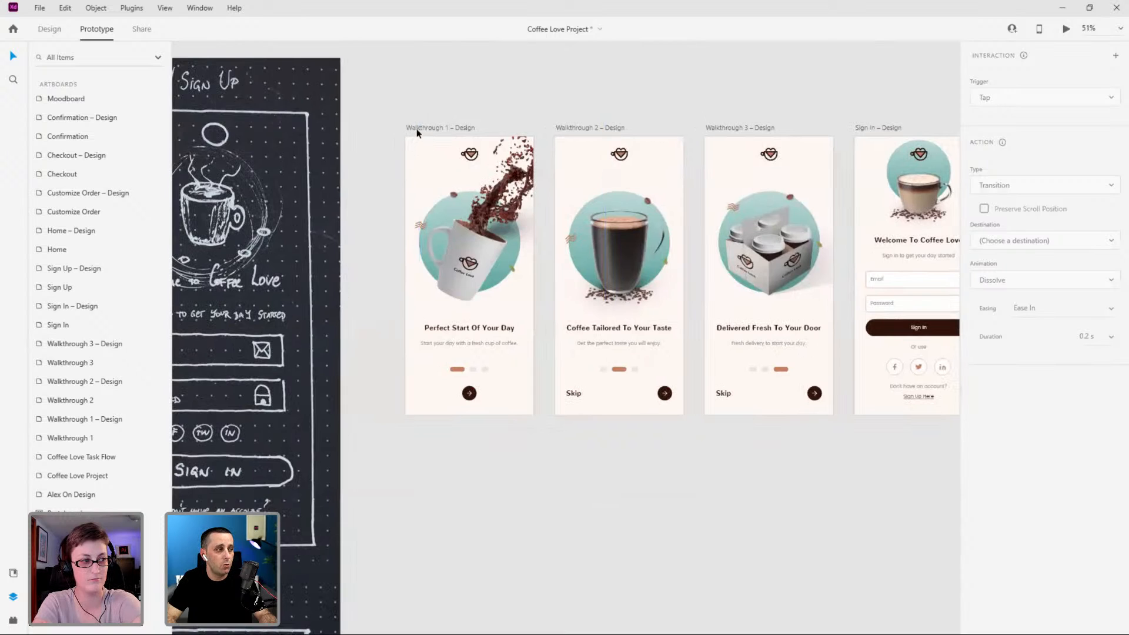
left_click(417, 127)
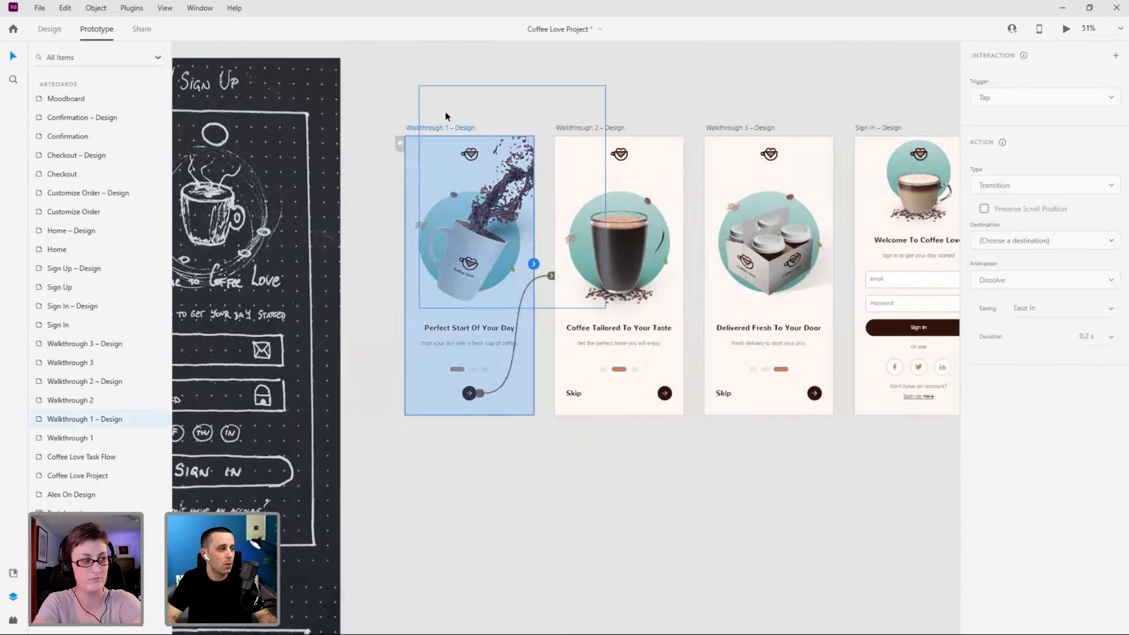
left_click_drag(534, 264, 623, 244)
left_click(1013, 89)
left_click(1010, 118)
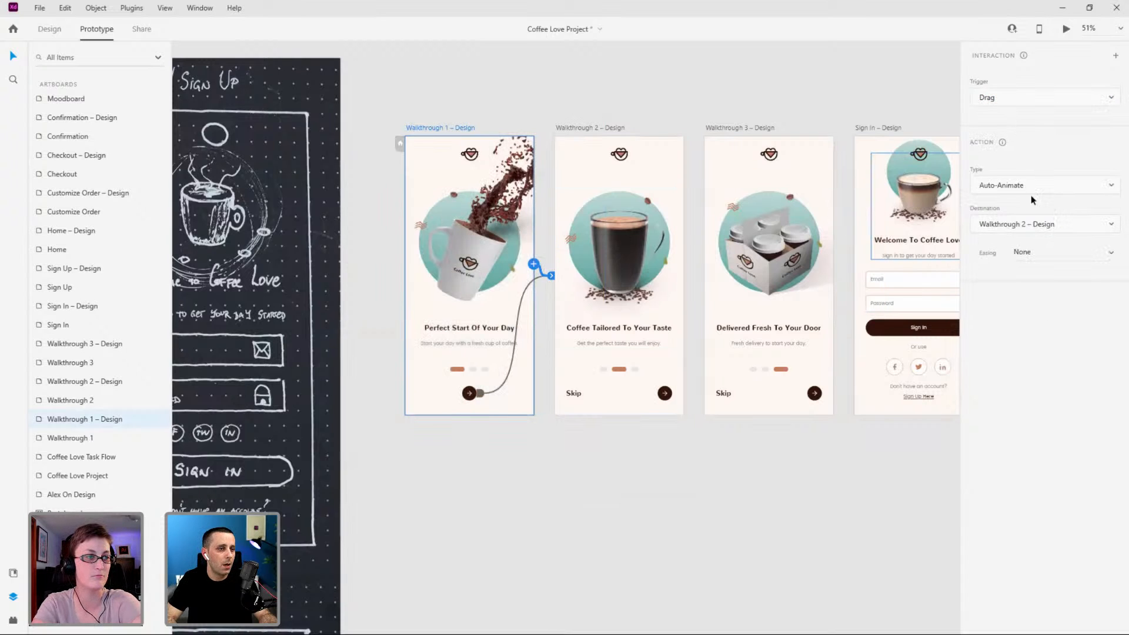
left_click(1110, 253)
left_click(1066, 300)
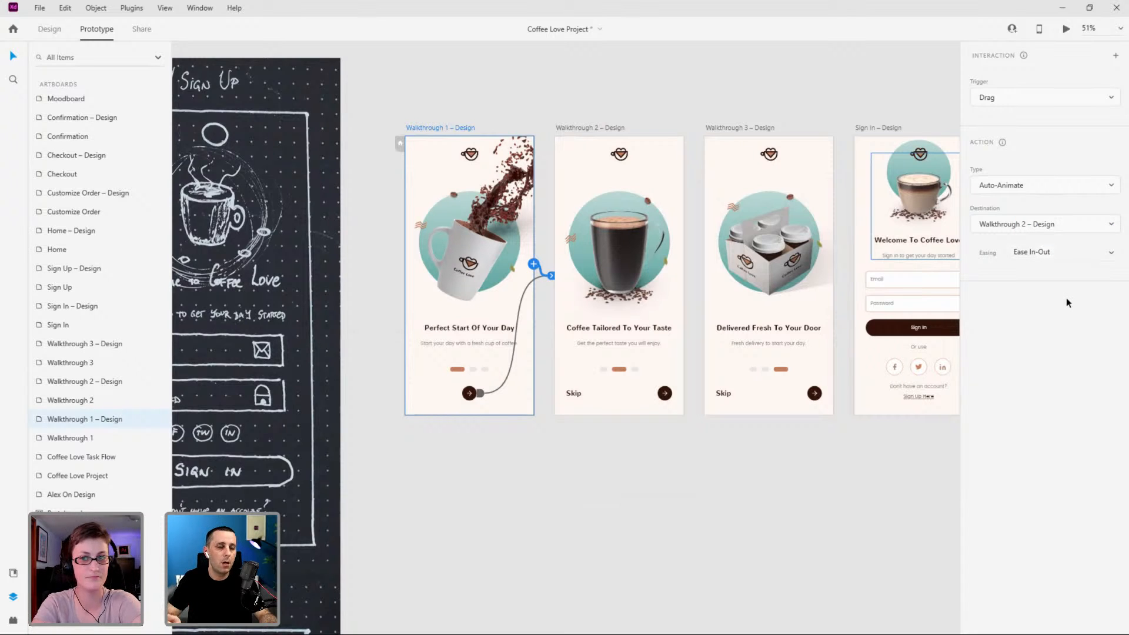
Link the Walkthrough 2 – Design artboard to Walkthrough 3 – Design with the same Drag interaction, and check both artboards' settings.
left_click(680, 259)
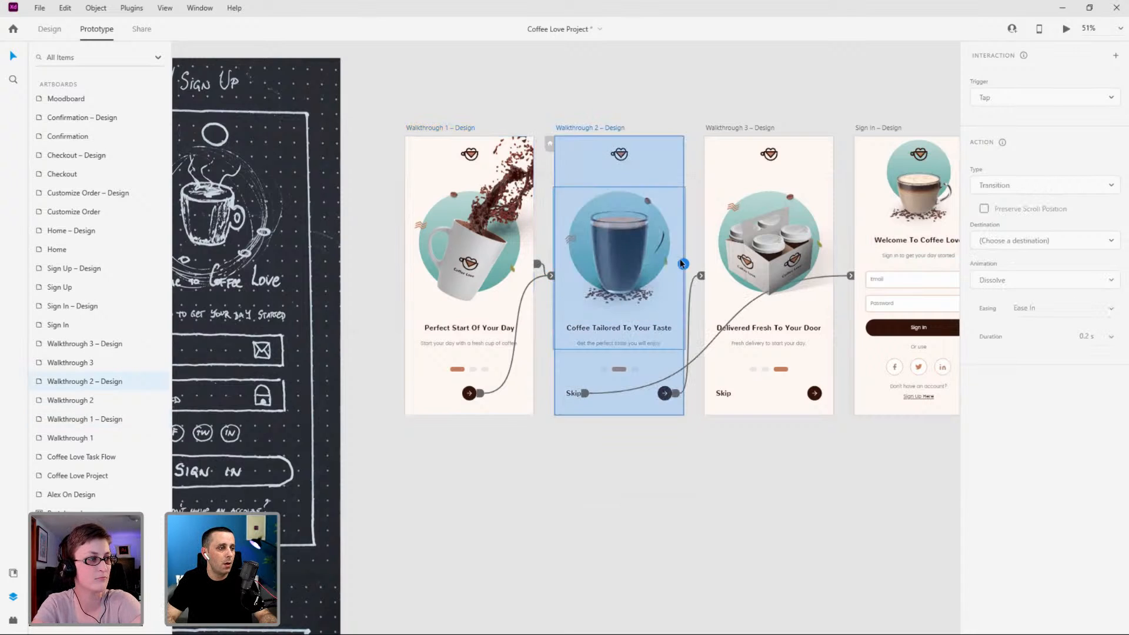
left_click_drag(682, 264, 769, 261)
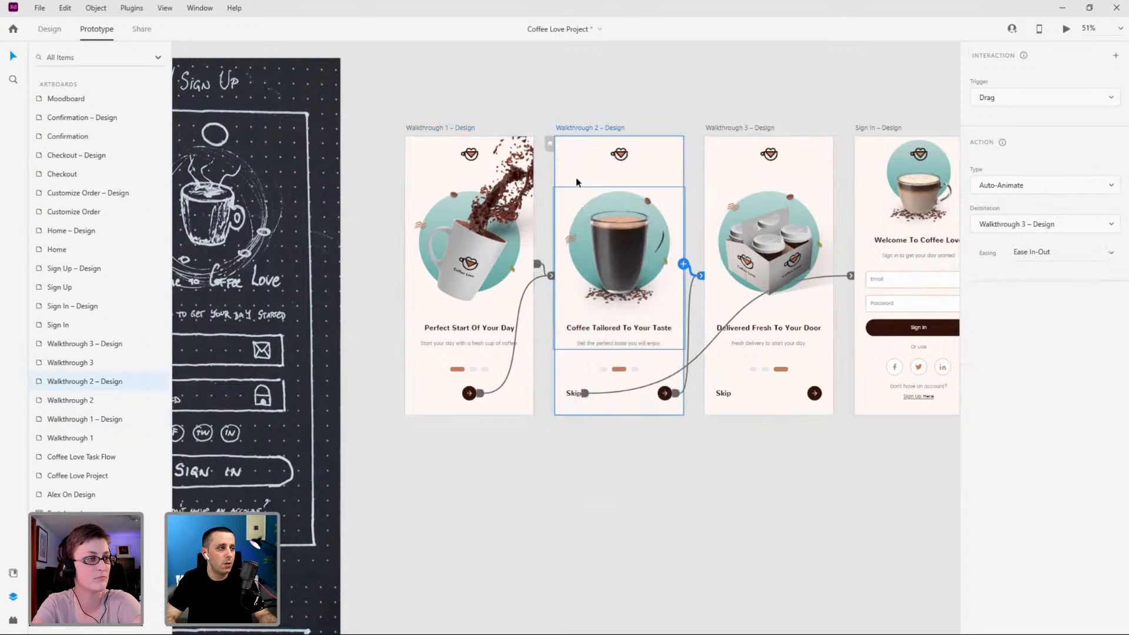
left_click(448, 128)
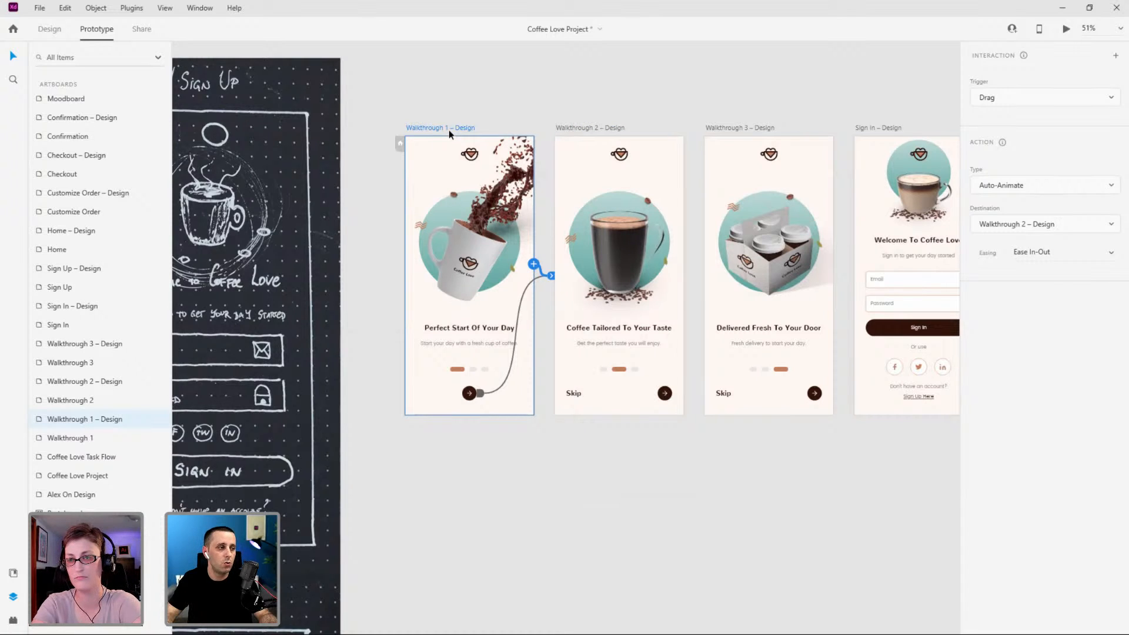
left_click(589, 127)
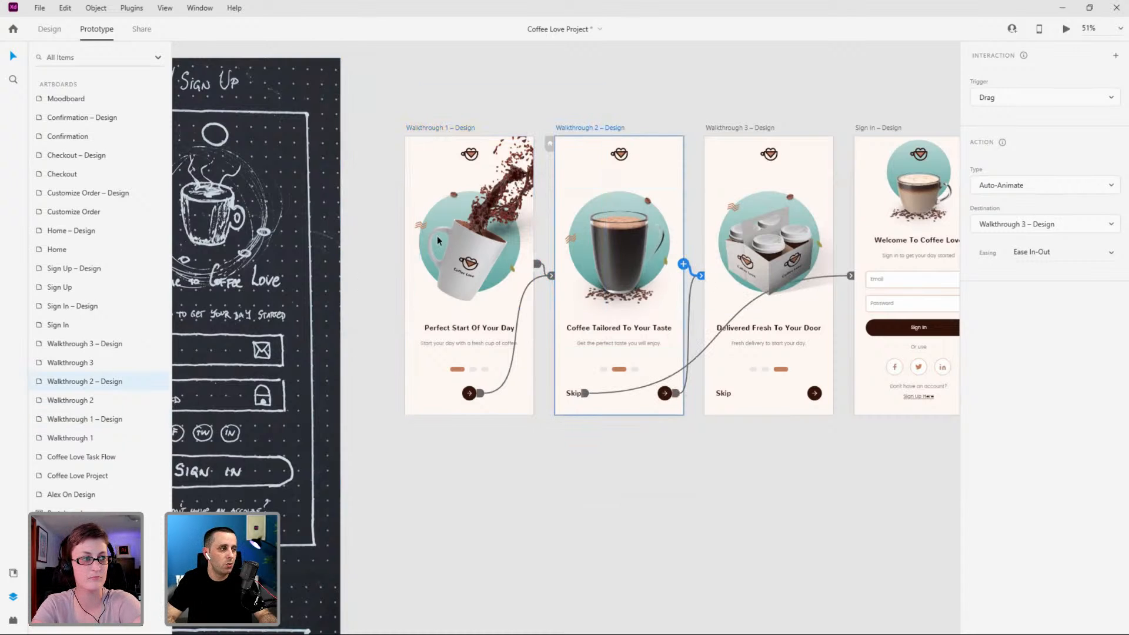
Preview the prototype from Walkthrough 1 – Design, swipe through to the third walkthrough screen, and close the preview.
left_click(440, 128)
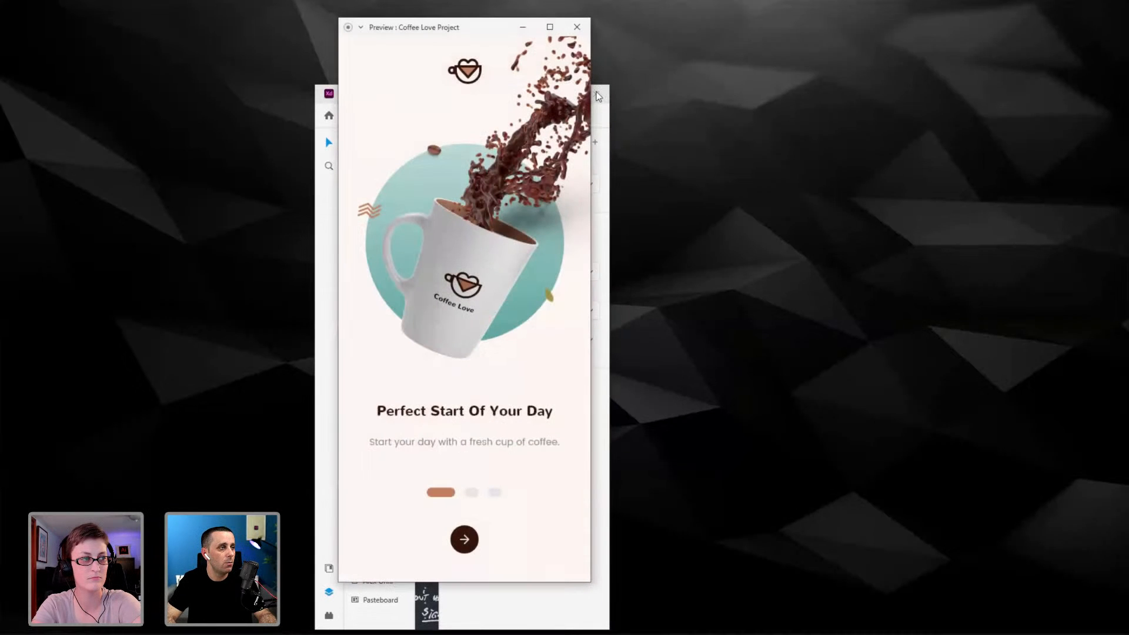
left_click(601, 125)
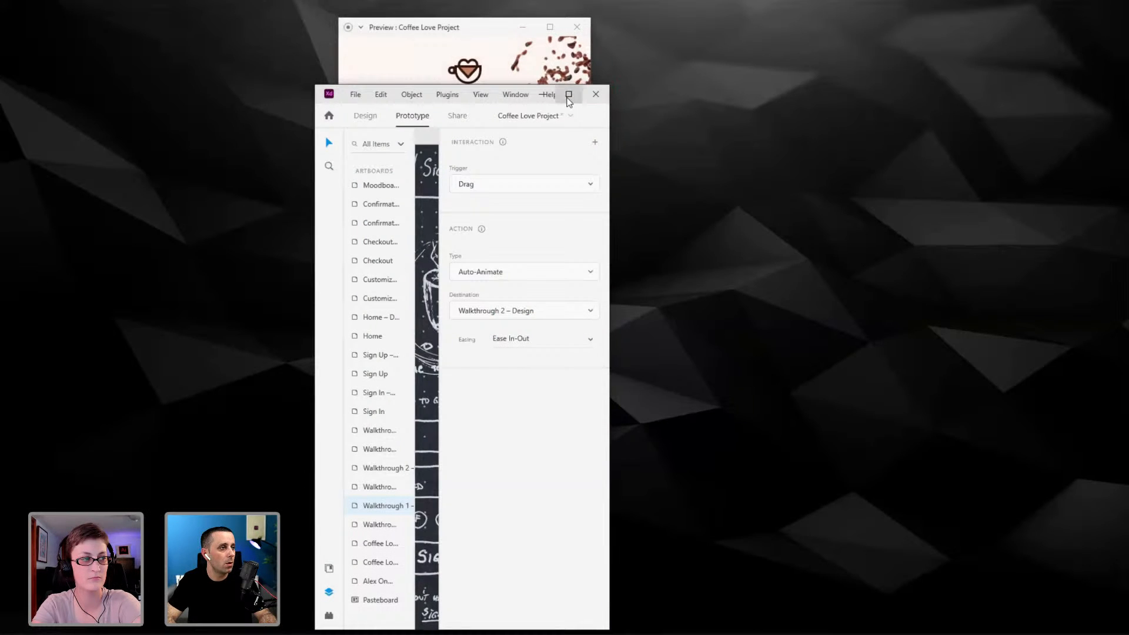
left_click(568, 96)
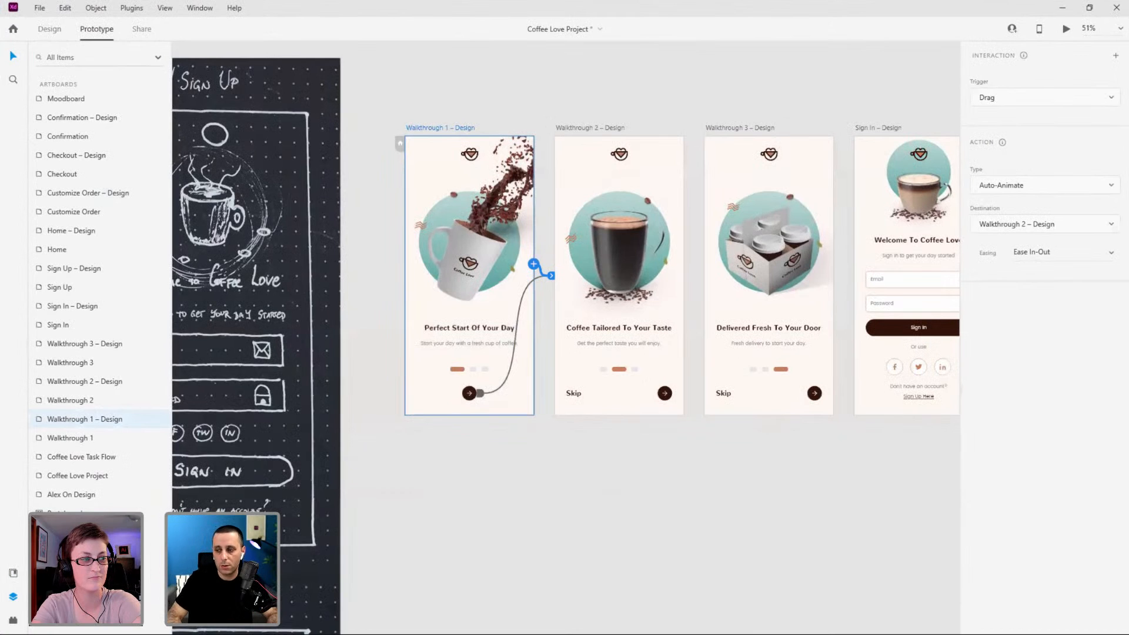
key("alt+Tab")
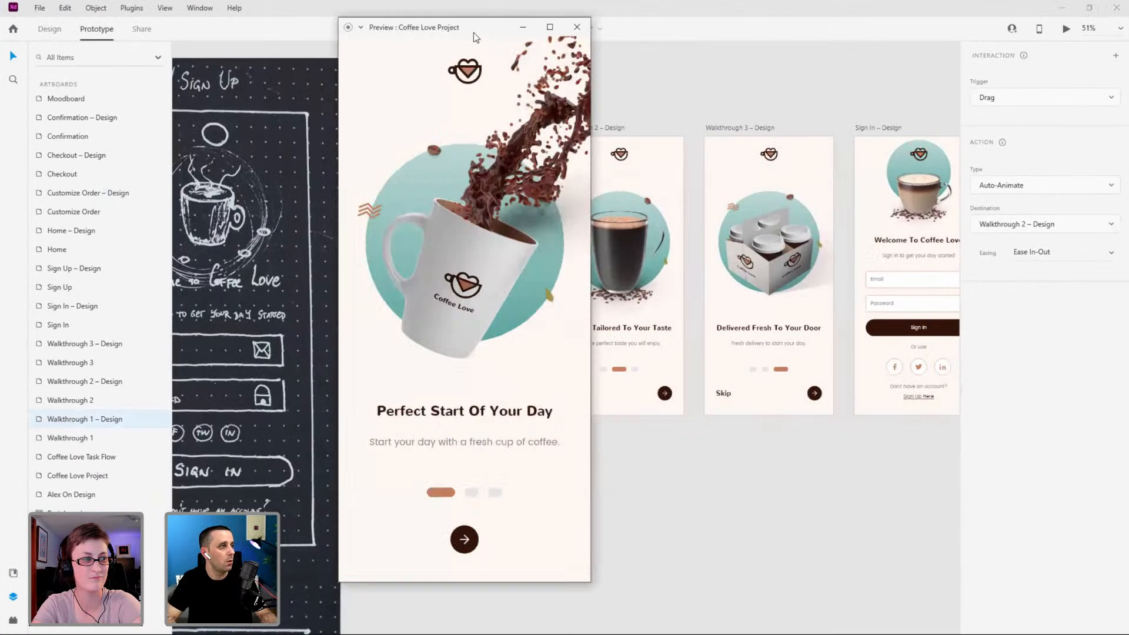
left_click_drag(474, 33, 513, 56)
left_click_drag(611, 387, 399, 379)
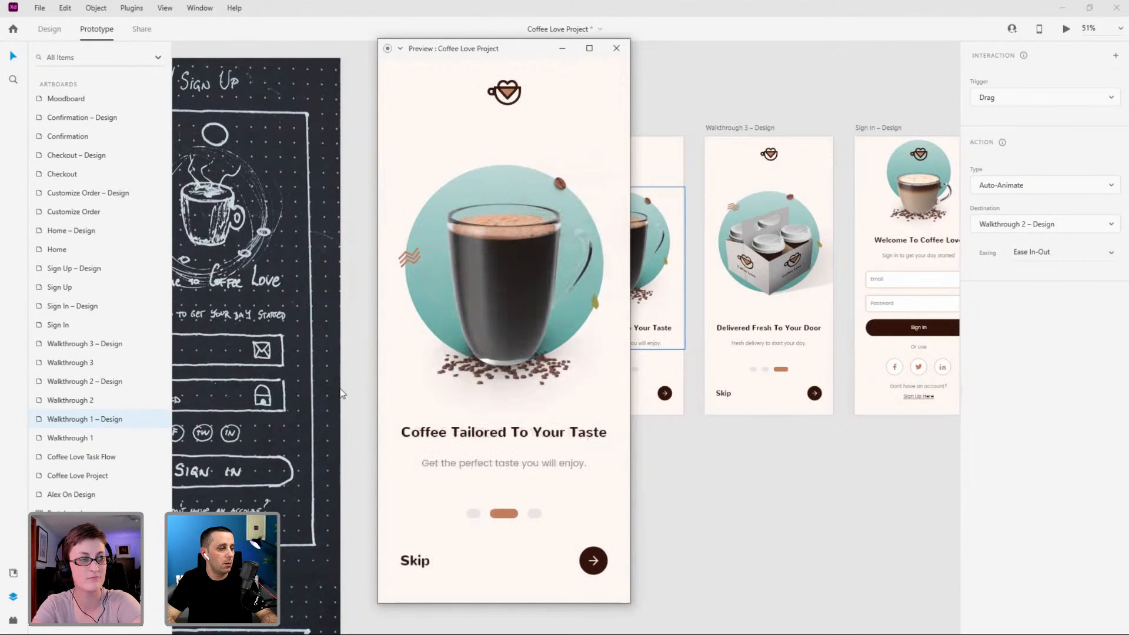
left_click_drag(585, 388, 424, 388)
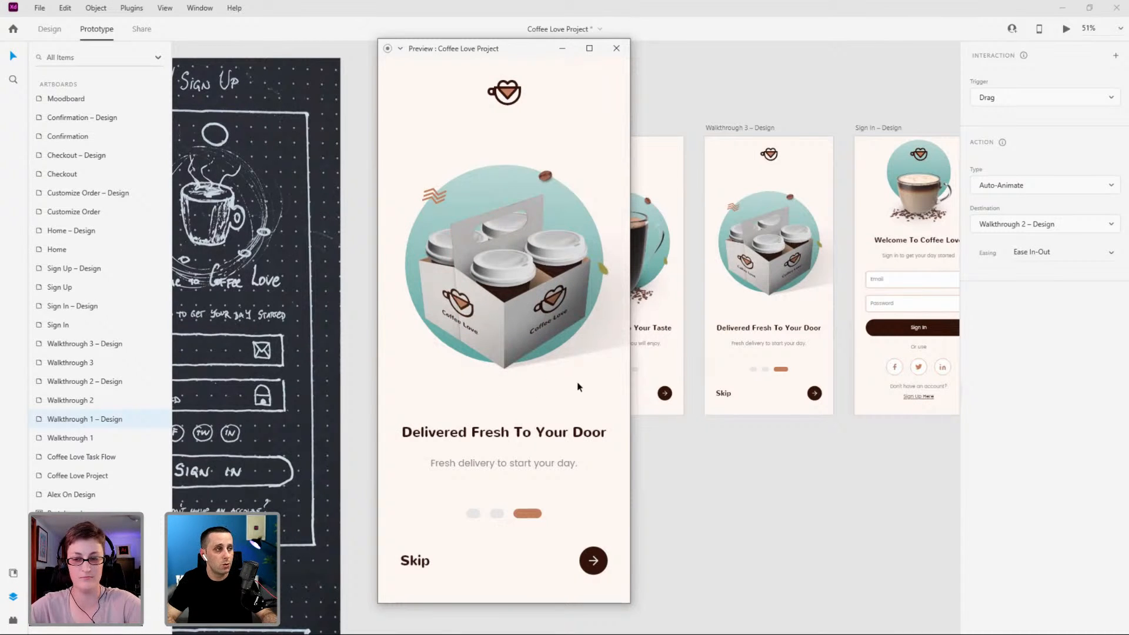
left_click(612, 51)
left_click(656, 90)
left_click_drag(767, 92, 635, 90)
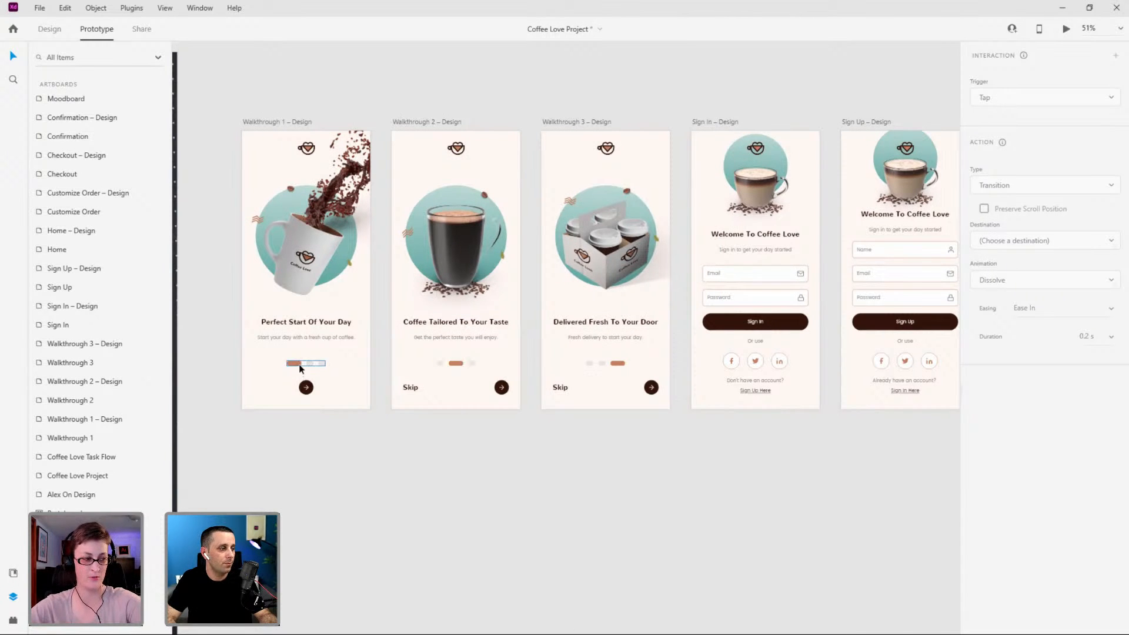
Replay the preview from Walkthrough 1 – Design, swiping across all three walkthrough screens to check the animation, and close it.
left_click(292, 122)
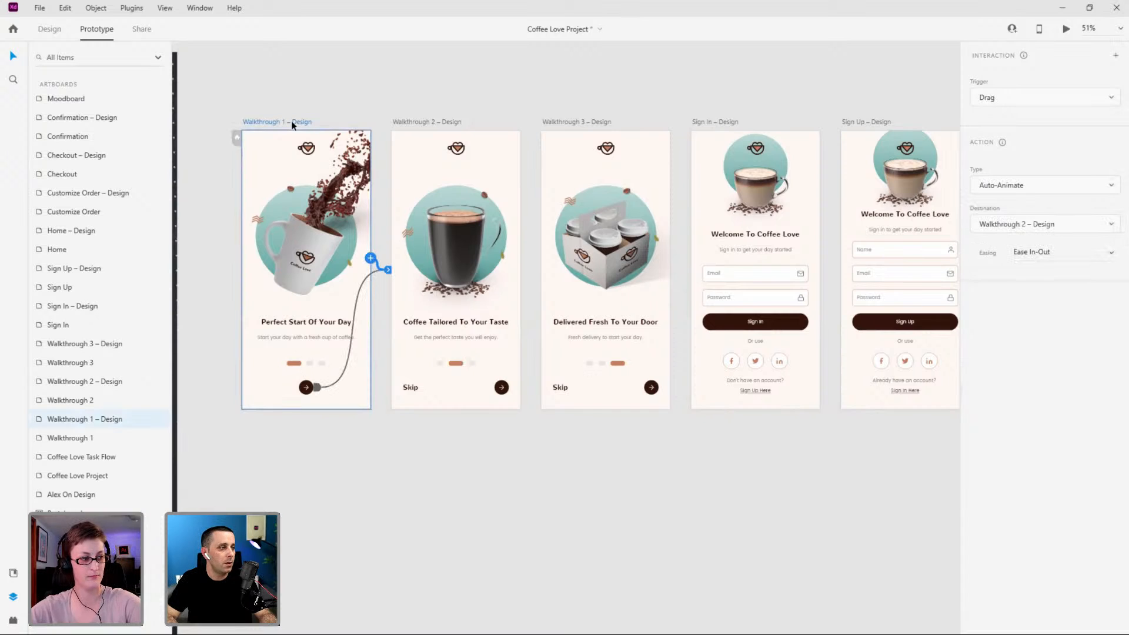
key("ctrl+Return")
left_click_drag(435, 26, 446, 40)
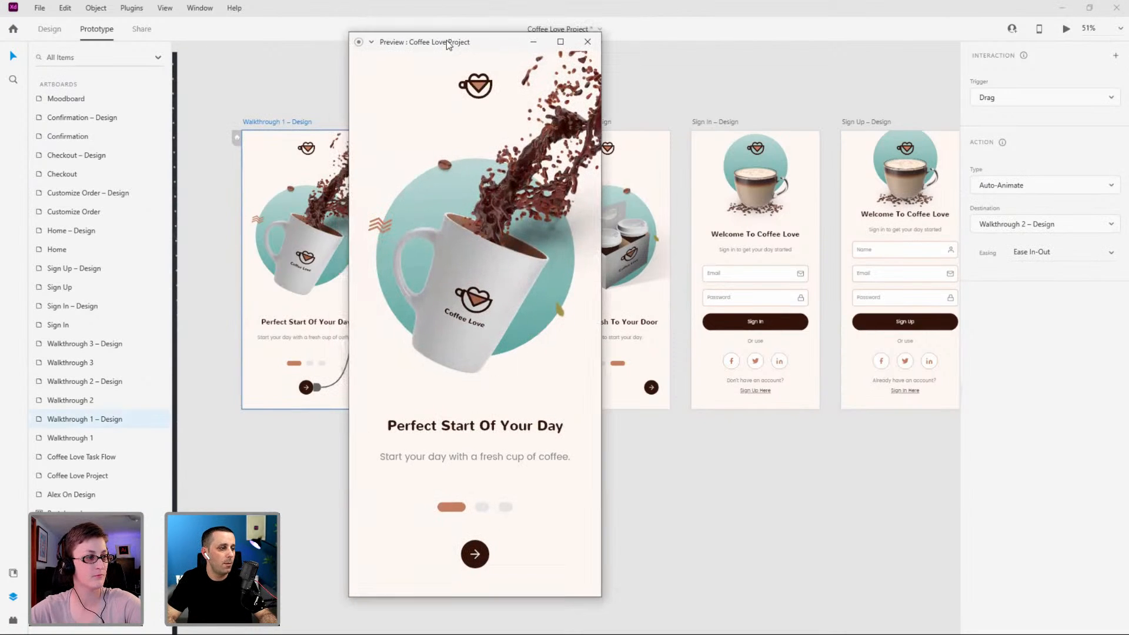
left_click_drag(567, 485, 441, 493)
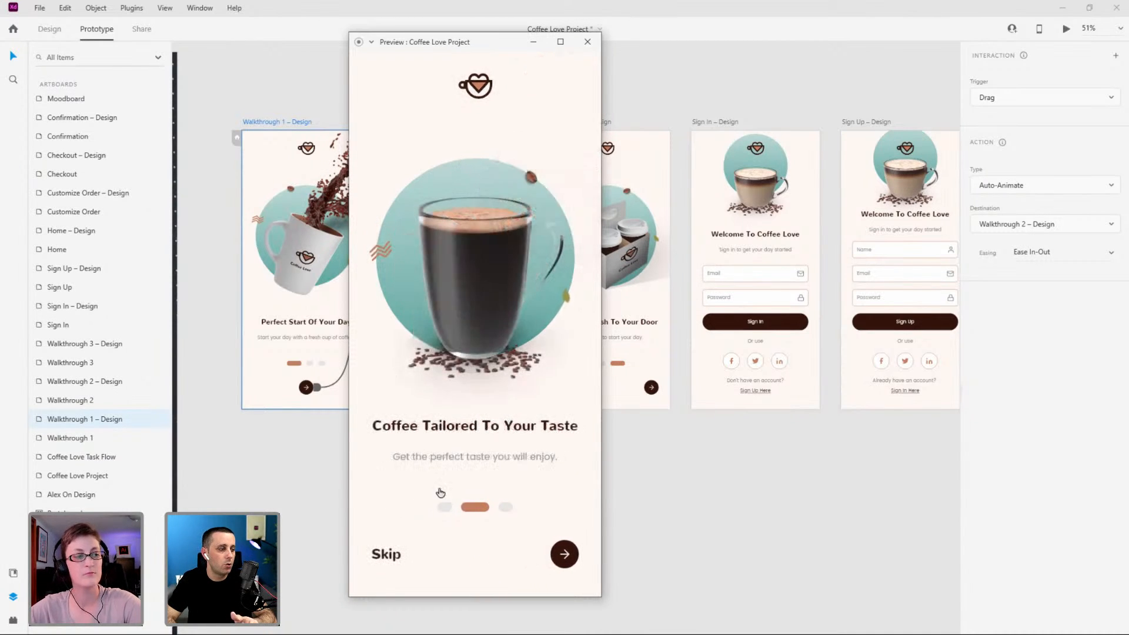
left_click_drag(582, 424, 350, 433)
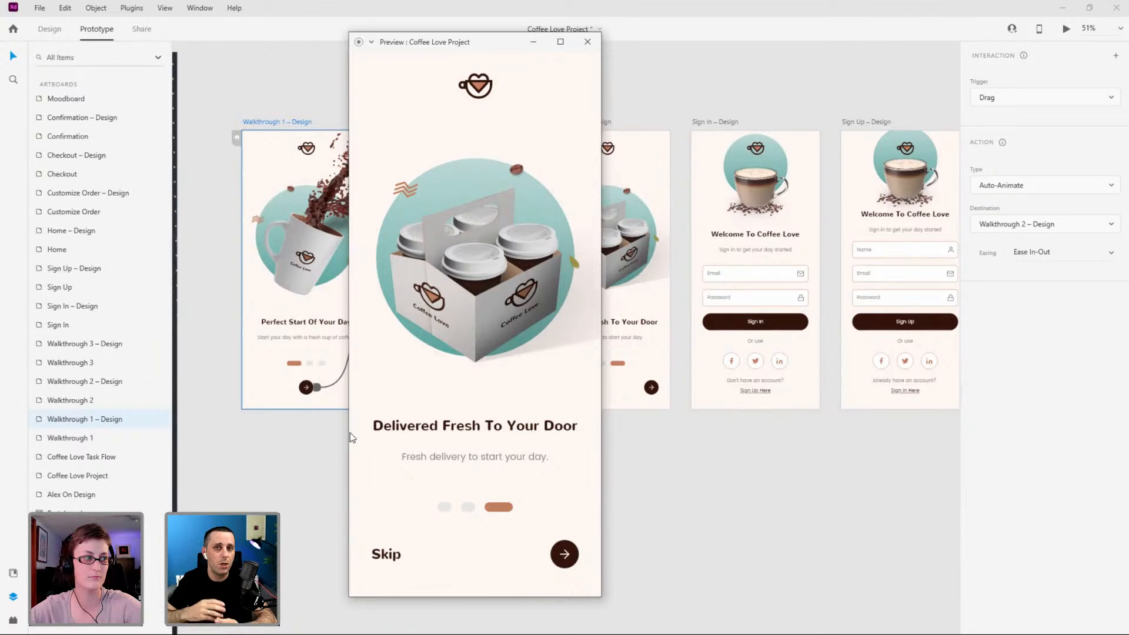
left_click(587, 42)
Link the "Don't have an account? Sign Up Here" text on Sign In – Design to the Sign Up – Design artboard.
left_click(598, 121)
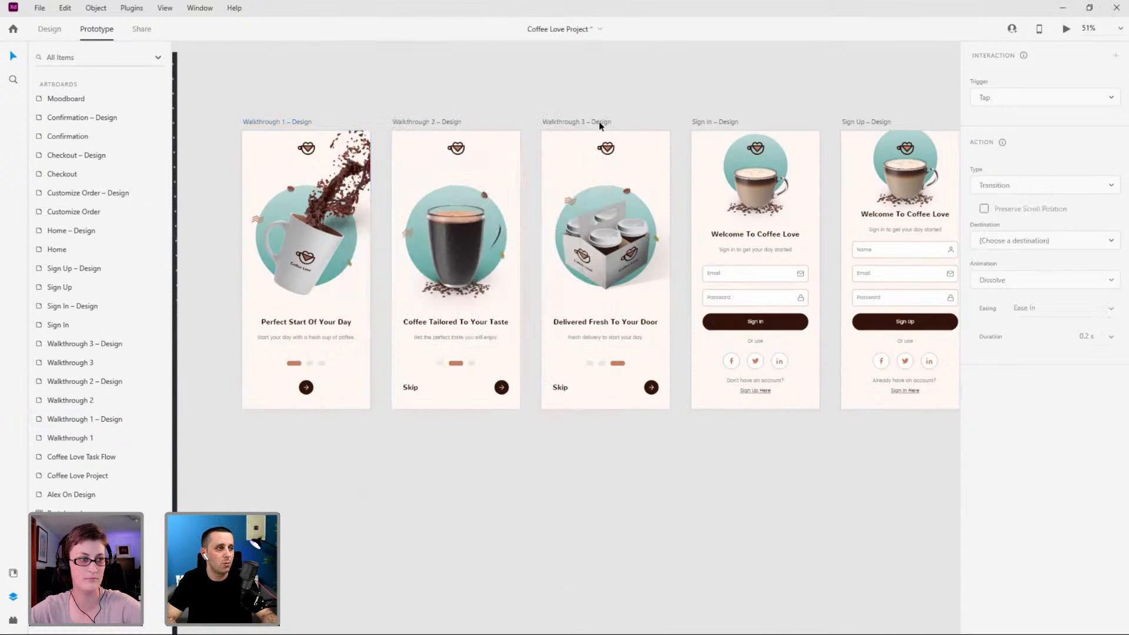
left_click(774, 97)
scroll(851, 201, "right", 3)
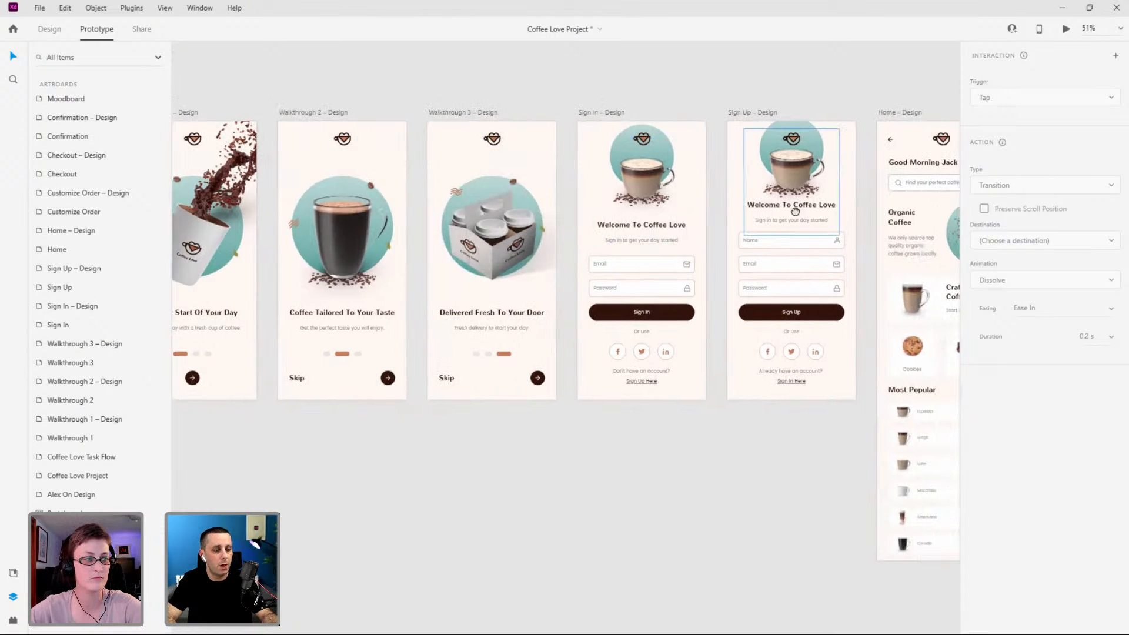
left_click(652, 385)
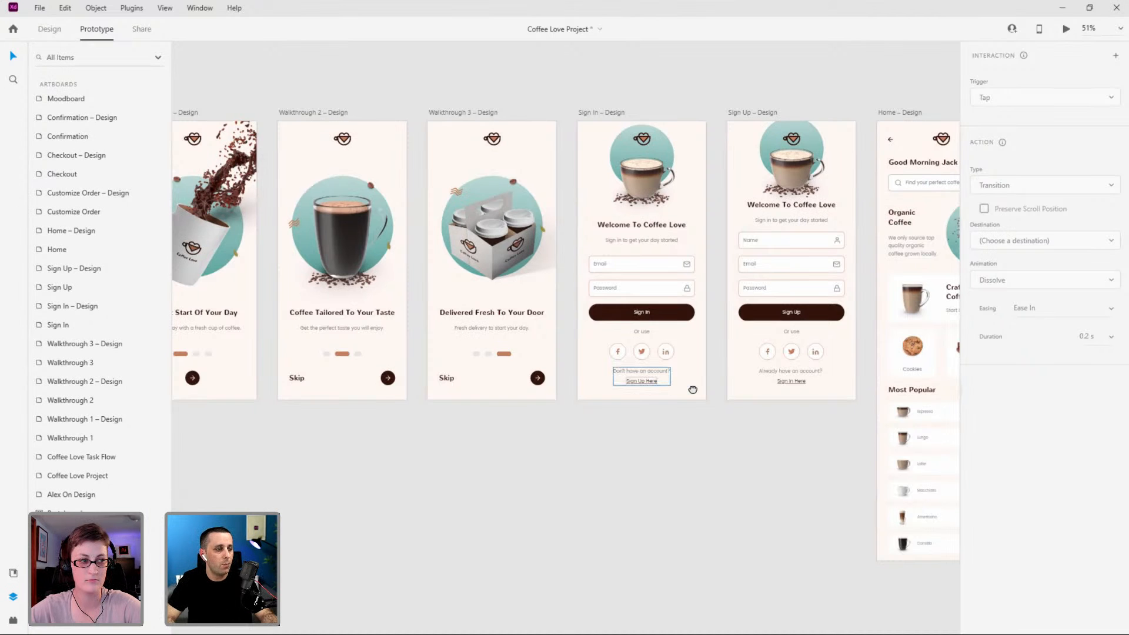
scroll(553, 355, "up", 5)
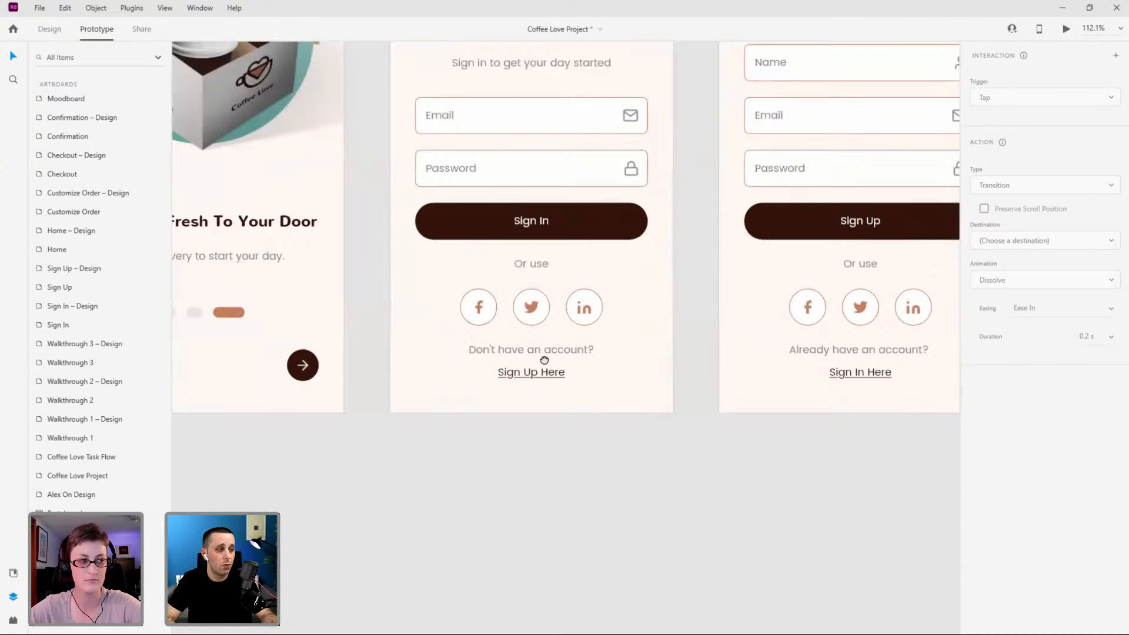
scroll(544, 359, "down", 5)
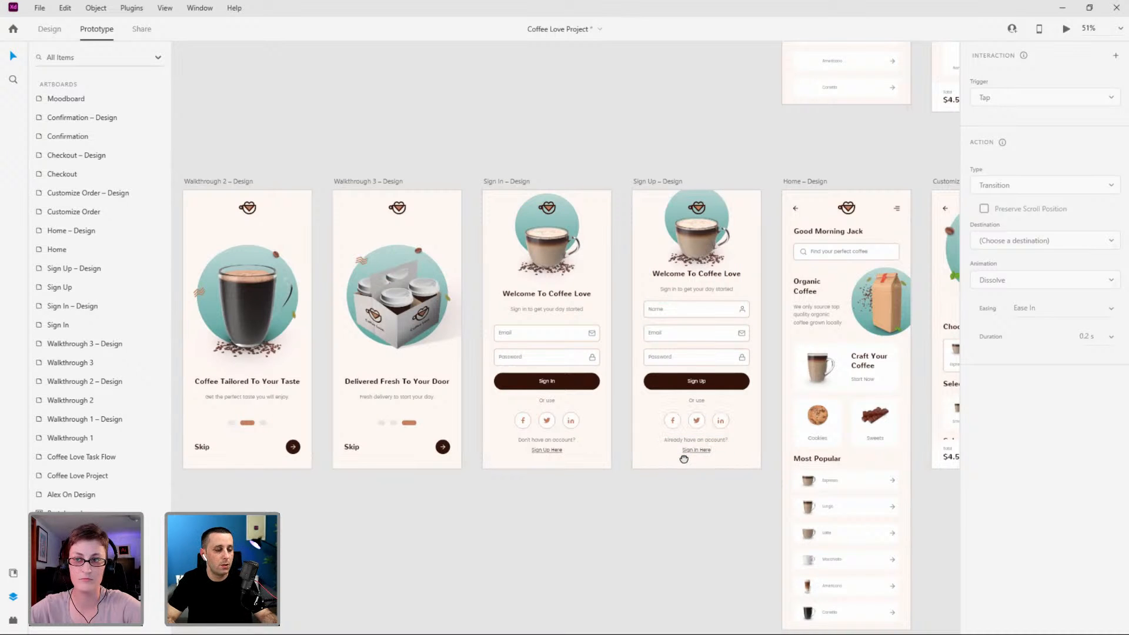
scroll(698, 449, "up", 3)
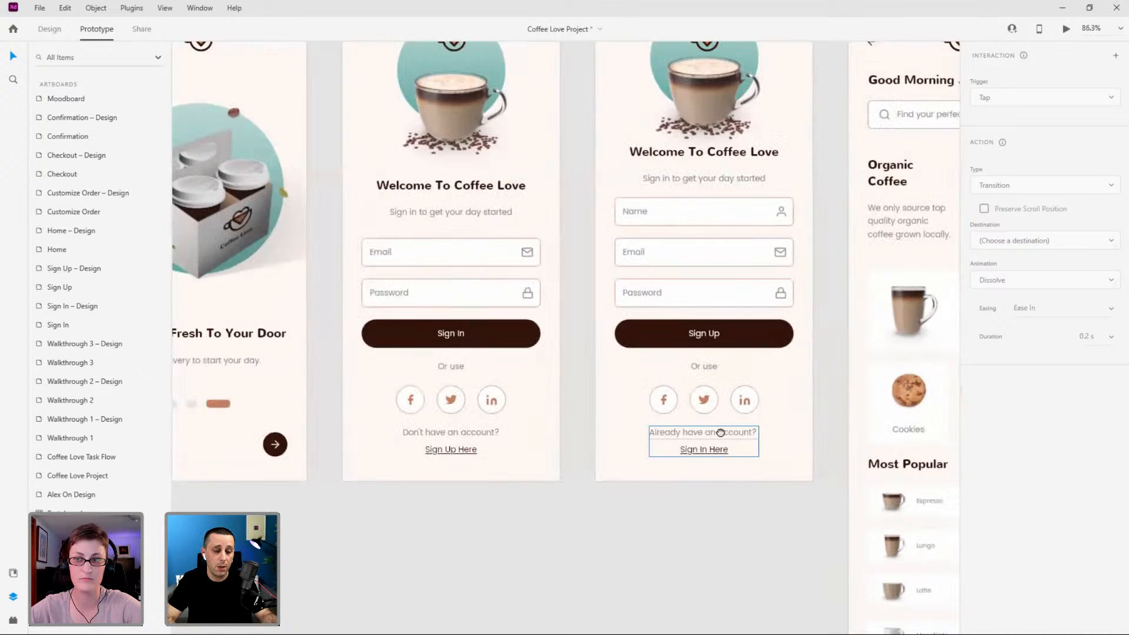
scroll(704, 450, "down", 2)
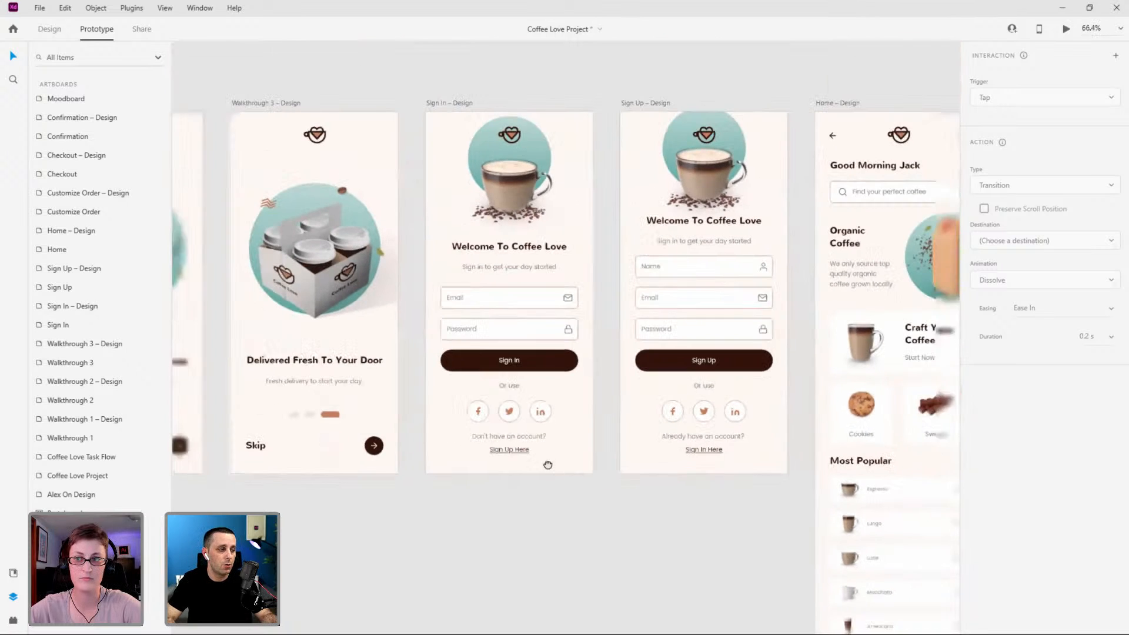
left_click(511, 448)
left_click_drag(550, 442, 656, 391)
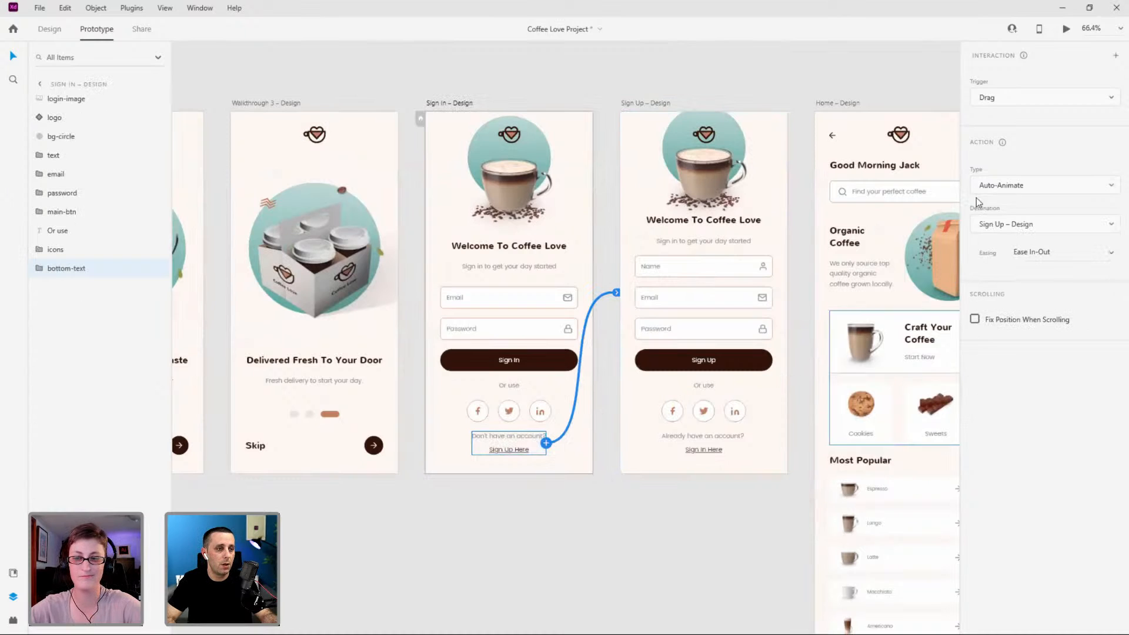
Set the sign-up link's trigger to Tap with Ease In-Out easing, and link the "Sign In Here" text back to Sign In – Design.
left_click(1004, 105)
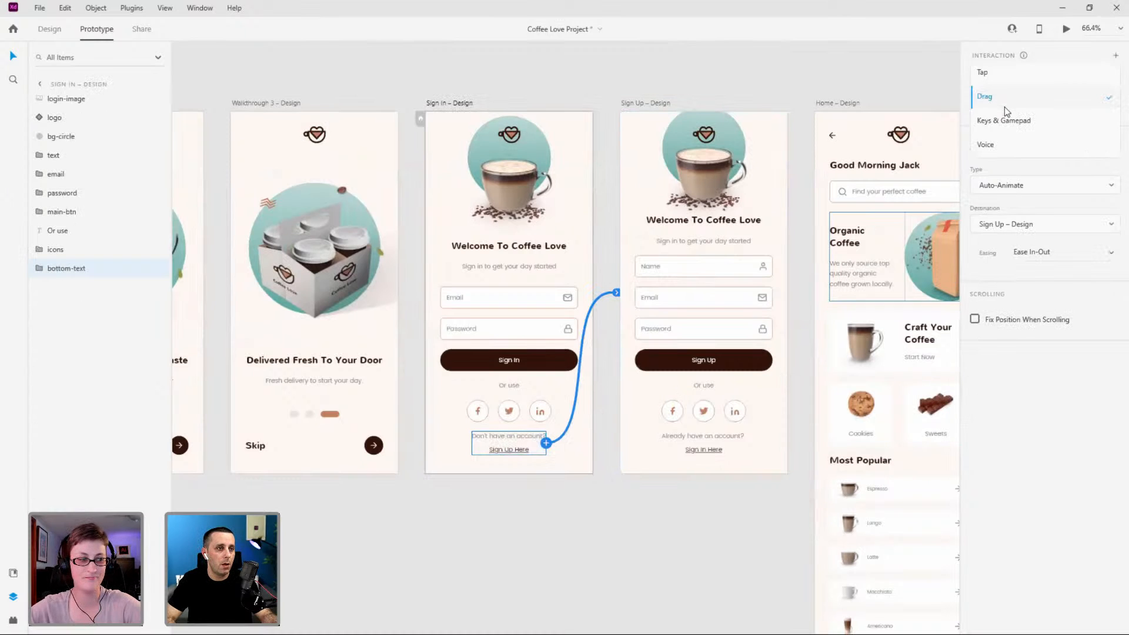
left_click(1006, 74)
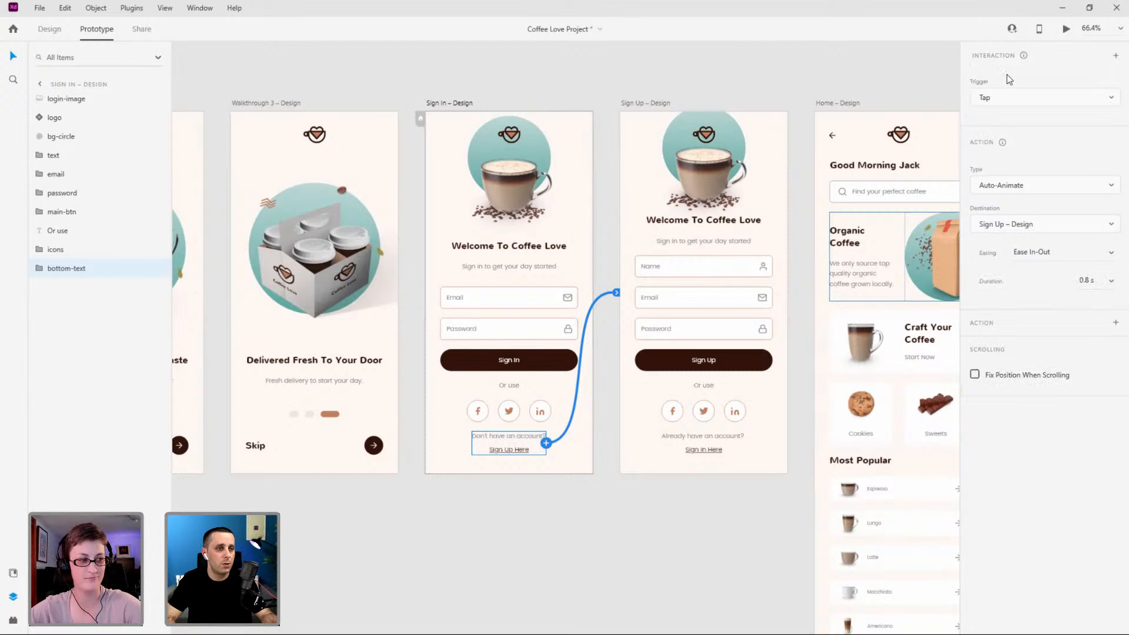
left_click(1111, 254)
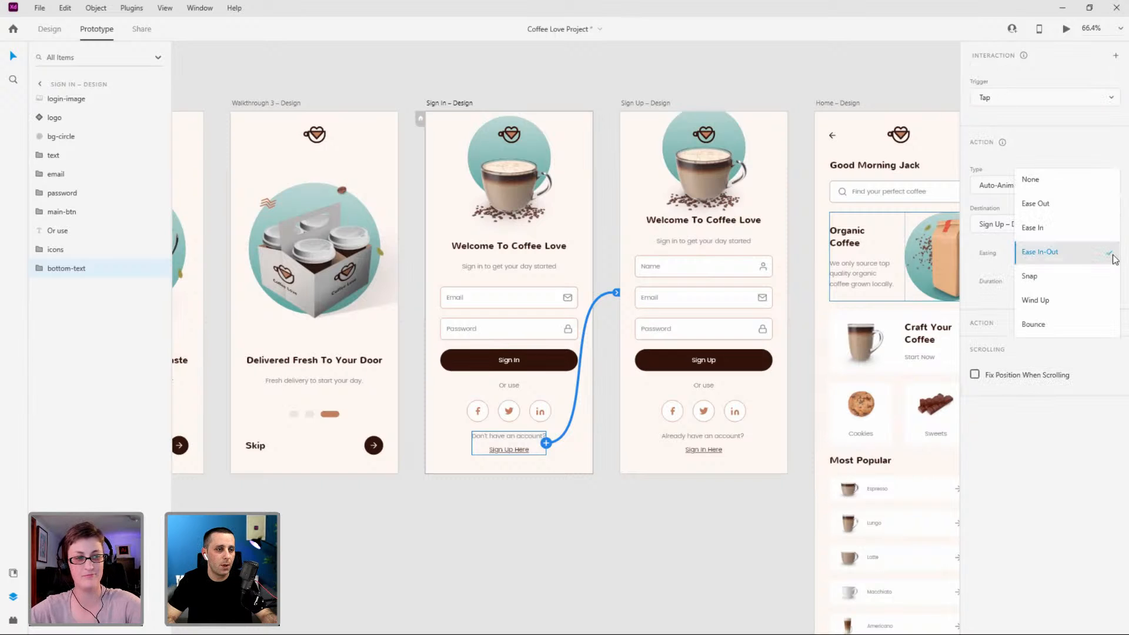
left_click(1079, 260)
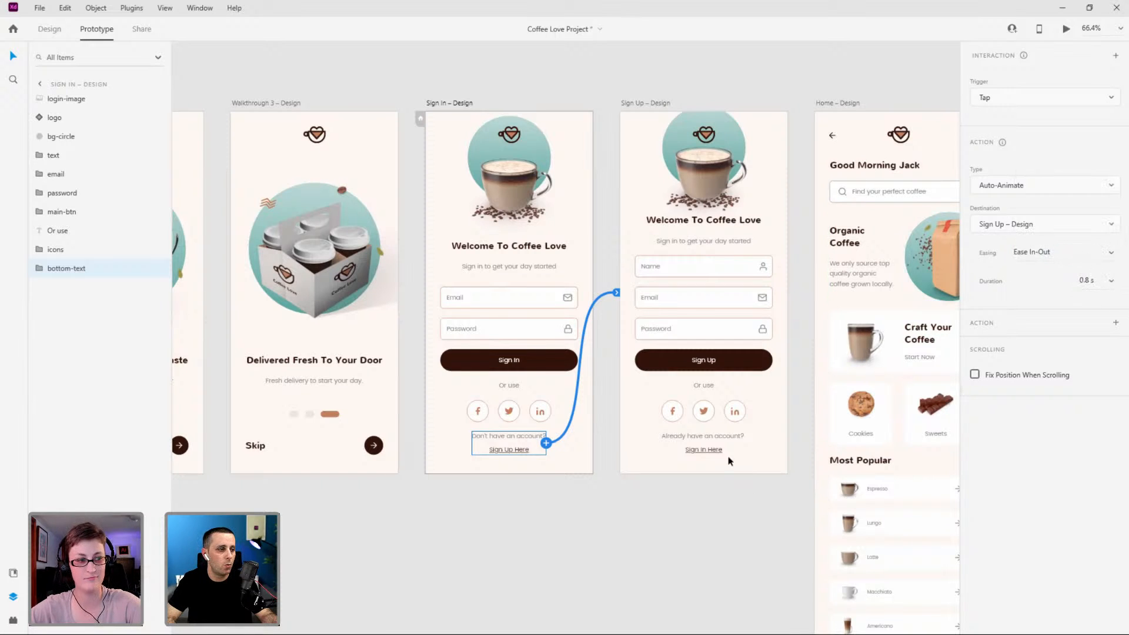
left_click(739, 441)
left_click_drag(745, 443, 522, 438)
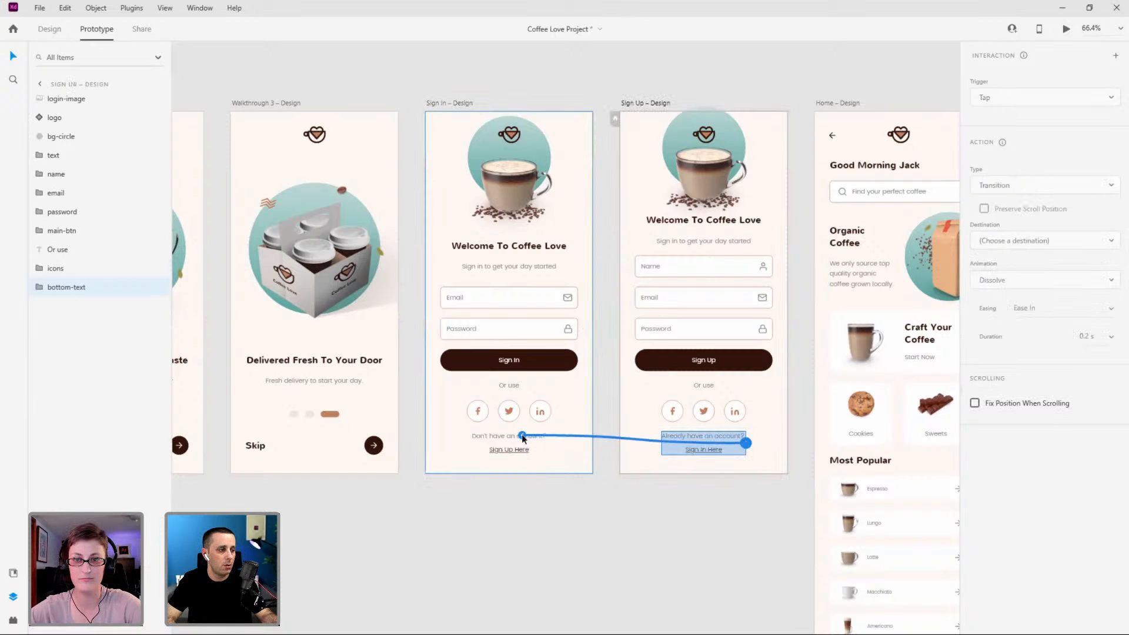
Preview the prototype from Sign In – Design, test switching between the sign-in and sign-up screens, and close the preview.
left_click(458, 102)
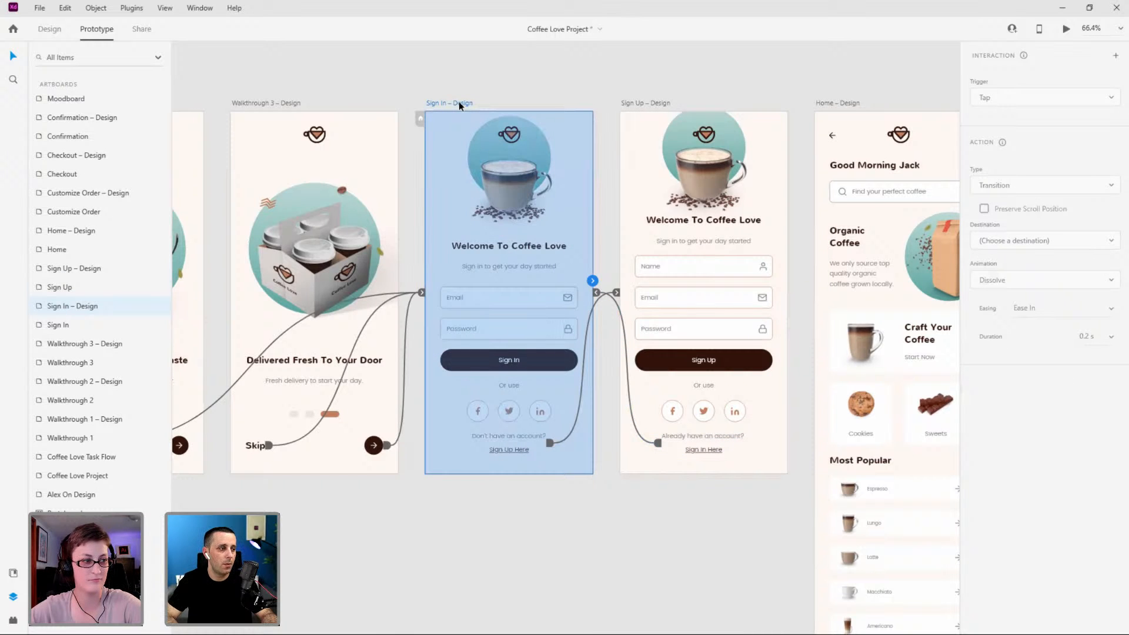
key("ctrl+Return")
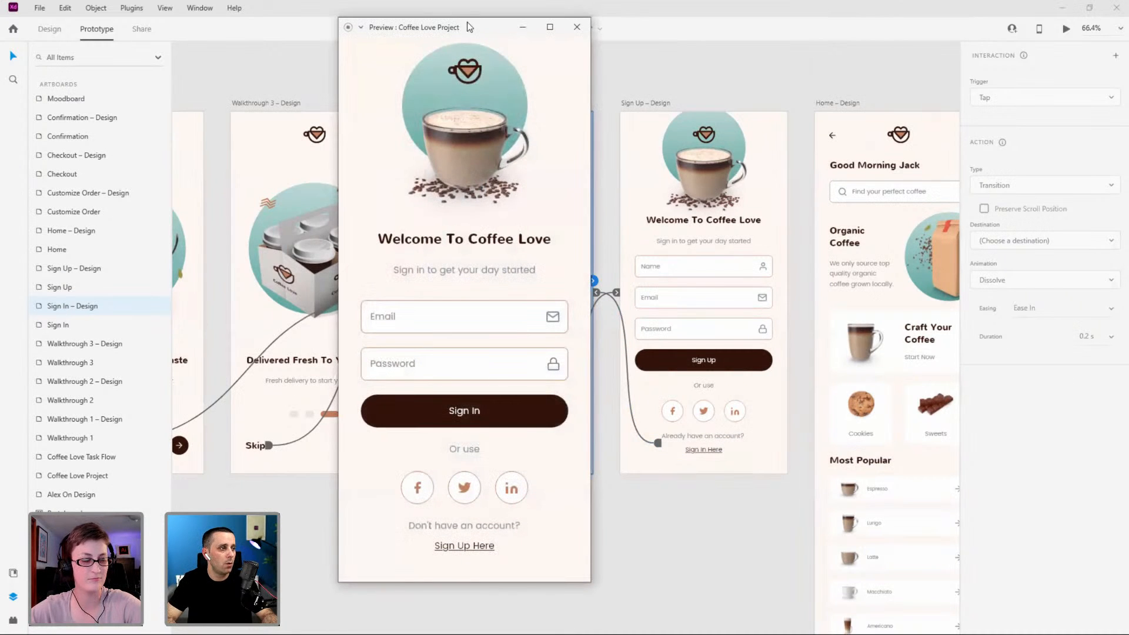
left_click_drag(468, 26, 552, 40)
left_click(575, 563)
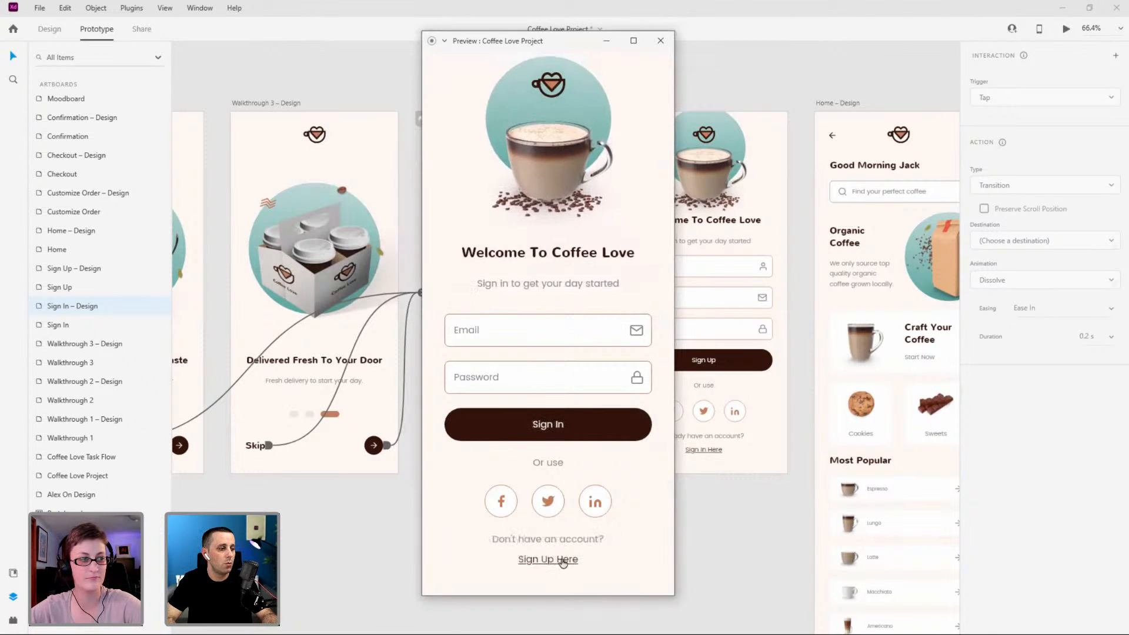
left_click(563, 562)
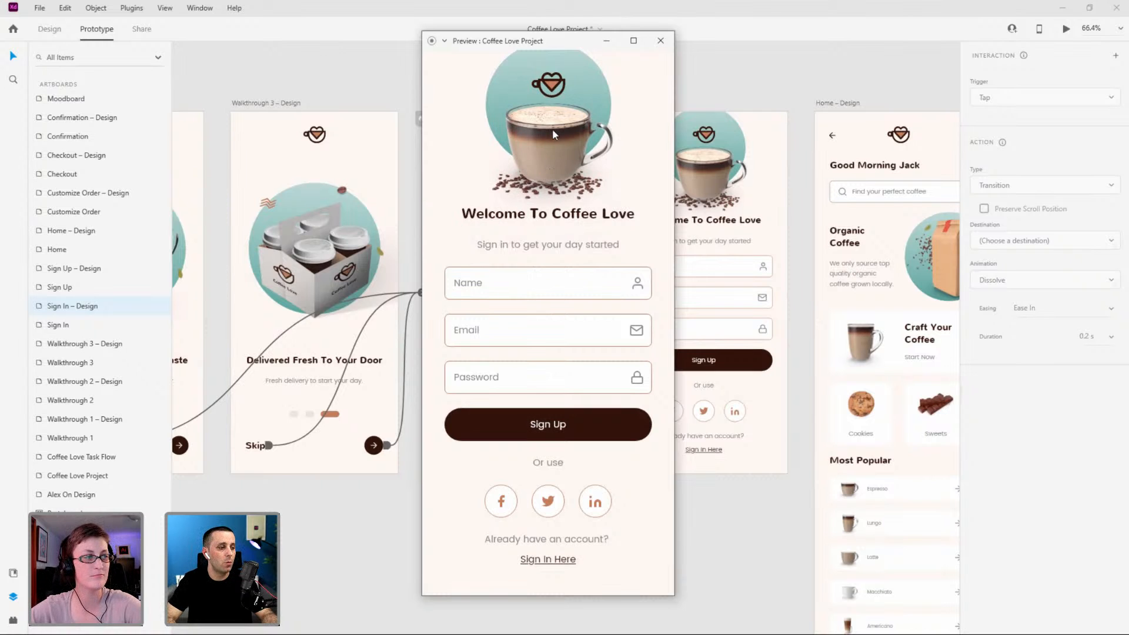
left_click(556, 559)
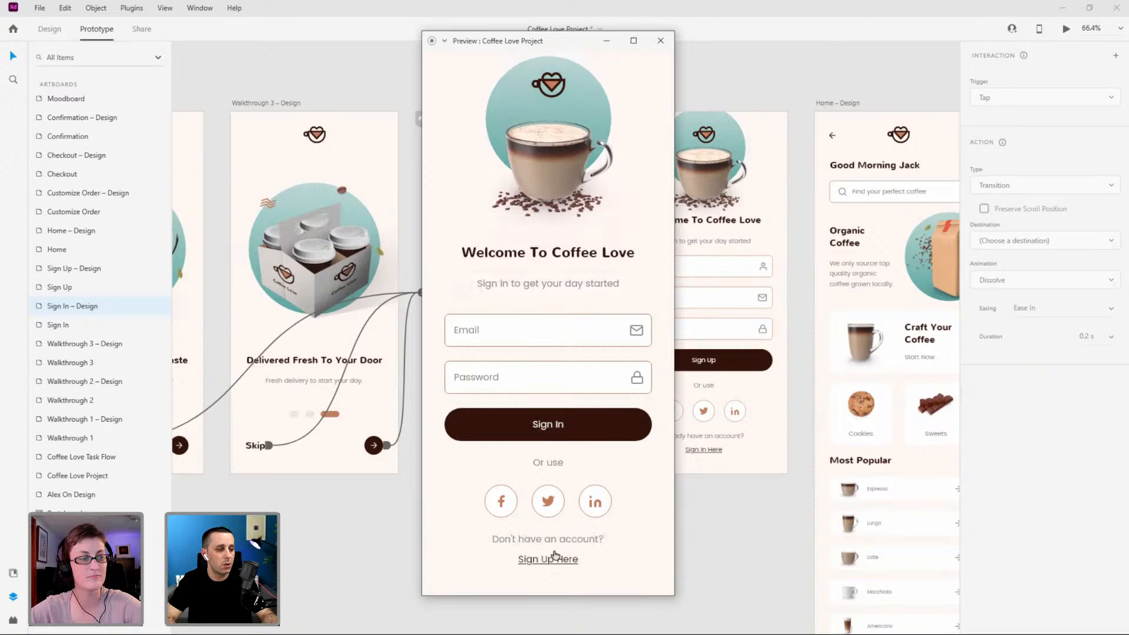
left_click(555, 559)
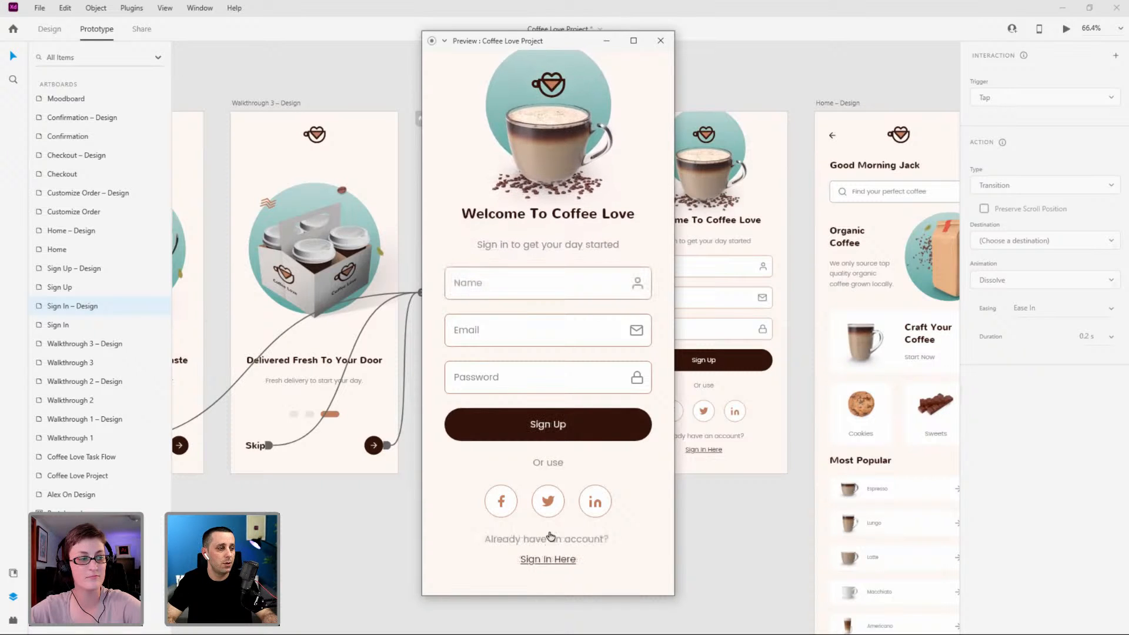
left_click(660, 40)
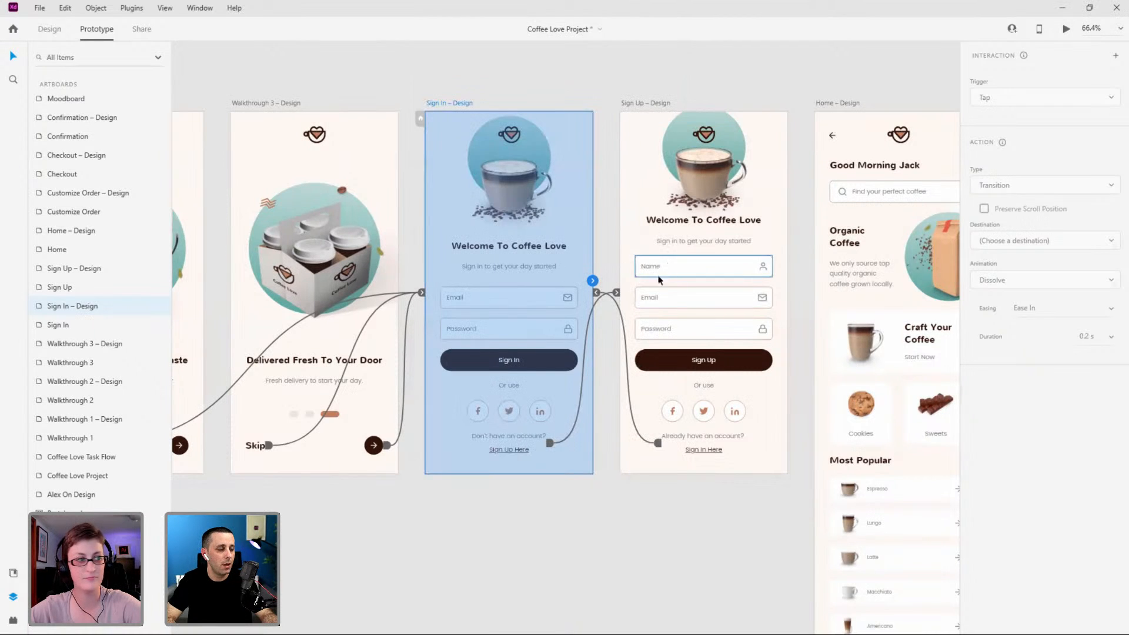
Try linking the Sign In and Sign Up buttons to the Home – Design artboard with Tap and Auto-Animate.
scroll(586, 347, "down", 3)
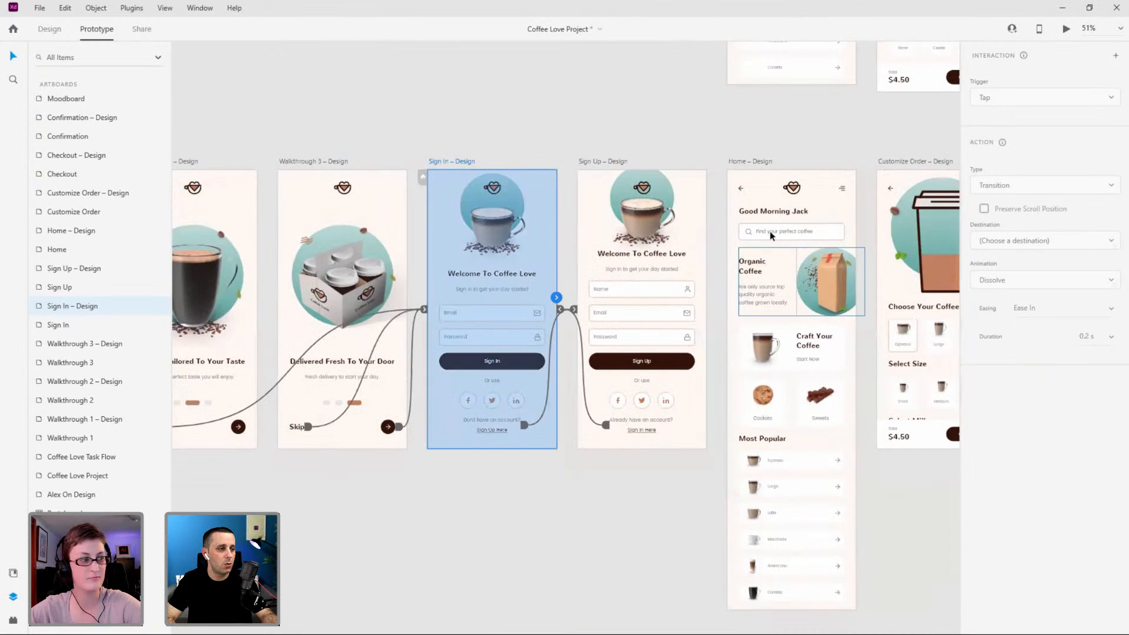
left_click(487, 363)
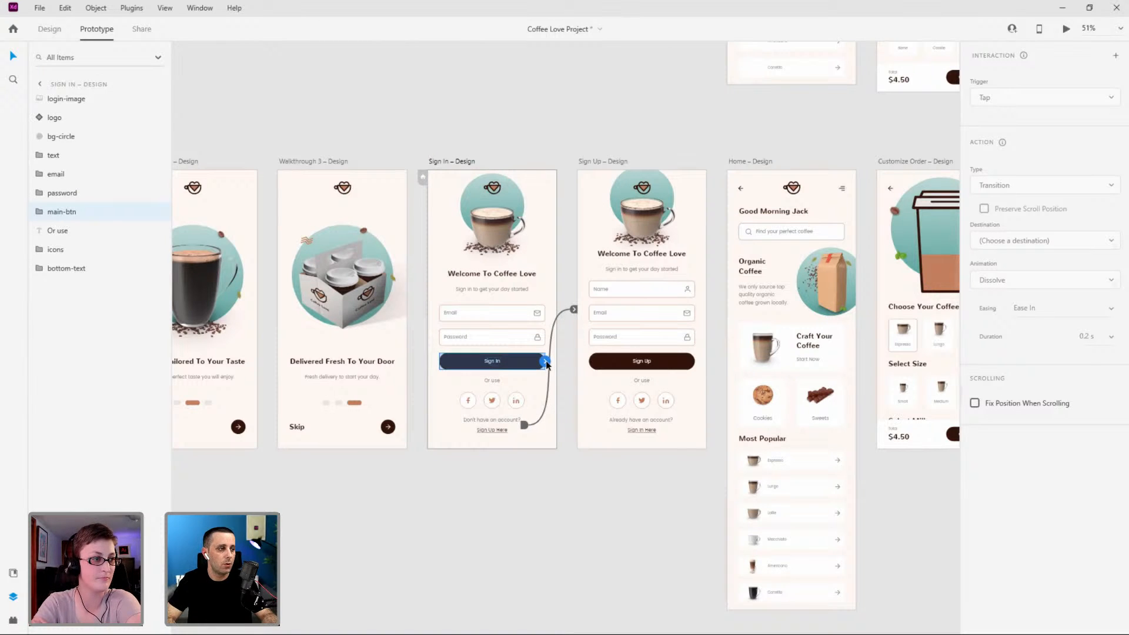
left_click_drag(552, 357, 799, 344)
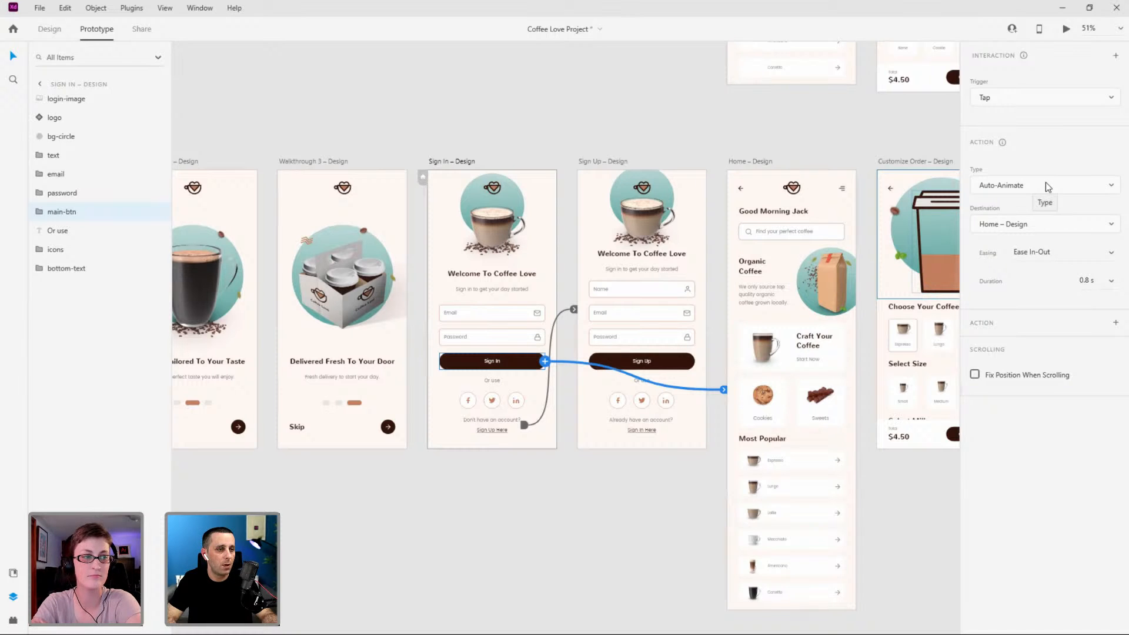
left_click(691, 367)
left_click_drag(690, 367, 801, 385)
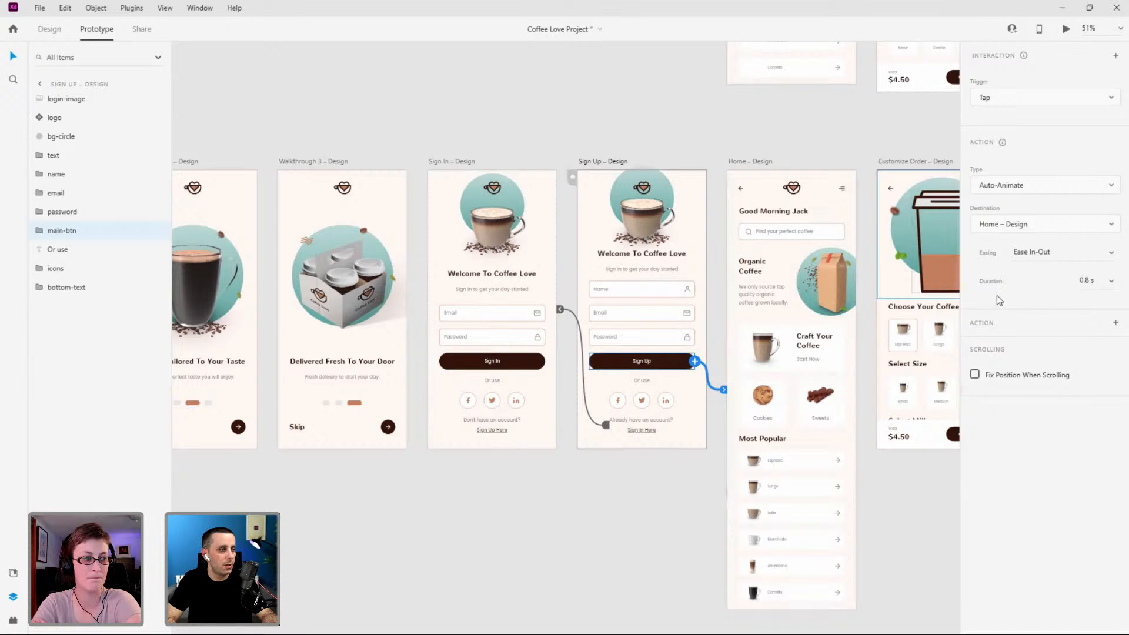
Preview from Sign In – Design, test the Sign In button's transition to the home screen, and close the preview.
left_click(464, 161)
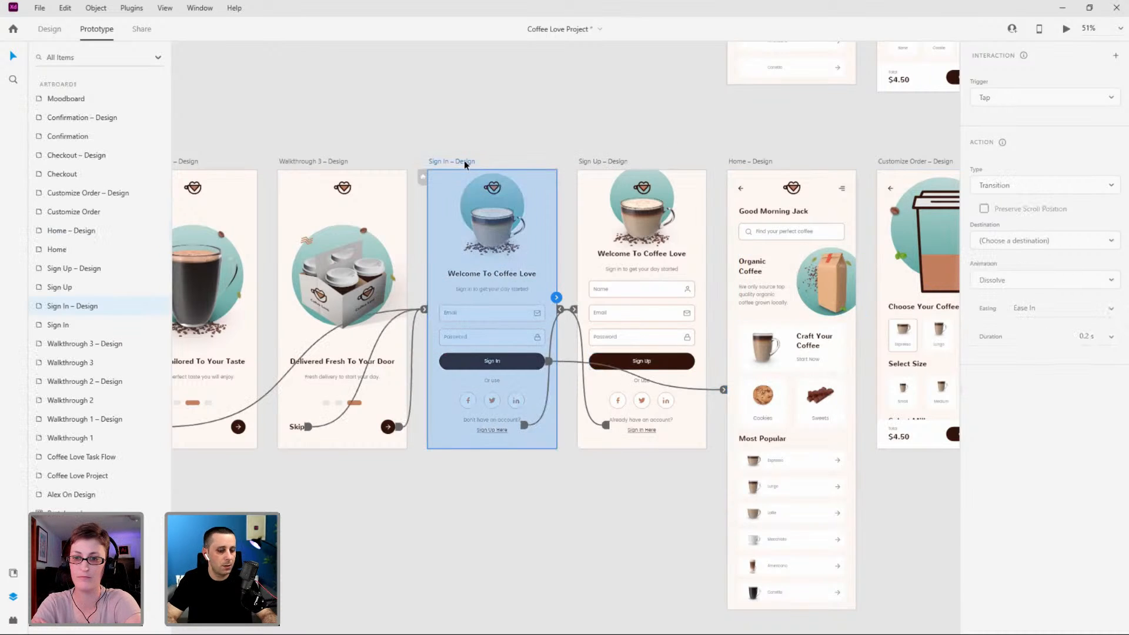
key("ctrl+Return")
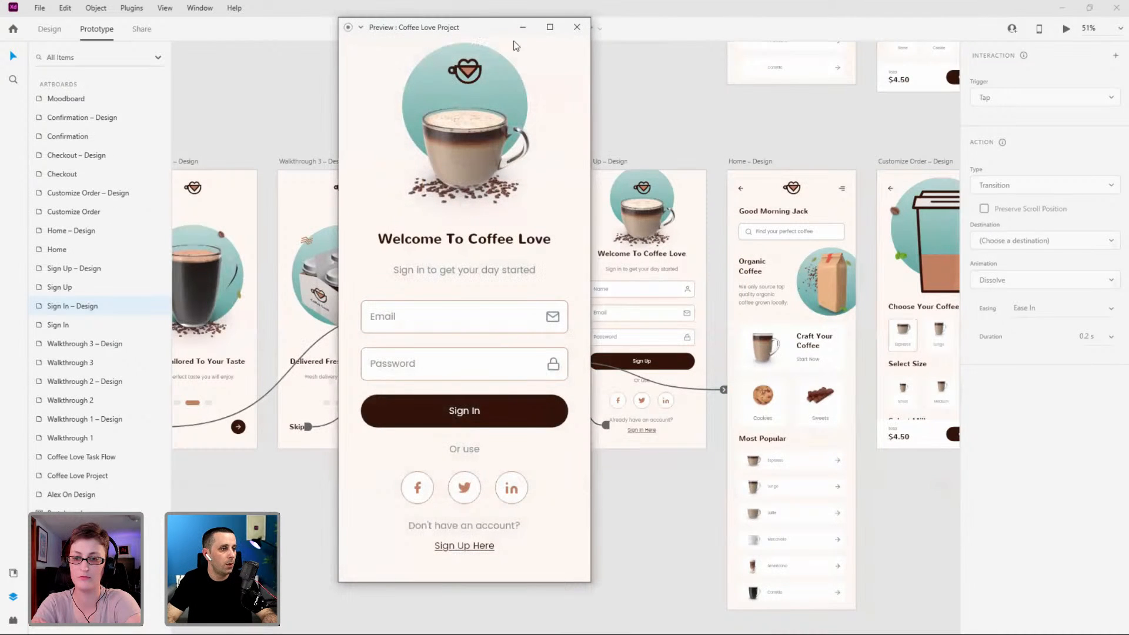
left_click_drag(476, 31, 519, 45)
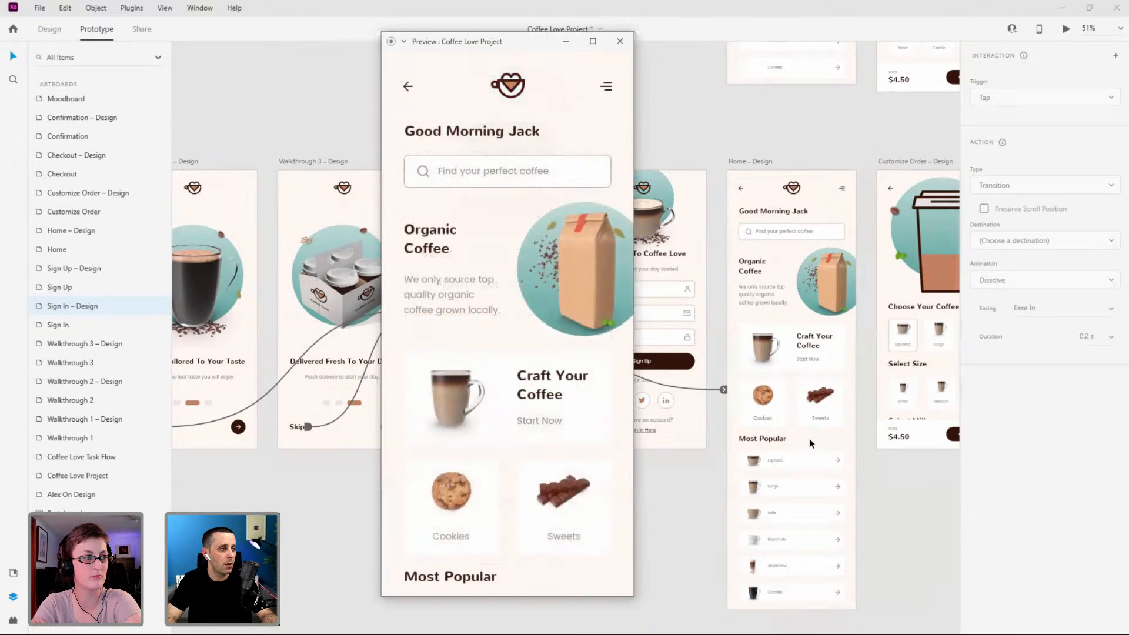
left_click(620, 45)
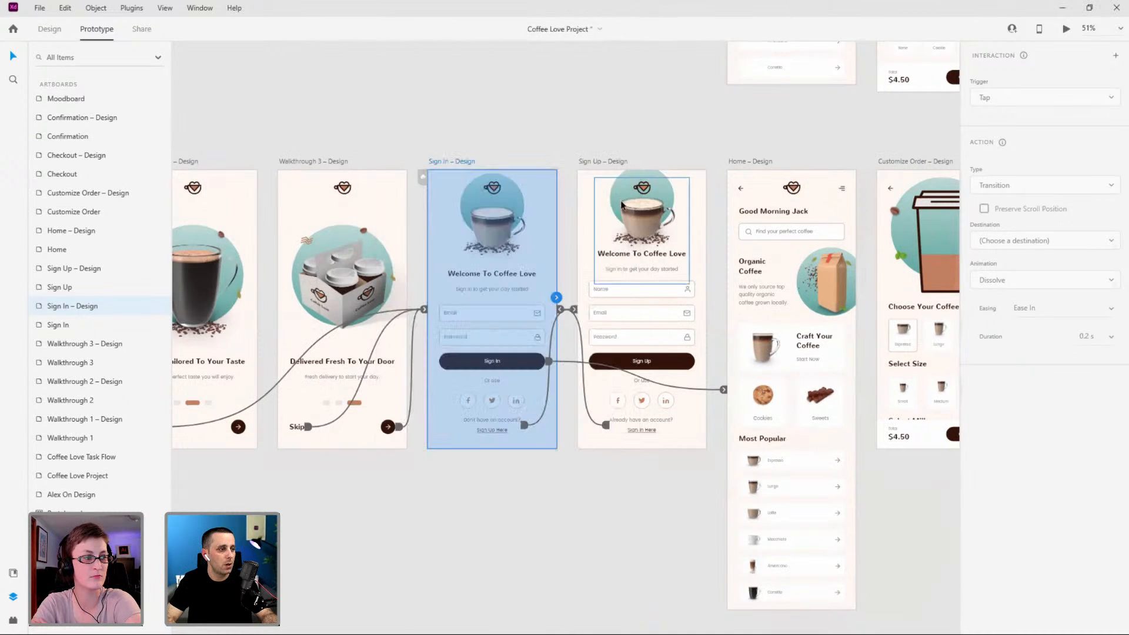
Remove the links running from the Sign In and Sign Up buttons to the Home – Design artboard.
left_click(721, 389)
left_click_drag(721, 389, 479, 94)
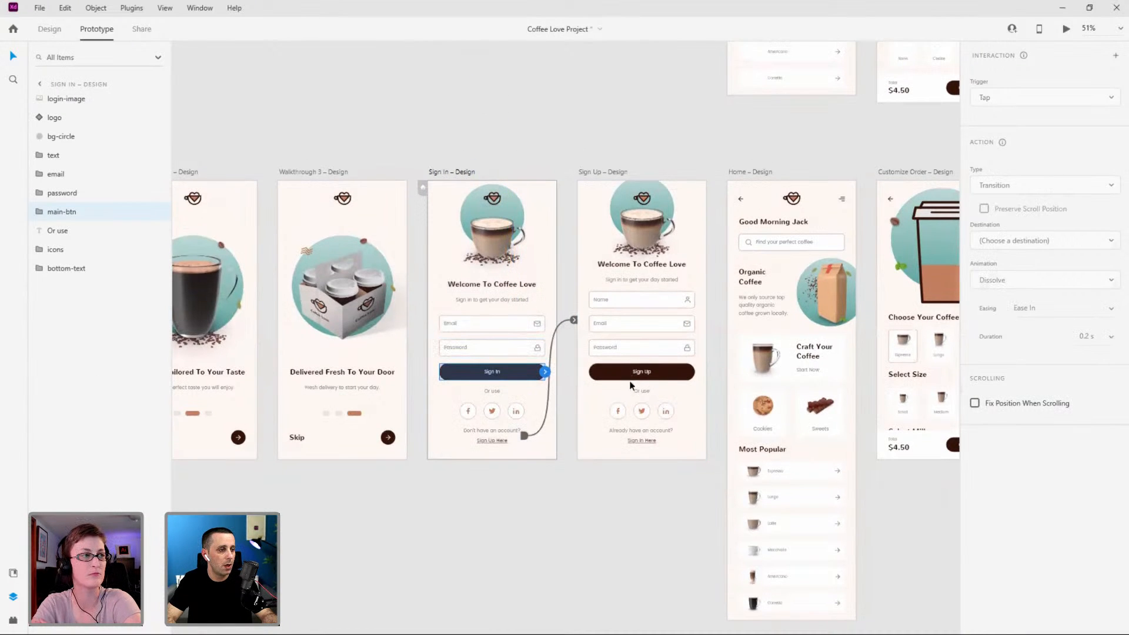
left_click(682, 372)
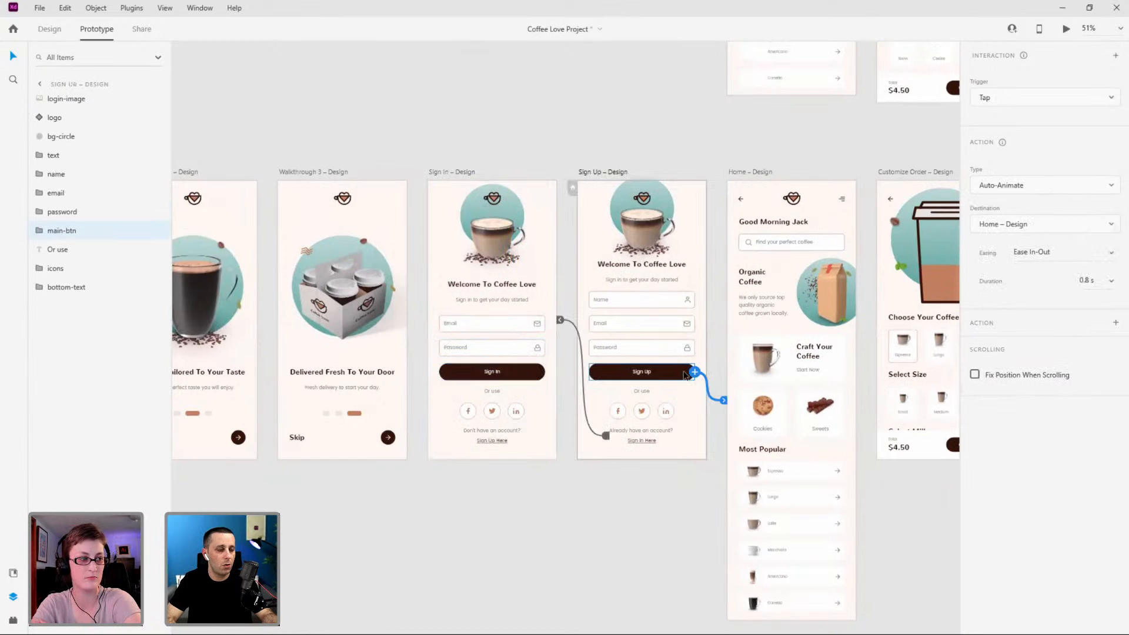
left_click_drag(722, 400, 628, 520)
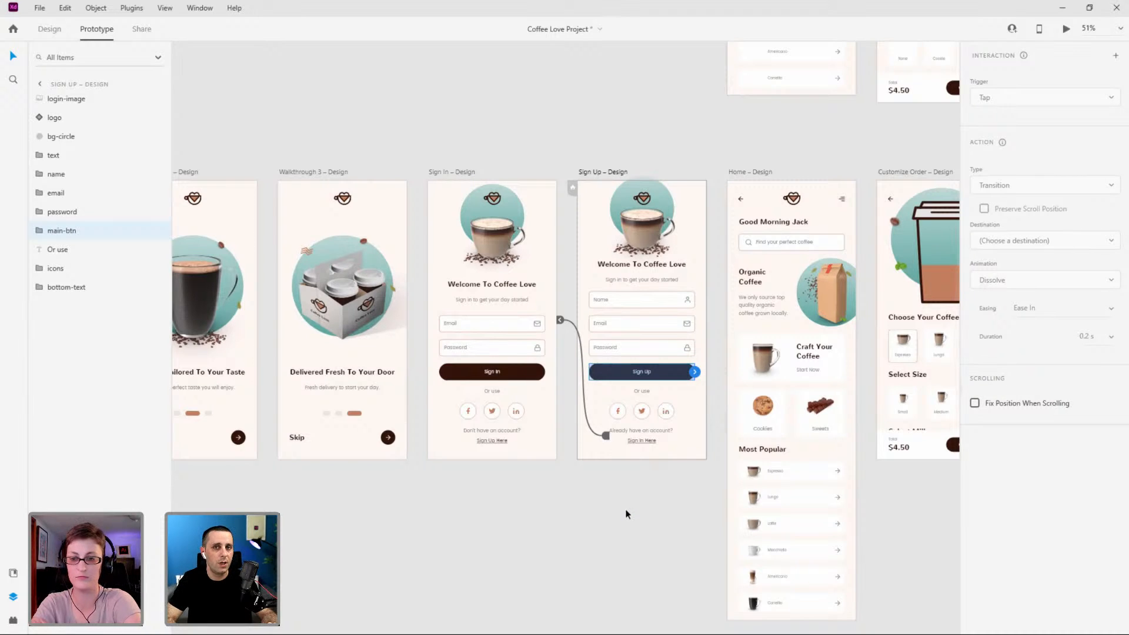
Link the Sign In and Sign Up buttons to Home – Design with a Tap trigger and a Slide Up Transition.
left_click(534, 373)
left_click_drag(544, 374, 777, 351)
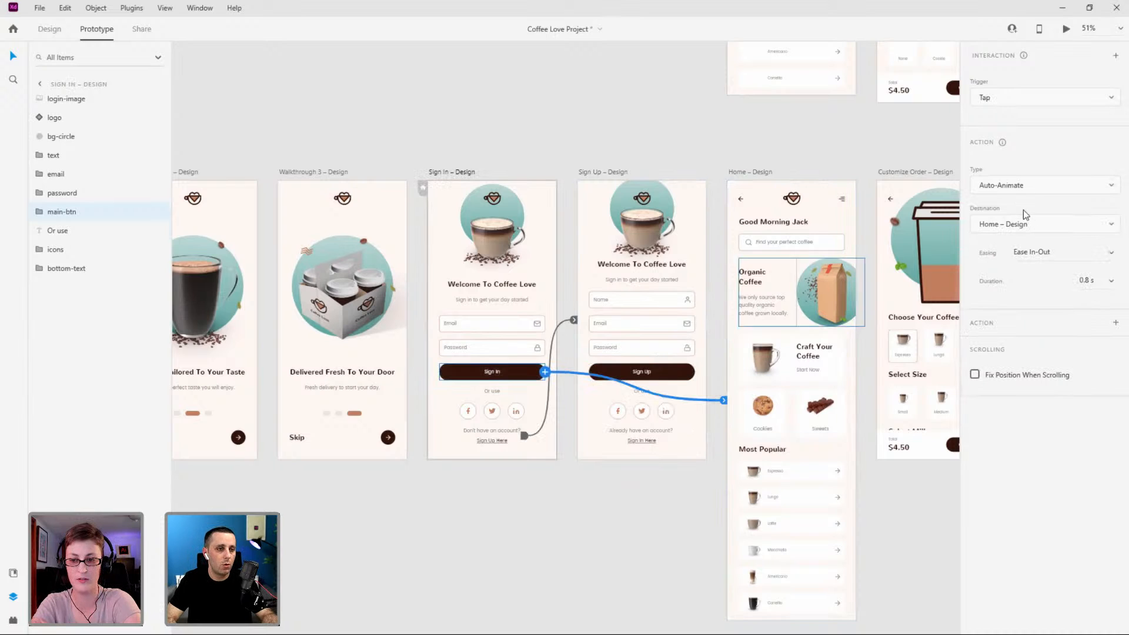
left_click(1026, 185)
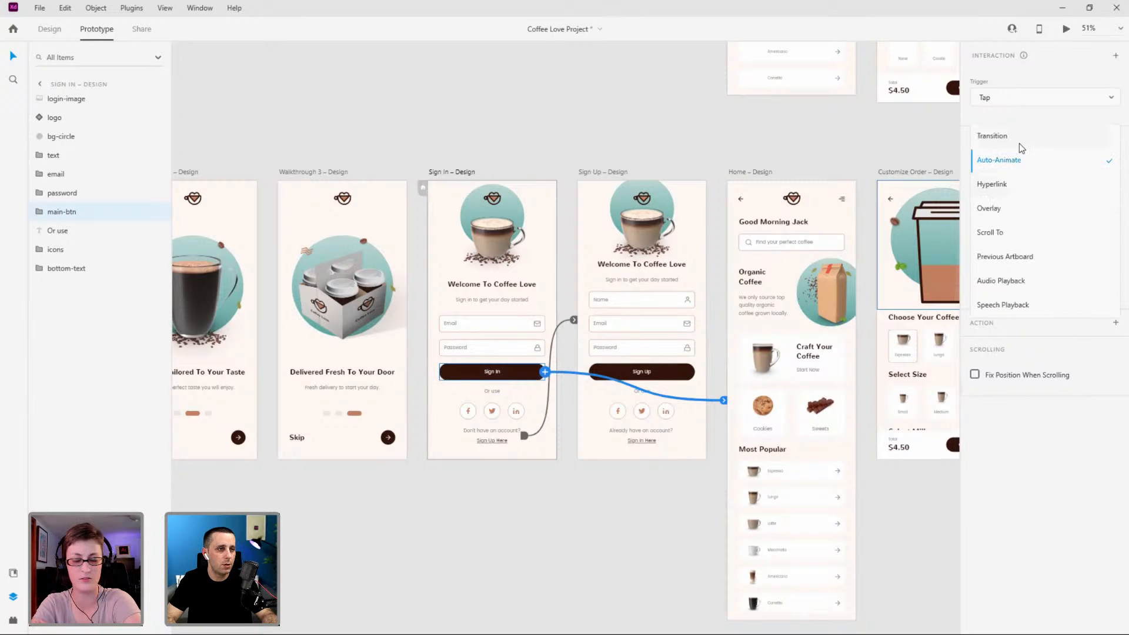
left_click(1021, 144)
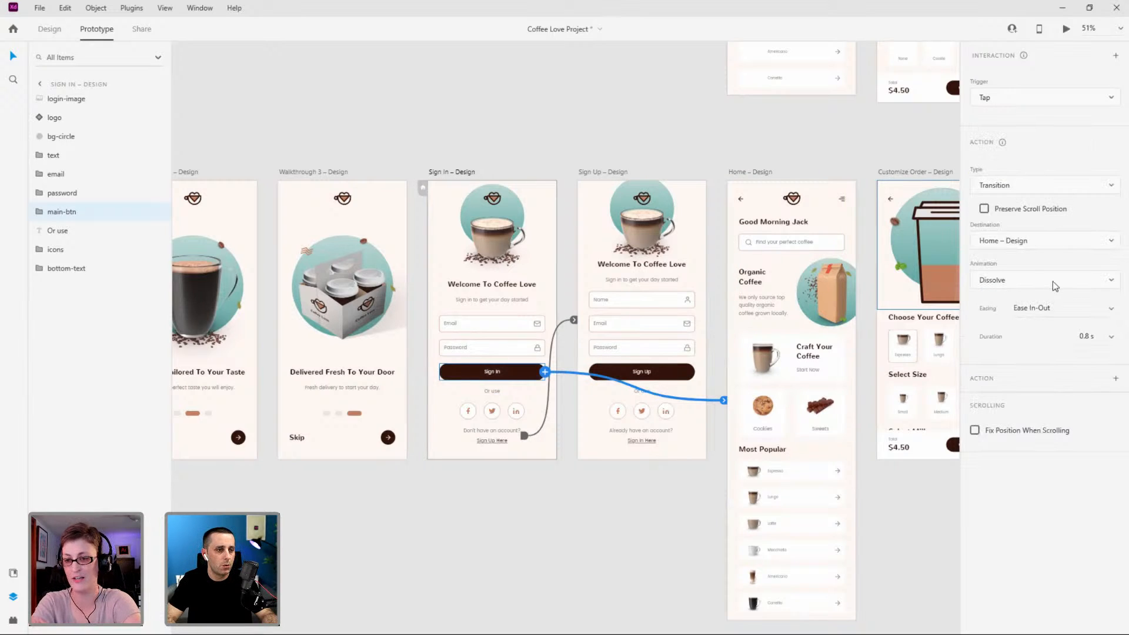
left_click(1053, 281)
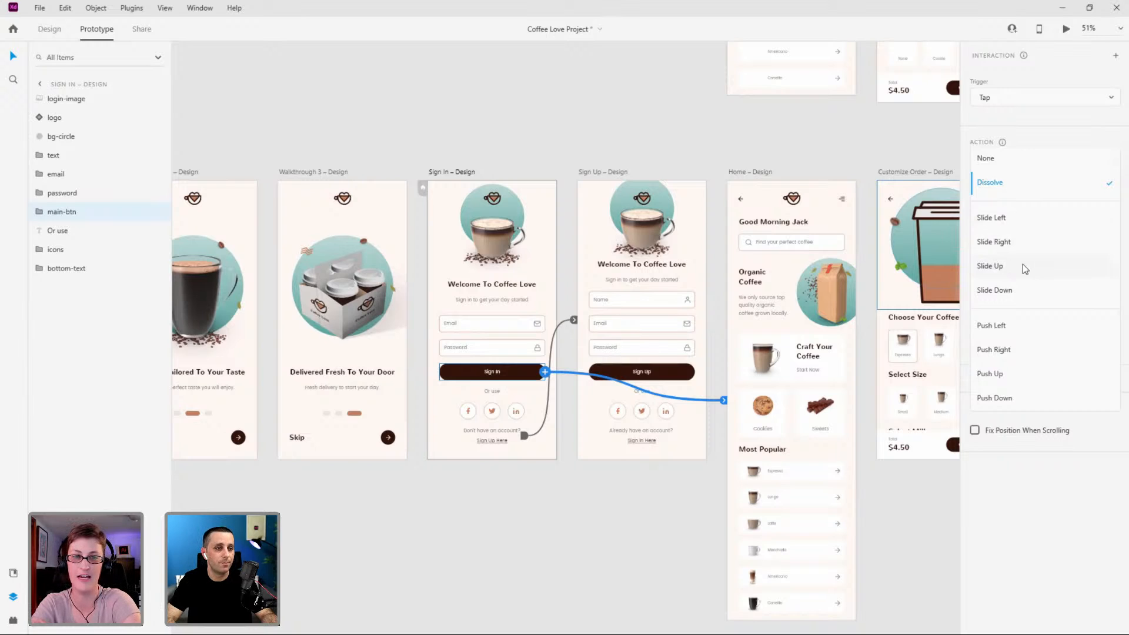
key("Escape")
left_click(689, 374)
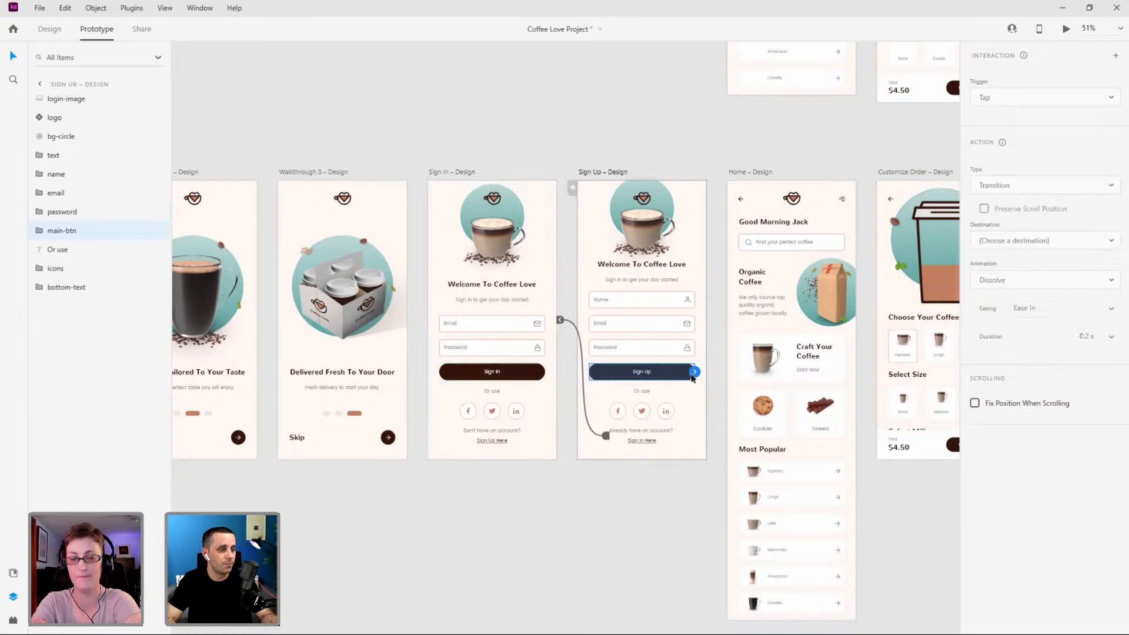
left_click_drag(695, 372, 803, 381)
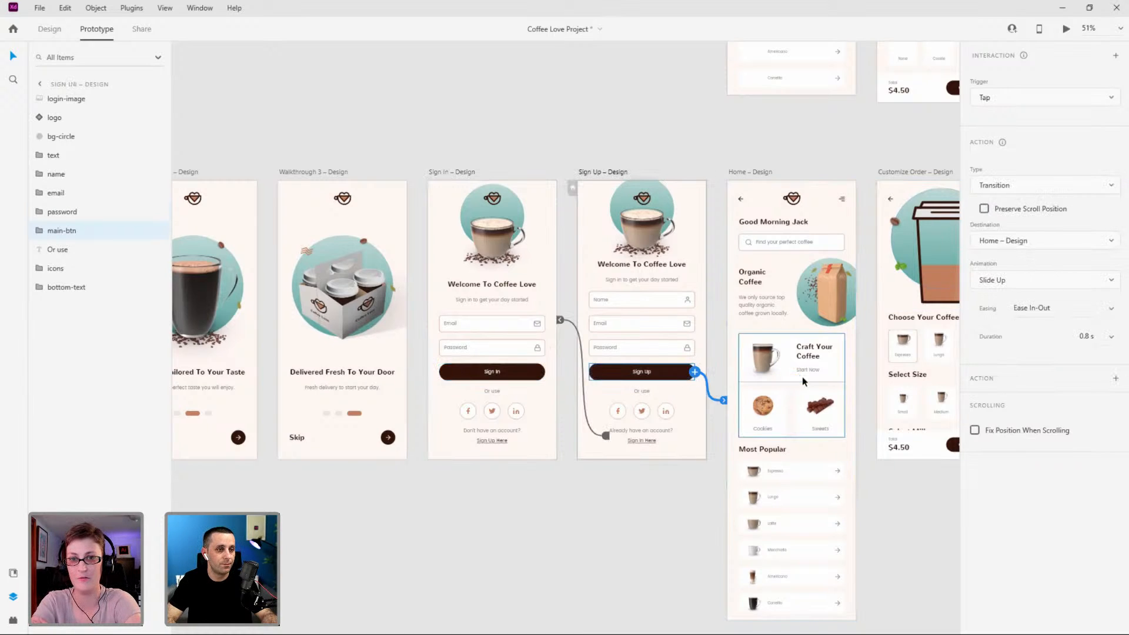
Preview from Sign In – Design and test the Sign In and Sign Up buttons' transitions to the home screen.
left_click(450, 172)
key("ctrl+Return")
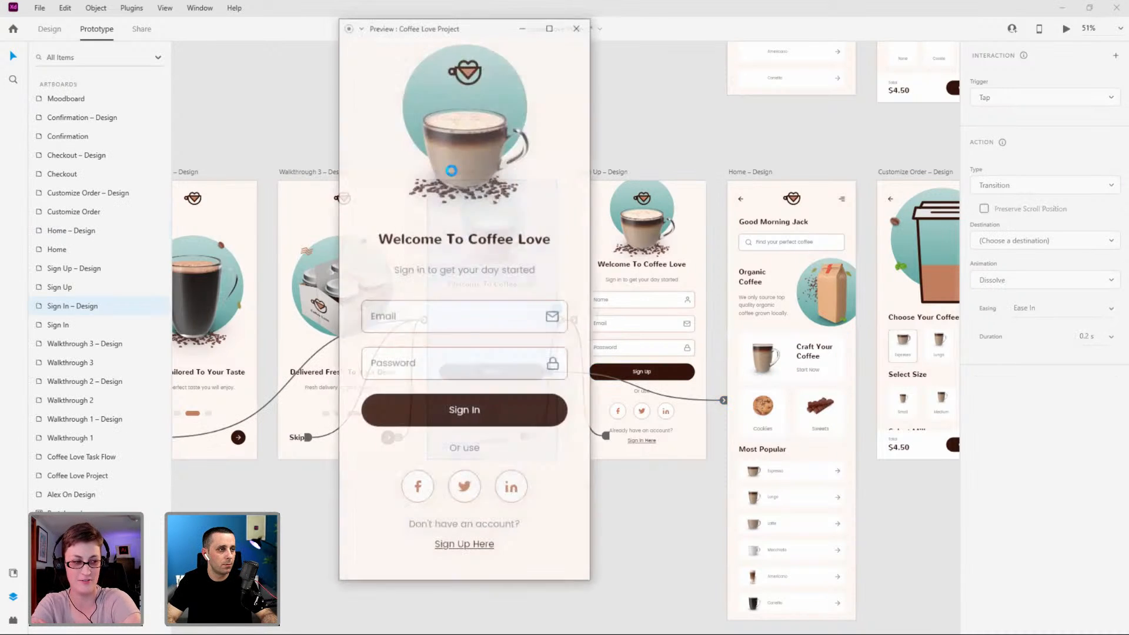
left_click_drag(464, 30, 545, 45)
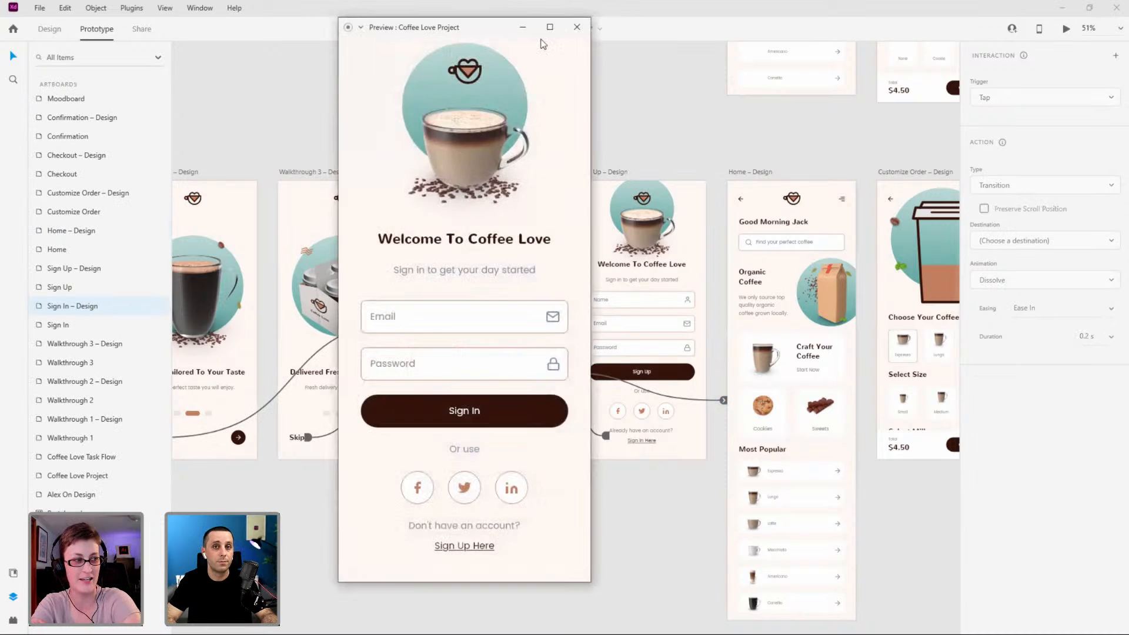
left_click(569, 431)
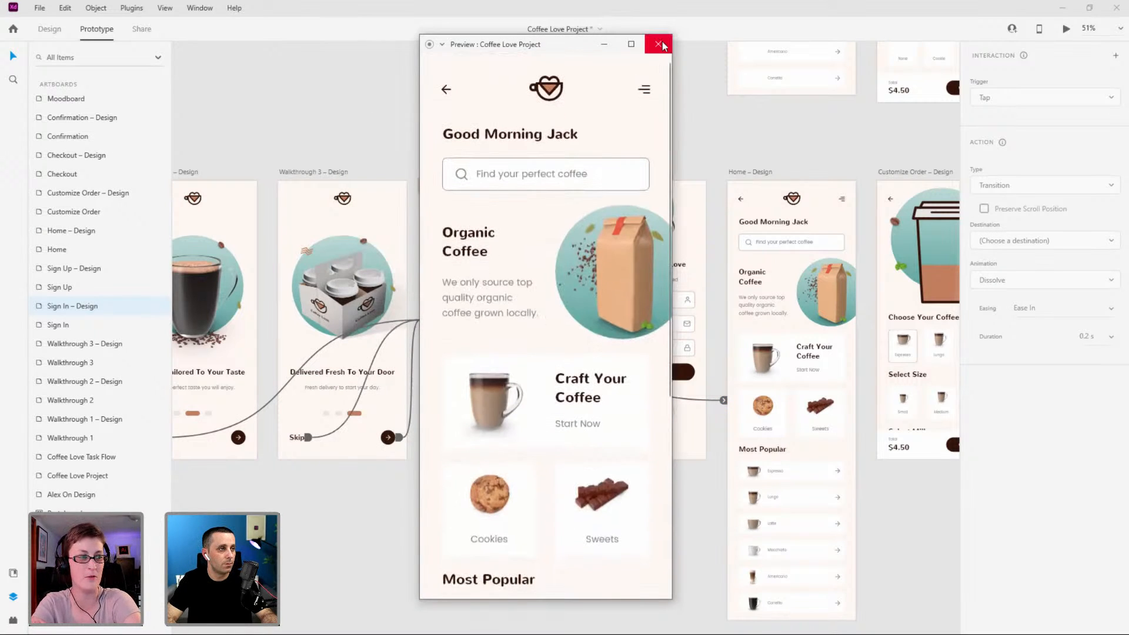
key("Left")
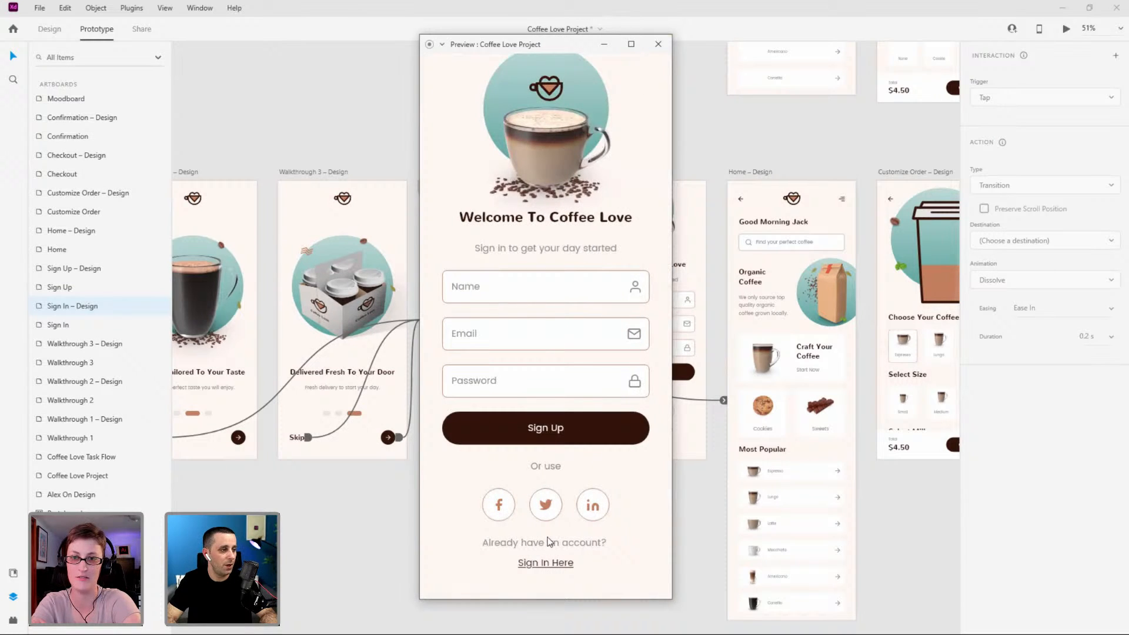
left_click(536, 564)
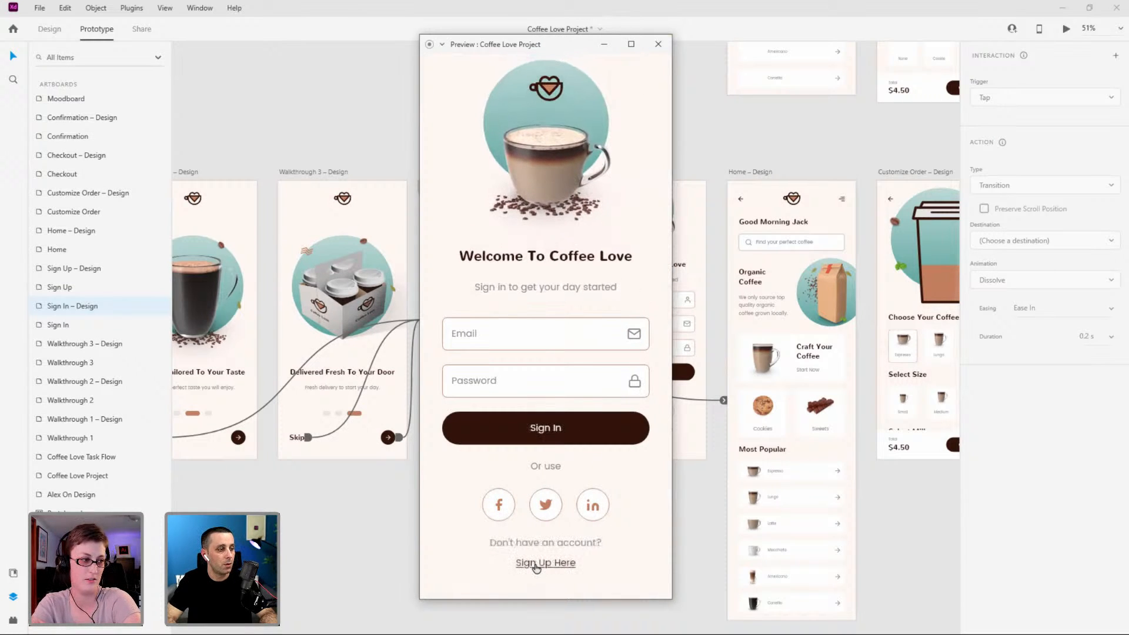
left_click(536, 564)
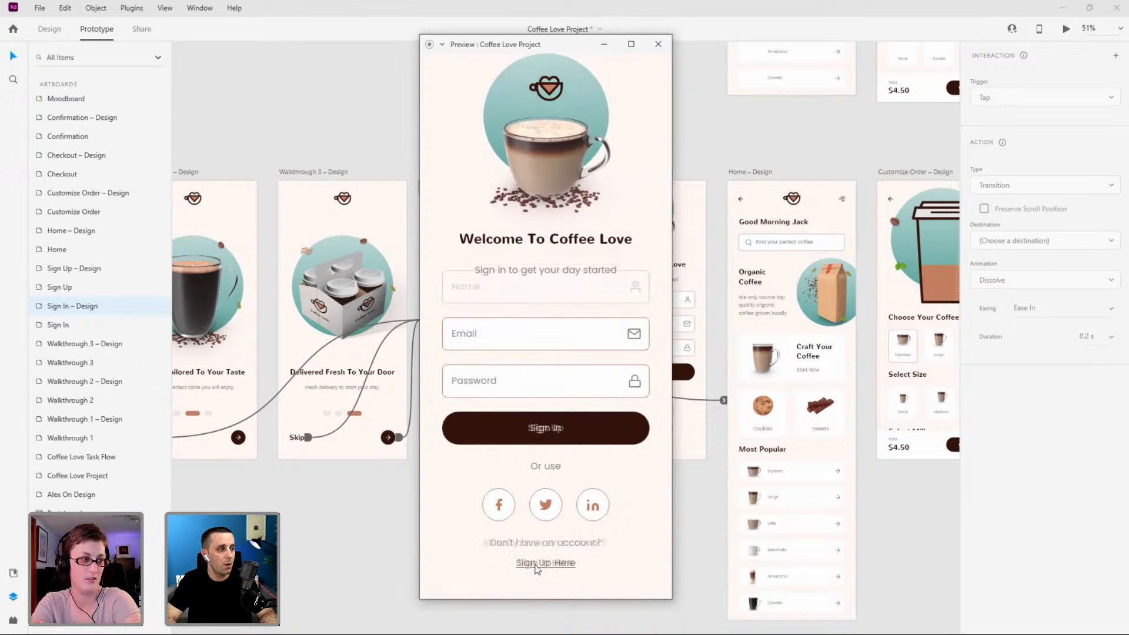
left_click(579, 431)
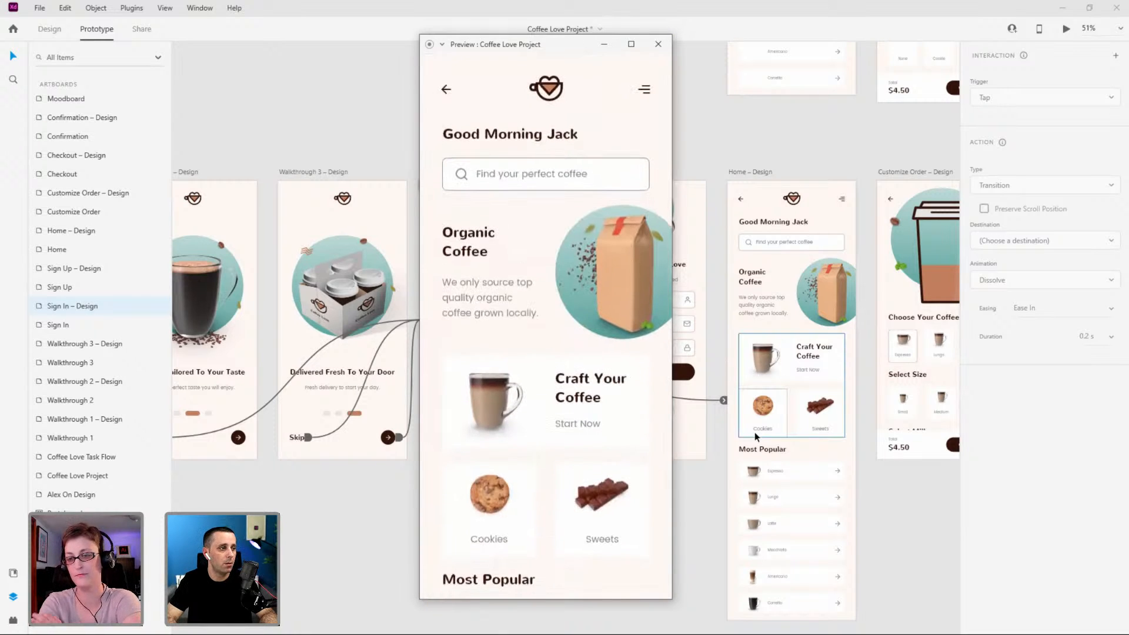
key("Left")
key("Left")
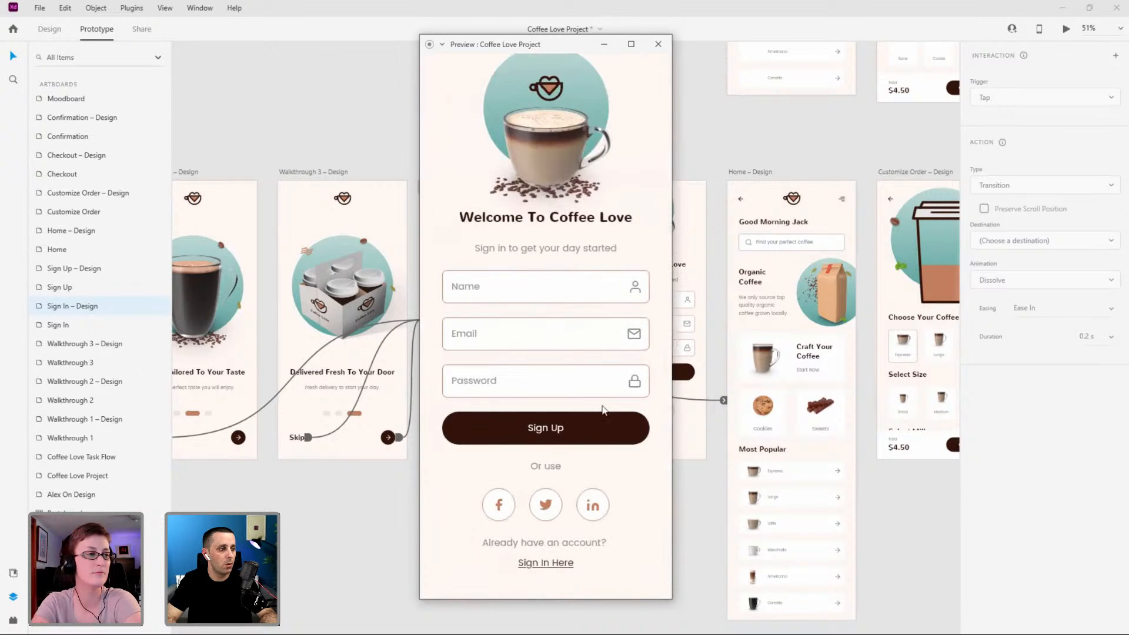
left_click(570, 434)
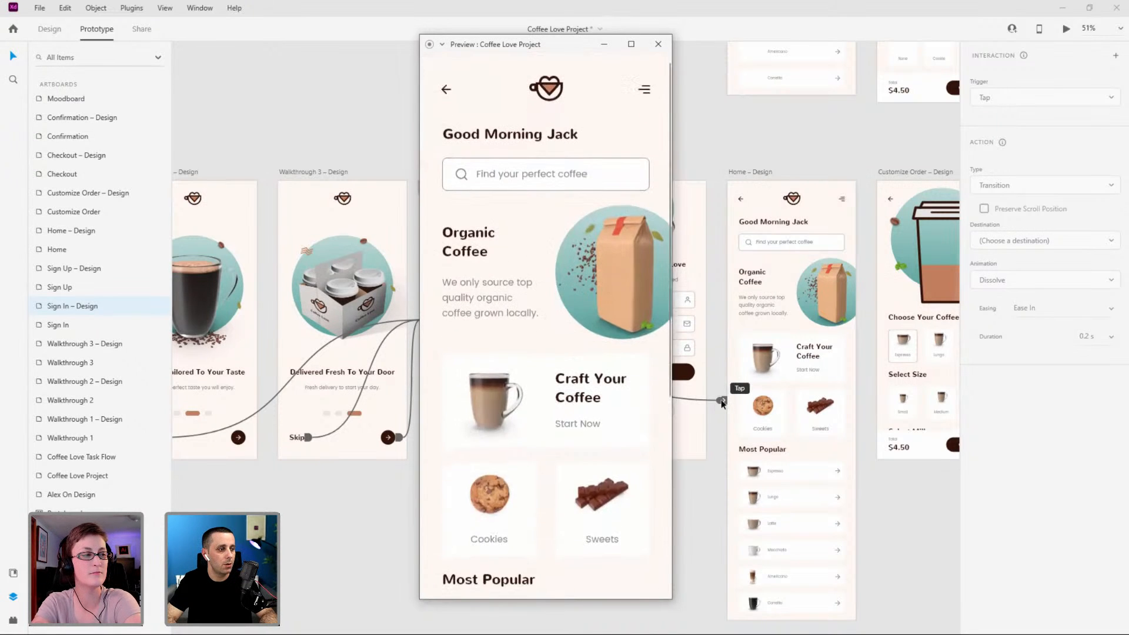
key("Left")
left_click(593, 418)
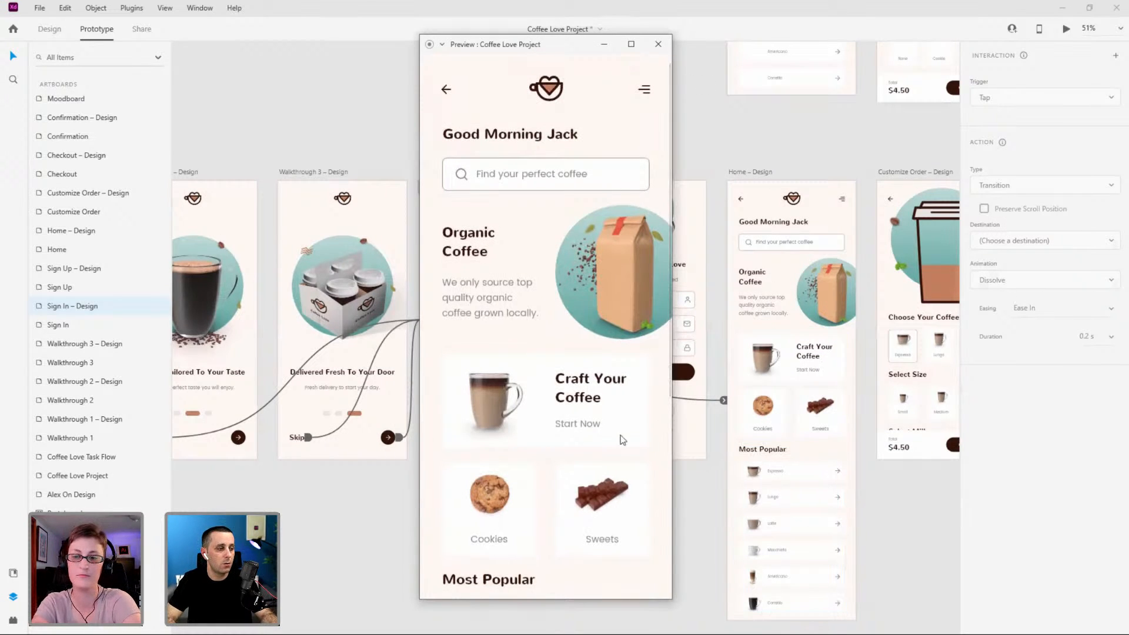
Check the home screen's vertical scrolling down to the Most Popular list in the preview, and close the preview.
scroll(558, 397, "down", 5)
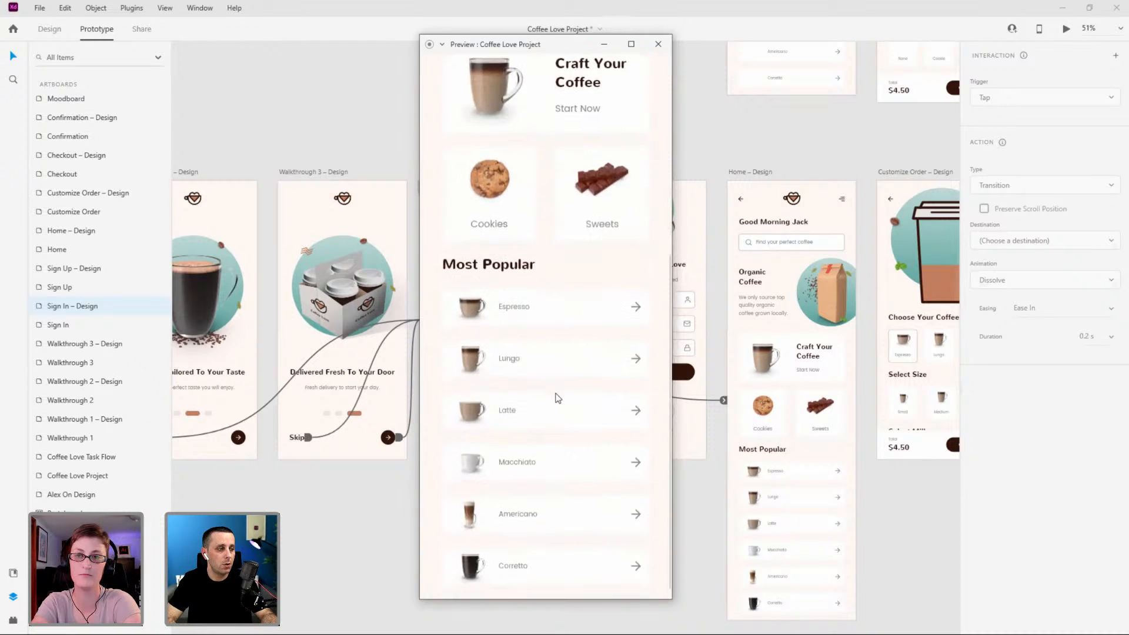
scroll(558, 397, "up", 5)
scroll(558, 397, "down", 5)
scroll(555, 395, "up", 5)
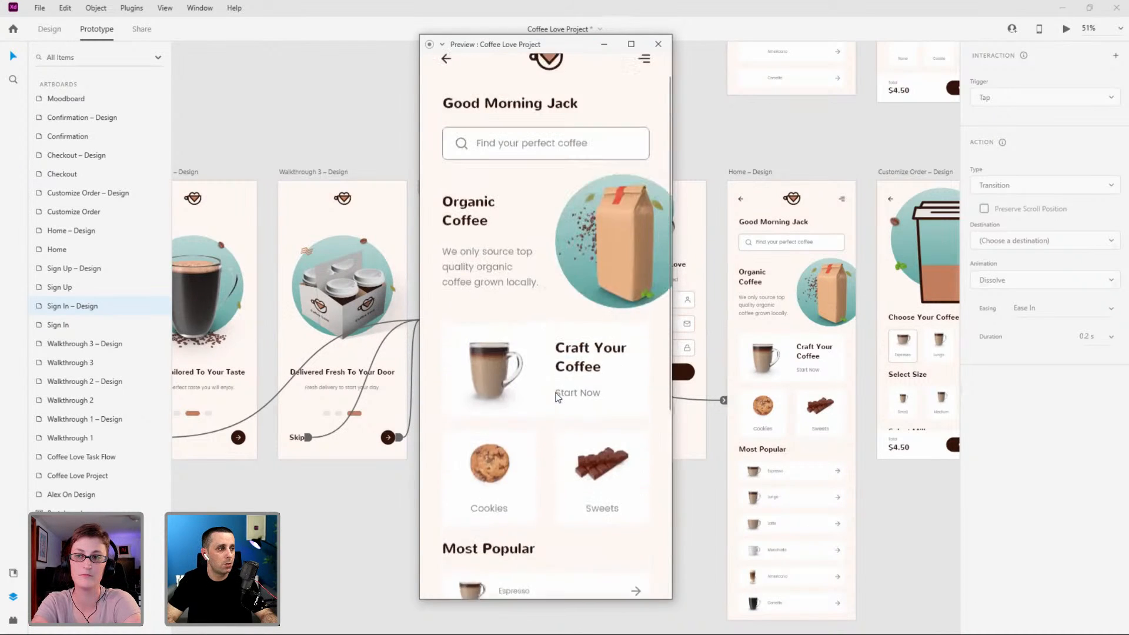
left_click(658, 44)
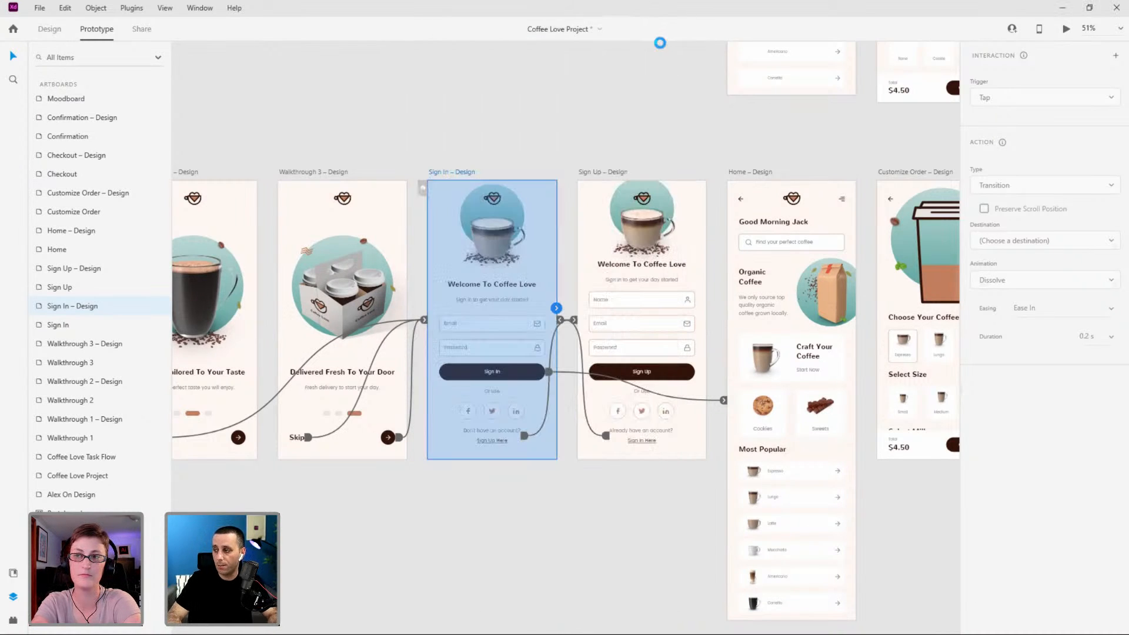
Examine the Craft Your Coffee card on Home – Design and the neighbouring Customize Order – Design artboard.
scroll(498, 200, "down", 2)
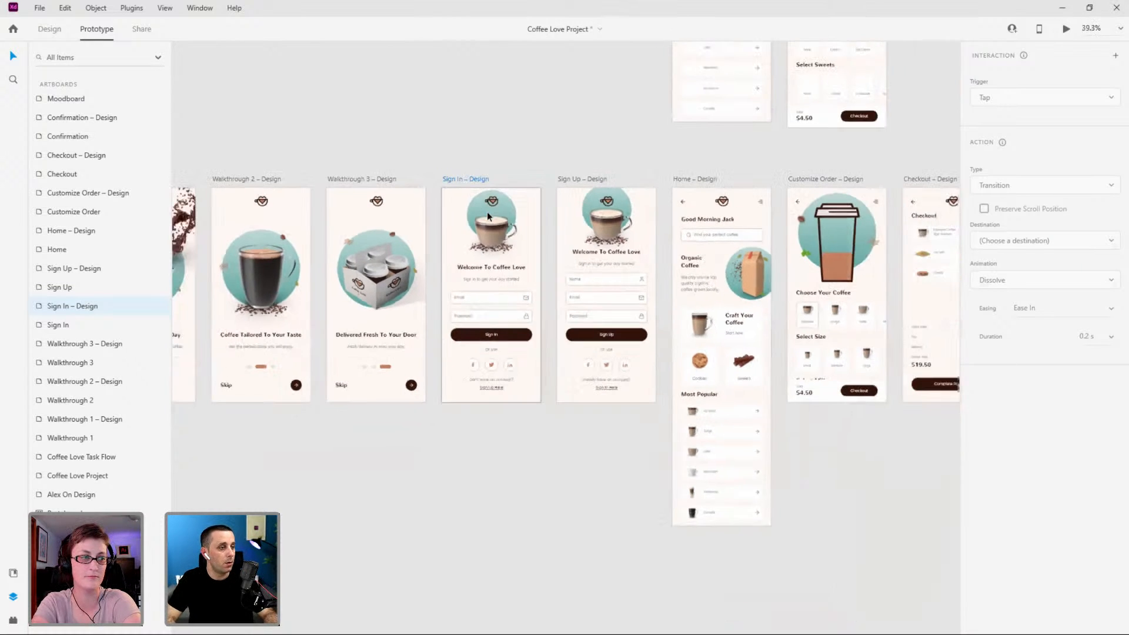
left_click(706, 179)
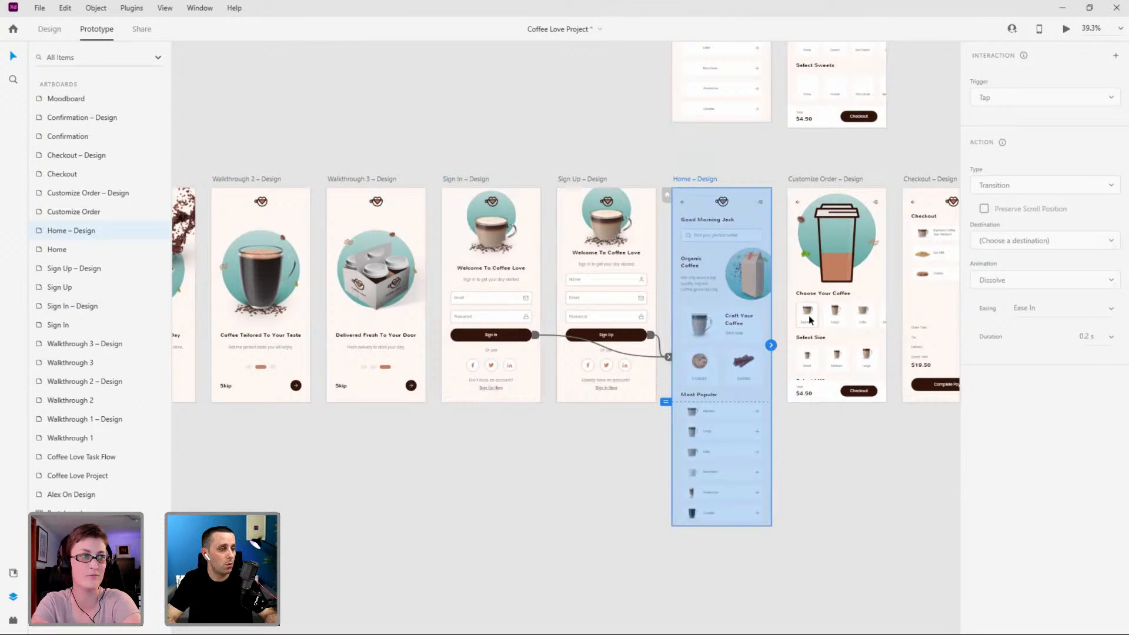
scroll(854, 333, "up", 2)
scroll(854, 333, "up", 2)
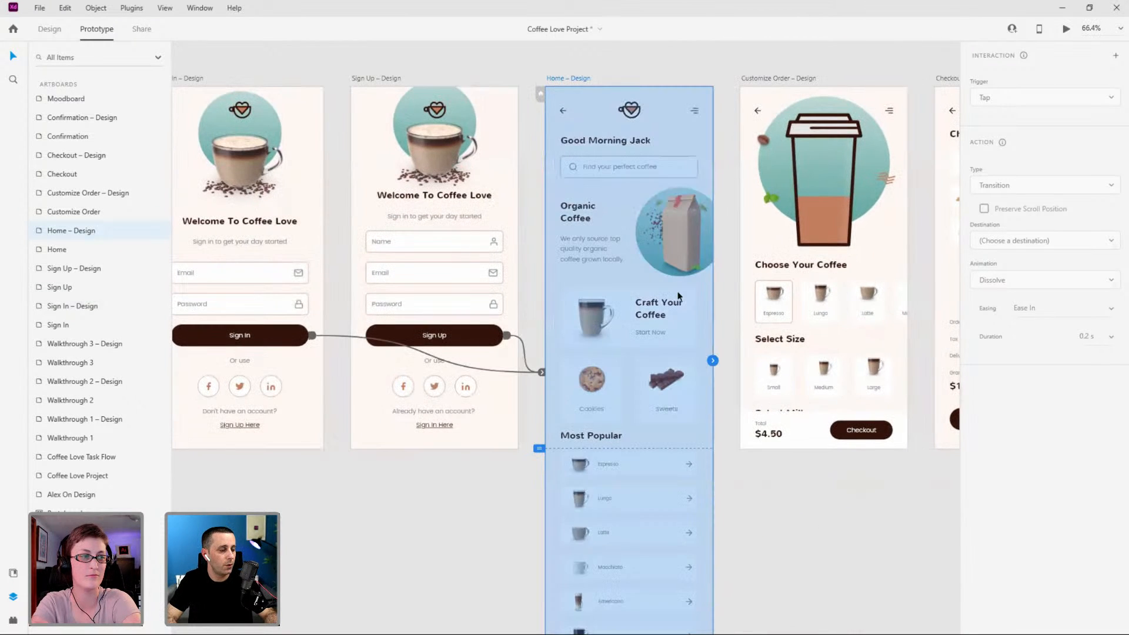
left_click(662, 303)
left_click(663, 303)
scroll(740, 292, "up", 2)
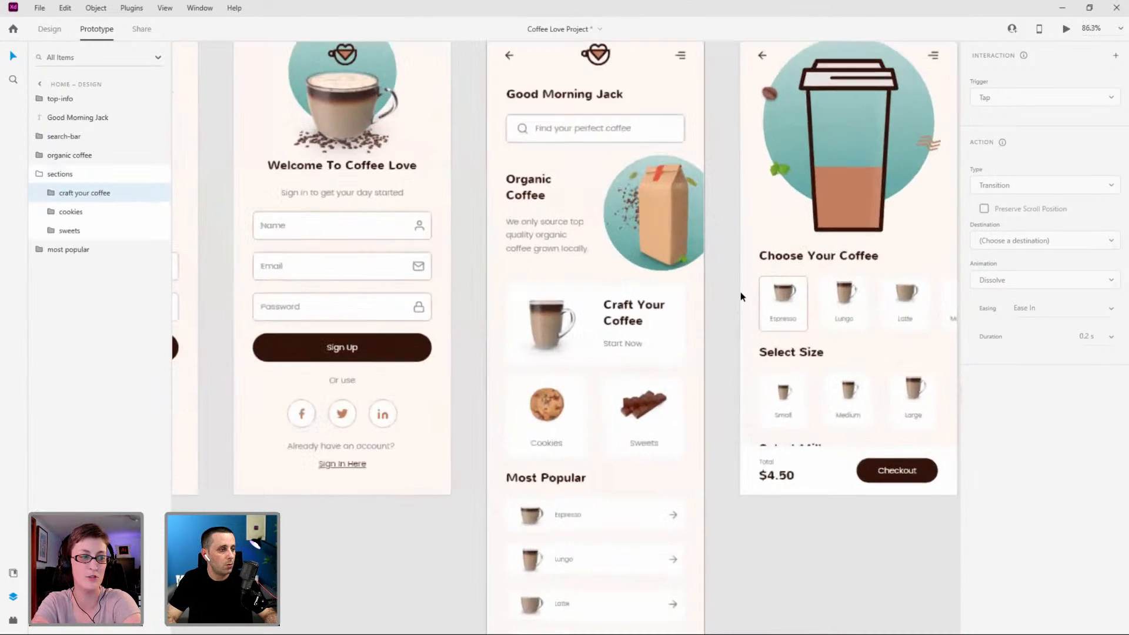
scroll(577, 299, "down", 2)
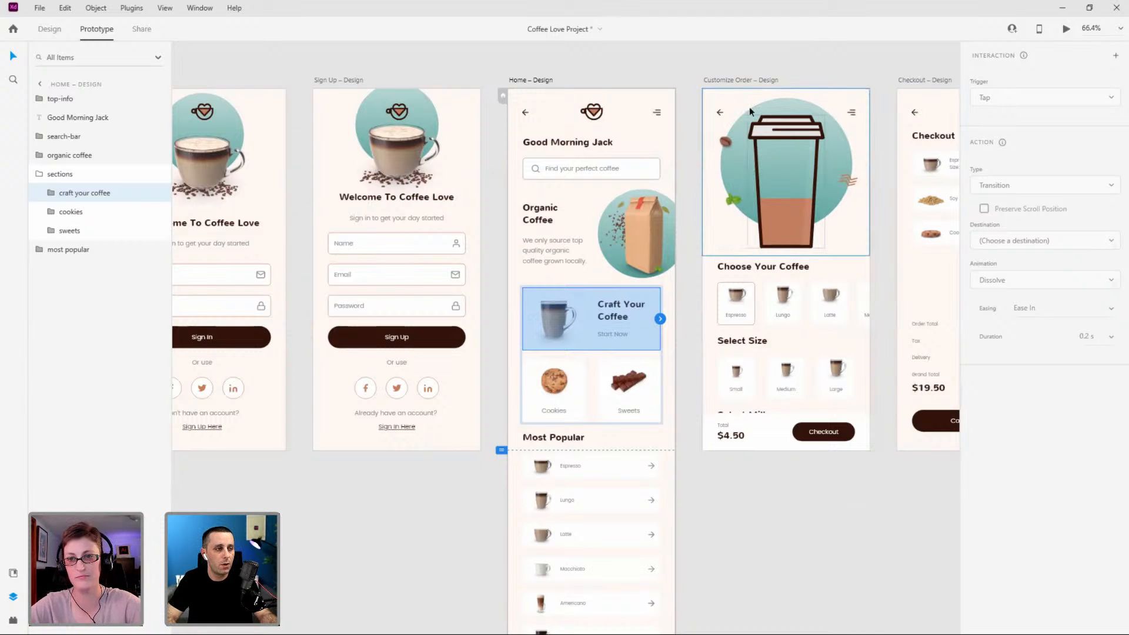
left_click(739, 79)
left_click_drag(913, 69, 767, 72)
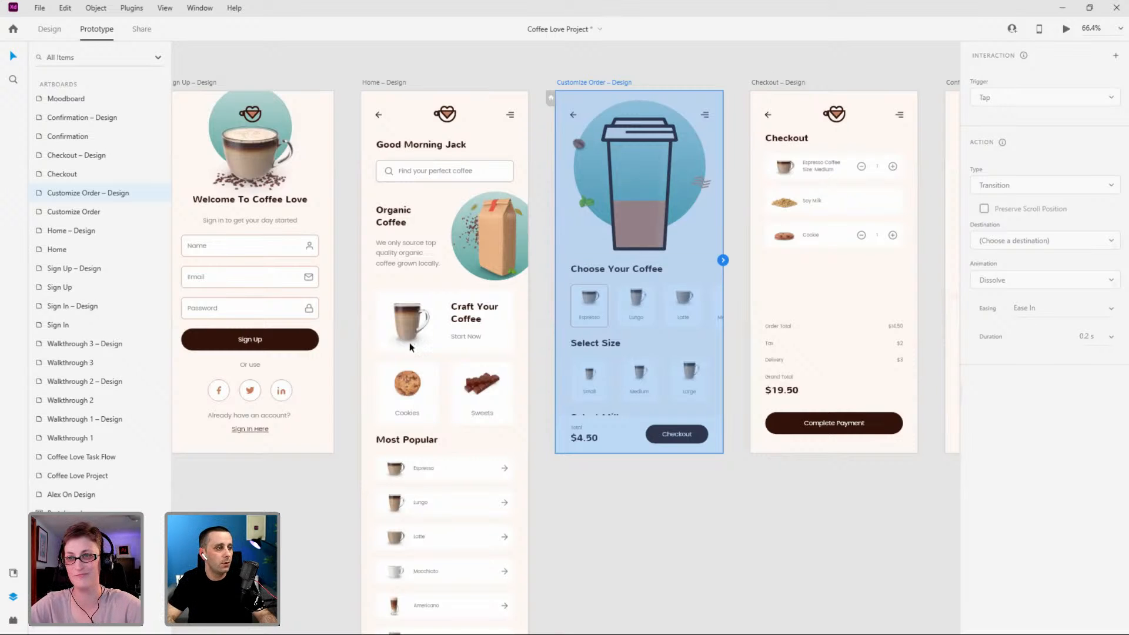
scroll(388, 349, "up", 2, "ctrl")
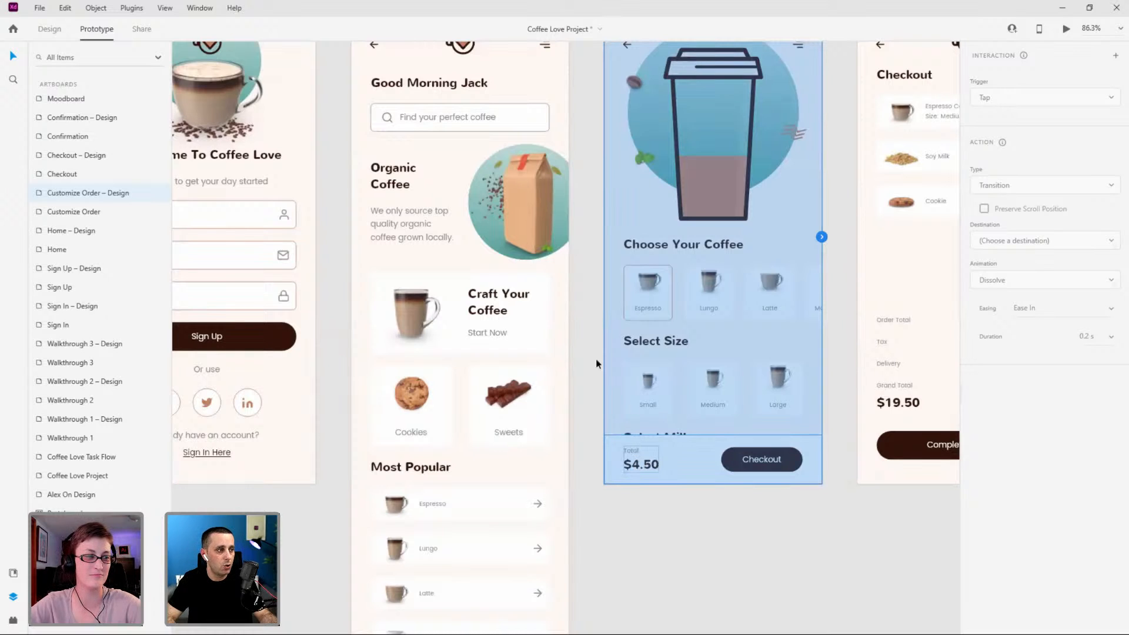
Link the Craft Your Coffee card to Customize Order – Design with a Tap trigger and a Slide Left Transition.
double_click(492, 307)
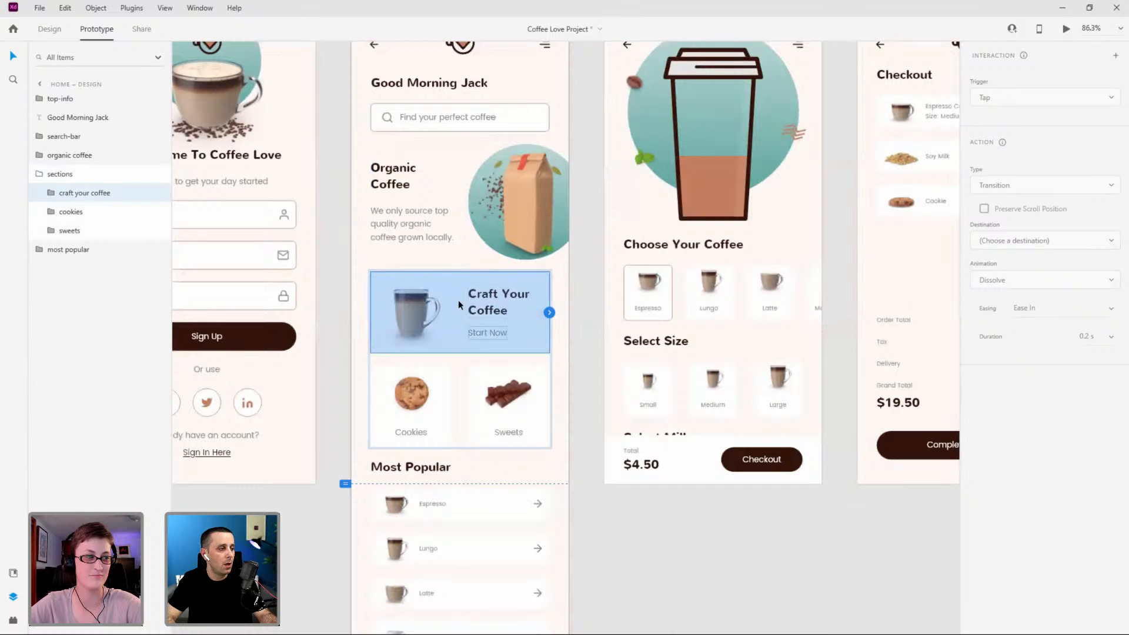
left_click_drag(549, 312, 698, 277)
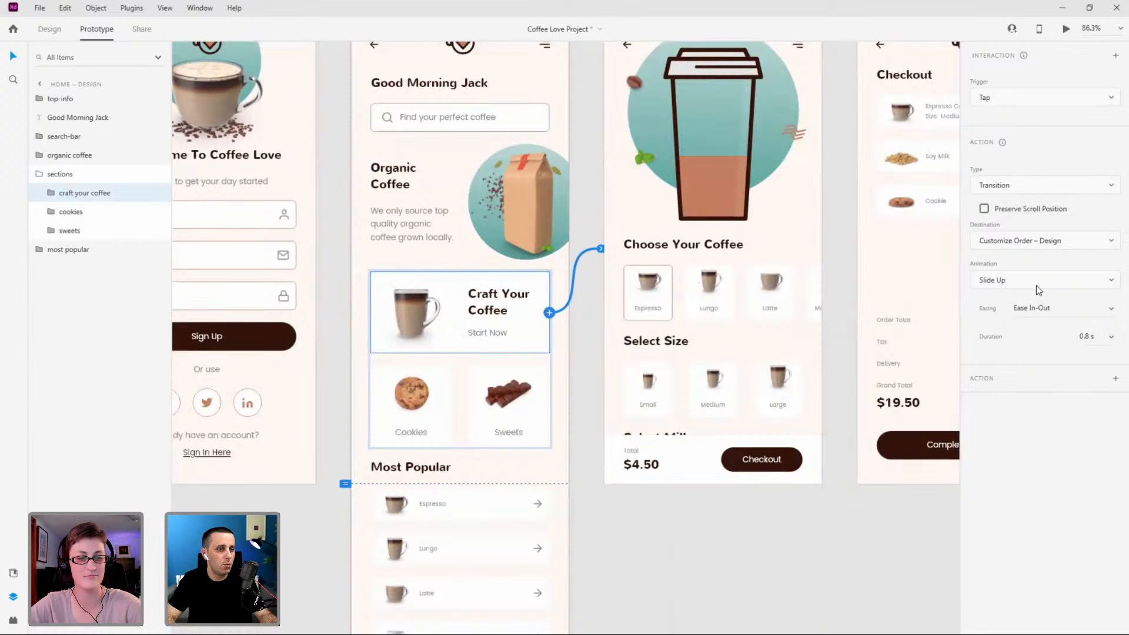
left_click(1036, 284)
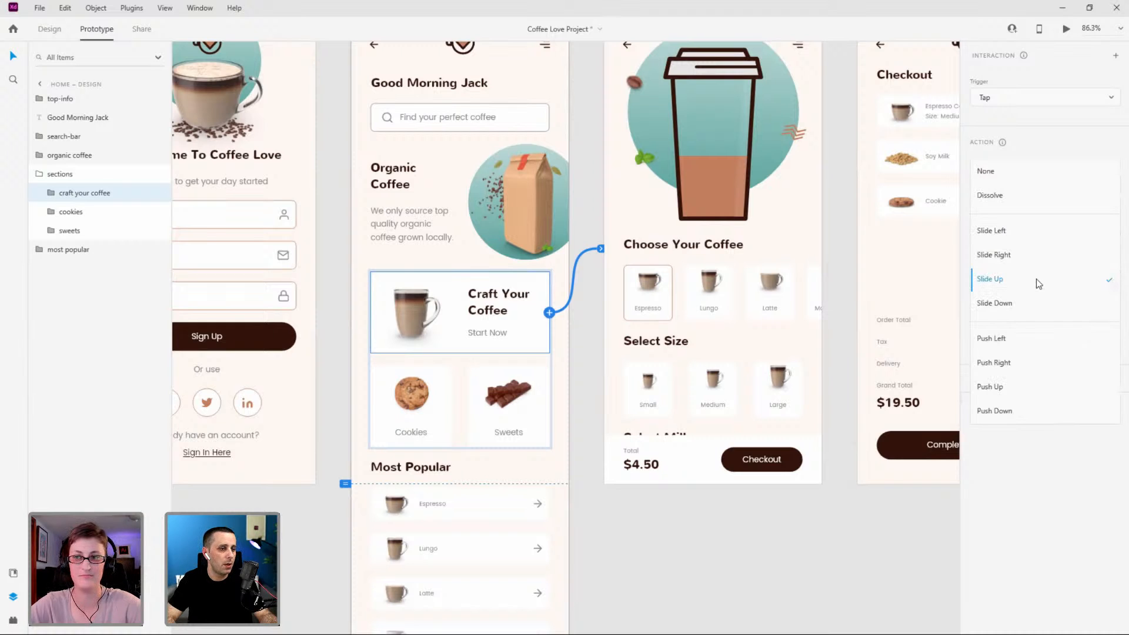
left_click(1036, 231)
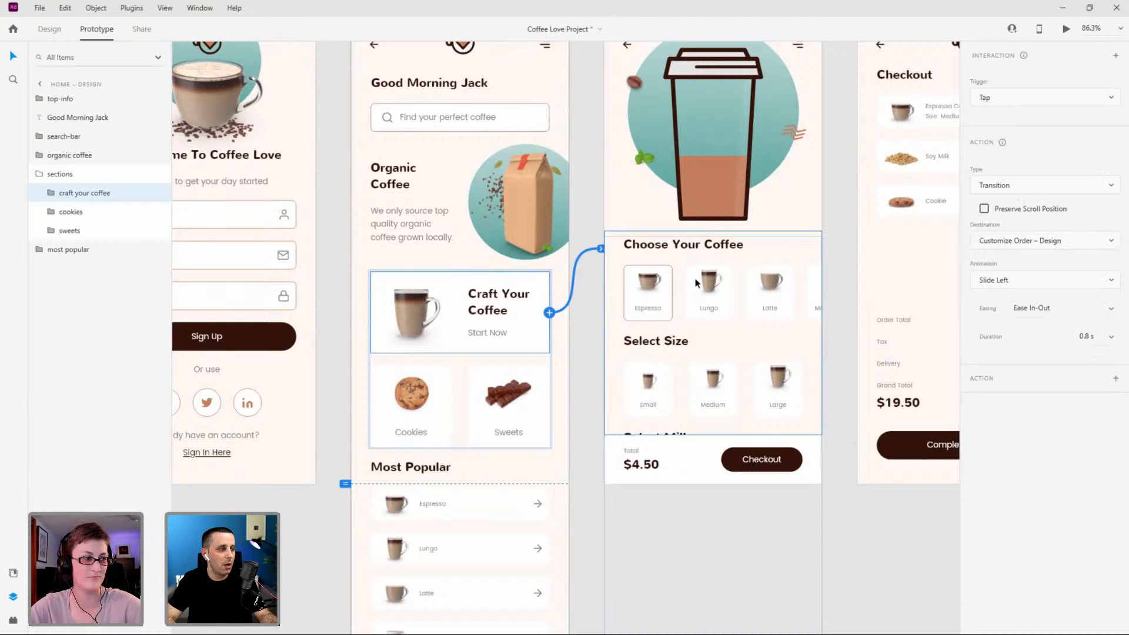
Preview from Home – Design and test the Craft Your Coffee card's transition to the customize order screen and back.
key("ctrl+Return")
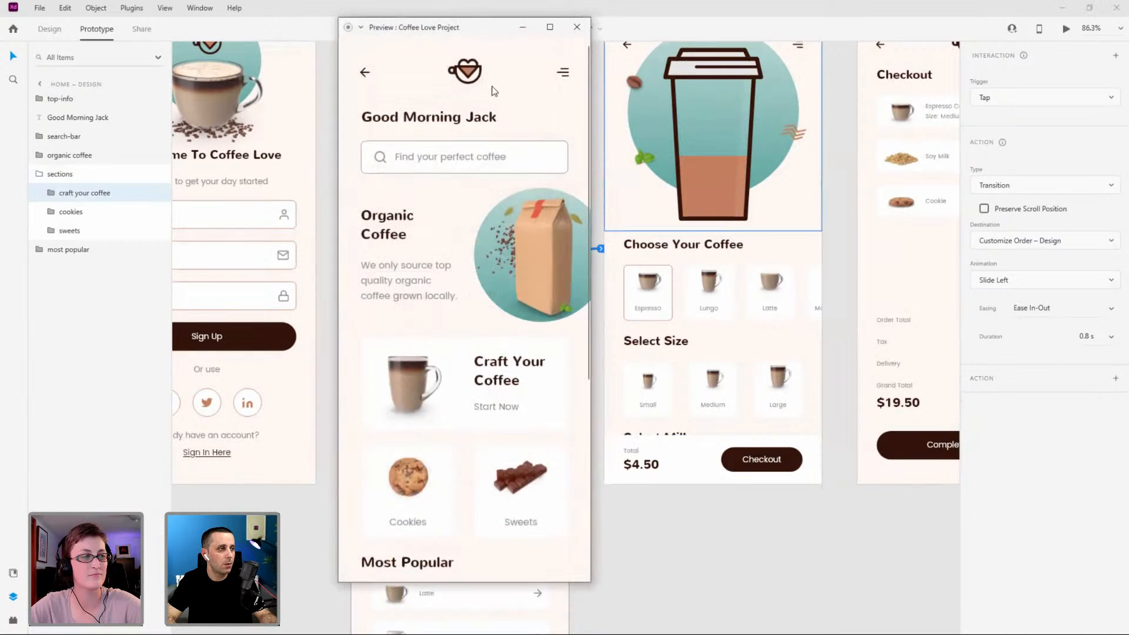
left_click_drag(489, 27, 517, 44)
left_click(533, 393)
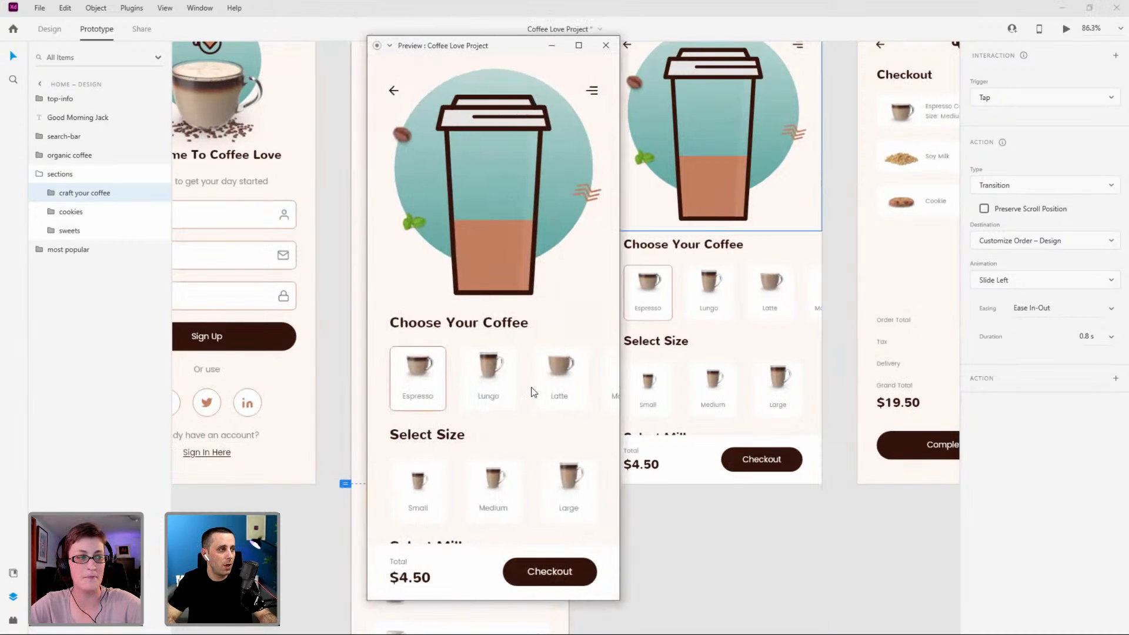
key("Left")
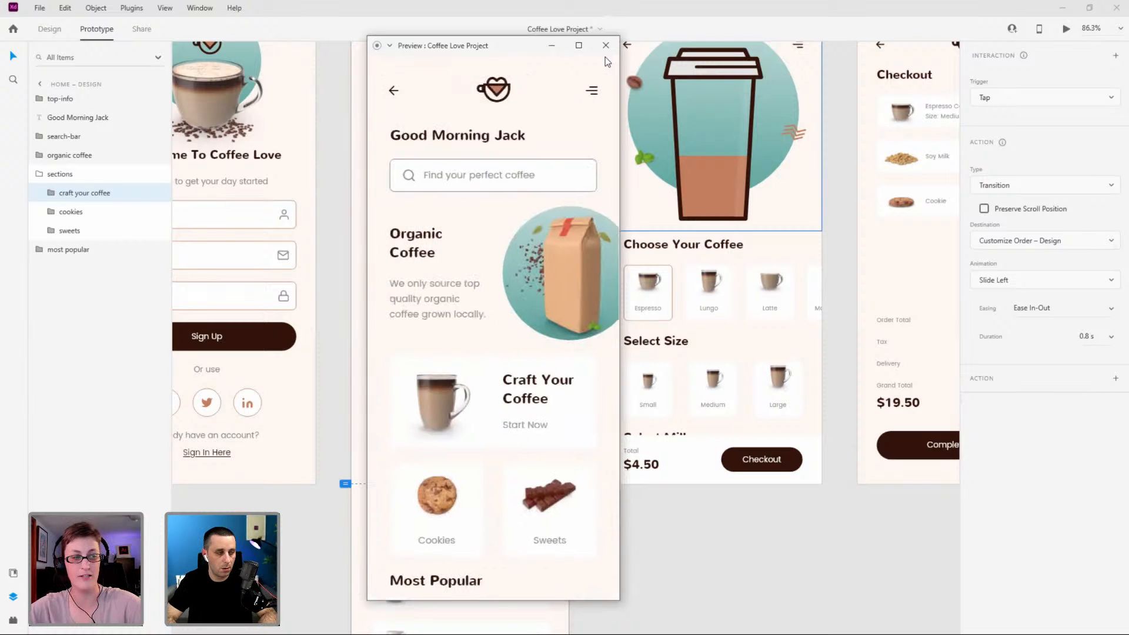
left_click(512, 405)
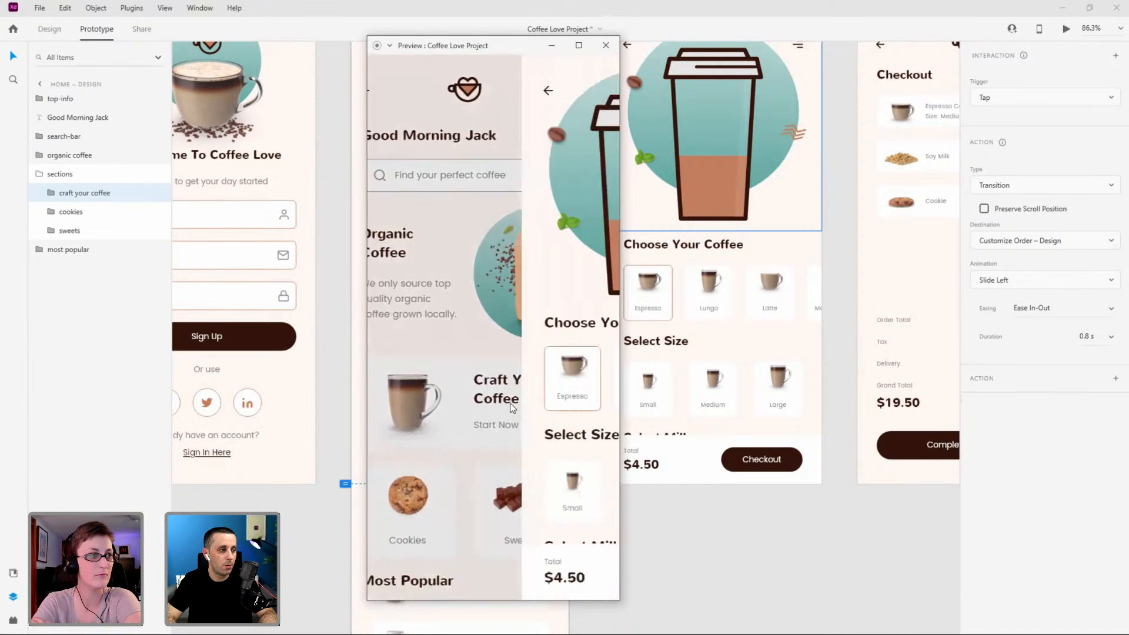
scroll(507, 376, "right", 5)
left_click_drag(504, 377, 645, 359)
key("Left")
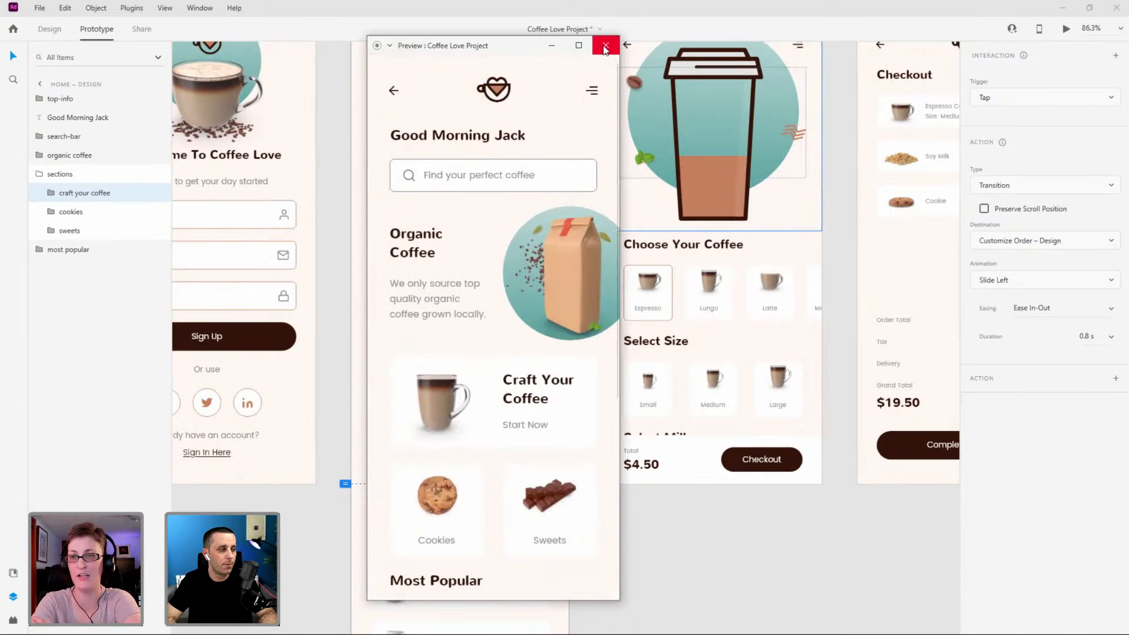
Test the Craft Your Coffee card's transition once more and close the preview.
left_click(546, 391)
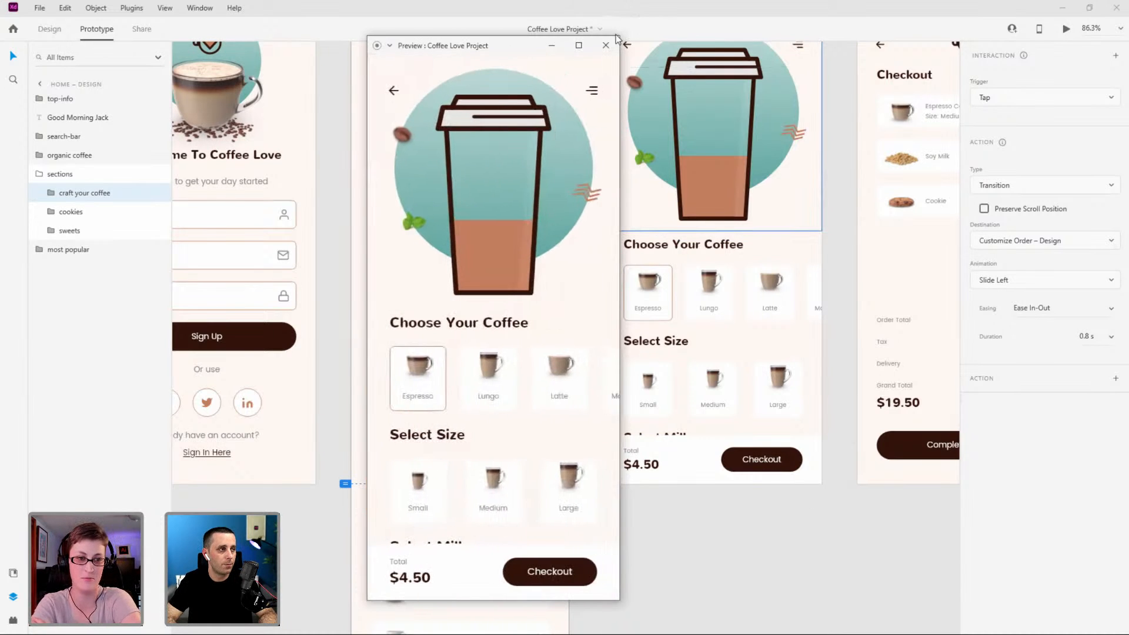
left_click(606, 45)
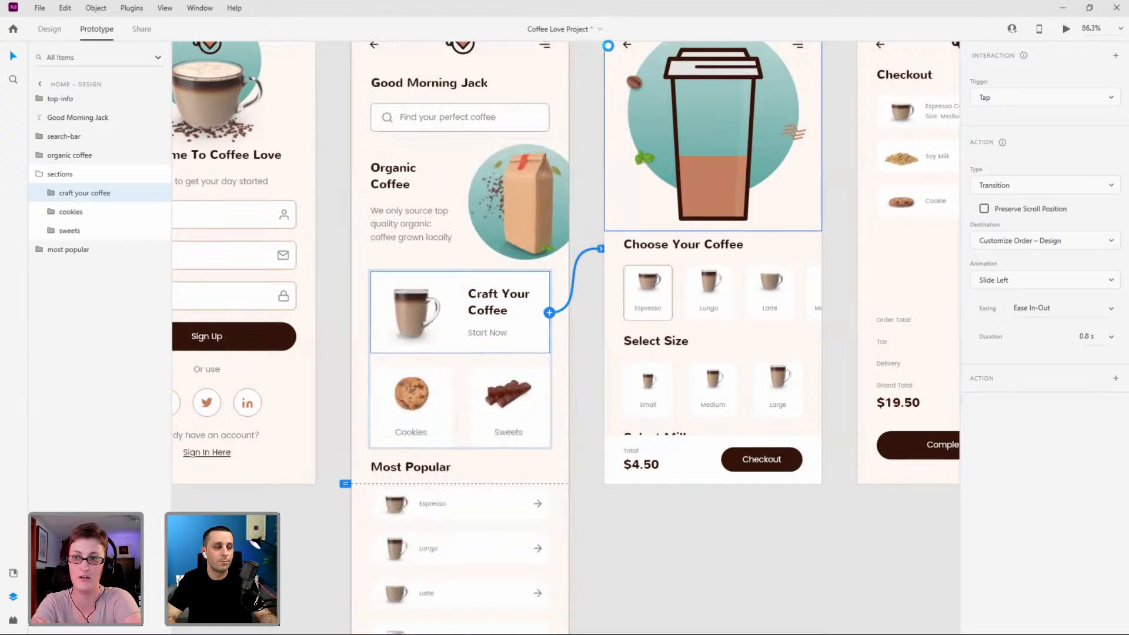
Link the Checkout button on Customize Order – Design to Checkout – Design with a Tap trigger and a Slide Up Transition.
left_click(60, 174)
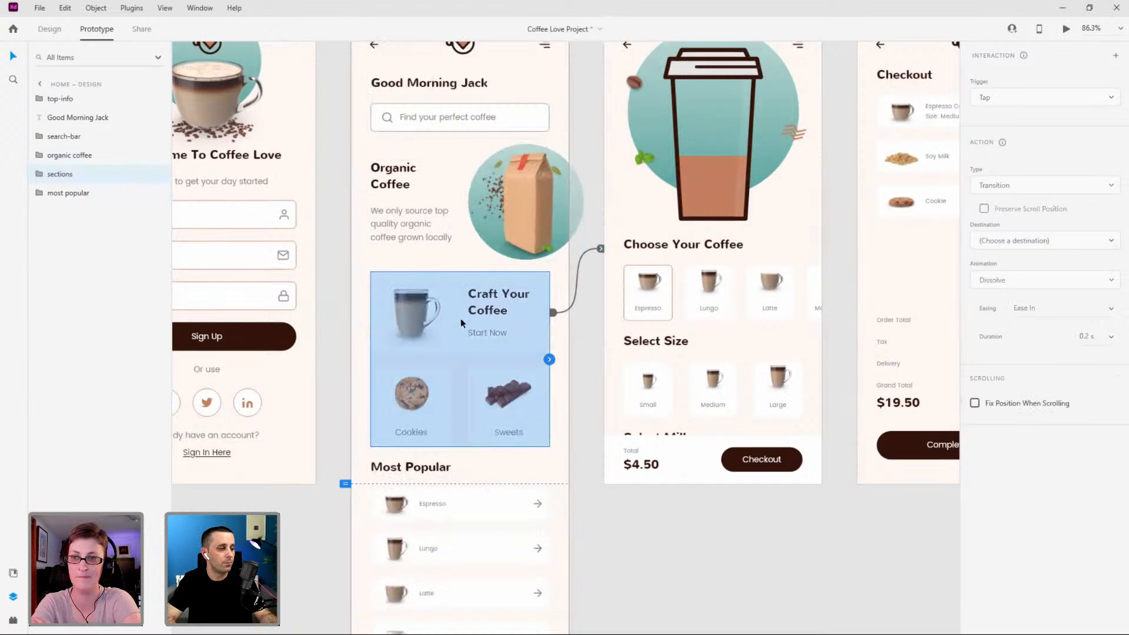
scroll(391, 230, "down", 2)
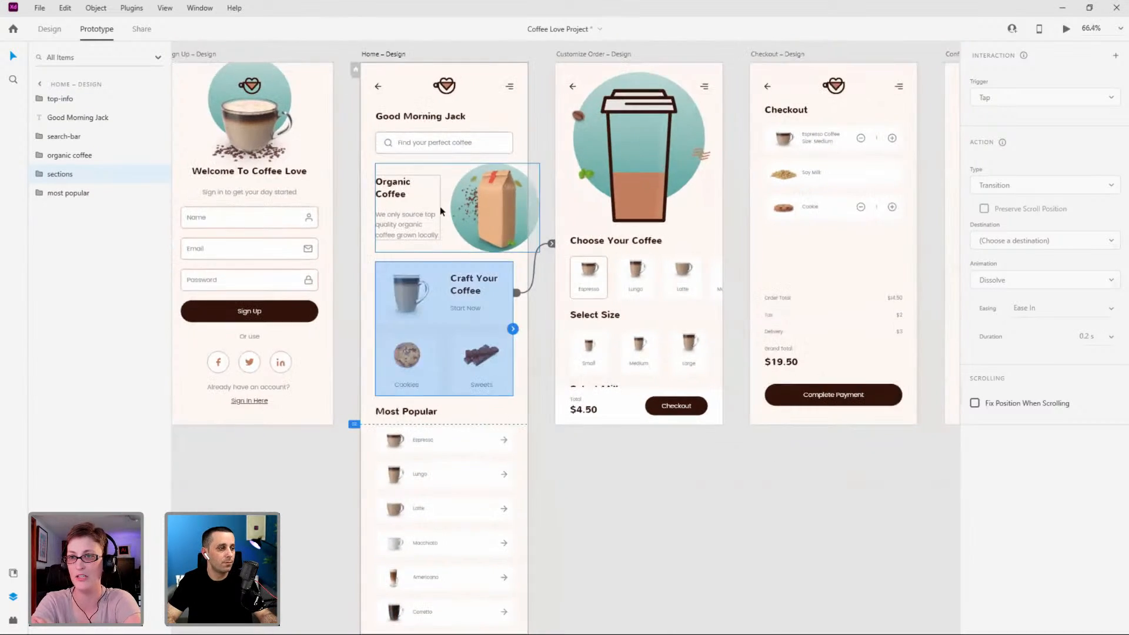
scroll(506, 214, "down", 1)
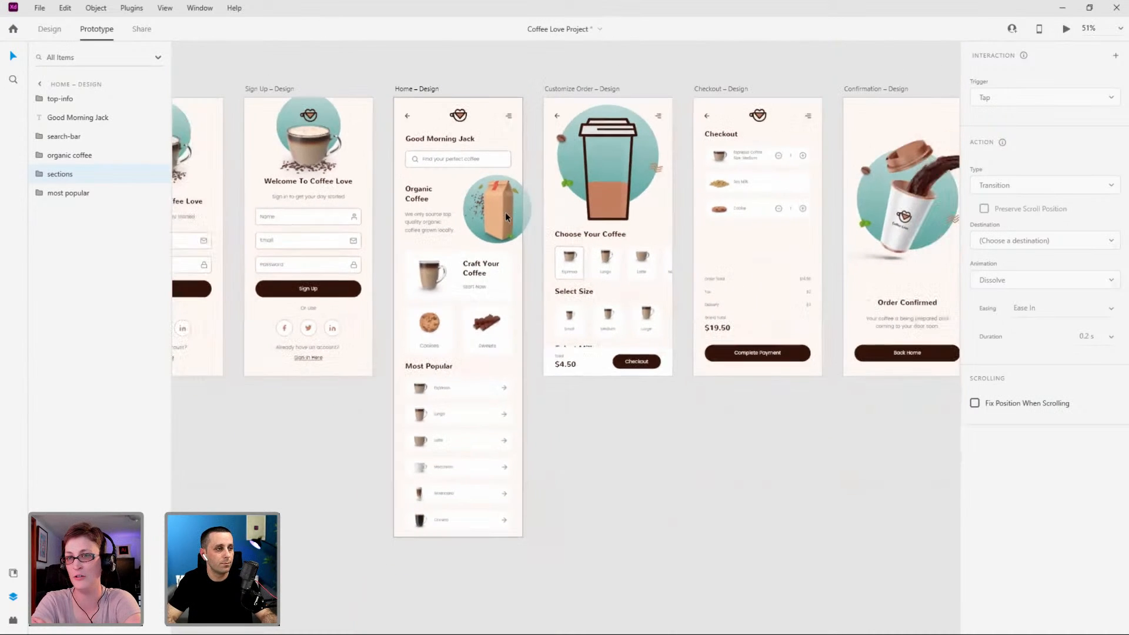
double_click(649, 363)
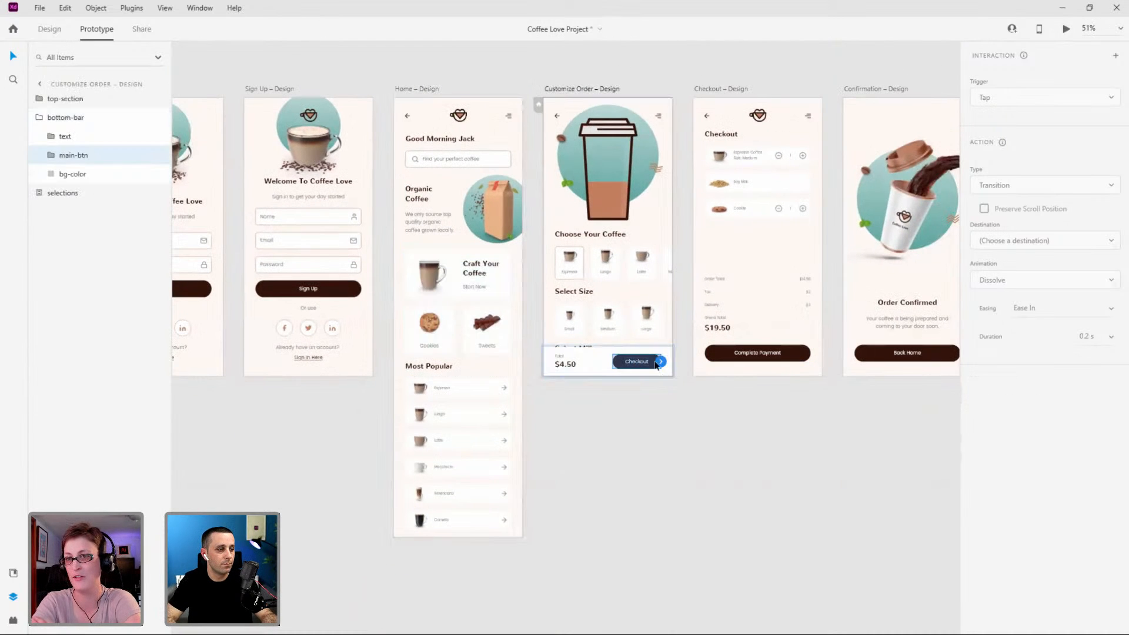
left_click_drag(662, 362, 728, 288)
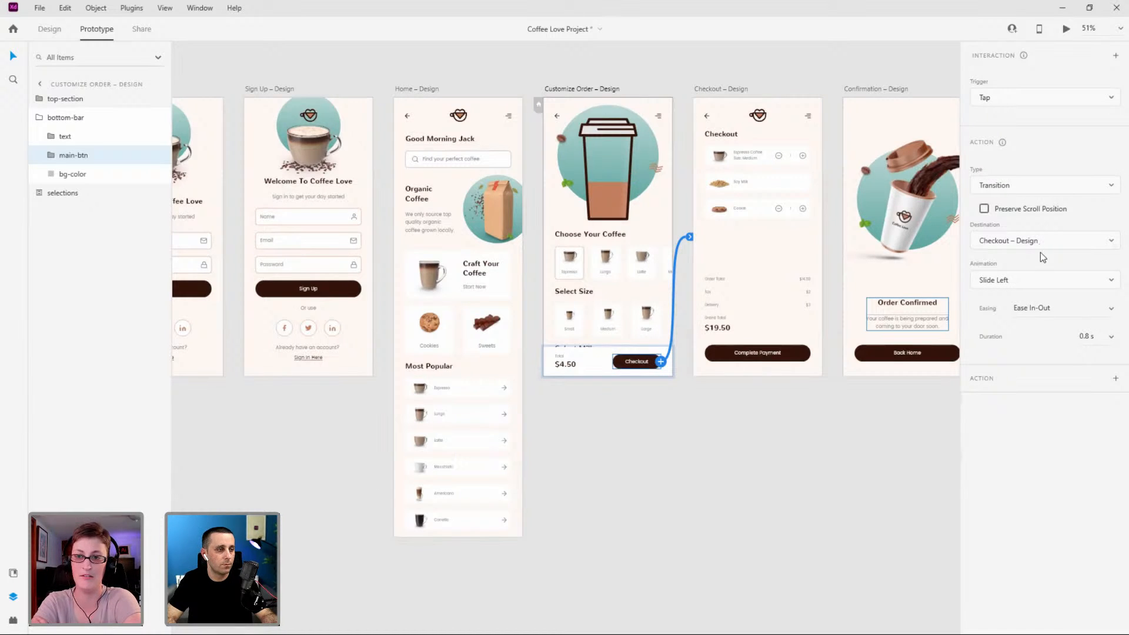
left_click(1037, 286)
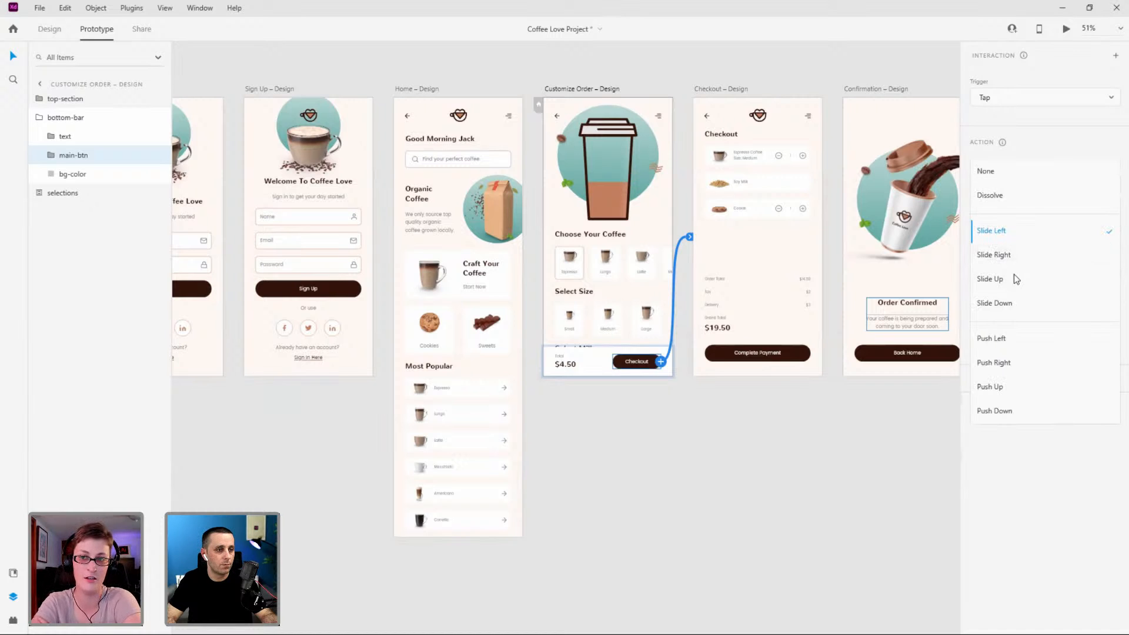
left_click(1011, 278)
Link the Complete Payment button on Checkout – Design to Confirmation – Design with a Tap trigger and a Slide Left Transition.
left_click(785, 360)
left_click_drag(810, 353, 863, 325)
left_click(1006, 281)
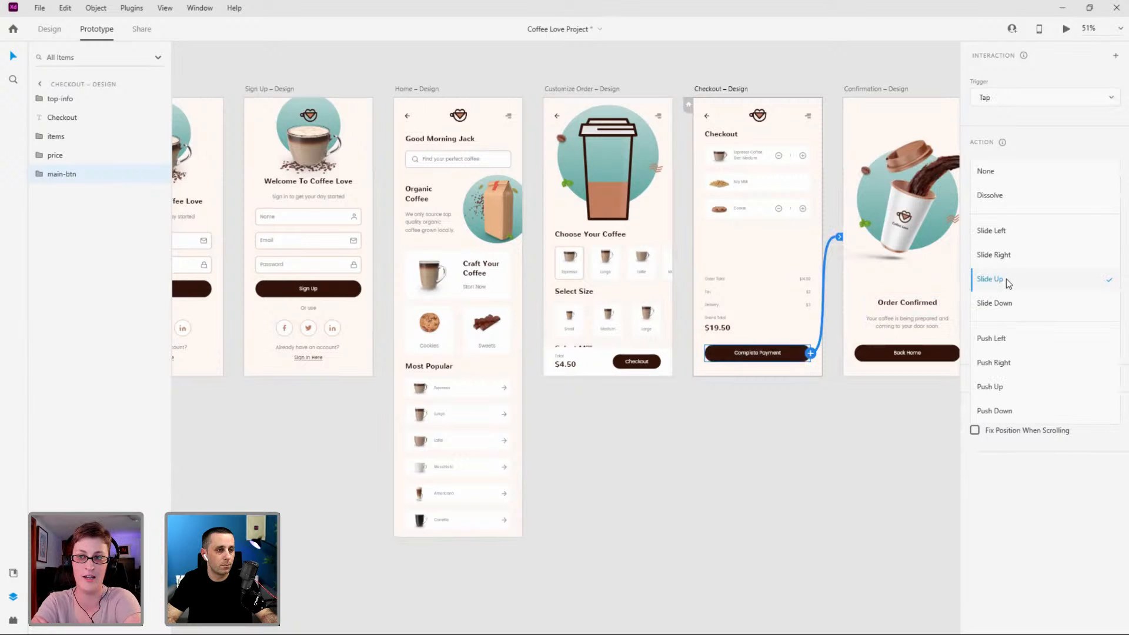
left_click(1006, 233)
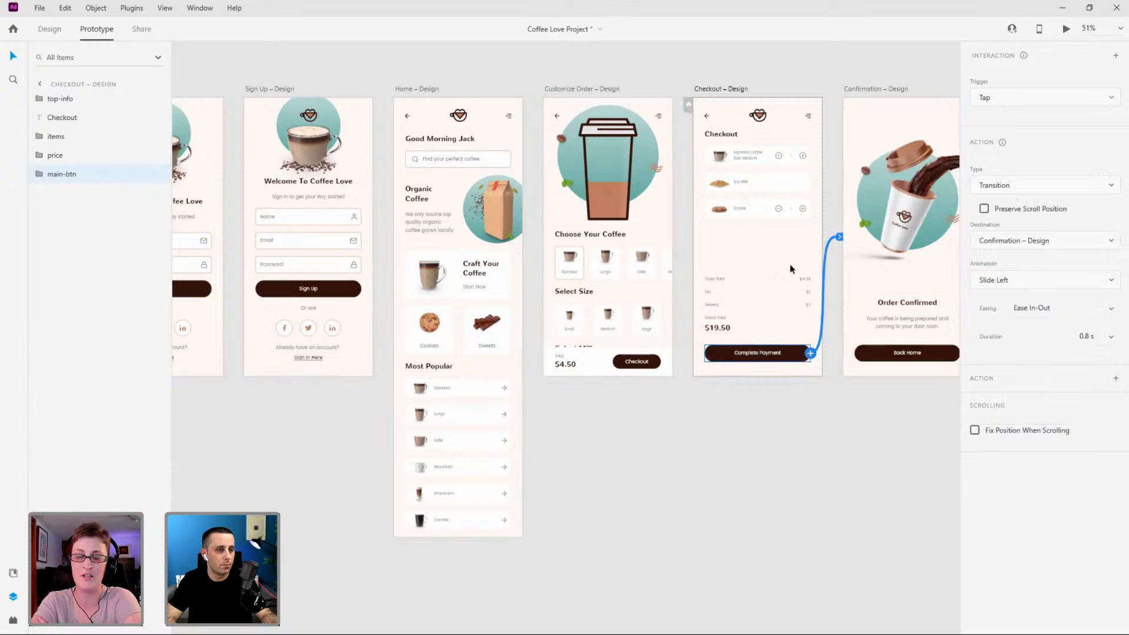
left_click(747, 410)
left_click(594, 86)
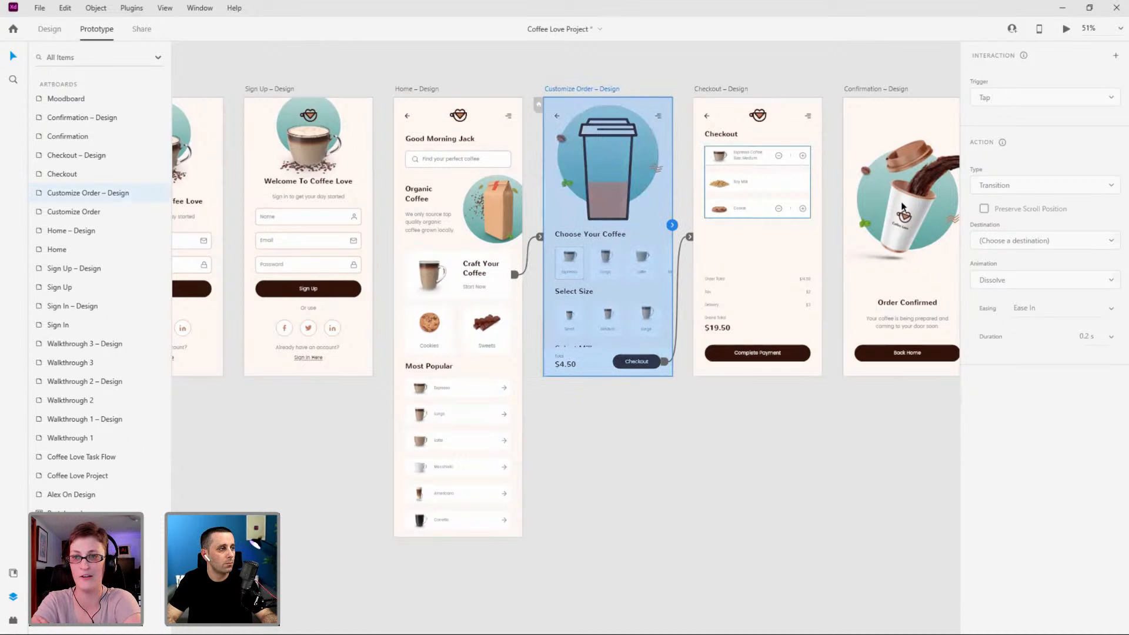
Link the Back Home button on Confirmation – Design to Home – Design with a Tap trigger and a Slide Up Transition.
scroll(931, 300, "down", 3)
left_click(931, 297)
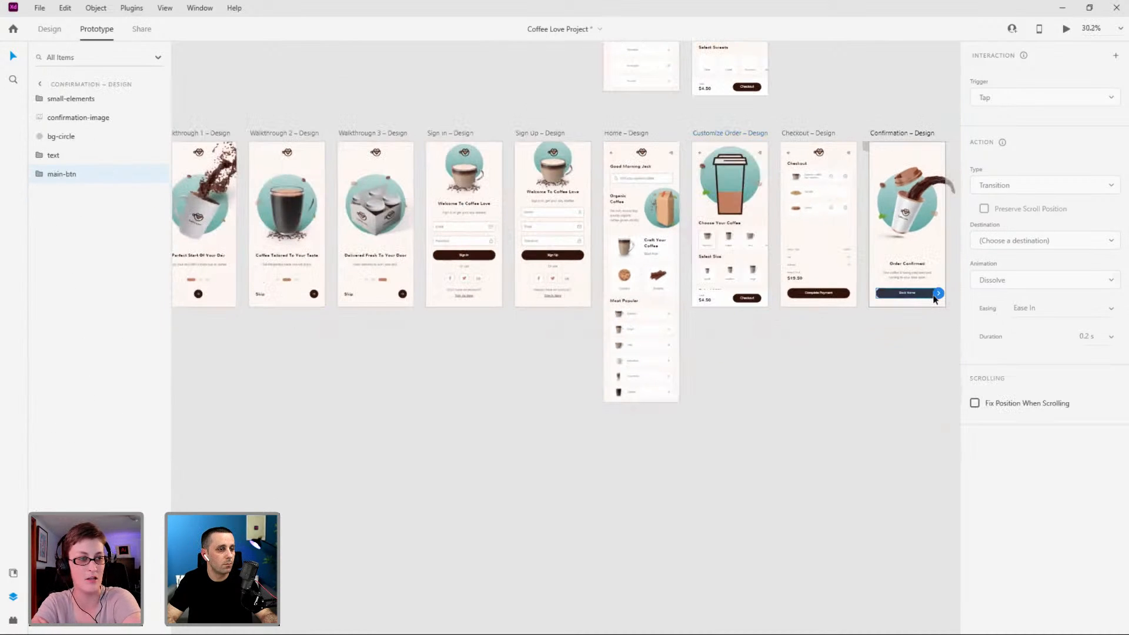
left_click_drag(938, 293, 642, 274)
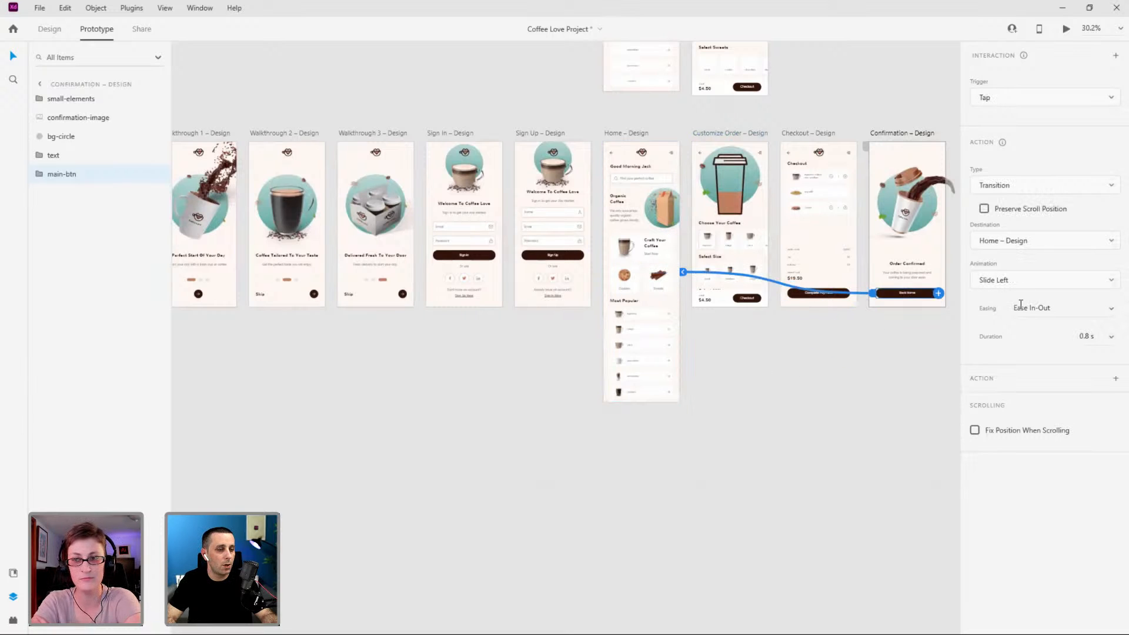
left_click(1036, 280)
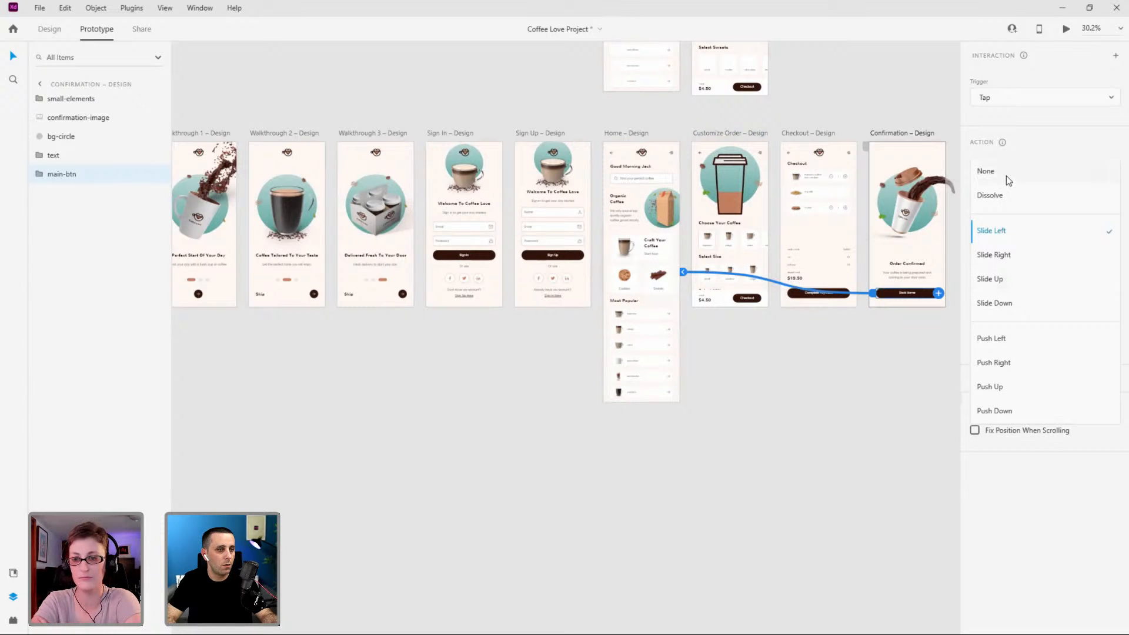
left_click(1014, 280)
Preview from Walkthrough 1 – Design and test the swipe and tap interactions through the walkthrough screens to the sign-in screen.
left_click(213, 134)
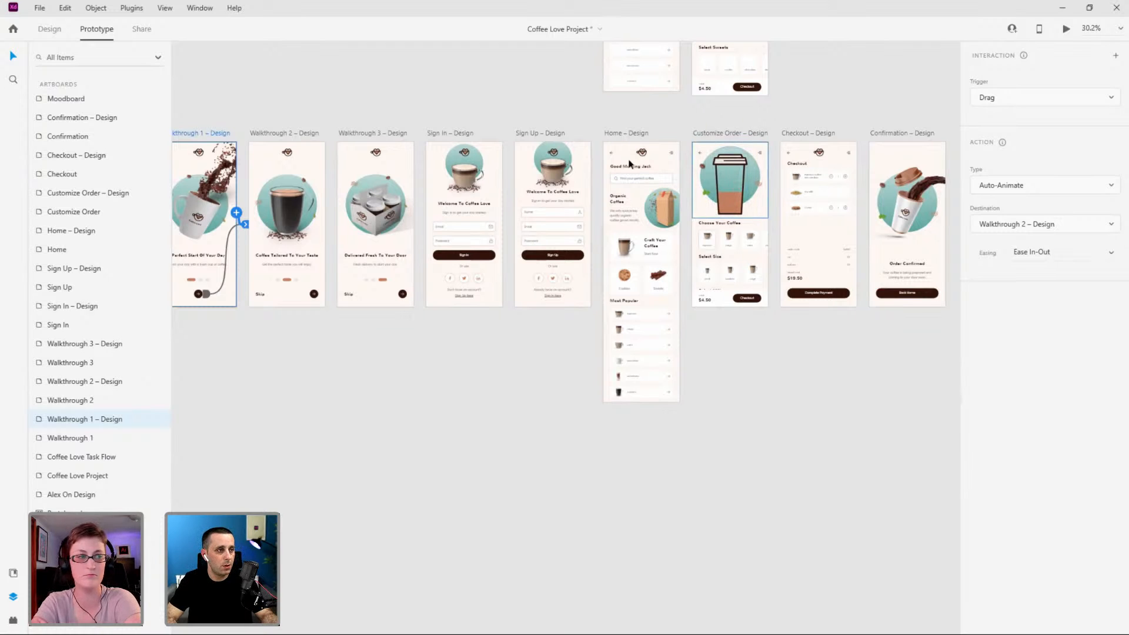
key("ctrl+Return")
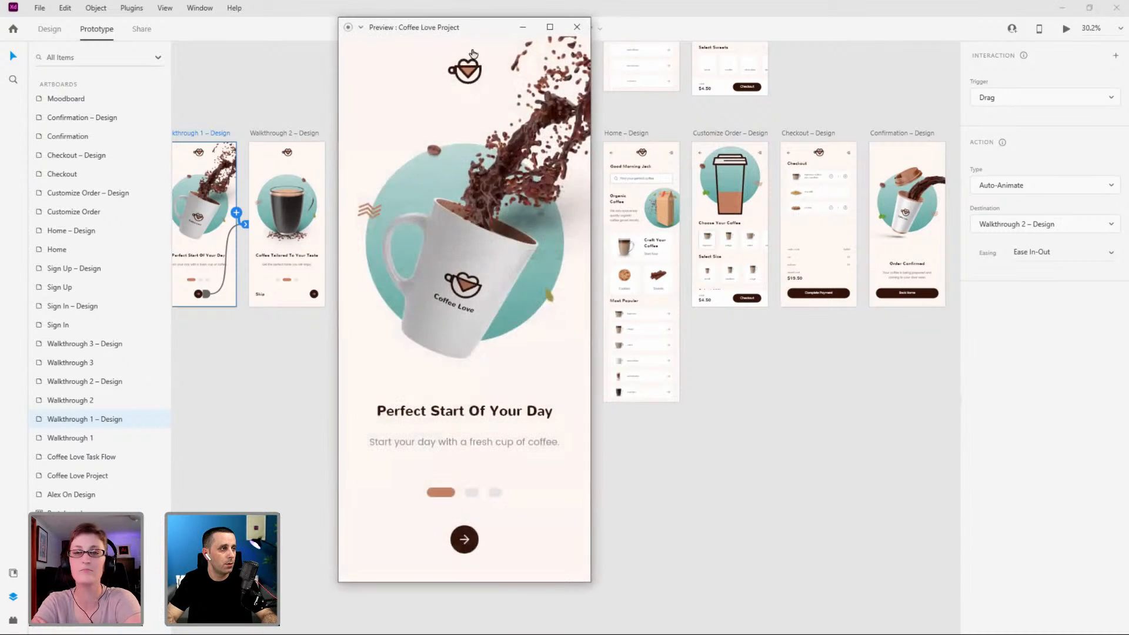
left_click_drag(523, 40, 575, 53)
left_click_drag(600, 388, 411, 375)
left_click(603, 553)
left_click(434, 554)
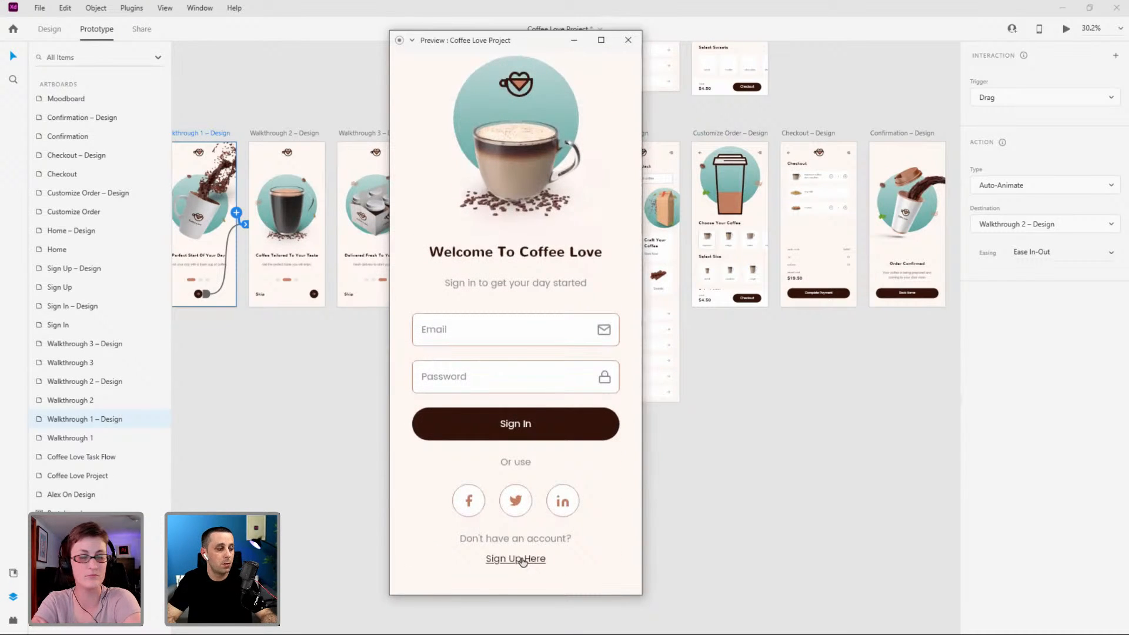
Test switching between sign-in and sign-up in the preview, and sign in to check the home screen's scrolling to Most Popular.
left_click(522, 560)
left_click(522, 560)
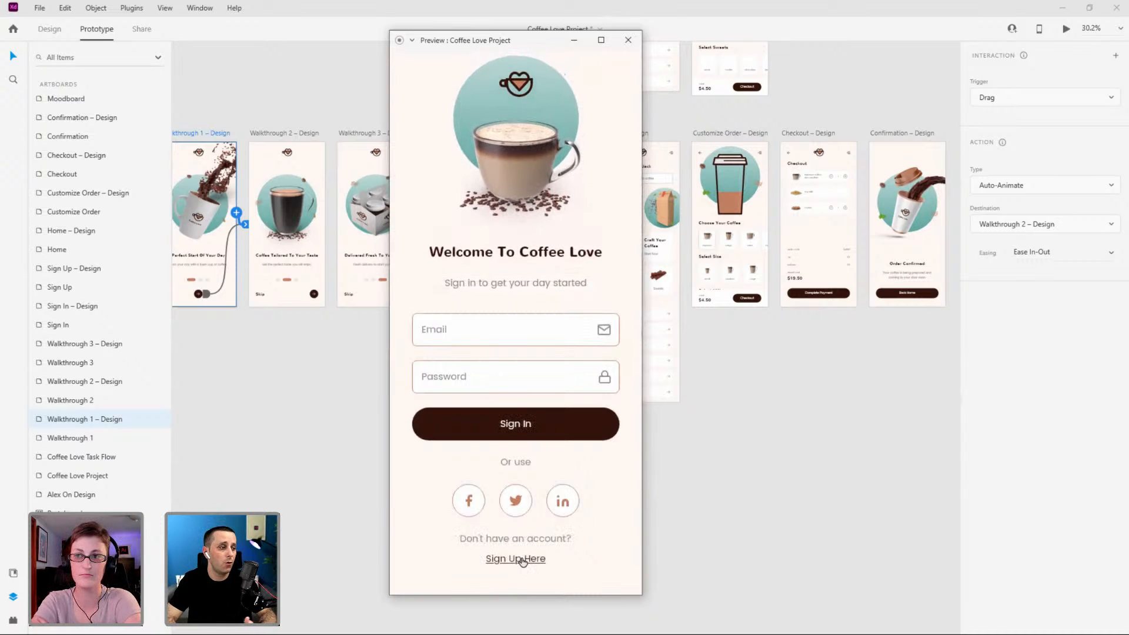
left_click(534, 424)
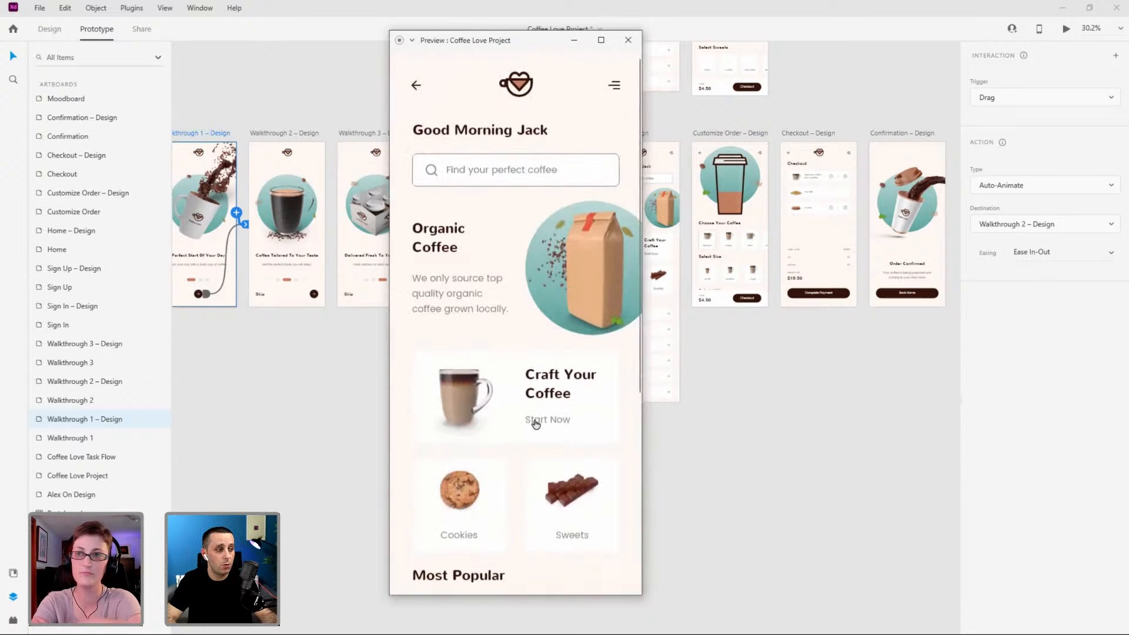
scroll(565, 342, "down", 5)
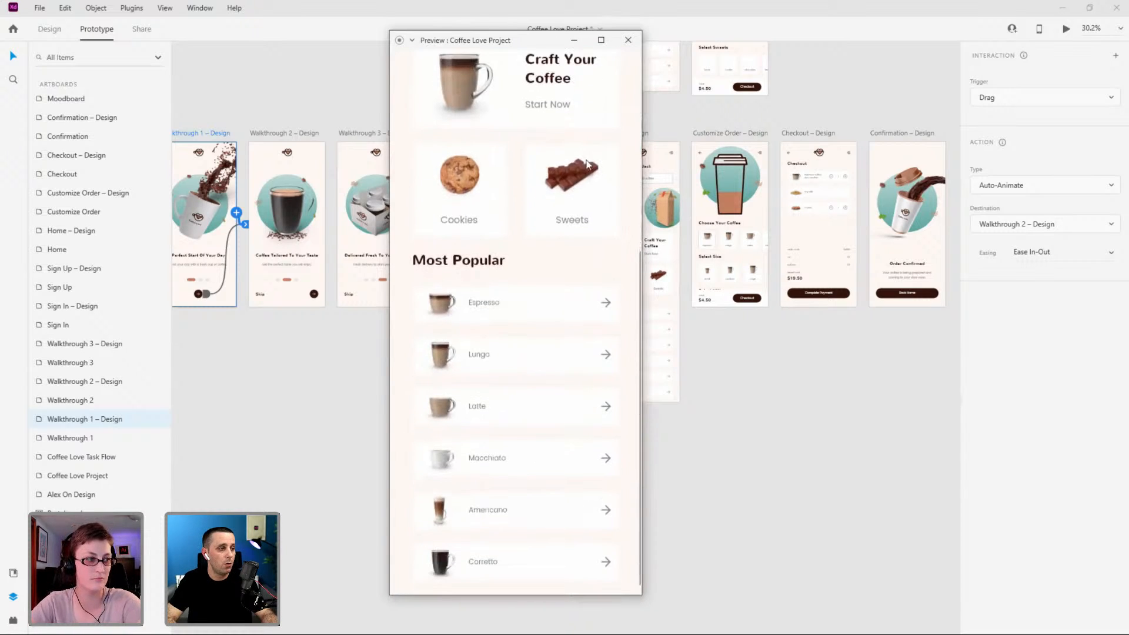
Preview the prototype from customizing the order through checkout, payment and confirmation back to the home screen, and close the preview.
scroll(578, 521, "up", 5)
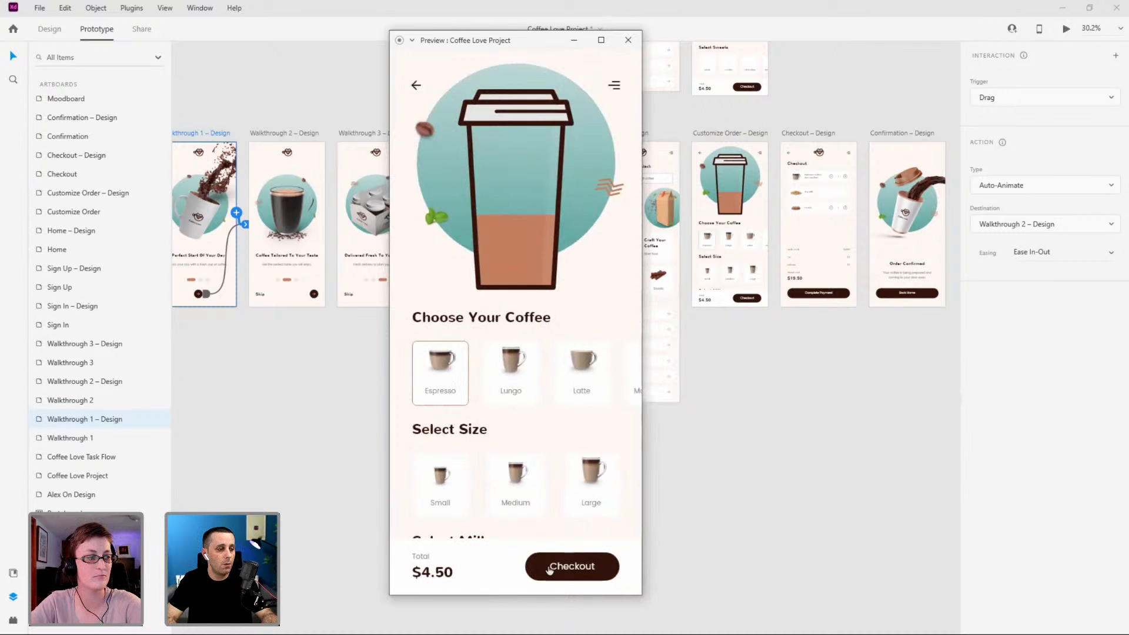
left_click(567, 566)
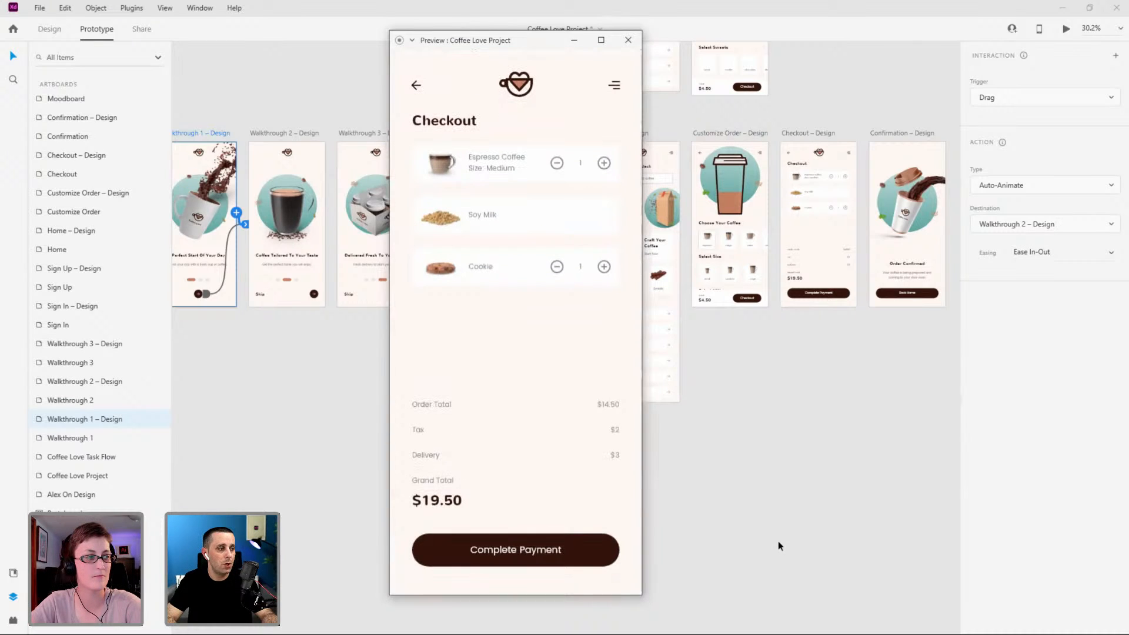
left_click(540, 551)
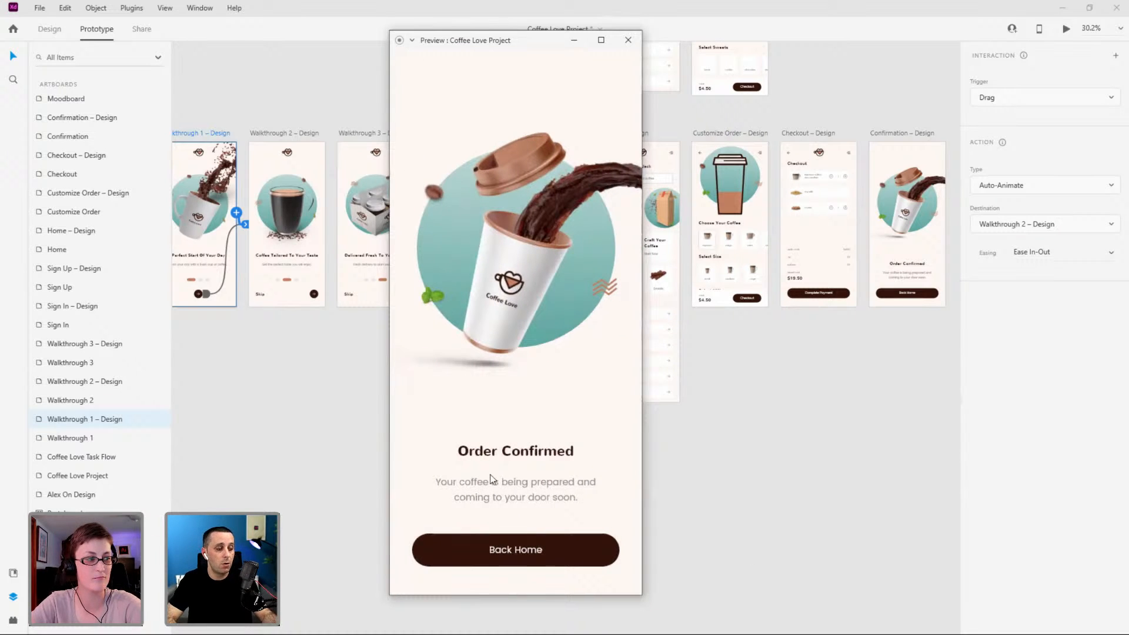
left_click(538, 552)
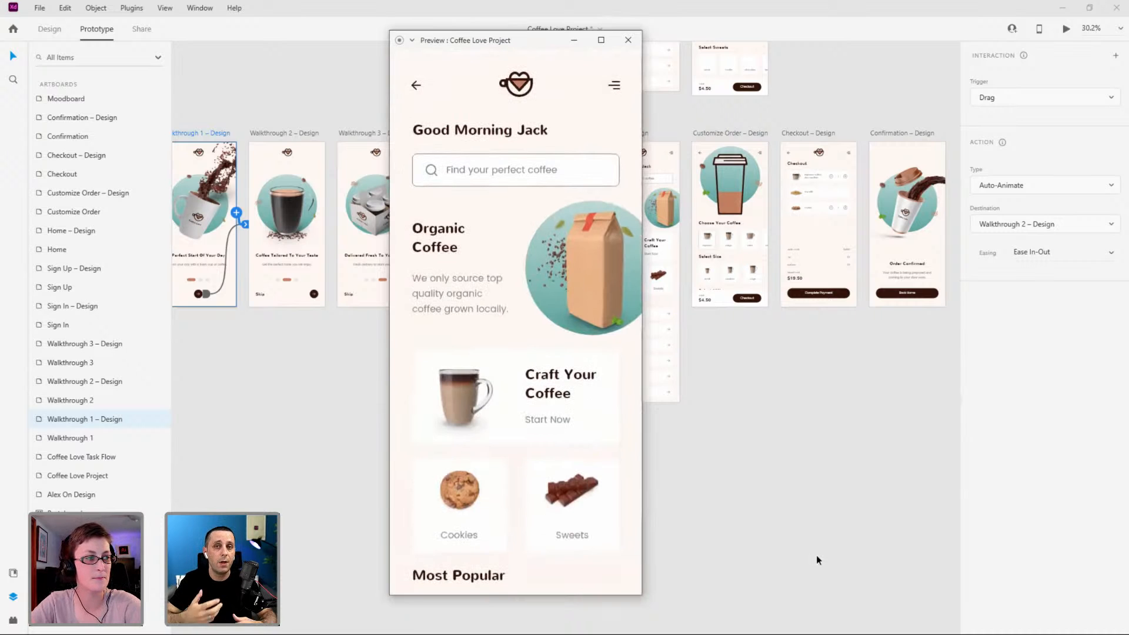
left_click(627, 40)
In Design mode, put the $4.50 total price in the Customize Order bottom bar into its own group.
scroll(759, 261, "up", 5, "ctrl")
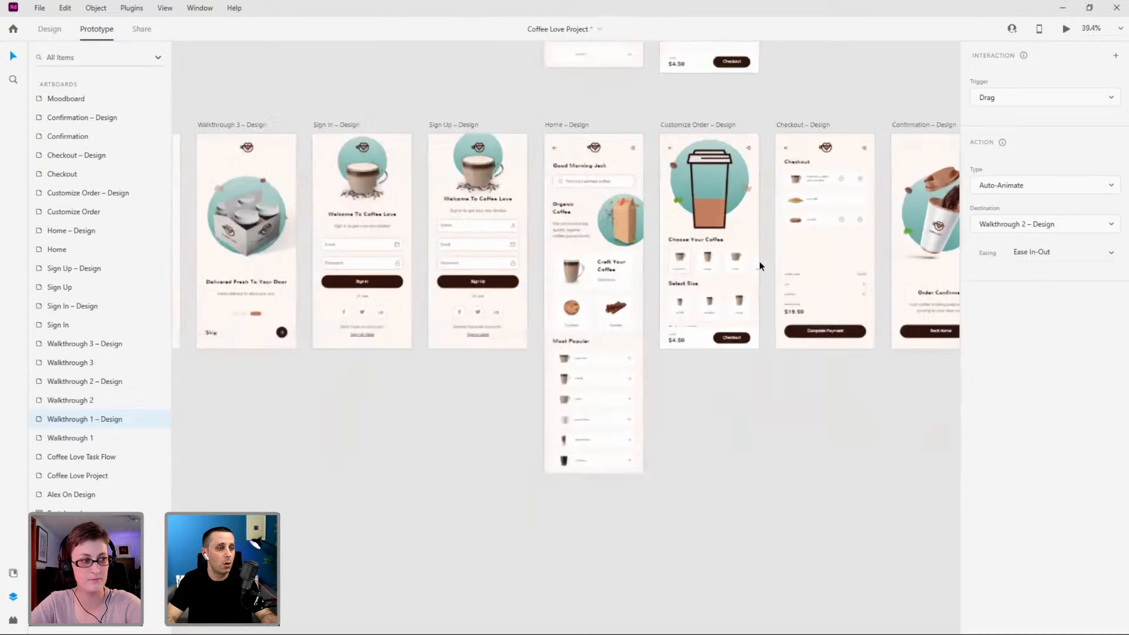
left_click(50, 31)
double_click(545, 528)
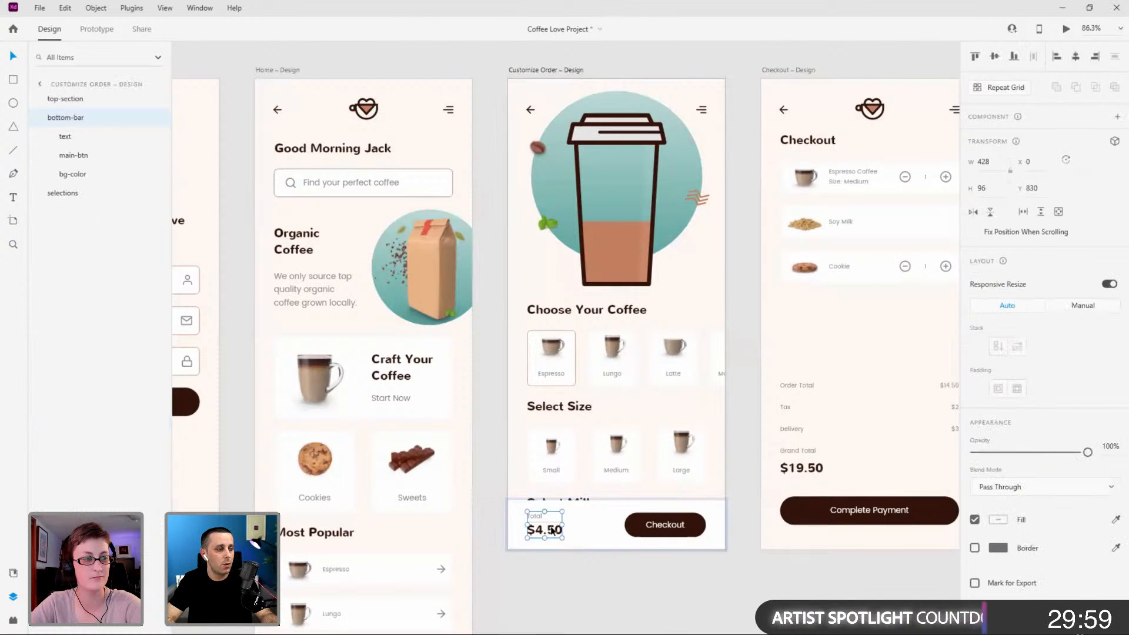
scroll(584, 559, "up", 1, "ctrl")
scroll(482, 528, "up", 5, "ctrl")
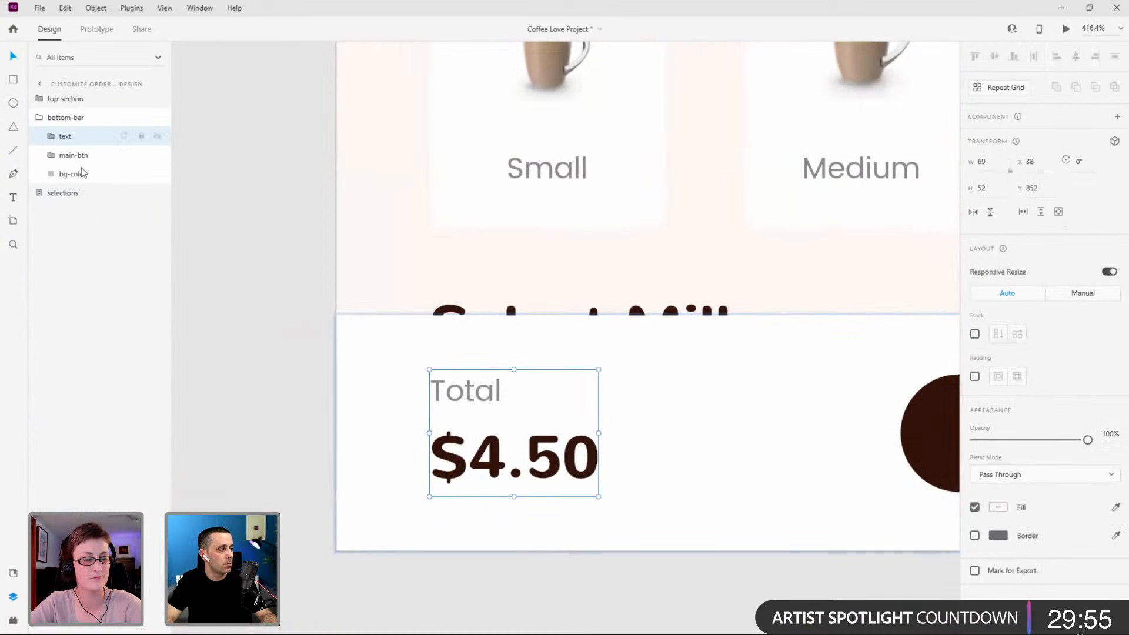
double_click(559, 468)
scroll(558, 468, "up", 1, "ctrl")
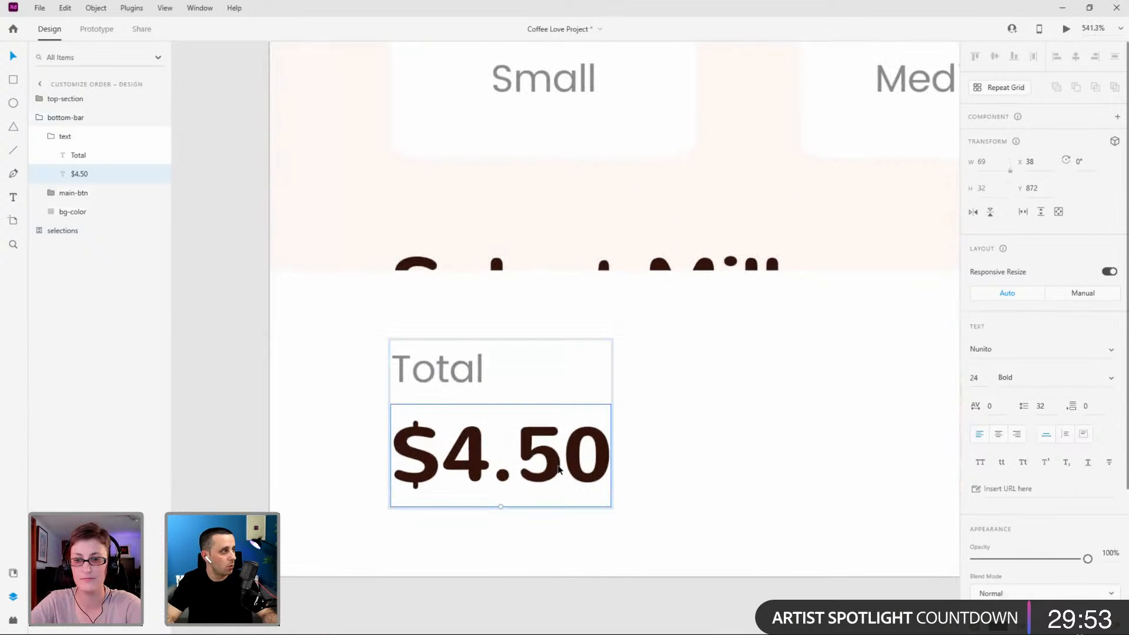
key("ctrl+g")
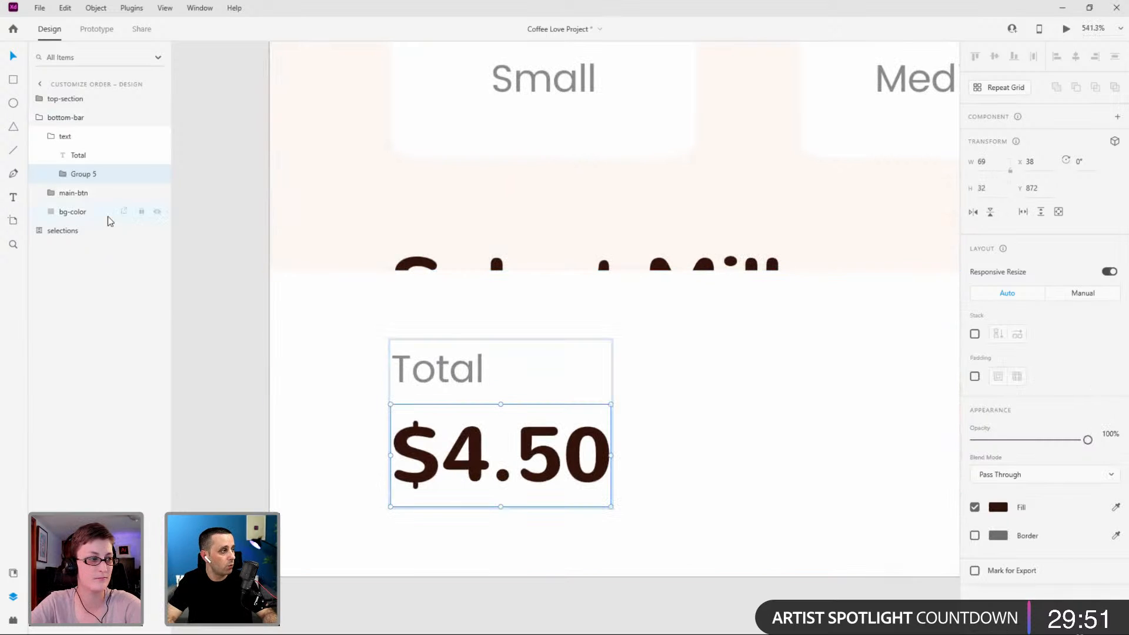
Rename the new group around the total price as prices.
double_click(80, 173)
type("pr")
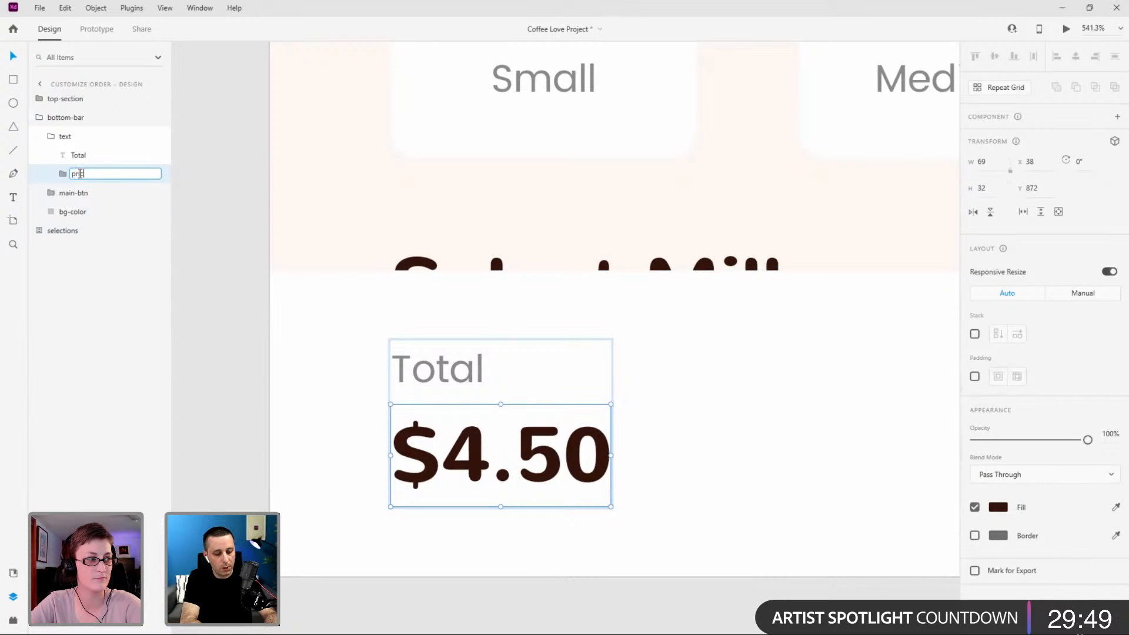
type("ices")
key("Return")
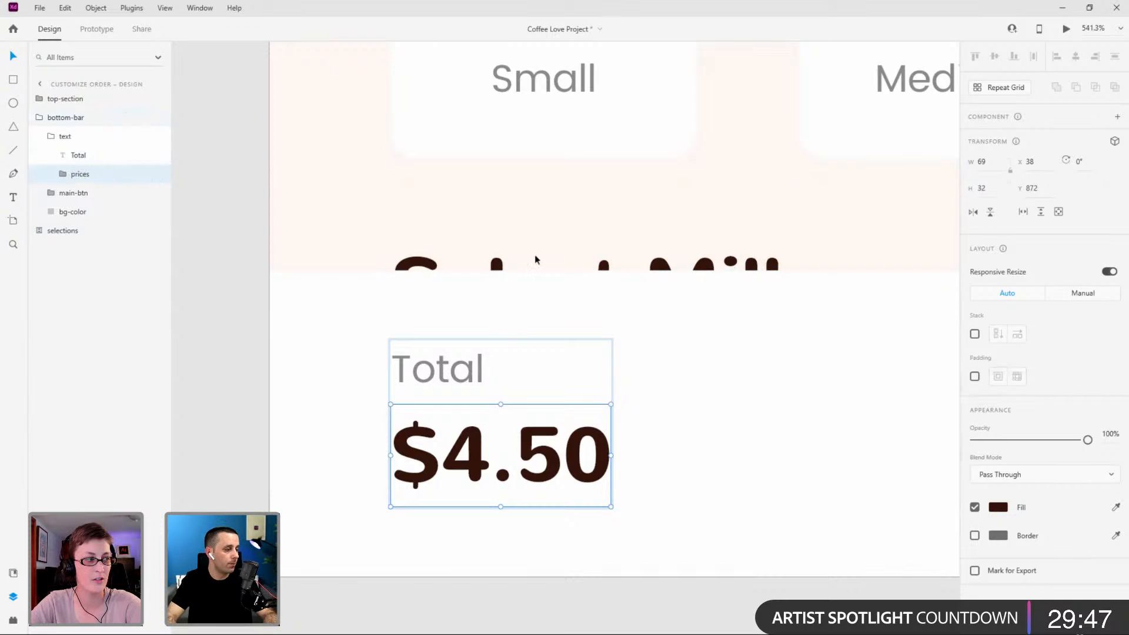
Enable Stack on the prices group and duplicate the $4.50 text three times inside it.
scroll(542, 270, "down", 3)
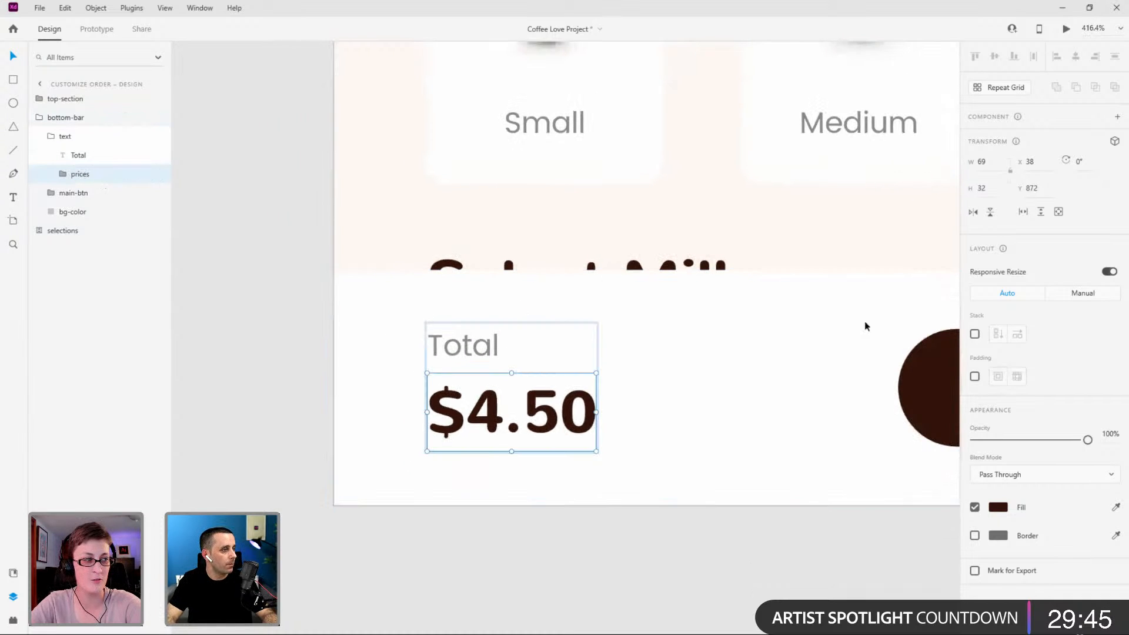
left_click(974, 335)
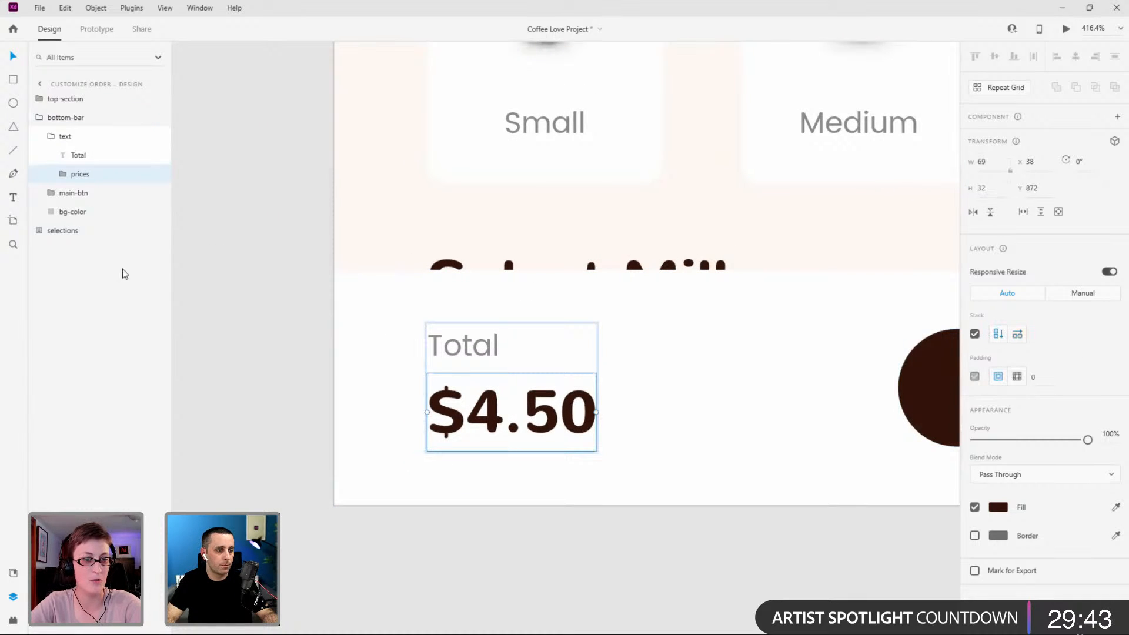
left_click(52, 175)
left_click(88, 193)
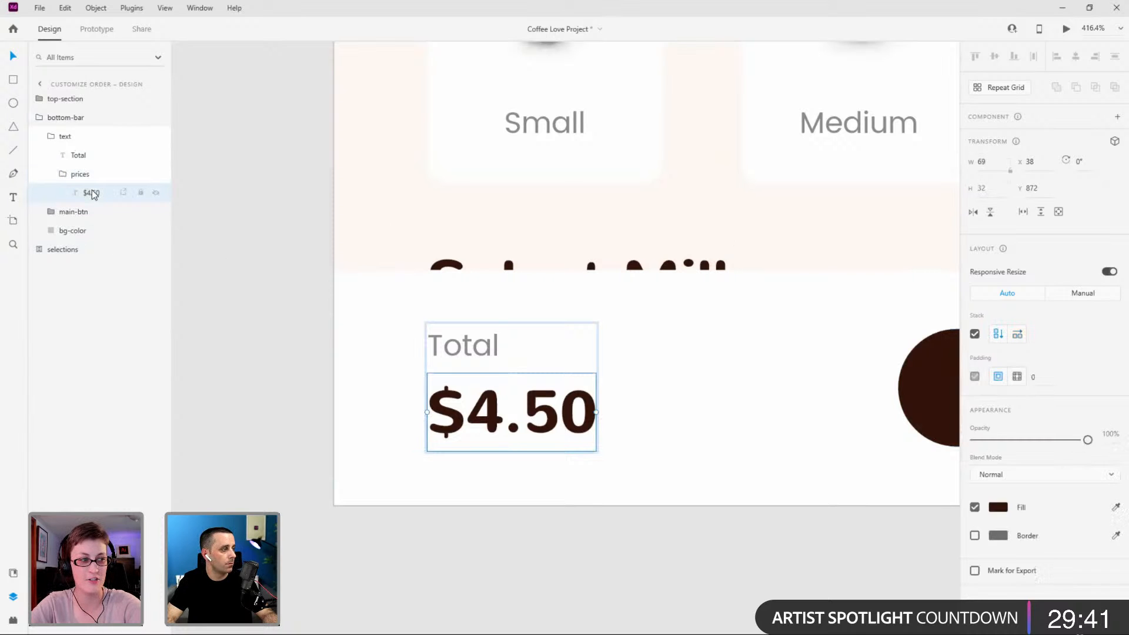
key("ctrl+d")
key("ctrl+d")
key("ctrl+d")
scroll(728, 371, "down", 3)
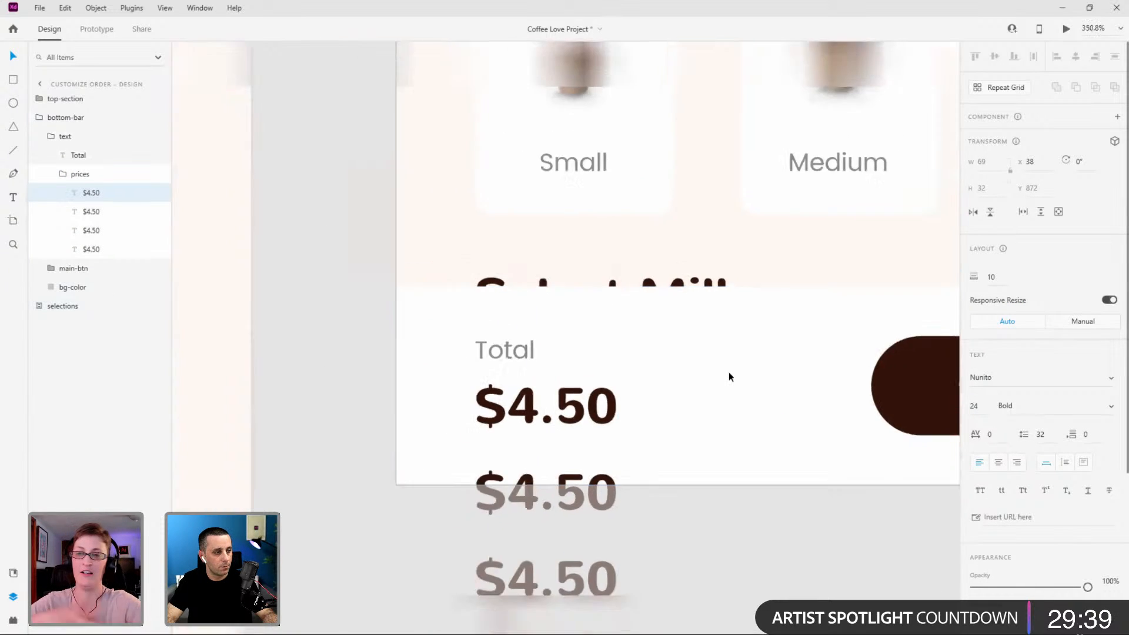
scroll(680, 377, "up", 3)
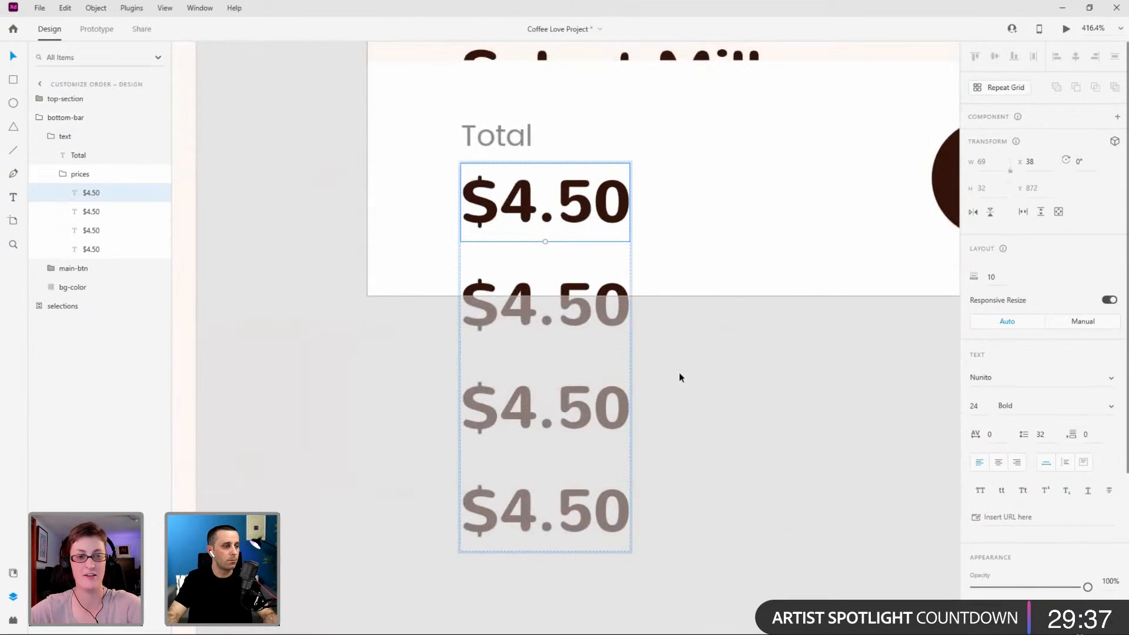
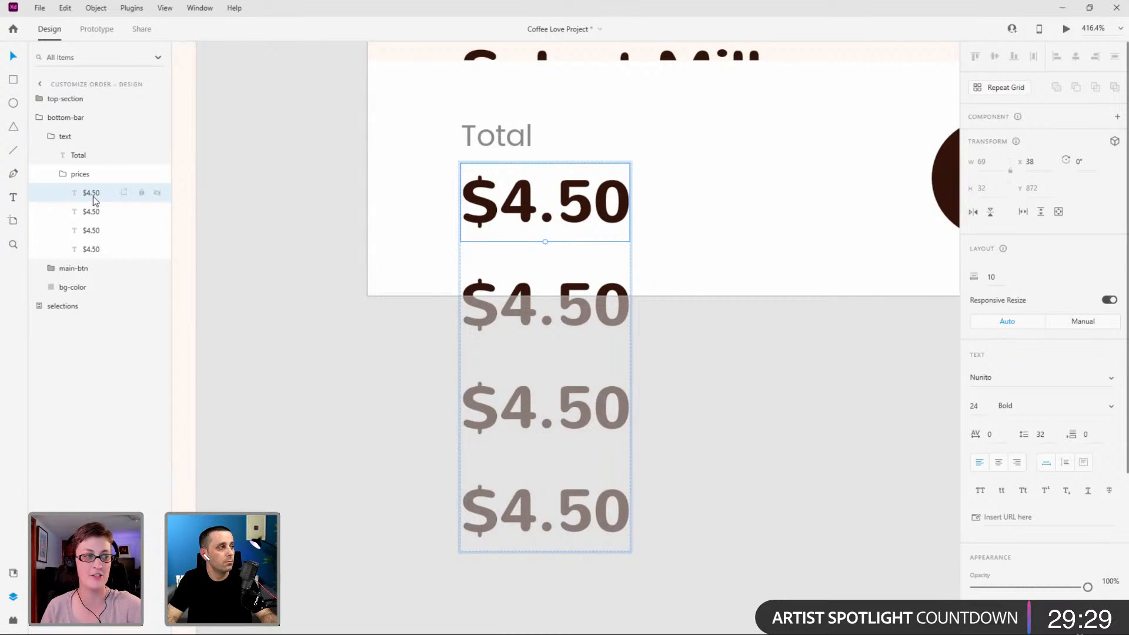
Delete the three duplicated $4.50 texts from the prices group.
left_click(90, 213)
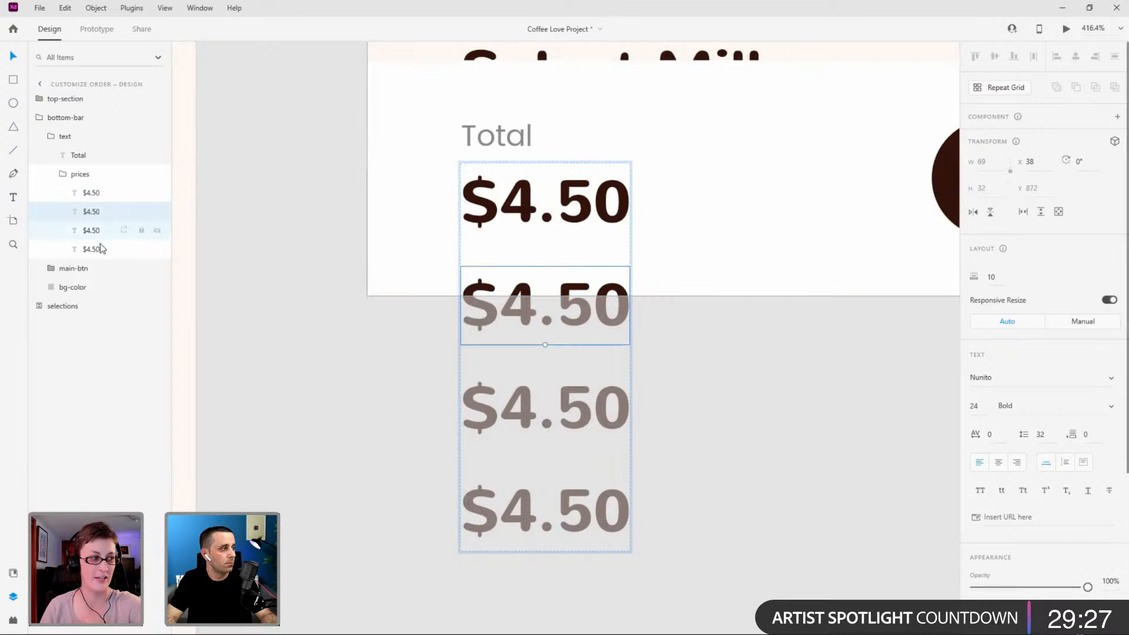
left_click(103, 254, "shift")
key("Delete")
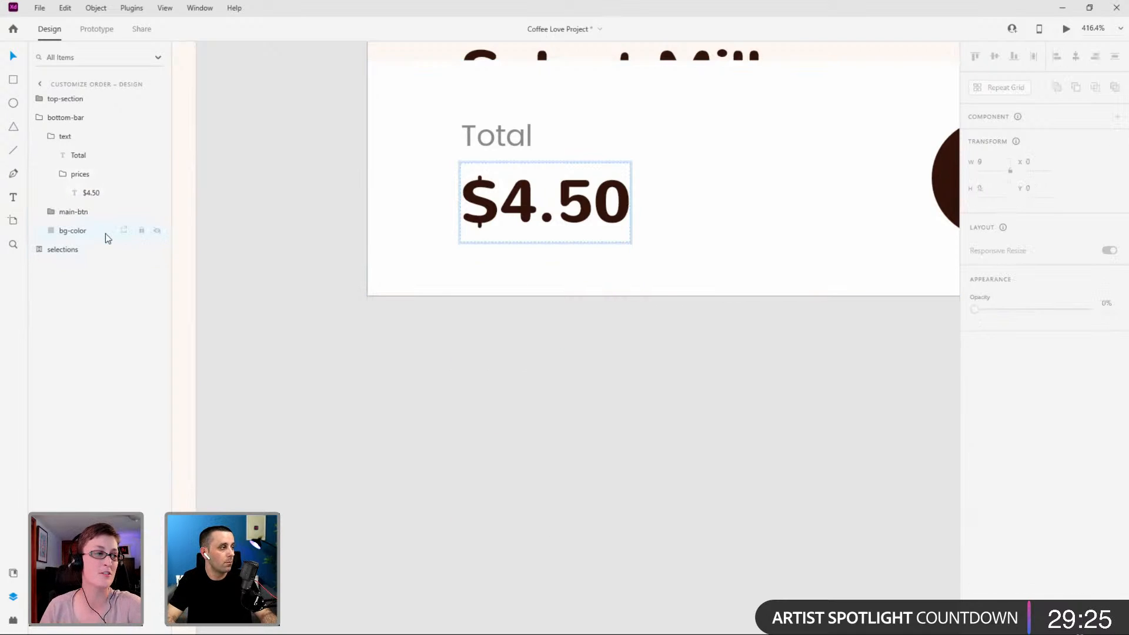
Duplicate the $4.50 text once in the prices group and reduce the upper copy to just the $ sign.
left_click(100, 196)
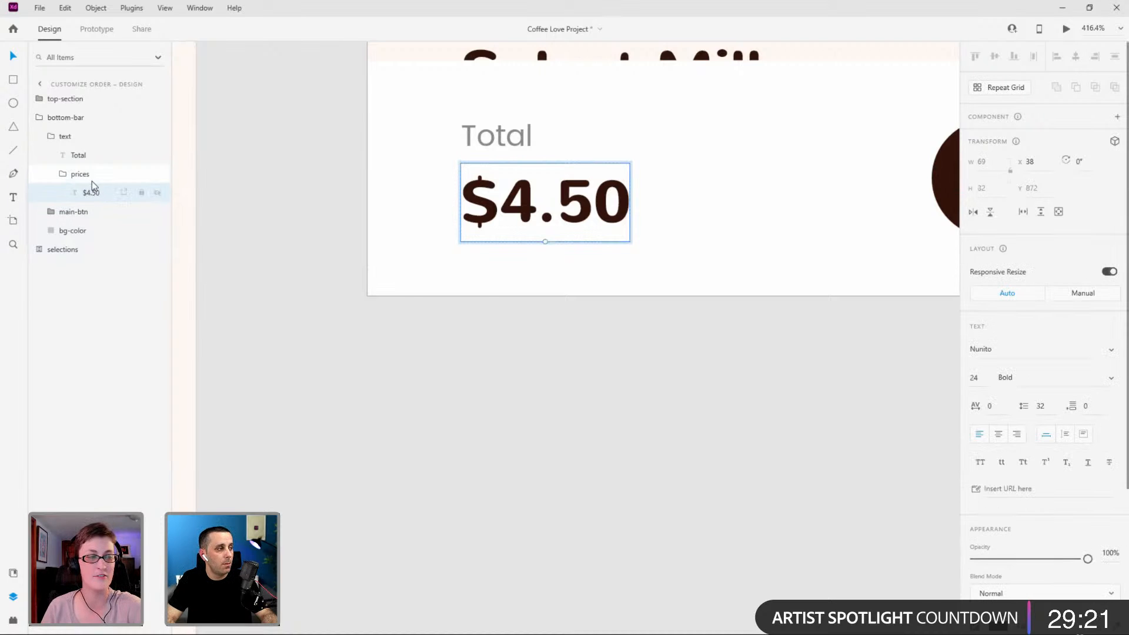
left_click(79, 174)
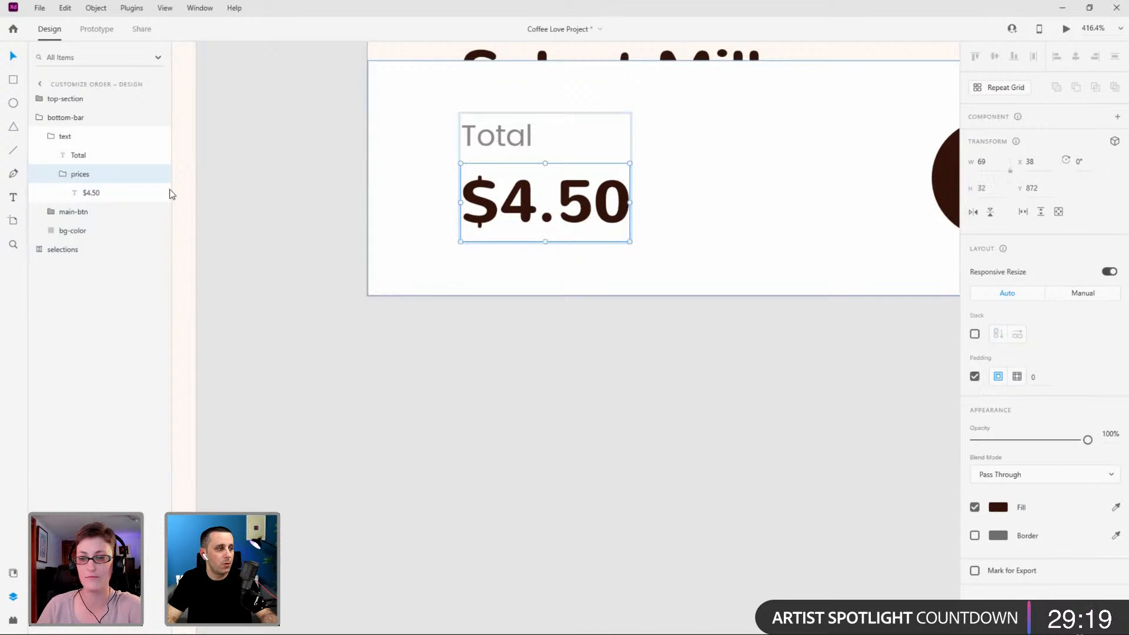
left_click(93, 191)
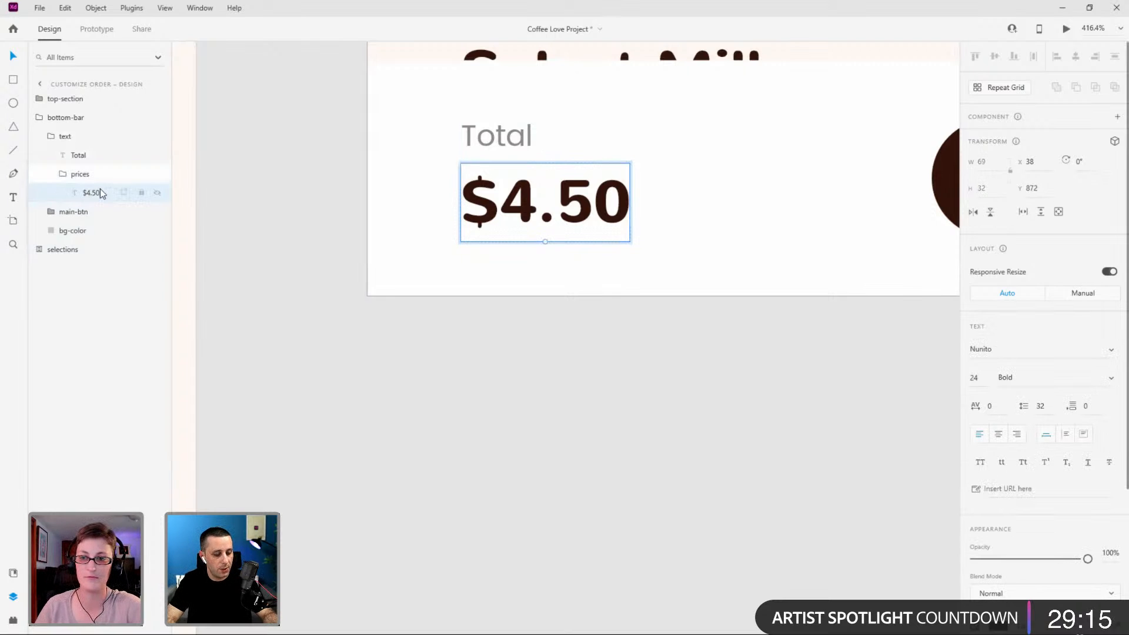
key("ctrl+d")
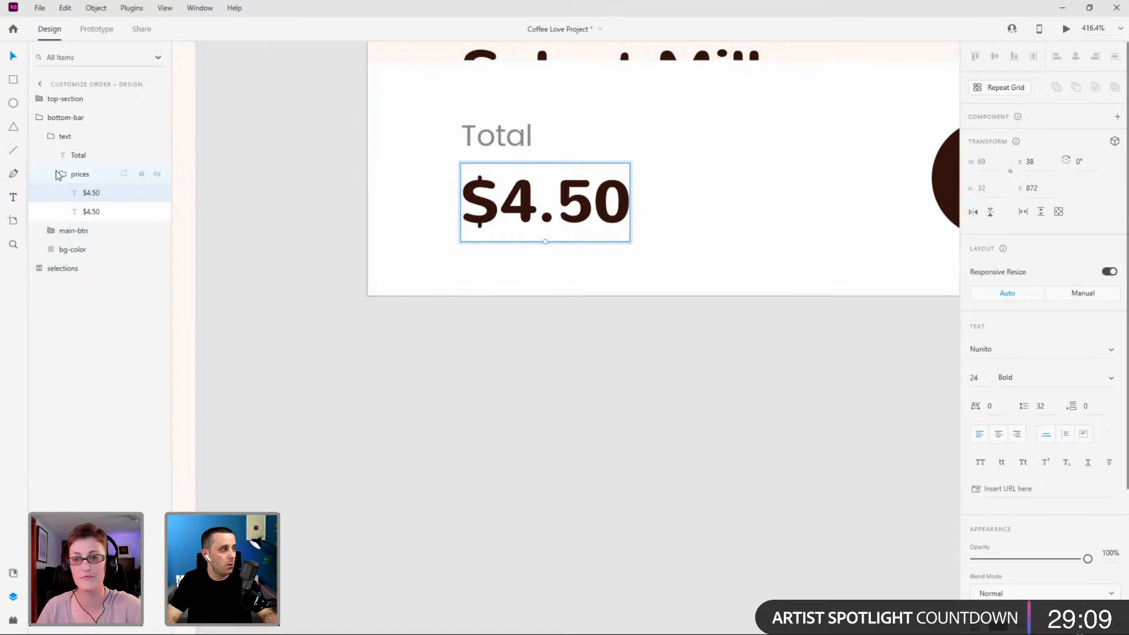
double_click(522, 197)
left_click(503, 195)
left_click(661, 202, "shift")
key("BackSpace")
key("Escape")
Remove the dollar sign from the other price text so that it reads 4.50.
left_click(92, 211)
double_click(530, 197)
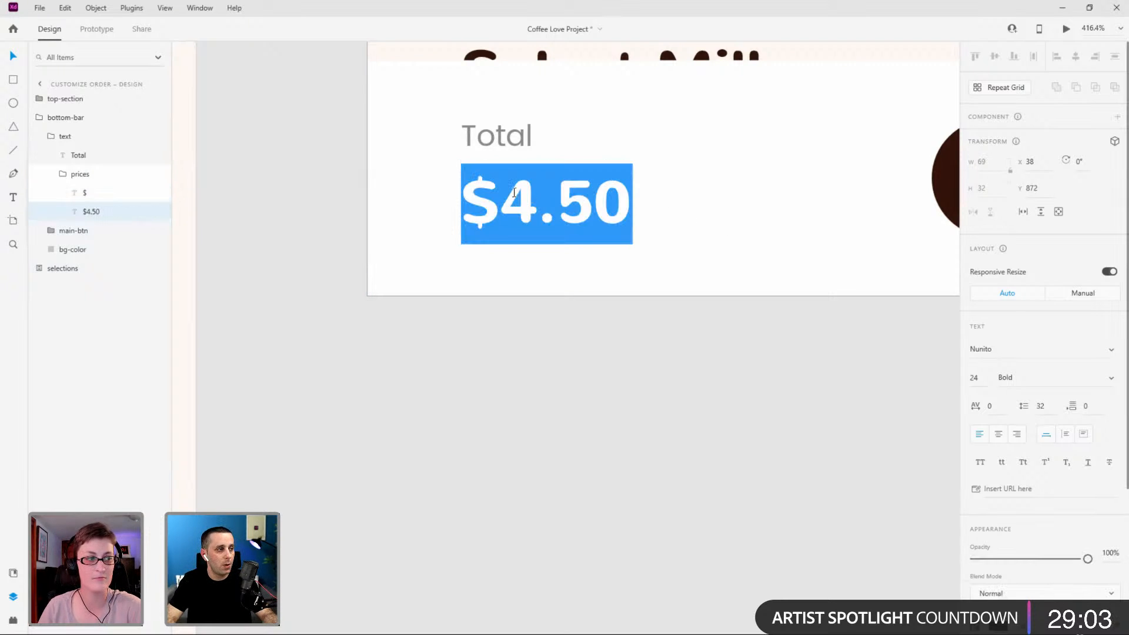
left_click(511, 195)
left_click(446, 189, "shift")
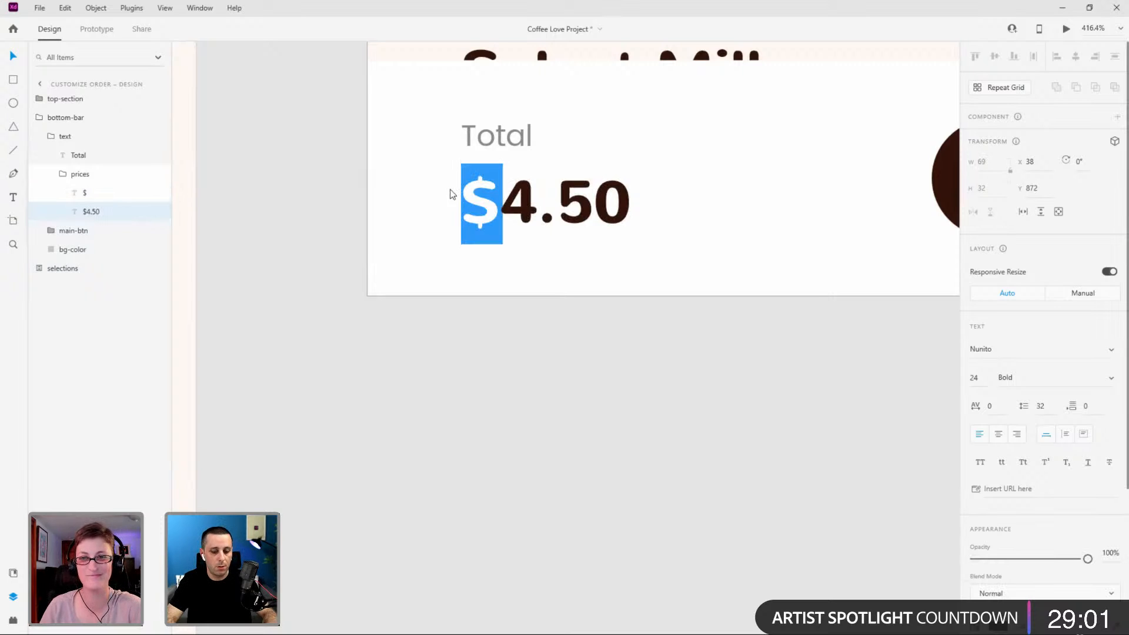
key("BackSpace")
key("Escape")
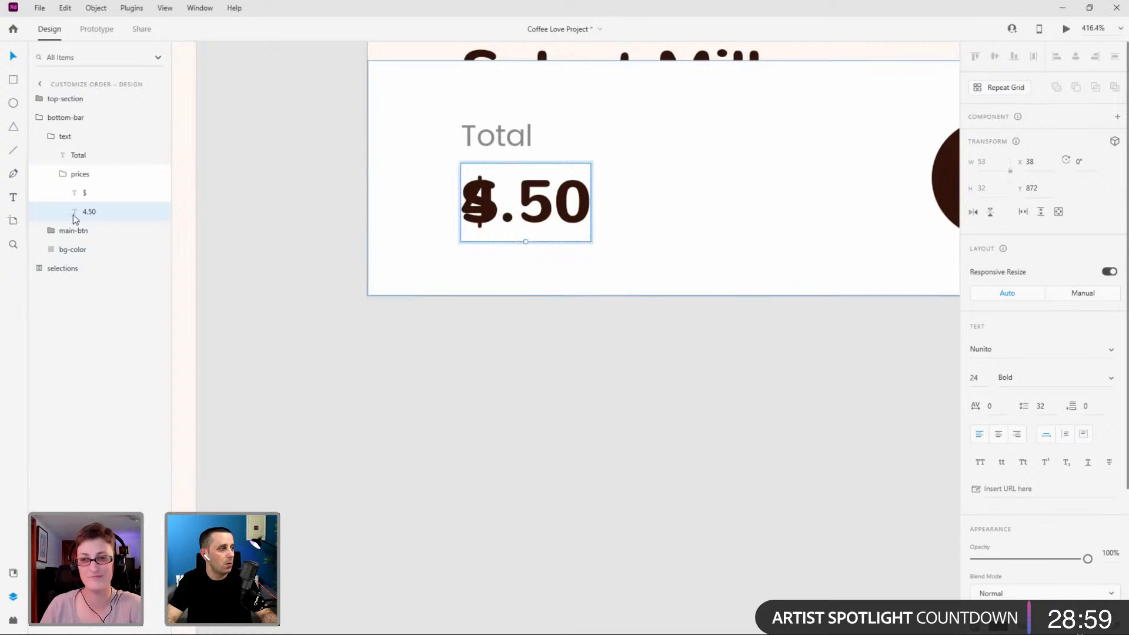
Nudge the 4.50 text horizontally away from the $ sign to X 61.
key("shift+Right")
key("shift+Right")
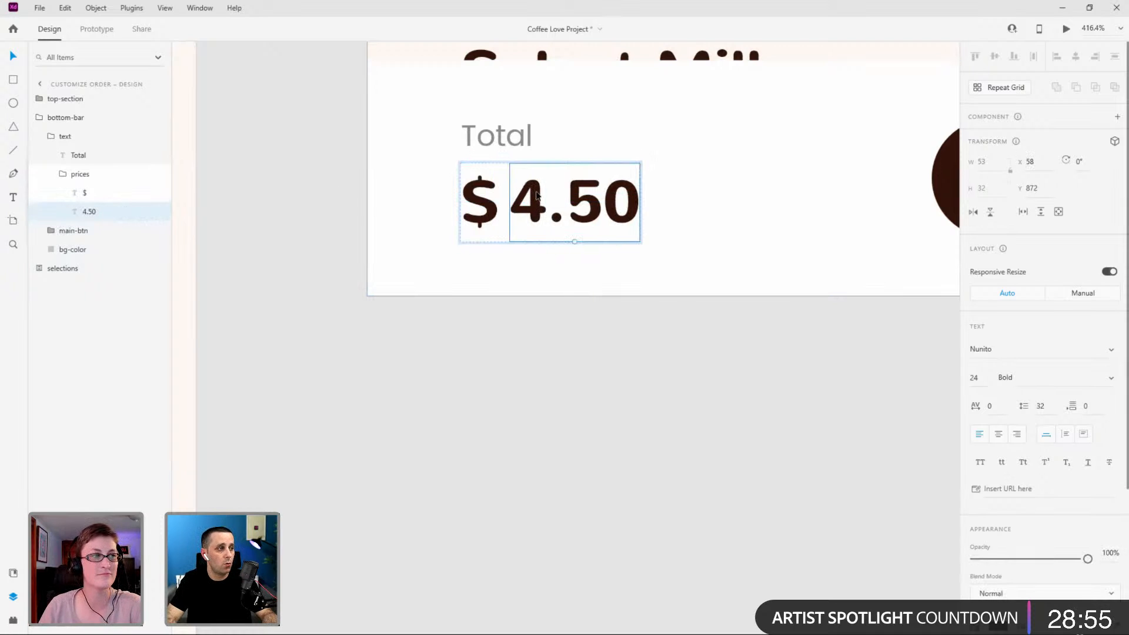
key("Right")
key("Right")
key("Right")
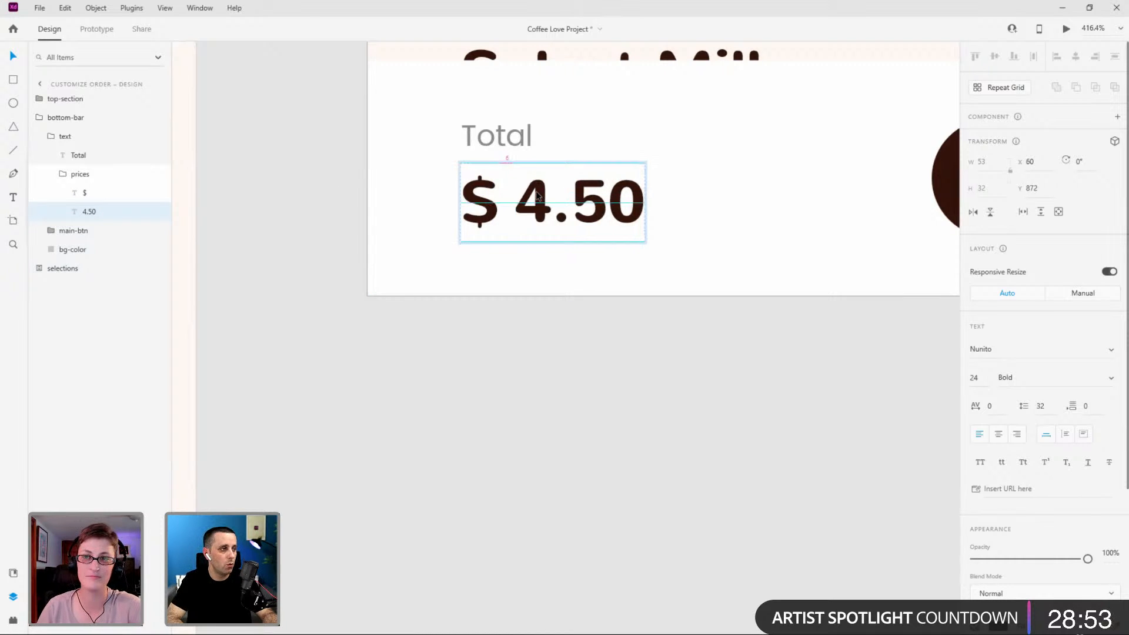
key("Right")
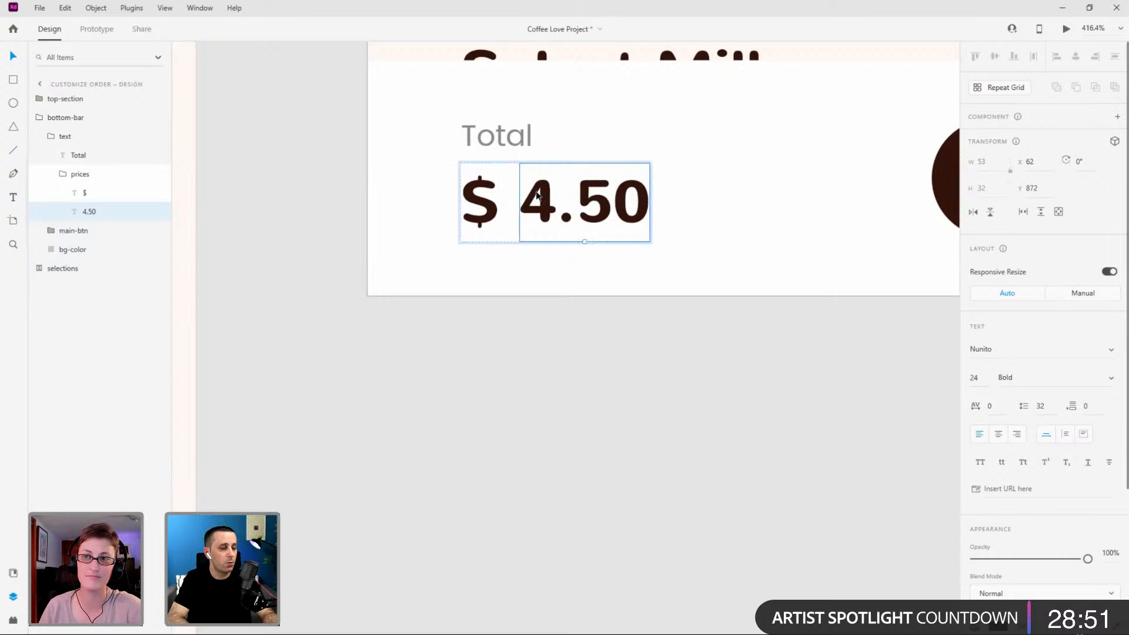
key("Left")
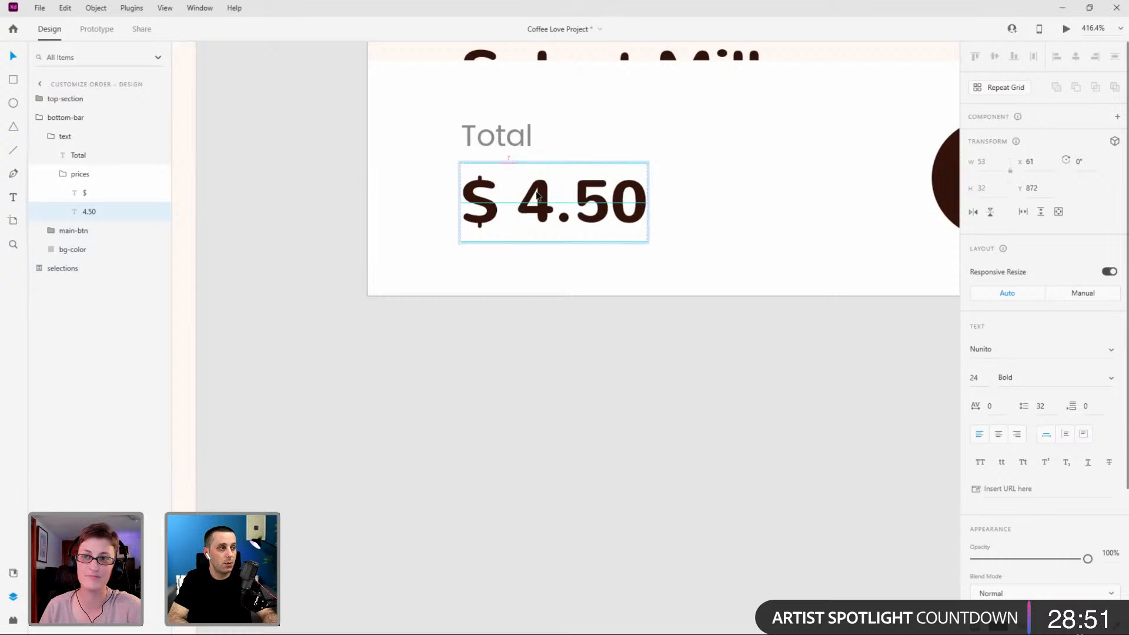
Move the $ text out of the prices group into the parent text group, above prices.
left_click(94, 193)
left_click_drag(94, 192, 93, 166)
Enable a vertical Stack on the prices group and duplicate the 4.50 text three times inside it.
left_click(91, 198)
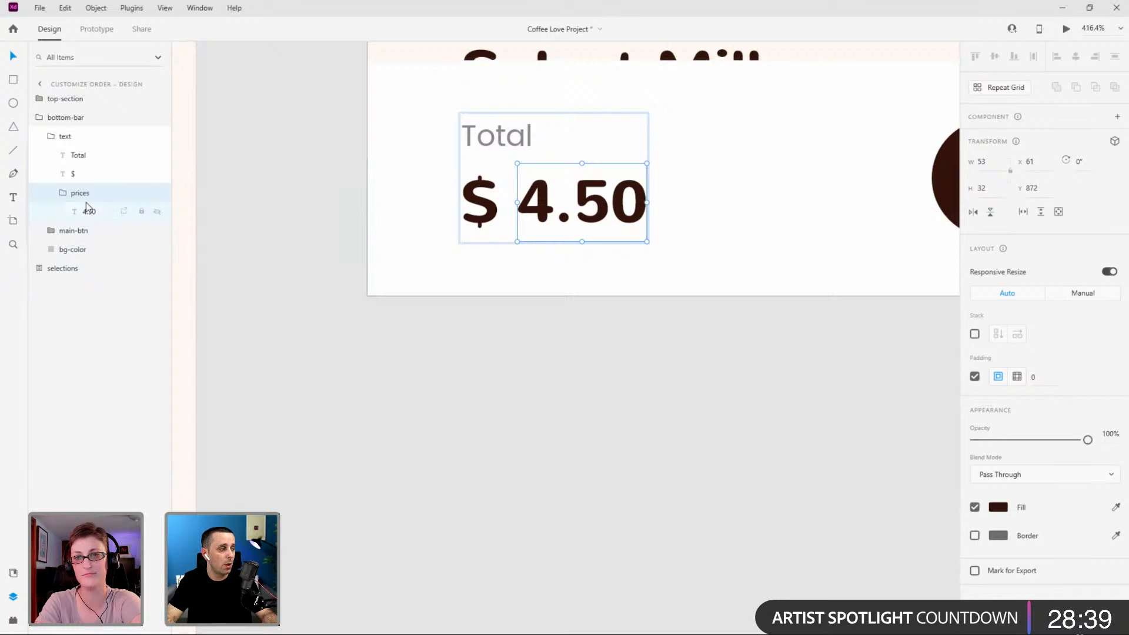
left_click(975, 335)
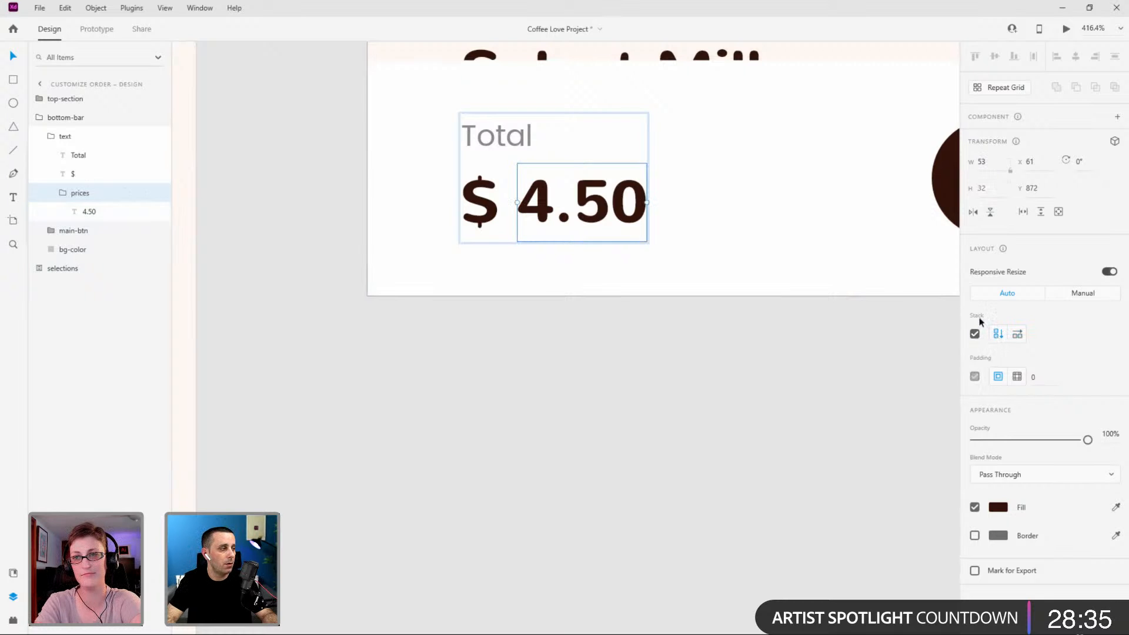
left_click(88, 212)
key("ctrl+d")
key("ctrl+d")
key("ctrl+d")
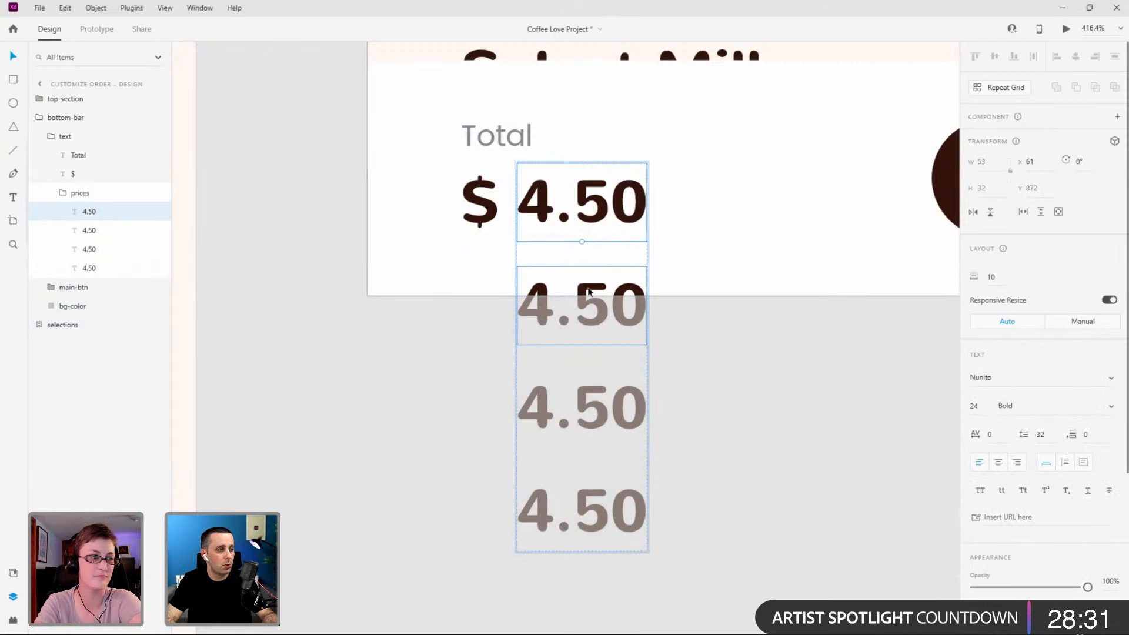
scroll(592, 296, "down", 5)
scroll(618, 297, "up", 4)
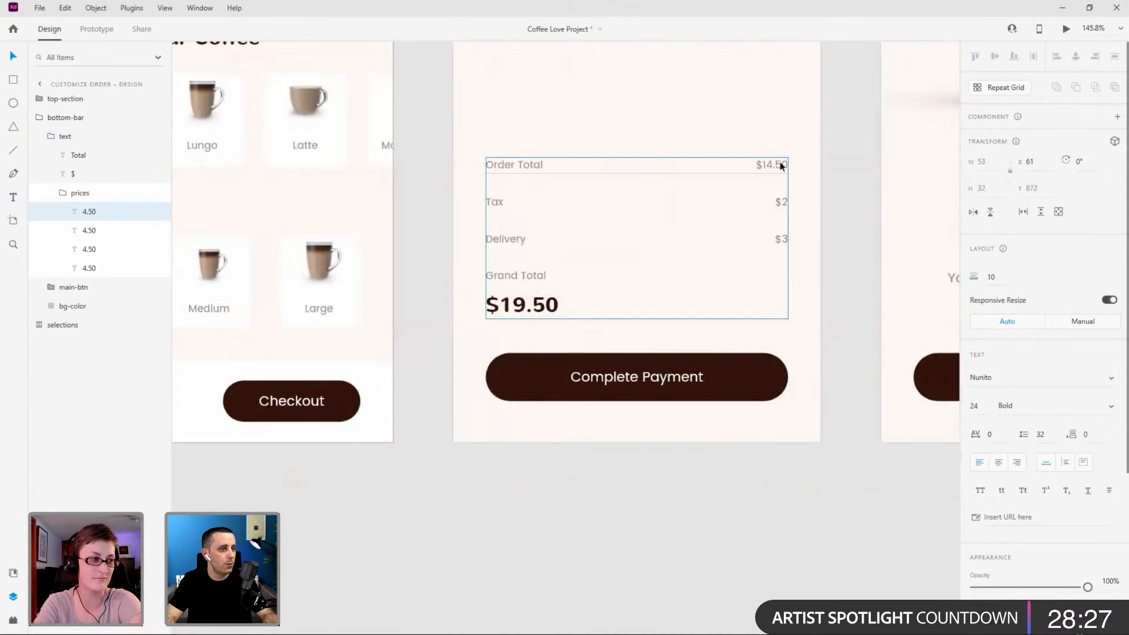
scroll(824, 168, "down", 4)
scroll(521, 415, "up", 5)
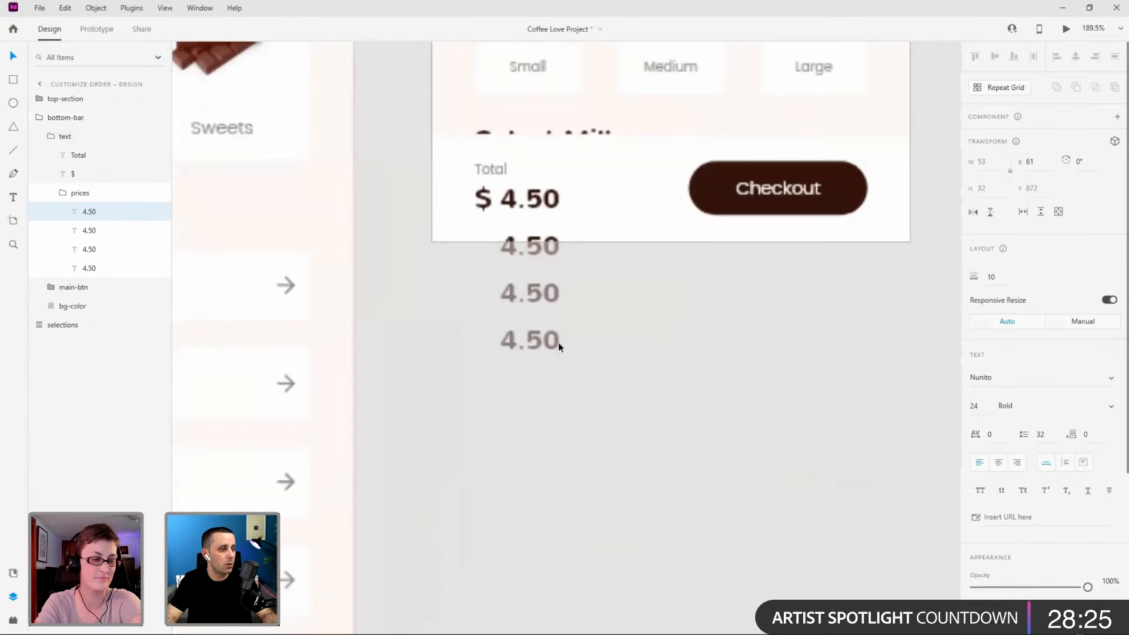
Change the lowest price in the prices stack to 14.50.
double_click(545, 341)
left_click_drag(512, 339, 497, 343)
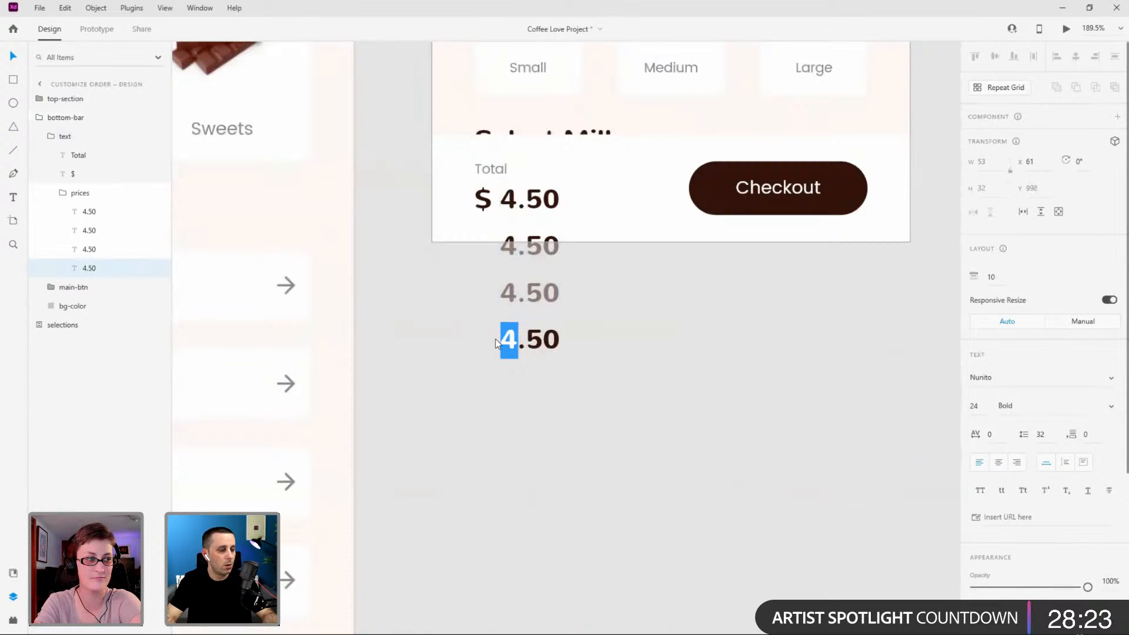
type("14")
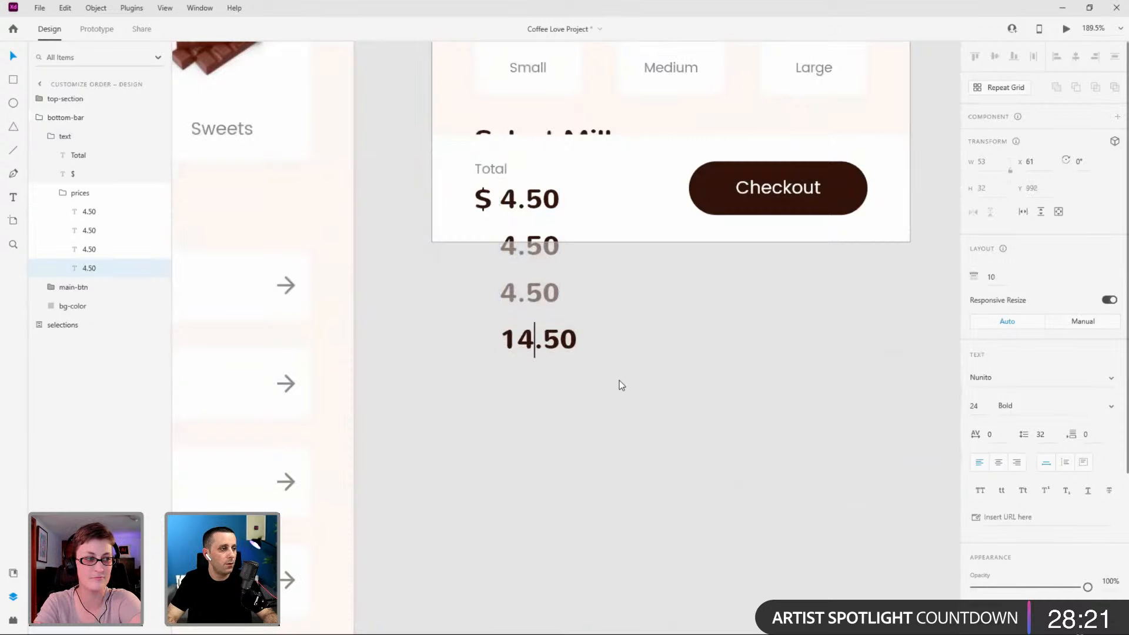
key("Escape")
Change the second price in the prices stack to 2.50.
scroll(475, 221, "down", 3)
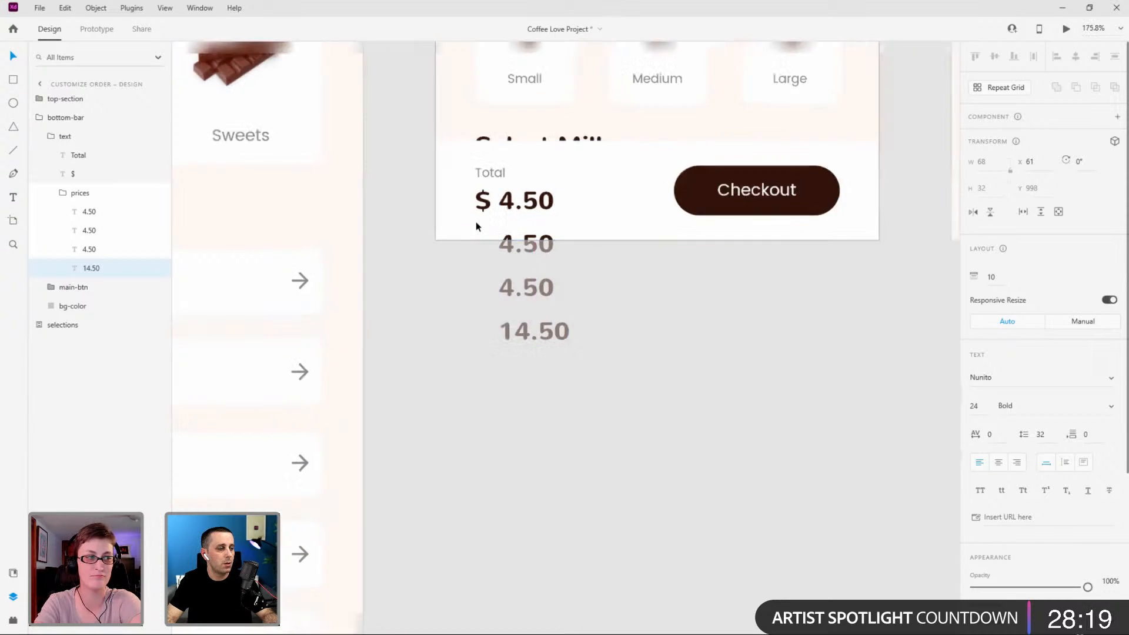
scroll(395, 233, "down", 3)
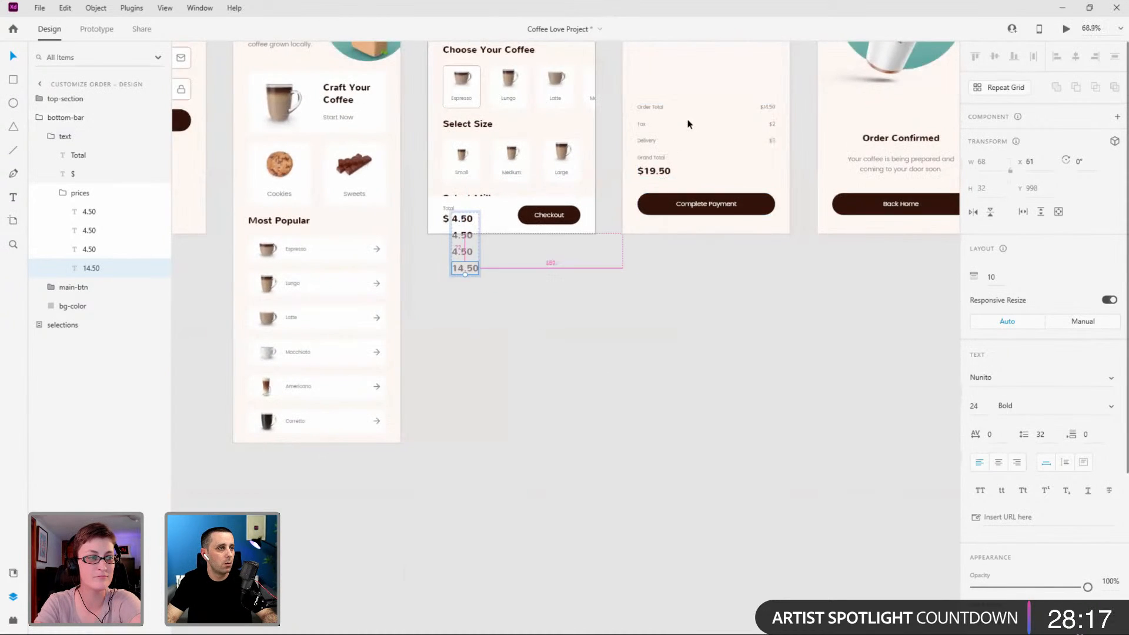
scroll(688, 123, "up", 5)
scroll(459, 347, "down", 3)
scroll(482, 307, "up", 6)
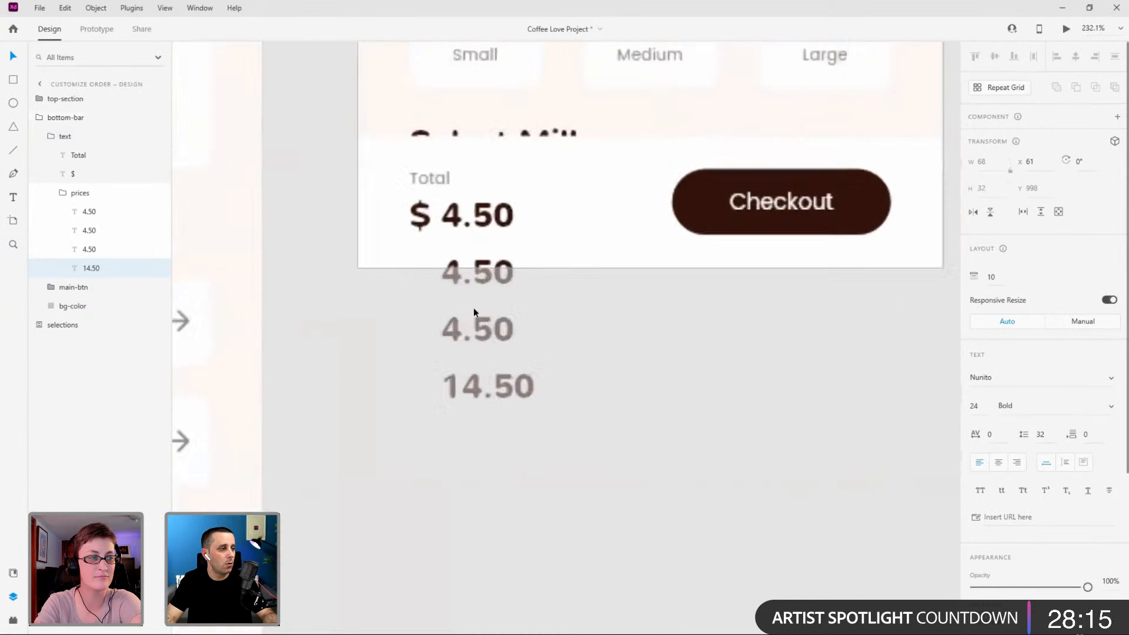
scroll(474, 294, "up", 2)
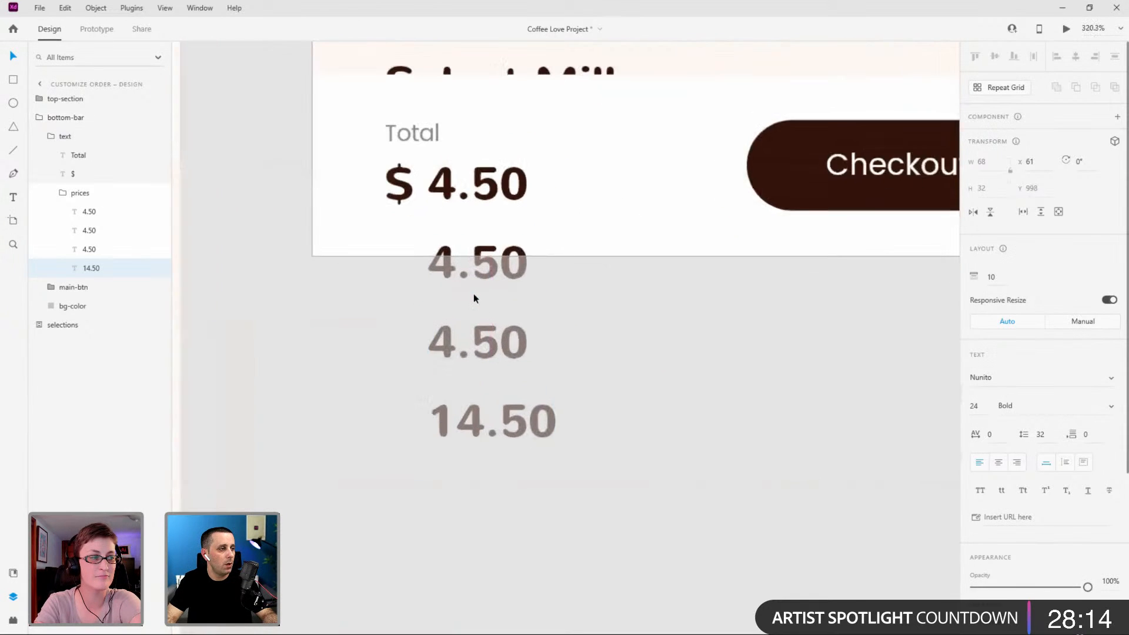
double_click(483, 259)
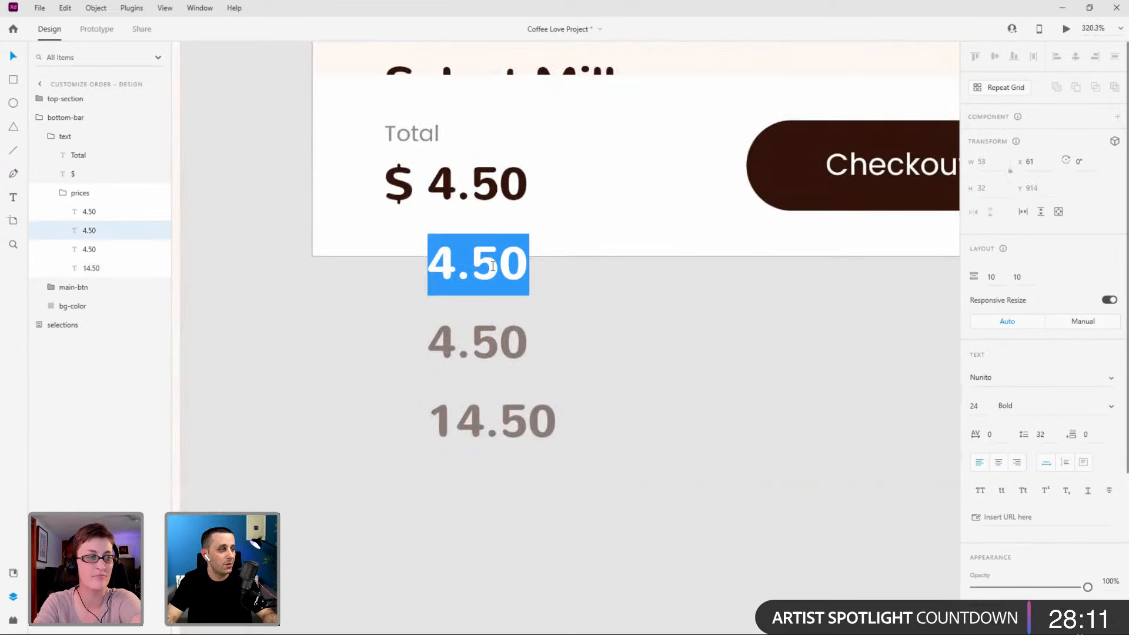
key("Escape")
double_click(468, 264)
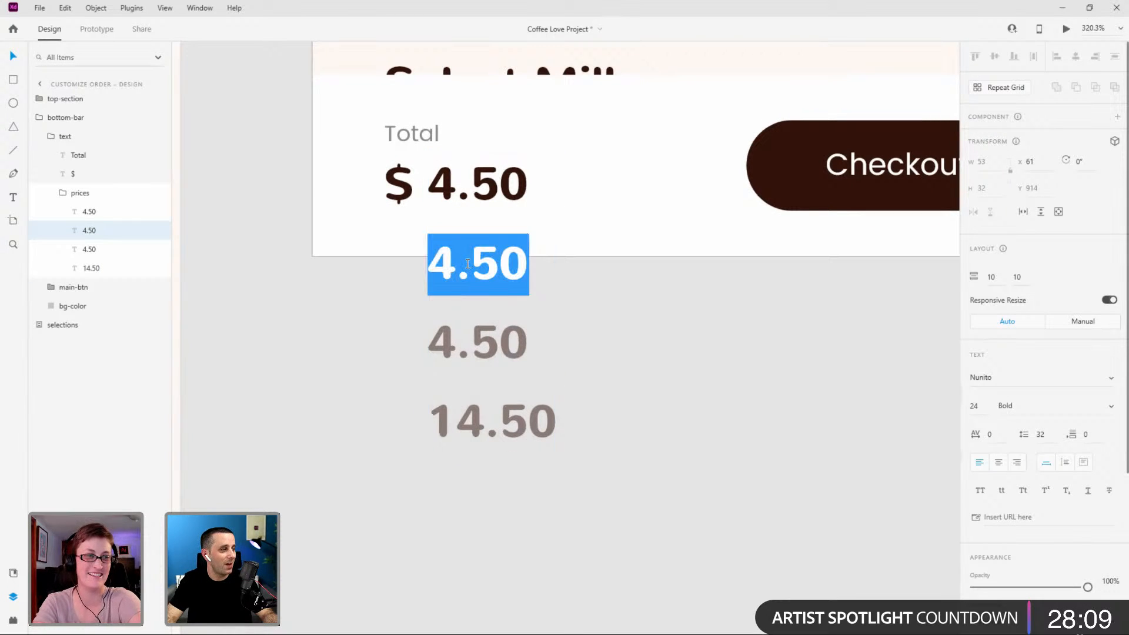
left_click_drag(452, 262, 427, 262)
type("2")
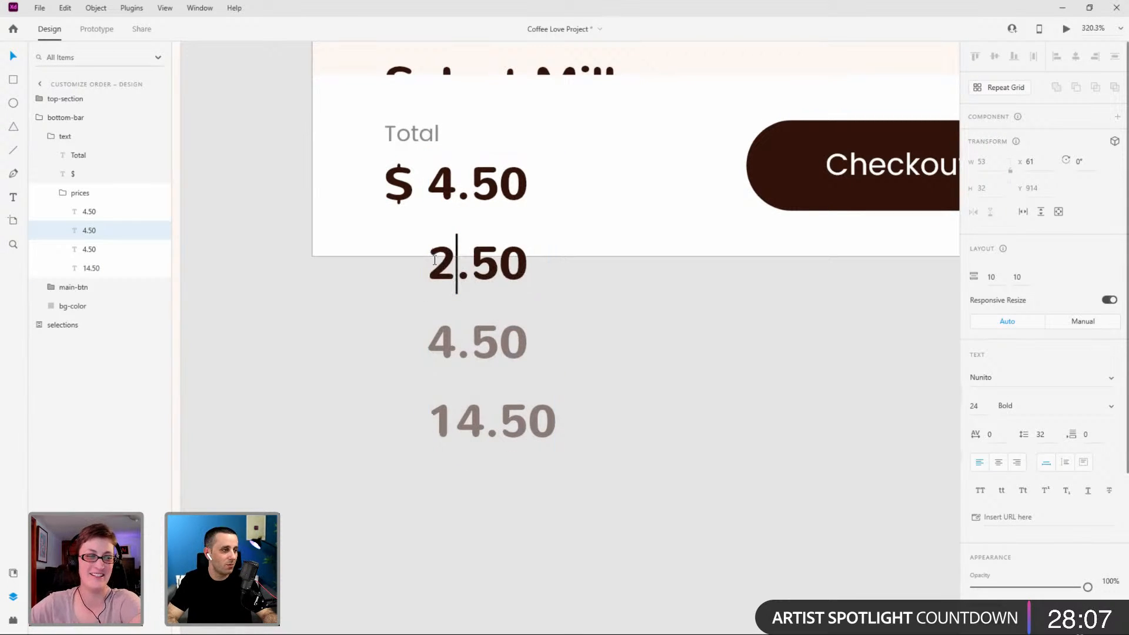
key("Escape")
left_click(465, 340)
double_click(463, 340)
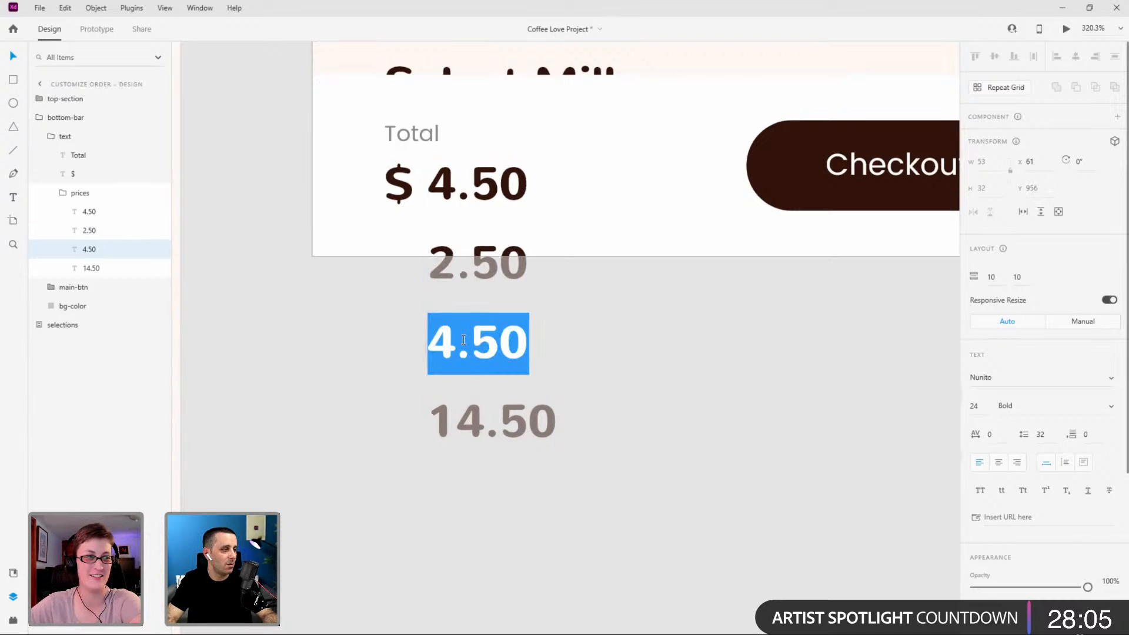
left_click(456, 341)
left_click_drag(456, 341, 581, 342)
left_click(428, 344)
key("Escape")
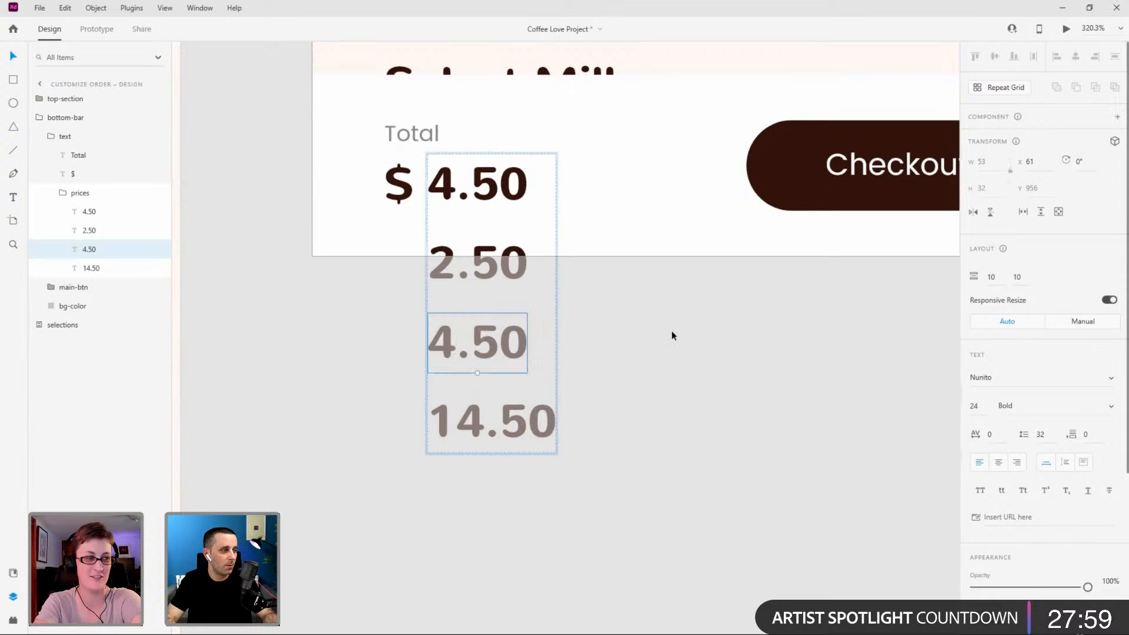
Change the third price in the prices stack to 7.50.
double_click(514, 340)
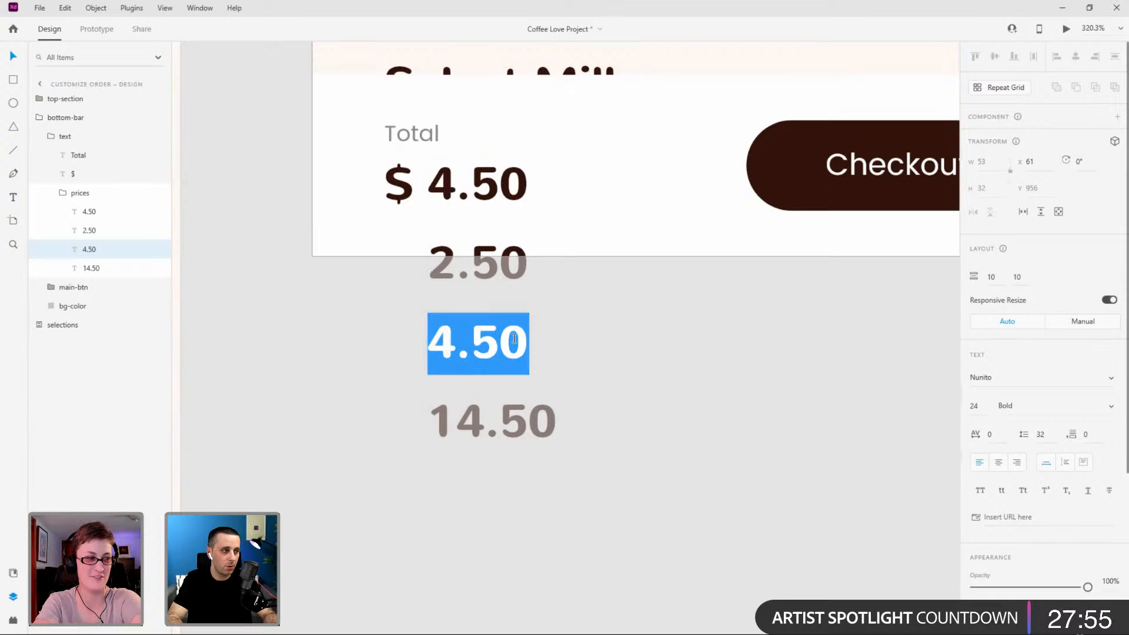
type("7")
key("Escape")
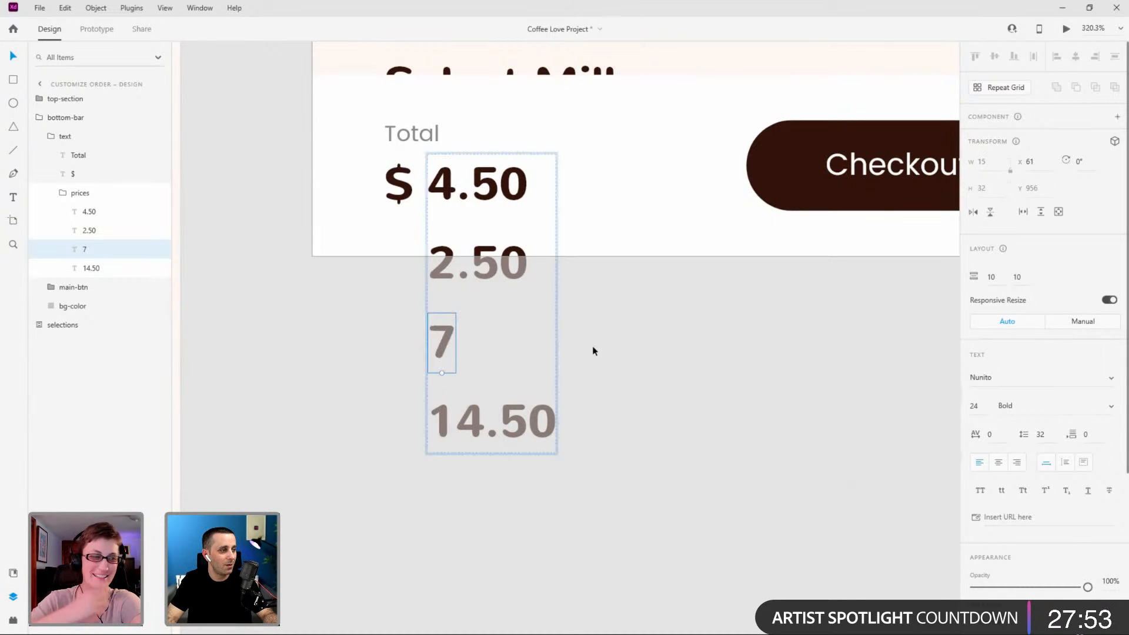
double_click(451, 349)
left_click(451, 348)
type(".0")
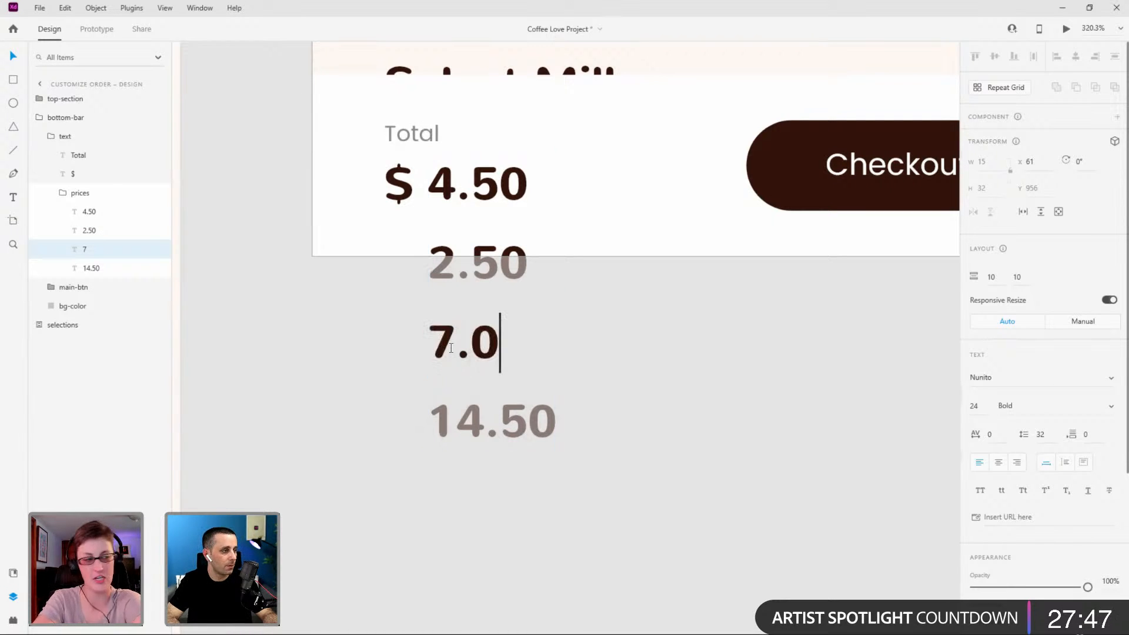
key("BackSpace")
type("50")
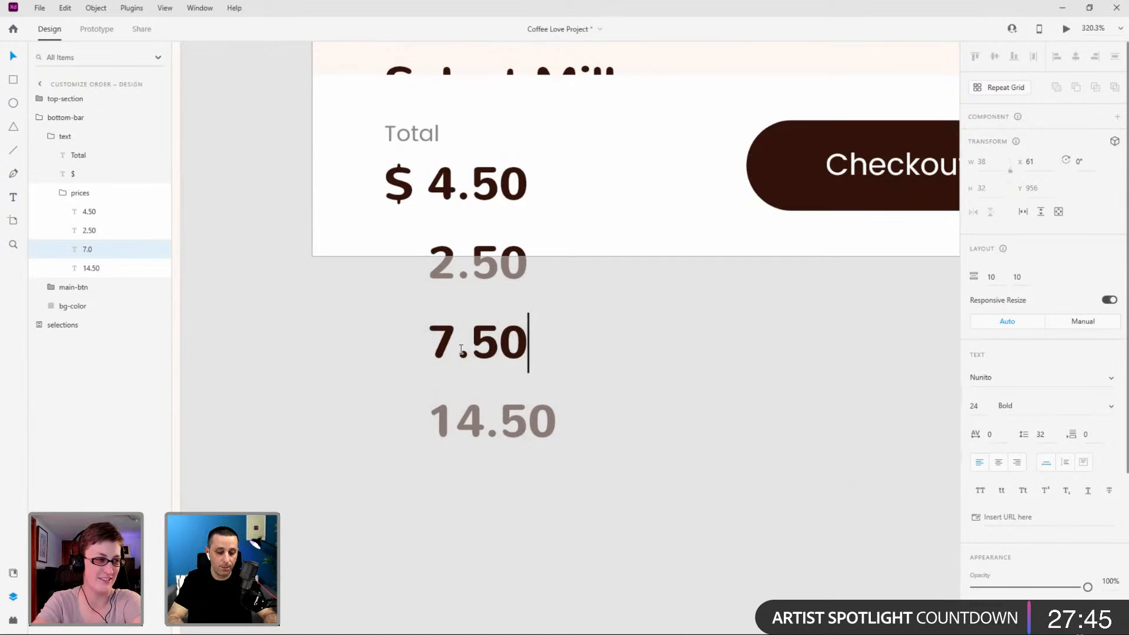
key("Escape")
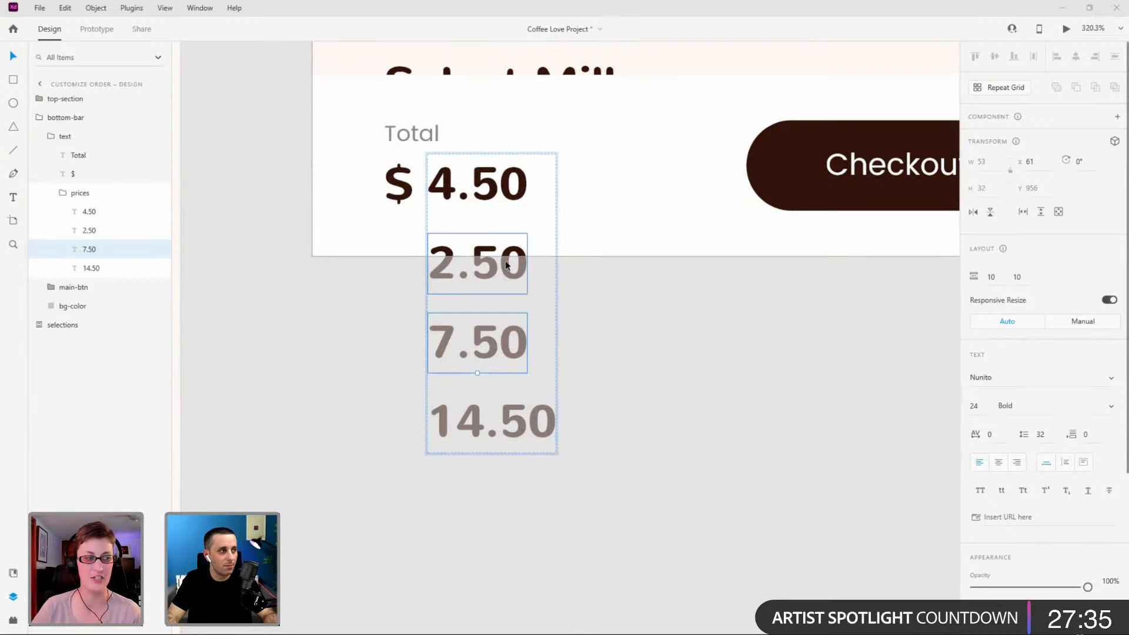
Draw a rectangle of about 82 by 34 over the top price beside the $ sign, covering the 4.50 text.
left_click(62, 193)
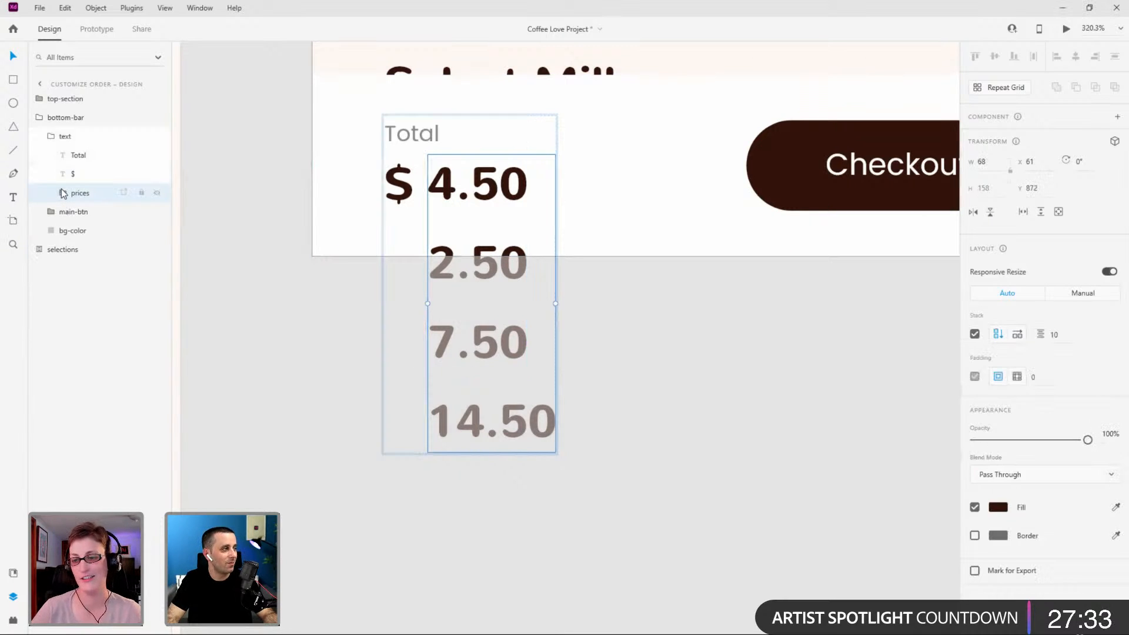
scroll(502, 144, "up", 3)
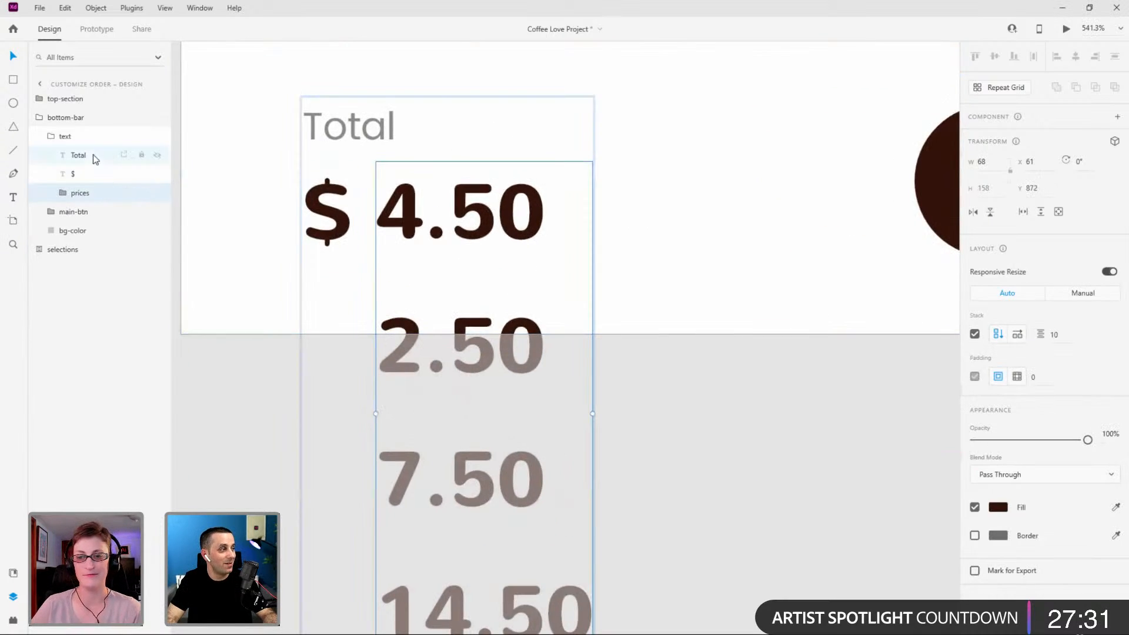
left_click(14, 83)
left_click_drag(369, 156, 630, 262)
scroll(619, 166, "down", 2)
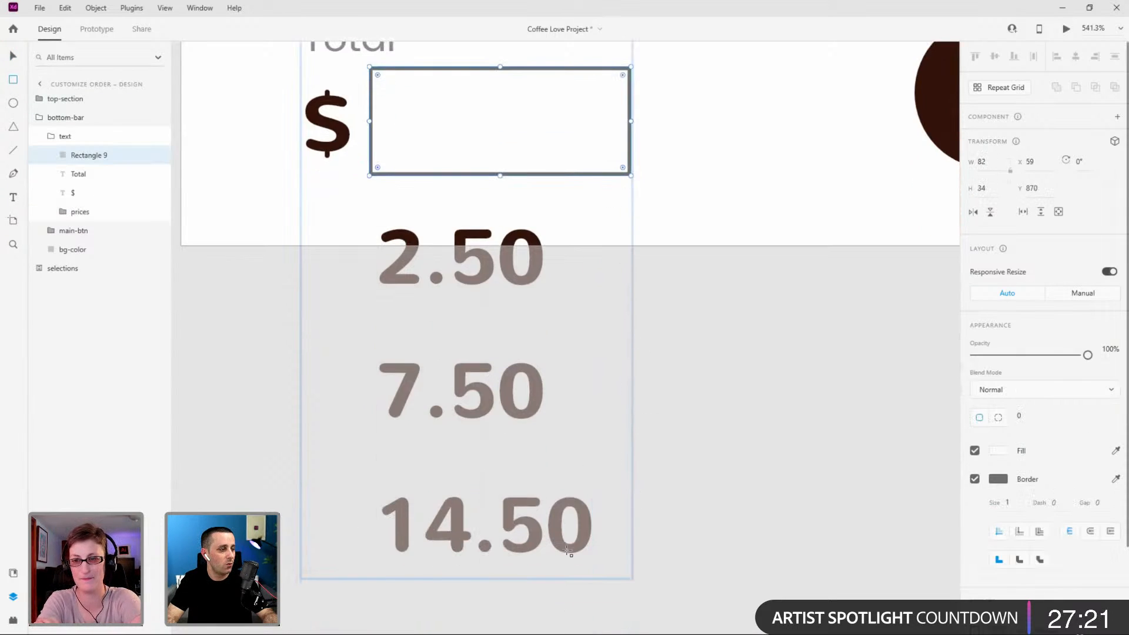
Rename the new rectangle as mask and reorder it below the $ text, directly above the prices group.
double_click(95, 156)
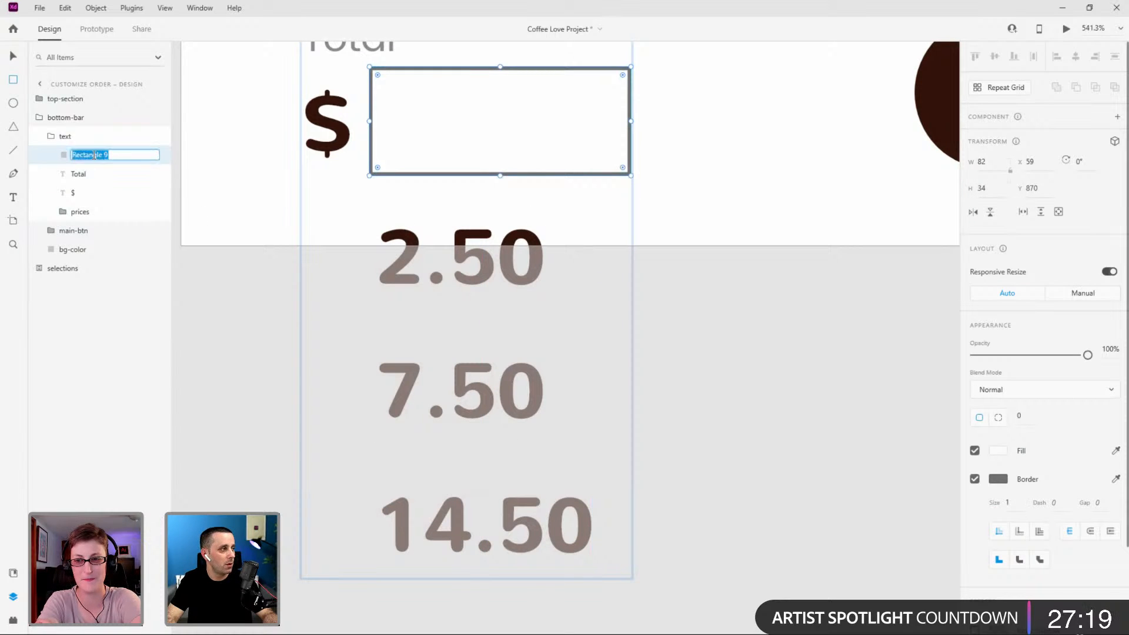
type("mask")
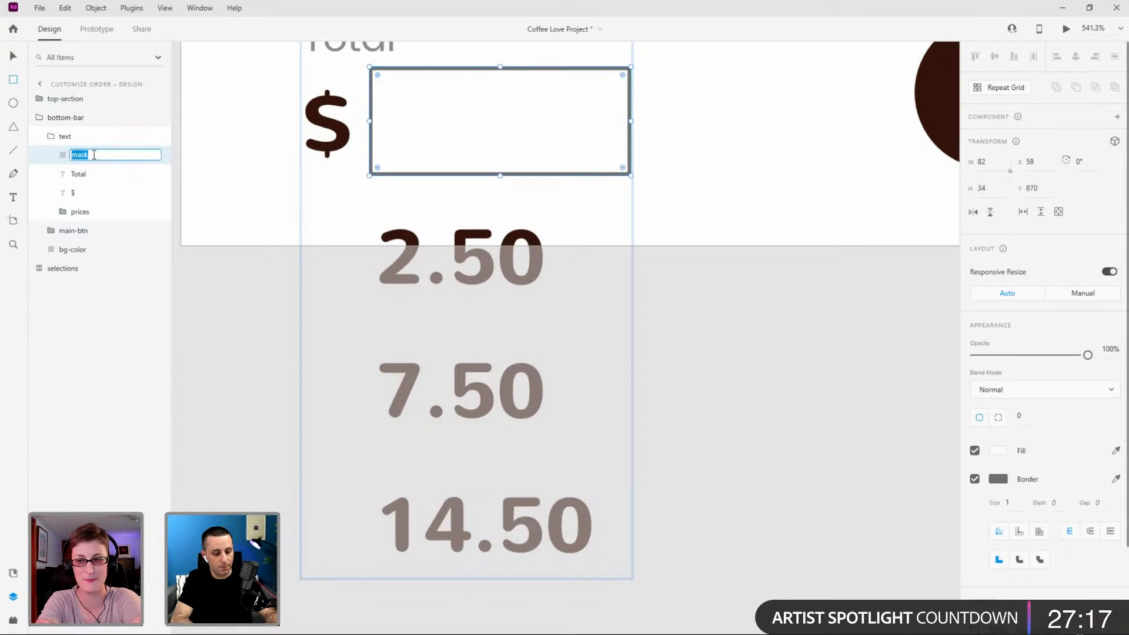
key("Return")
key("ctrl+Return")
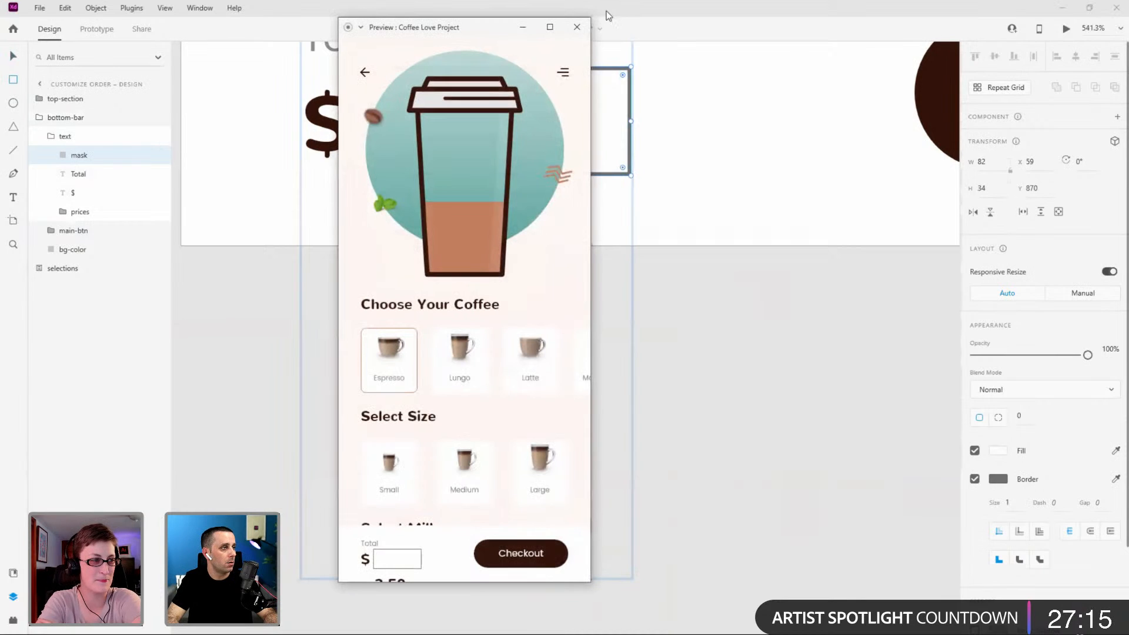
left_click(232, 135)
left_click_drag(82, 175, 79, 201)
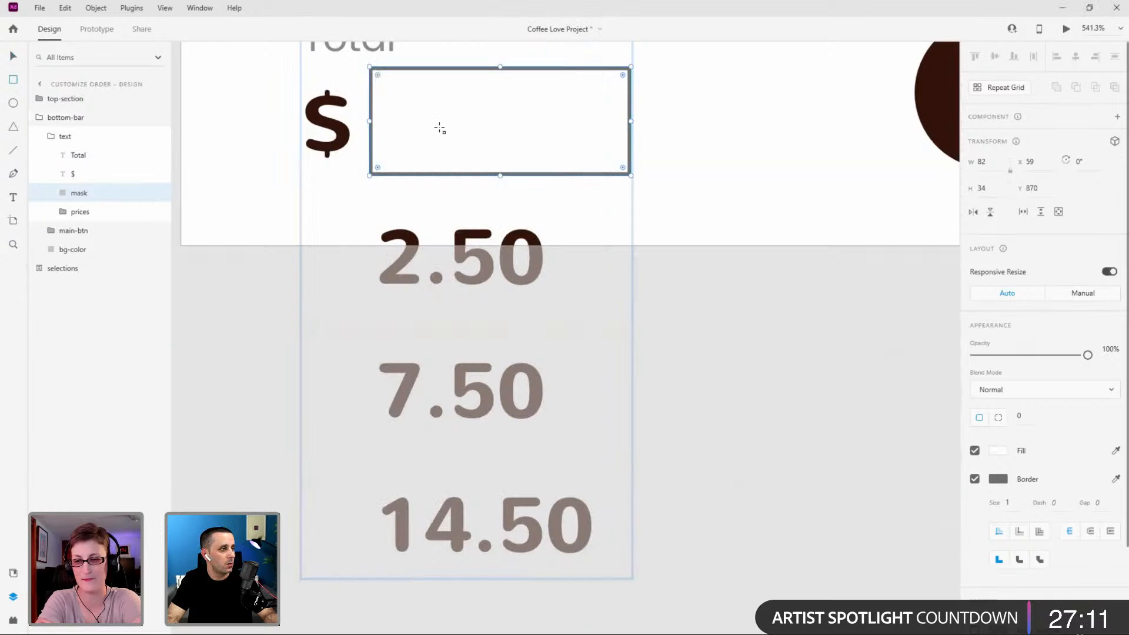
Move the mask rectangle down to Y 871 and use it to mask the prices group with a shape.
left_click(83, 212)
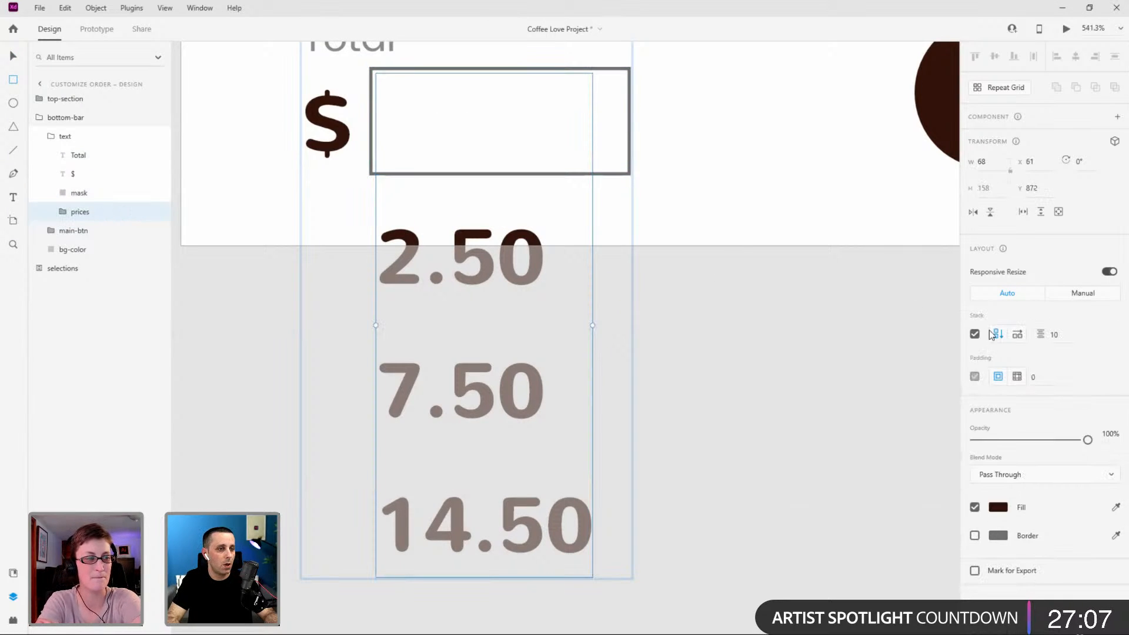
left_click(77, 194)
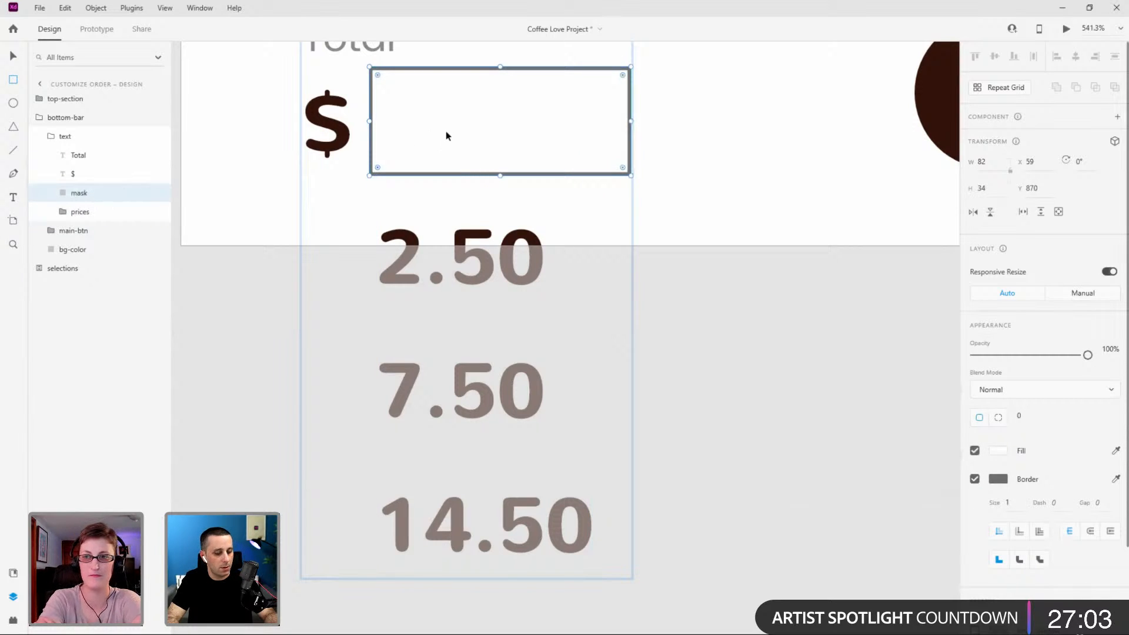
left_click_drag(456, 132, 457, 134)
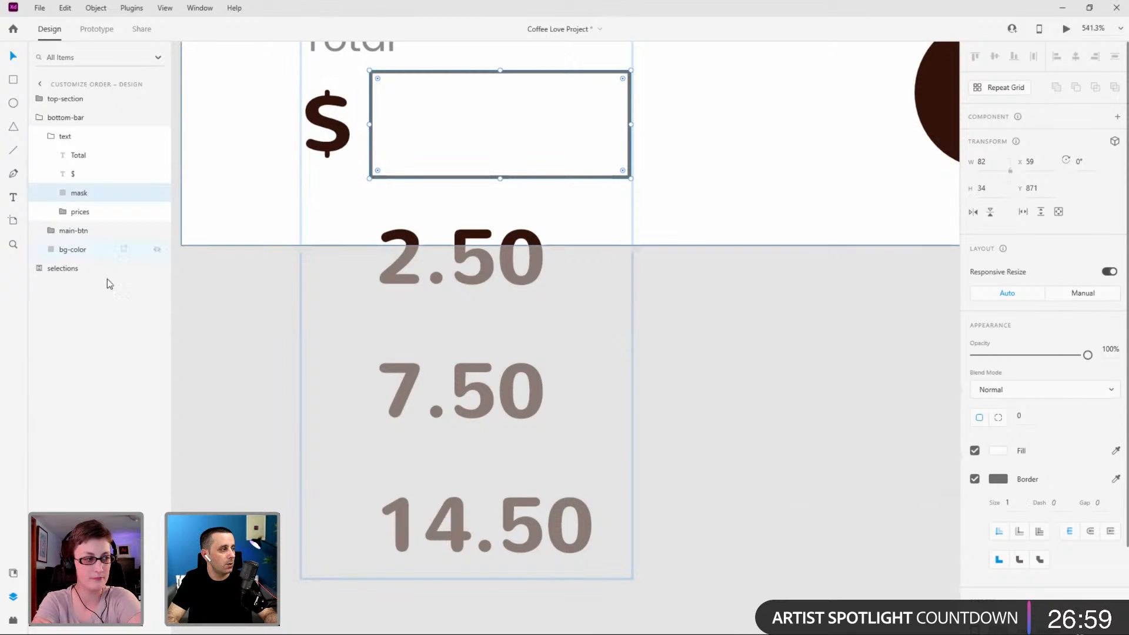
left_click(82, 211, "shift")
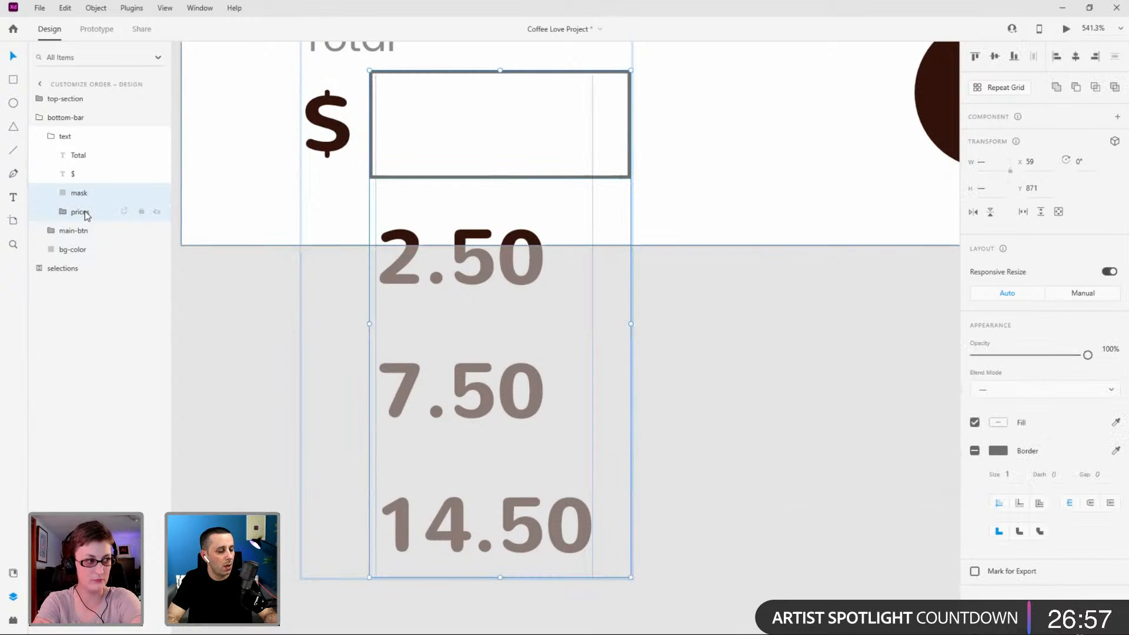
key("ctrl+shift+m")
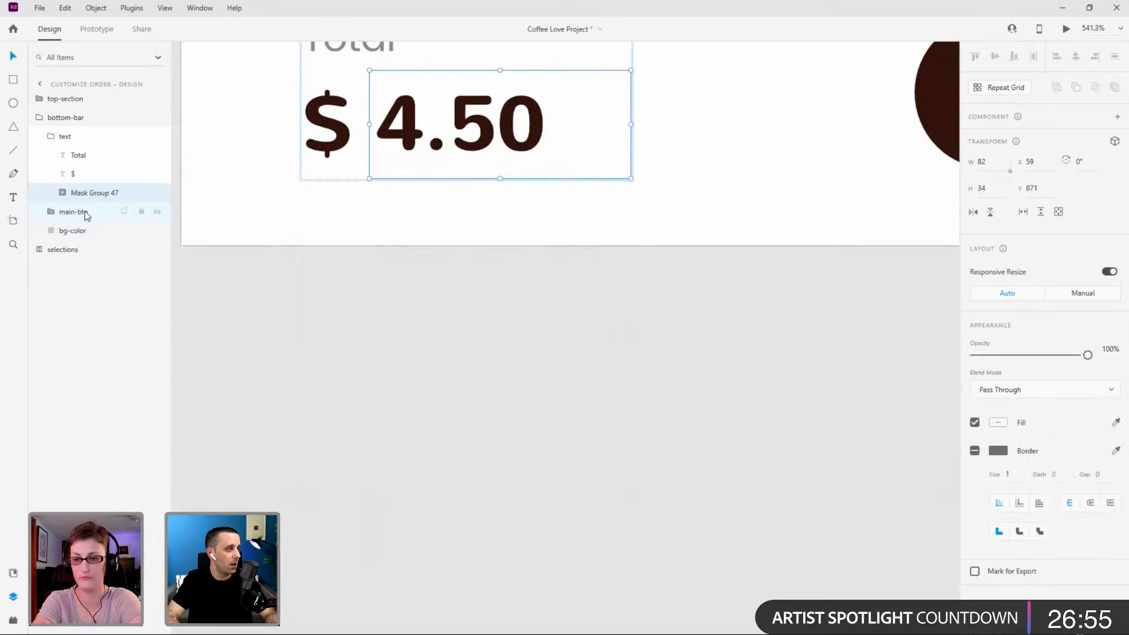
key("alt")
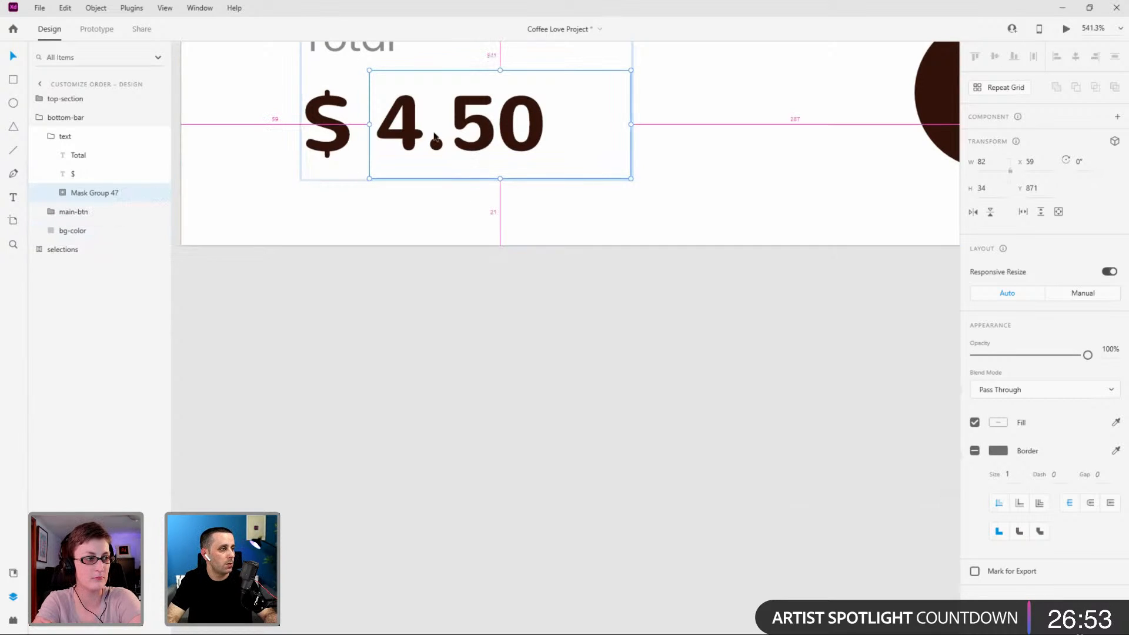
Rename the mask group as prices and collapse the text and bottom-bar groups.
double_click(88, 193)
type("prices")
key("Return")
left_click(59, 134)
scroll(542, 259, "down", 5)
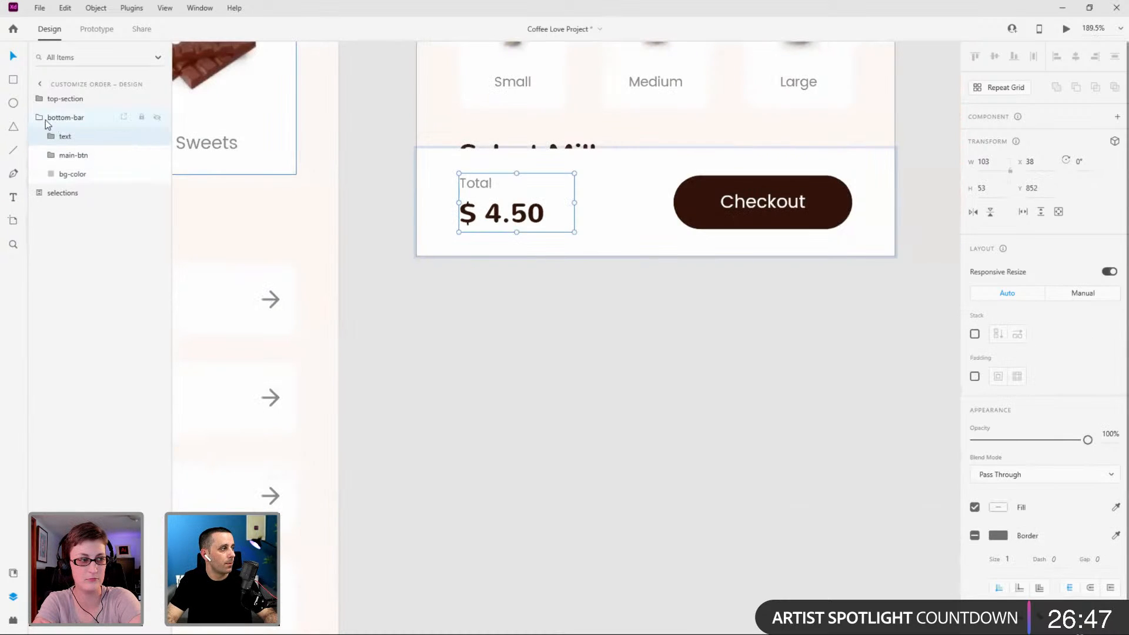
left_click(54, 120)
Group the top-section, bottom-bar and selections layers of the Customize Order screen and name the group customize order.
scroll(662, 308, "down", 3)
scroll(662, 307, "up", 2)
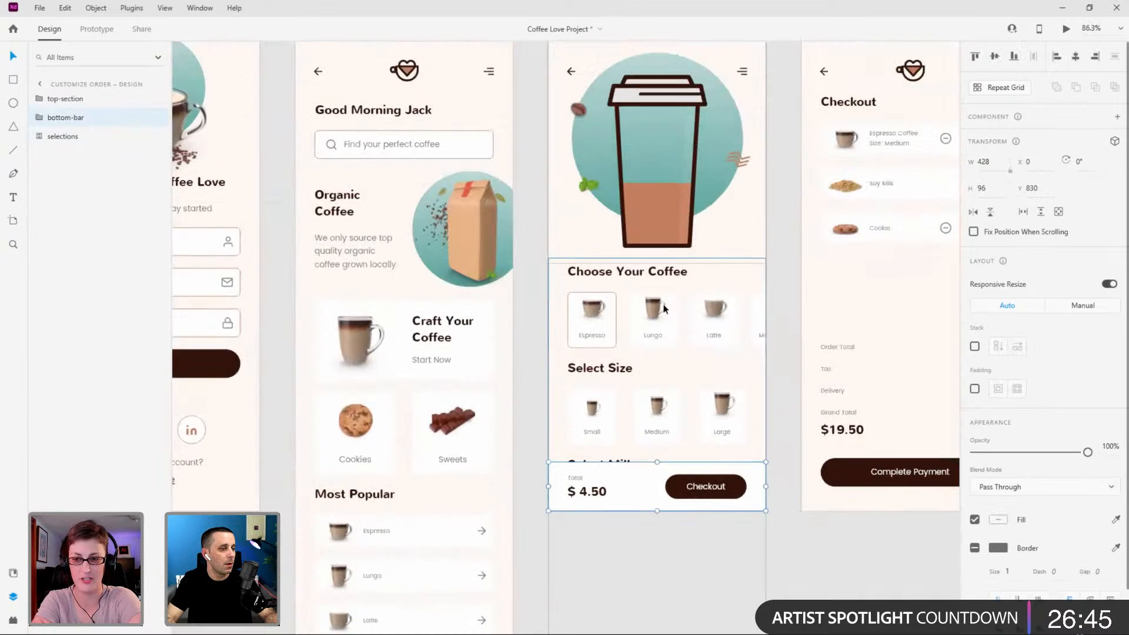
left_click(49, 141)
scroll(752, 235, "up", 1)
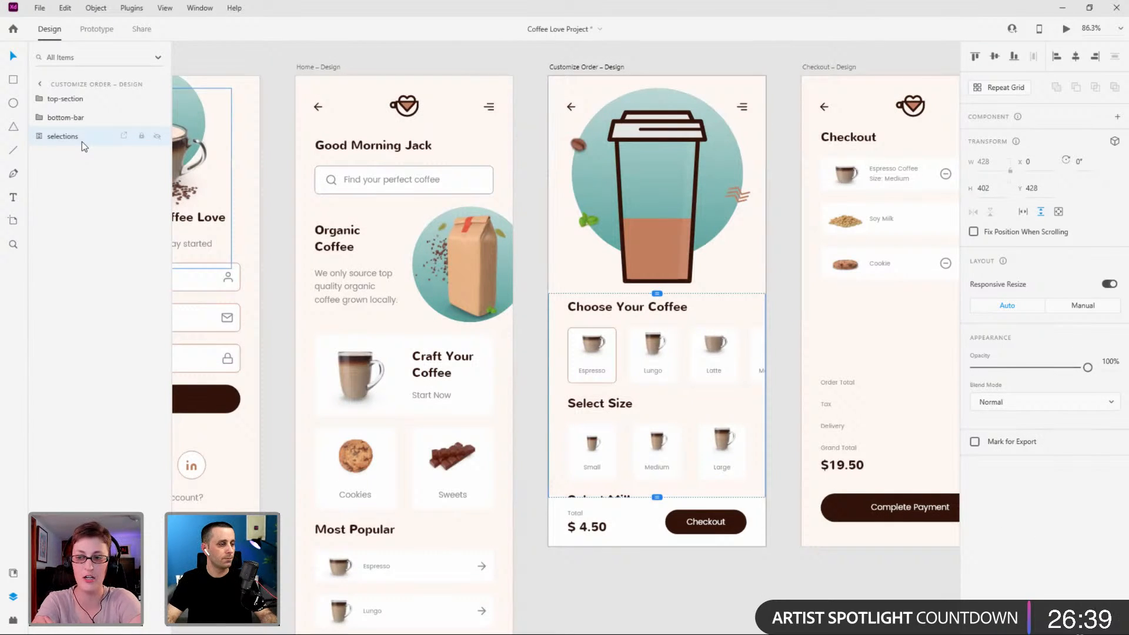
left_click(65, 117)
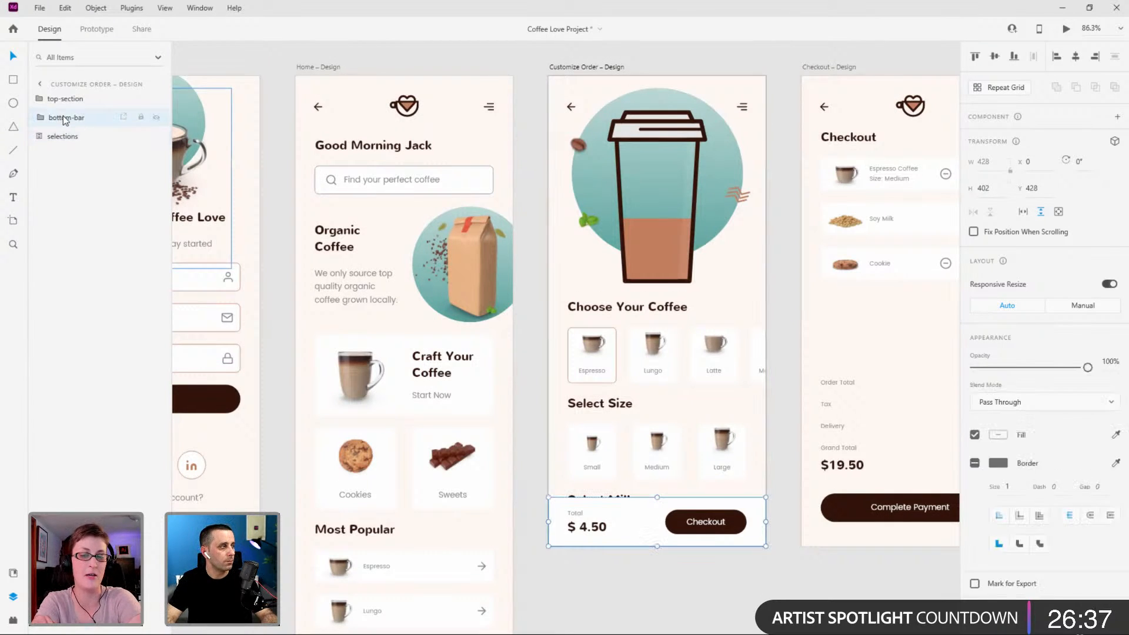
left_click(64, 100)
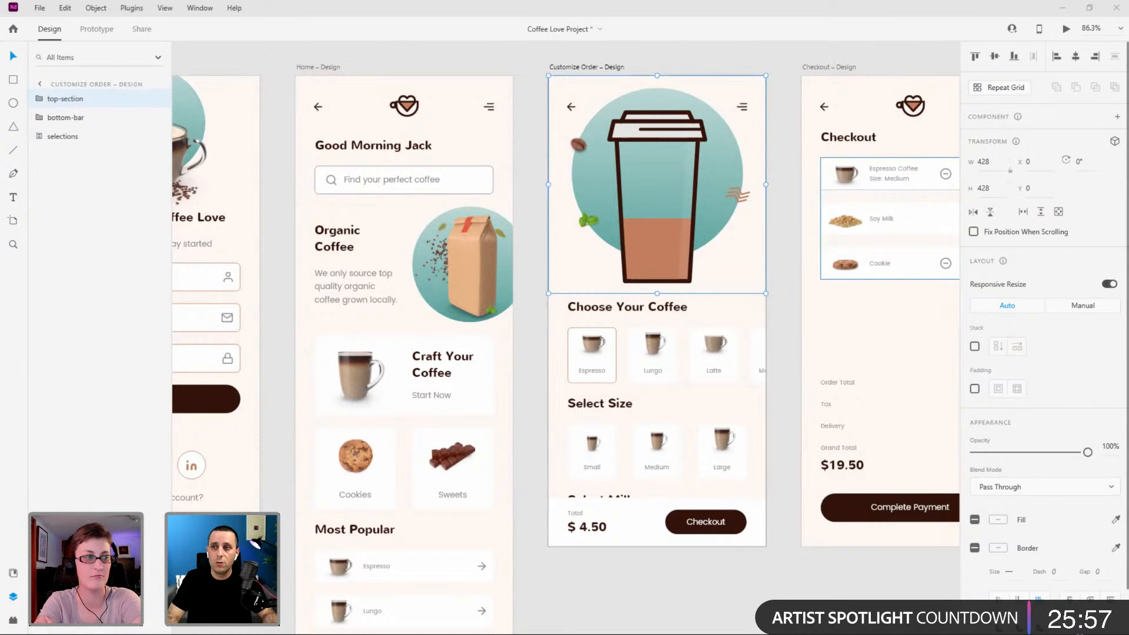
left_click(65, 139, "shift")
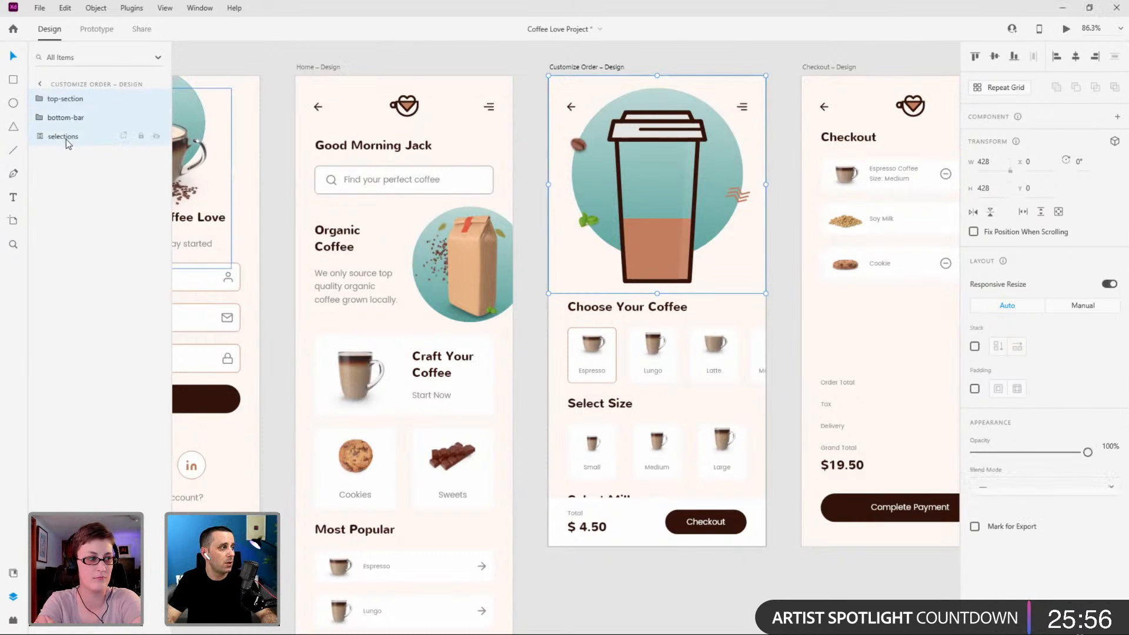
key("ctrl+g")
double_click(68, 98)
type("customize order")
key("Return")
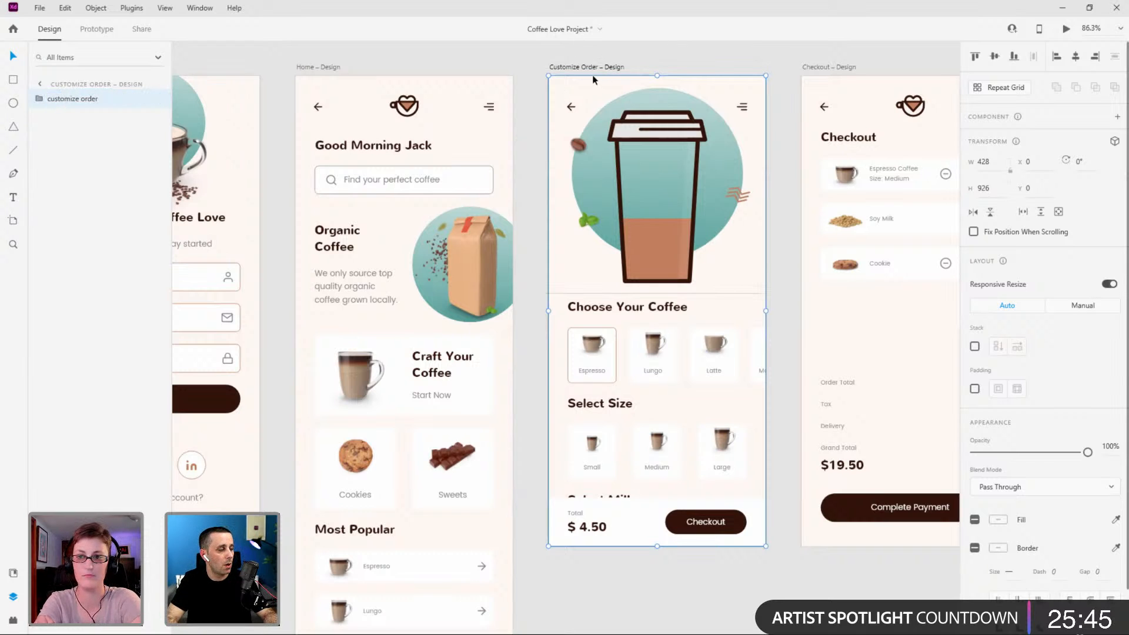
Turn the customize order group into a component and add a new state named lungo.
key("ctrl+k")
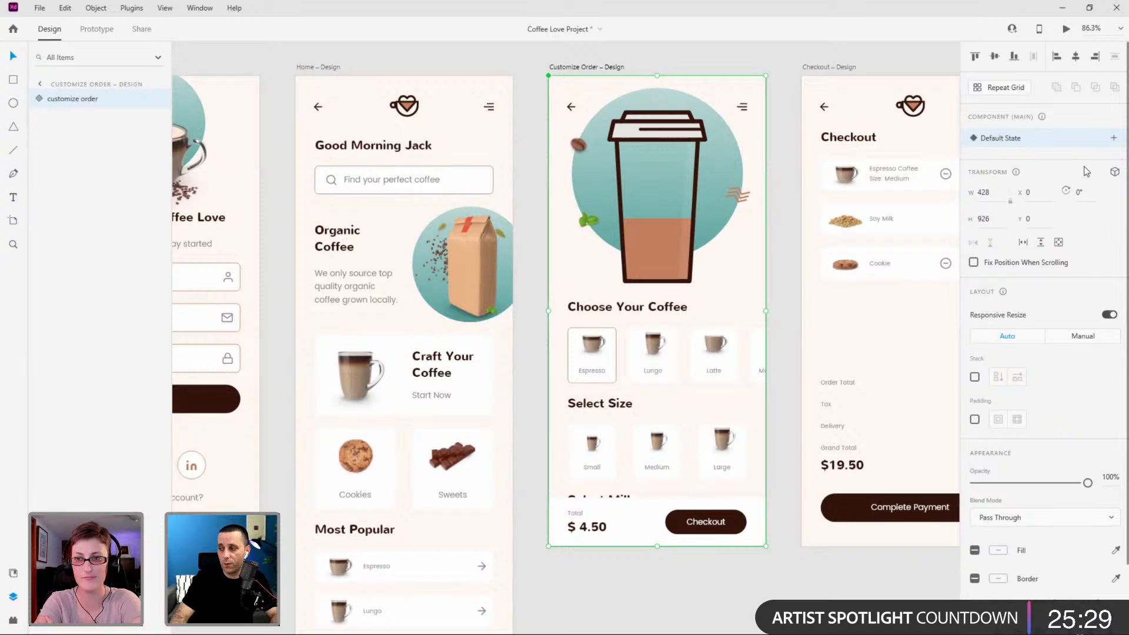
left_click(1110, 138)
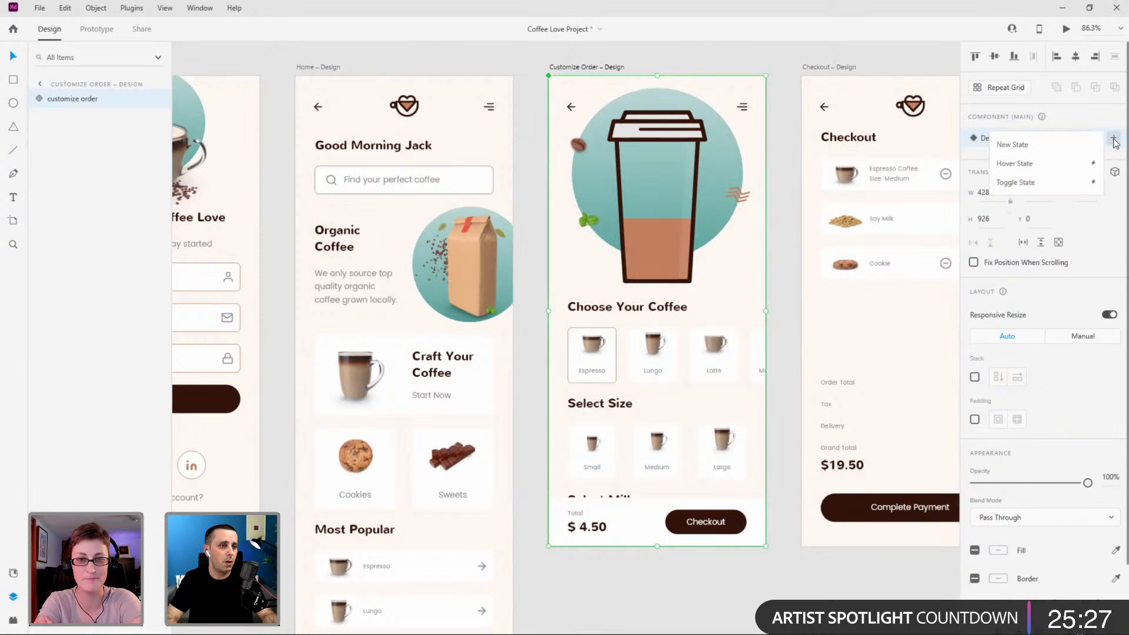
left_click(1070, 145)
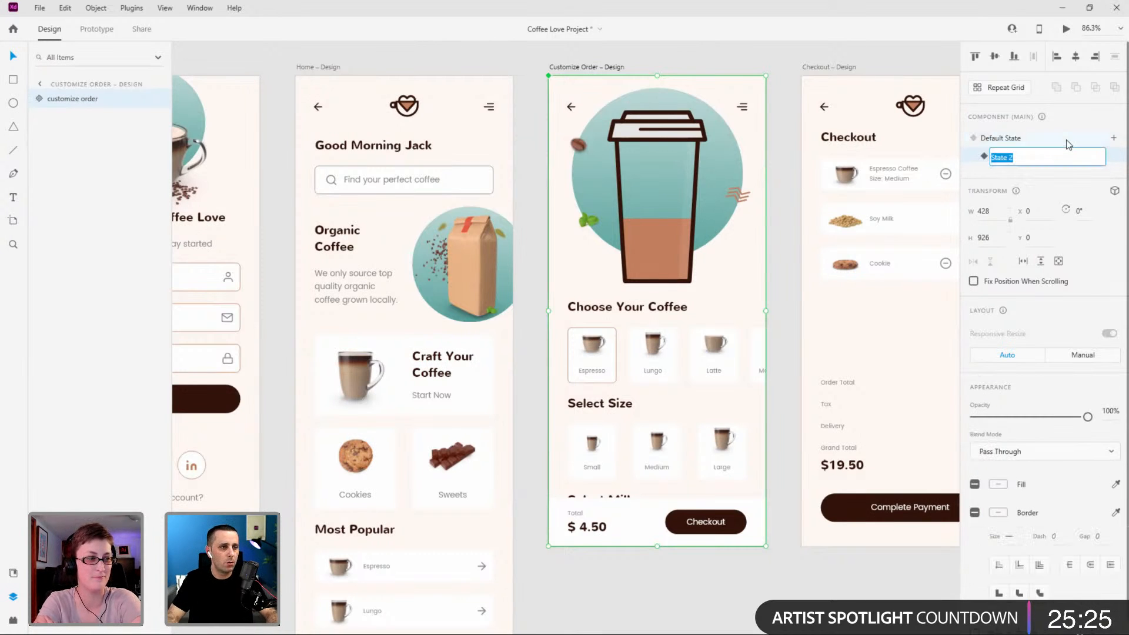
type("lungo")
key("Return")
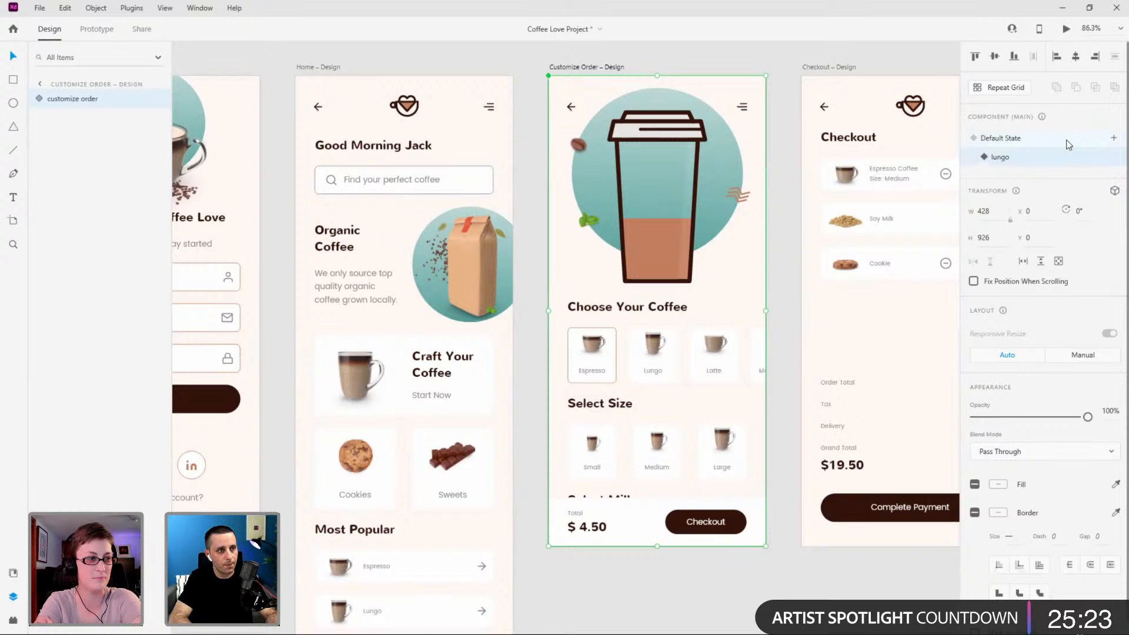
Add another new state named latte to the customize order component.
left_click(1114, 139)
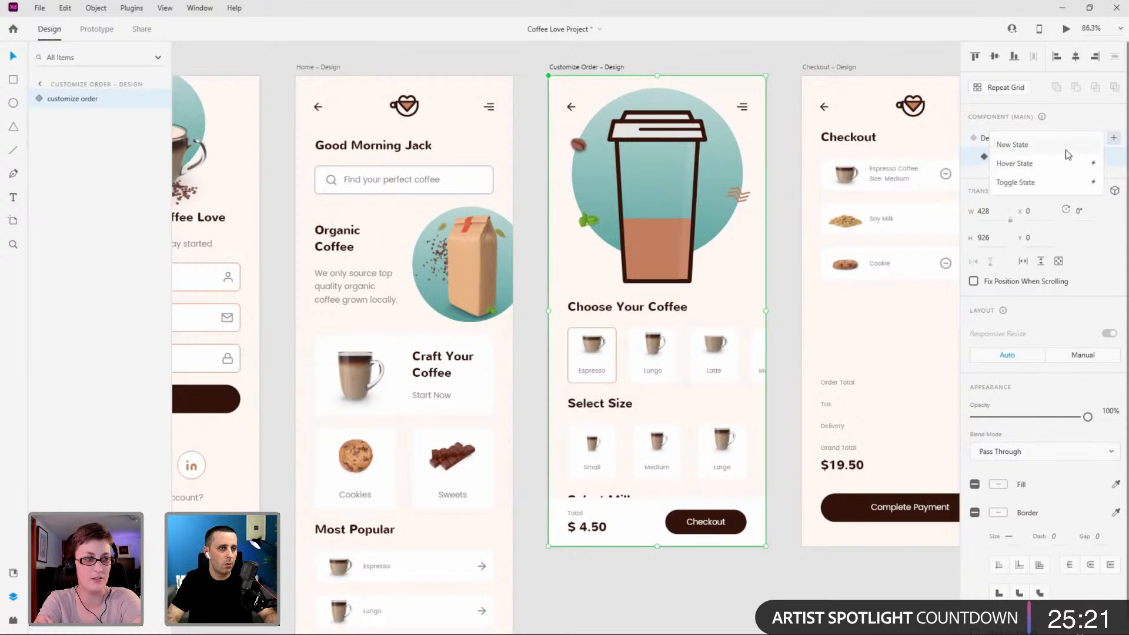
left_click(1066, 151)
type("latte")
key("Return")
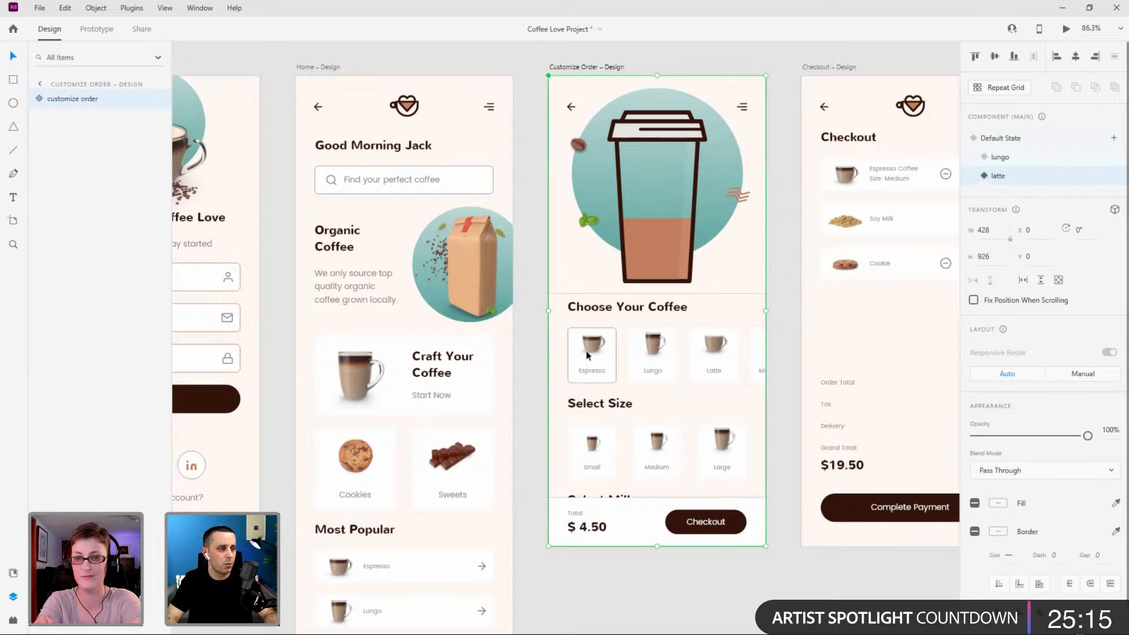
Examine the item rows and the order, tax, delivery and grand total lines on the Checkout screen.
scroll(407, 274, "down", 1)
scroll(422, 266, "down", 2)
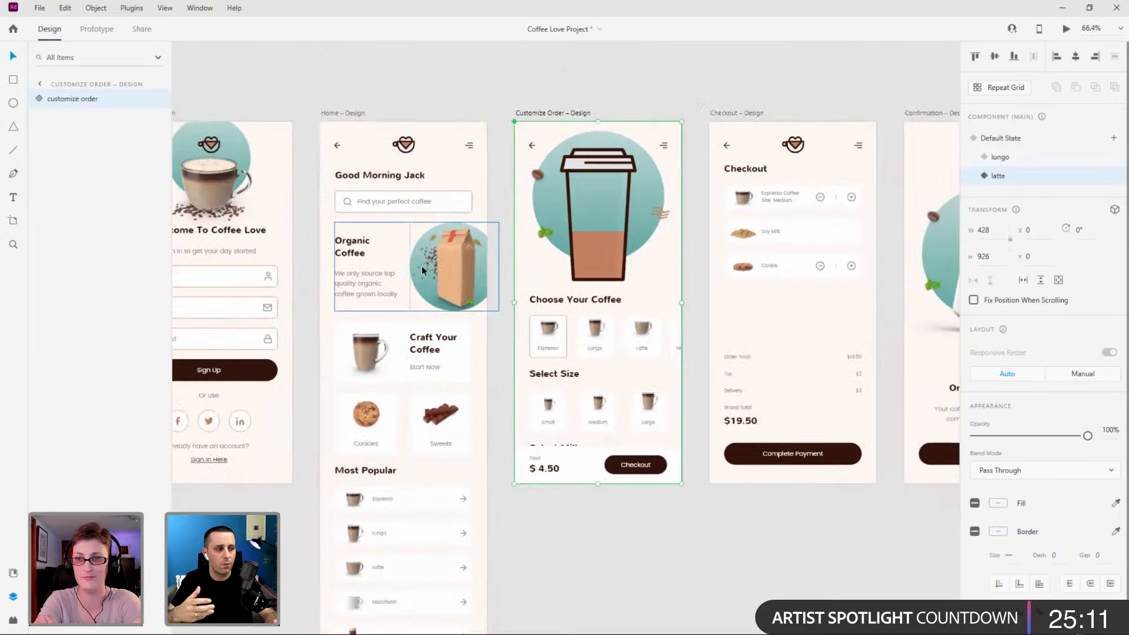
scroll(841, 207, "up", 1)
scroll(842, 207, "up", 5)
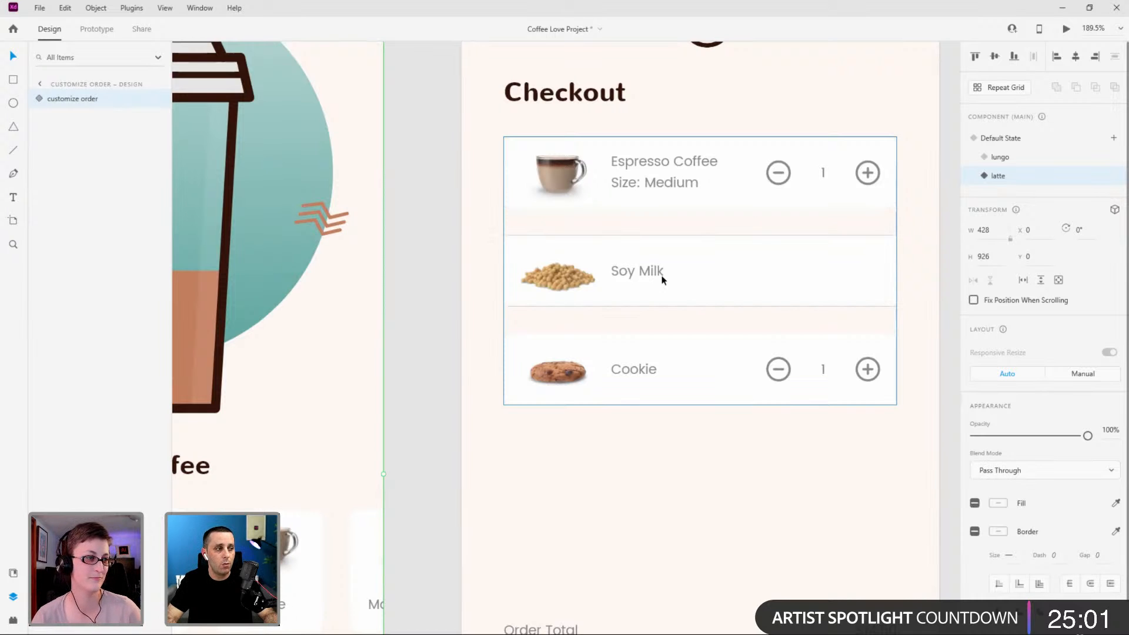
scroll(790, 299, "down", 5)
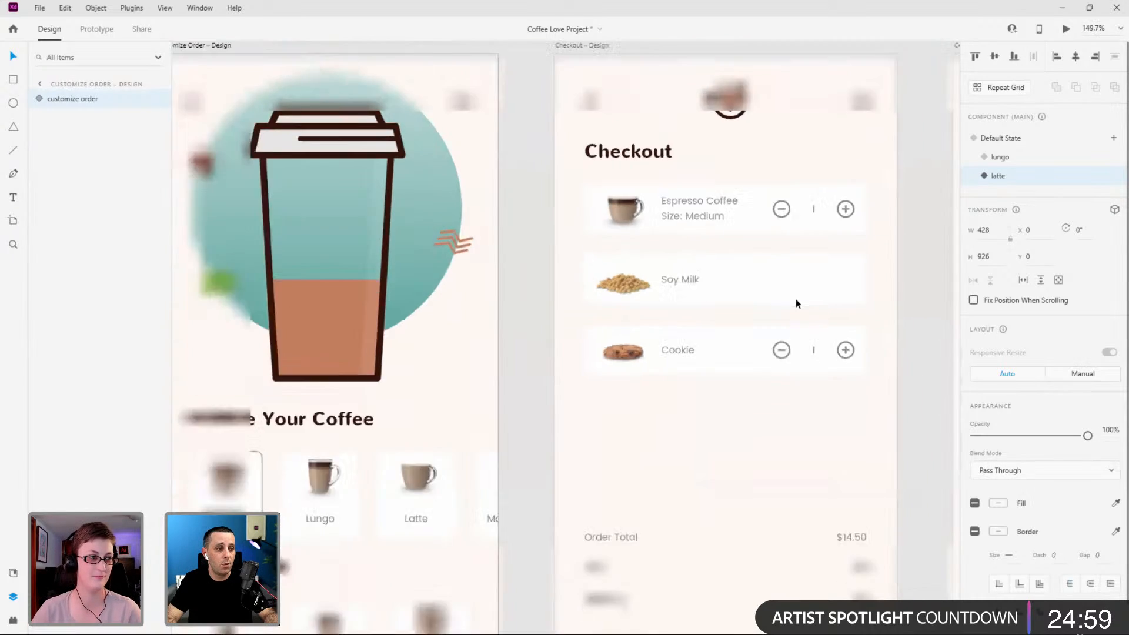
scroll(736, 331, "down", 2)
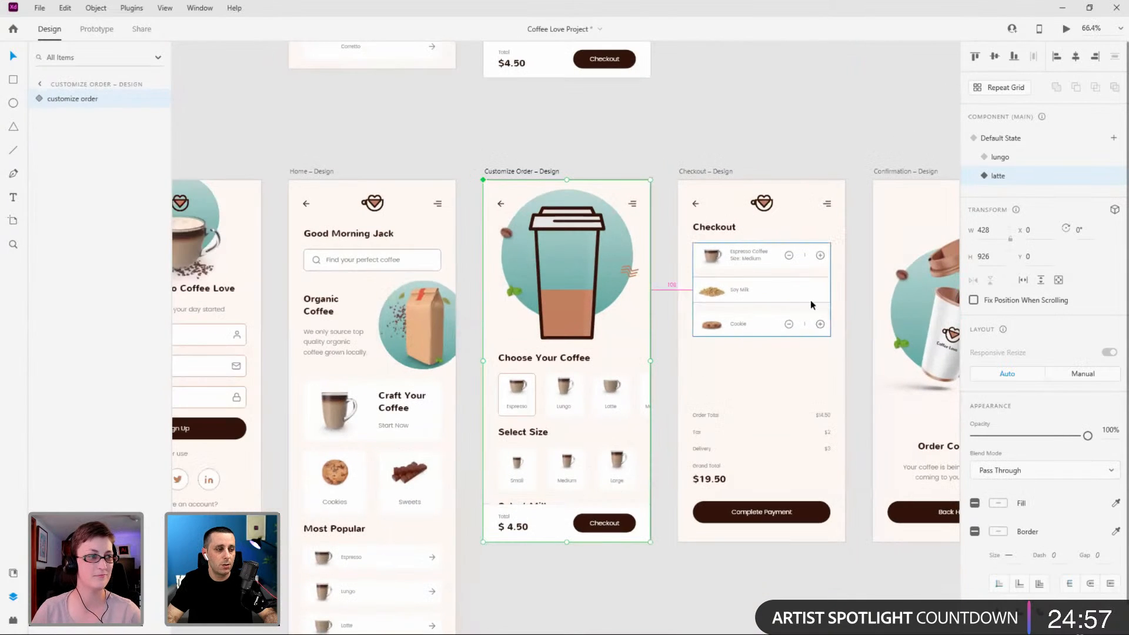
scroll(810, 301, "up", 3)
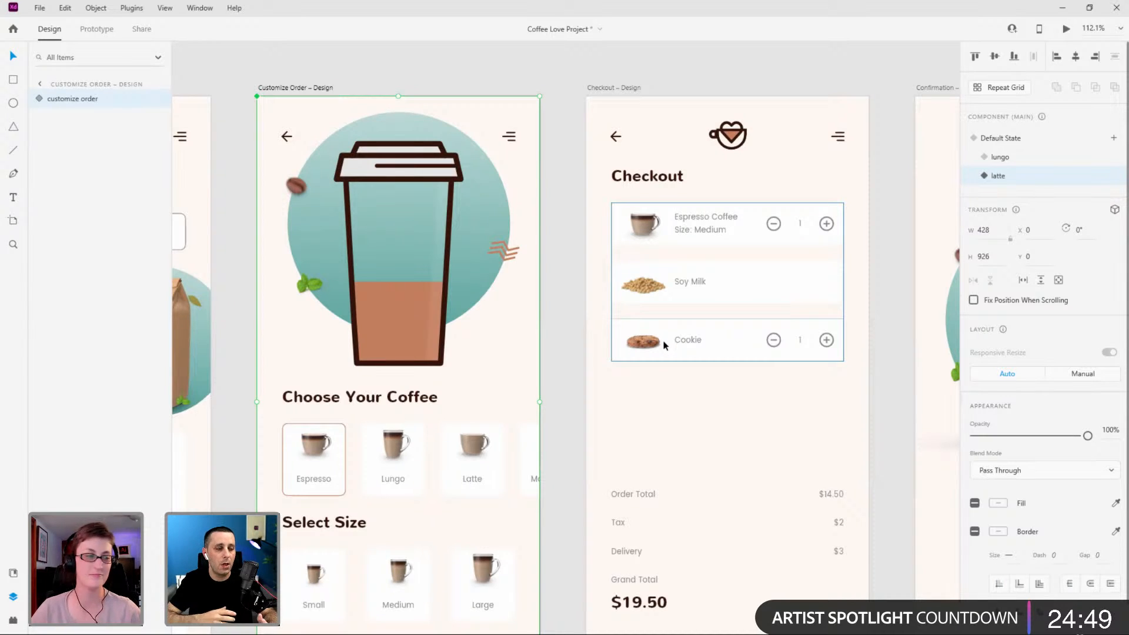
scroll(374, 474, "down", 3)
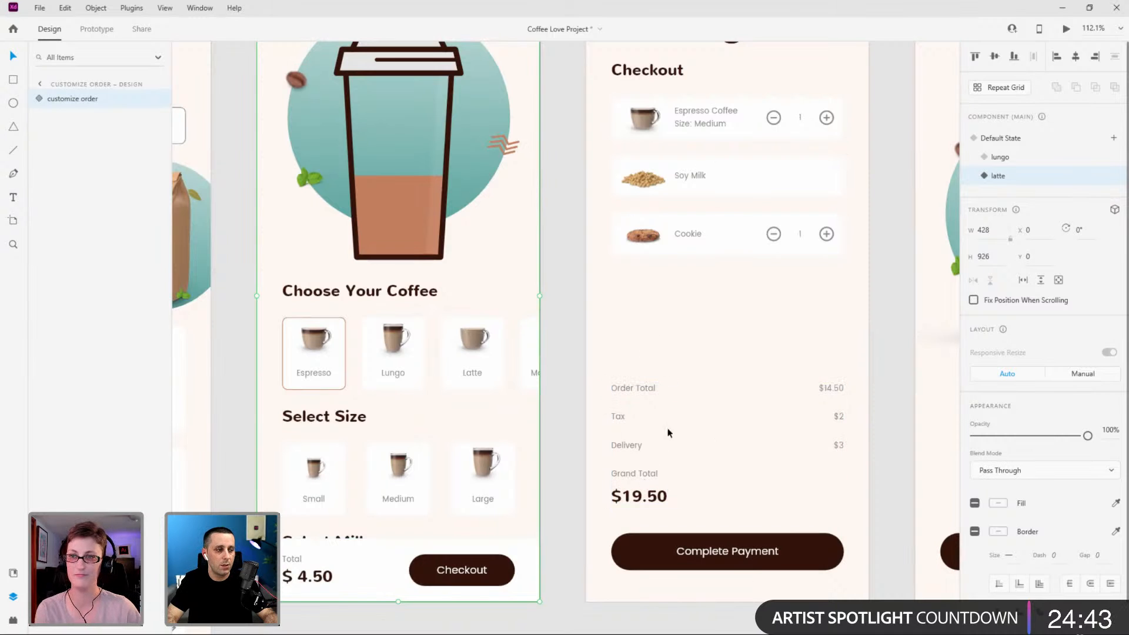
scroll(717, 478, "up", 2)
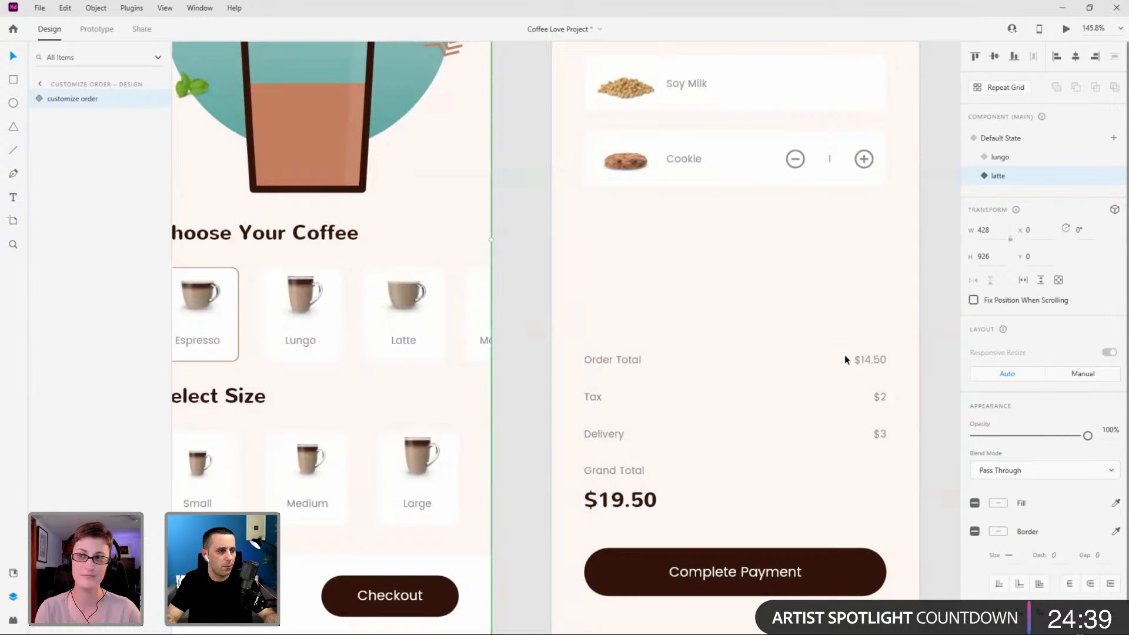
scroll(906, 375, "down", 2)
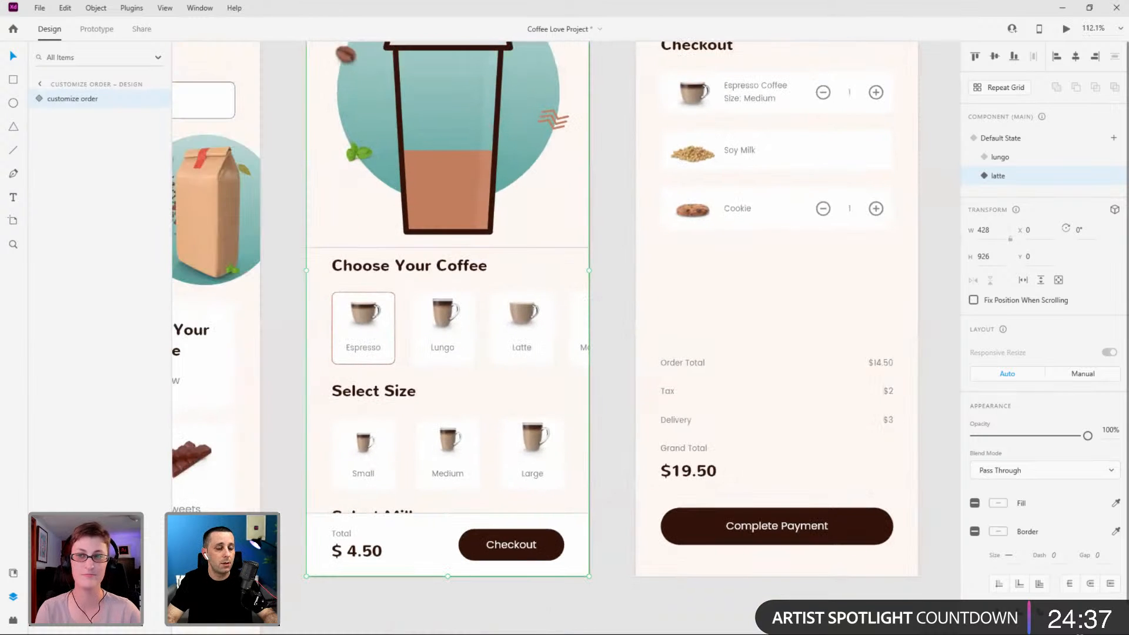
In the lungo state, hide the espresso fill in the coffee cup and show the lungo fill instead.
left_click(1005, 138)
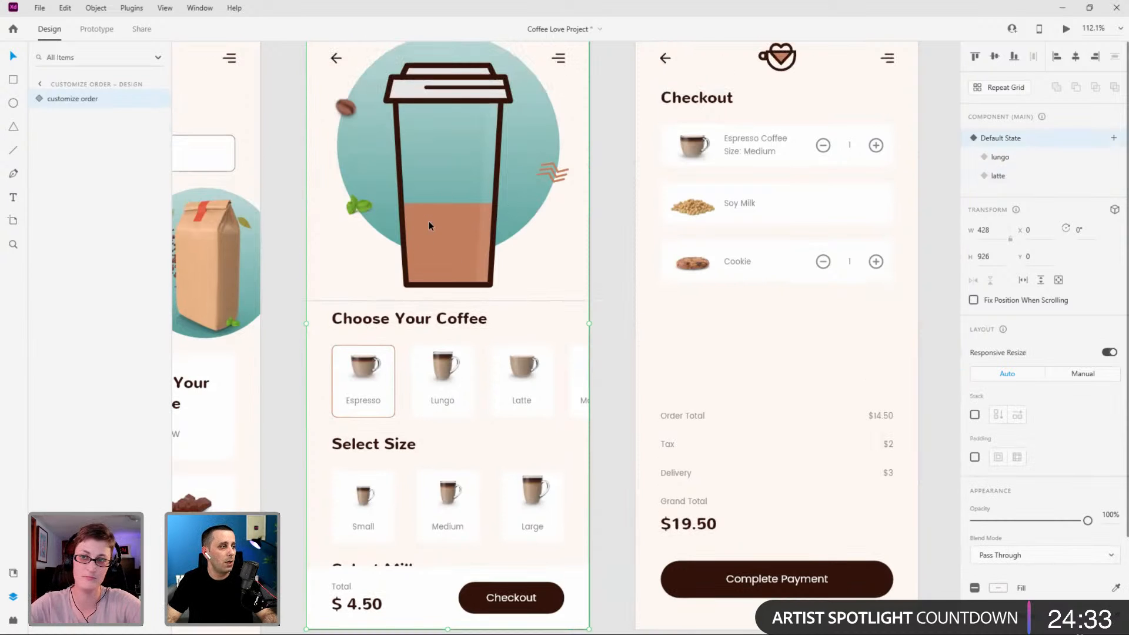
left_click(1044, 166)
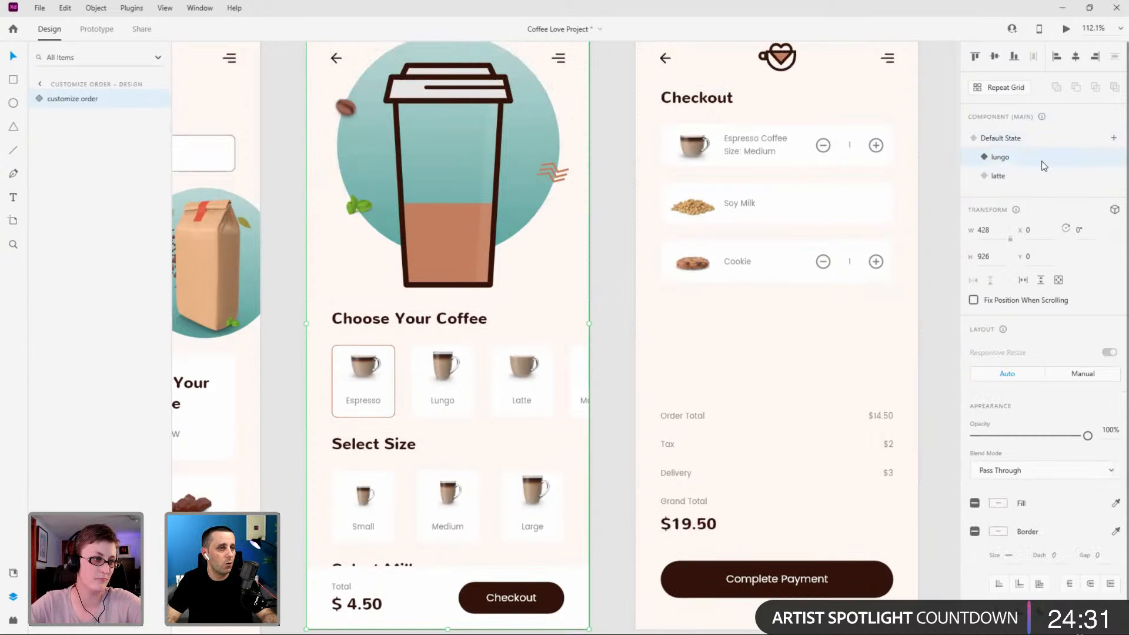
left_click(444, 224, "ctrl")
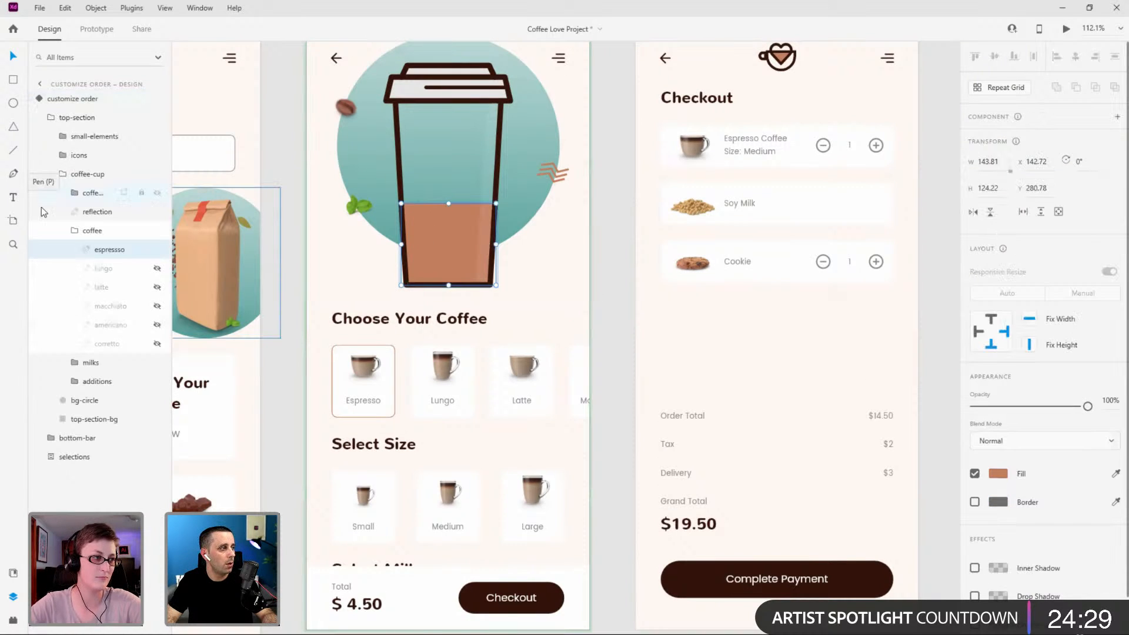
left_click(157, 249)
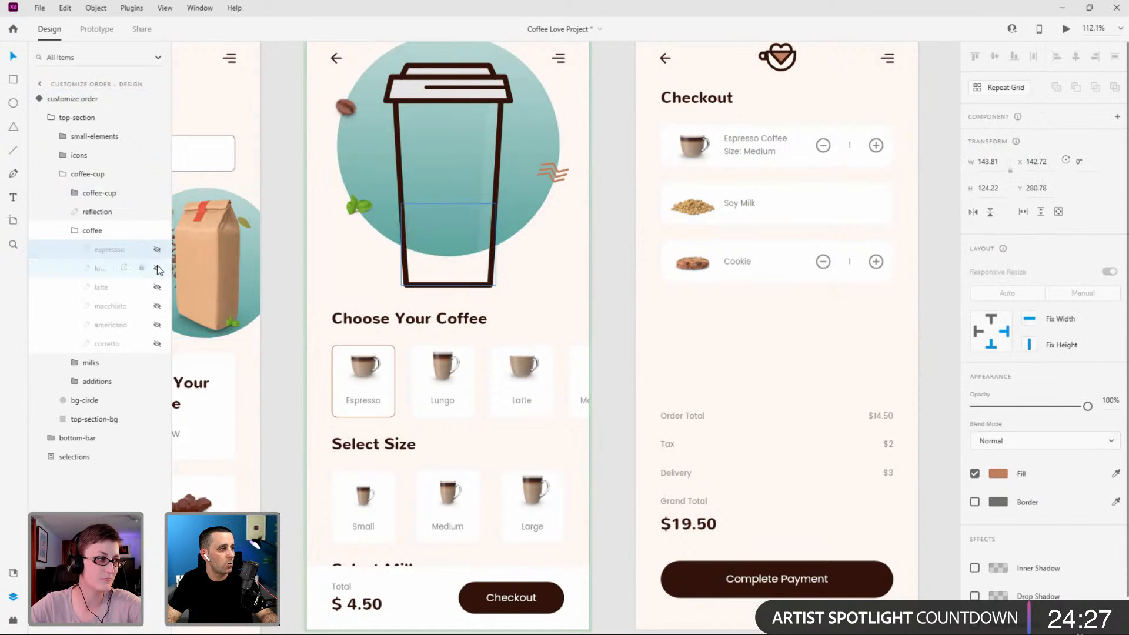
left_click(156, 268)
left_click(76, 230)
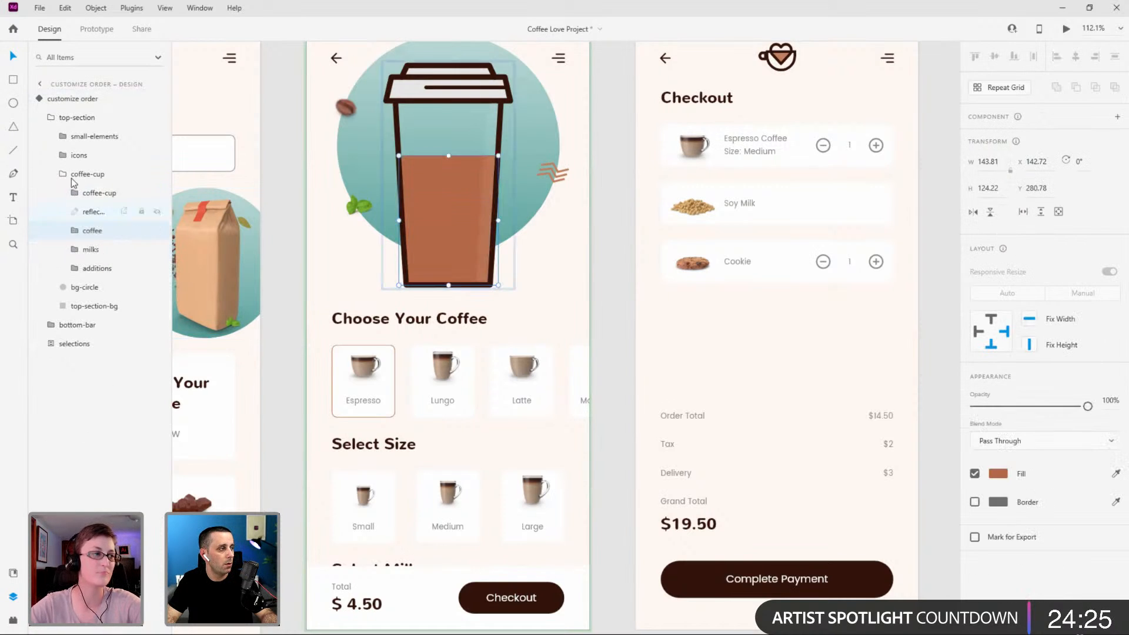
left_click(40, 98)
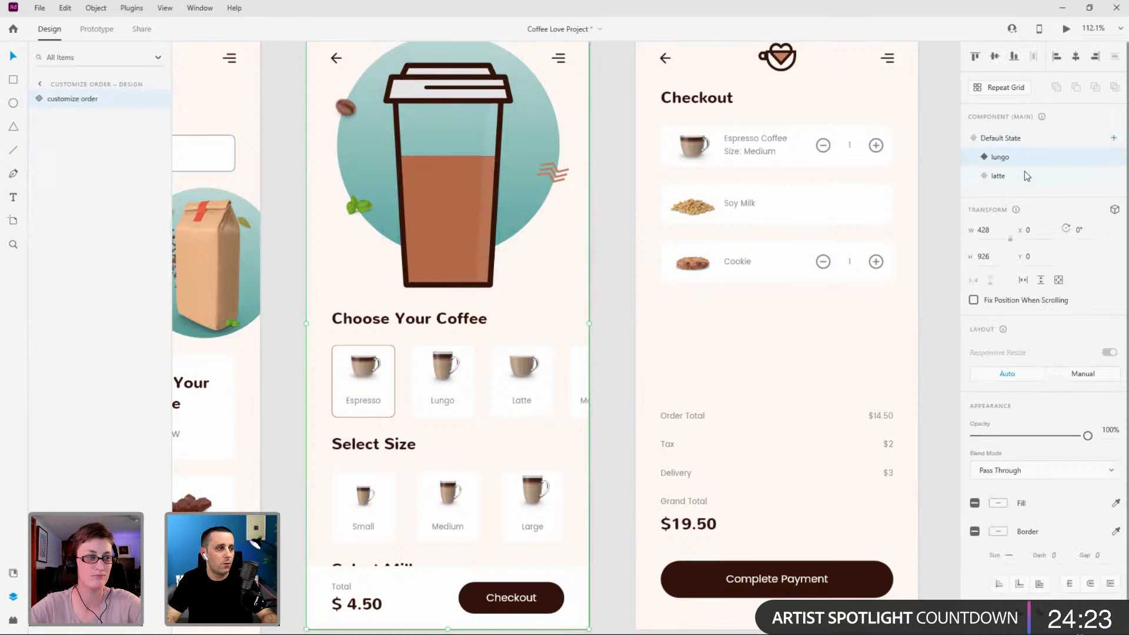
In the latte state, hide the espresso fill in the coffee cup and show the latte fill instead.
left_click(1027, 176)
double_click(421, 227)
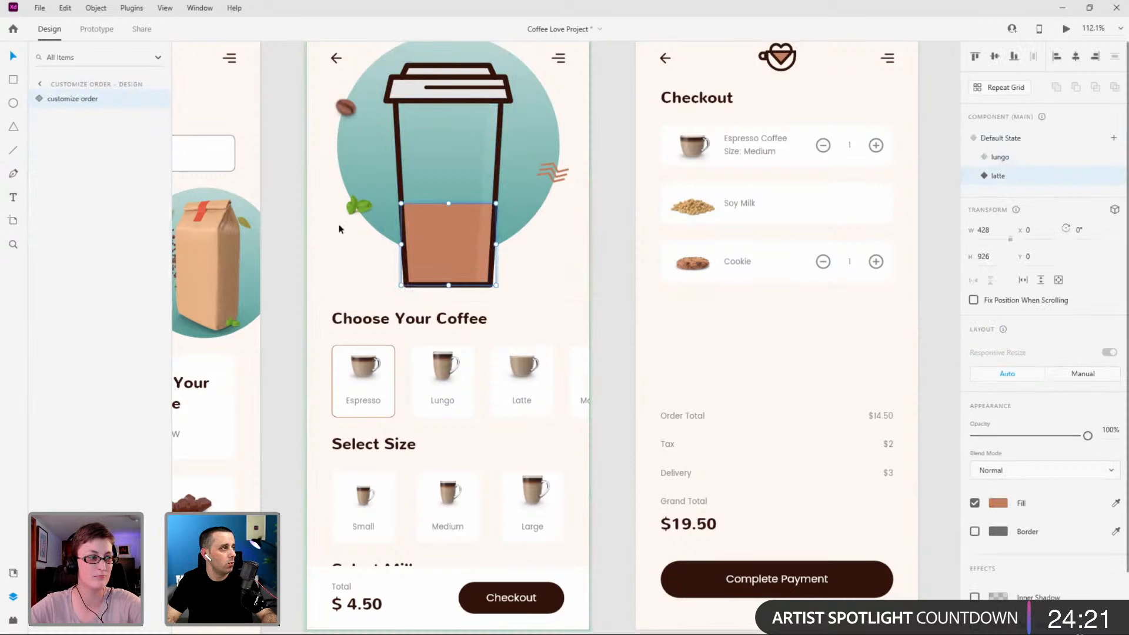
left_click(157, 249)
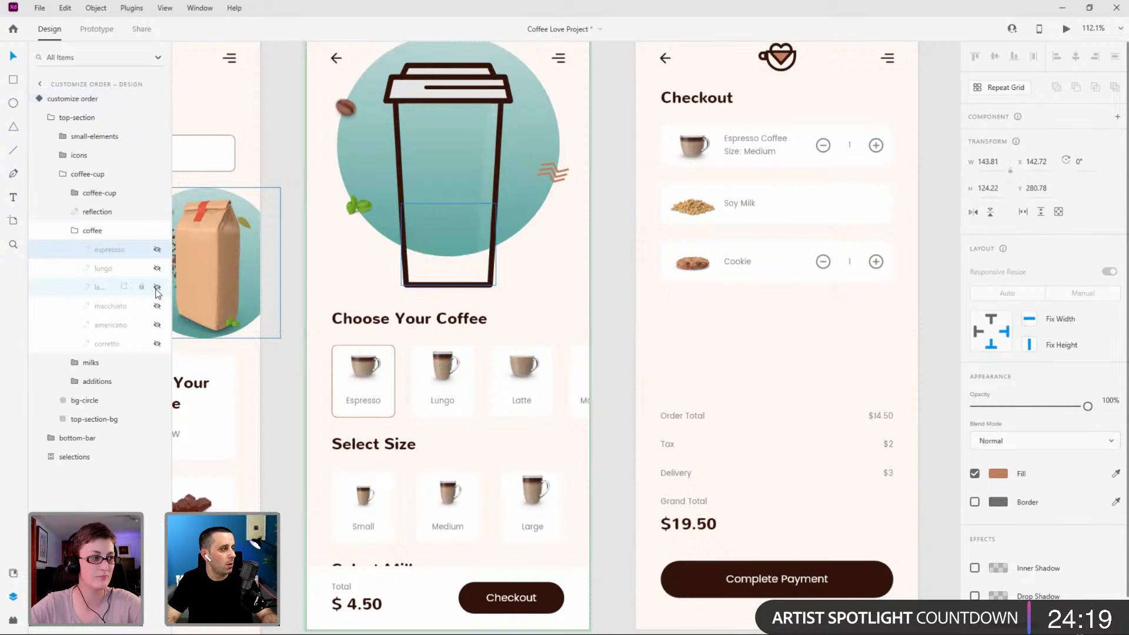
left_click(157, 287)
key("Escape")
key("Escape")
key("Escape")
key("Escape")
key("Escape")
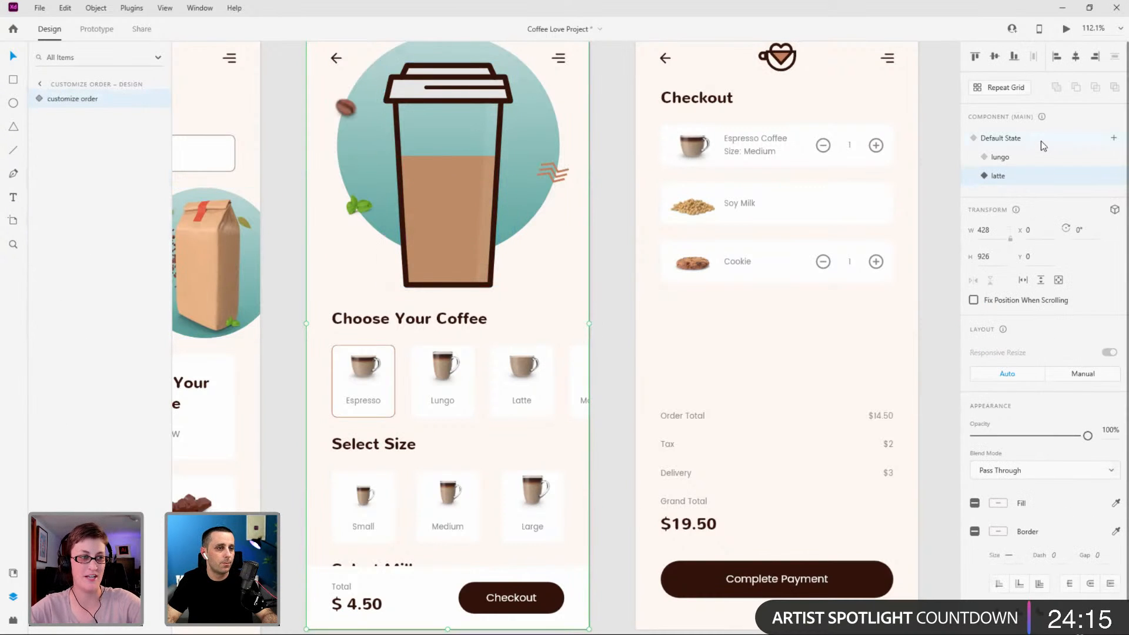
In the component's default state, give the Lungo card under Choose Your Coffee a tap Transition interaction with animation None.
left_click(1040, 140)
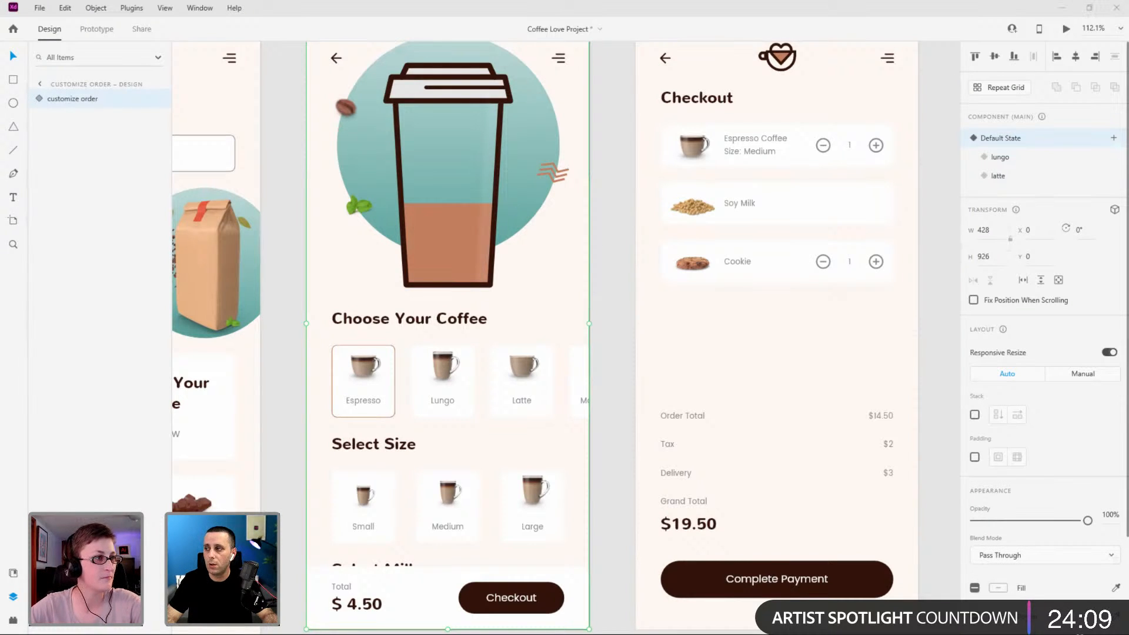
double_click(350, 365)
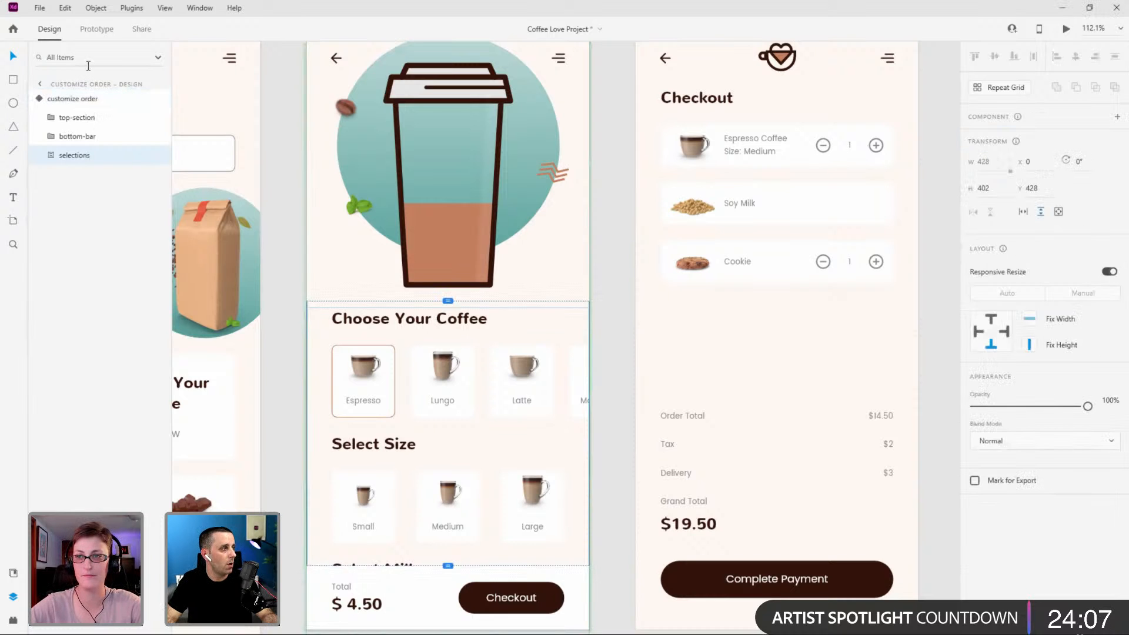
left_click(87, 33)
scroll(390, 396, "up", 5)
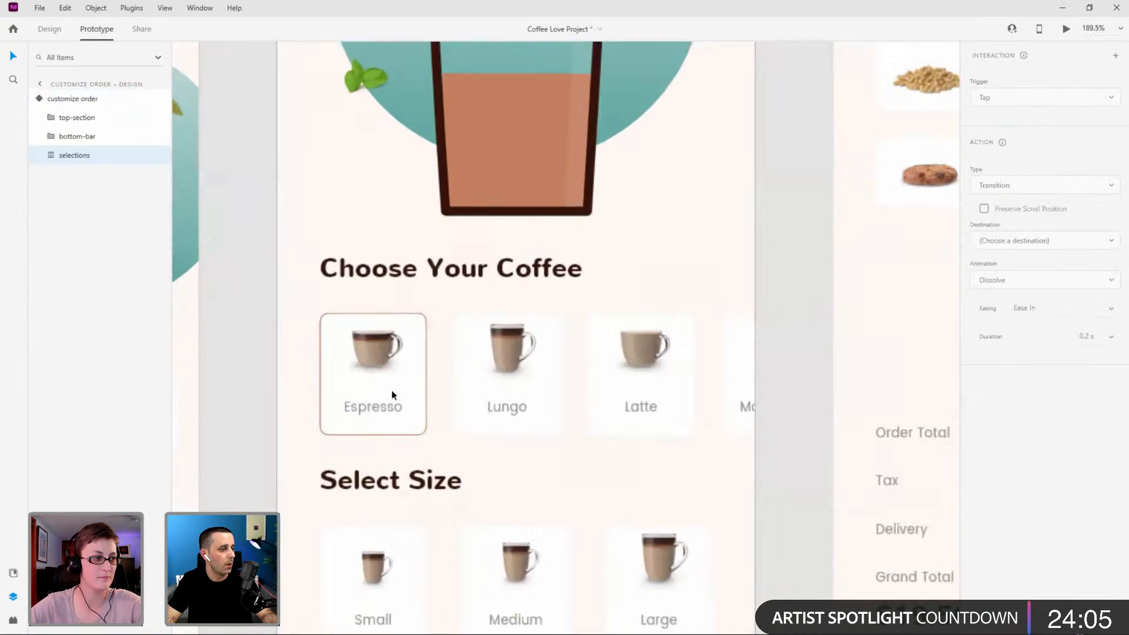
double_click(413, 383)
double_click(413, 383)
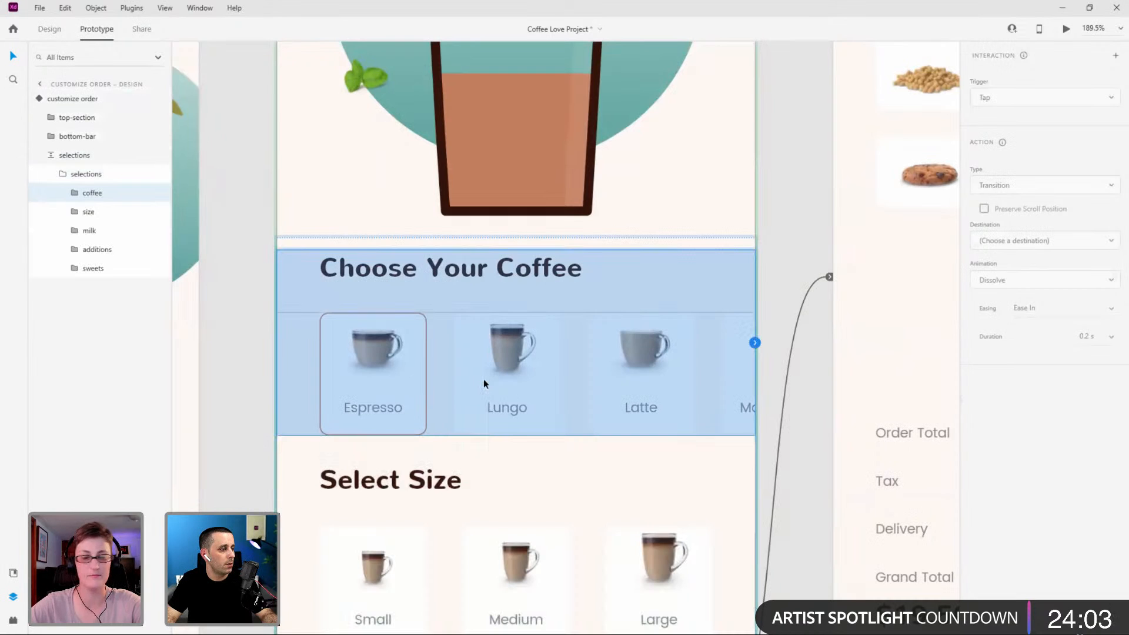
left_click(70, 101)
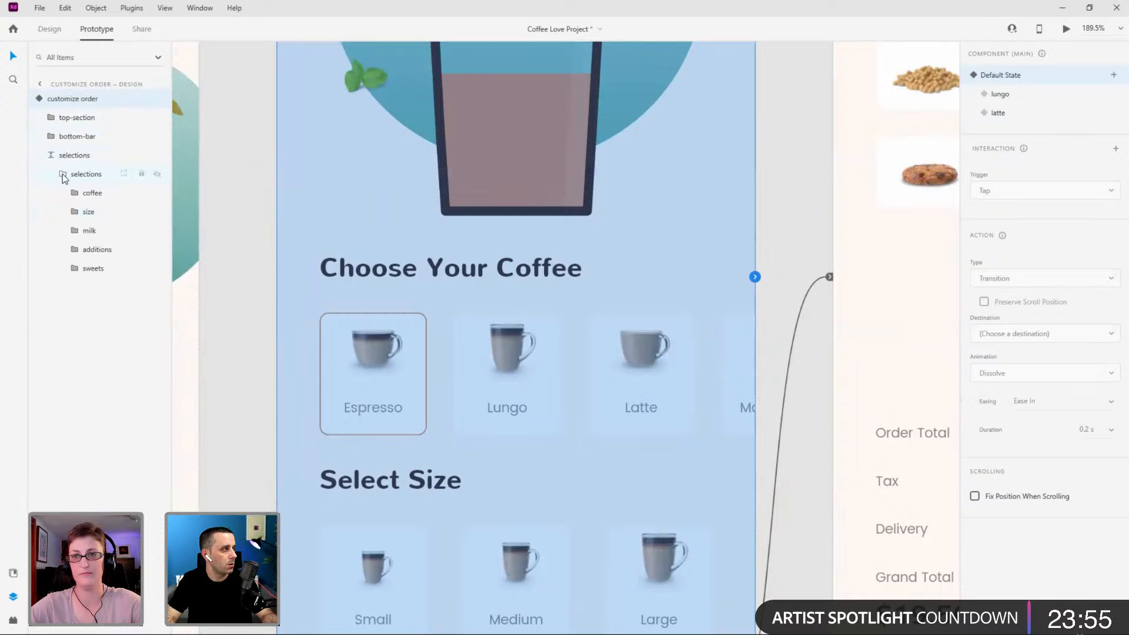
left_click(74, 195)
left_click(86, 230)
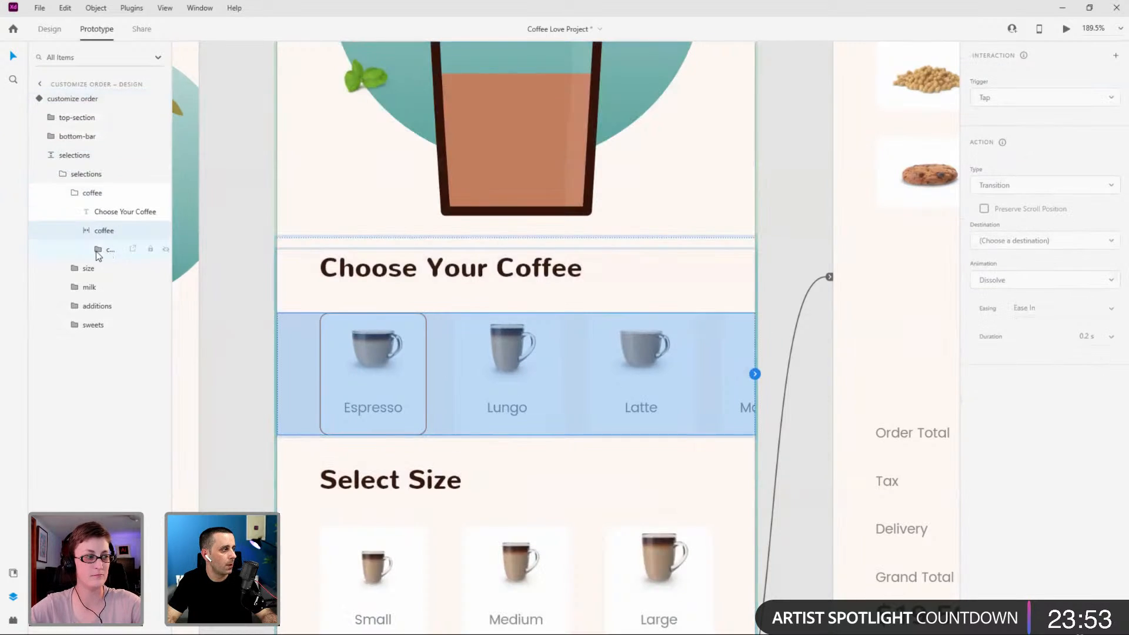
left_click(98, 252)
left_click(121, 288)
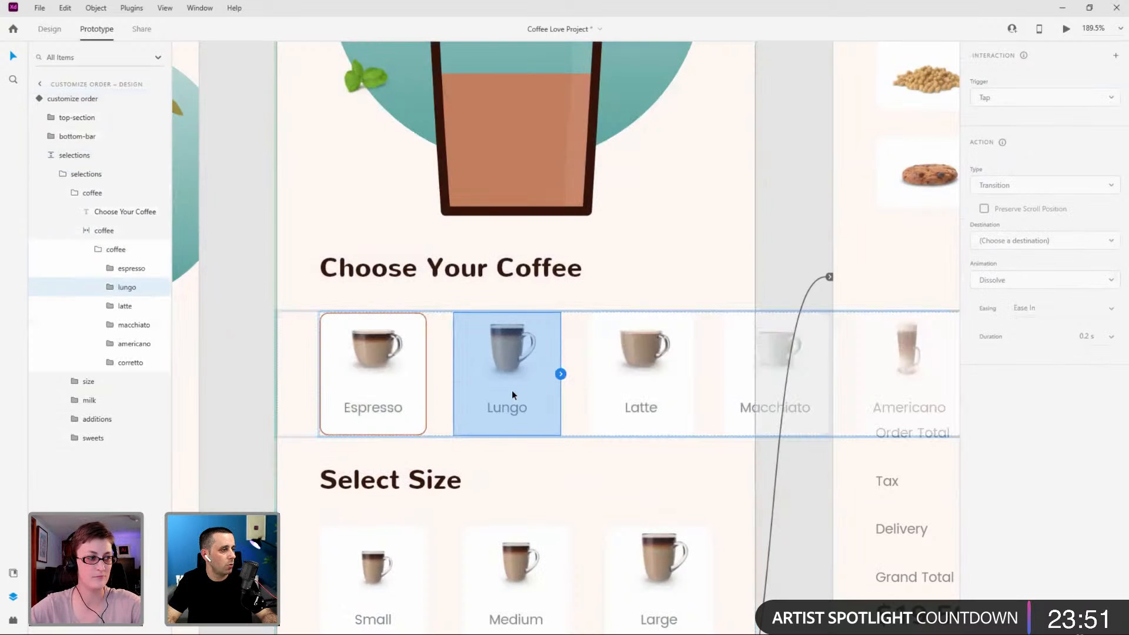
left_click(559, 373)
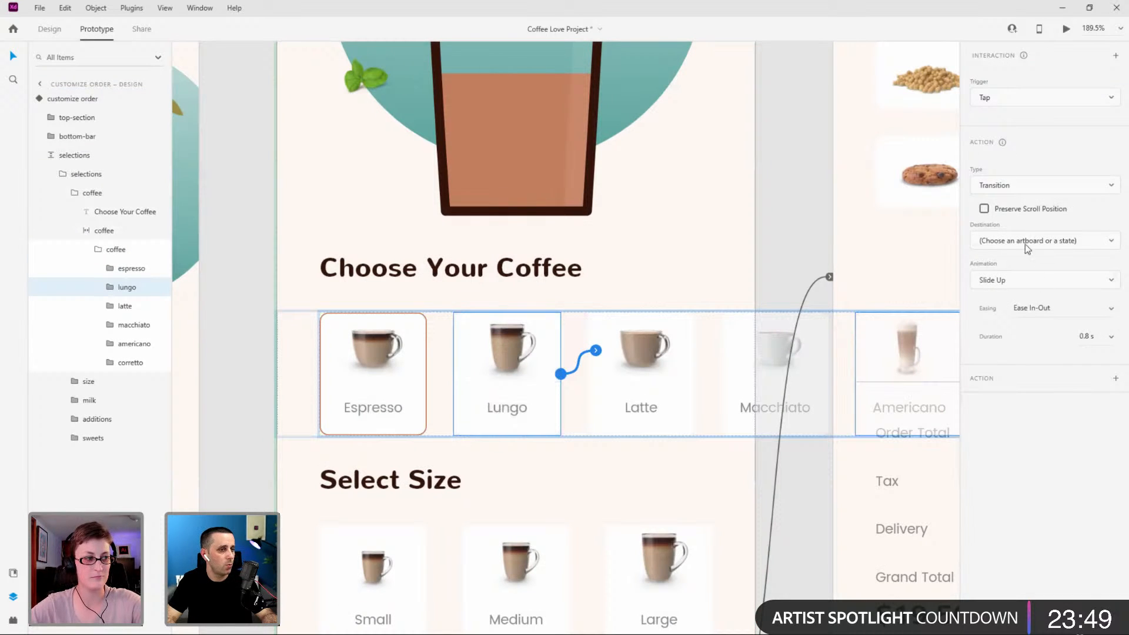
left_click(1012, 185)
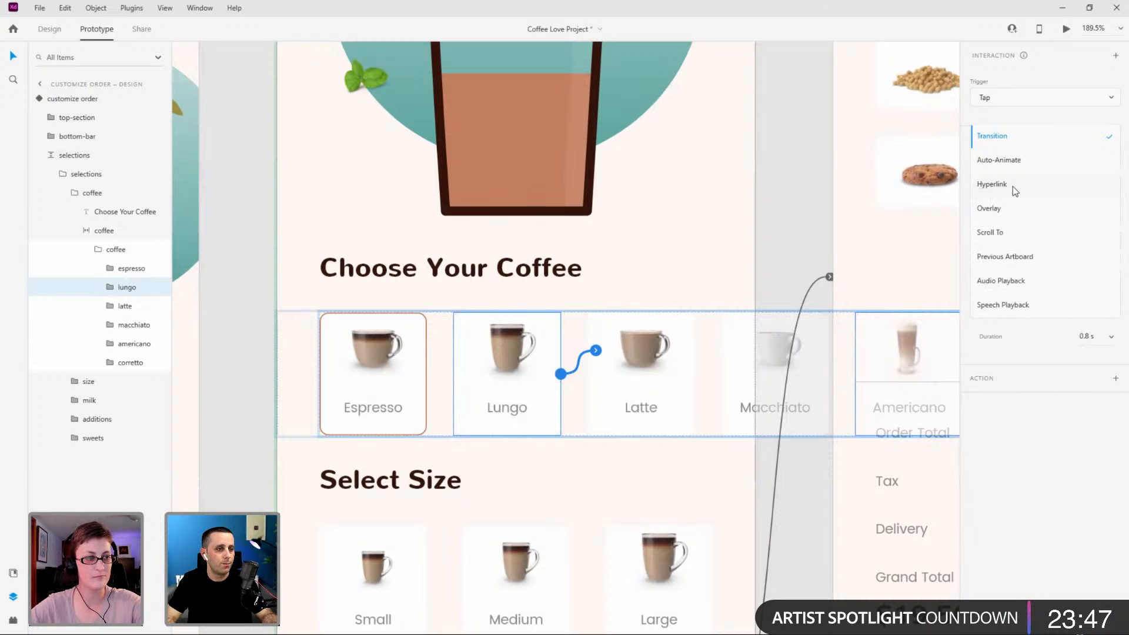
left_click(1016, 139)
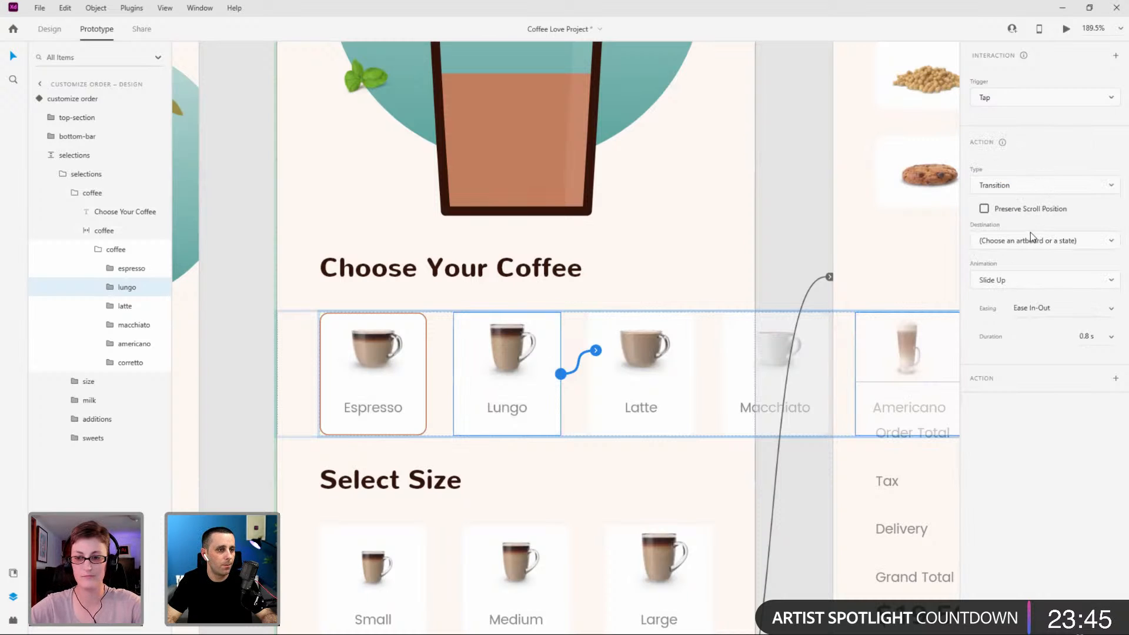
left_click(1021, 280)
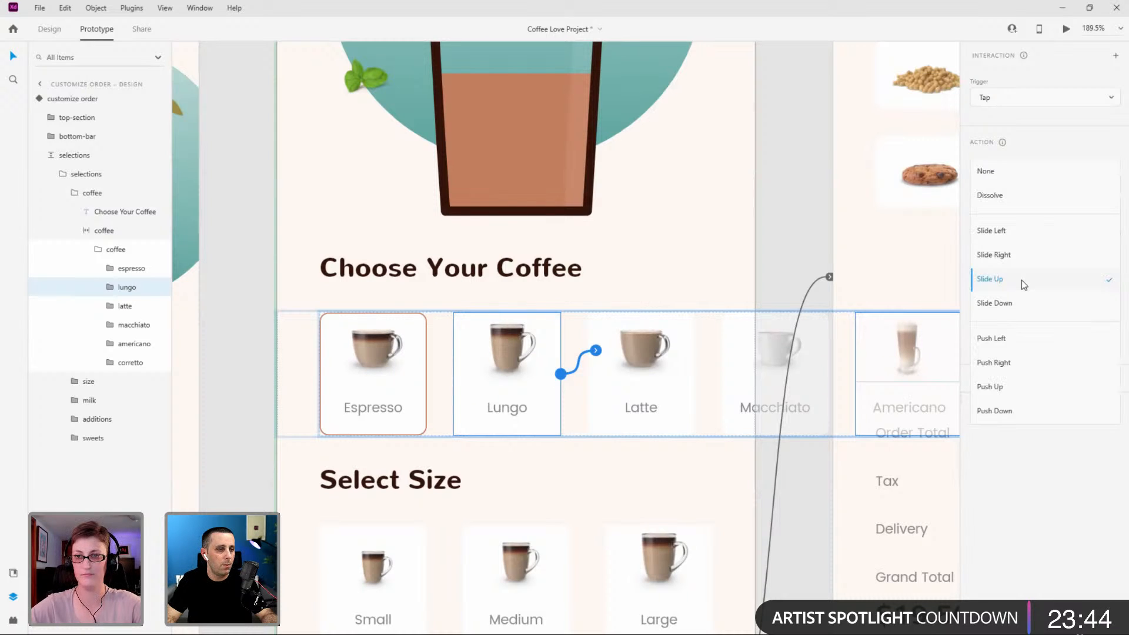
left_click(1013, 172)
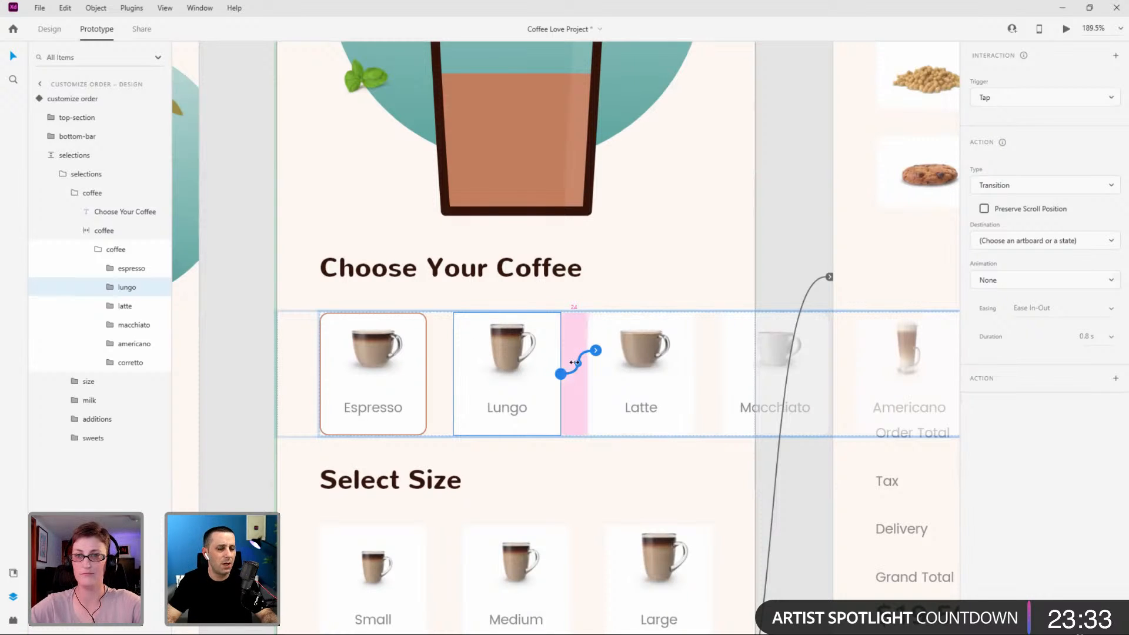
Give the Latte card a tap Transition interaction with the latte state as destination and no animation.
left_click(659, 395)
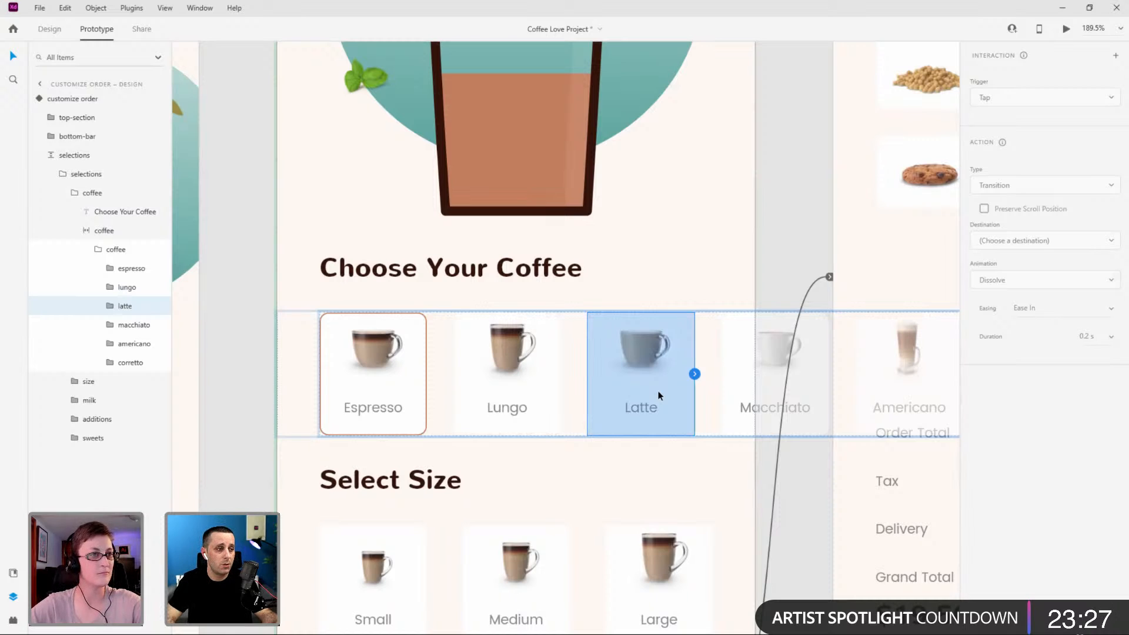
left_click_drag(694, 374, 1019, 188)
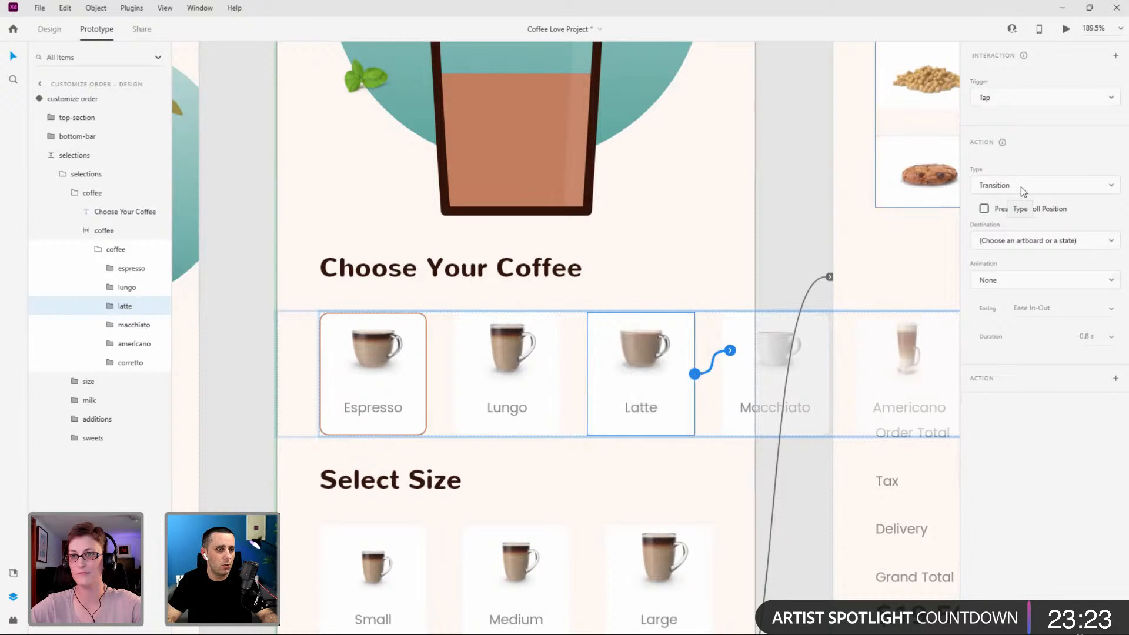
left_click(1020, 241)
left_click(1008, 160)
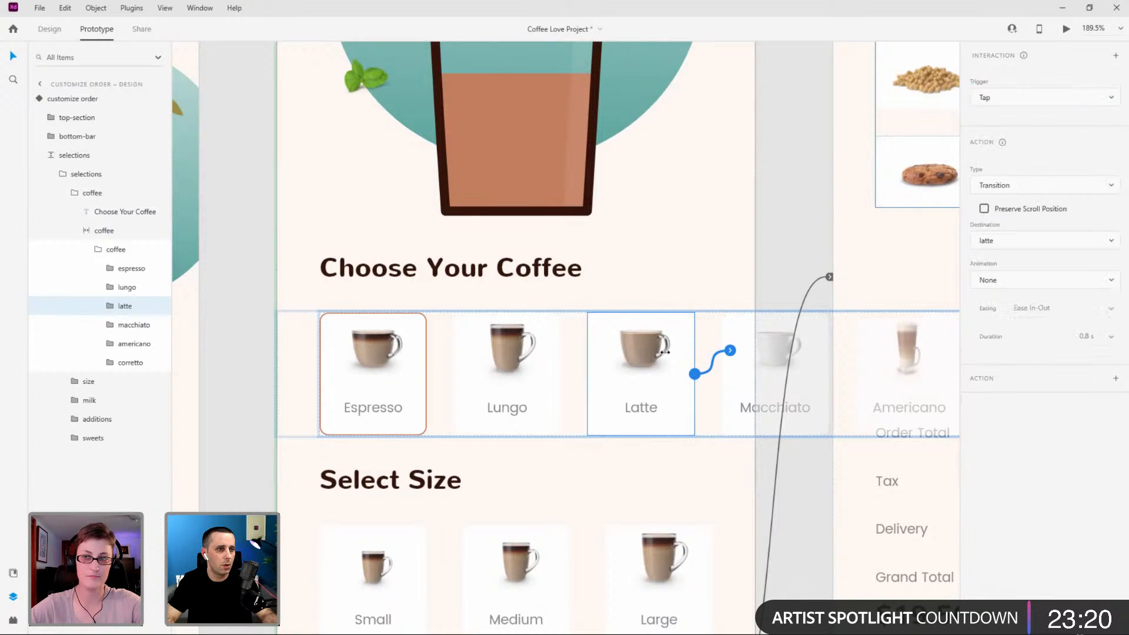
Set the destination of the Lungo card's tap Transition to the lungo state.
left_click(537, 376)
left_click(560, 374)
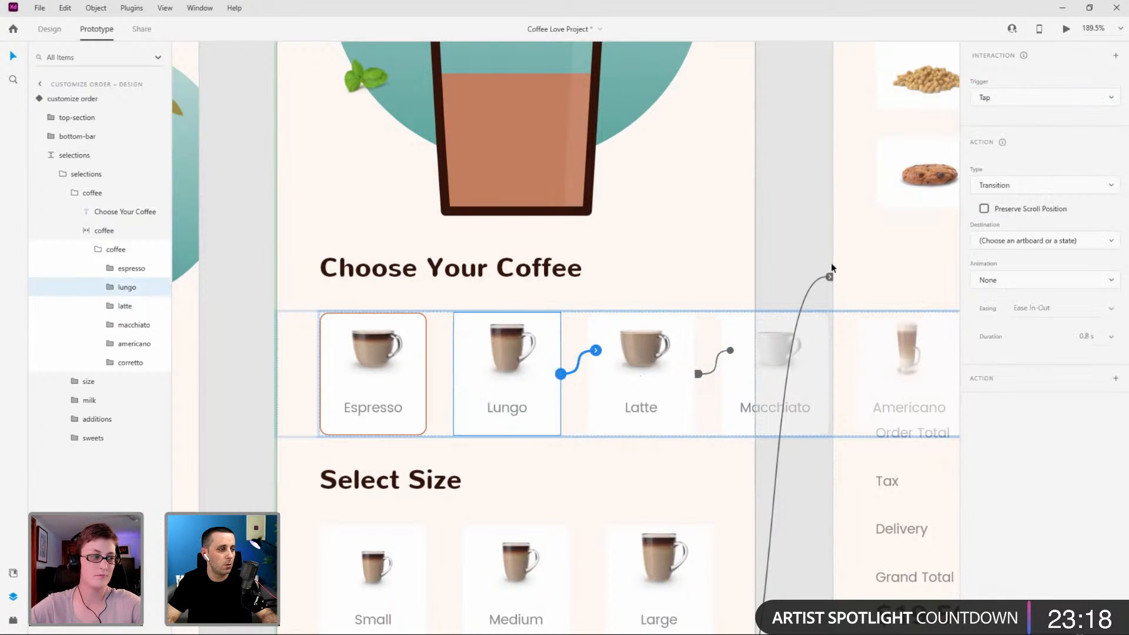
left_click(992, 192)
left_click(1000, 141)
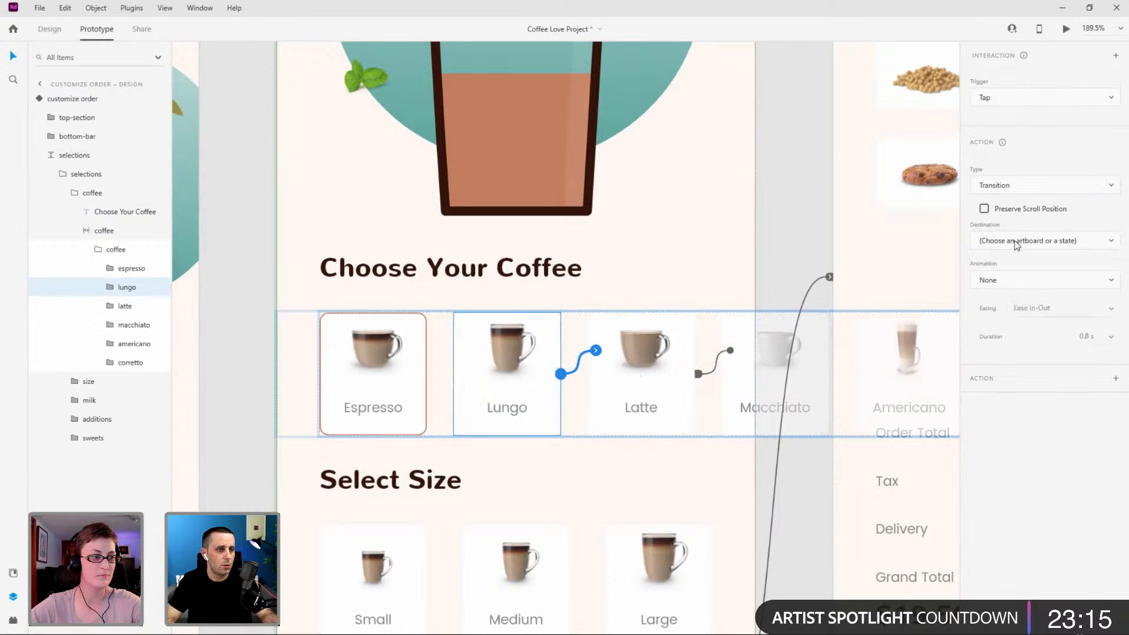
left_click(1017, 241)
left_click(1003, 134)
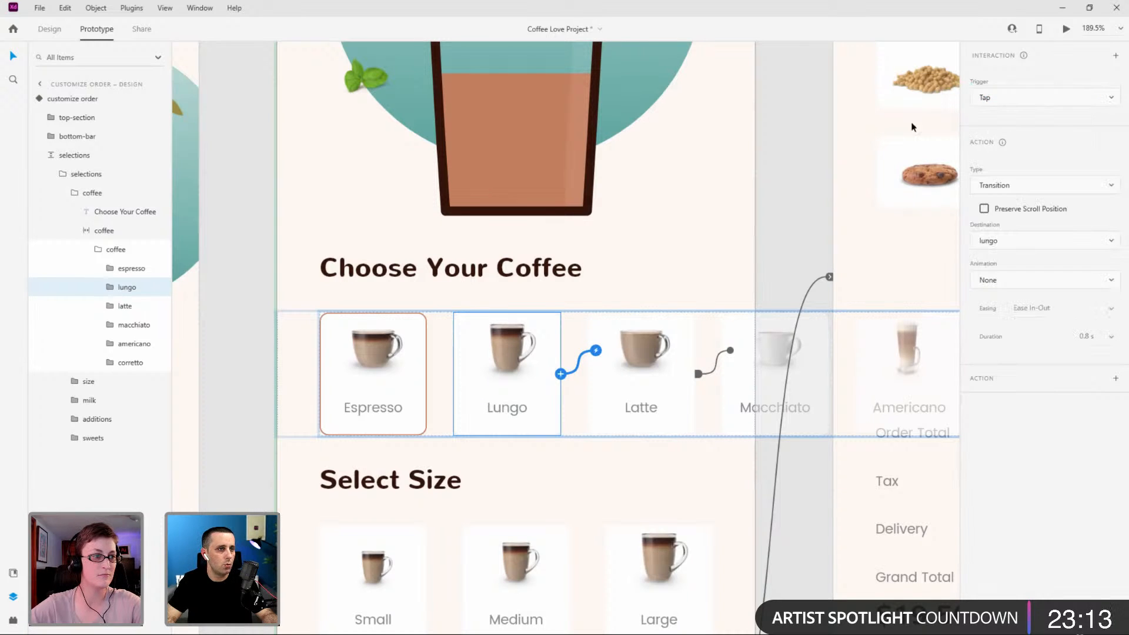
In the lungo state, turn off the border on the Espresso card's background and turn it on for the Lungo card's background.
left_click(55, 98)
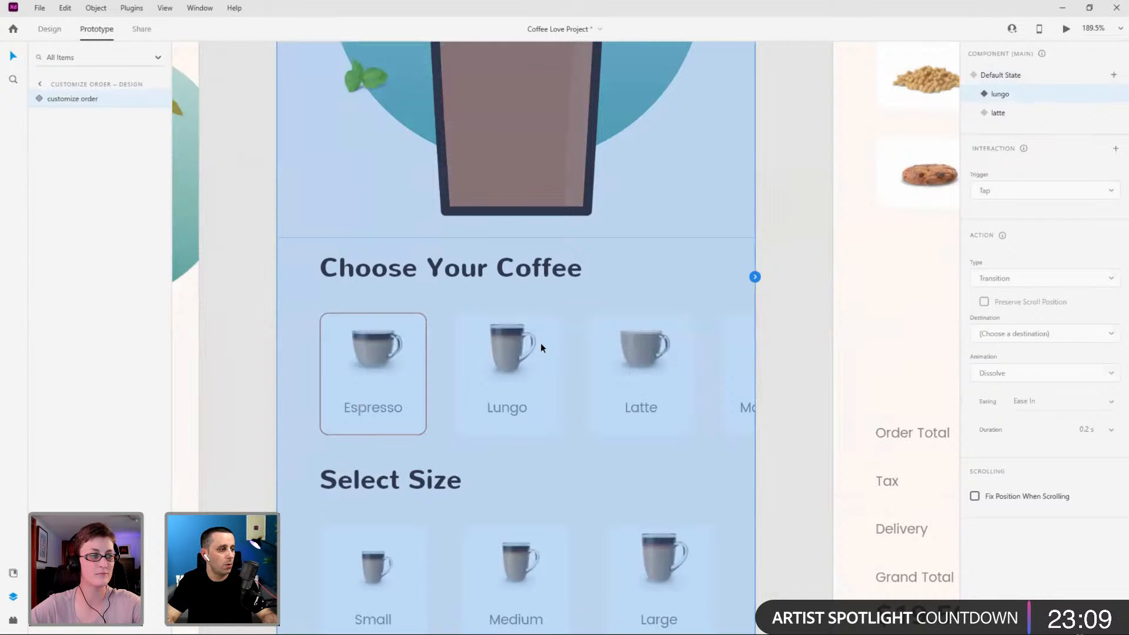
scroll(540, 343, "down", 4)
scroll(560, 341, "up", 4)
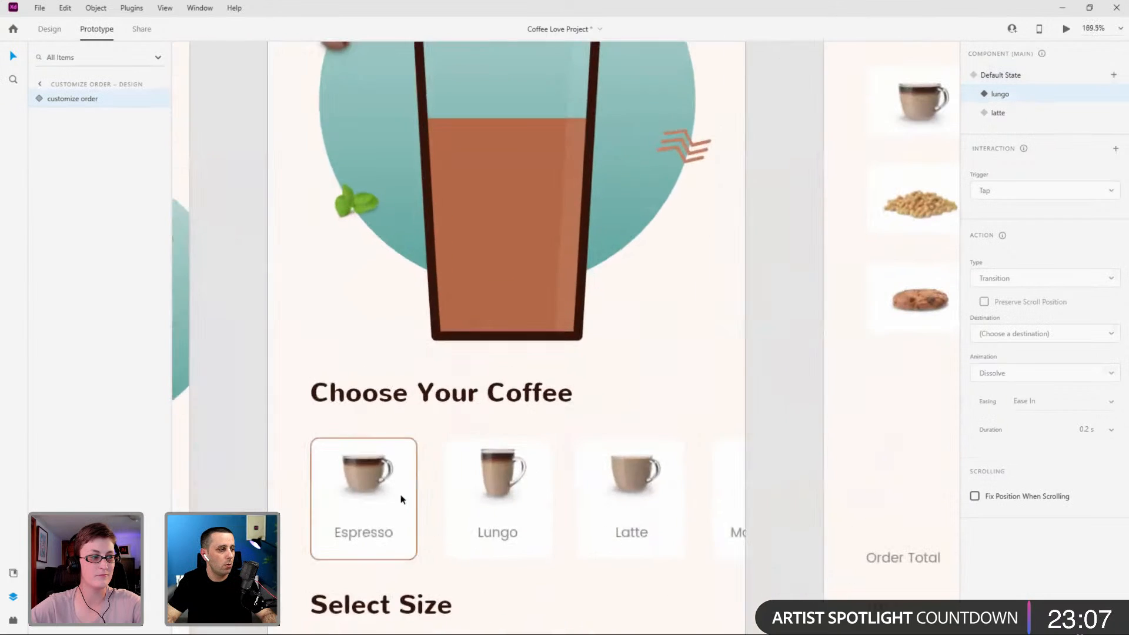
double_click(408, 489)
left_click(402, 525)
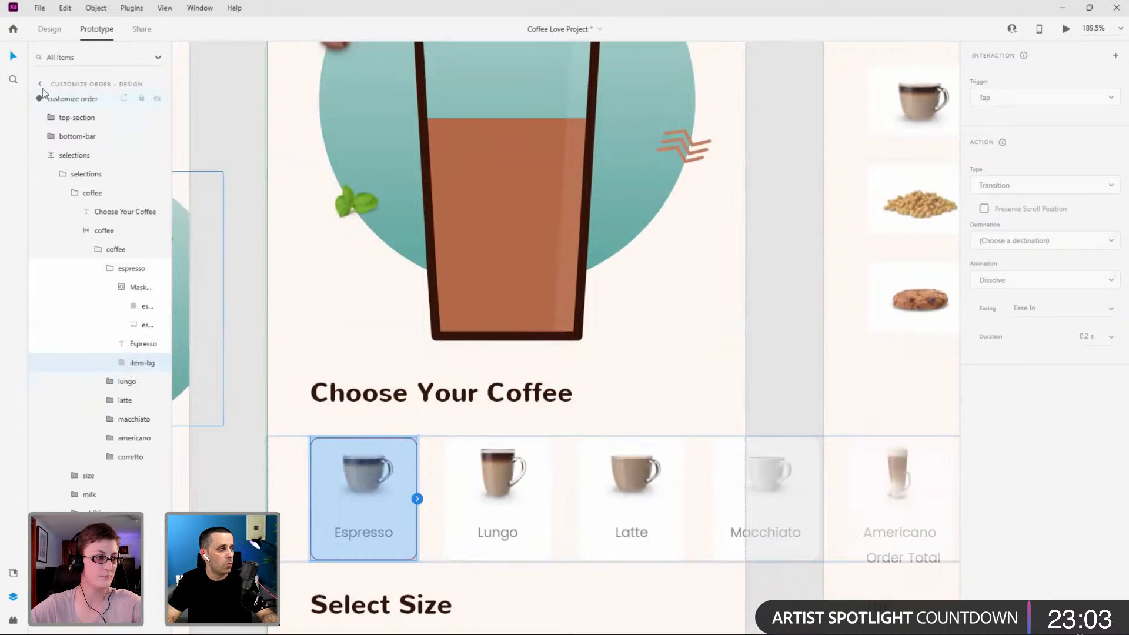
left_click(53, 32)
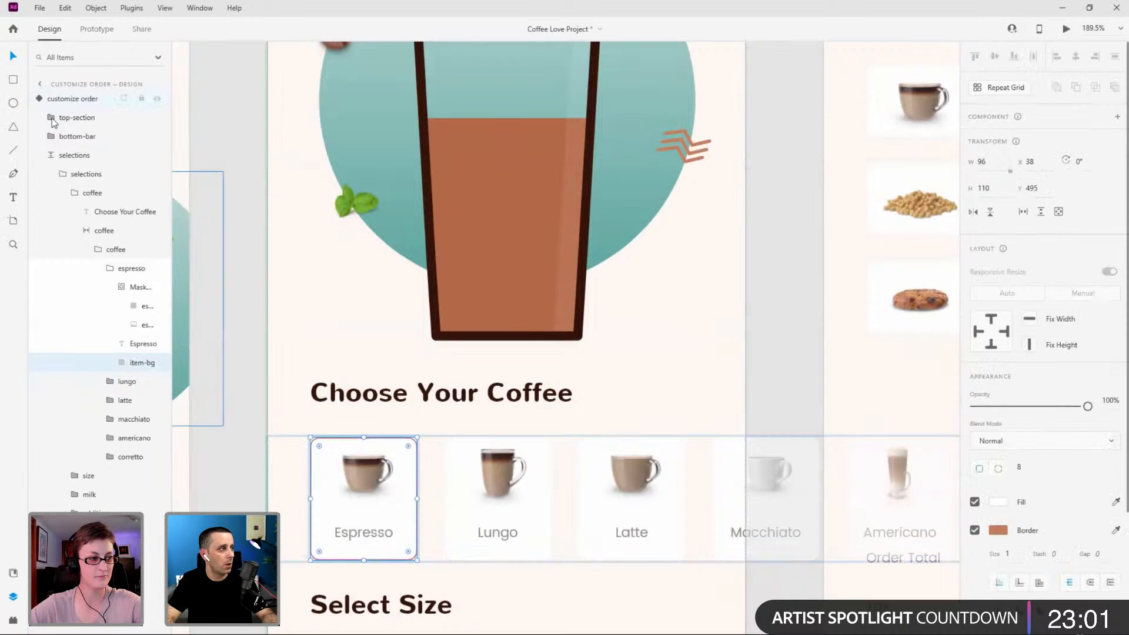
left_click(61, 100)
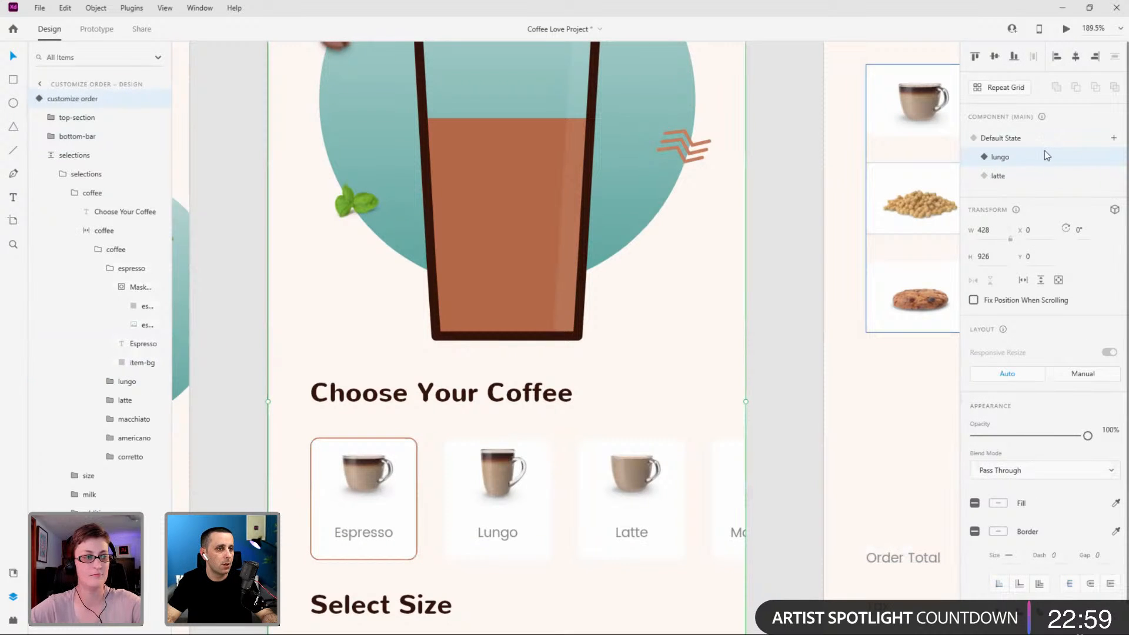
left_click(406, 552, "ctrl")
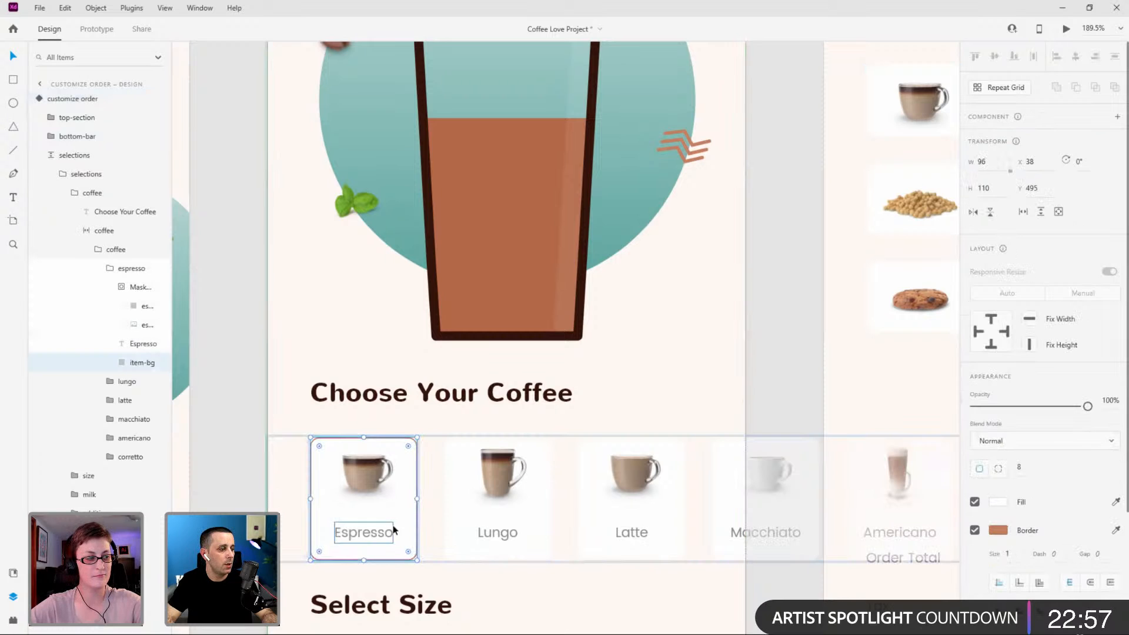
left_click(974, 531)
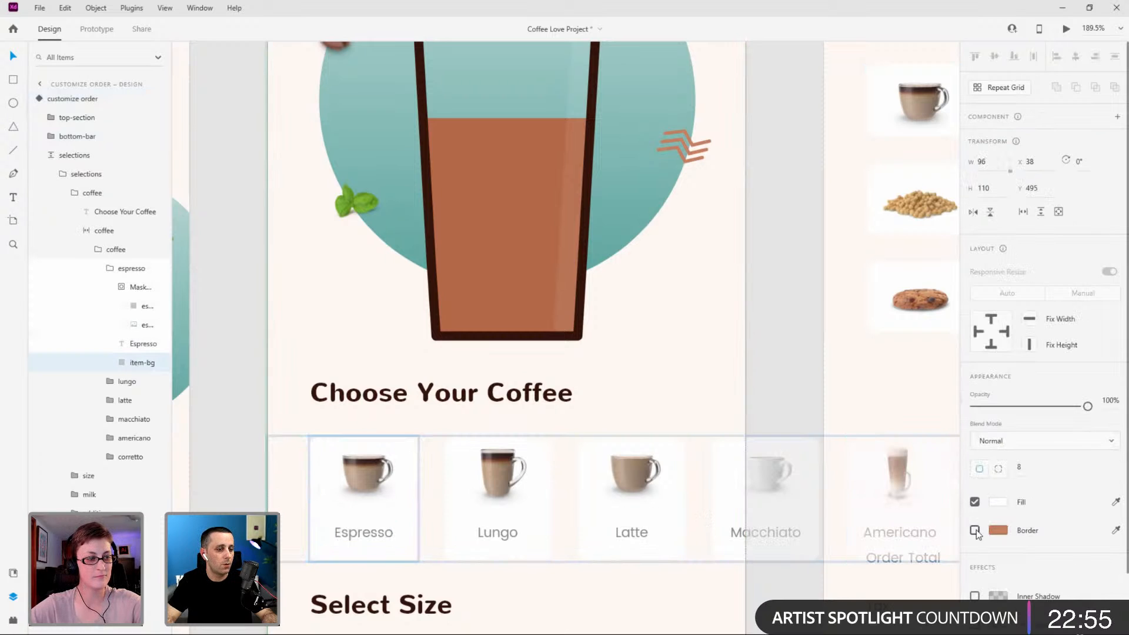
left_click(532, 543, "ctrl")
left_click(975, 531)
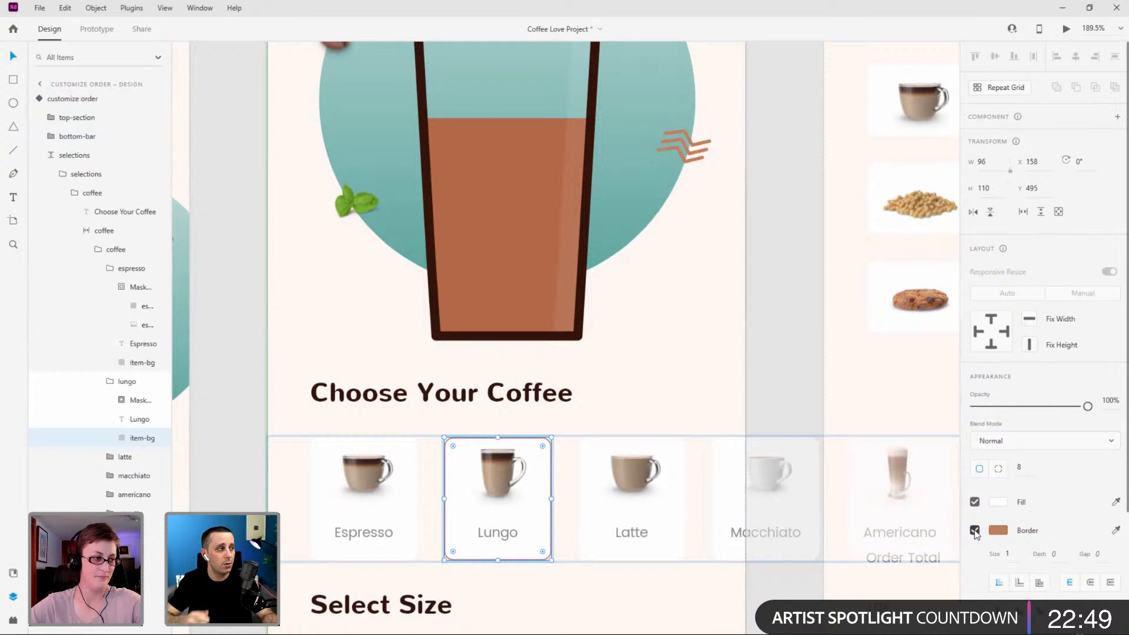
In the latte state, turn on the border on the Latte card's background and turn it off for the Espresso card's background.
left_click(65, 98)
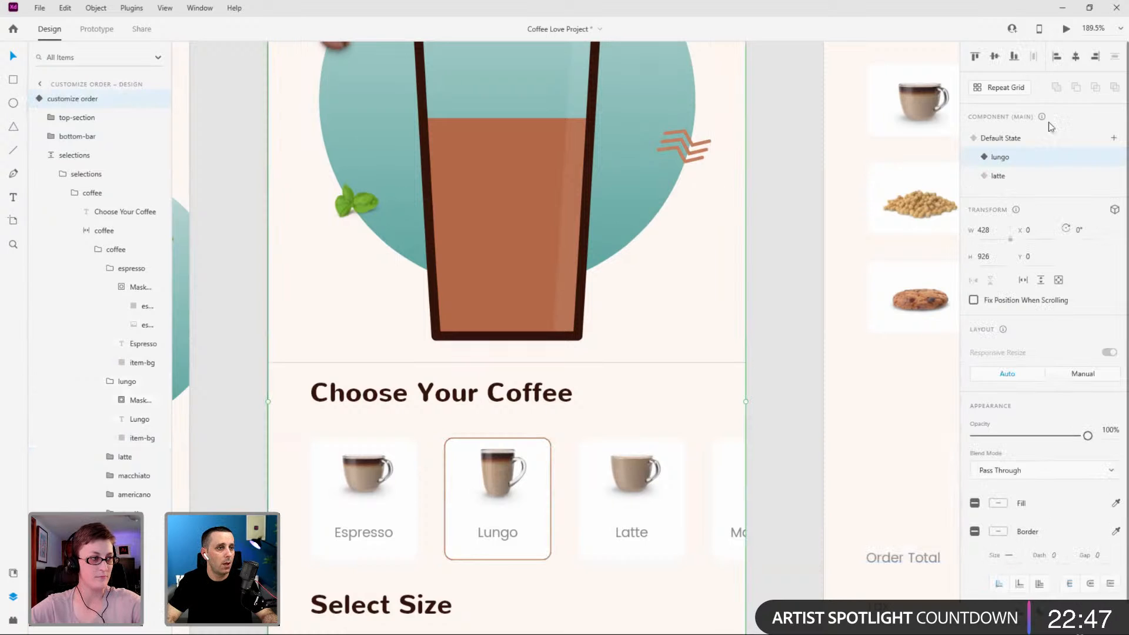
left_click(1028, 177)
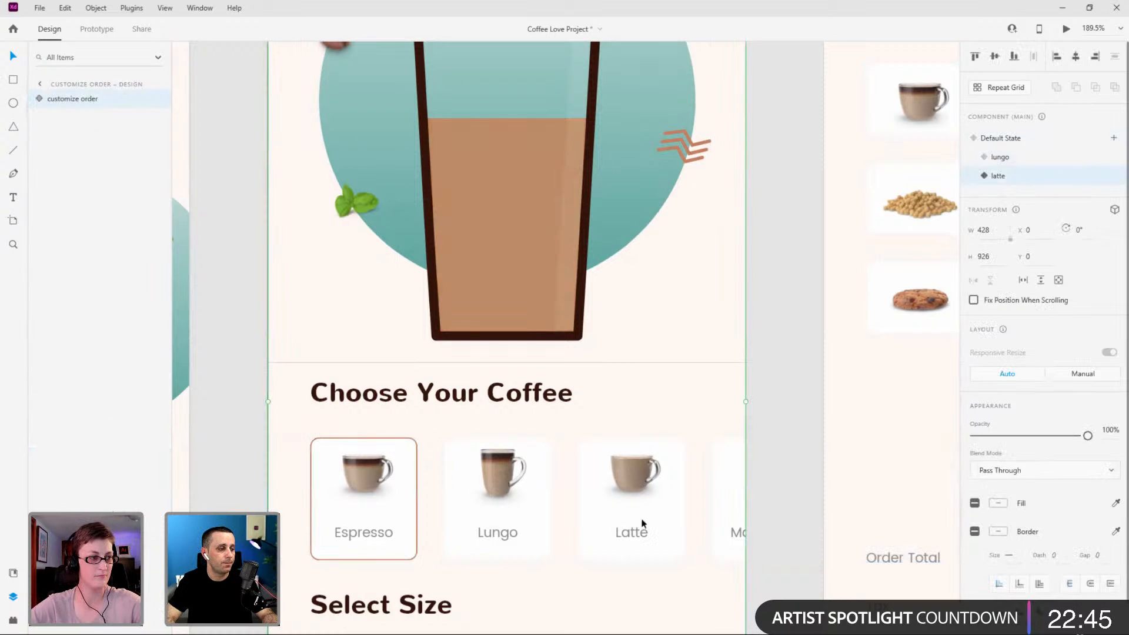
double_click(668, 523)
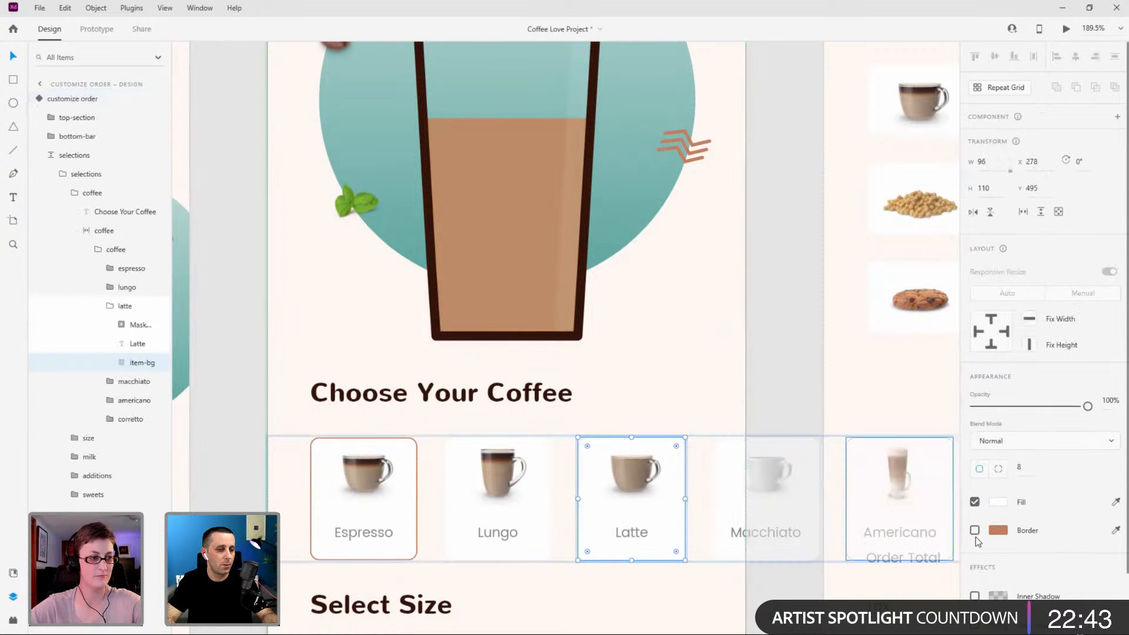
double_click(407, 534)
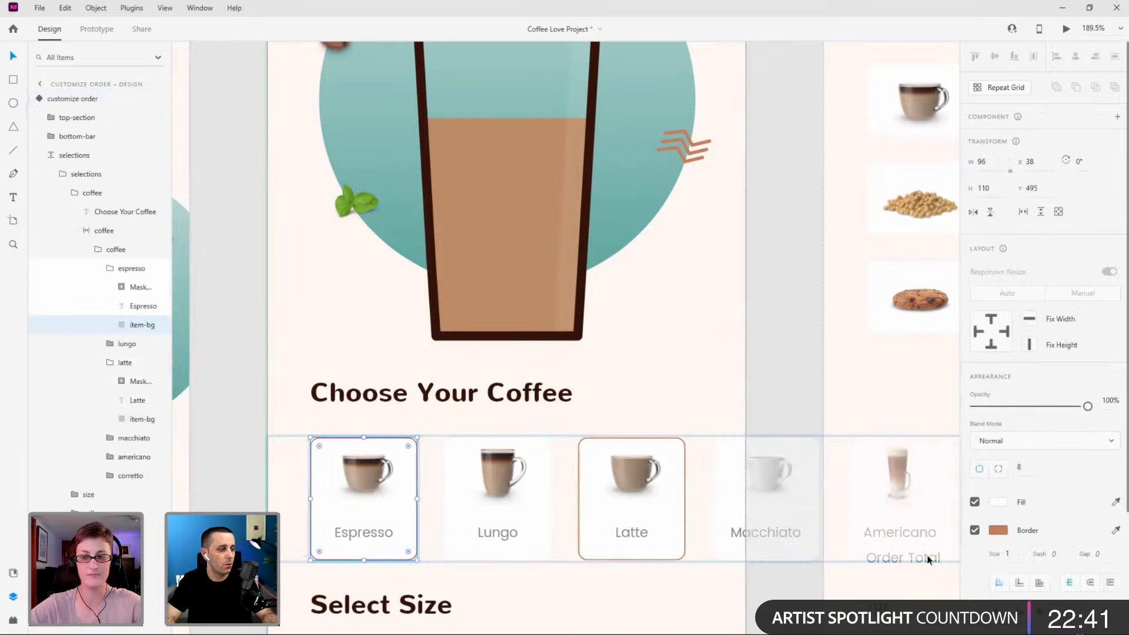
left_click(974, 530)
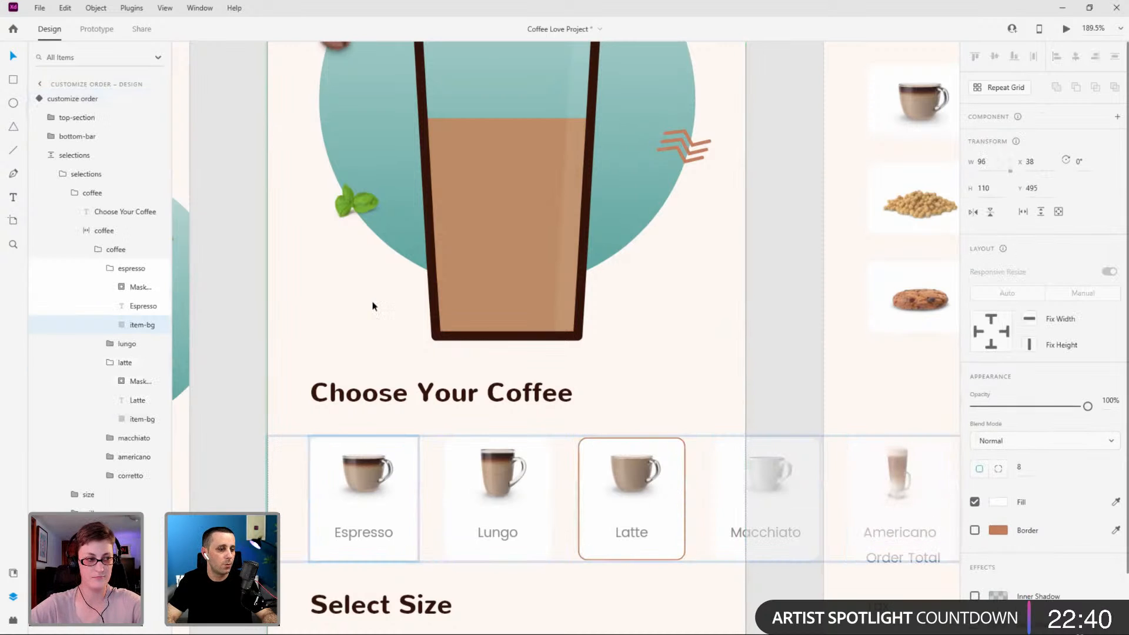
Compare the cup fill and highlighted card across the customize order component's default, lungo and latte states, ending on the default state.
left_click(42, 101)
scroll(658, 238, "down", 3)
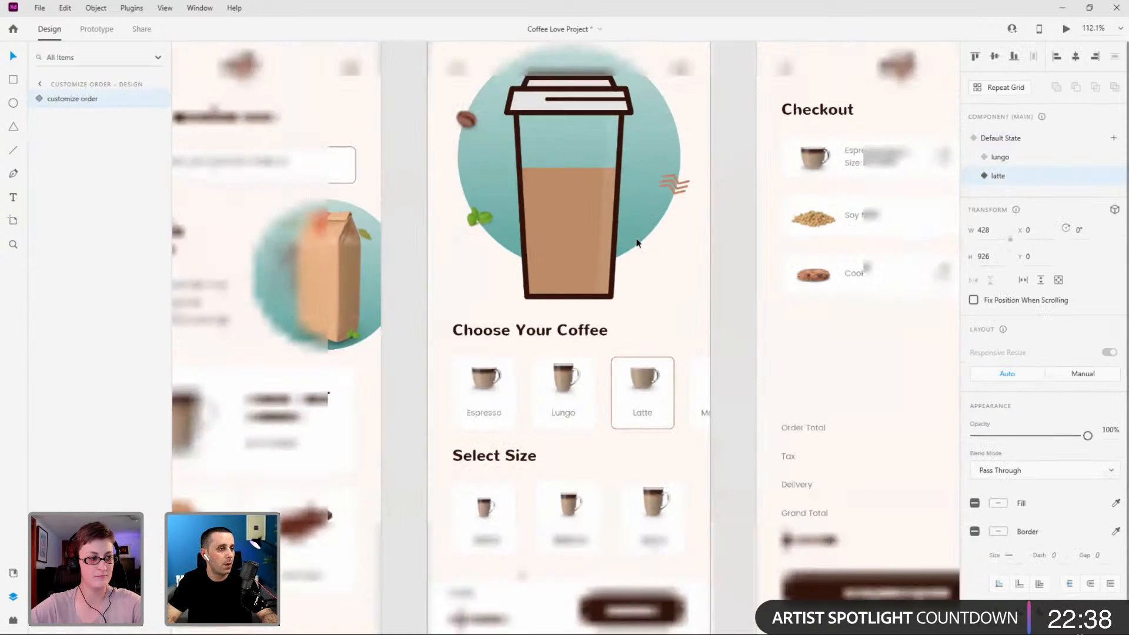
left_click(1032, 136)
left_click(1030, 154)
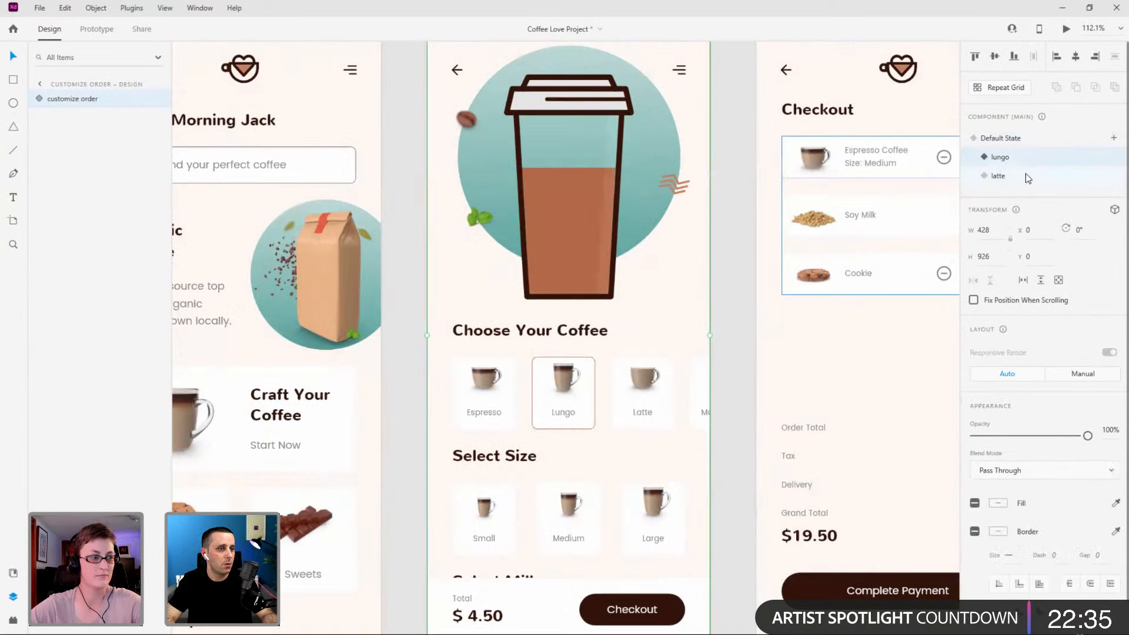
left_click(1025, 172)
left_click(1023, 136)
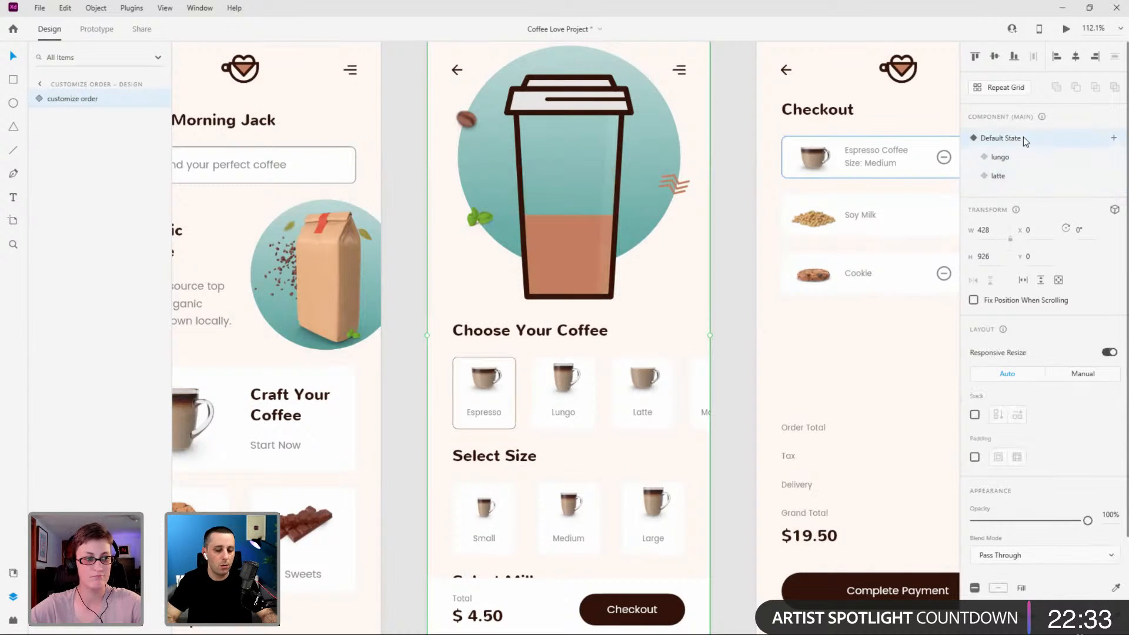
Preview the customize order component from its default state and test tapping the Lungo card, ending with the preview closed.
key("ctrl+Return")
left_click_drag(478, 27, 515, 71)
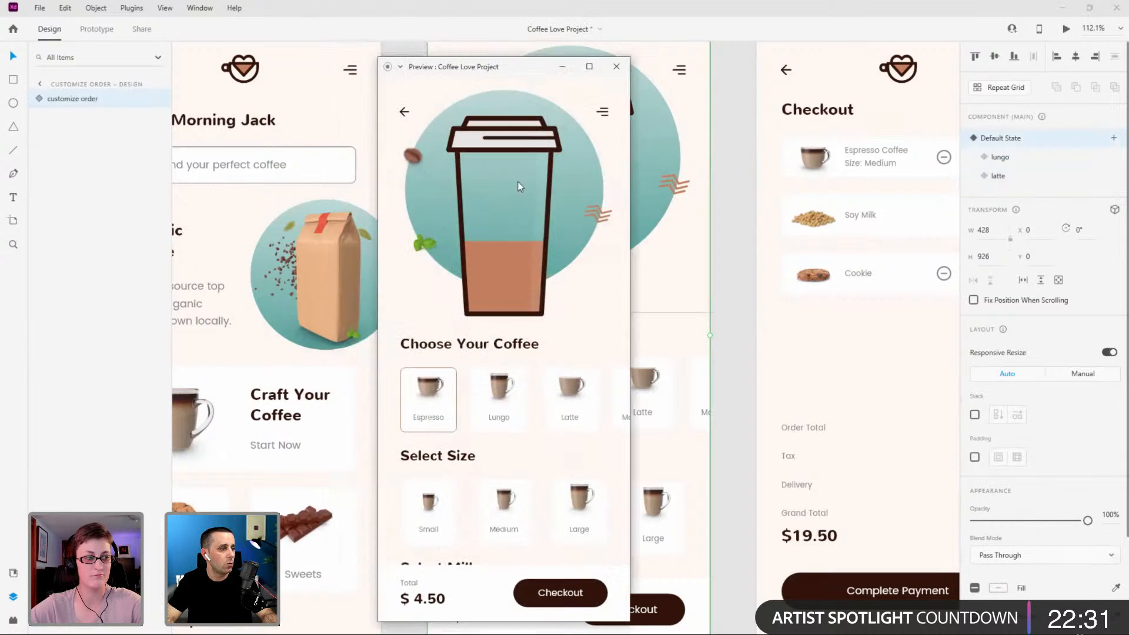
left_click(493, 395)
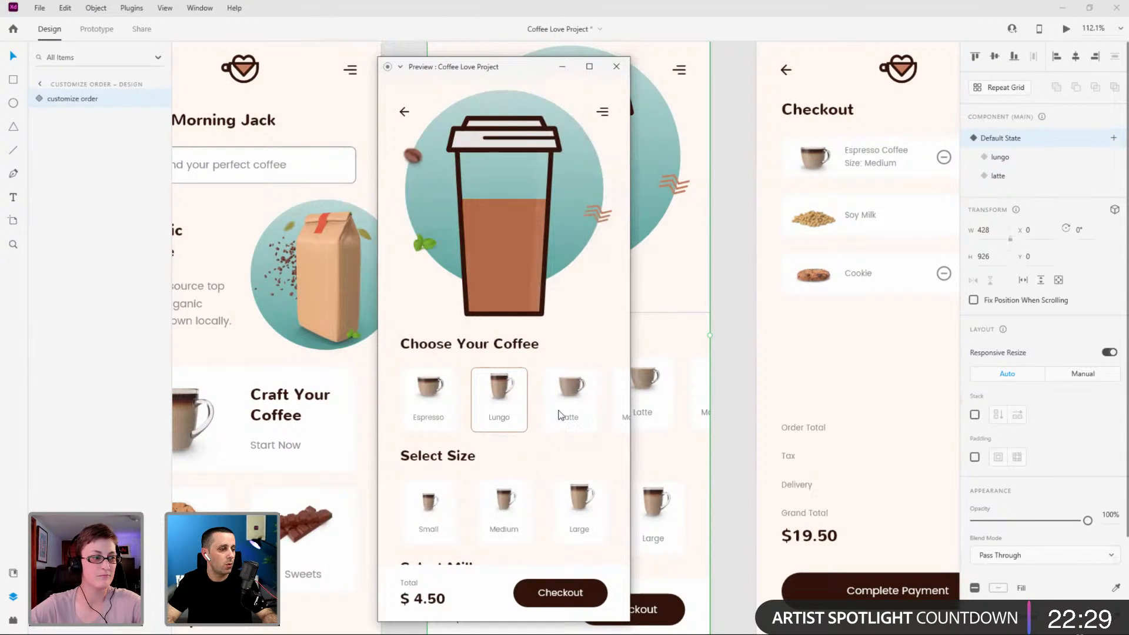
left_click(616, 66)
In the lungo state, add a tap Transition from the Latte card with the latte state as its destination.
left_click(1012, 157)
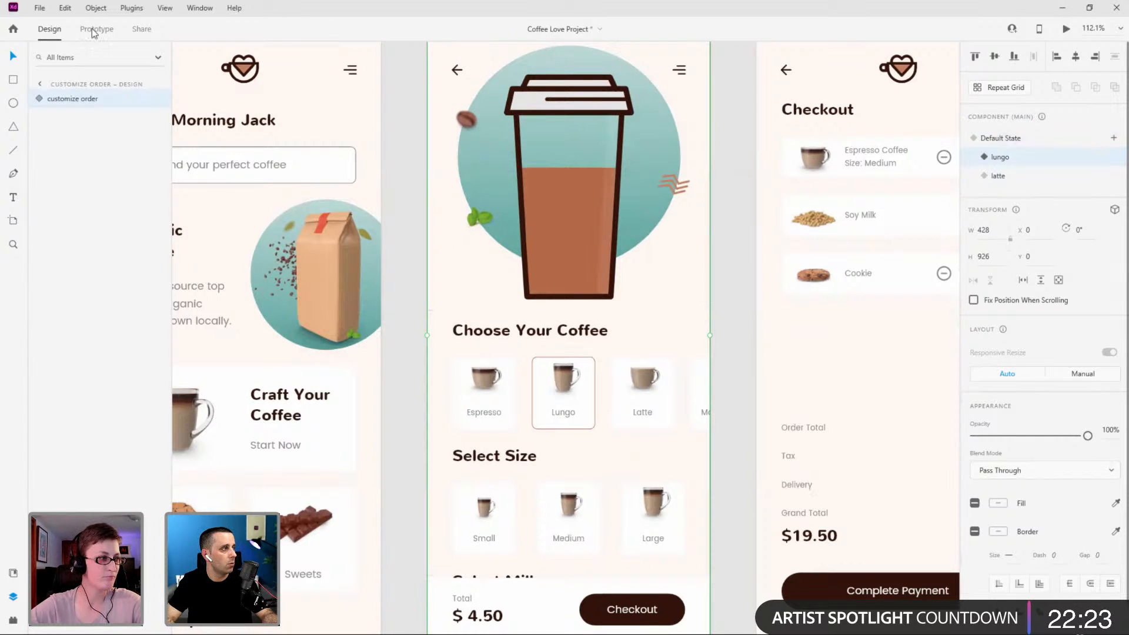
key("ctrl+Tab")
double_click(627, 401)
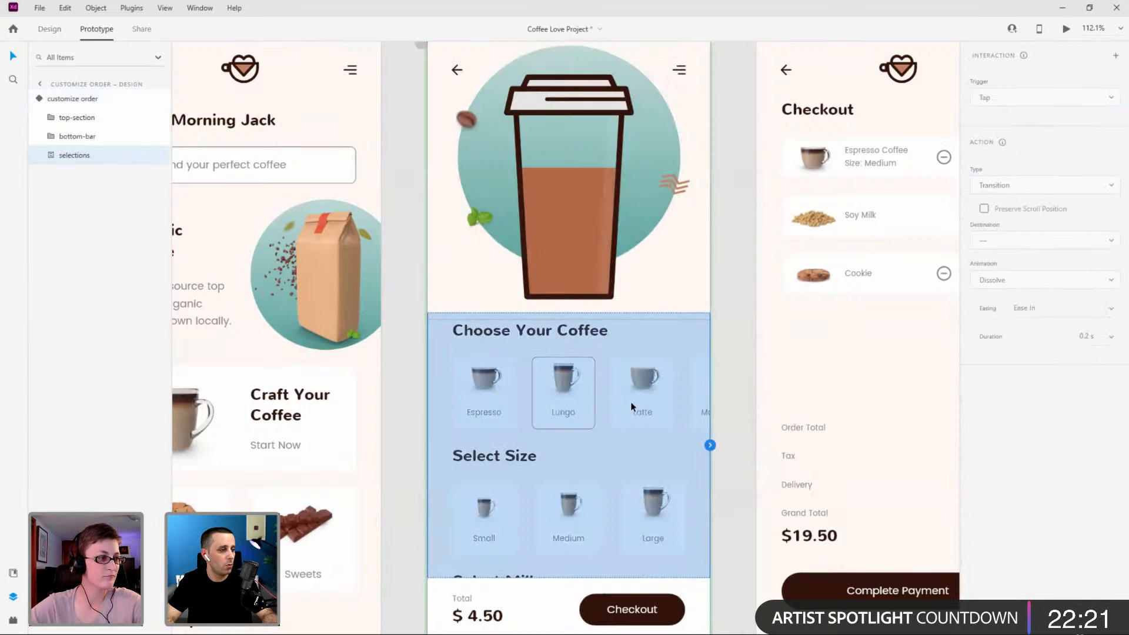
scroll(629, 402, "up", 3)
double_click(637, 408)
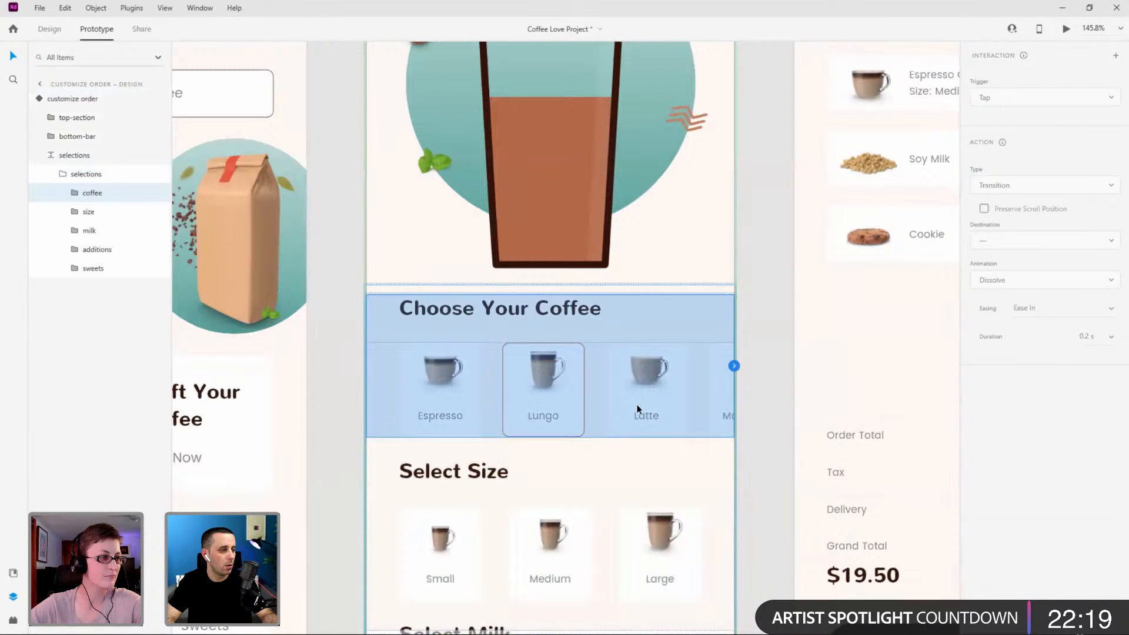
double_click(637, 409)
double_click(637, 408)
double_click(637, 409)
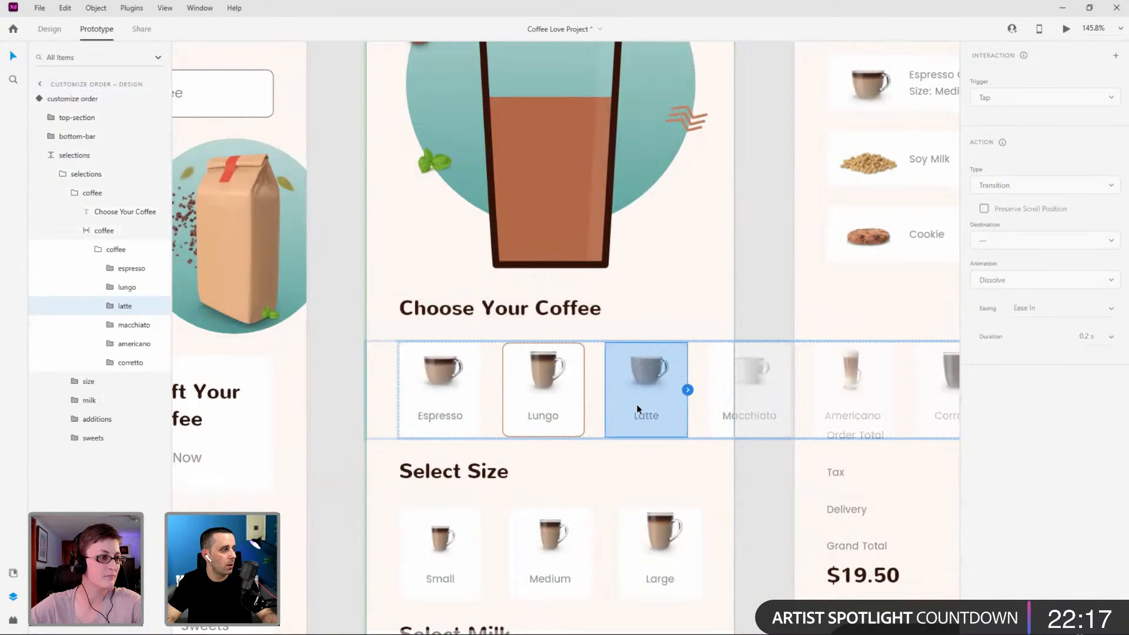
left_click(687, 390)
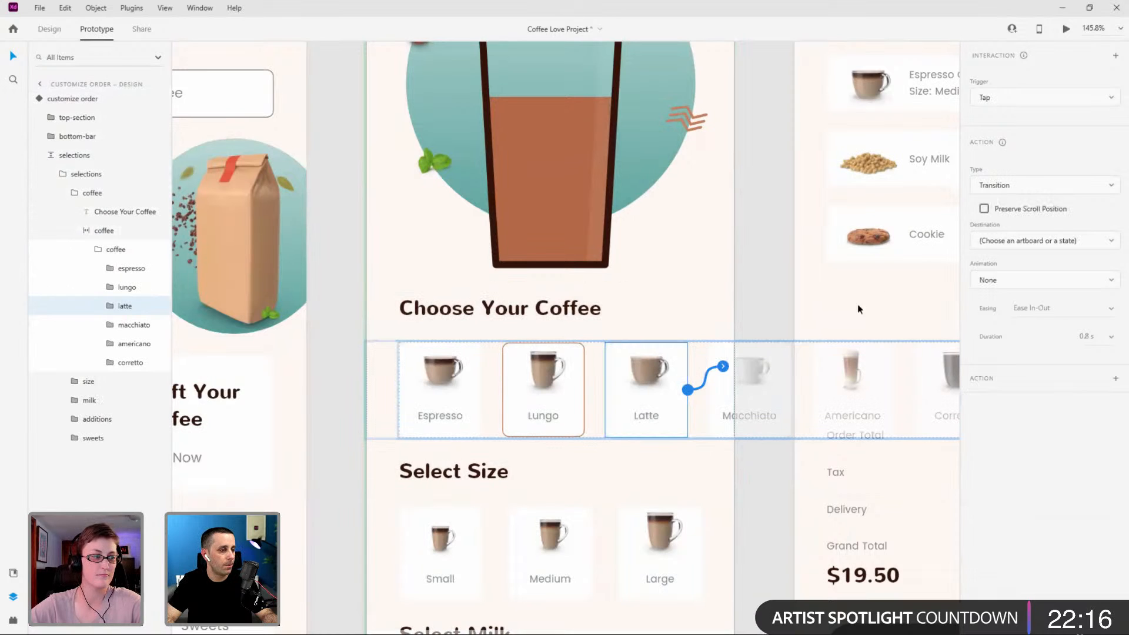
left_click(1020, 239)
left_click(1010, 149)
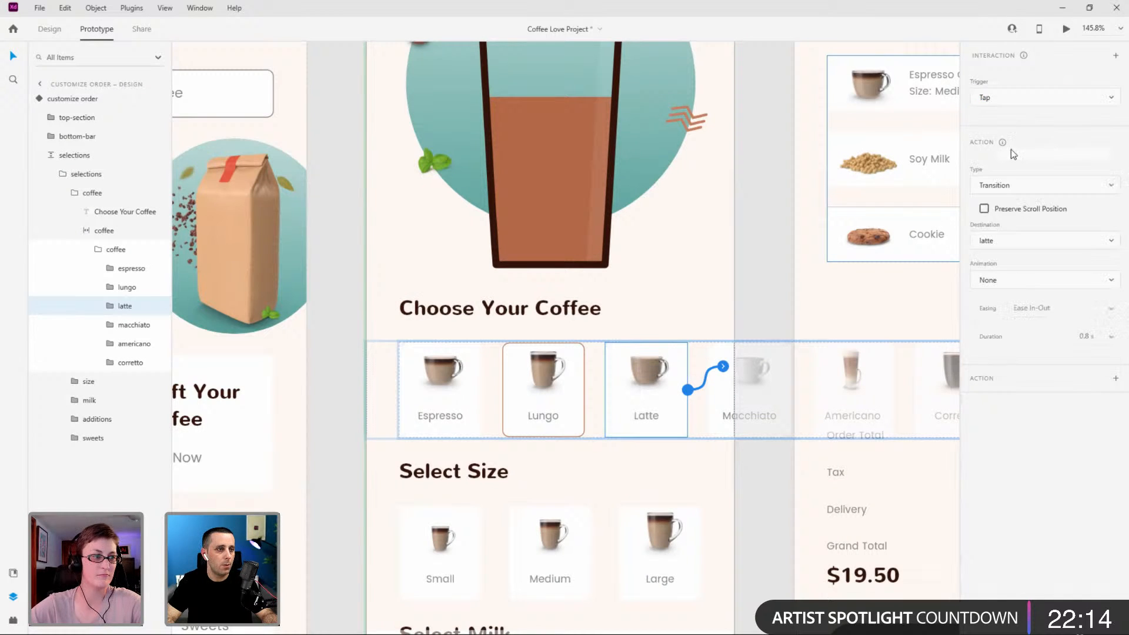
In the lungo state, add a tap Transition from the Espresso card with Default State as its destination.
left_click(450, 422)
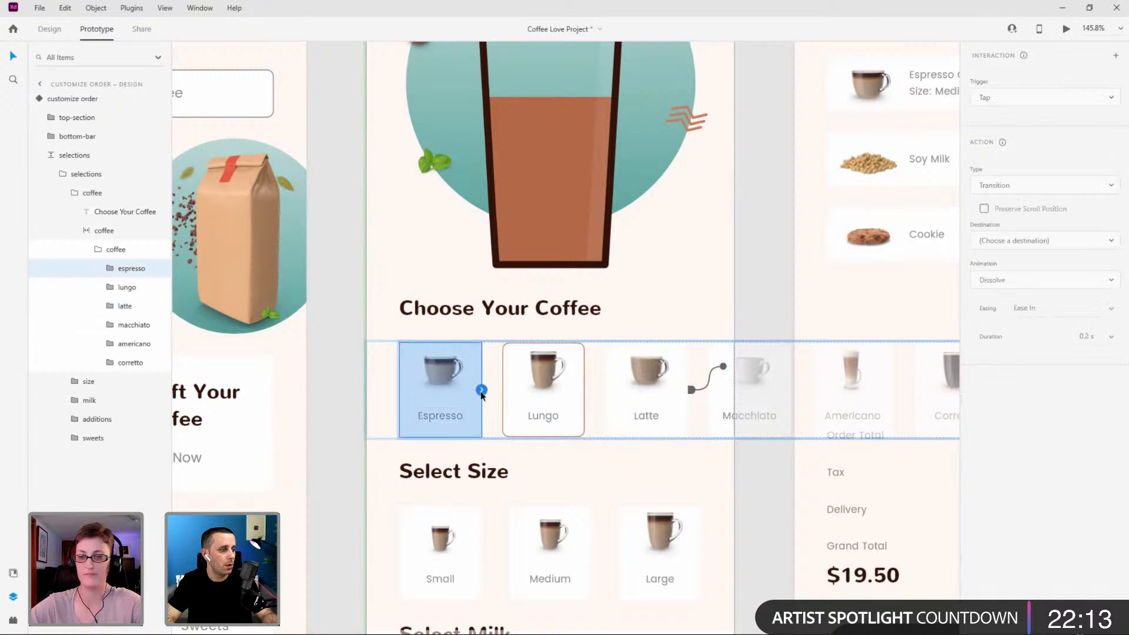
left_click(1024, 240)
left_click(998, 130)
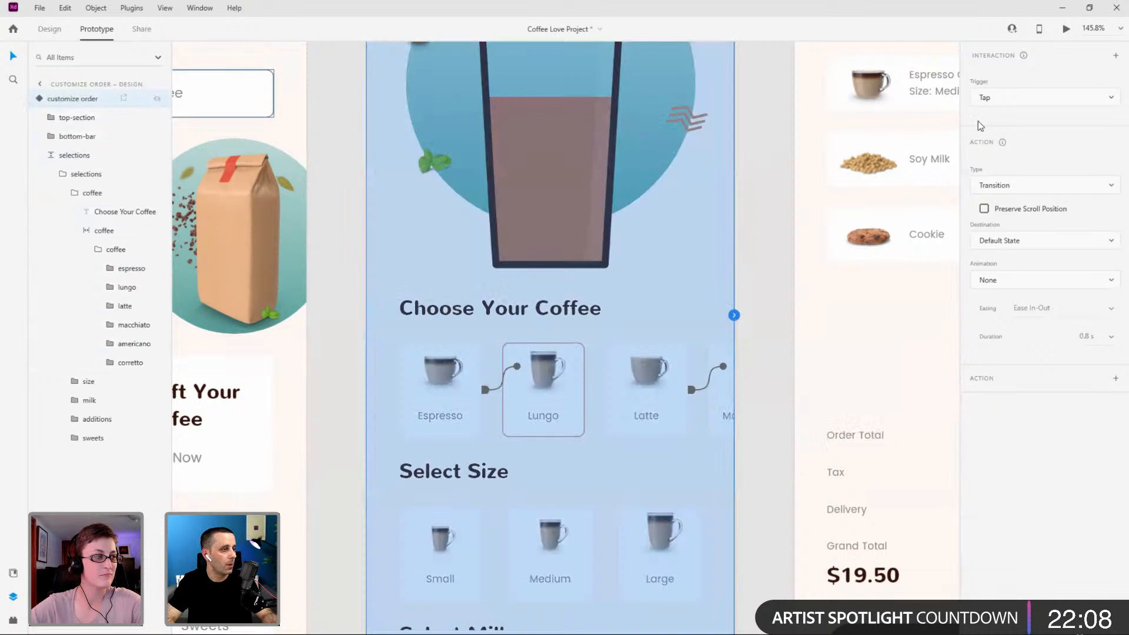
Preview the component from Default State, testing the switch to Lungo and on to Latte, and close the preview.
left_click(1022, 78)
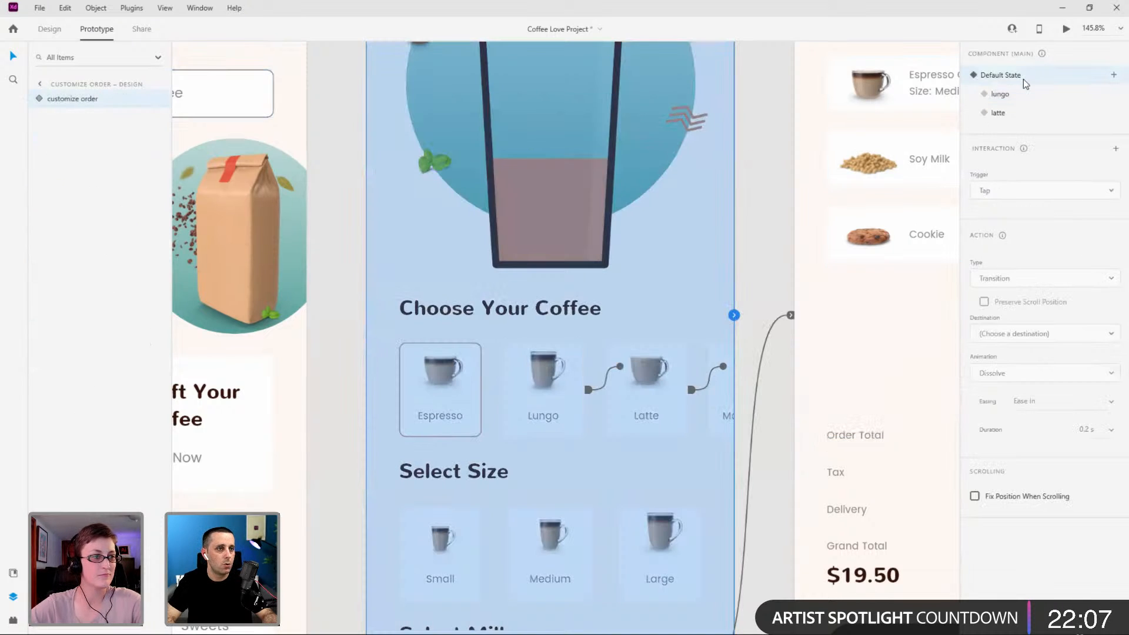
key("ctrl+Return")
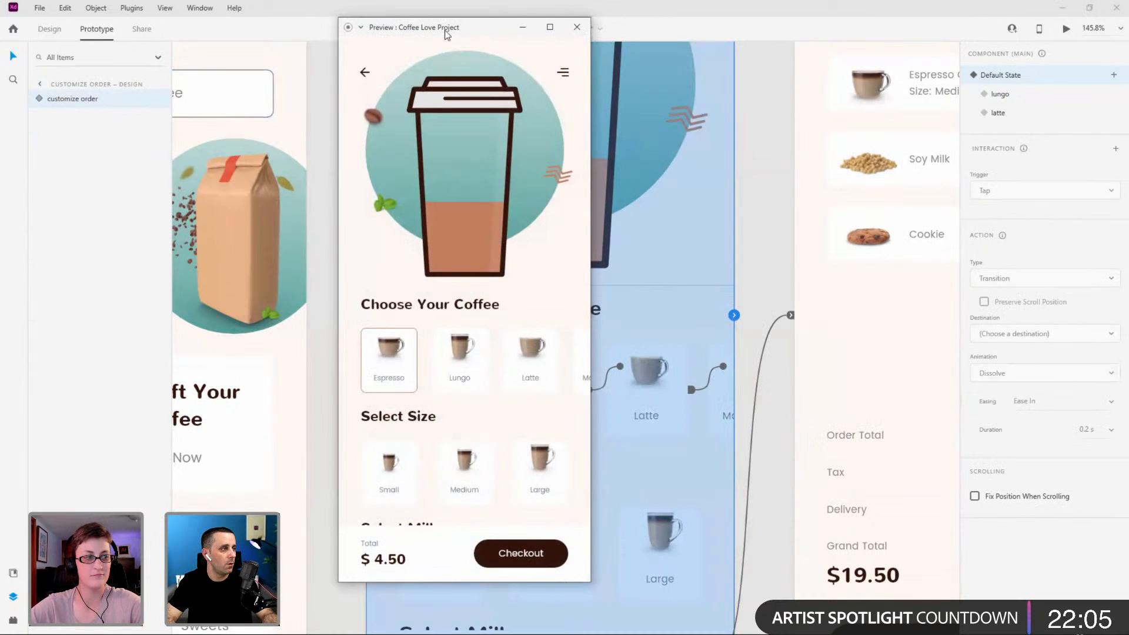
left_click_drag(448, 37, 510, 64)
left_click(522, 403)
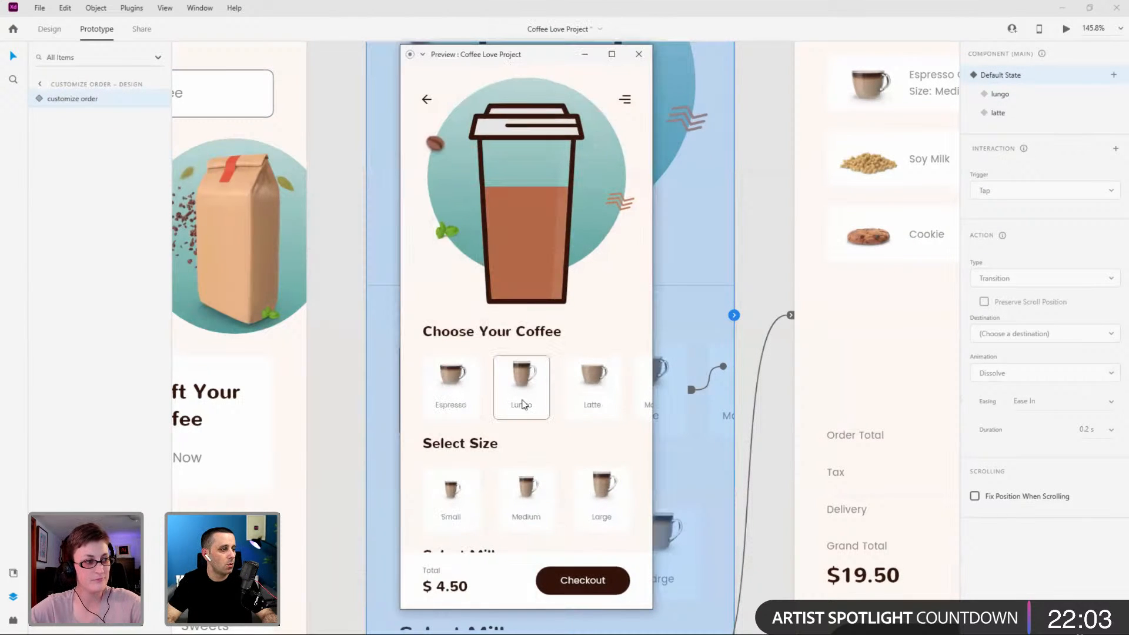
left_click(599, 399)
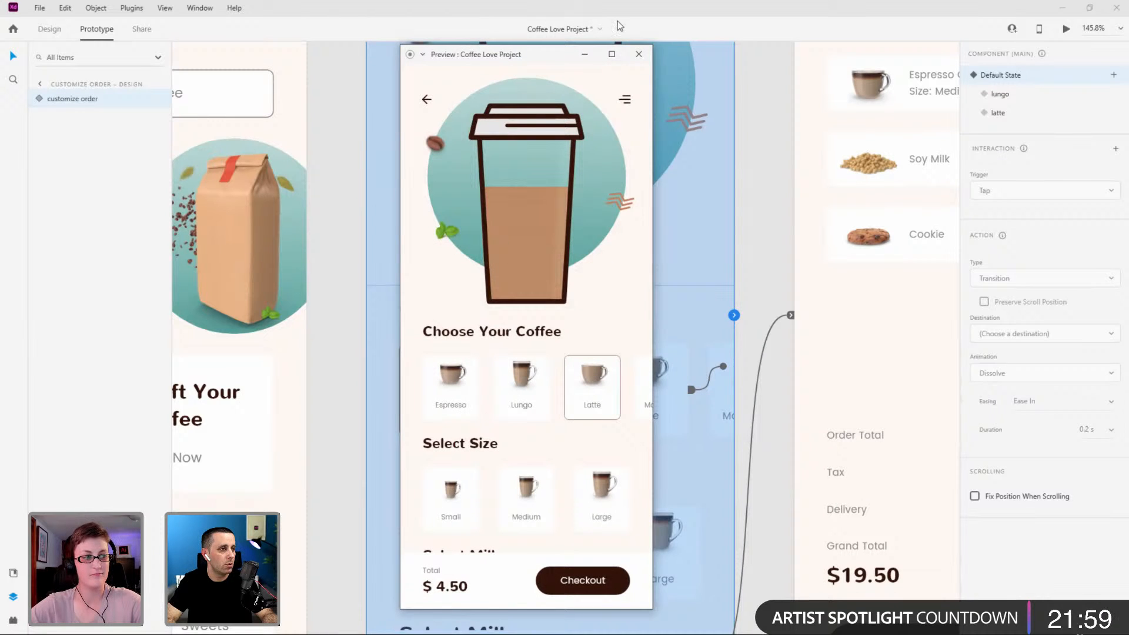
left_click(640, 56)
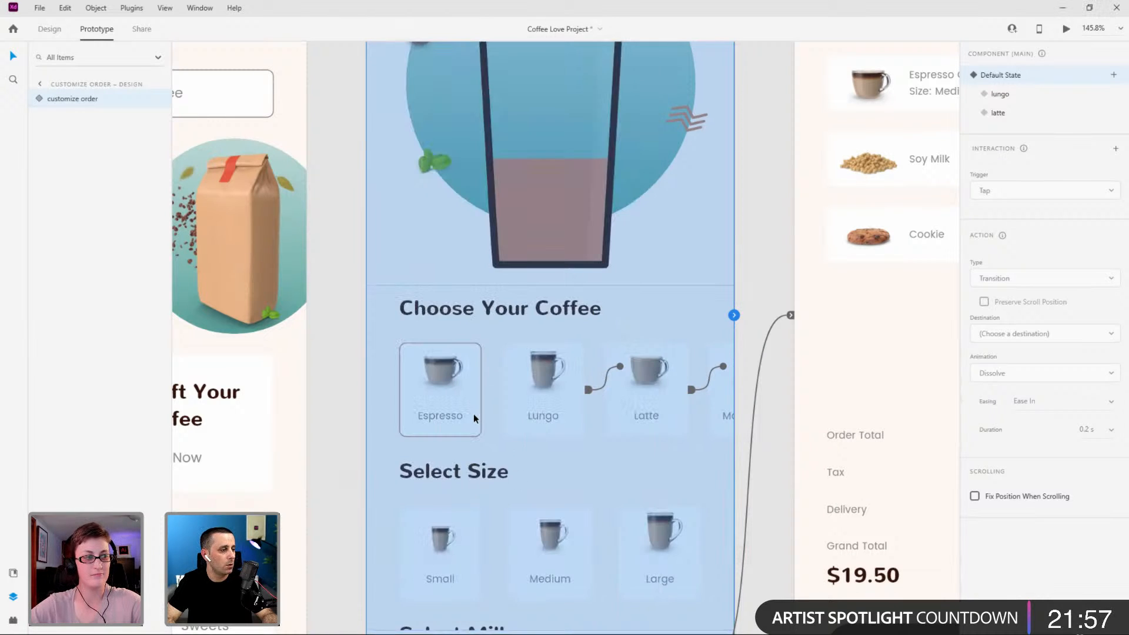
In the latte state, add a tap Transition from the Espresso card with Default State as its destination.
left_click(998, 112)
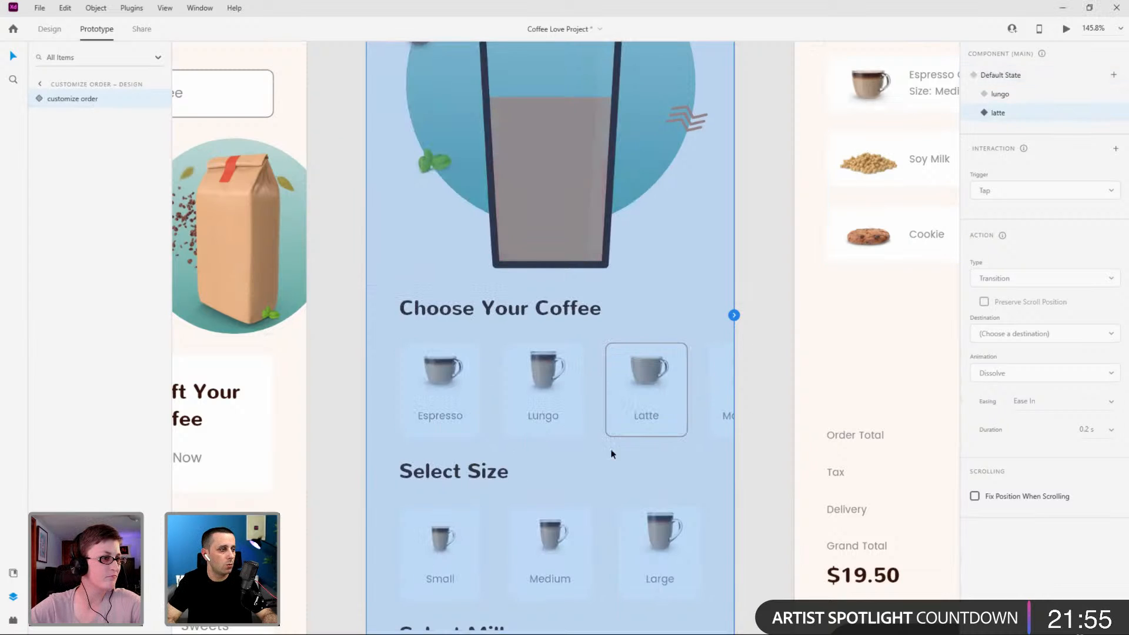
left_click(471, 422)
double_click(470, 422)
double_click(470, 422)
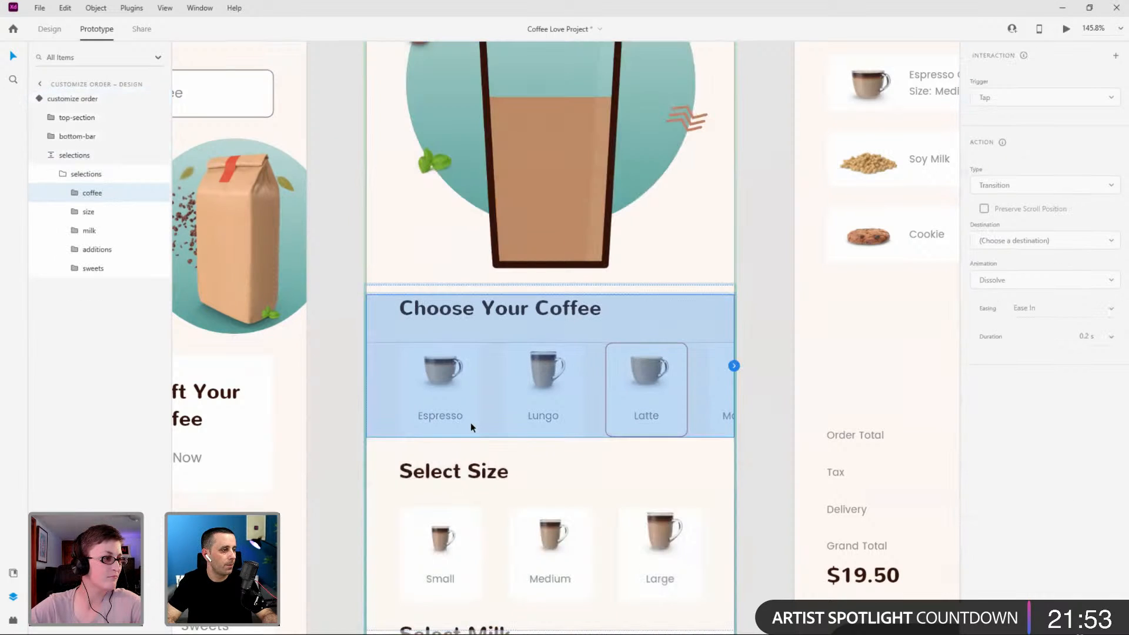
double_click(471, 422)
double_click(471, 422)
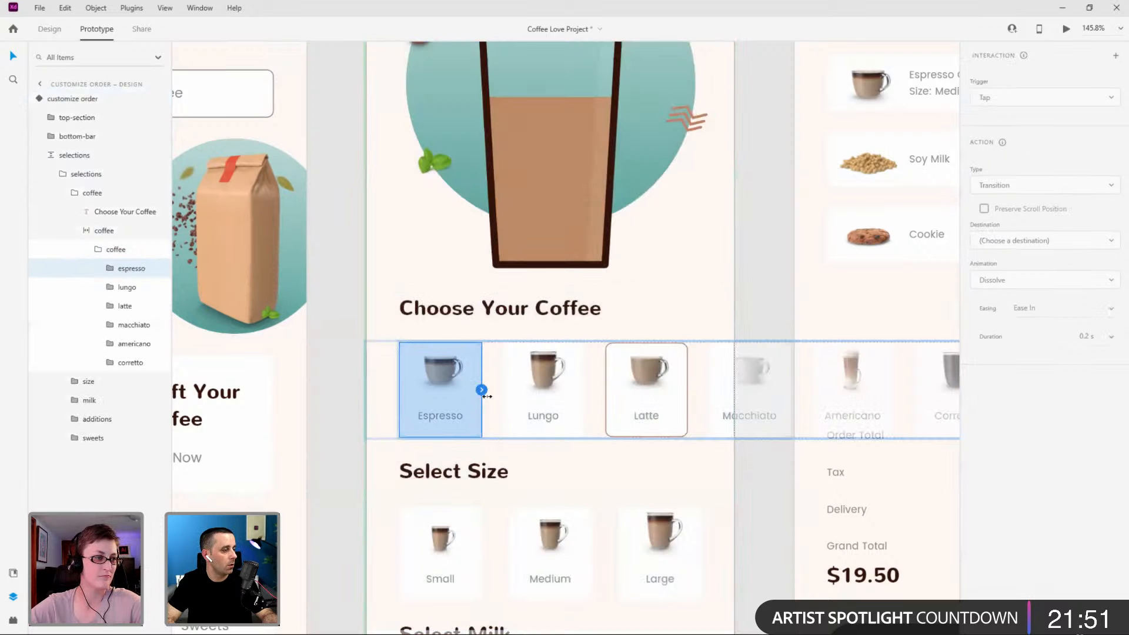
left_click_drag(481, 389, 558, 376)
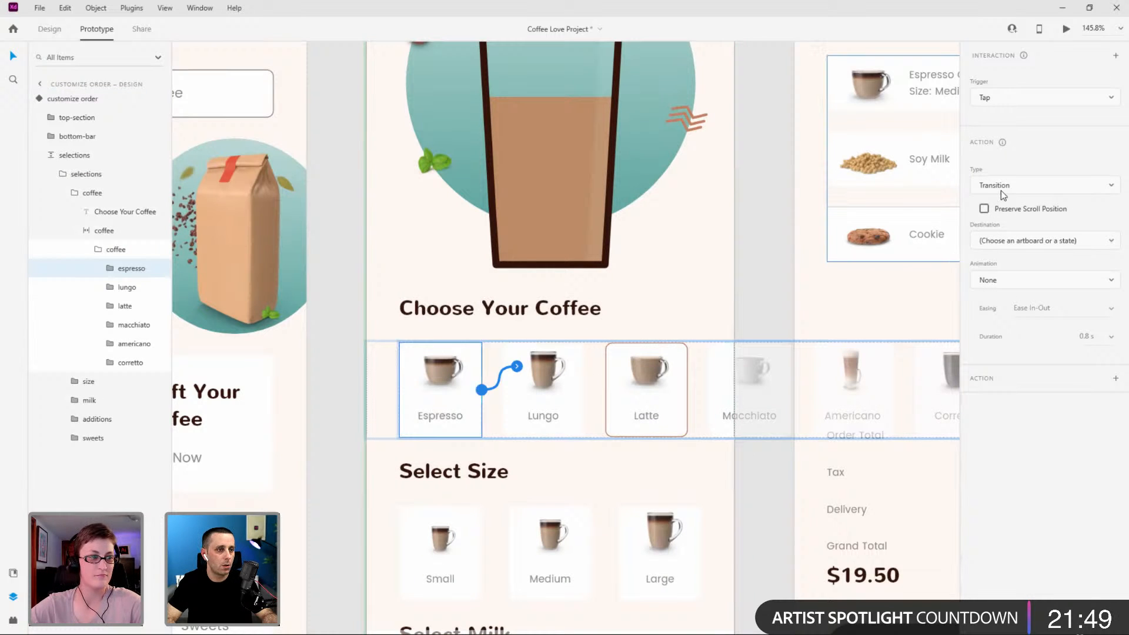
left_click(1002, 238)
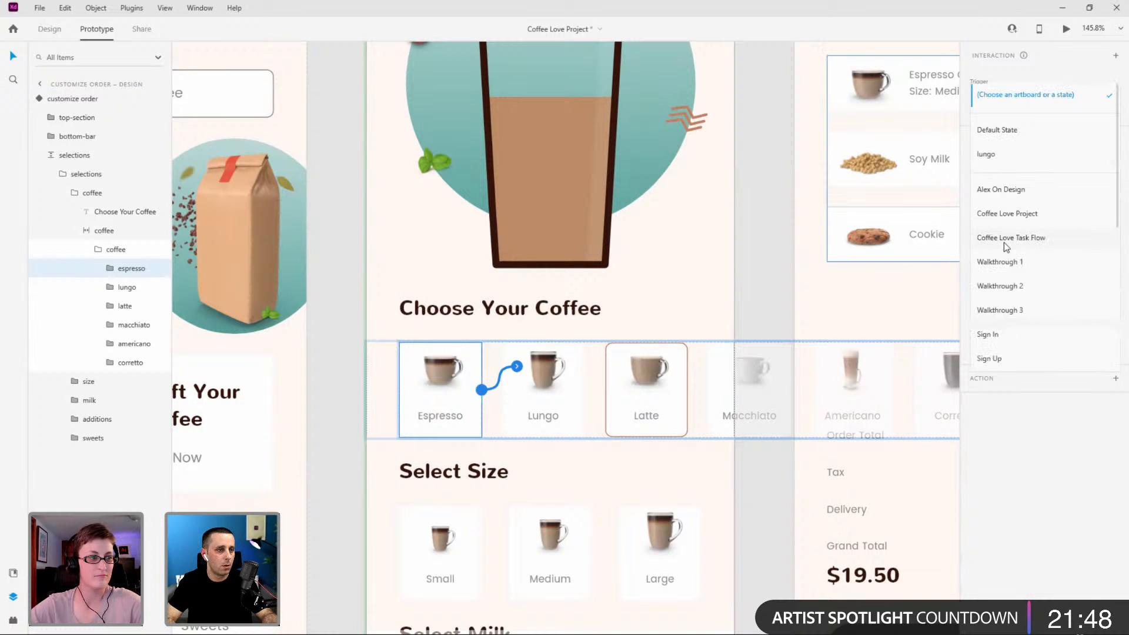
left_click(1006, 128)
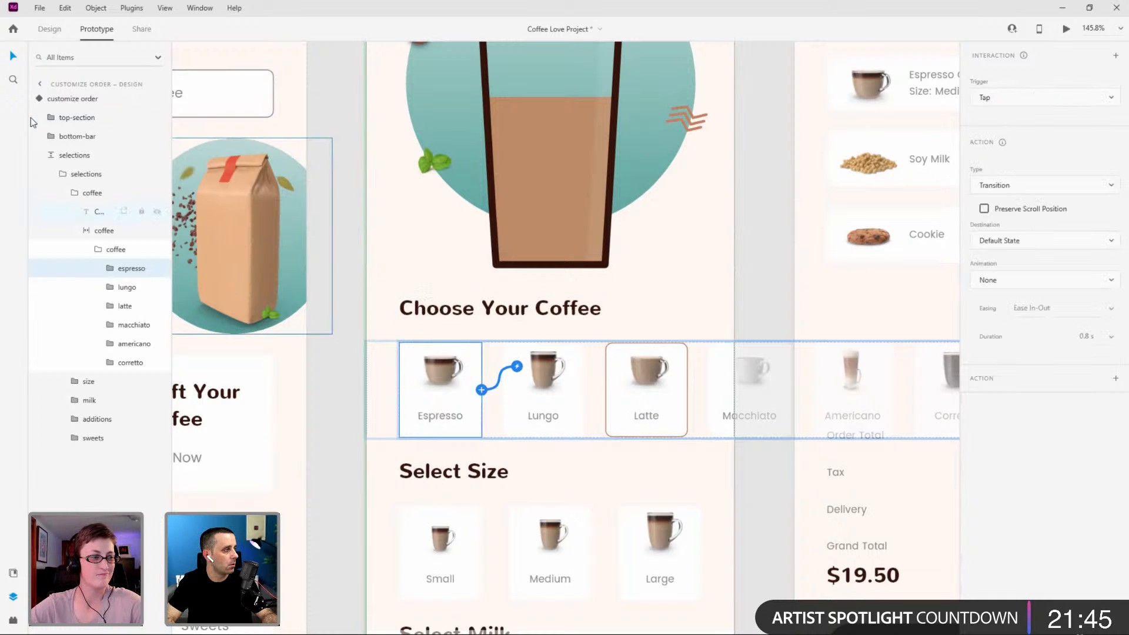
Preview the latte state, cycling through the Espresso, Lungo and Latte cards and scrolling the coffee row sideways, and close the preview.
key("ctrl+Return")
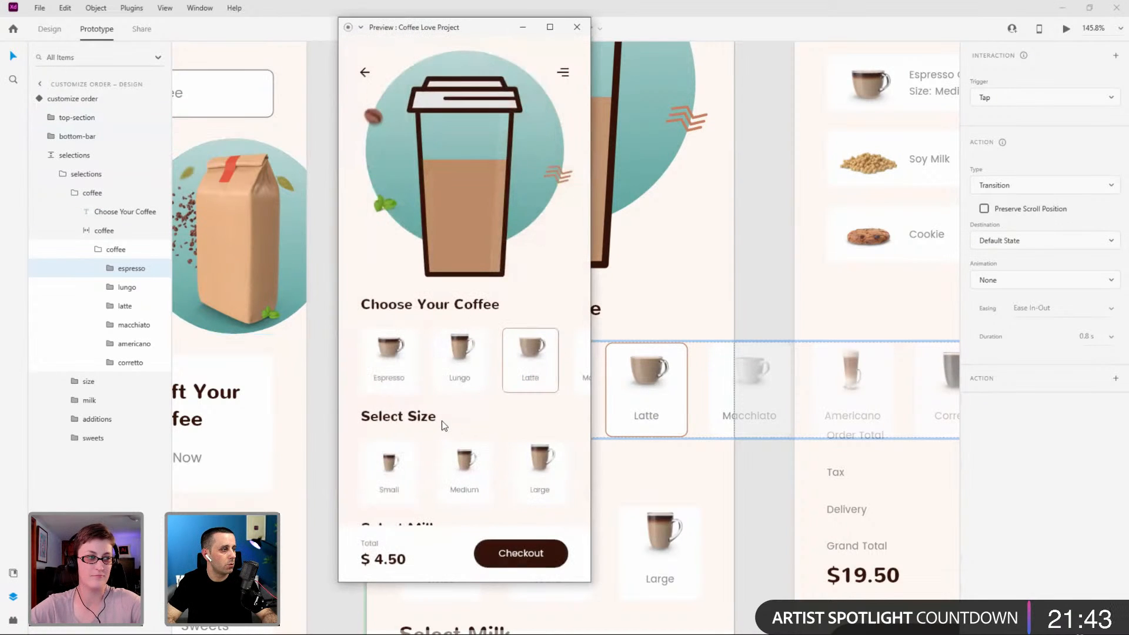
left_click(395, 377)
left_click(454, 378)
left_click(540, 381)
left_click(389, 376)
left_click(470, 381)
left_click(548, 379)
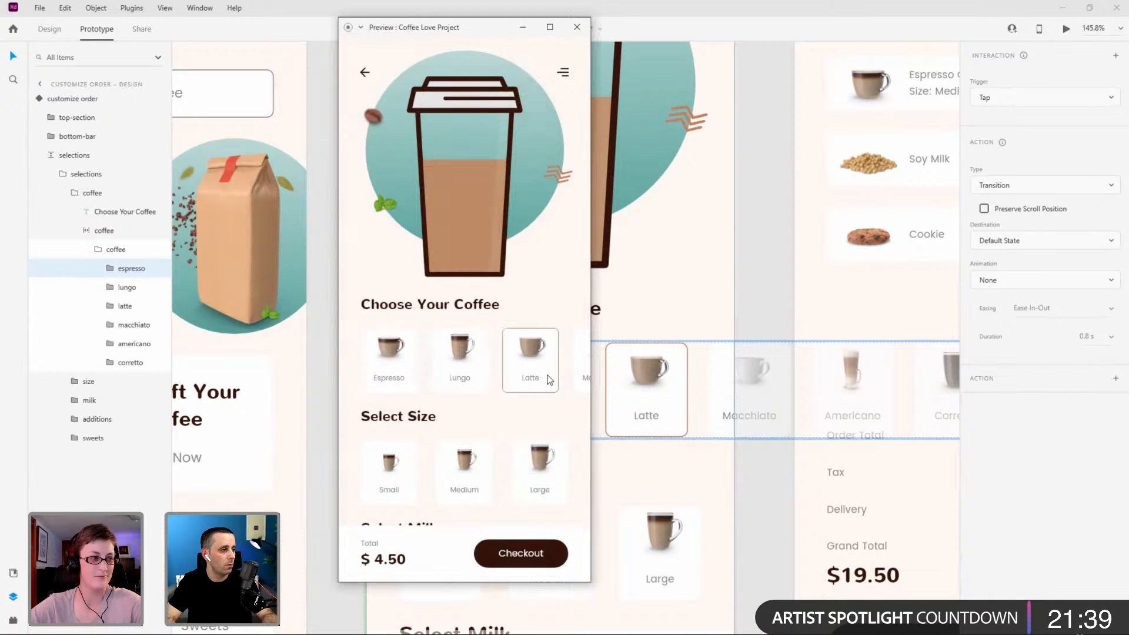
left_click(407, 378)
left_click_drag(549, 365, 327, 378)
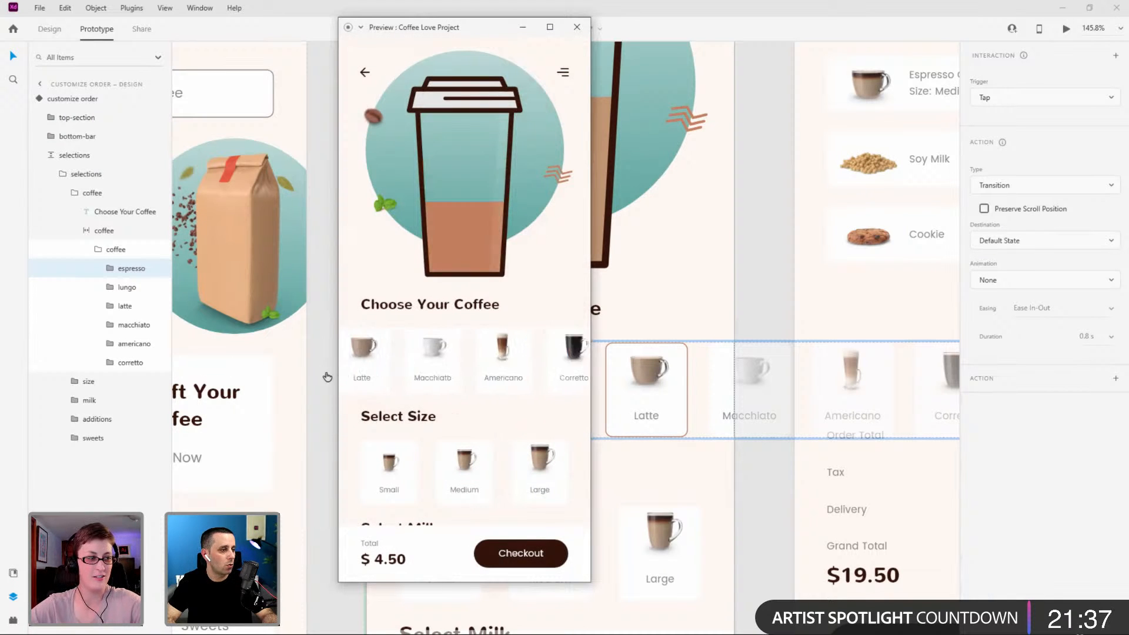
mouse_move(559, 367)
left_mouse_down()
mouse_move(353, 371)
mouse_move(569, 353)
left_mouse_up()
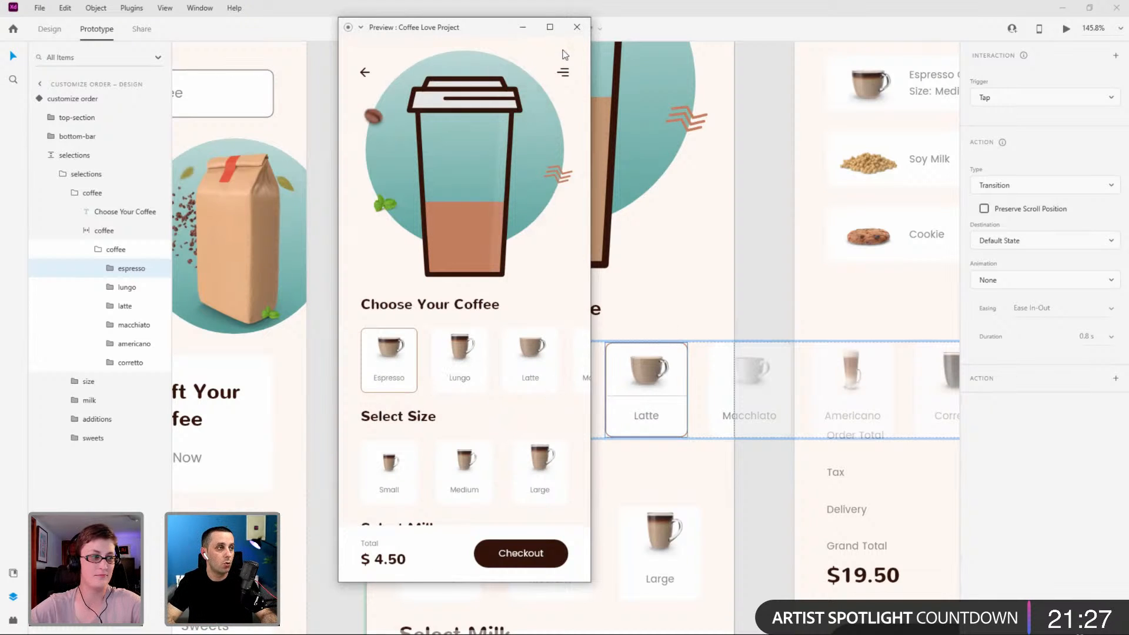
left_click(577, 27)
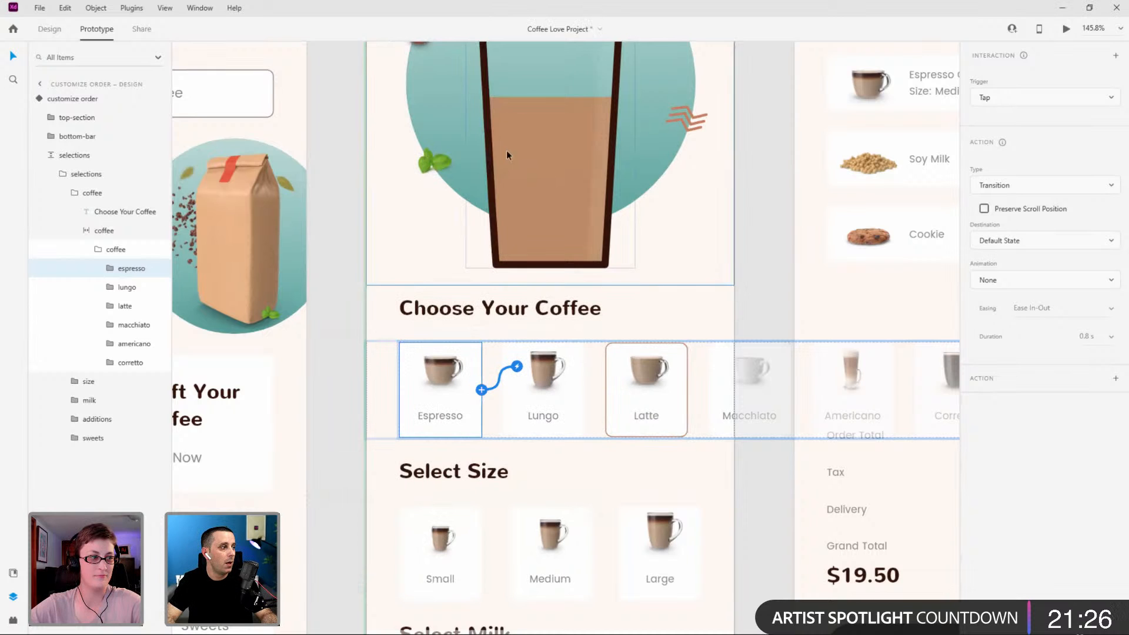
left_click(782, 244)
left_click_drag(678, 259, 420, 286)
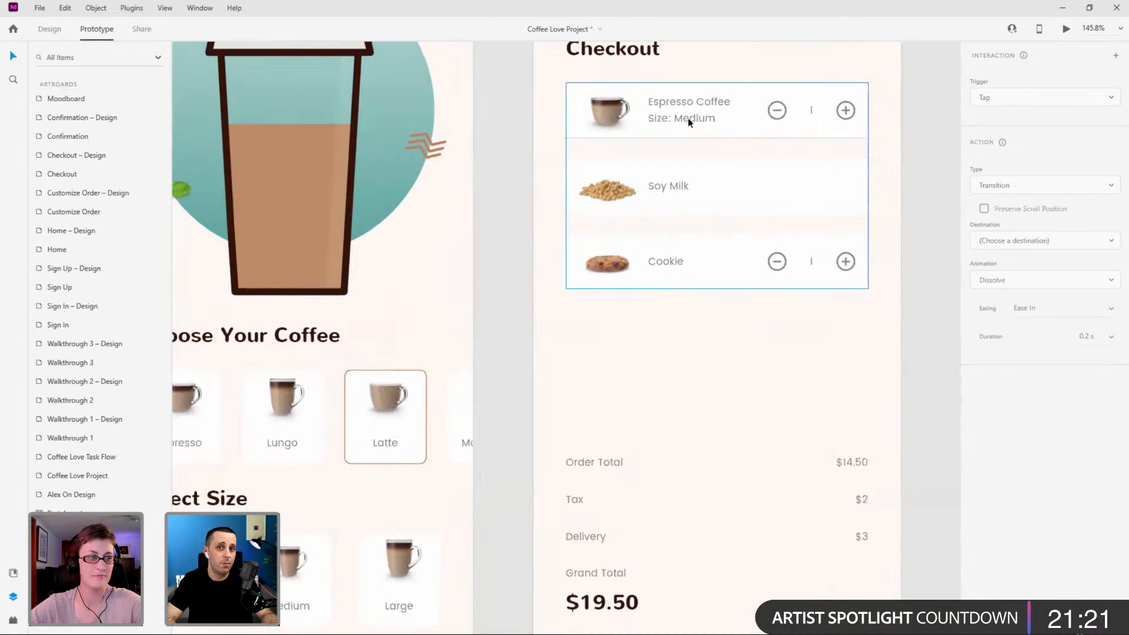
left_click_drag(421, 280, 727, 245)
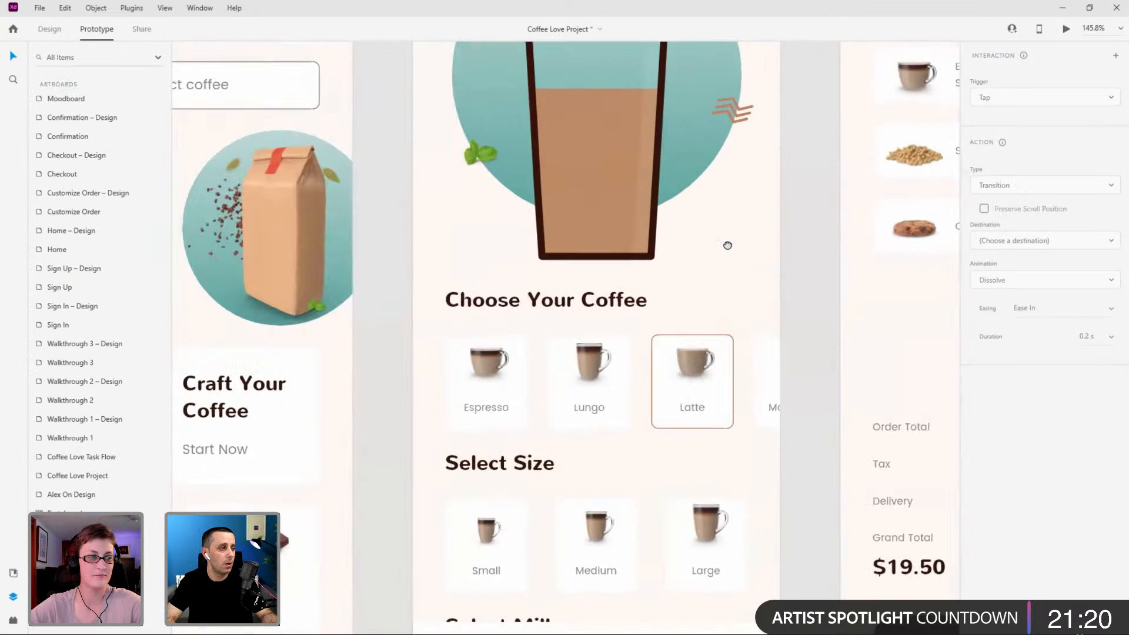
Back in design mode, add a new state named medium to the customize order component, based on its Default State.
left_click(567, 386)
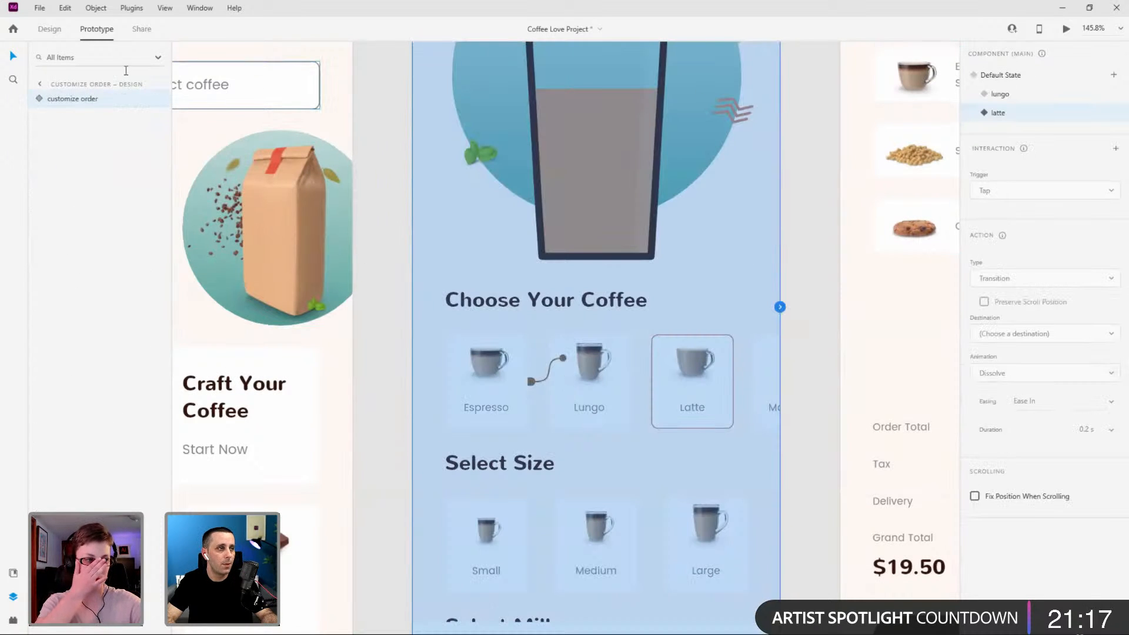
left_click(51, 29)
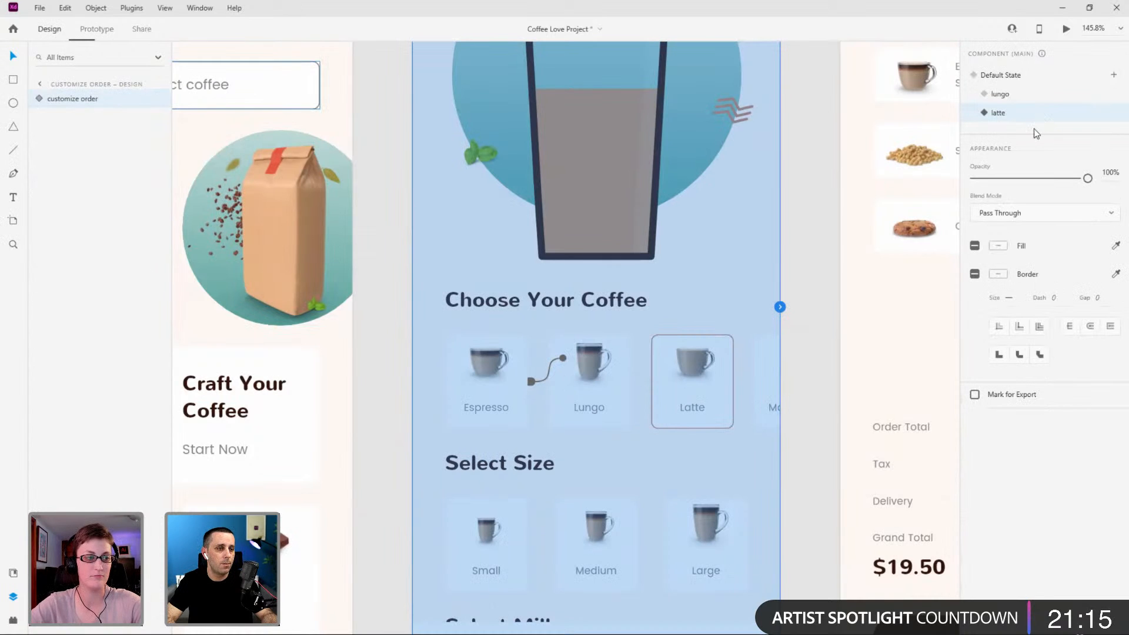
left_click(431, 251)
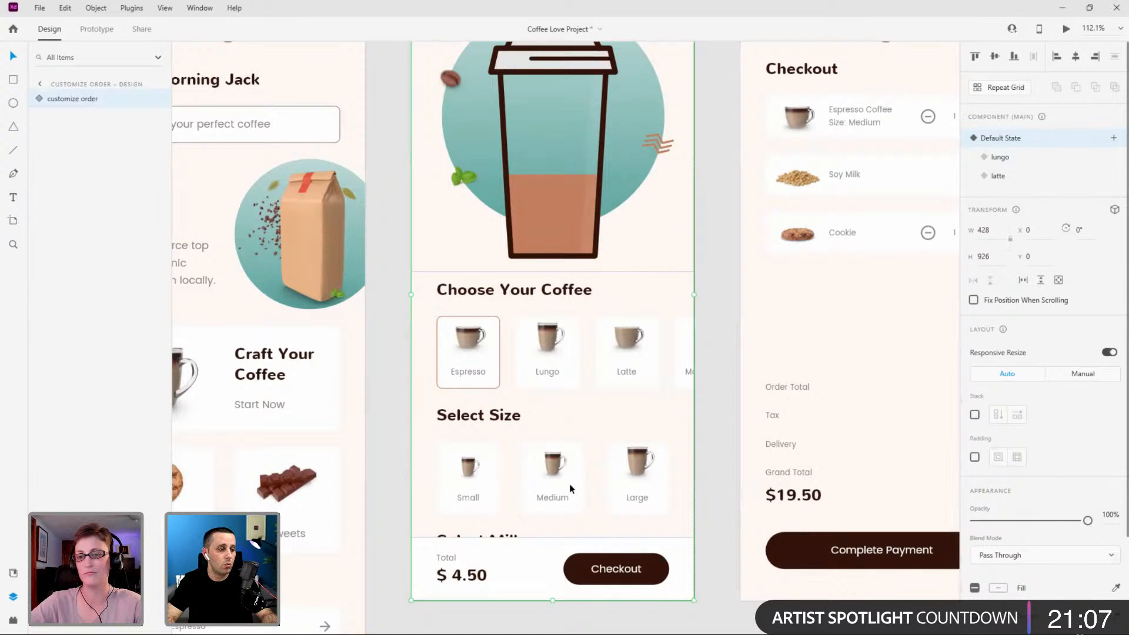
scroll(567, 493, "up", 5, "ctrl")
left_click(602, 447, "ctrl")
left_click(51, 155)
left_click(39, 98)
left_click(1113, 139)
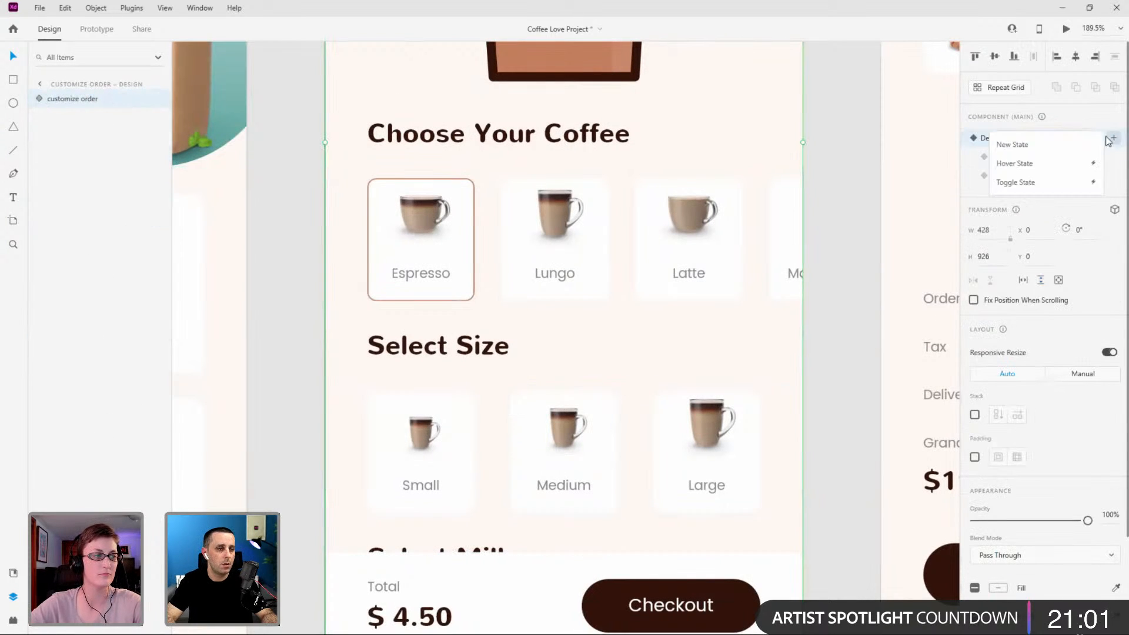
left_click(1065, 146)
type("medium")
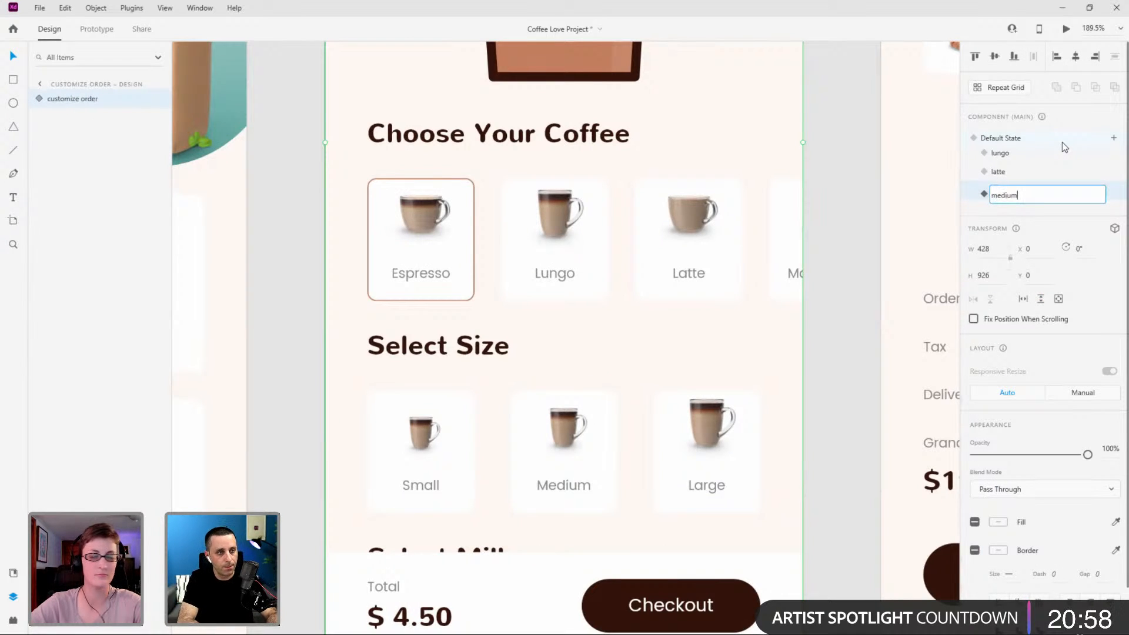
key("Return")
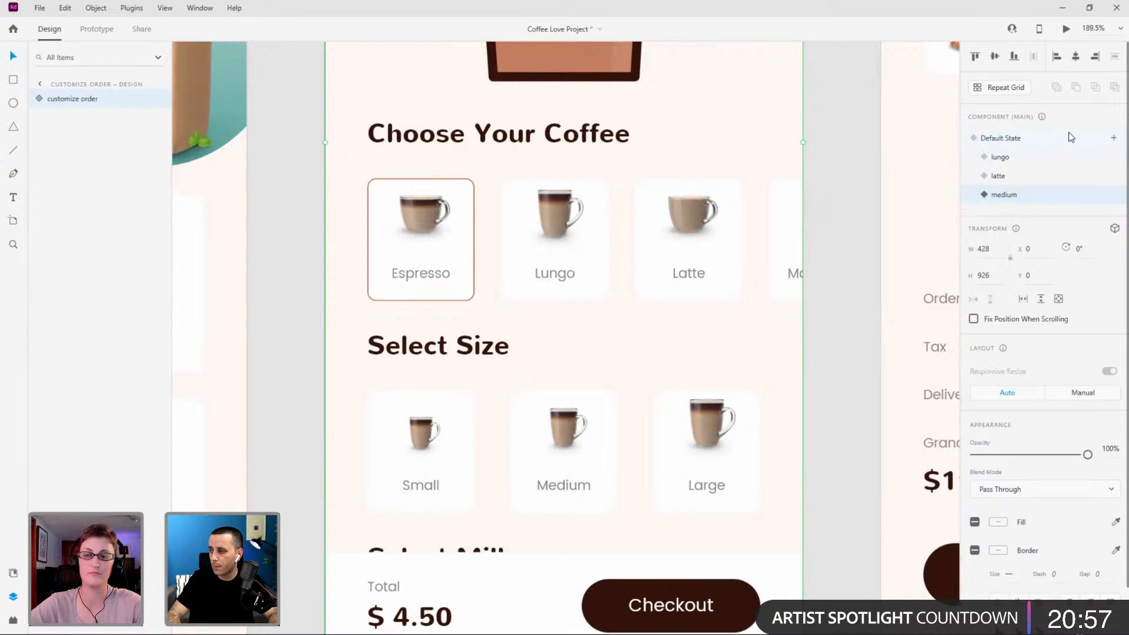
In the medium state, turn on the border of the Medium size card's background.
double_click(607, 475)
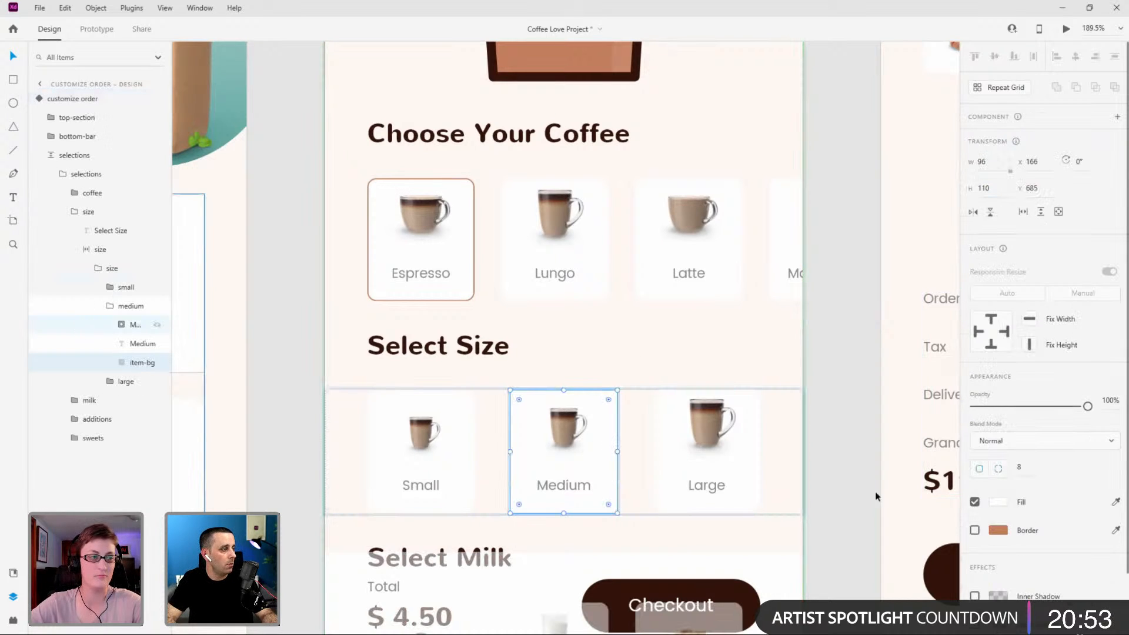
left_click(975, 530)
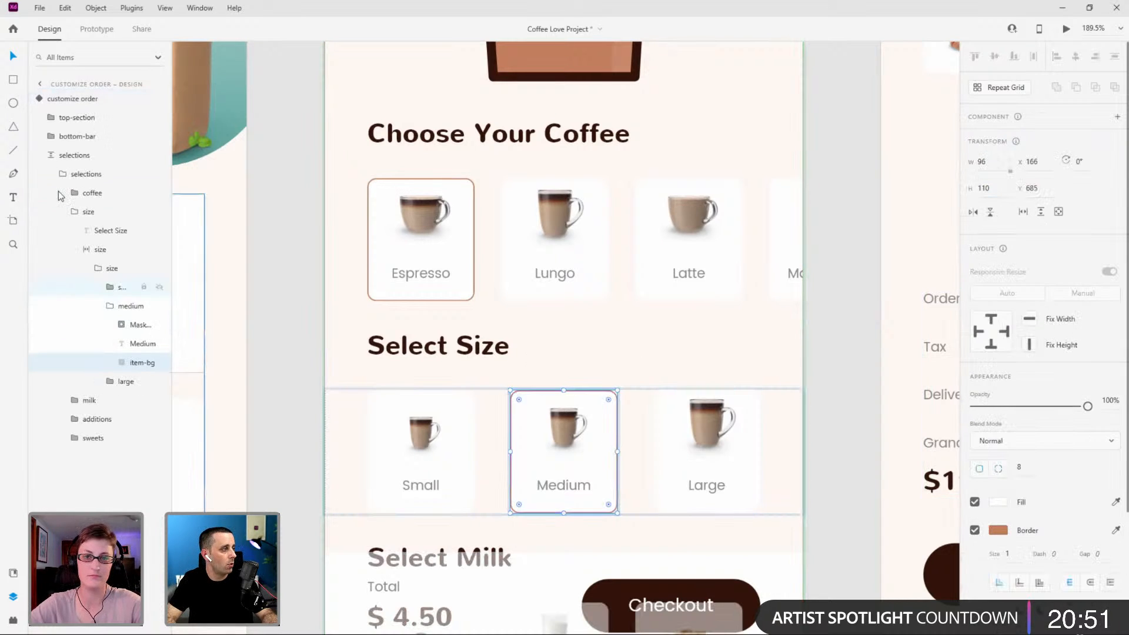
left_click(51, 155)
left_click(627, 327)
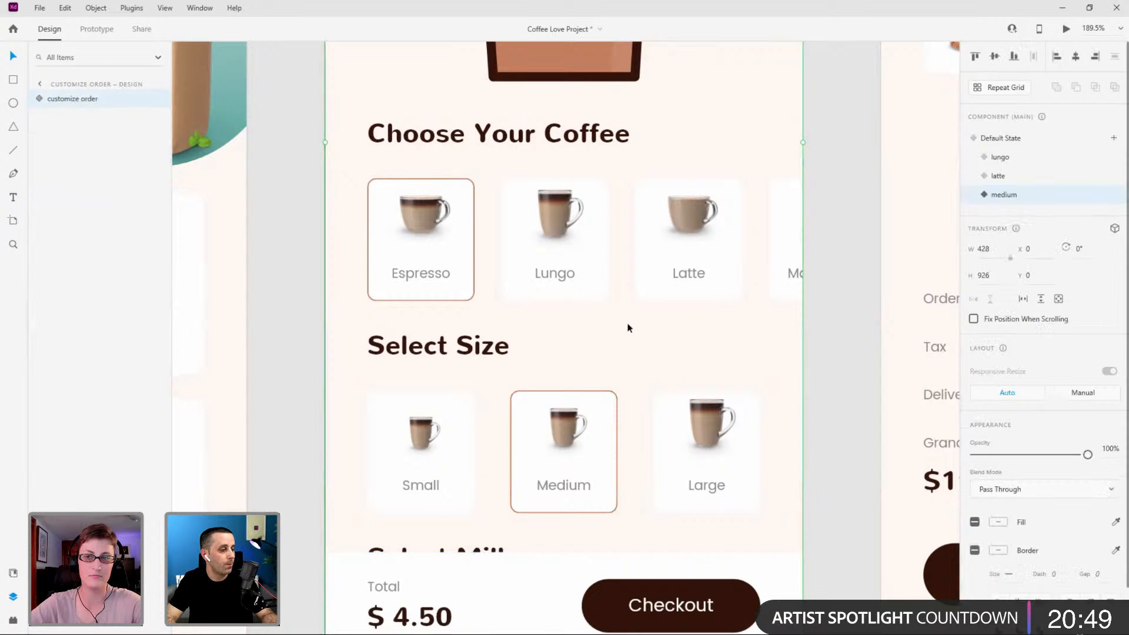
Move the inner selections group up within the medium state's scroll area to Y 266, exposing the size and milk rows.
scroll(627, 327, "down", 3)
left_click_drag(870, 166, 764, 166)
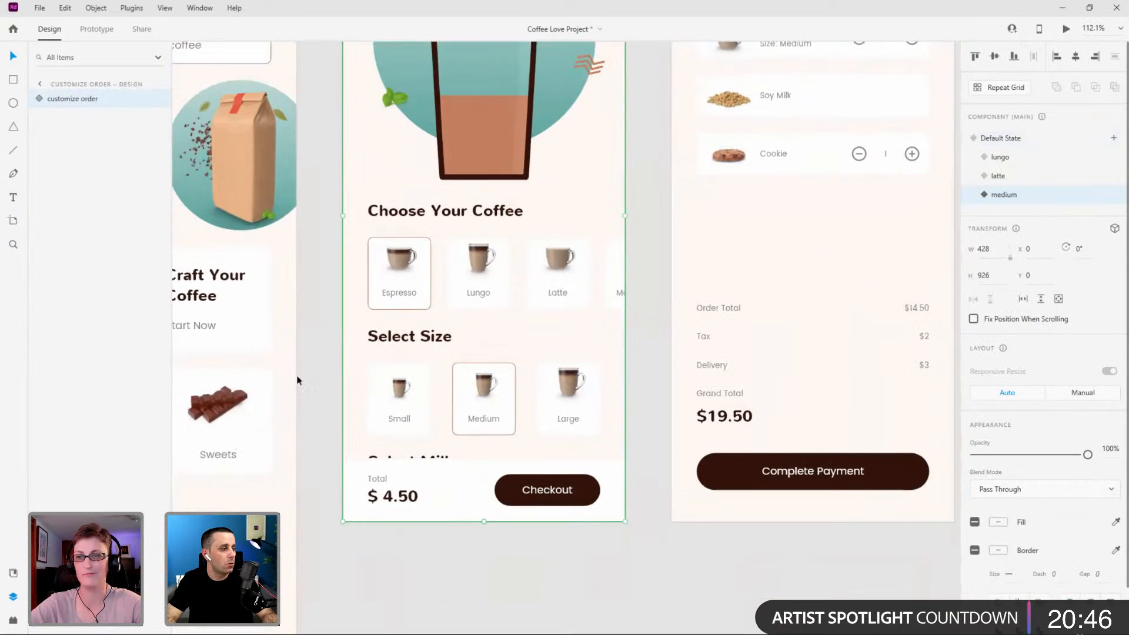
double_click(412, 267)
double_click(412, 267)
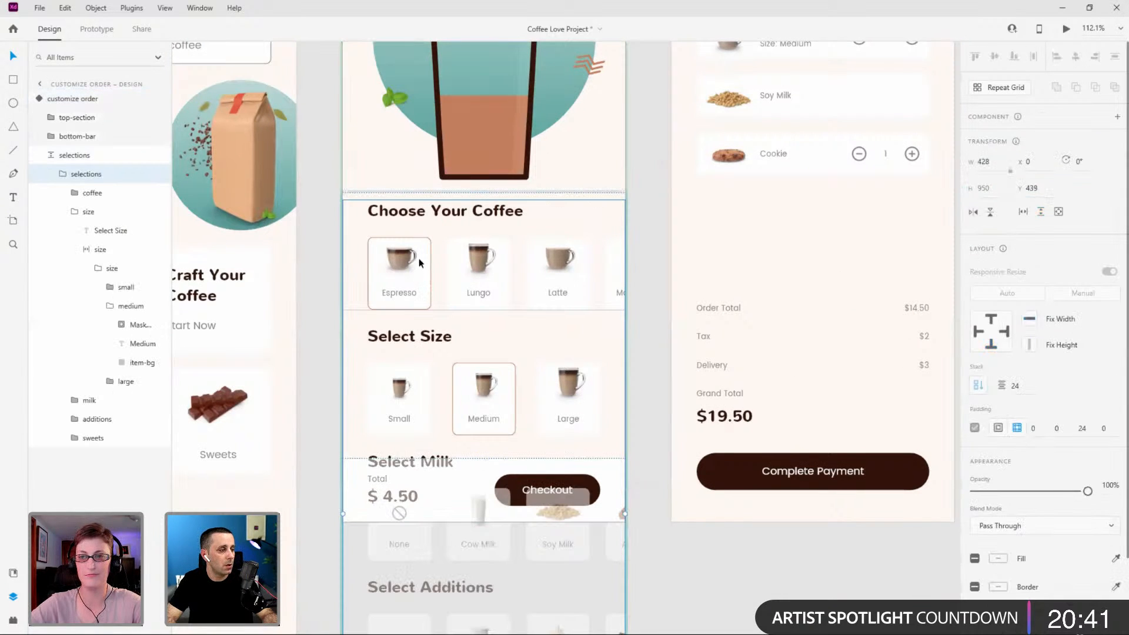
left_click(68, 176)
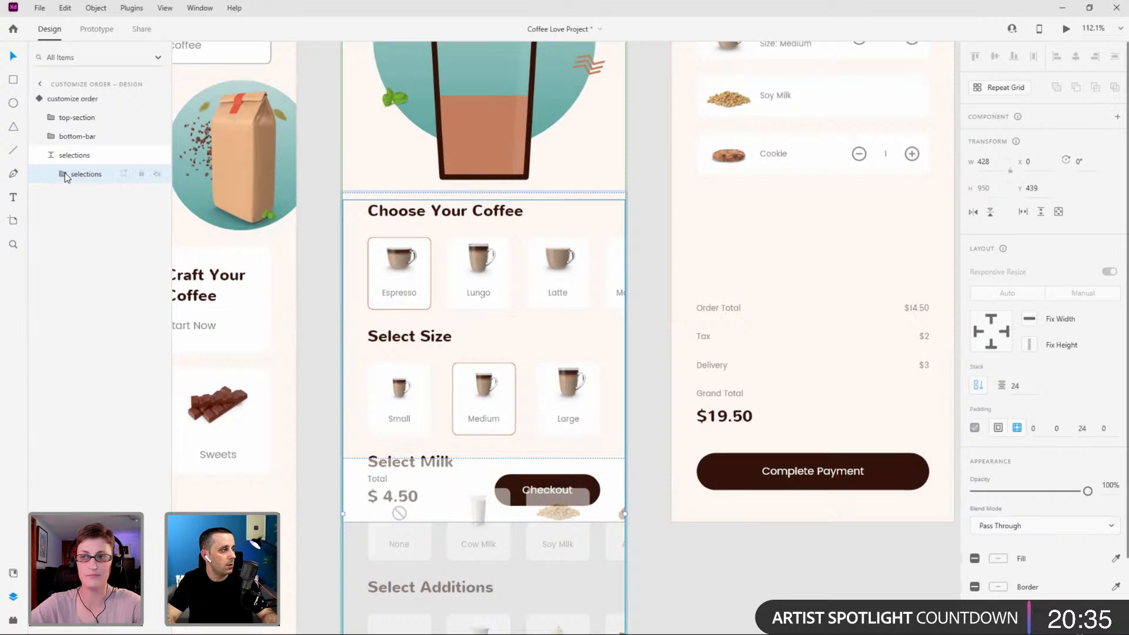
left_click_drag(430, 220, 433, 107)
left_click_drag(411, 292, 426, 158)
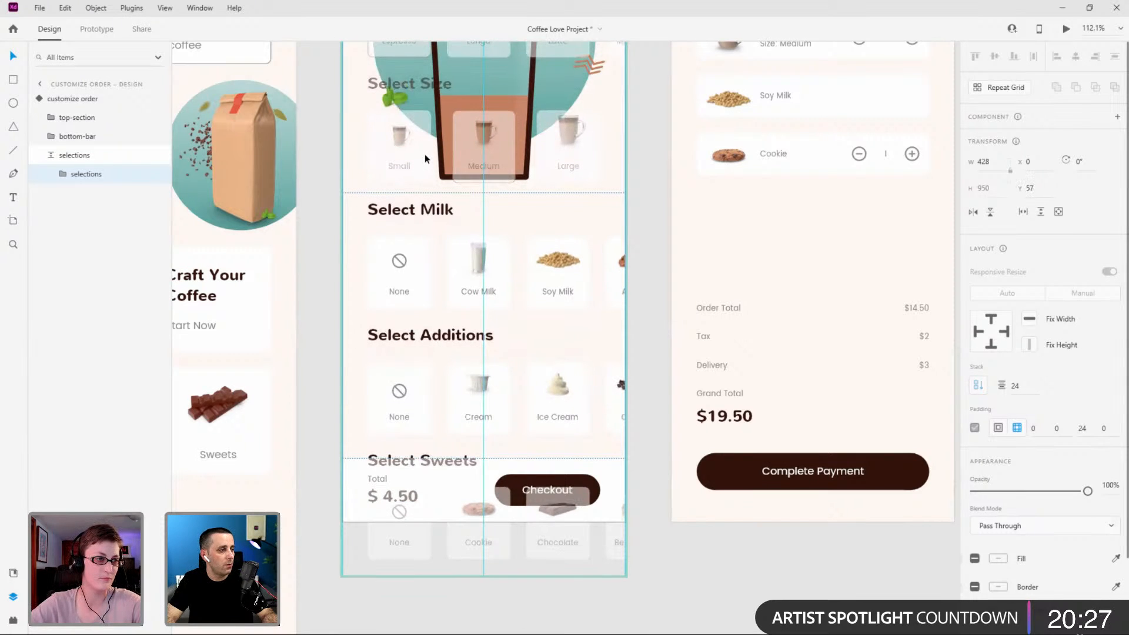
left_click_drag(425, 159, 424, 159)
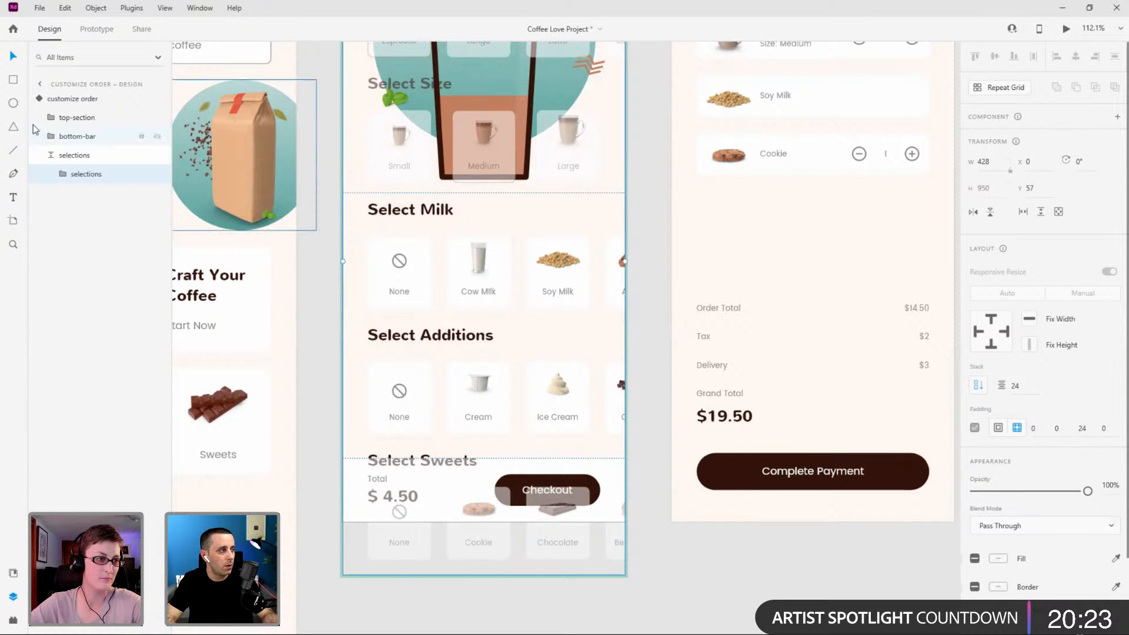
left_click(43, 98)
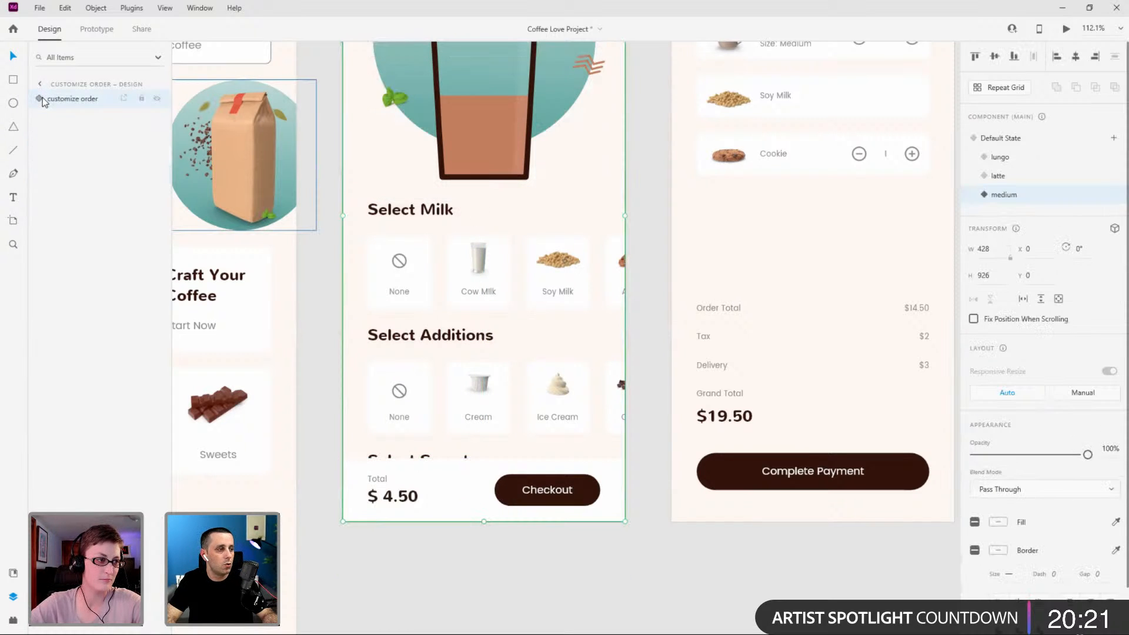
double_click(478, 265)
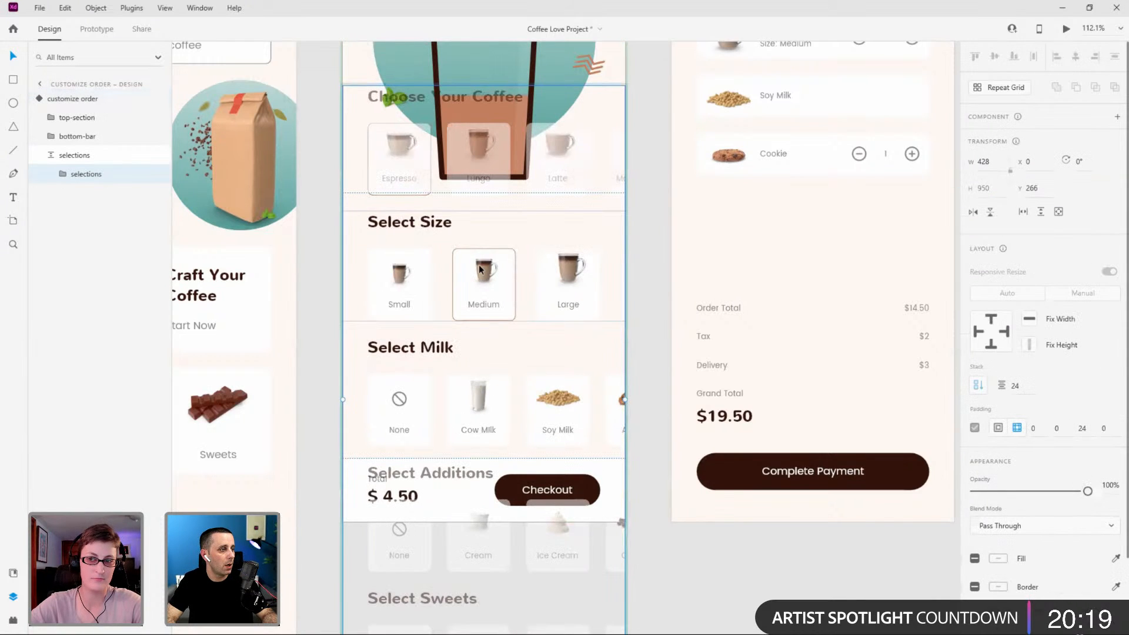
left_click(58, 155)
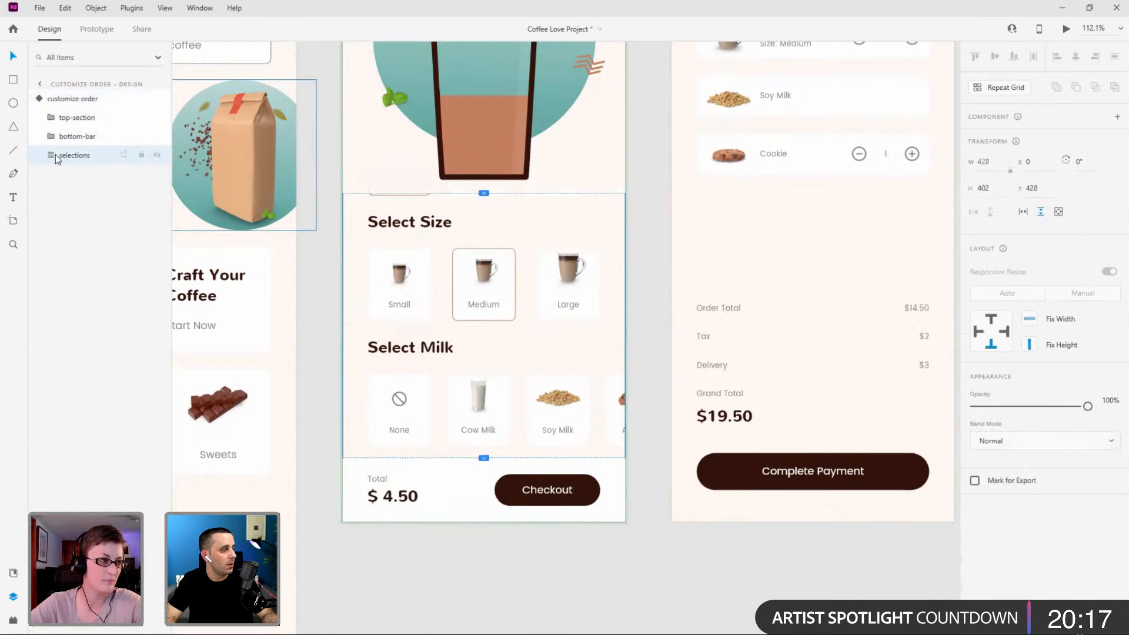
left_click(56, 100)
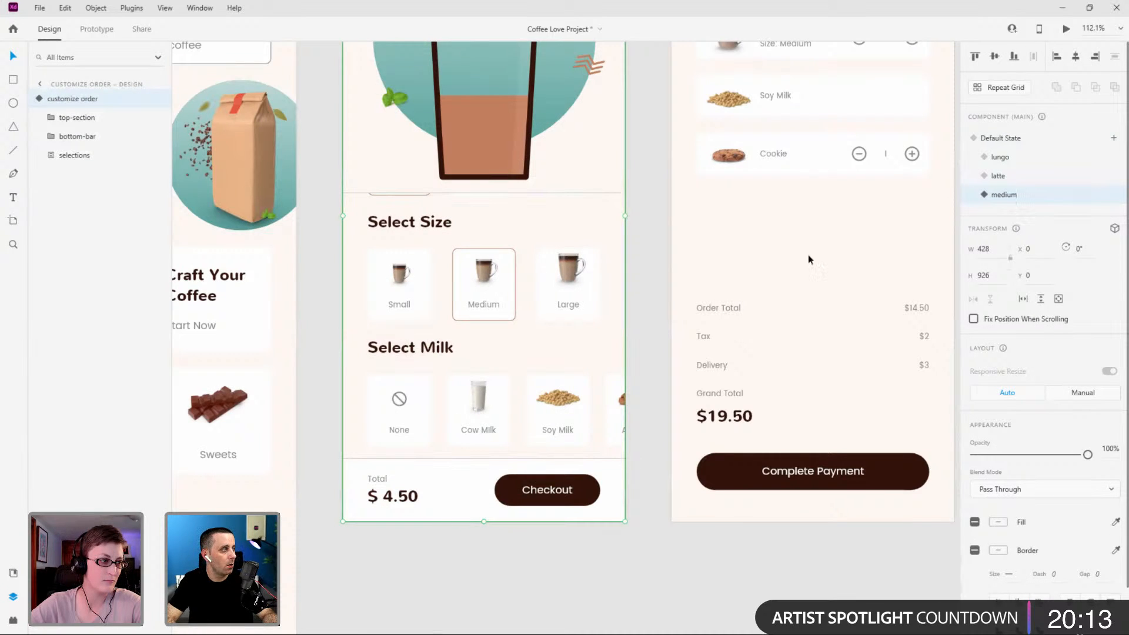
Add a new component state named soy milk and try to select its Soy Milk card.
left_click(1117, 137)
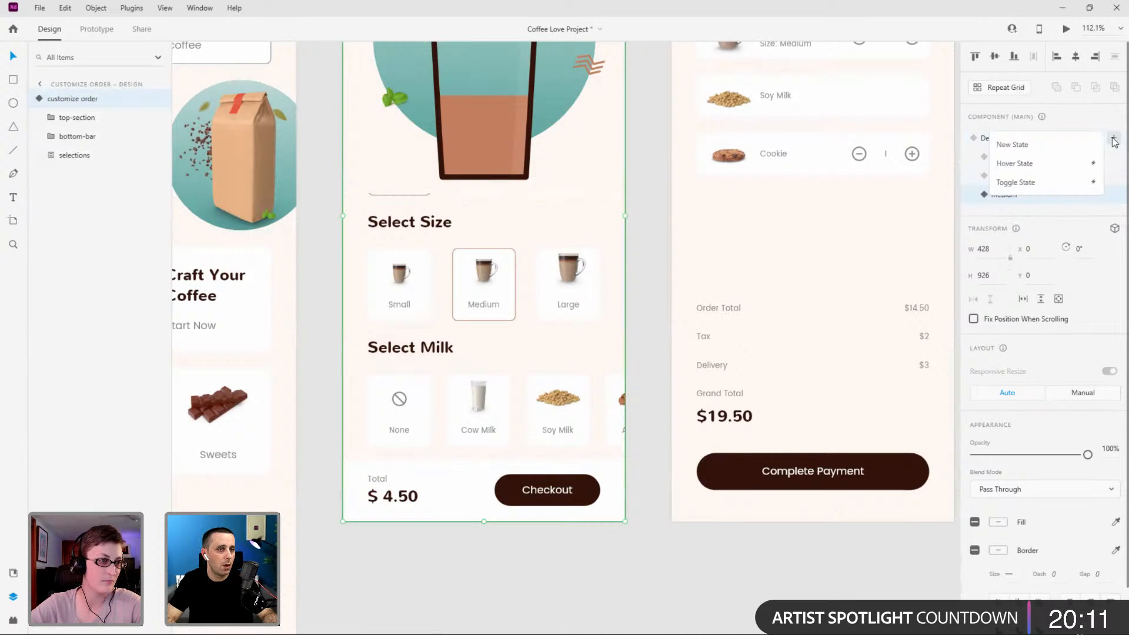
left_click(1039, 147)
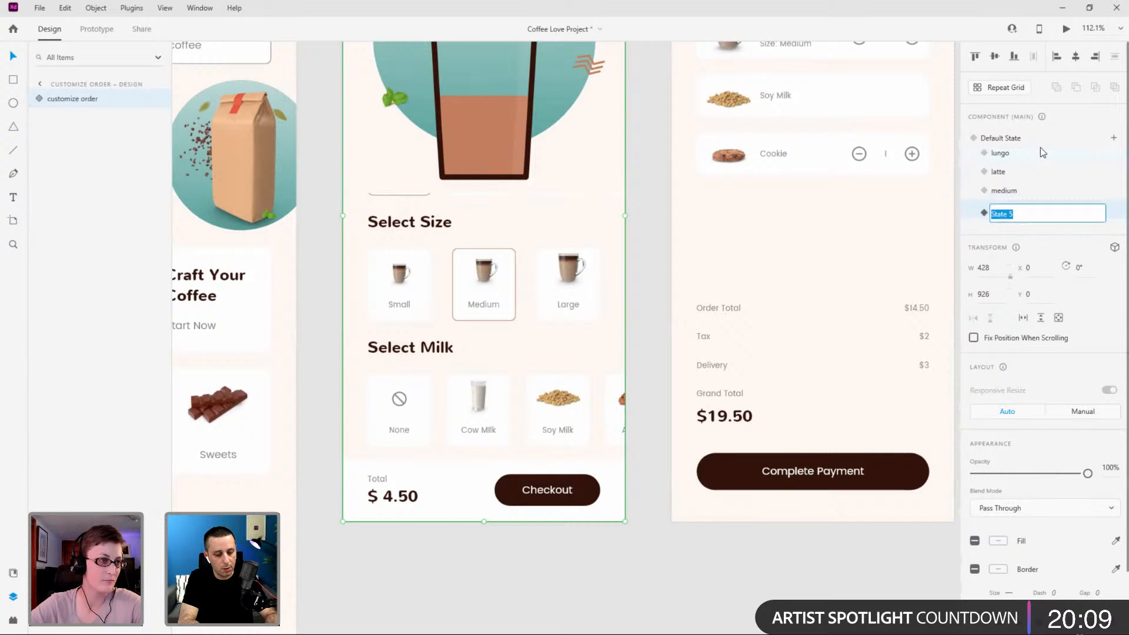
type("soy milk")
key("Return")
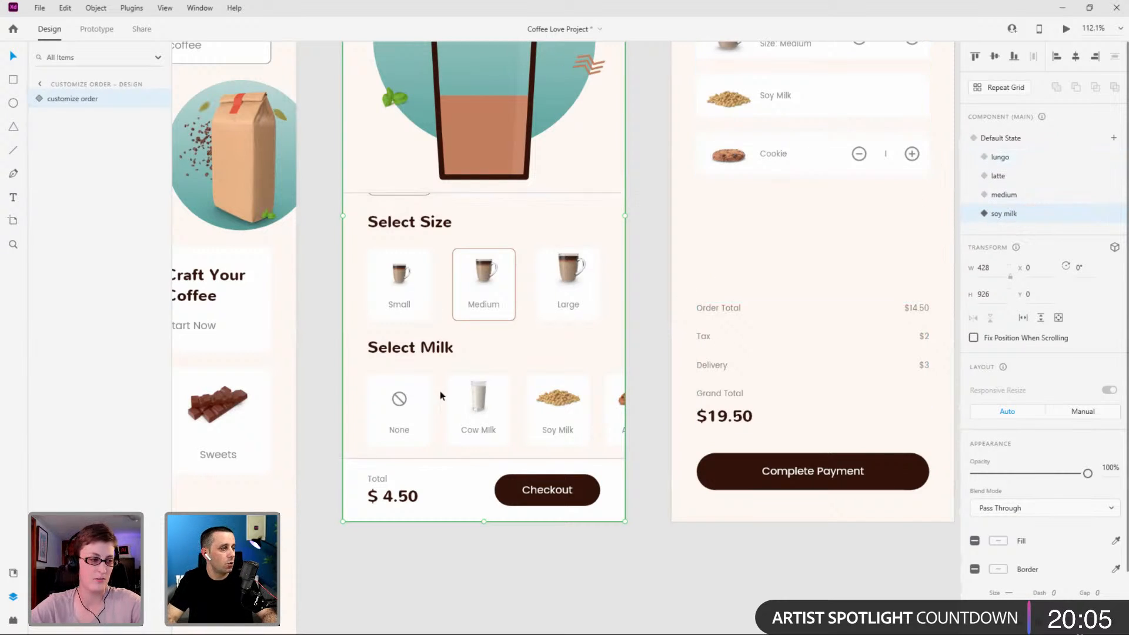
double_click(560, 415)
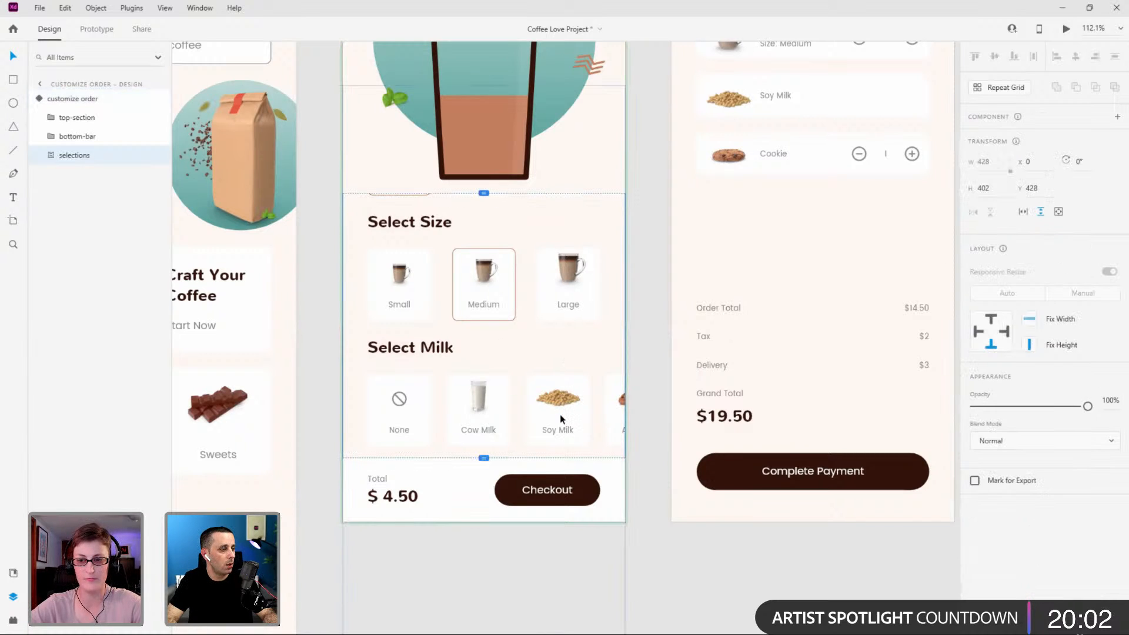
left_click(75, 100)
In the medium state, move the inner selections group back down within its scroll area to Y 432.
left_click(1003, 195)
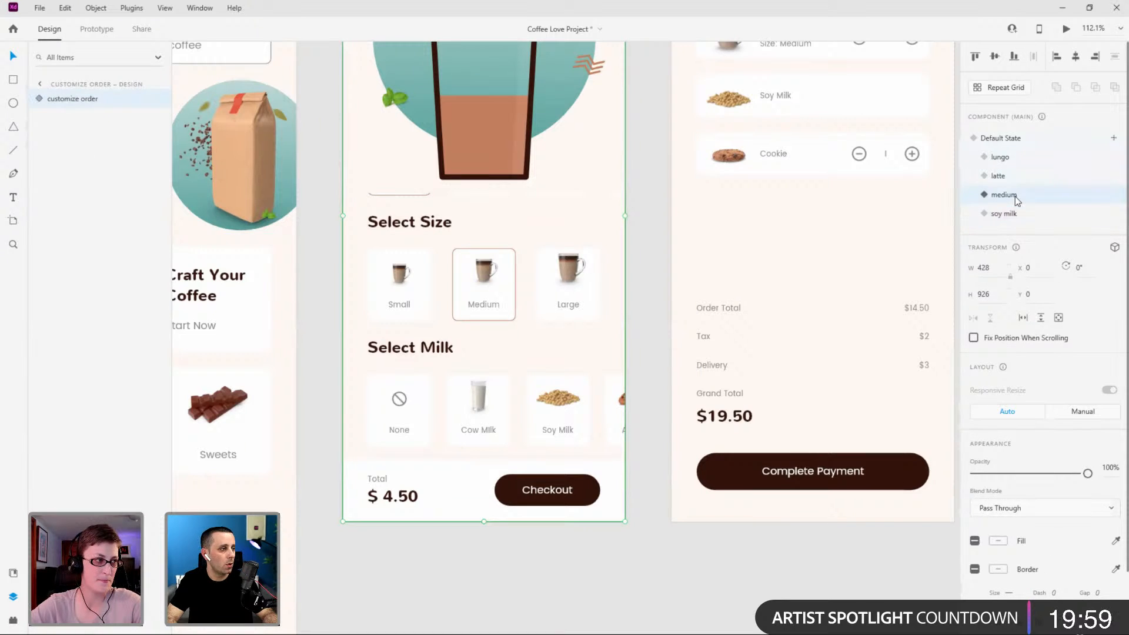
double_click(464, 284)
left_click(51, 154)
left_click(83, 174)
left_click_drag(492, 327, 492, 371)
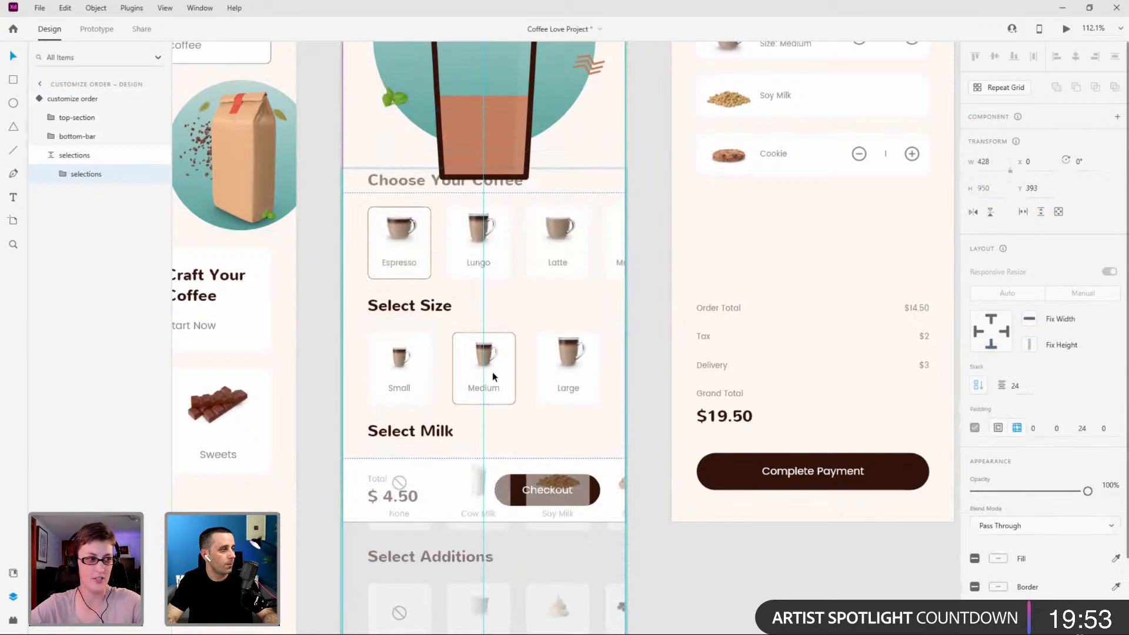
left_click(51, 154)
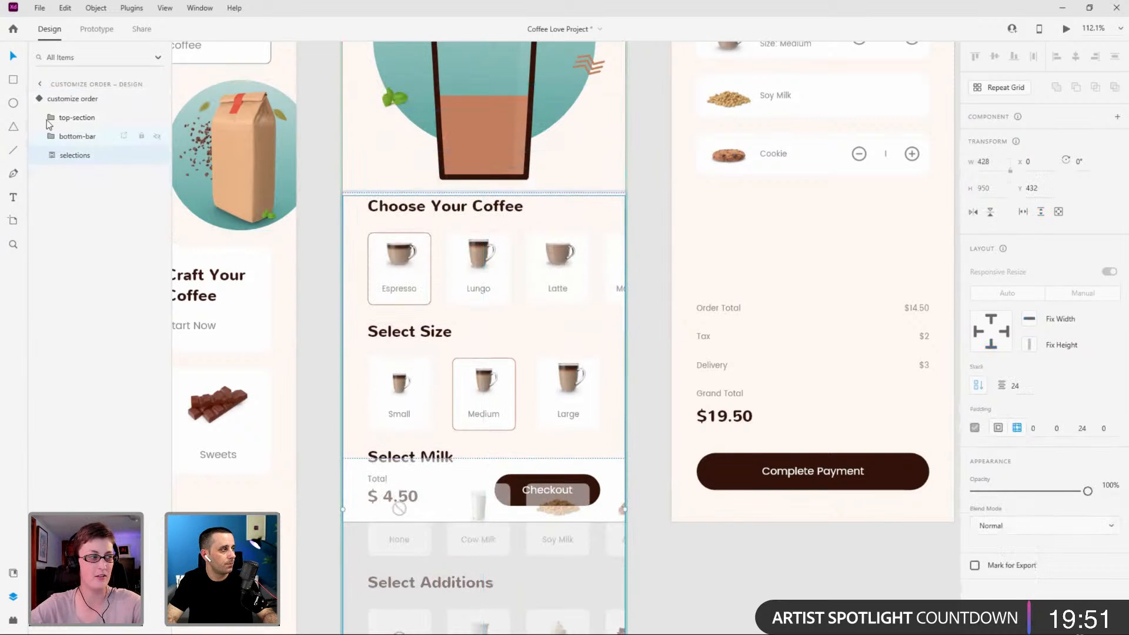
left_click(59, 98)
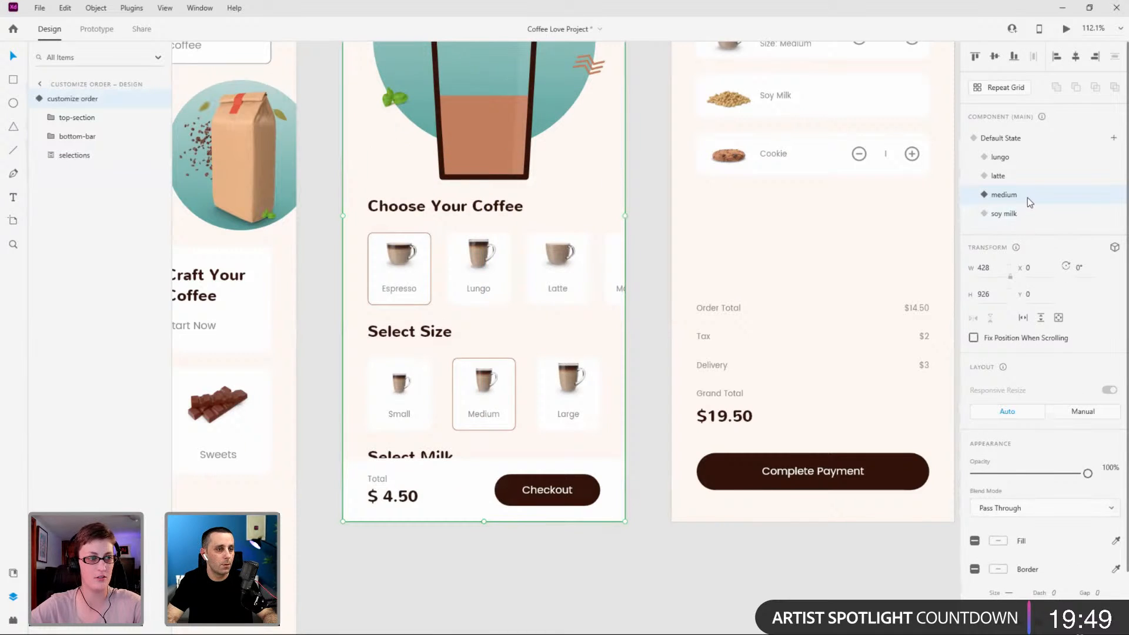
Compare the position of the selections content across the latte, Default State, lungo and medium states.
left_click(1017, 177)
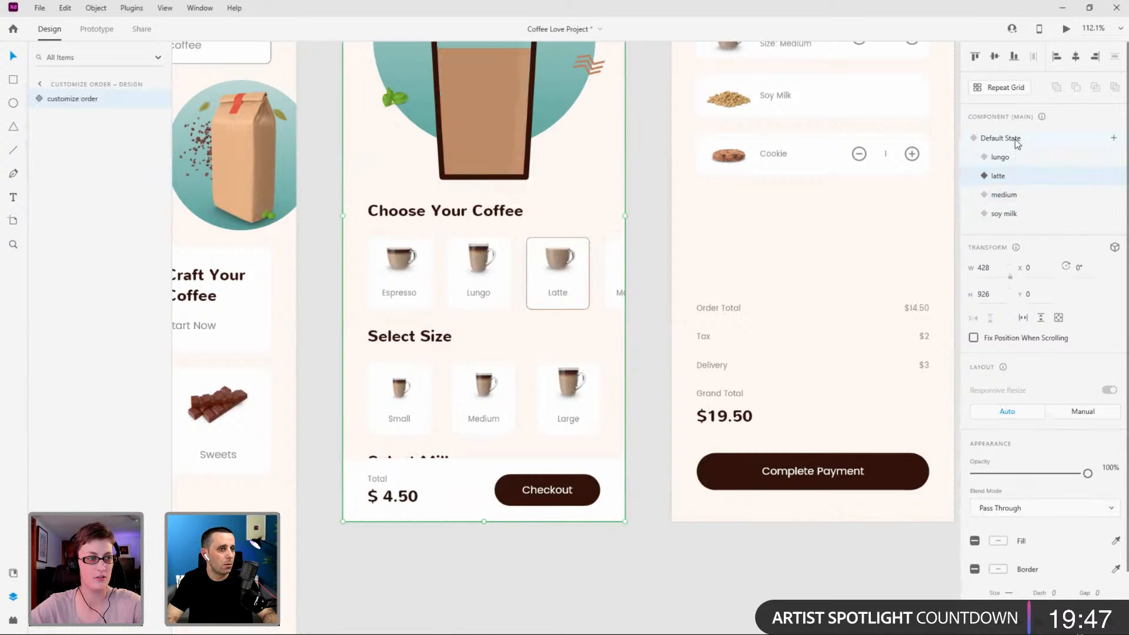
left_click(1016, 139)
left_click(1018, 157)
left_click(1021, 176)
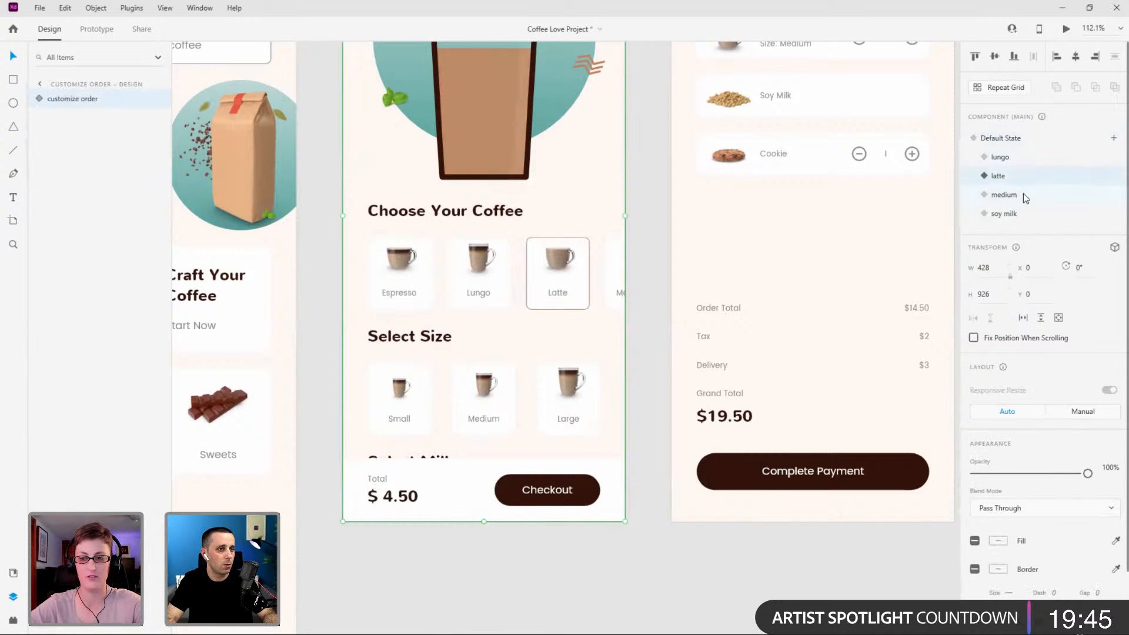
left_click(1024, 196)
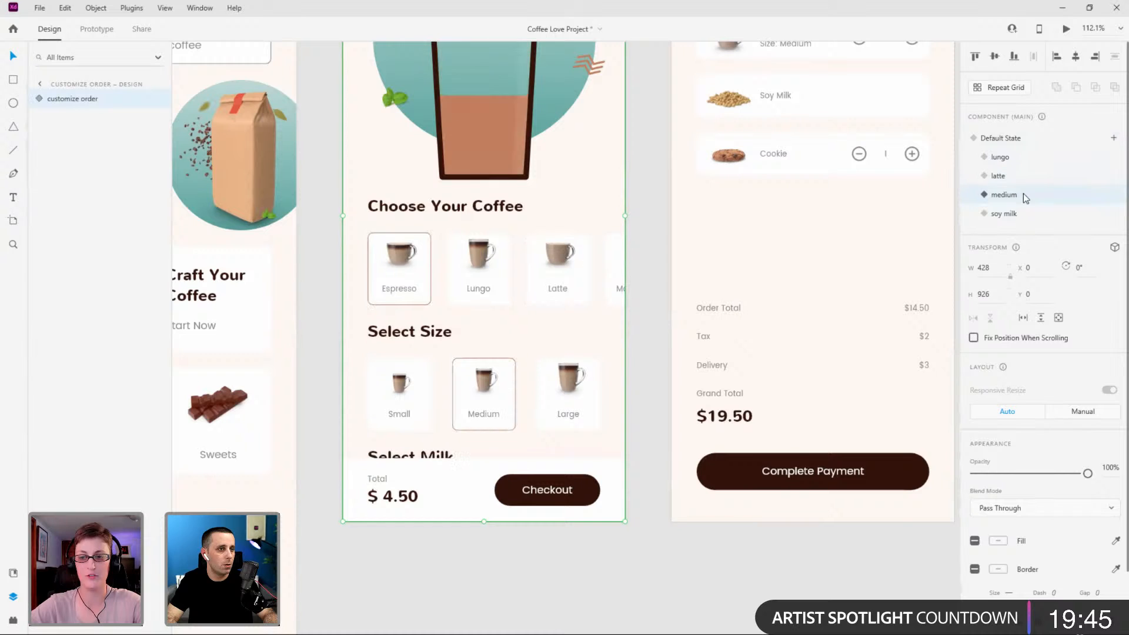
left_click(1016, 136)
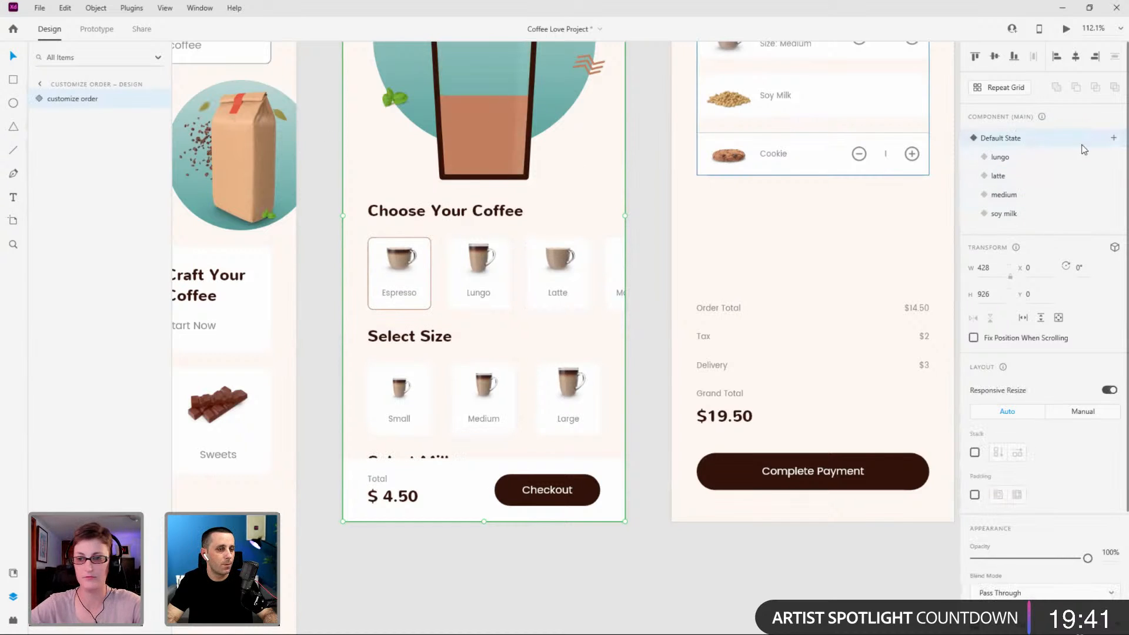
Copy the selections scroll group from the component's Default State.
left_click(45, 104)
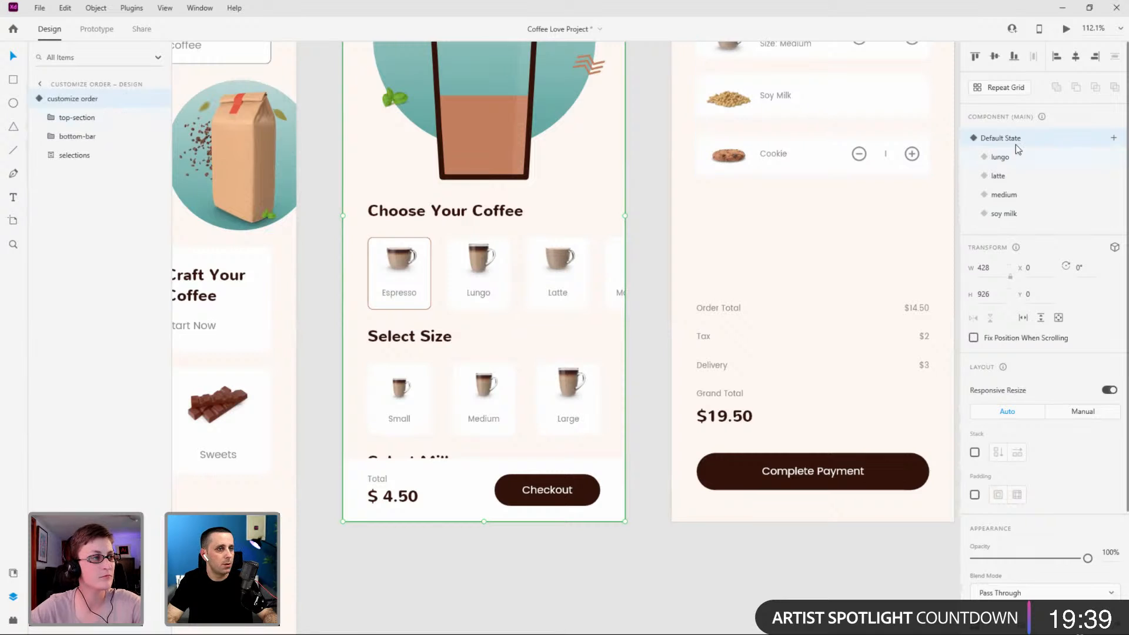
left_click(80, 156)
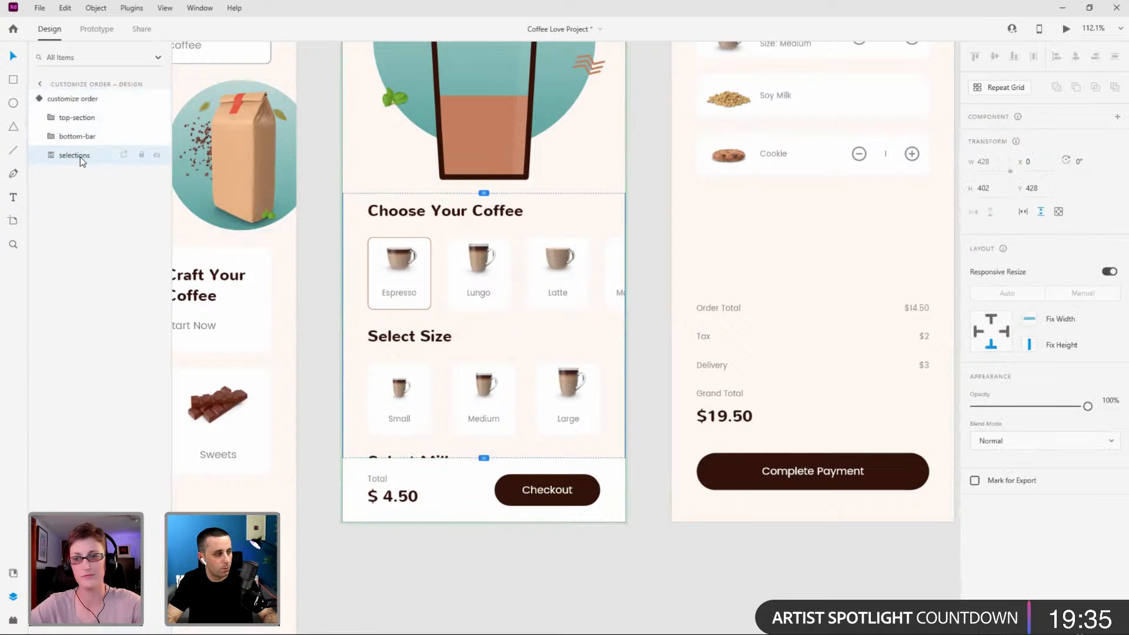
left_click(41, 102)
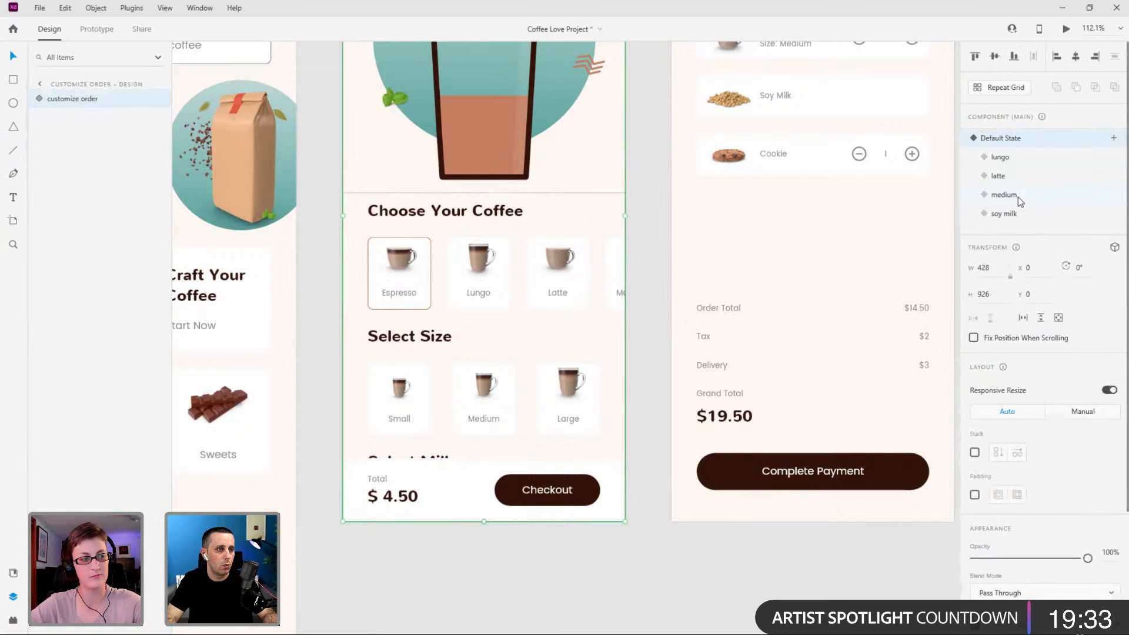
Delete the soy milk state from the component and switch to the medium state.
right_click(1005, 214)
left_click(1037, 218)
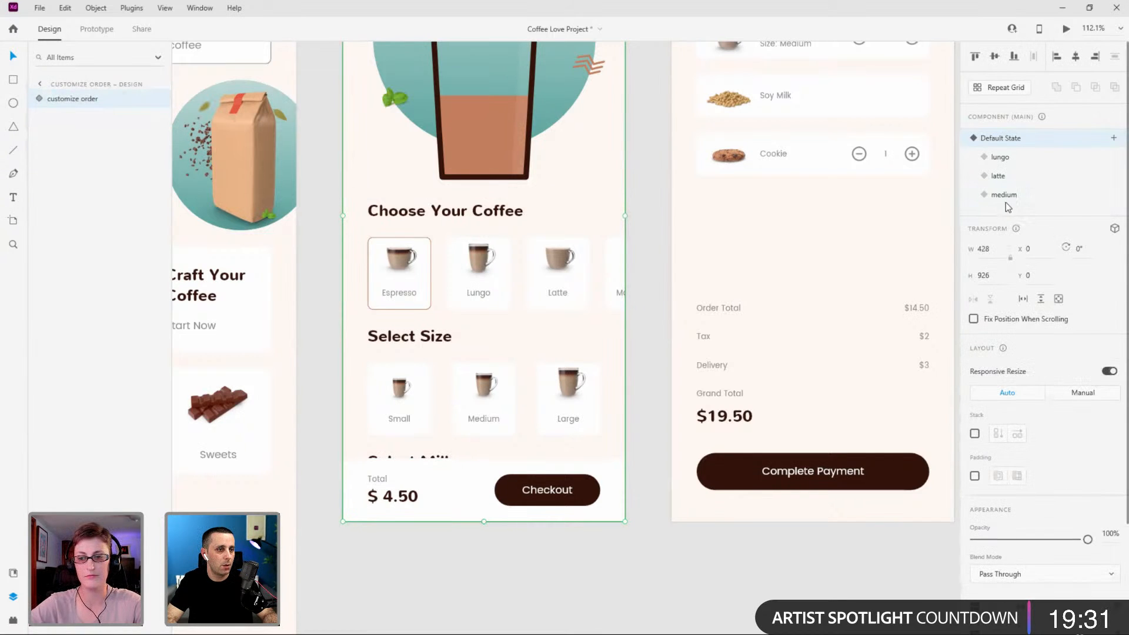
left_click(1004, 194)
left_click(39, 99)
left_click(38, 99)
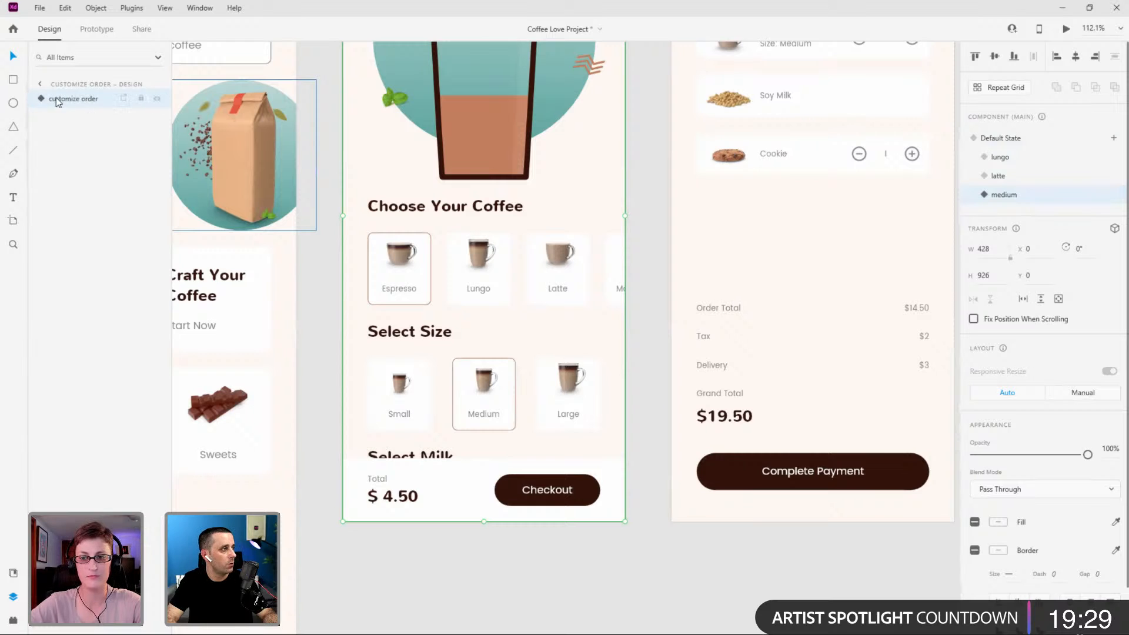
In the medium state, paste the Default State's selections scroll group and delete the shifted original.
left_click(1021, 139)
left_click(1022, 199)
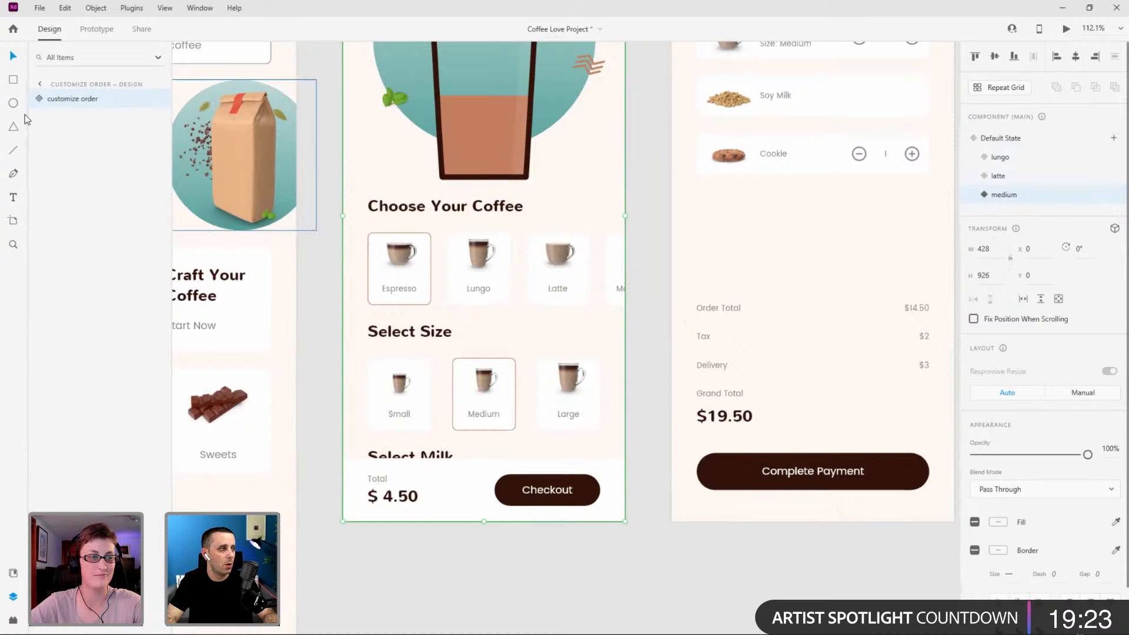
left_click(39, 99)
left_click(75, 153)
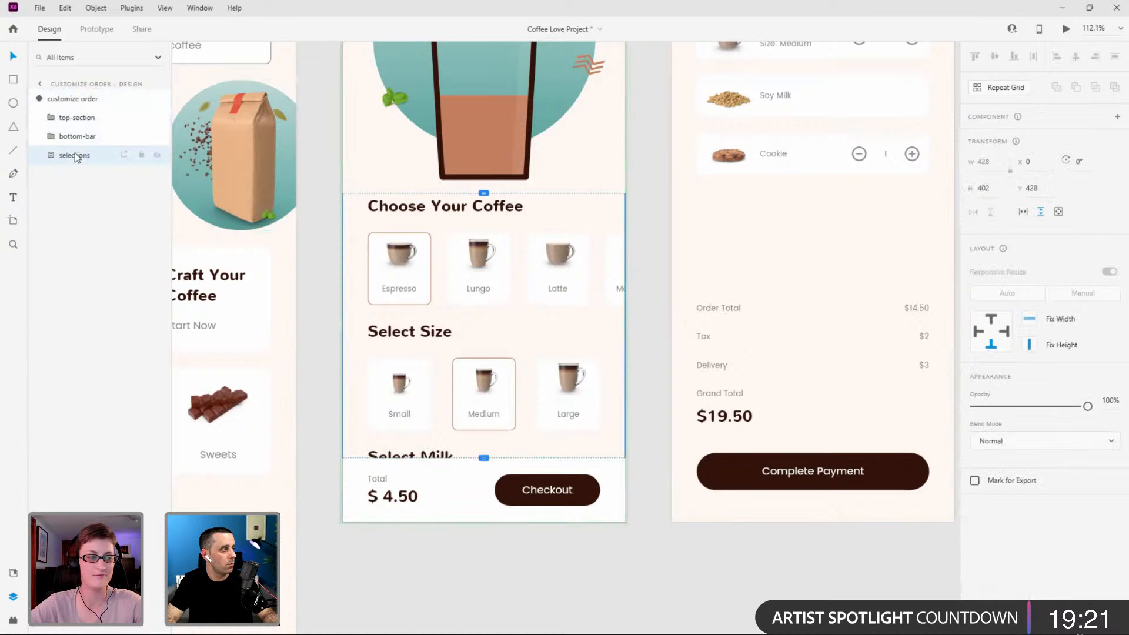
key("ctrl+v")
left_click_drag(82, 120, 83, 167)
left_click(83, 175)
key("Delete")
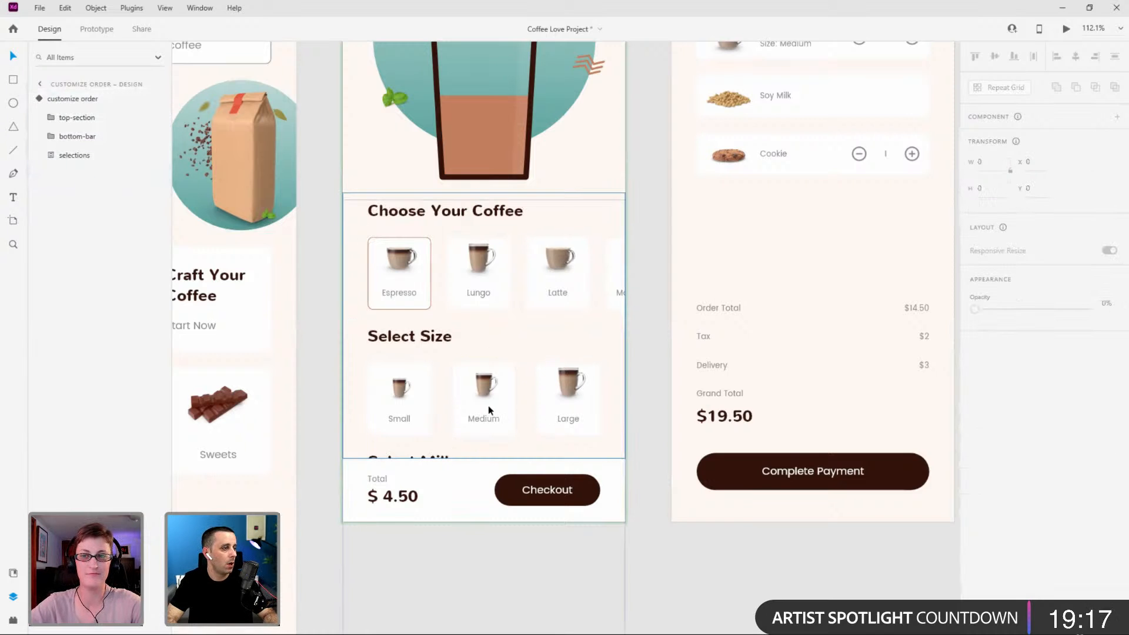
Turn on the border of the Medium card's item-bg in the medium state and select the card's medium group.
left_click(43, 100)
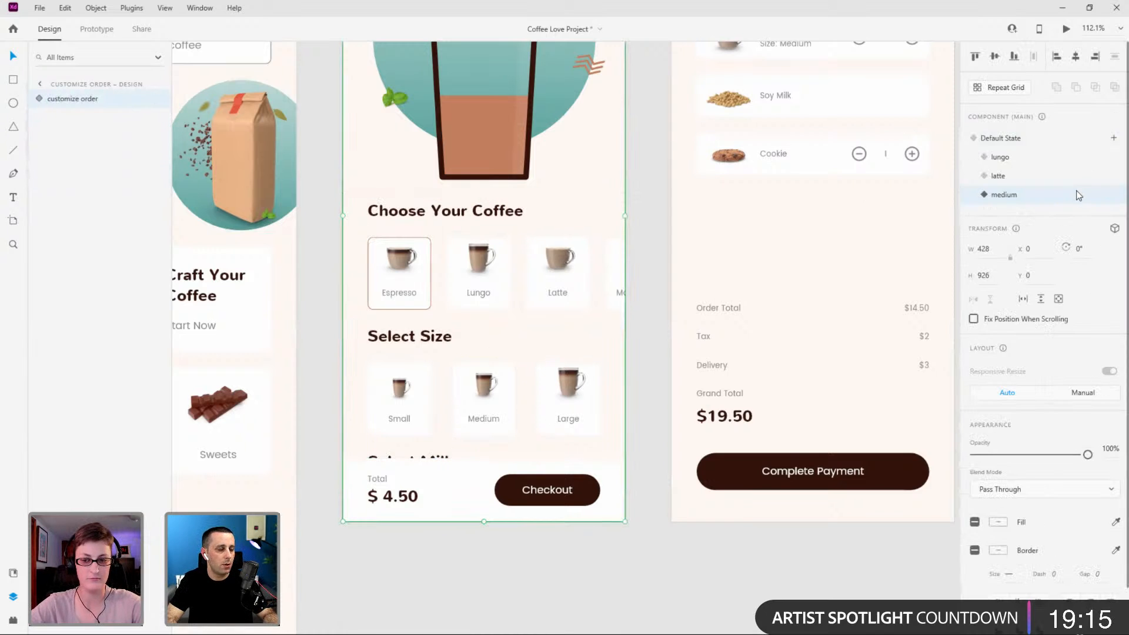
double_click(501, 406)
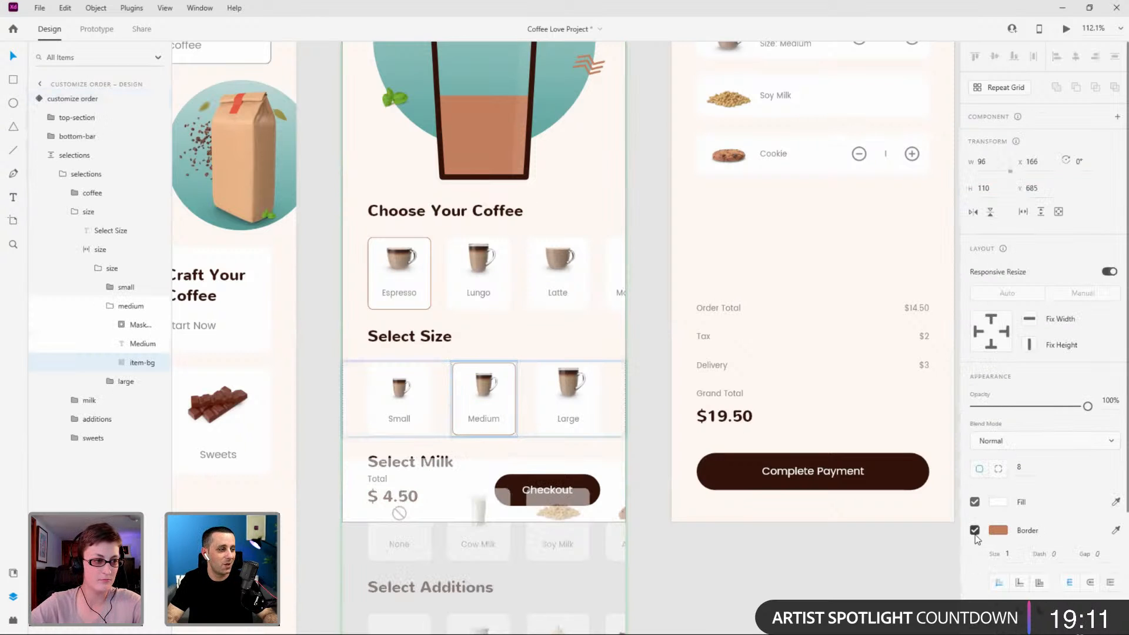
left_click(112, 306)
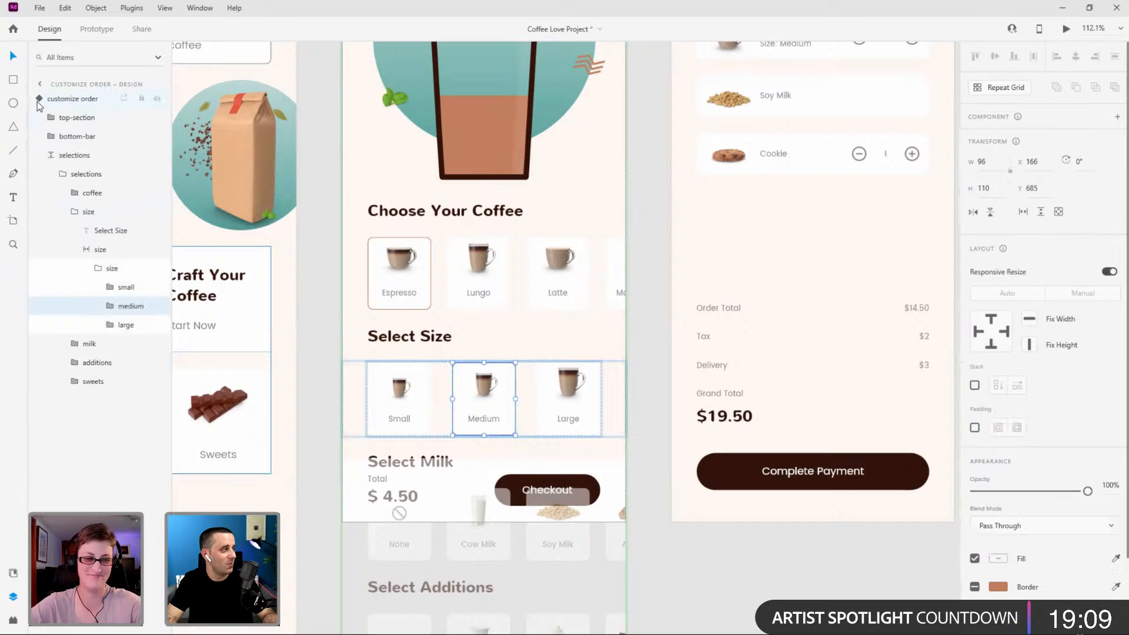
Check the customize order component's lungo, latte and medium states, ending on the Default State.
left_click(528, 307)
left_click(1020, 141)
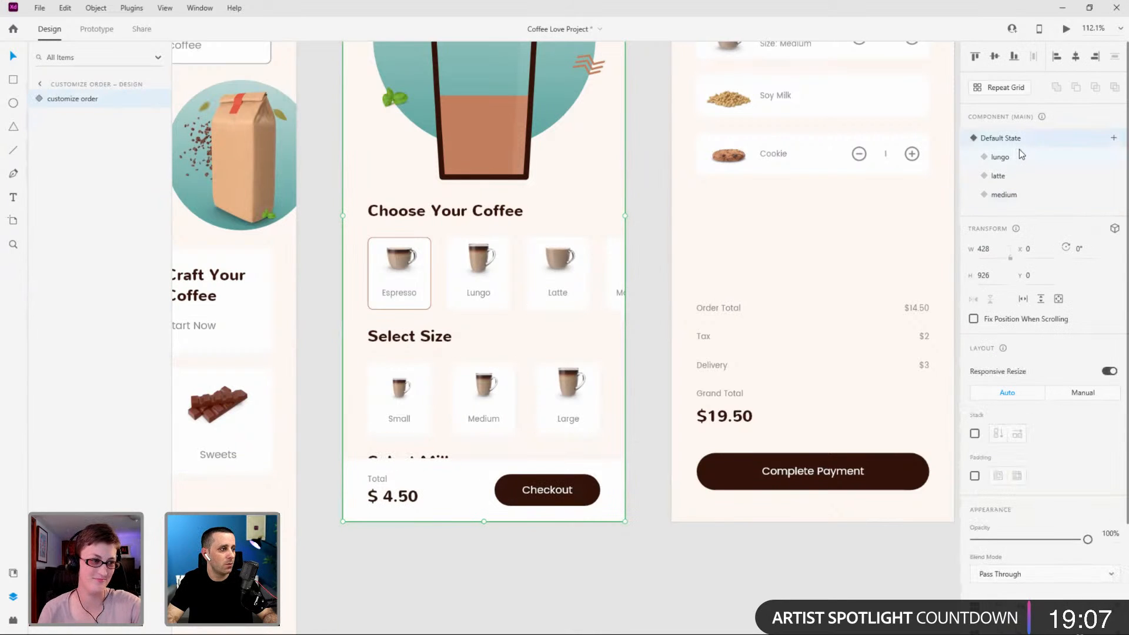
left_click(1019, 158)
left_click(1021, 176)
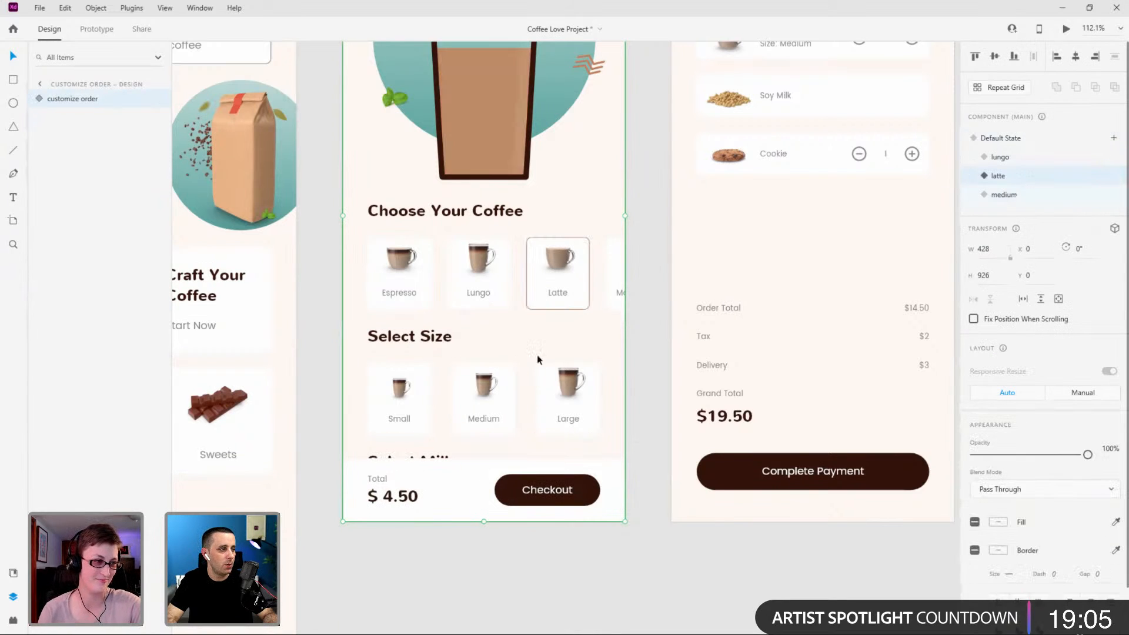
left_click(1021, 194)
left_click(977, 139)
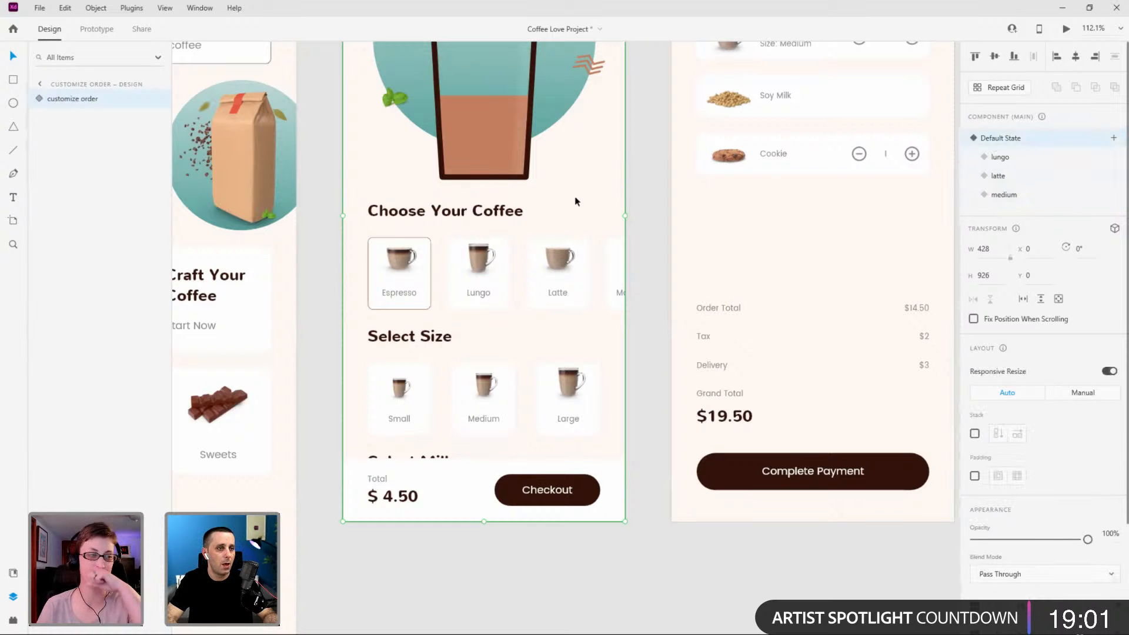
Preview the Default State of the Customize Order screen, scroll through its selections, and close the preview.
key("ctrl+Return")
left_click(451, 353)
left_click(517, 364)
left_click(381, 371)
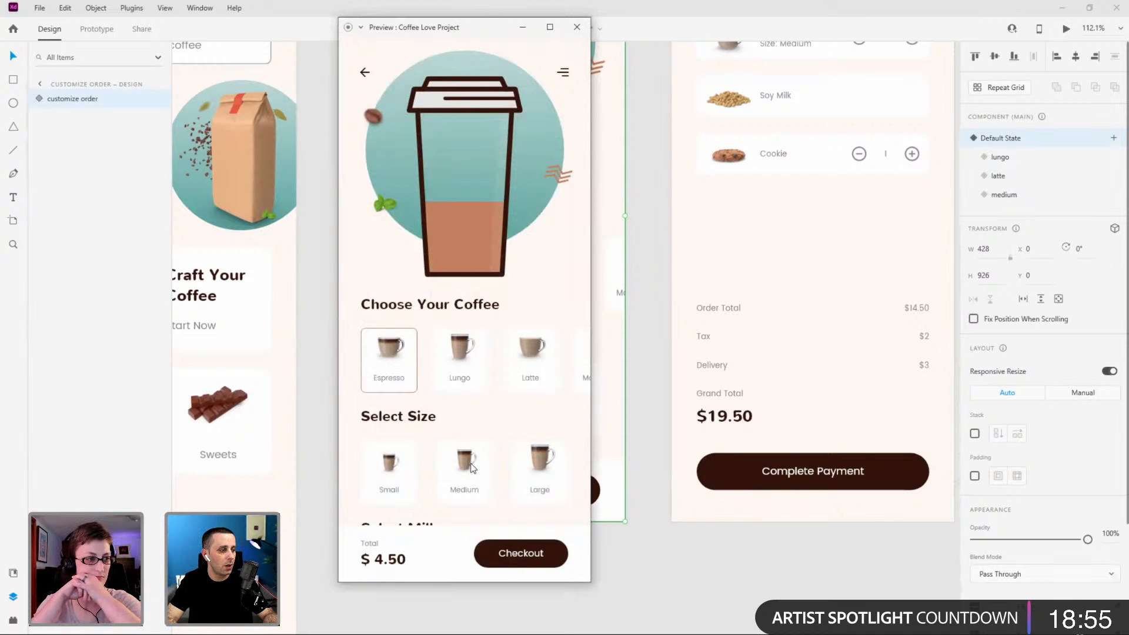
scroll(471, 467, "down", 3)
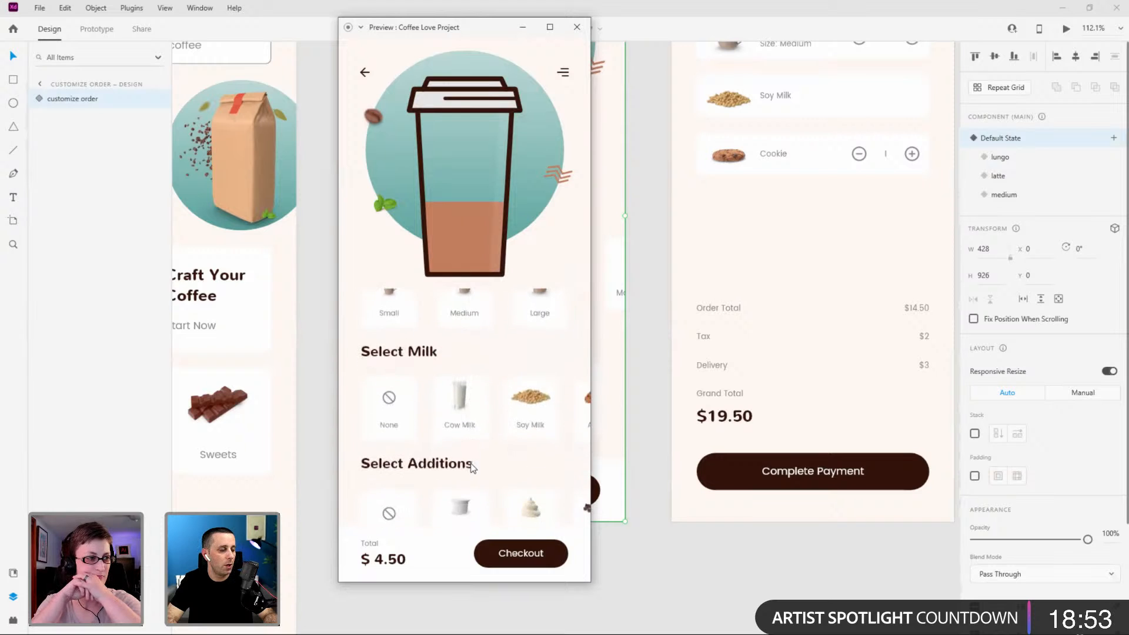
scroll(506, 398, "up", 3)
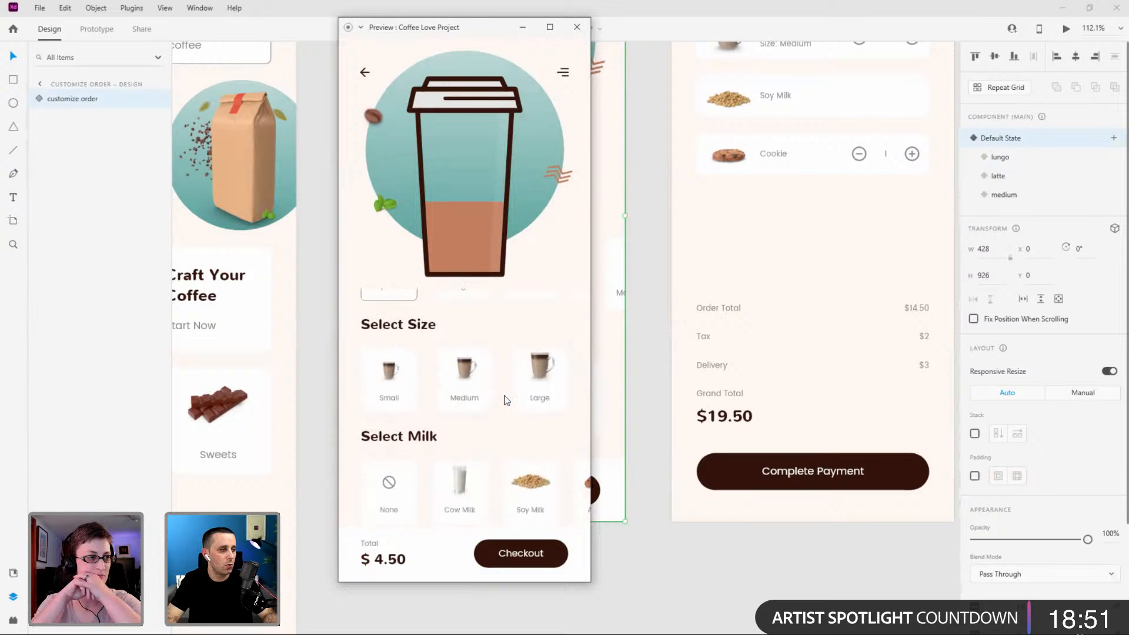
left_click(576, 27)
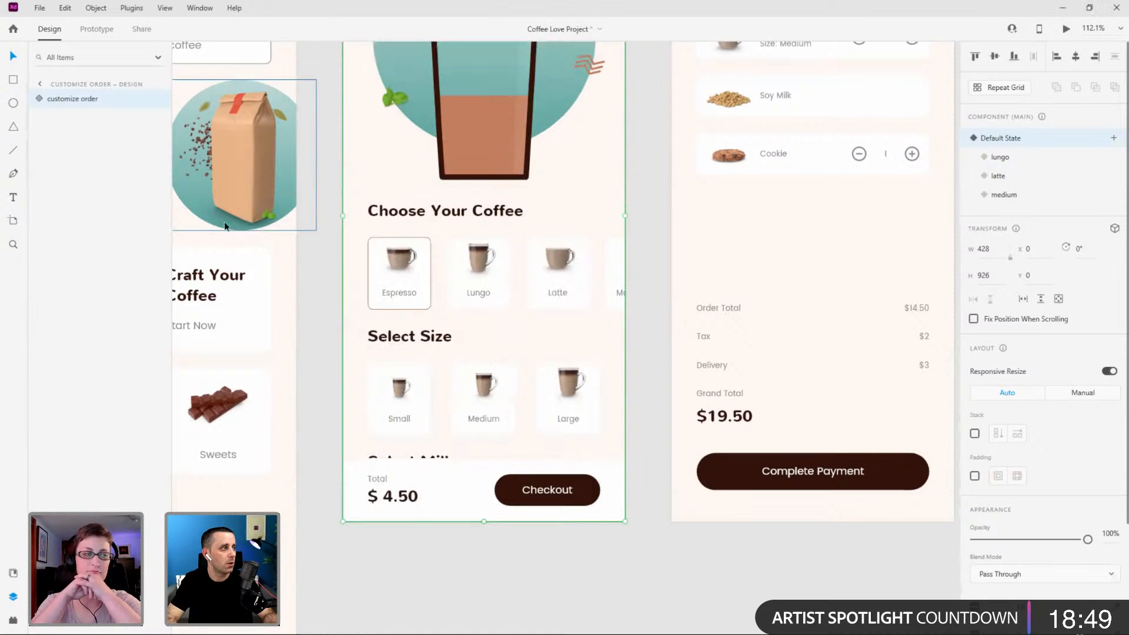
Create a new component state named soy milk based on the medium state.
left_click(1041, 195)
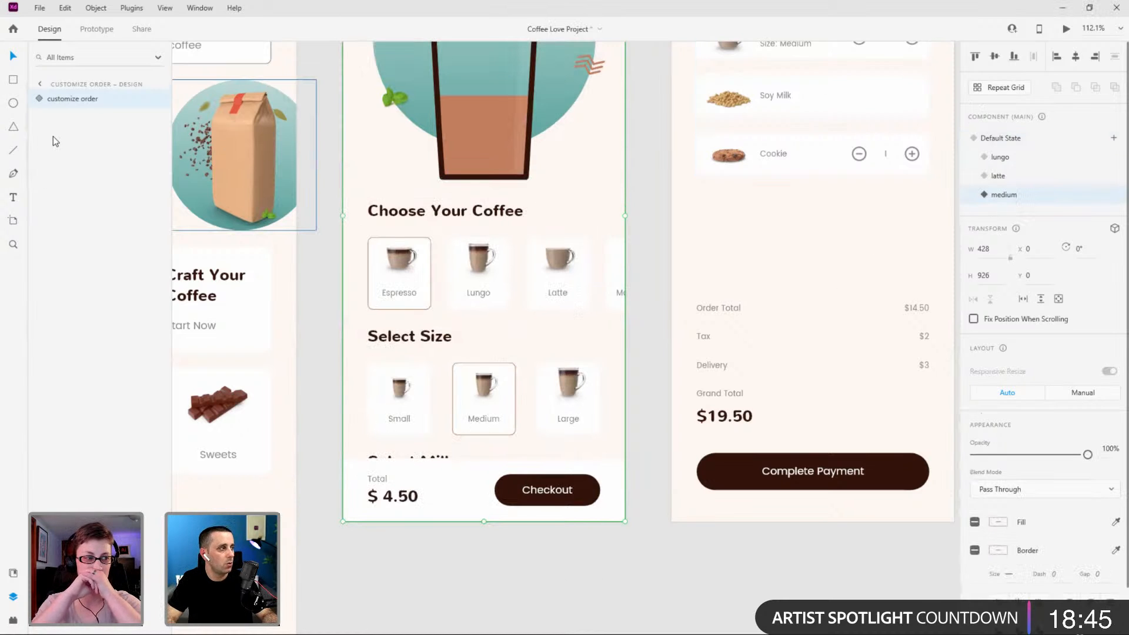
left_click(1112, 137)
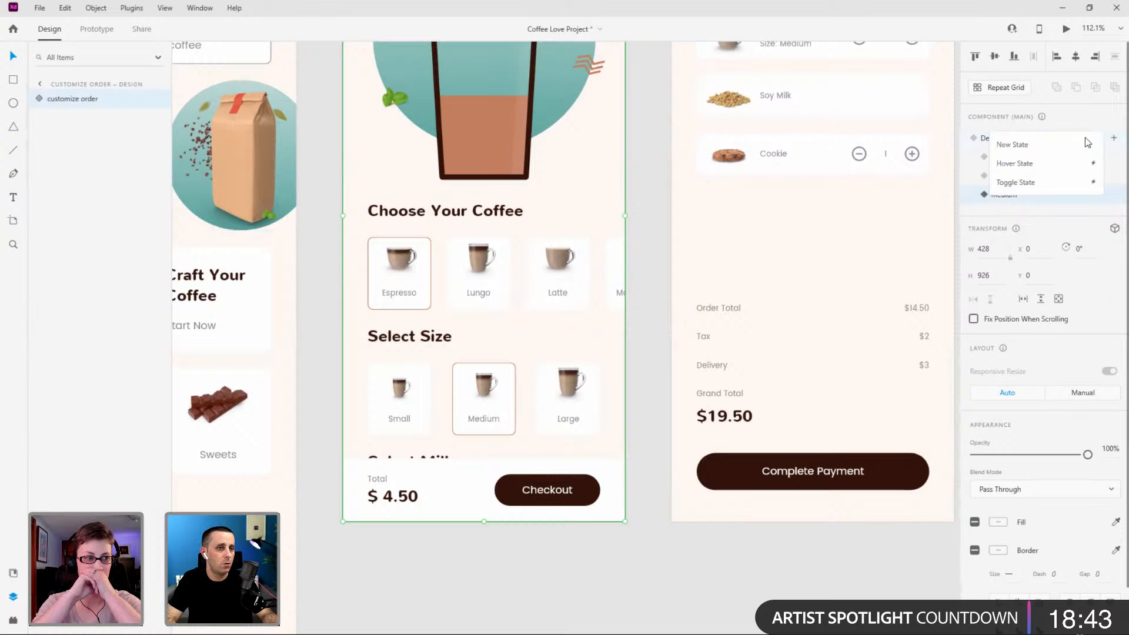
left_click(1079, 144)
type("soy")
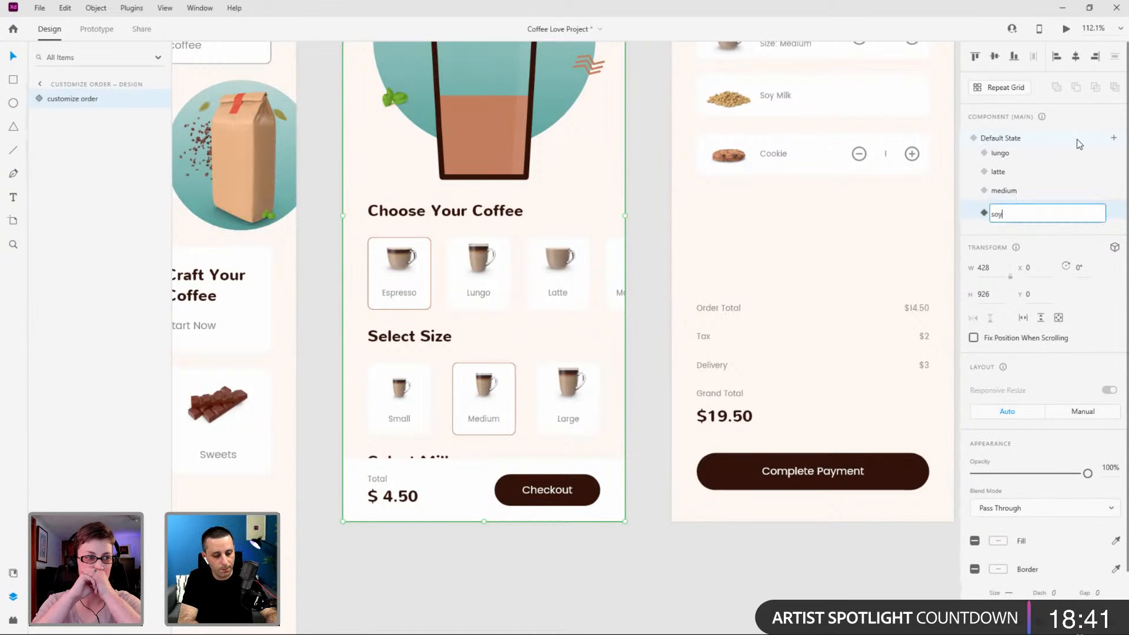
type(" milk")
key("Return")
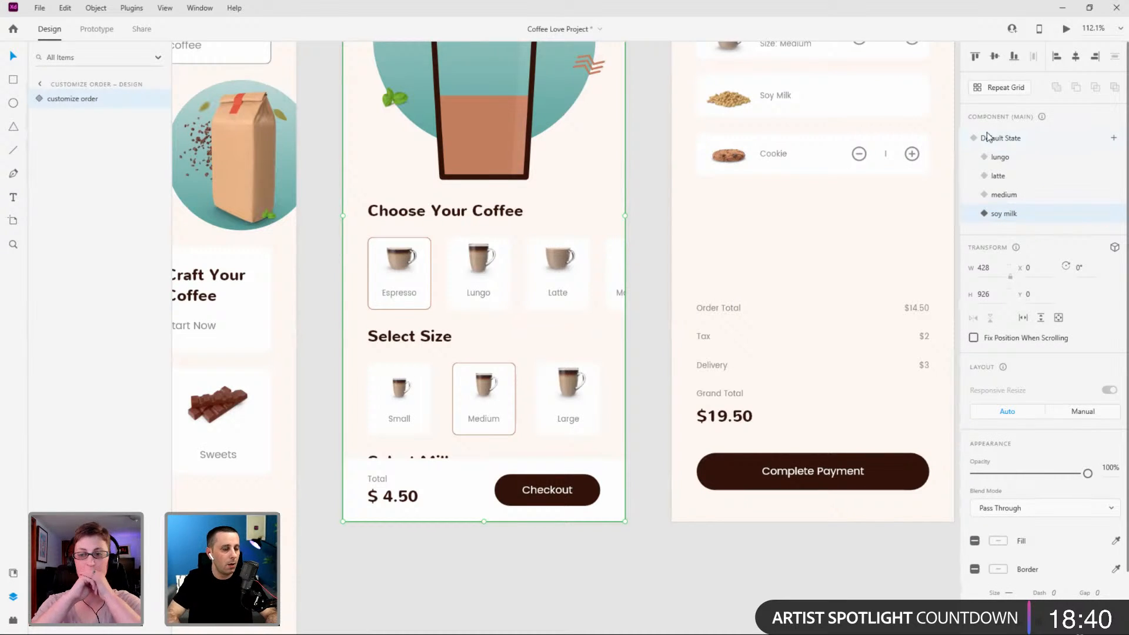
In the soy milk state, move the selections group up to about Y 54 and turn on the border of the Soy Milk card's background.
left_click(476, 398)
double_click(477, 397)
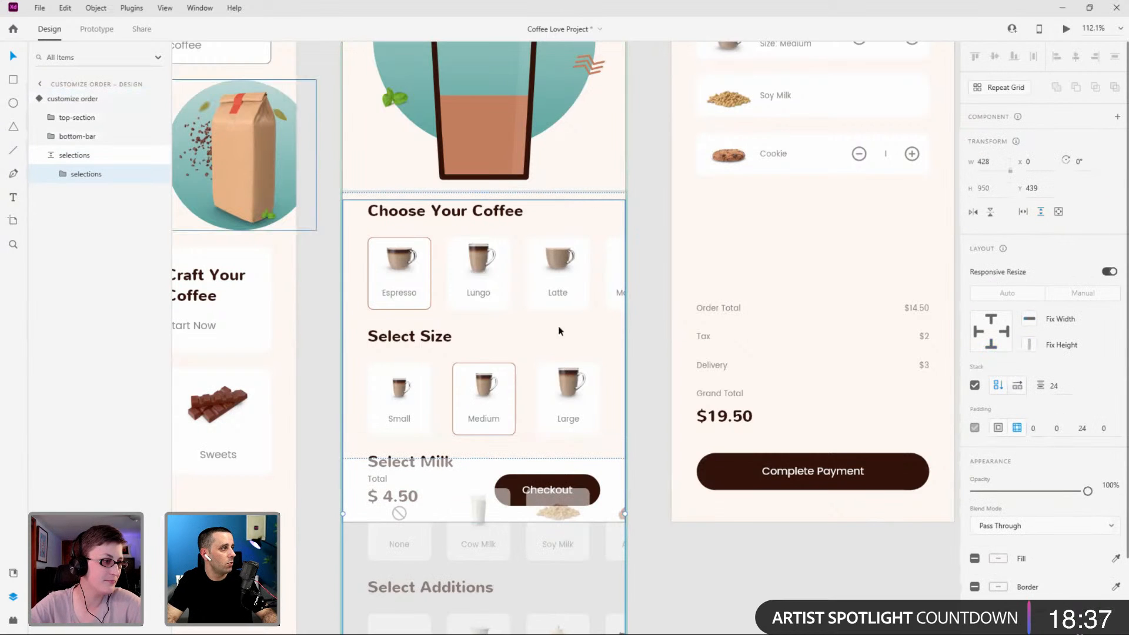
left_click_drag(509, 399, 522, 149)
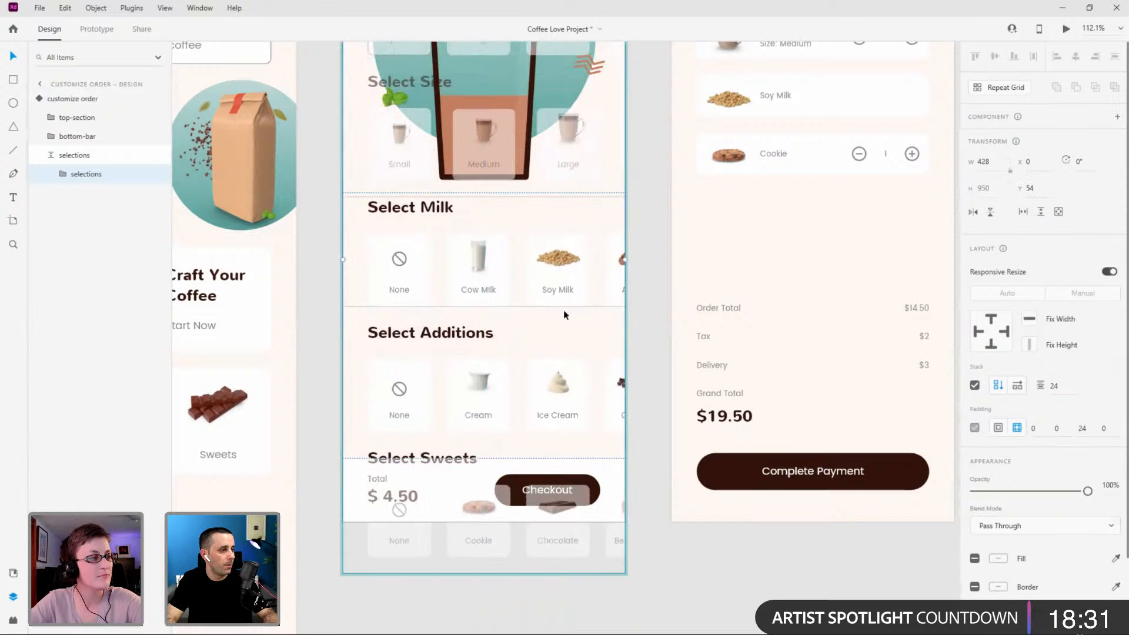
left_click(565, 279, "ctrl")
left_click(974, 530)
left_click(38, 100)
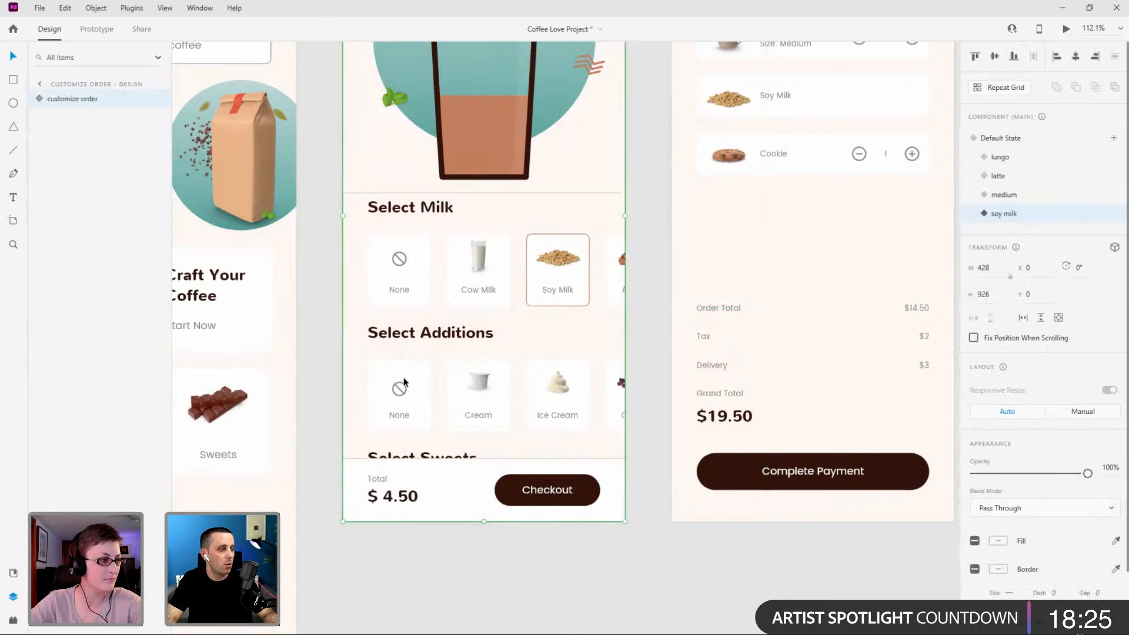
Create a new component state named no additions based on the soy milk state.
left_click(1112, 138)
left_click(1083, 145)
type("no additions")
key("Return")
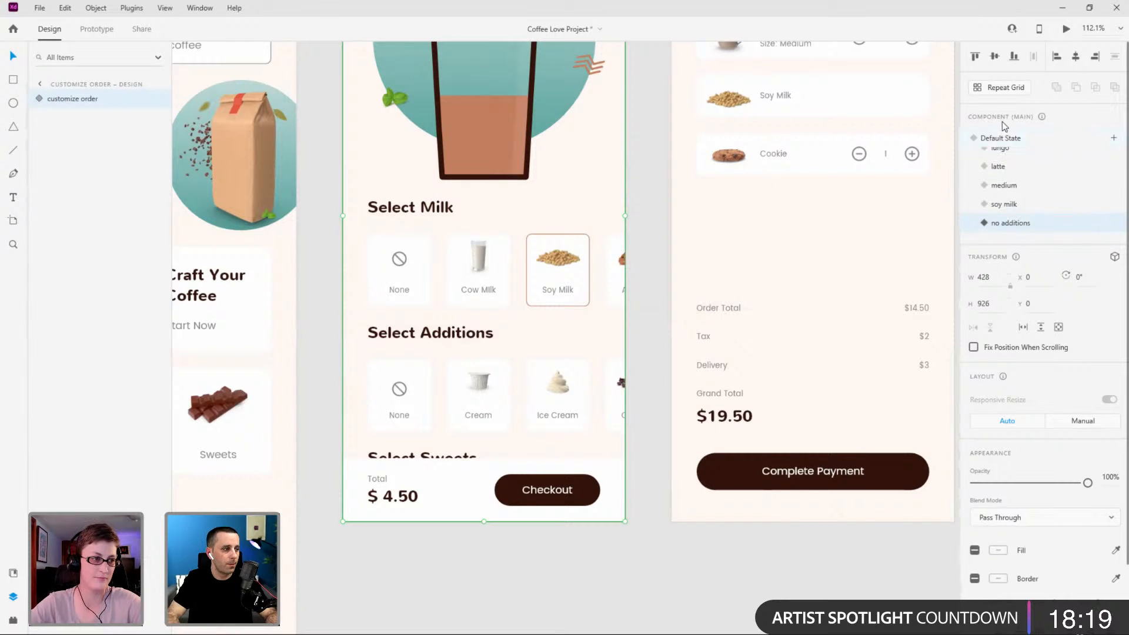
In the no additions state, turn on the border of the None card's item-bg under Select Additions.
double_click(394, 385)
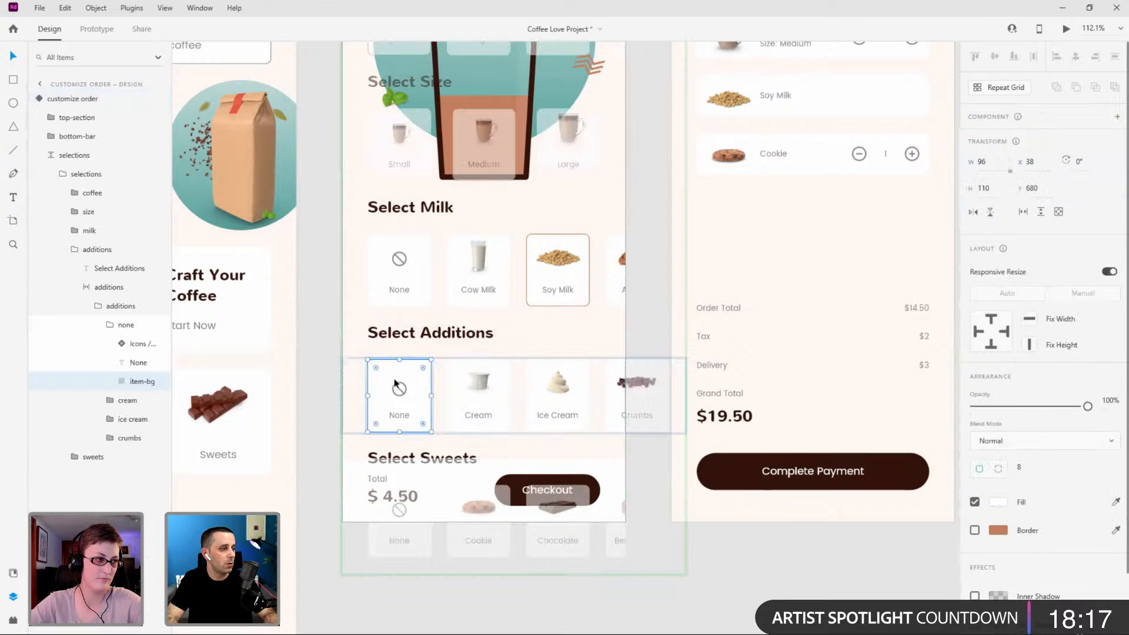
left_click(974, 530)
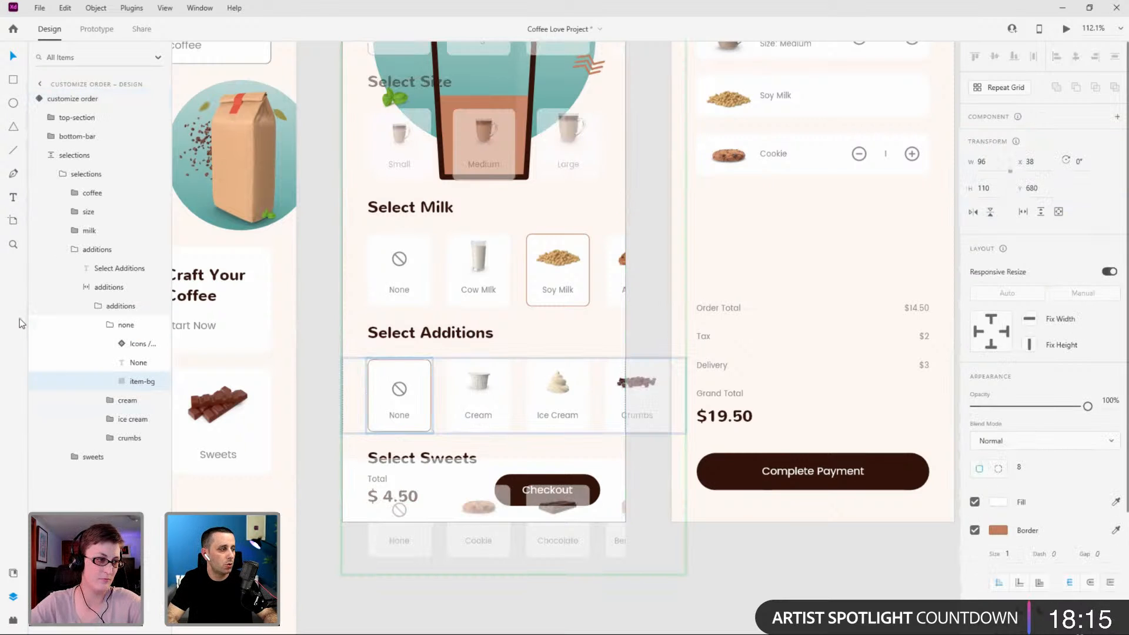
left_click(39, 98)
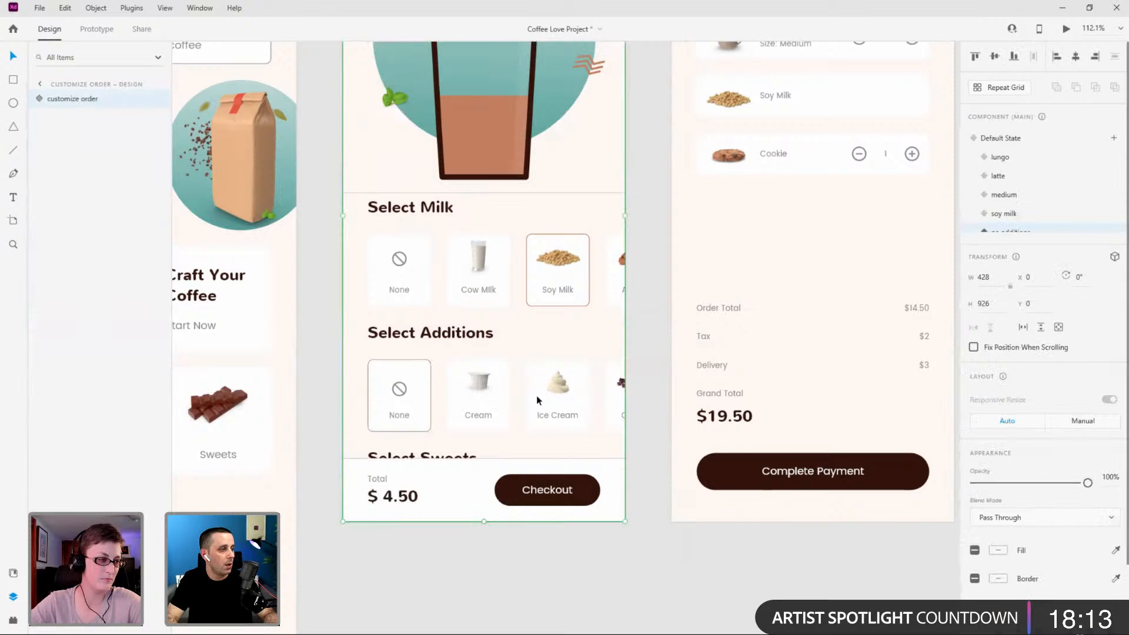
Create a new component state named sweets based on the no additions state.
scroll(1026, 154, "down", 2)
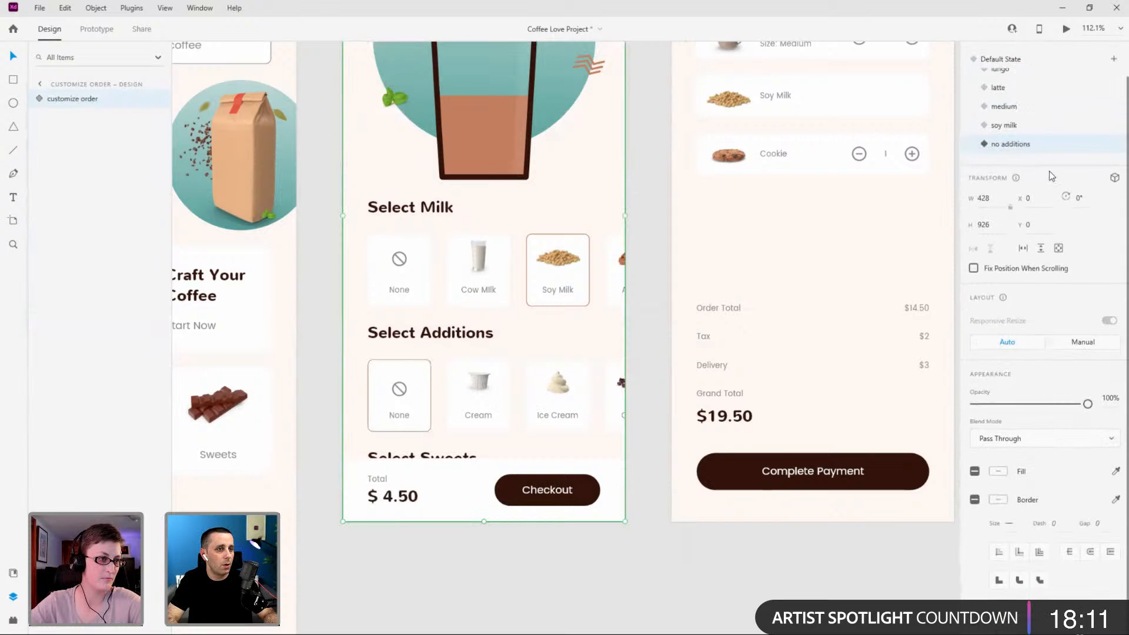
scroll(1052, 177, "up", 2)
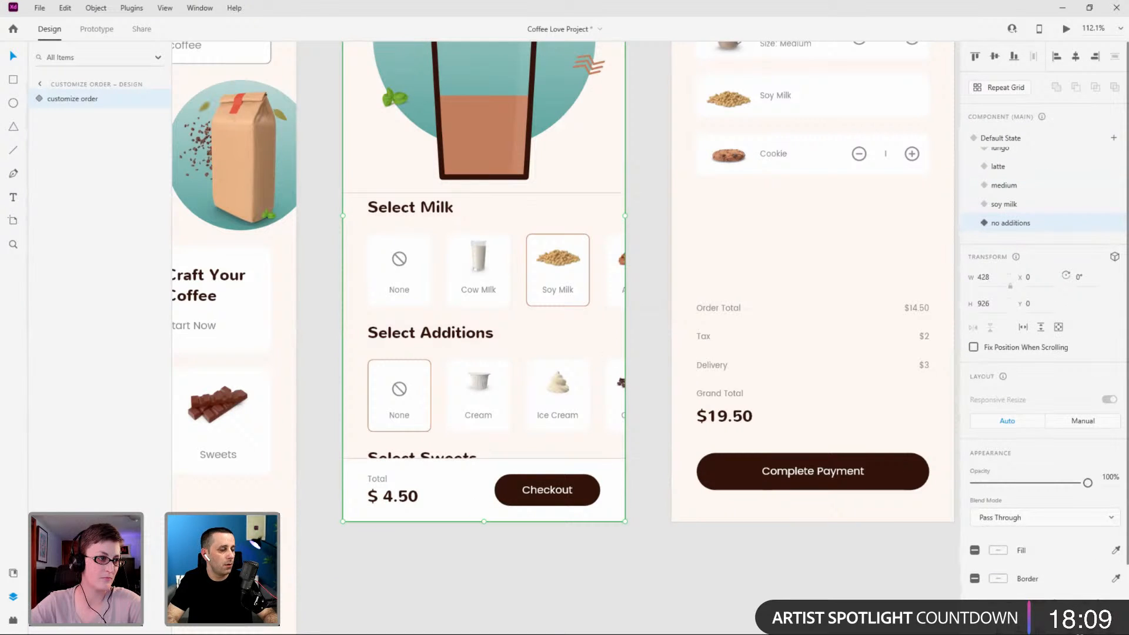
left_click(1113, 137)
left_click(1080, 144)
key("BackSpace")
type("coo")
key("BackSpace")
key("BackSpace")
key("BackSpace")
type("sweets")
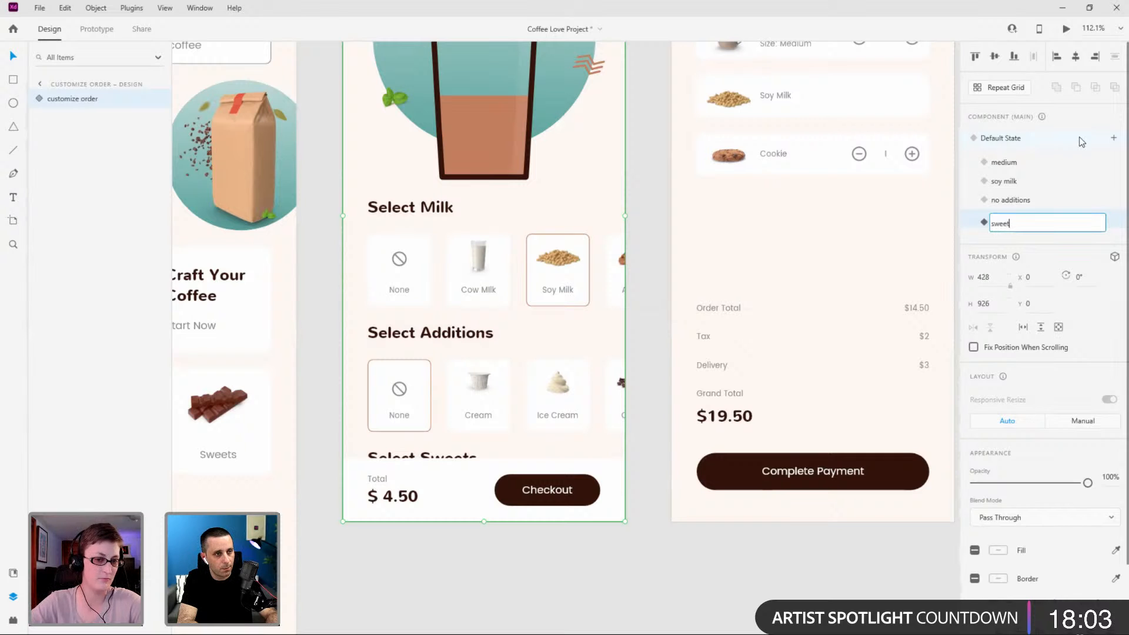
key("Return")
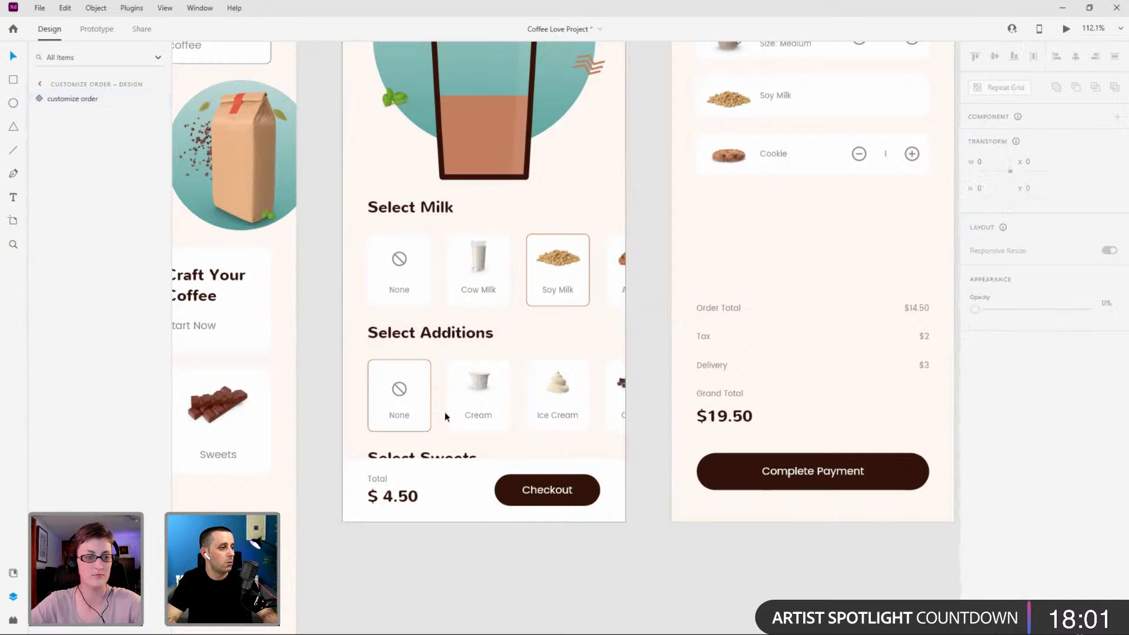
In the sweets state, move the selections group up to about Y -120 and turn on the border of the Cookie card's item-bg.
double_click(459, 406)
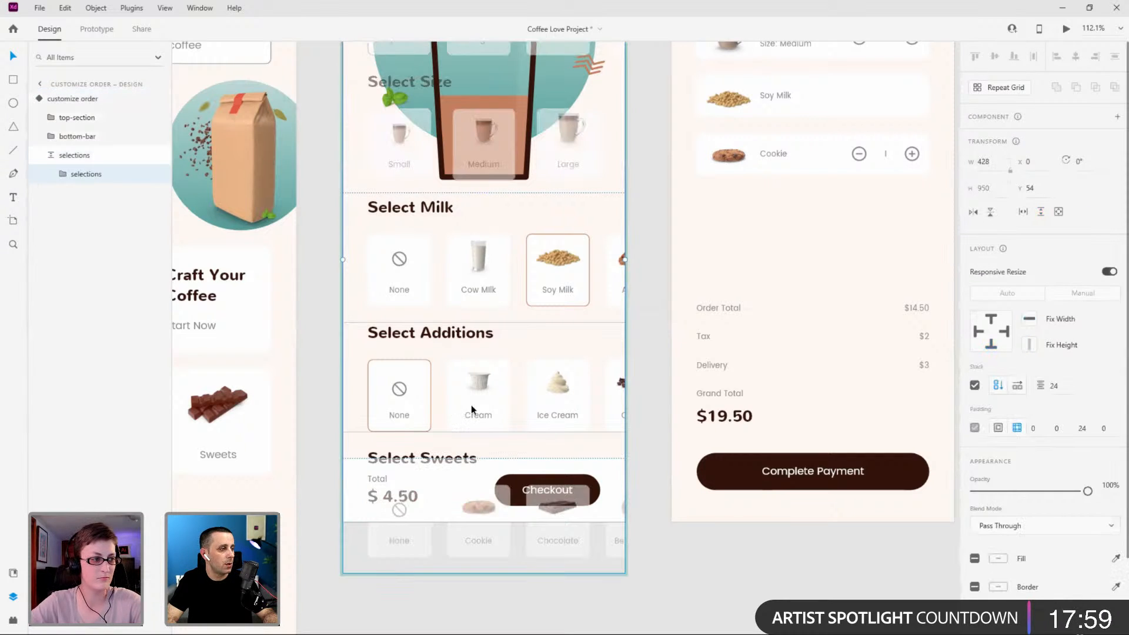
left_click_drag(471, 405, 477, 292)
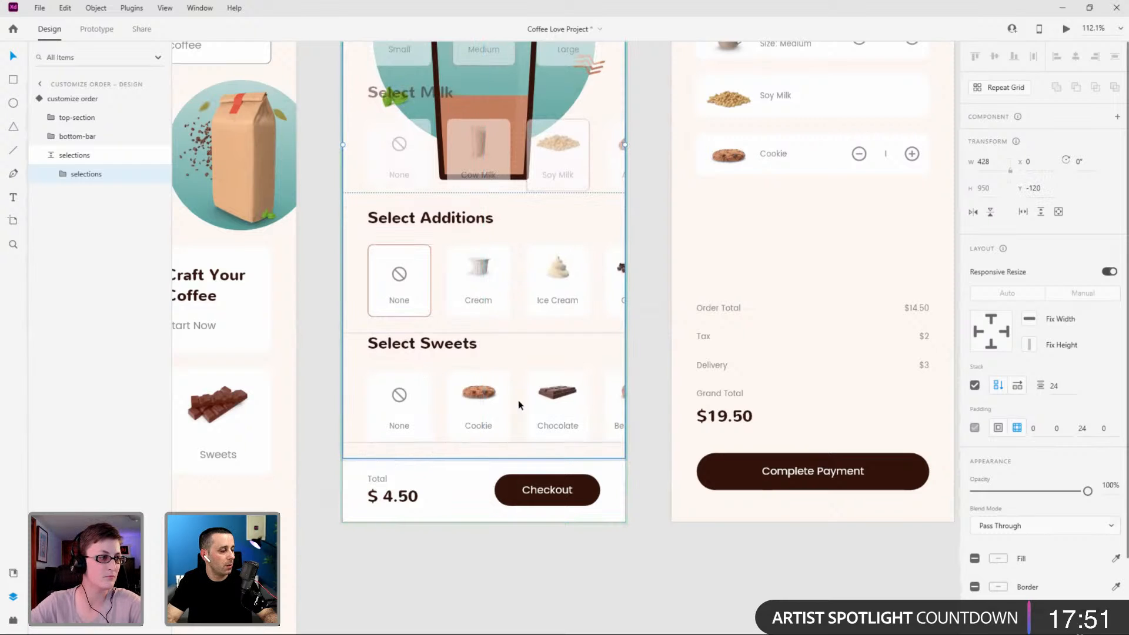
double_click(498, 425)
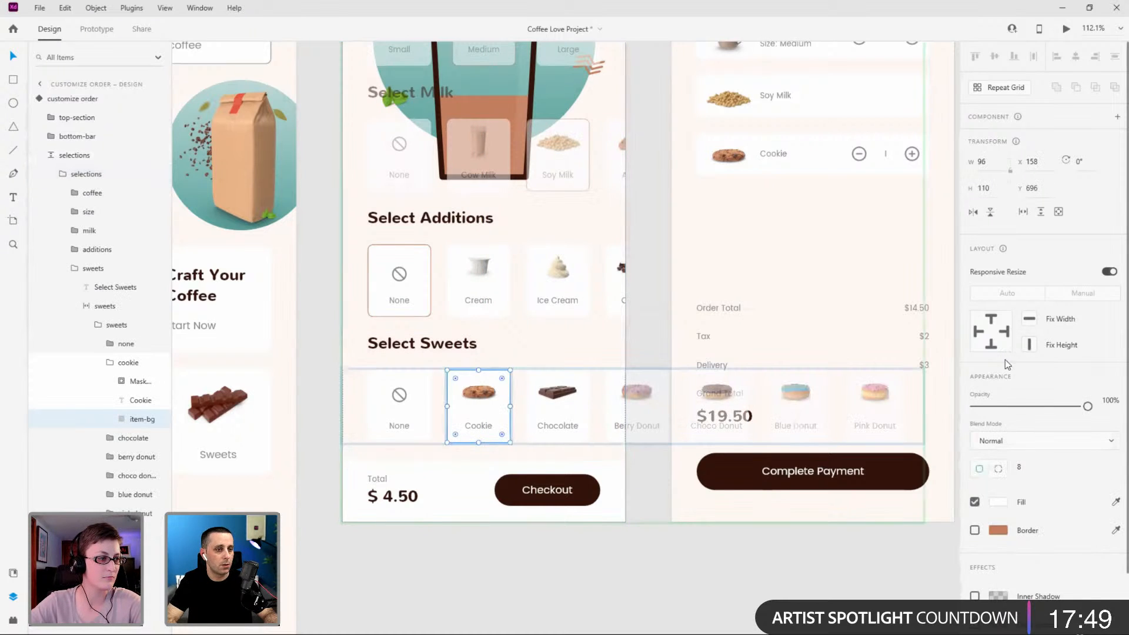
scroll(1007, 379, "down", 2)
left_click(974, 462)
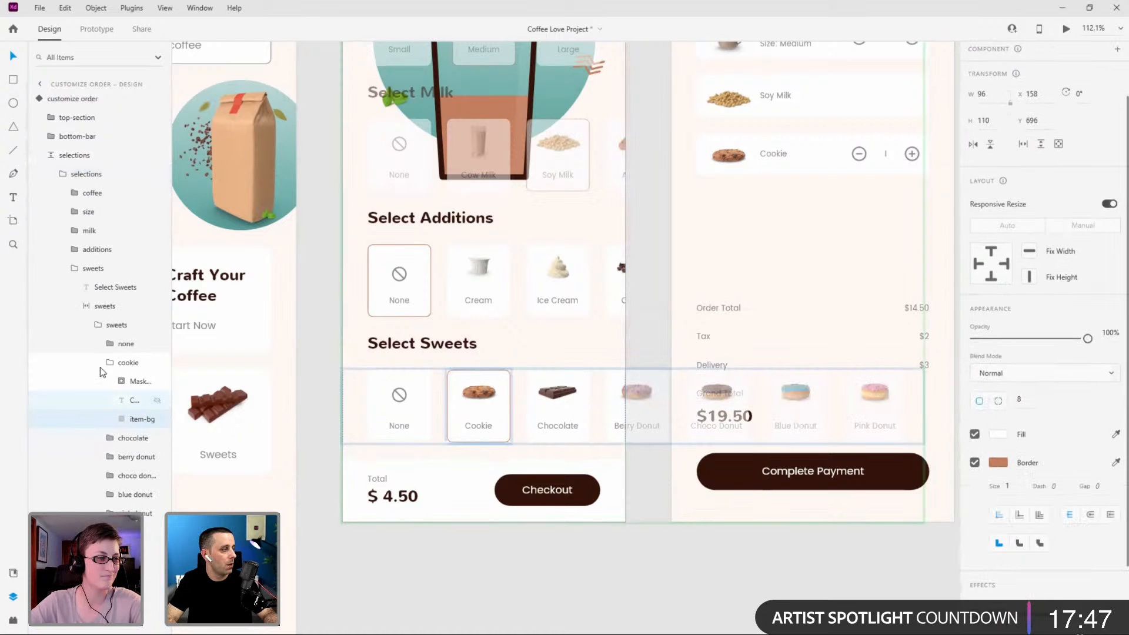
left_click(39, 98)
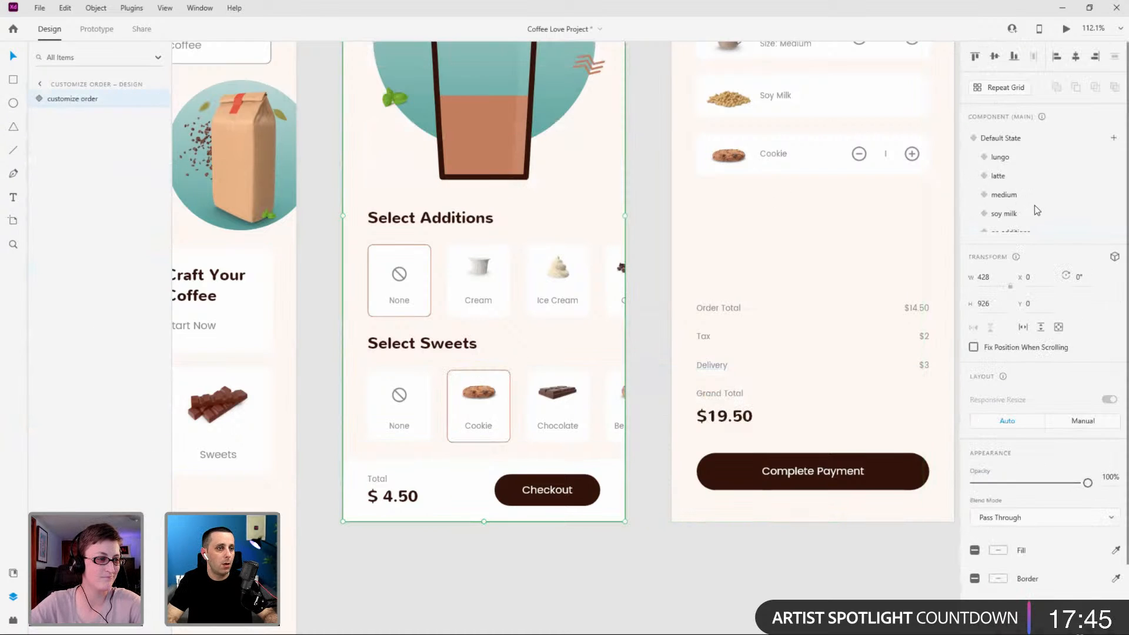
In the Default State's prototype settings, add a tap interaction from the Medium size card to the medium state.
left_click(1020, 138)
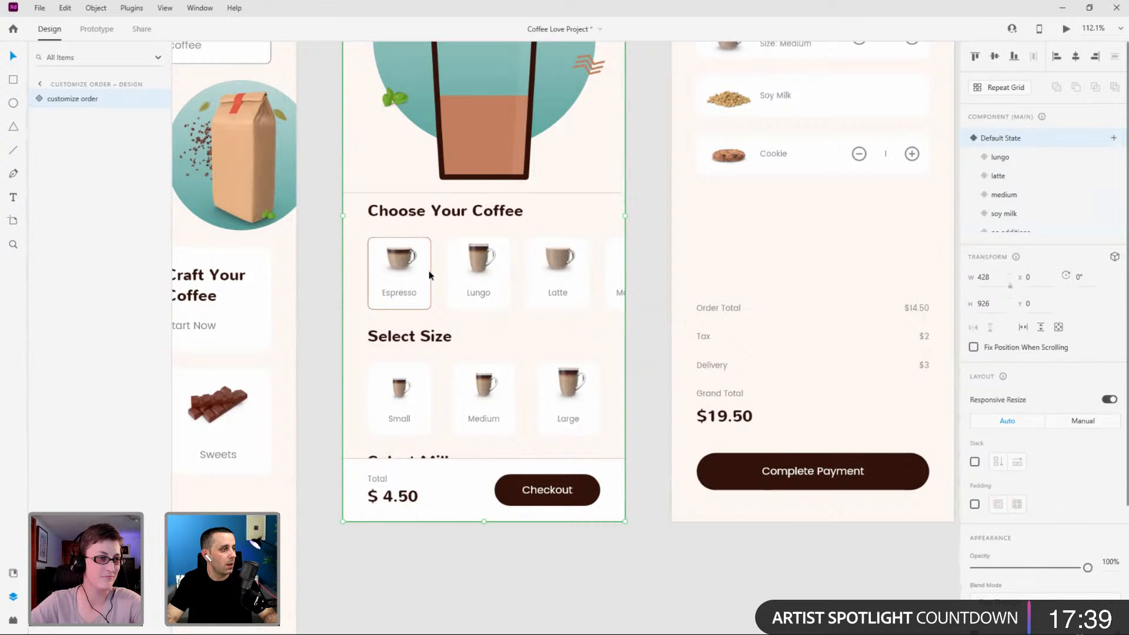
left_click(97, 29)
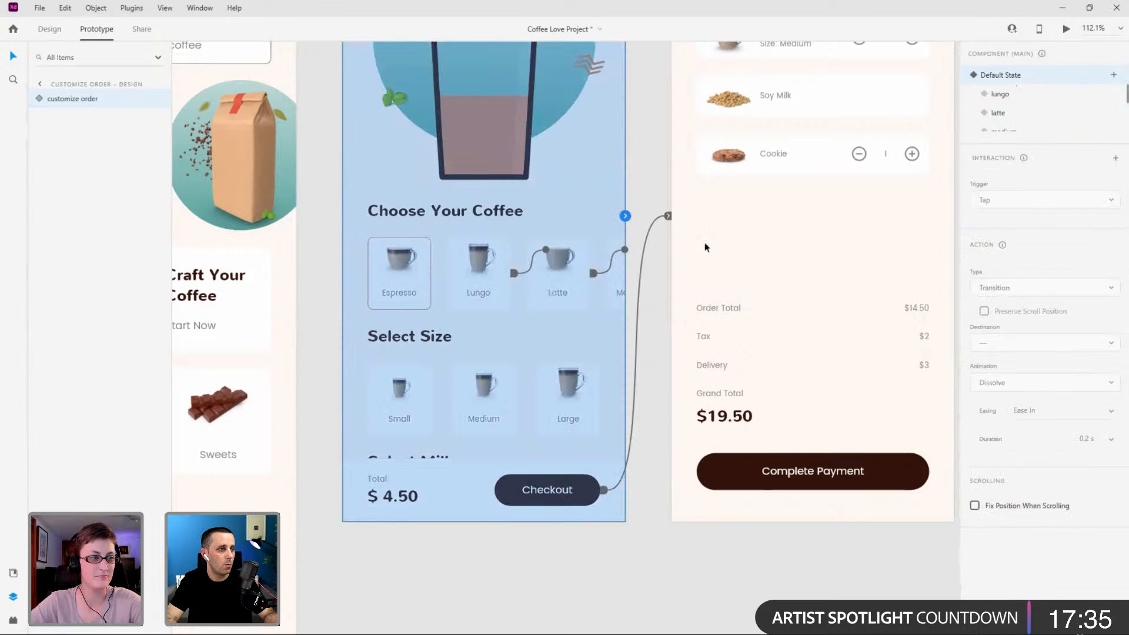
double_click(477, 399)
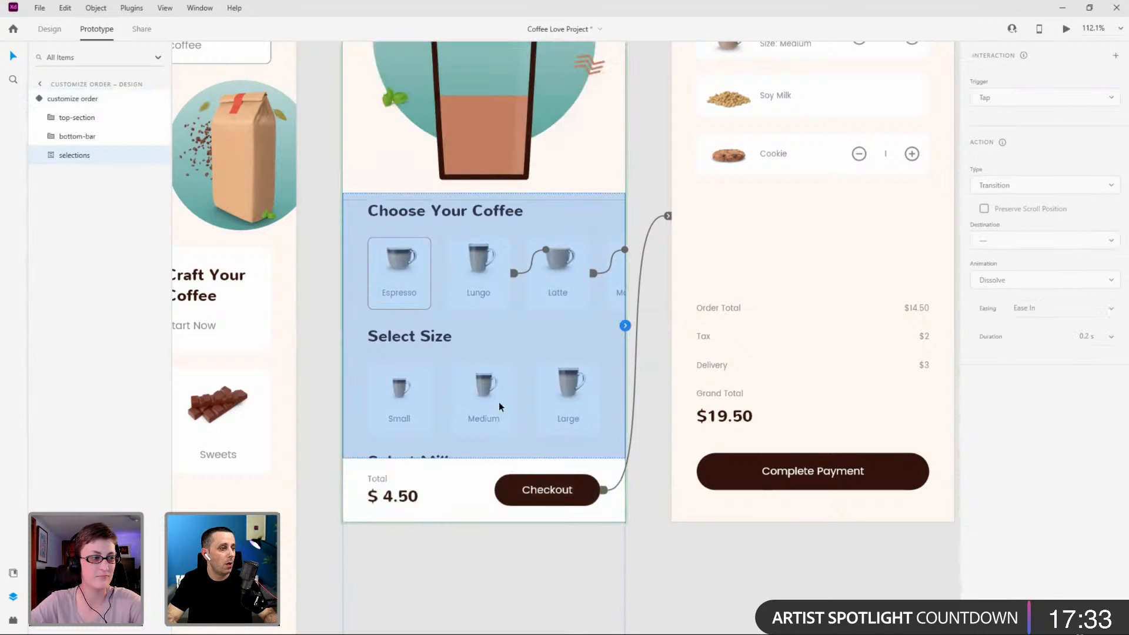
left_click(501, 401, "ctrl")
left_click(83, 305)
left_click_drag(516, 399, 550, 376)
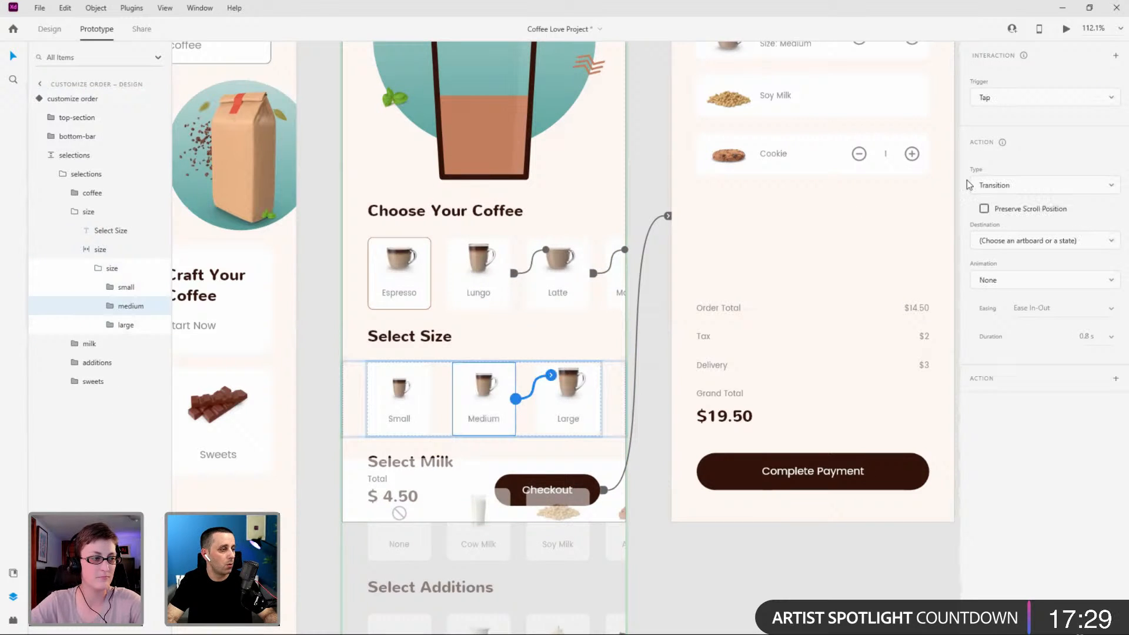
left_click(1019, 240)
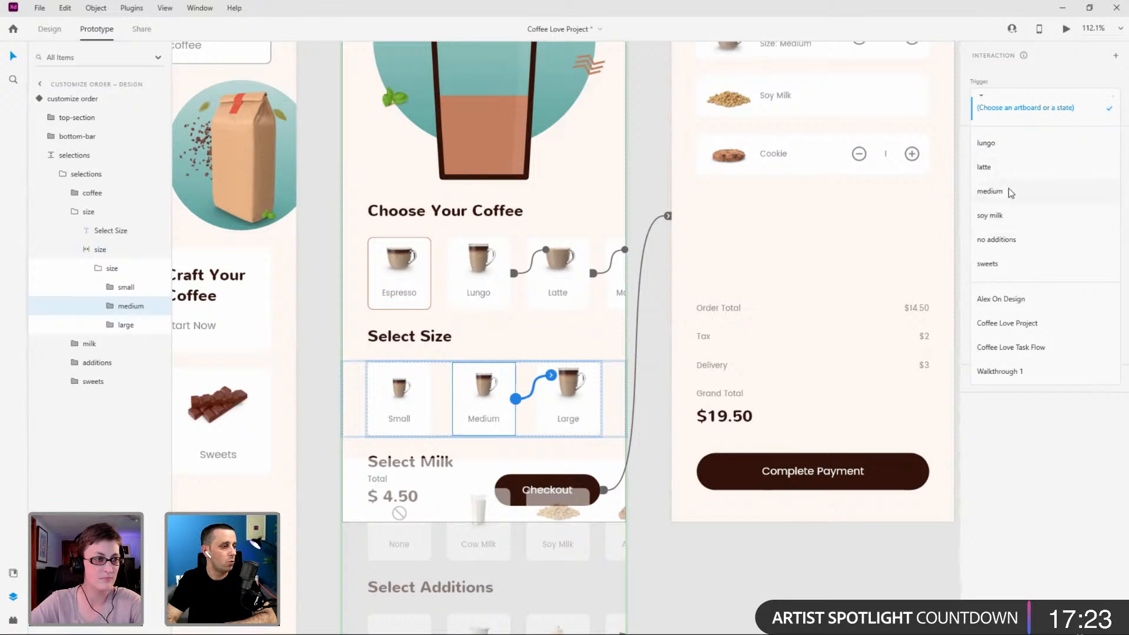
left_click(1008, 189)
left_click(39, 98)
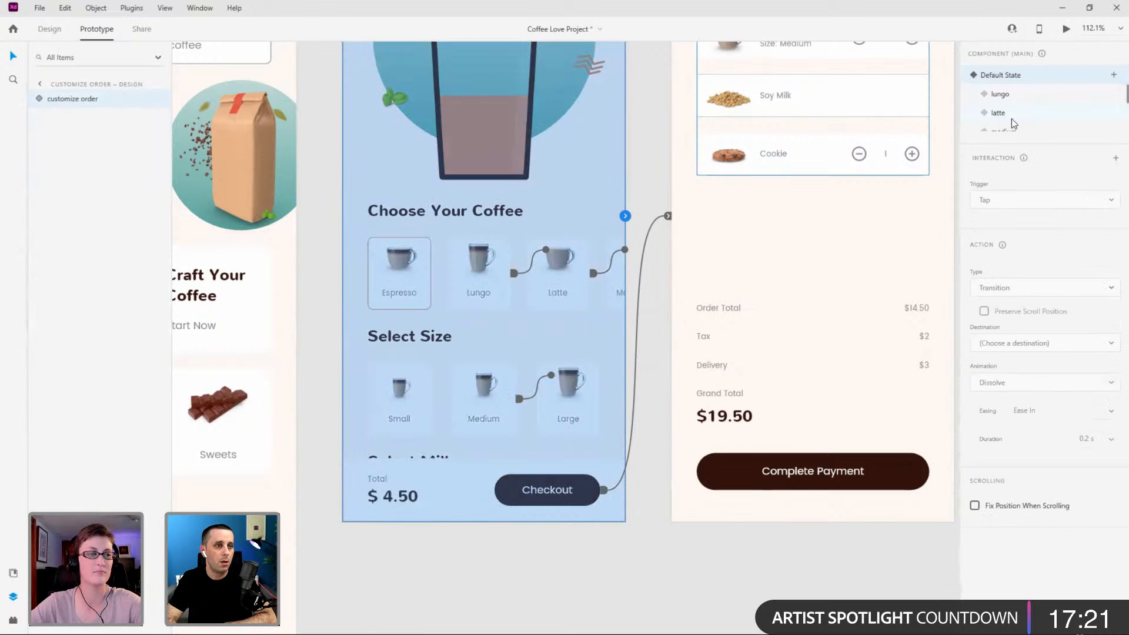
In the medium state, add a tap interaction from the Soy Milk card to the soy milk state.
scroll(1023, 100, "down", 2)
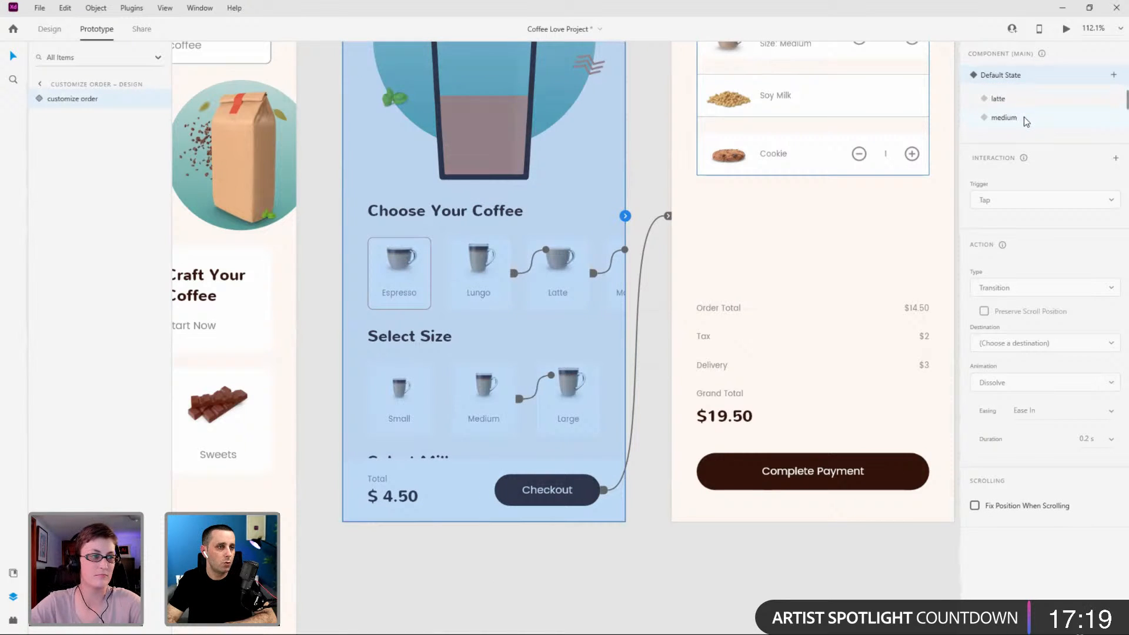
left_click(1024, 117)
scroll(1024, 116, "down", 1)
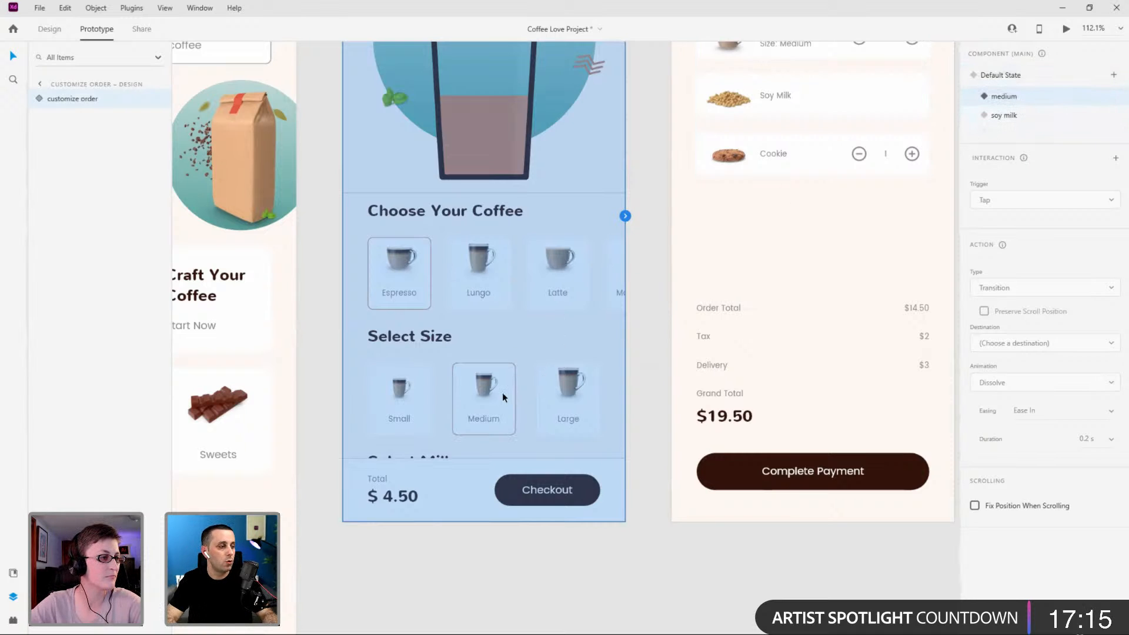
left_click(500, 408)
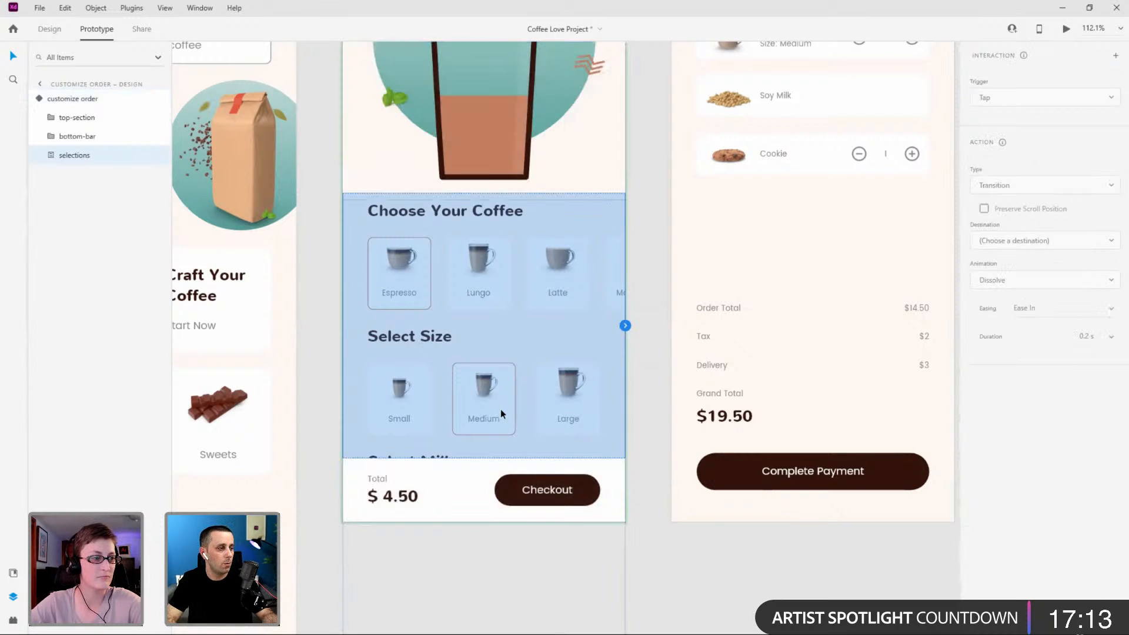
double_click(500, 408)
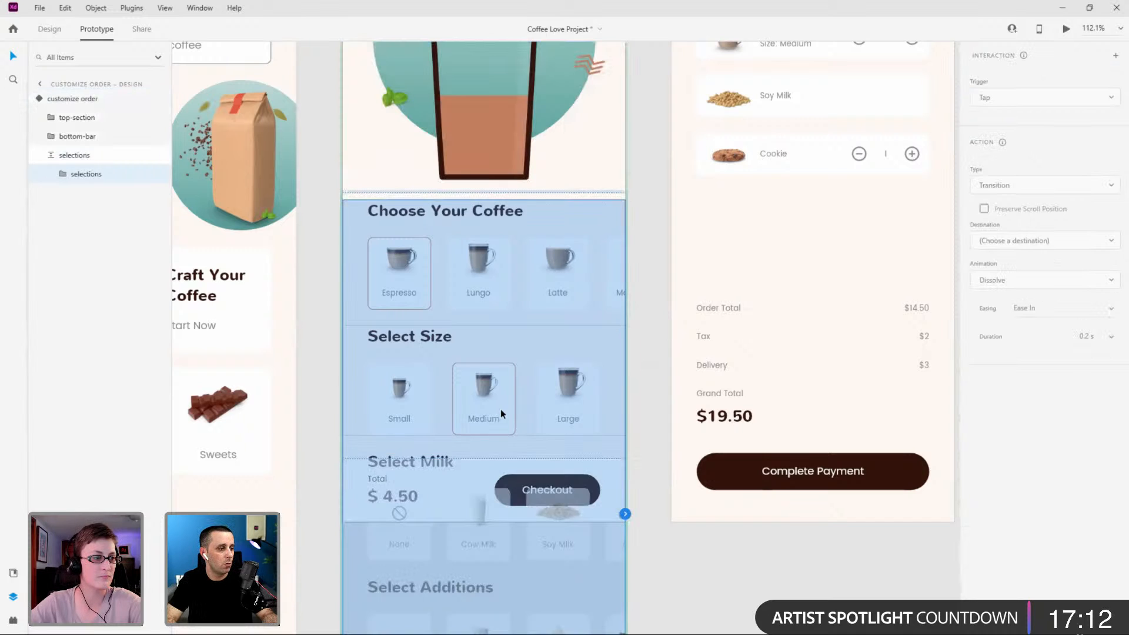
left_click(580, 559)
double_click(580, 559)
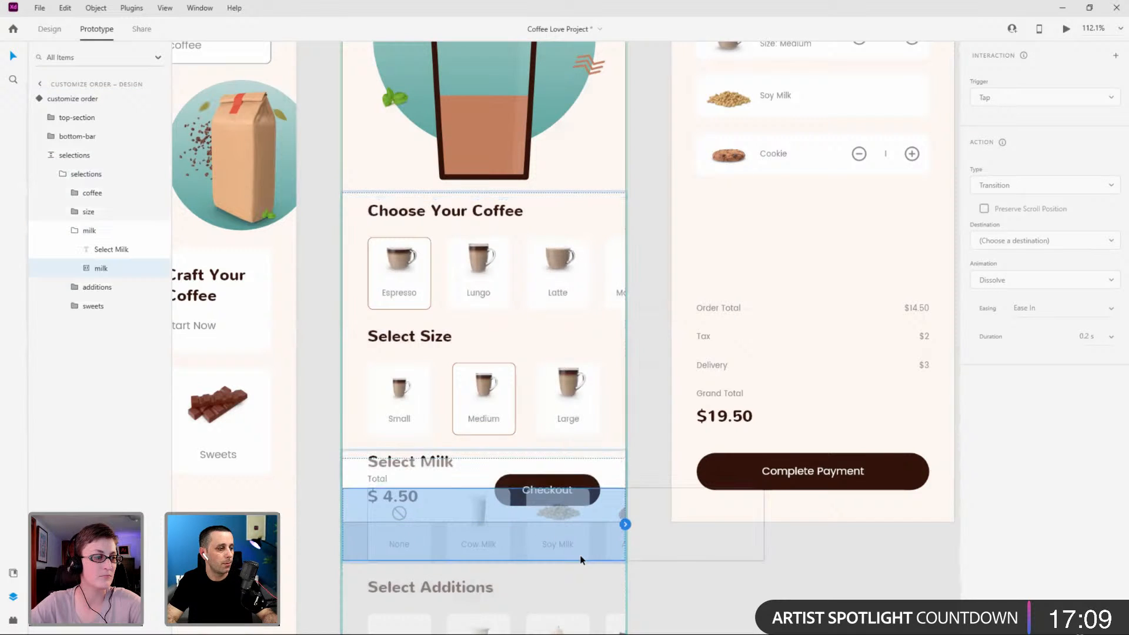
double_click(587, 528)
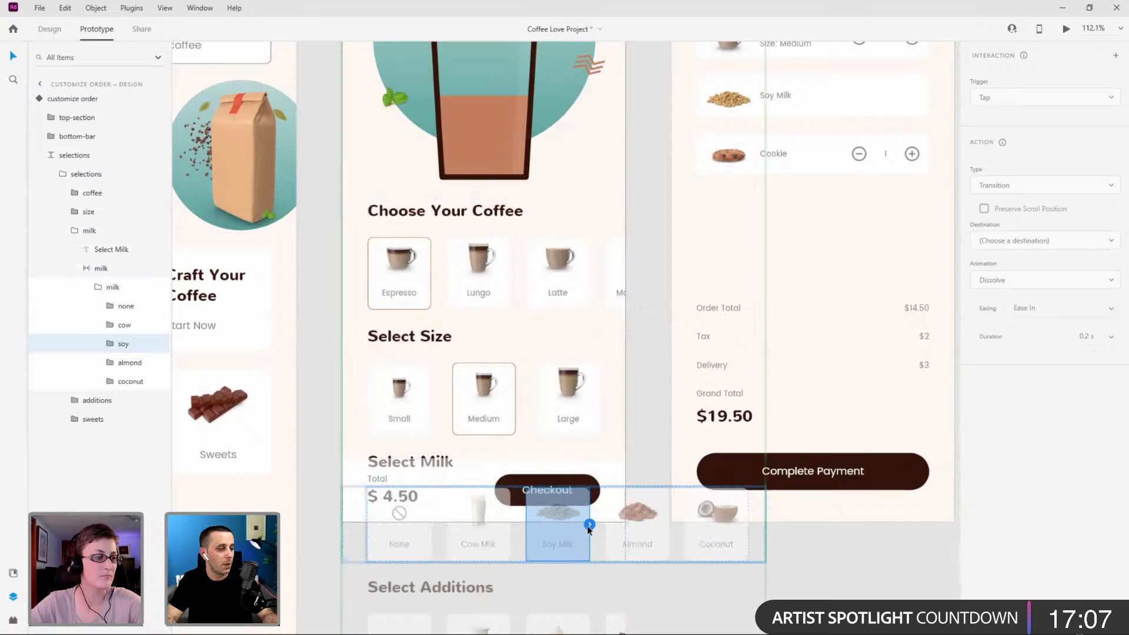
left_click_drag(589, 528, 624, 500)
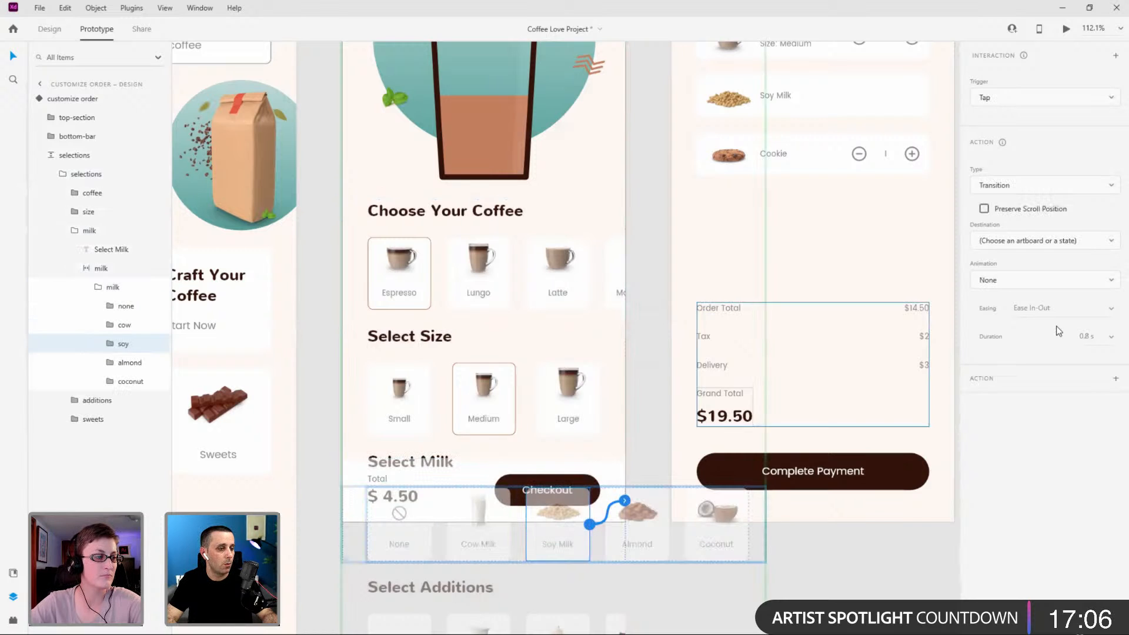
left_click(1018, 244)
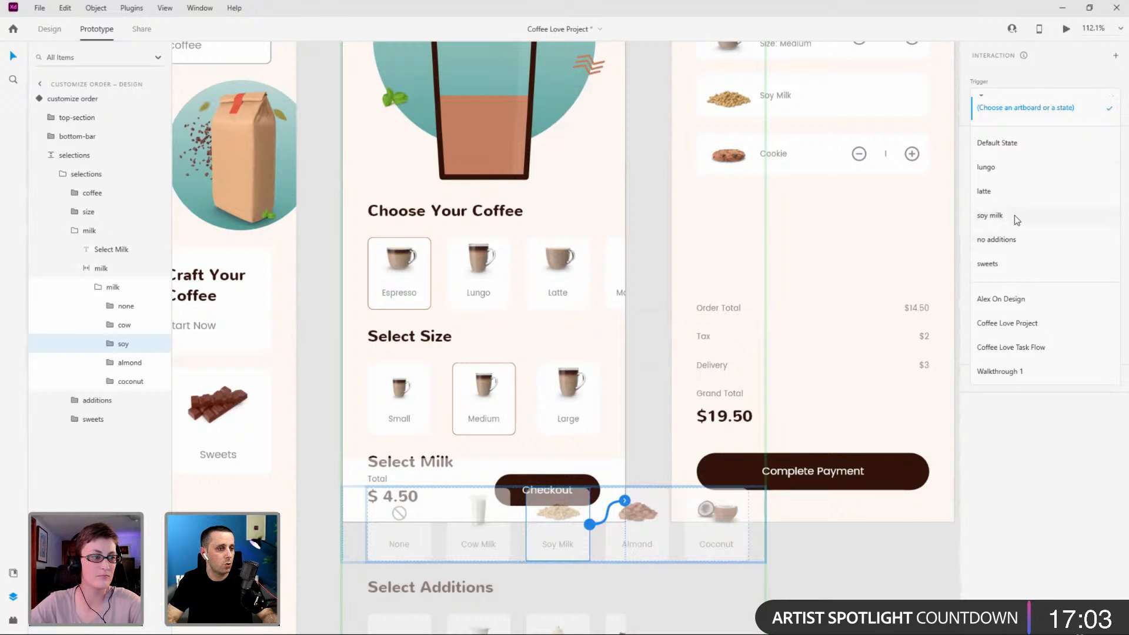
left_click(1014, 215)
In the soy milk state, add a tap interaction from the None card under Select Additions to the no additions state.
left_click(71, 98)
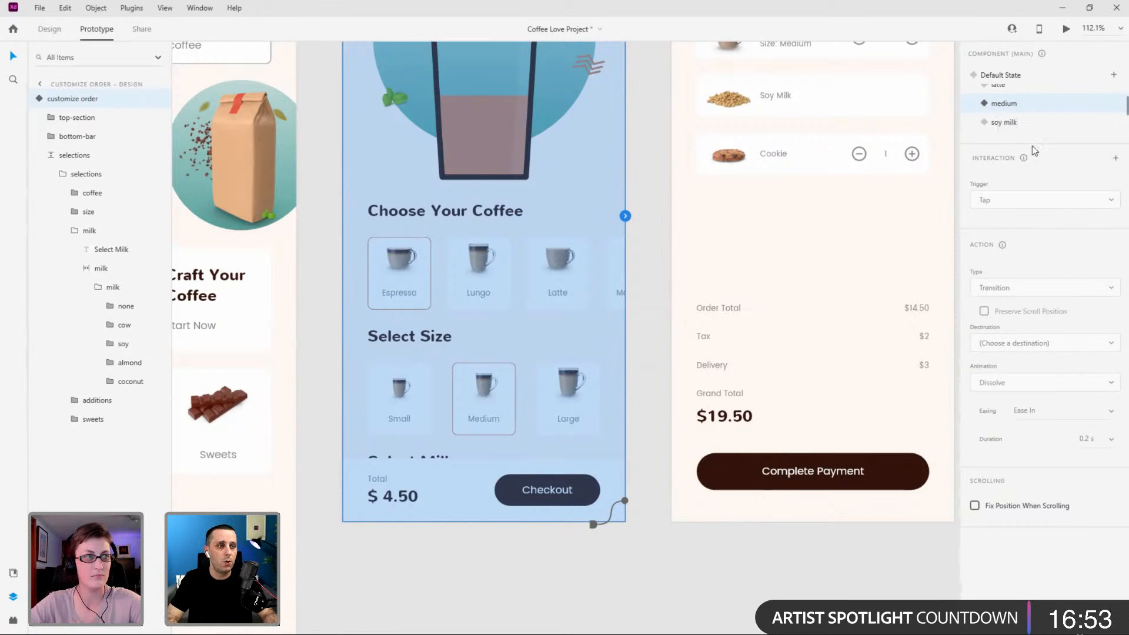
scroll(1028, 111, "down", 1)
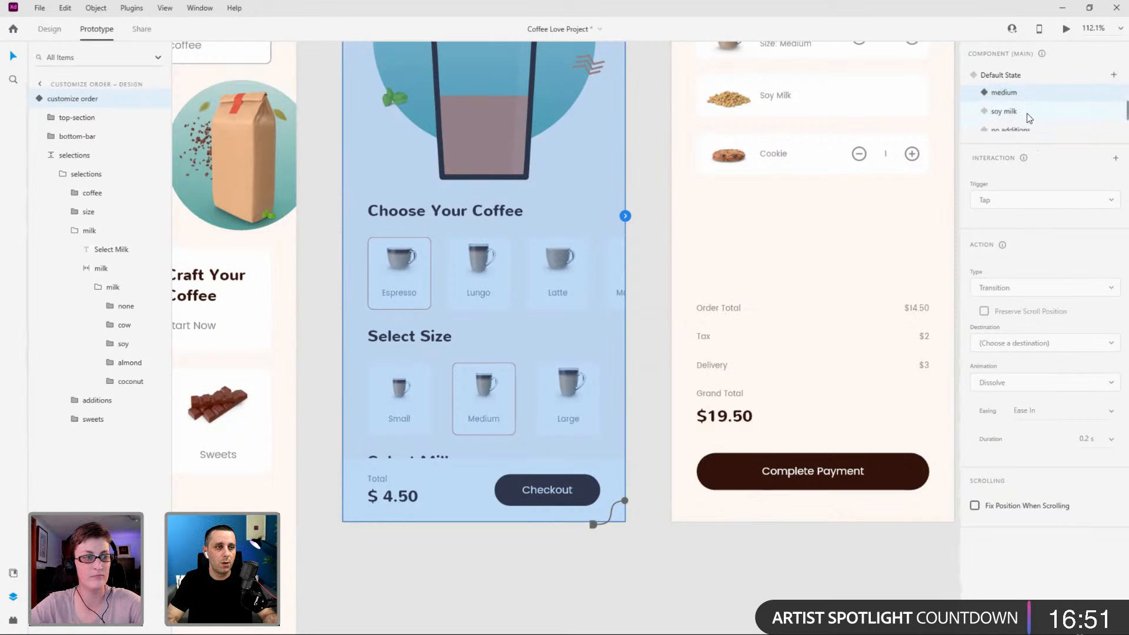
scroll(1026, 118, "up", 1)
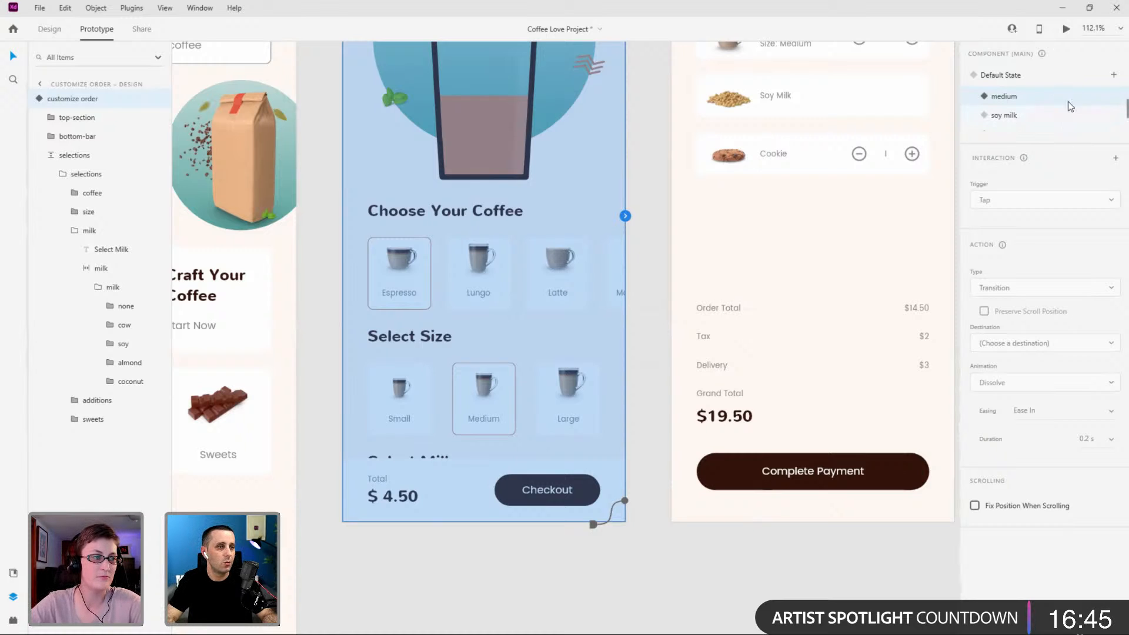
left_click(41, 101)
scroll(1054, 113, "down", 1)
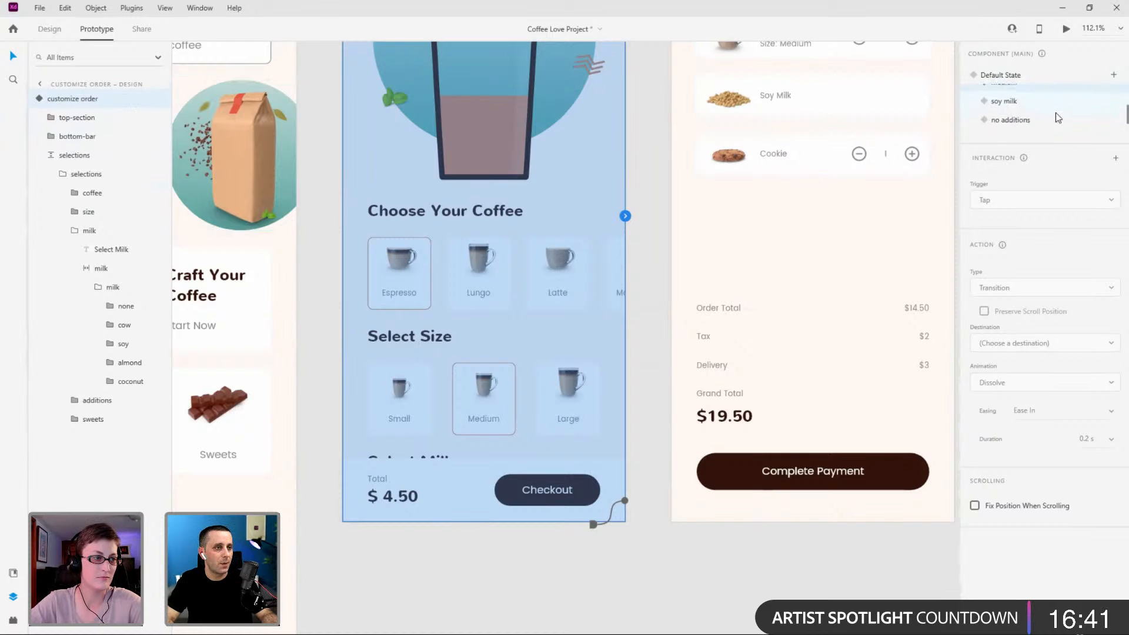
scroll(1038, 109, "up", 1)
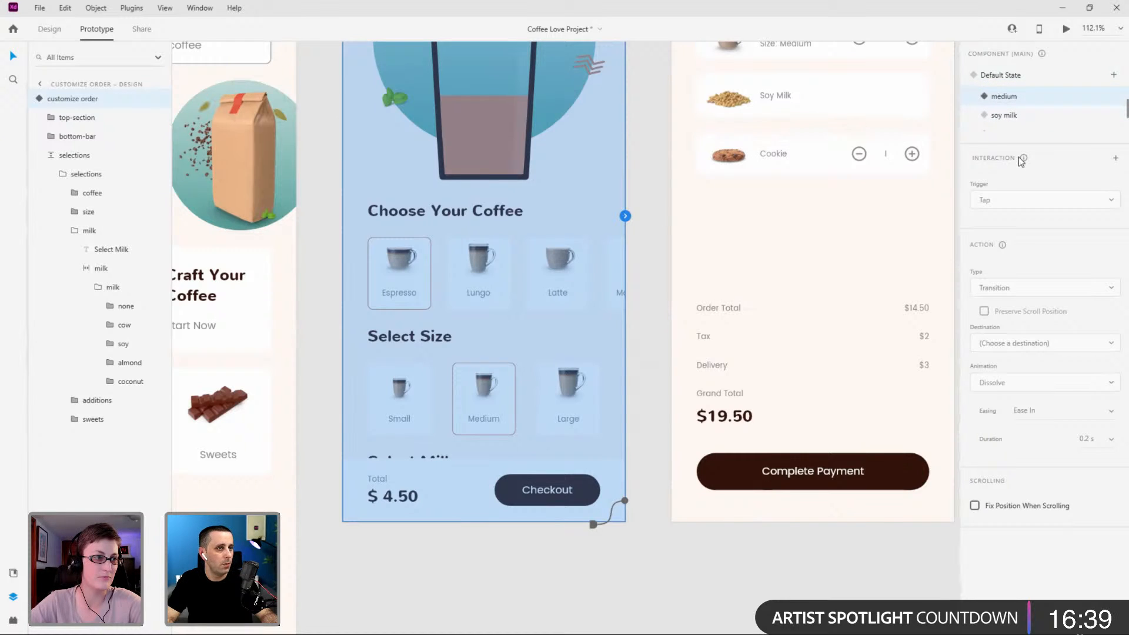
left_click(1005, 115)
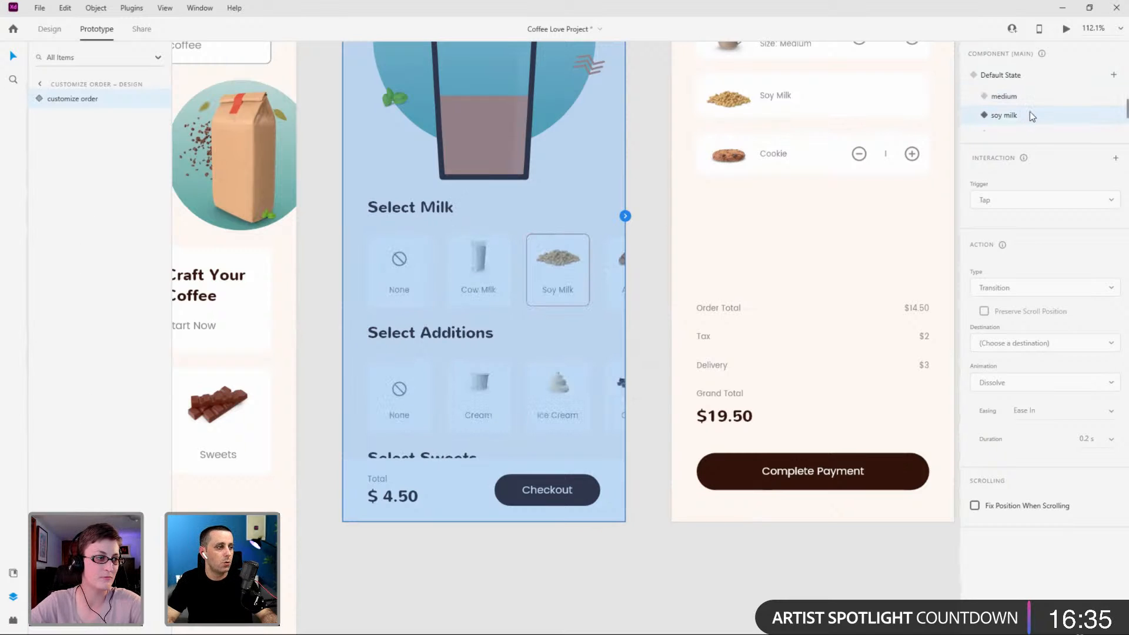
double_click(415, 375)
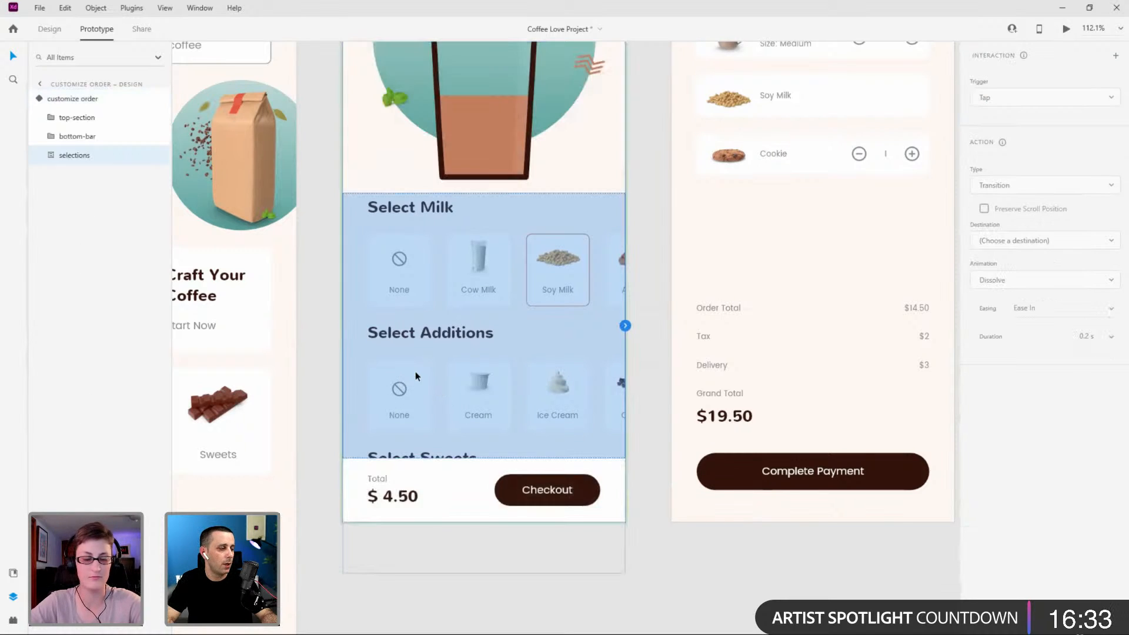
double_click(415, 372)
double_click(415, 371)
double_click(415, 372)
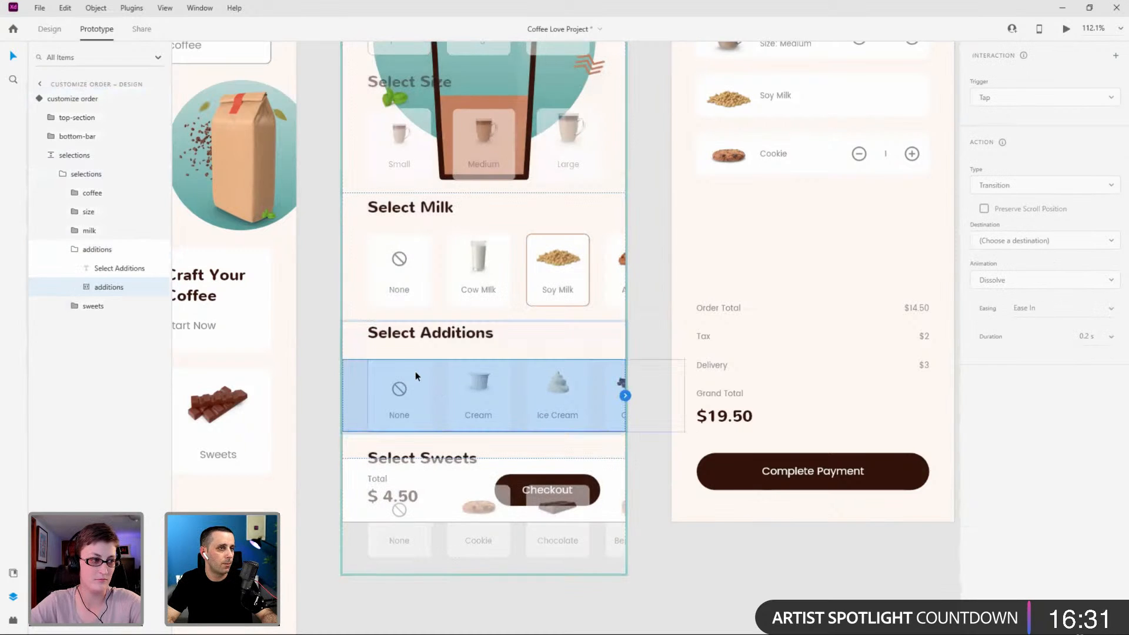
double_click(415, 372)
double_click(415, 372)
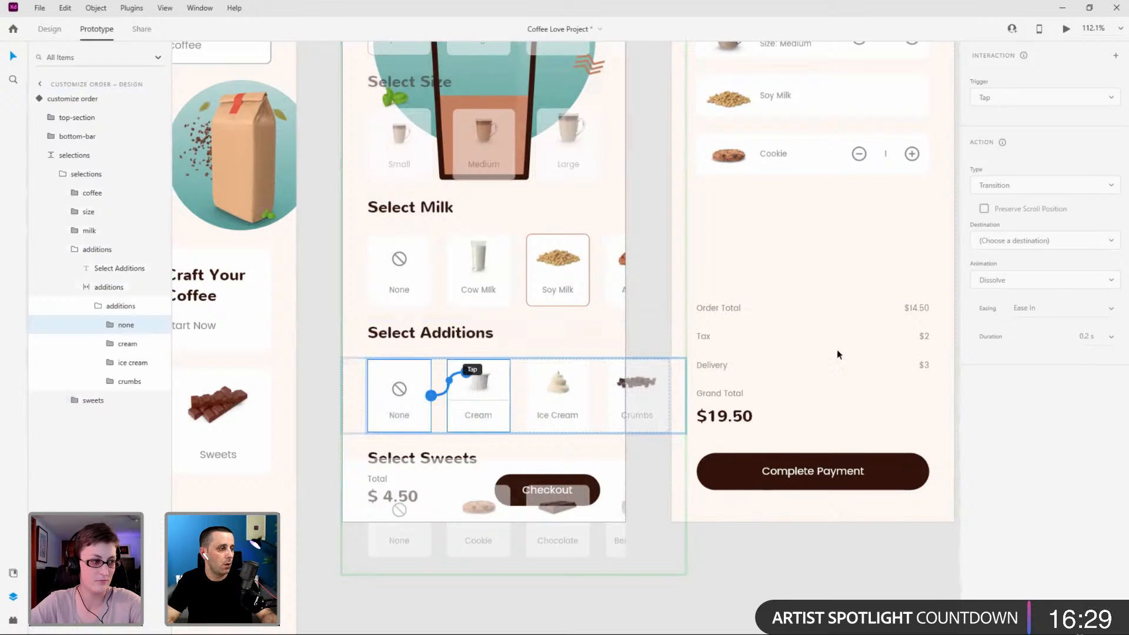
left_click(1020, 241)
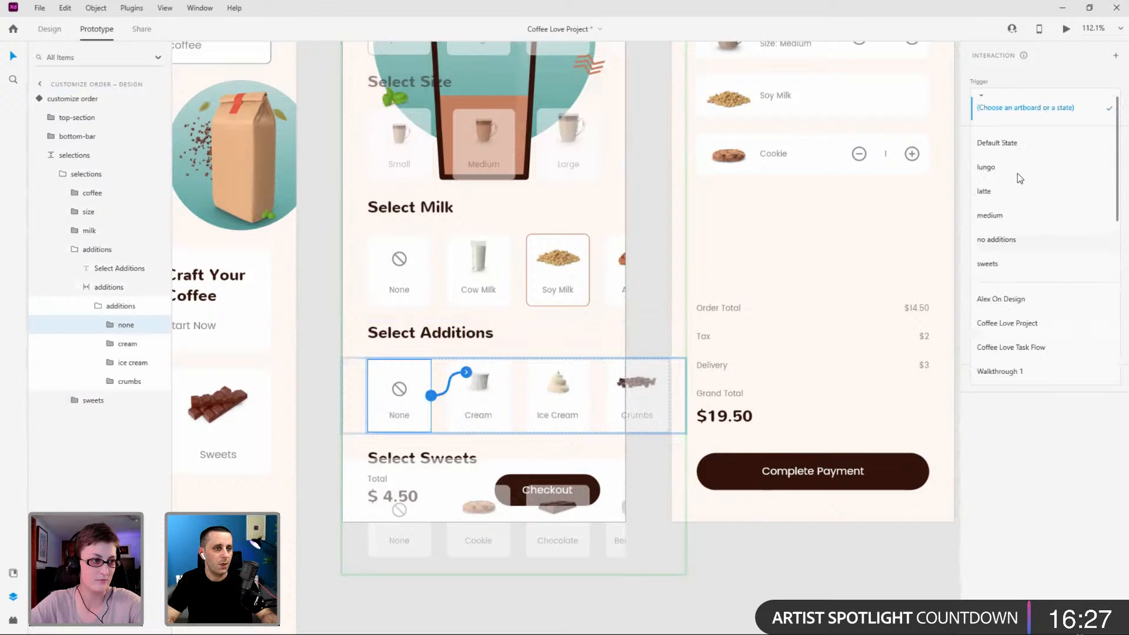
left_click(1006, 241)
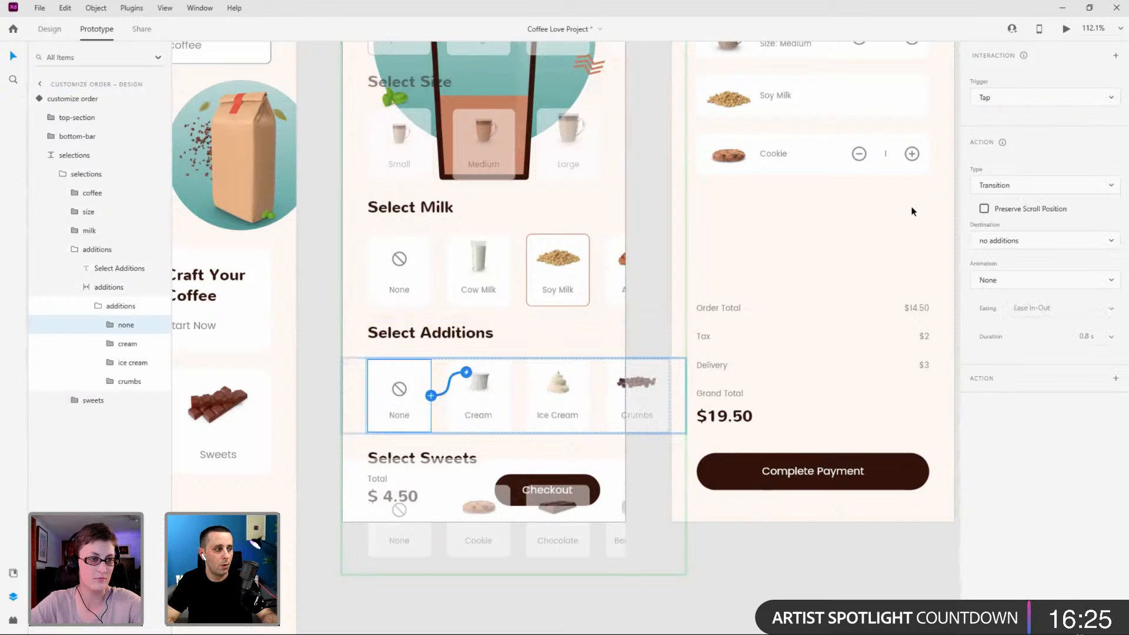
In the no additions state, add a tap interaction from the Cookie card under Select Sweets to the sweets state.
left_click(73, 98)
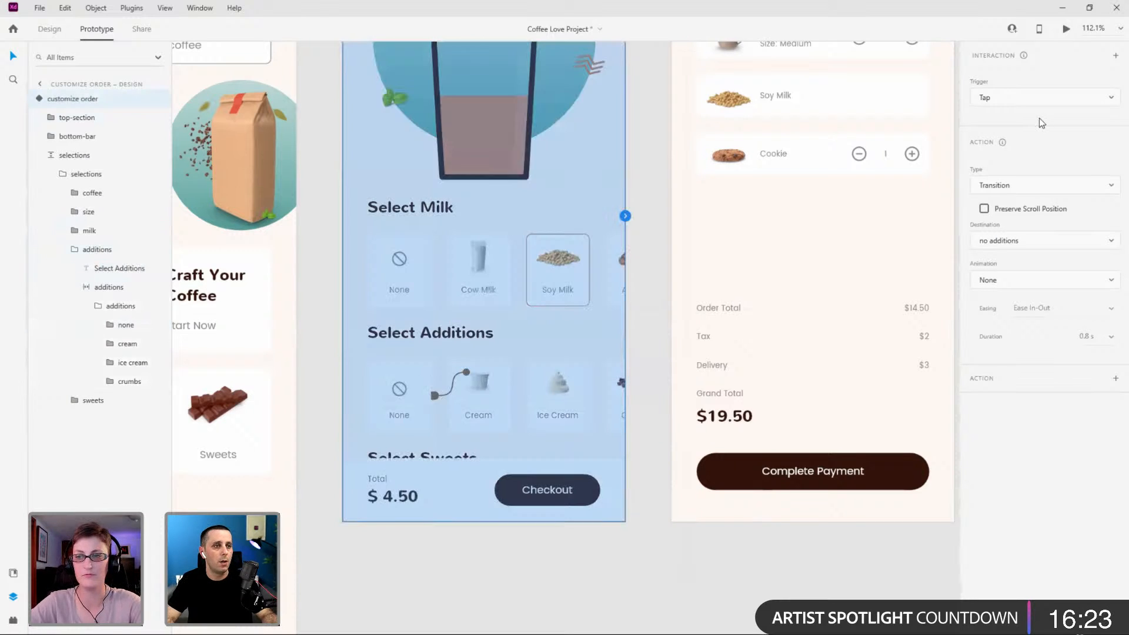
scroll(1031, 108, "down", 1)
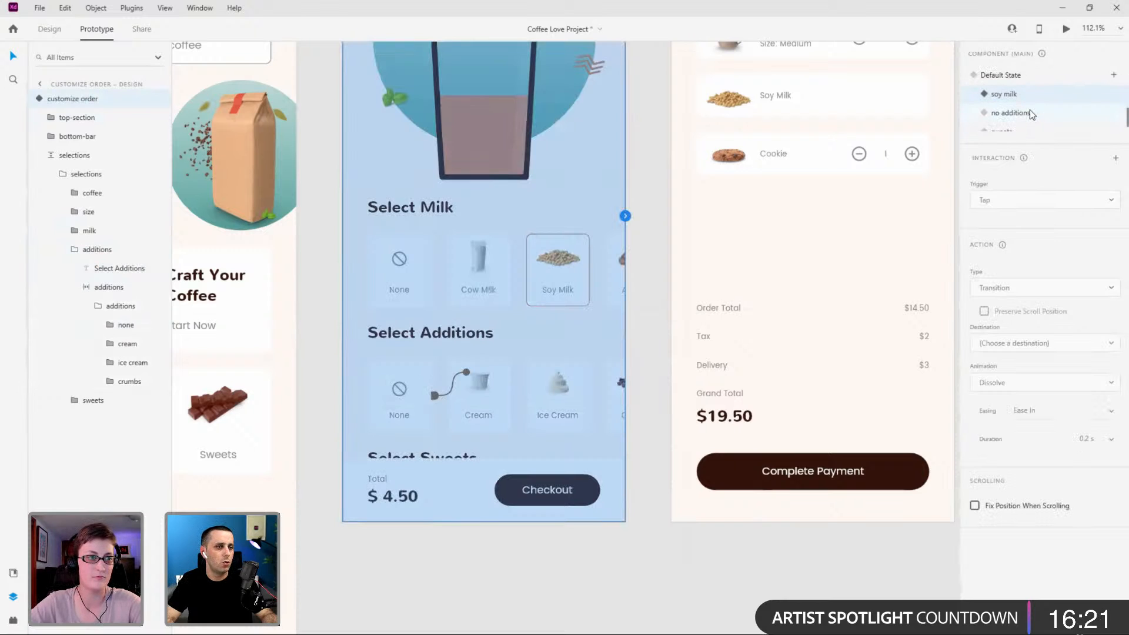
left_click(1028, 111)
scroll(386, 373, "down", 1)
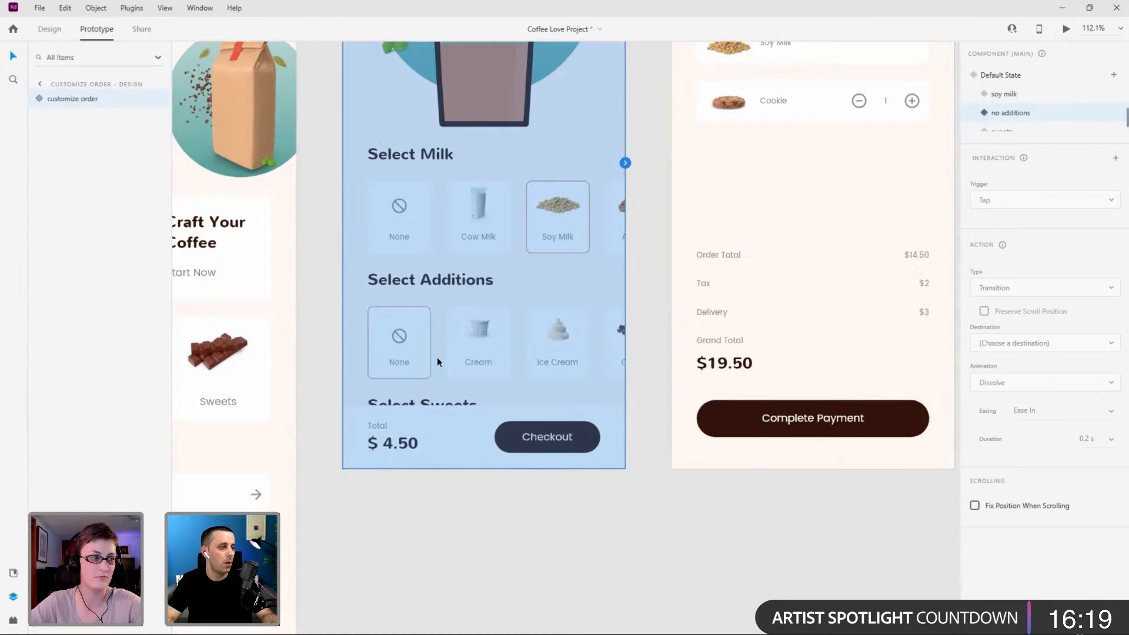
left_click(418, 343)
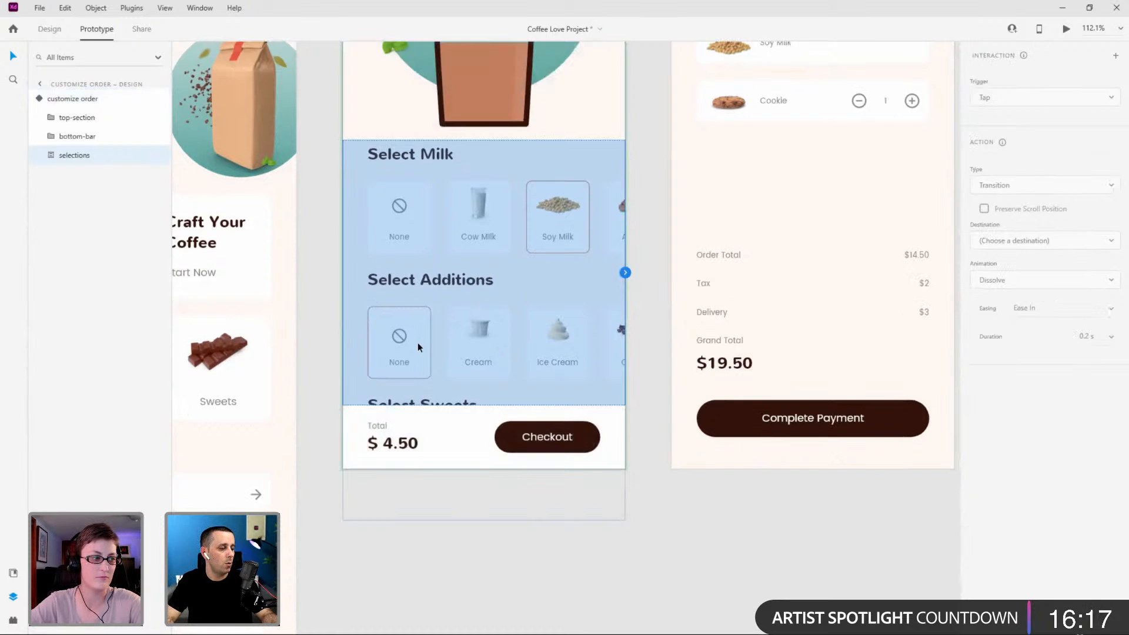
double_click(418, 342)
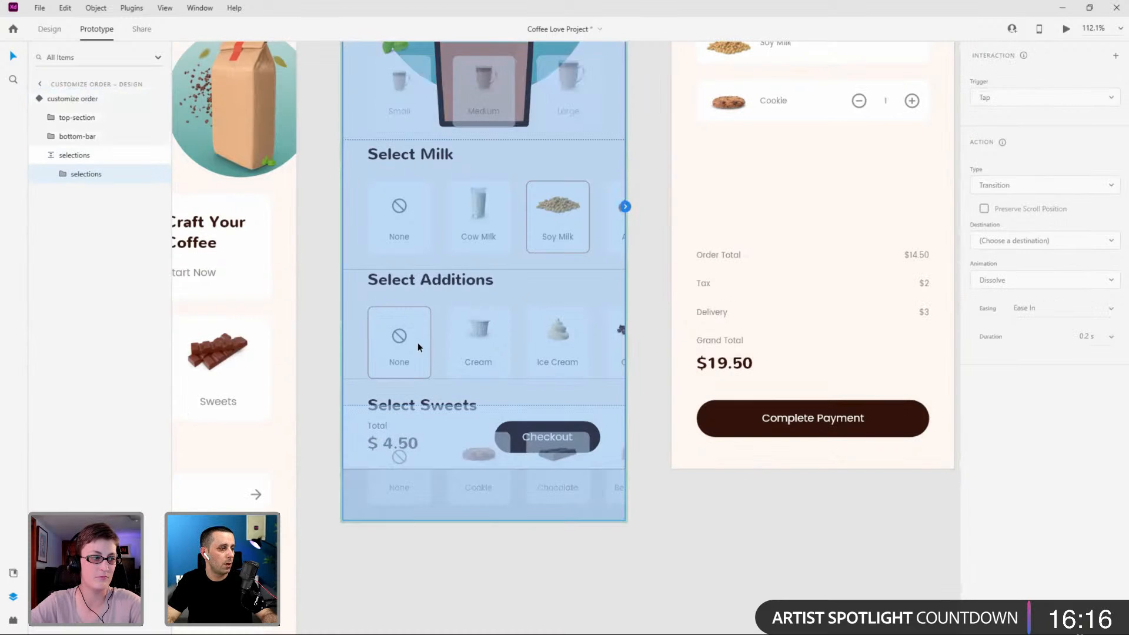
double_click(487, 492)
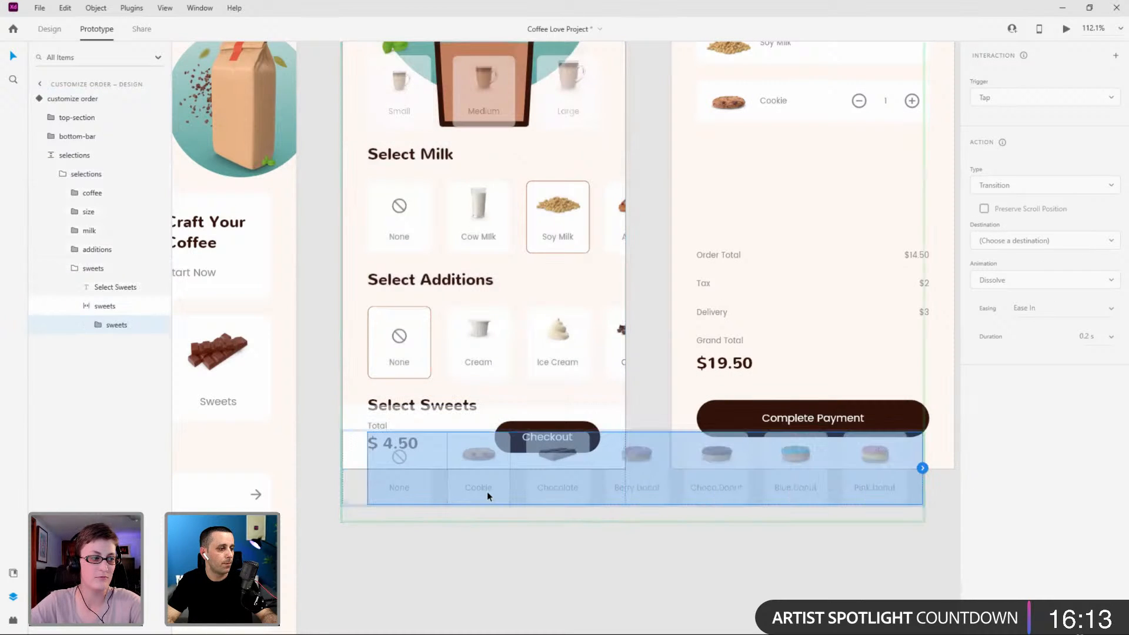
double_click(487, 491)
left_click_drag(510, 468, 546, 444)
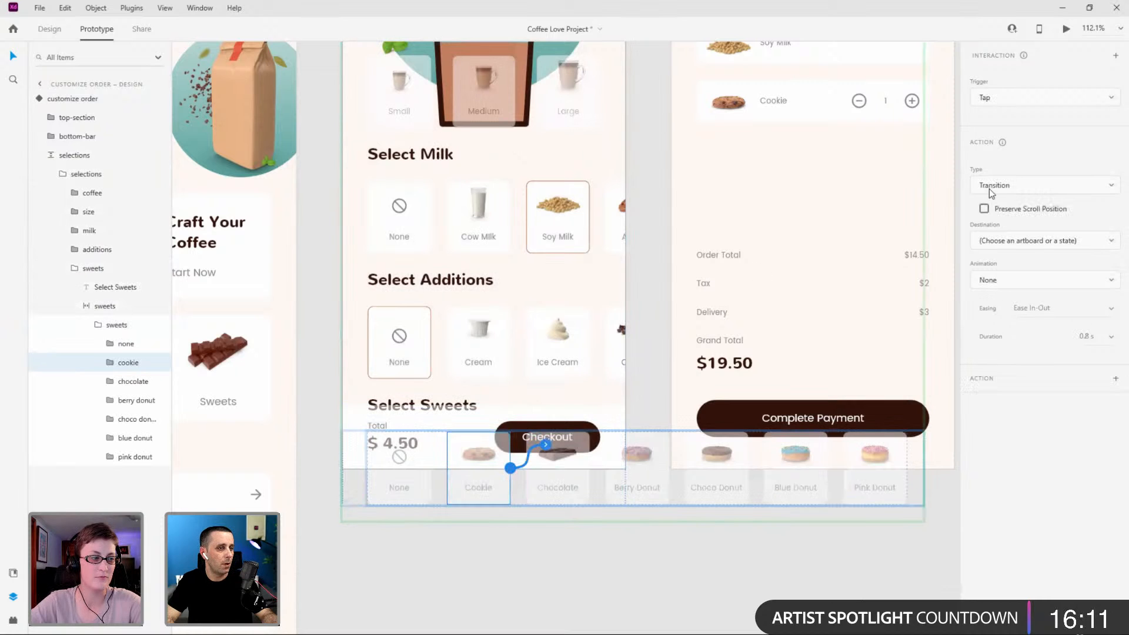
left_click(1010, 240)
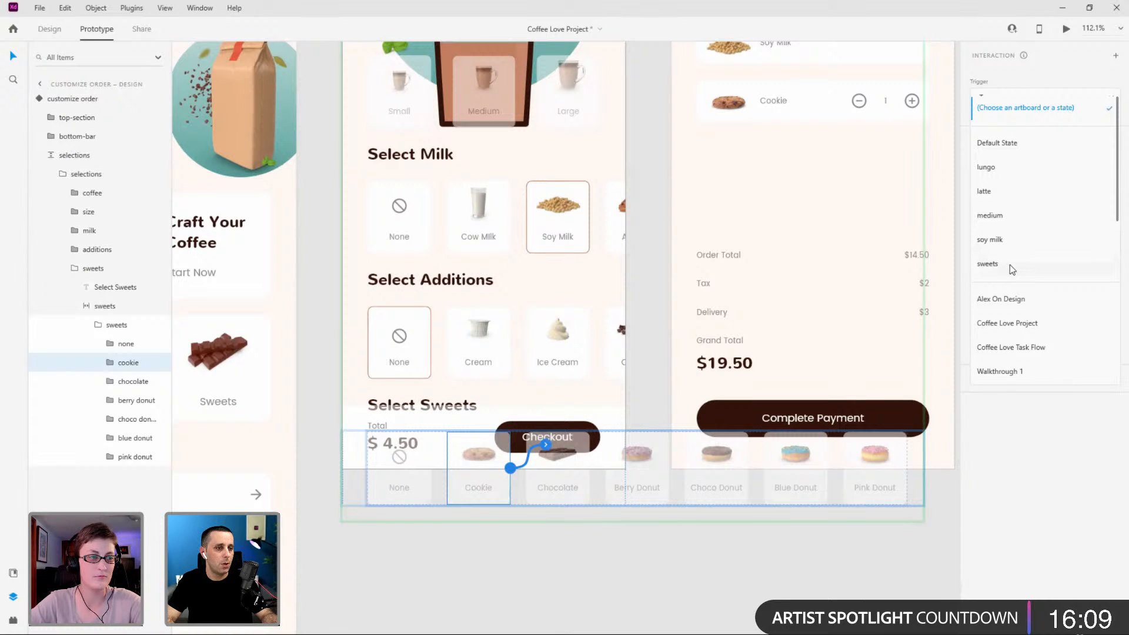
left_click(1009, 265)
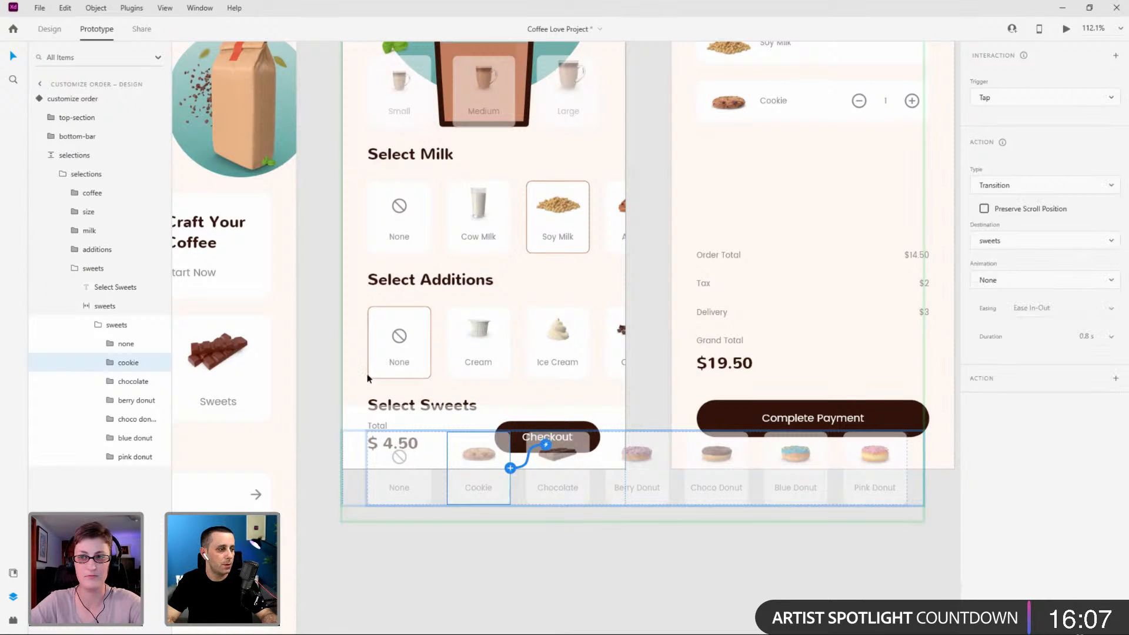
Return the customize order component to its Default State and open the prototype preview beside the payment artboard.
left_click(54, 100)
left_click(1017, 76)
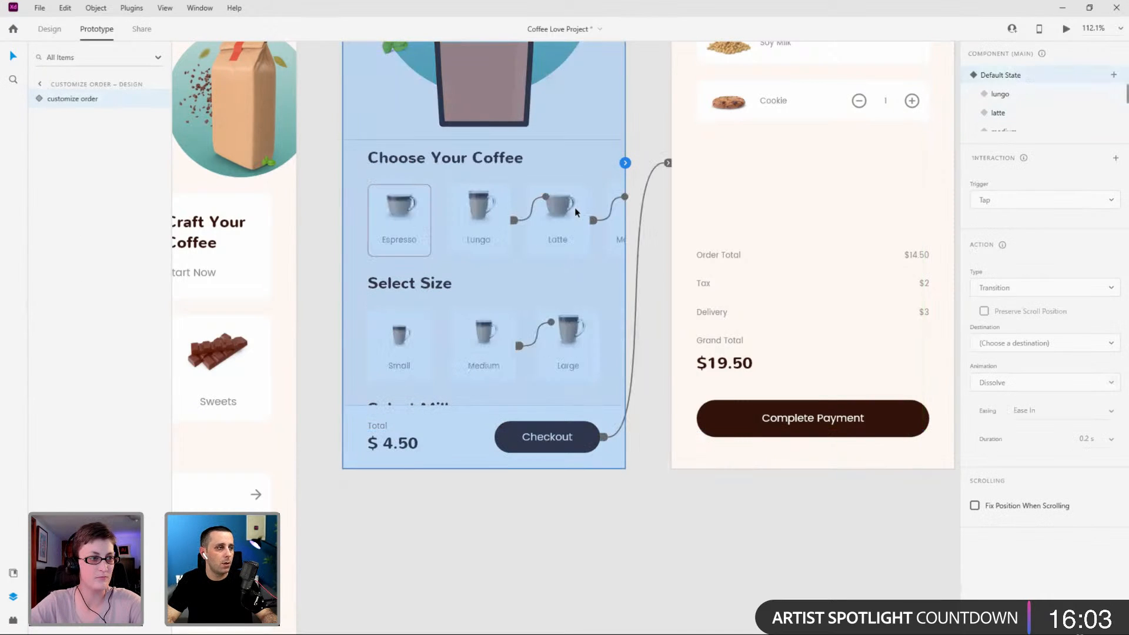
key("ctrl+Return")
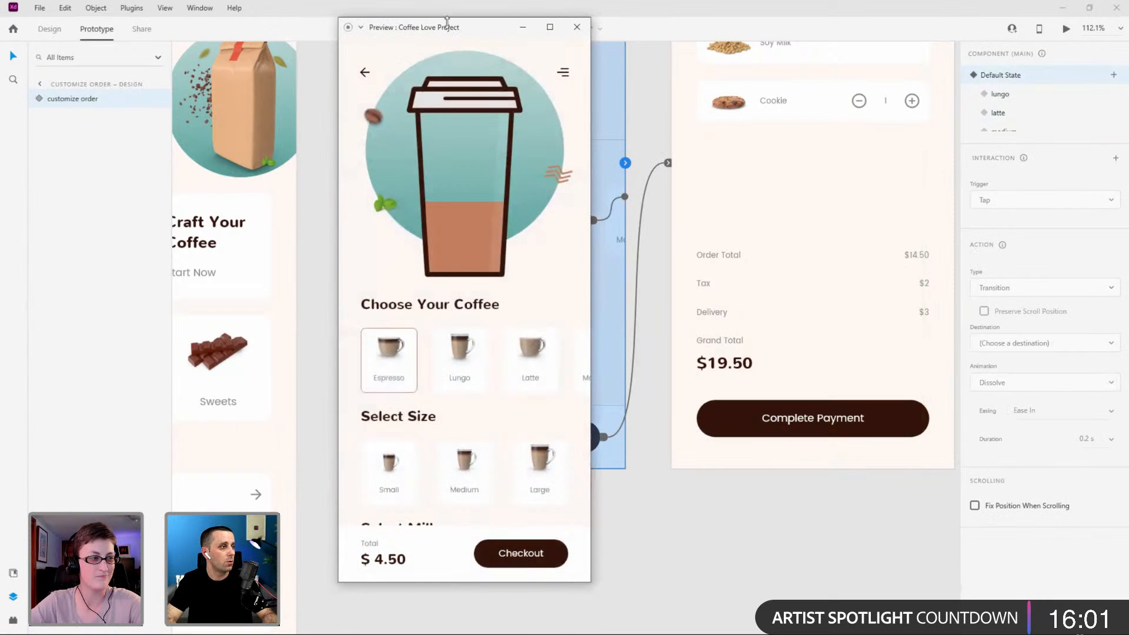
left_click_drag(459, 38, 512, 70)
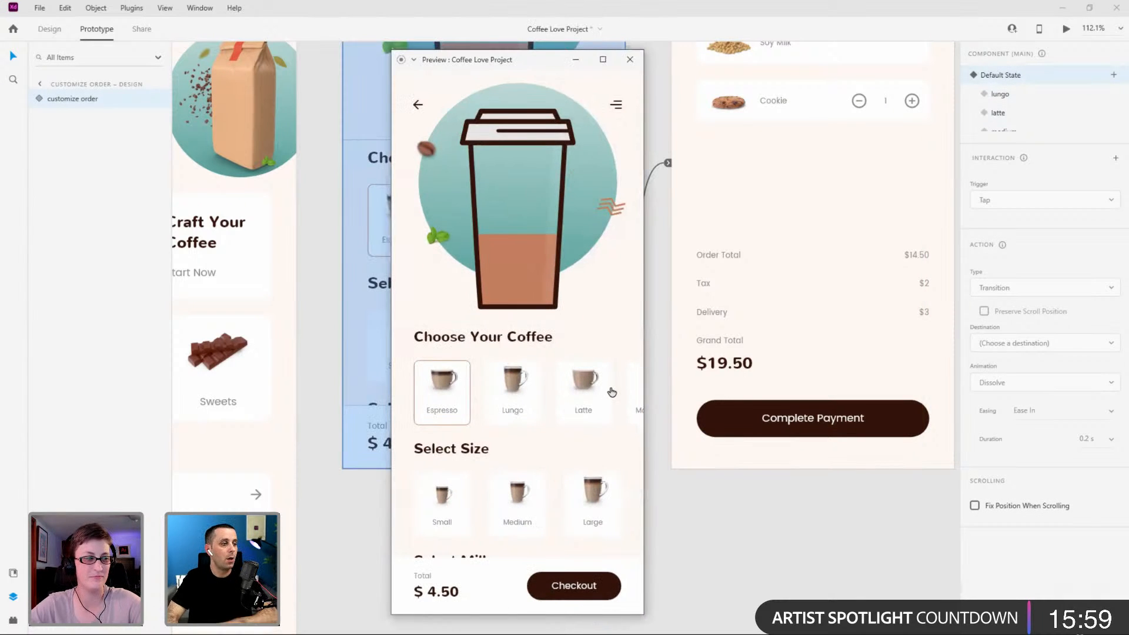
scroll(609, 390, "right", 3)
scroll(623, 400, "left", 3)
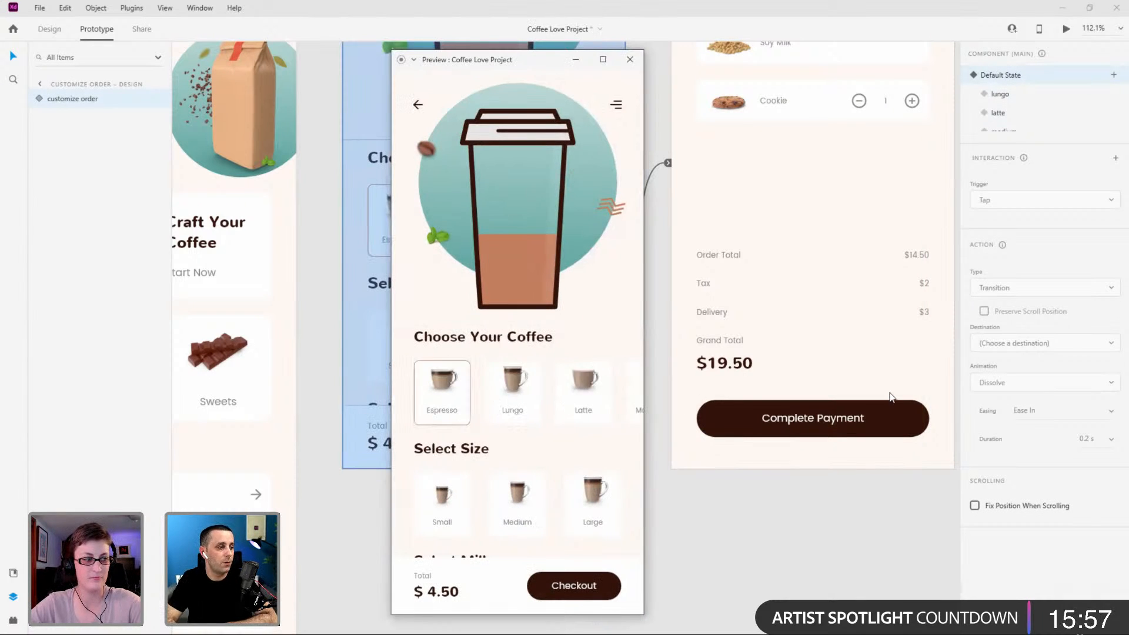
Test the Lungo, Latte and Espresso coffee cards and the Medium size card in the prototype preview.
left_click(515, 395)
left_click(566, 394)
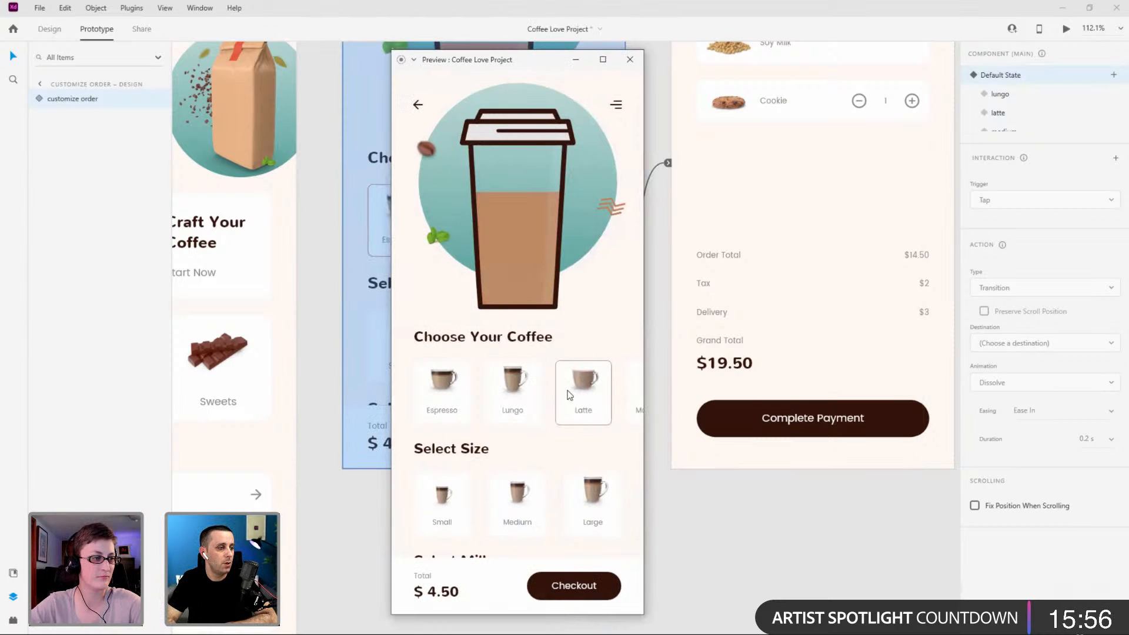
left_click(445, 405)
left_click(510, 500)
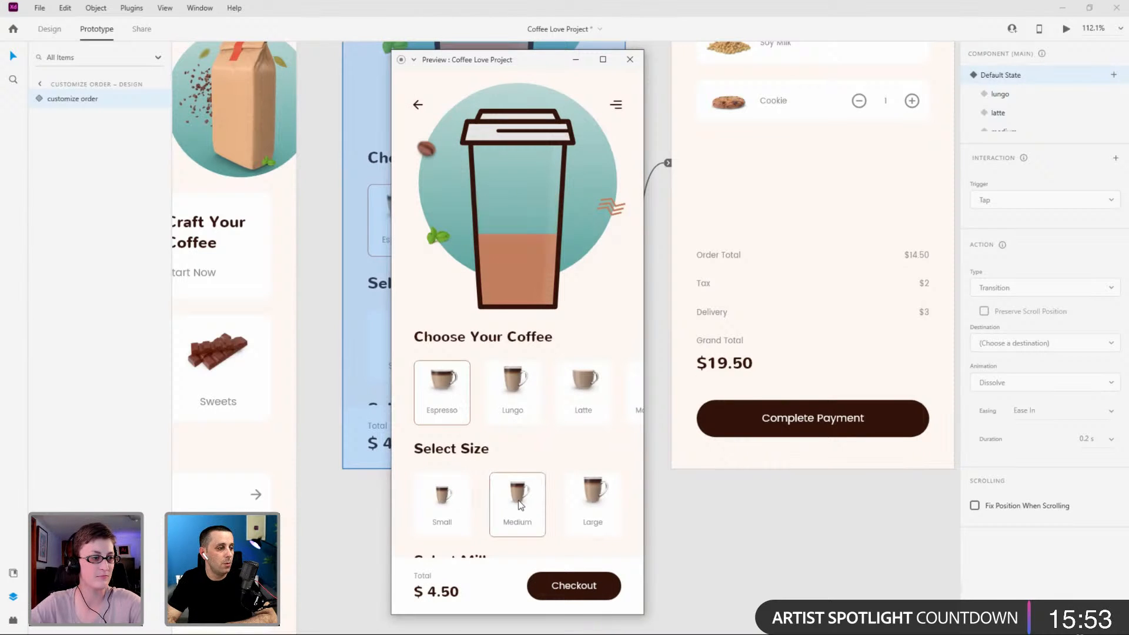
scroll(518, 502, "down", 2)
scroll(520, 506, "down", 1)
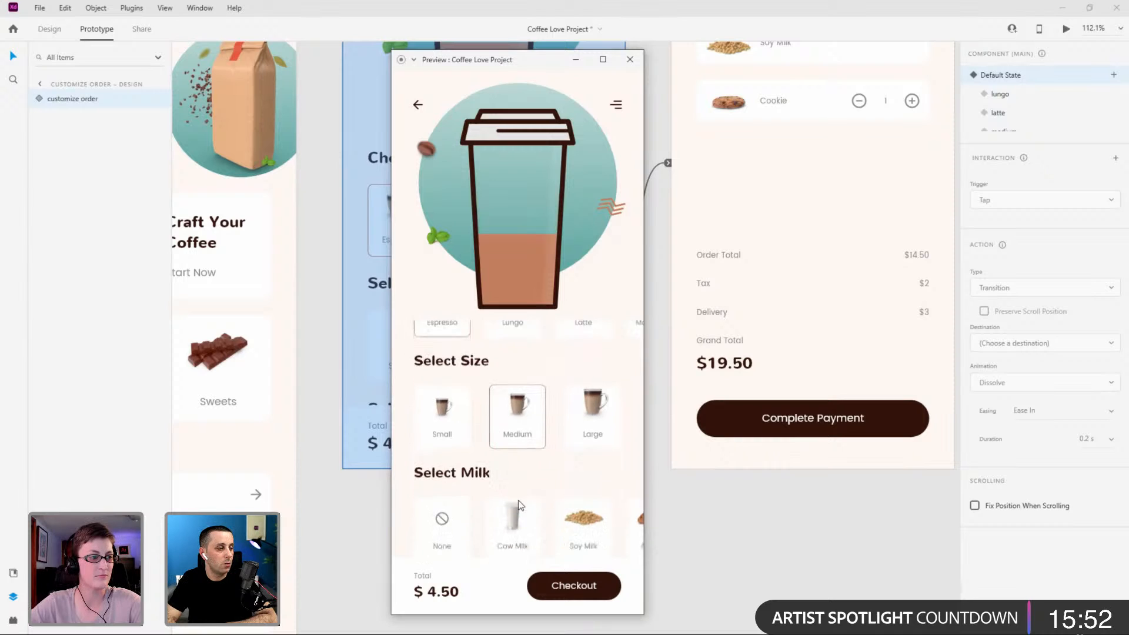
Test the Soy Milk, no additions and Cookie cards in the preview and close the preview window.
left_click(578, 507)
scroll(579, 470, "down", 3)
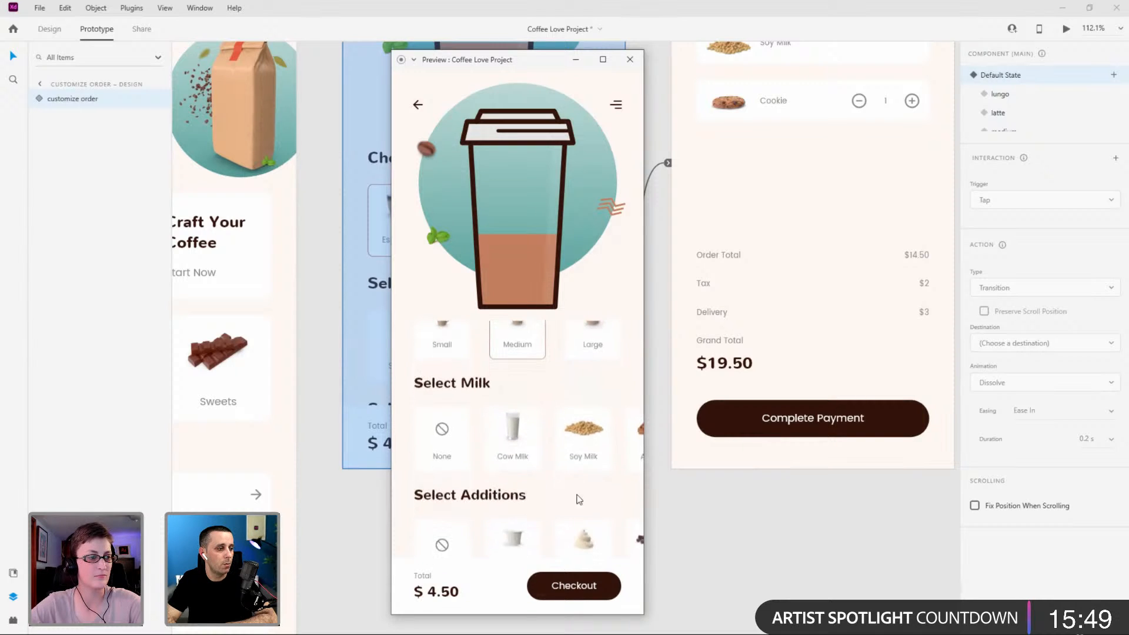
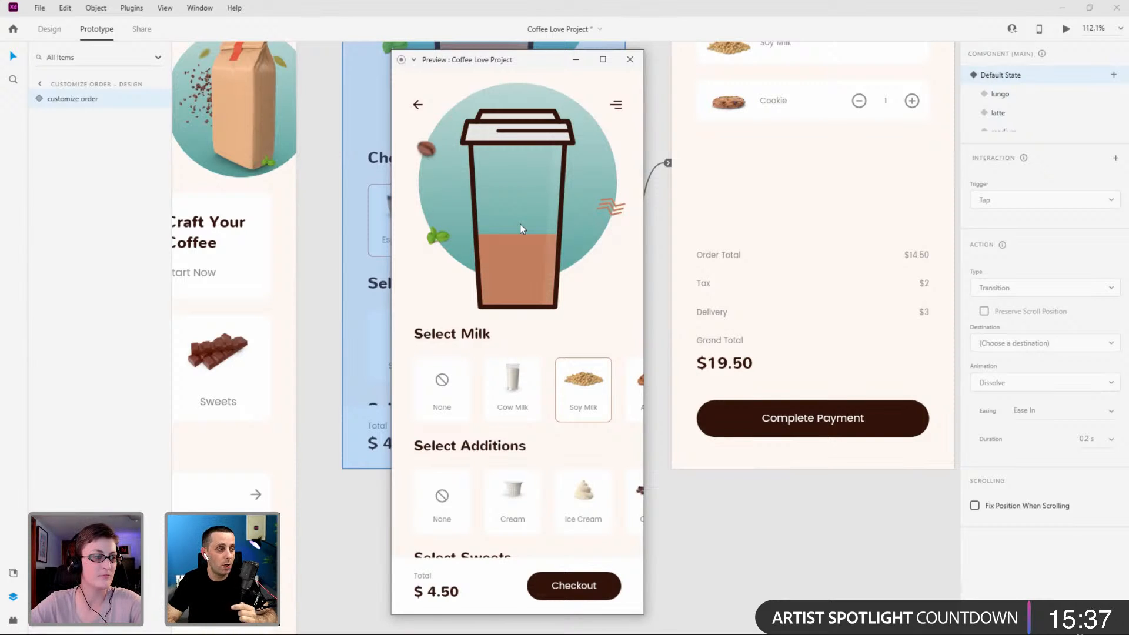
left_click(451, 499)
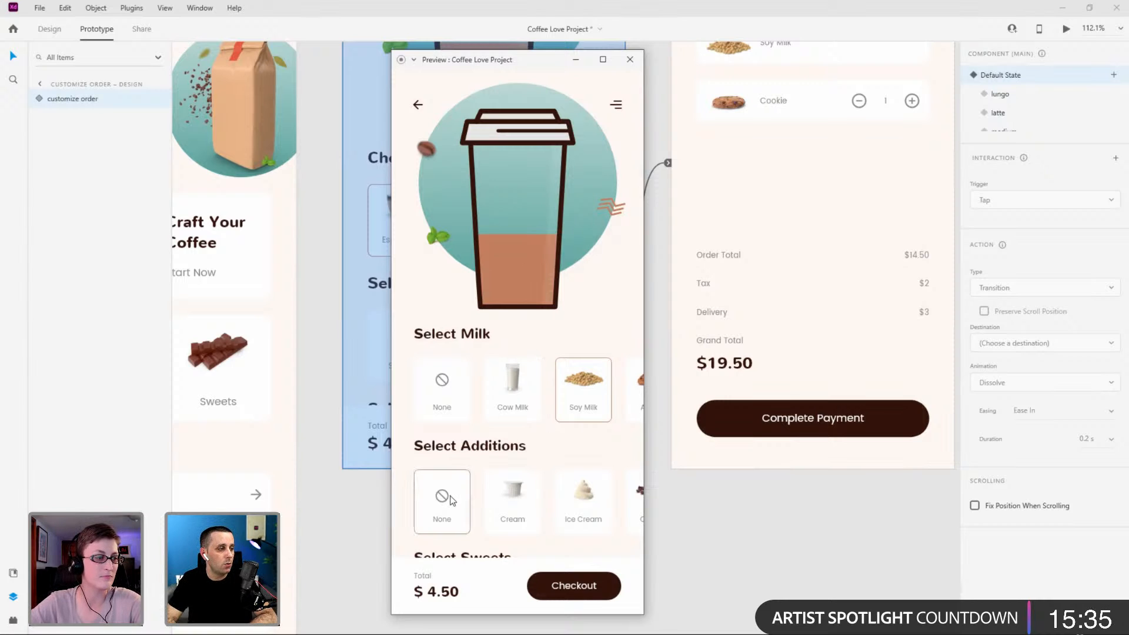
scroll(451, 499, "down", 2)
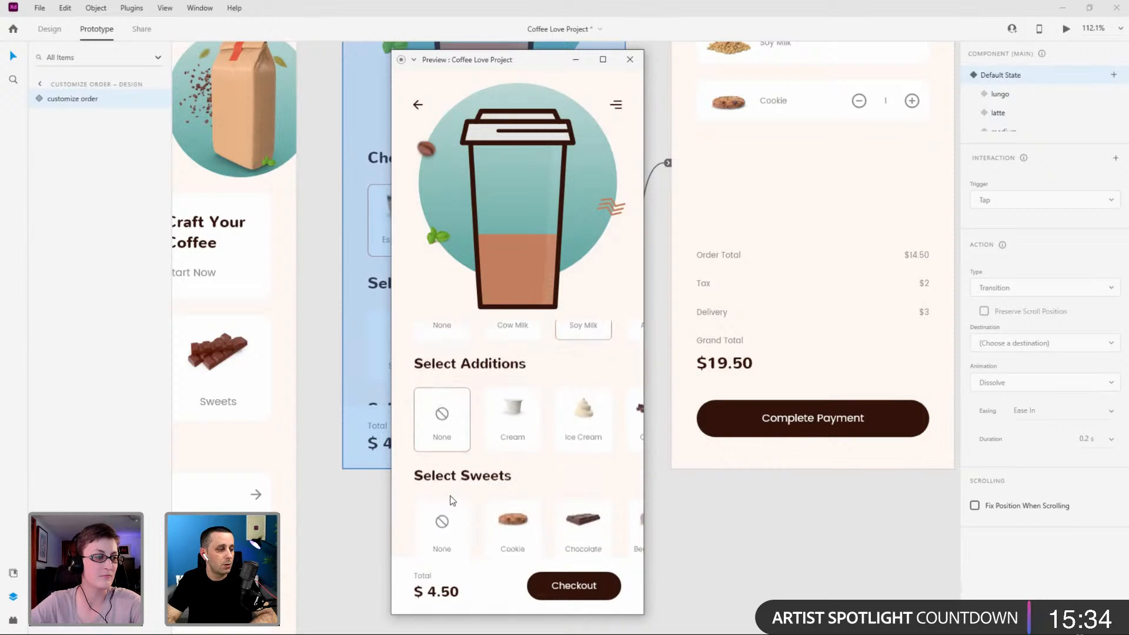
left_click(518, 512)
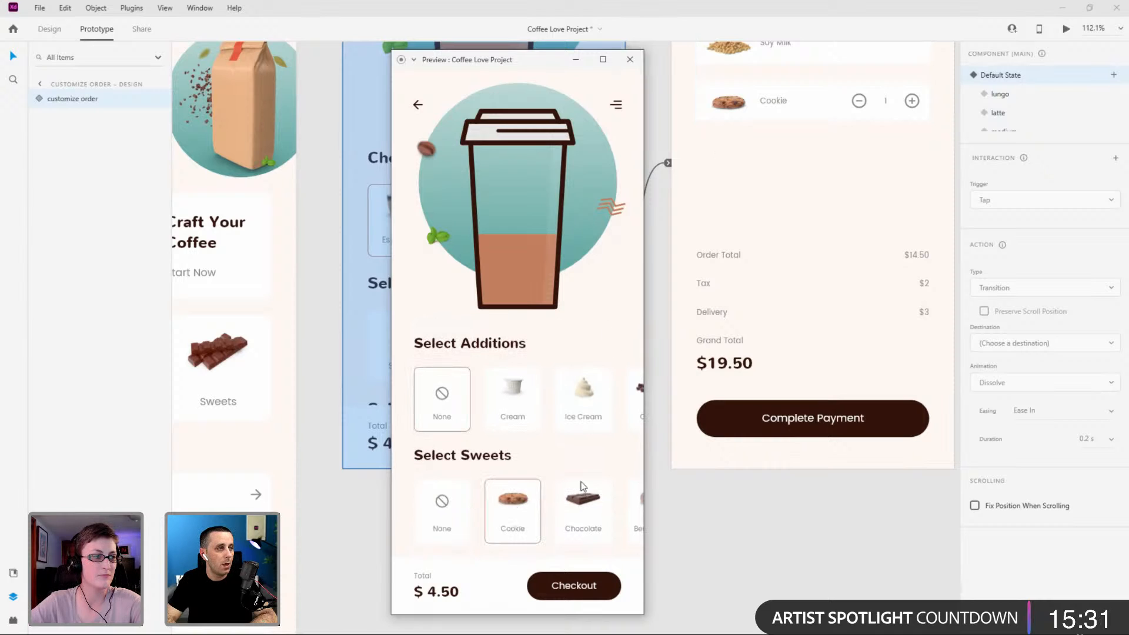
left_click(628, 61)
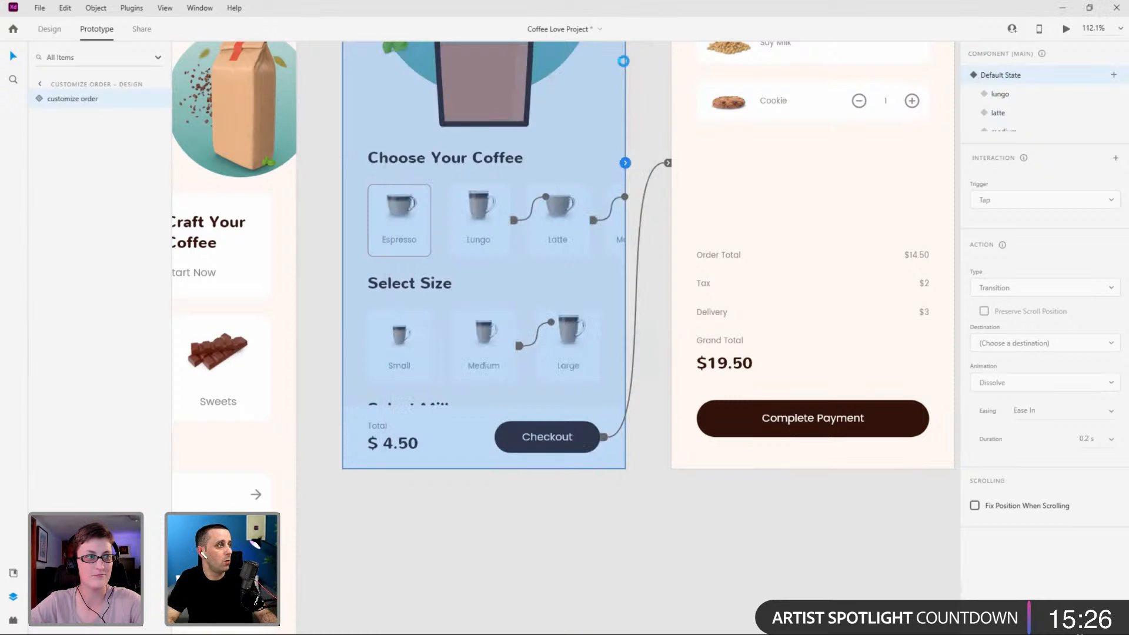
In Design mode, make the soy-milk layer in the coffee cup's milks group visible for the soy milk state.
left_click(49, 29)
scroll(457, 258, "up", 2)
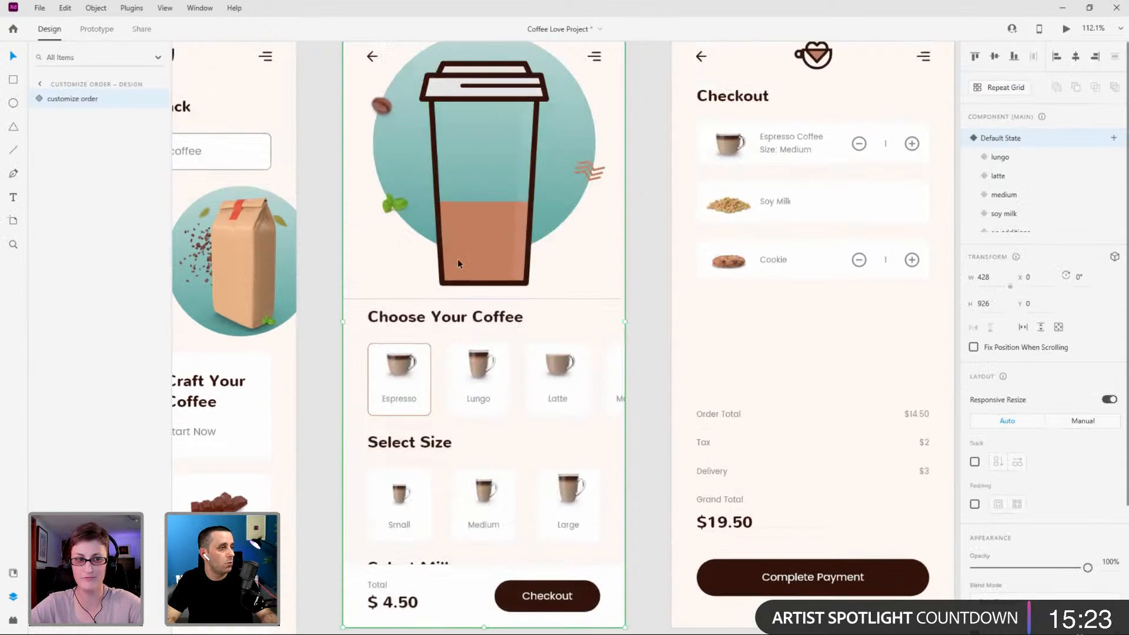
left_click(1017, 213)
left_click(42, 99)
left_click(55, 119)
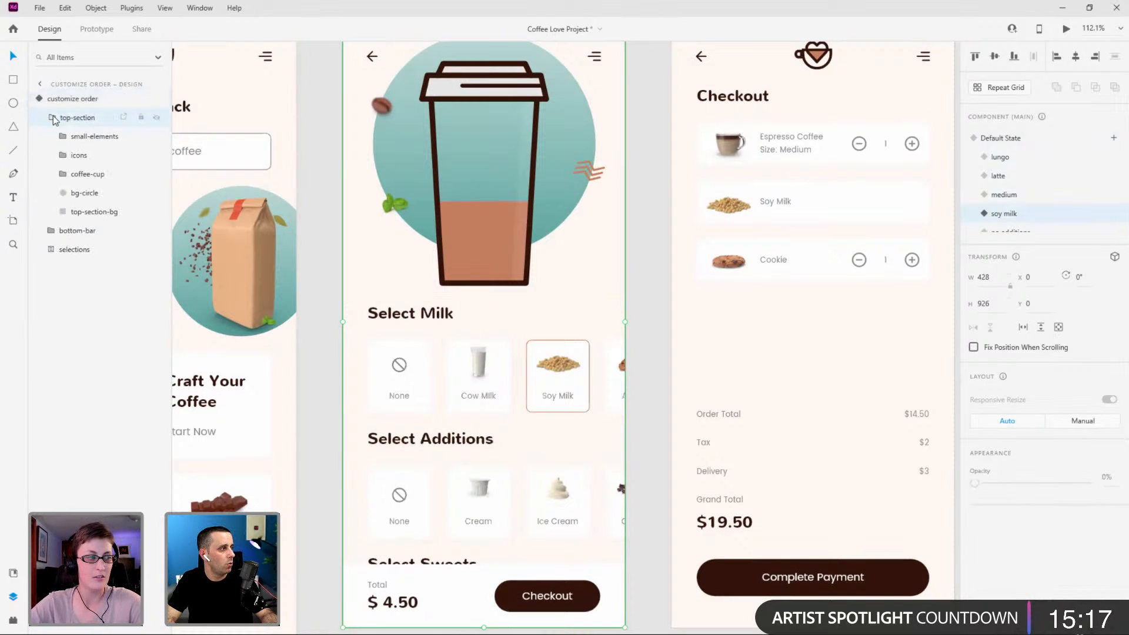
left_click(64, 175)
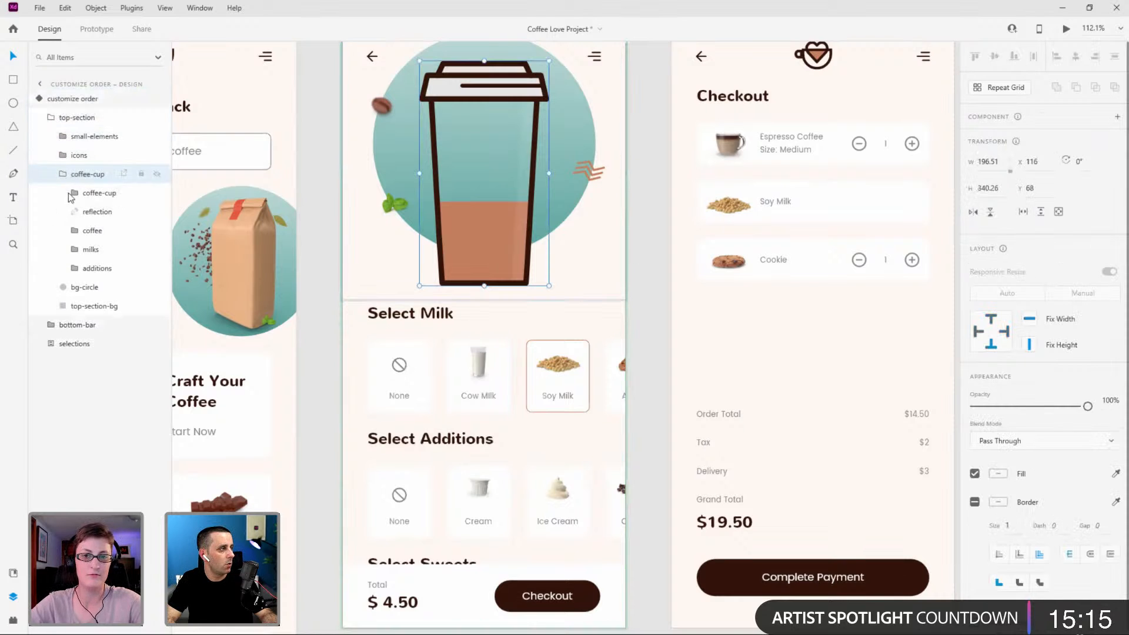
left_click(74, 249)
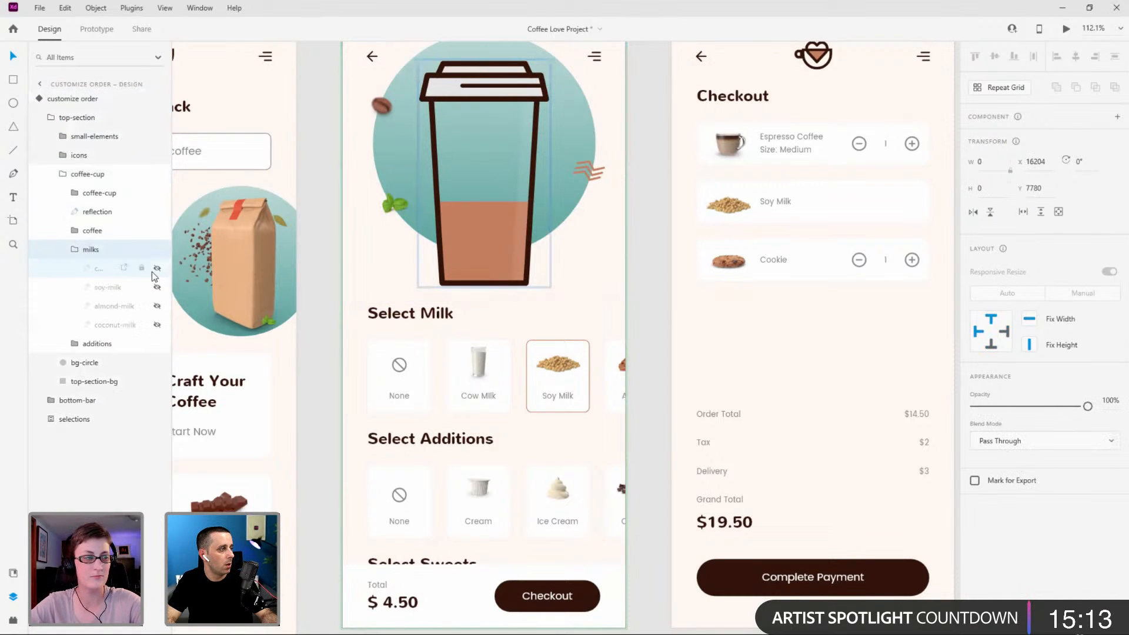
left_click(156, 287)
left_click(74, 249)
left_click(62, 174)
left_click(51, 117)
left_click(44, 101)
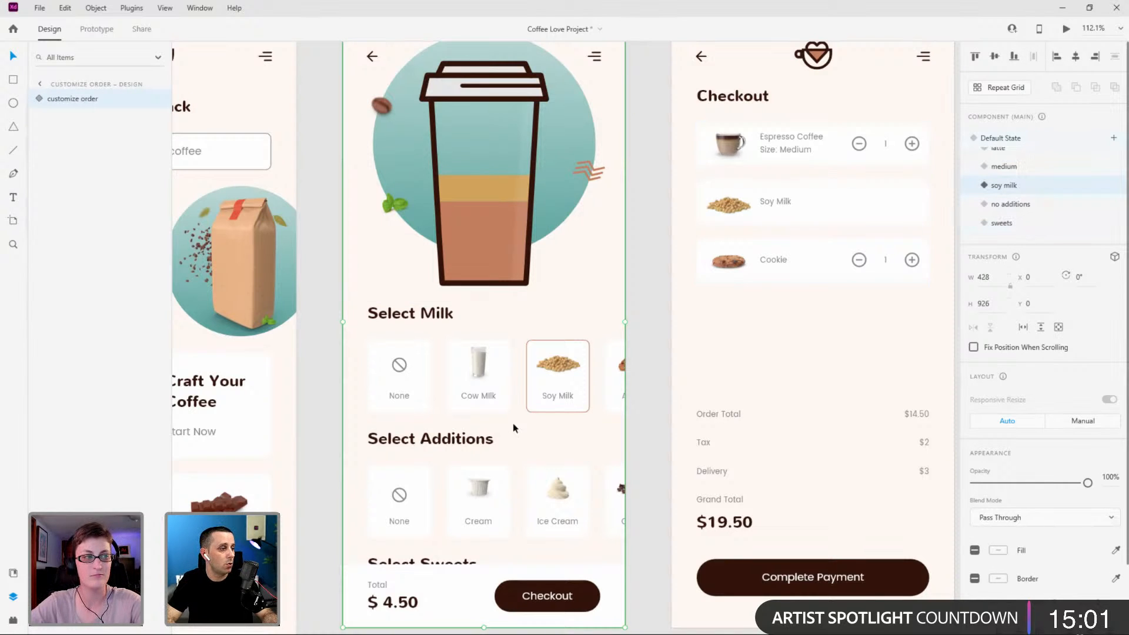
In the medium state, open the masked prices group beside the dollar sign in the bottom bar.
scroll(1039, 217, "up", 1)
left_click(1020, 194)
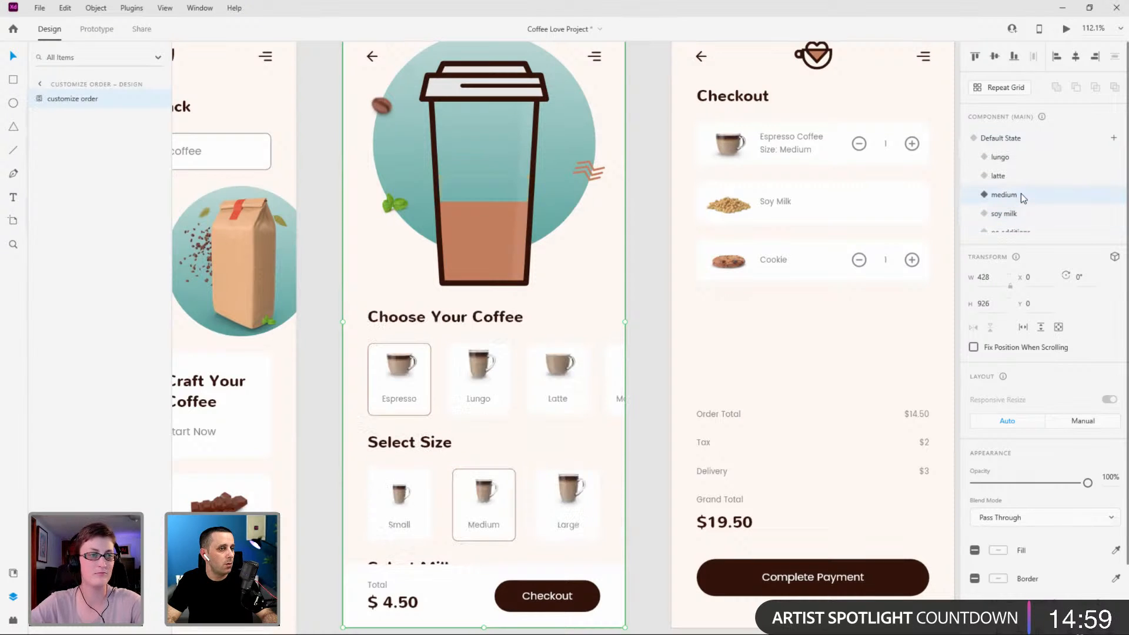
scroll(509, 333, "down", 1)
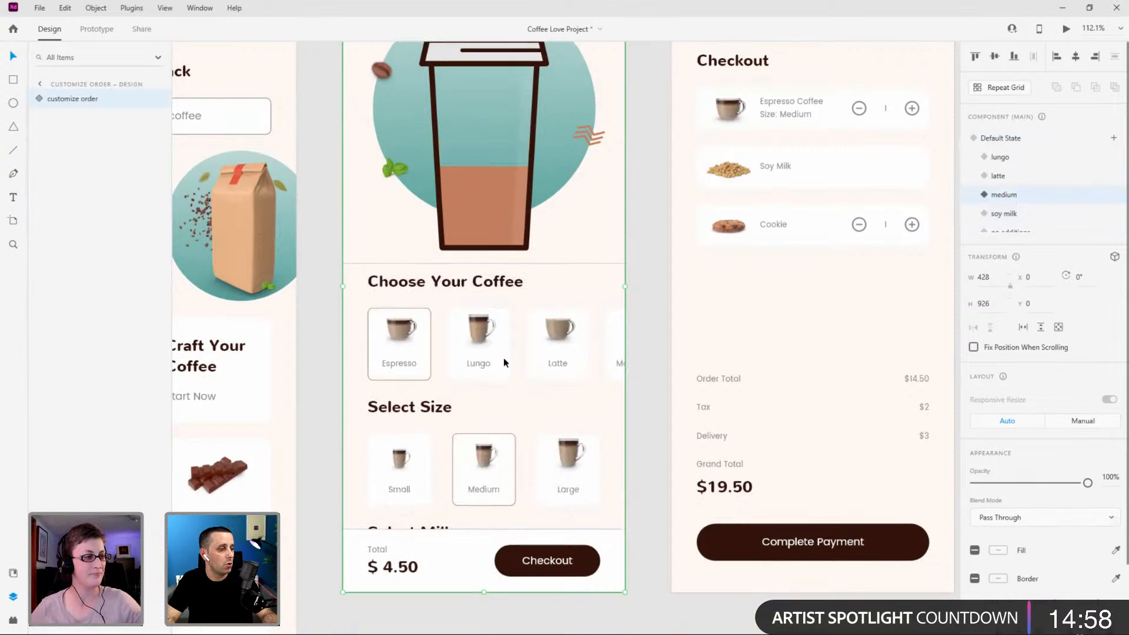
left_click(400, 570)
left_click(91, 99)
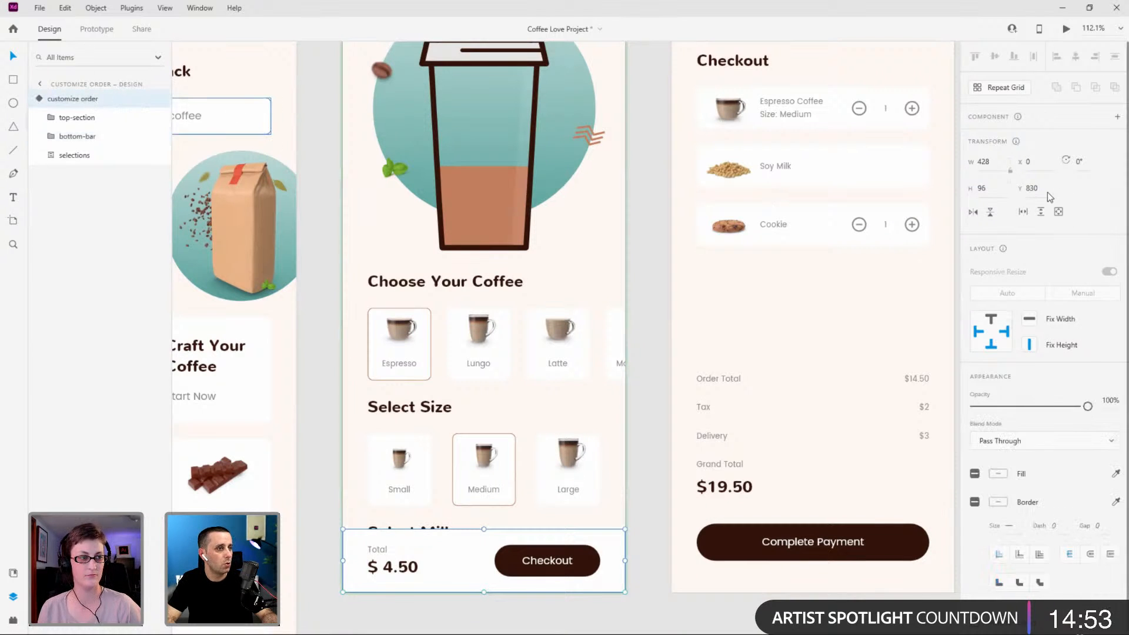
left_click(404, 573)
double_click(405, 573)
double_click(404, 573)
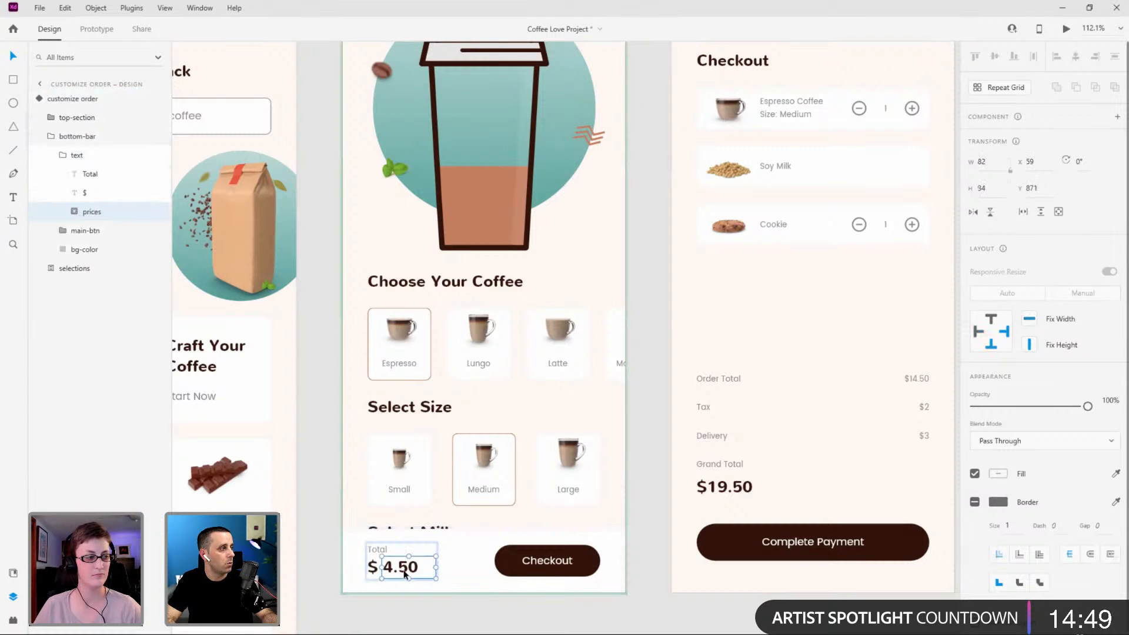
double_click(405, 573)
scroll(397, 549, "down", 5)
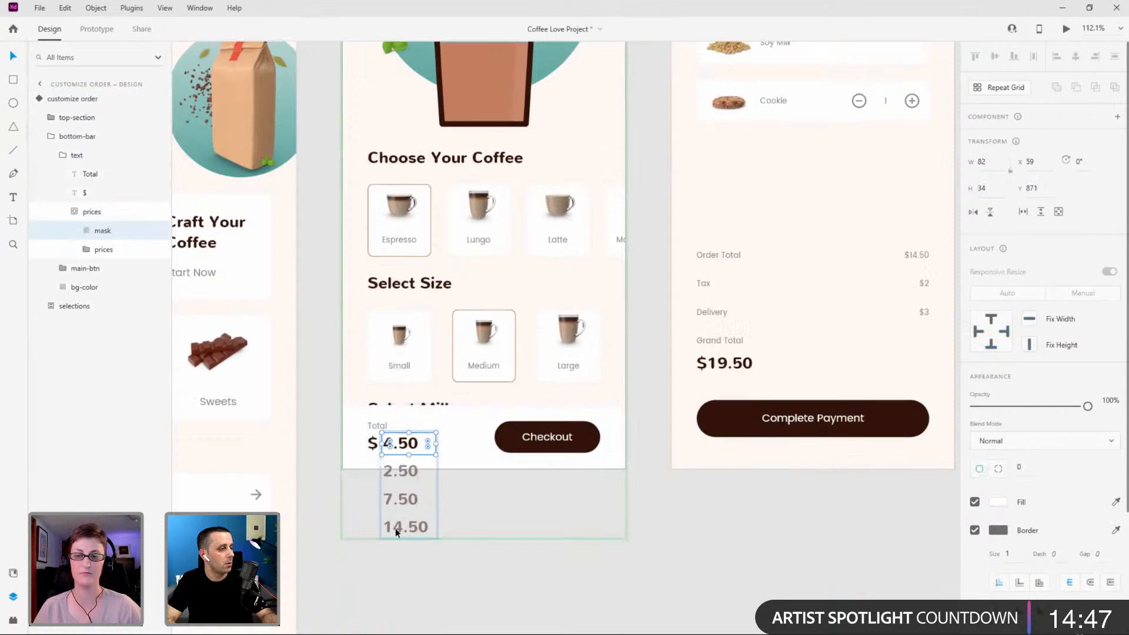
Try to shift the price list upward inside its mask so that 2.50 shows as the total, and undo the move.
scroll(414, 397, "up", 6)
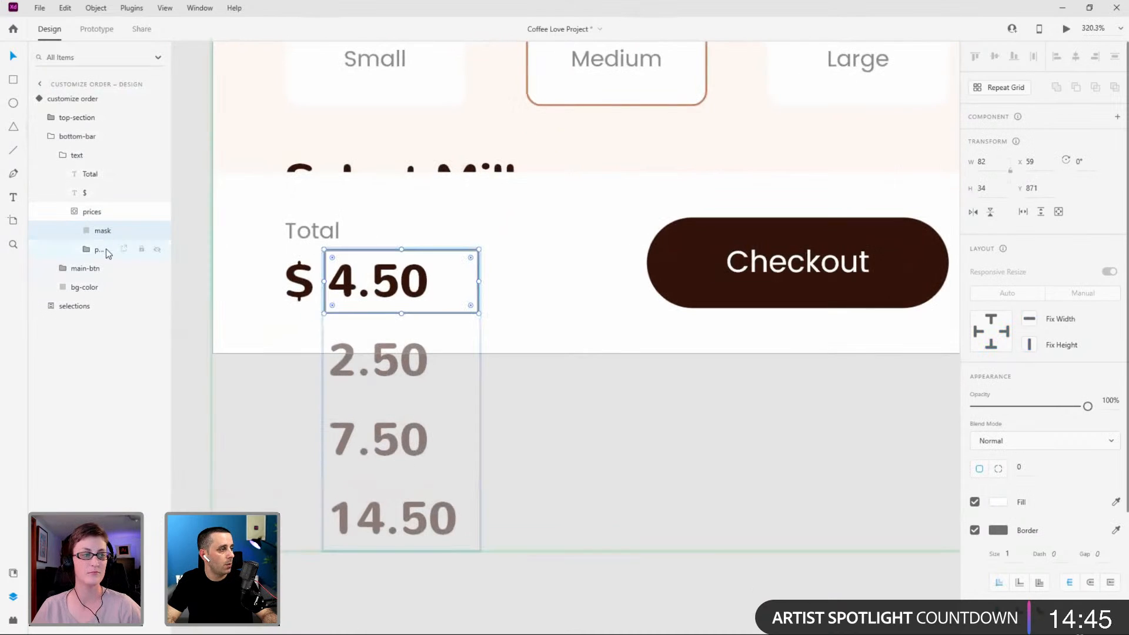
left_click(87, 250)
left_click(101, 267)
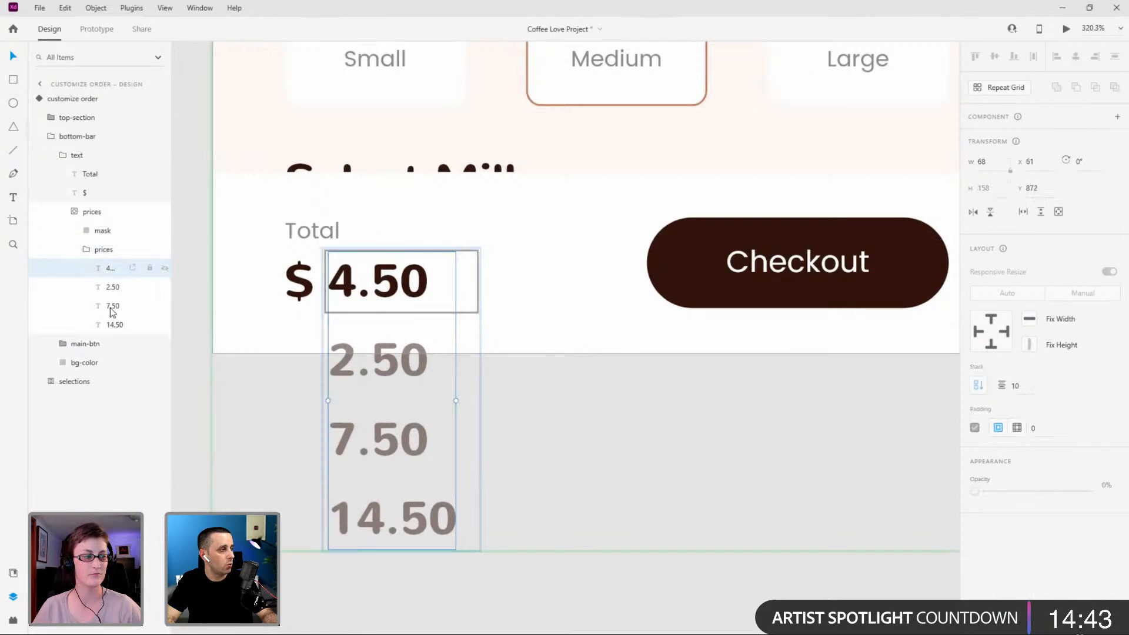
left_click(113, 327, "shift")
scroll(428, 416, "down", 3)
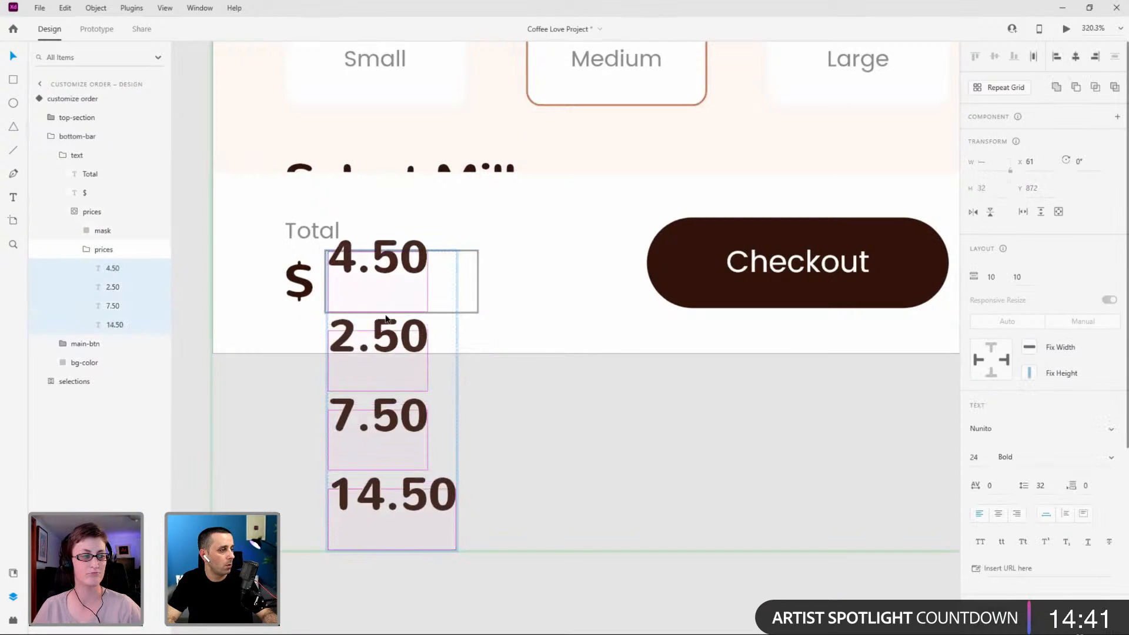
scroll(386, 289, "up", 3)
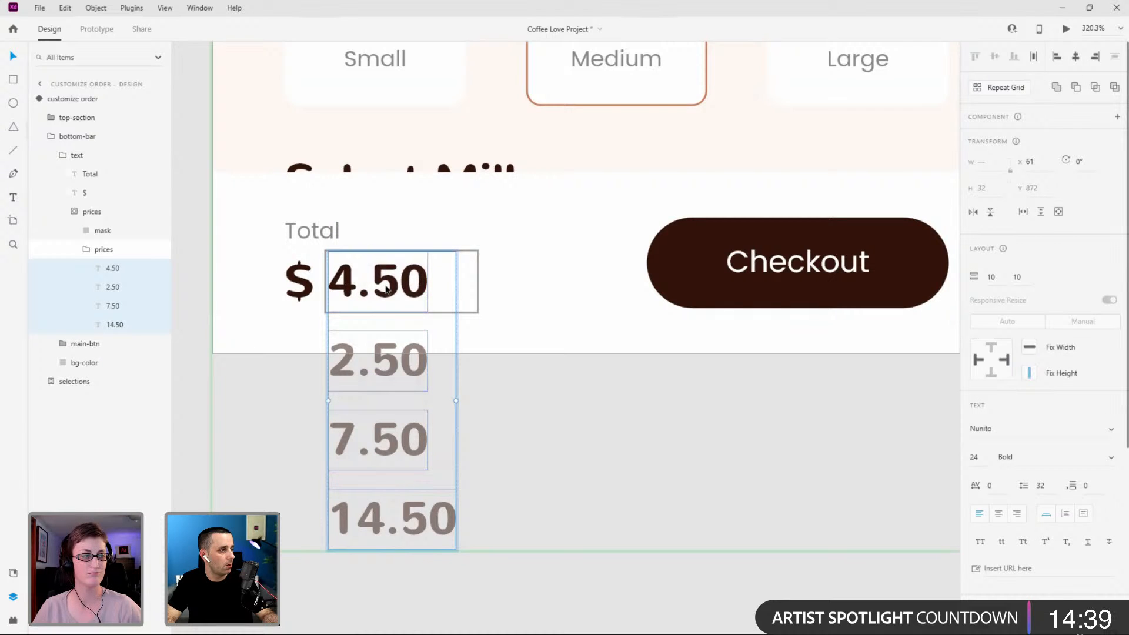
left_click(87, 250)
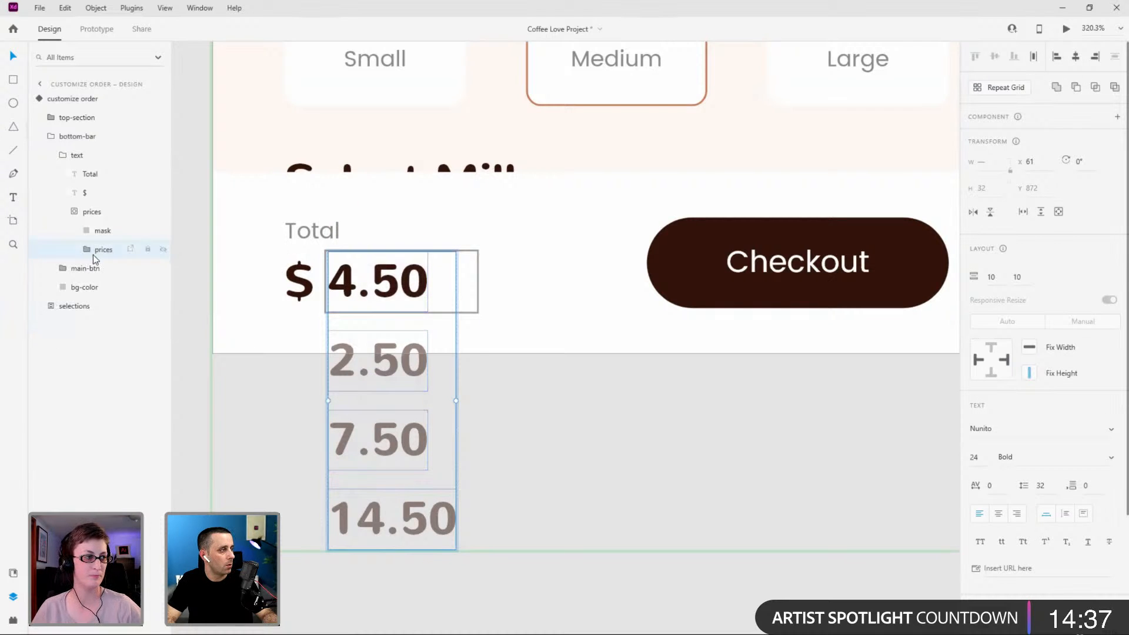
left_click_drag(388, 370, 385, 288)
key("Down")
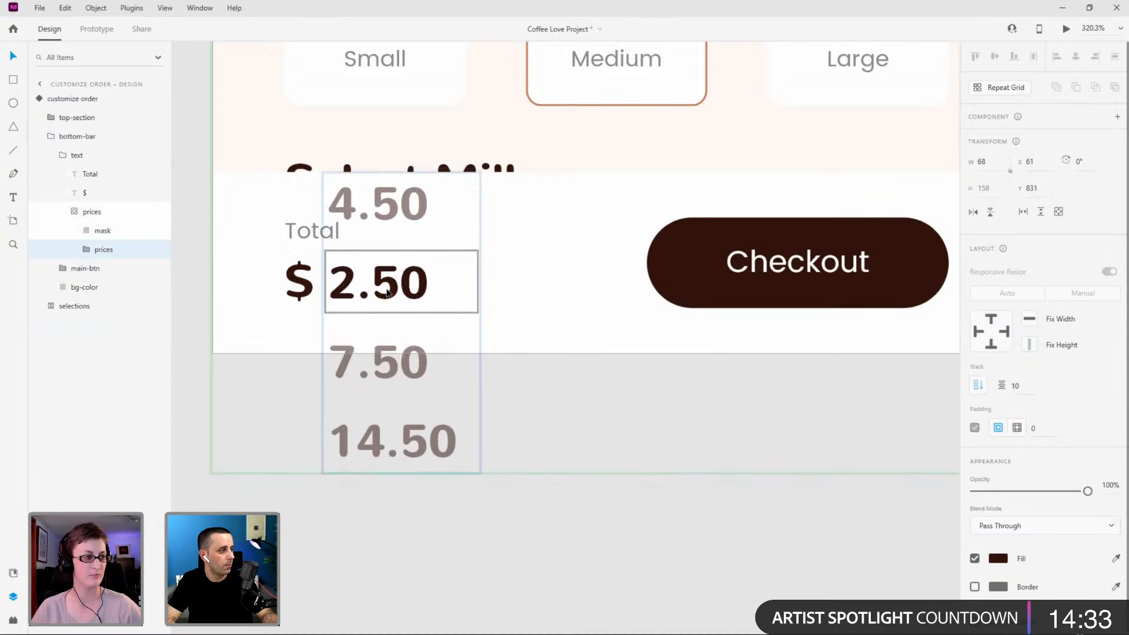
key("ctrl+z")
key("ctrl+z")
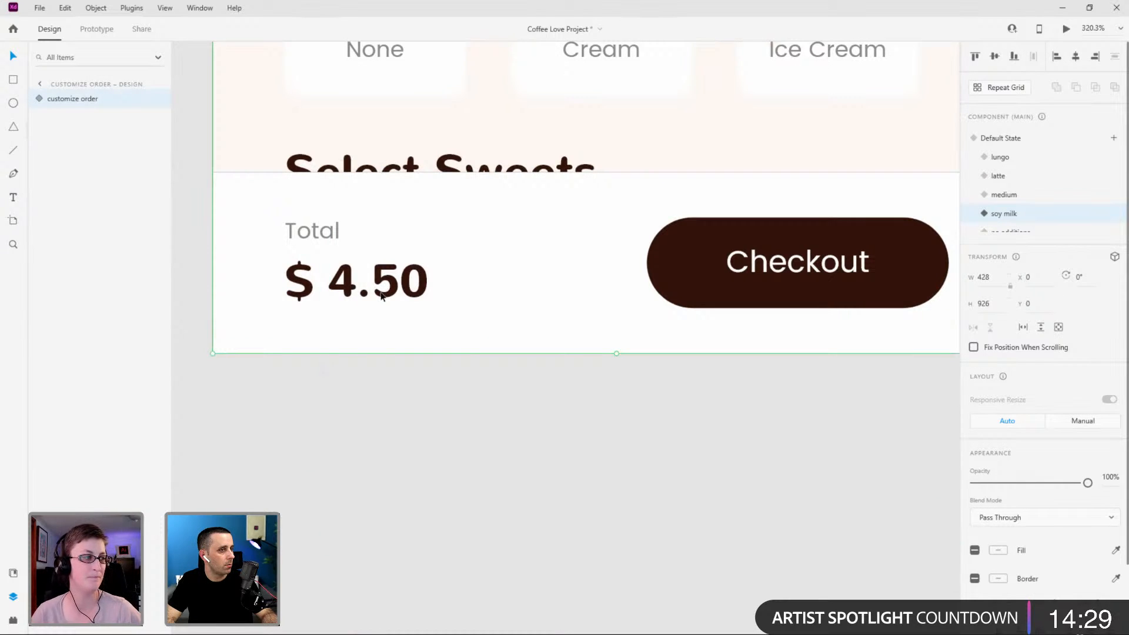
Compare the coffee cup in the medium and soy milk states, ending on the medium state.
left_click(1012, 195)
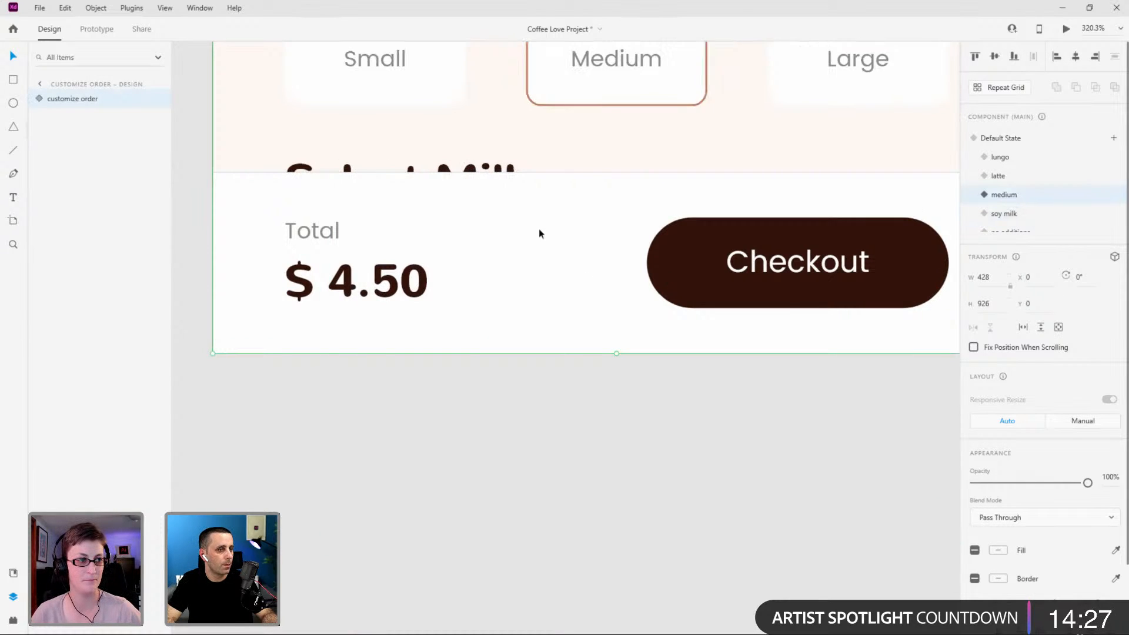
scroll(558, 256, "down", 5)
scroll(611, 329, "up", 5)
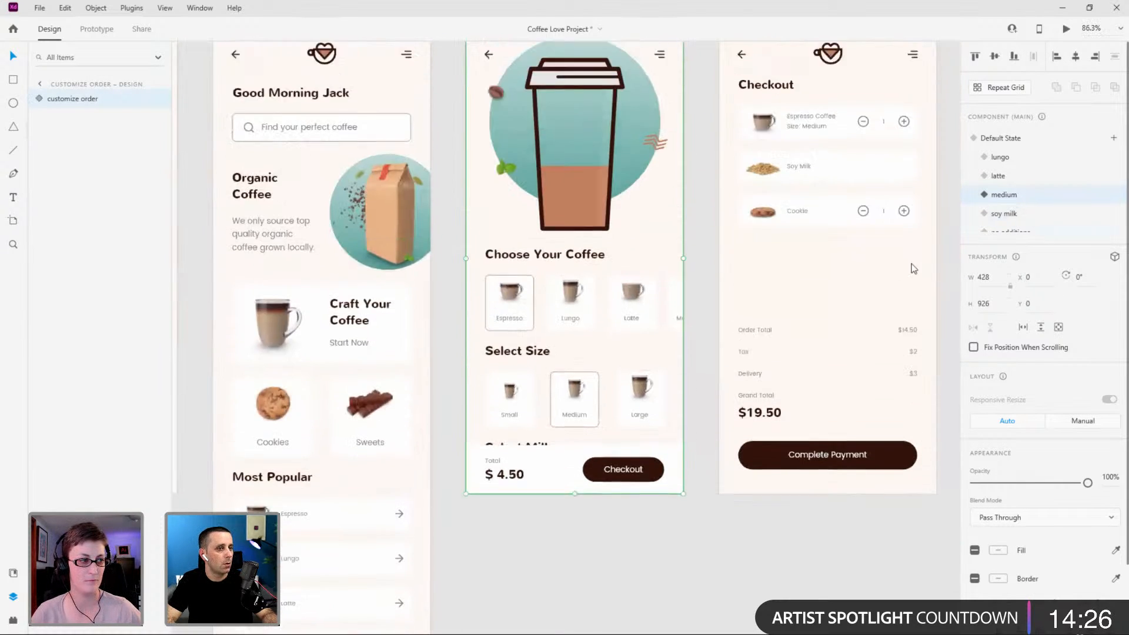
left_click(1038, 216)
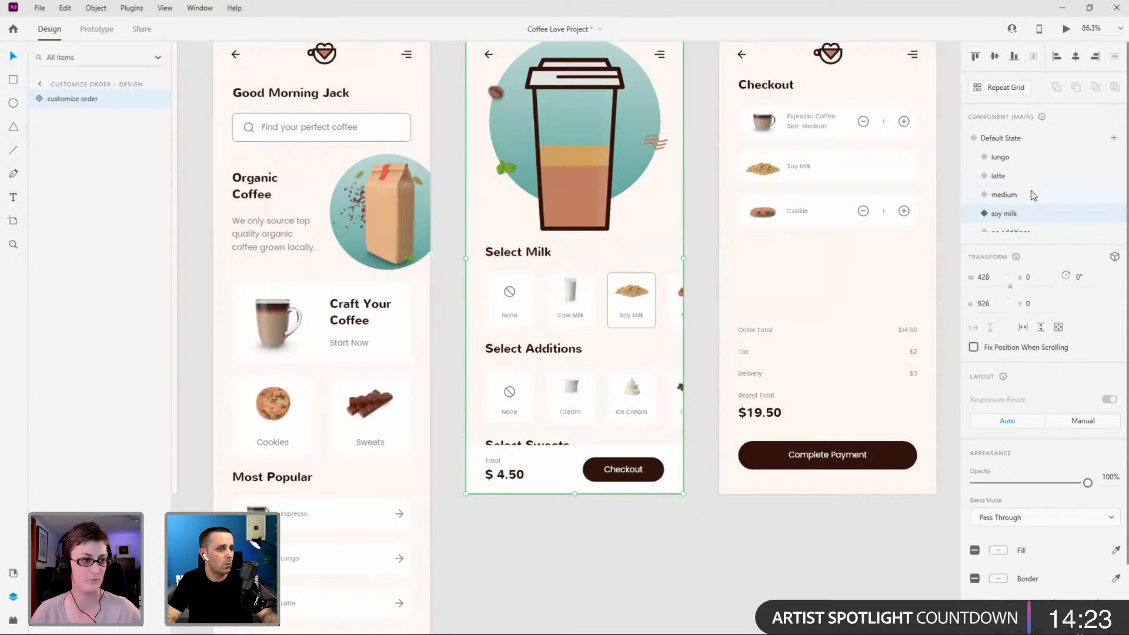
left_click(1031, 190)
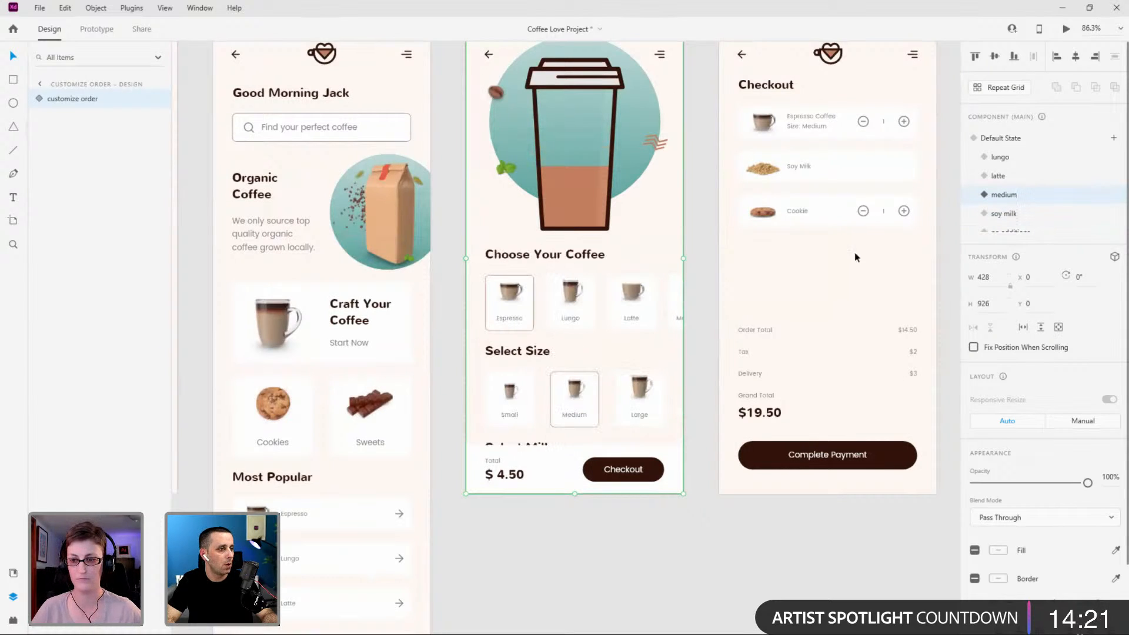
Reopen the masked prices group under Total in the medium state and examine its price values.
double_click(514, 477)
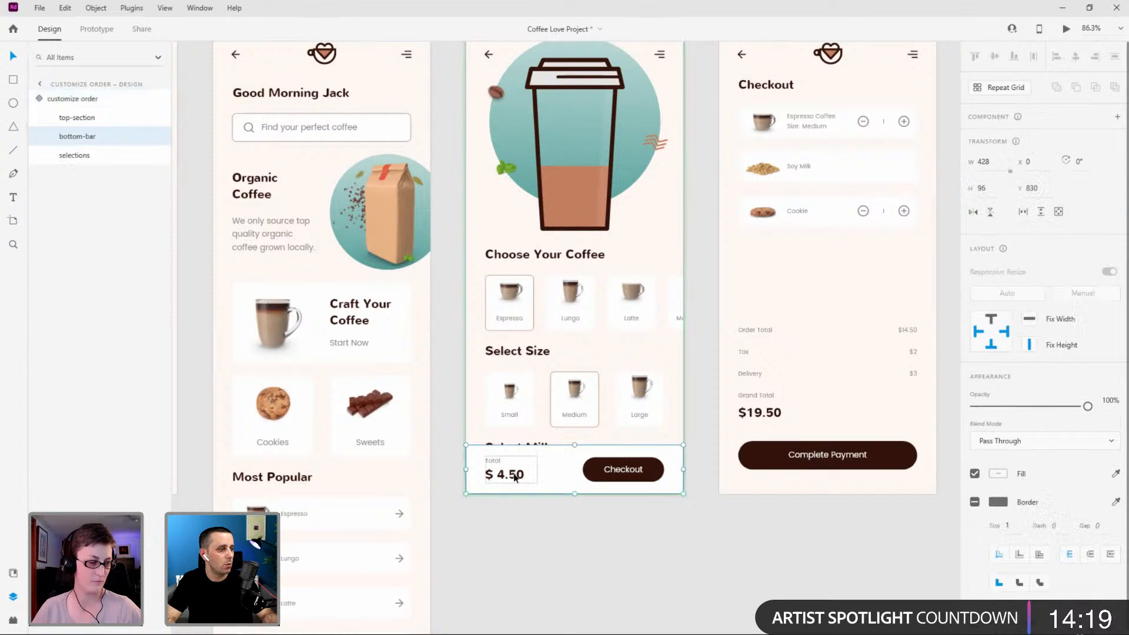
double_click(514, 478)
double_click(514, 478)
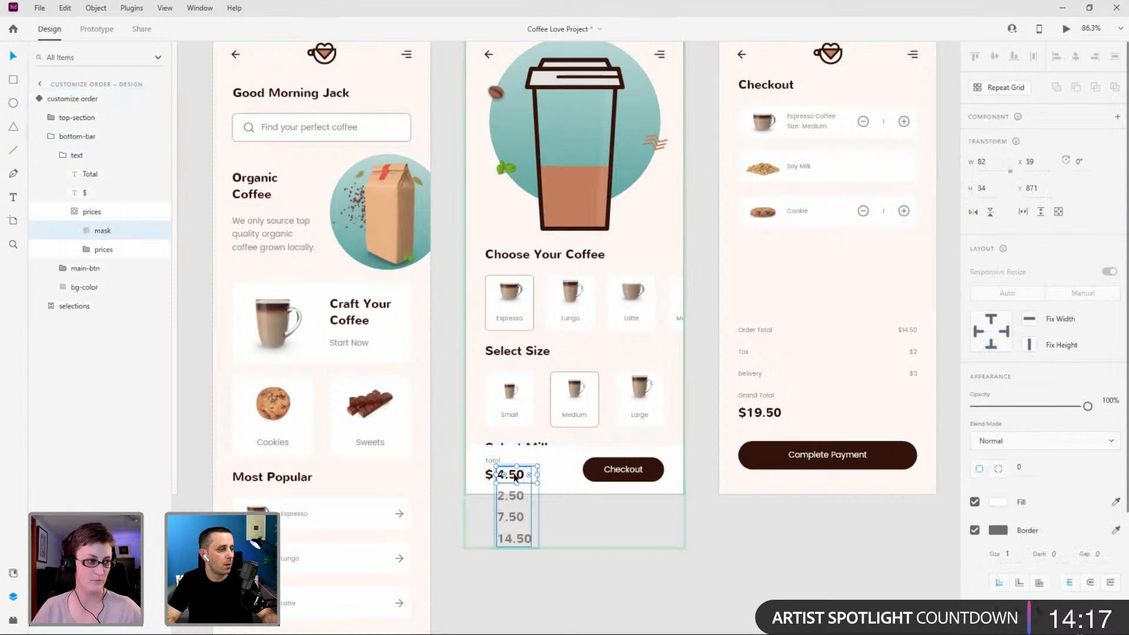
scroll(511, 506, "up", 5)
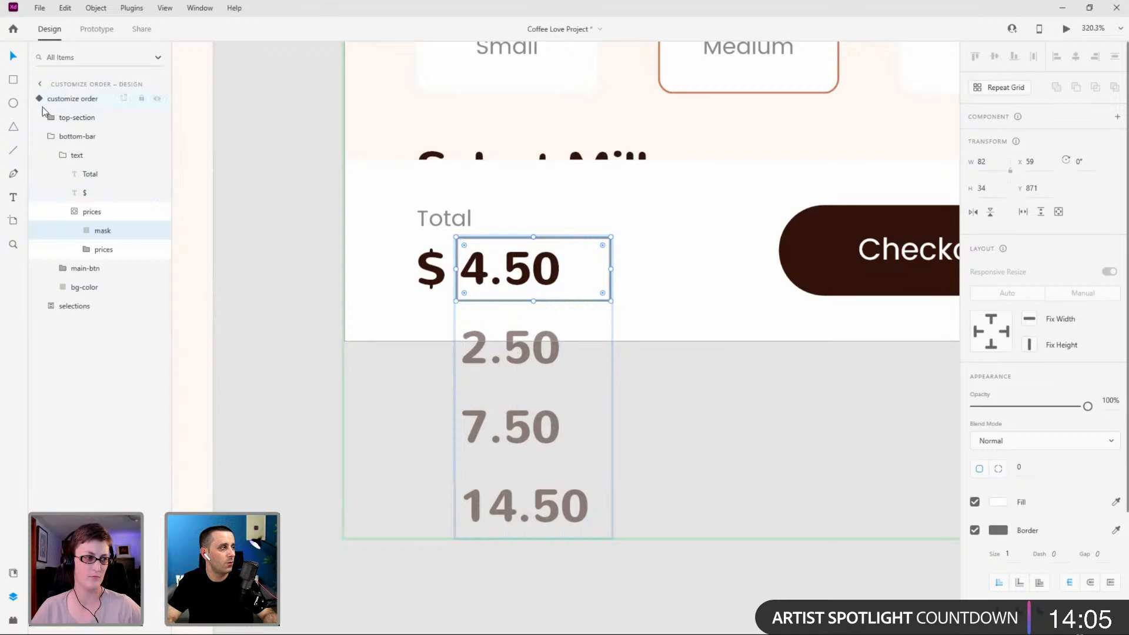
In the component's default state, delete the 2.50 price from the masked price list under Total.
left_click(109, 98)
left_click(1020, 138)
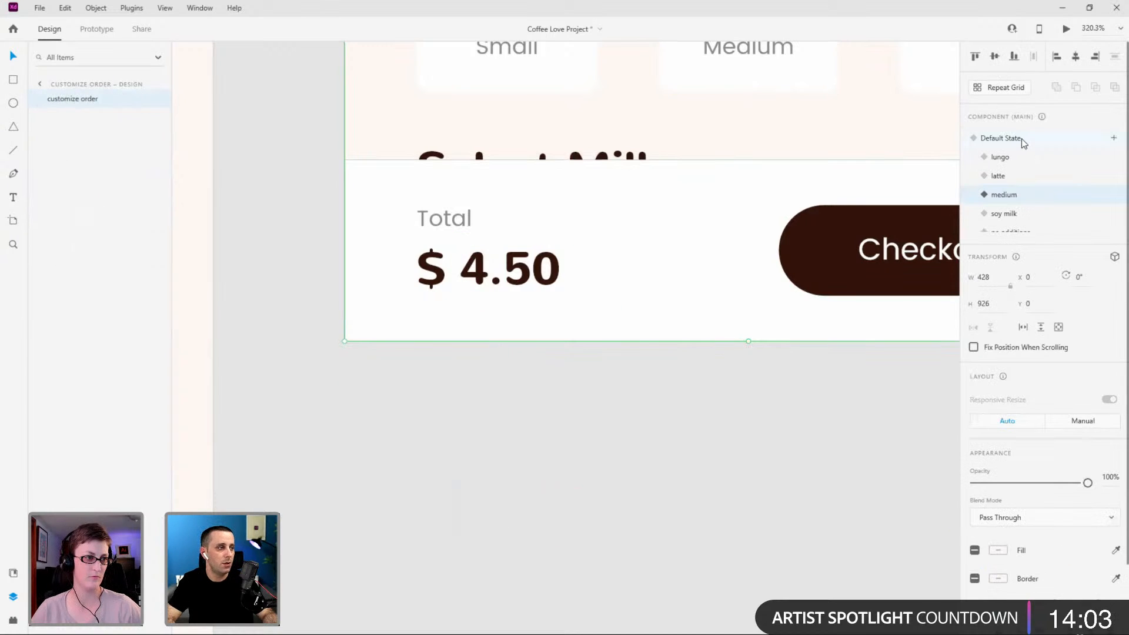
left_click(41, 98)
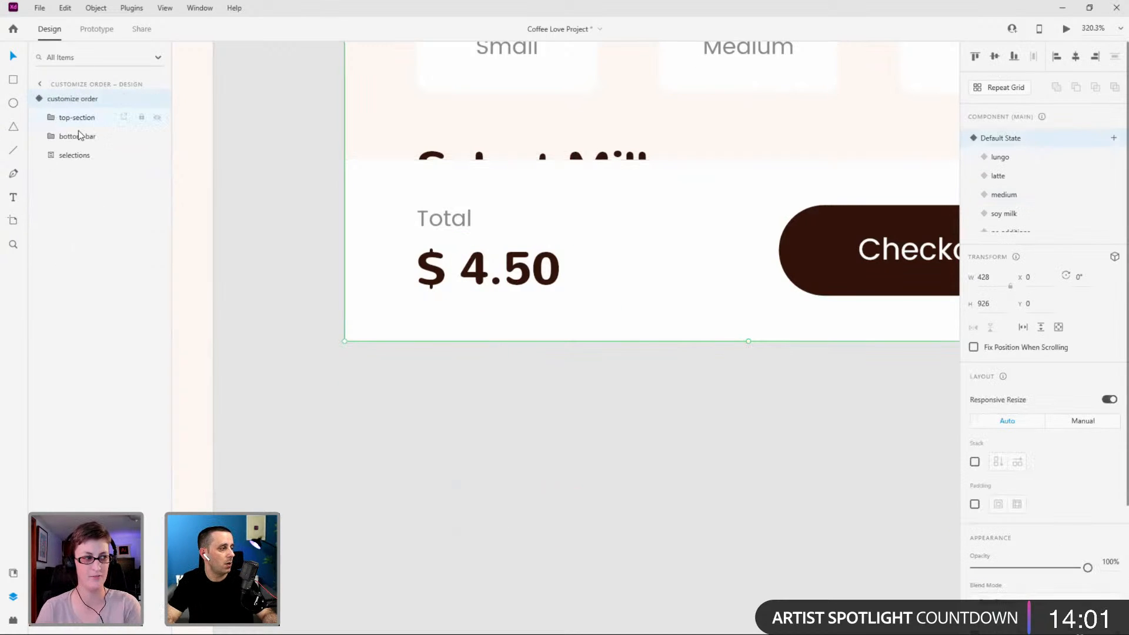
left_click(493, 276, "ctrl")
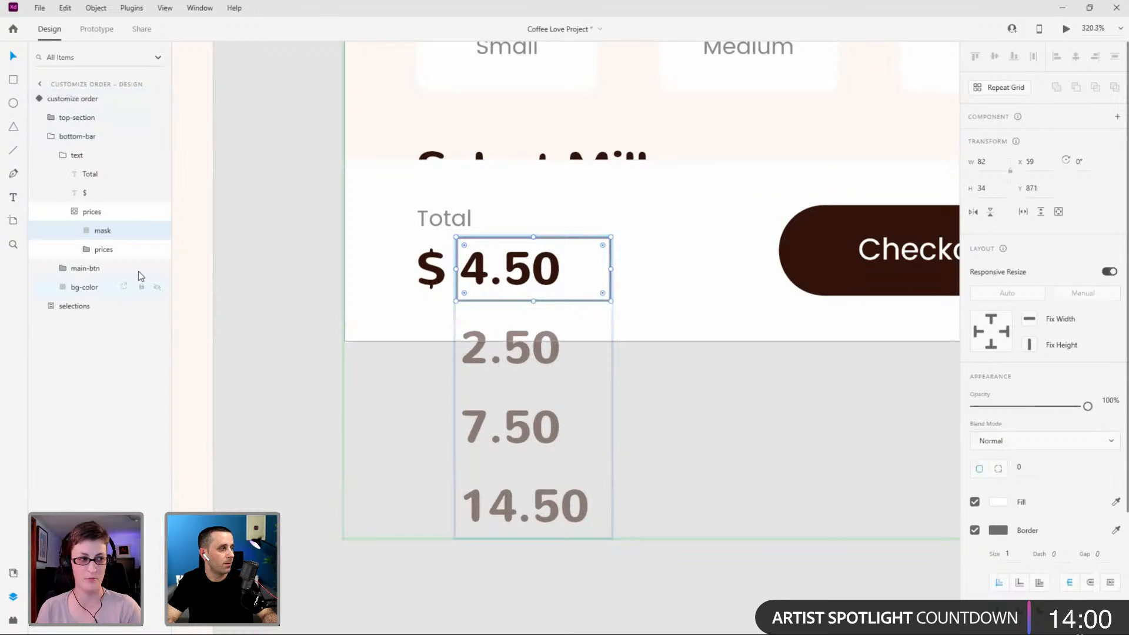
left_click(87, 249)
left_click(112, 288)
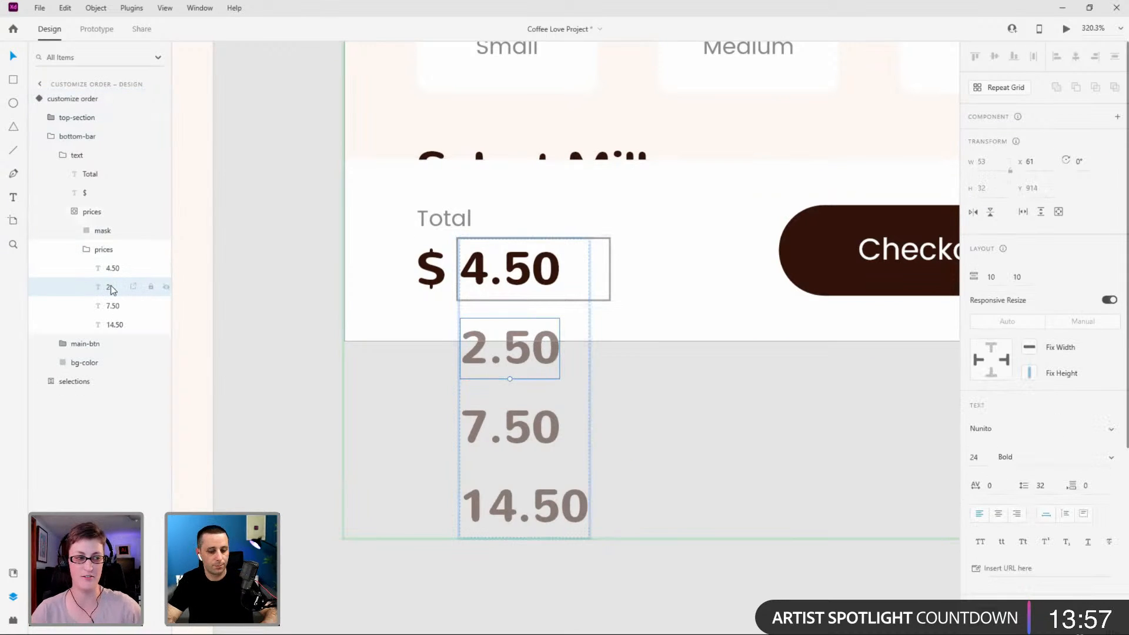
key("Delete")
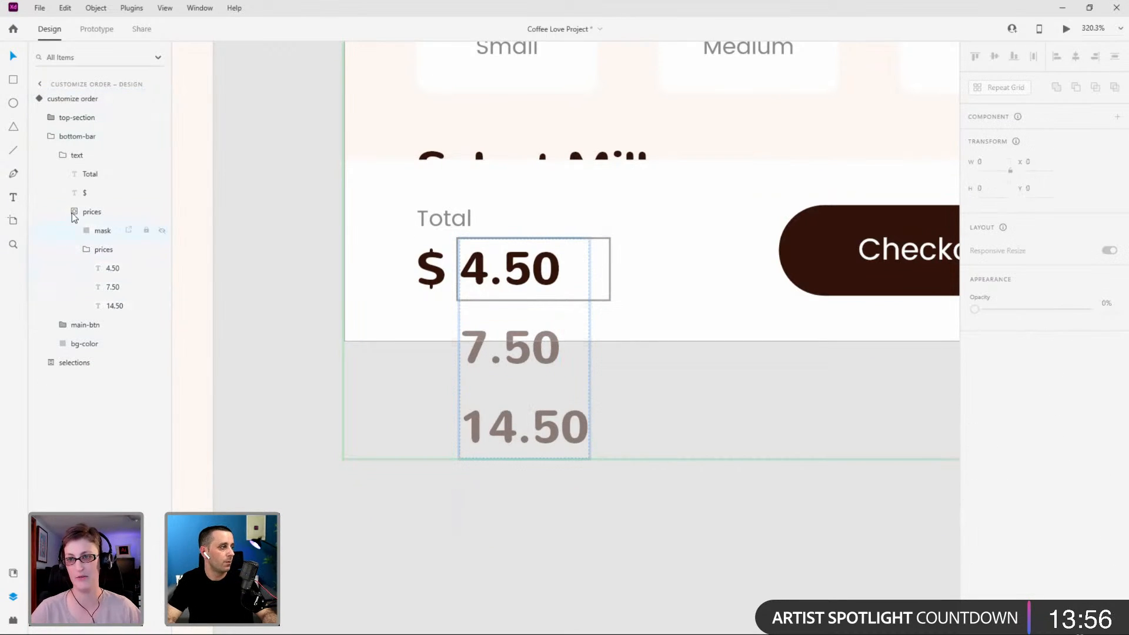
left_click(51, 139)
left_click(39, 100)
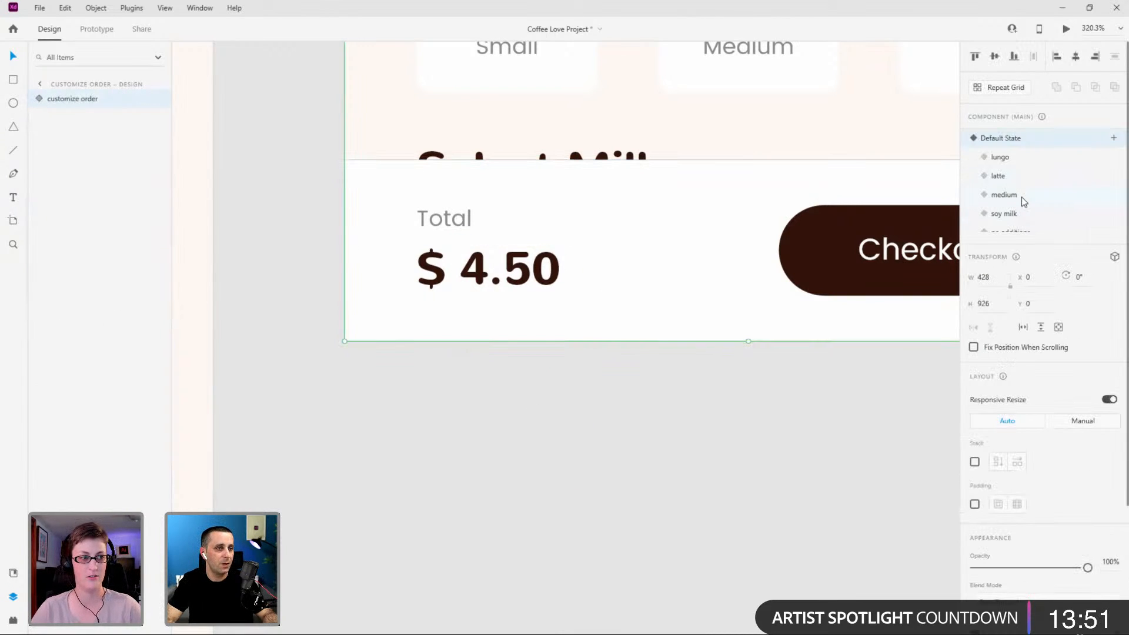
In the medium state, shift the price list upward inside its mask so that 7.50 shows as the total.
left_click(1021, 196)
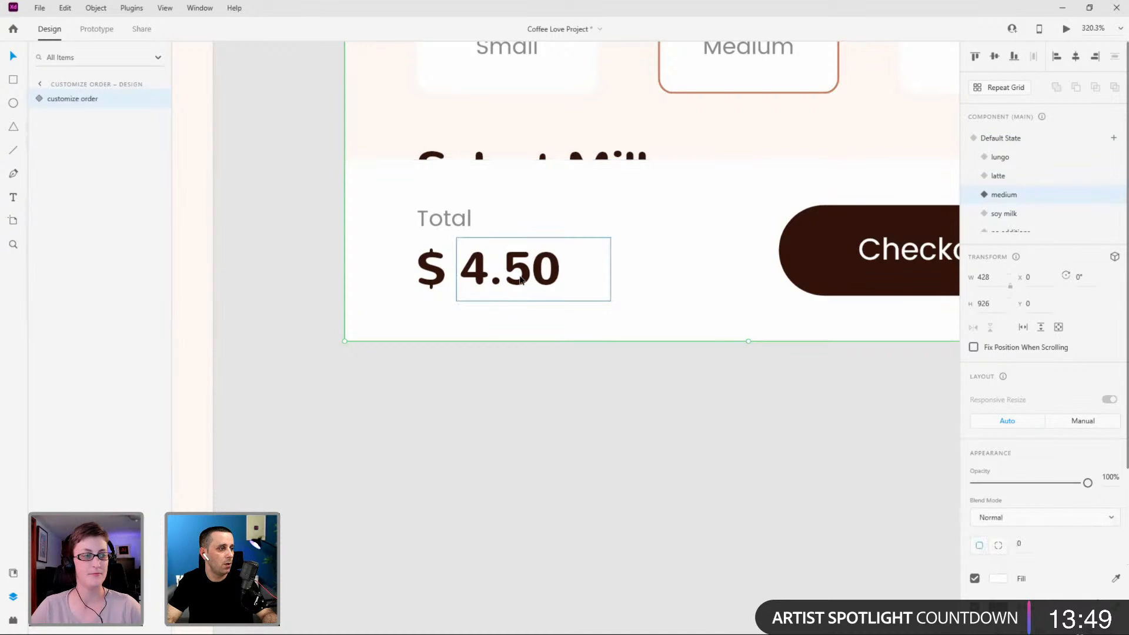
double_click(520, 280)
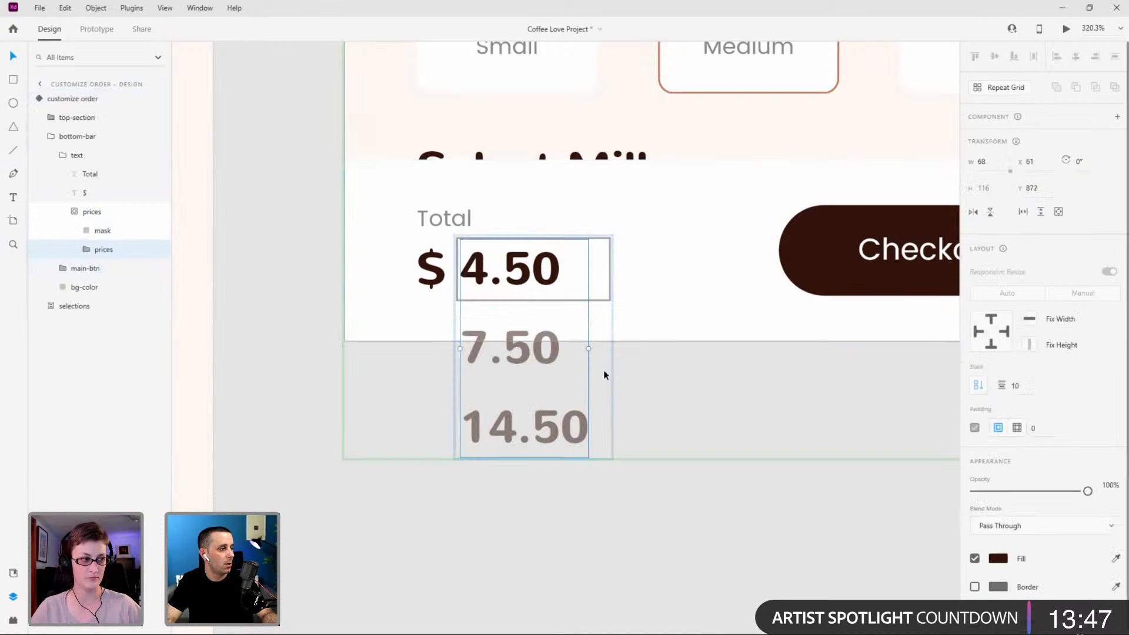
left_click_drag(525, 329, 525, 272)
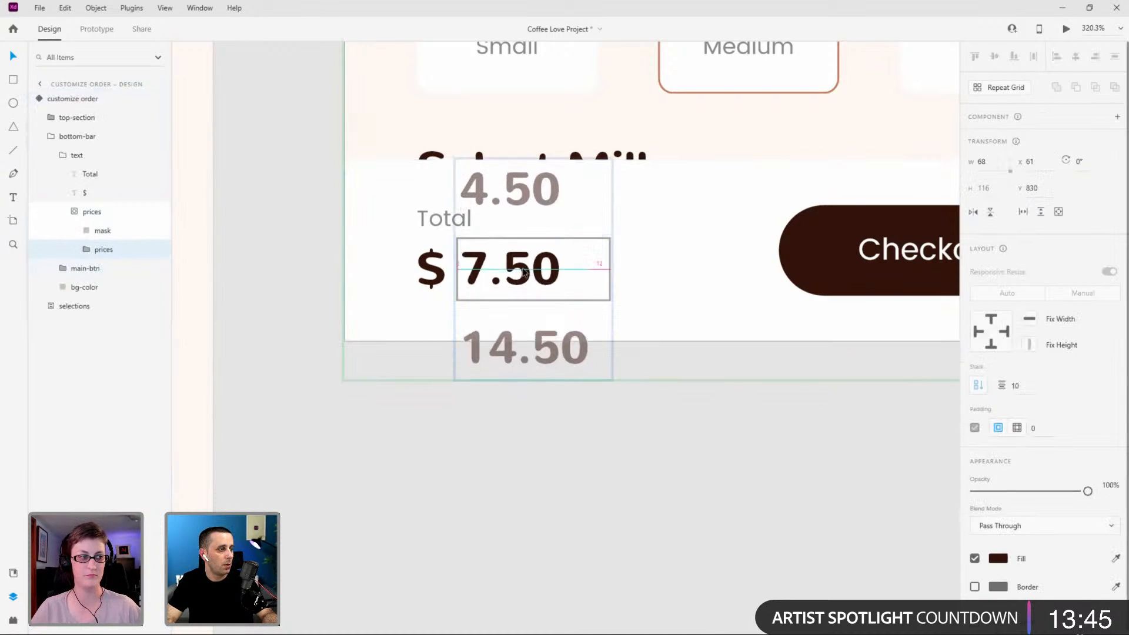
scroll(421, 361, "down", 5)
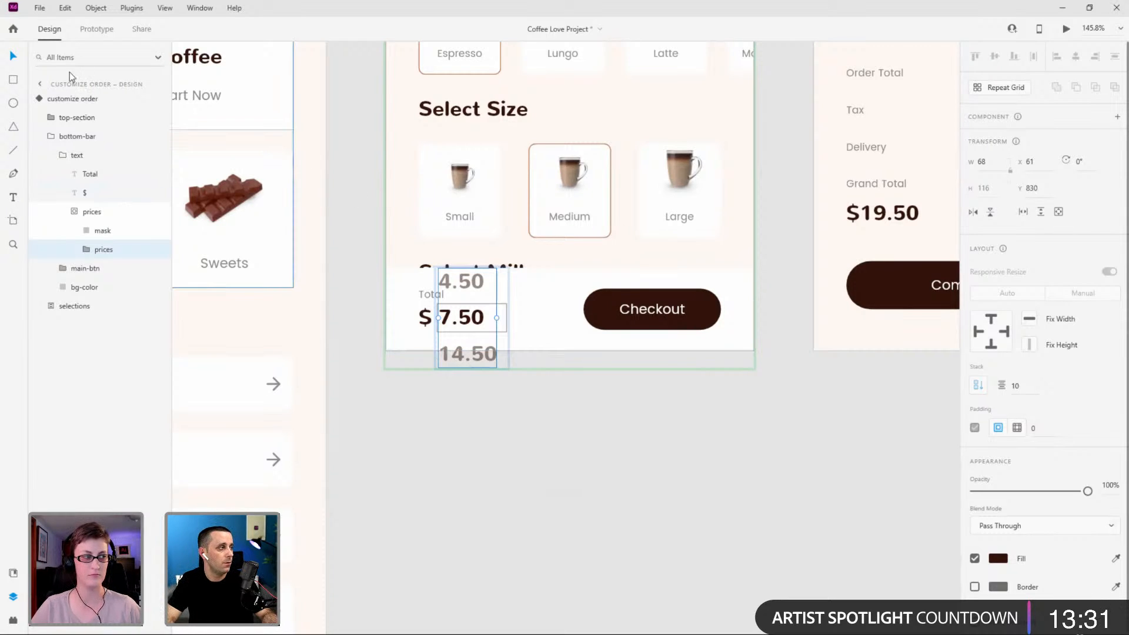
left_click(43, 102)
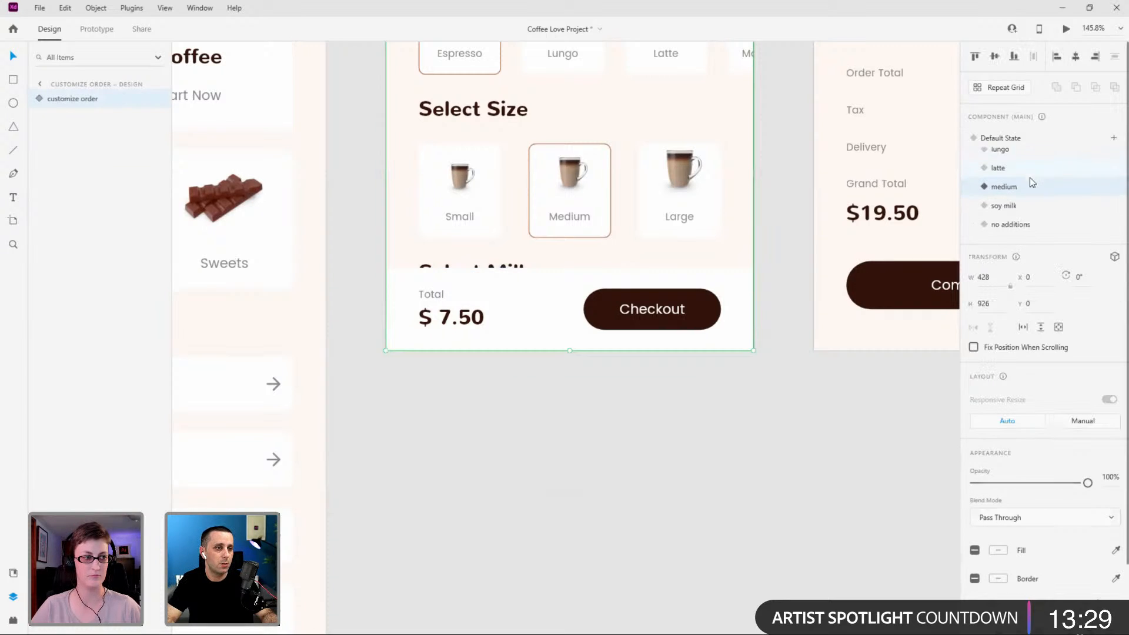
Examine the masked price list under Total in the sweets state, leaving it at 4.50.
scroll(1026, 208, "down", 1)
left_click(1017, 225)
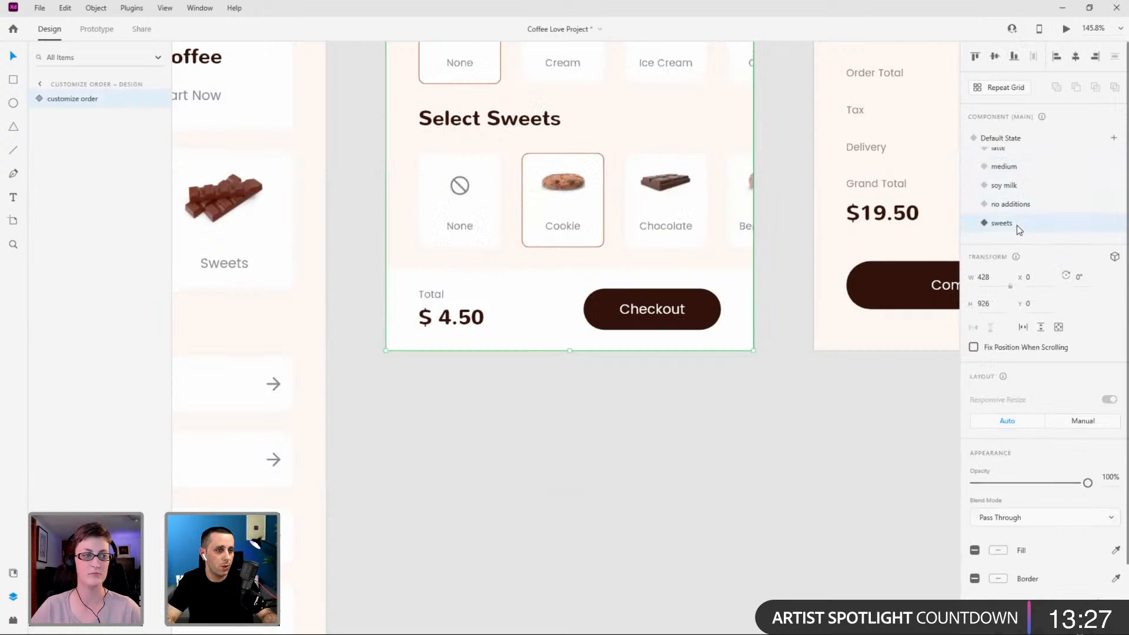
double_click(458, 322)
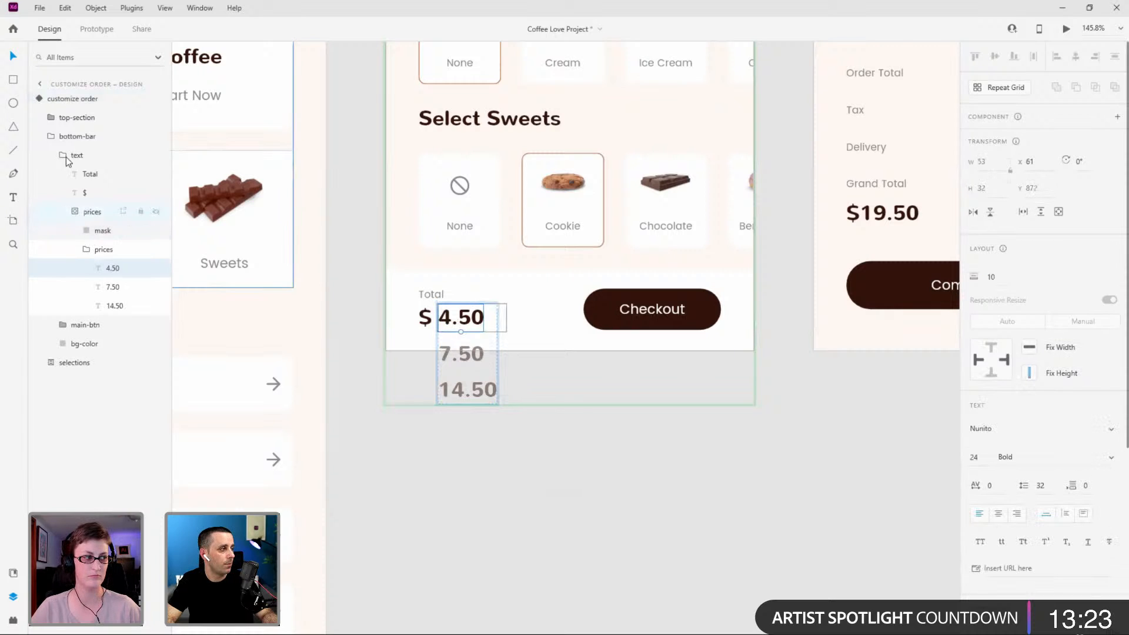
key("Escape")
key("Escape")
key("Escape")
key("Escape")
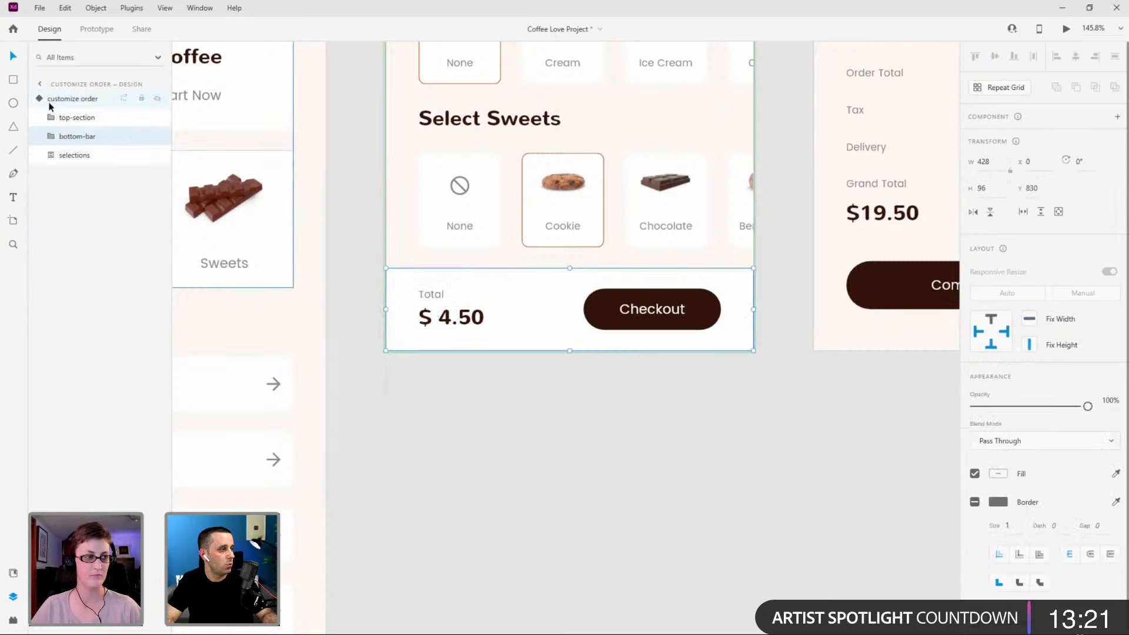
left_click(44, 100)
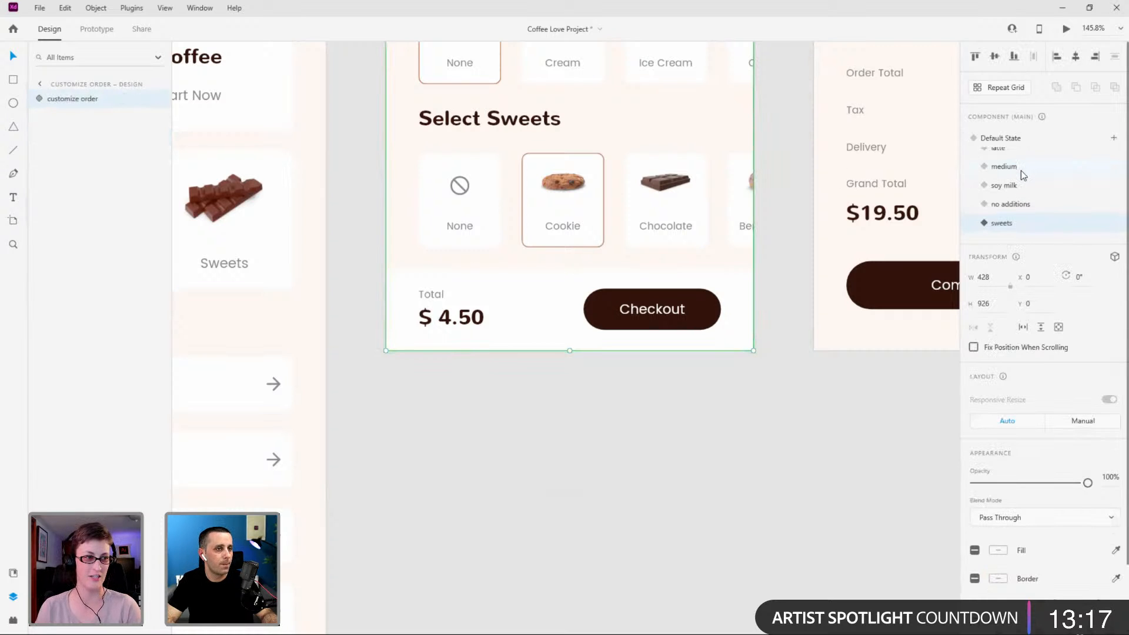
Copy the masked prices group showing 7.50 from the medium state's bottom bar.
left_click(1020, 171)
scroll(1021, 170, "up", 1)
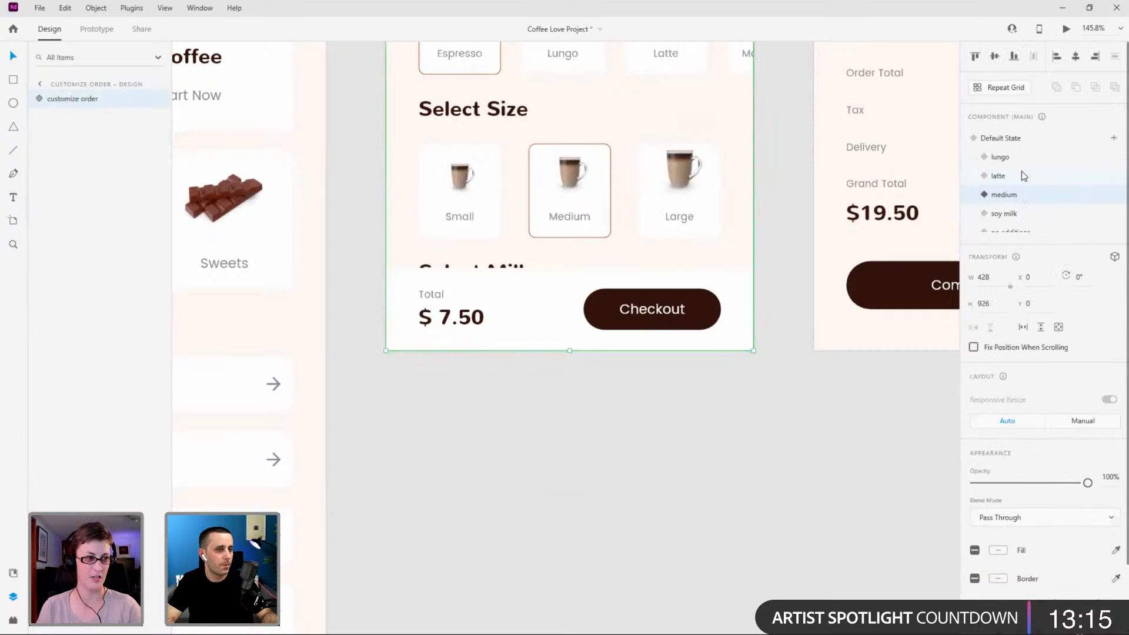
double_click(464, 319)
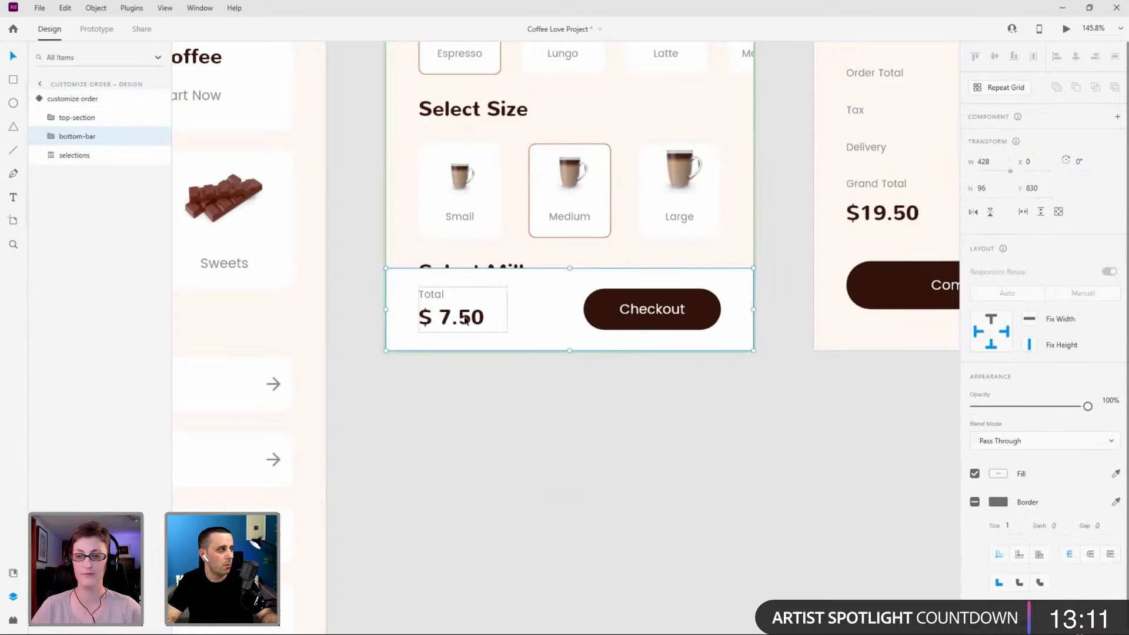
double_click(465, 319)
double_click(464, 319)
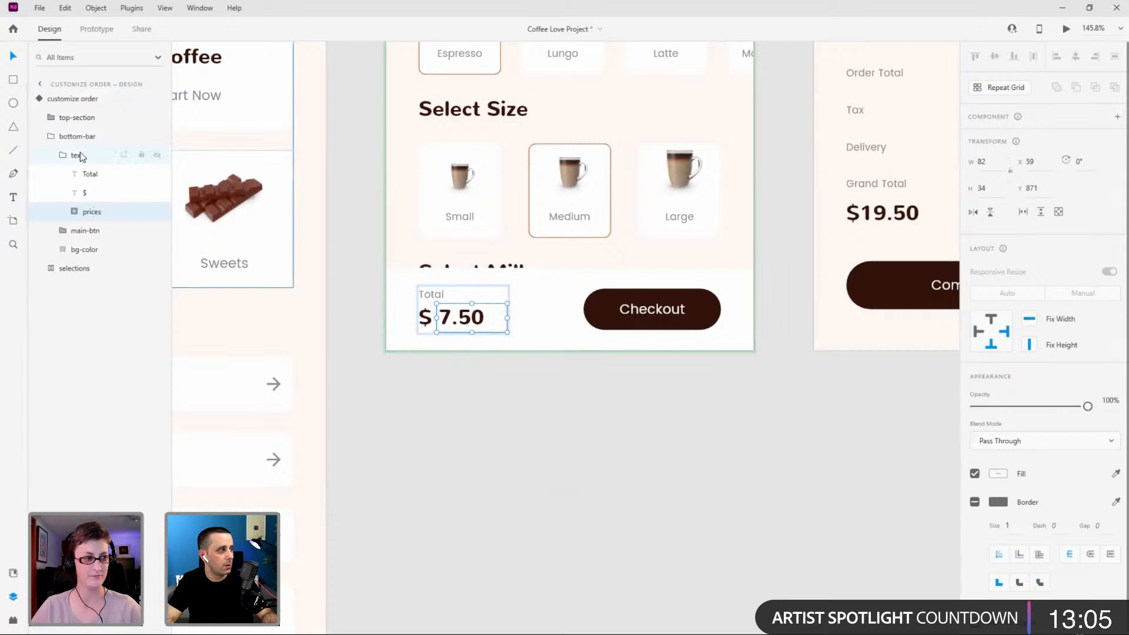
left_click(62, 154)
left_click(52, 137)
left_click(40, 99)
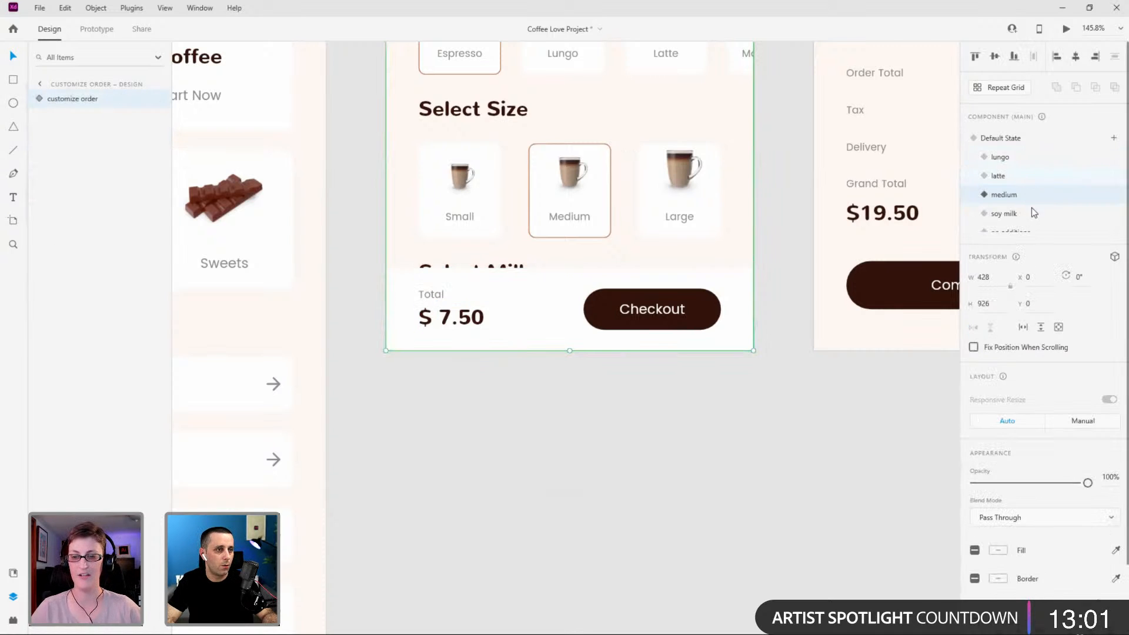
In the soy milk state, replace the masked prices group in the bottom bar's text group with the copied 7.50 one.
left_click(1029, 221)
double_click(438, 331)
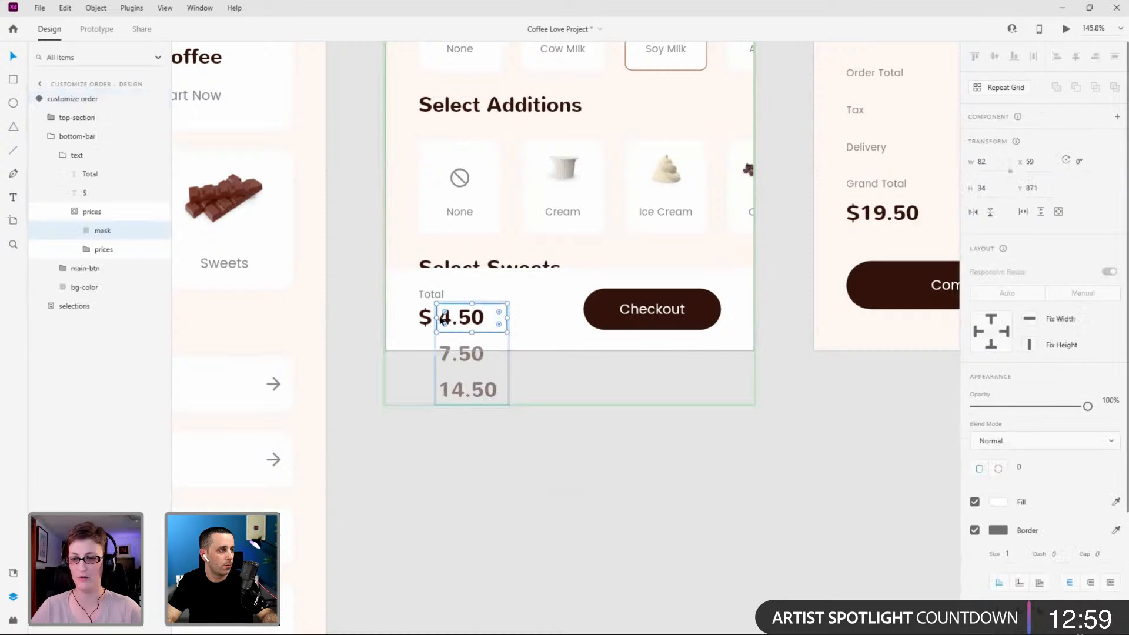
scroll(446, 331, "up", 4)
left_click(75, 215)
key("ctrl+v")
left_click_drag(96, 179, 98, 227)
left_click(94, 213)
key("Delete")
left_click(62, 155)
left_click(51, 136)
left_click(67, 100)
In the no additions state, replace the bottom bar's prices group with the copied 7.50 group, placed below the dollar sign layer.
scroll(1025, 206, "down", 1)
left_click(1025, 205)
left_click(519, 300, "ctrl")
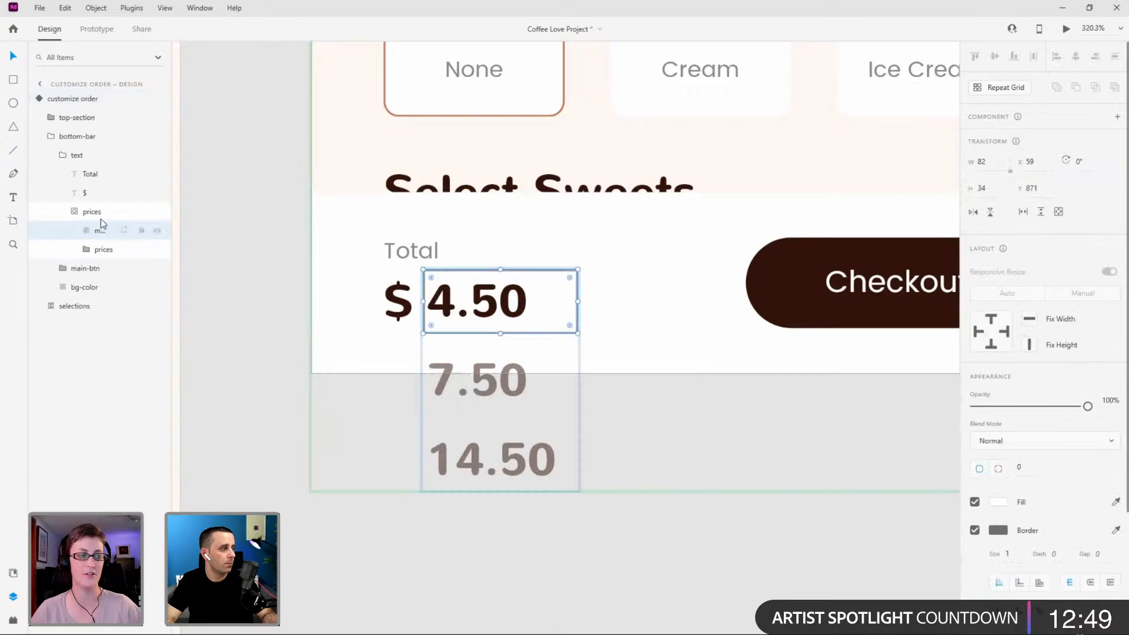
left_click(76, 213)
left_click(90, 213)
key("ctrl+v")
left_click_drag(97, 186, 95, 229)
key("Delete")
left_click(62, 155)
left_click(51, 137)
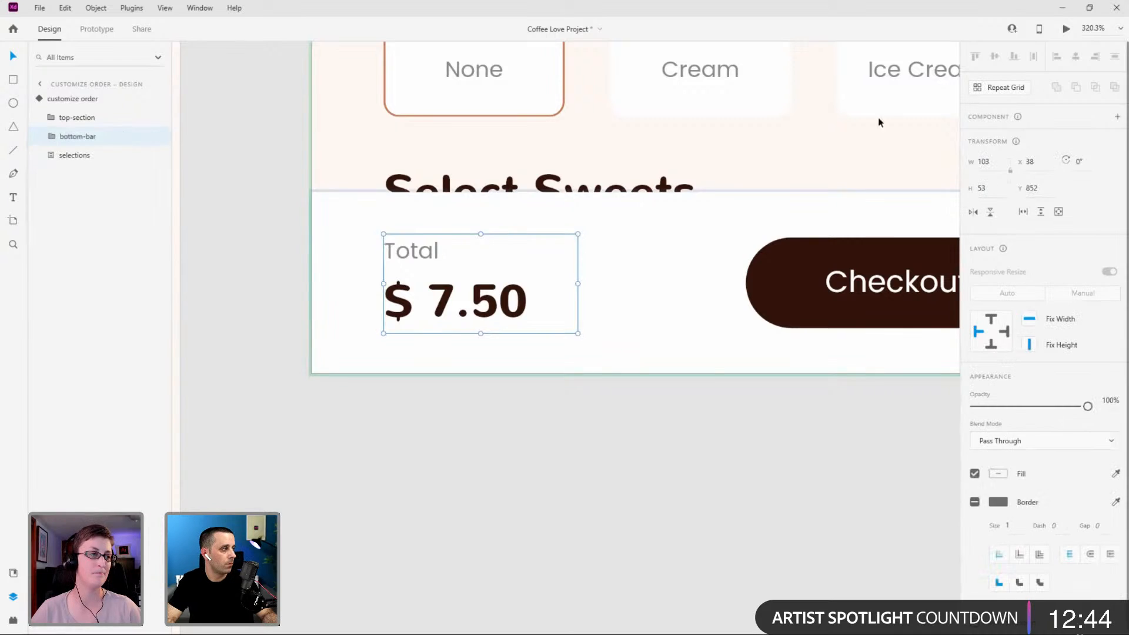
left_click(77, 103)
In the sweets state, paste the copied 7.50 prices group below the dollar sign layer and delete the original group.
left_click(1001, 224)
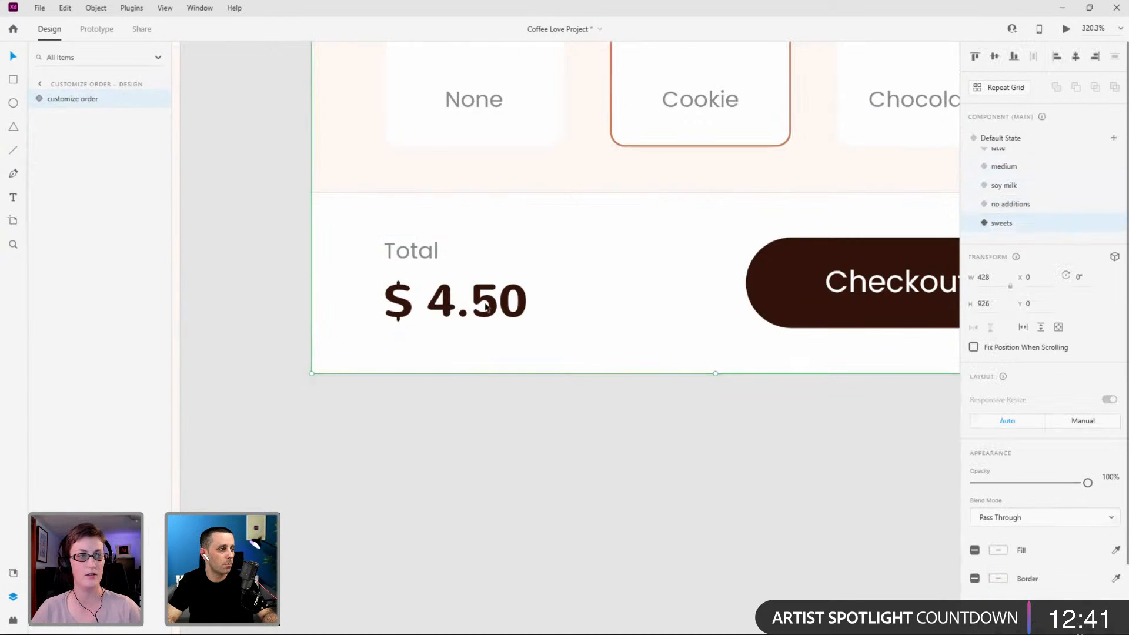
left_click(480, 301, "ctrl")
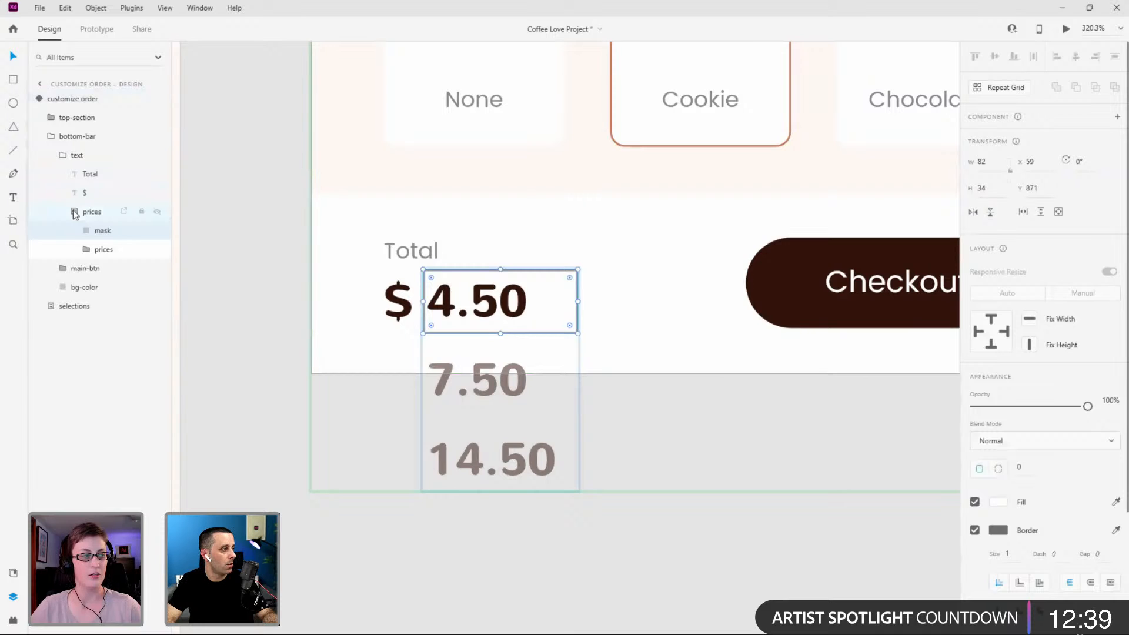
left_click(75, 215)
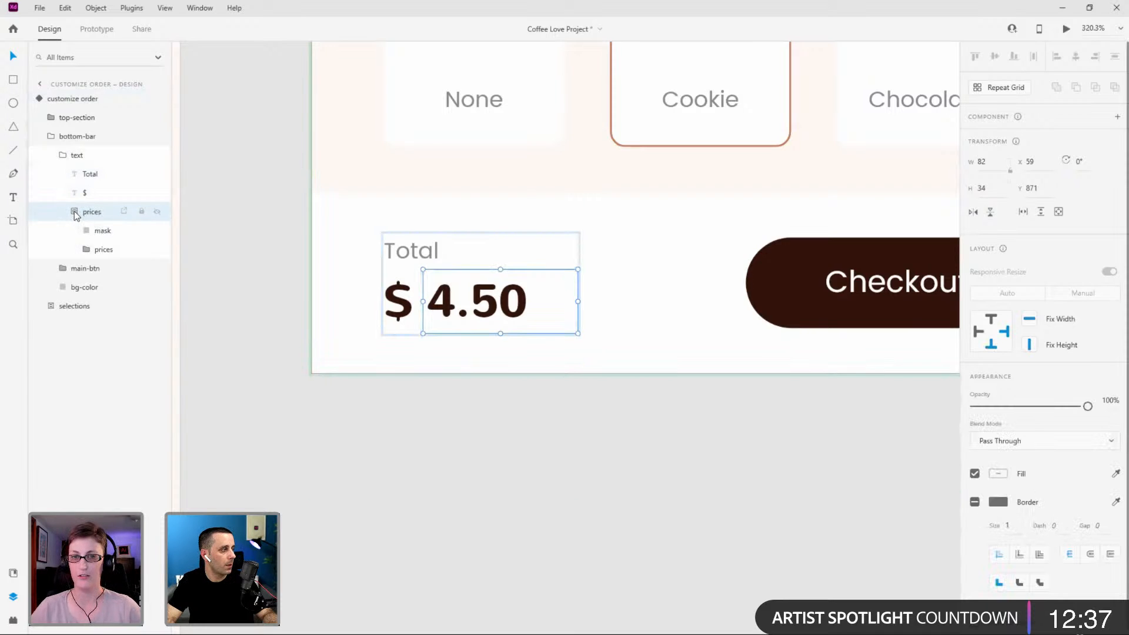
left_click(75, 215)
key("ctrl+d")
left_click_drag(91, 178, 94, 228)
key("Delete")
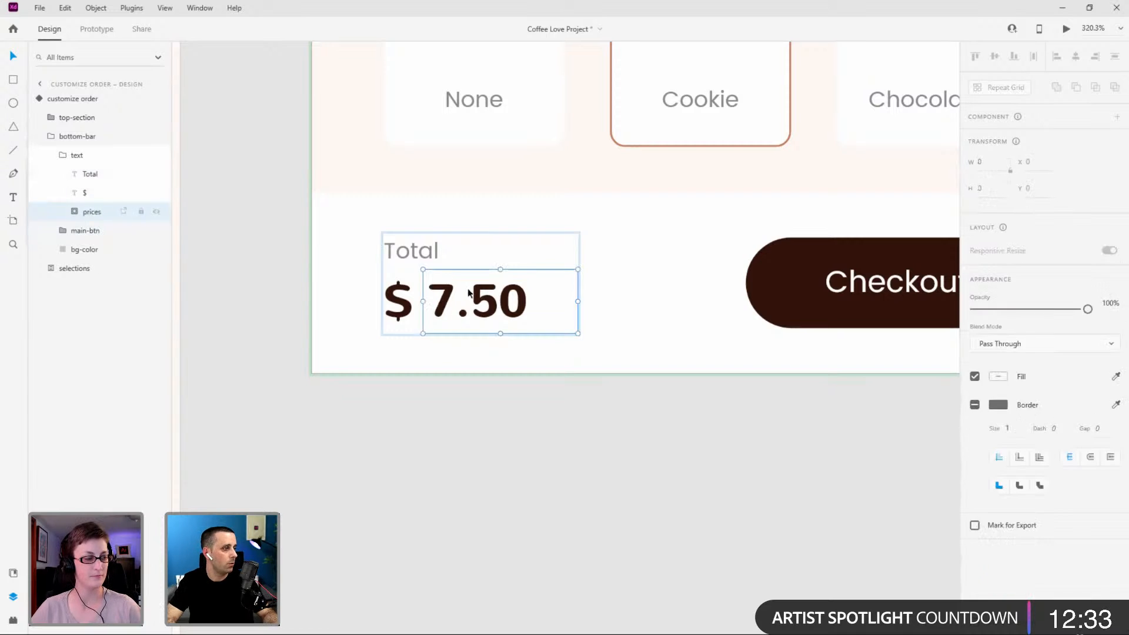
Shift the sweets state's price list upward inside its mask so that 14.50 shows as the total.
double_click(486, 303)
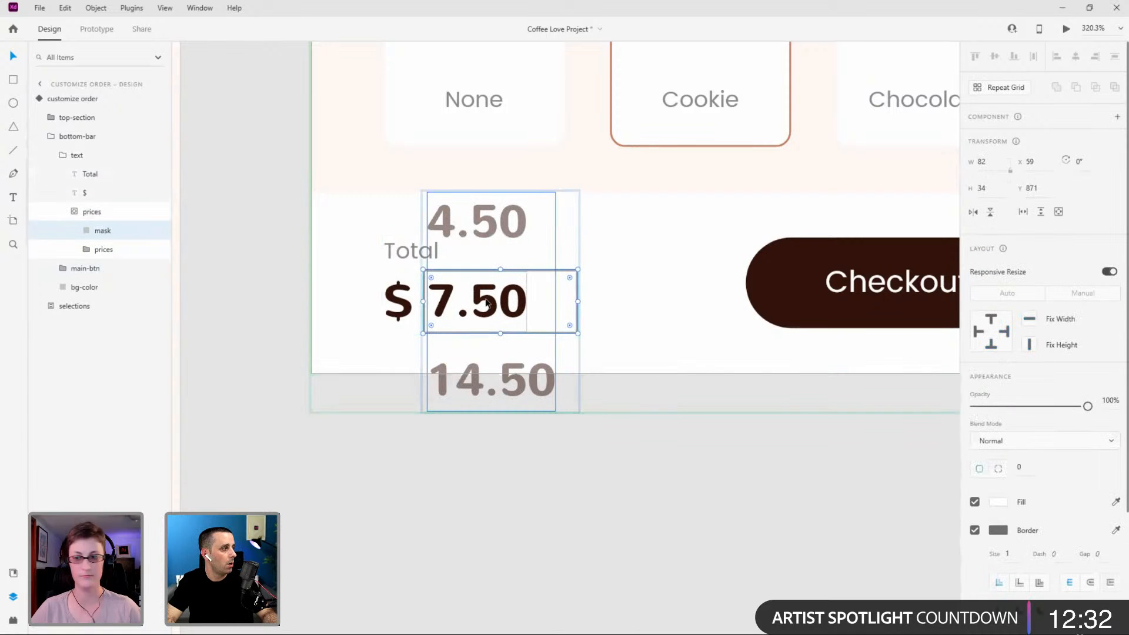
left_click(101, 250)
left_click_drag(511, 373, 510, 296)
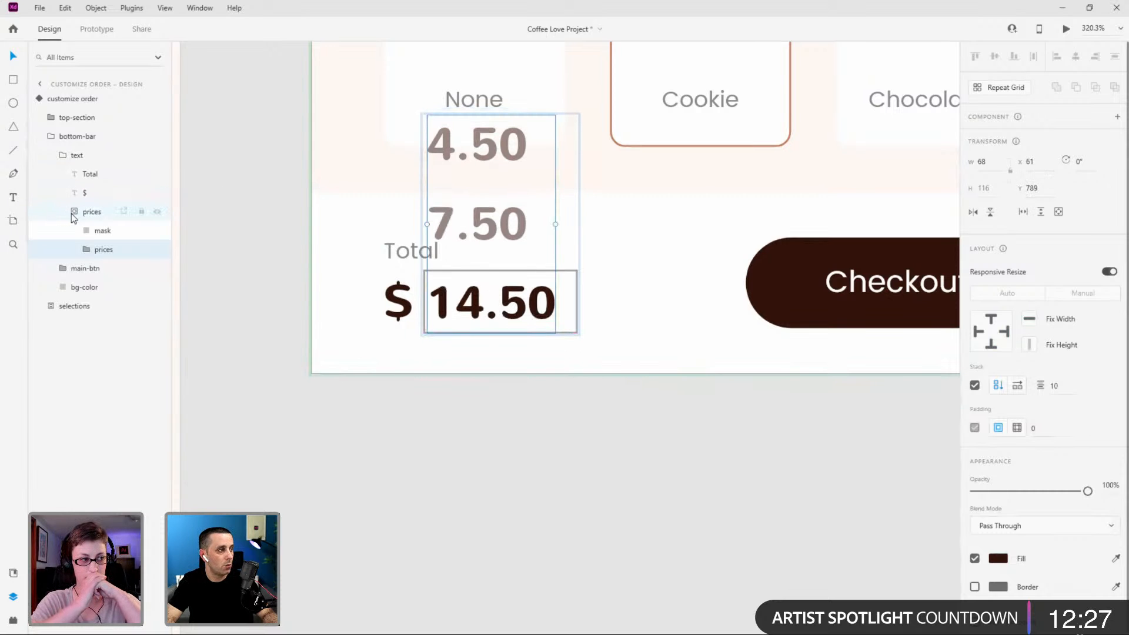
key("Escape")
key("Escape")
key("Escape")
In prototype mode, inspect the default state's Checkout button interaction leading to the Checkout – Design artboard.
scroll(366, 249, "down", 6)
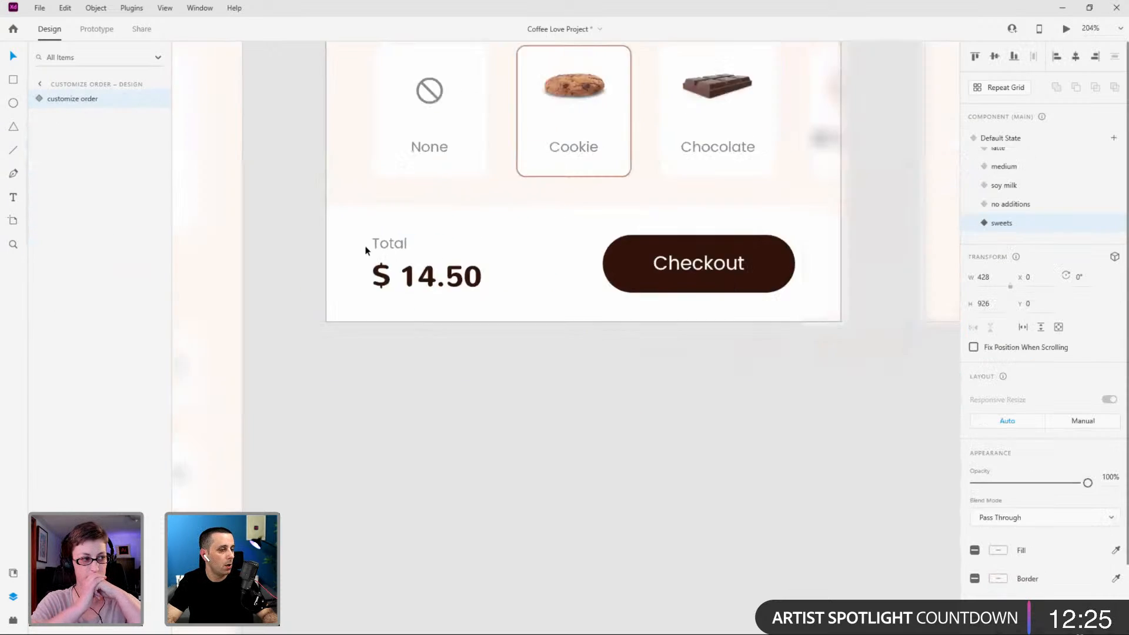
scroll(441, 343, "up", 2)
scroll(449, 351, "down", 2)
scroll(451, 350, "down", 3)
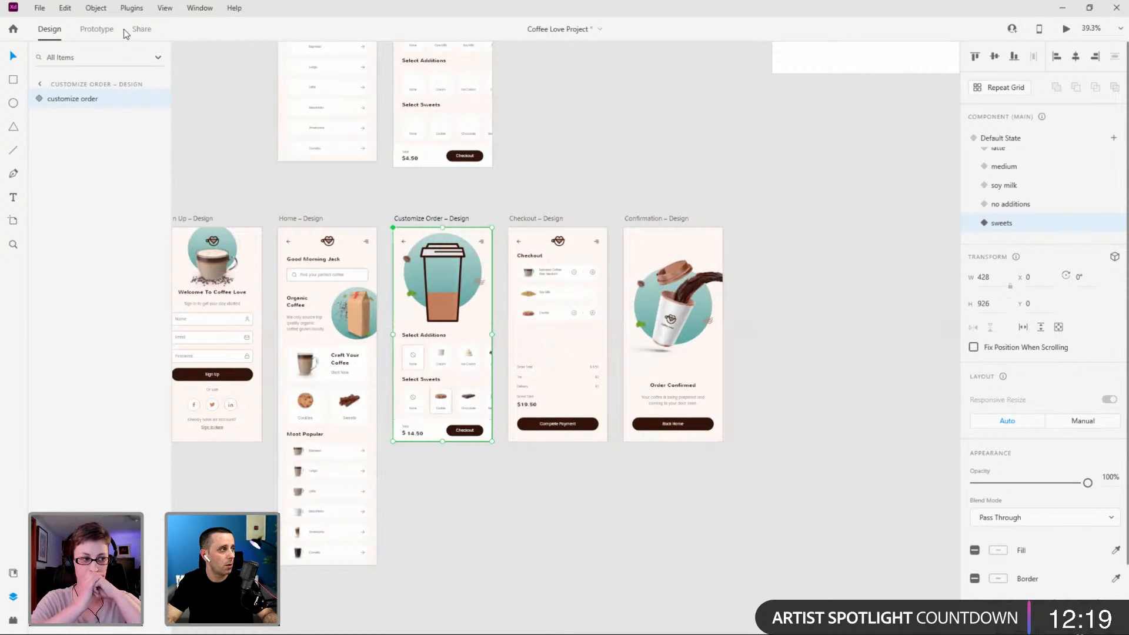
left_click(97, 29)
left_click(1025, 75)
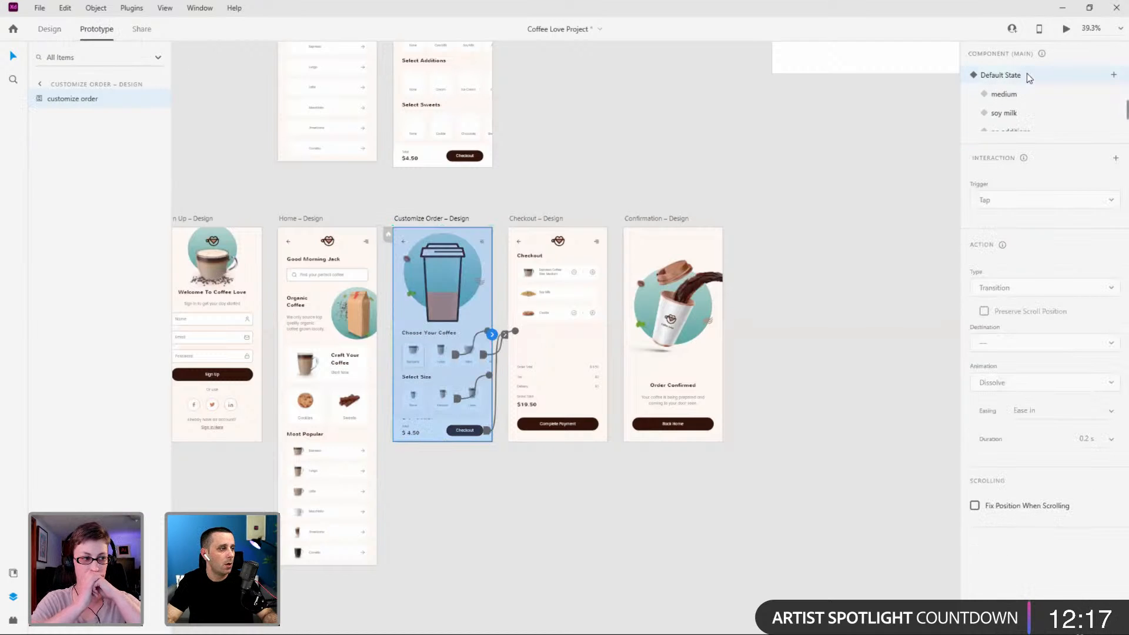
left_click(493, 417)
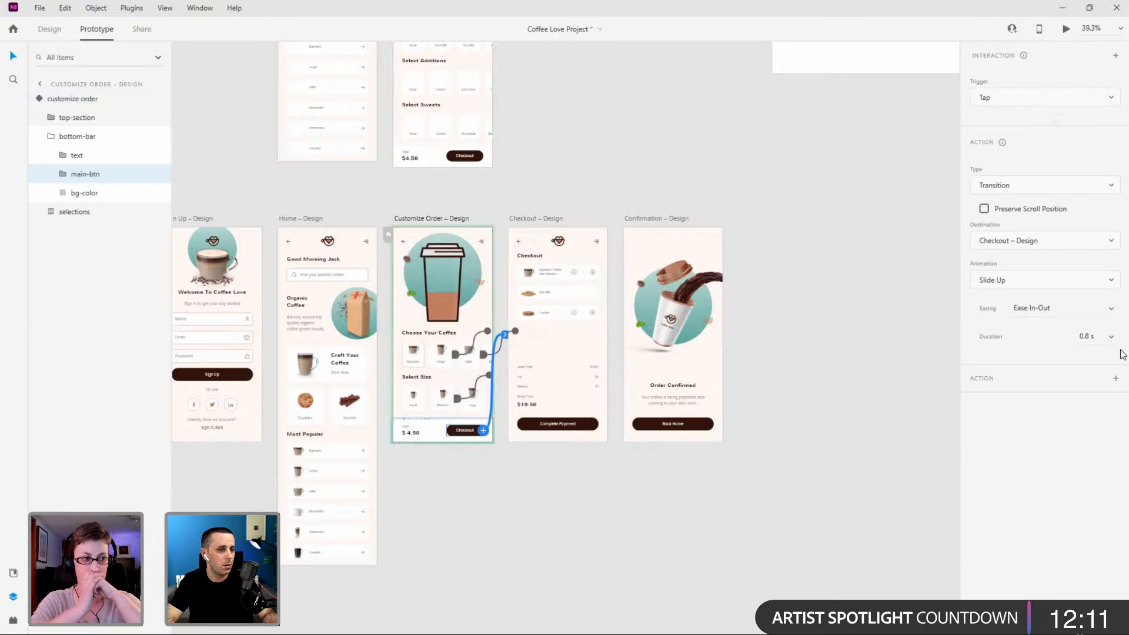
In the sweets state, link the Checkout button to Checkout – Design and set its transition animation to Slide Up.
left_click(77, 100)
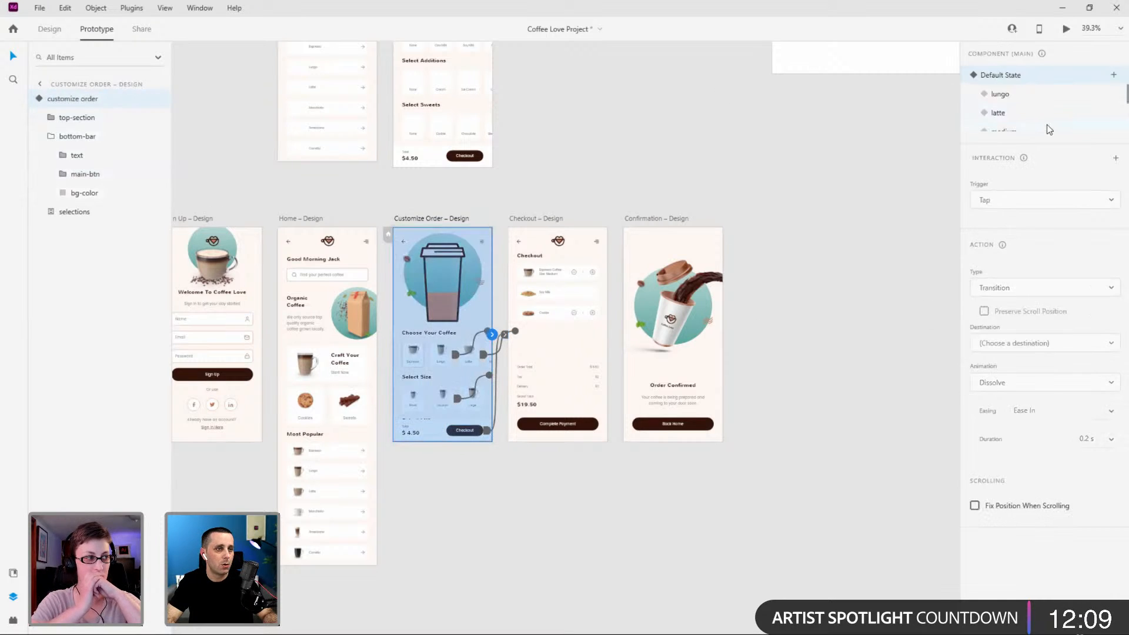
scroll(1040, 128, "down", 1)
left_click(1041, 129)
scroll(1041, 133, "down", 1)
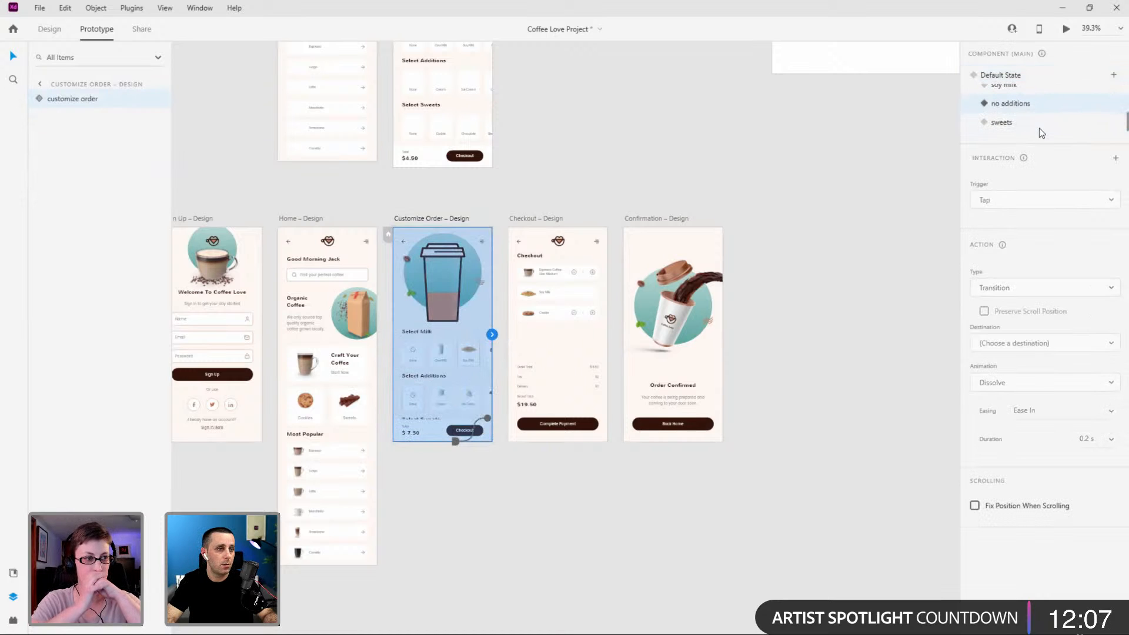
left_click(1033, 122)
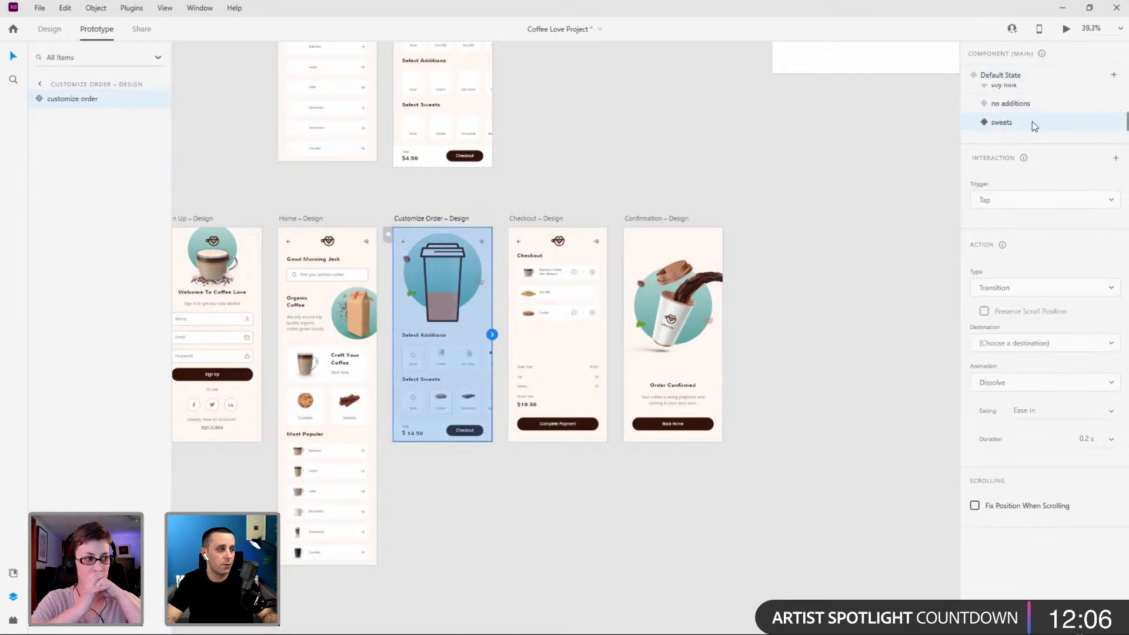
double_click(466, 434)
double_click(466, 434)
left_click_drag(546, 351, 550, 350)
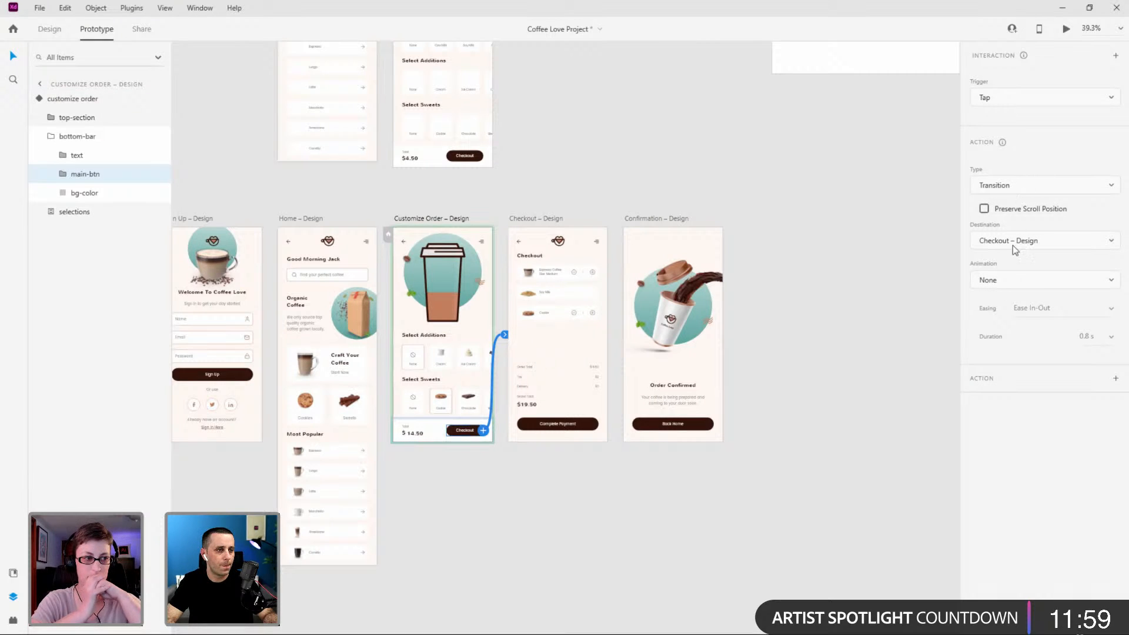
left_click(1017, 287)
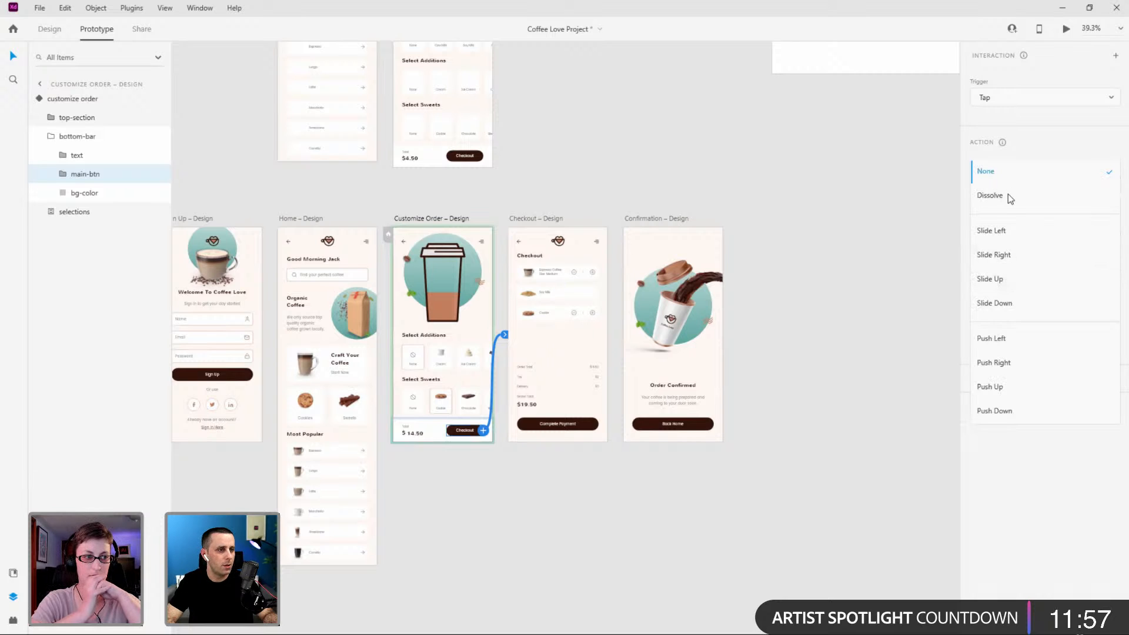
left_click(1011, 279)
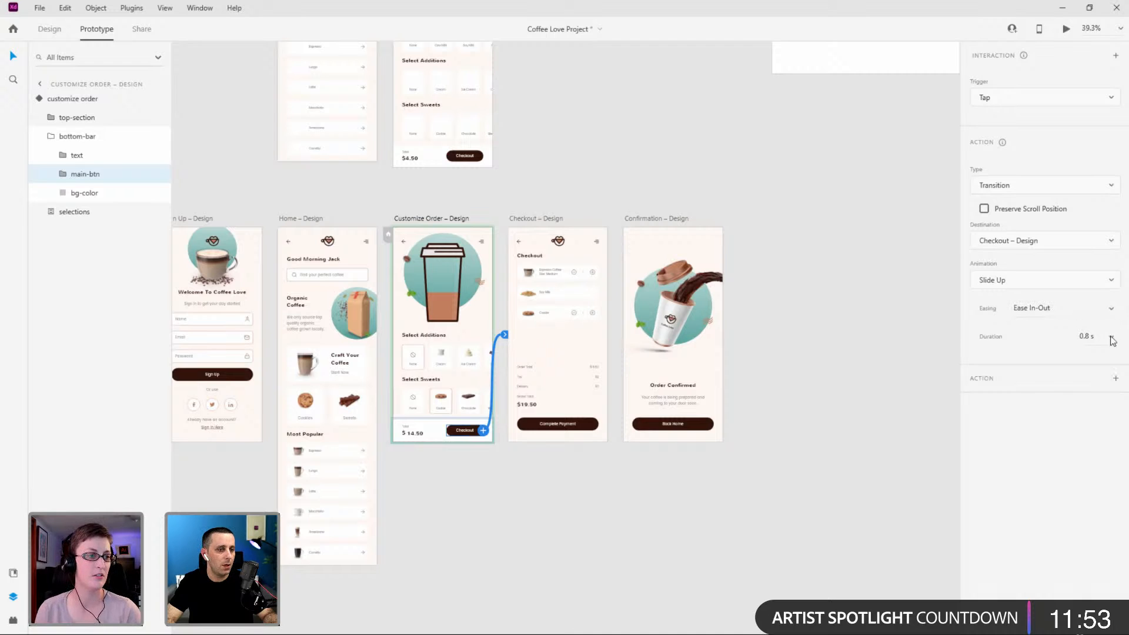
Preview the prototype from the Customize Order default state and test the Lungo, Latte and Espresso choices.
left_click(48, 98)
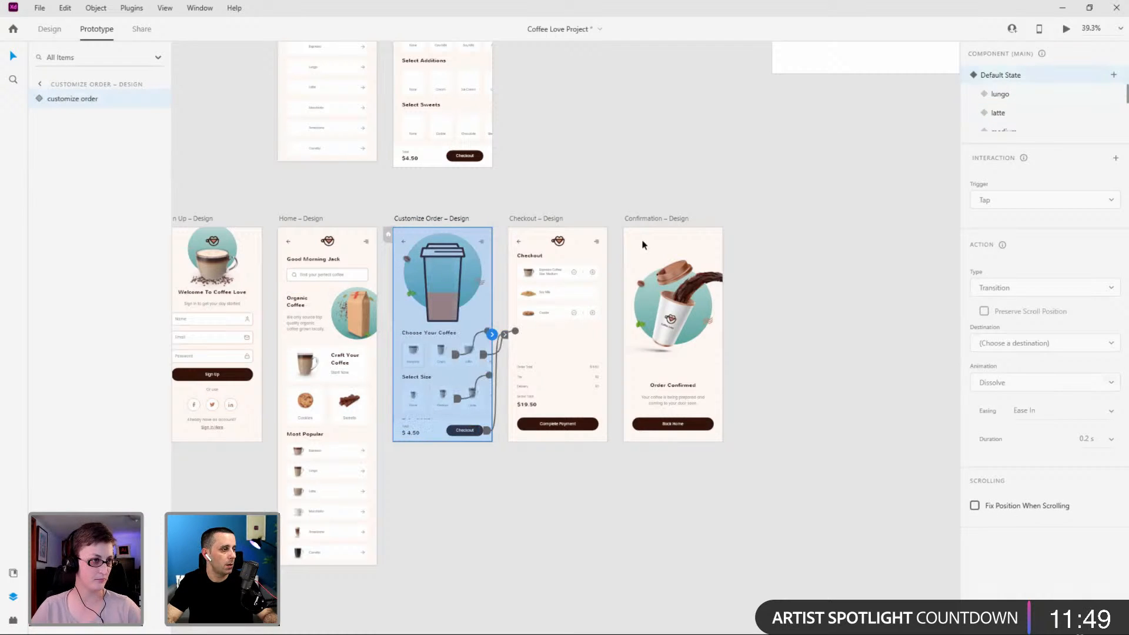
key("ctrl+Return")
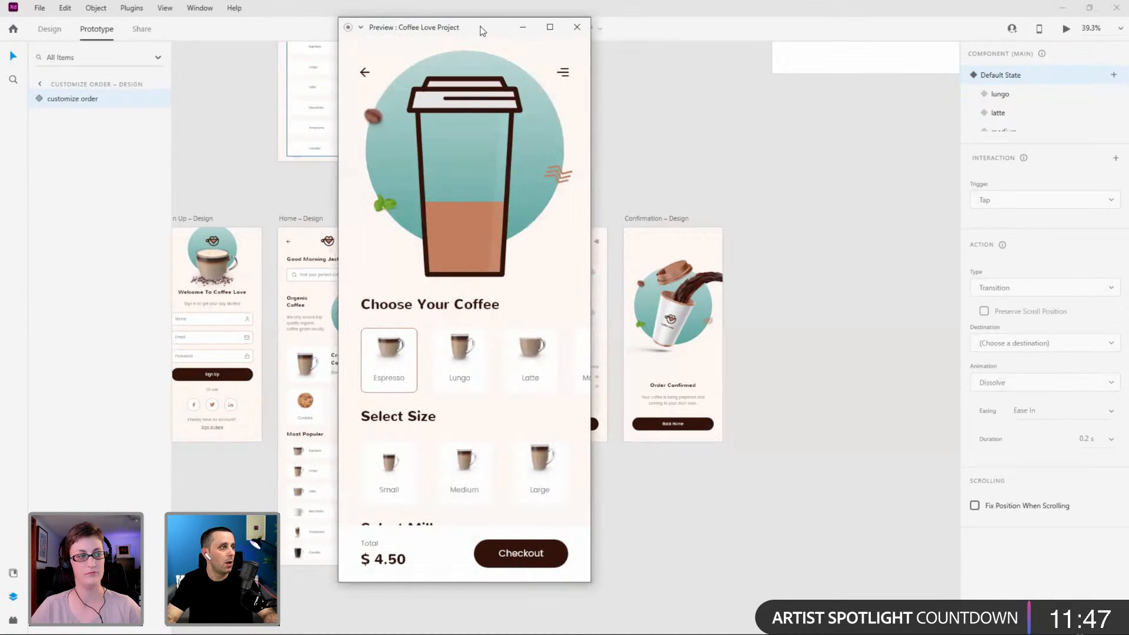
left_click_drag(491, 37, 594, 66)
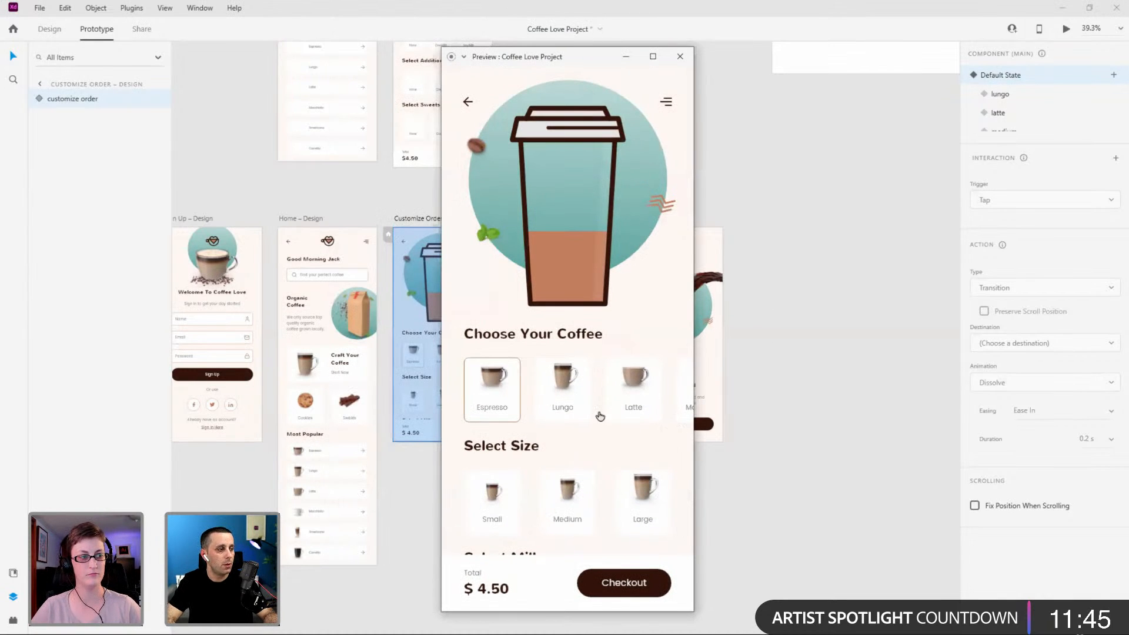
left_click(573, 398)
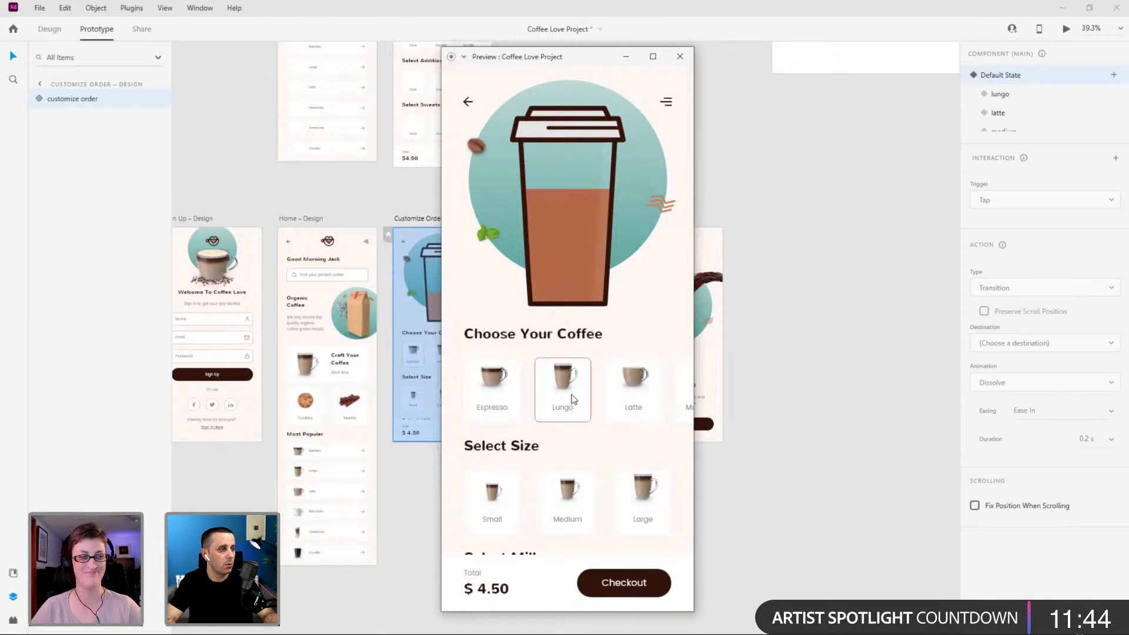
left_click(636, 400)
left_click(494, 408)
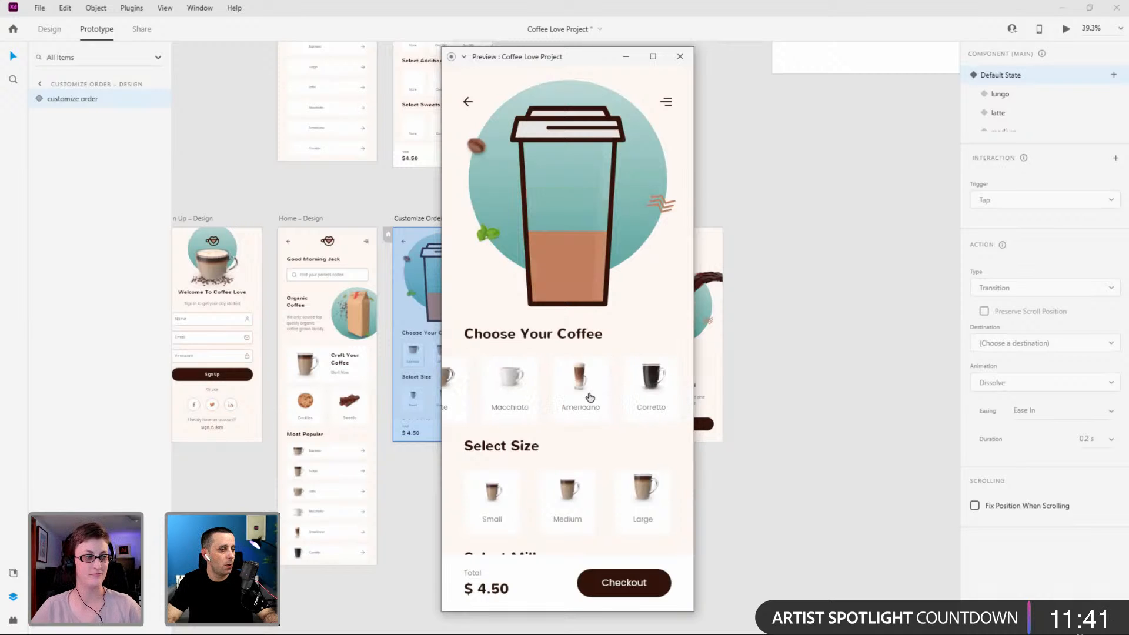
In the preview, test choosing the Medium size and Soy Milk.
left_click(574, 504)
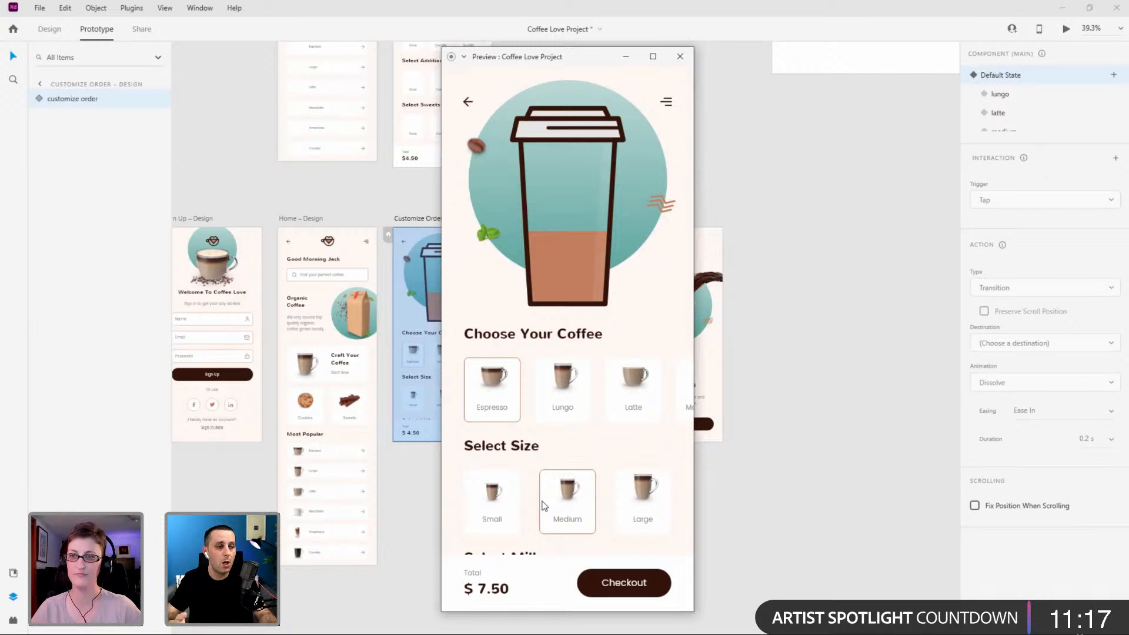
scroll(544, 500, "down", 3)
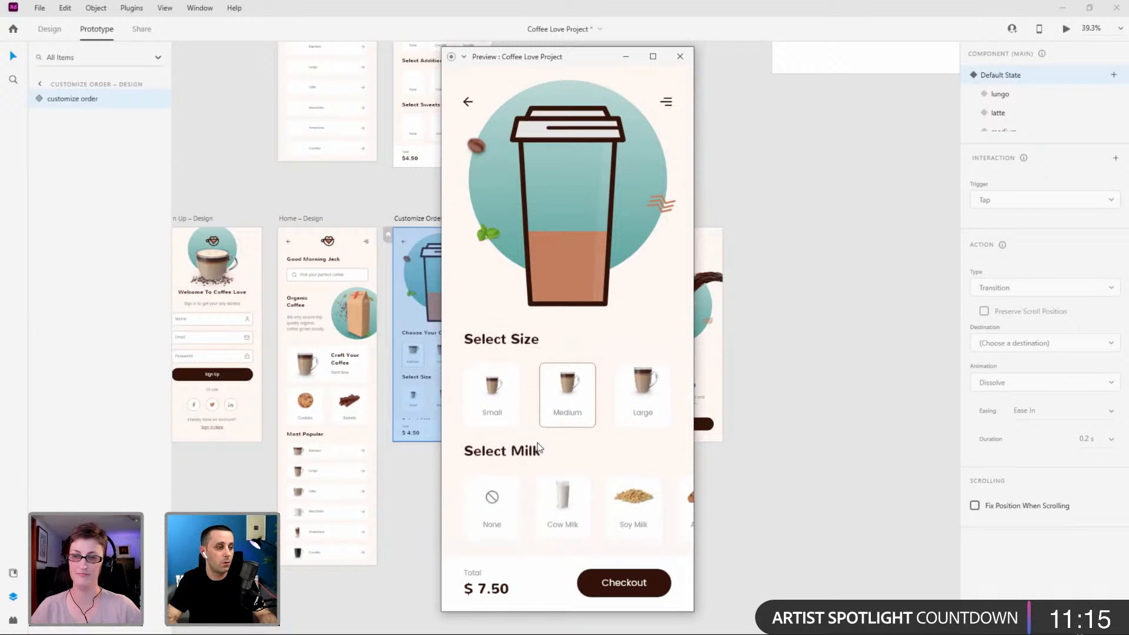
scroll(539, 447, "down", 1)
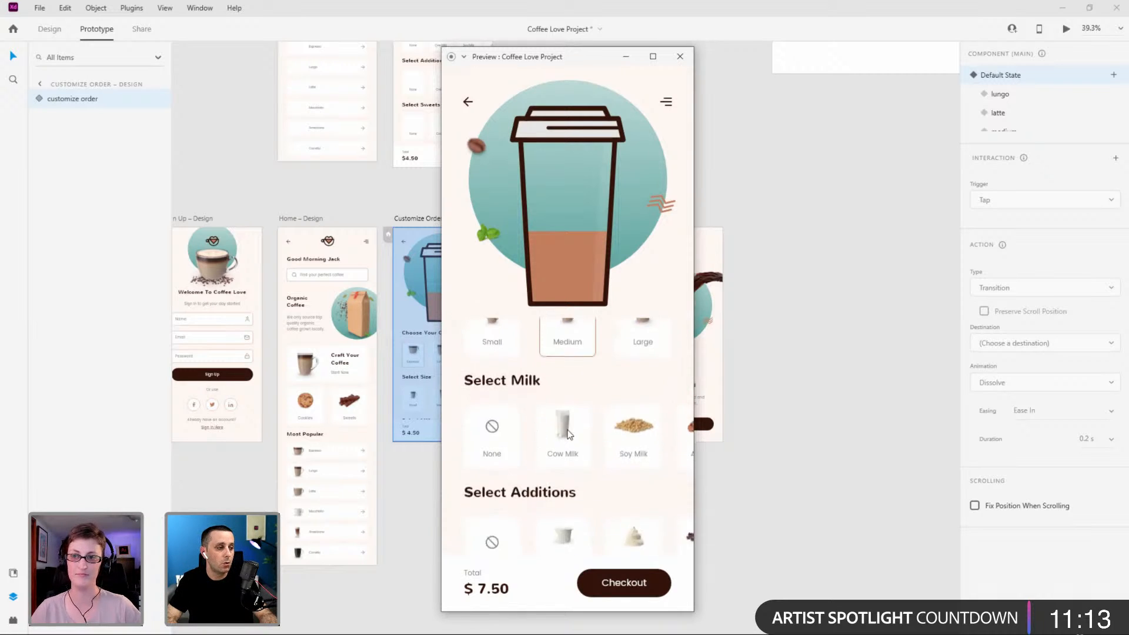
scroll(611, 388, "down", 1)
left_click_drag(636, 405, 775, 398)
left_click(626, 403)
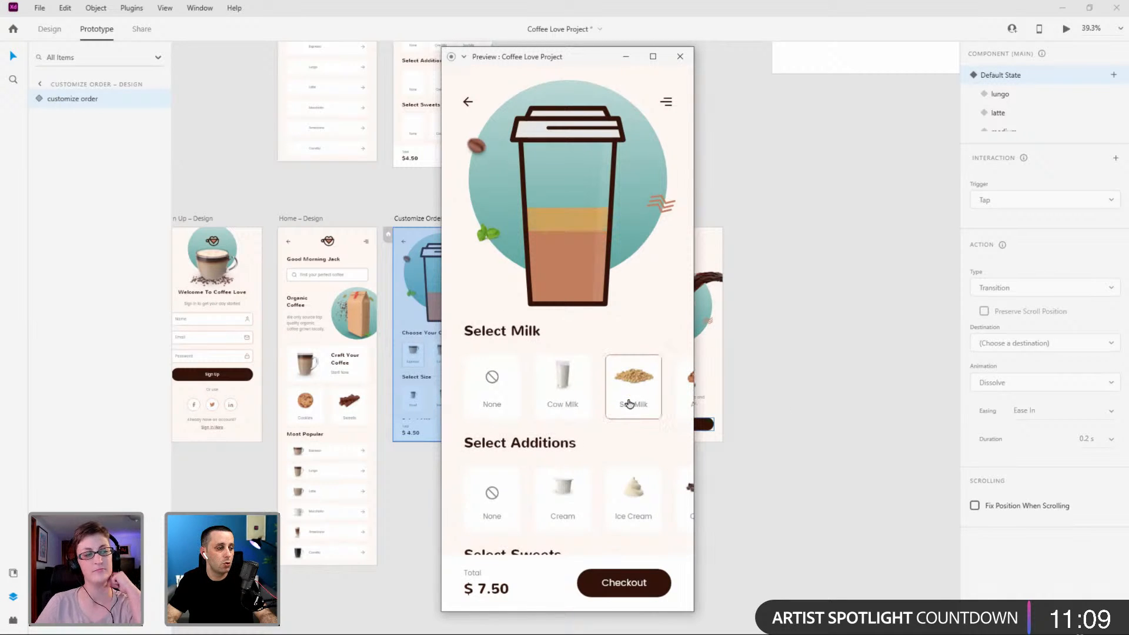
In the preview, test choosing None under additions and Cookie under sweets.
left_click(512, 495)
scroll(613, 476, "down", 2)
mouse_move(637, 504)
left_mouse_down()
mouse_move(525, 511)
mouse_move(649, 516)
left_mouse_up()
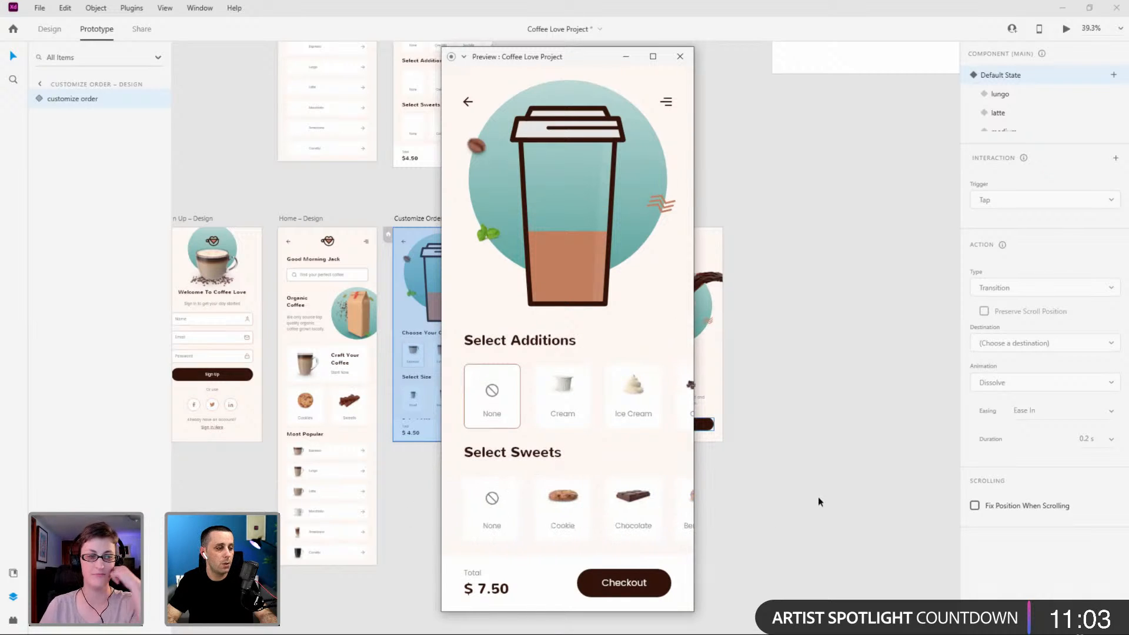
left_click(568, 507)
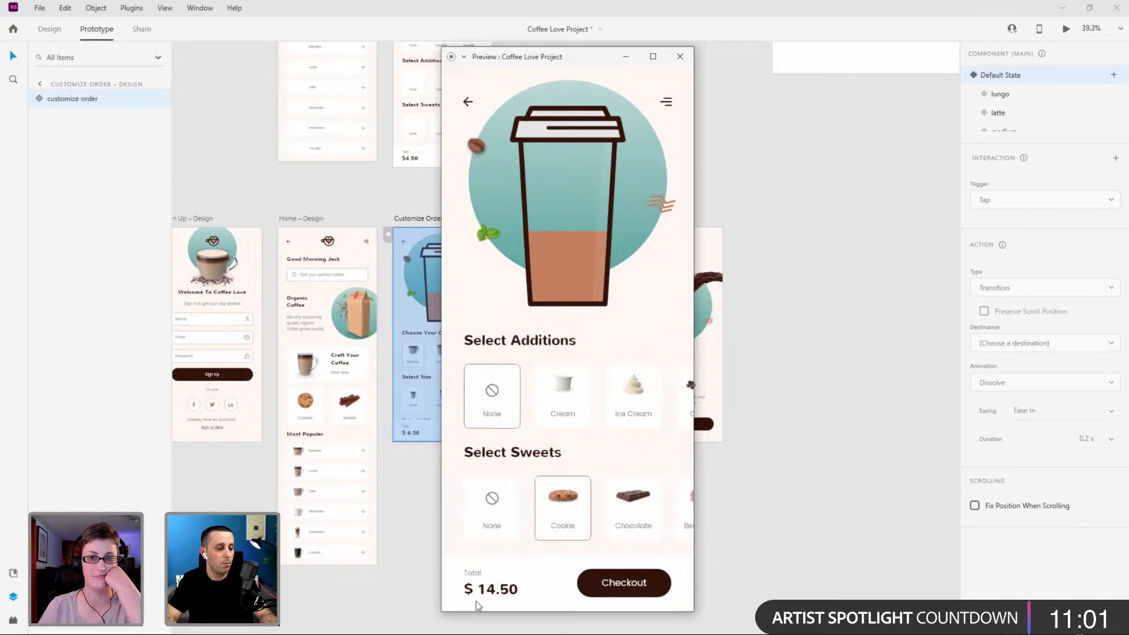
Test the preview's Checkout and Complete Payment buttons through to the Home screen, and close the preview.
left_click(615, 582)
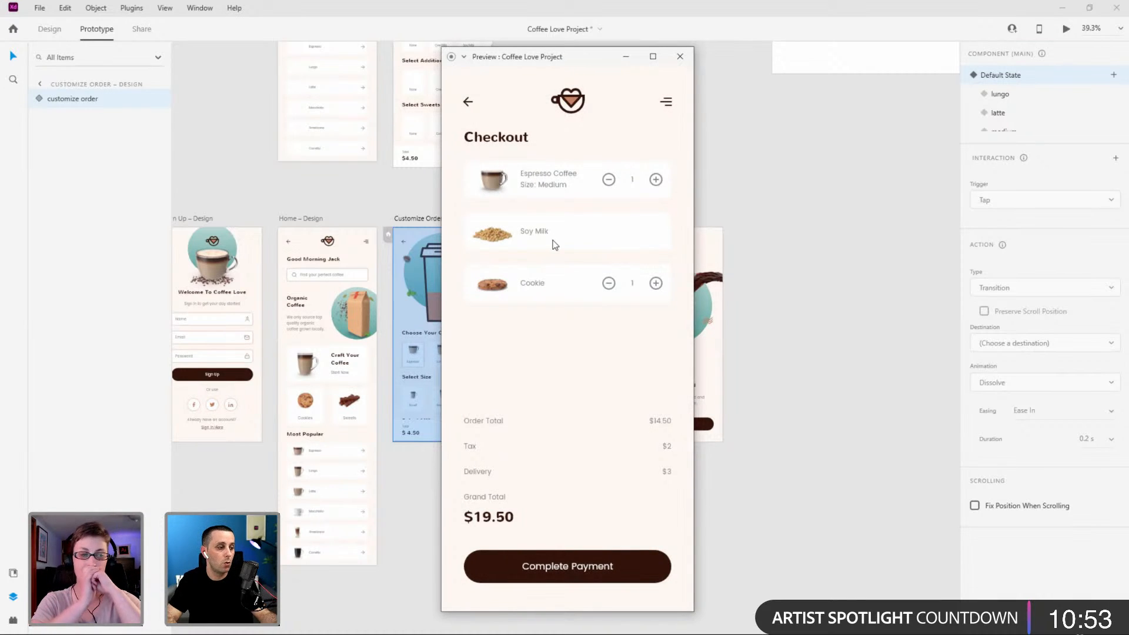
left_click(570, 564)
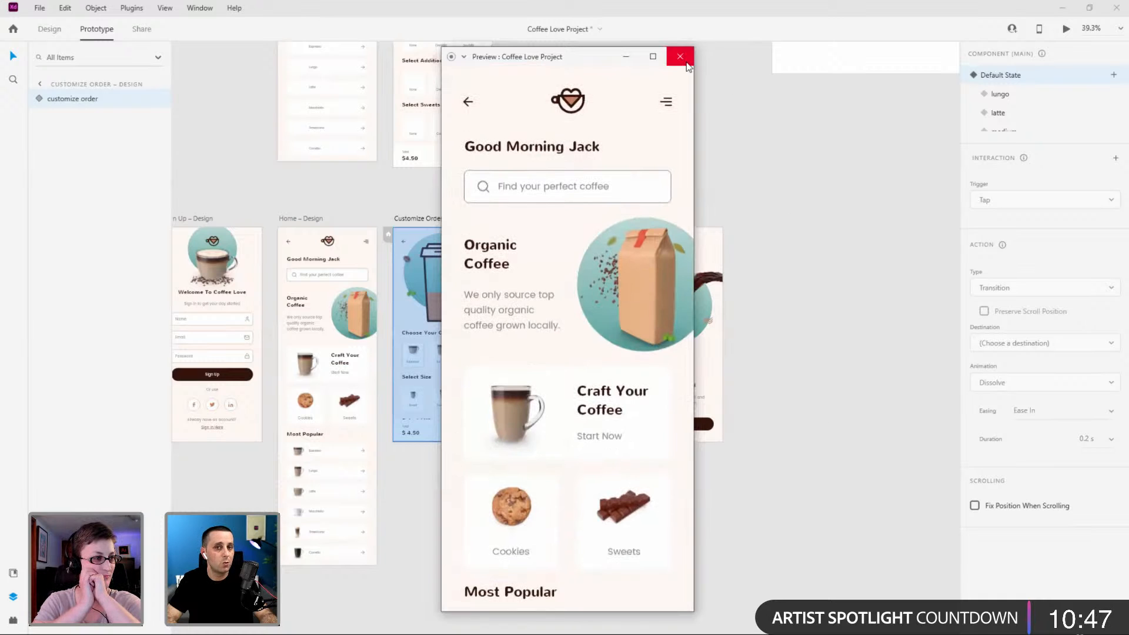
left_click(680, 57)
Look over the wireframe and design artboards in design mode, from the Customize Order screen back to the walkthrough screens.
scroll(802, 214, "down", 5)
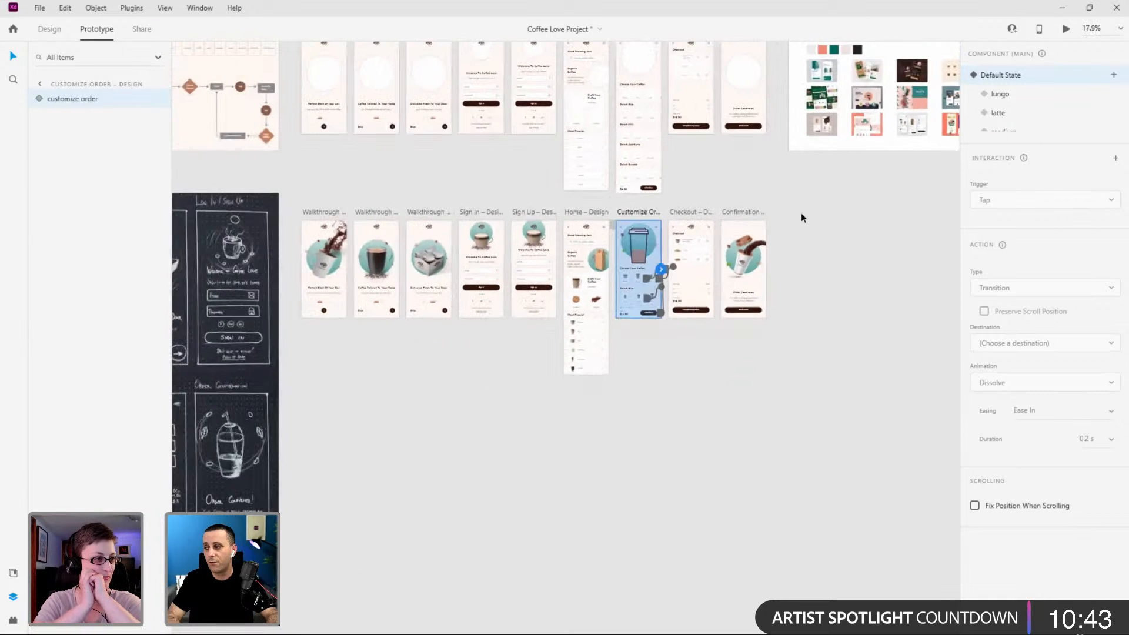
scroll(796, 228, "down", 2)
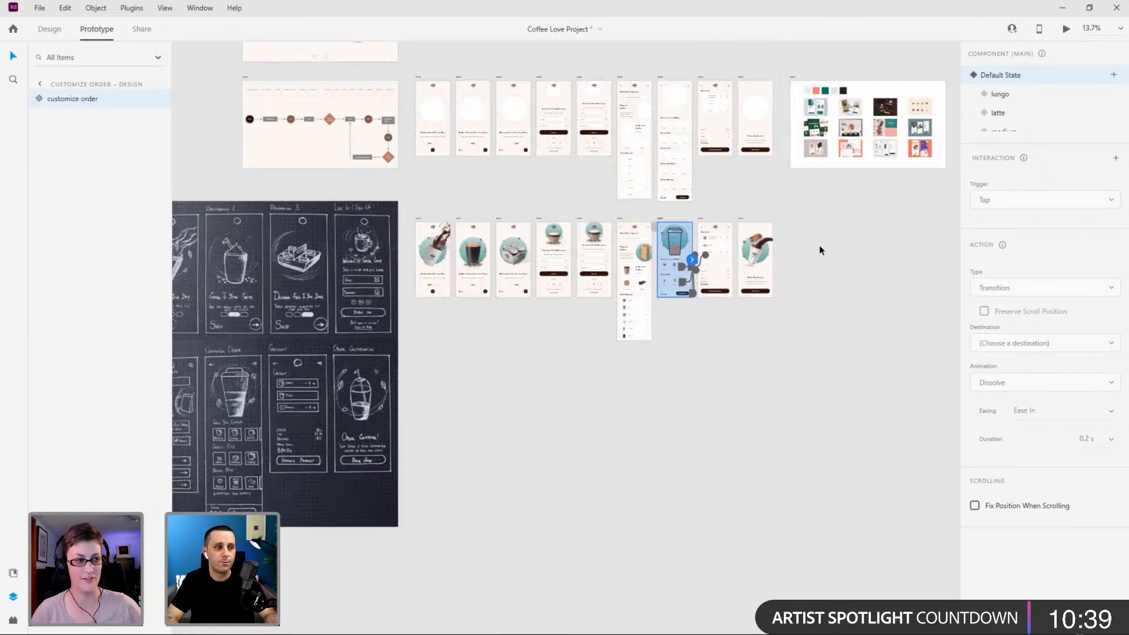
left_click(52, 29)
scroll(718, 248, "up", 6)
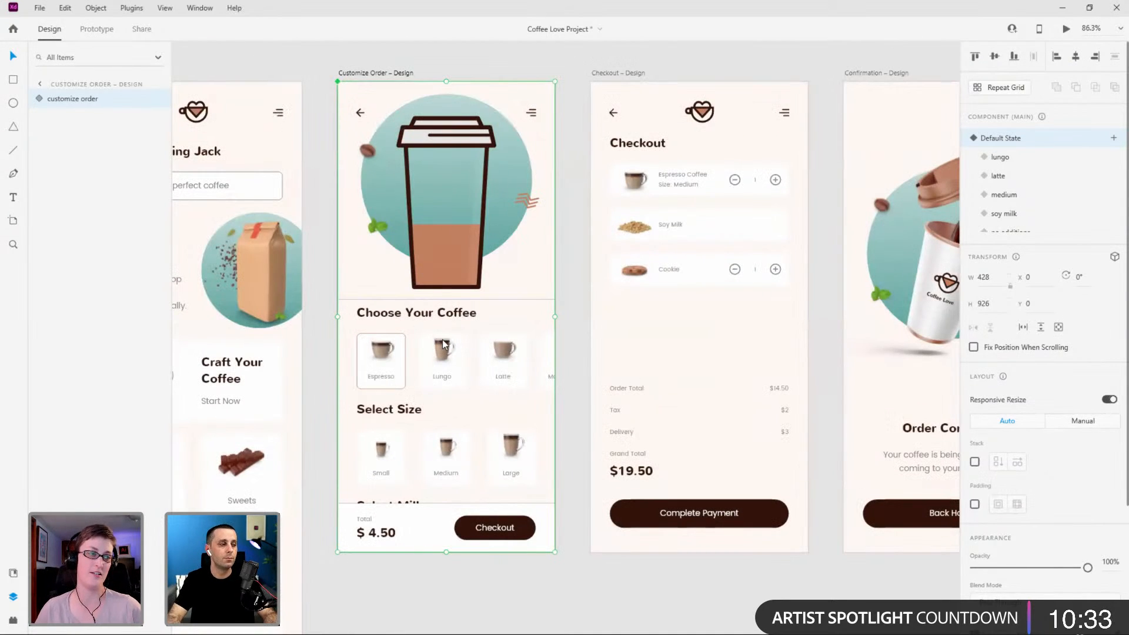
scroll(738, 298, "down", 6)
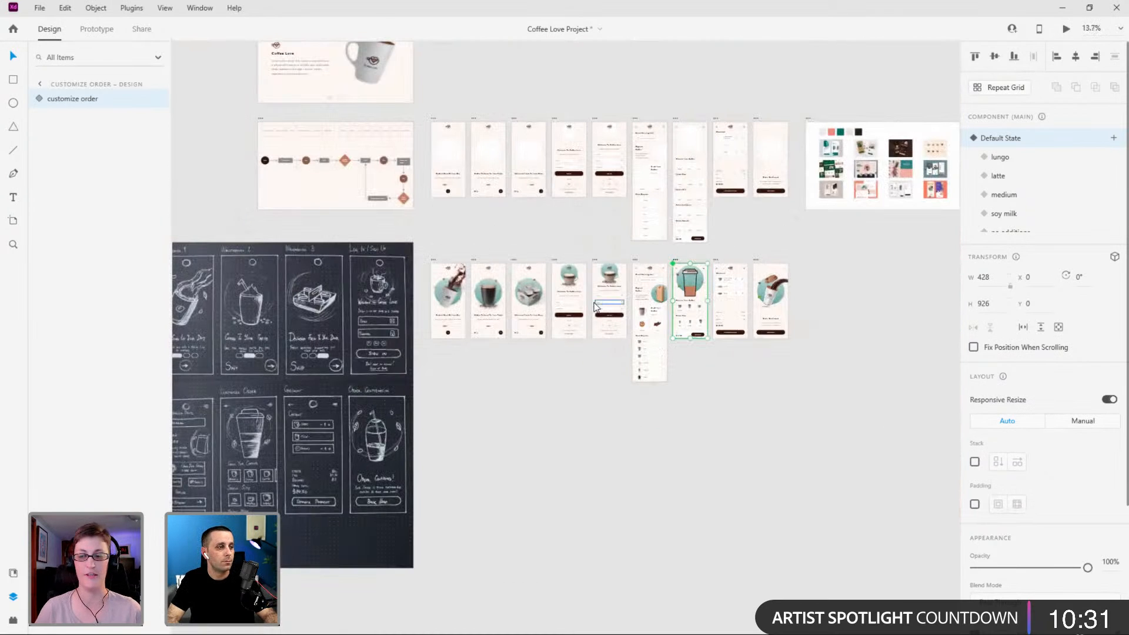
scroll(710, 287, "up", 3)
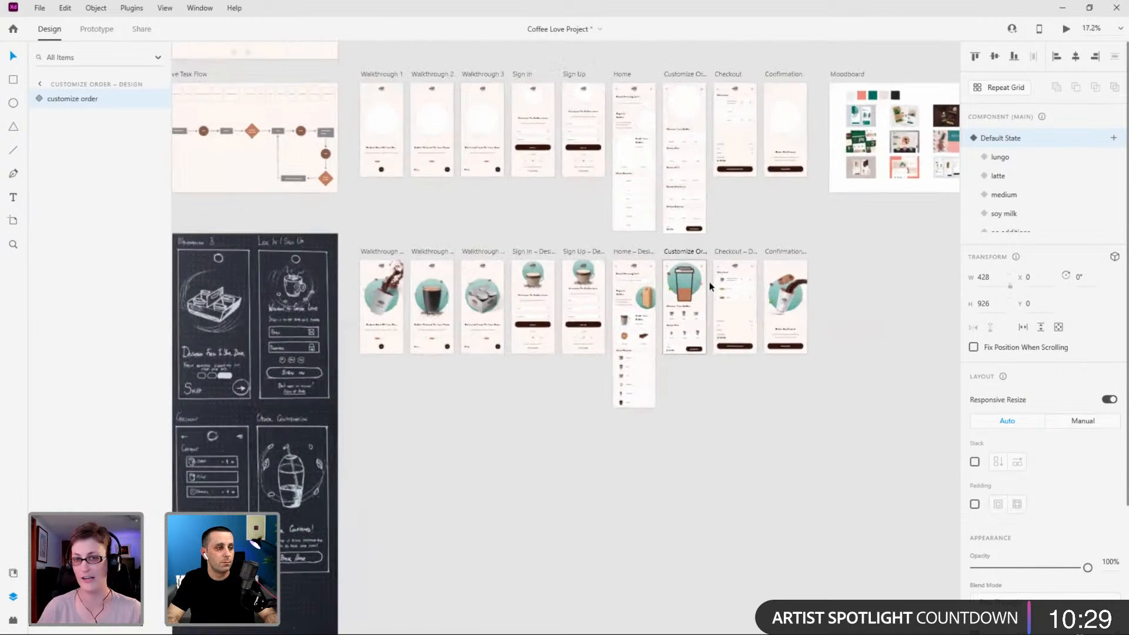
left_click(272, 246)
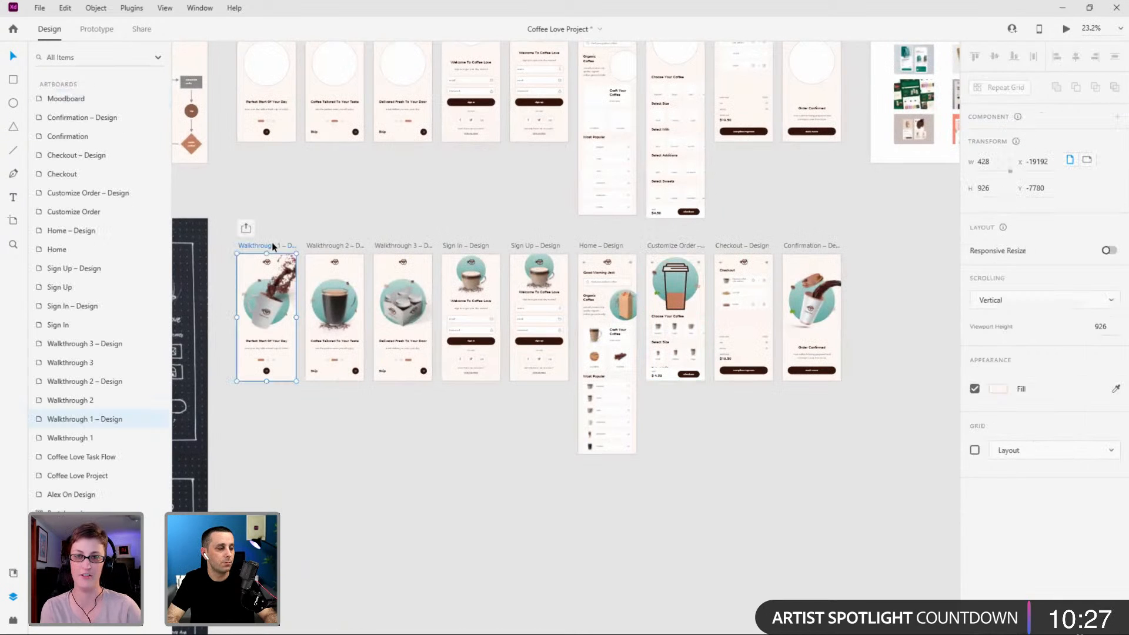
scroll(696, 253, "up", 3)
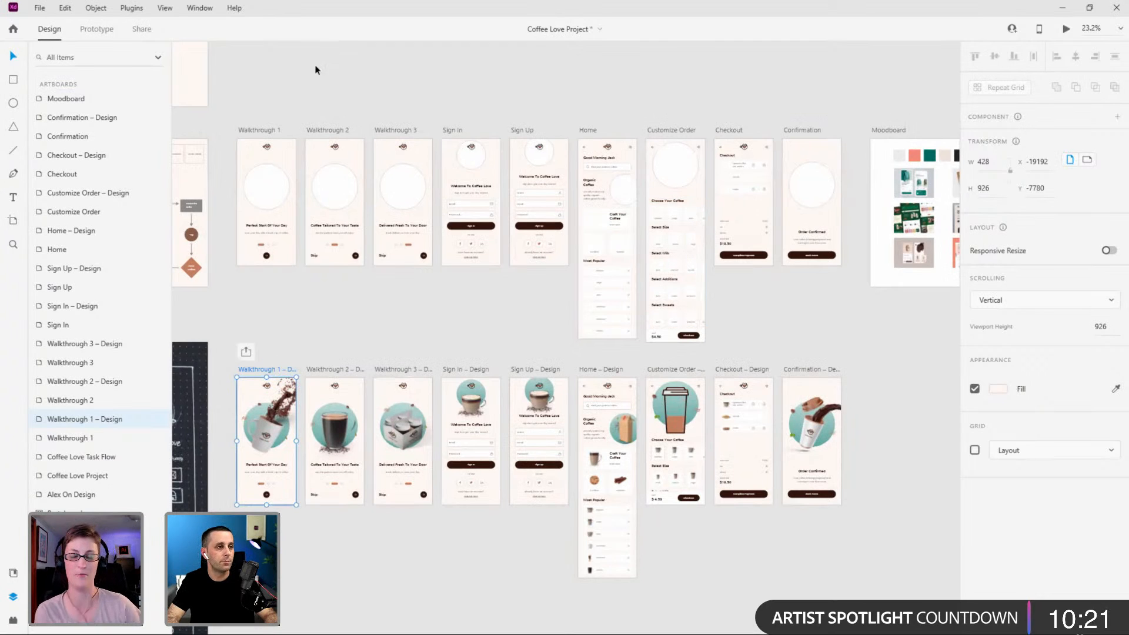
In prototype mode, set the Walkthrough 1 wireframe artboard as the starting screen of a flow.
left_click(259, 128)
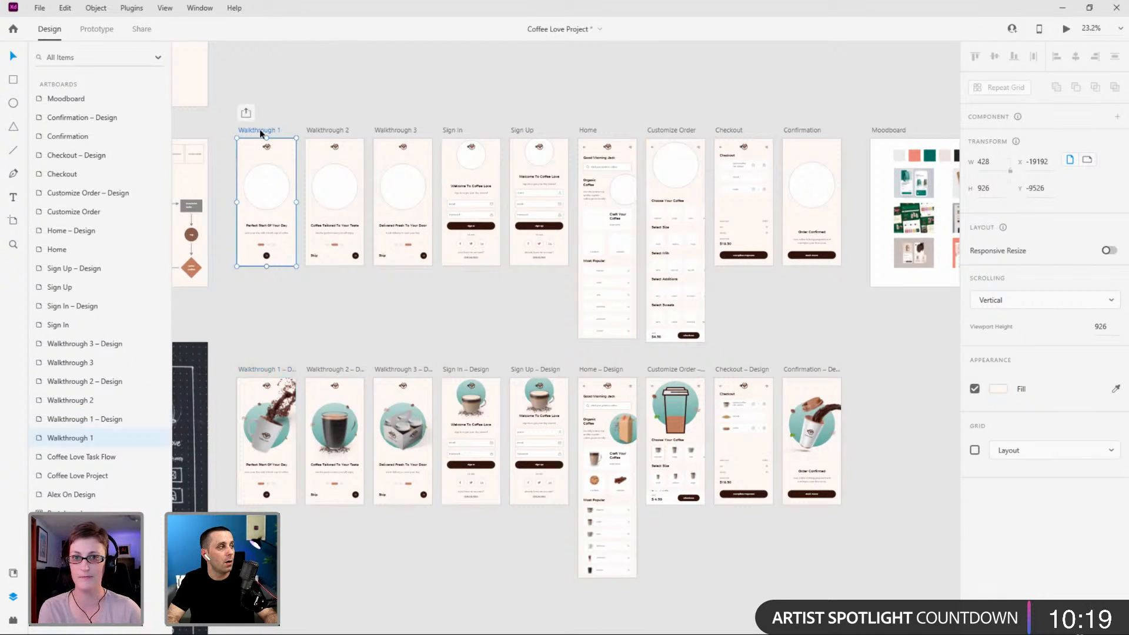
left_click(88, 31)
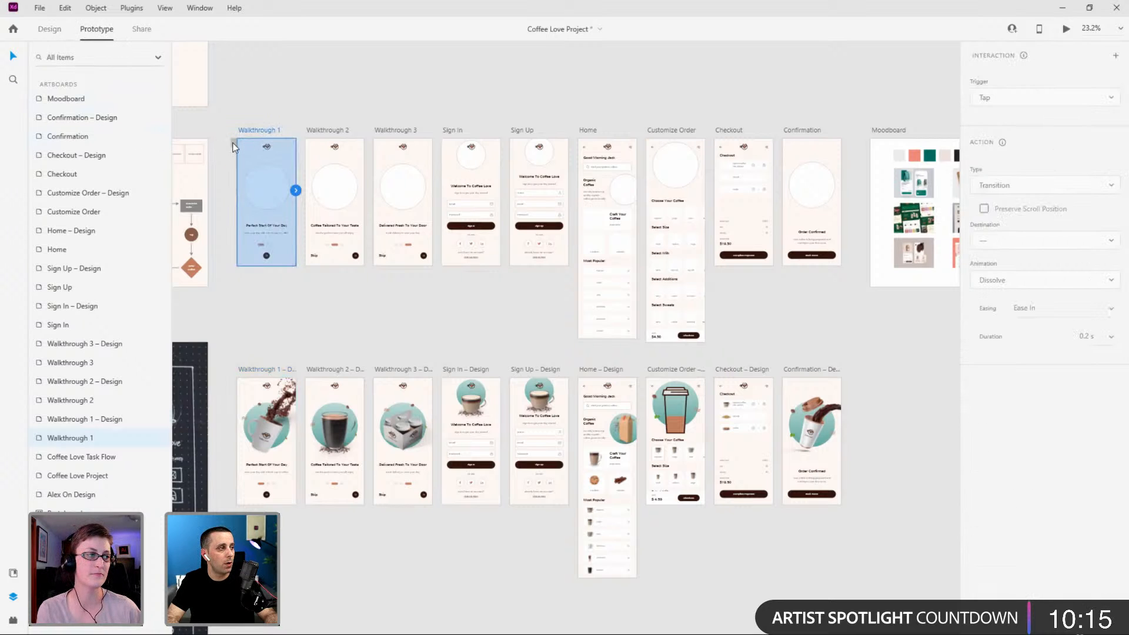
left_click(234, 144)
left_click_drag(296, 189, 331, 189)
left_click(342, 194)
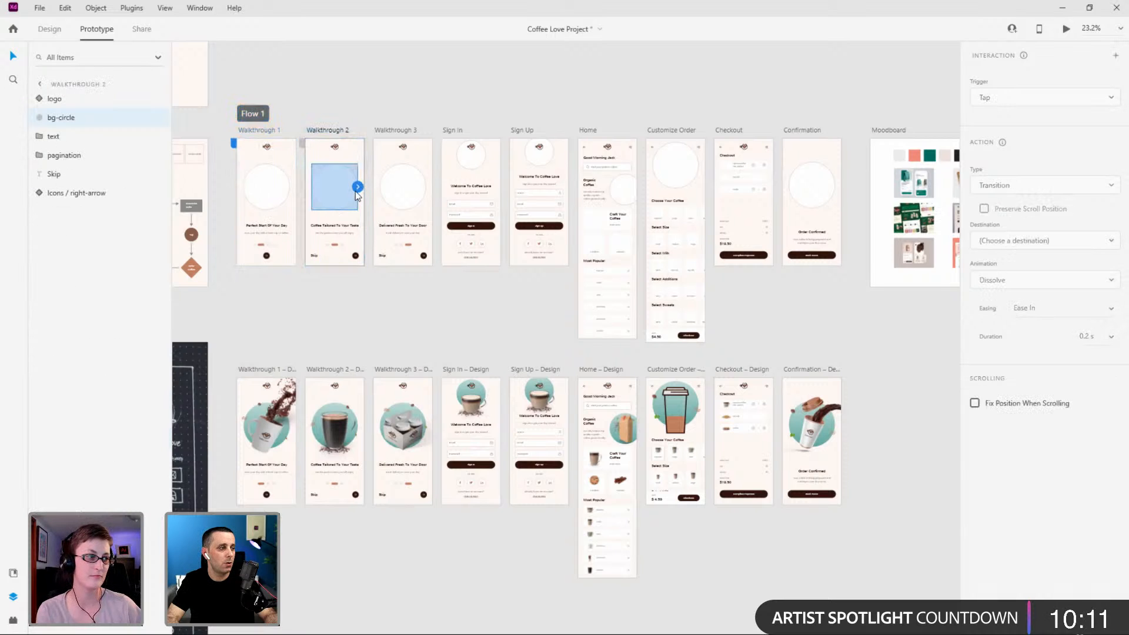
left_click(283, 181)
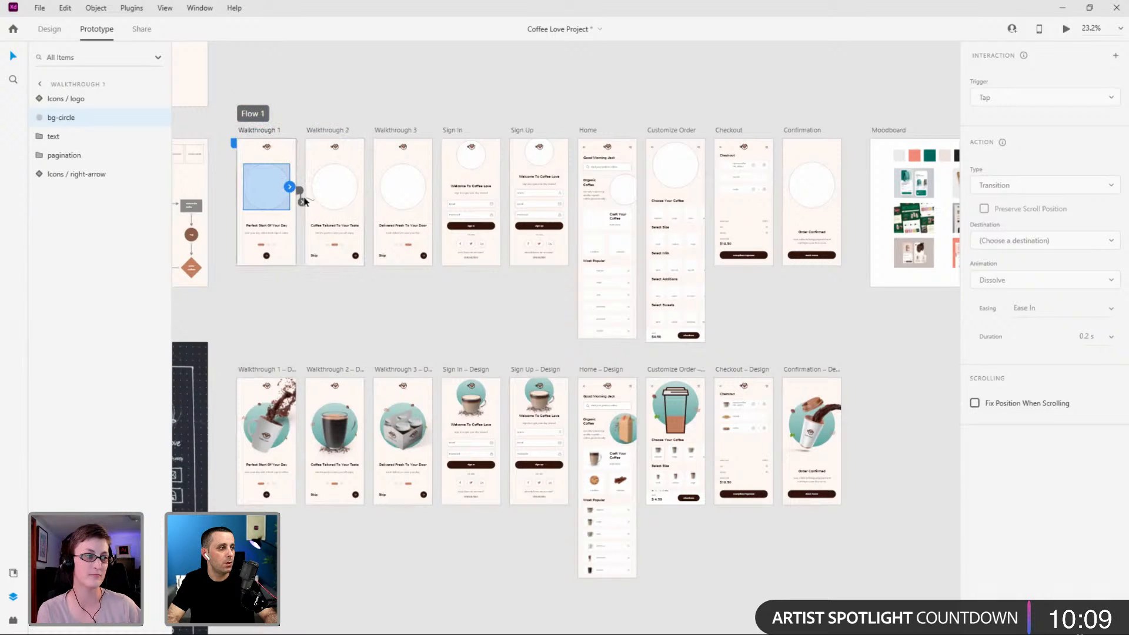
left_click(302, 202)
left_click_drag(302, 203, 315, 107)
Link Walkthrough 1 to Walkthrough 2 and Walkthrough 2 to Walkthrough 3 with Drag-triggered Auto-Animate interactions.
left_click_drag(296, 190, 321, 200)
left_click(1003, 100)
left_click(1003, 122)
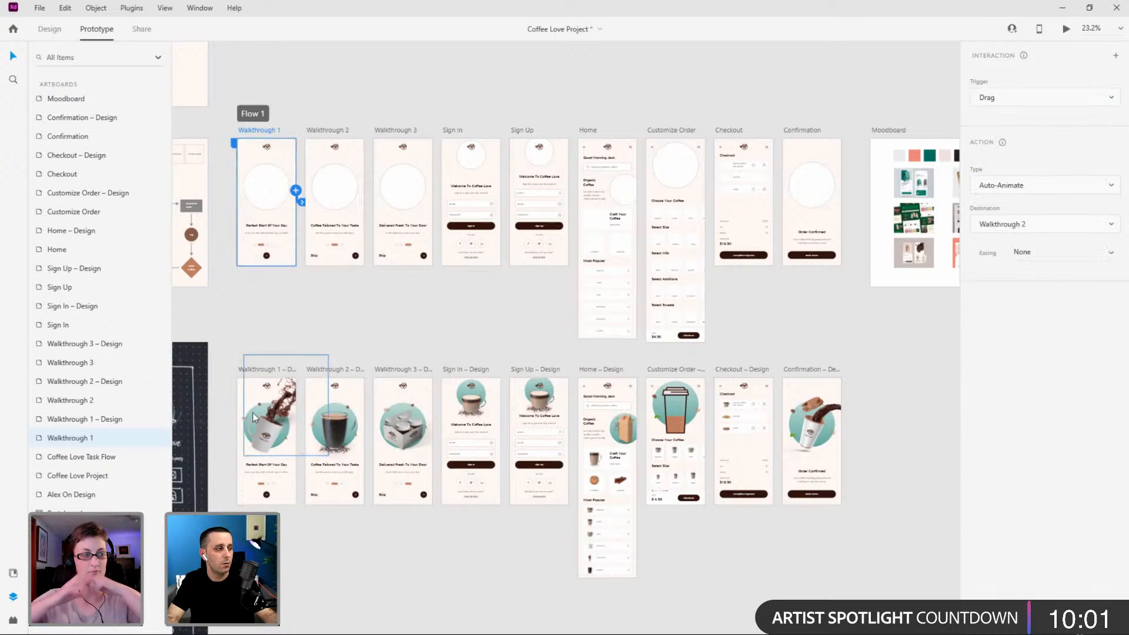
left_click(324, 136)
left_click_drag(365, 190, 400, 199)
Link the right-arrow icon on the Walkthrough 3 wireframe to Sign In with a Tap-triggered Auto-Animate interaction and Ease Out easing.
left_click(394, 130)
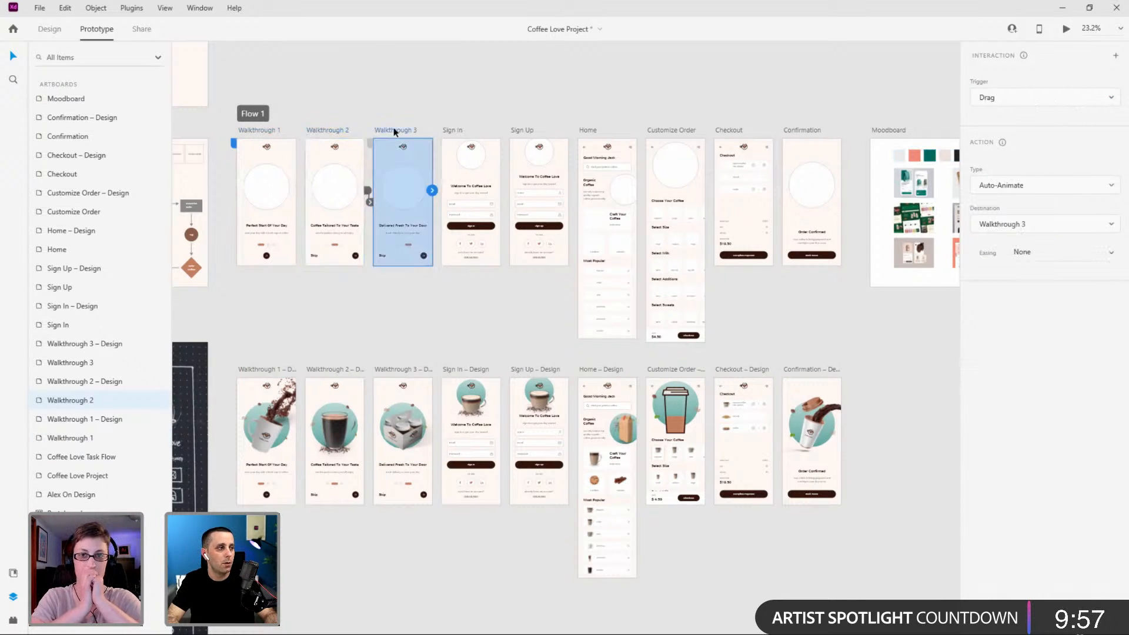
left_click(417, 256)
left_click_drag(428, 257, 477, 220)
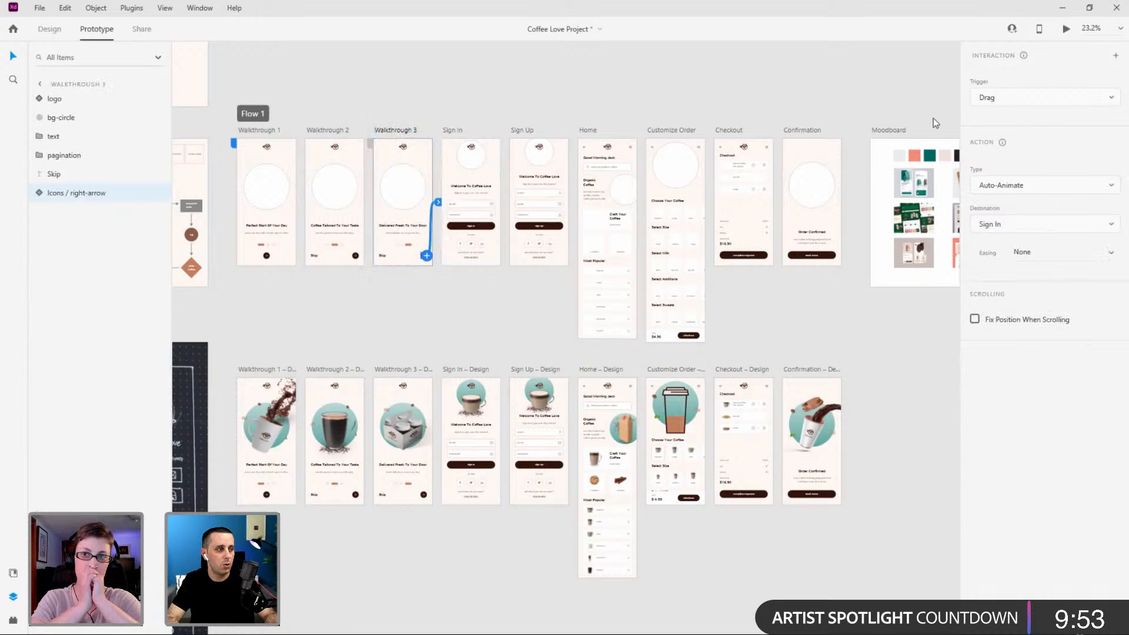
left_click(1047, 94)
left_click(994, 71)
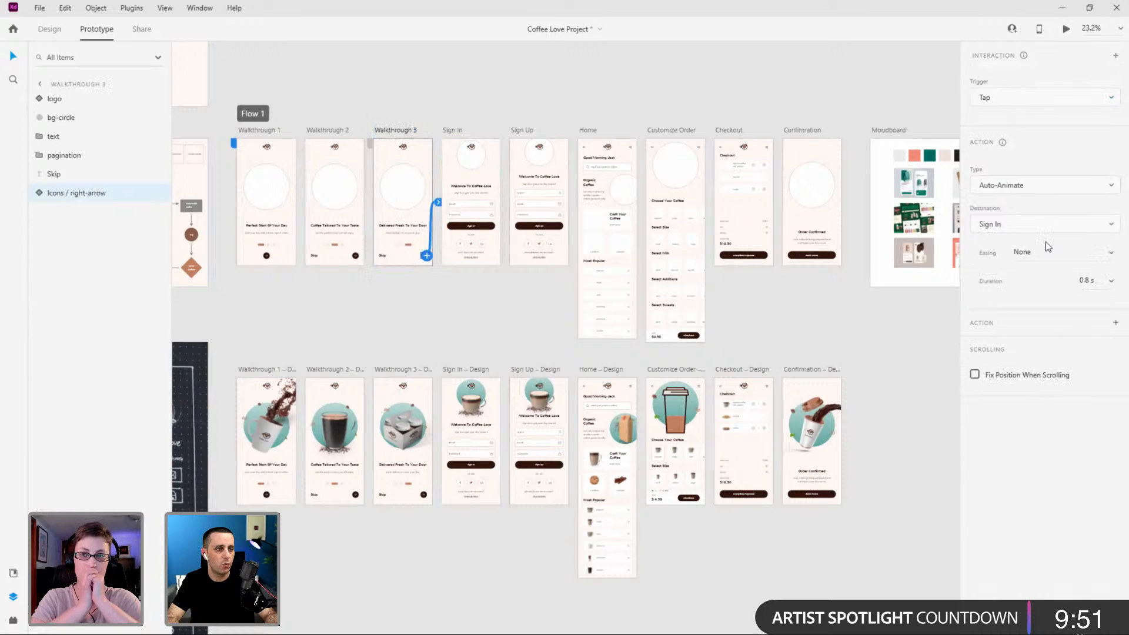
left_click(1097, 256)
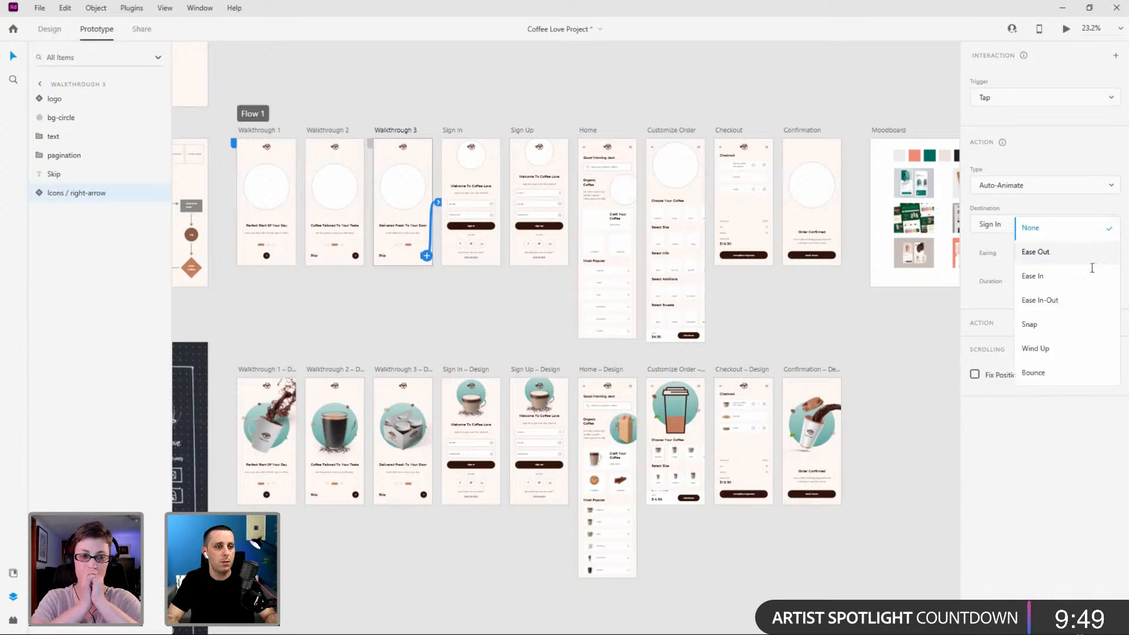
left_click(1071, 252)
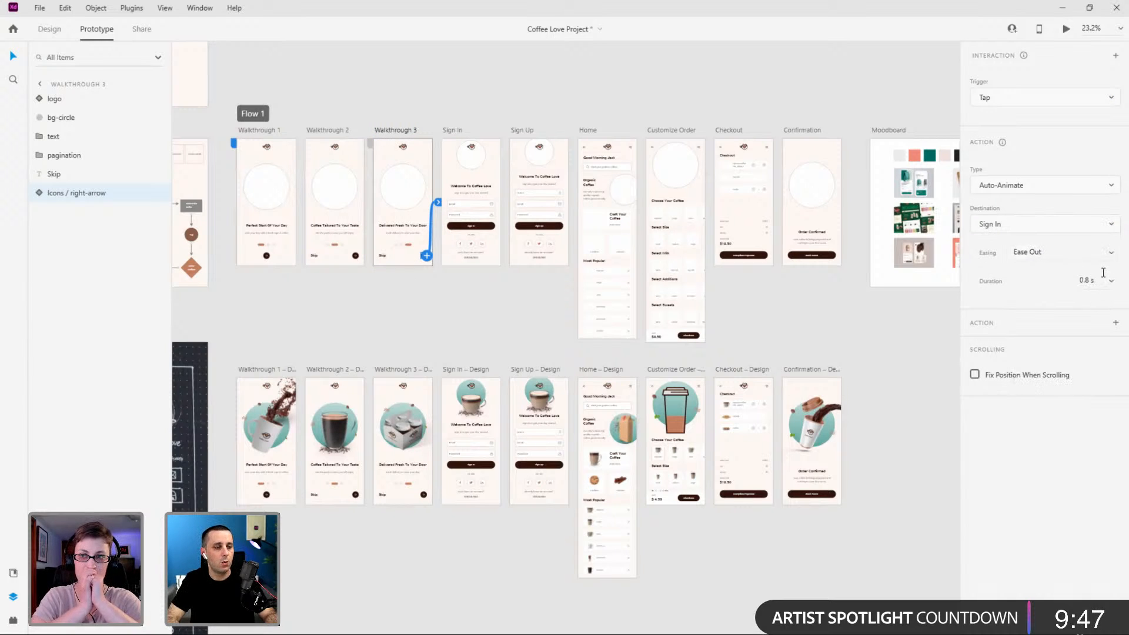
Link the bottom text of the Sign In wireframe to Sign Up, and the Sign Up bottom text back to Sign In.
left_click(469, 254)
mouse_move(483, 255)
left_mouse_down()
mouse_move(538, 258)
mouse_move(480, 254)
left_mouse_up()
left_click(538, 257)
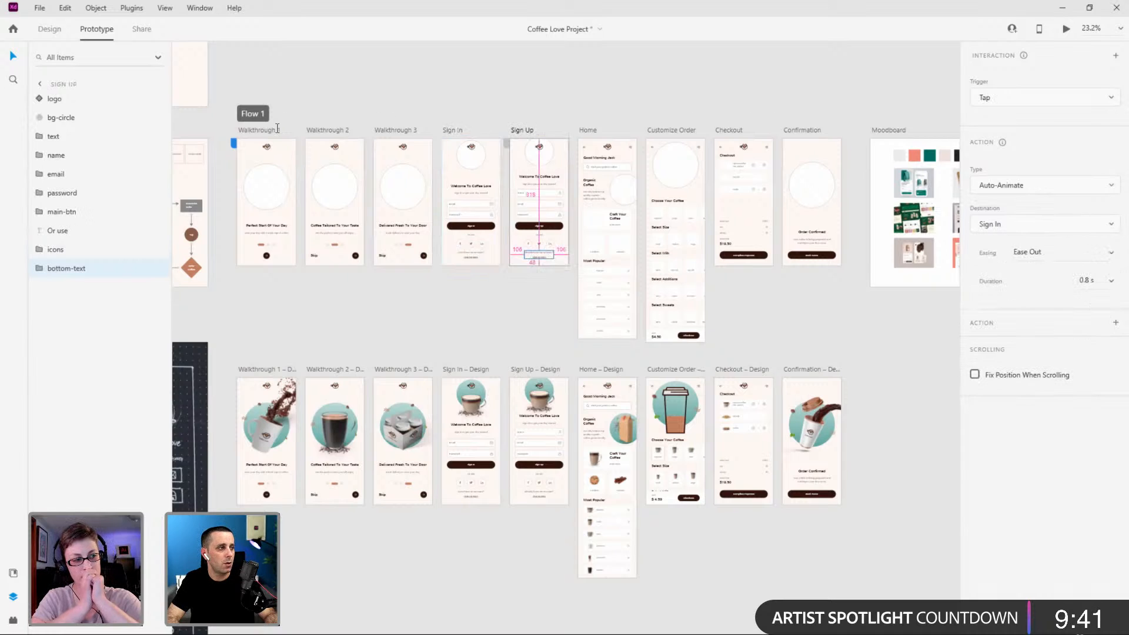
scroll(292, 104, "down", 2)
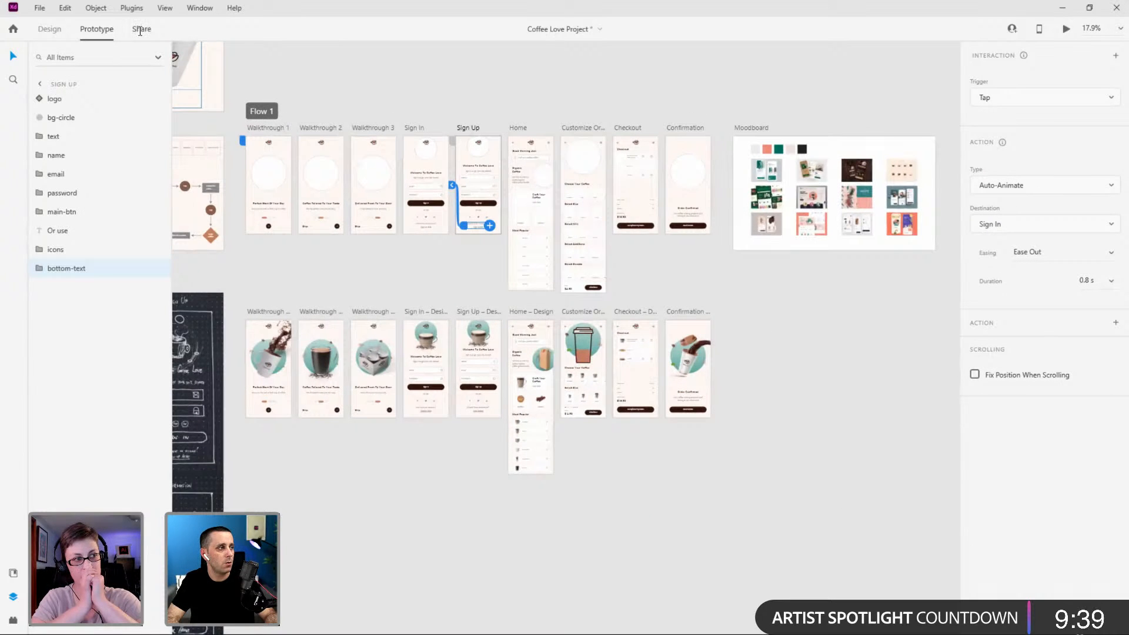
Set Walkthrough 1 – Design as the starting screen of a second flow and check its artboards in share mode.
left_click(141, 29)
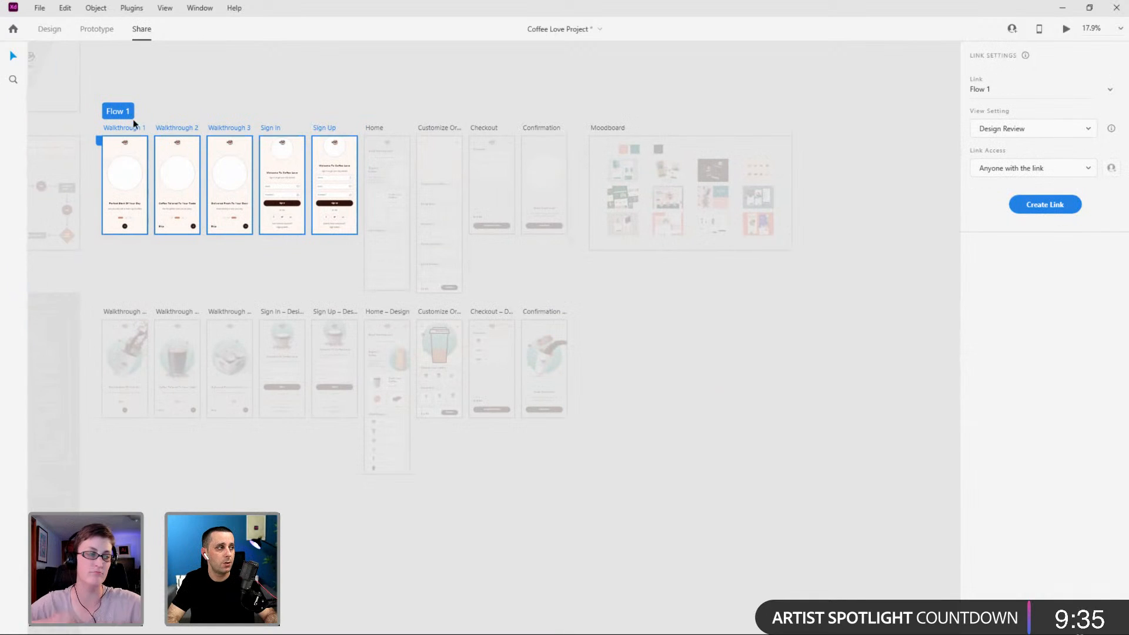
left_click(96, 29)
left_click(267, 312)
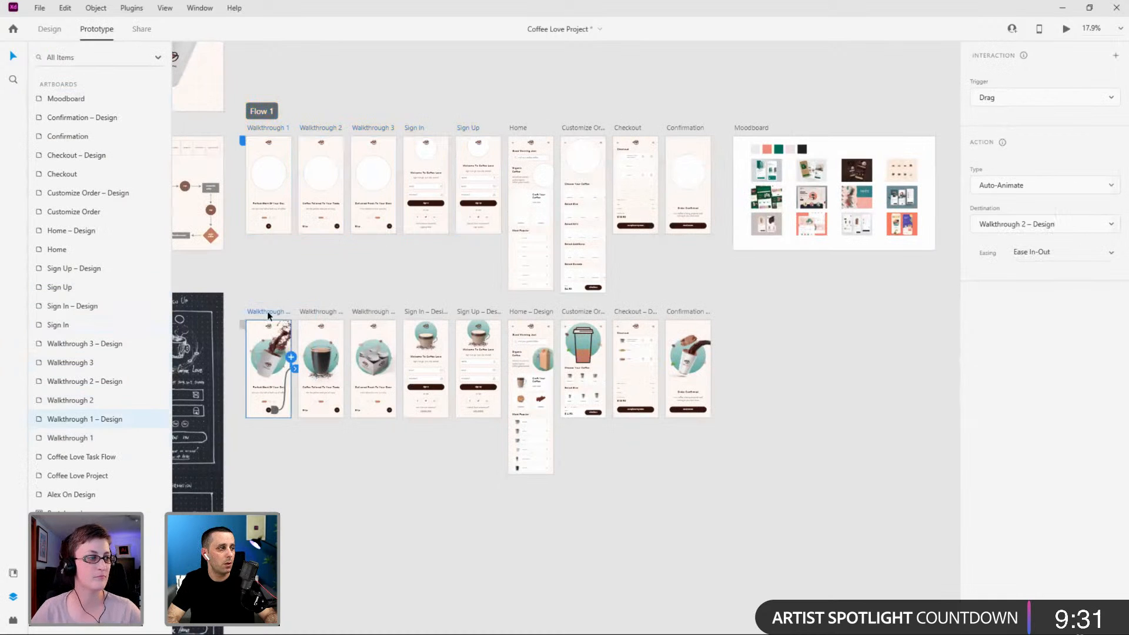
left_click(242, 323)
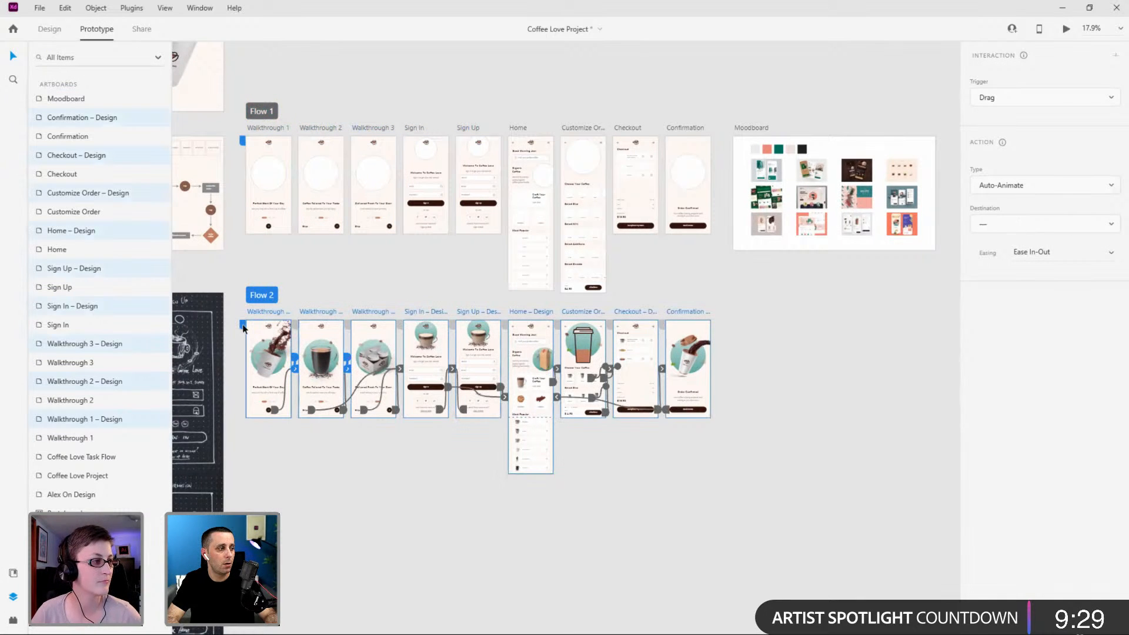
left_click(136, 29)
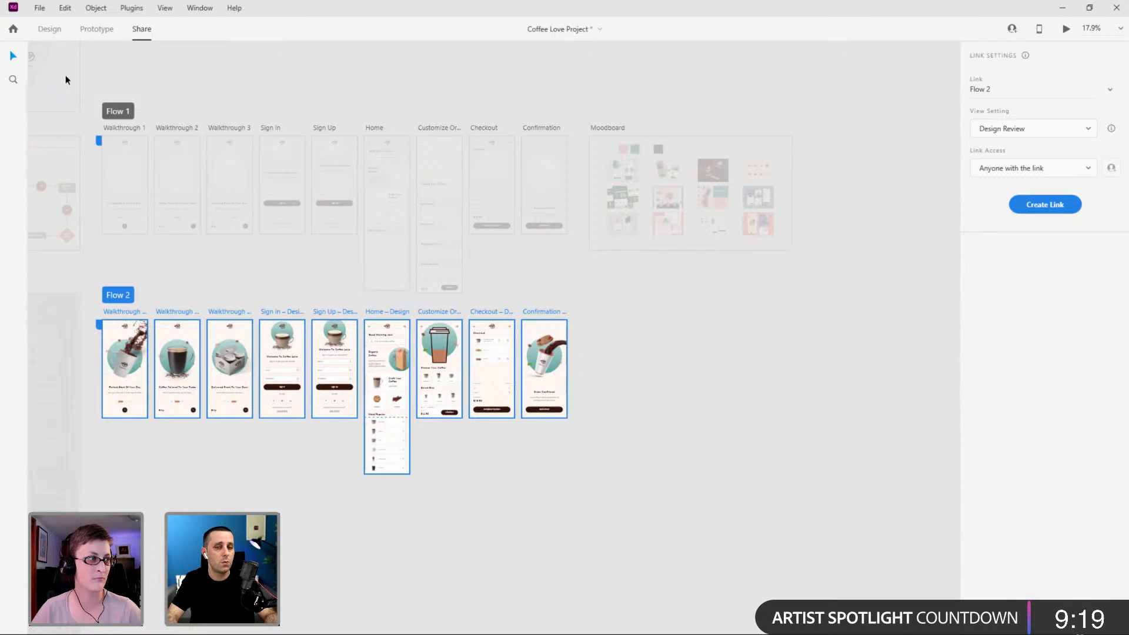
Select Flow 1 for sharing and choose Design Review as its view setting.
left_click(78, 34)
left_click(42, 32)
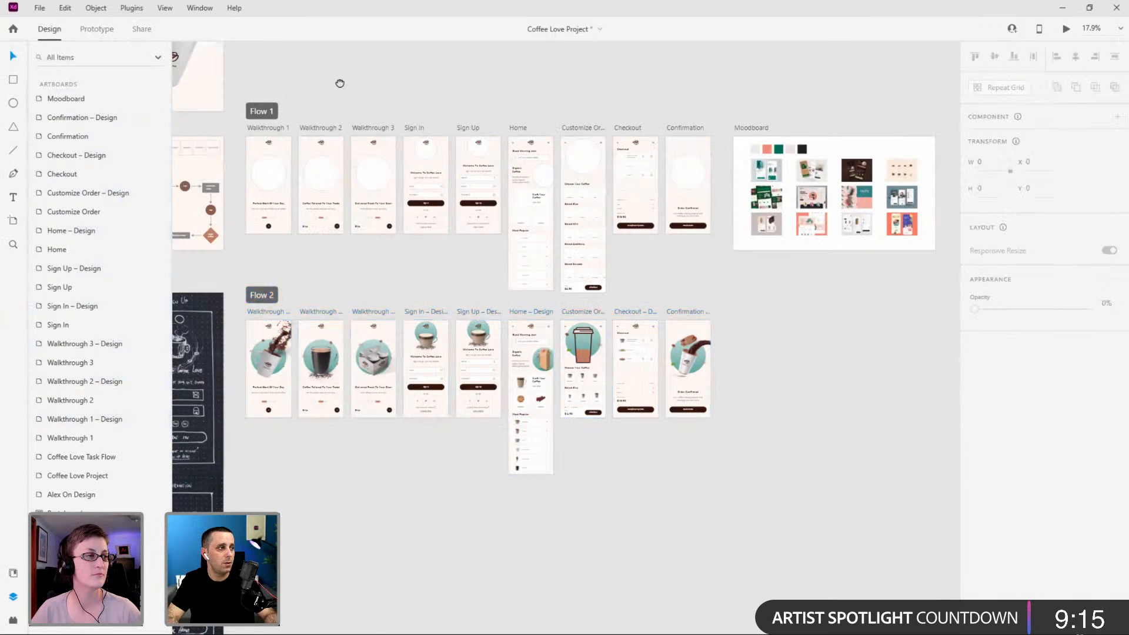
left_click_drag(648, 68, 803, 66)
left_click_drag(210, 377, 509, 327)
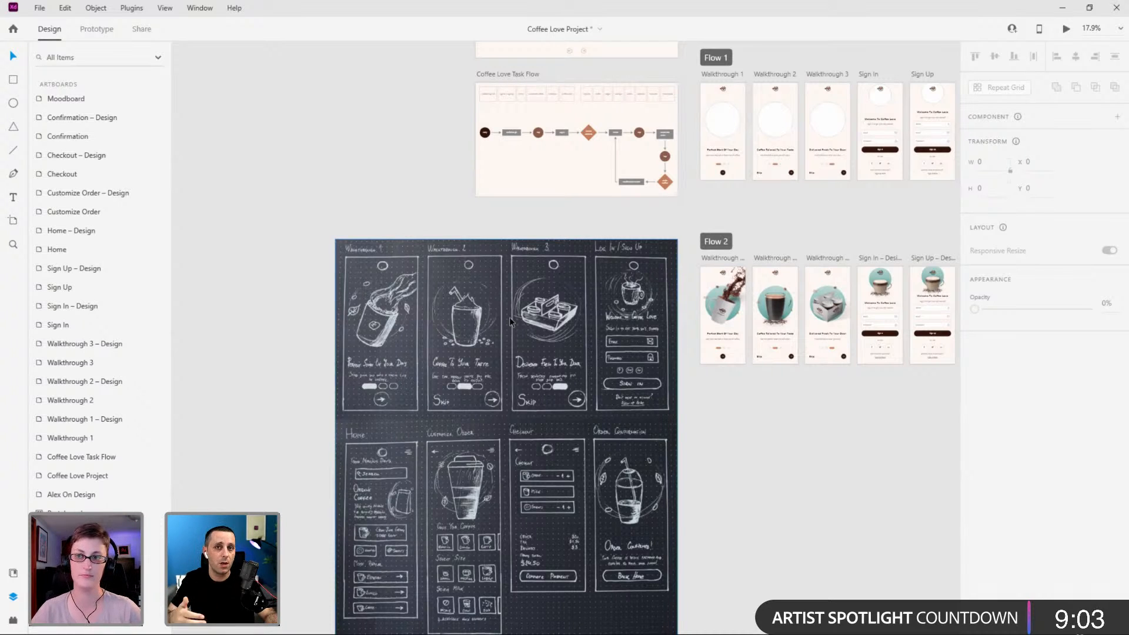
left_click(712, 57)
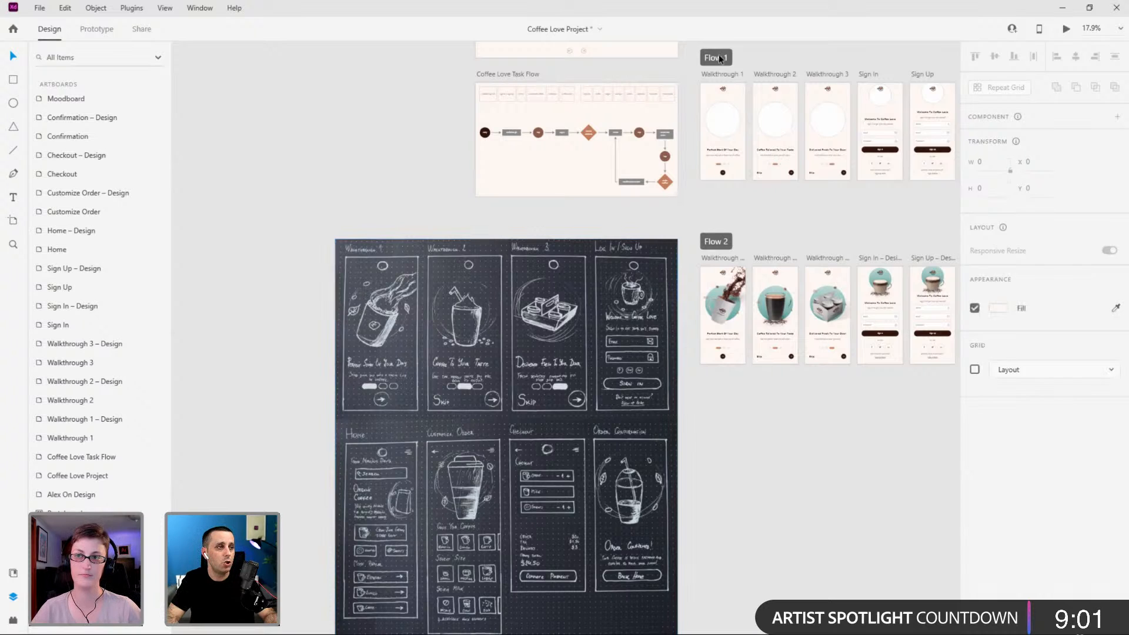
left_click(142, 29)
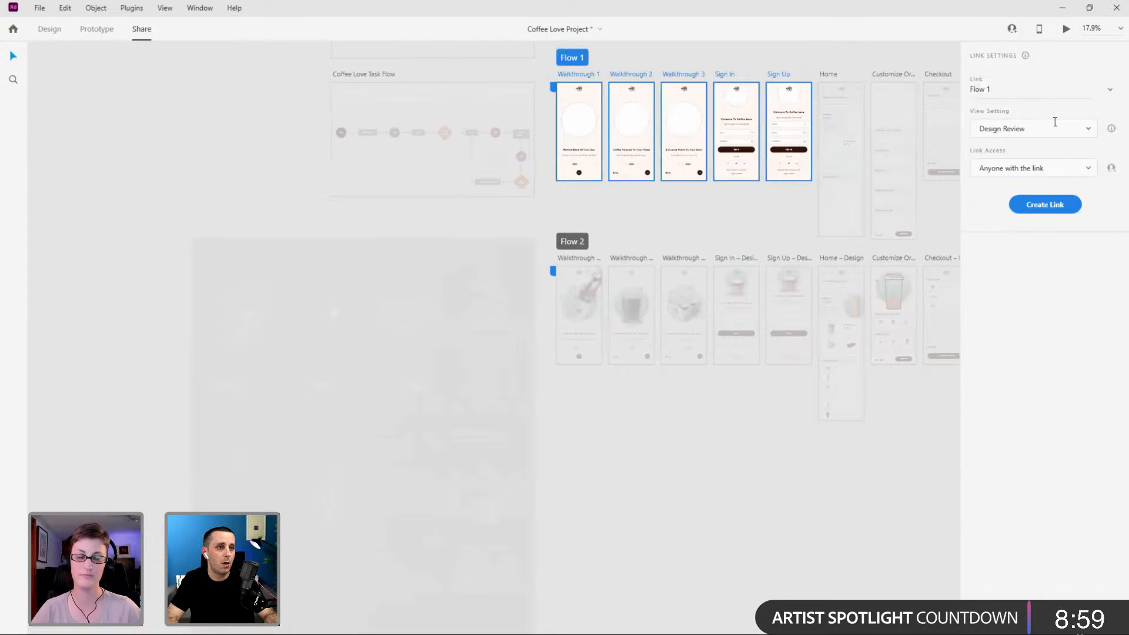
left_click(1054, 118)
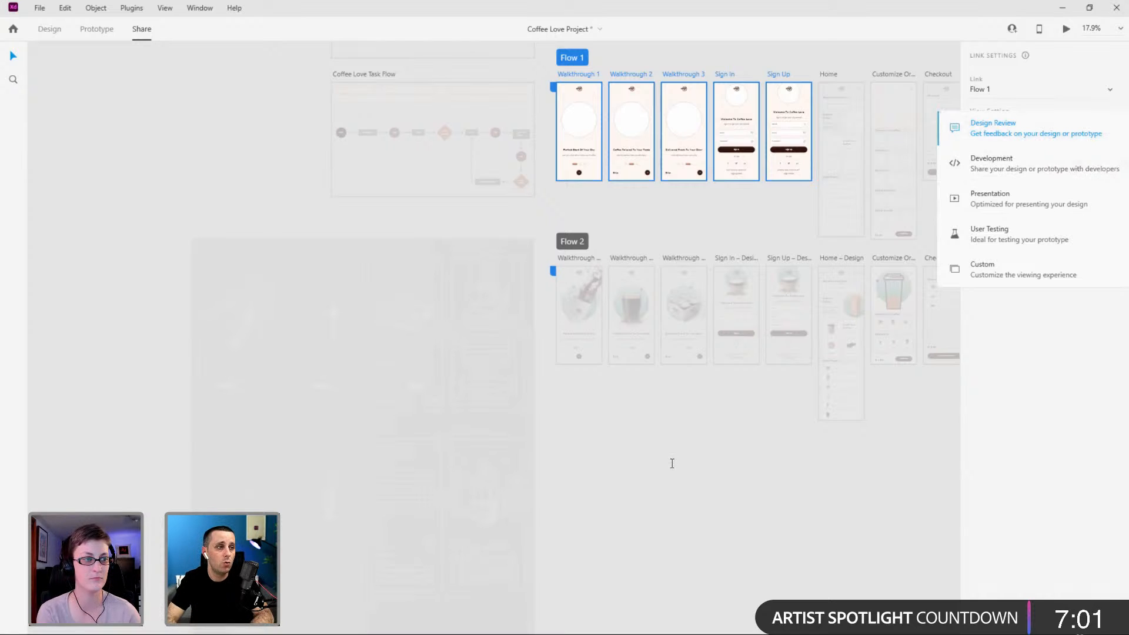
left_click(998, 137)
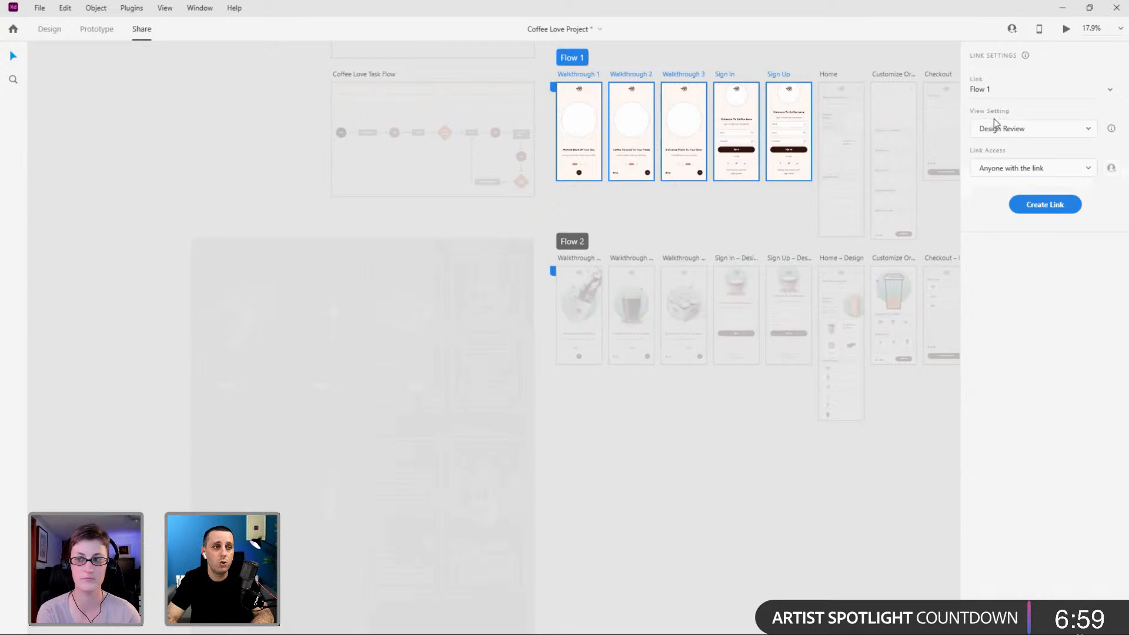
Rename Flow 1 as Wireframe and Flow 2 as Design.
left_click_drag(1007, 90, 924, 104)
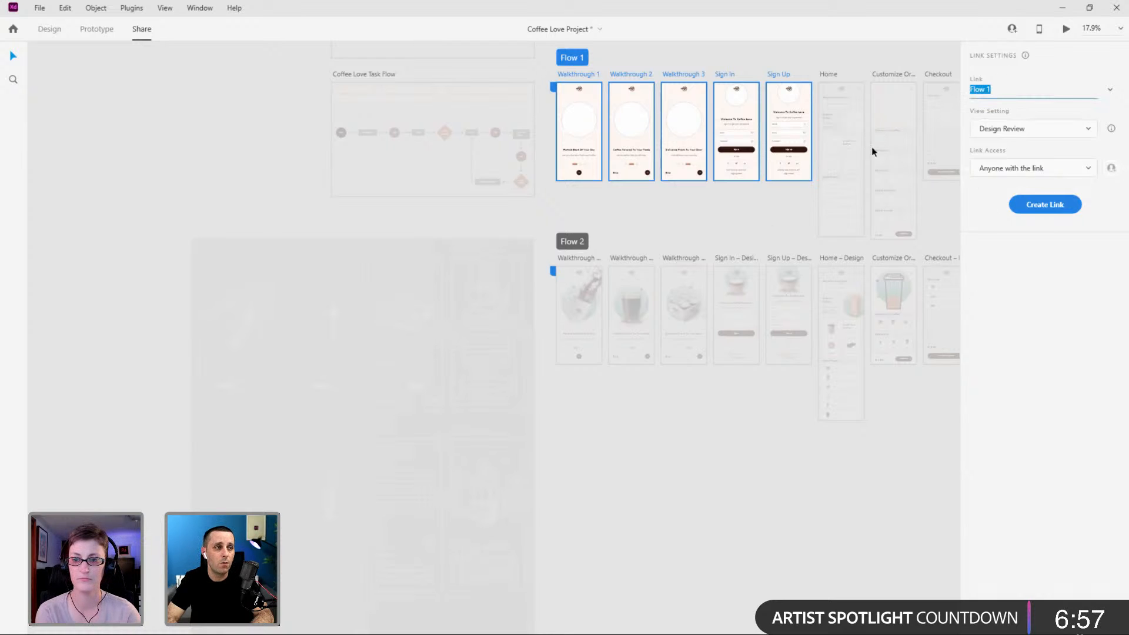
double_click(574, 59)
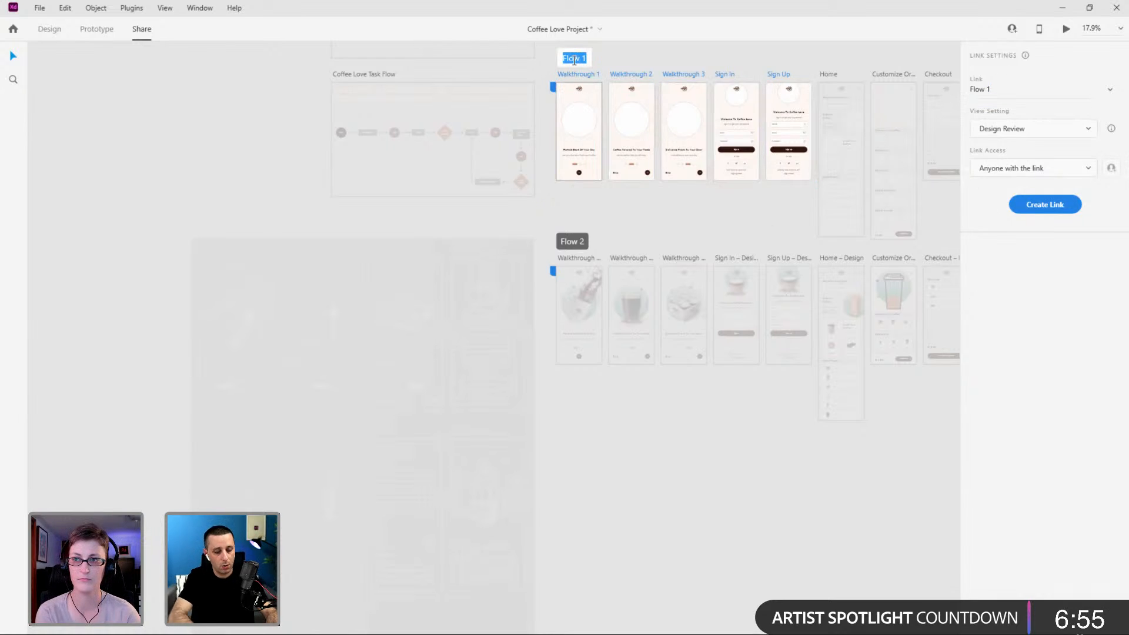
type("Wireframe")
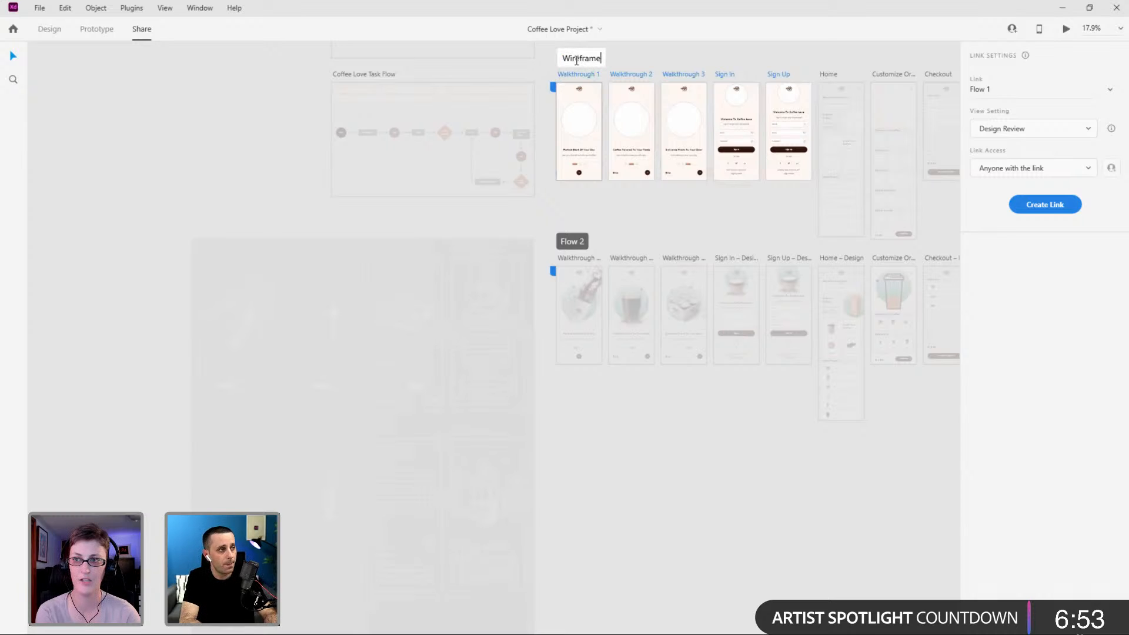
key("Return")
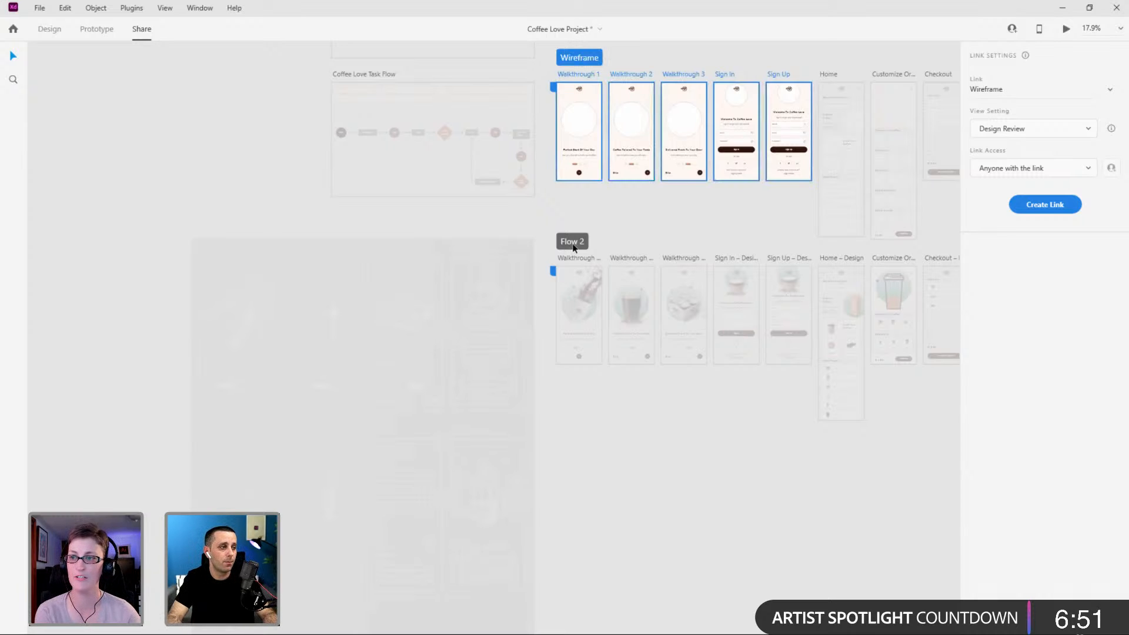
double_click(575, 242)
type("Design")
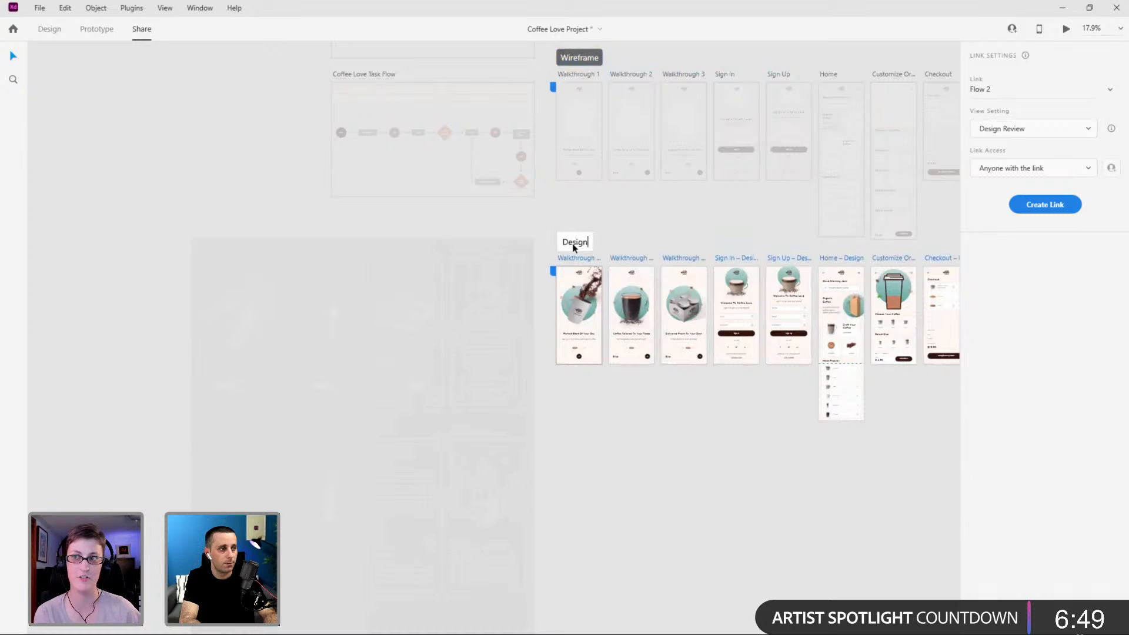
key("Return")
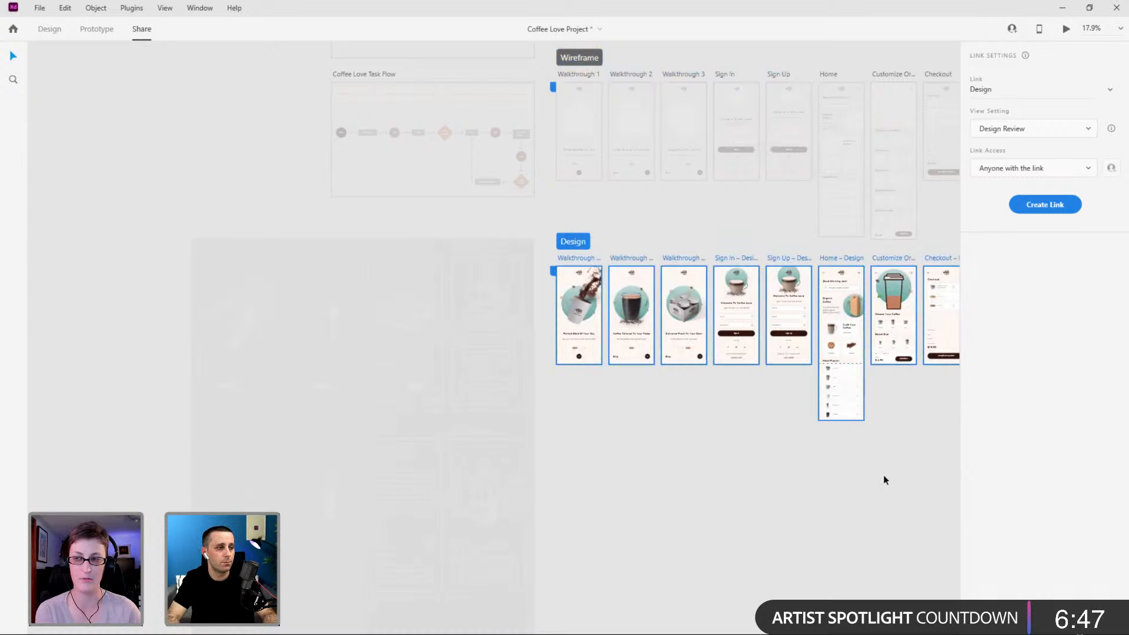
Look over the view setting options for sharing the Design flow.
left_click_drag(879, 476, 685, 468)
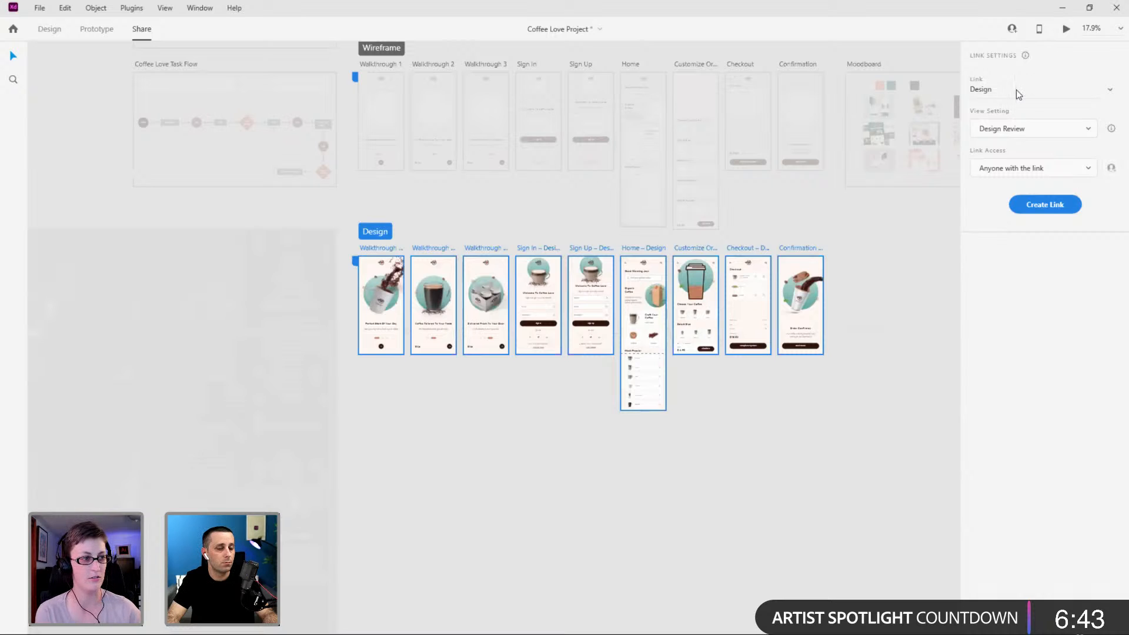
left_click(1091, 130)
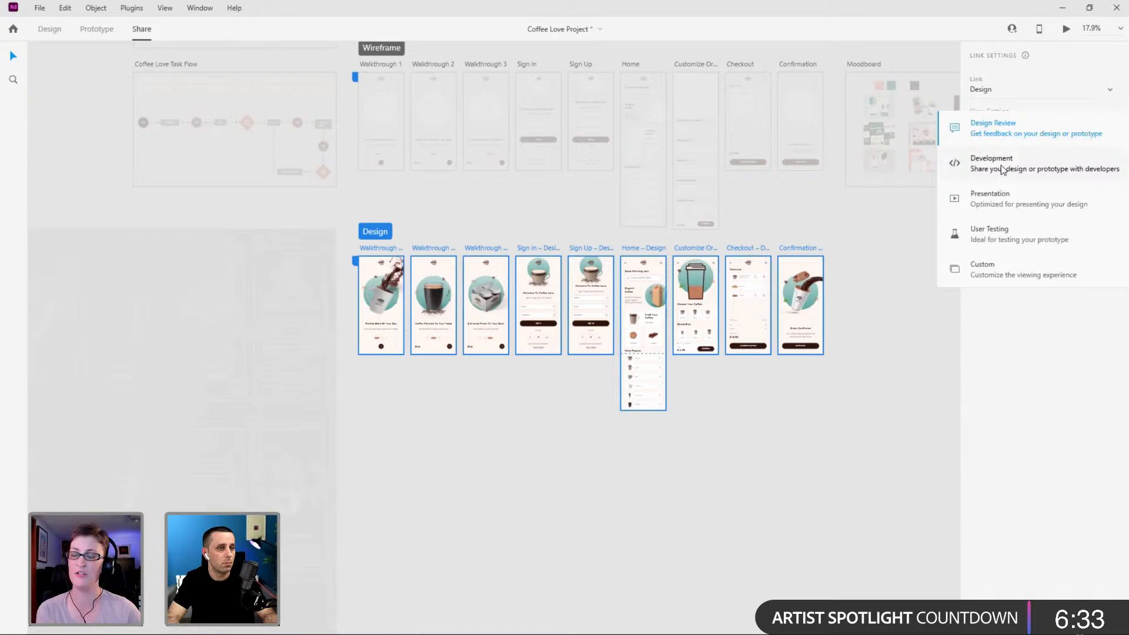
left_click(1016, 371)
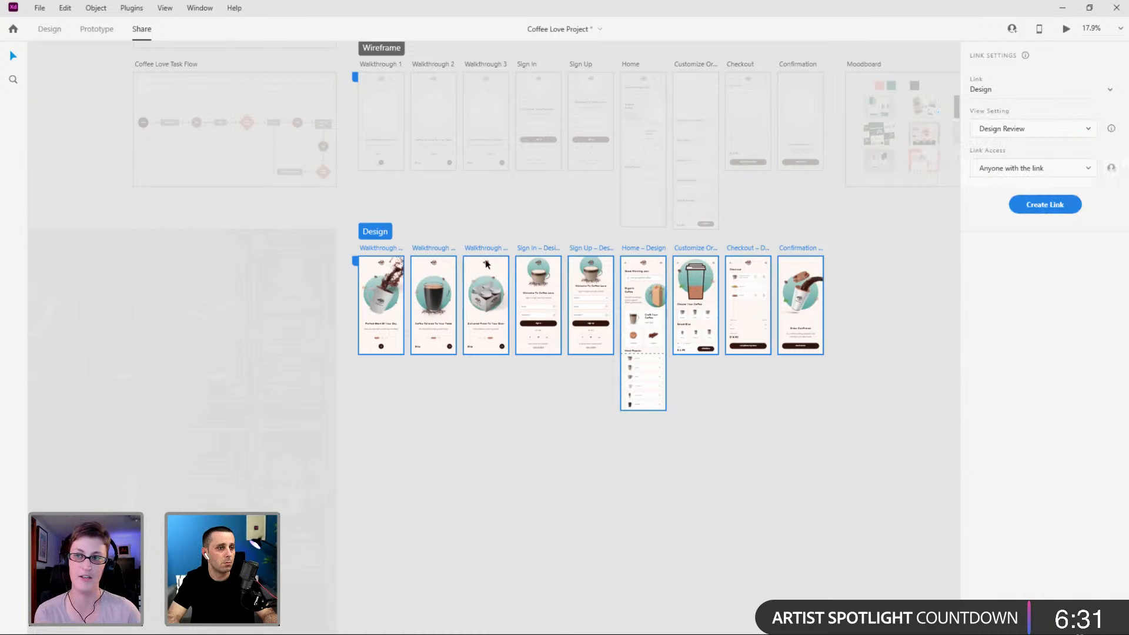
Create a Design Review share link for the Wireframe flow, accessible to anyone with the link.
scroll(471, 176, "up", 3)
left_click(399, 136)
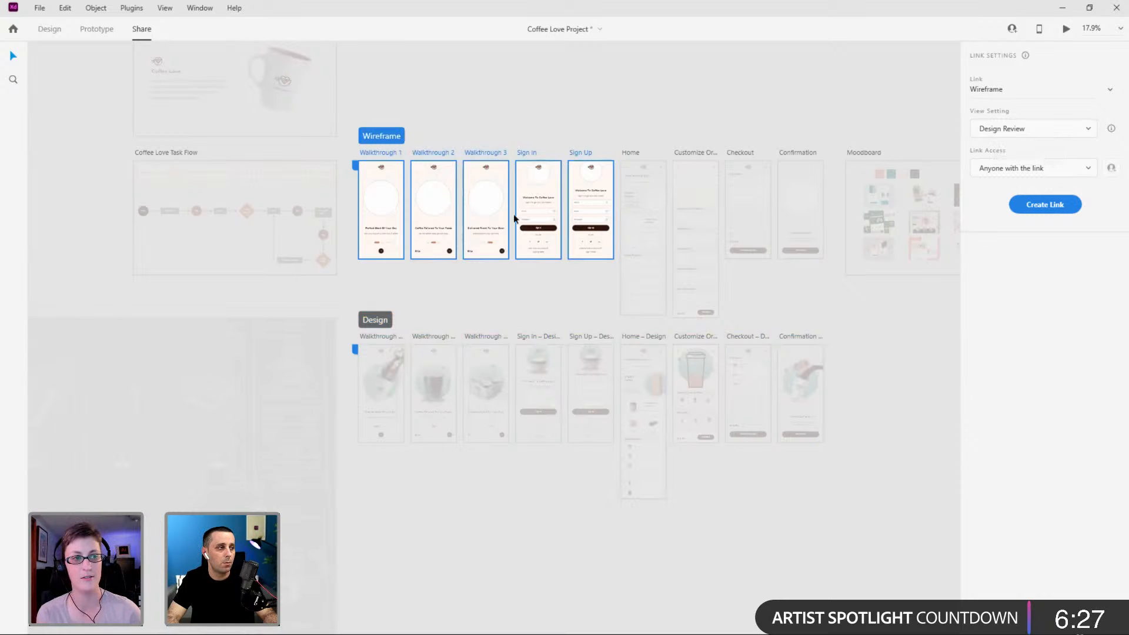
left_click(1040, 204)
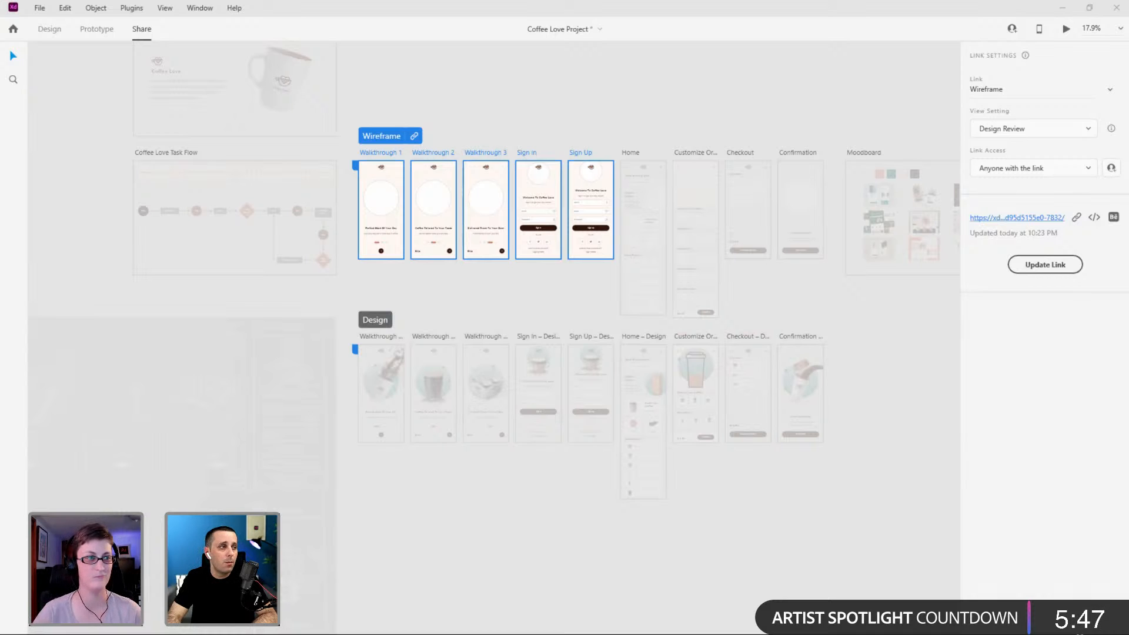
Switch to the shared Wireframe prototype in the browser, page through its screens to Sign In, and return to Walkthrough 1.
key("alt+Tab")
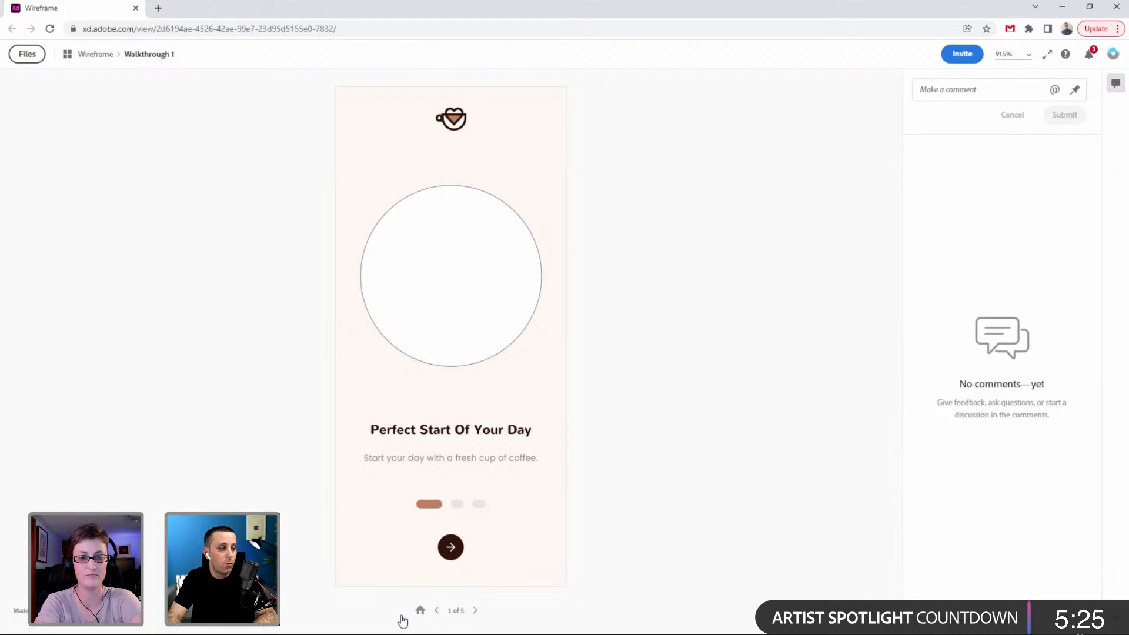
left_click(476, 611)
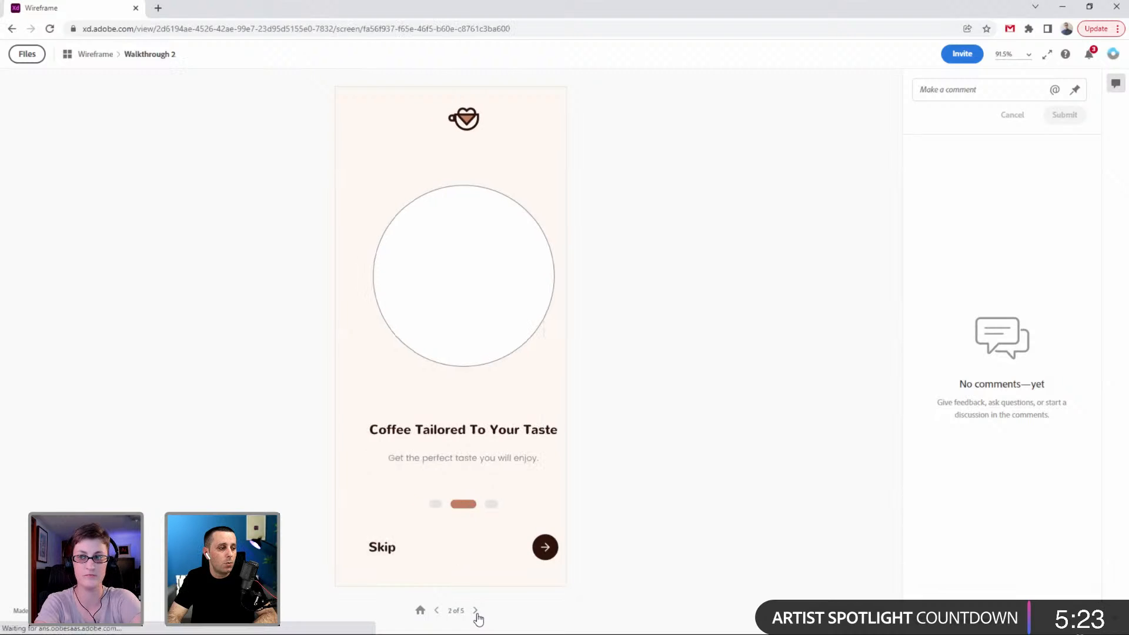
double_click(476, 611)
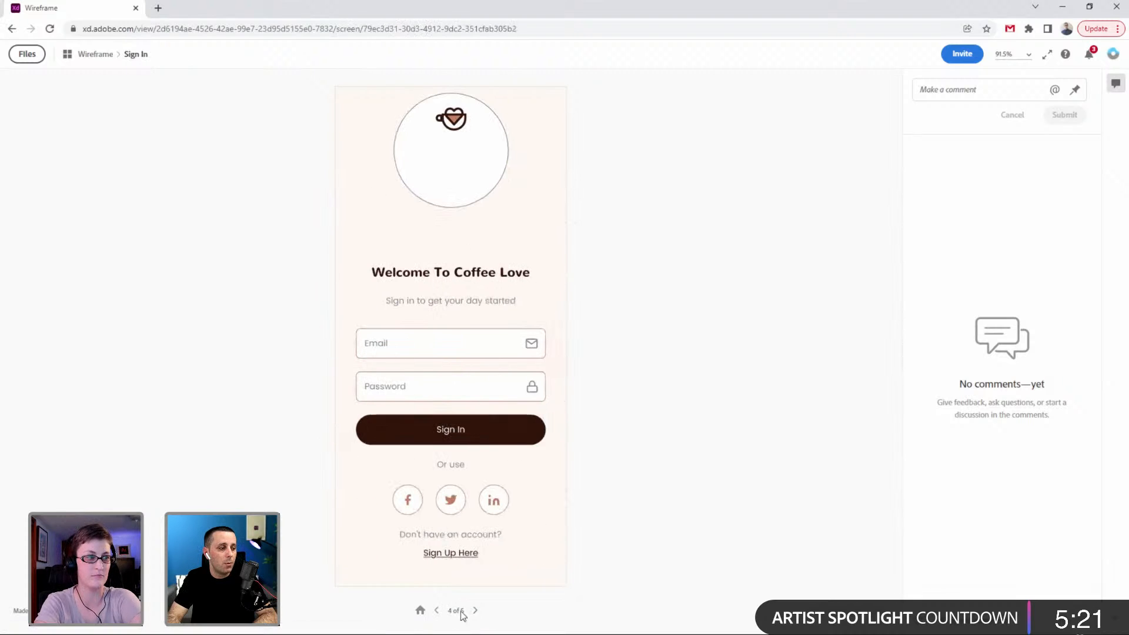
left_click(420, 611)
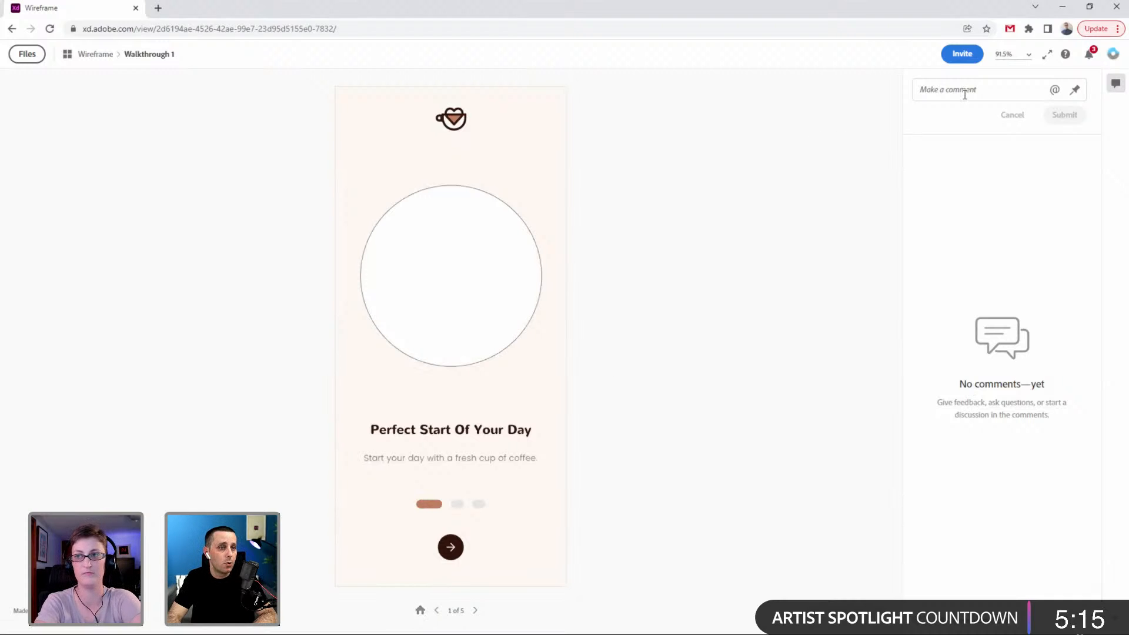
Pin a comment beside the logo on Walkthrough 1 and begin its text with "Position the lo".
left_click(1074, 89)
left_click(554, 277)
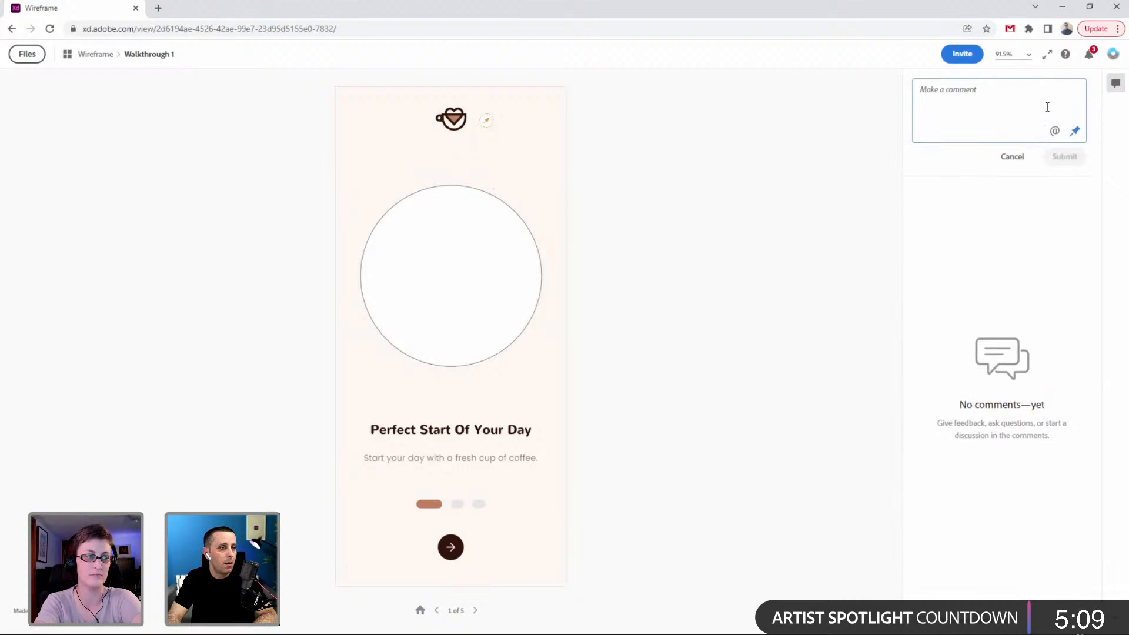
type("Position the lo")
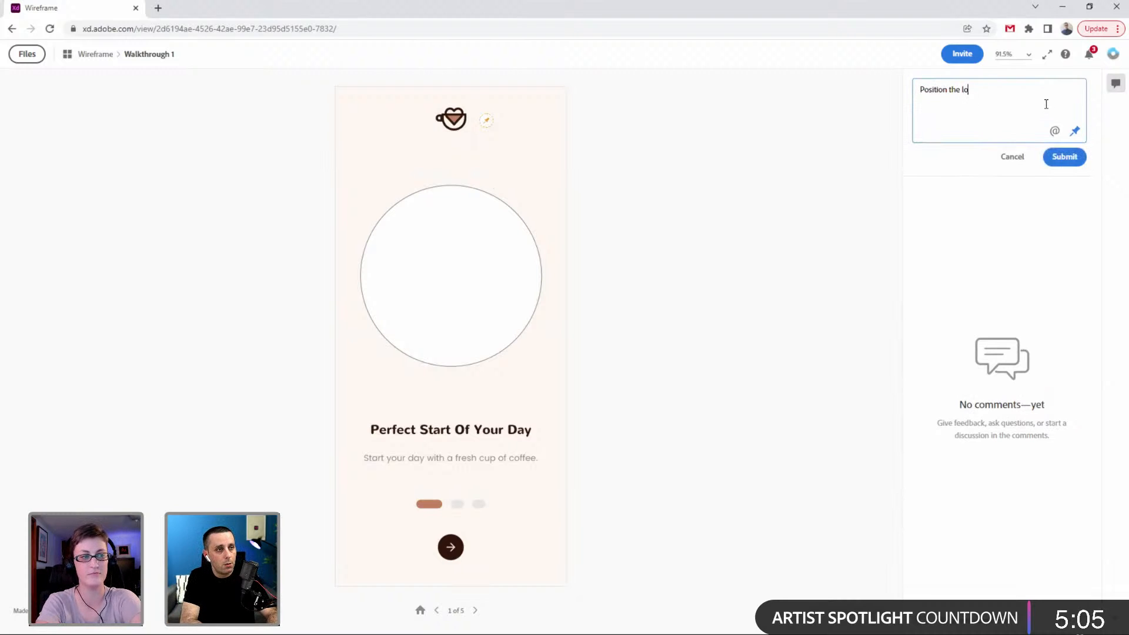
Finish the pinned comment beside the logo as "Position the logo down a bit." and submit it.
type("go down a bit")
key("Return")
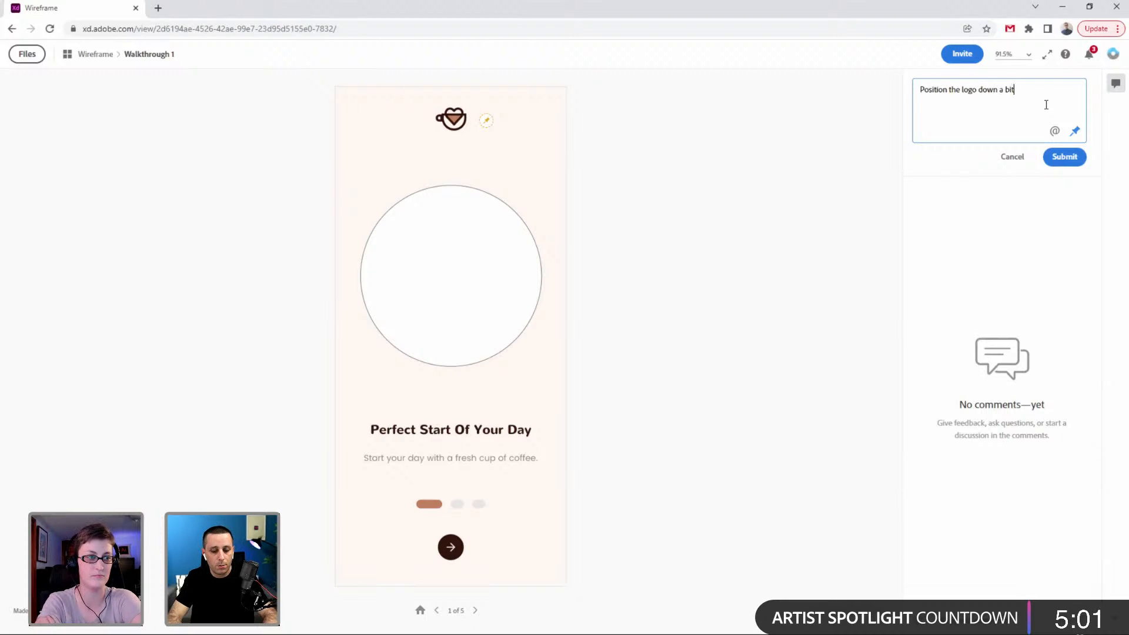
left_click(1072, 161)
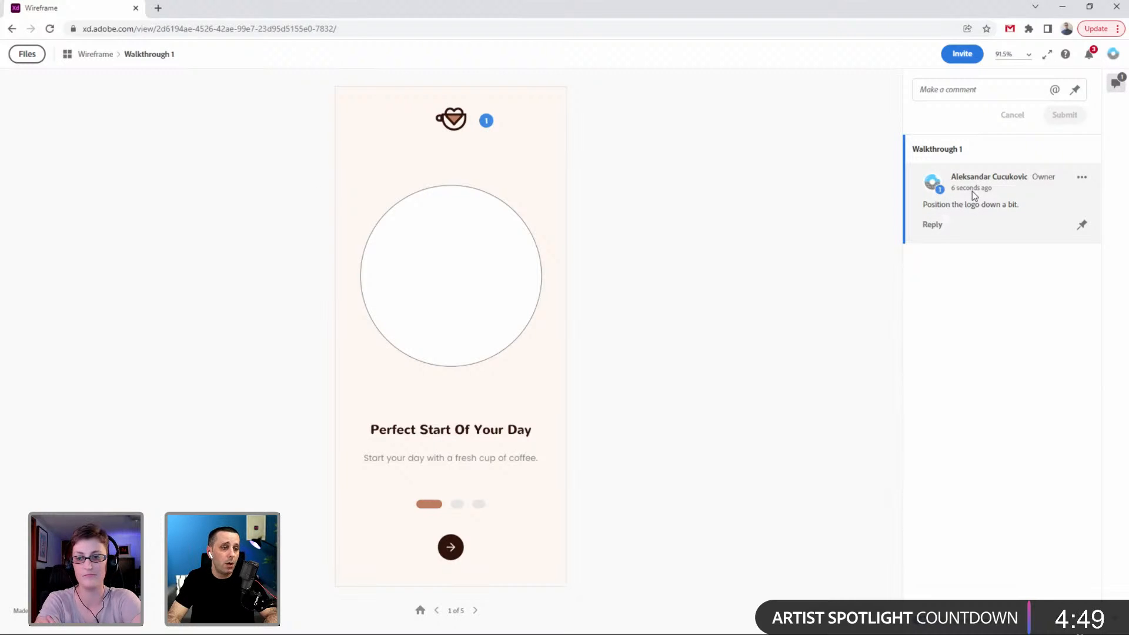
Reply to the logo comment with "Go away. :)" and submit the reply.
left_click(932, 226)
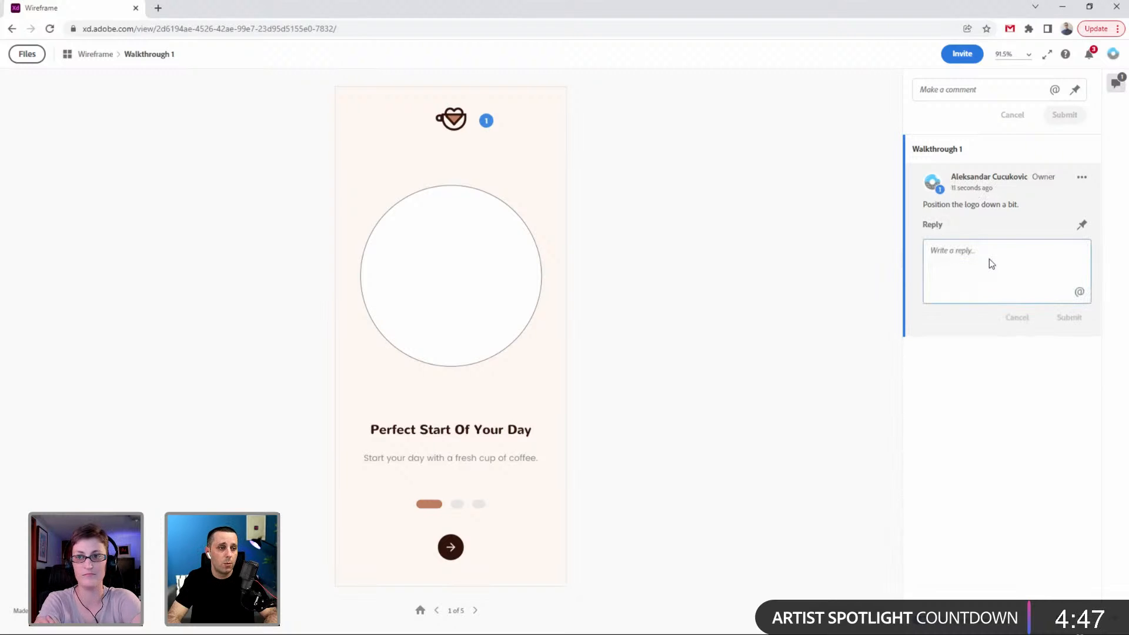
type("Go away. :)")
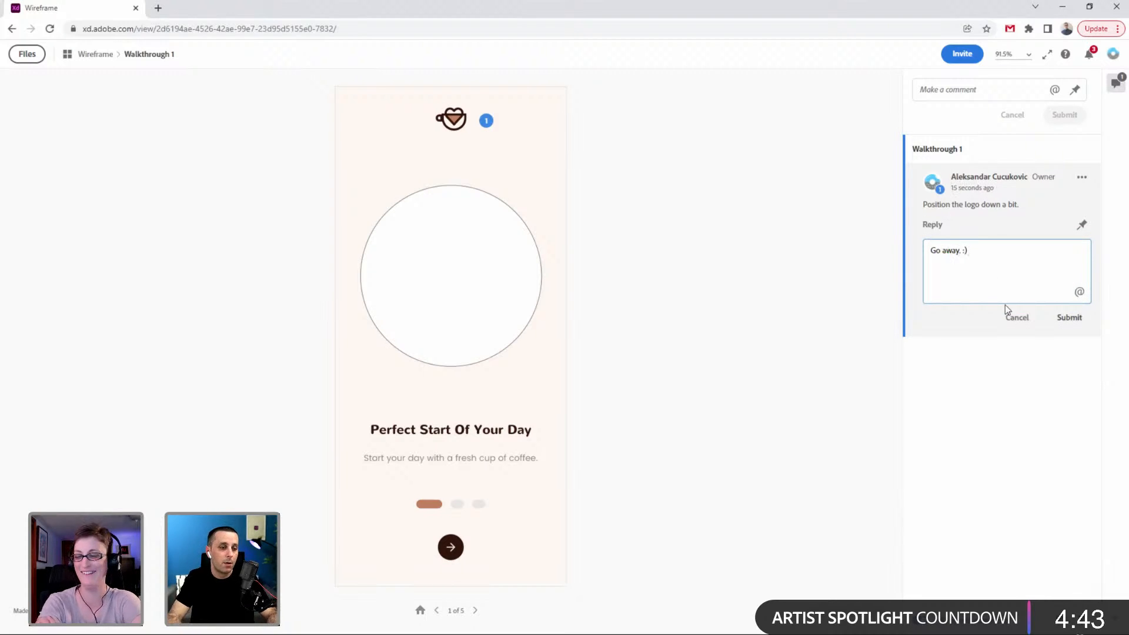
left_click(1075, 319)
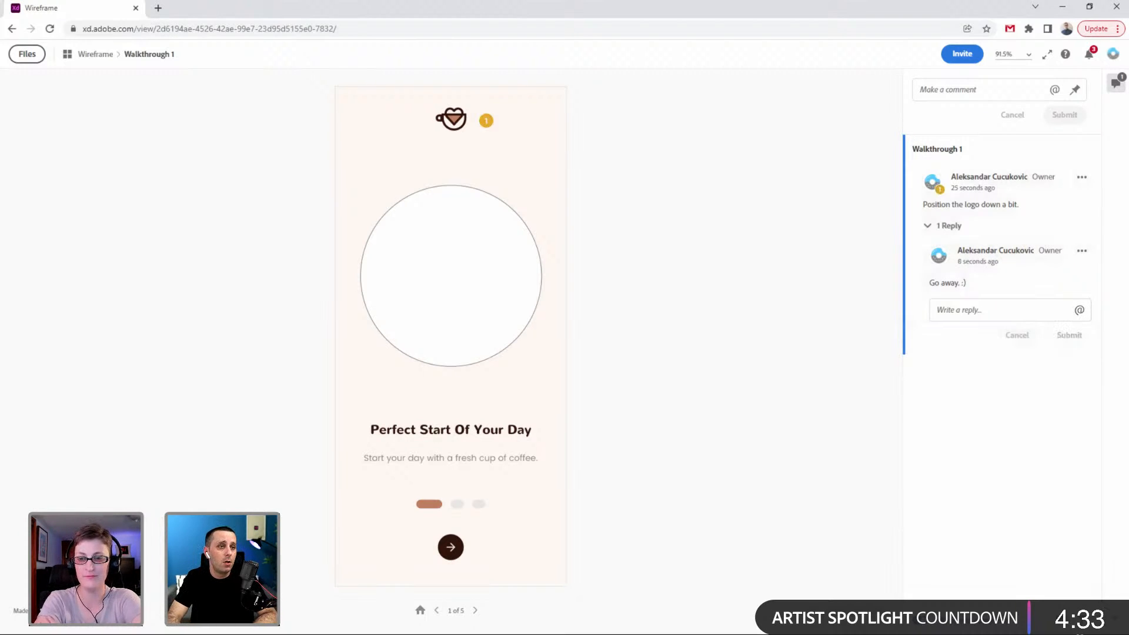
left_click(1029, 55)
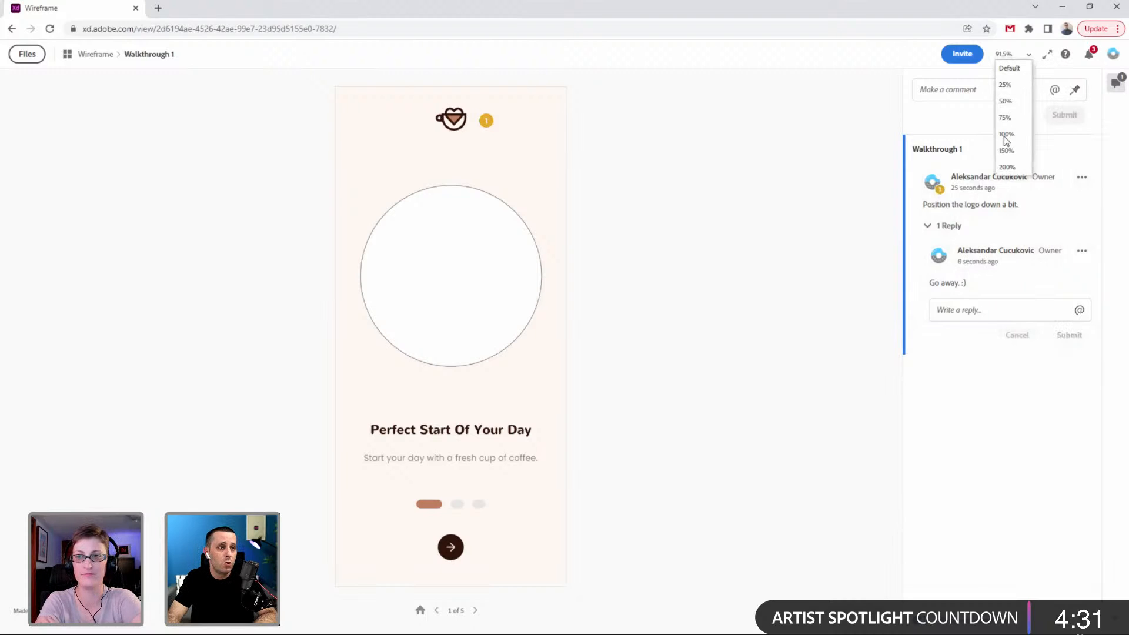
left_click(1049, 84)
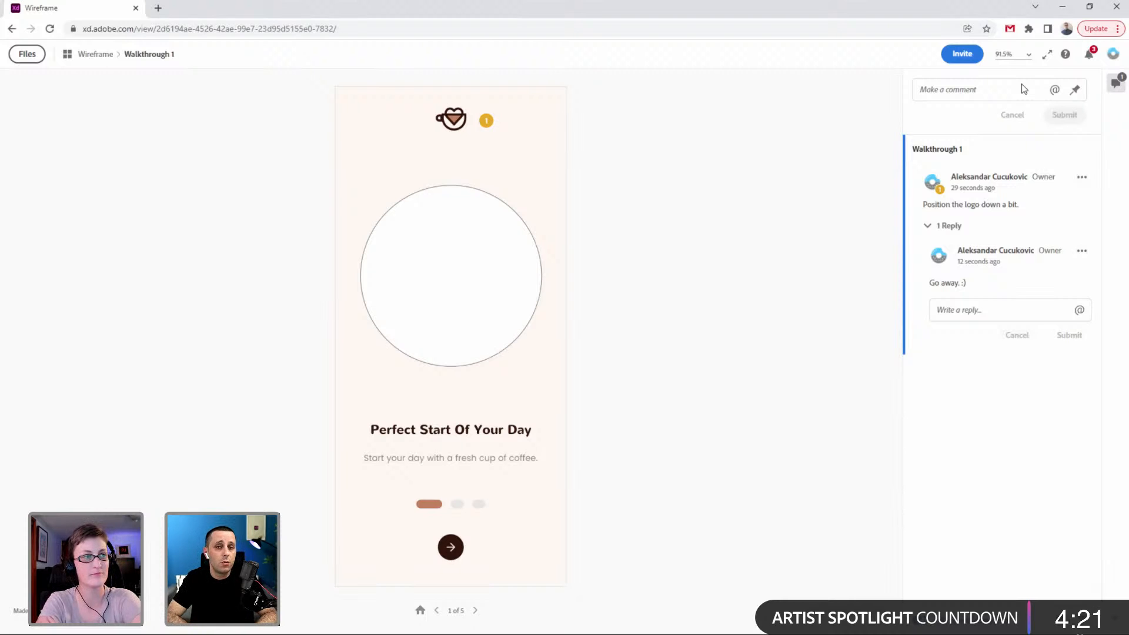
Close the wireframe review page, return to Adobe XD, and set the Design flow's view setting to Development.
left_click(1116, 7)
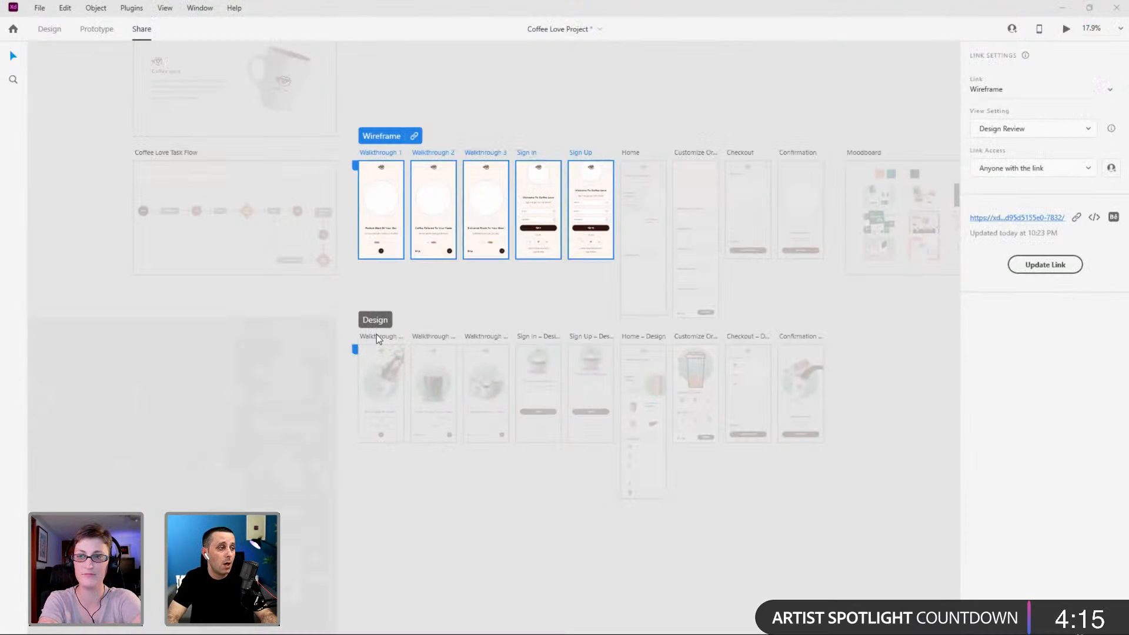
left_click(375, 320)
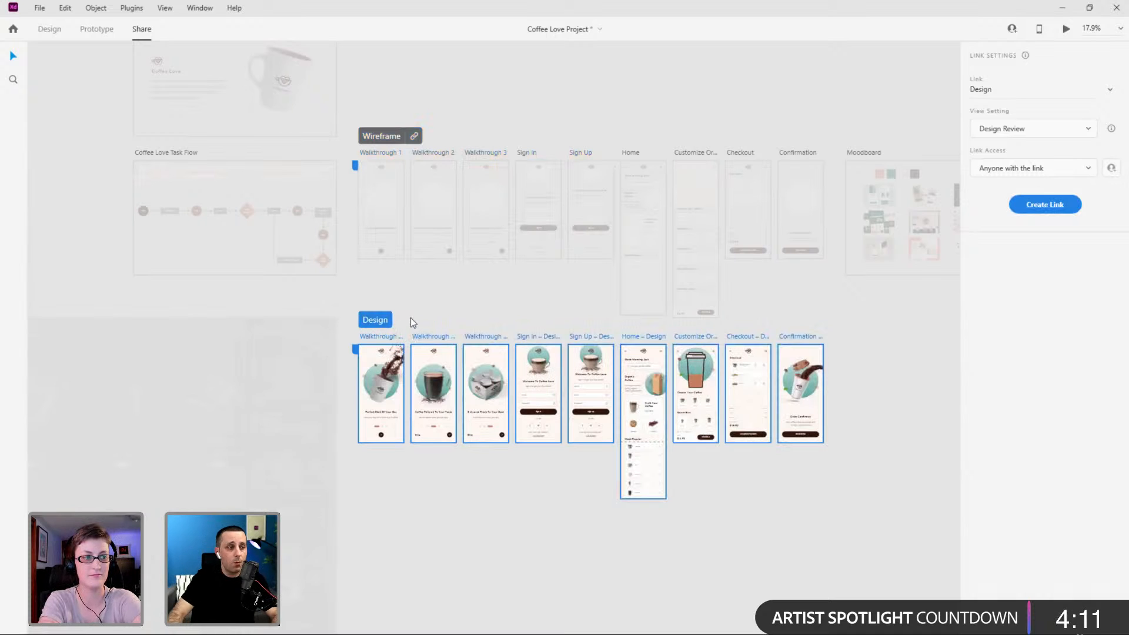
left_click(1047, 128)
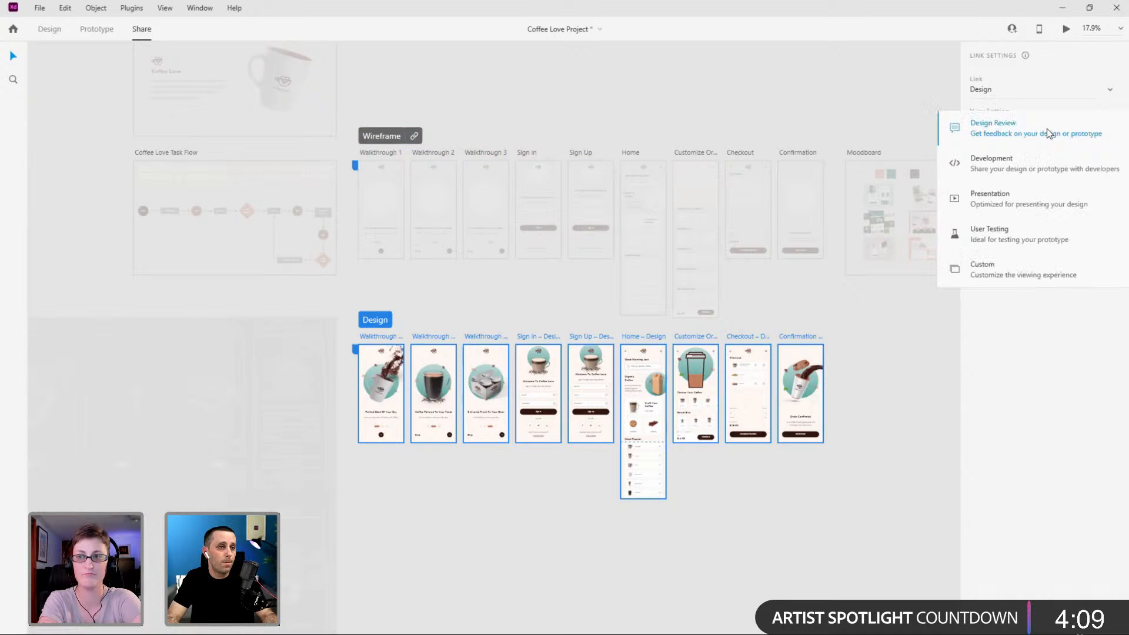
left_click(1015, 97)
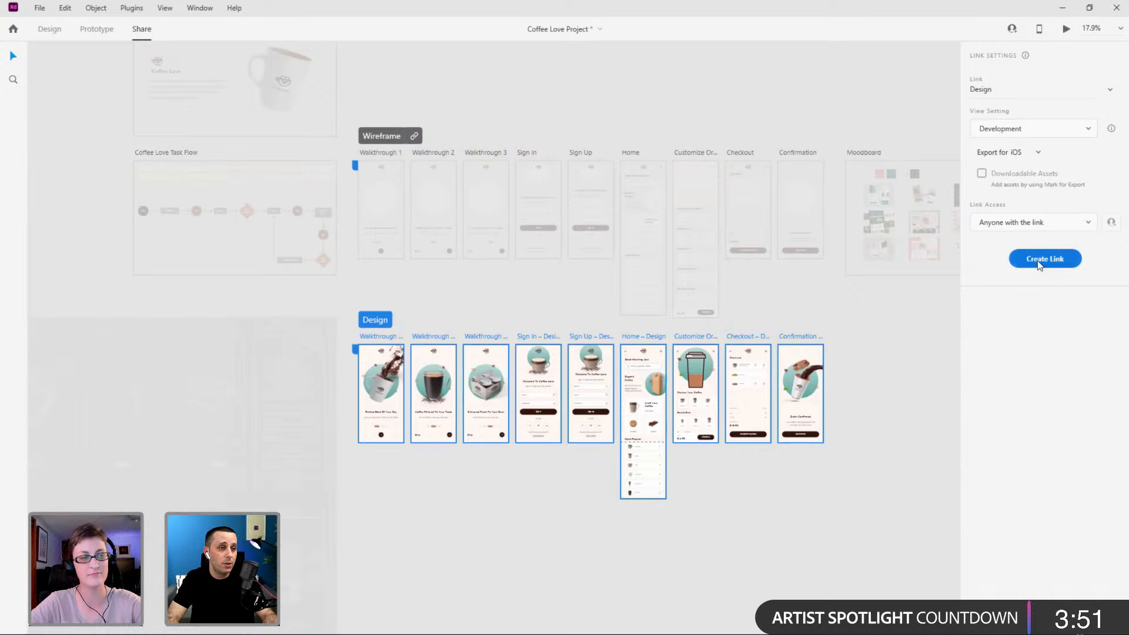
Leave the Design flow's link access at Anyone with the link and create its share link.
left_click(1076, 221)
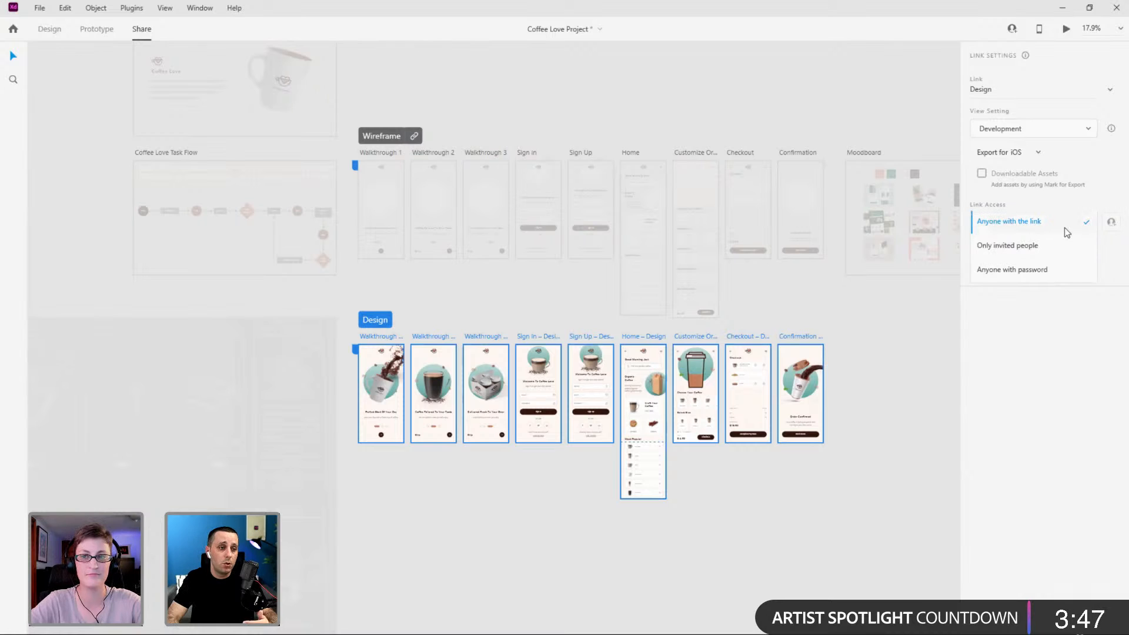
left_click(1008, 327)
left_click(1065, 262)
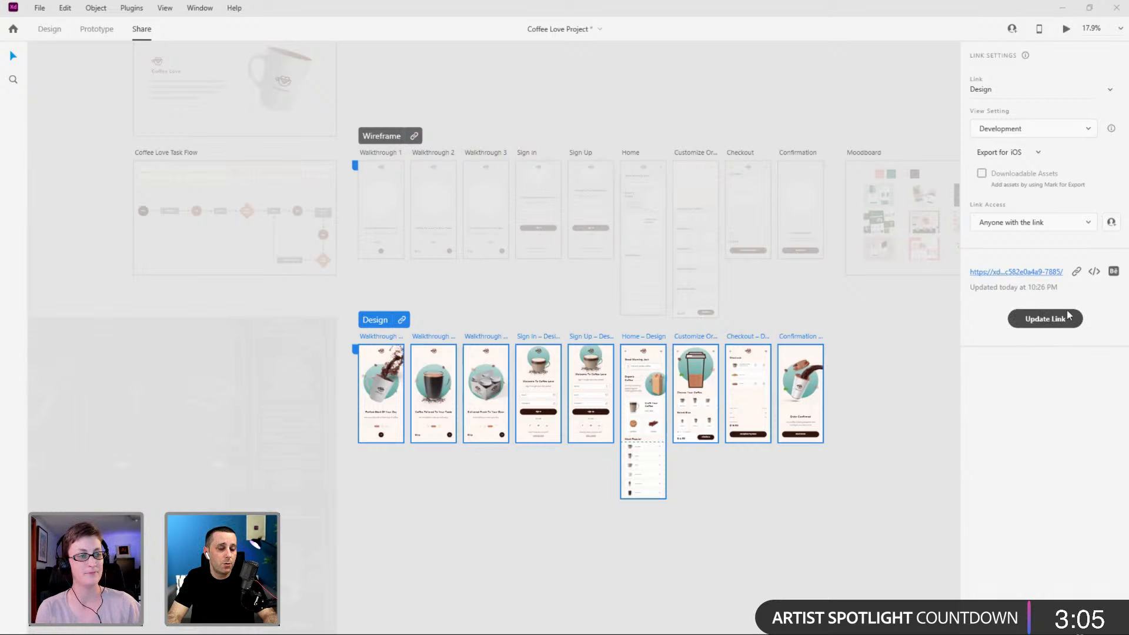
Return to Design mode and deselect the Design flow's artboards.
left_click(1046, 322)
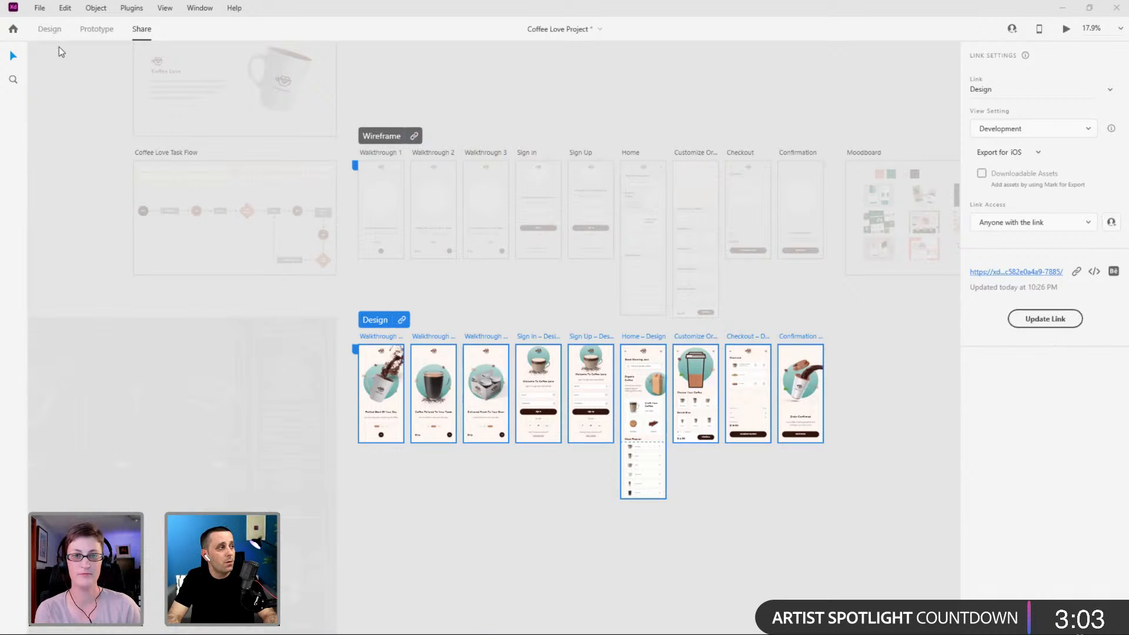
left_click(51, 30)
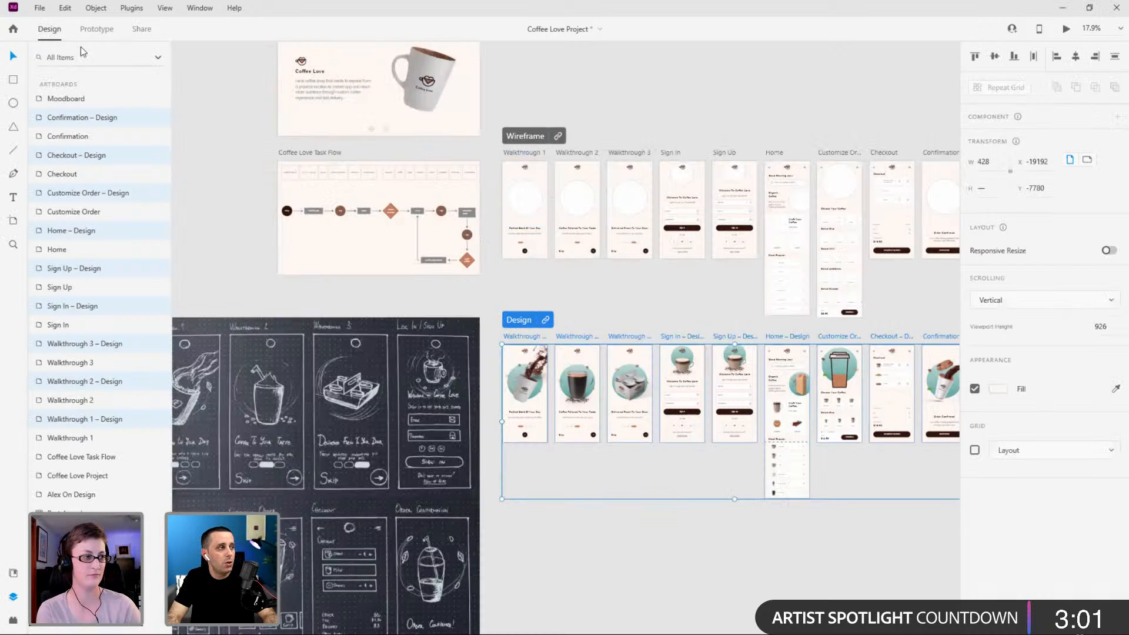
left_click(142, 28)
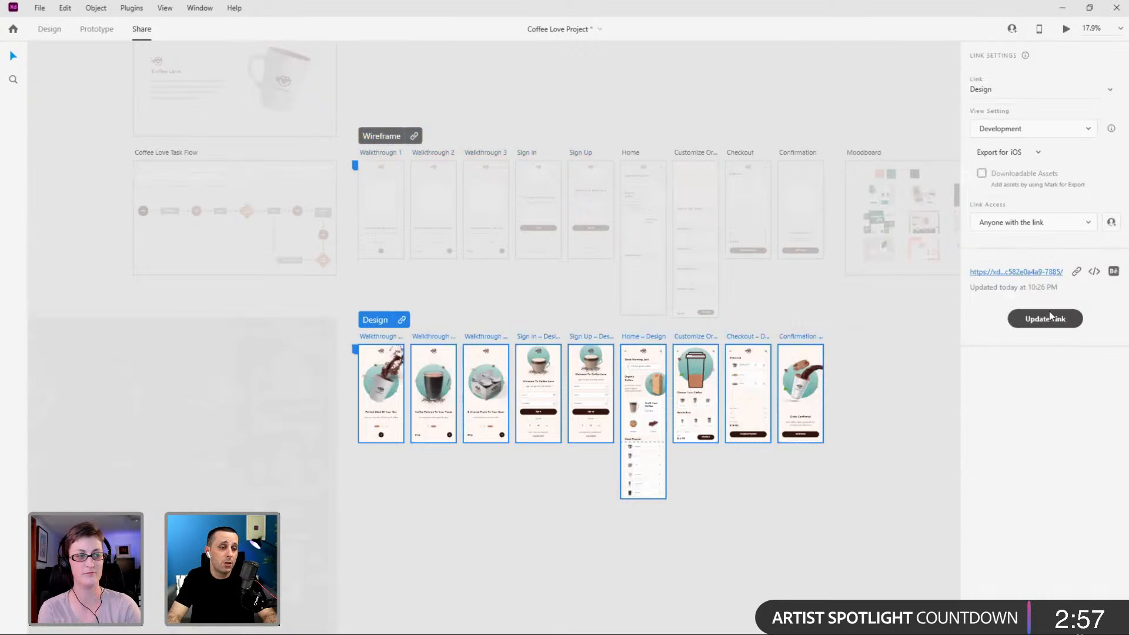
left_click(50, 29)
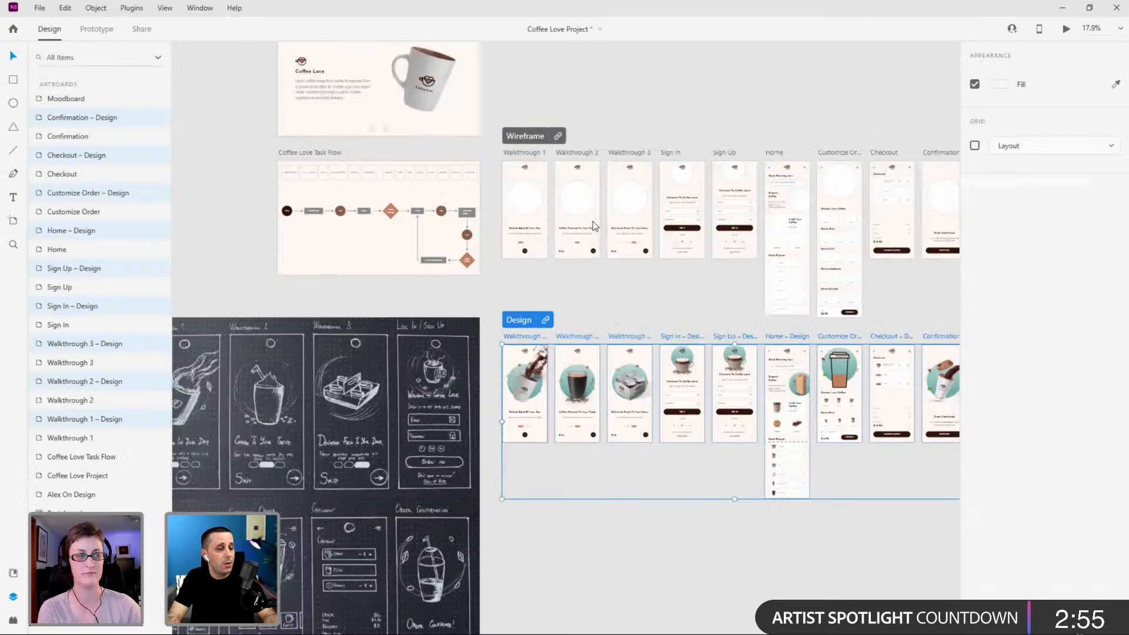
left_click(666, 105)
left_click_drag(801, 107, 665, 92)
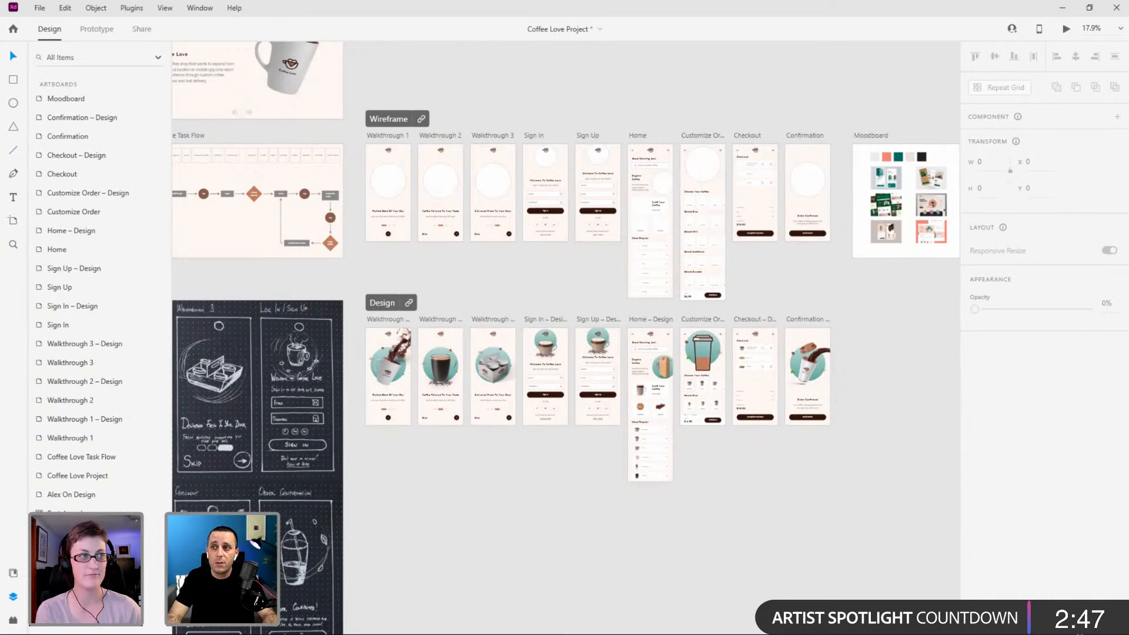
View the shared Design prototype in the browser, page through its screens, and return to the first one.
left_click_drag(0, 5, 75, 2)
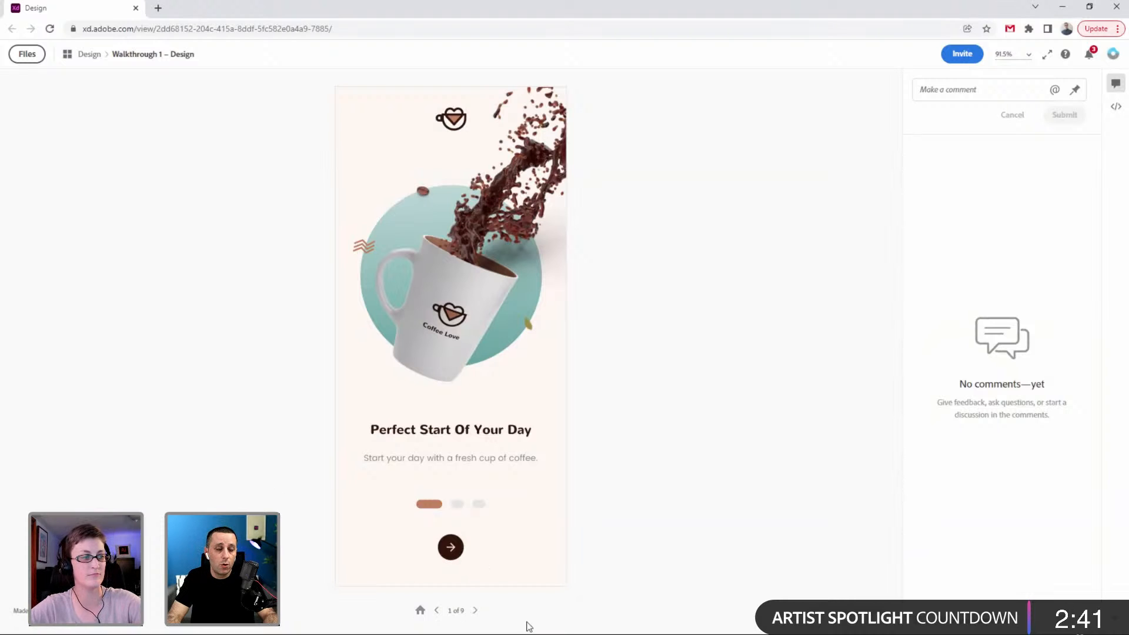
double_click(476, 612)
left_click(476, 613)
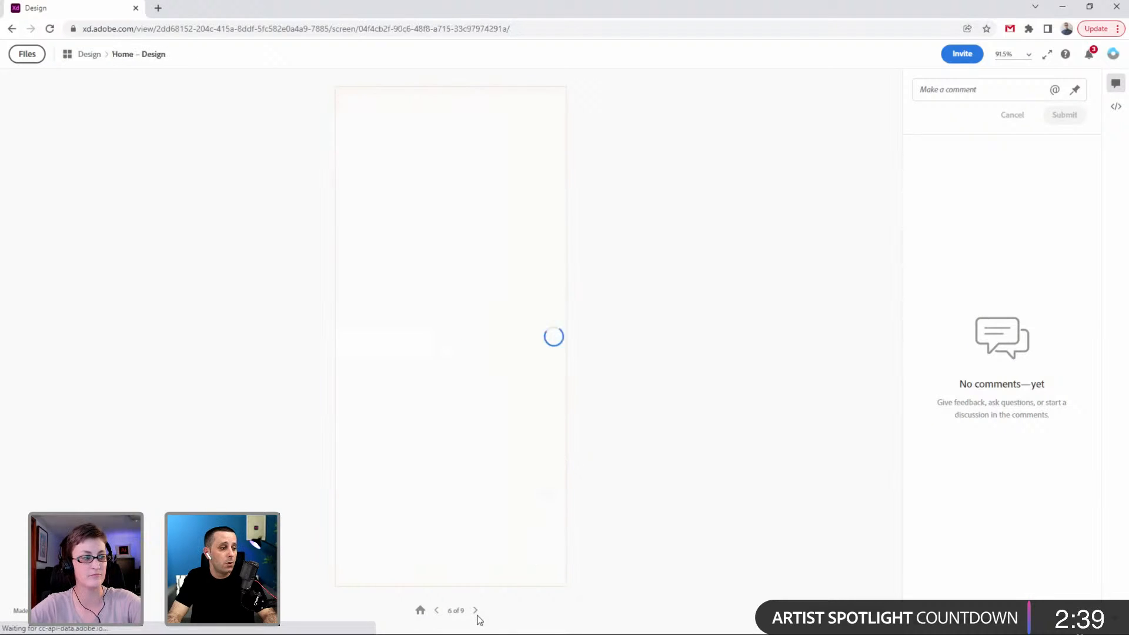
left_click(476, 613)
left_click(477, 613)
left_click(477, 613)
left_click(476, 613)
left_click(420, 611)
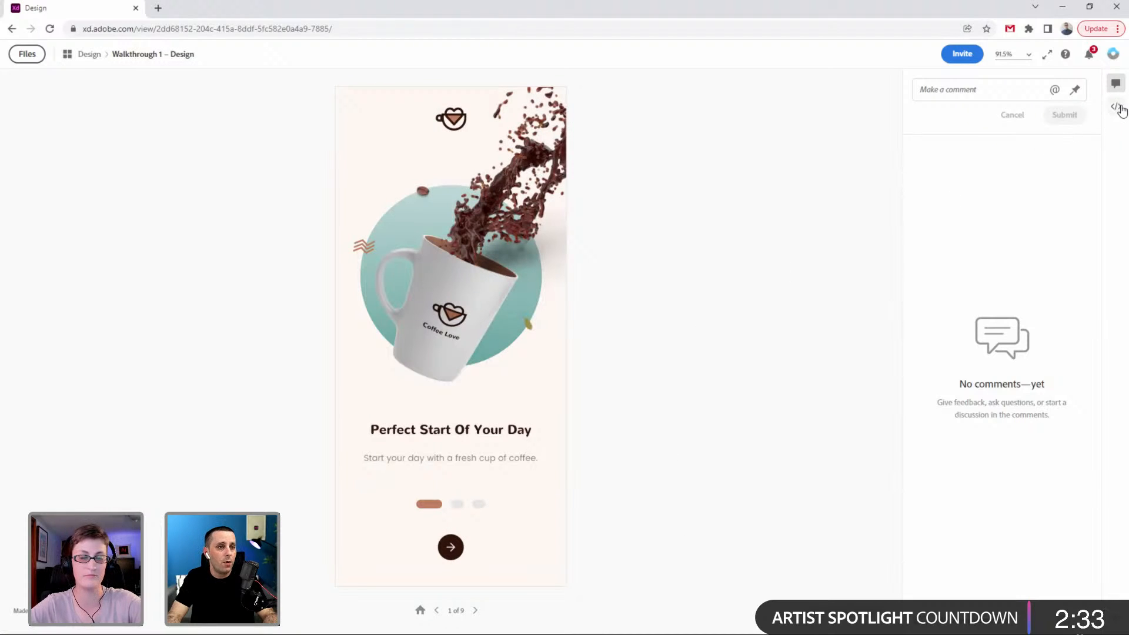
Walk through the prototype from the walkthrough screens past Sign In and Sign Up to the Home screen.
left_click(448, 547)
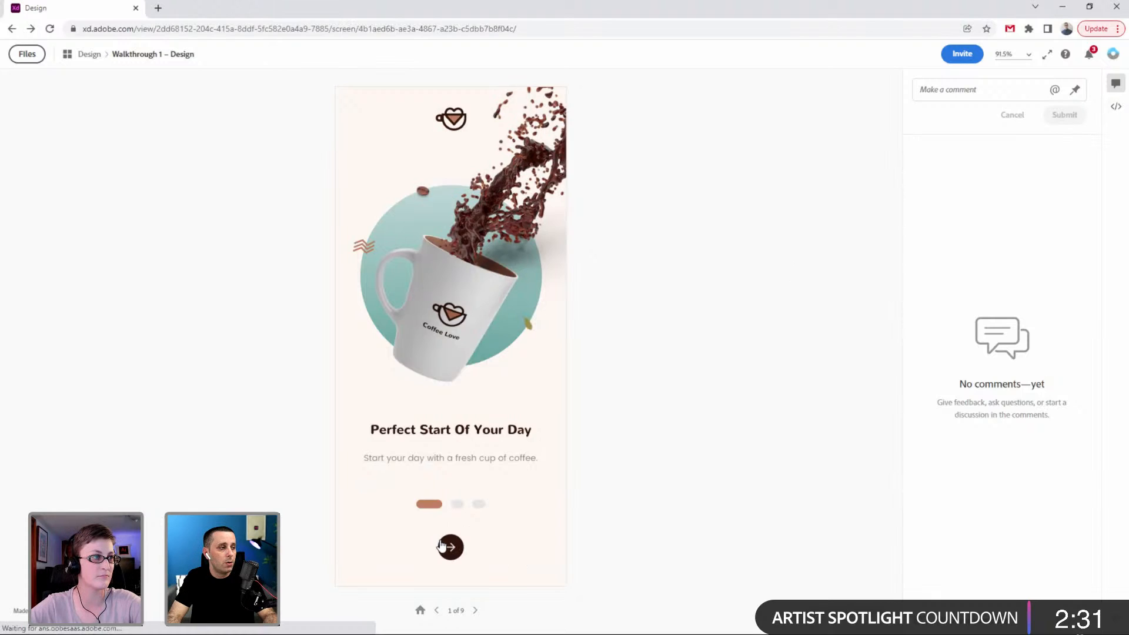
left_click(532, 547)
left_click(532, 546)
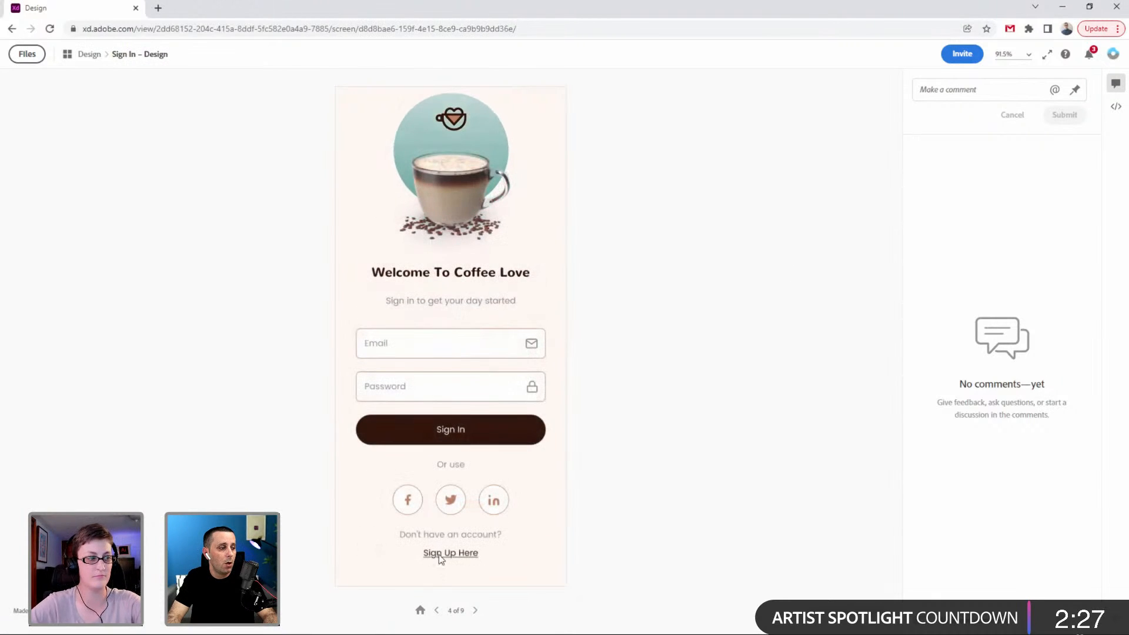
left_click(440, 554)
left_click(443, 551)
left_click(474, 431)
Browse the prototype's Home screen, go to the Customize Order screen, and choose the Medium cup size.
scroll(477, 437, "down", 5)
scroll(481, 365, "up", 3)
left_click(475, 266)
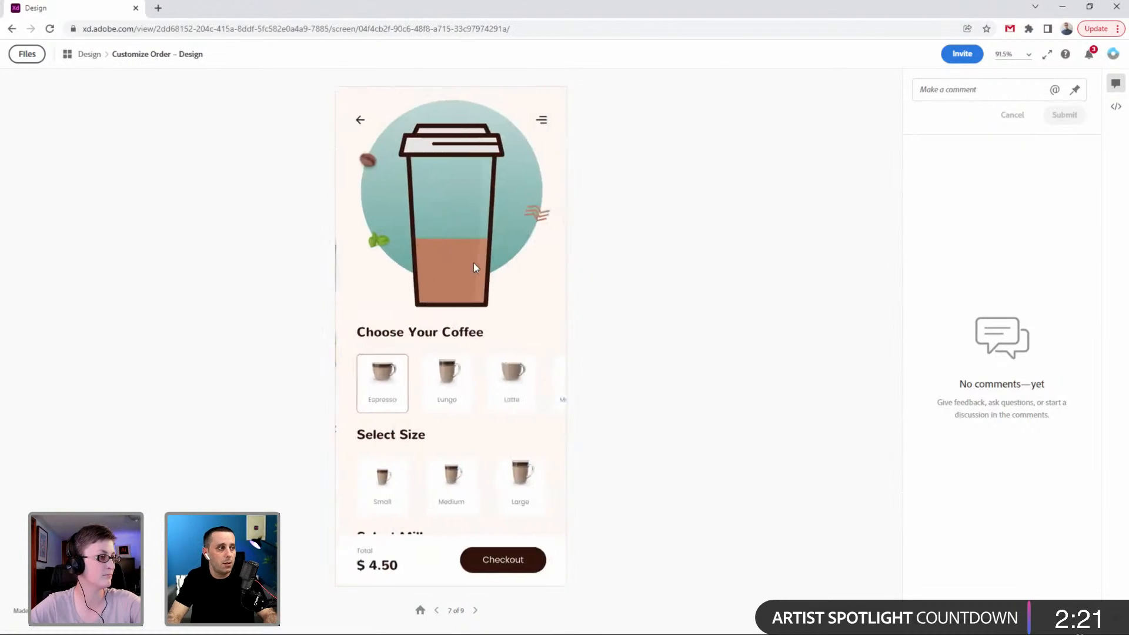
left_click(454, 481)
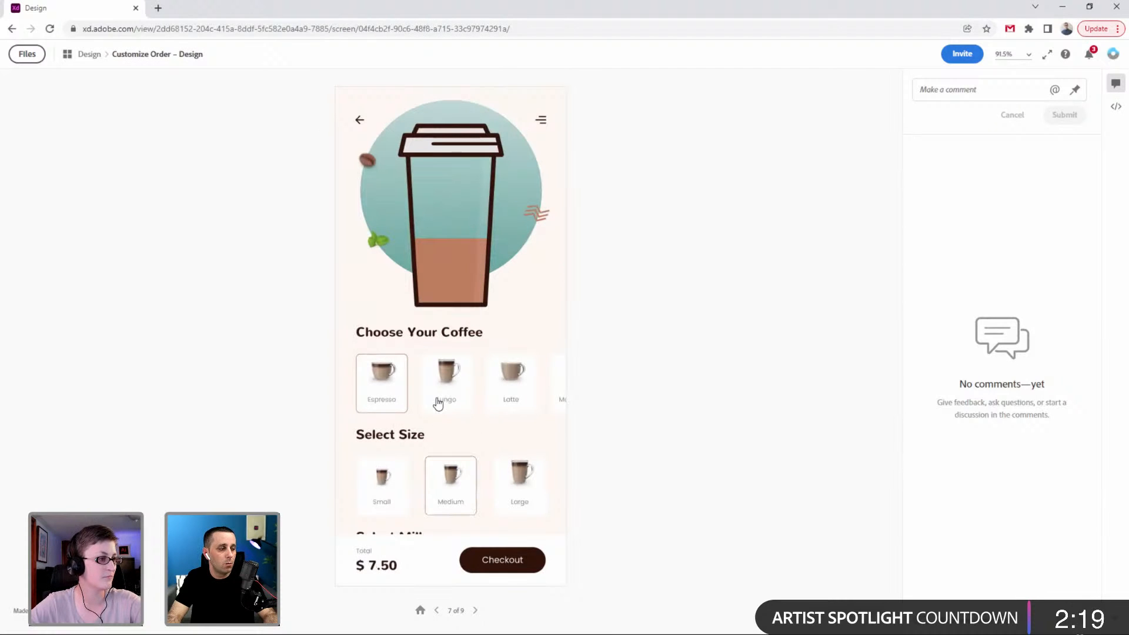
Show the Customize Order screen's specs and check the unit options for its character styles.
left_click(1115, 109)
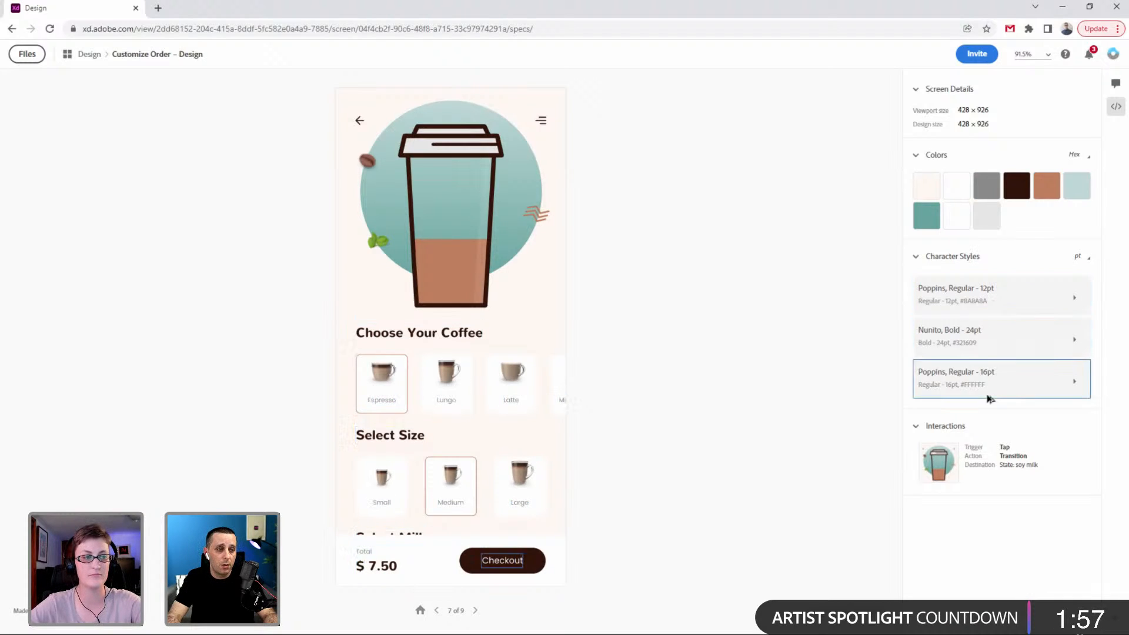
left_click(1088, 259)
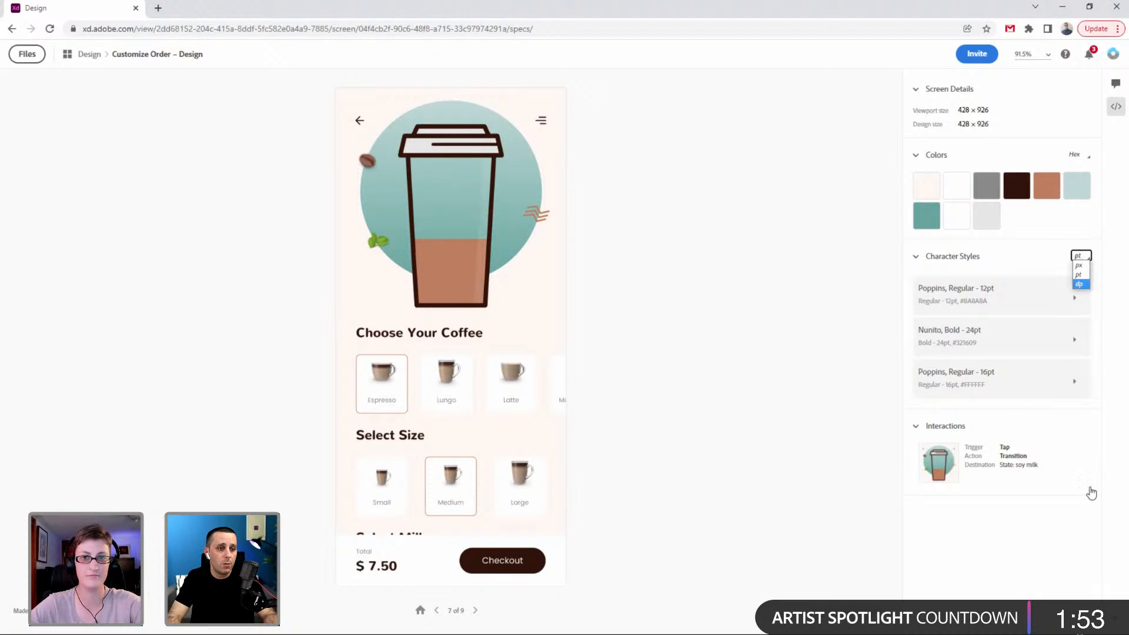
left_click(1092, 492)
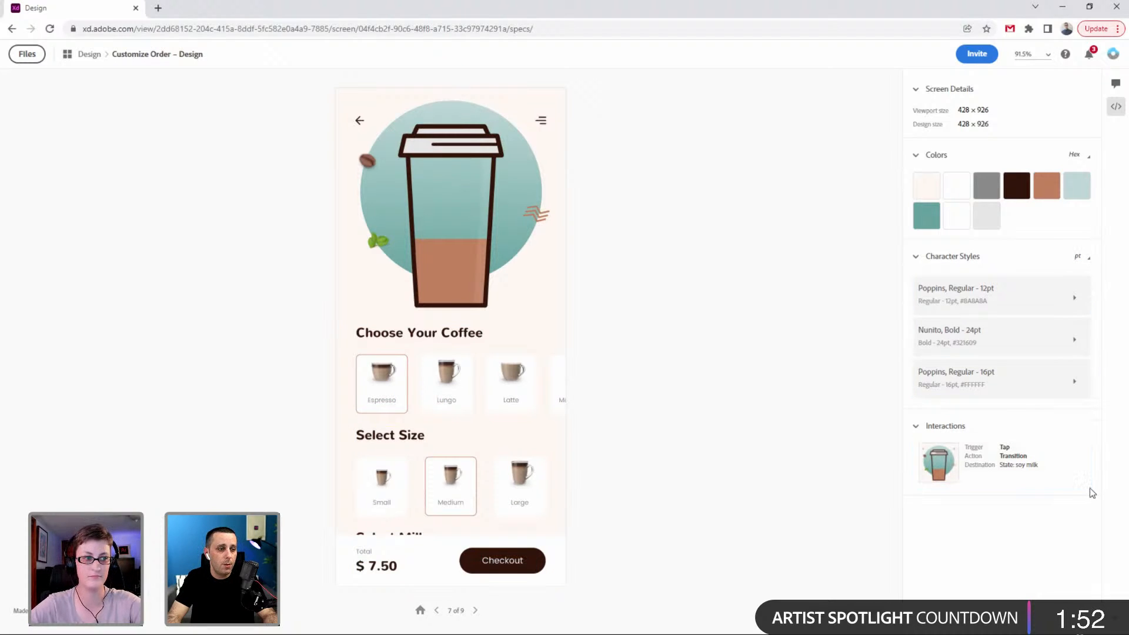
Preview the customize order component's soy milk, lungo, latte, sweets and no additions states, ending on the Default State.
left_click(1026, 464)
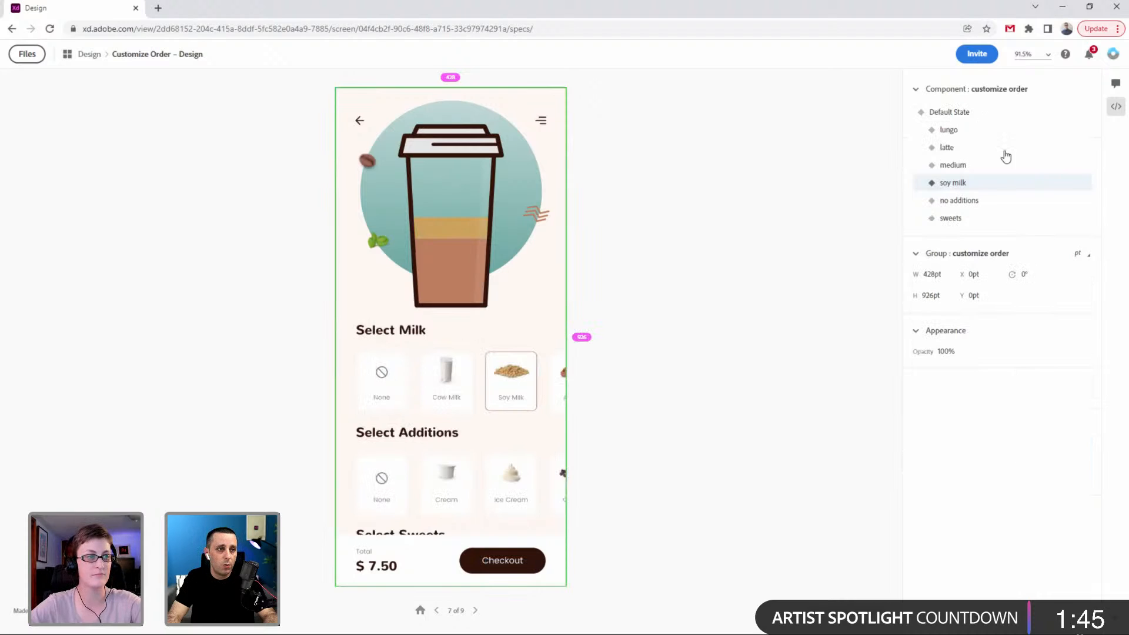
left_click(965, 115)
left_click(964, 128)
left_click(964, 149)
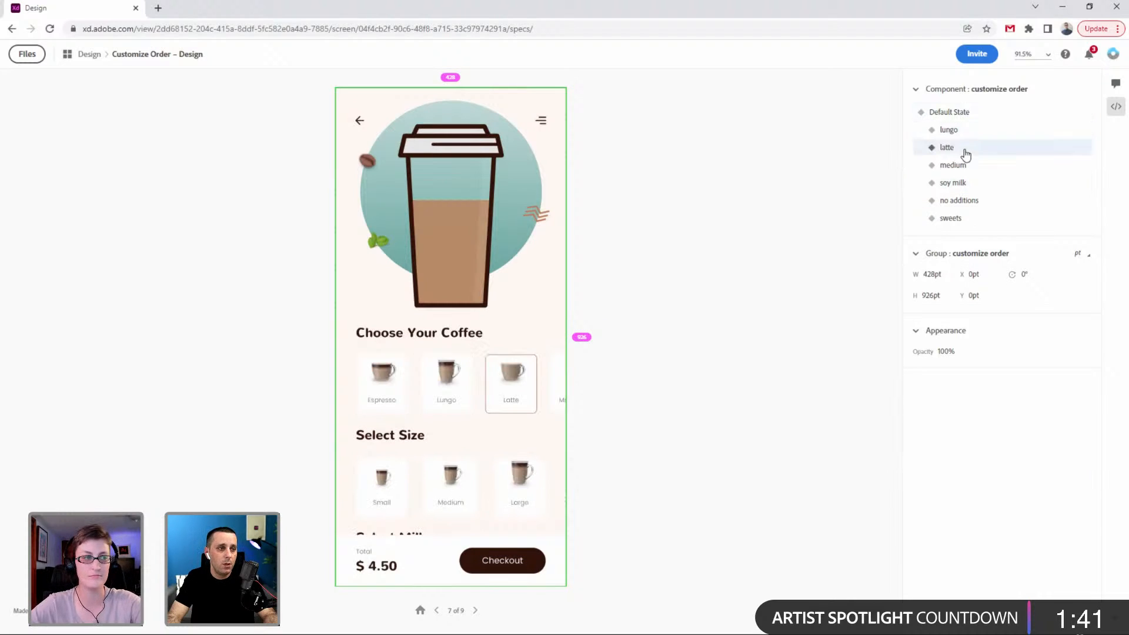
left_click(965, 113)
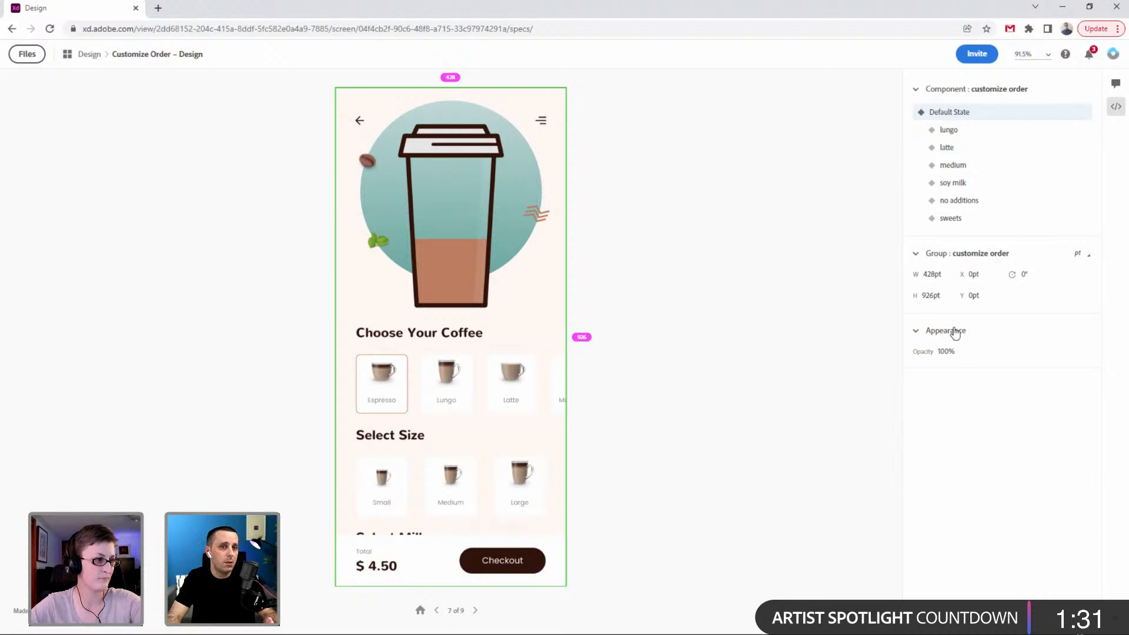
left_click(967, 218)
left_click(967, 201)
left_click(965, 183)
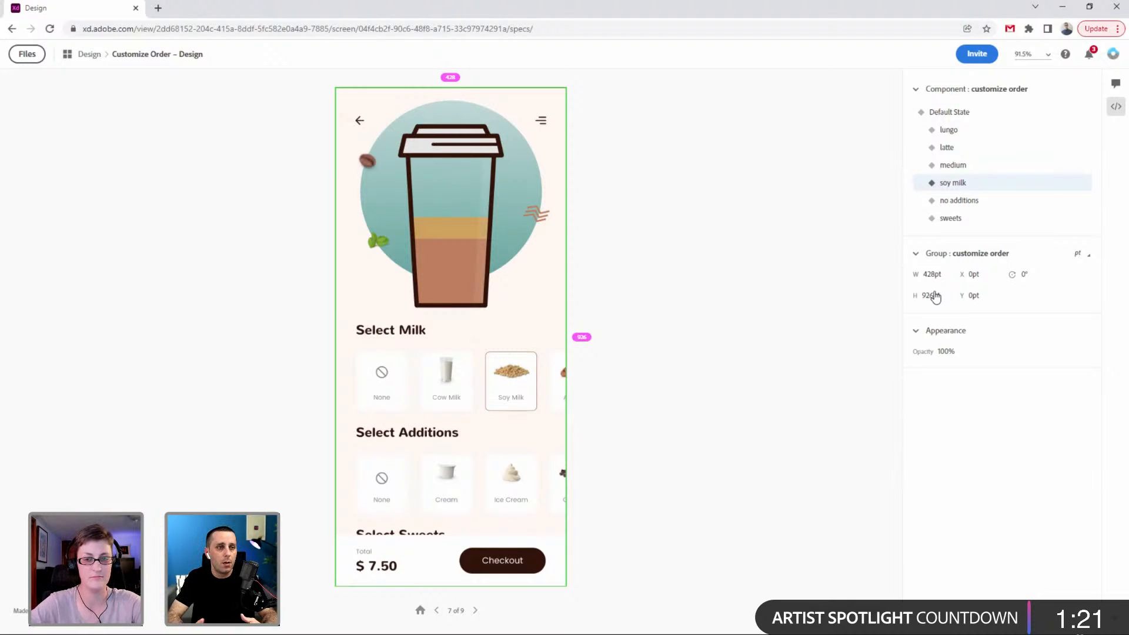
left_click(976, 113)
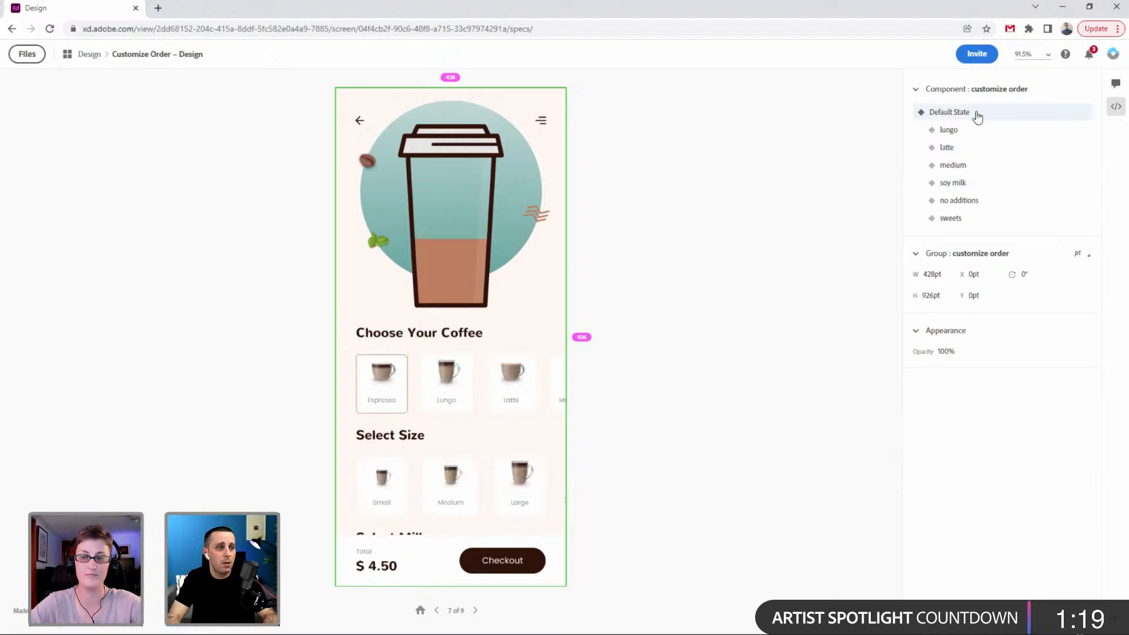
Inspect the specs of the Checkout text and the small-elements group around the cup.
left_click(486, 559)
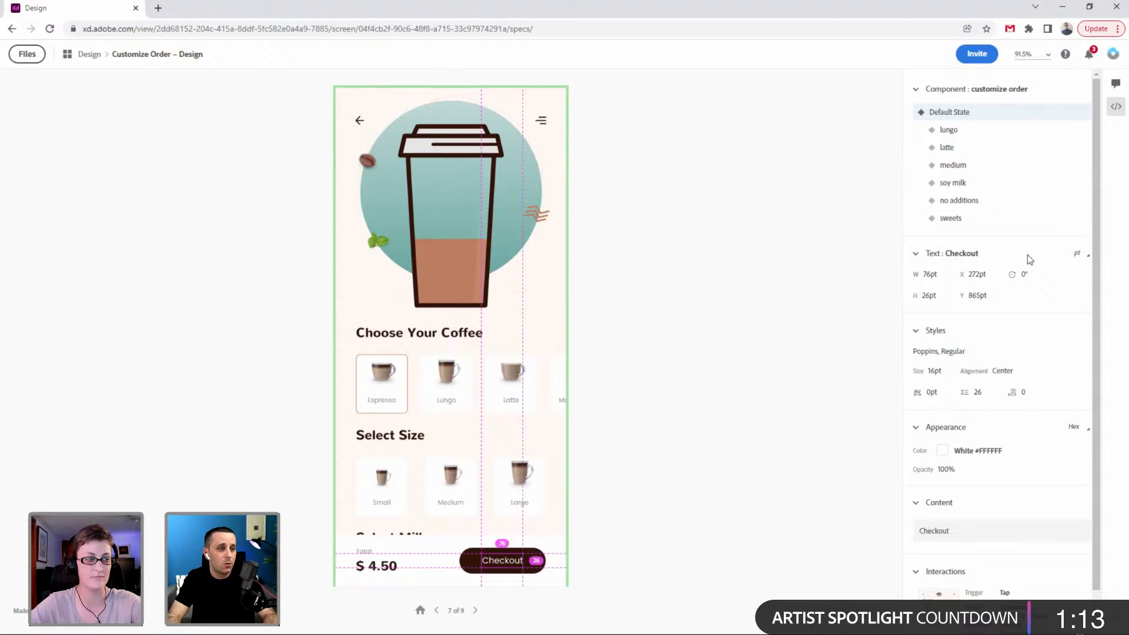
left_click(429, 158)
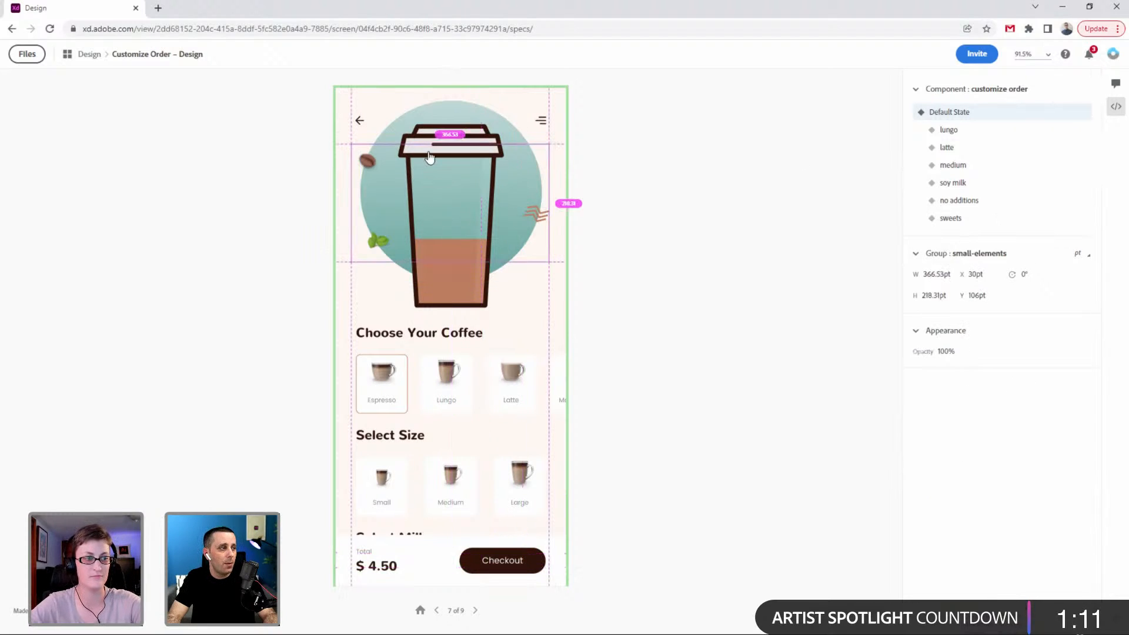
Inspect the specs of the back arrow, the Latte cup image and the Checkout button's background, and close the shared design's browser window.
left_click(360, 122)
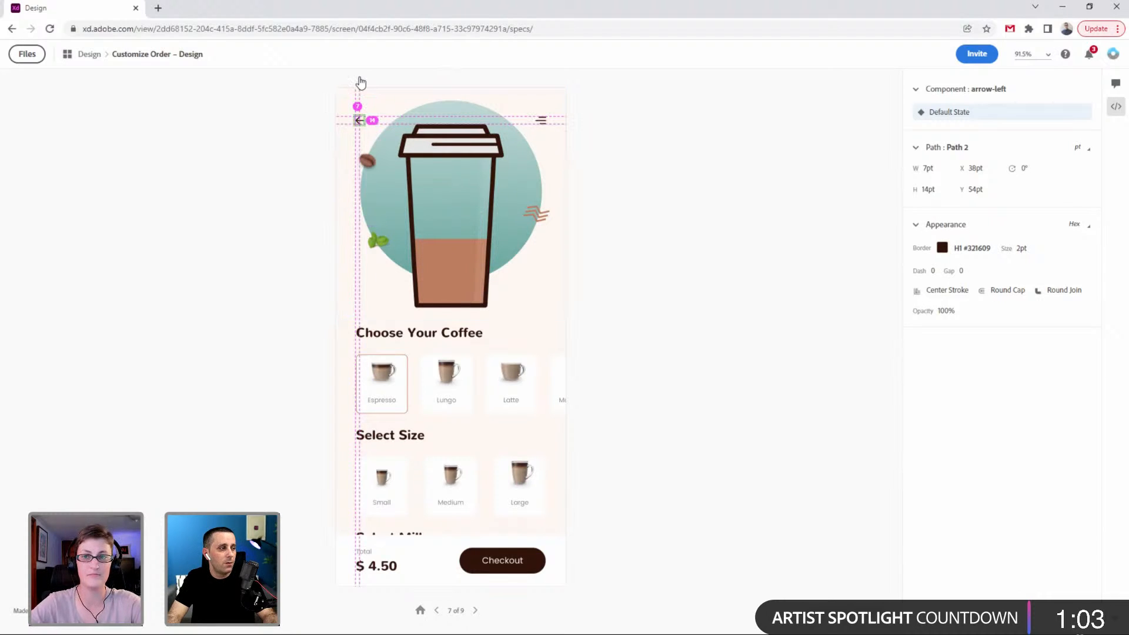
left_click(501, 389)
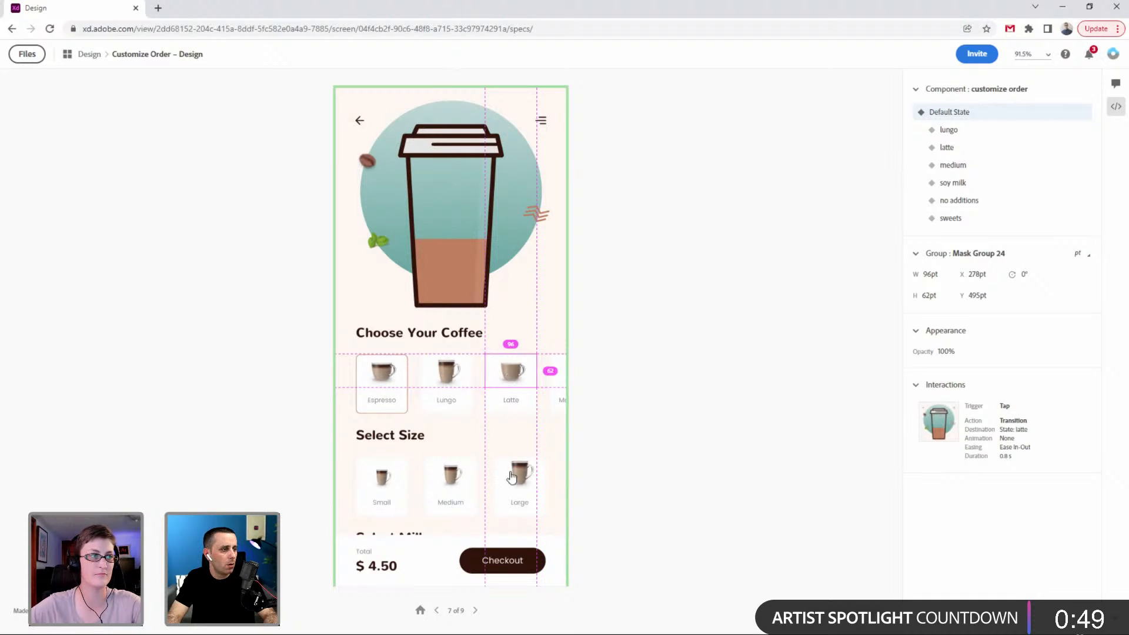
left_click(521, 557)
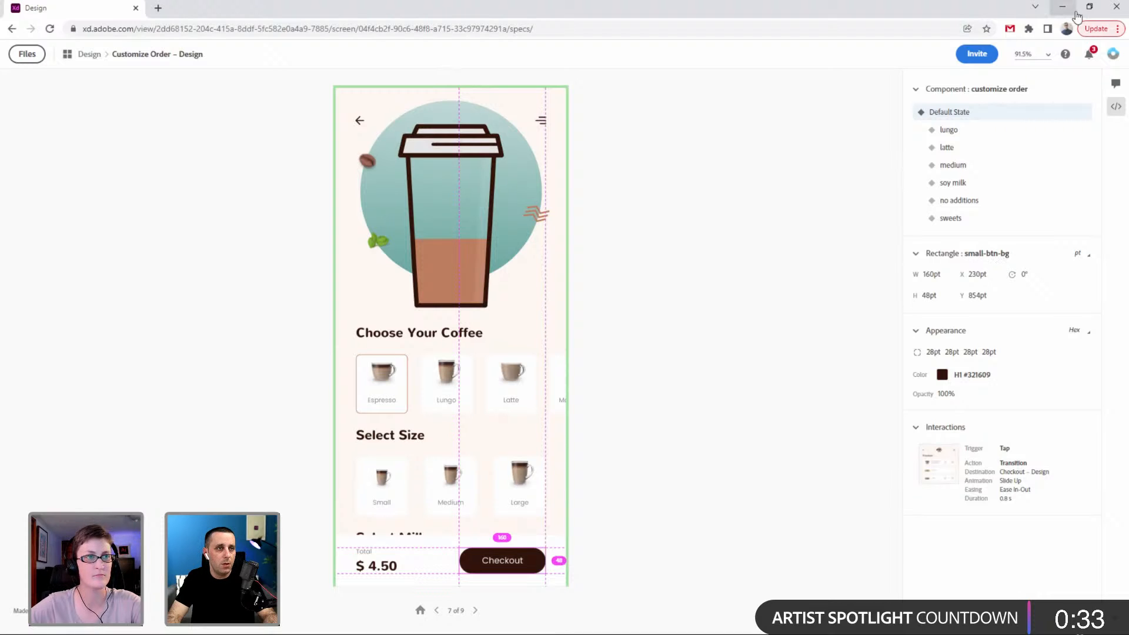
left_click(1115, 6)
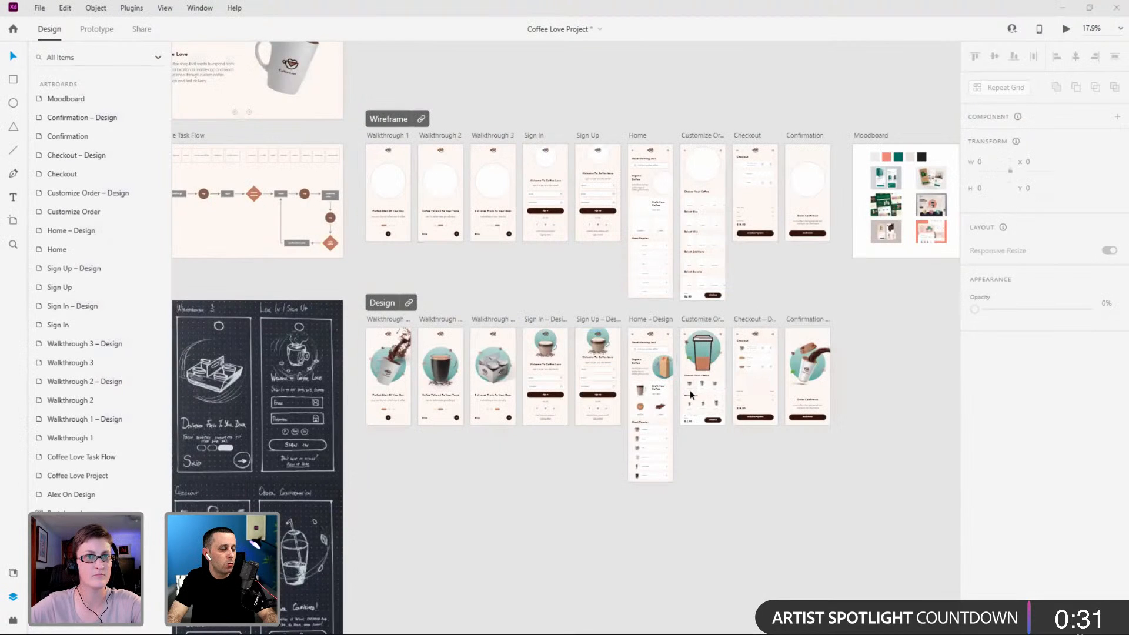
Inspect the Checkout button's layers and the customize order component on the Customize Order – Design artboard in Adobe XD, leaving nothing selected.
scroll(676, 402, "up", 8)
left_click(773, 428)
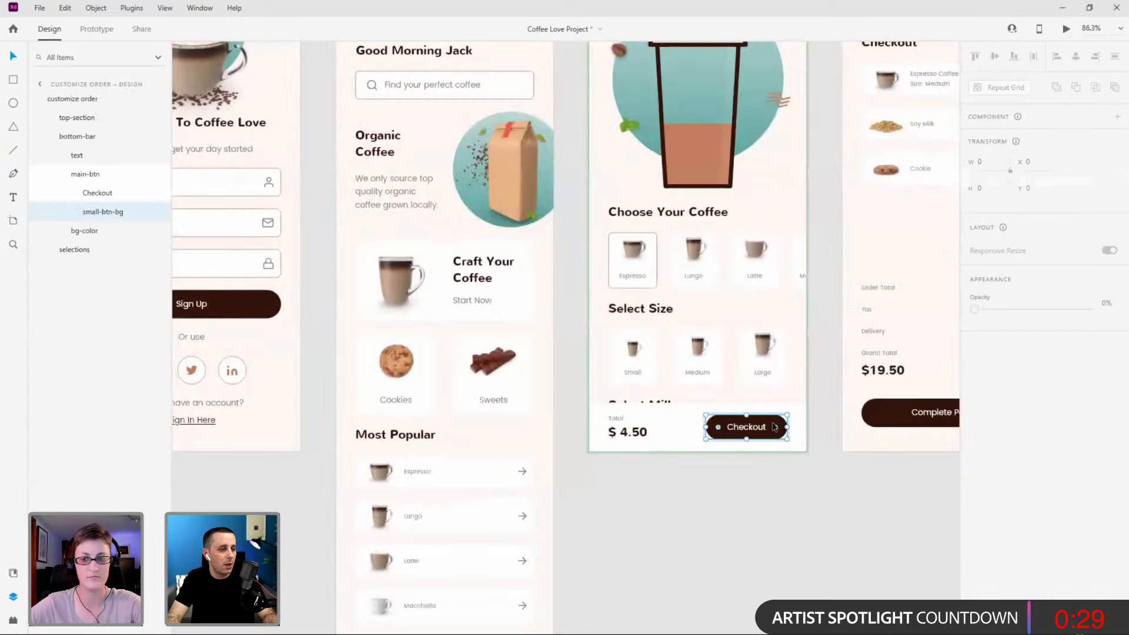
left_click(61, 171)
left_click(56, 137)
left_click(705, 314)
scroll(705, 315, "down", 6)
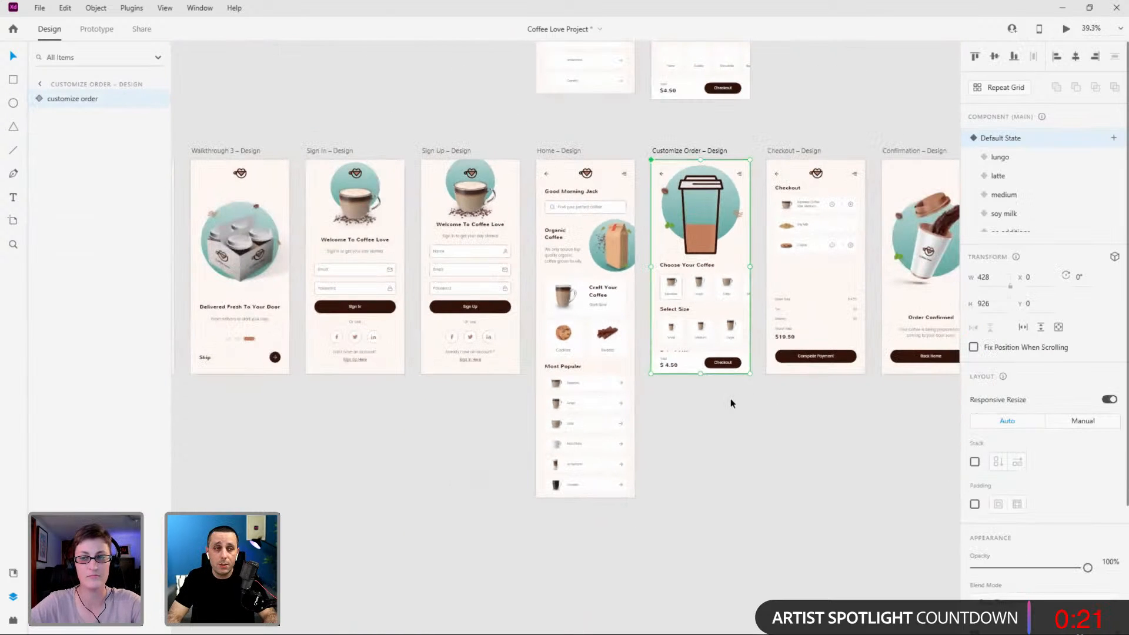
left_click(728, 415)
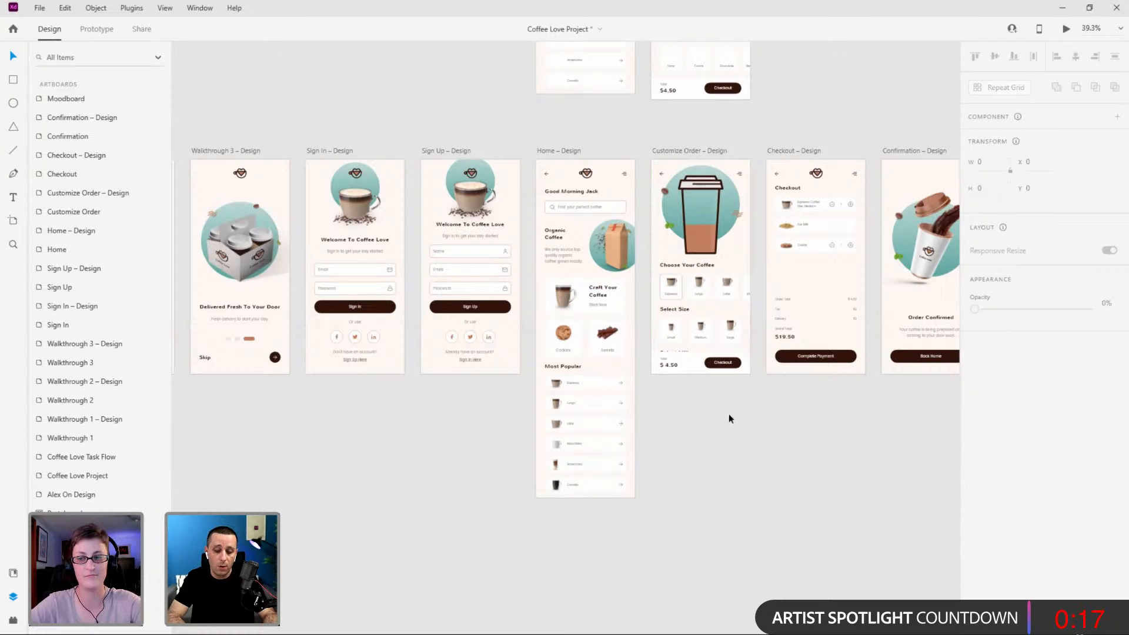
key("ctrl+0")
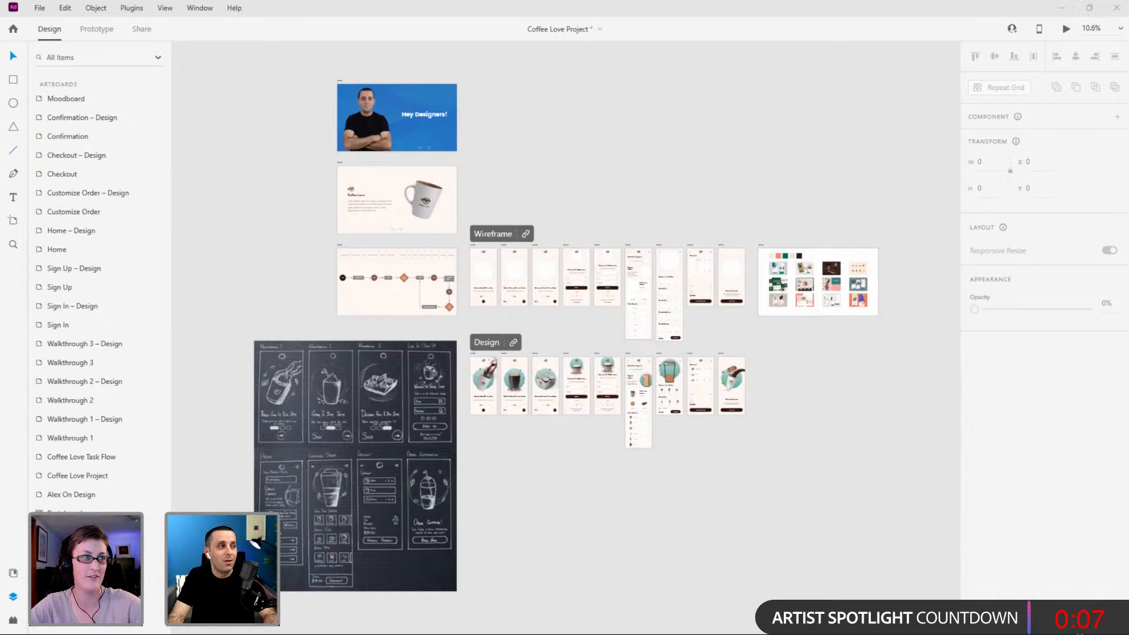
Switch to the designer's Behance profile in the browser and examine the project gallery, links, about text, and achievements and awards.
key("alt+Tab")
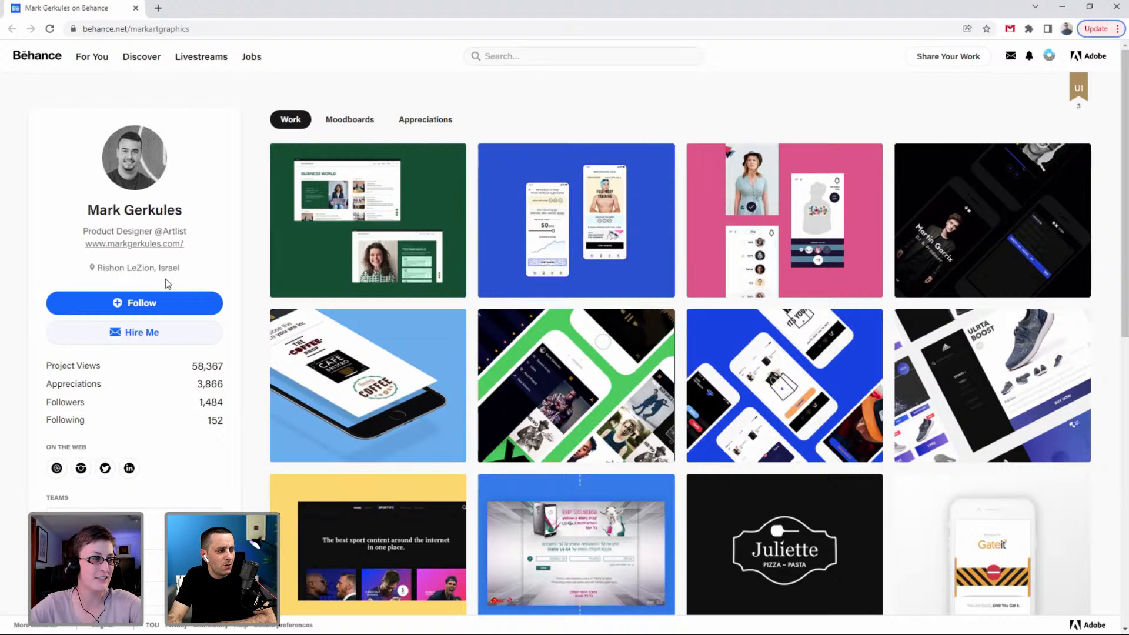
scroll(50, 288, "down", 3)
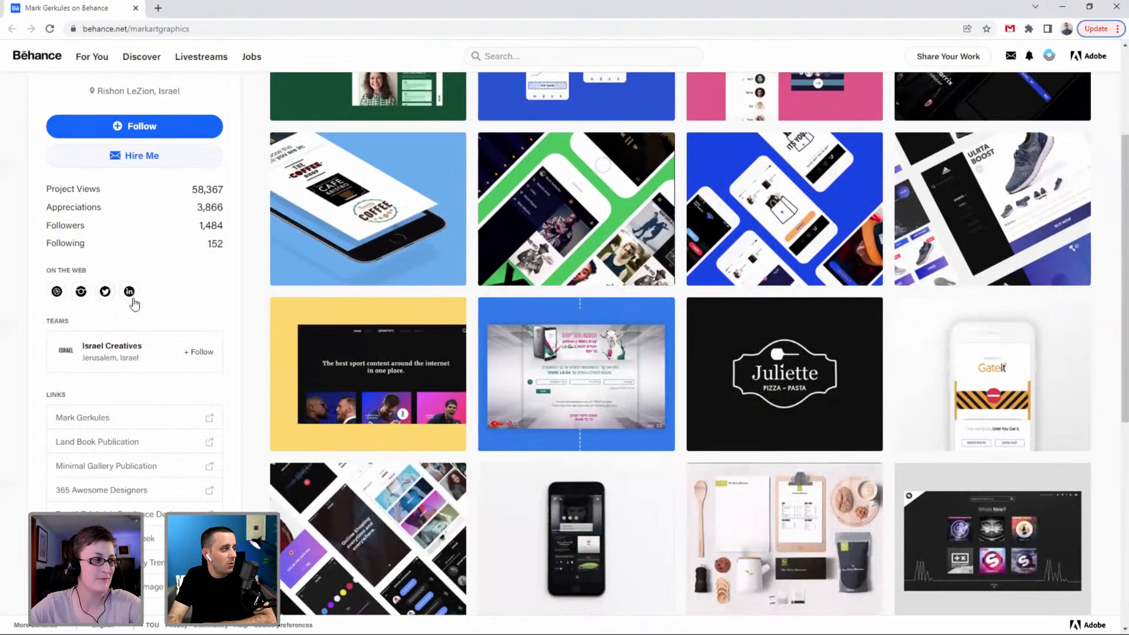
scroll(115, 296, "down", 2)
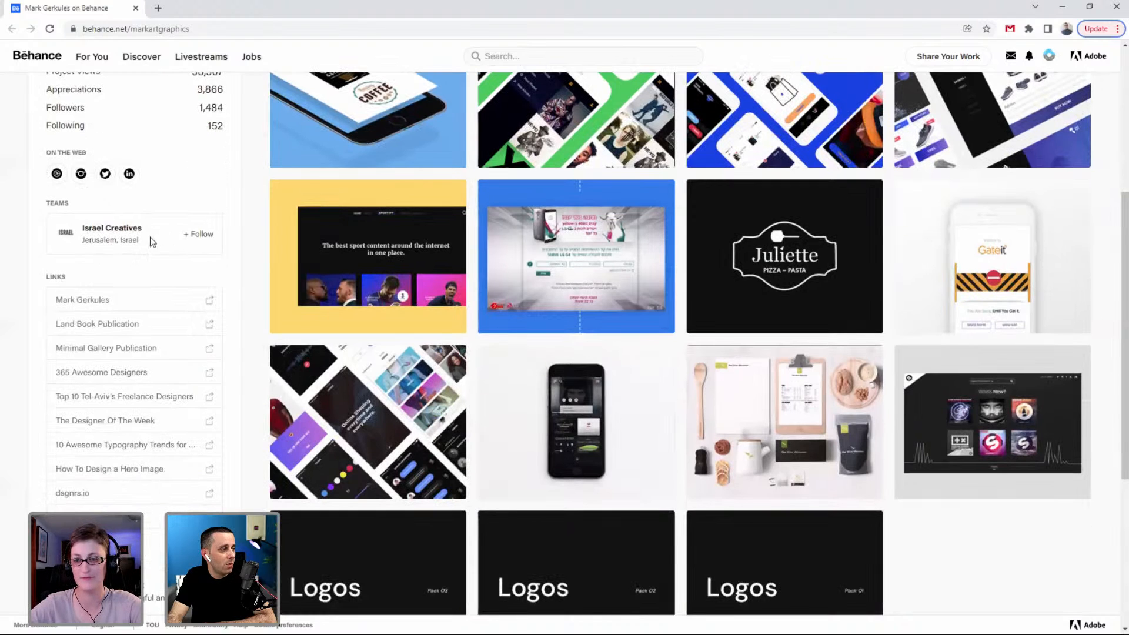
scroll(154, 237, "down", 2)
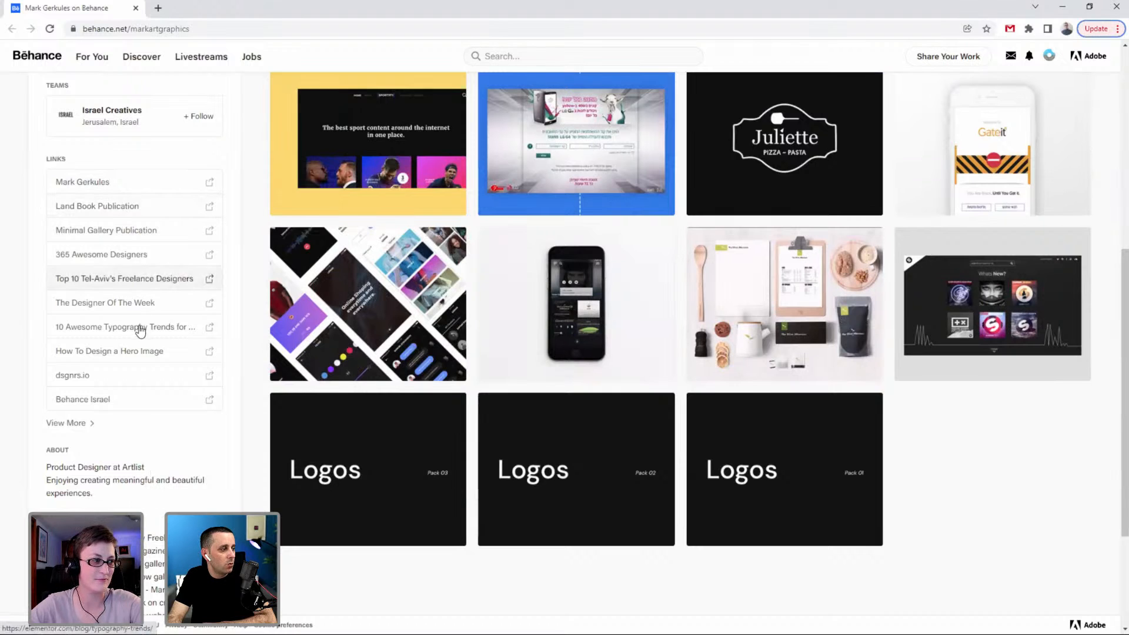
scroll(139, 329, "down", 3)
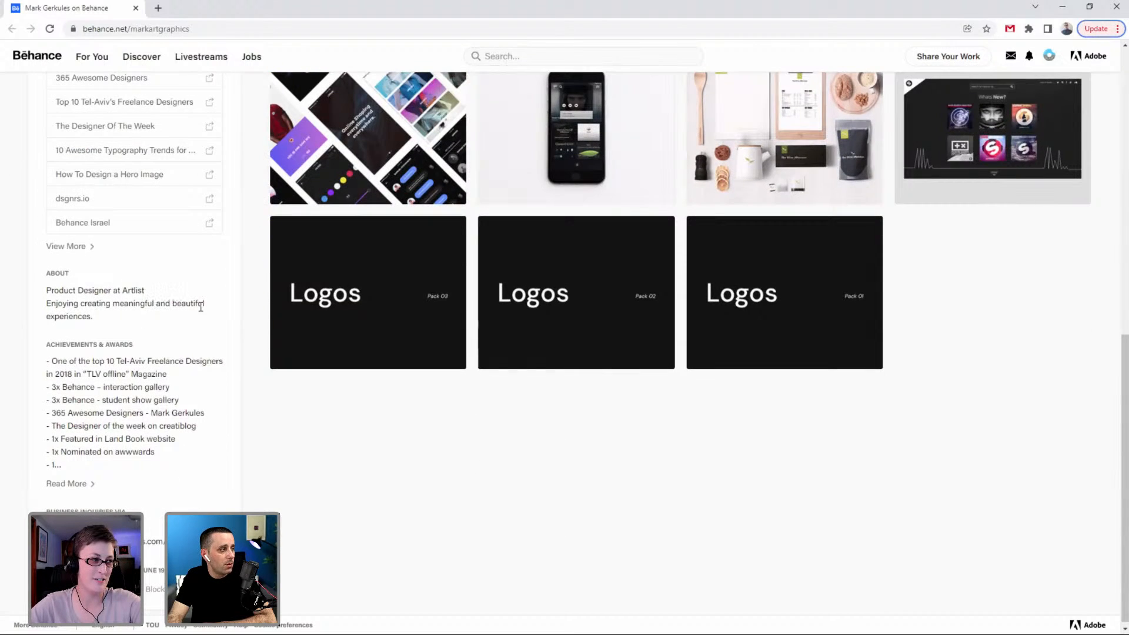
scroll(203, 348, "up", 1)
scroll(203, 349, "down", 1)
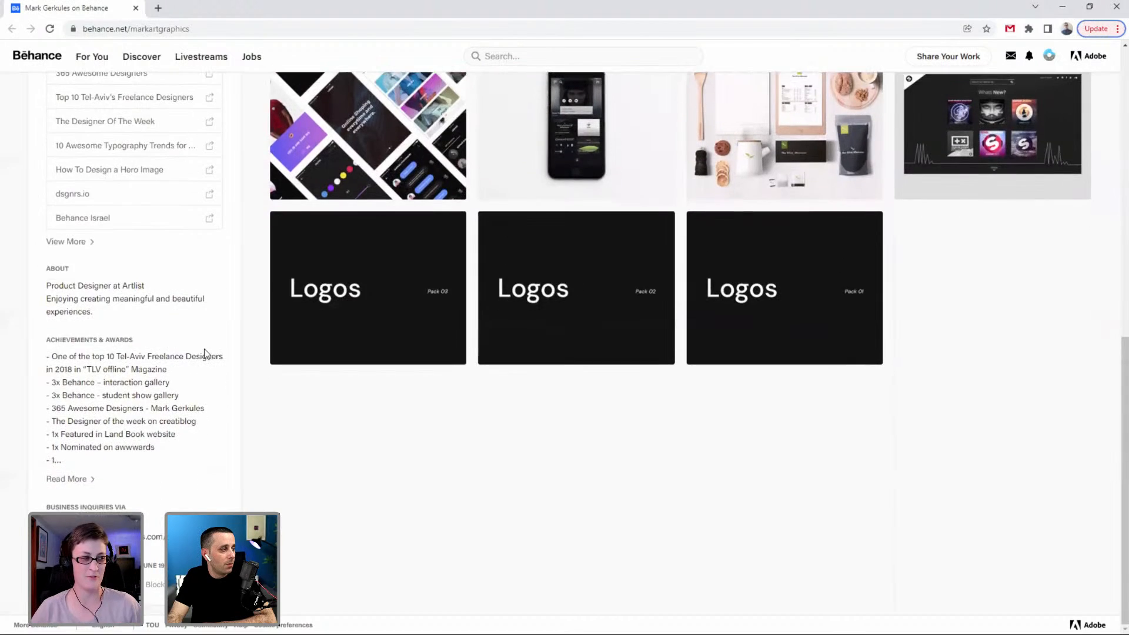
scroll(204, 348, "up", 6)
scroll(207, 353, "down", 1)
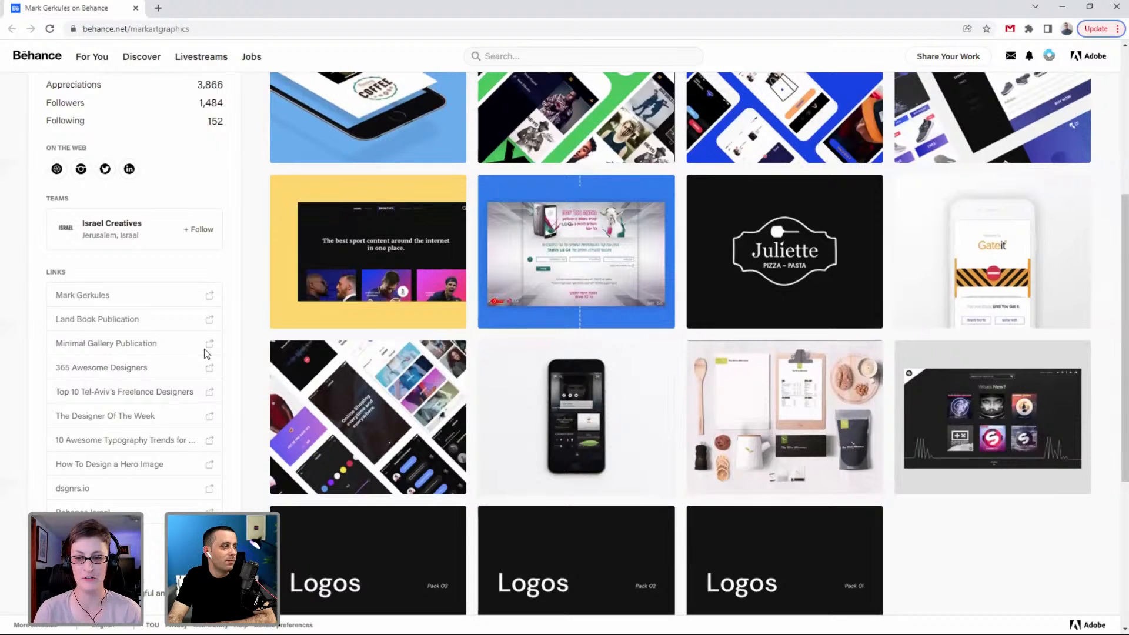
scroll(207, 353, "down", 2)
scroll(207, 353, "down", 2)
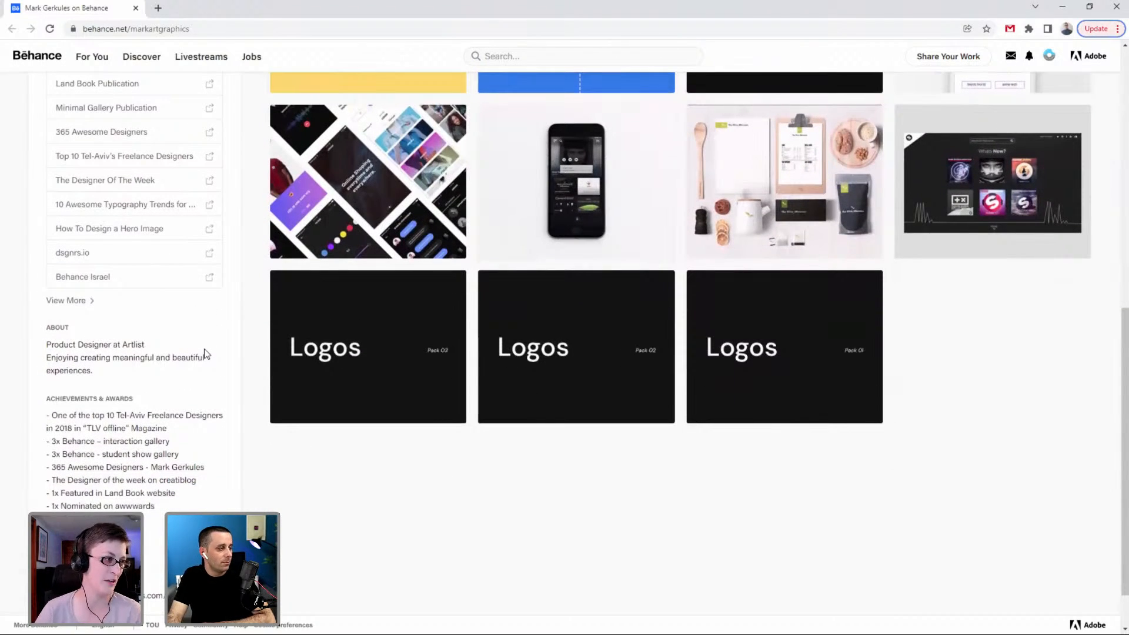
scroll(207, 354, "down", 1)
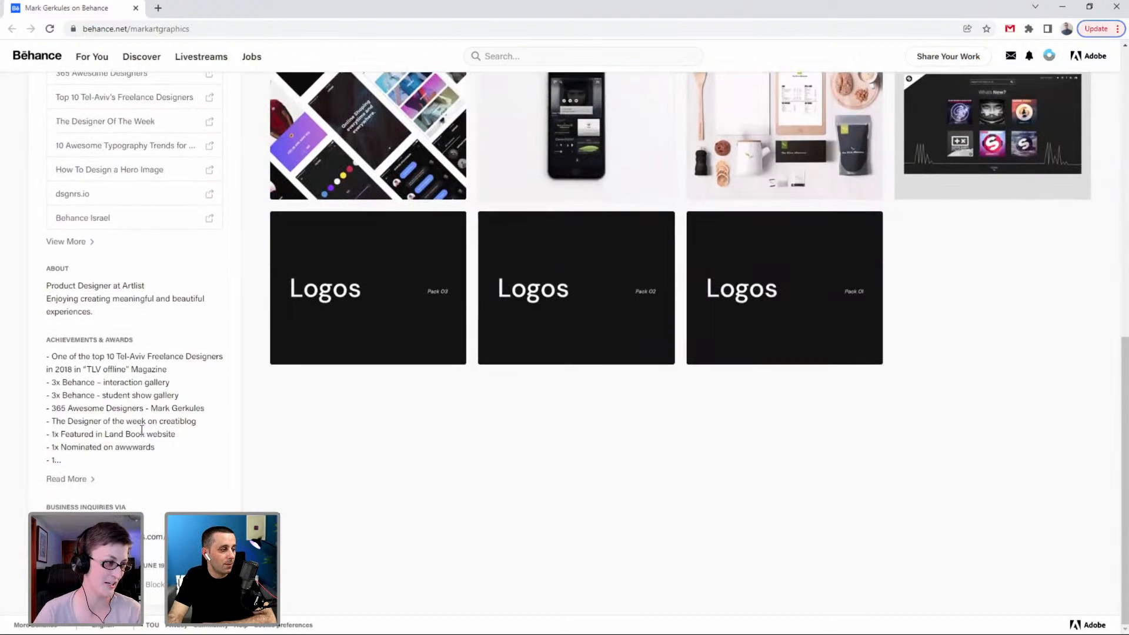
scroll(142, 429, "up", 2)
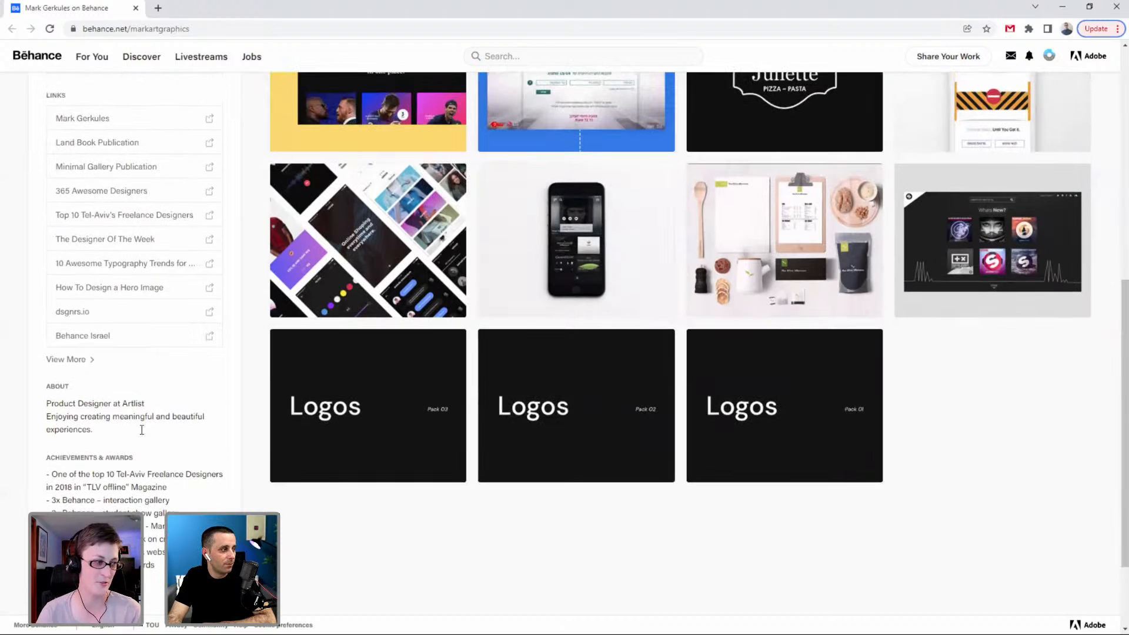
scroll(142, 429, "down", 2)
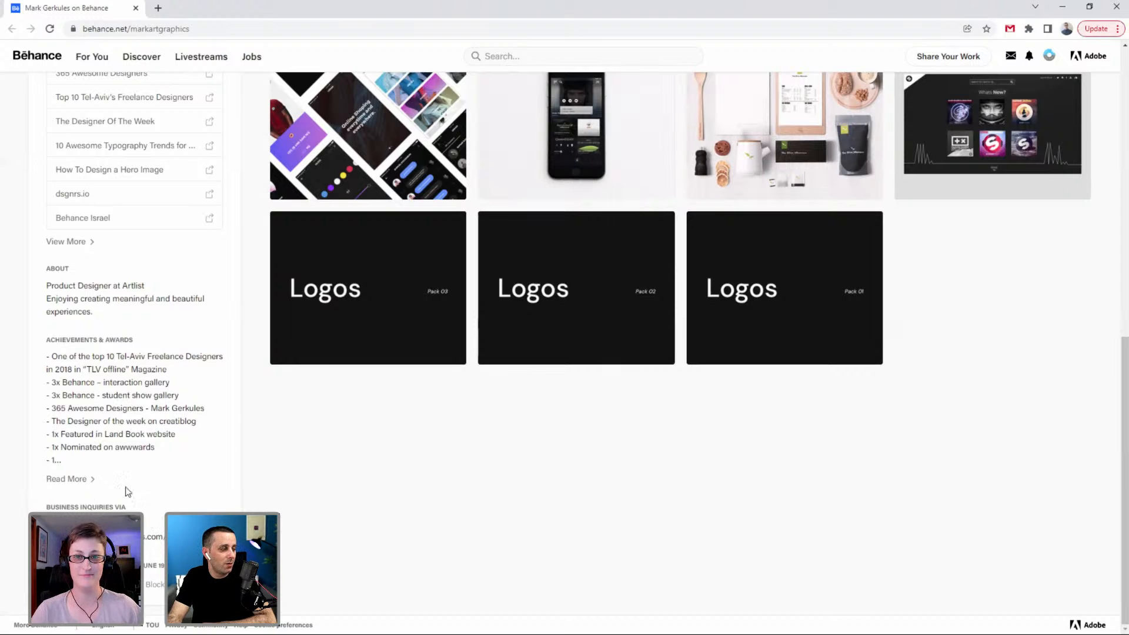
scroll(152, 581, "up", 1)
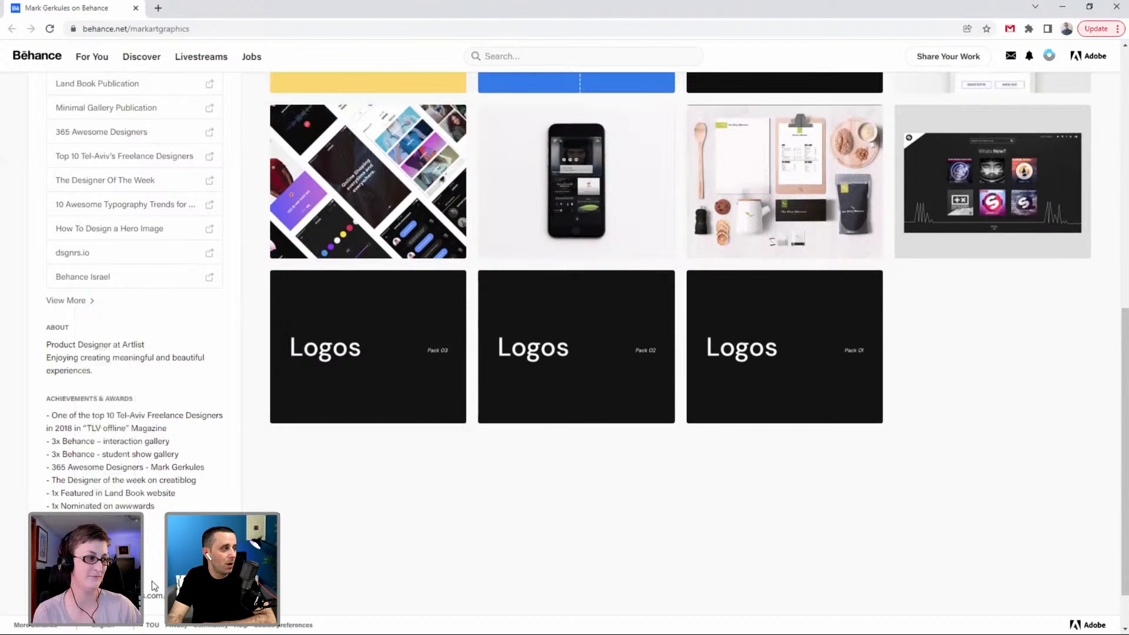
scroll(151, 581, "up", 3)
scroll(152, 581, "up", 6)
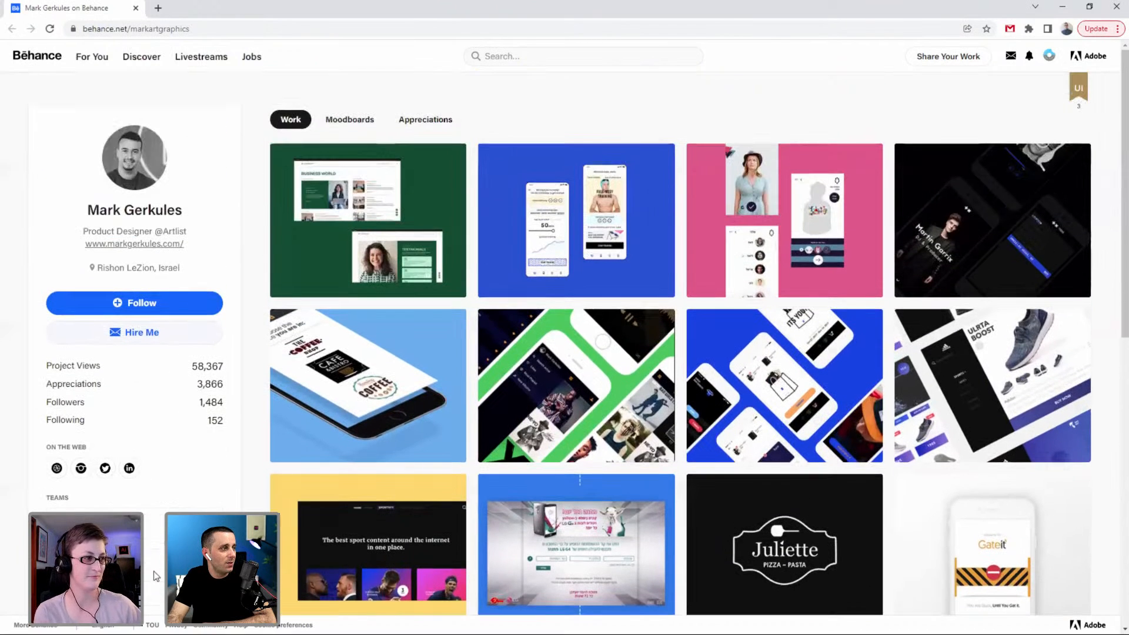
Open the Website Design for Elementor 3.0 Release, Swimmer App, Agam App and Martin Garrix projects in separate new tabs.
right_click(396, 194)
left_click(426, 201)
right_click(569, 191)
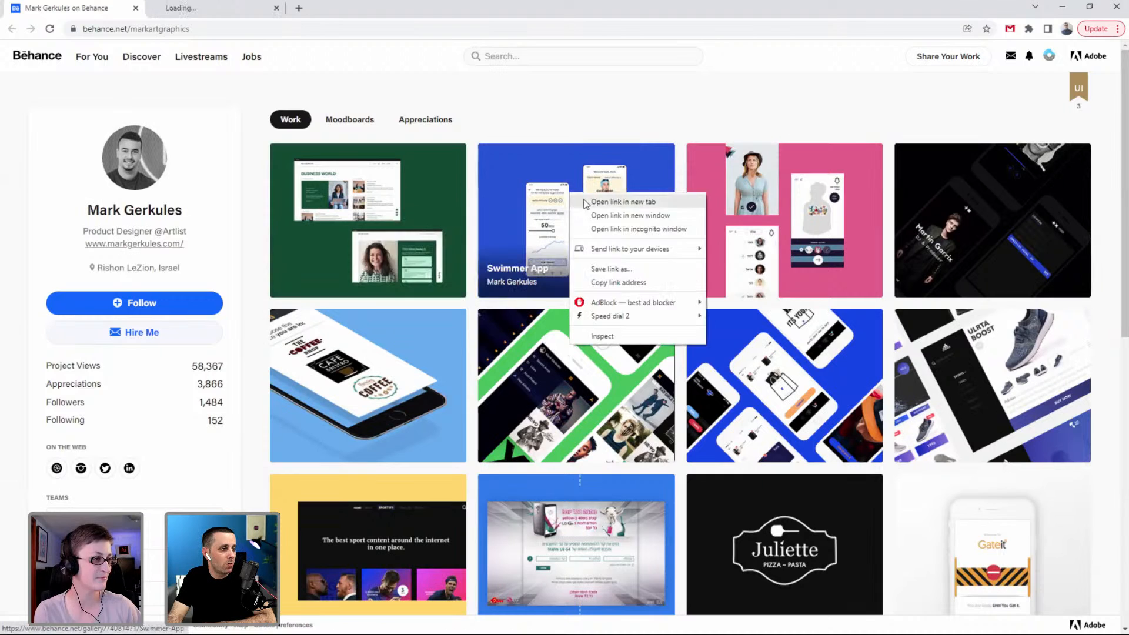
left_click(600, 200)
right_click(814, 208)
left_click(844, 216)
right_click(966, 196)
left_click(997, 205)
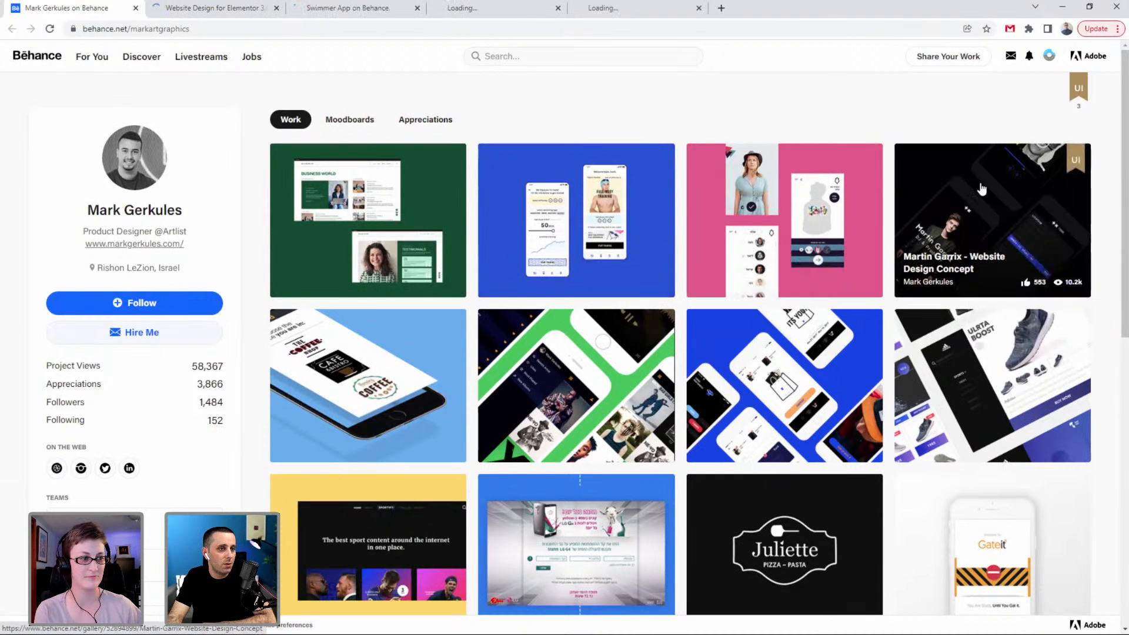
mouse_move(1079, 95)
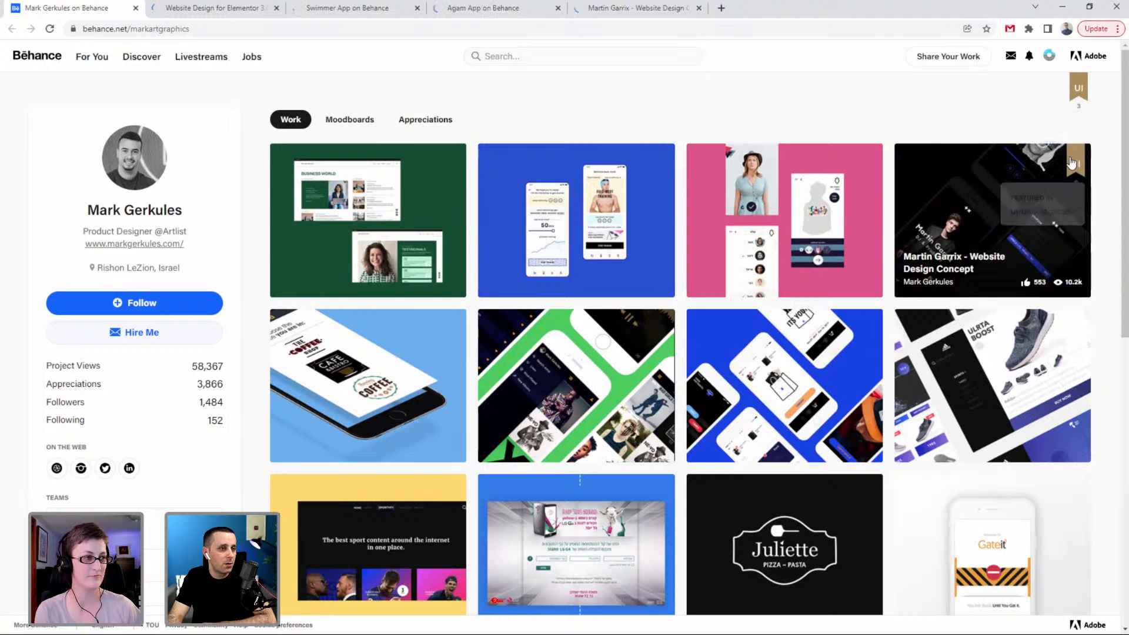
Show the Website Design for Elementor 3.0 Release project and appreciate it.
left_click(213, 9)
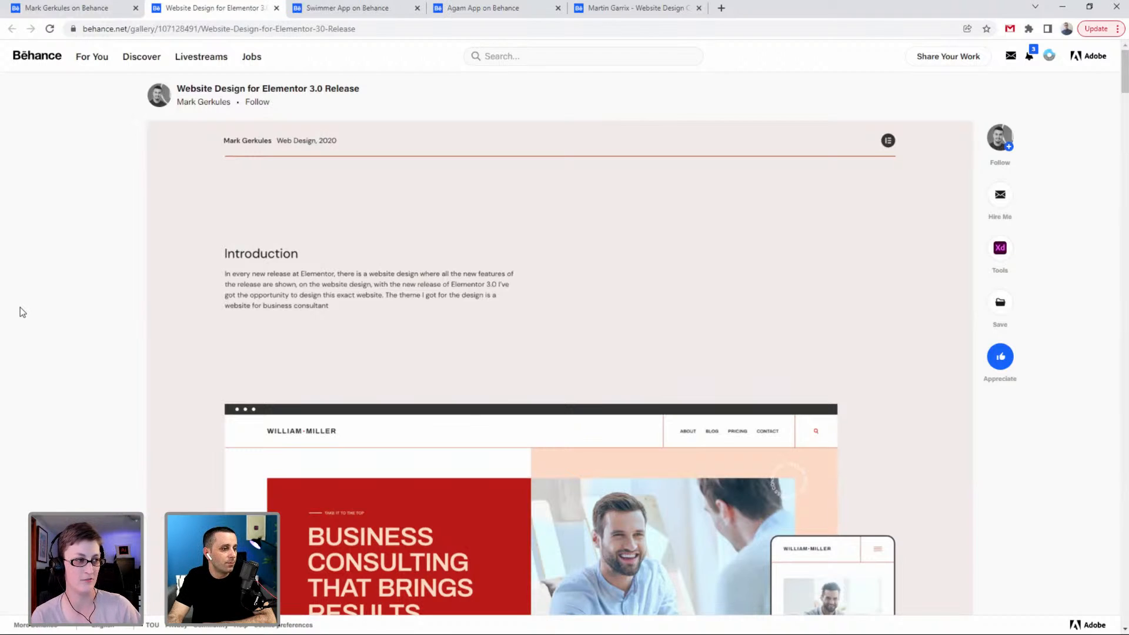
scroll(22, 312, "down", 1)
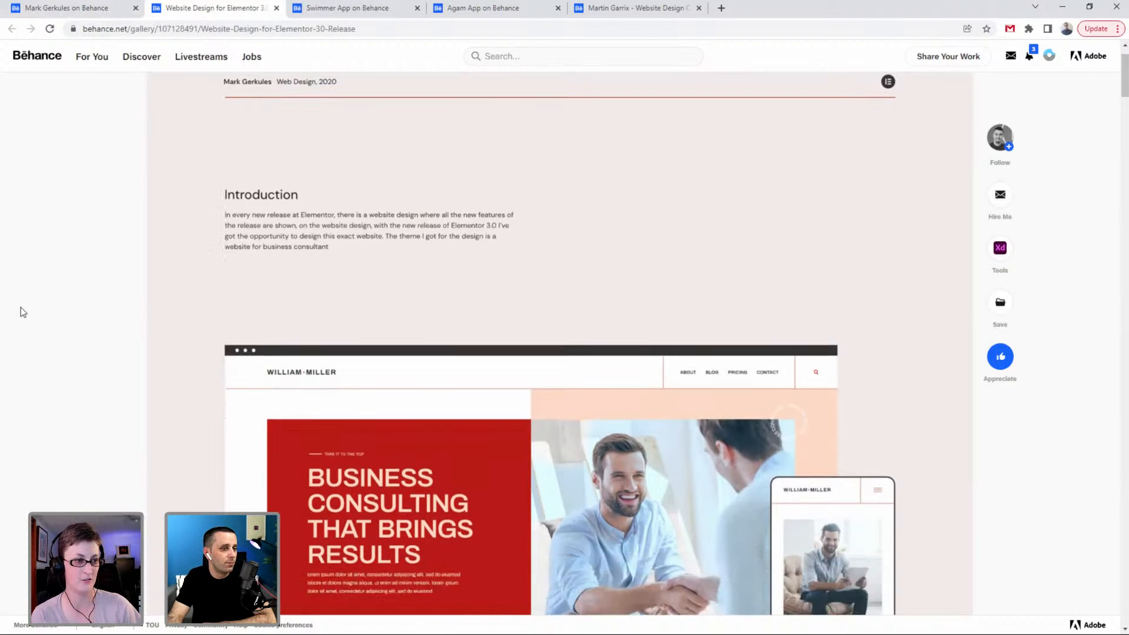
left_click(999, 356)
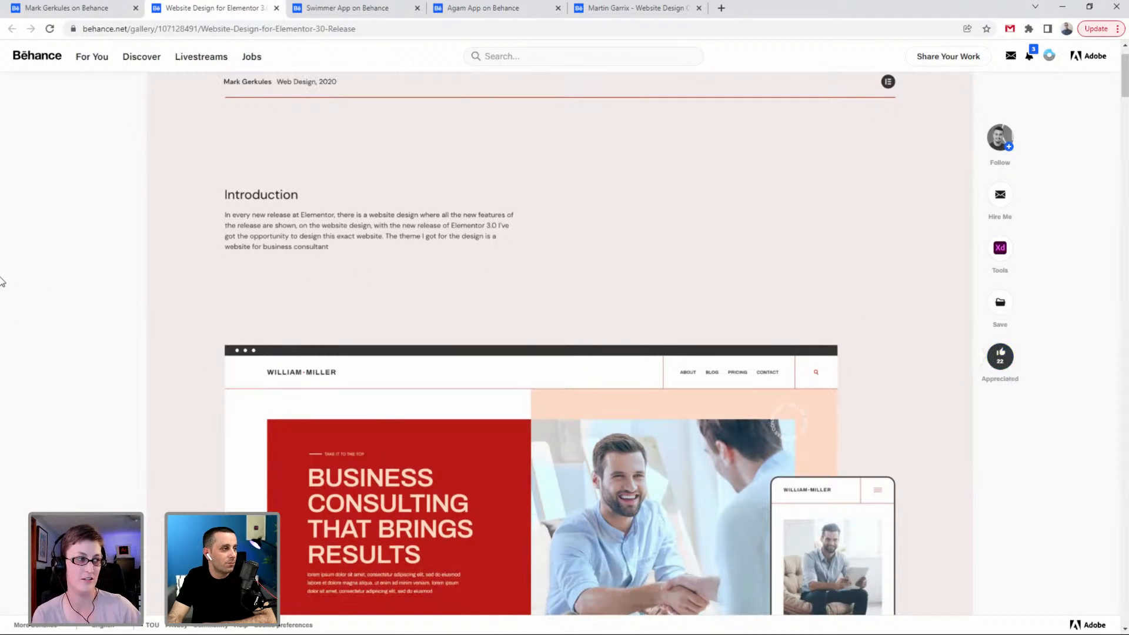
Examine the Elementor 3.0 project's introduction mockups, The Goal section and The Grid System section.
scroll(26, 269, "down", 4)
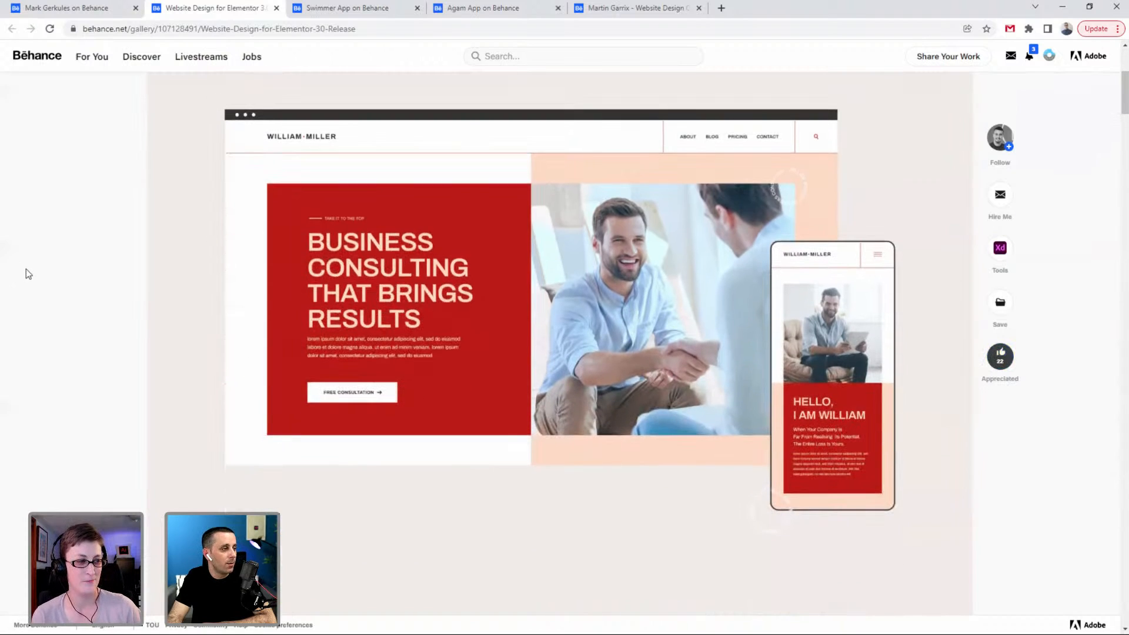
scroll(29, 266, "down", 1)
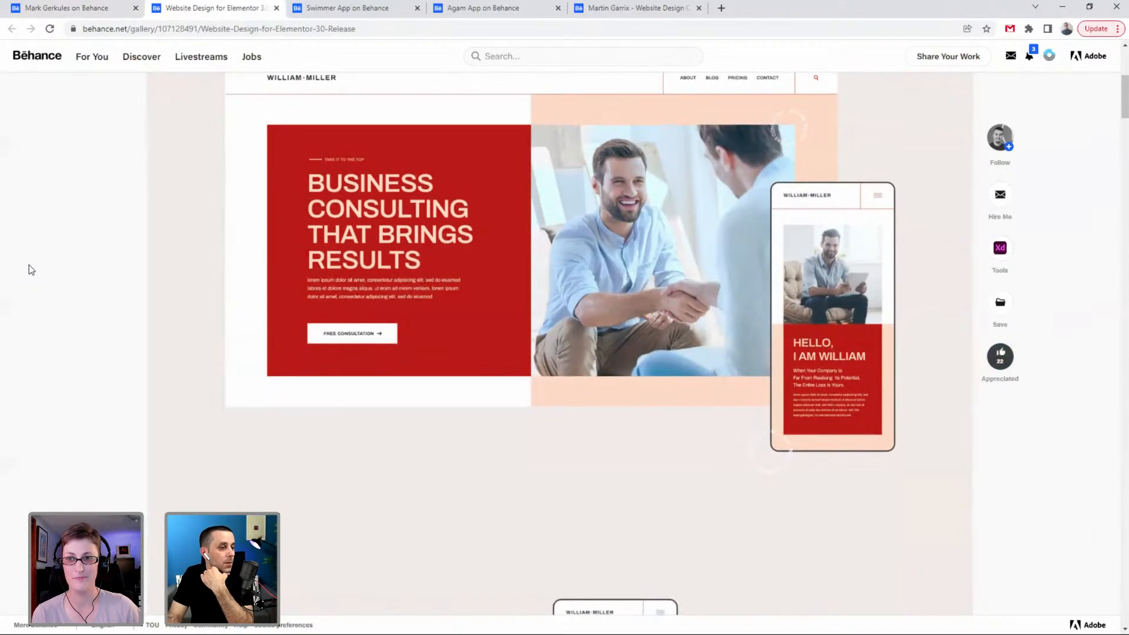
scroll(29, 265, "up", 4)
scroll(29, 265, "up", 2)
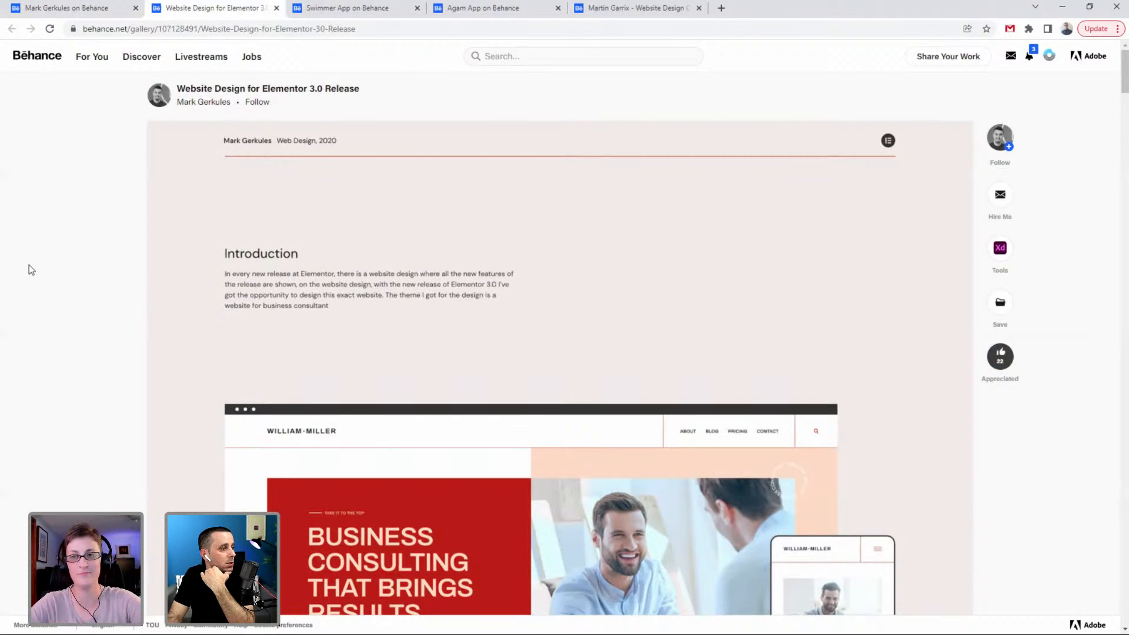
scroll(30, 265, "down", 5)
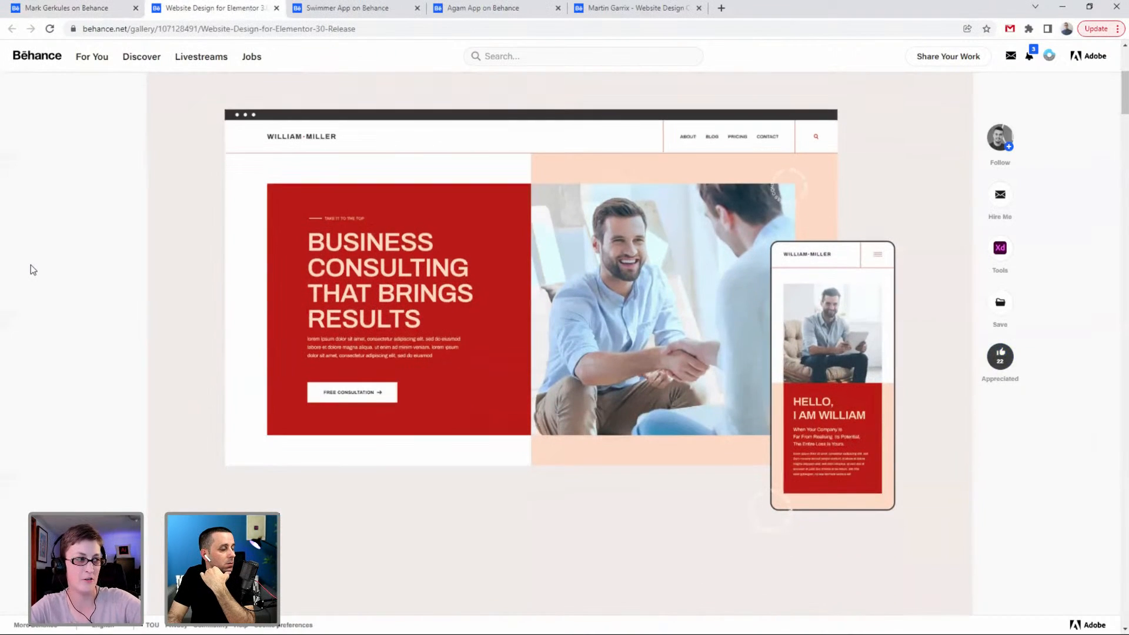
scroll(31, 266, "down", 6)
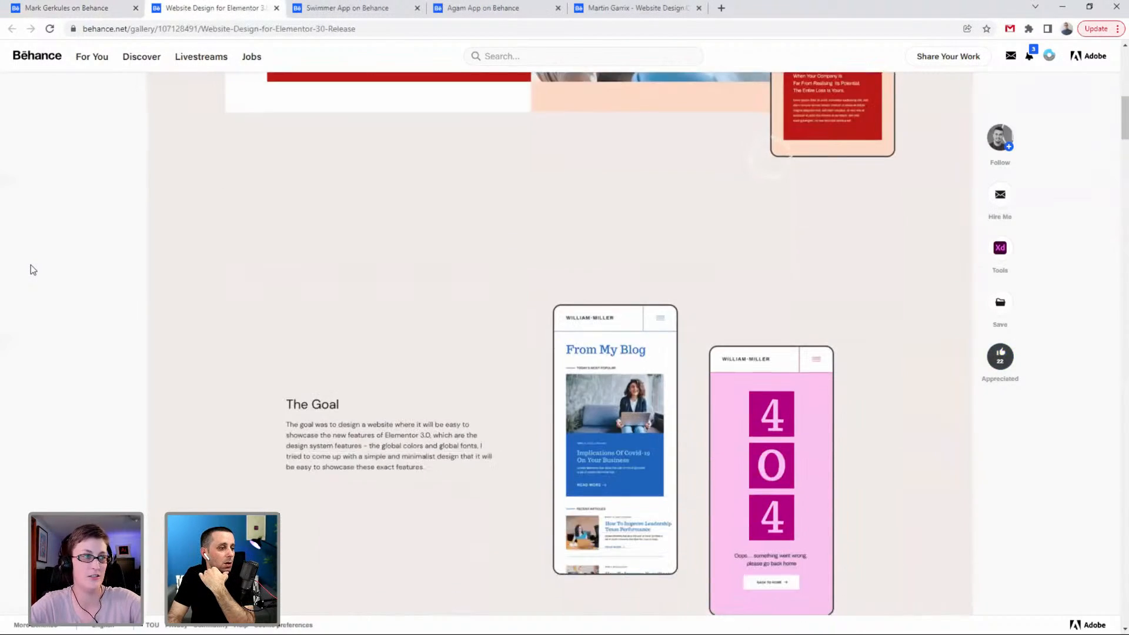
scroll(31, 266, "down", 4)
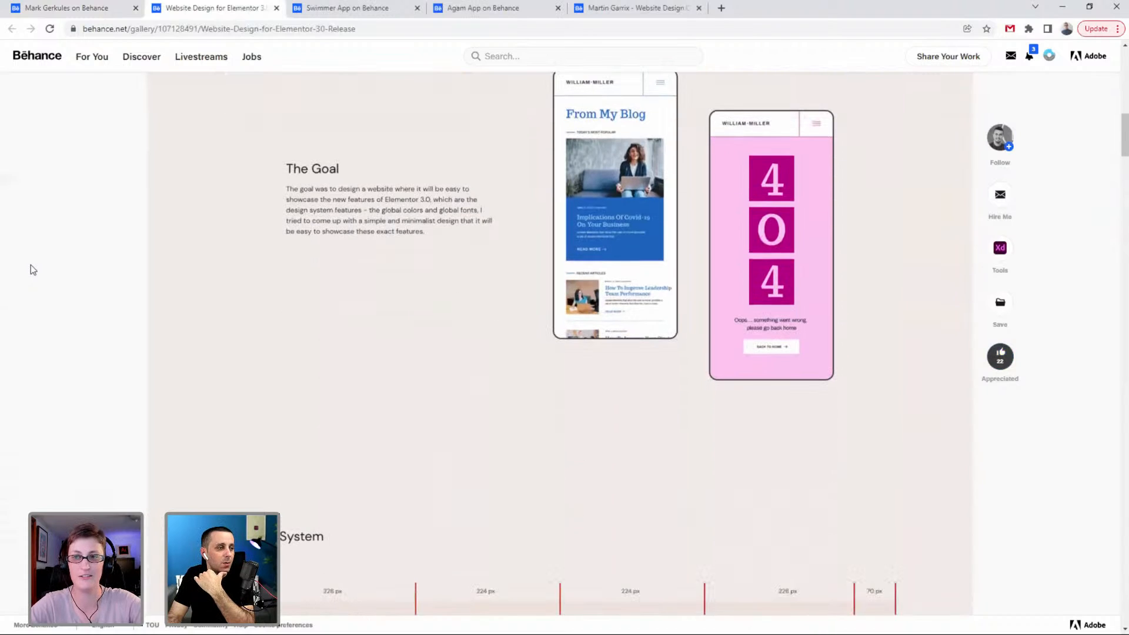
scroll(31, 265, "down", 6)
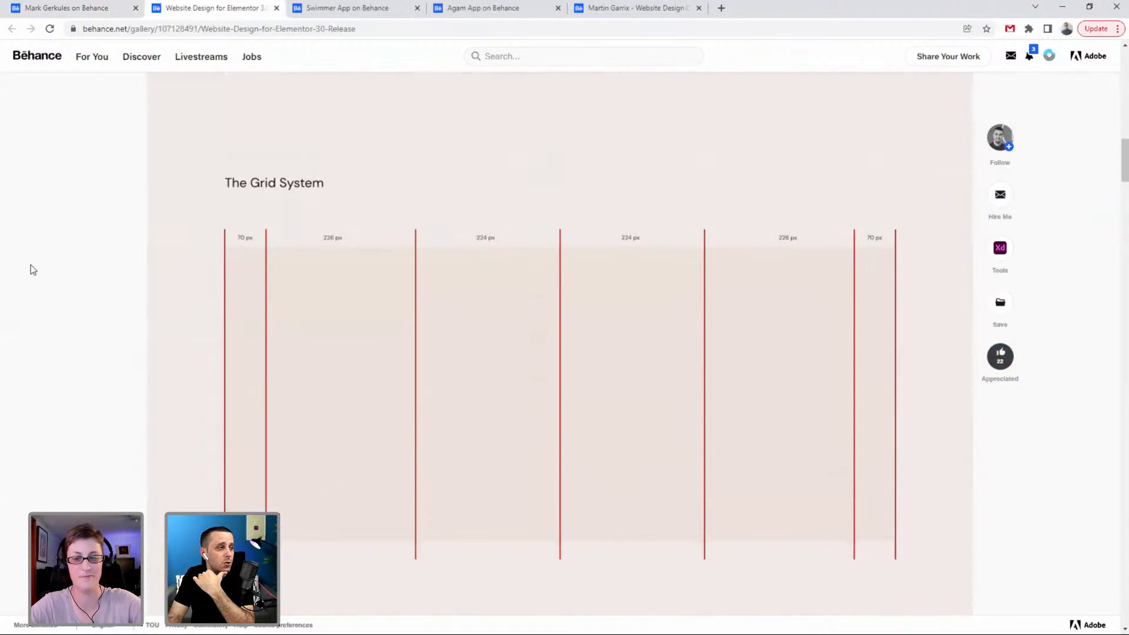
scroll(30, 266, "down", 1)
scroll(30, 264, "down", 1)
scroll(31, 264, "up", 1)
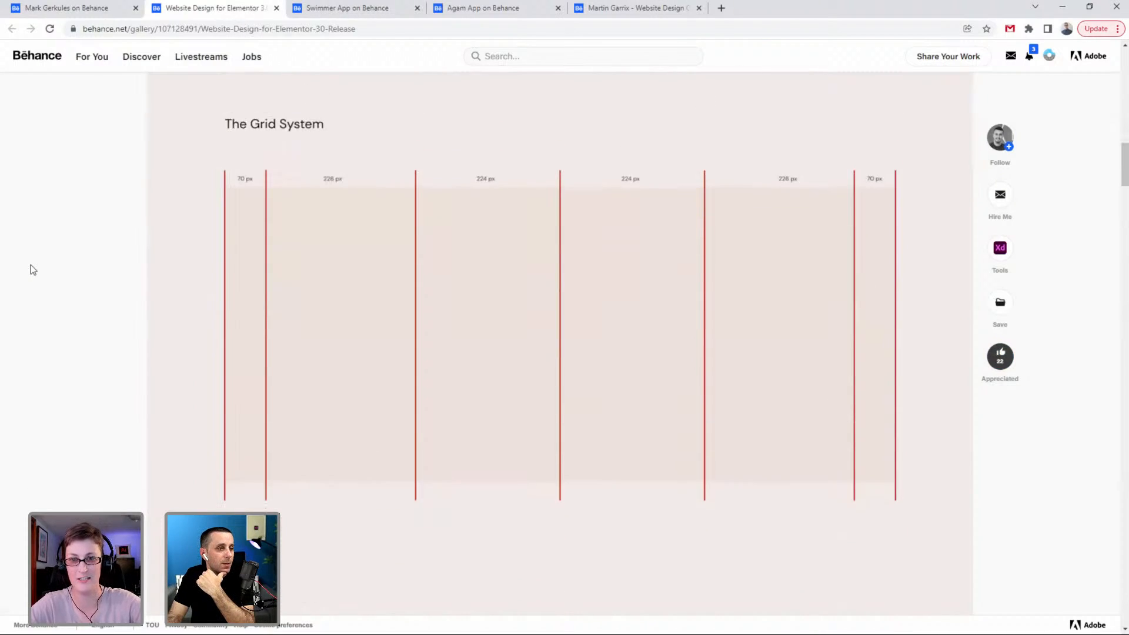
Examine the Elementor 3.0 project's Design System colors and headlines, plus The Website Design mockups.
scroll(31, 264, "down", 8)
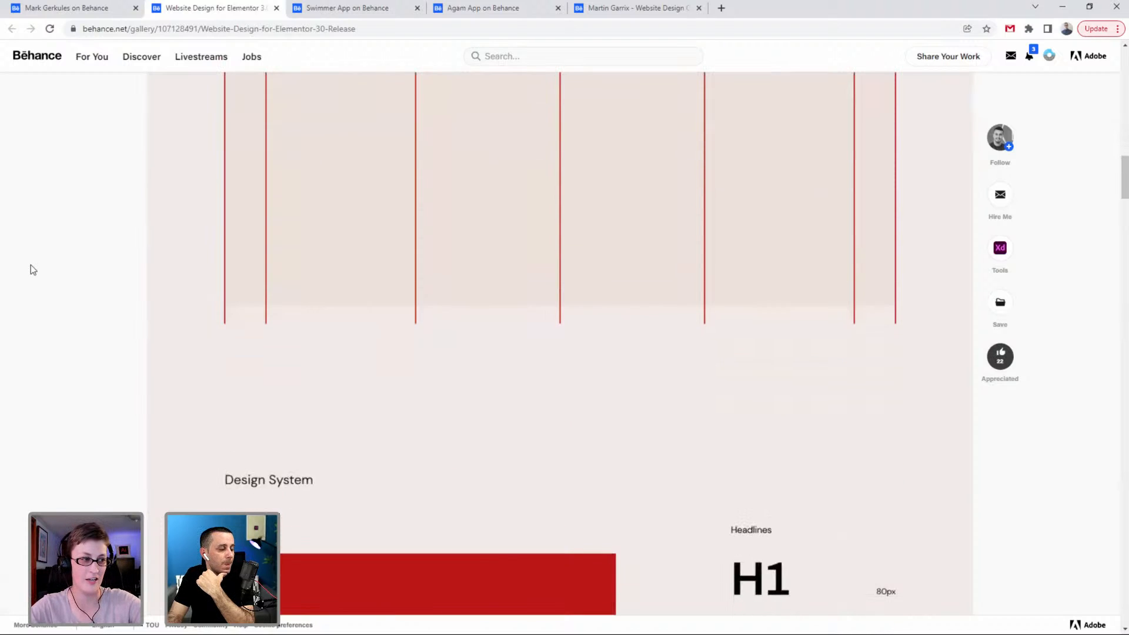
scroll(30, 270, "down", 1)
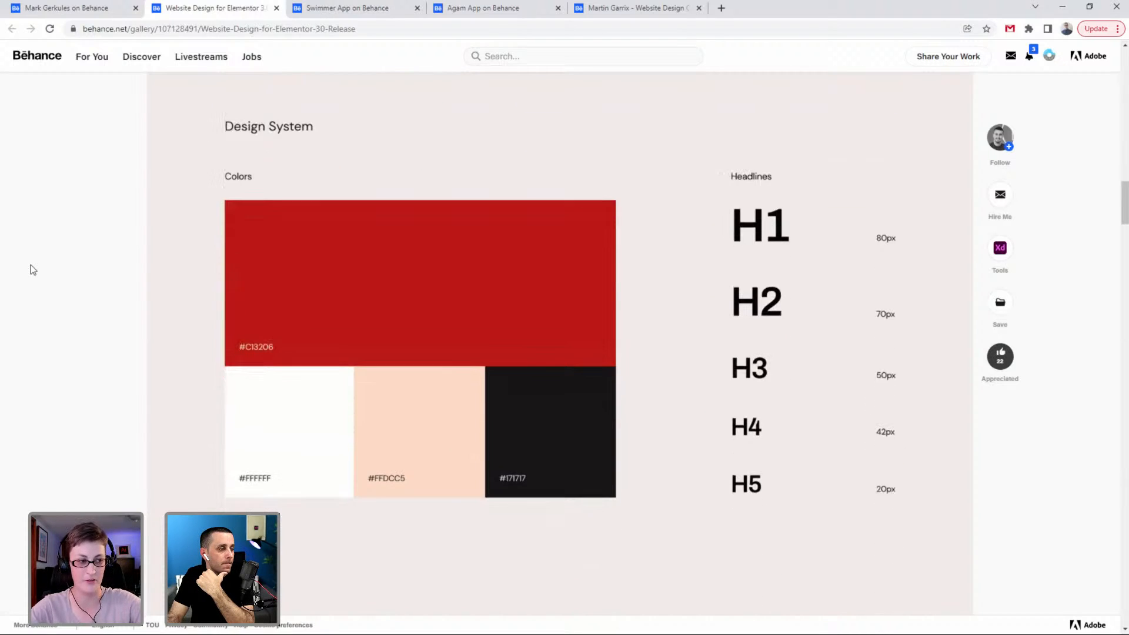
scroll(33, 270, "down", 8)
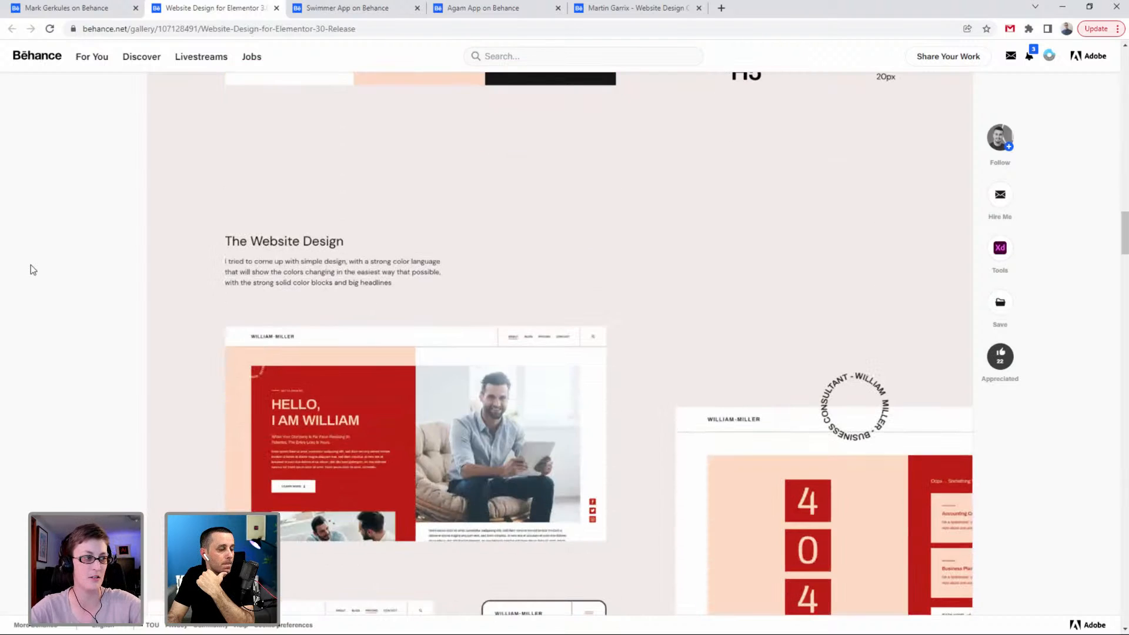
scroll(33, 269, "down", 1)
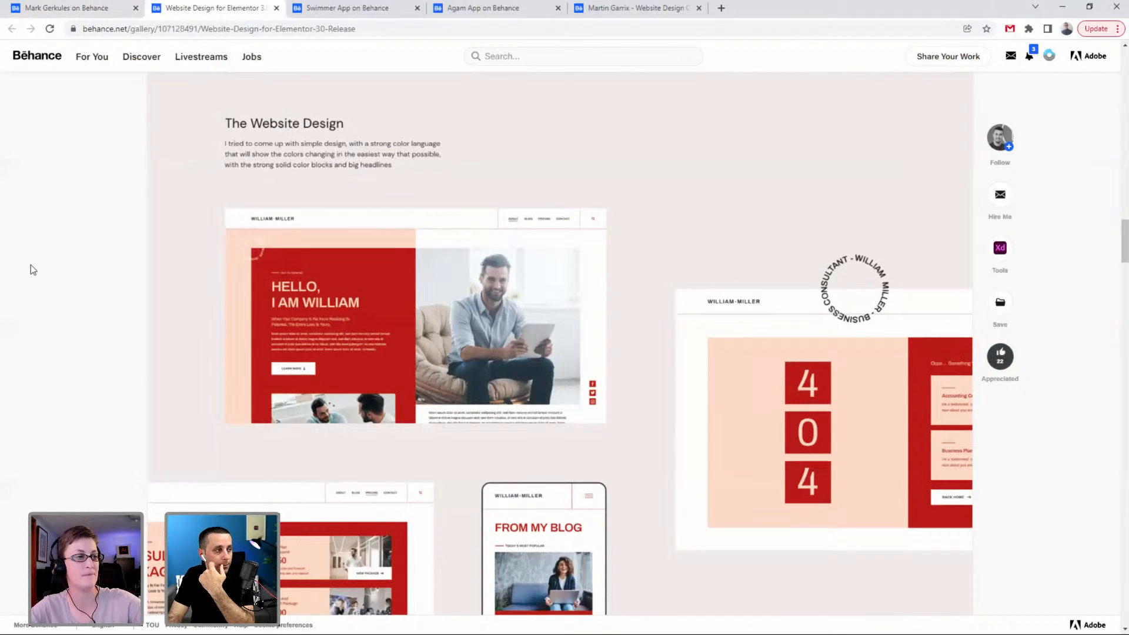
scroll(32, 270, "down", 5)
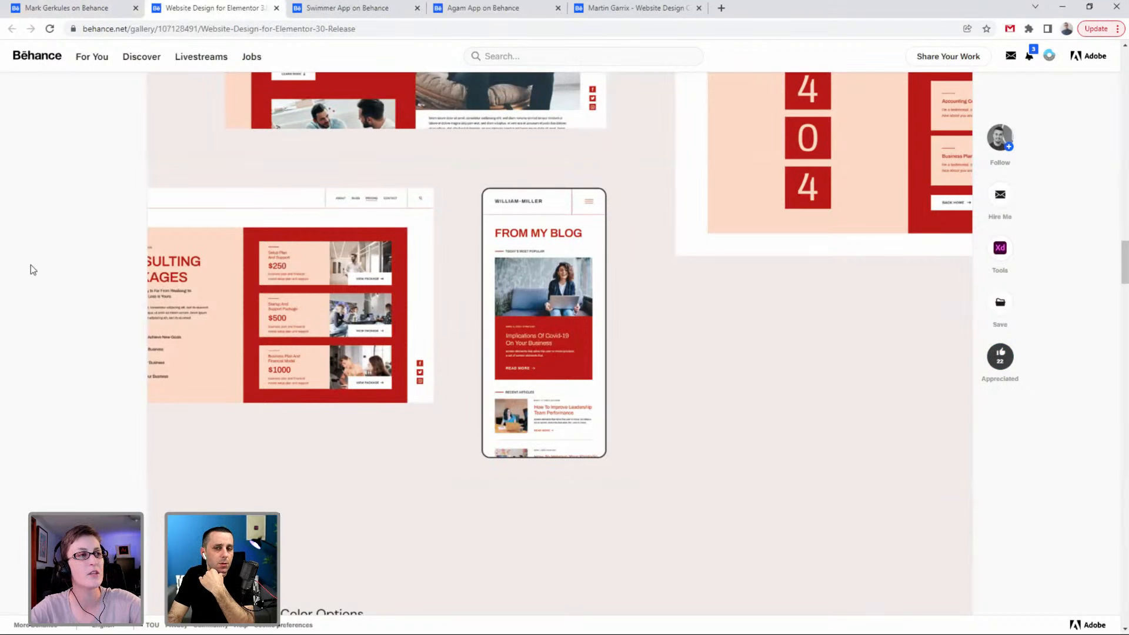
scroll(31, 265, "down", 4)
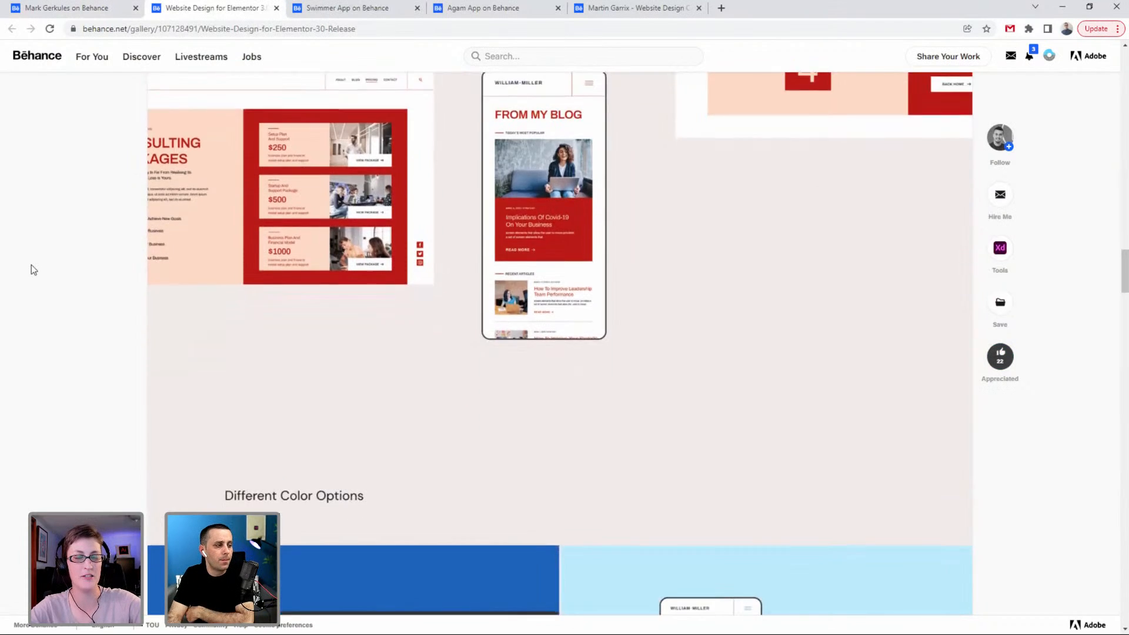
Examine the Different Color Options section with its blue, pink, green and purple website mockups, down to the green Testimonials page.
scroll(33, 265, "down", 3)
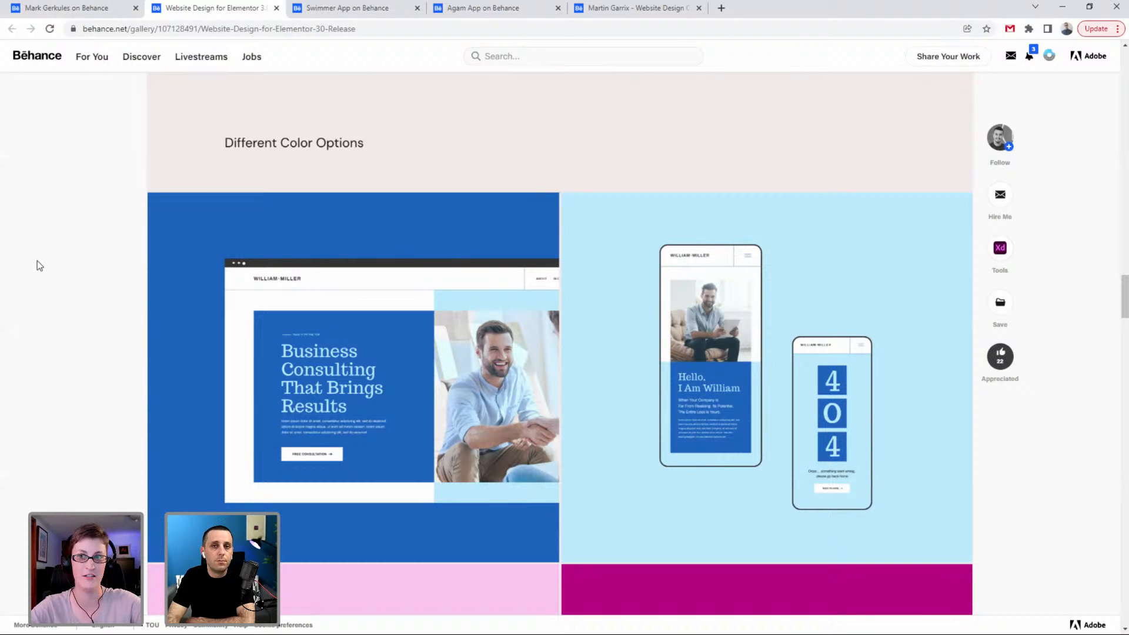
scroll(37, 262, "down", 2)
scroll(37, 262, "up", 1)
scroll(37, 261, "up", 1)
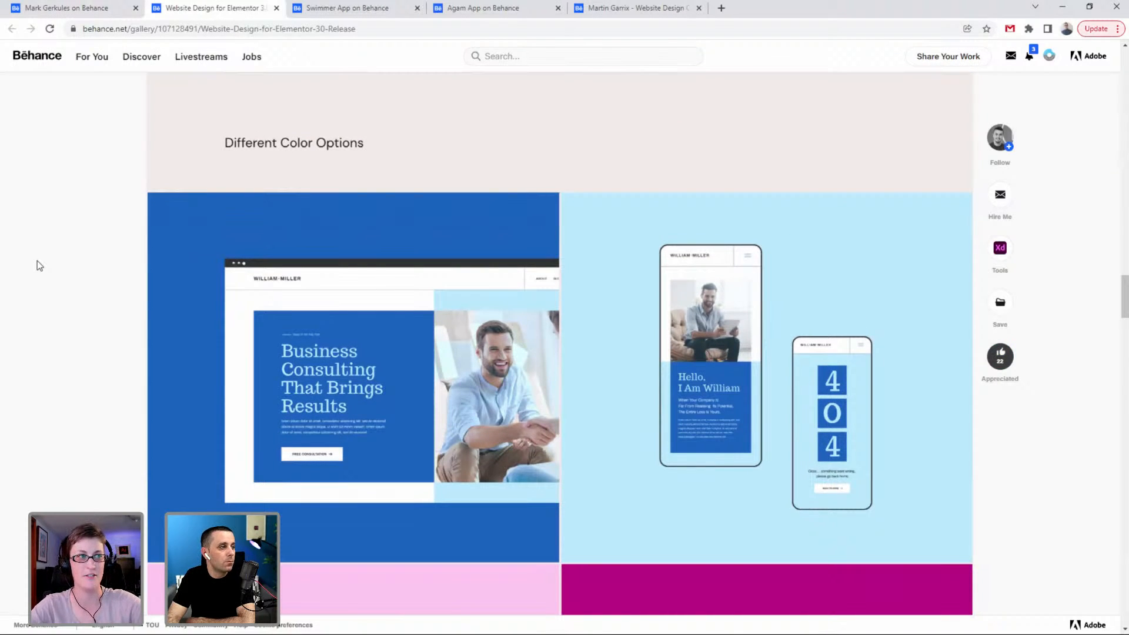
scroll(37, 261, "down", 7)
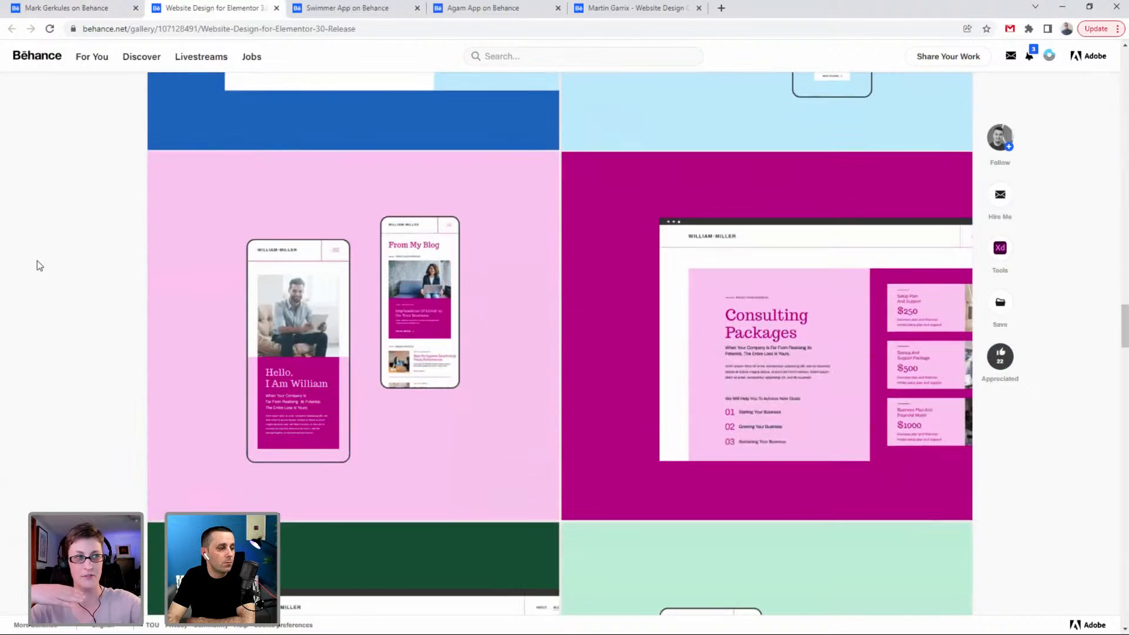
scroll(37, 261, "down", 5)
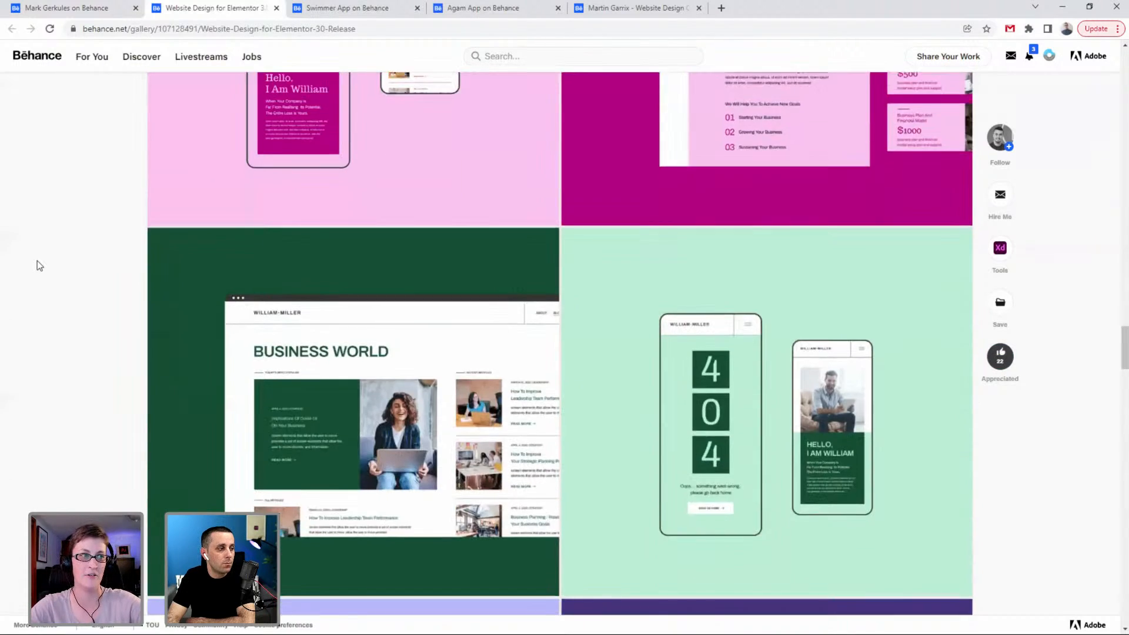
scroll(37, 261, "down", 2)
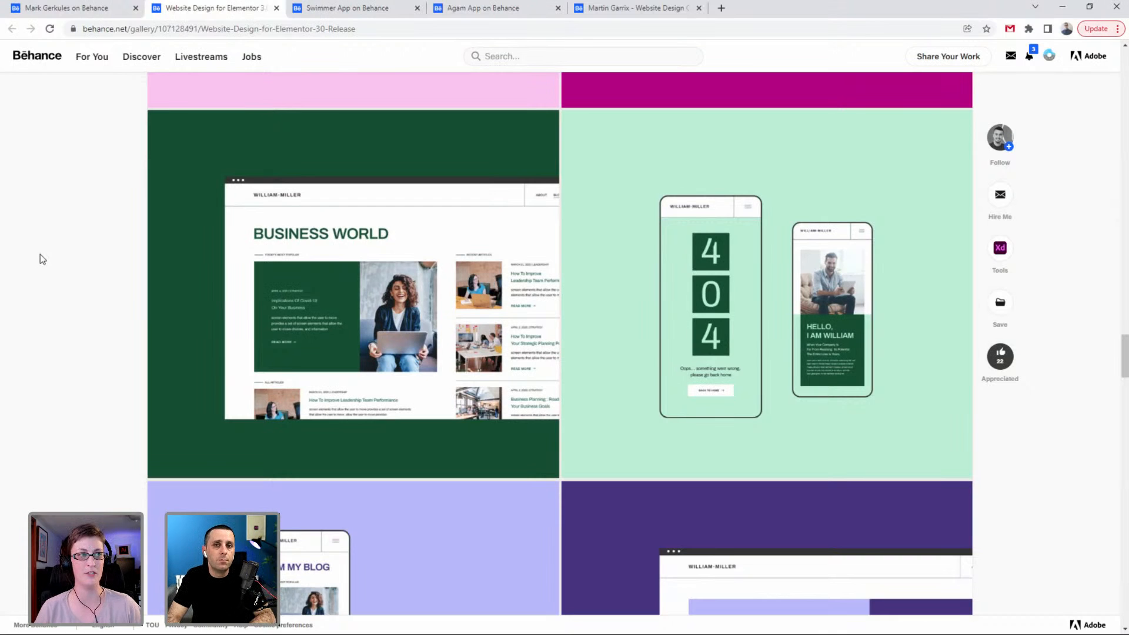
scroll(48, 264, "down", 4)
scroll(48, 264, "down", 6)
scroll(52, 262, "down", 2)
scroll(51, 262, "down", 6)
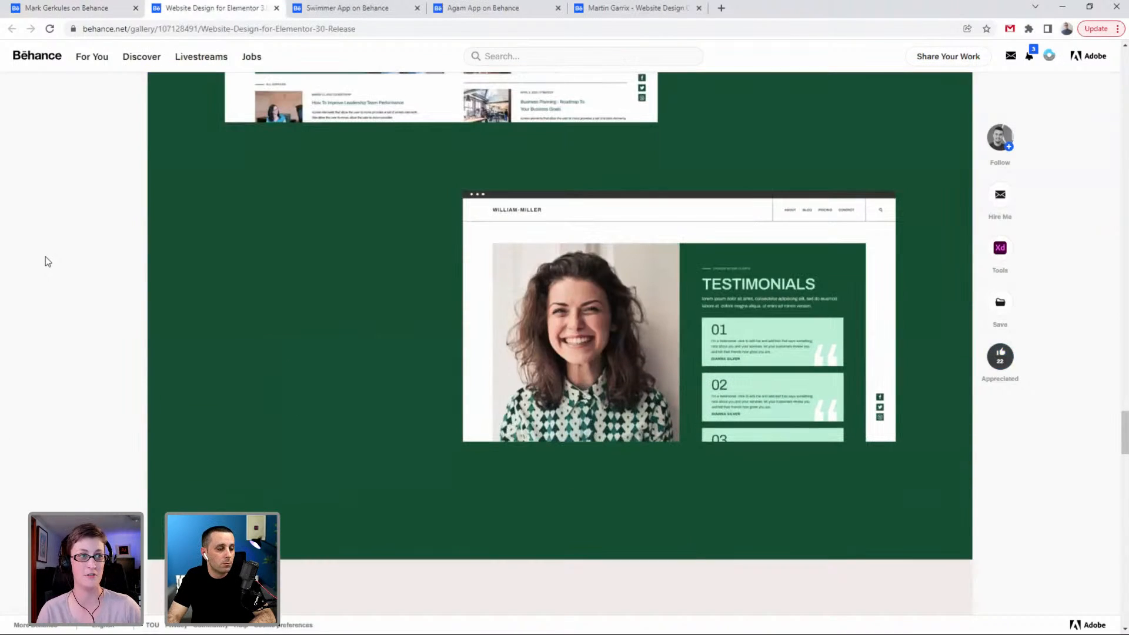
Examine the Applications section with the blog, YouTube and landing page examples, down to the project's closing section.
scroll(80, 247, "down", 8)
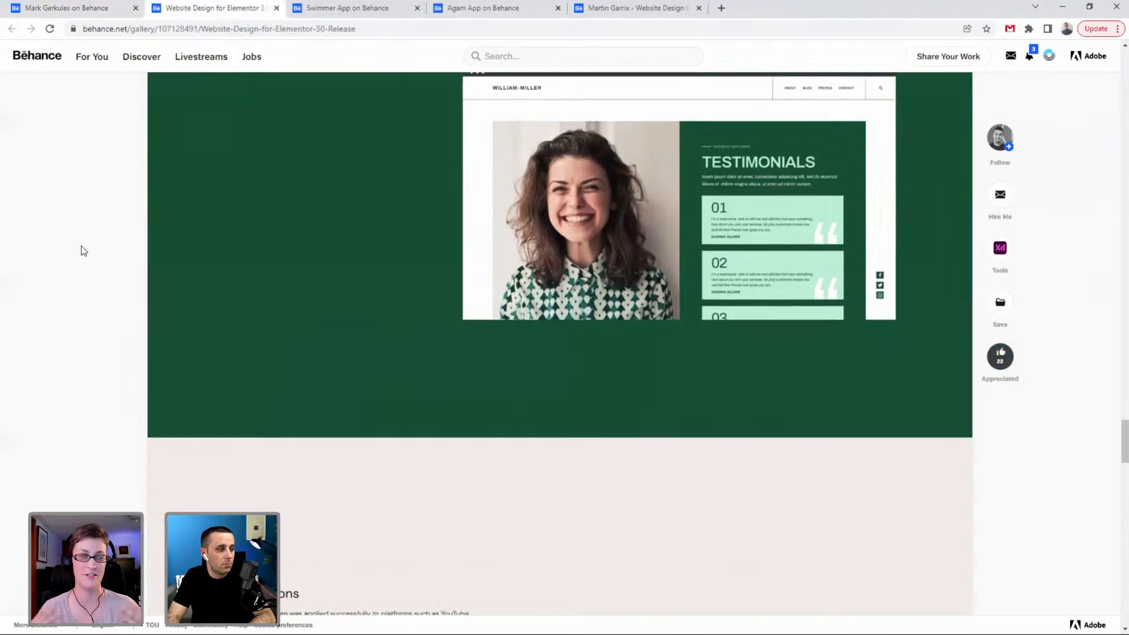
scroll(81, 246, "down", 2)
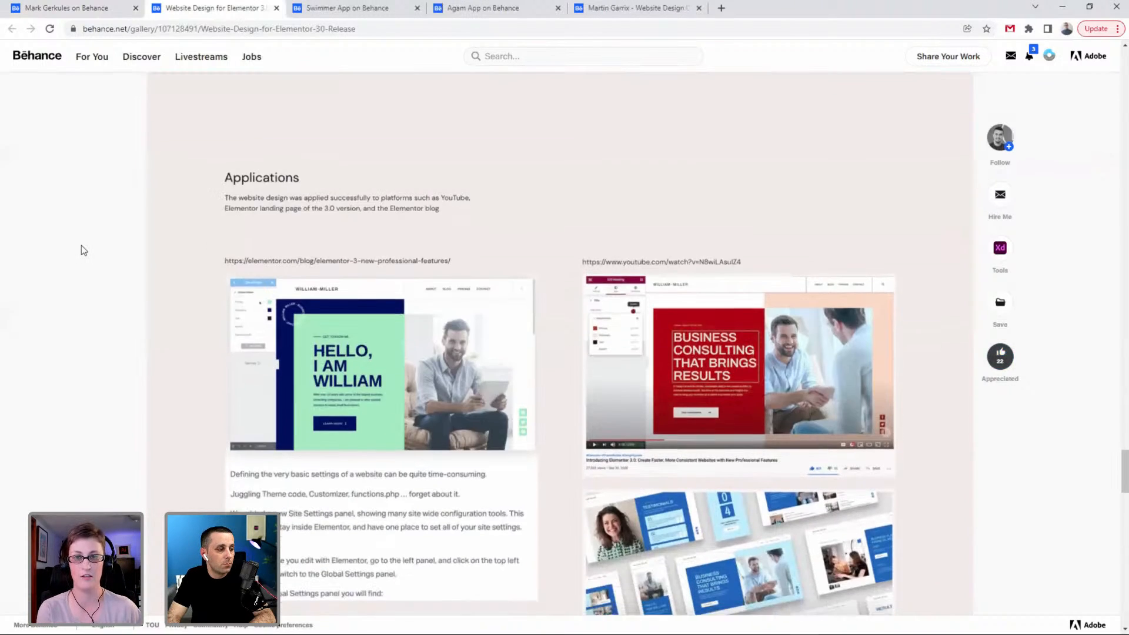
scroll(81, 245, "down", 7)
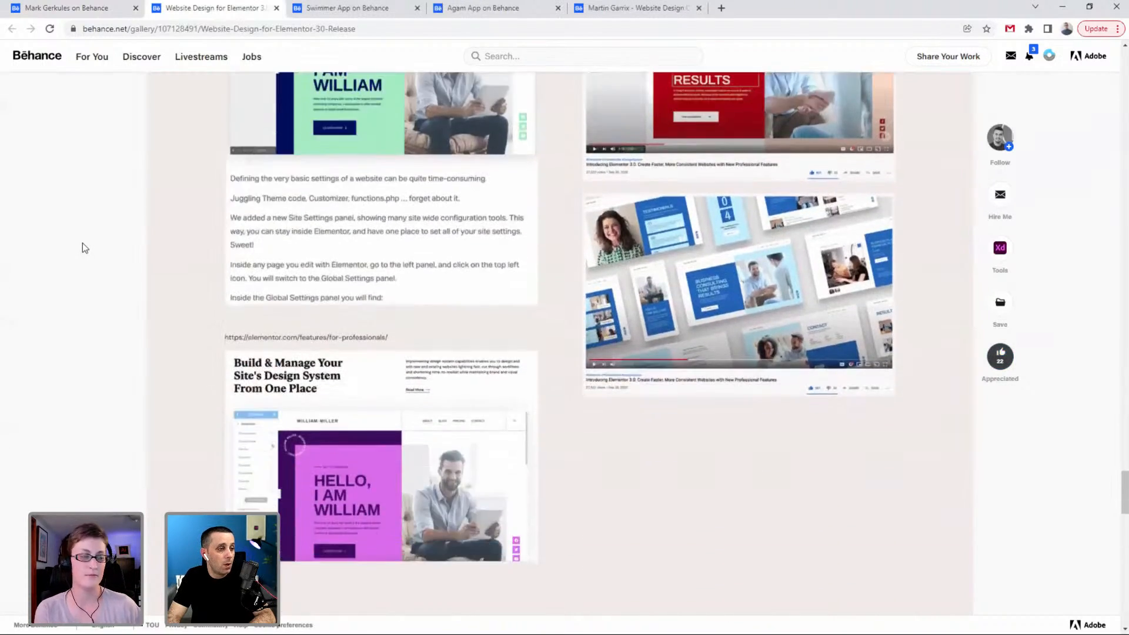
scroll(82, 243, "down", 3)
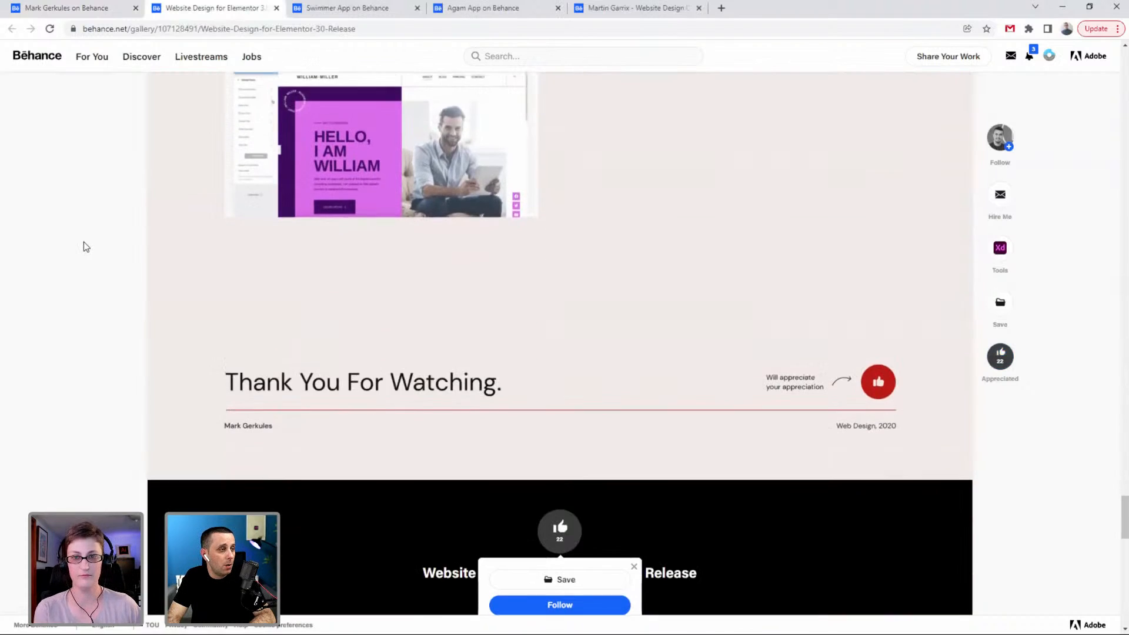
Go back through the color options and website design mockups to review the Design System colors and headlines.
scroll(83, 242, "up", 17)
scroll(84, 242, "up", 8)
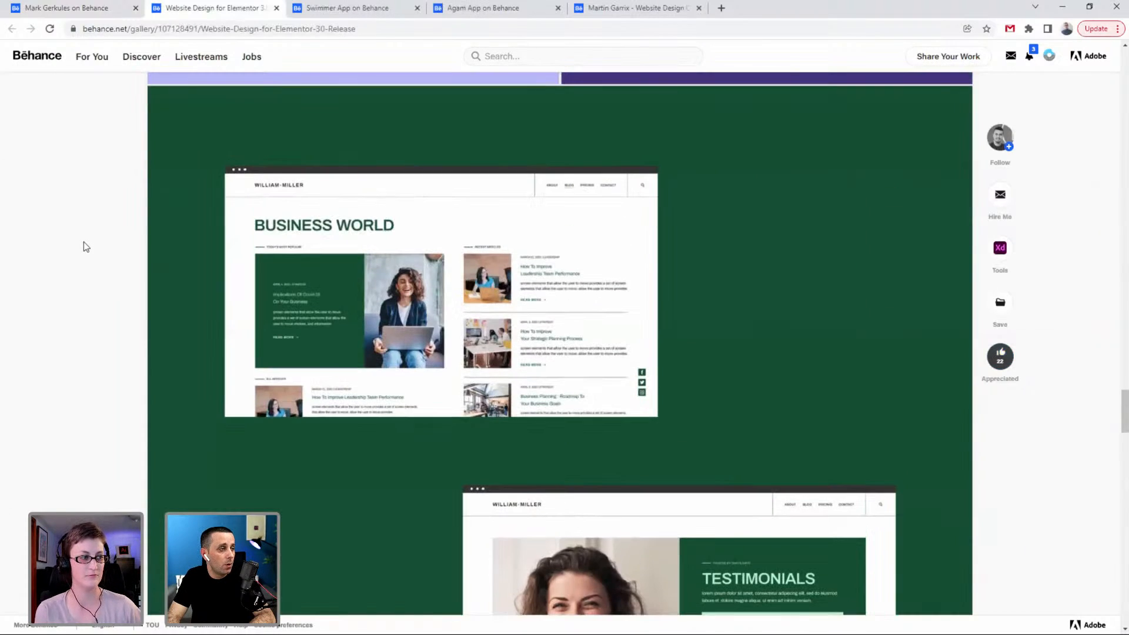
scroll(84, 242, "up", 15)
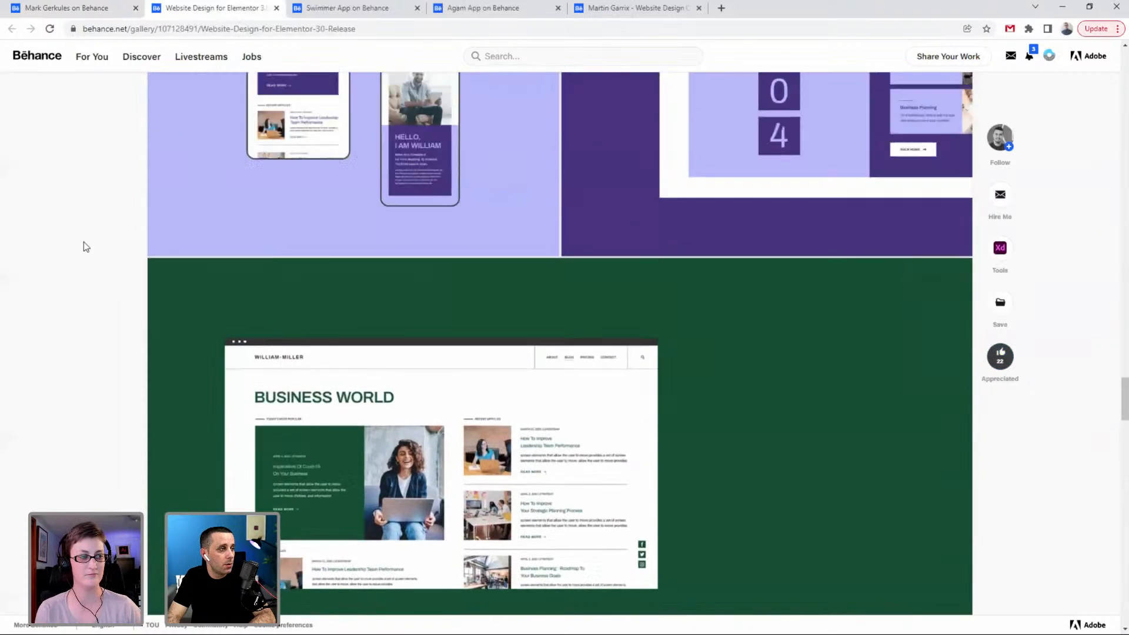
scroll(83, 242, "up", 13)
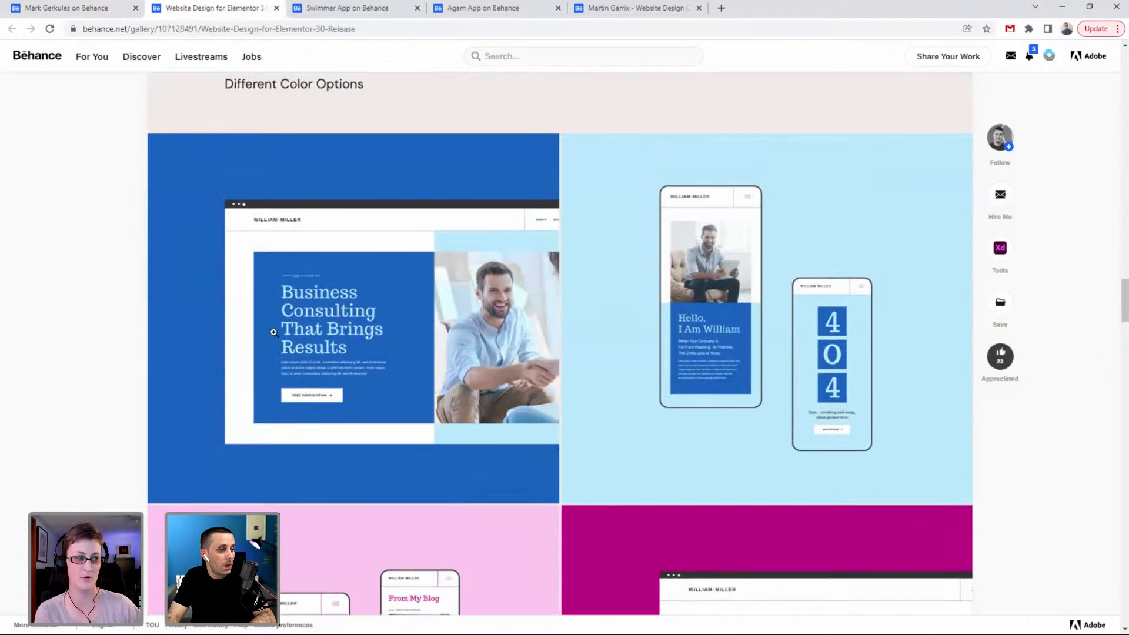
scroll(172, 291, "up", 1)
scroll(171, 290, "up", 12)
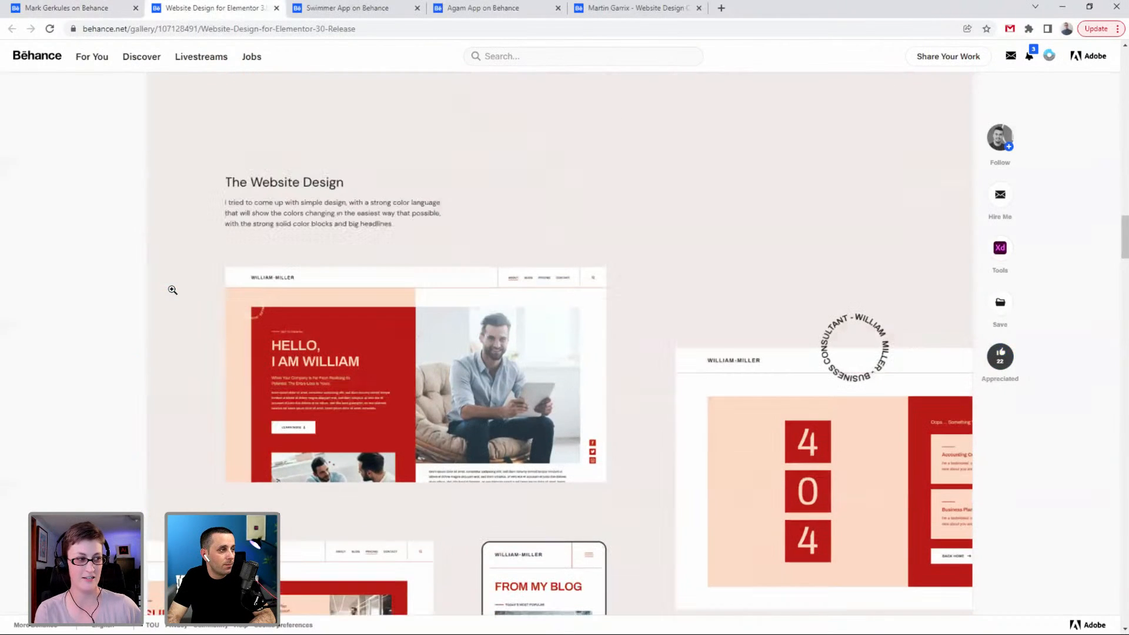
scroll(172, 290, "up", 11)
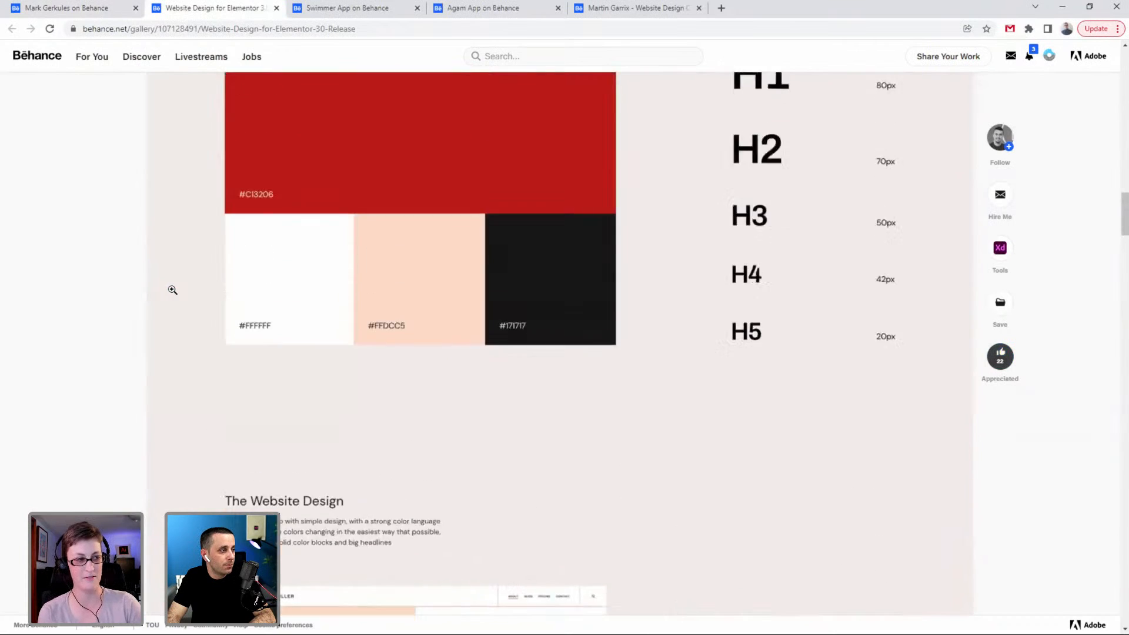
scroll(173, 290, "up", 2)
scroll(172, 290, "down", 6)
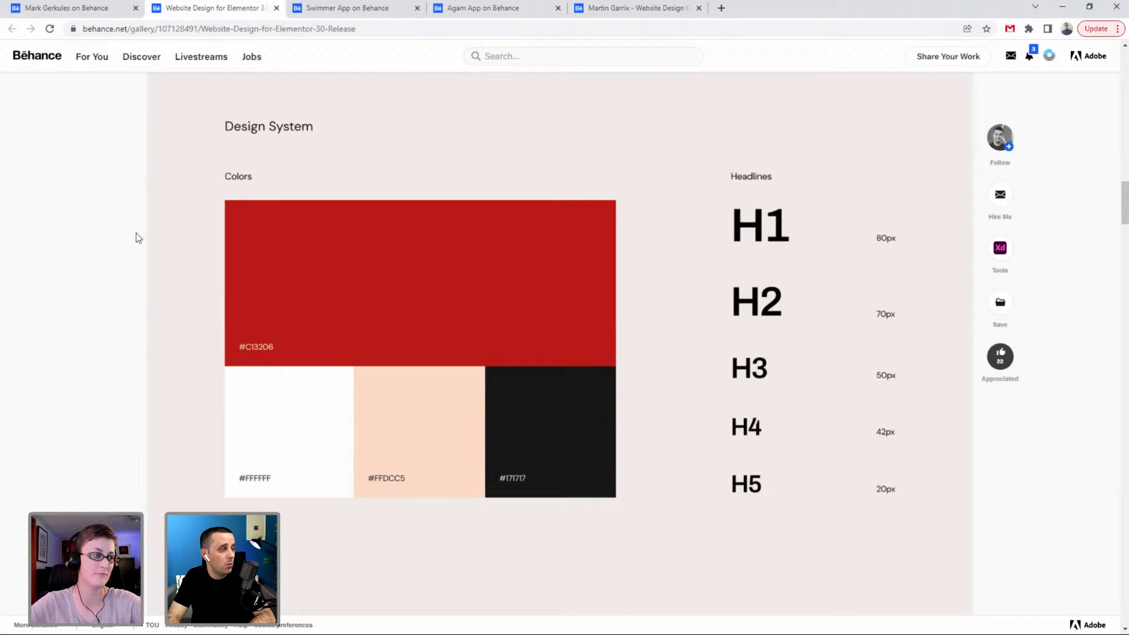
Revisit The Grid System and The Goal sections and the opening mockups of the Elementor 3.0 project.
scroll(164, 245, "up", 11)
scroll(165, 249, "down", 2)
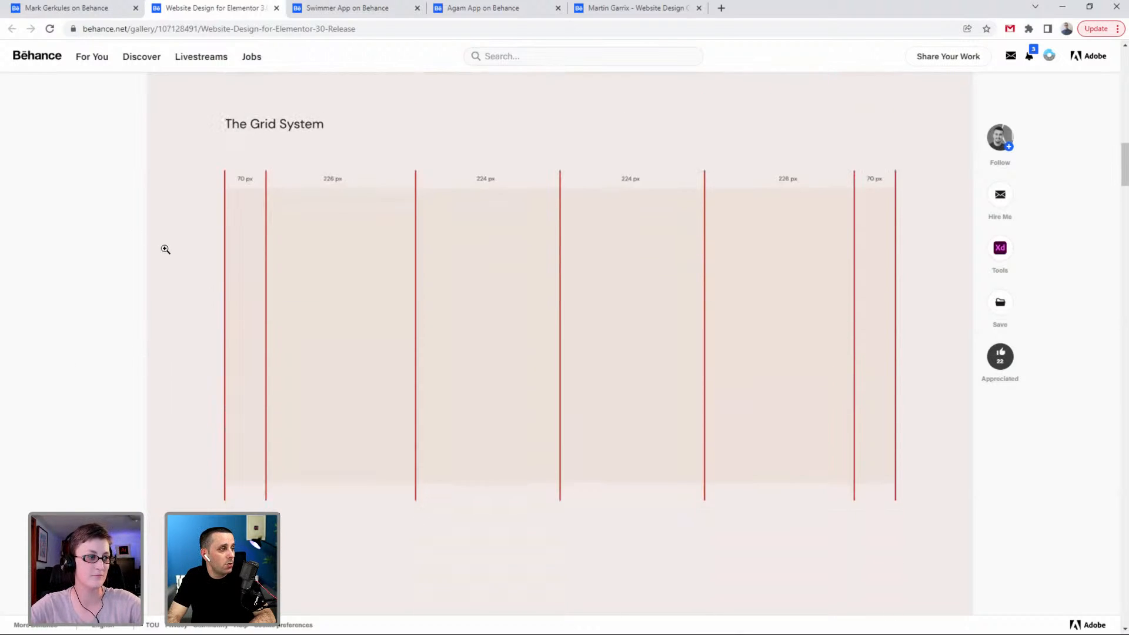
scroll(165, 249, "up", 1)
scroll(165, 249, "up", 8)
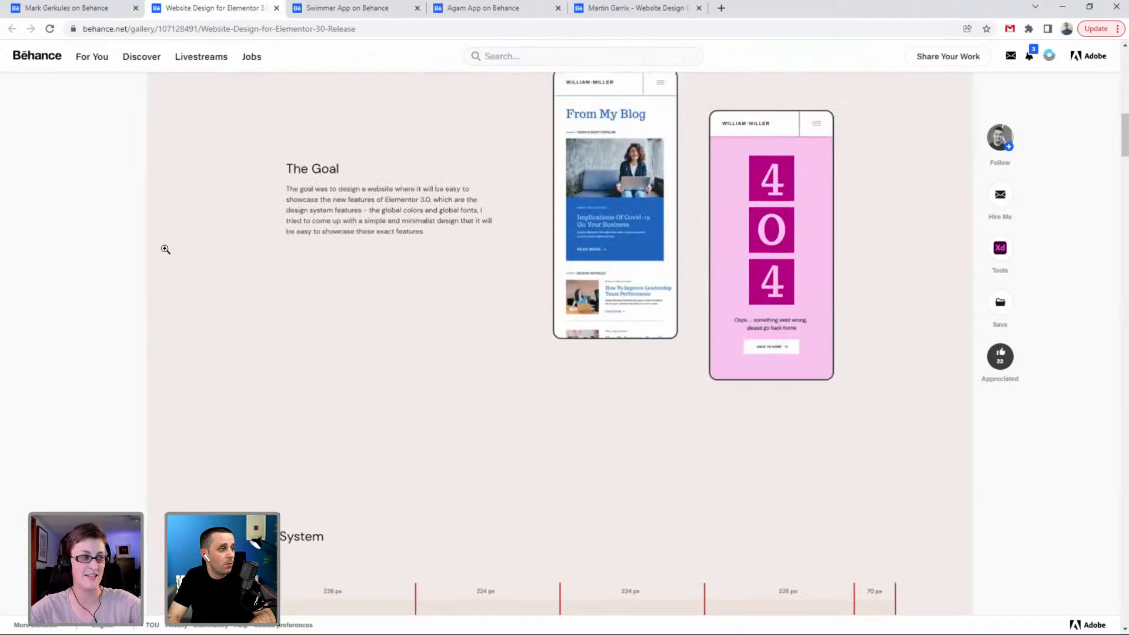
scroll(165, 249, "down", 9)
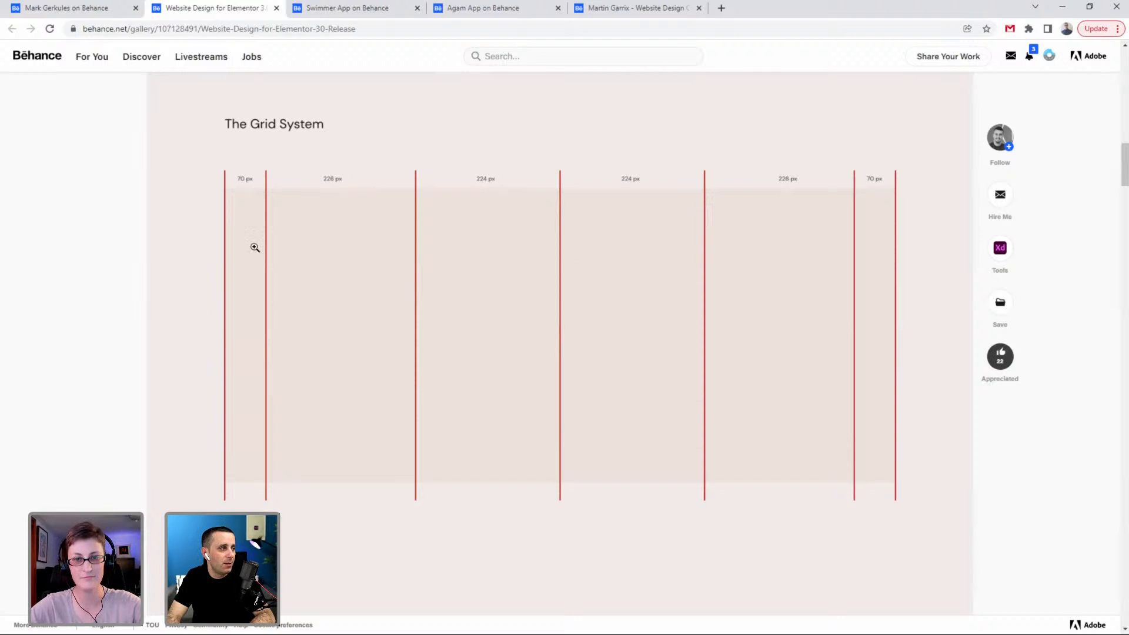
scroll(339, 247, "up", 5)
scroll(342, 248, "up", 7)
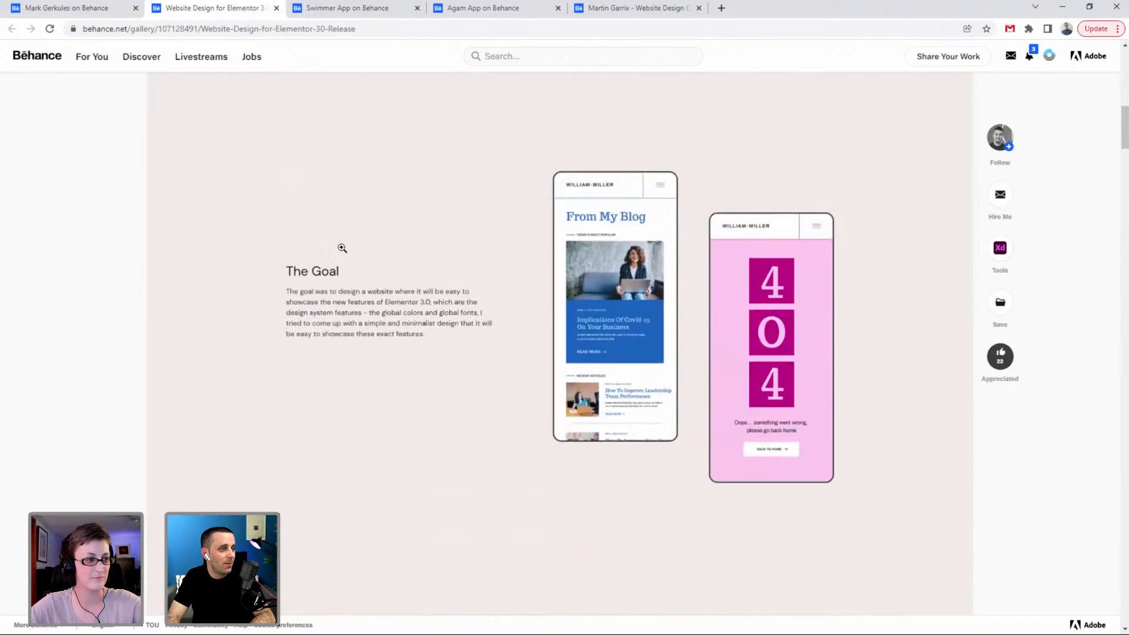
scroll(256, 166, "up", 4)
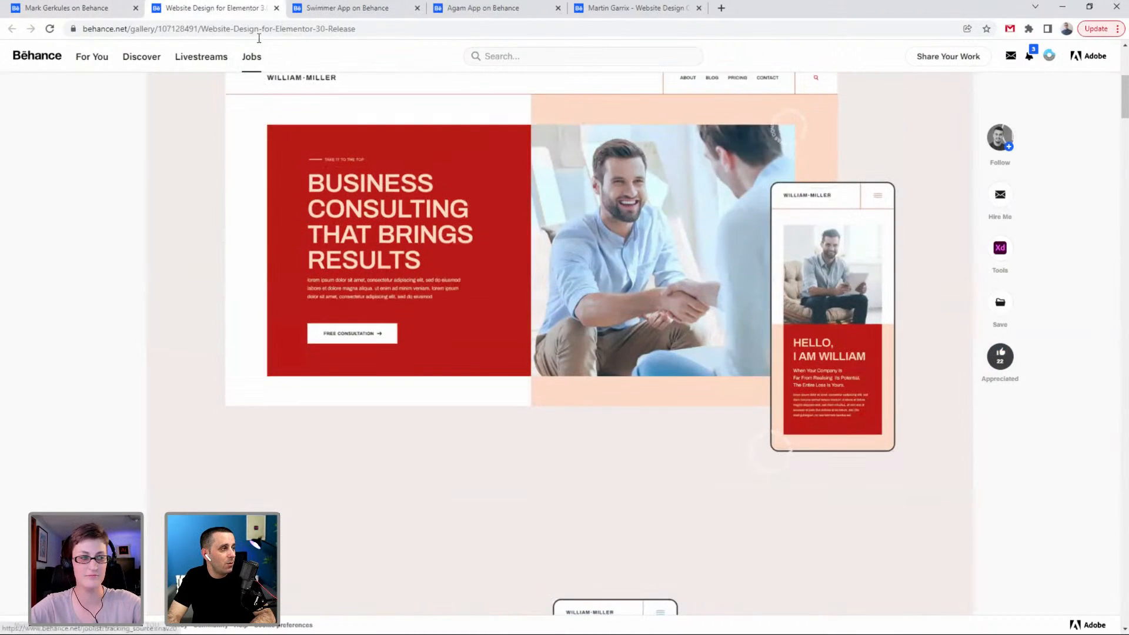
Close the Elementor 3.0 project and examine the Swimmer App project's introduction, iconography and text sizes.
left_click(276, 7)
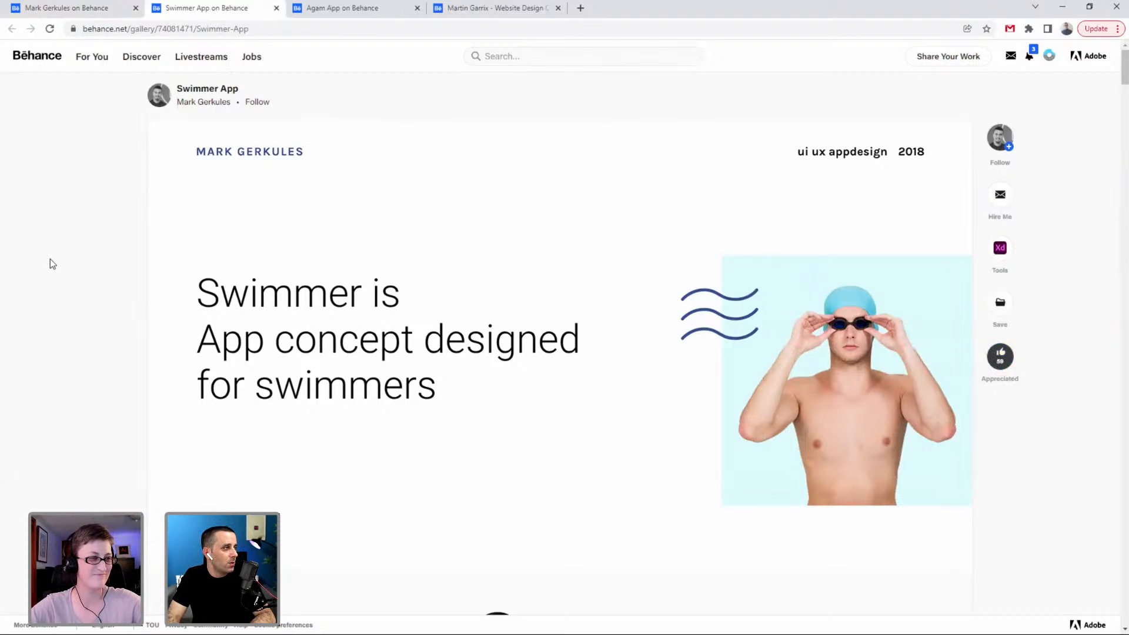
scroll(51, 263, "down", 7)
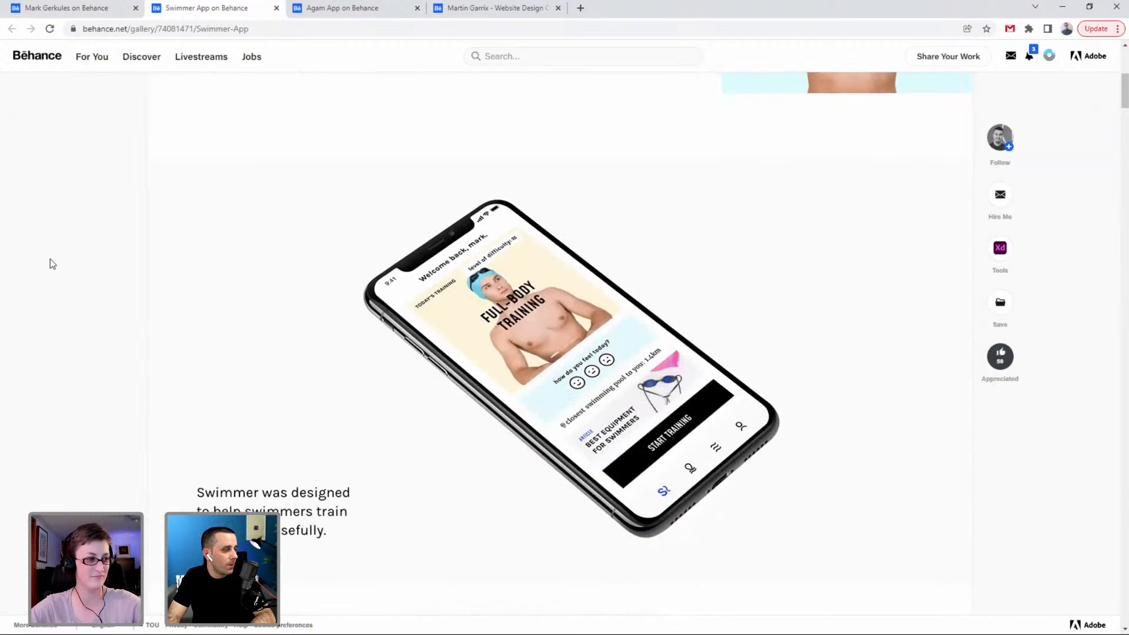
scroll(52, 263, "down", 1)
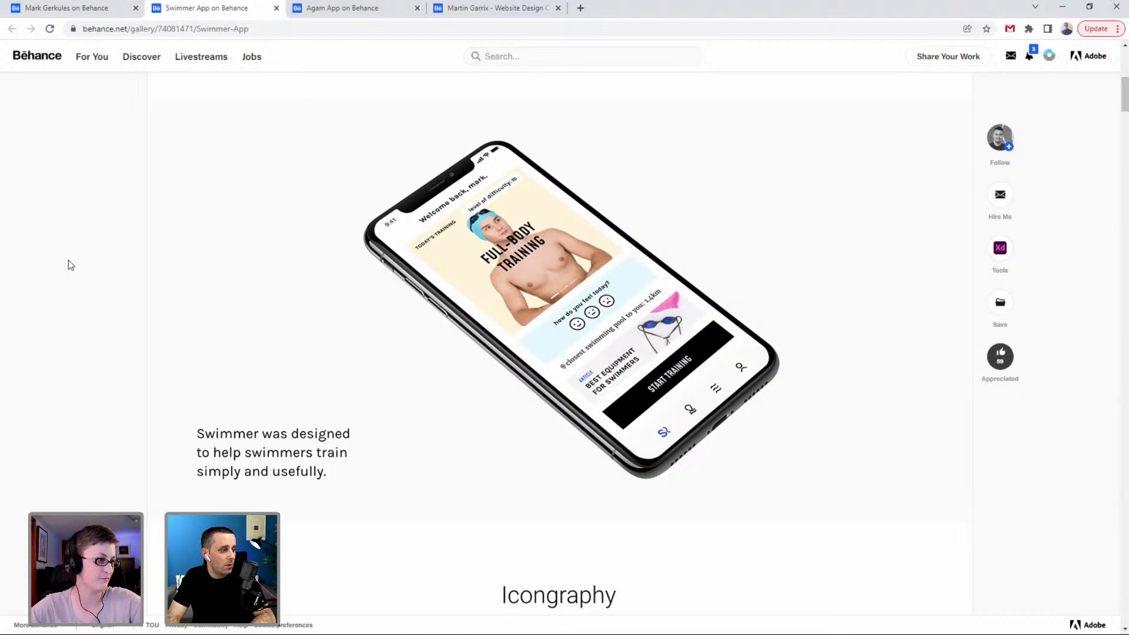
scroll(68, 260, "down", 8)
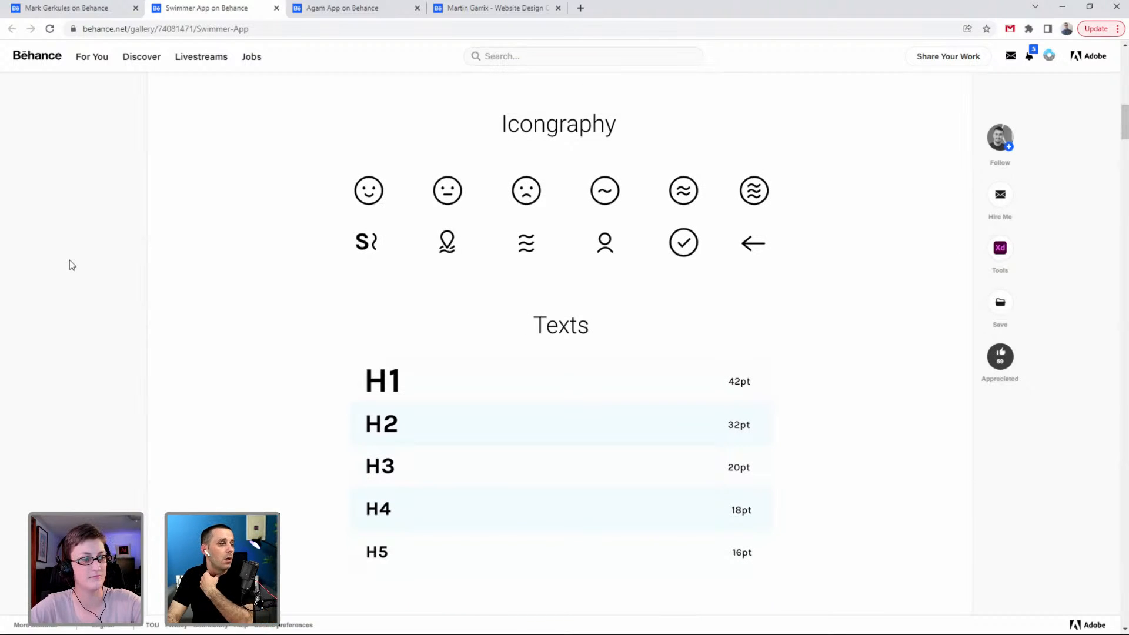
scroll(70, 260, "down", 1)
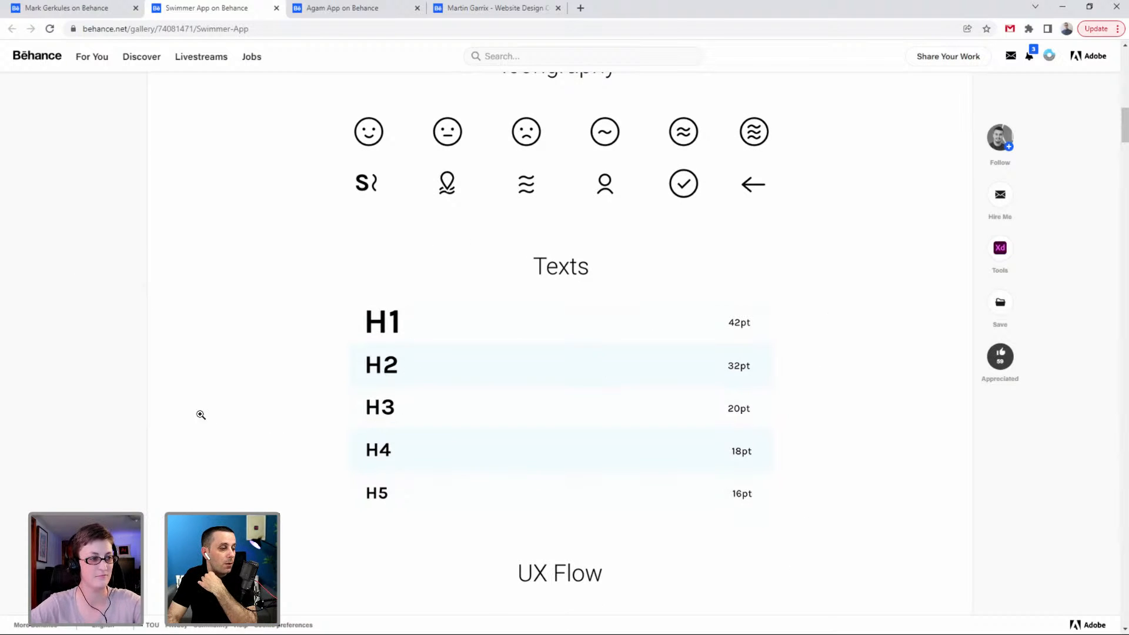
Examine the Swimmer App's UX Flow diagram and play the app demo video below it.
scroll(120, 357, "down", 2)
scroll(171, 241, "down", 5)
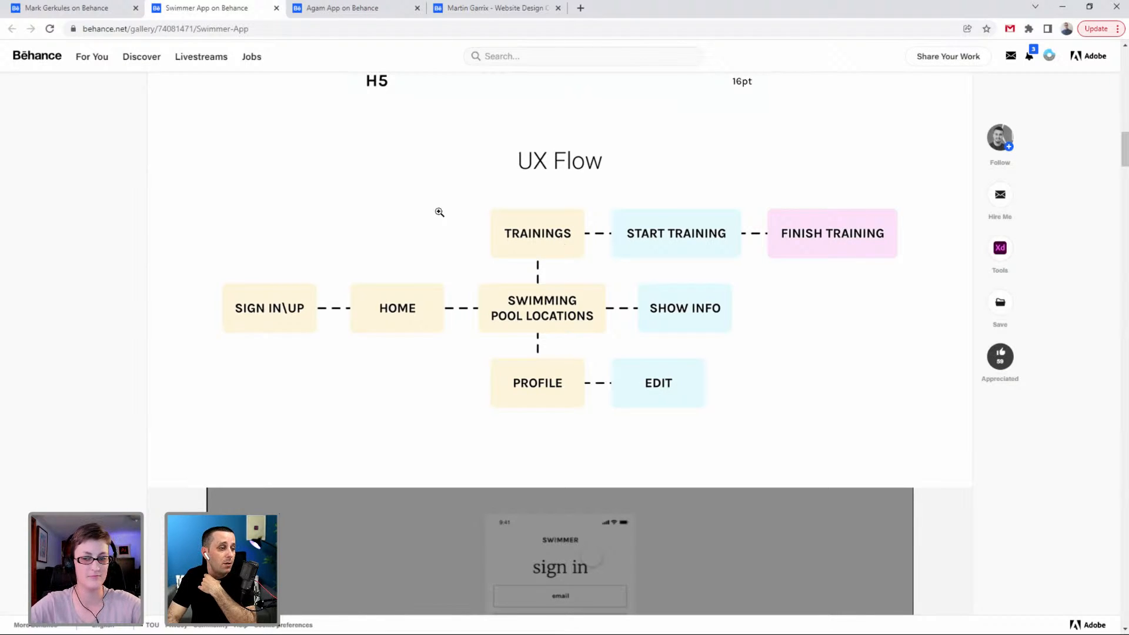
scroll(451, 214, "down", 5)
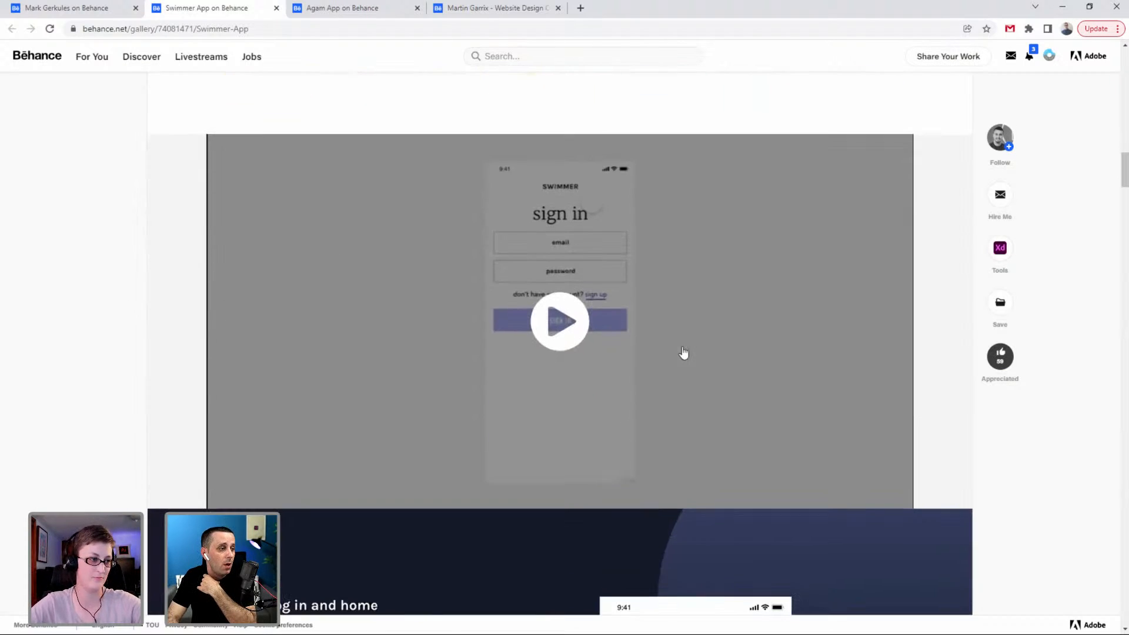
left_click(551, 330)
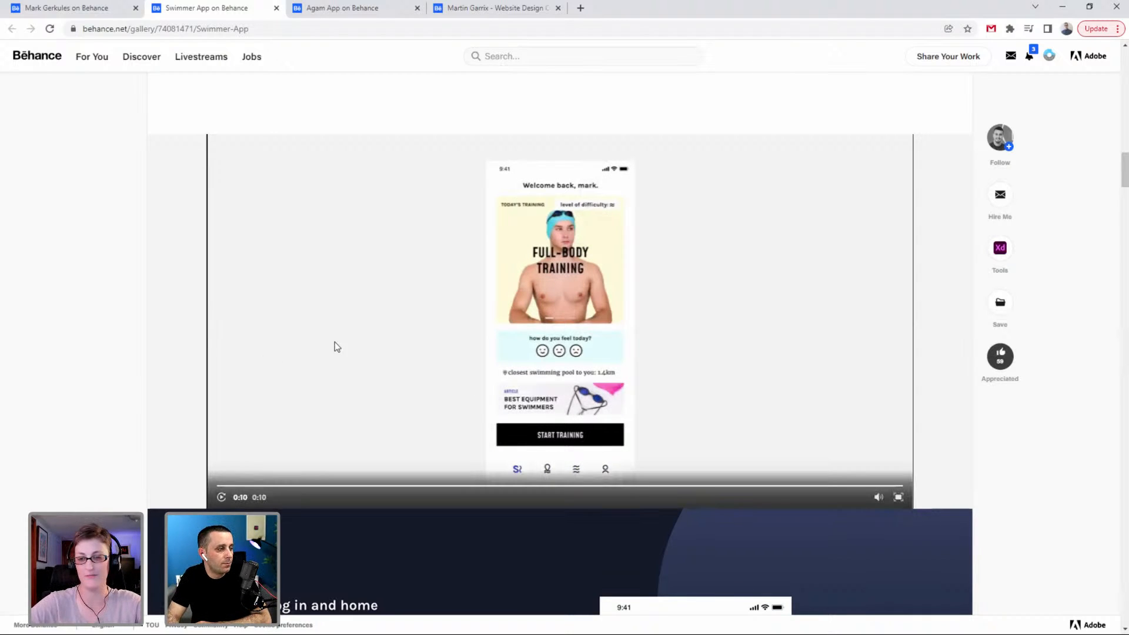
Replay the Swimmer App's sign-in demo video and rewatch how the home screen content loads in.
left_click(221, 497)
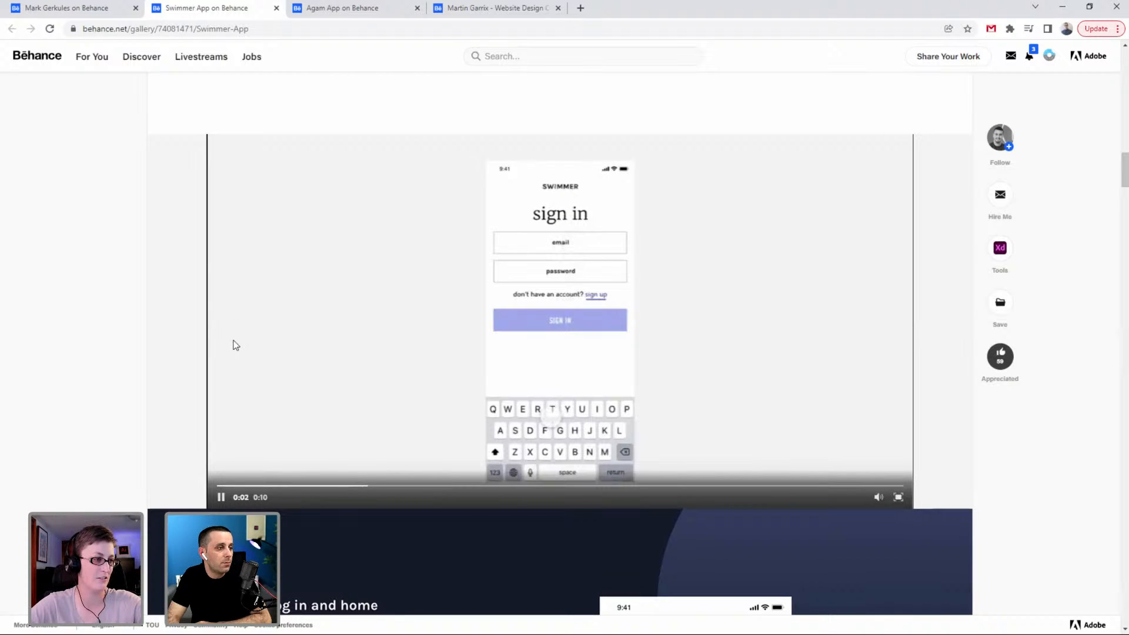
left_click(223, 499)
scroll(122, 369, "down", 5)
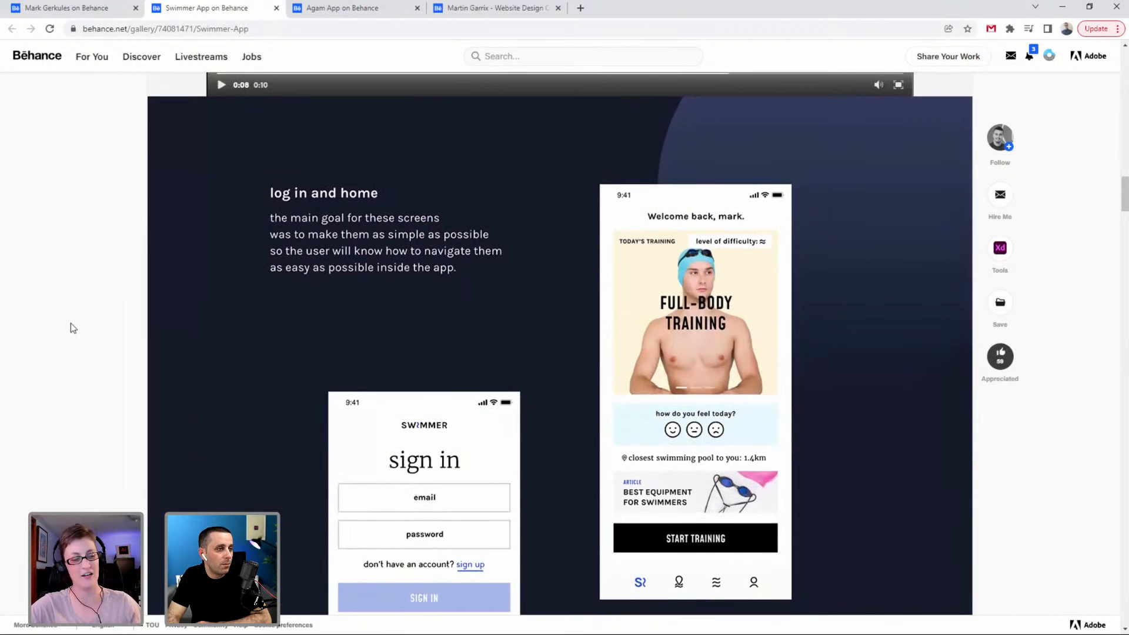
scroll(71, 323, "up", 2)
scroll(71, 323, "up", 5)
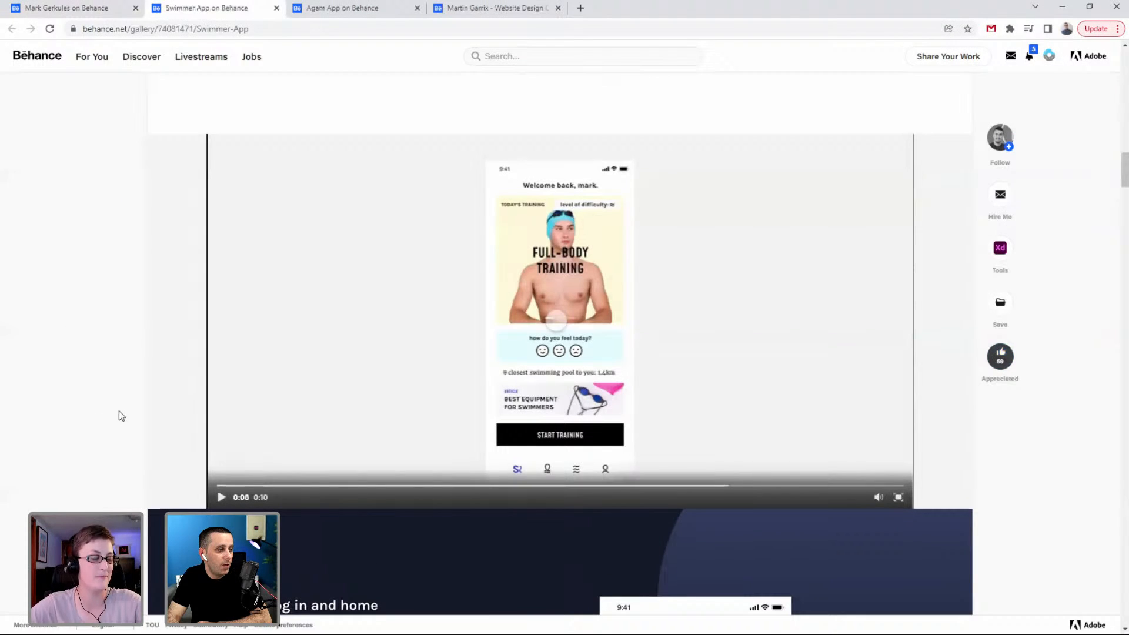
left_click(625, 486)
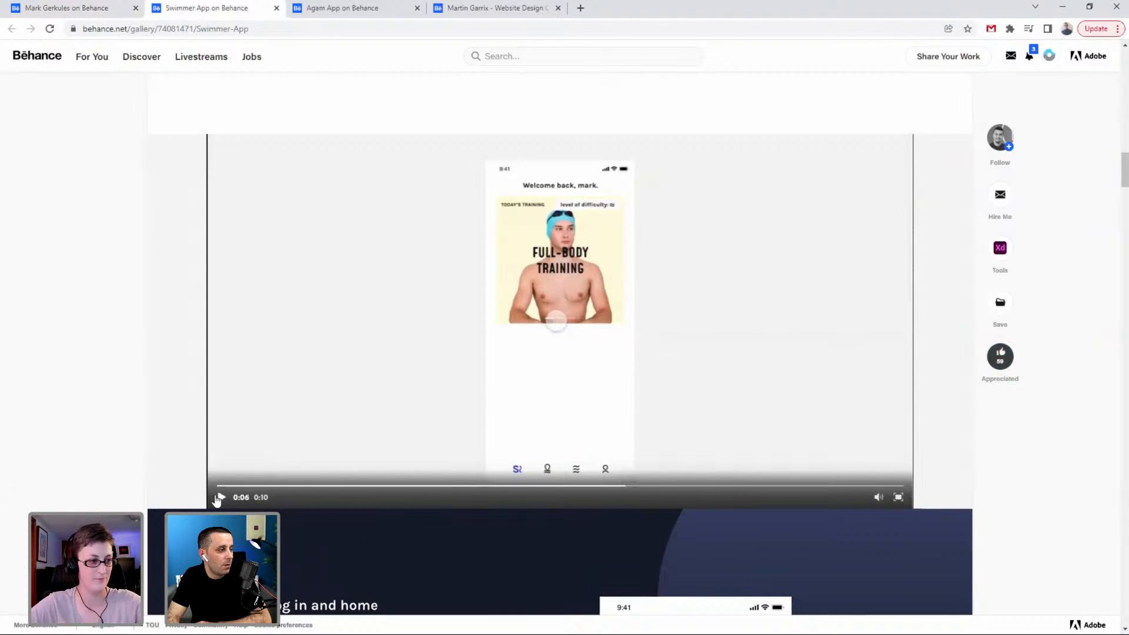
left_click(220, 497)
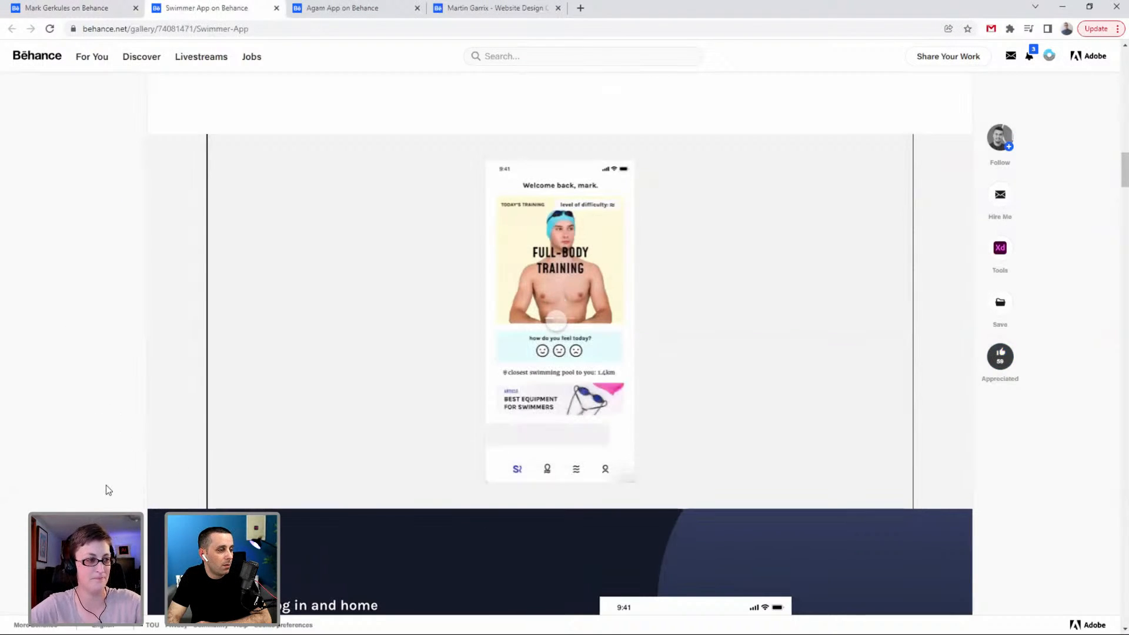
Revisit the Swimmer App's iconography and text sizes and return to the sign-in demo video.
scroll(108, 487, "down", 7)
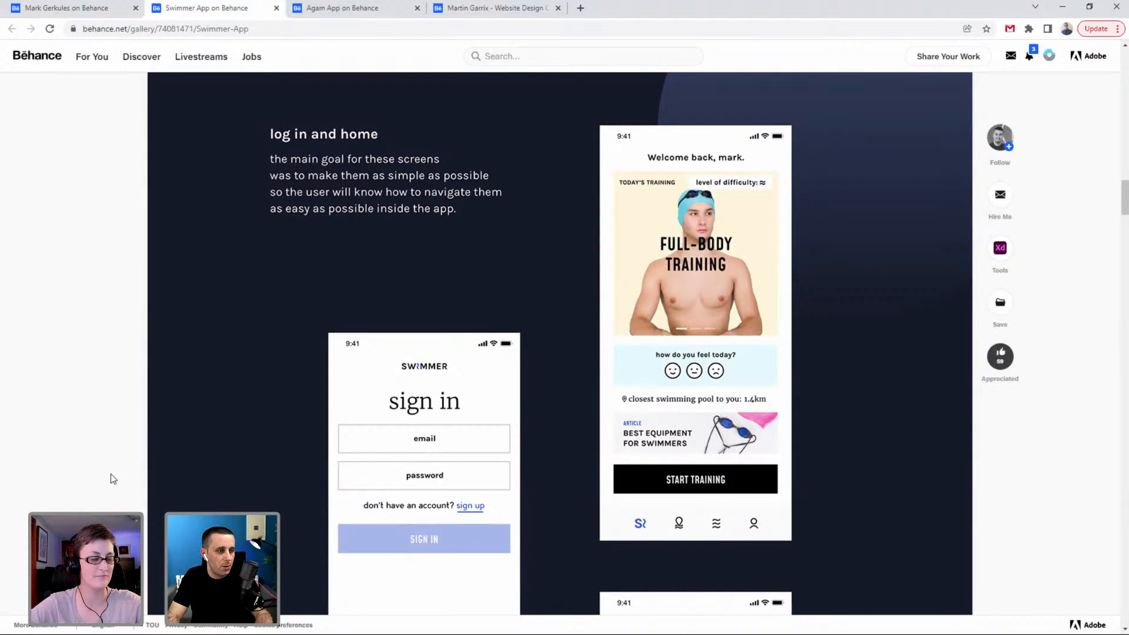
scroll(122, 448, "up", 10)
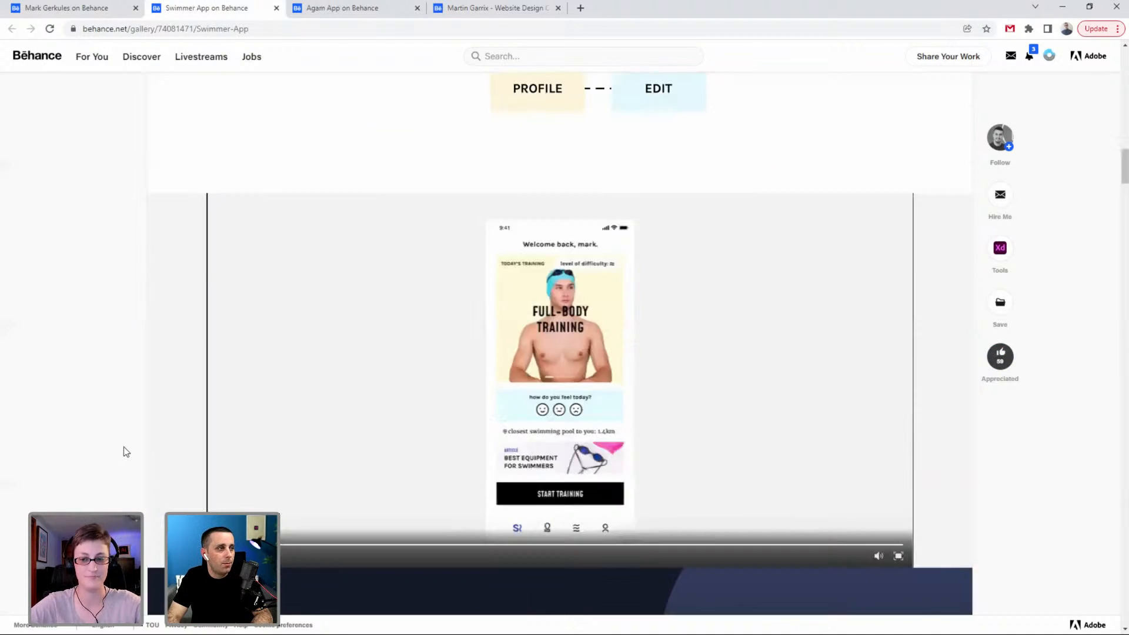
scroll(125, 451, "up", 6)
scroll(125, 451, "down", 15)
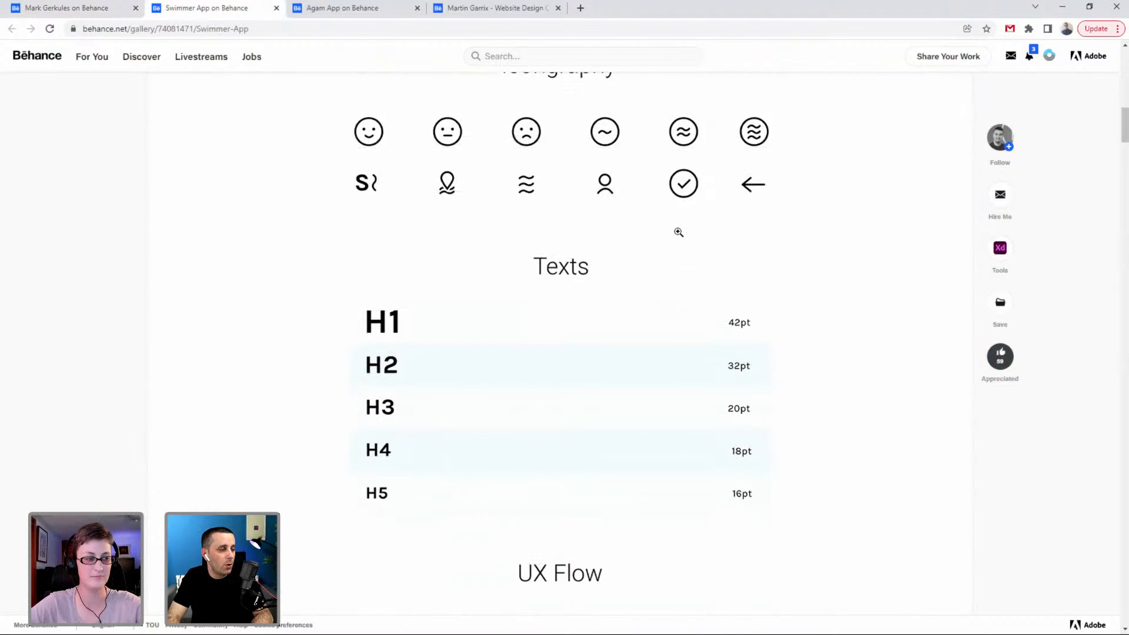
scroll(360, 400, "down", 7)
scroll(368, 333, "down", 6)
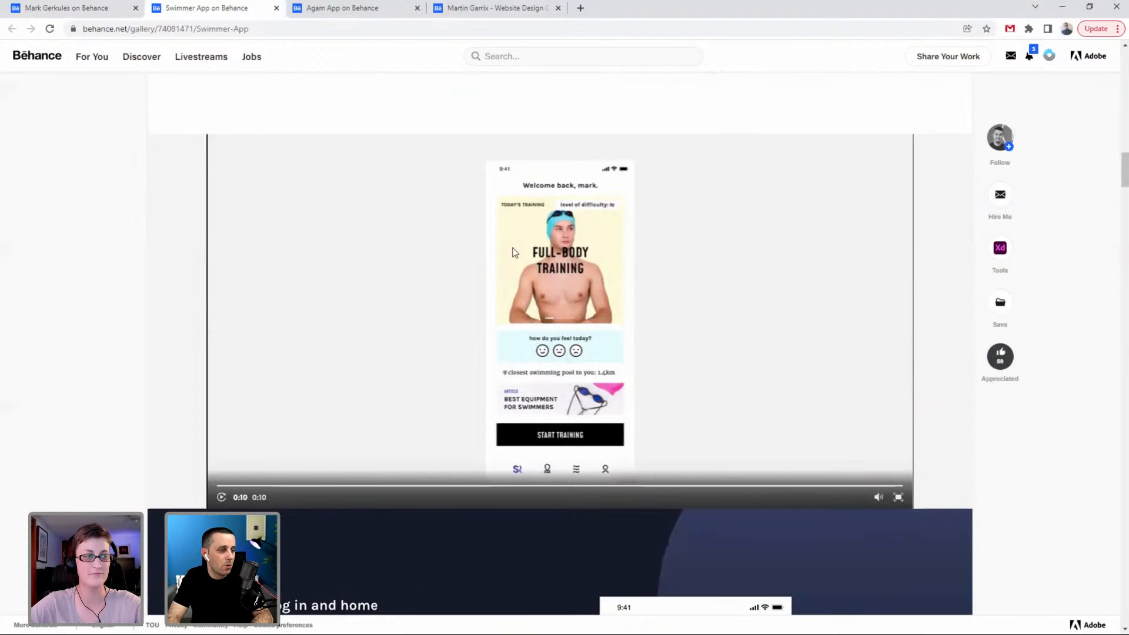
Examine the Swimmer App's log in and home screens and play the training demo video below them twice.
scroll(619, 232, "down", 8)
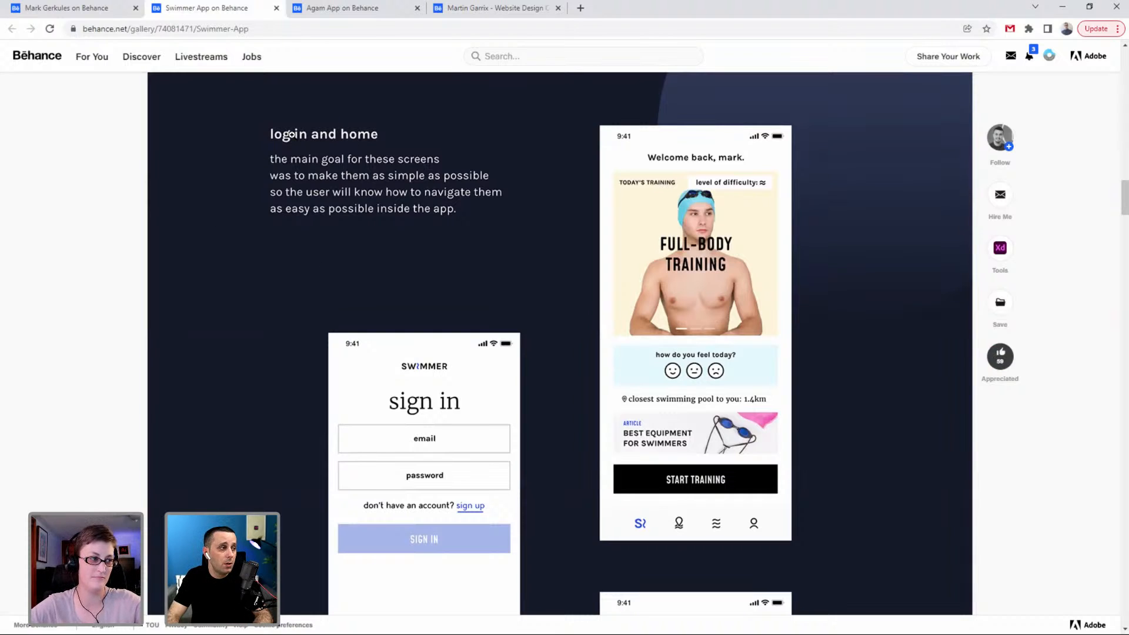
scroll(176, 286, "down", 10)
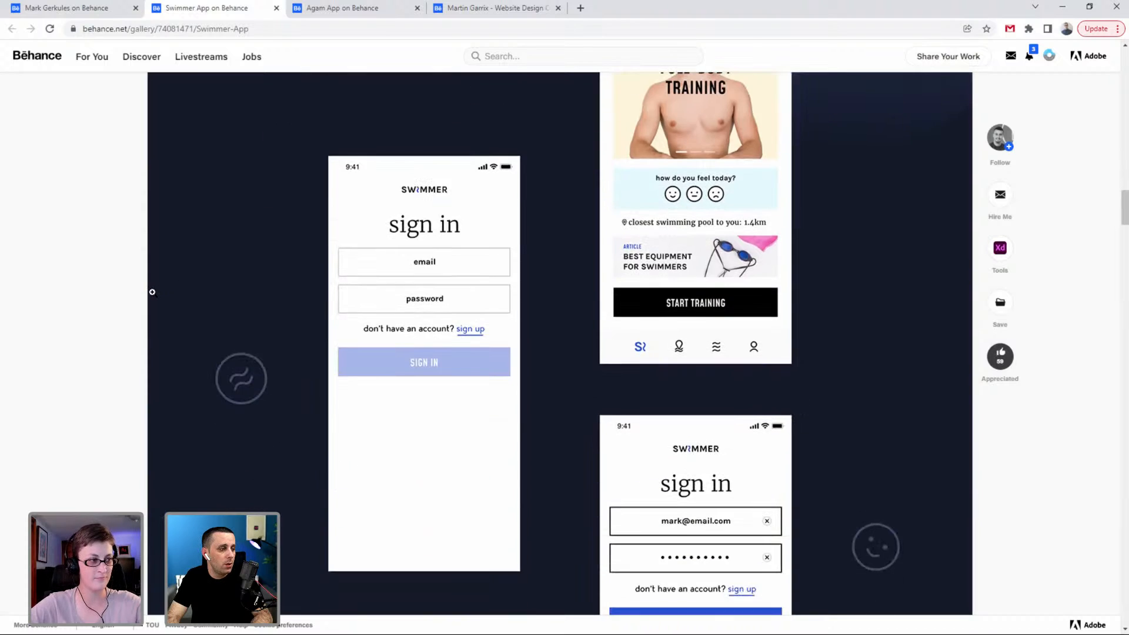
scroll(170, 292, "down", 6)
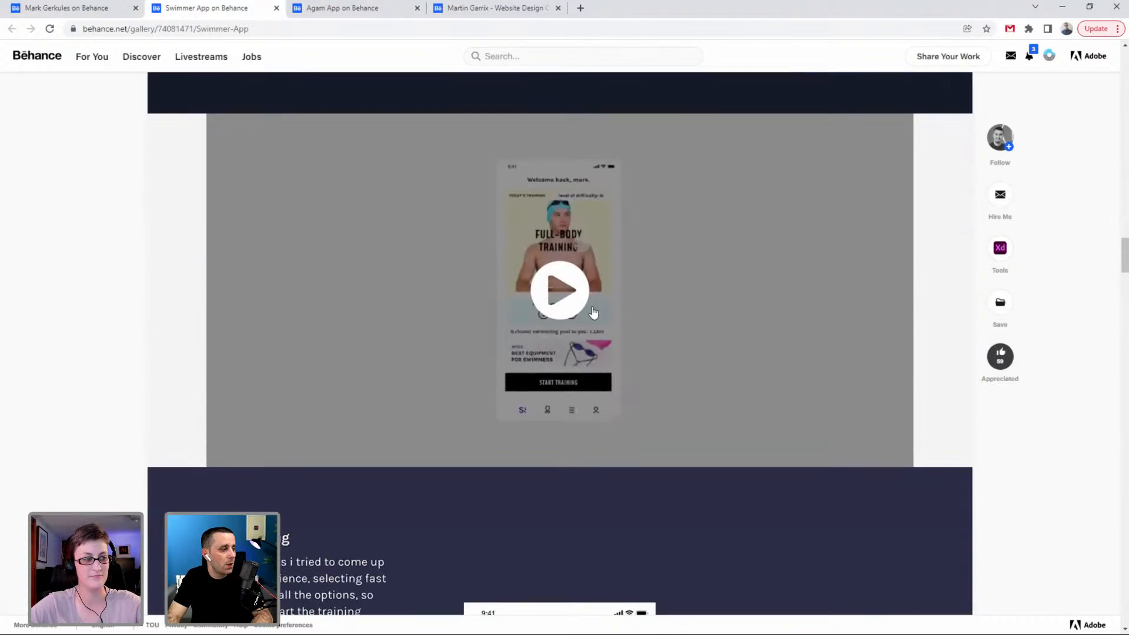
left_click(459, 312)
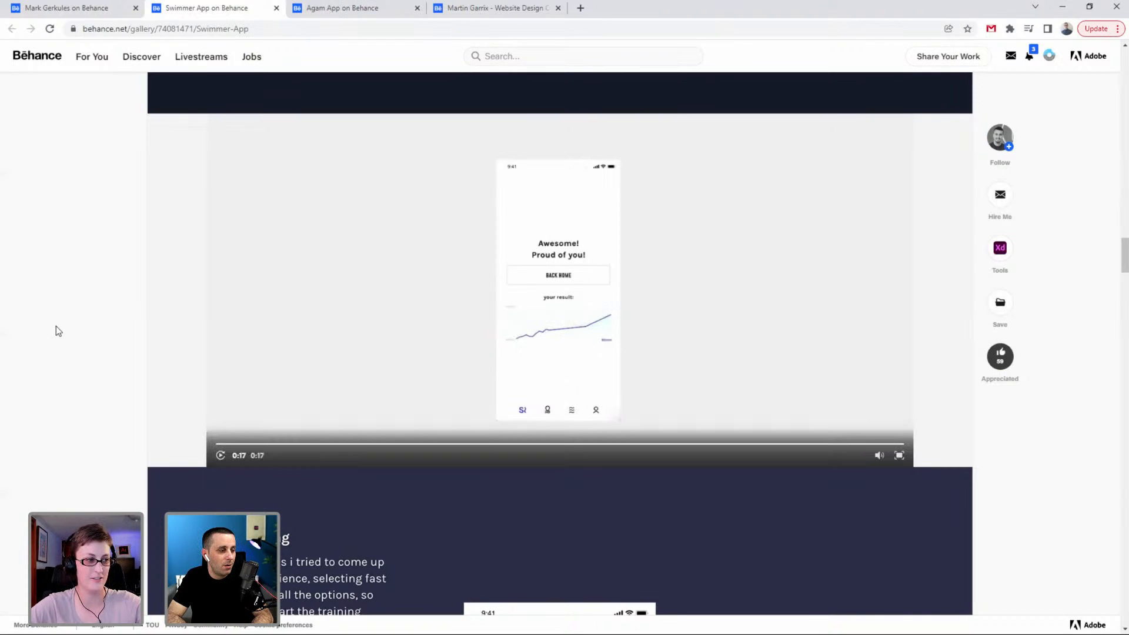
left_click(221, 455)
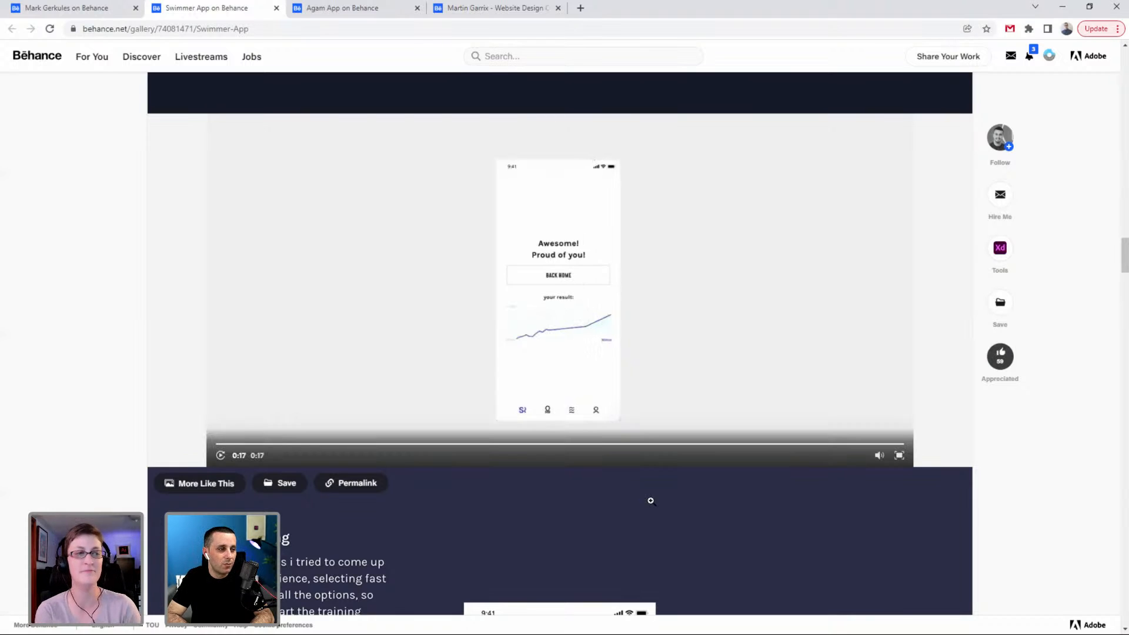
Examine the Swimmer App's start training section, from the training setup screens to the training result screen.
scroll(135, 323, "down", 4)
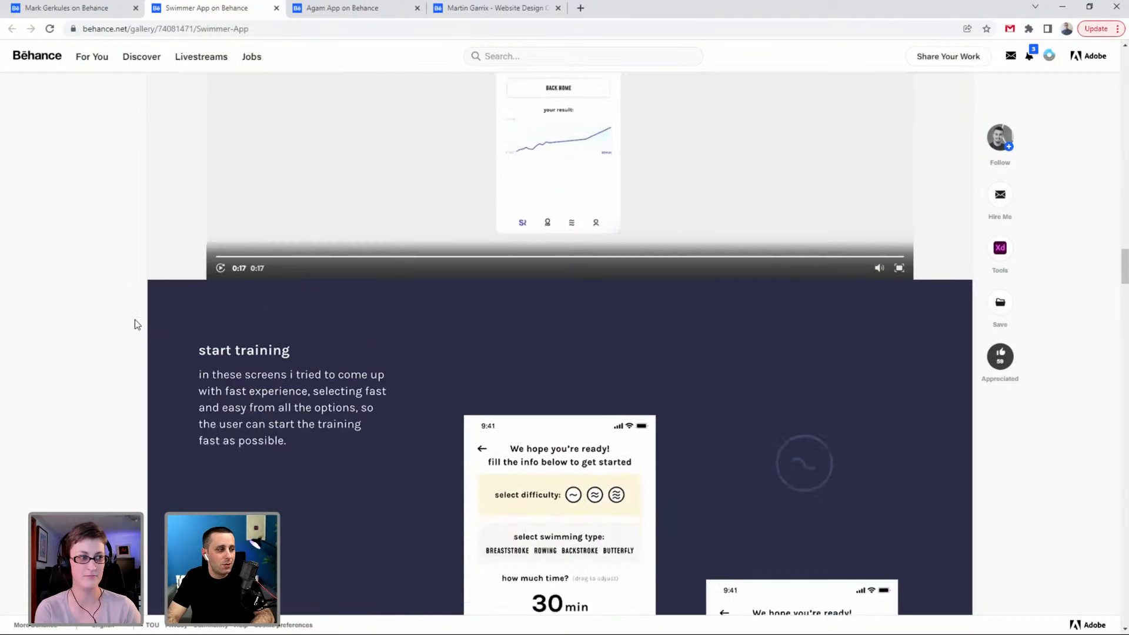
scroll(135, 319, "down", 4)
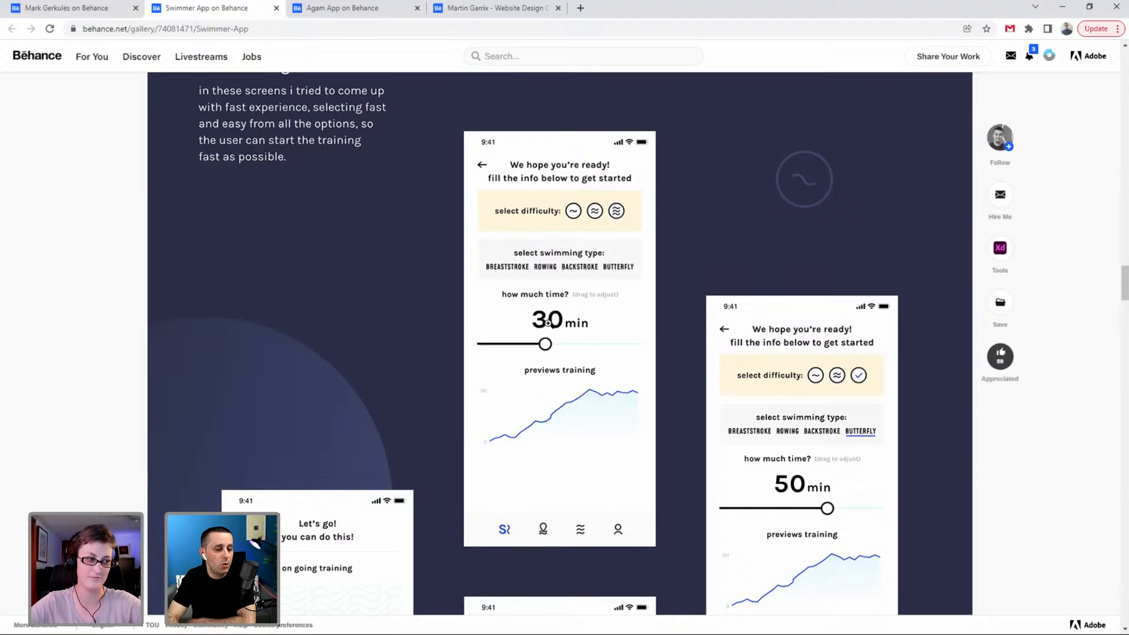
scroll(329, 341, "down", 2)
scroll(232, 353, "down", 6)
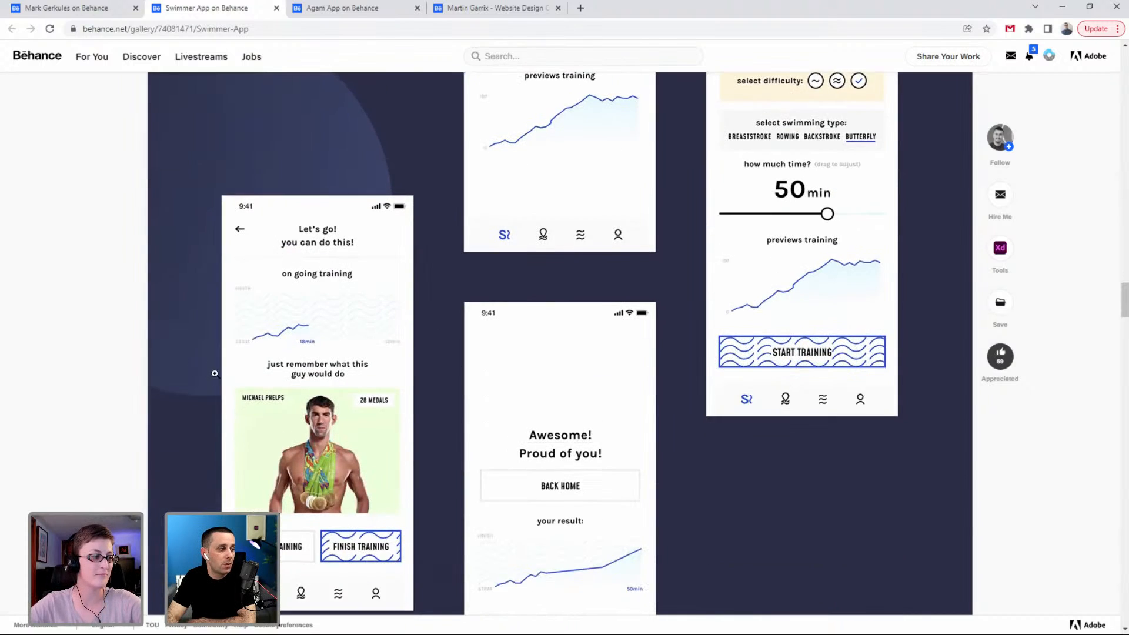
Play the Swimmer App's third demo video and examine the trainings and locations screens below it.
scroll(174, 363, "down", 10)
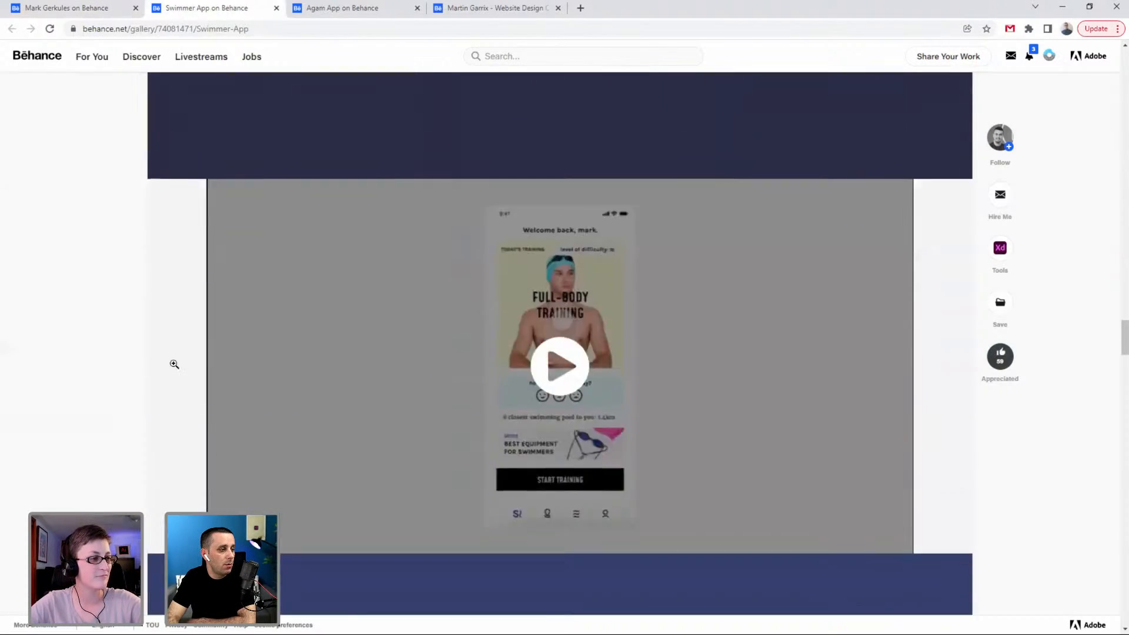
left_click(591, 254)
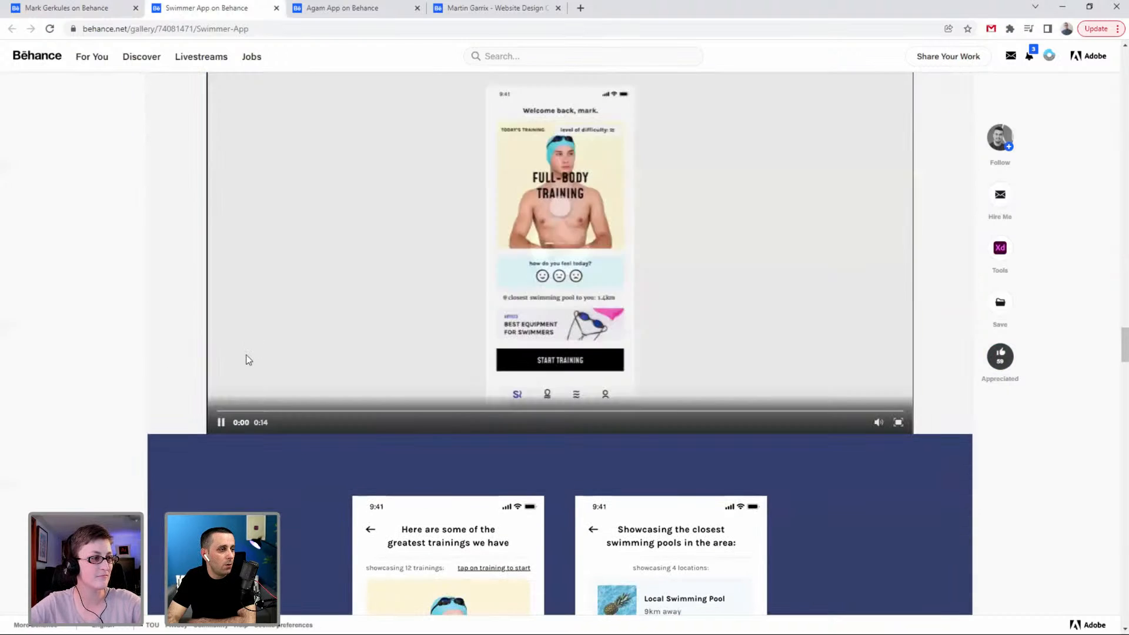
scroll(246, 358, "up", 1)
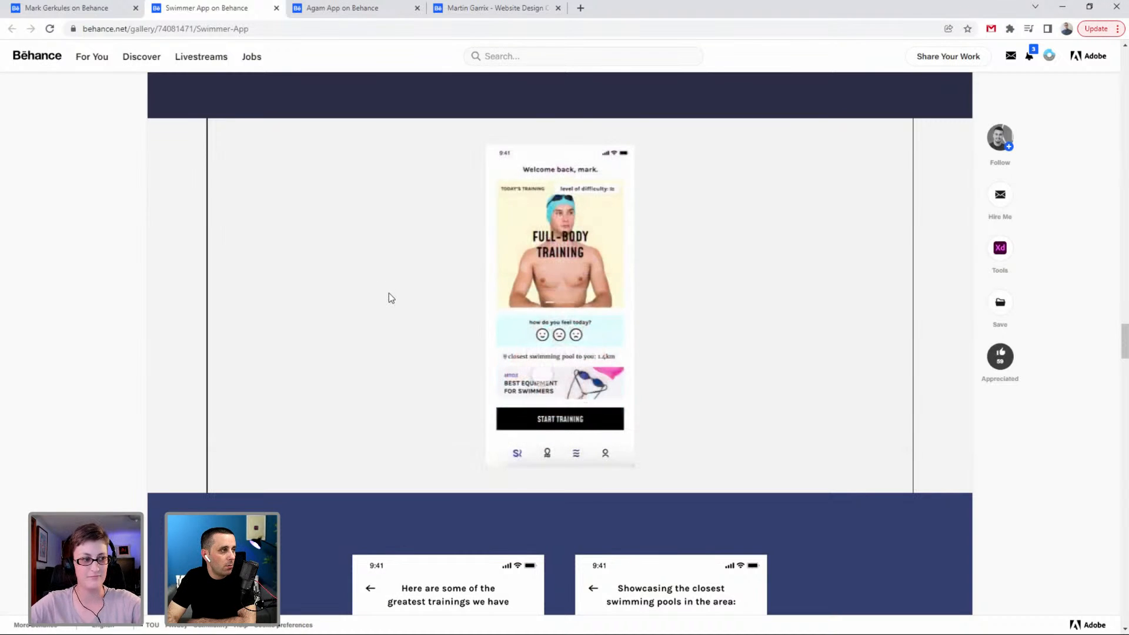
scroll(388, 293, "down", 6)
scroll(693, 237, "down", 1)
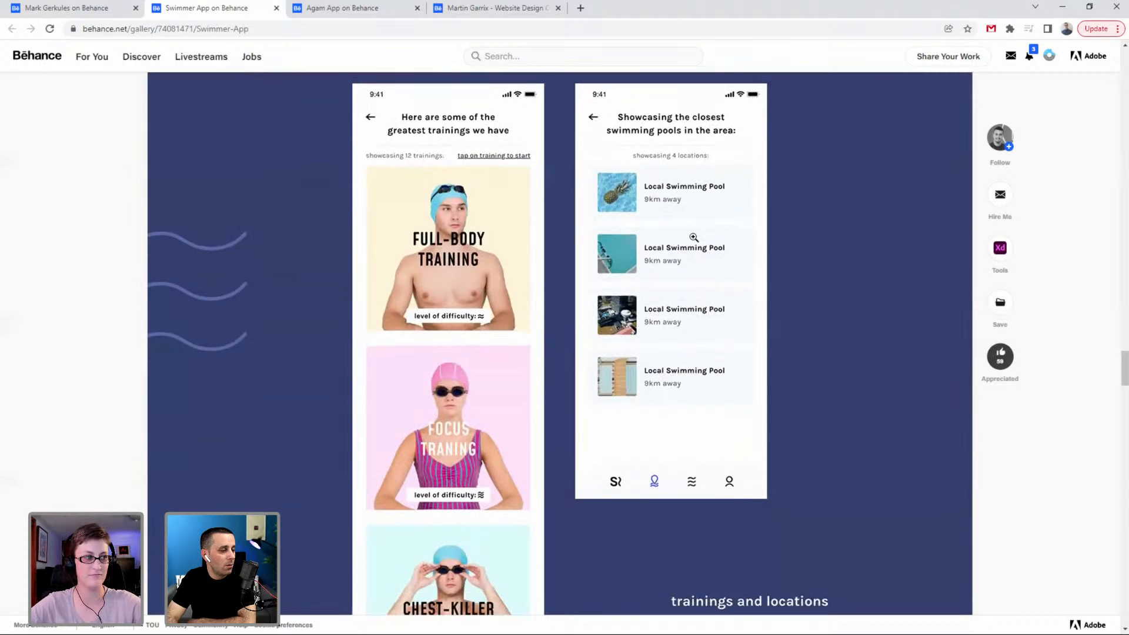
Close the Swimmer App project, review the Agam App's introduction and Moodboard, and appreciate the project.
left_click(276, 8)
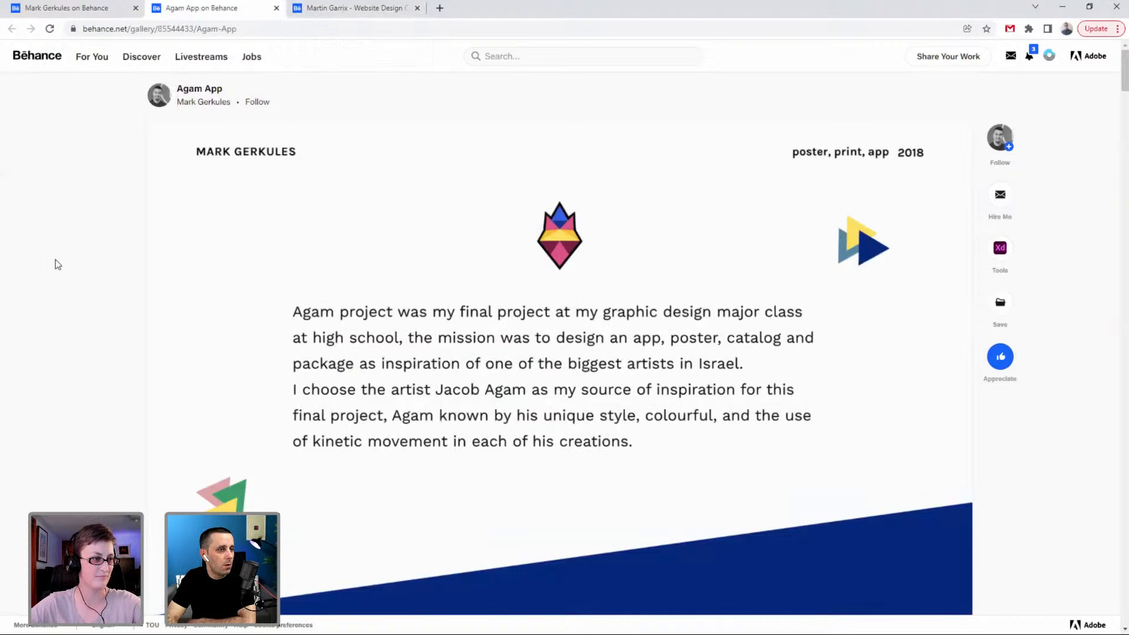
scroll(55, 260, "down", 10)
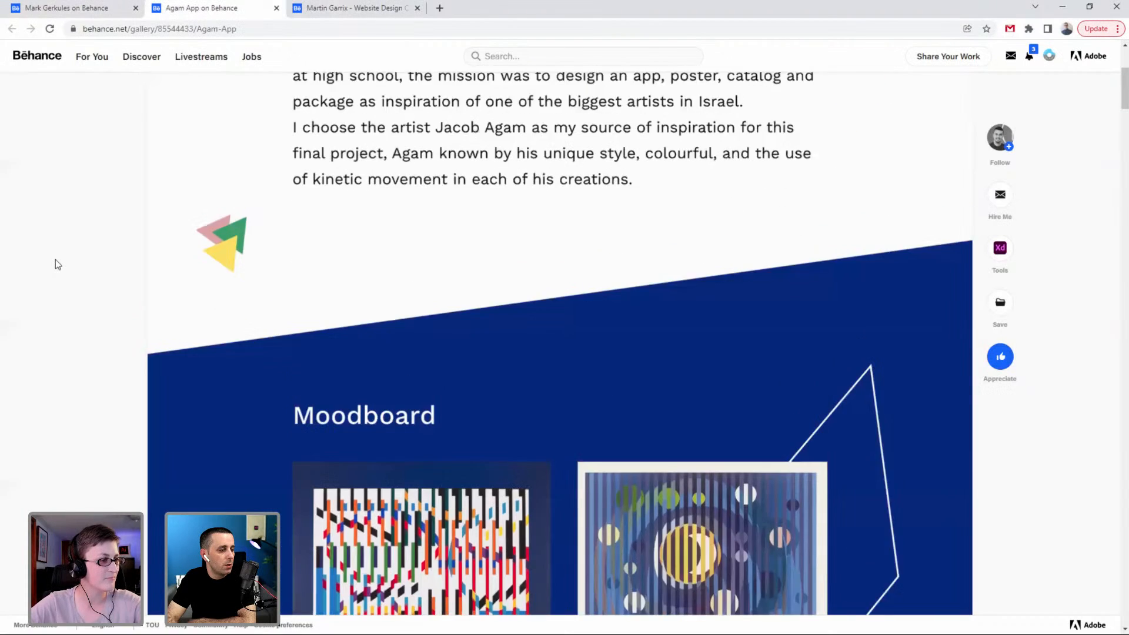
scroll(55, 259, "down", 10)
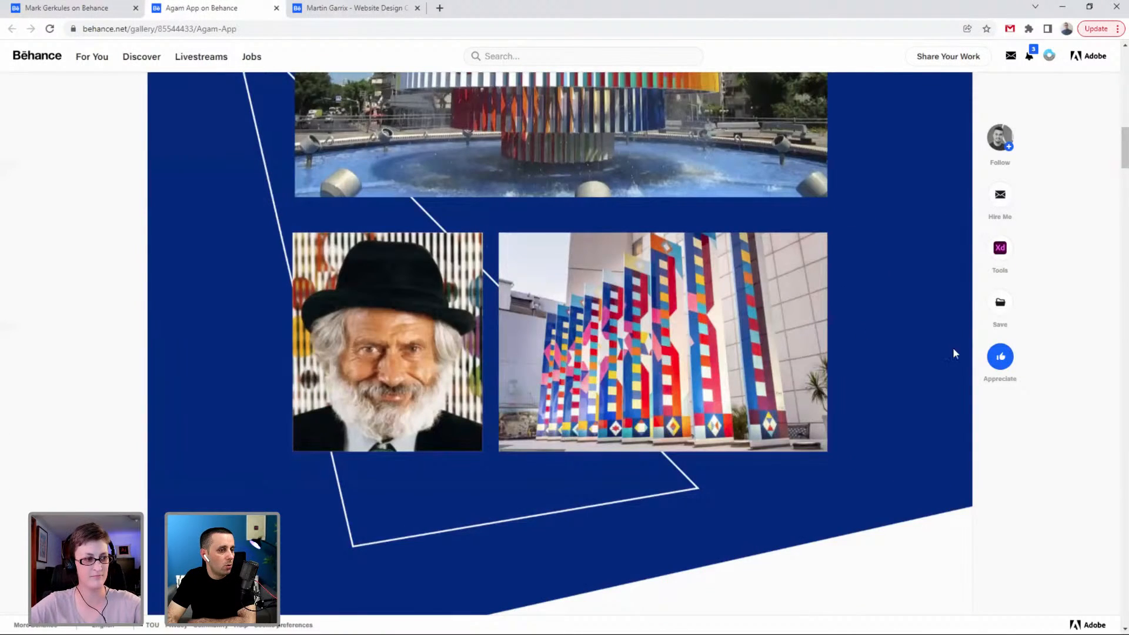
left_click(1000, 356)
Examine the Agam App's colors, typography, and its photo process, bikini options and send to friend screens.
scroll(131, 395, "down", 6)
scroll(106, 332, "down", 12)
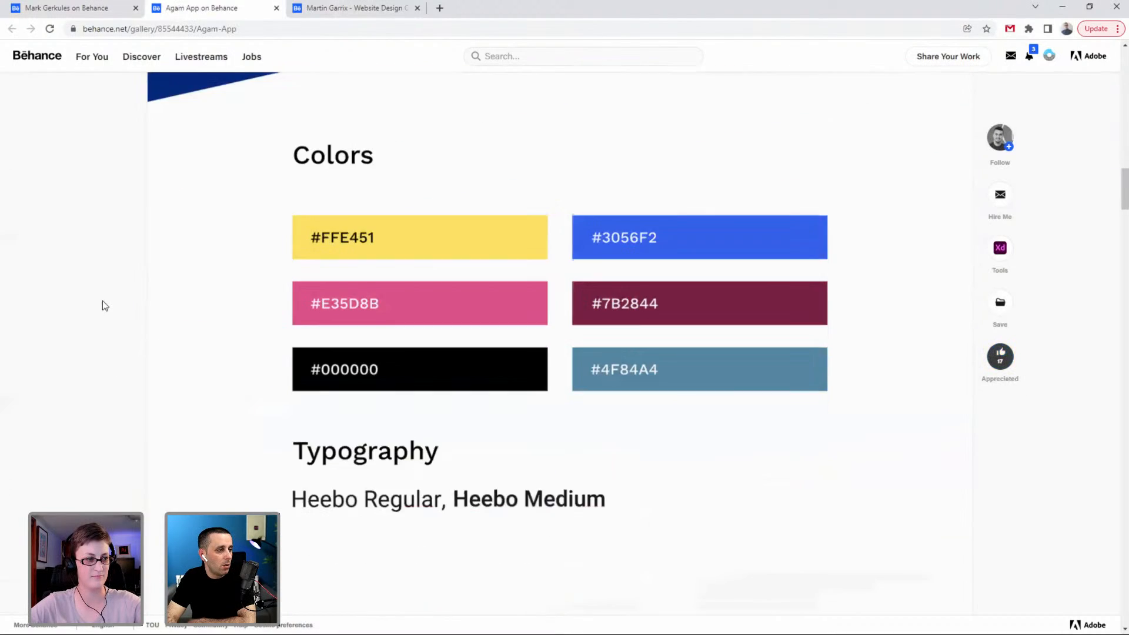
scroll(105, 305, "down", 6)
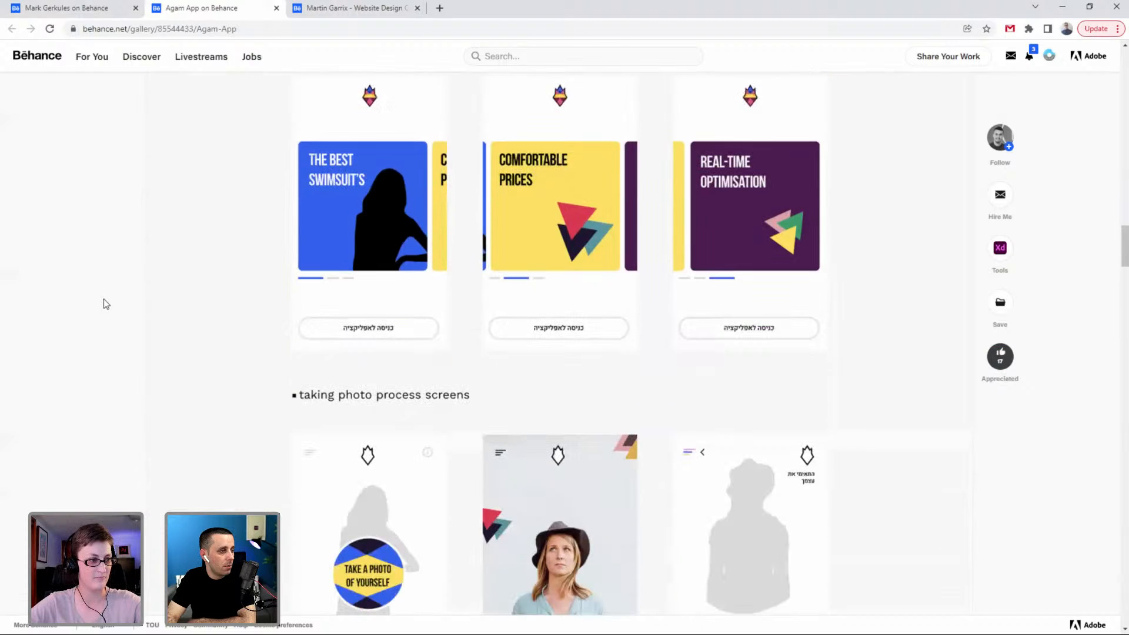
scroll(104, 299, "down", 5)
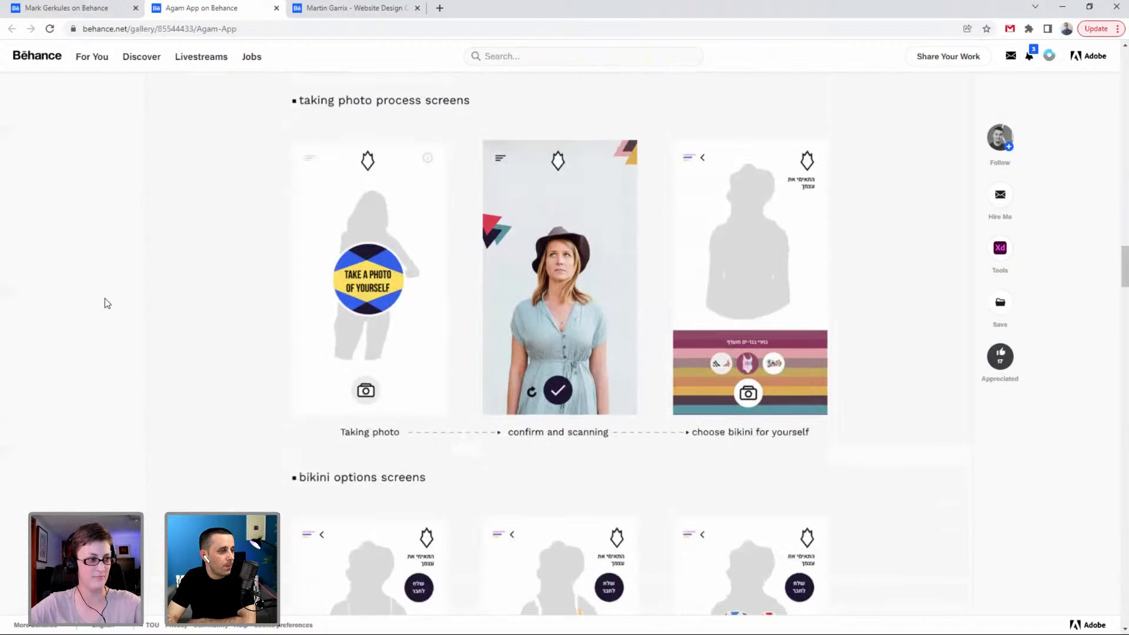
scroll(105, 298, "down", 1)
scroll(104, 298, "down", 5)
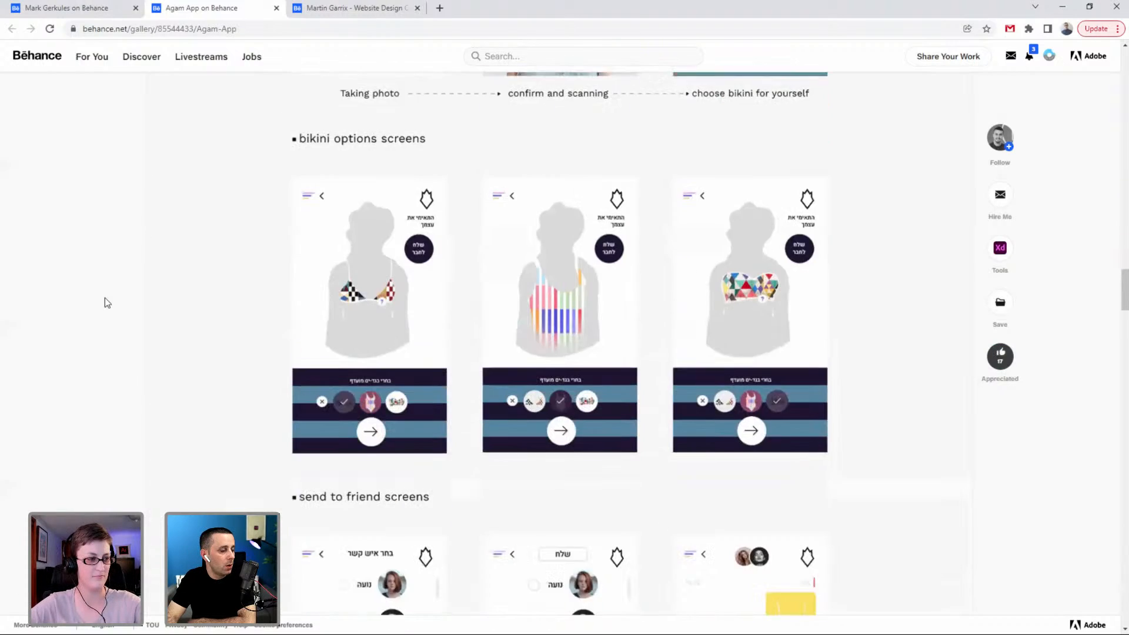
scroll(105, 298, "down", 1)
scroll(104, 297, "down", 3)
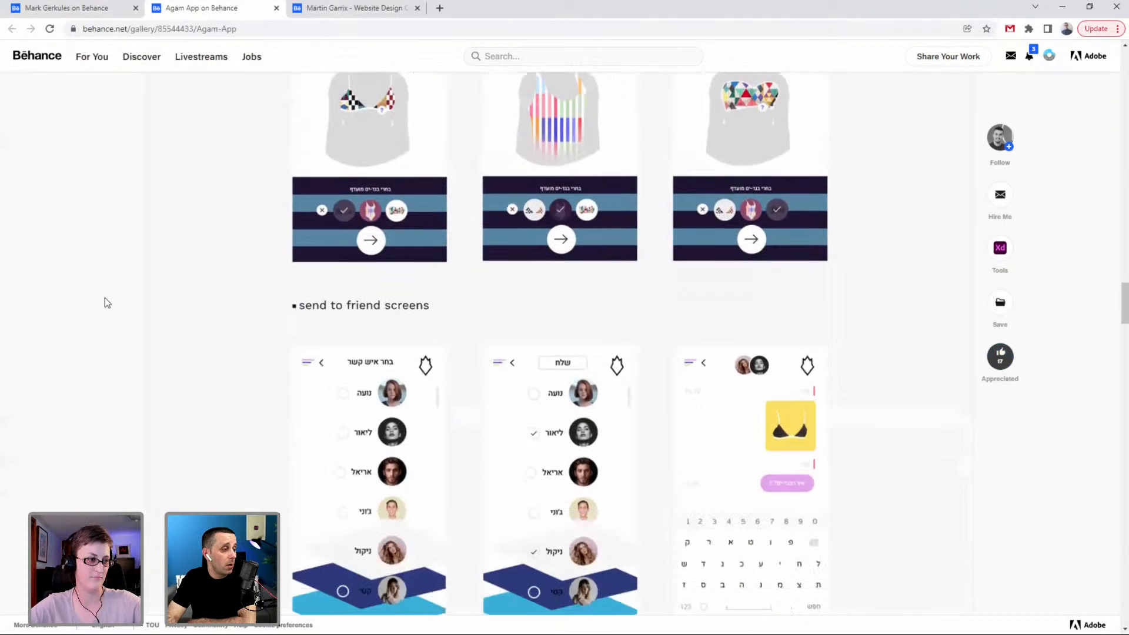
scroll(104, 297, "down", 9)
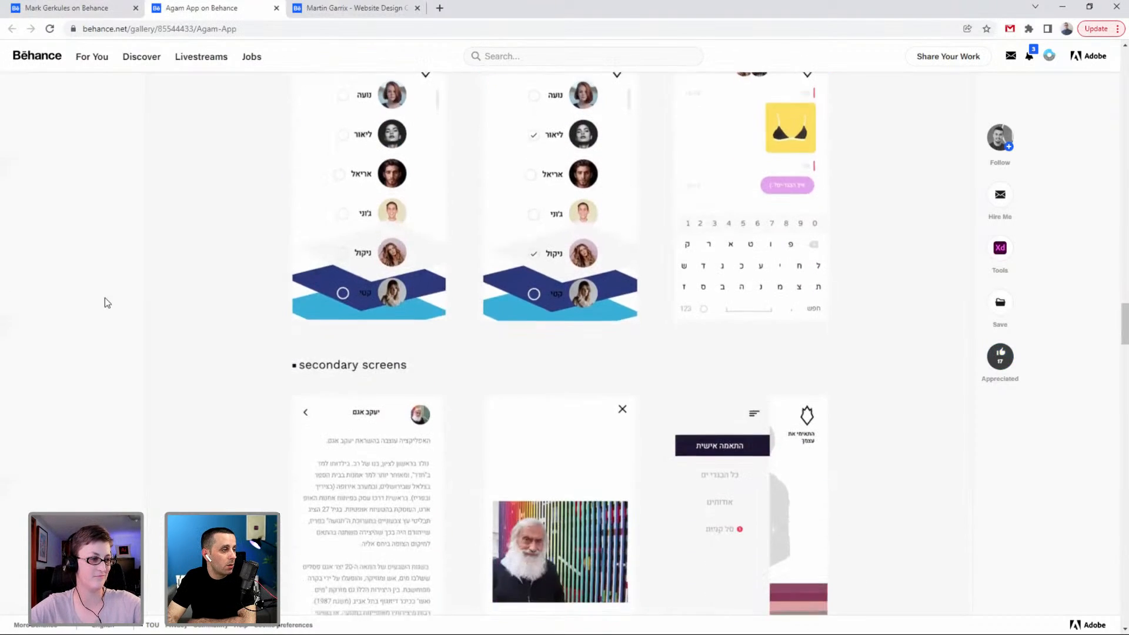
Examine the Agam App's checkout screens, including the checkout form and the thank you page.
scroll(104, 298, "down", 8)
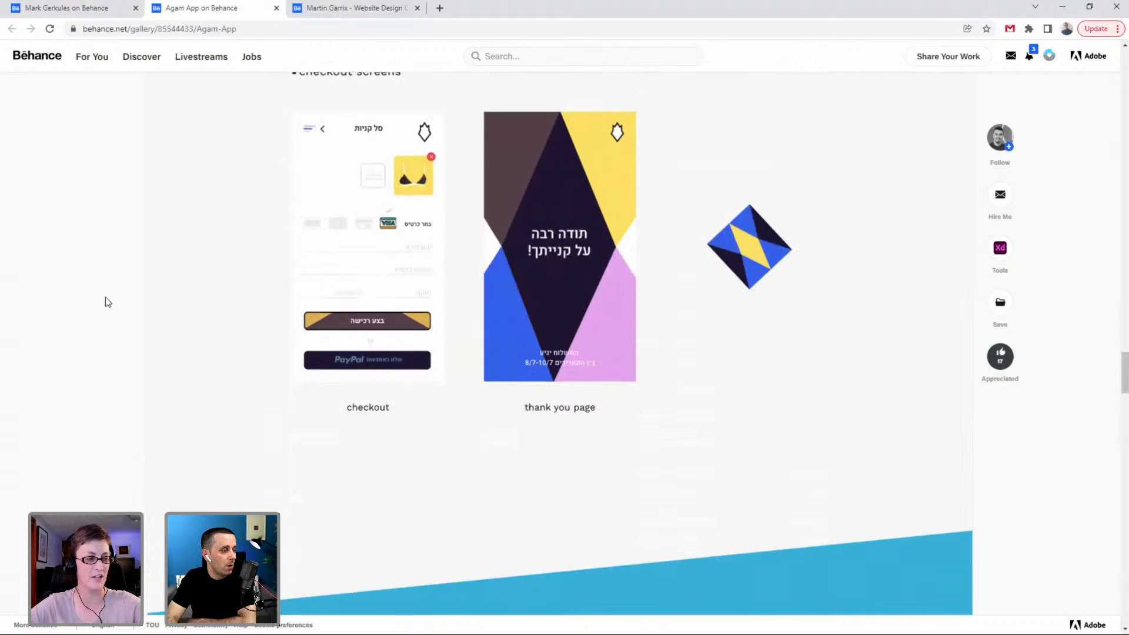
scroll(105, 303, "up", 3)
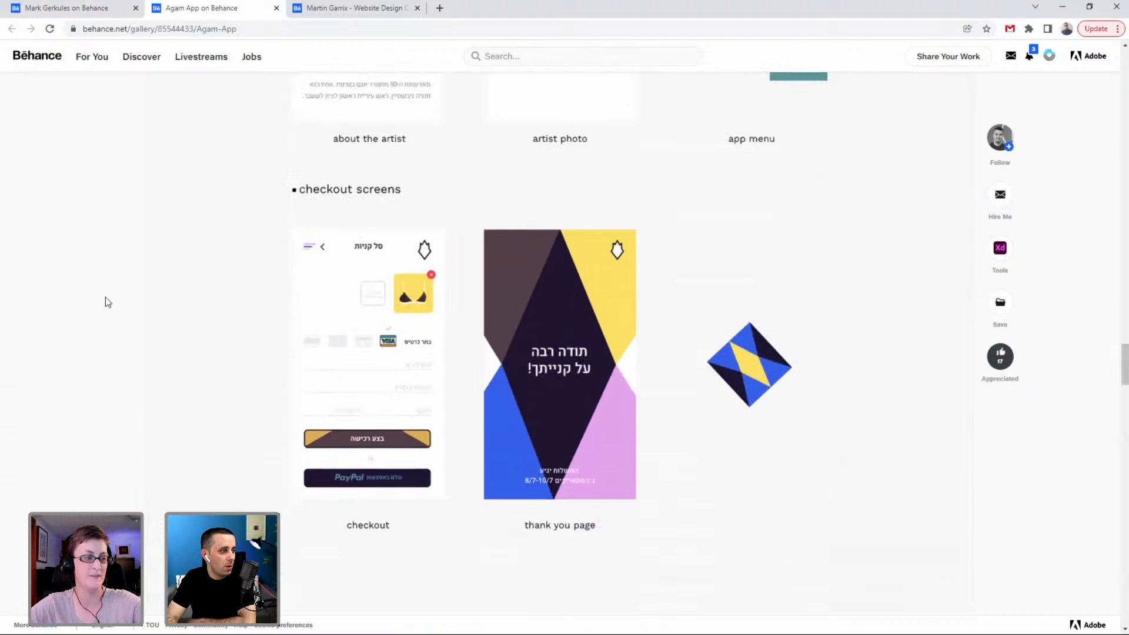
scroll(104, 296, "down", 3)
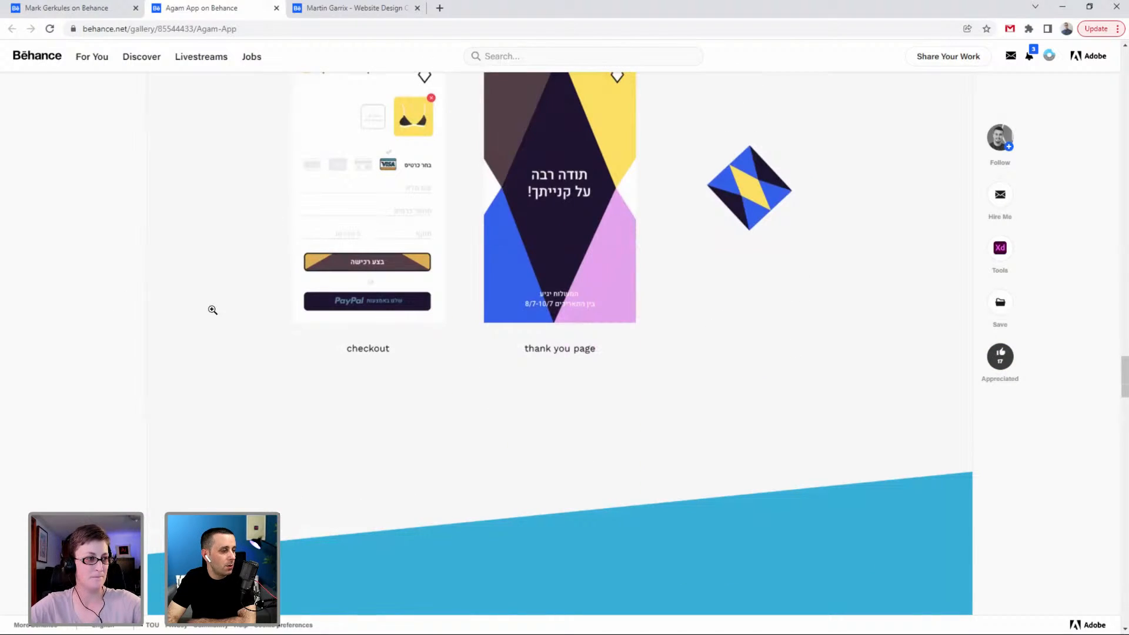
scroll(197, 312, "down", 1)
scroll(198, 314, "down", 2)
scroll(200, 315, "up", 4)
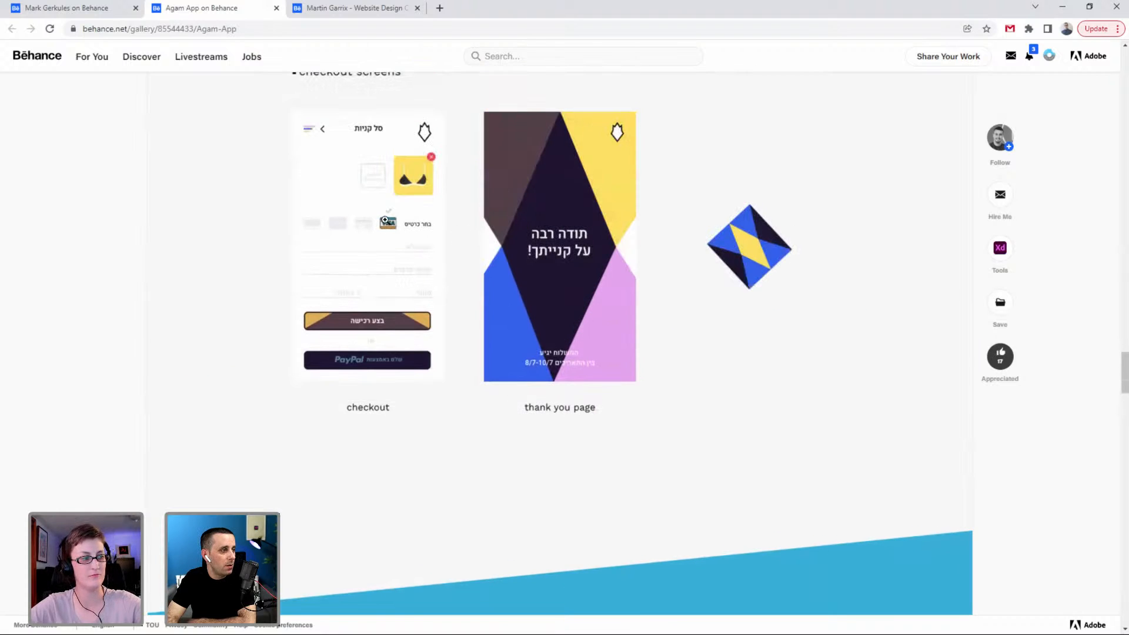
scroll(415, 233, "up", 2)
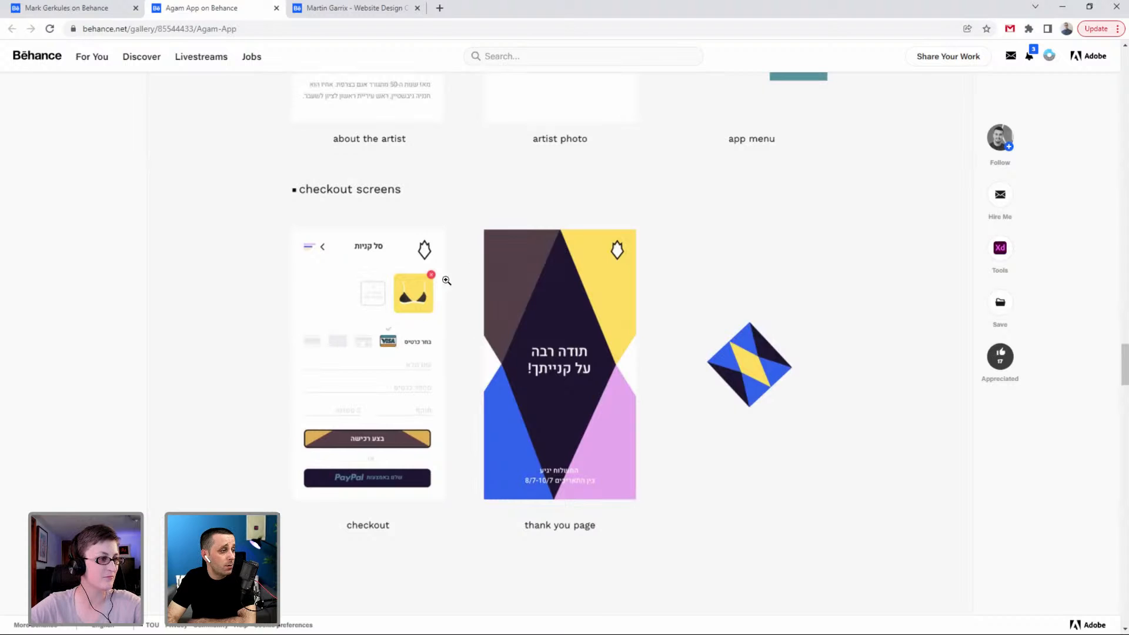
Examine the Agam App's infographic poster and Bikini Package Design down to the end of the project.
scroll(190, 217, "down", 6)
scroll(191, 218, "down", 7)
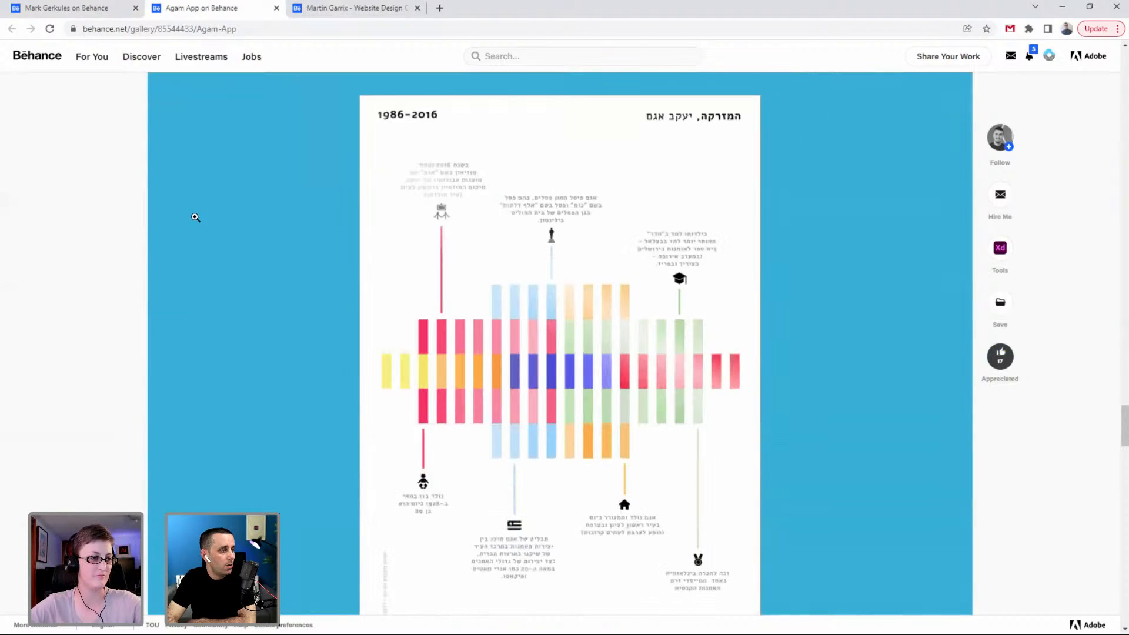
scroll(196, 218, "down", 9)
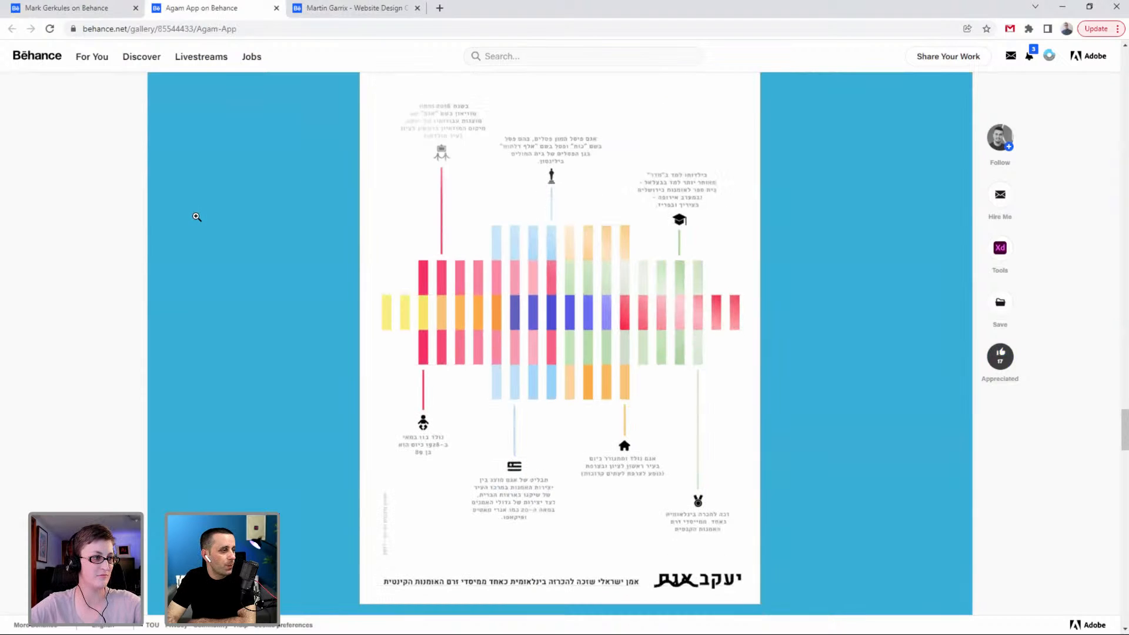
scroll(198, 216, "down", 6)
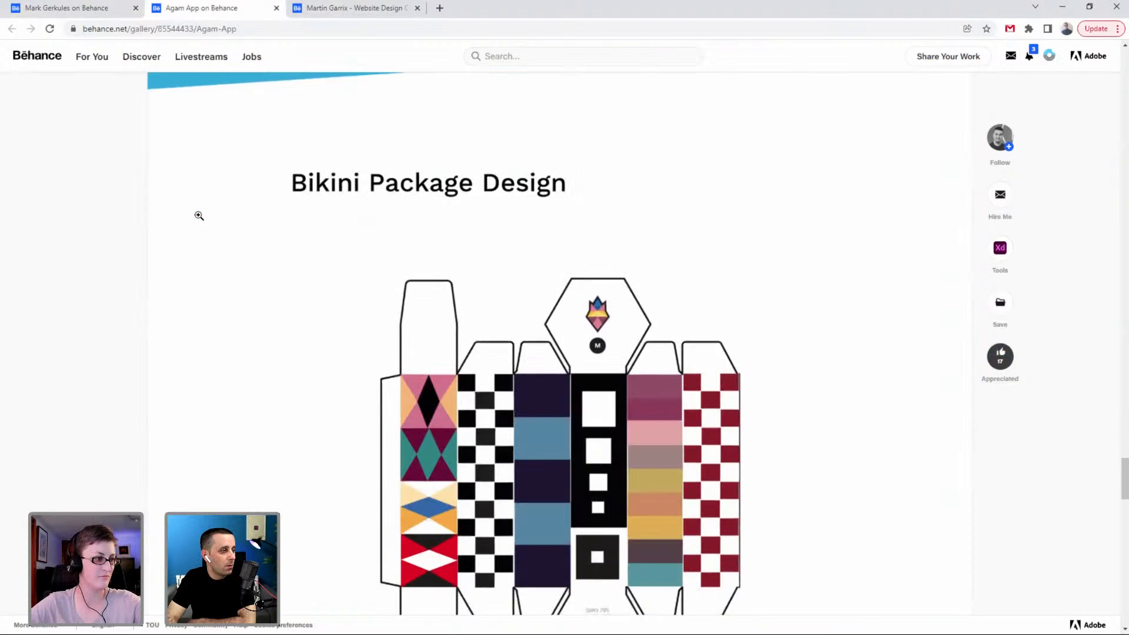
scroll(199, 215, "up", 2)
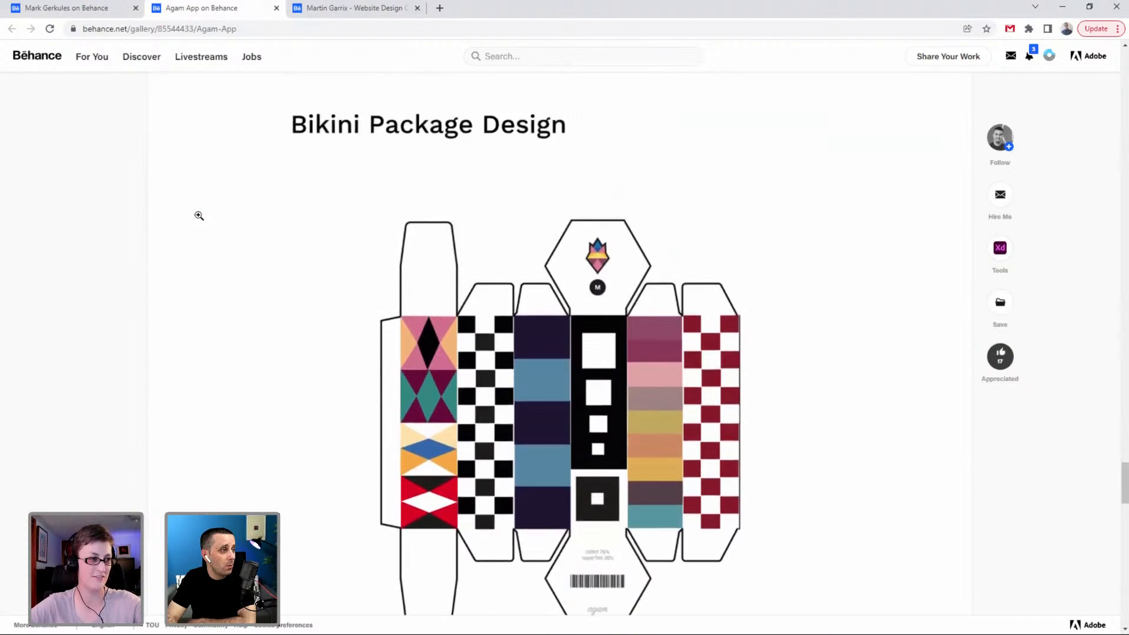
scroll(199, 216, "down", 1)
scroll(199, 215, "down", 9)
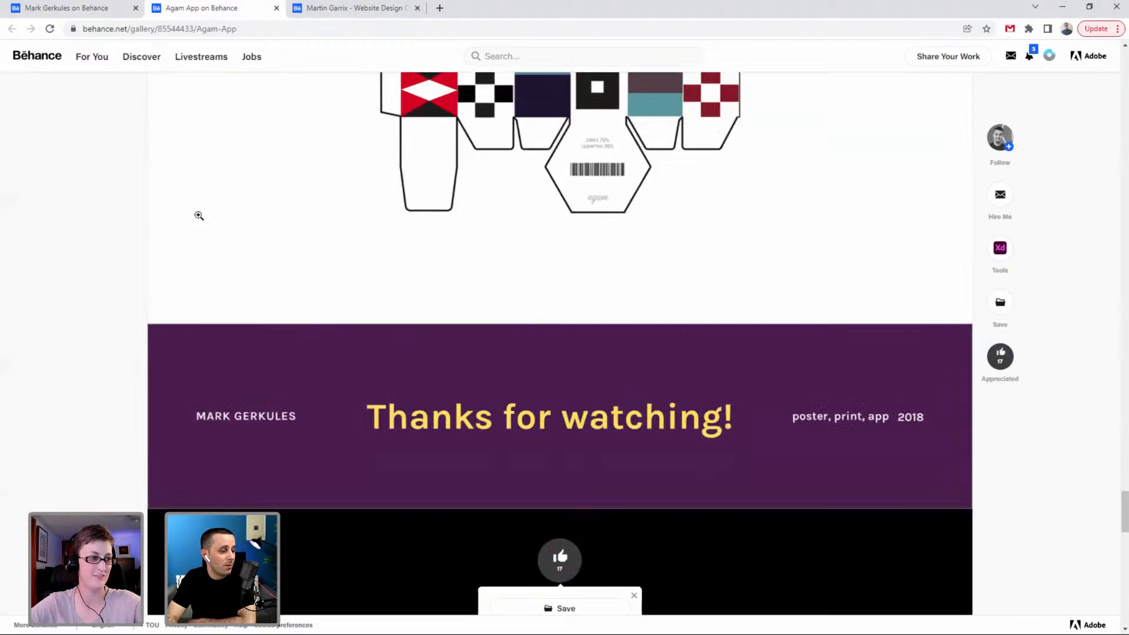
Close the Agam App project, check where the Martin Garrix website project was featured, and review its opening hero design.
left_click(277, 7)
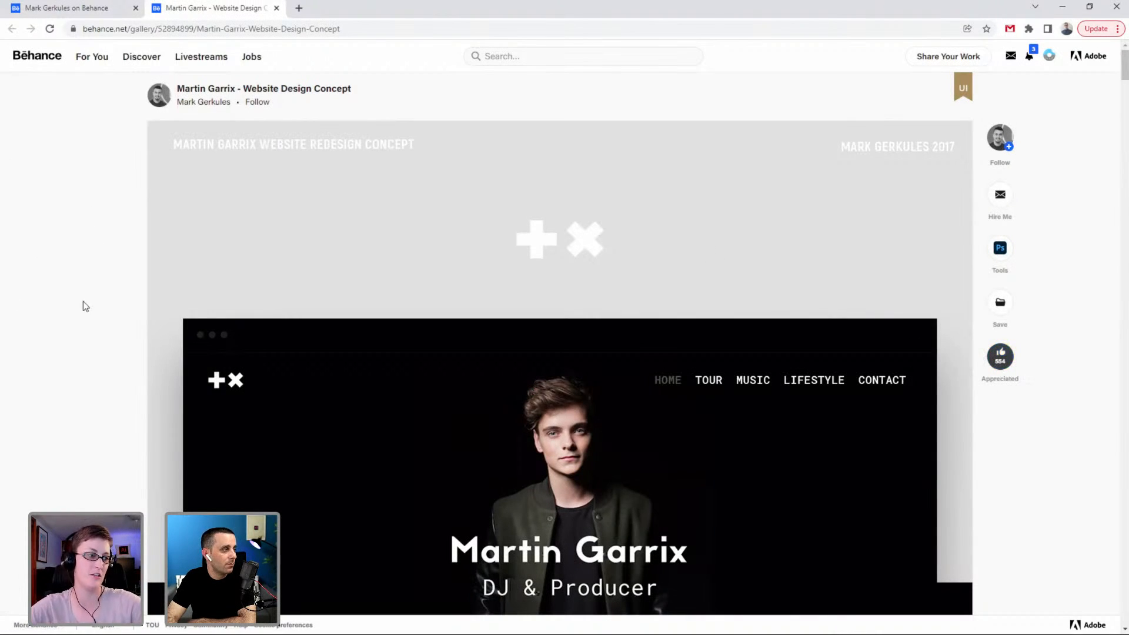
mouse_move(964, 97)
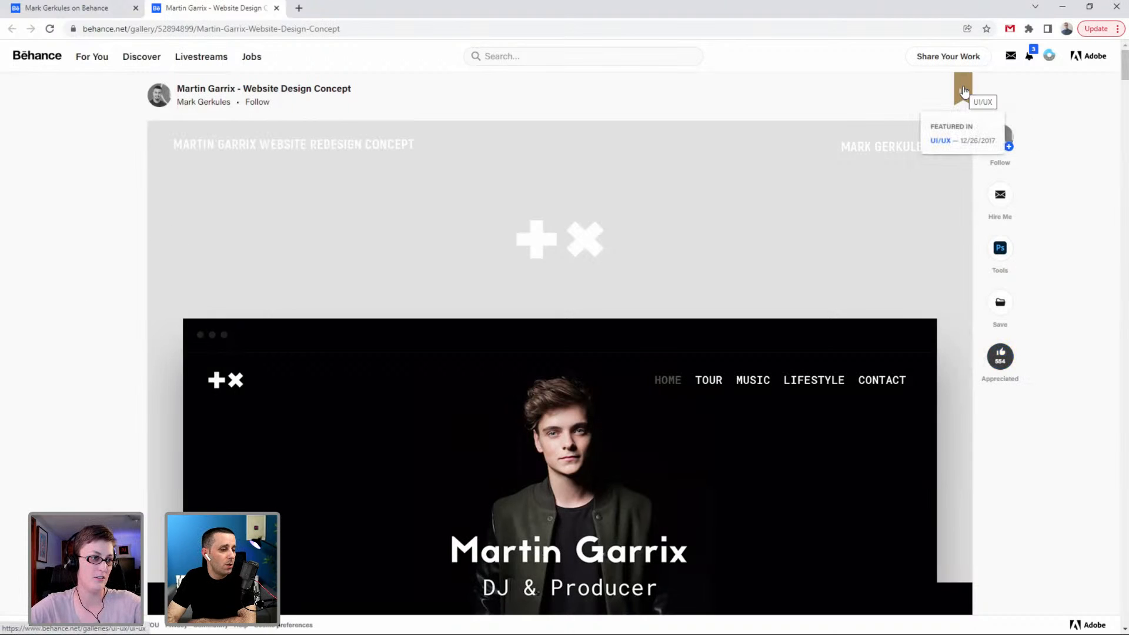
scroll(23, 314, "down", 4)
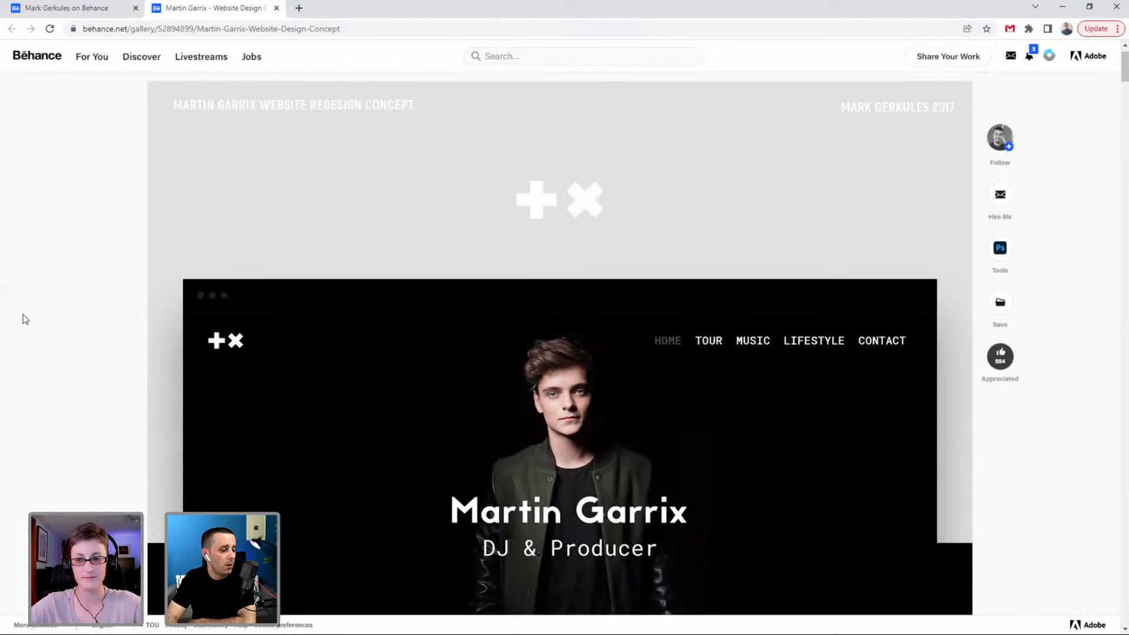
scroll(23, 314, "down", 8)
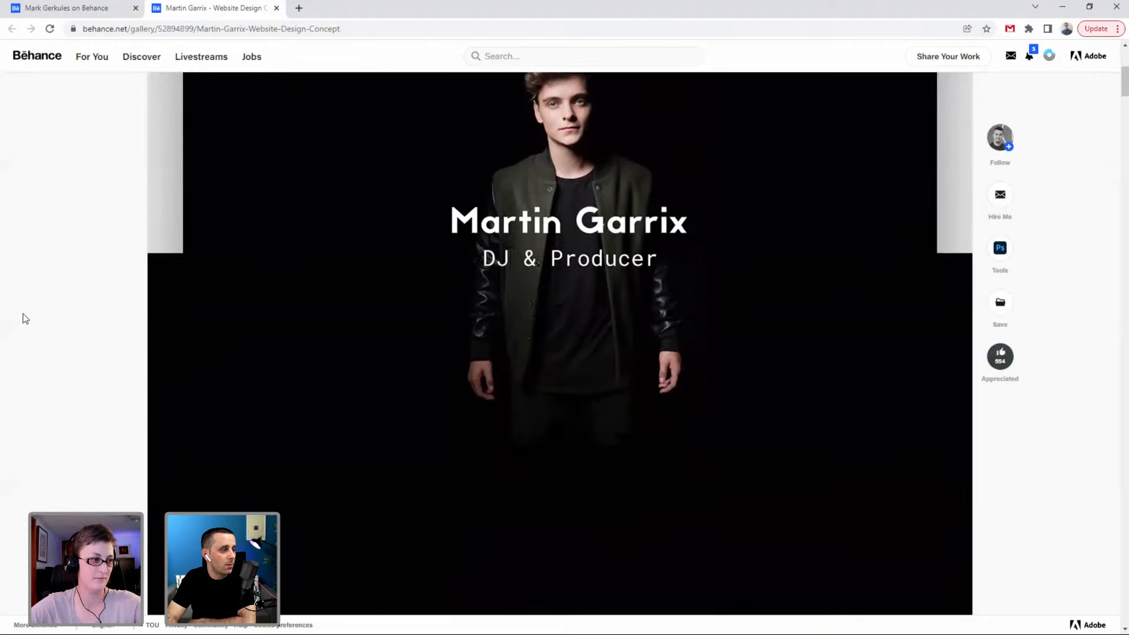
Examine the Martin Garrix project's Roboto Mono Medium and Avenir Black heading styles and its color palette.
scroll(23, 313, "down", 1)
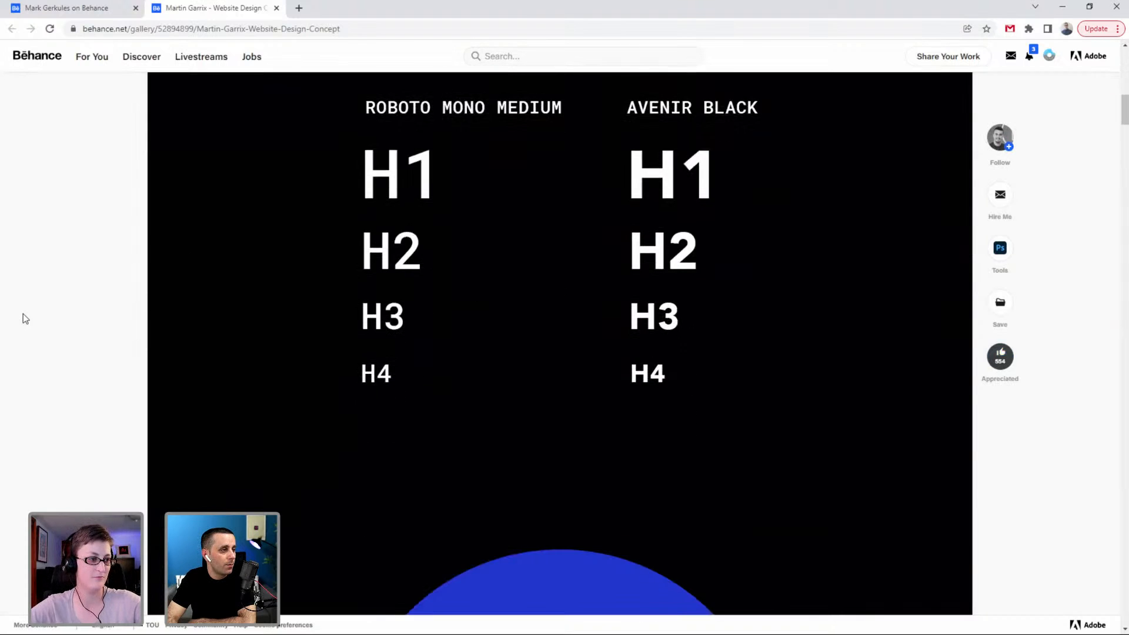
scroll(23, 313, "up", 1)
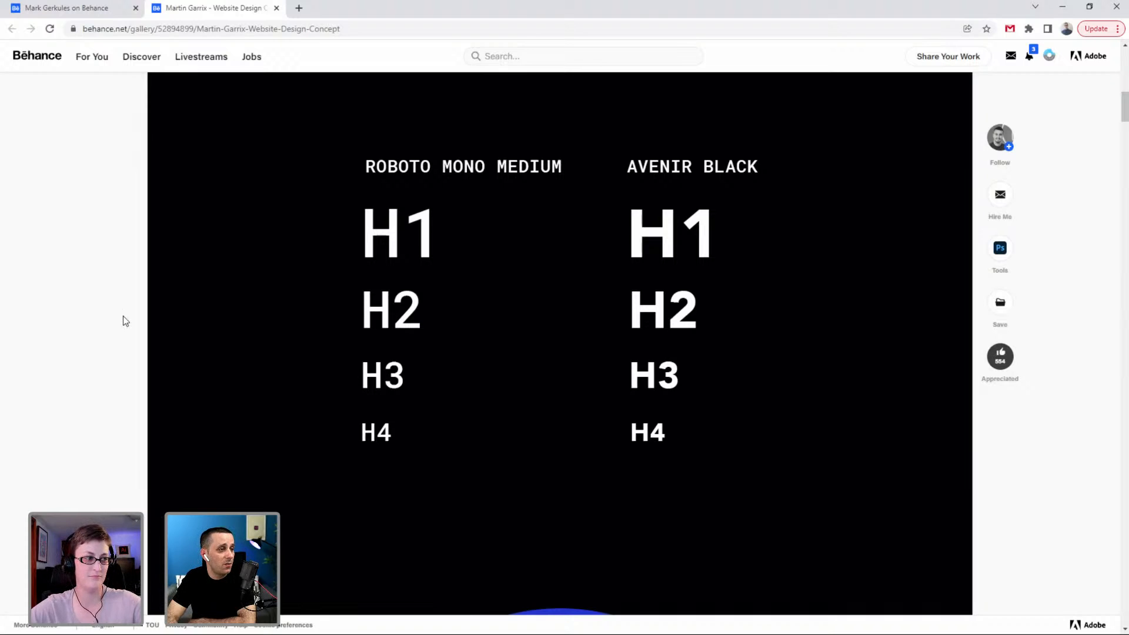
scroll(123, 320, "down", 1)
scroll(122, 317, "up", 1)
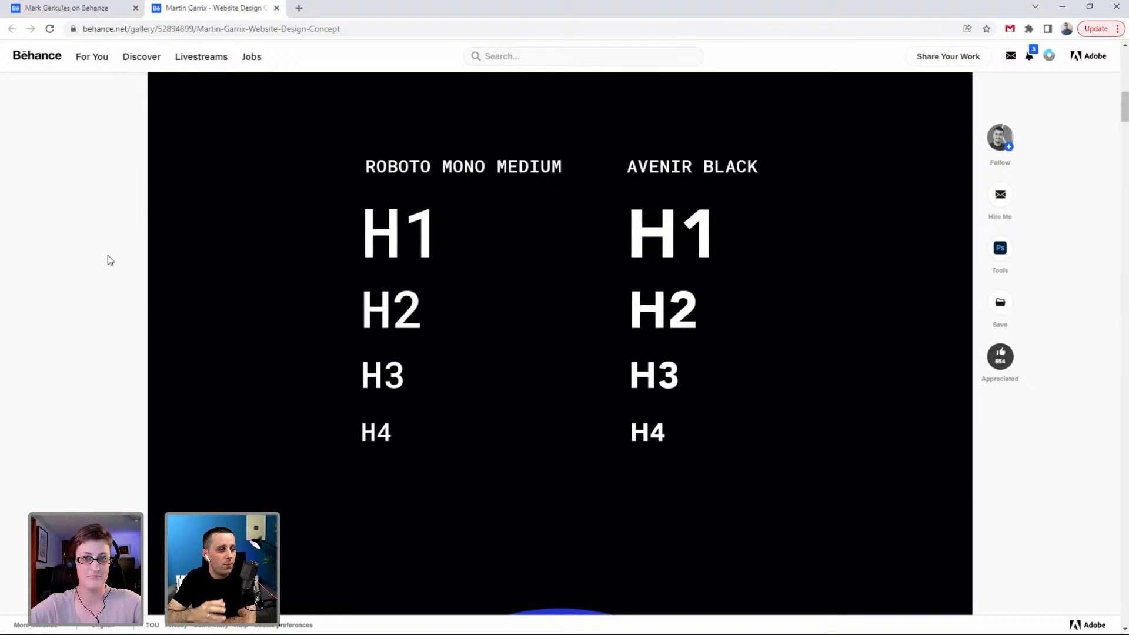
scroll(110, 259, "down", 8)
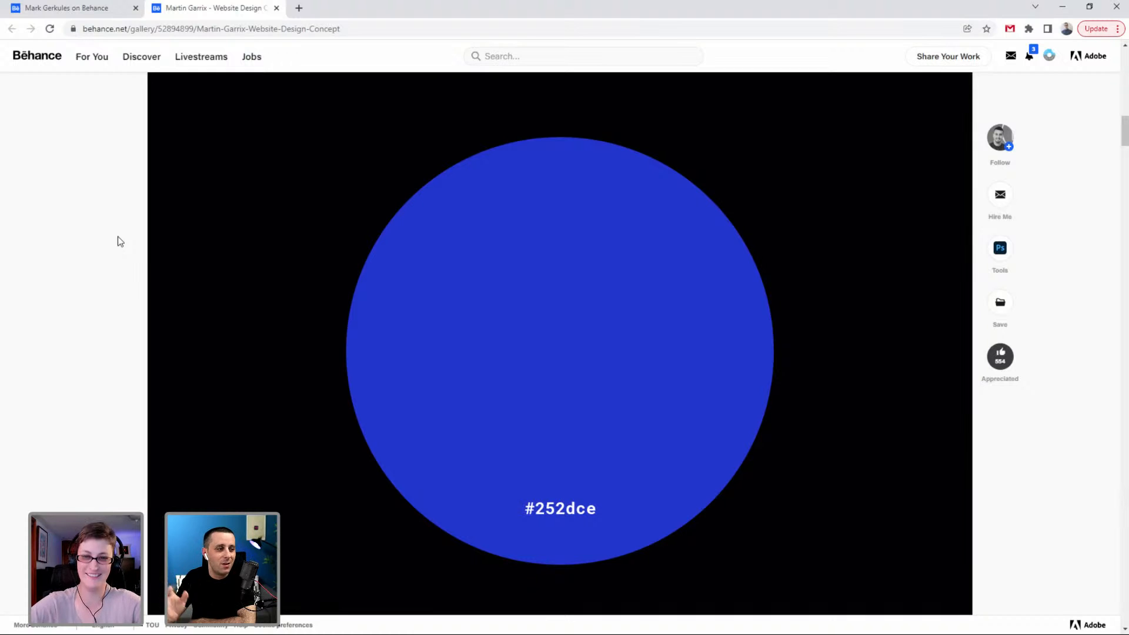
scroll(187, 260, "down", 3)
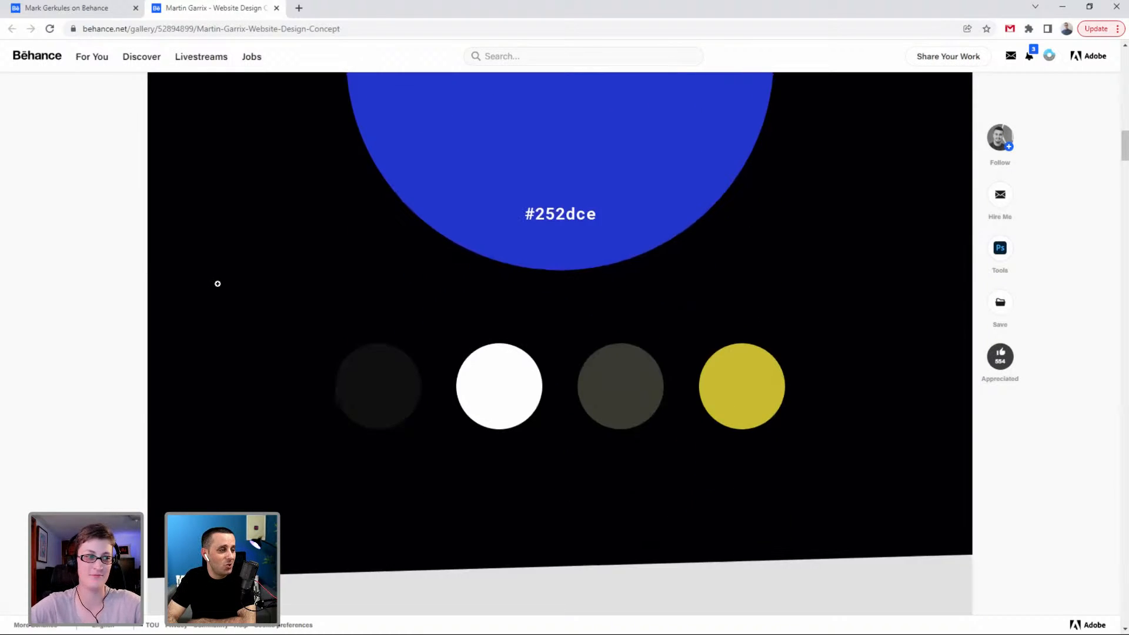
scroll(218, 283, "down", 1)
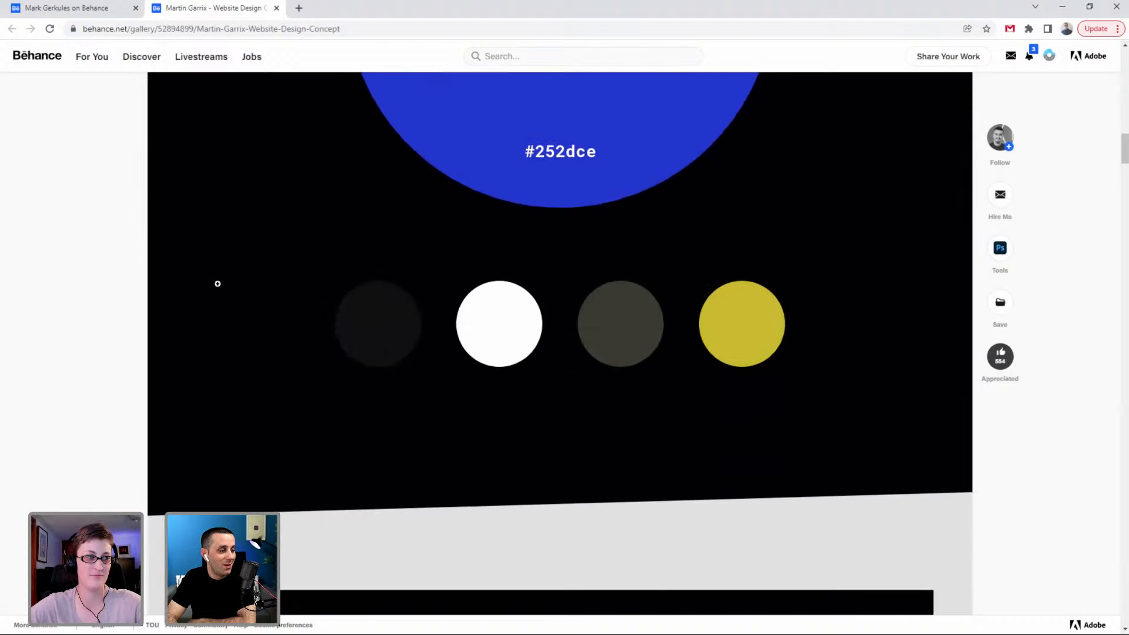
Examine the Martin Garrix website's home, tour, music, lifestyle and contact page designs.
scroll(217, 283, "down", 8)
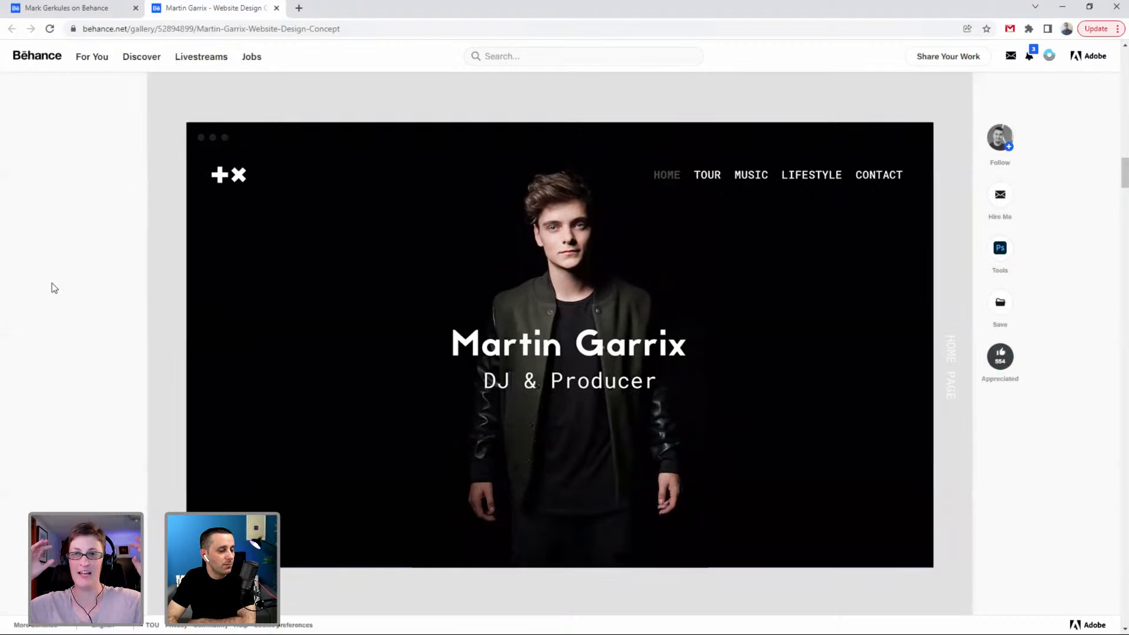
scroll(54, 281, "down", 8)
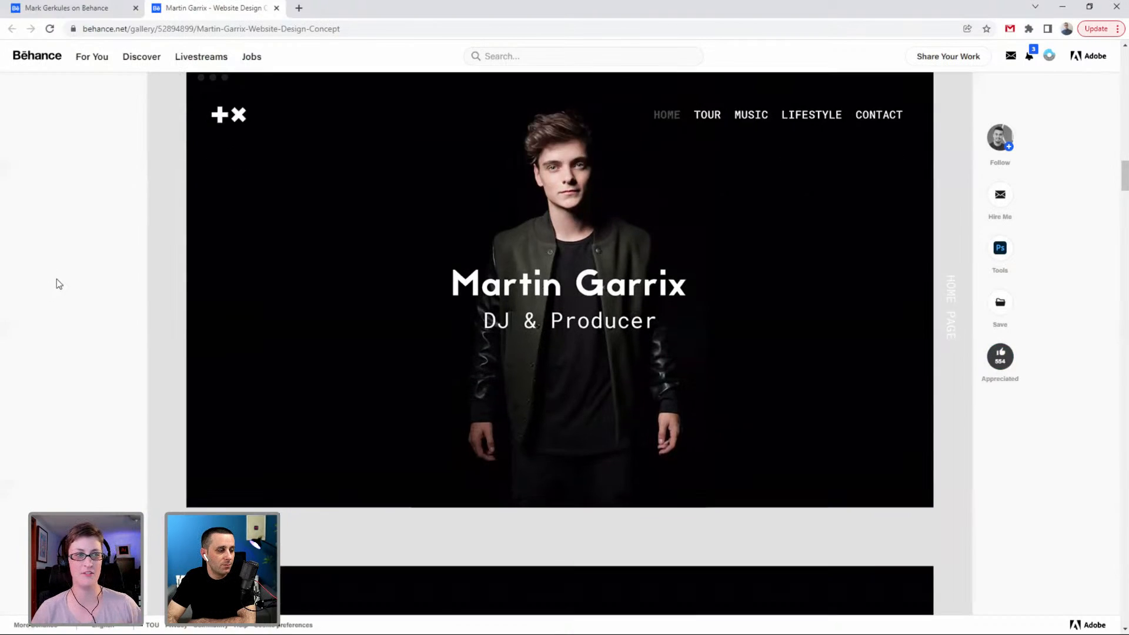
scroll(57, 283, "down", 1)
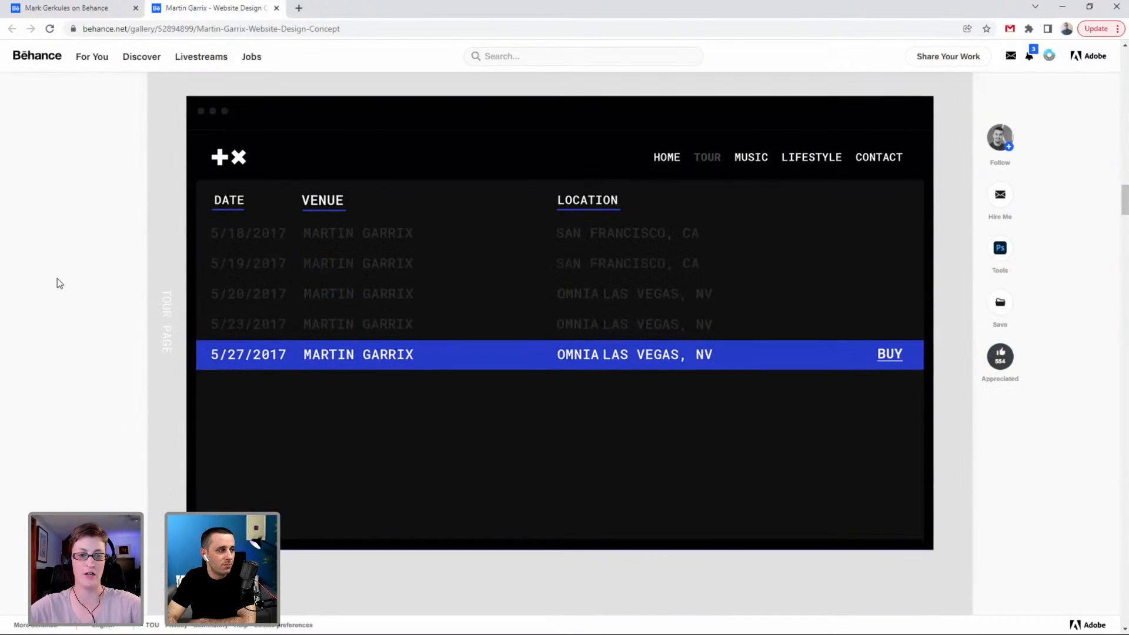
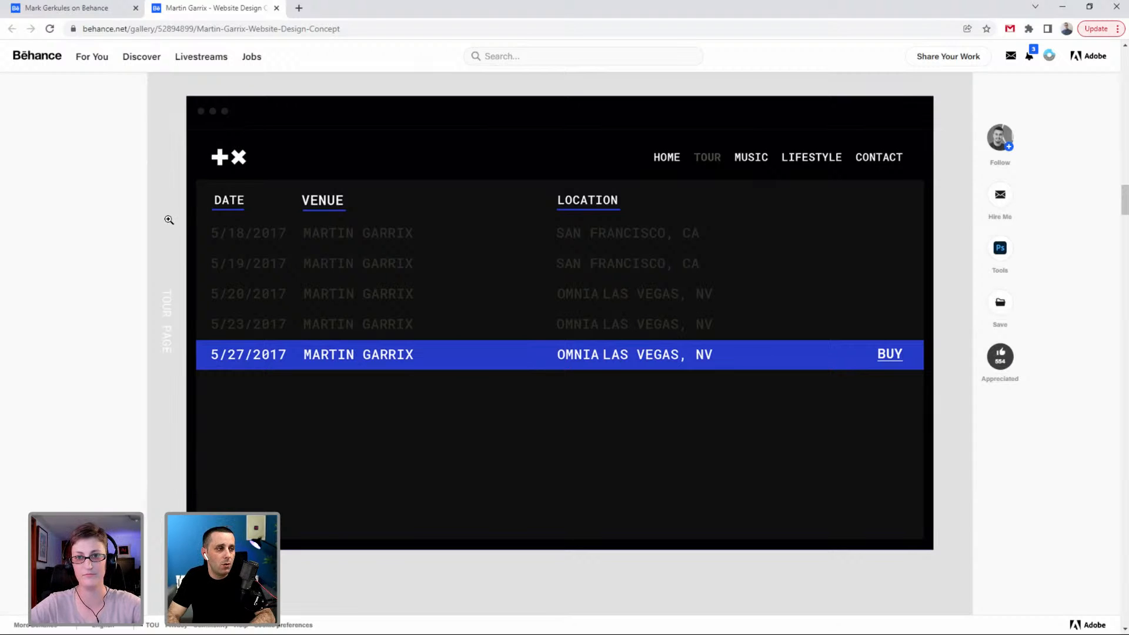
scroll(177, 229, "down", 6)
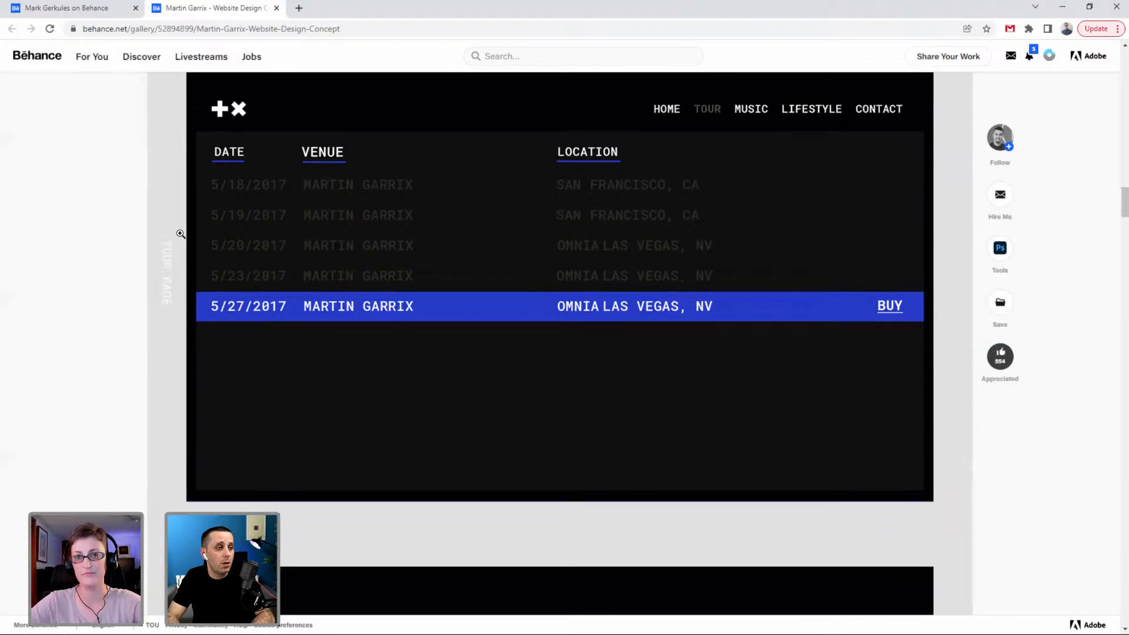
scroll(181, 232, "down", 3)
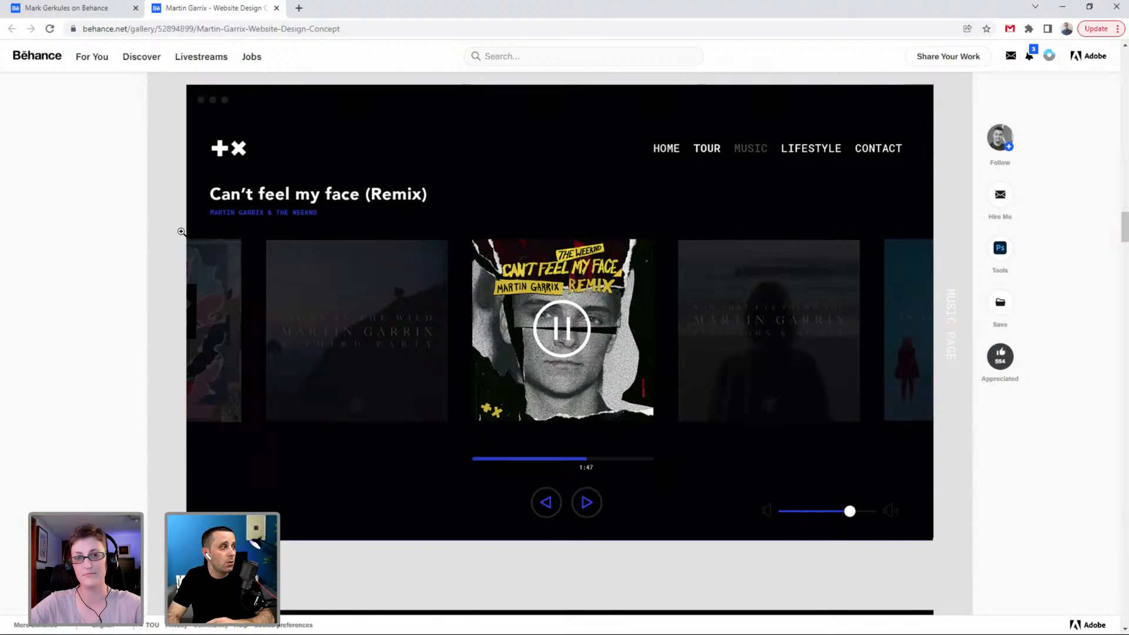
scroll(188, 253, "down", 5)
scroll(193, 268, "down", 8)
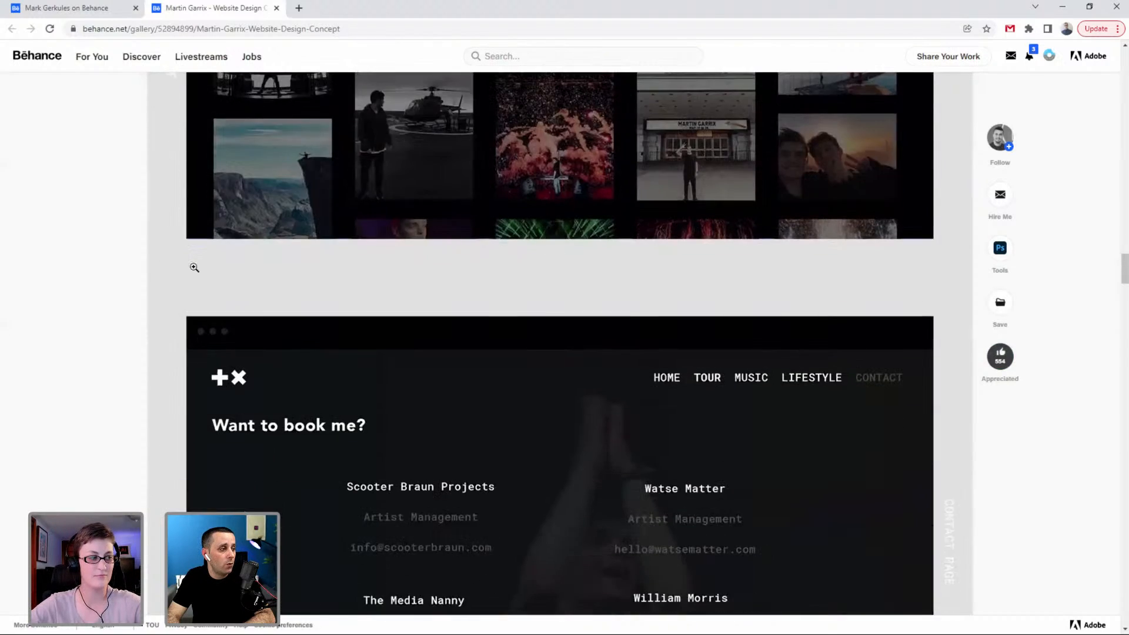
scroll(192, 264, "down", 4)
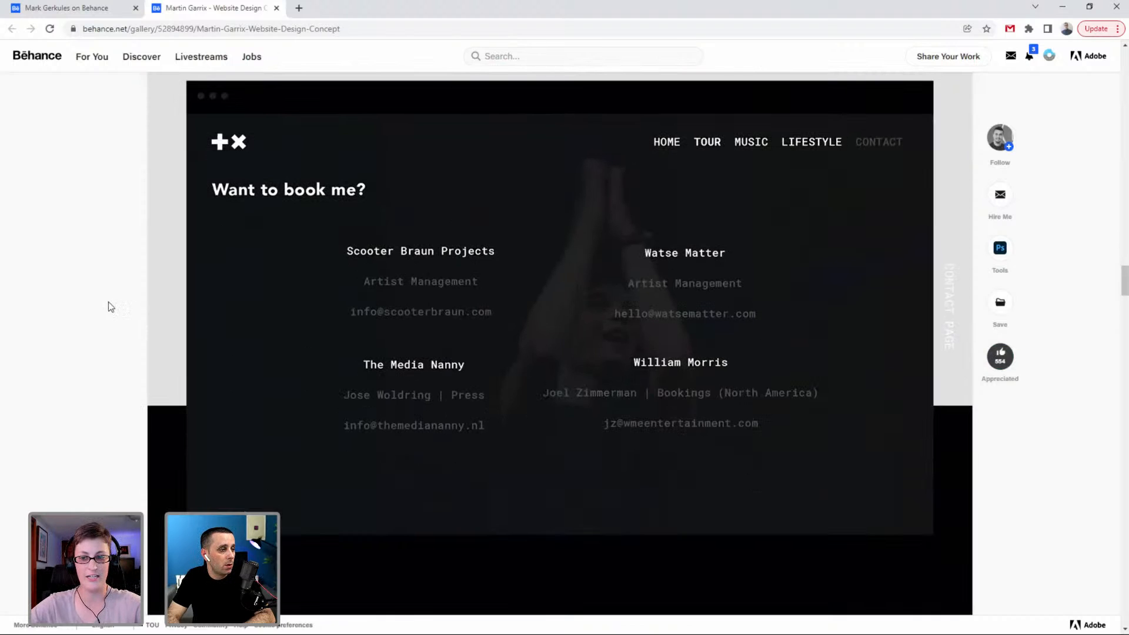
Examine the Martin Garrix project's UI elements and the responsive website screens on phones.
scroll(101, 305, "down", 9)
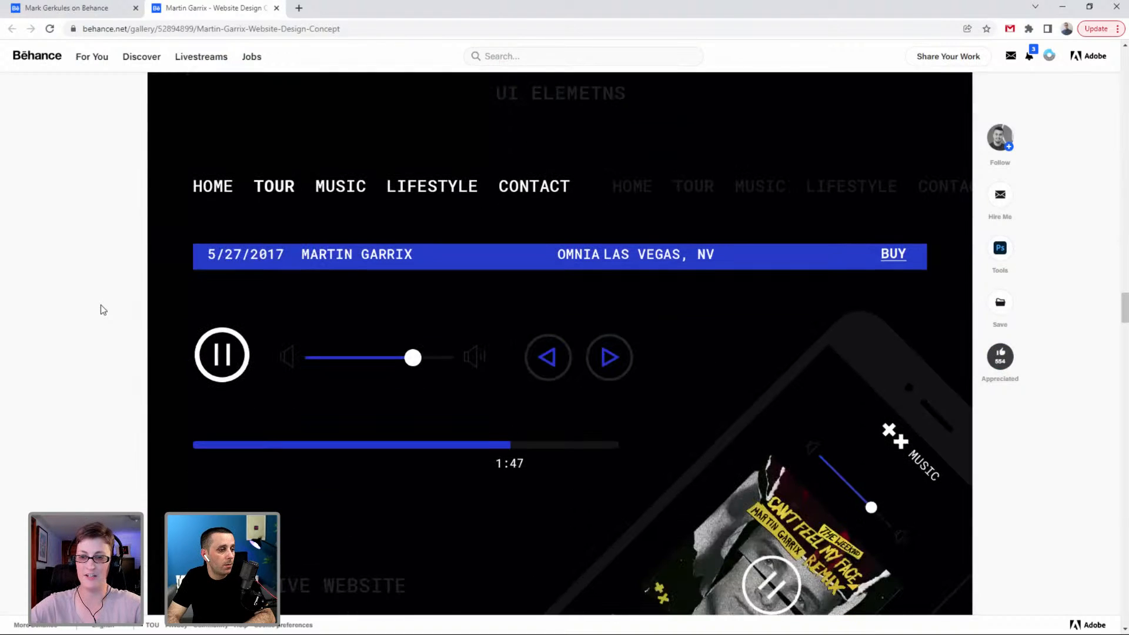
scroll(101, 305, "up", 7)
scroll(104, 304, "down", 6)
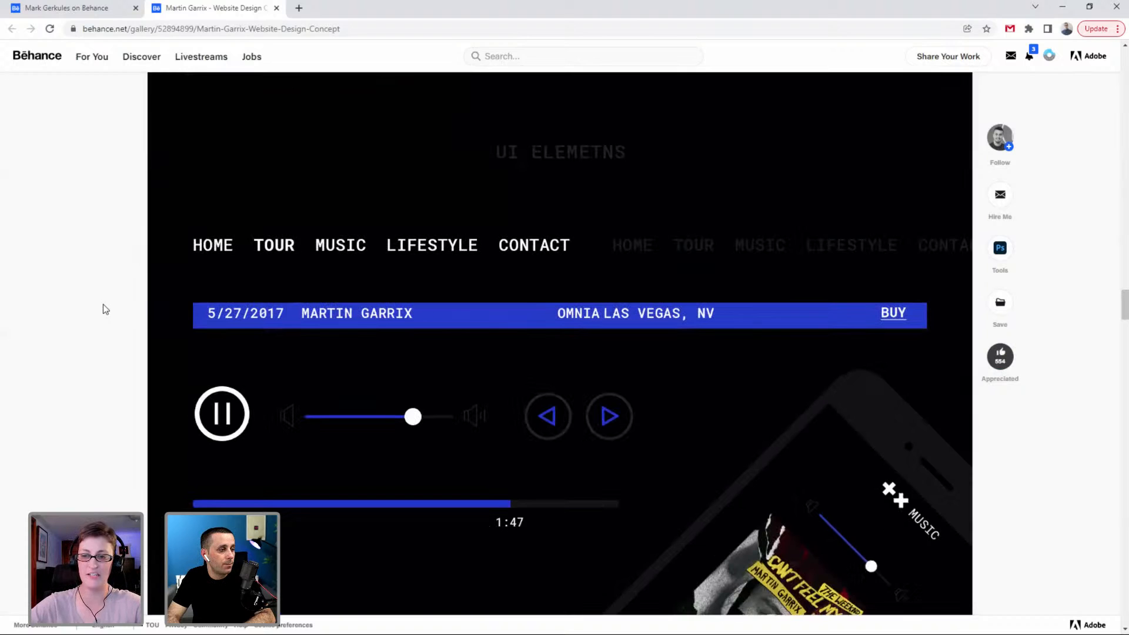
scroll(103, 304, "down", 4)
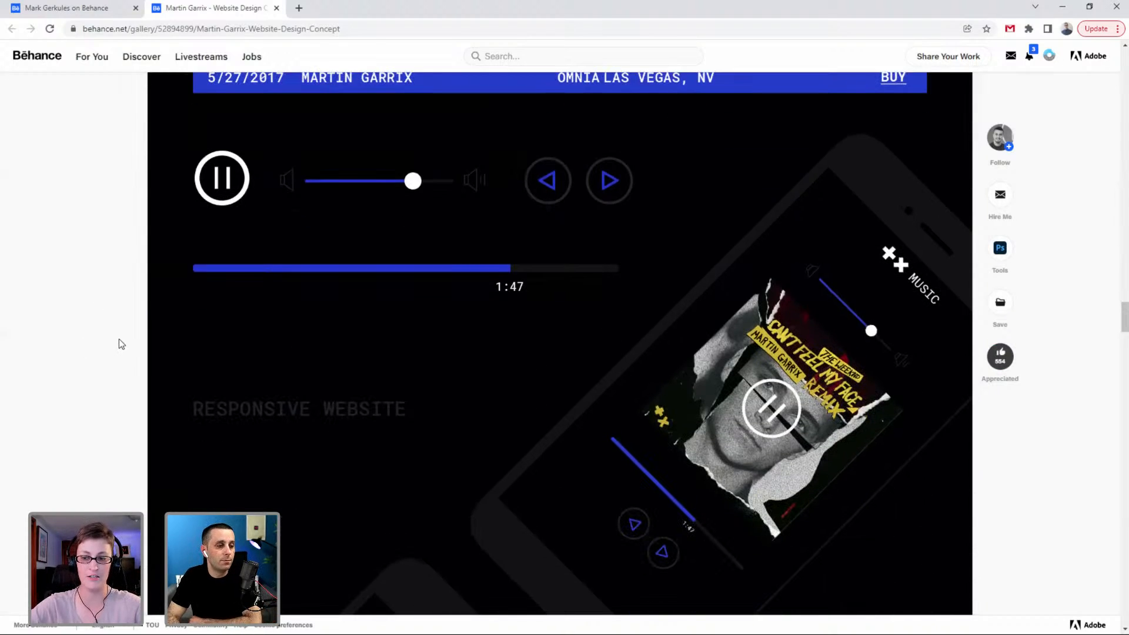
scroll(139, 336, "down", 3)
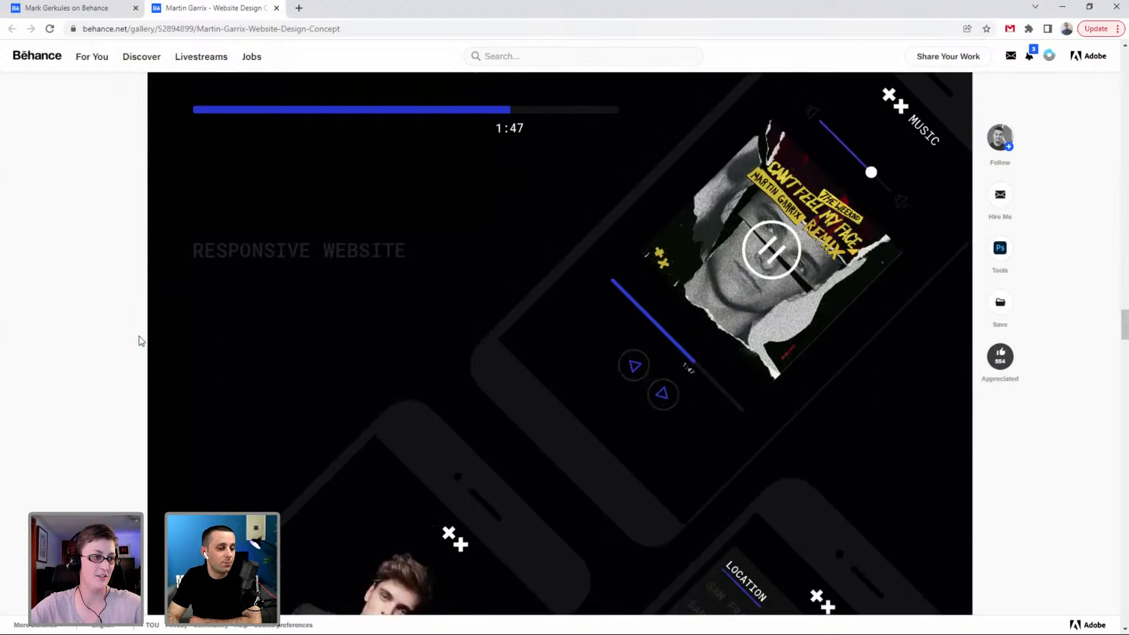
scroll(139, 336, "down", 6)
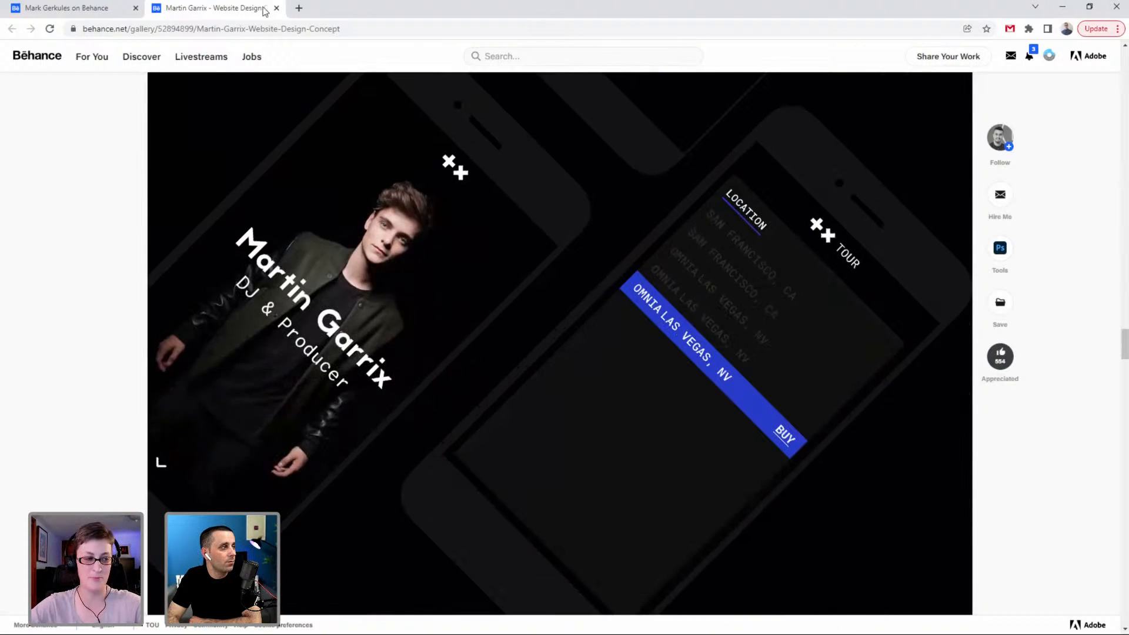
scroll(100, 252, "down", 1)
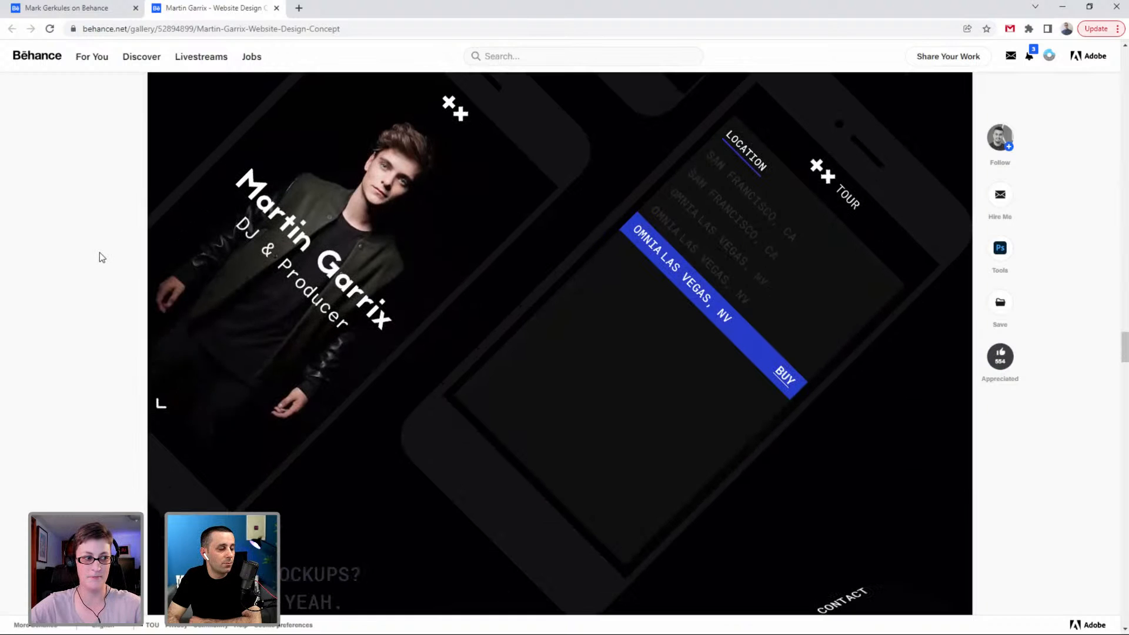
Examine the Martin Garrix project's mockups, including the angled music page and the tour page on a desktop monitor.
scroll(142, 296, "down", 6)
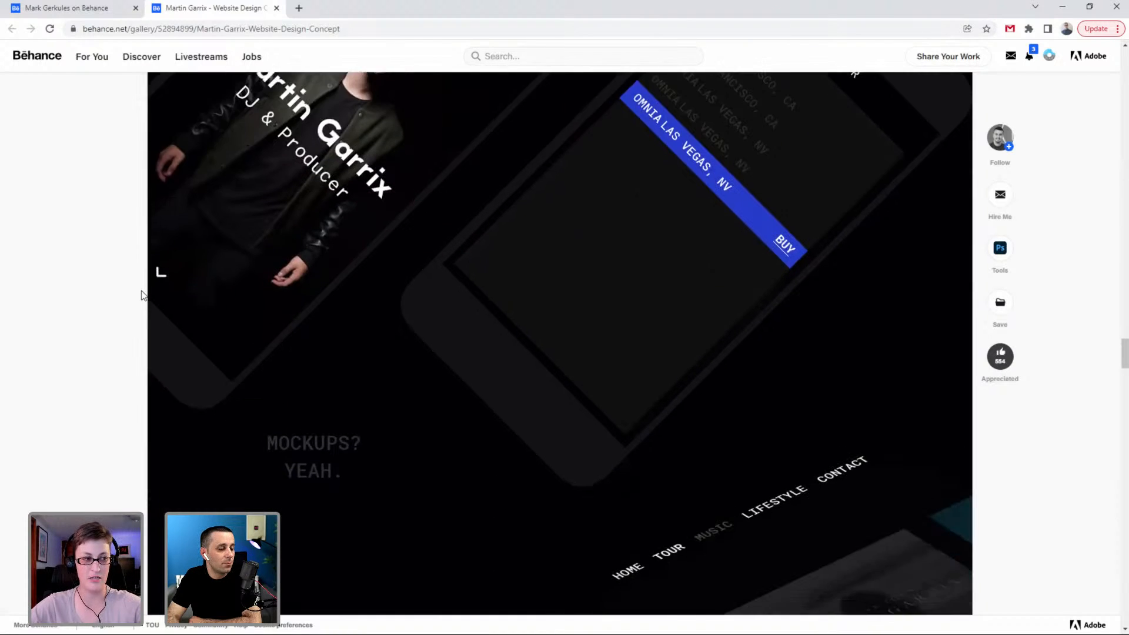
scroll(142, 295, "down", 2)
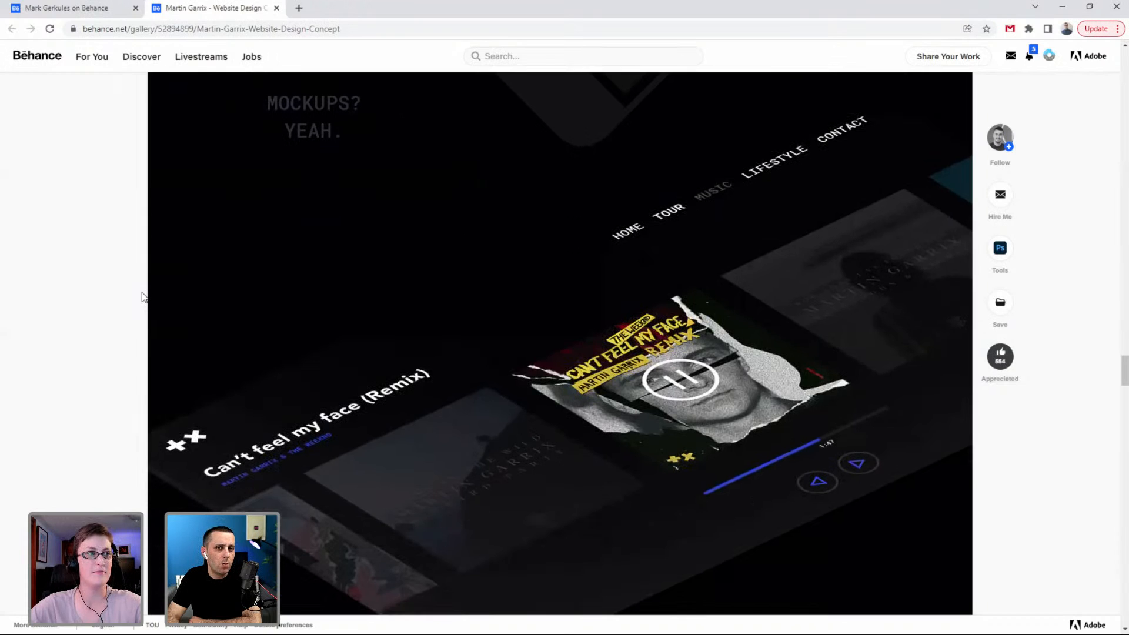
scroll(143, 296, "down", 1)
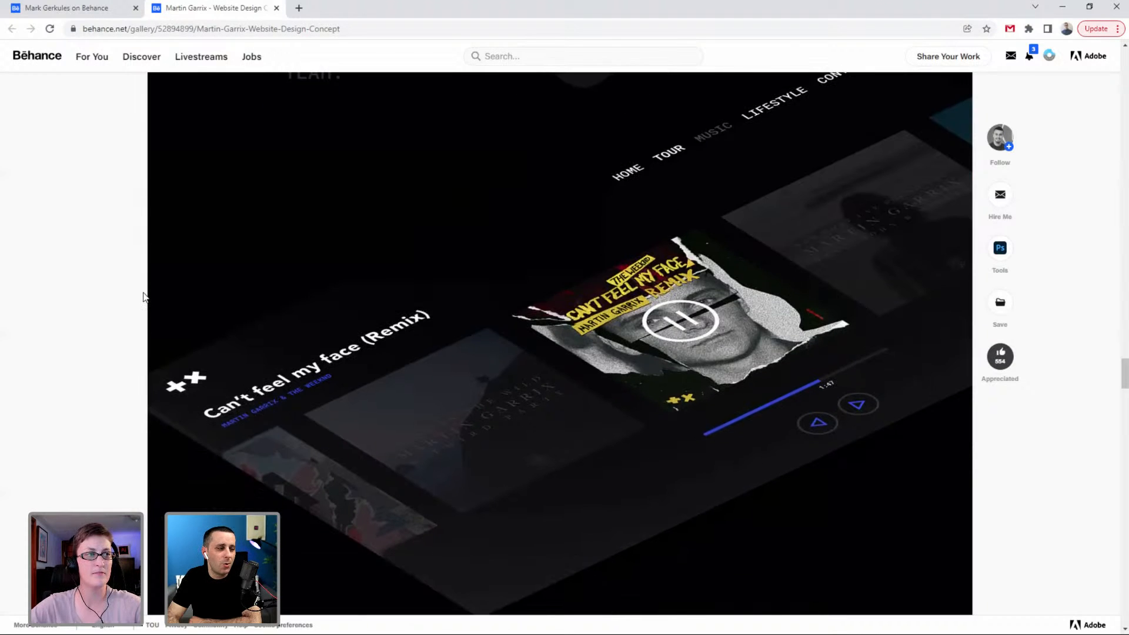
scroll(143, 296, "down", 8)
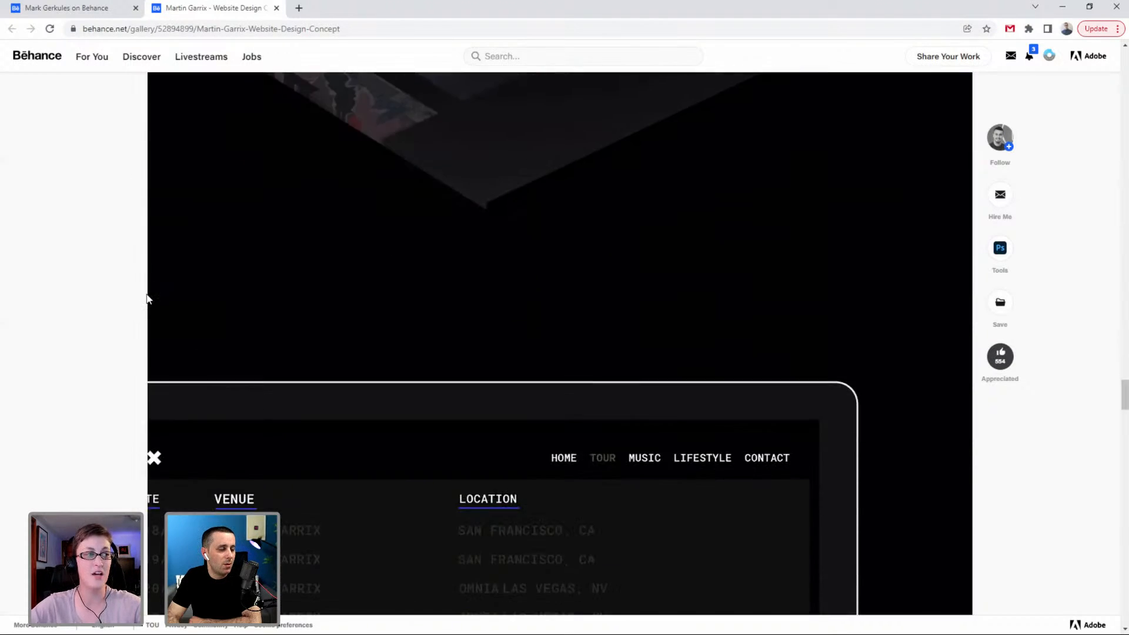
scroll(147, 298, "down", 5)
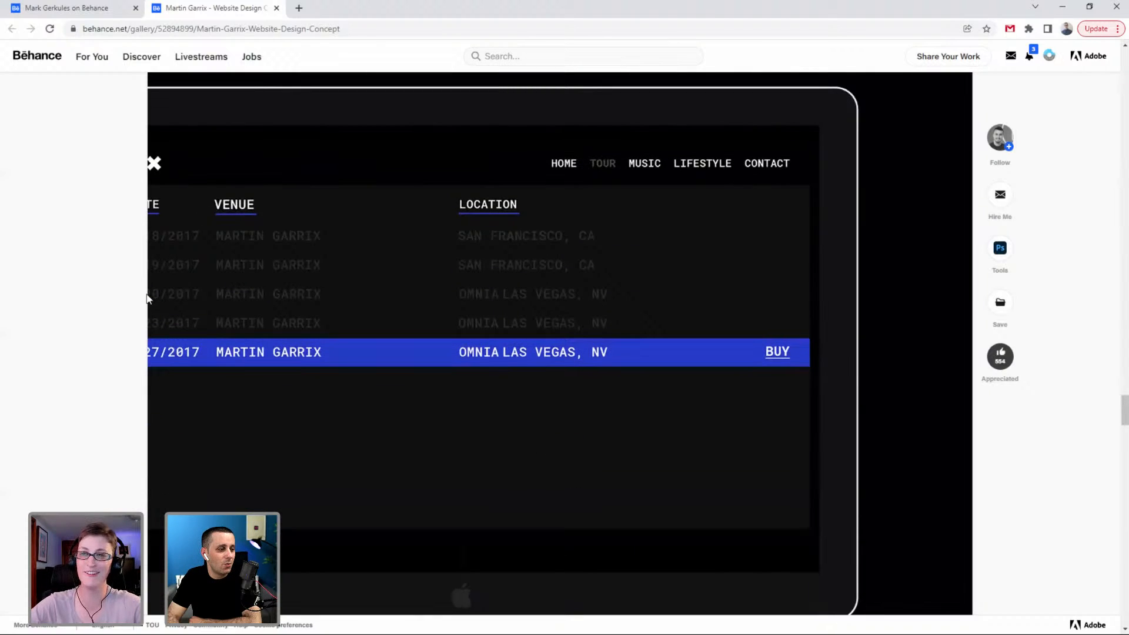
scroll(146, 298, "down", 5)
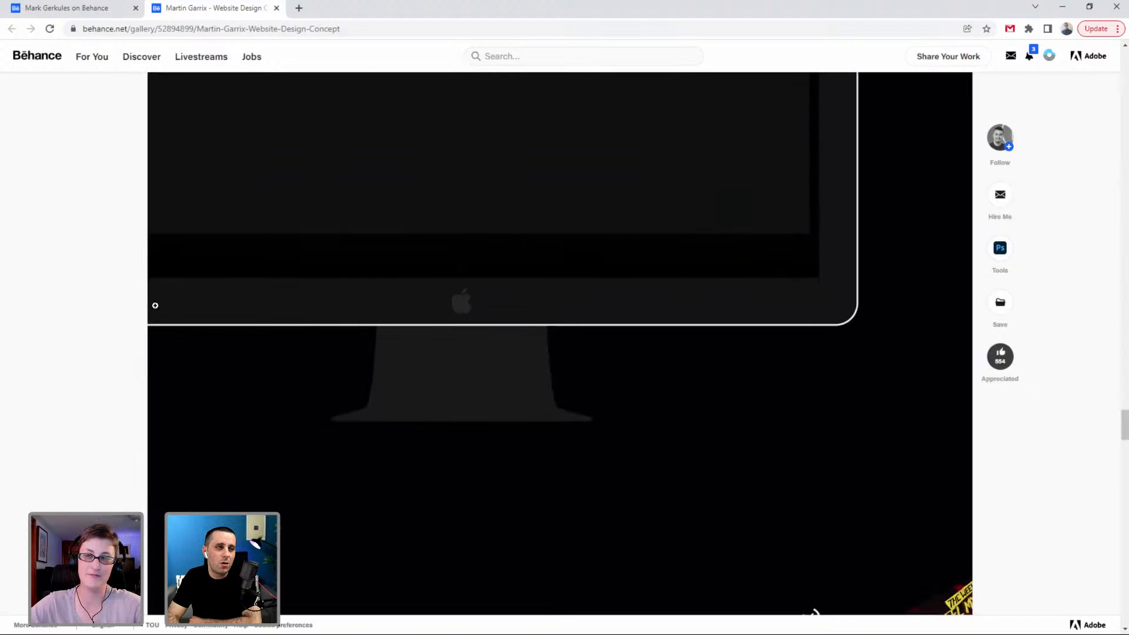
Examine the Martin Garrix project's angled mockups of the home, music, tour and lifestyle pages.
scroll(150, 303, "down", 9)
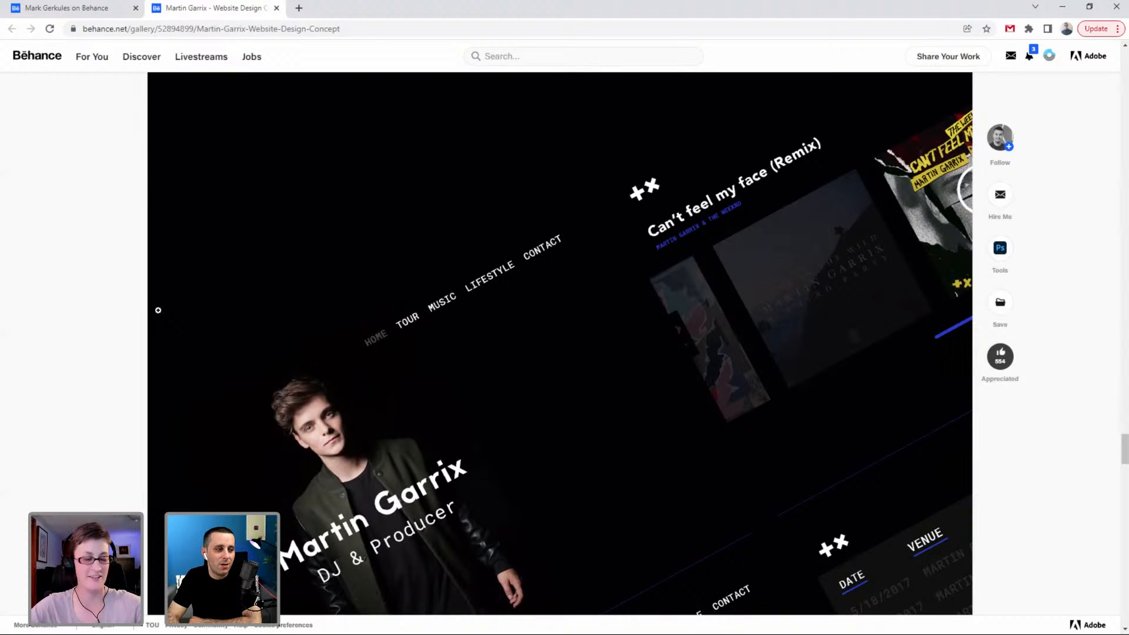
scroll(158, 310, "down", 7)
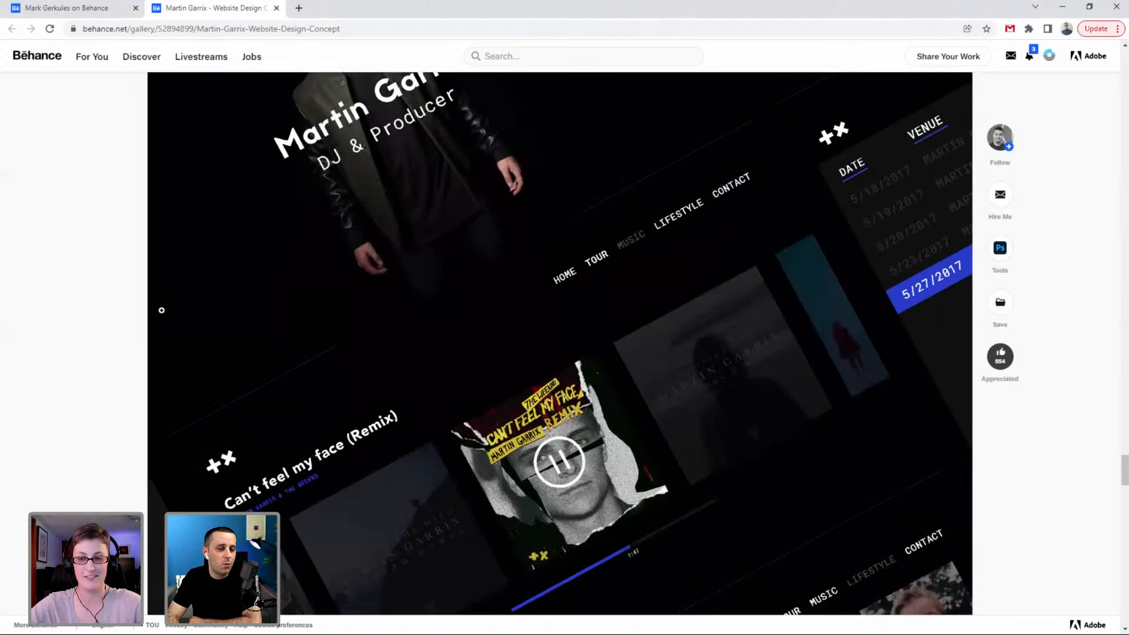
scroll(162, 310, "down", 2)
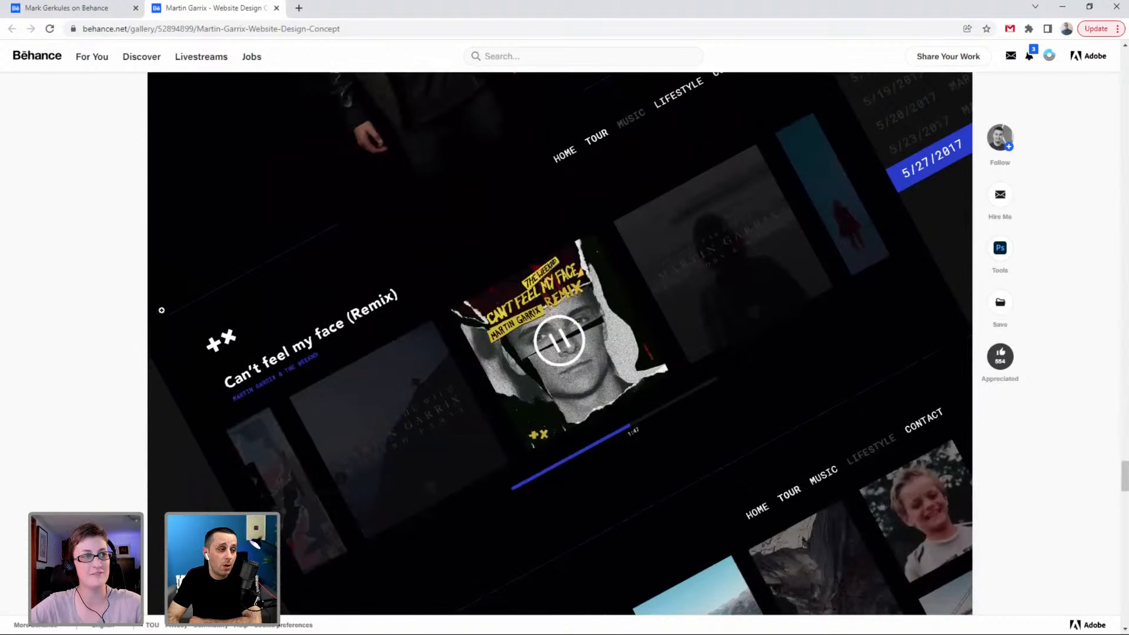
scroll(161, 310, "down", 2)
scroll(161, 310, "down", 8)
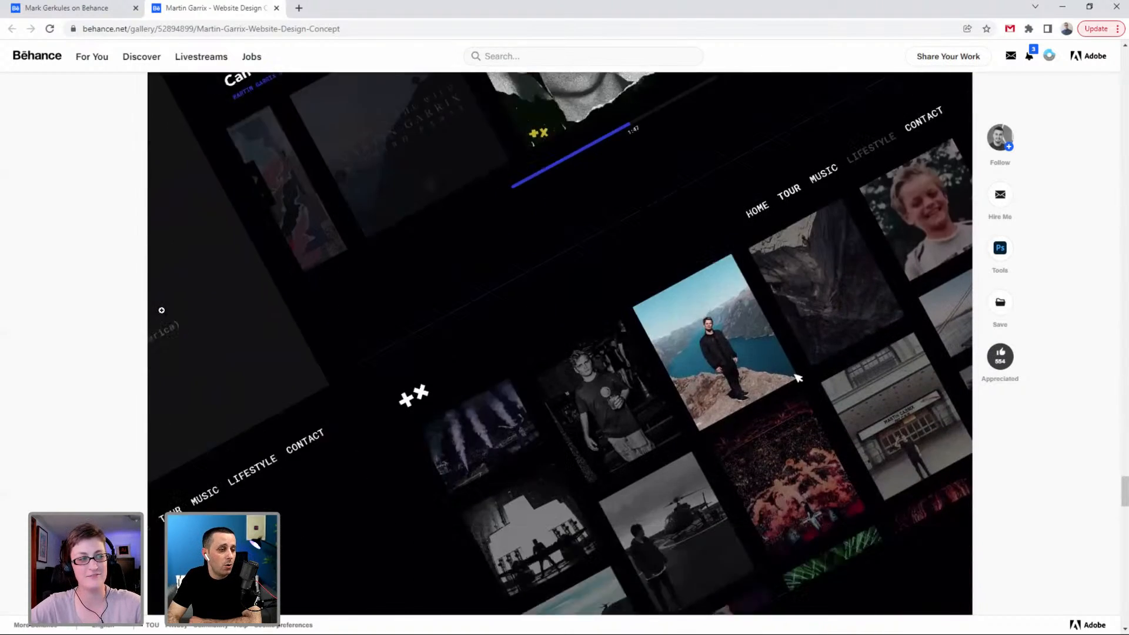
scroll(161, 309, "down", 9)
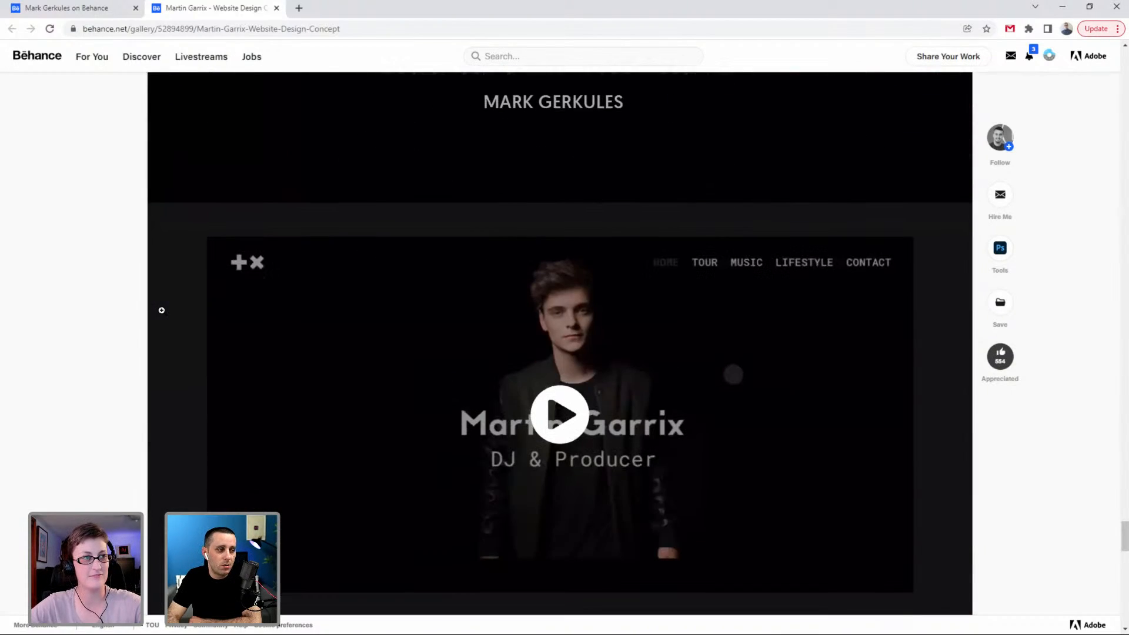
Play the website prototype video at the end of the Martin Garrix project.
scroll(161, 309, "down", 1)
scroll(650, 383, "down", 1)
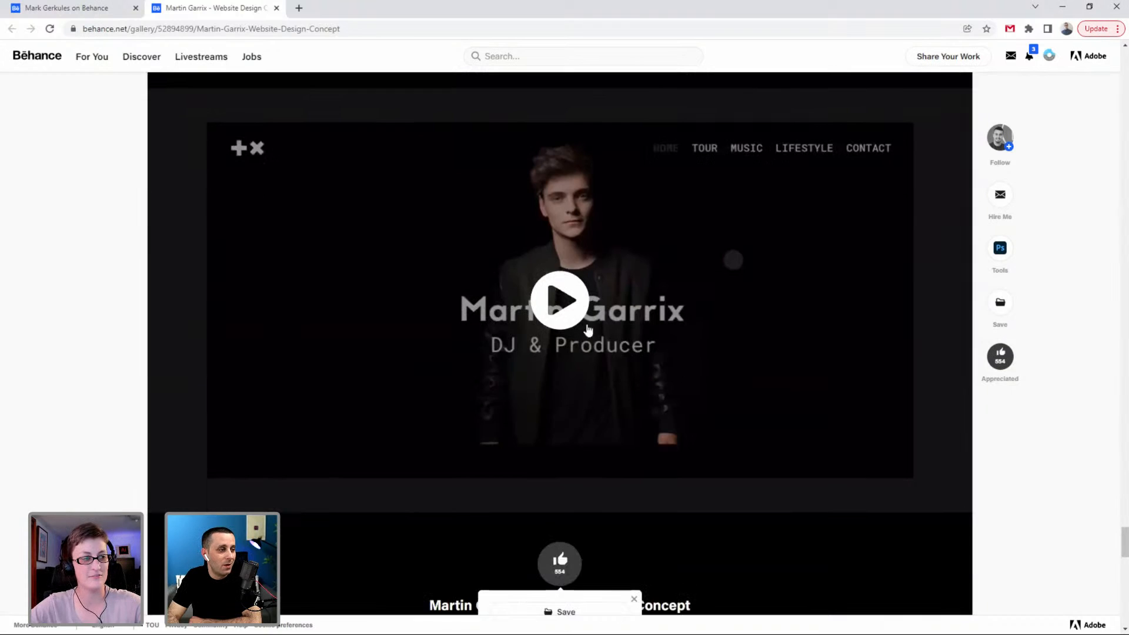
left_click(565, 314)
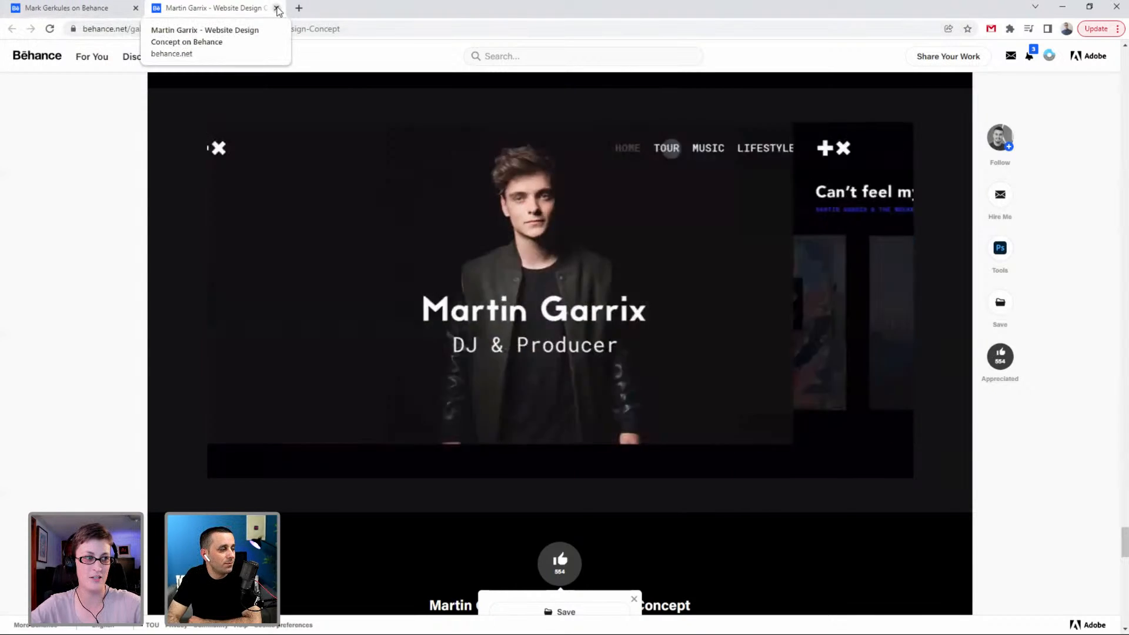
Close the Martin Garrix project and follow its designer from the profile page.
left_click(277, 8)
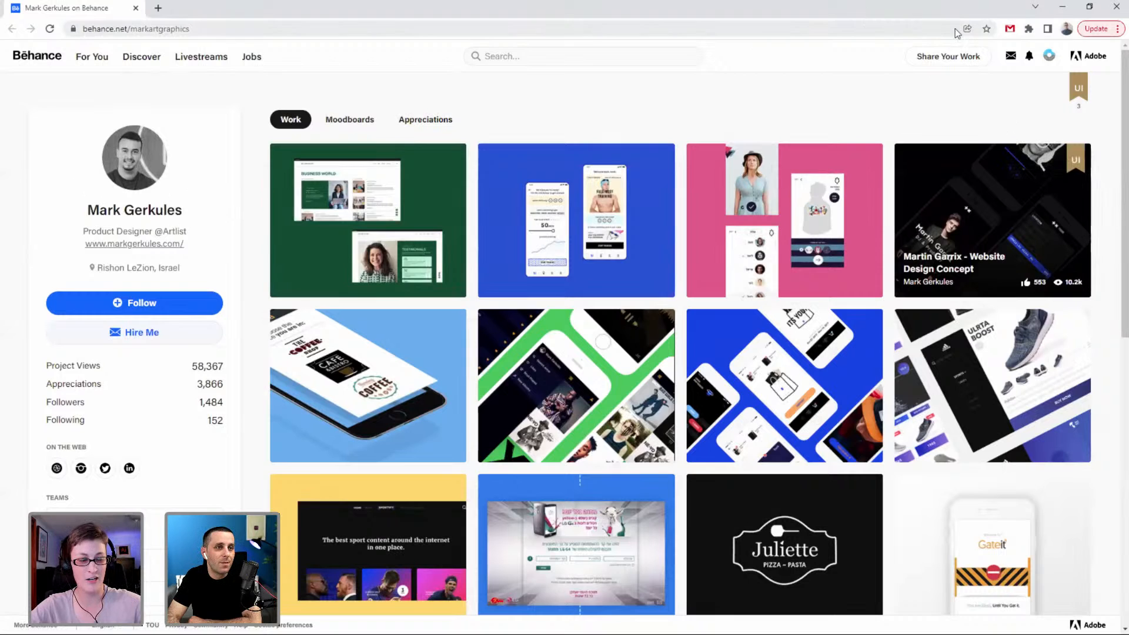
left_click(176, 303)
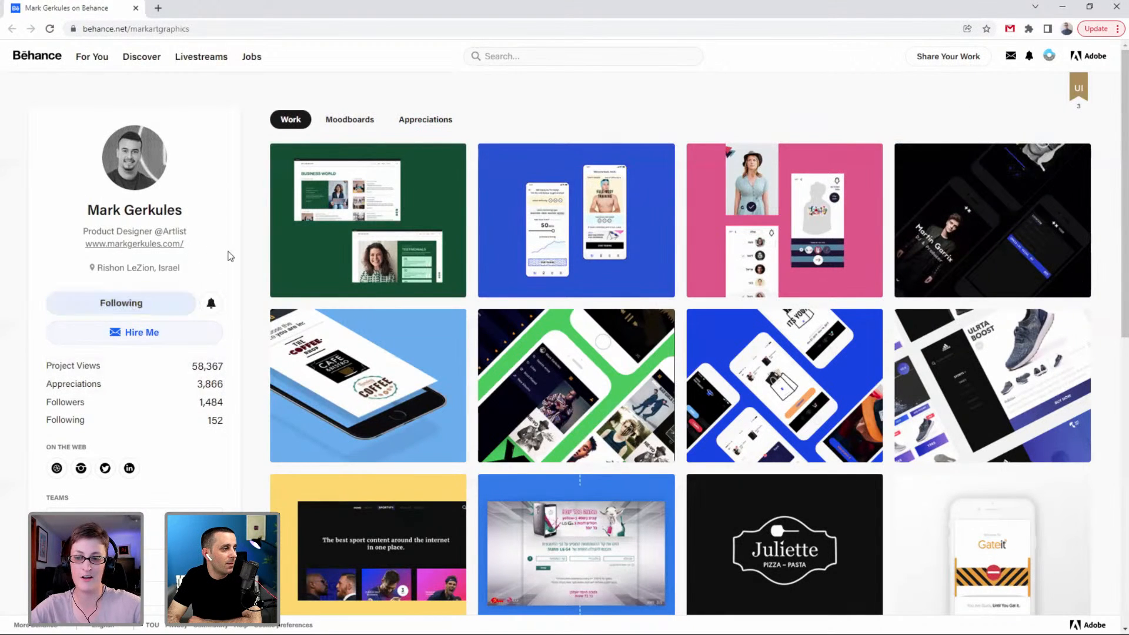
Switch to the Coffee Love Project in Adobe XD and select the Select Sweets group inside the Customize Order design's scrolling selections.
left_click(1120, 10)
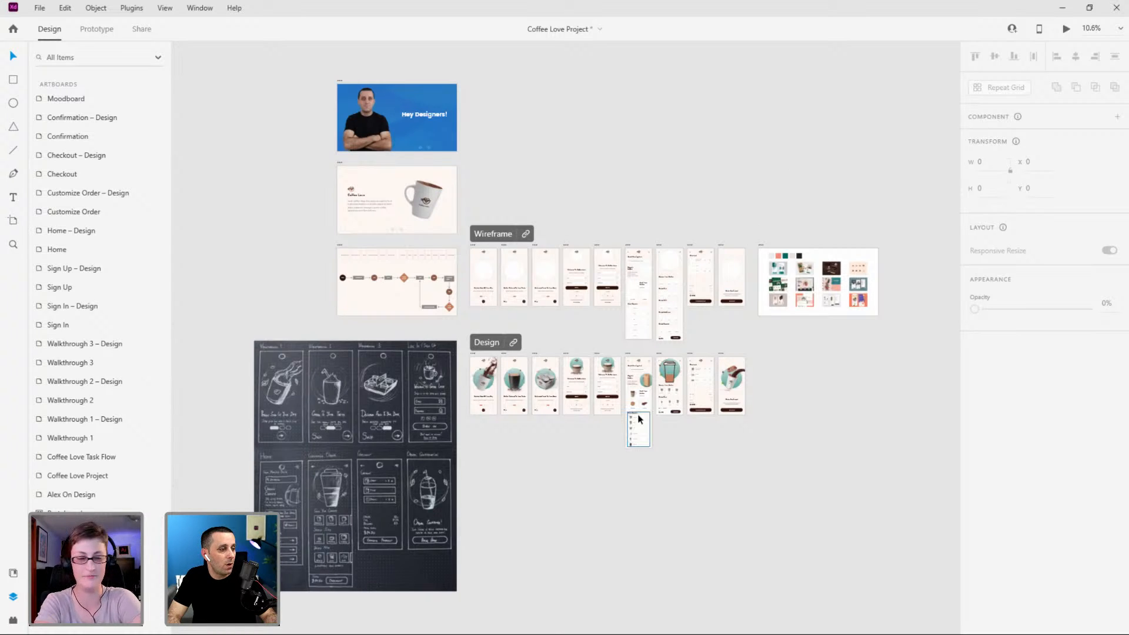
scroll(721, 353, "up", 5)
scroll(682, 320, "up", 8)
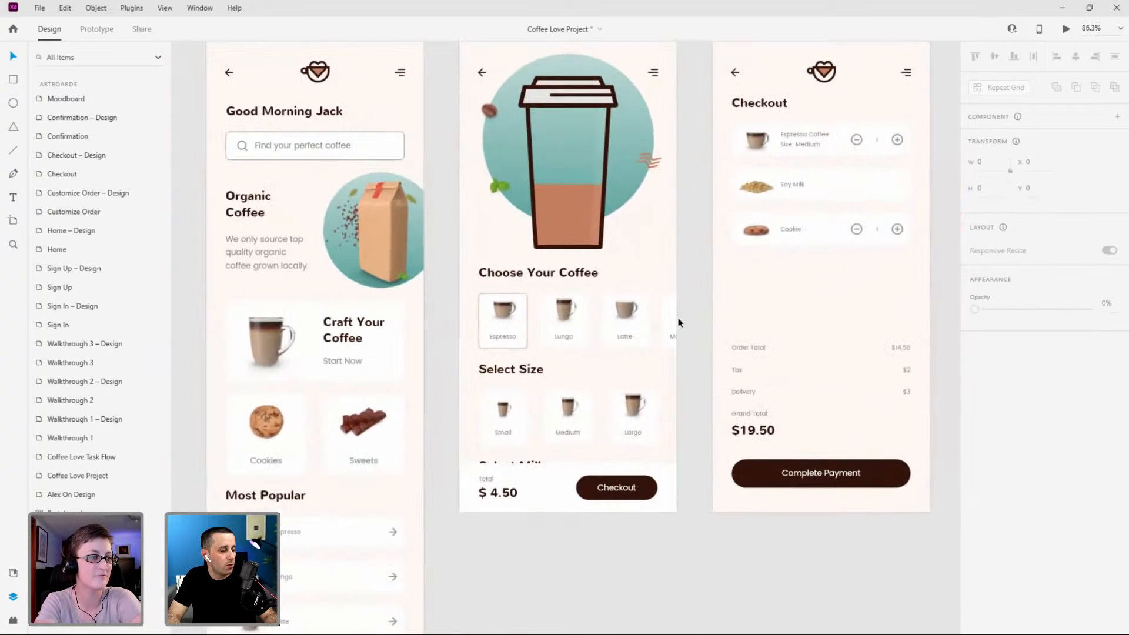
left_click(622, 407)
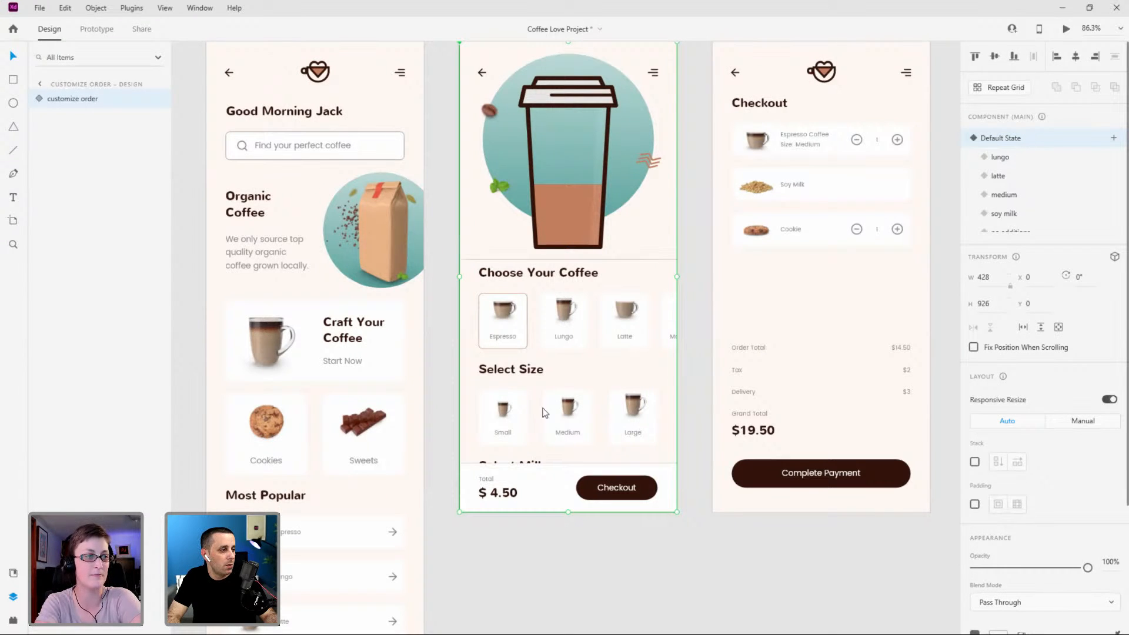
double_click(505, 422)
double_click(505, 422)
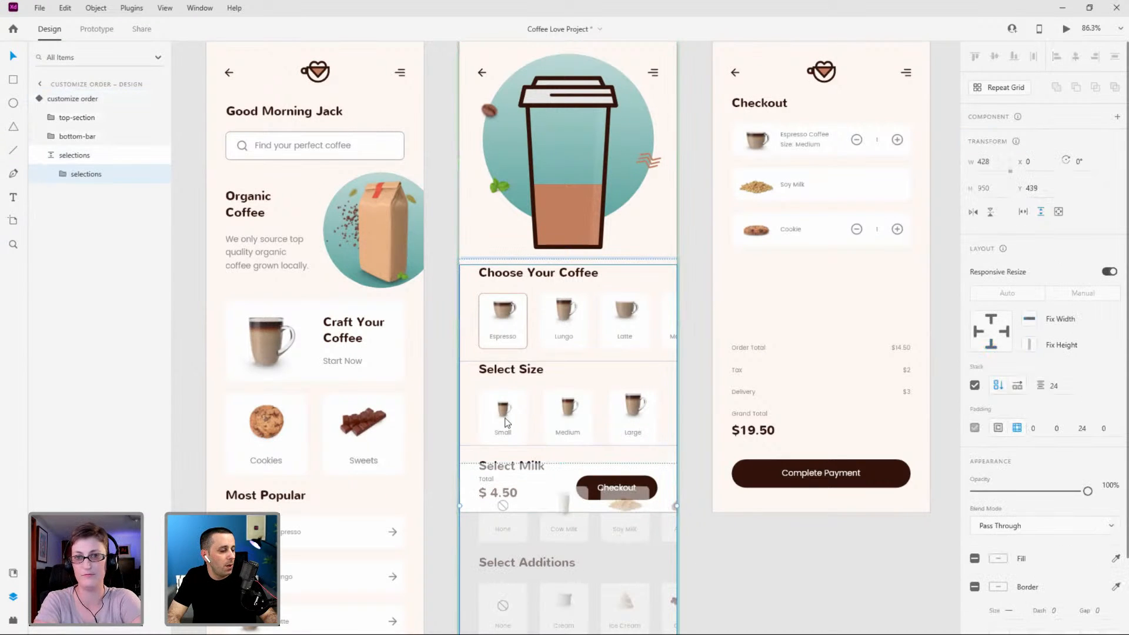
scroll(513, 427, "down", 1)
scroll(515, 428, "down", 5)
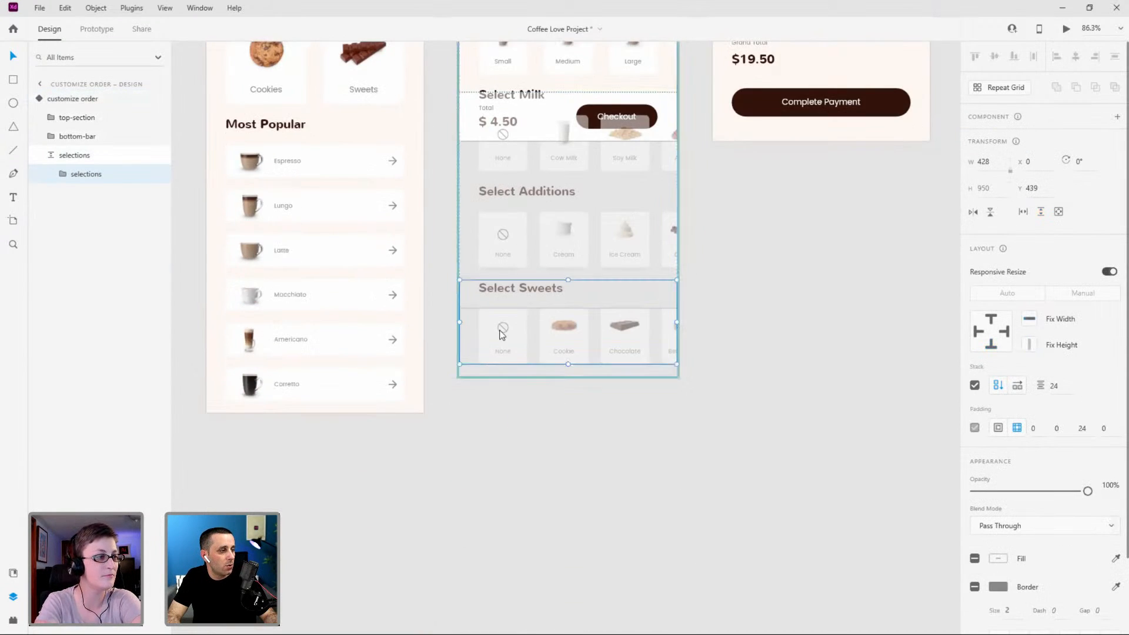
left_click(520, 295)
Open the Coffee Love Assets library and expand its snack bars folder.
left_click(12, 574)
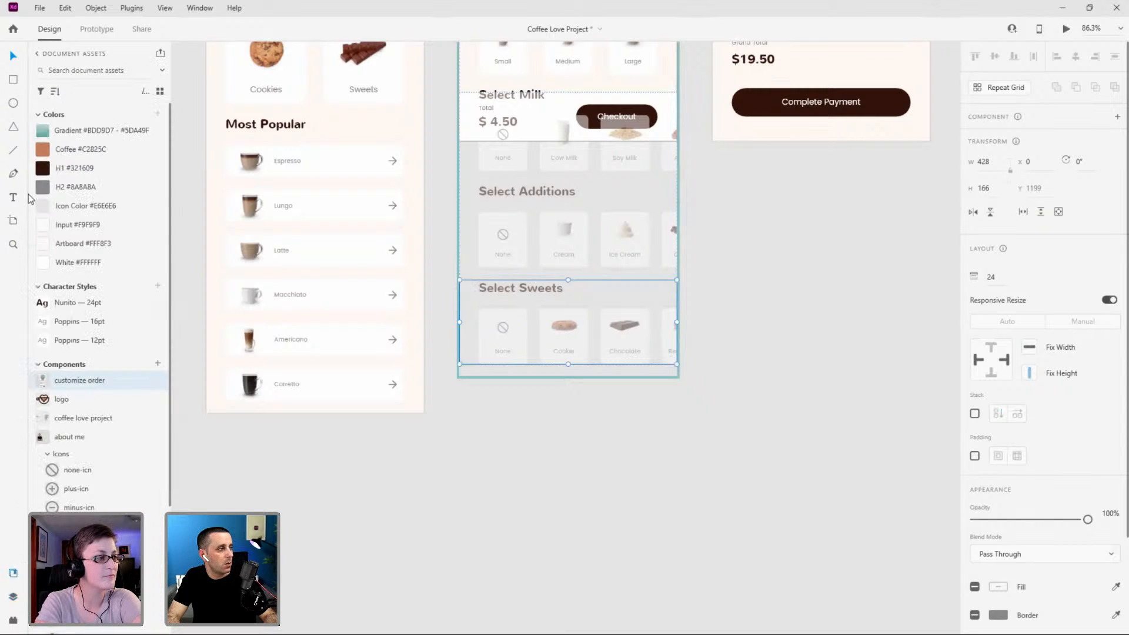
left_click(58, 64)
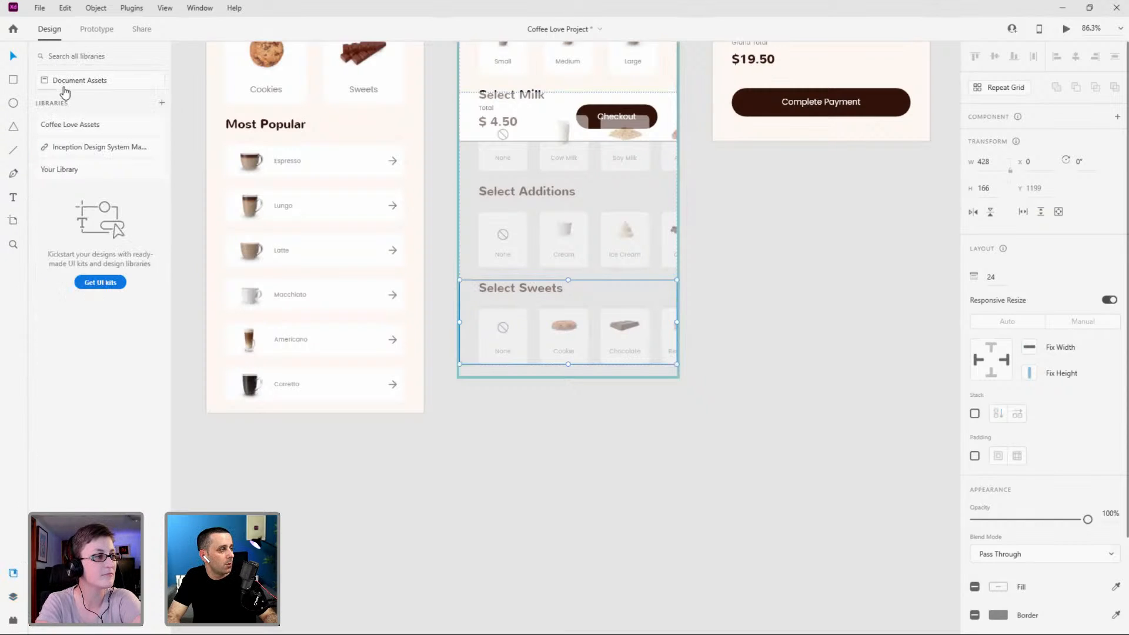
left_click(75, 124)
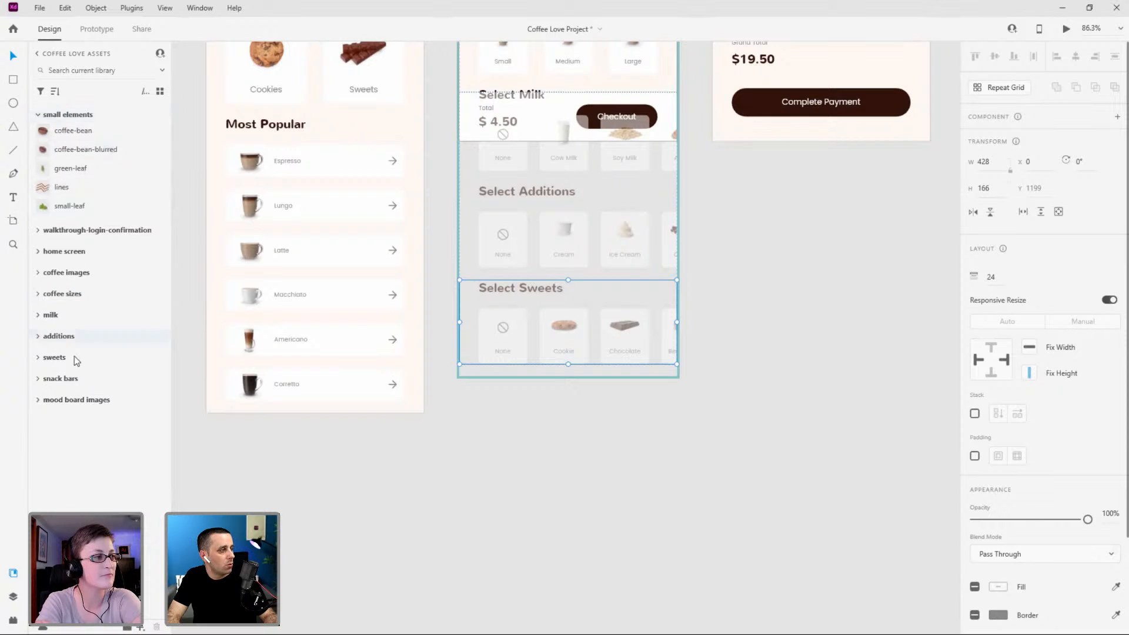
left_click(38, 379)
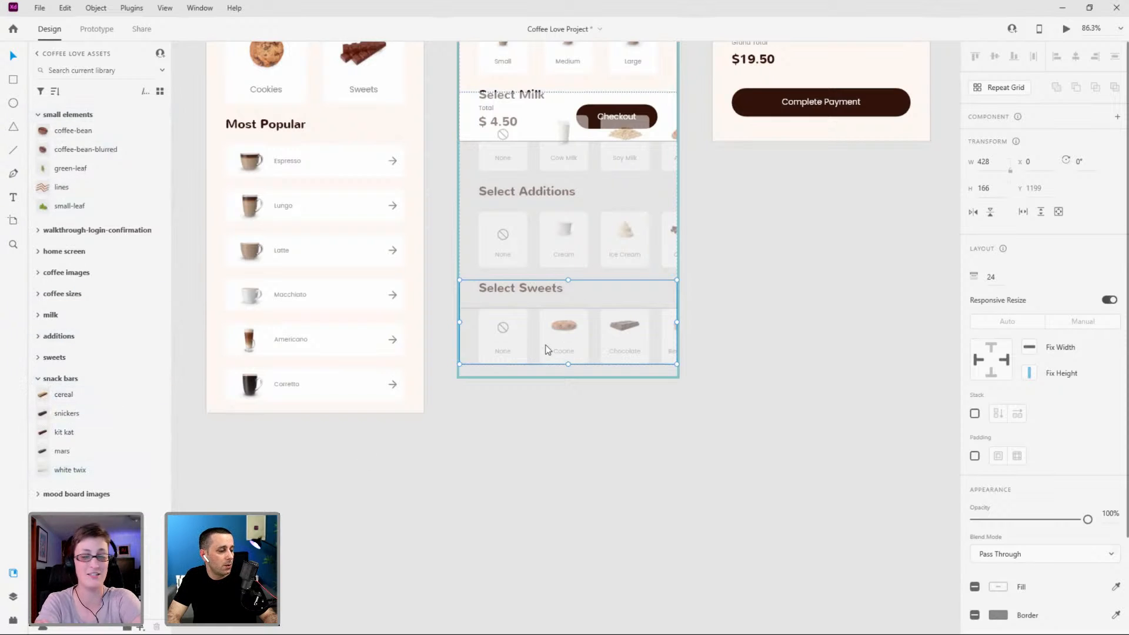
Duplicate the sweets group within the selections stack of the customize order component.
double_click(555, 336)
left_click(13, 596)
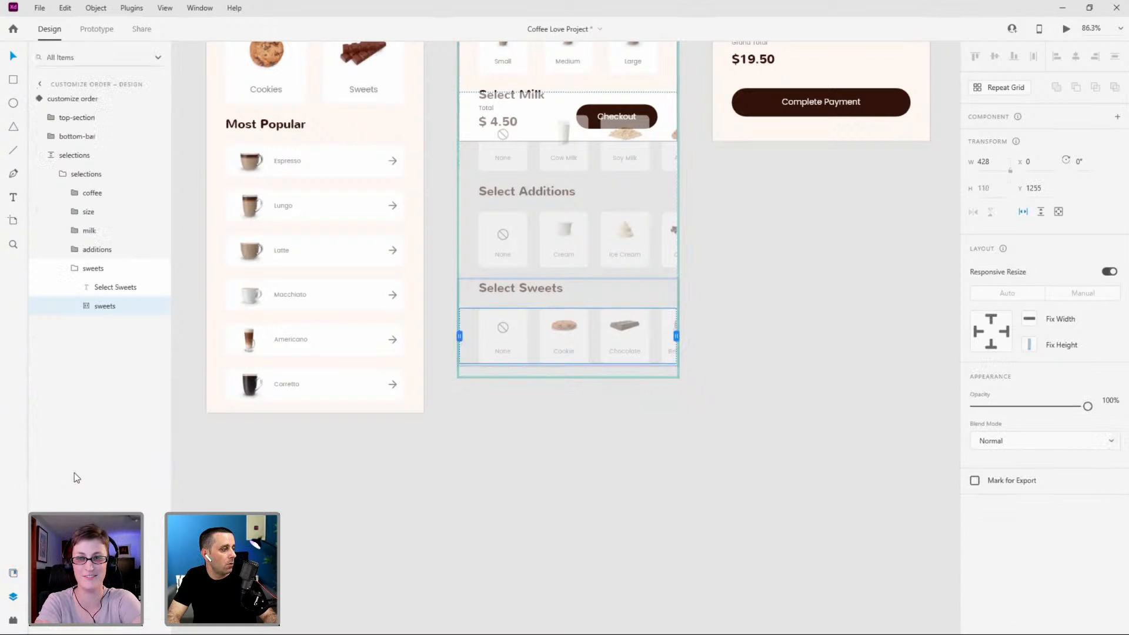
left_click(93, 268)
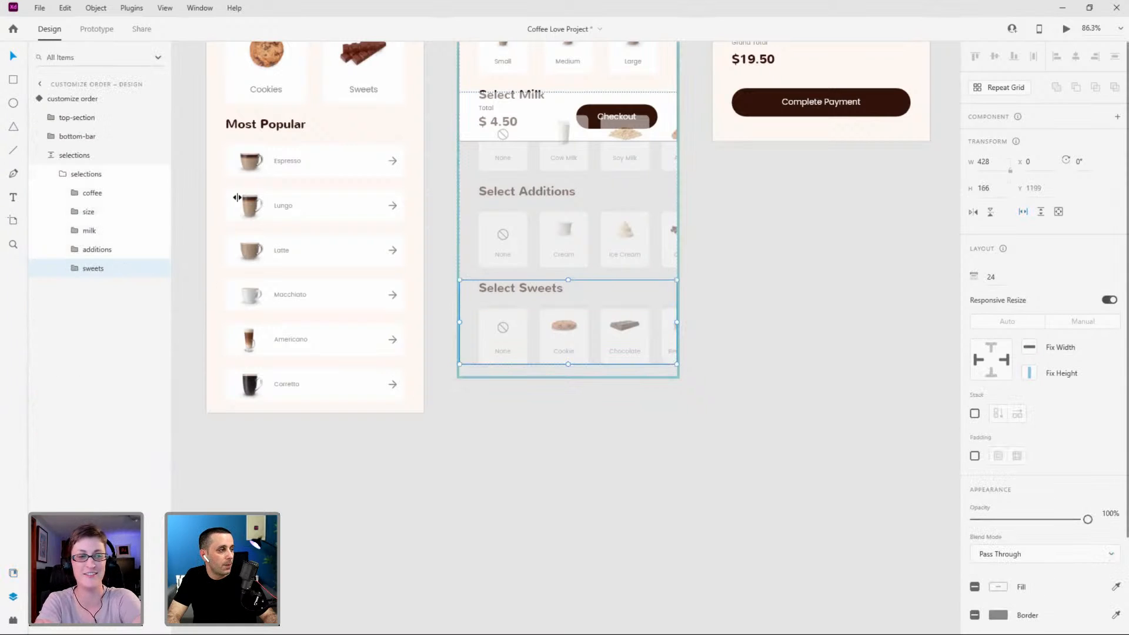
left_click(88, 173)
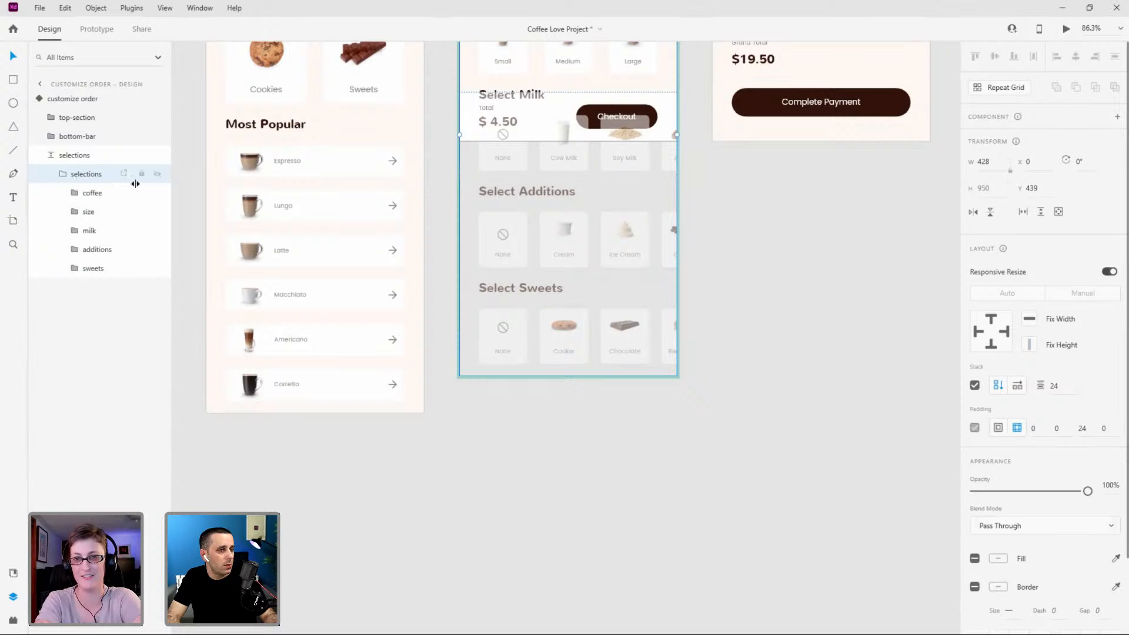
left_click(97, 268)
key("ctrl+d")
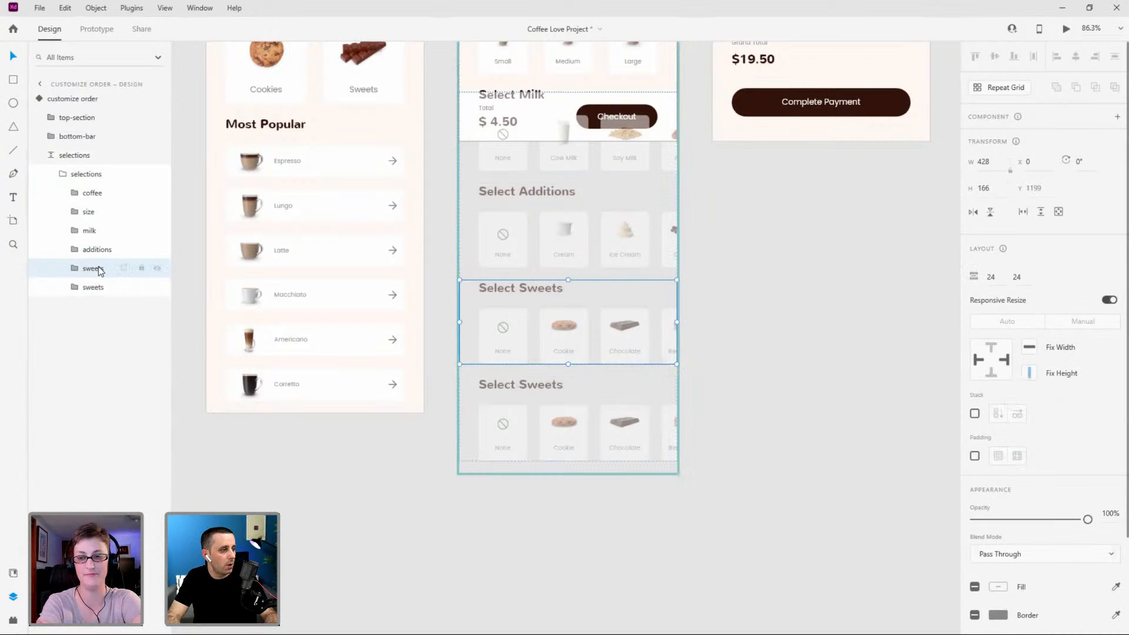
Rename the lowest sweets group in the selections stack as snacks.
double_click(88, 287)
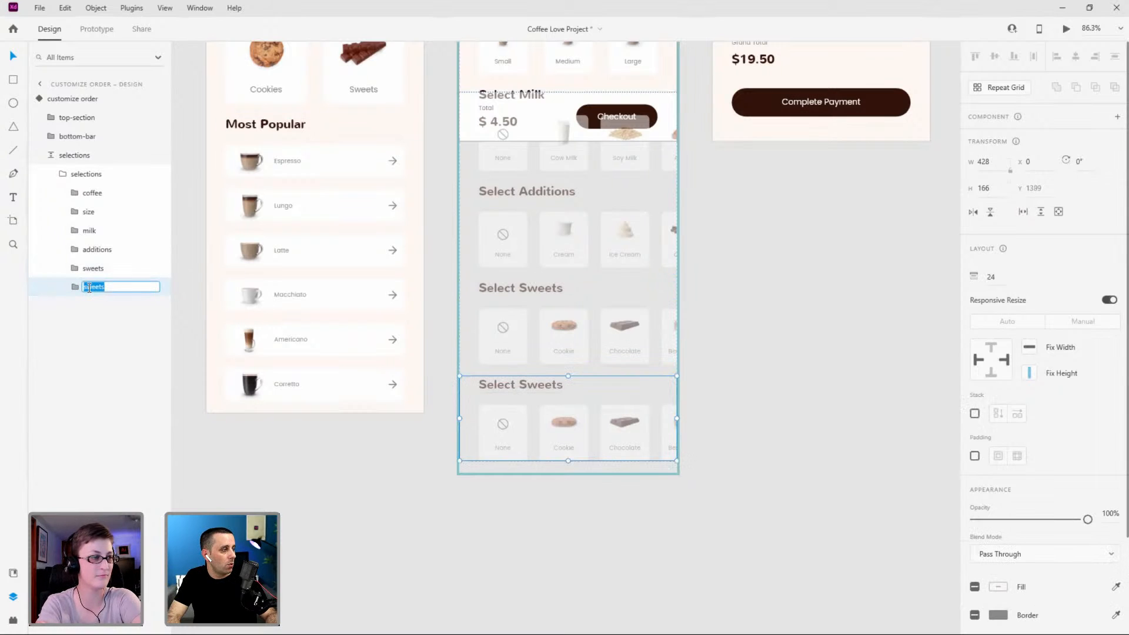
type("sn")
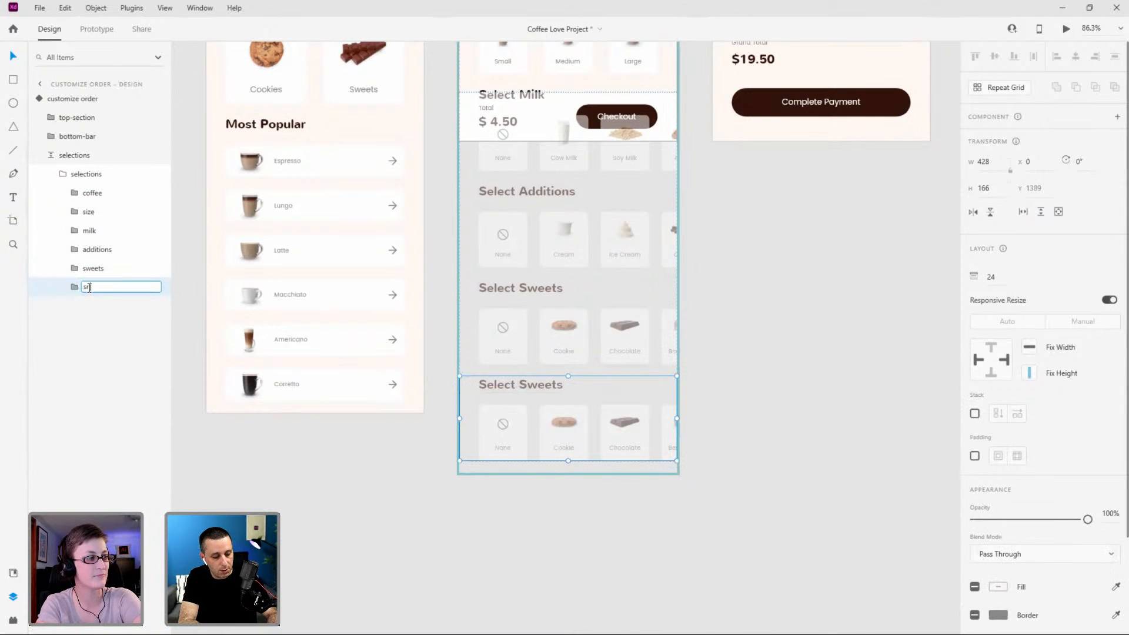
type("acks")
key("Return")
Change the heading of the snacks group to "Select Snack Bars".
double_click(535, 383)
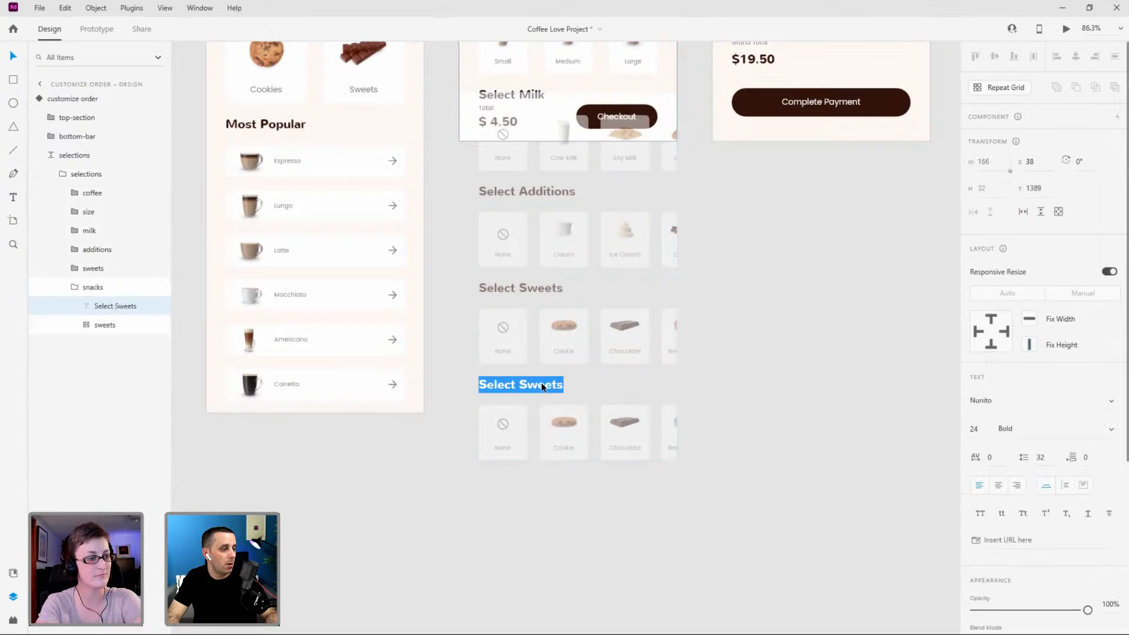
left_click_drag(520, 384, 610, 383)
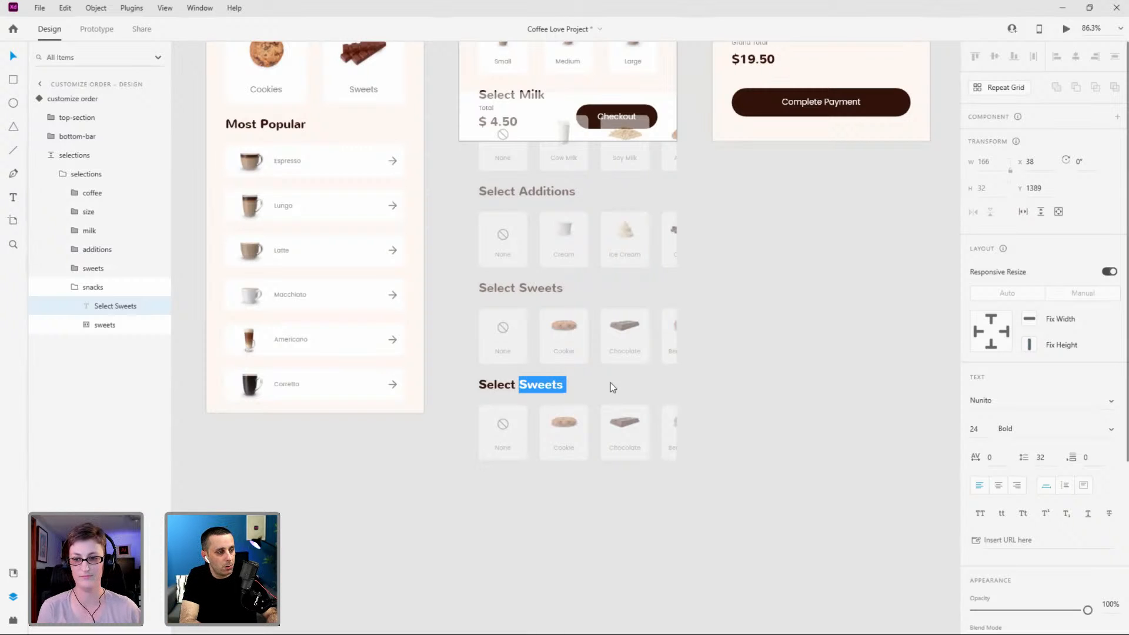
key("ctrl+a")
key("End")
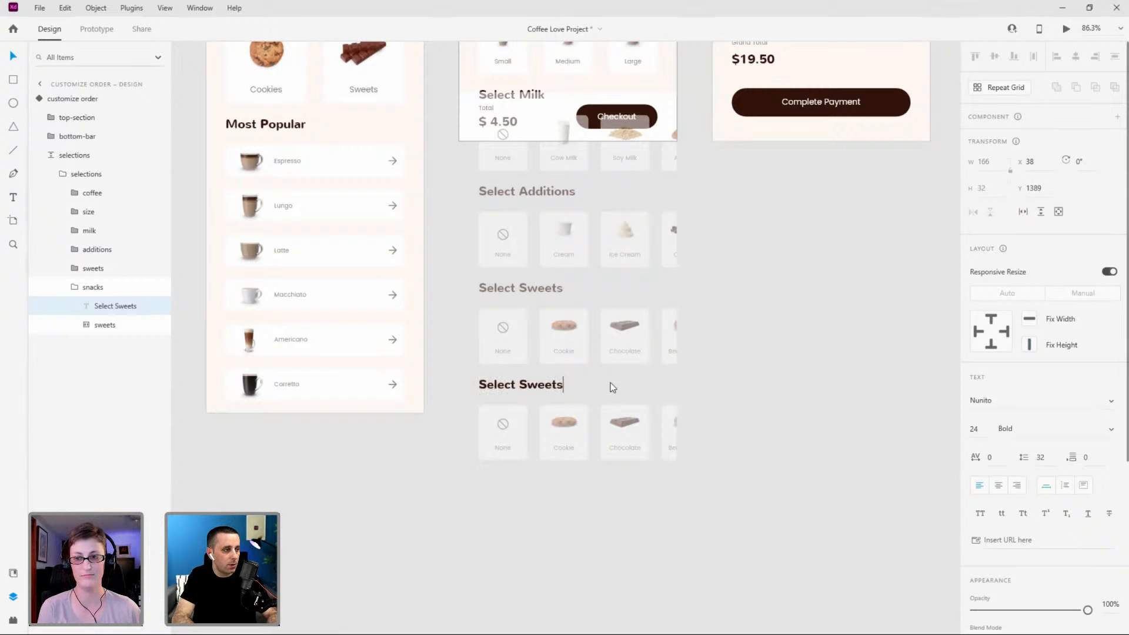
key("shift+Left")
key("shift+Left")
key("shift+Left")
key("shift+Left")
key("shift+Left")
key("shift+Left")
type("Snack Bars")
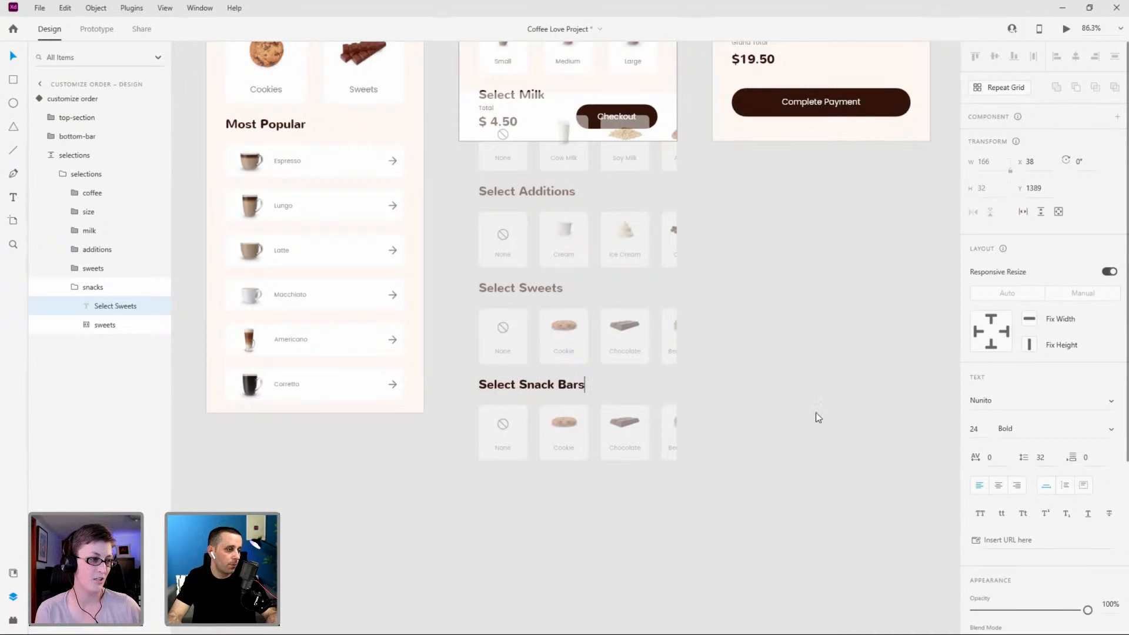
key("Escape")
Change the Cookie card's label in the Select Snack Bars row to "Cereal", with the library's snack bar assets displayed for reference.
scroll(710, 440, "up", 3)
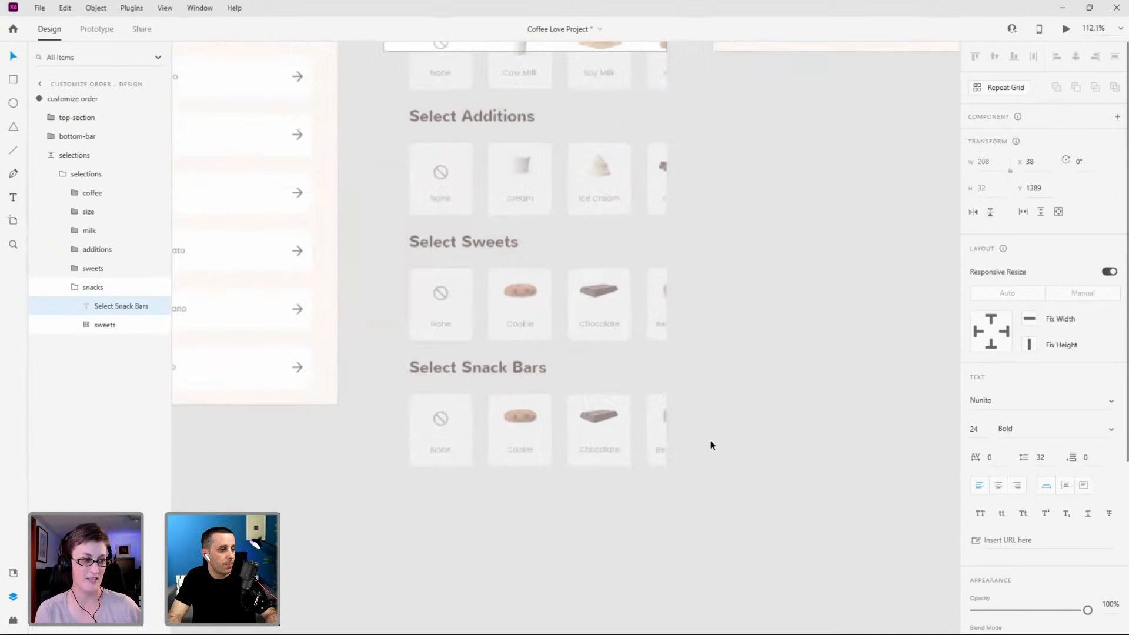
left_click(13, 574)
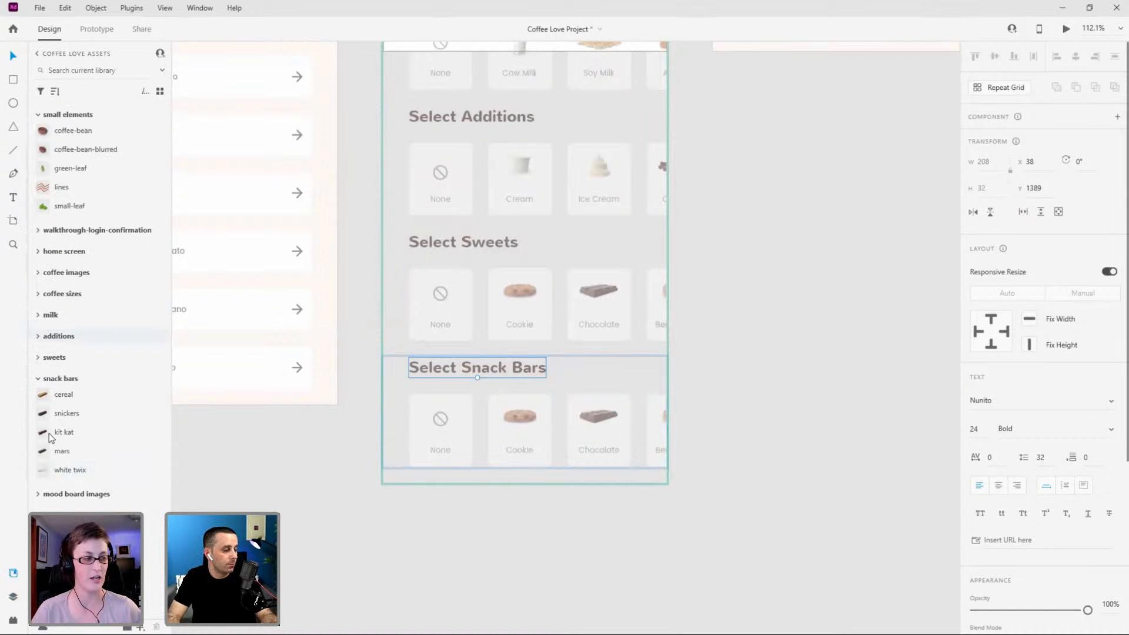
left_click(535, 423)
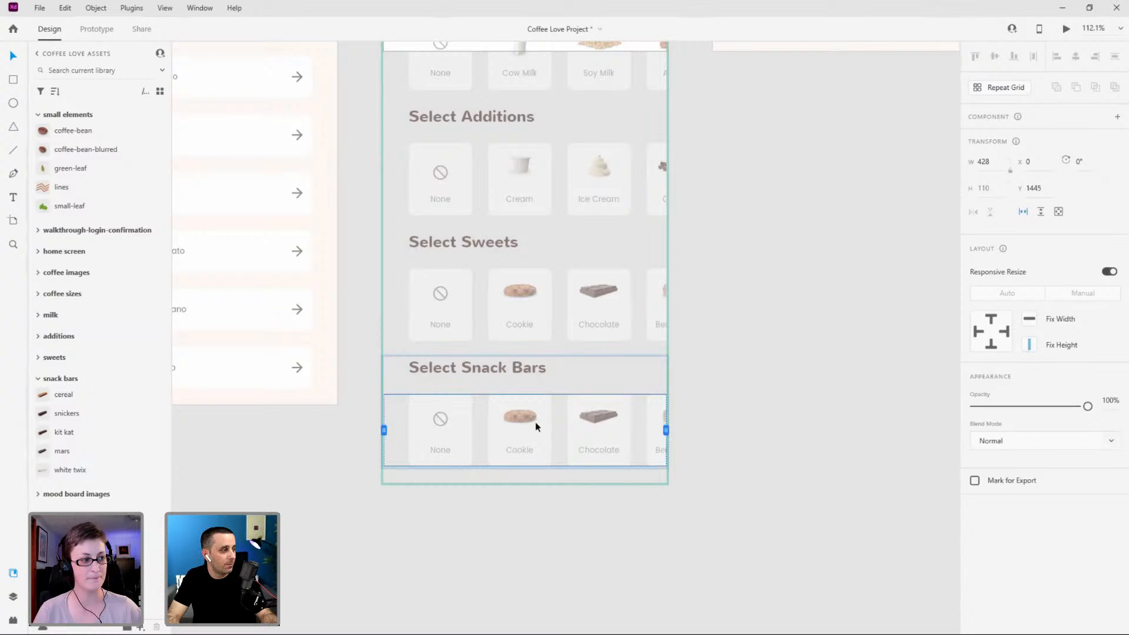
scroll(699, 440, "up", 3)
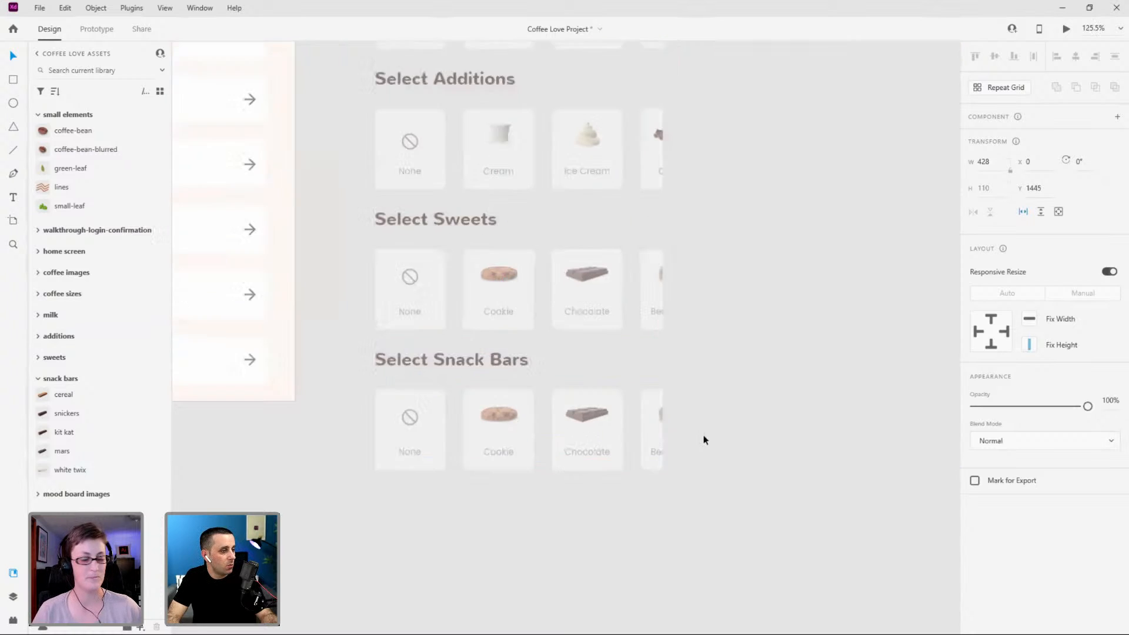
double_click(470, 426)
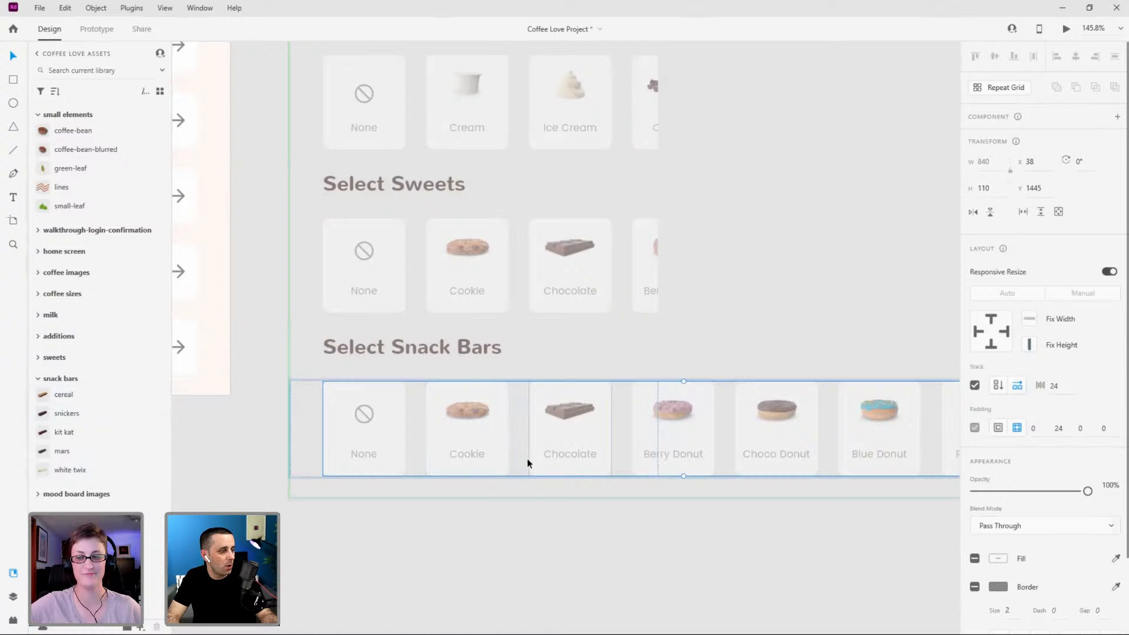
left_click(474, 451)
double_click(473, 453)
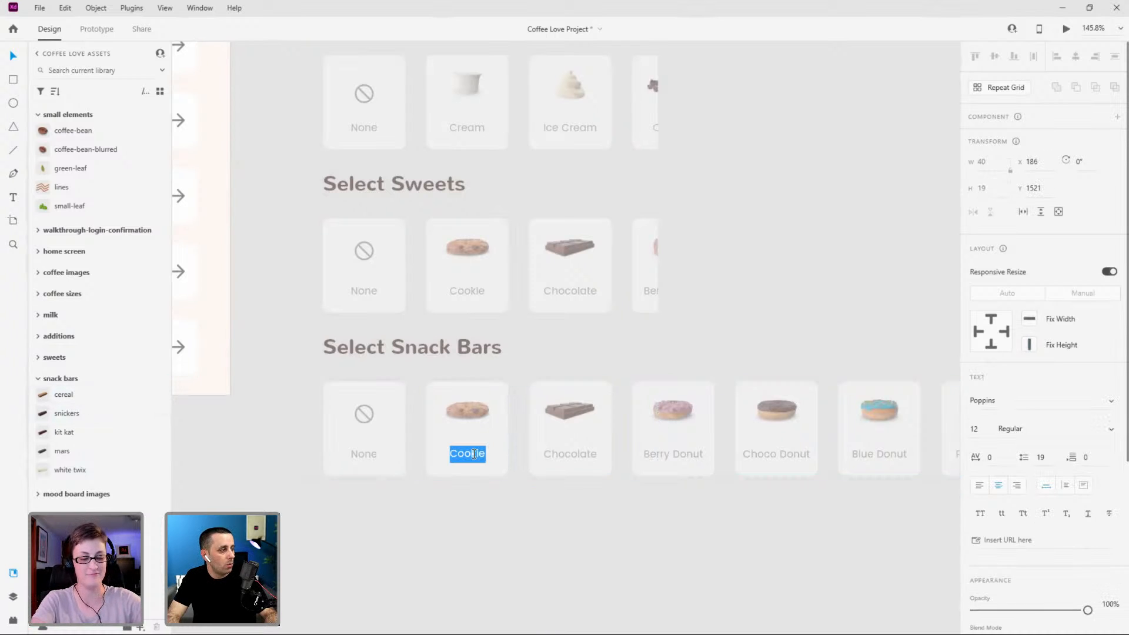
type("Cereal")
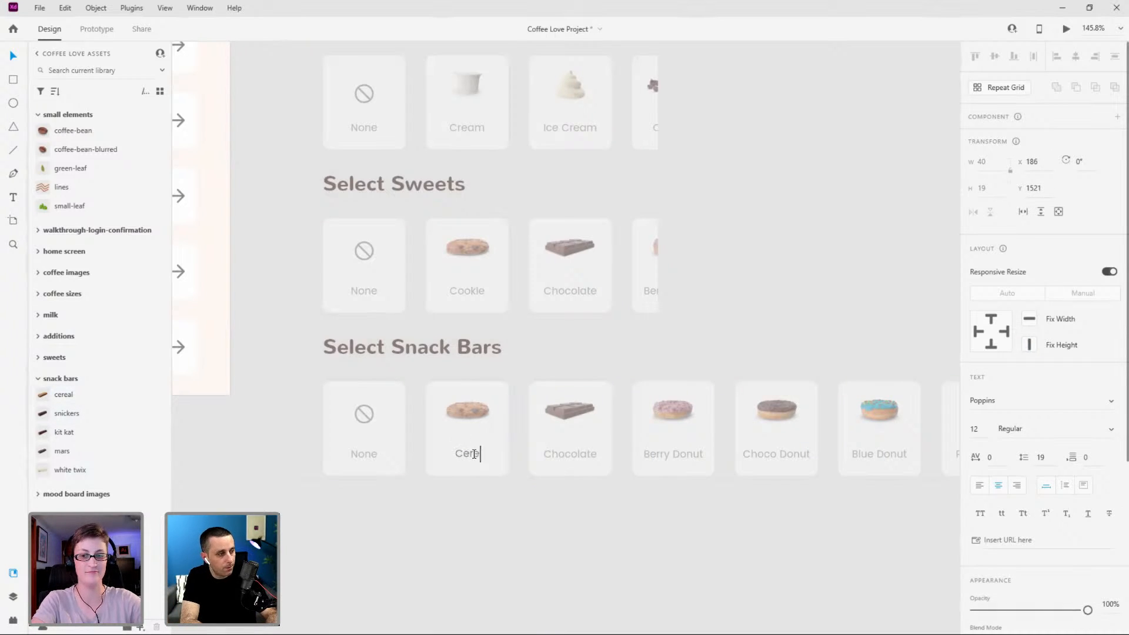
In the Select Snack Bars row, change the Chocolate card's label to "Snickers" and the Berry Donut card's label to "Kit Kat".
key("Escape")
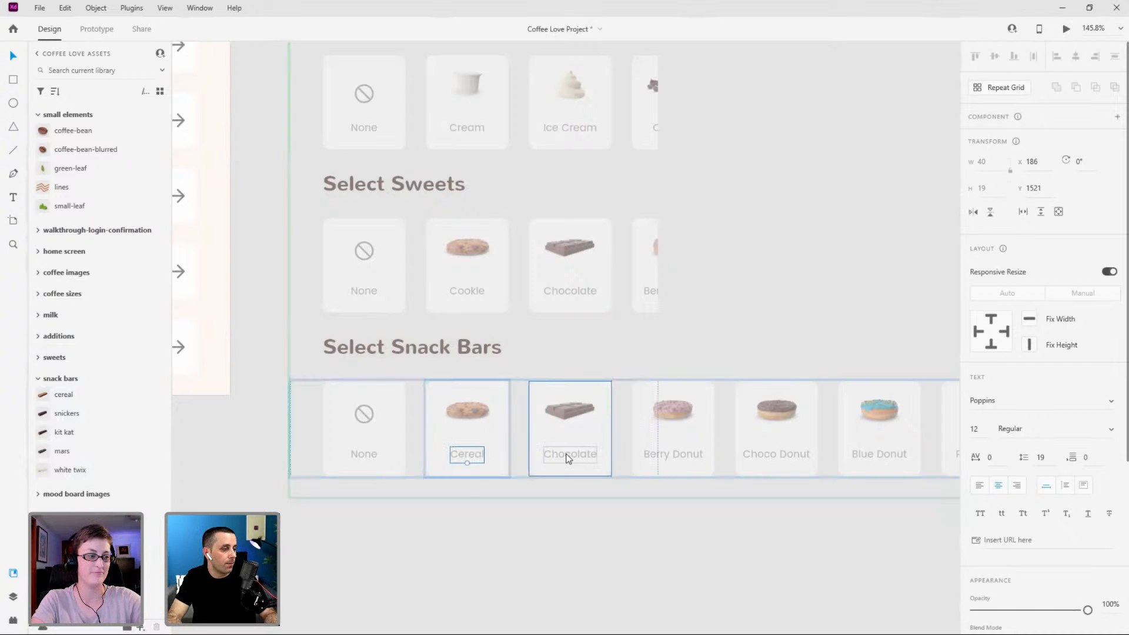
double_click(568, 454)
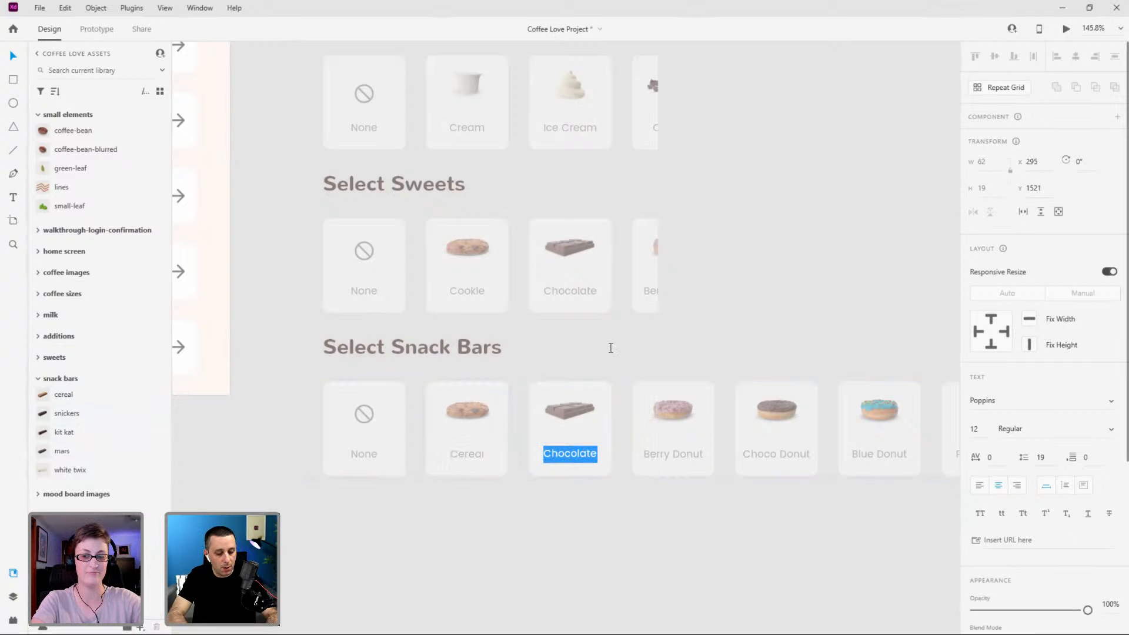
type("Snickers")
key("Escape")
double_click(674, 454)
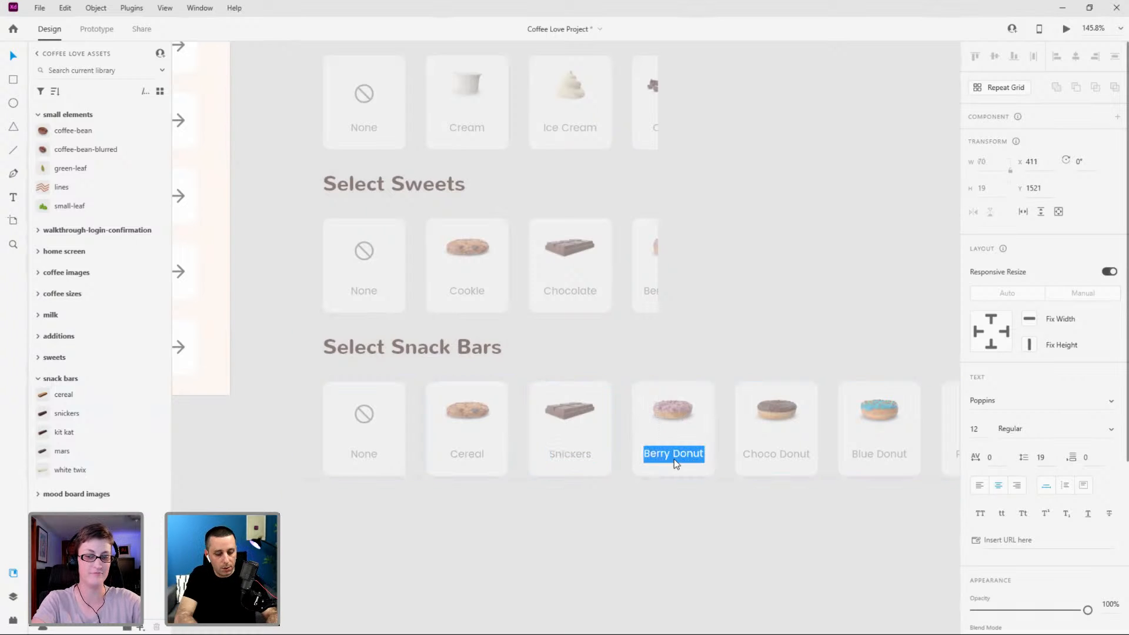
type("Kit Kat")
key("Escape")
In the Select Snack Bars row, relabel the Choco Donut card as "Mars" and the Blue Donut card as "White Twix".
double_click(770, 453)
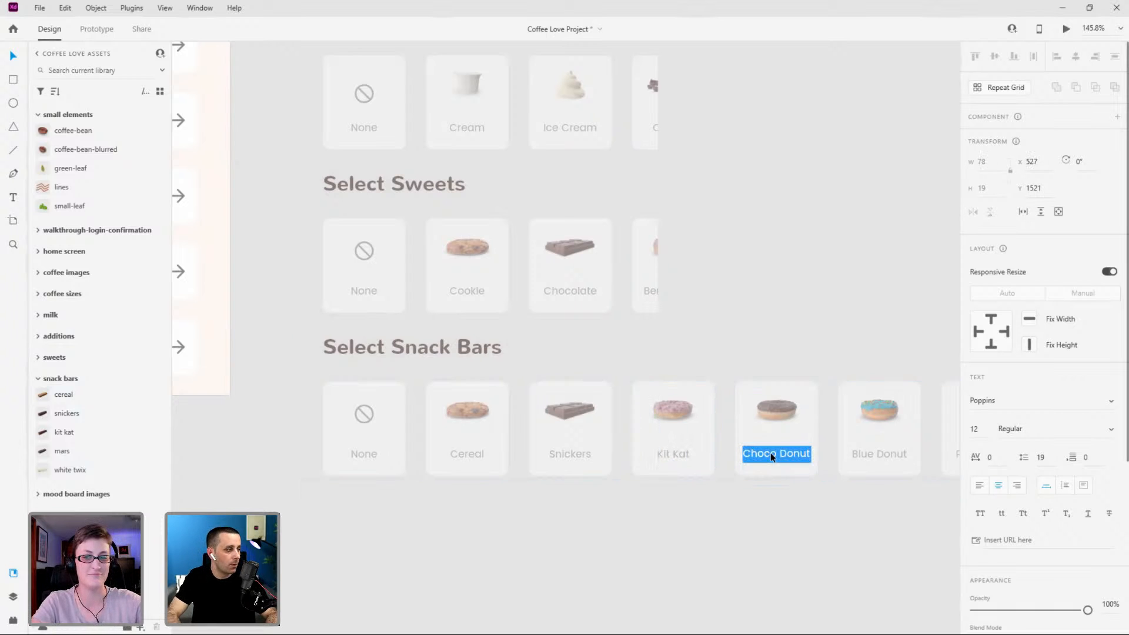
type("Mars")
key("Escape")
double_click(867, 452)
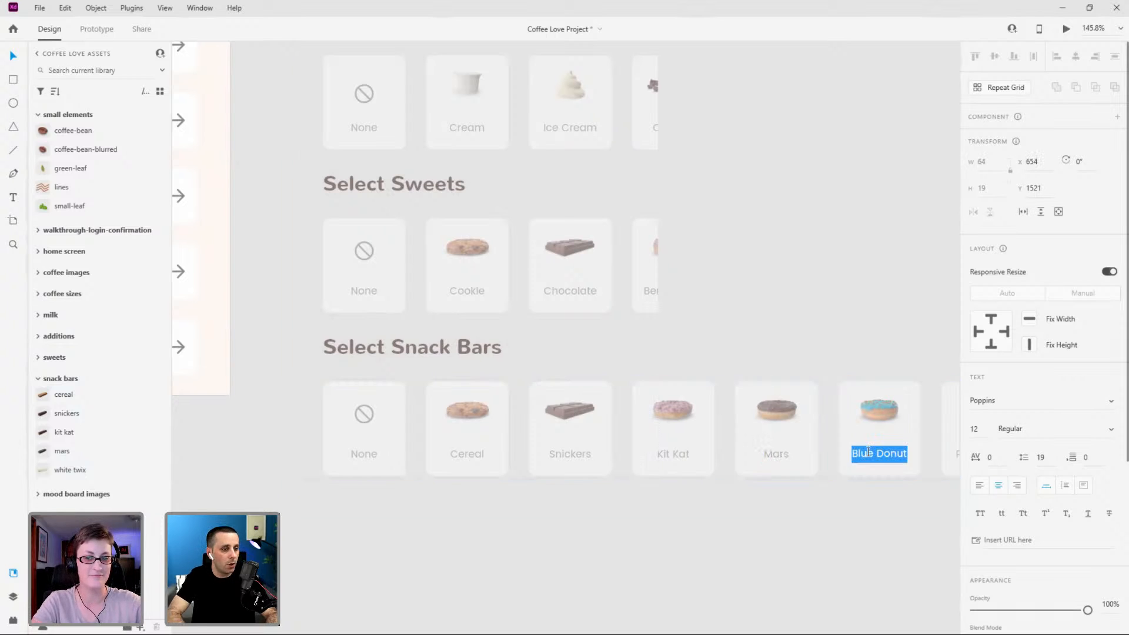
type("White Twix")
key("Escape")
Delete the surplus Pink Donut card from the end of the Select Snack Bars row.
left_click_drag(794, 494, 768, 491)
scroll(767, 490, "right", 5)
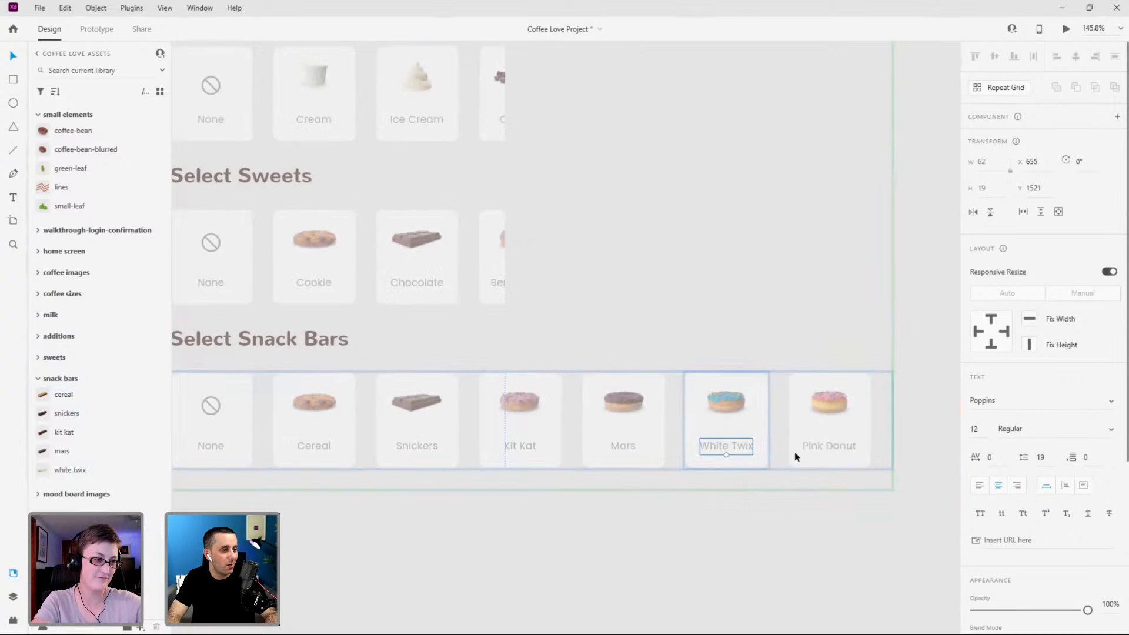
left_click(823, 412)
key("Delete")
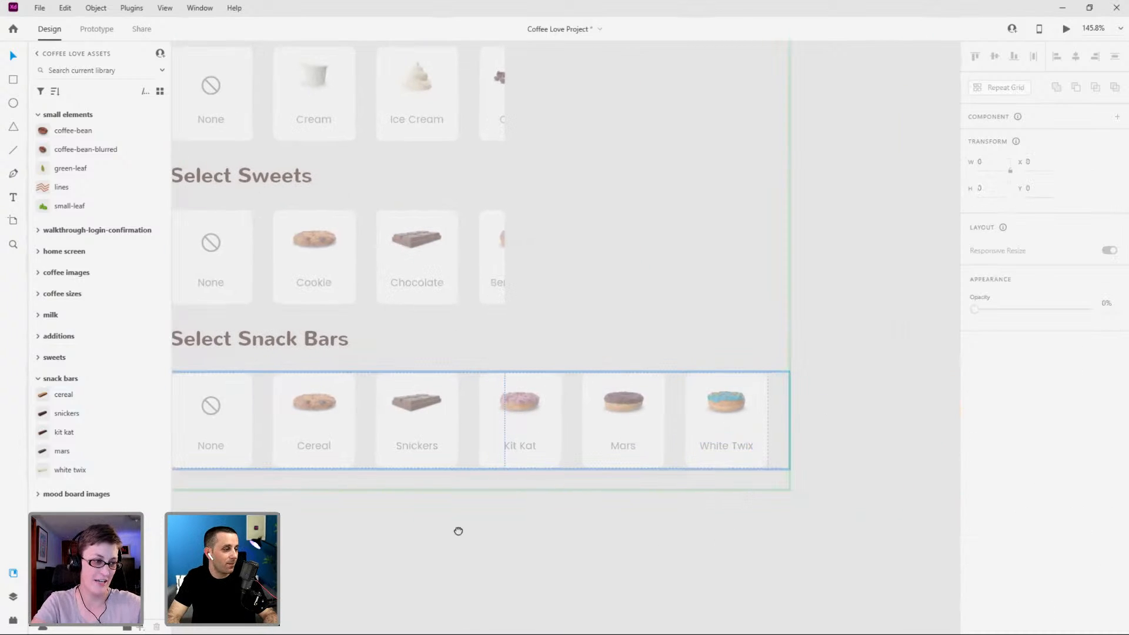
Fill the image areas of the Cereal and Snickers cards with the library's cereal and snickers images.
left_click_drag(457, 531, 708, 491)
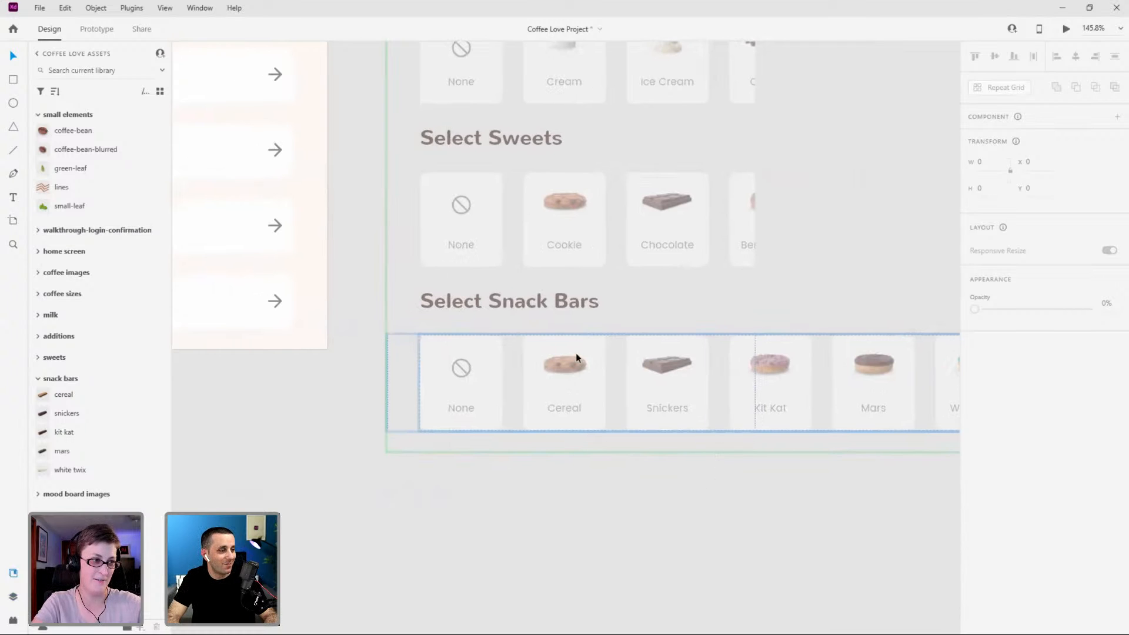
scroll(519, 371, "down", 5)
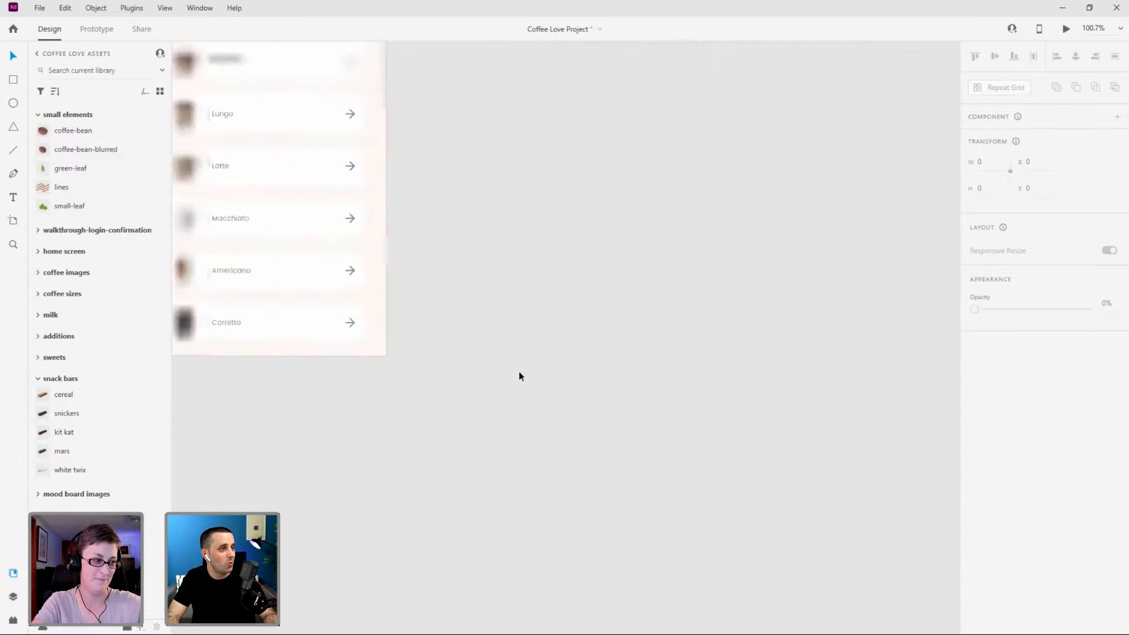
left_click(566, 209)
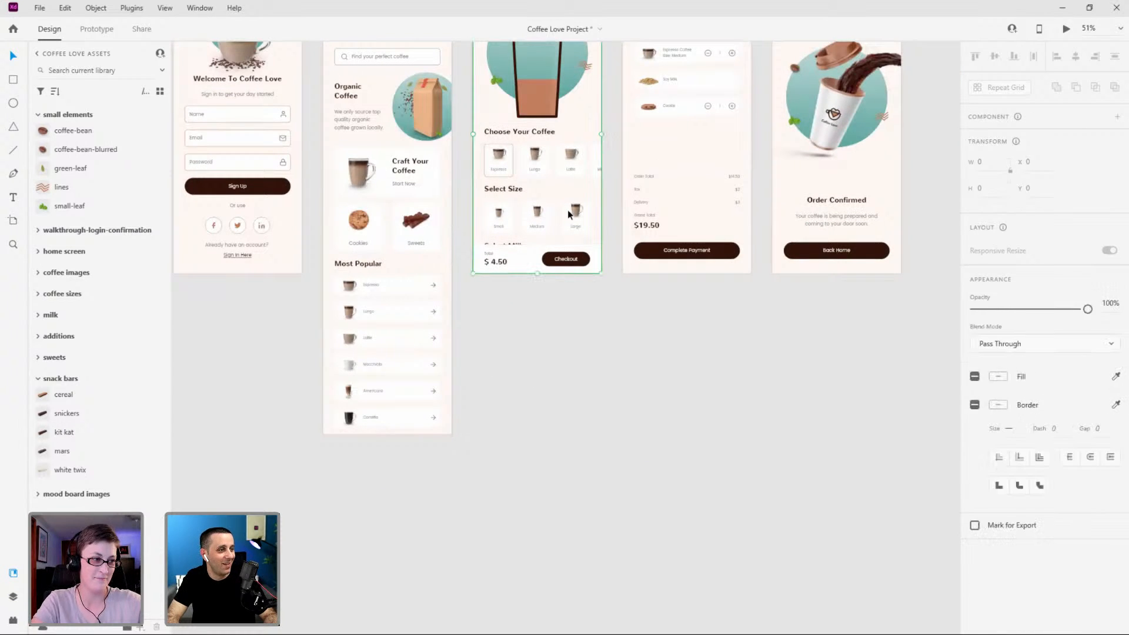
double_click(579, 218)
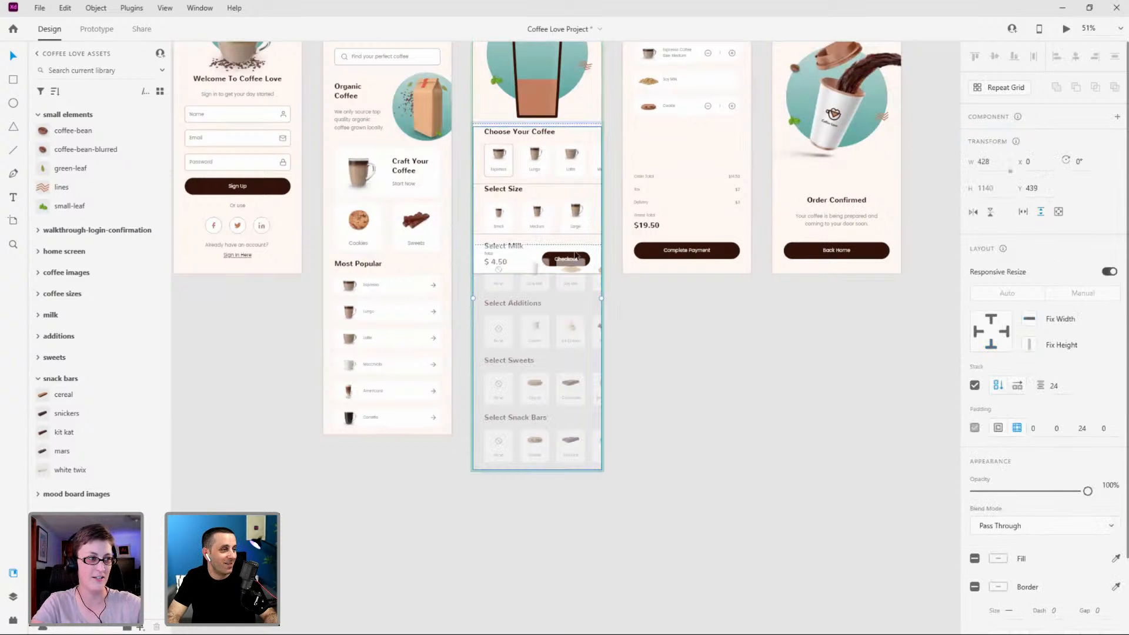
scroll(542, 457, "up", 5)
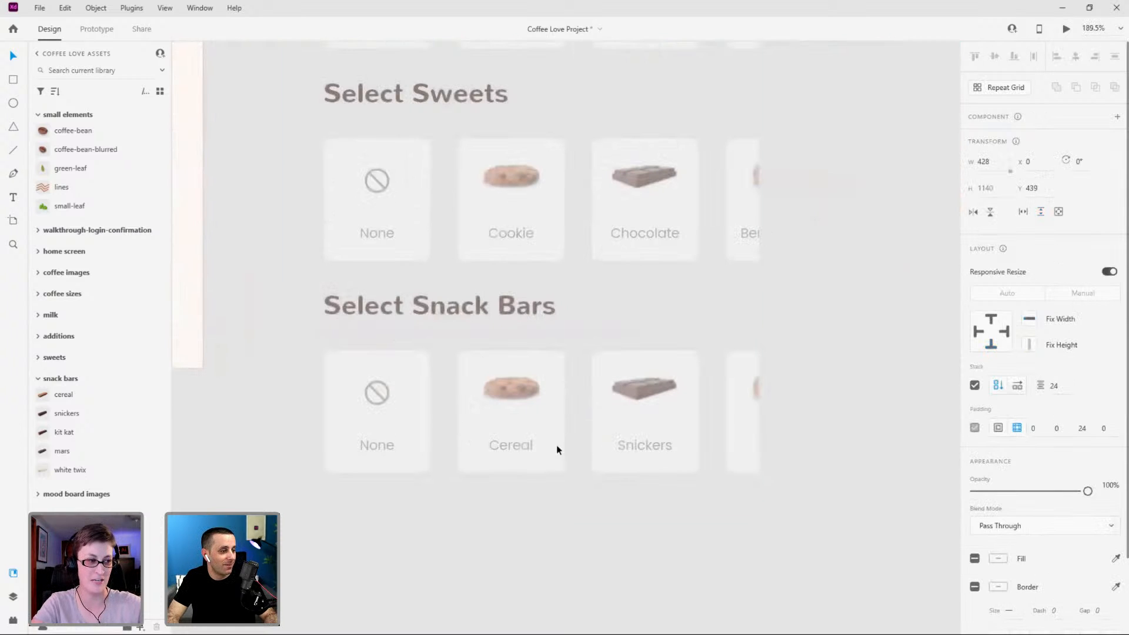
double_click(519, 389)
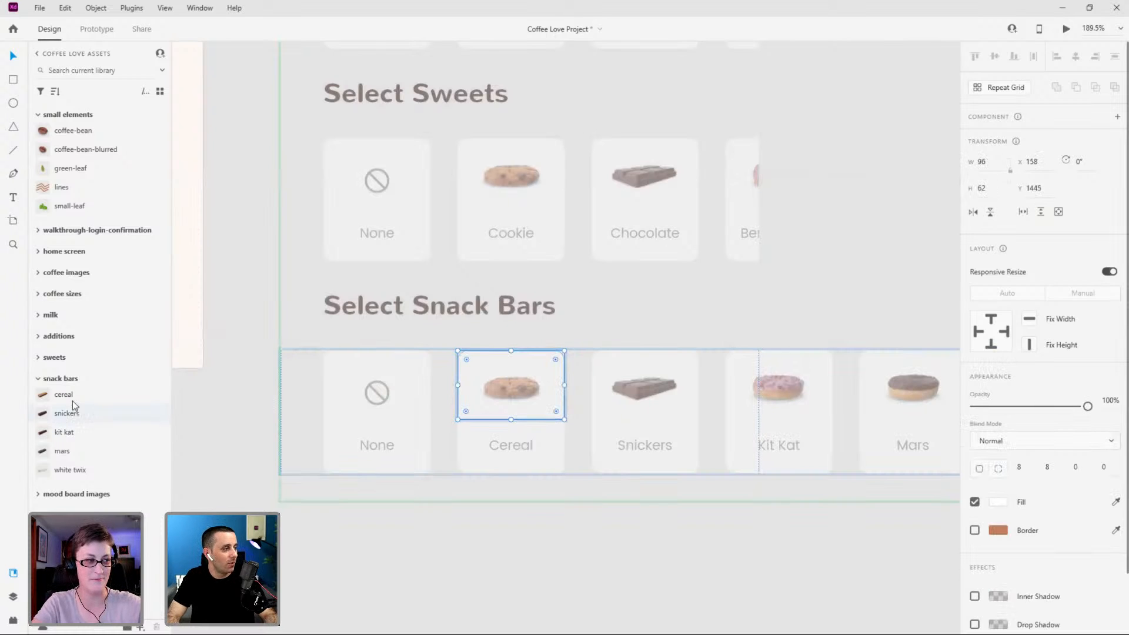
left_click_drag(75, 400, 518, 383)
left_click(596, 397)
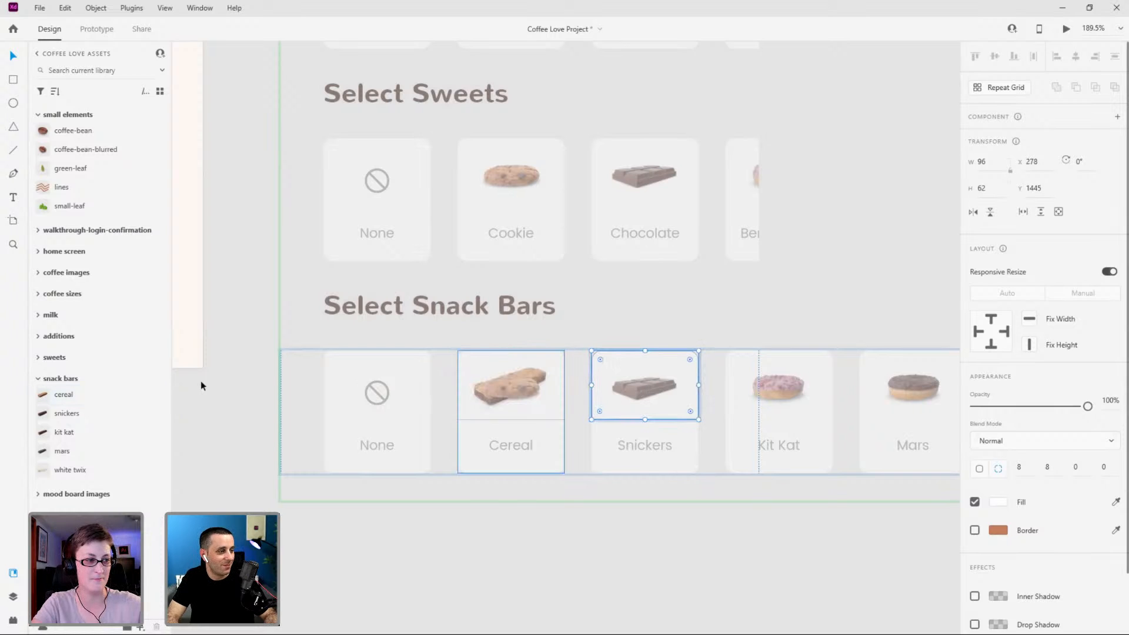
left_click_drag(63, 414, 632, 383)
Fill the image areas of the Kit Kat, Mars and White Twix cards with the matching snack bar images from the library.
left_click_drag(889, 516, 623, 473)
left_click(502, 324)
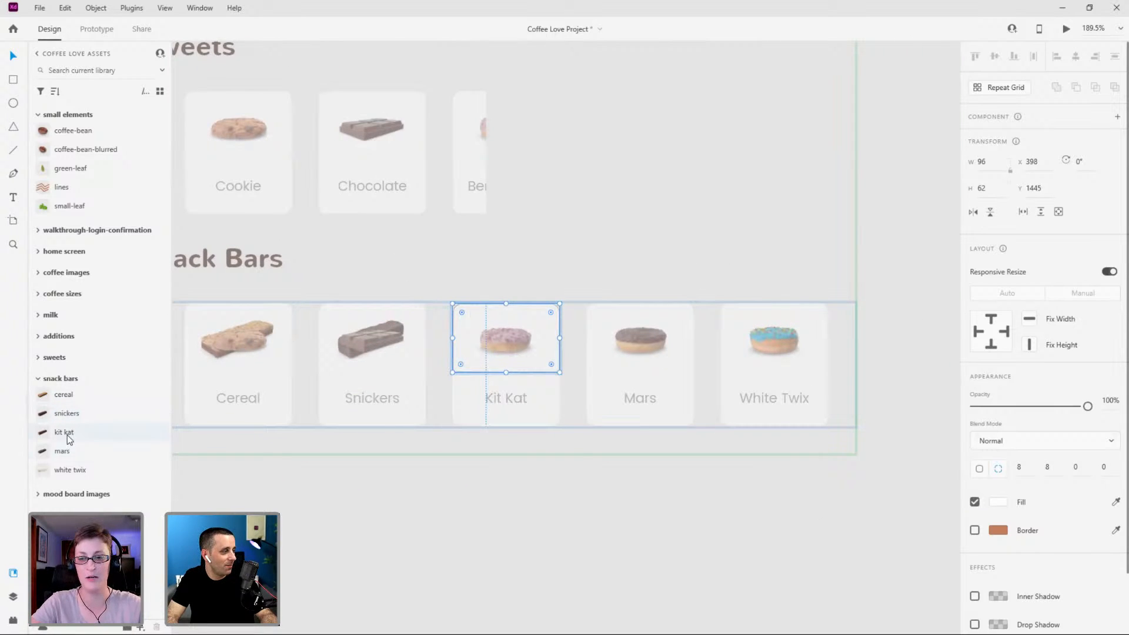
left_click_drag(57, 434, 529, 325)
left_click(648, 329)
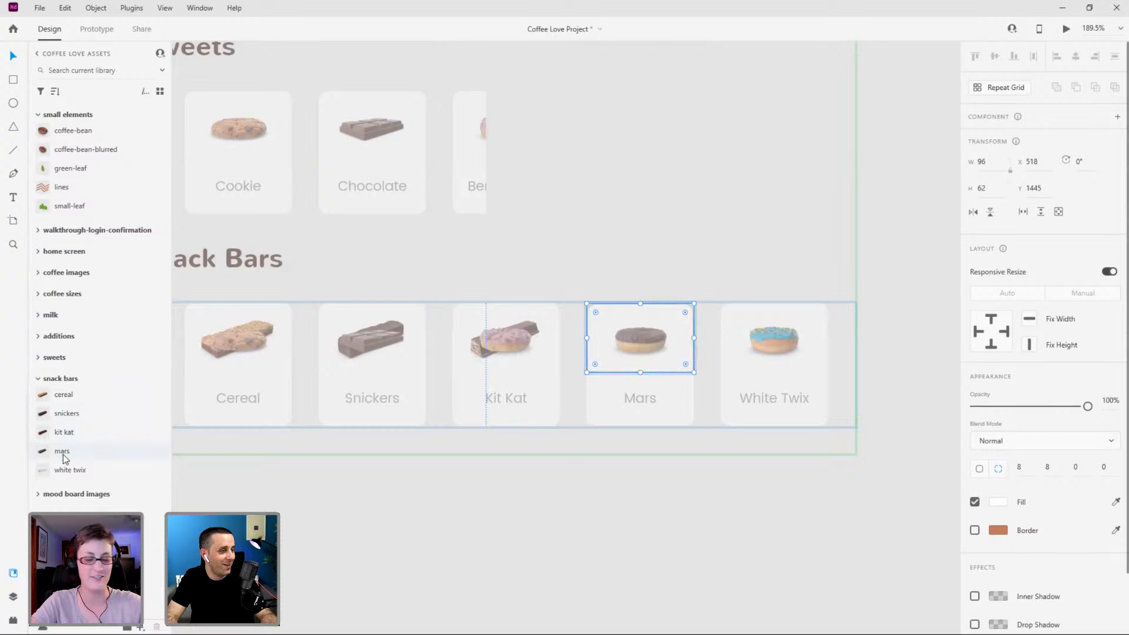
left_click_drag(64, 456, 641, 339)
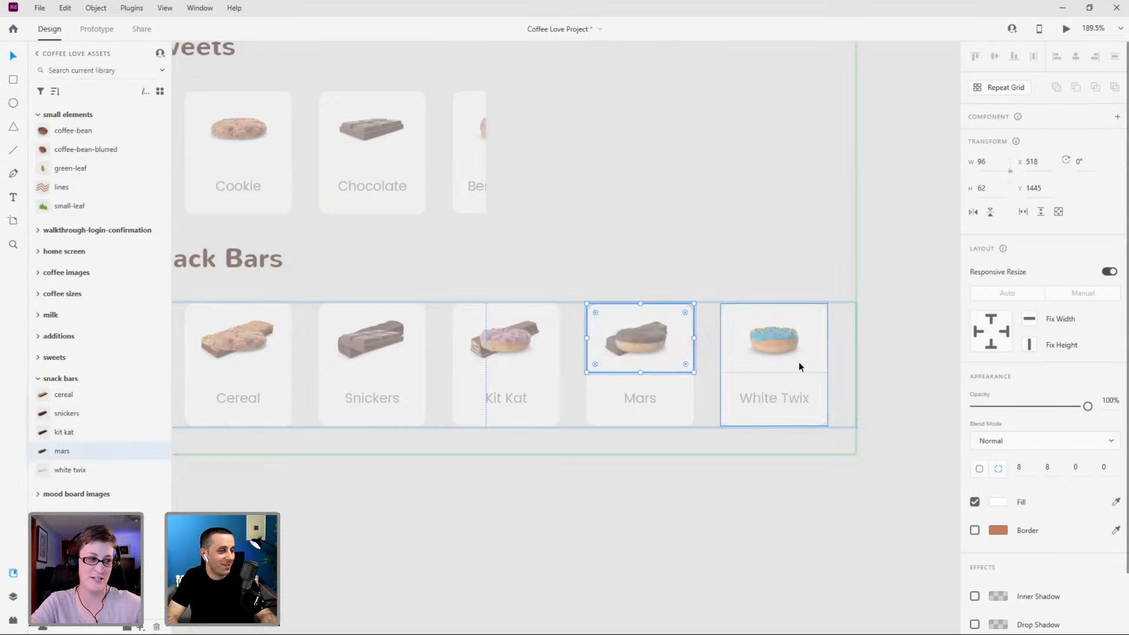
left_click(792, 340)
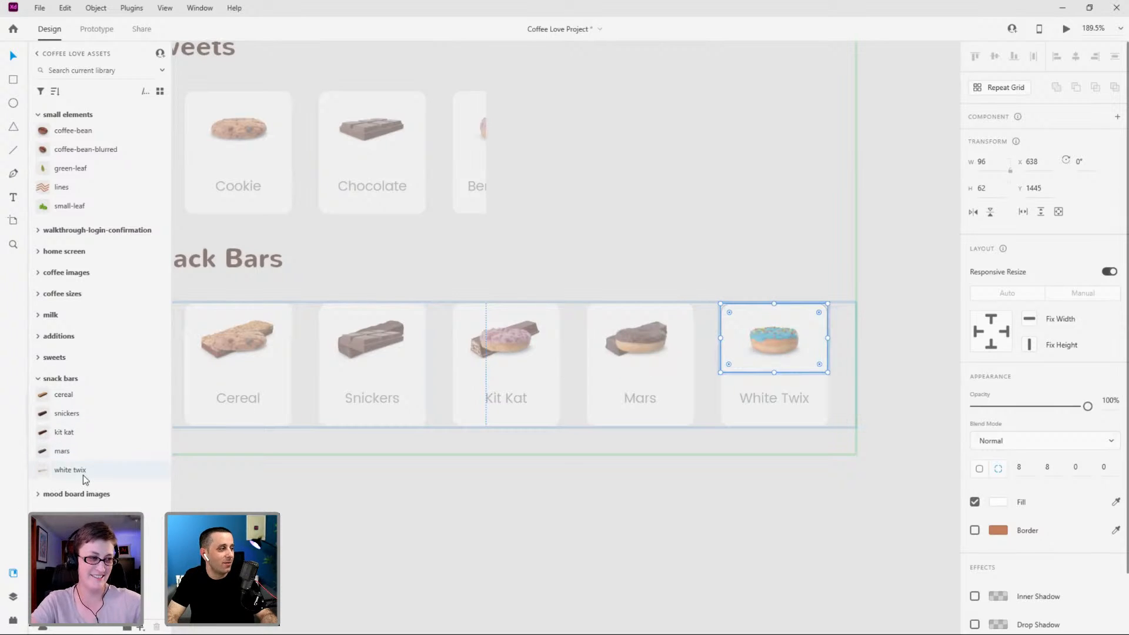
left_click_drag(84, 479, 788, 327)
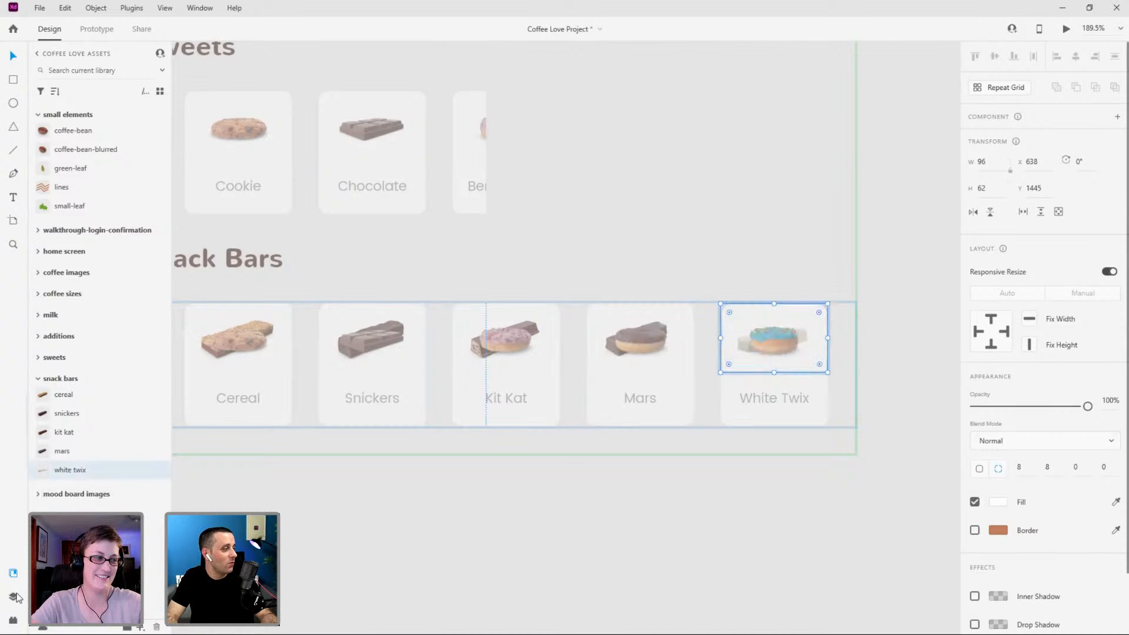
Remove the leftover blue donut image from the White Twix card's mask group, leaving the white twix image in place.
left_click(39, 379)
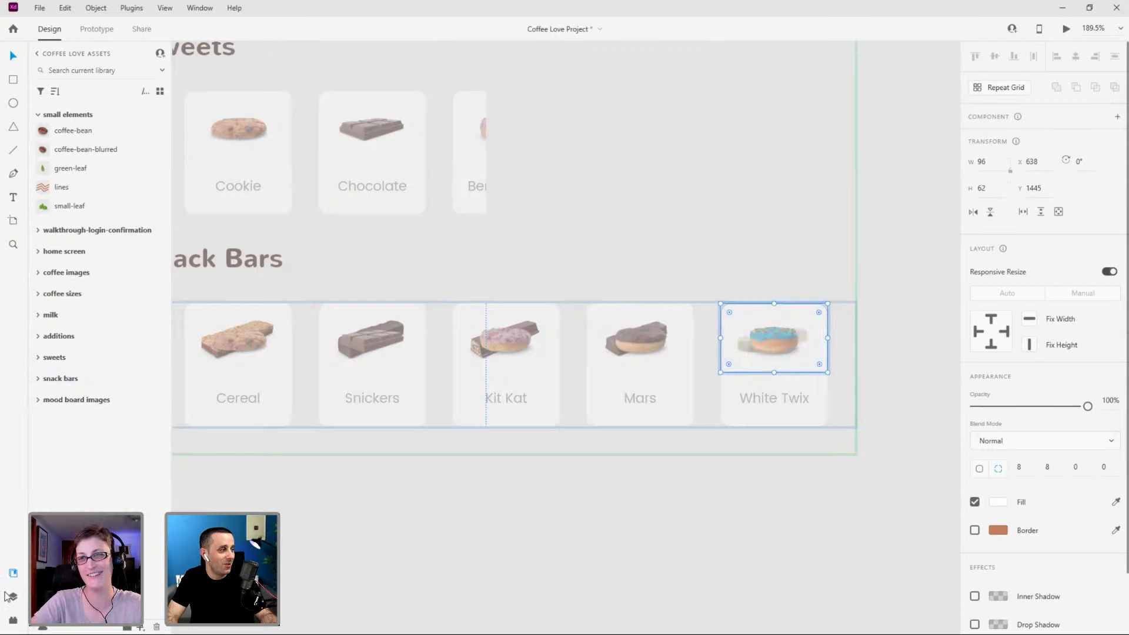
left_click(10, 595)
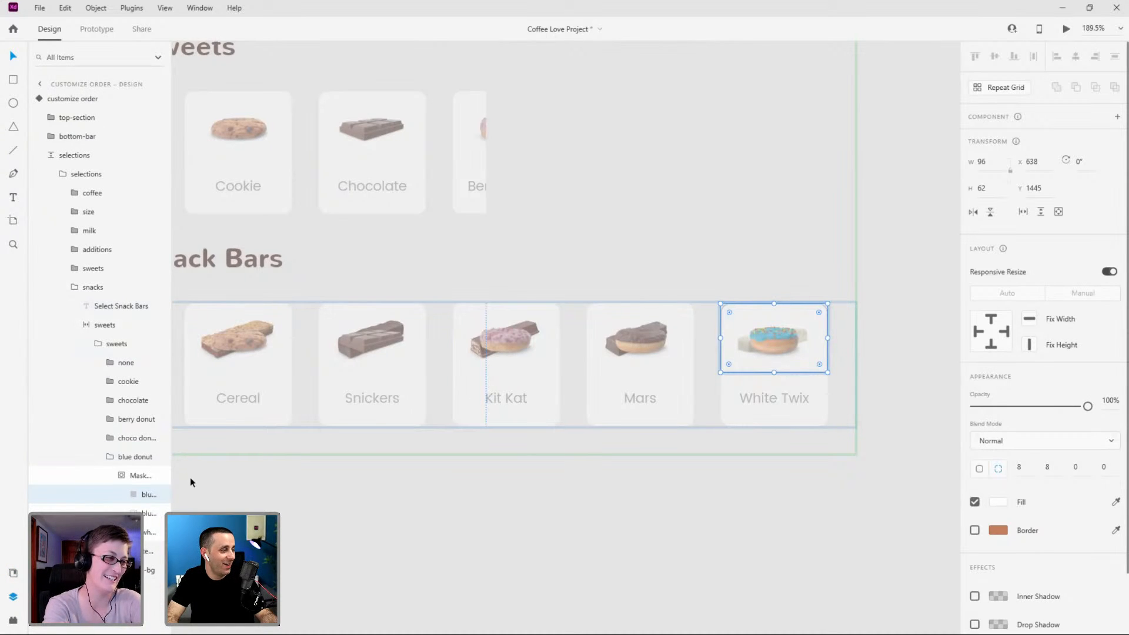
left_click(147, 514)
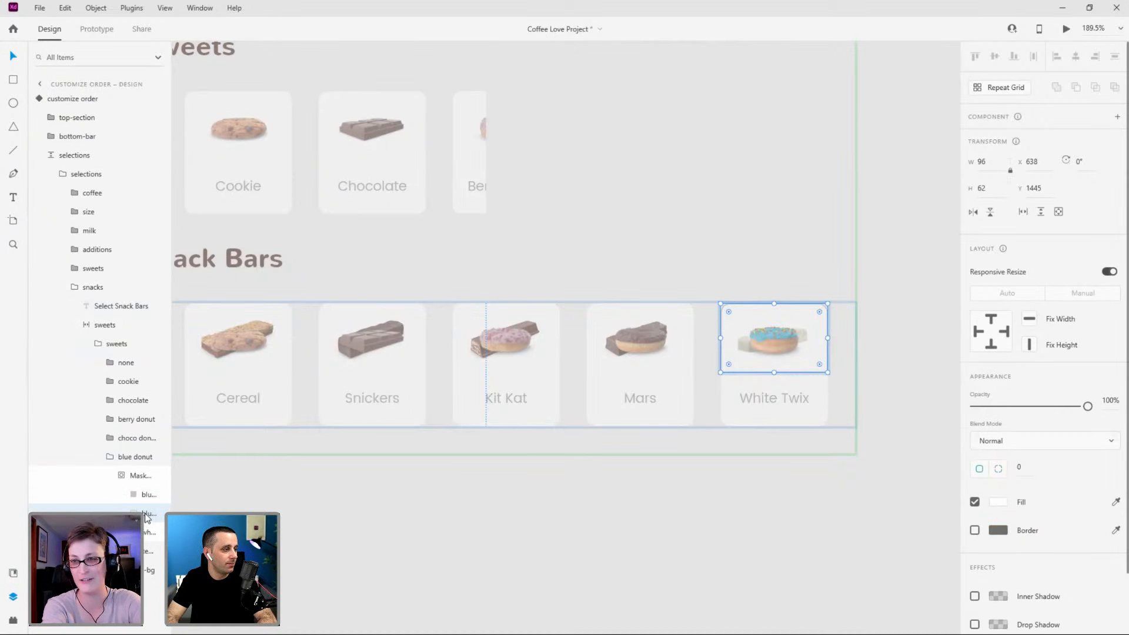
key("Delete")
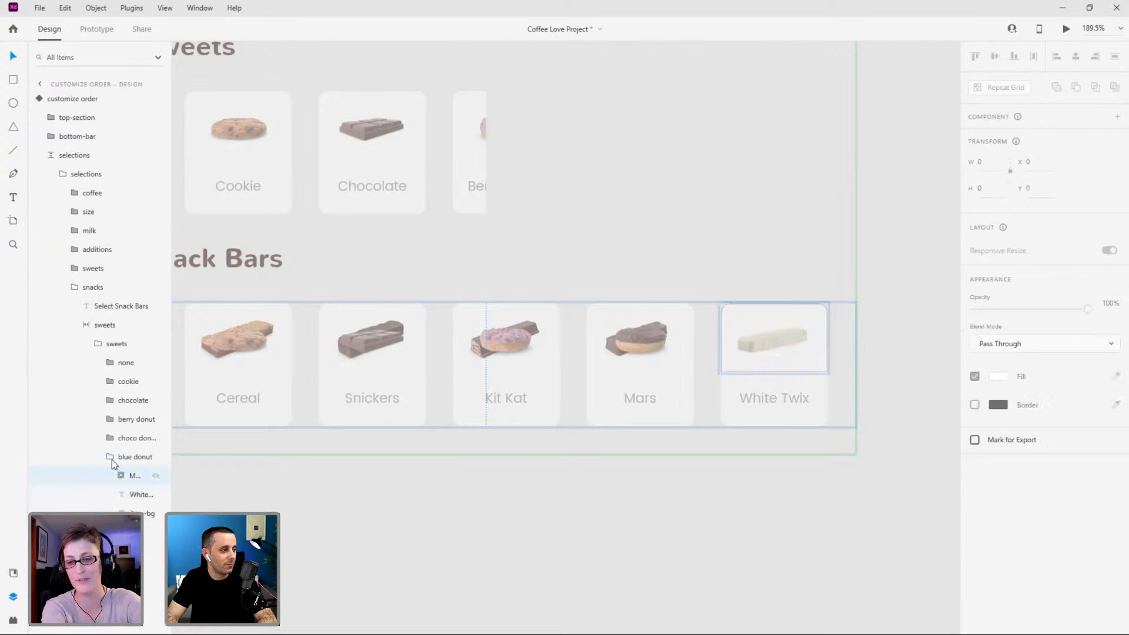
Collapse the White Twix card's group and delete the leftover choco donut image from the Mars card's mask group.
left_click(110, 457)
left_click(110, 441)
left_click(123, 459)
left_click(121, 457)
left_click(142, 495)
key("Delete")
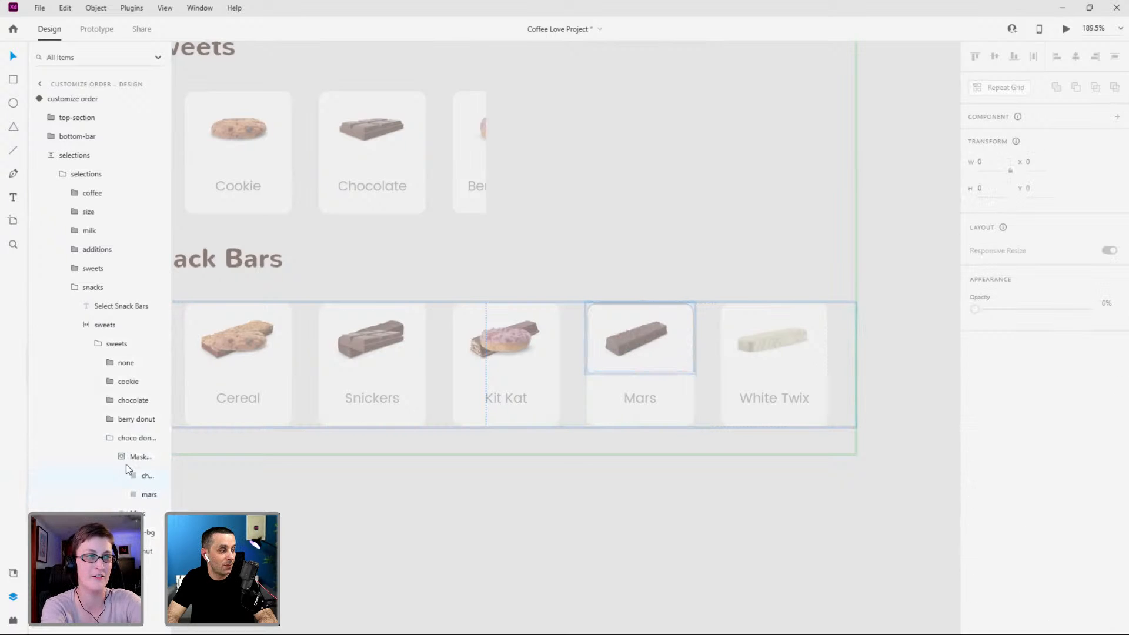
Delete the leftover berry donut image from the mask group of the Kit Kat card.
left_click(110, 418)
left_click(124, 438)
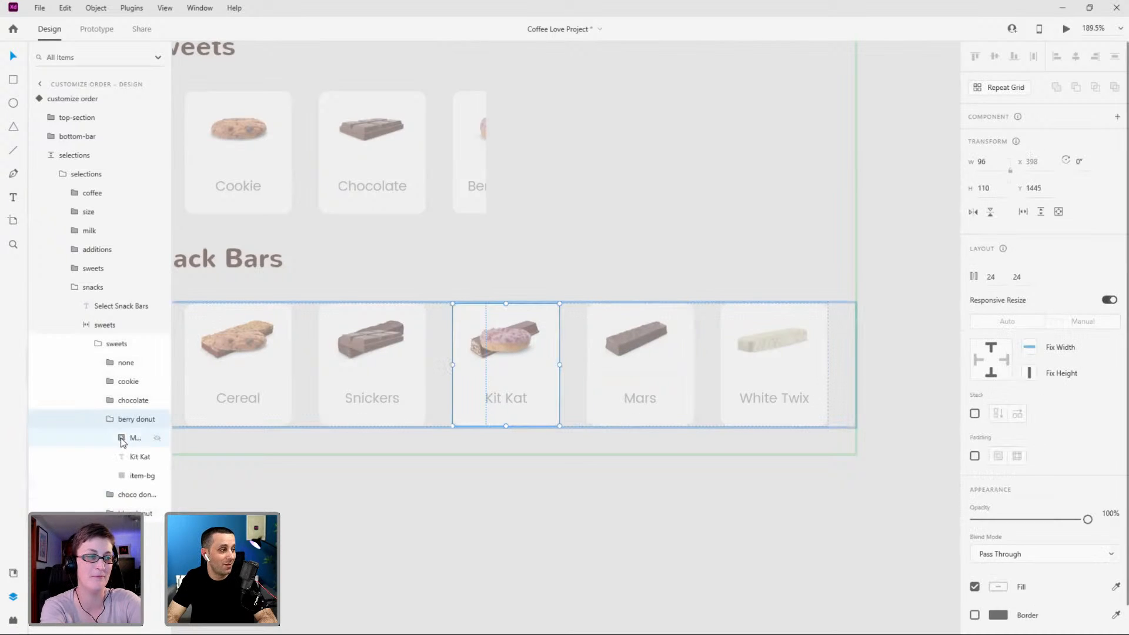
left_click(143, 476)
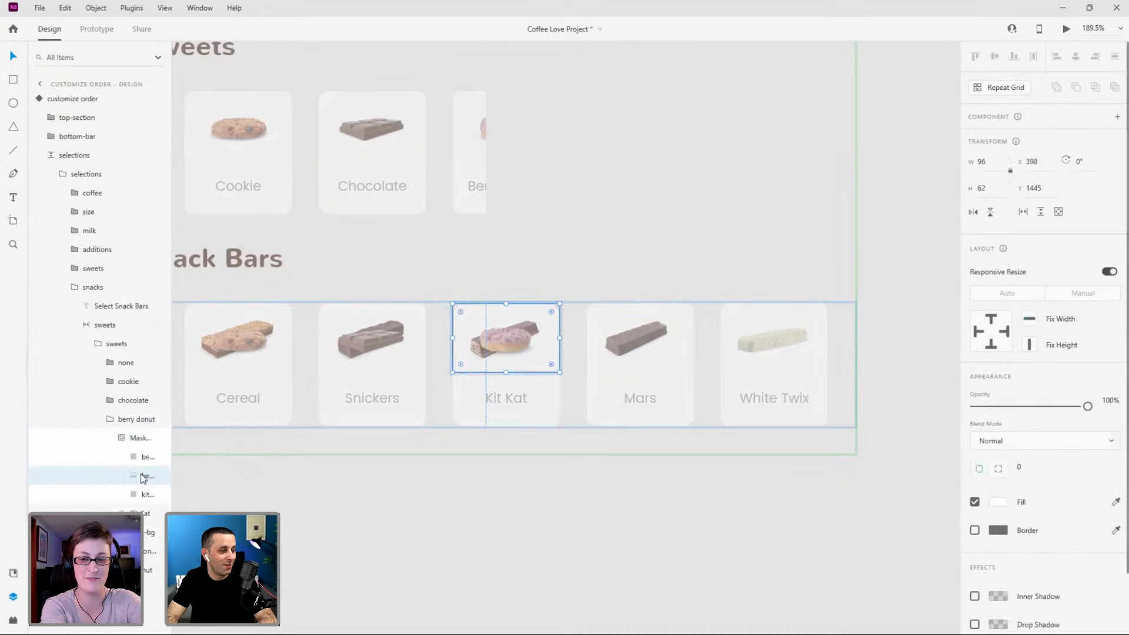
key("Delete")
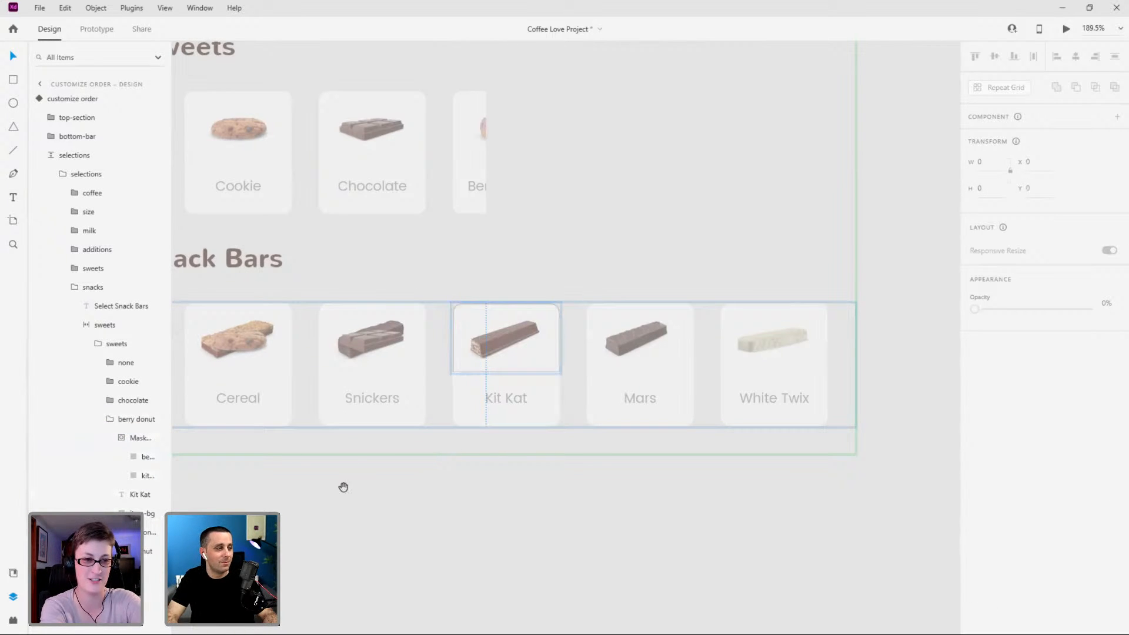
Delete the leftover chocolate image from the mask group of the Snickers card.
left_click_drag(342, 486, 519, 466)
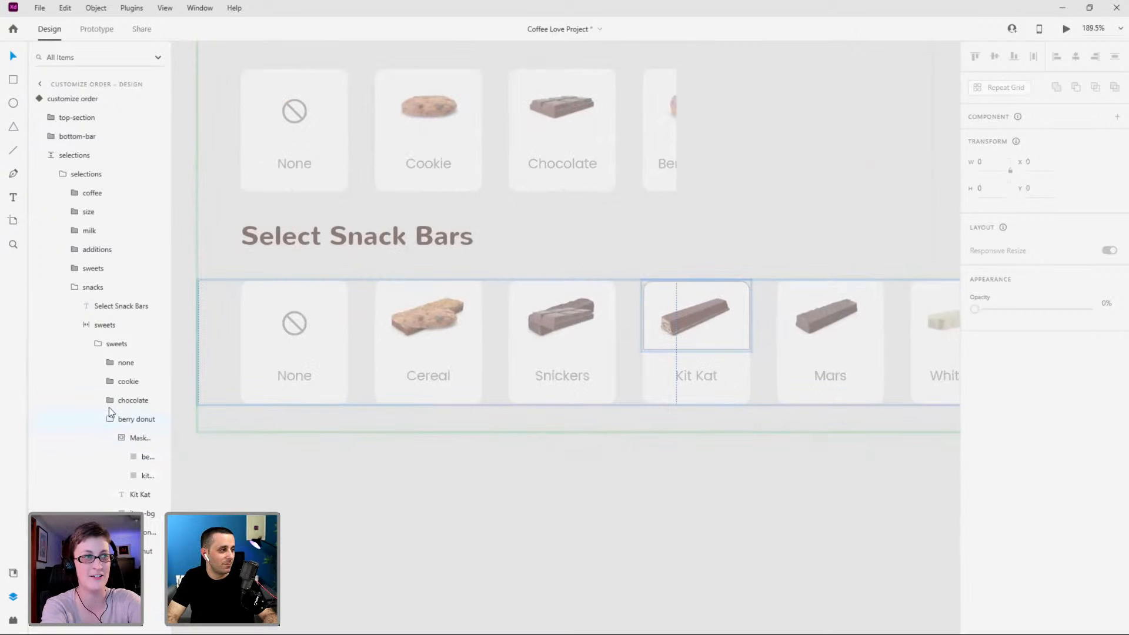
left_click(117, 401)
left_click(120, 420)
left_click(141, 439)
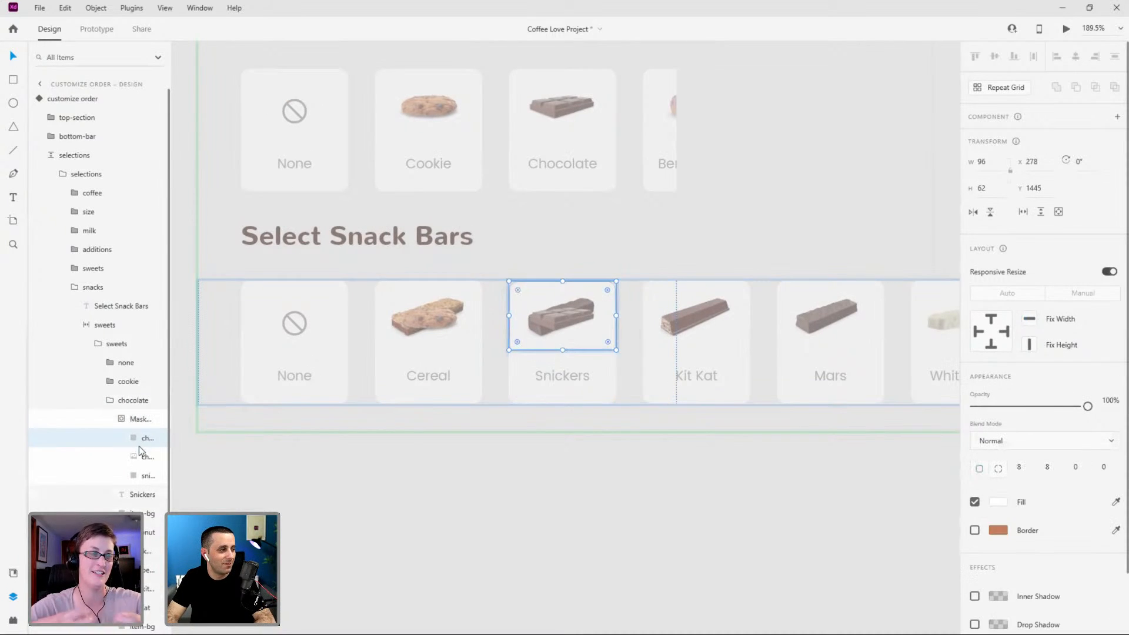
left_click(142, 457)
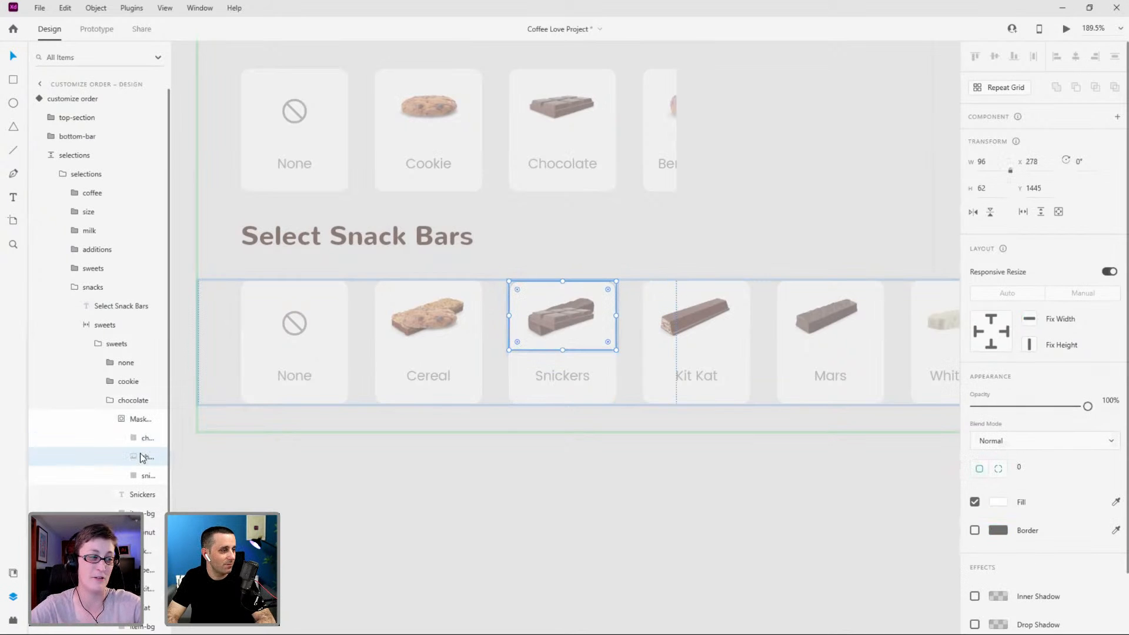
key("Delete")
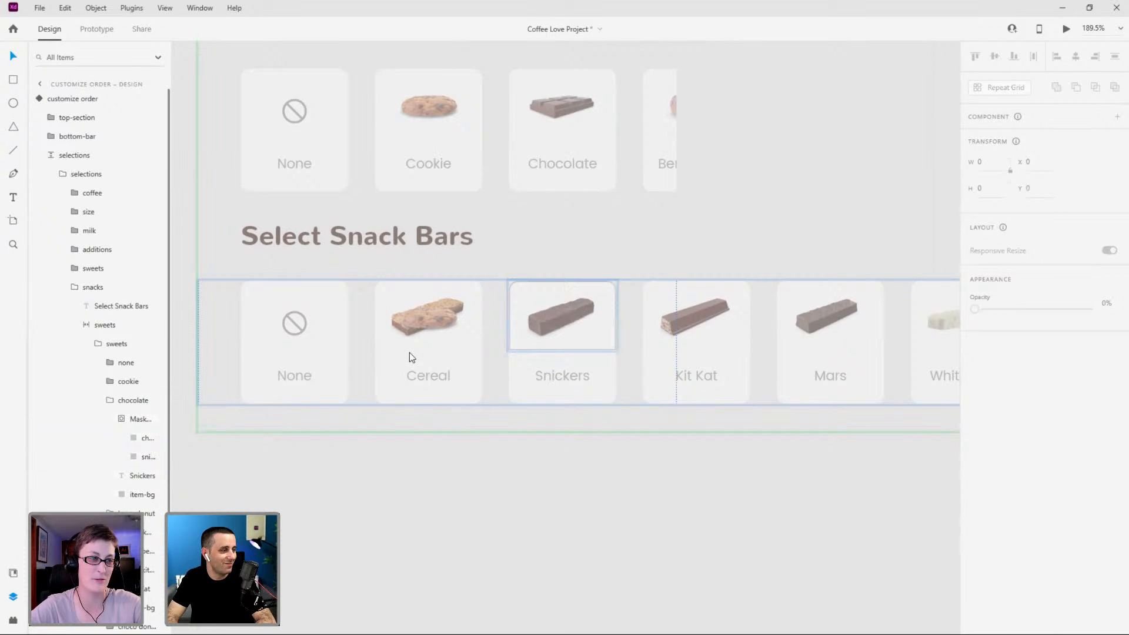
Go back inside the customize order component's layer structure and collapse the expanded size group.
left_click(424, 313)
scroll(506, 357, "down", 5)
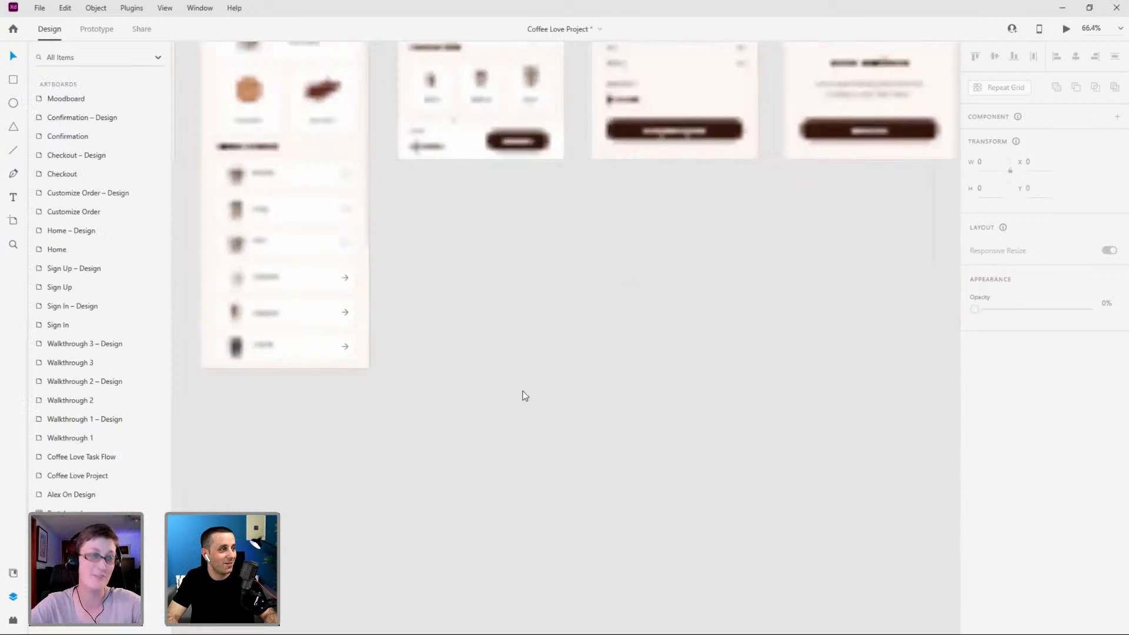
scroll(524, 353, "up", 3)
left_click(529, 223, "ctrl")
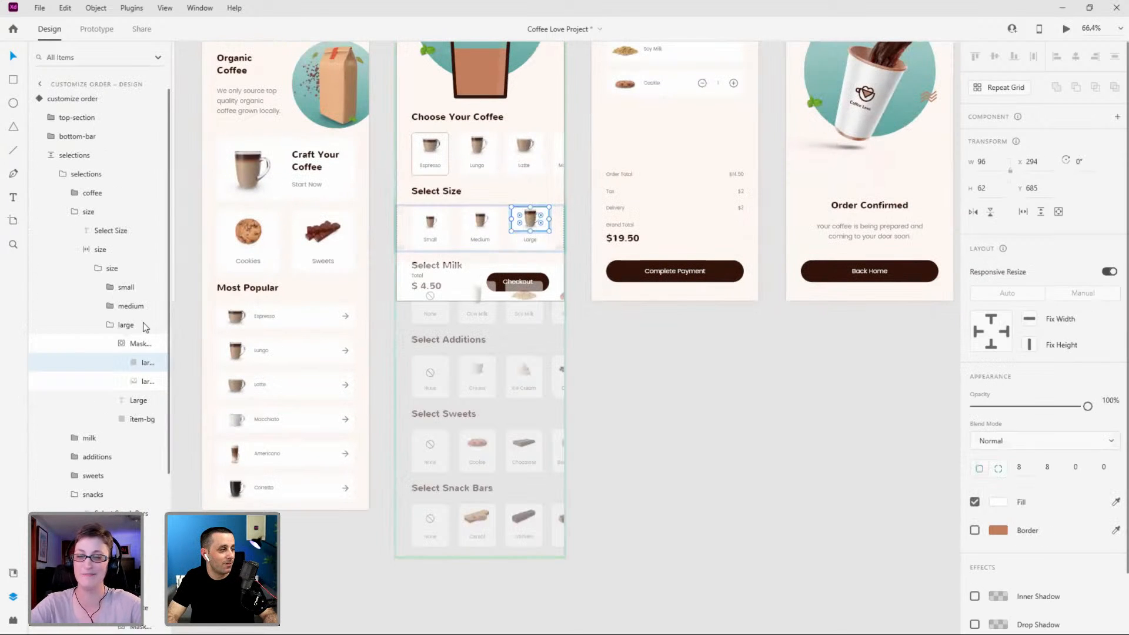
left_click(110, 324)
left_click(95, 267)
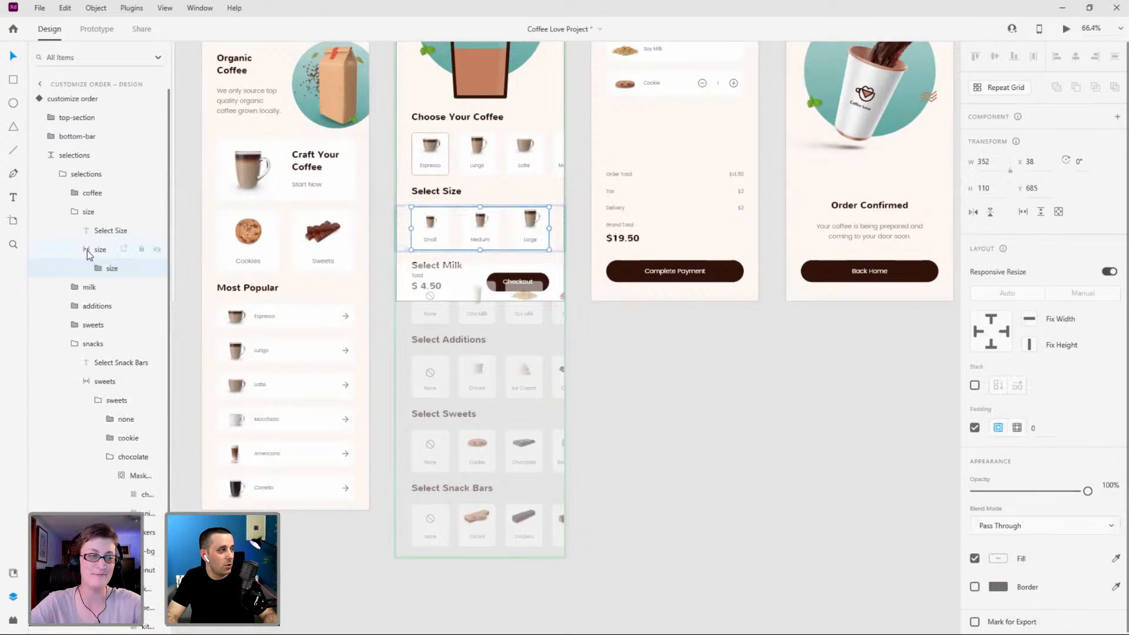
left_click(82, 212)
left_click(75, 213)
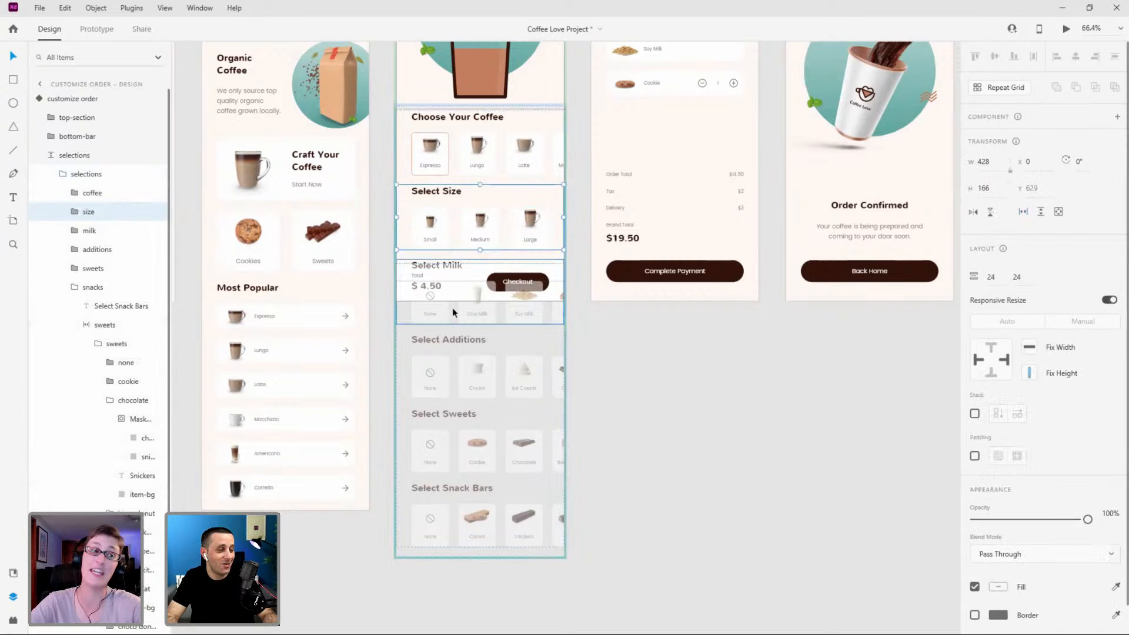
Delete the leftover cookie image from the mask group of the Cereal card in the Select Snack Bars row.
scroll(484, 534, "up", 5)
scroll(465, 478, "down", 2)
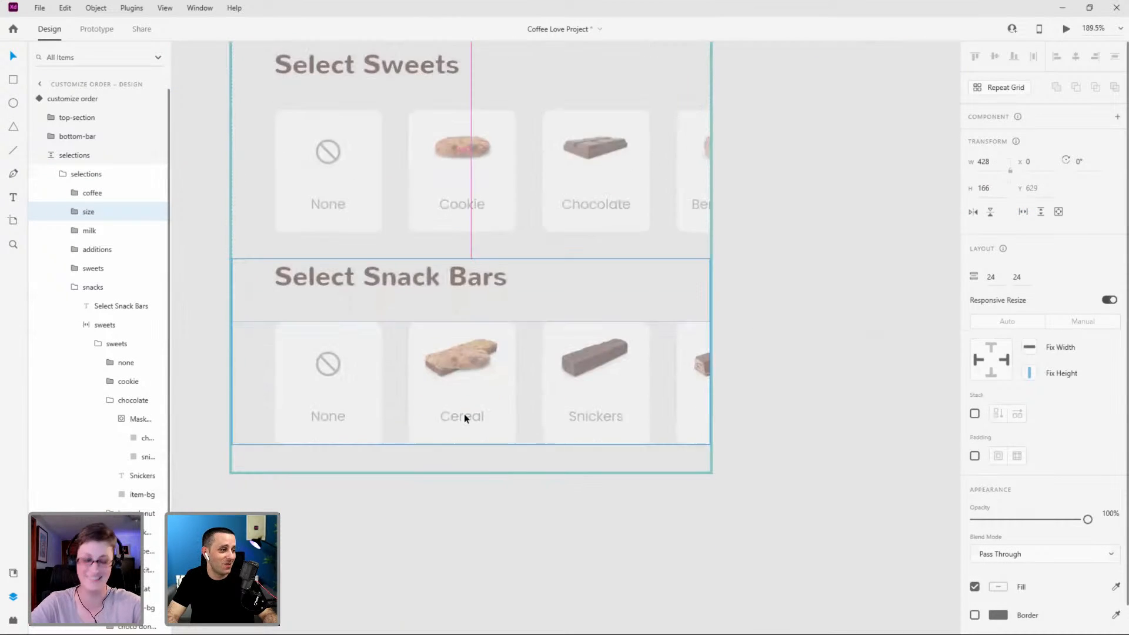
scroll(464, 414, "up", 3)
left_click(467, 318, "ctrl")
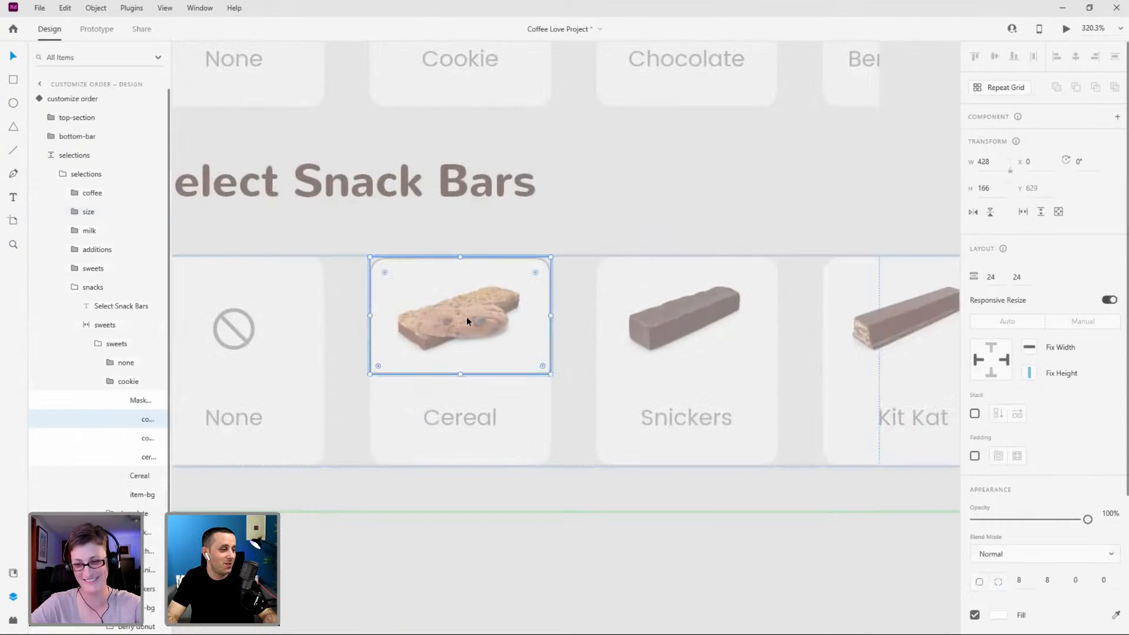
left_click(136, 440)
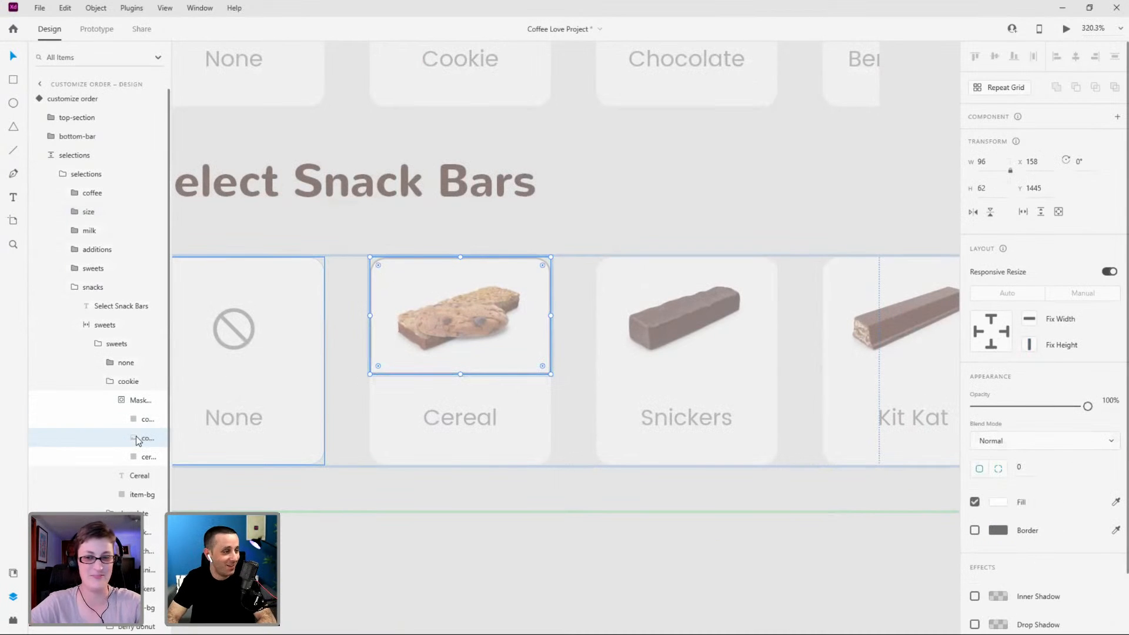
key("Delete")
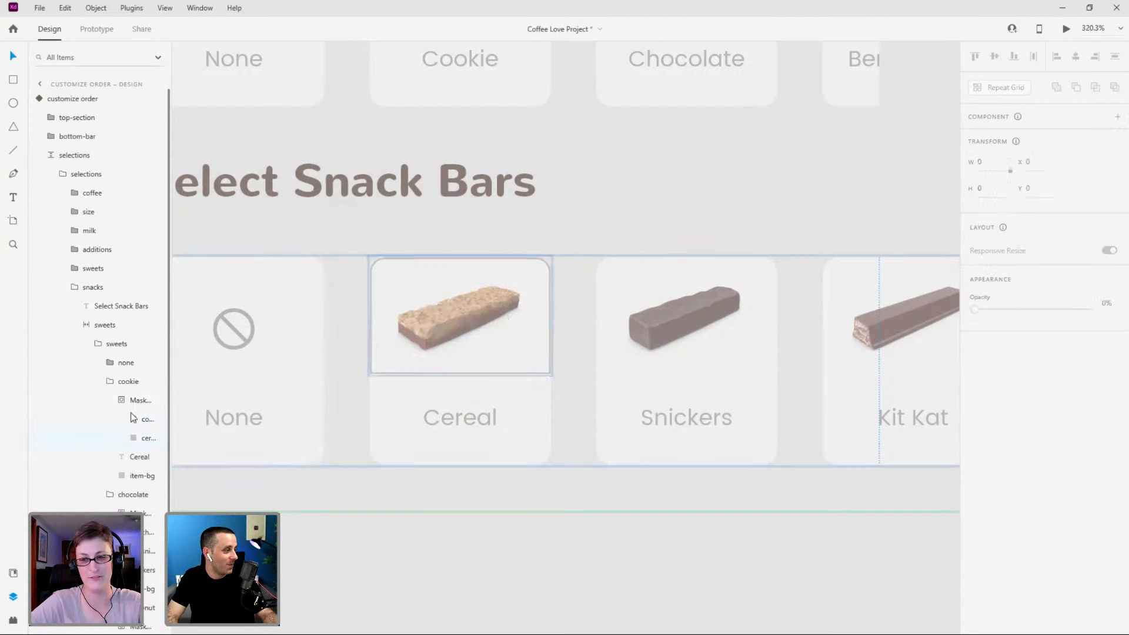
Collapse the layer groups of the Cereal, Snickers and Kit Kat cards.
left_click(120, 401)
left_click(110, 383)
left_click(109, 401)
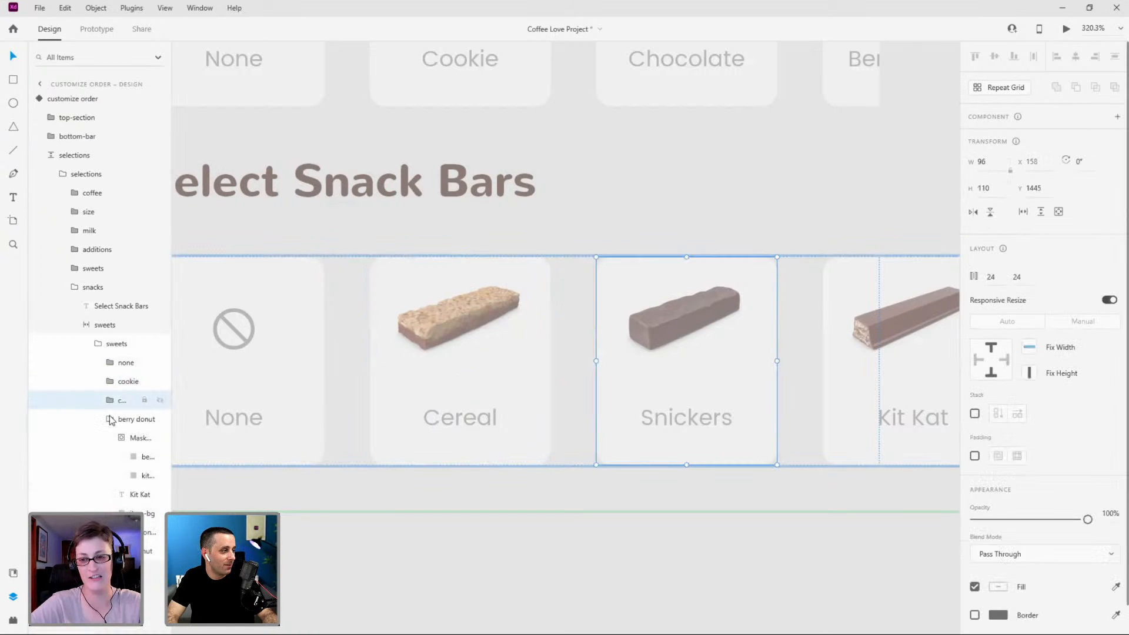
left_click(111, 419)
Rename the Cereal card's cookie group as cereal.
left_click(125, 383)
double_click(124, 382)
type("cereal")
key("Return")
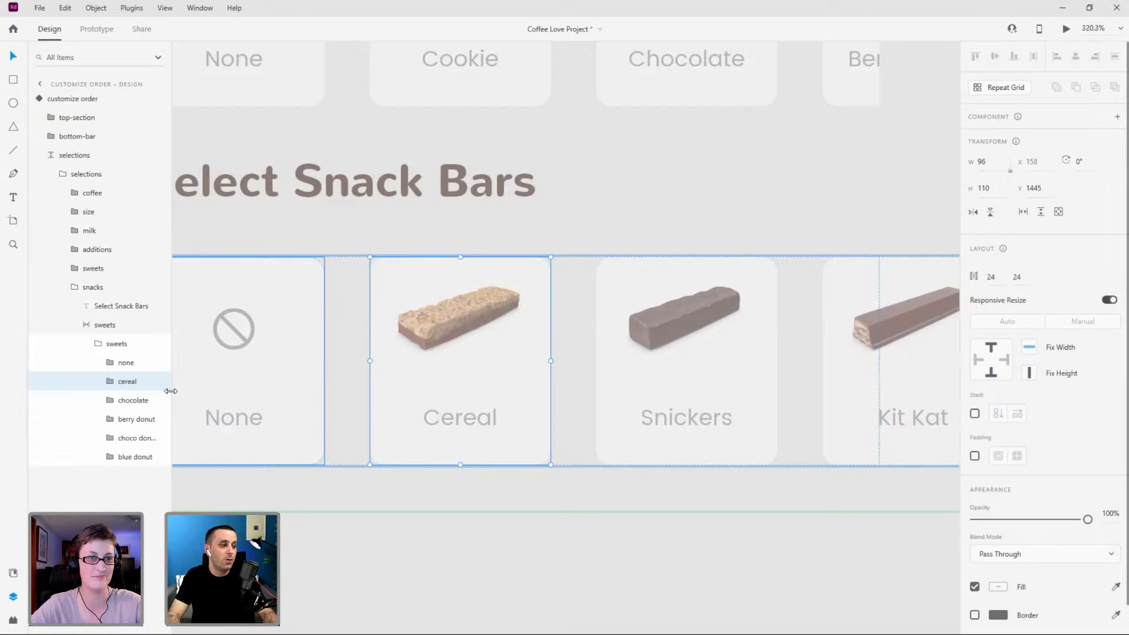
Rename the chocolate group as snickers and the berry donut group as kit kat.
scroll(419, 390, "down", 5, "ctrl")
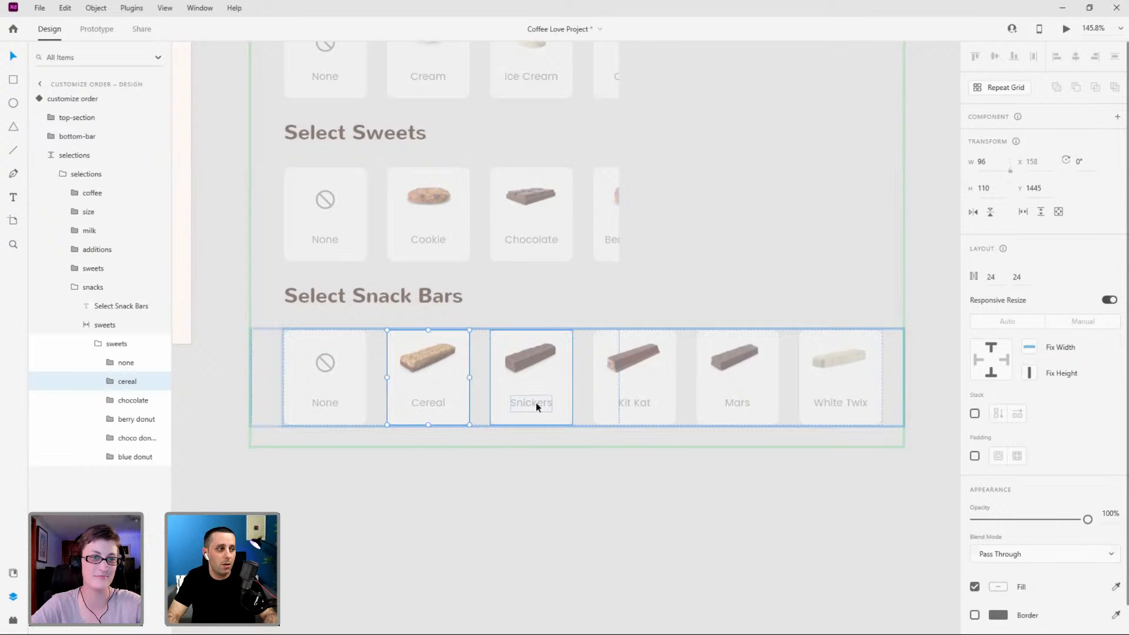
double_click(132, 400)
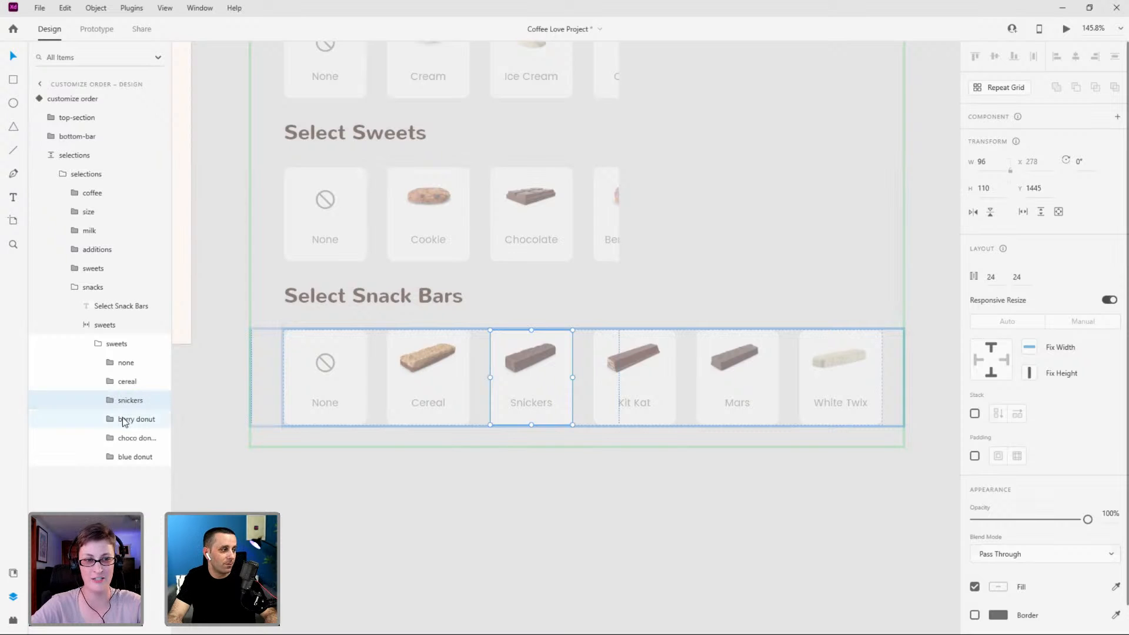
double_click(124, 420)
type("kit kat")
key("Return")
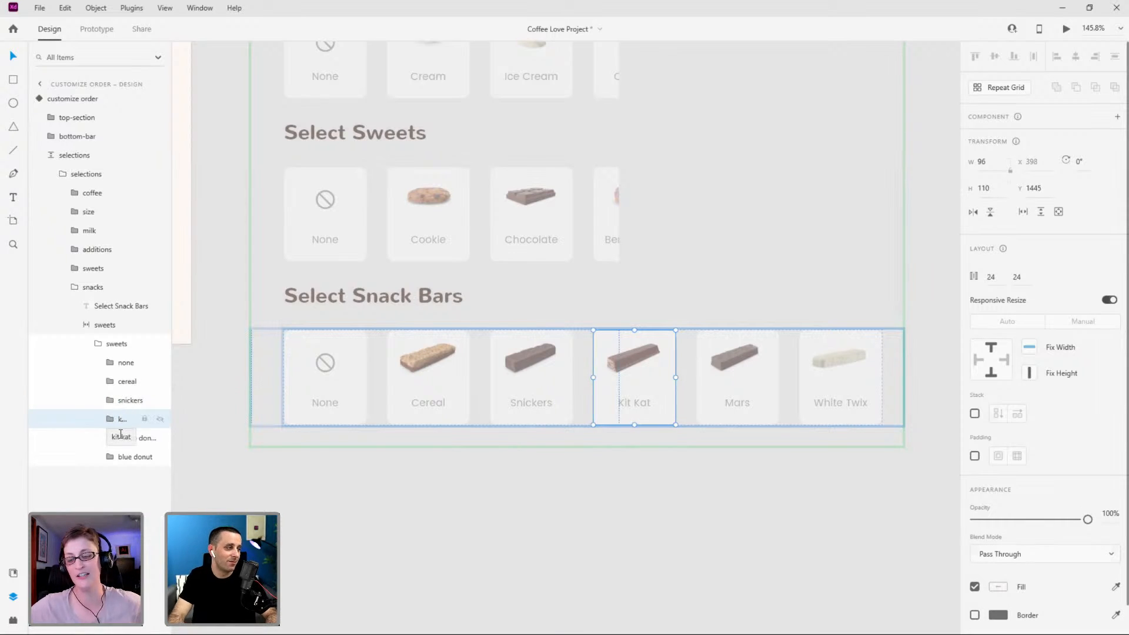
Rename the choco donut group as mars and the blue donut group as white twix.
double_click(125, 438)
type("mars")
key("Return")
double_click(126, 457)
type("wh")
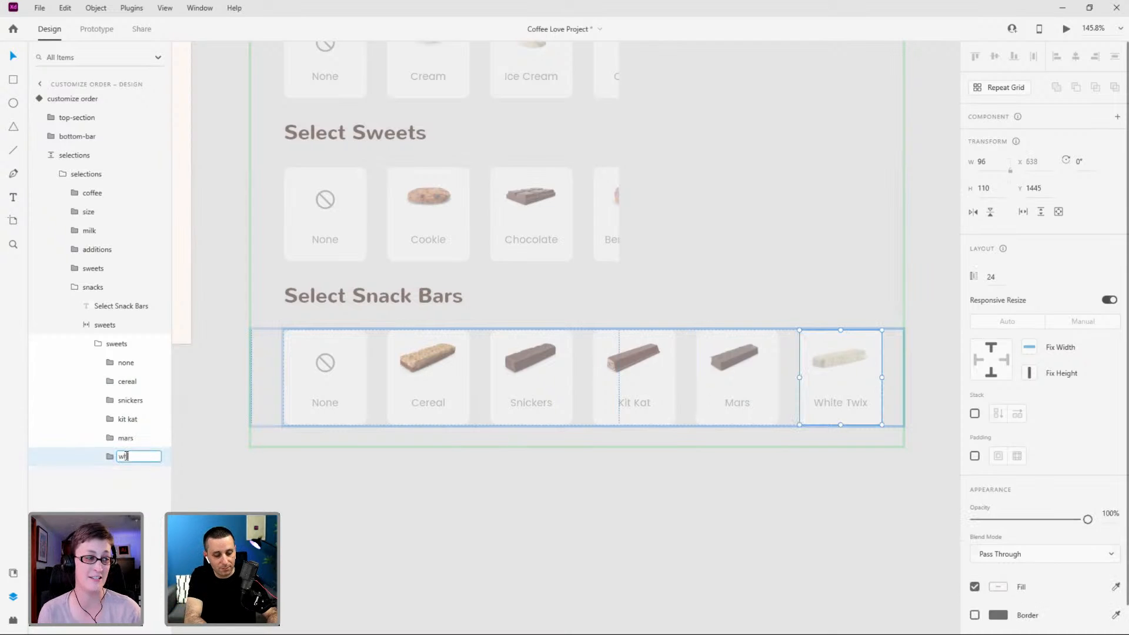
type("ite twix")
key("Return")
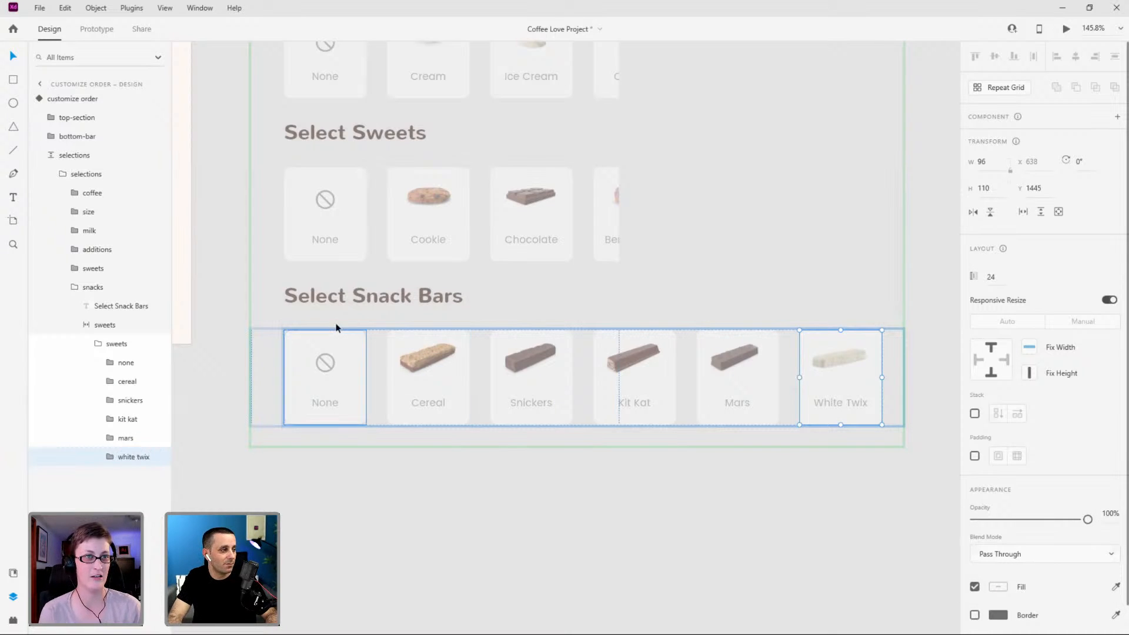
Collapse the nested sweets, snacks and selections groups so only the component's main sections remain listed.
left_click(94, 342)
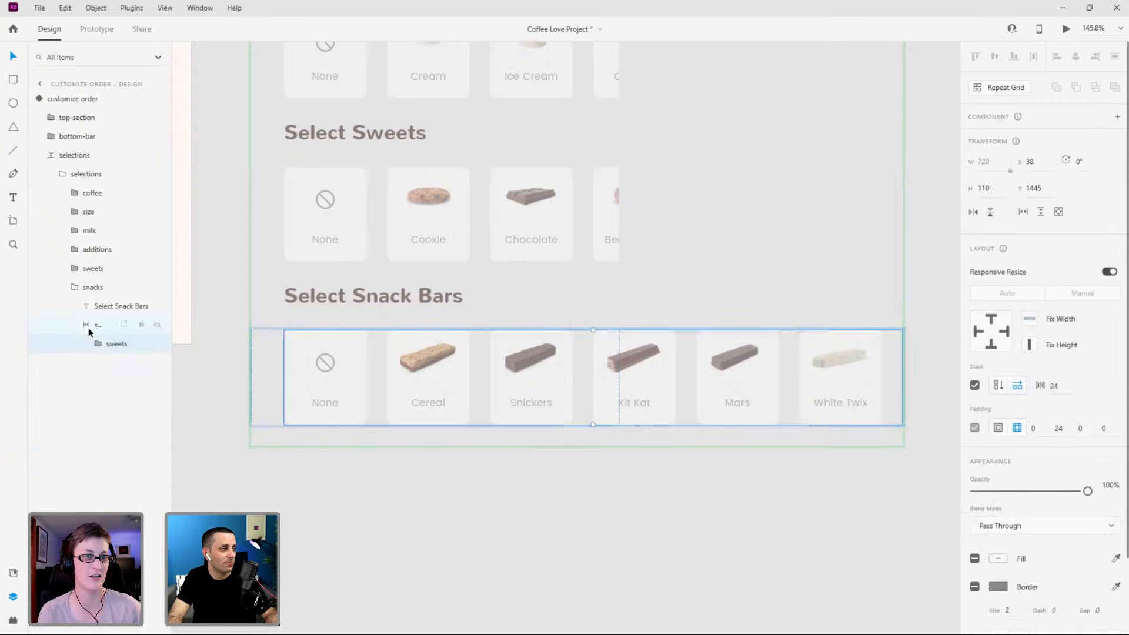
left_click(87, 326)
left_click(72, 287)
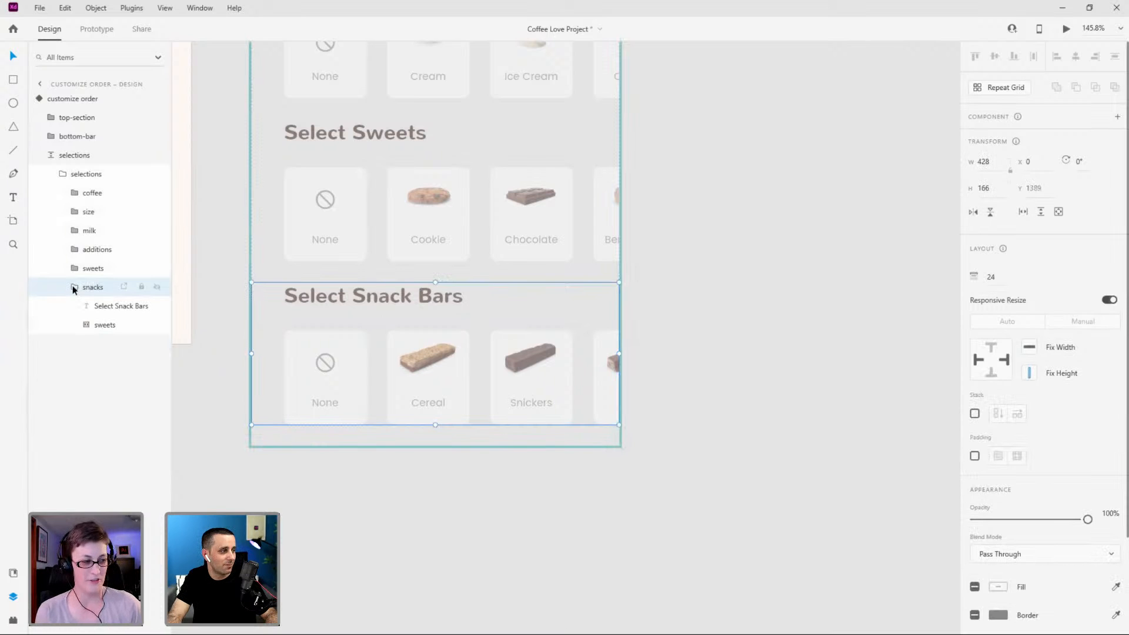
left_click(87, 325)
left_click(85, 325)
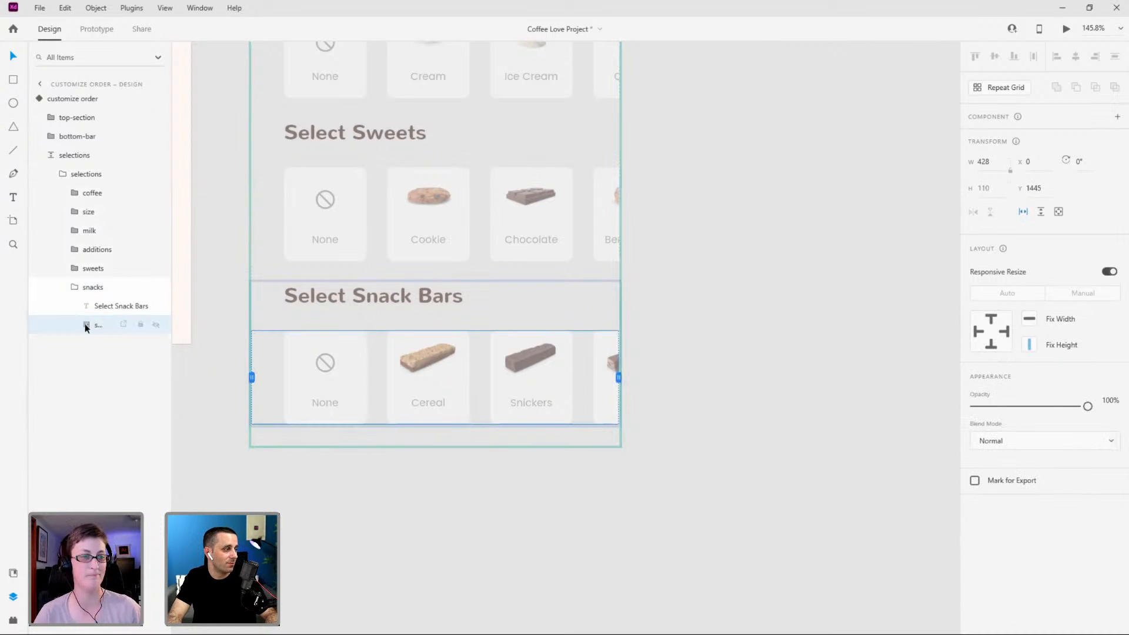
left_click(74, 287)
left_click(61, 174)
left_click(51, 155)
Preview the Customize Order screen and check horizontal scrolling of the Select Snack Bars row in both directions.
scroll(830, 364, "down", 5)
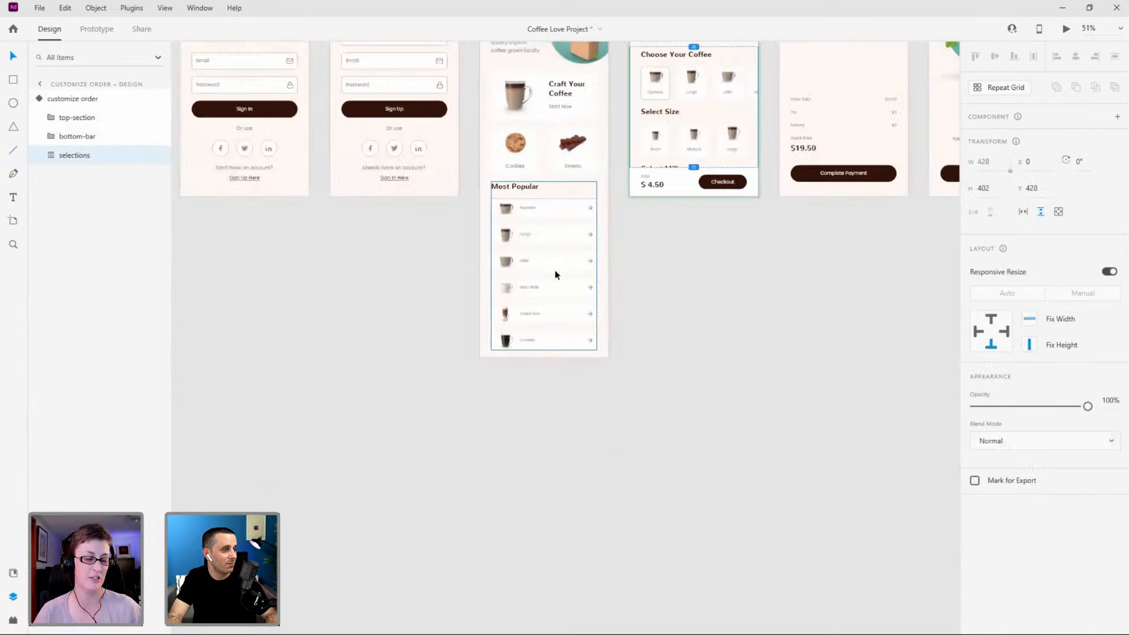
key("ctrl+Return")
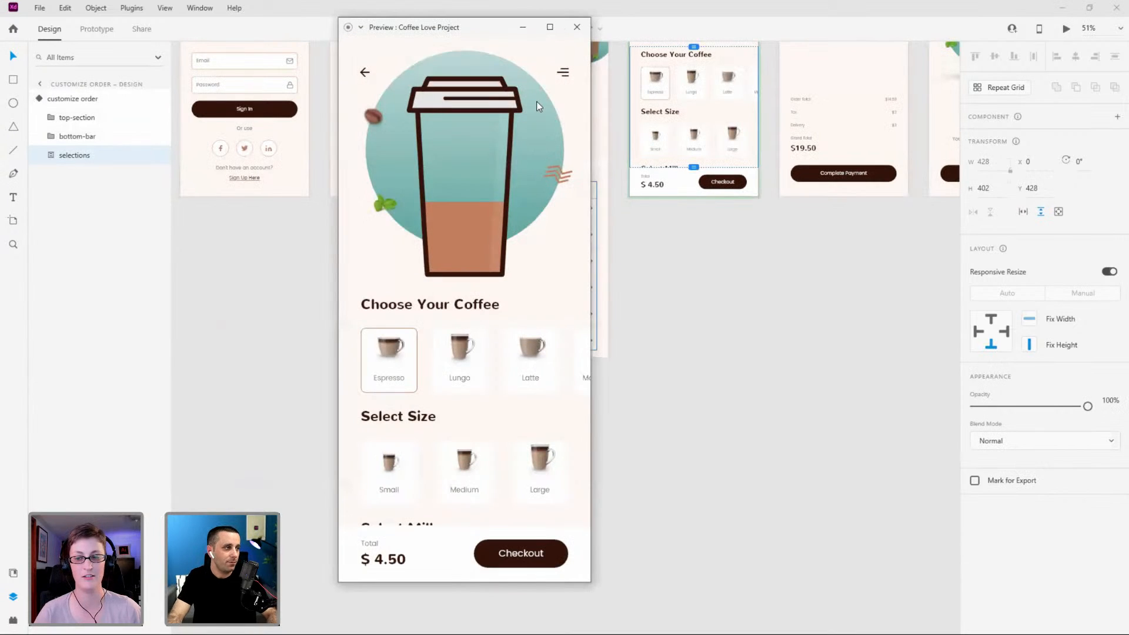
left_click_drag(531, 30, 567, 50)
scroll(503, 465, "down", 8)
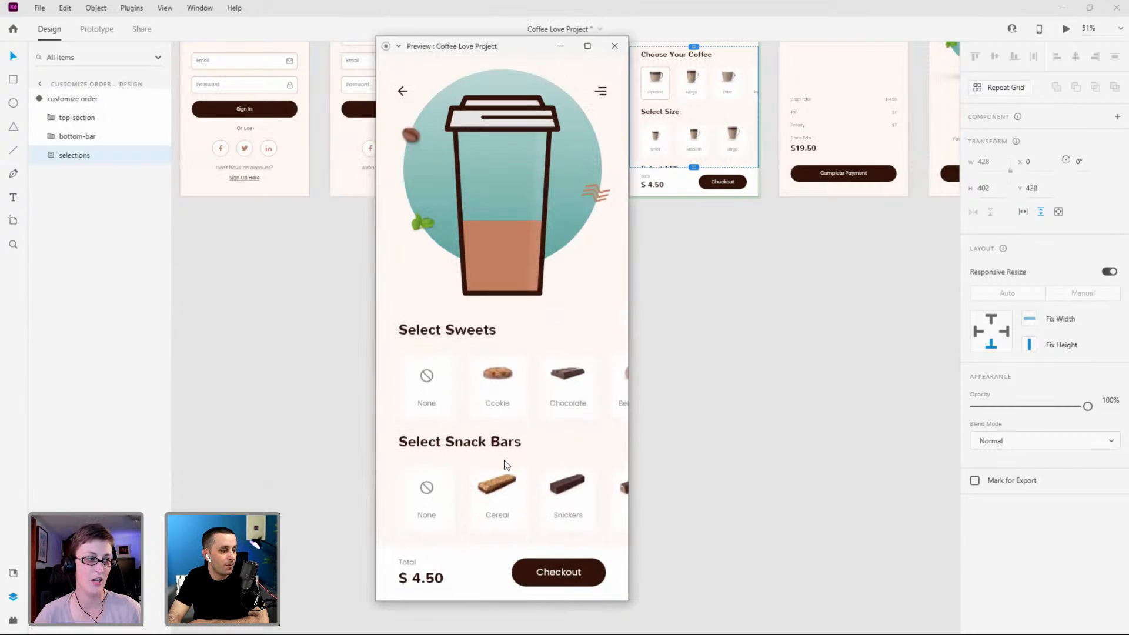
left_click_drag(565, 496, 222, 506)
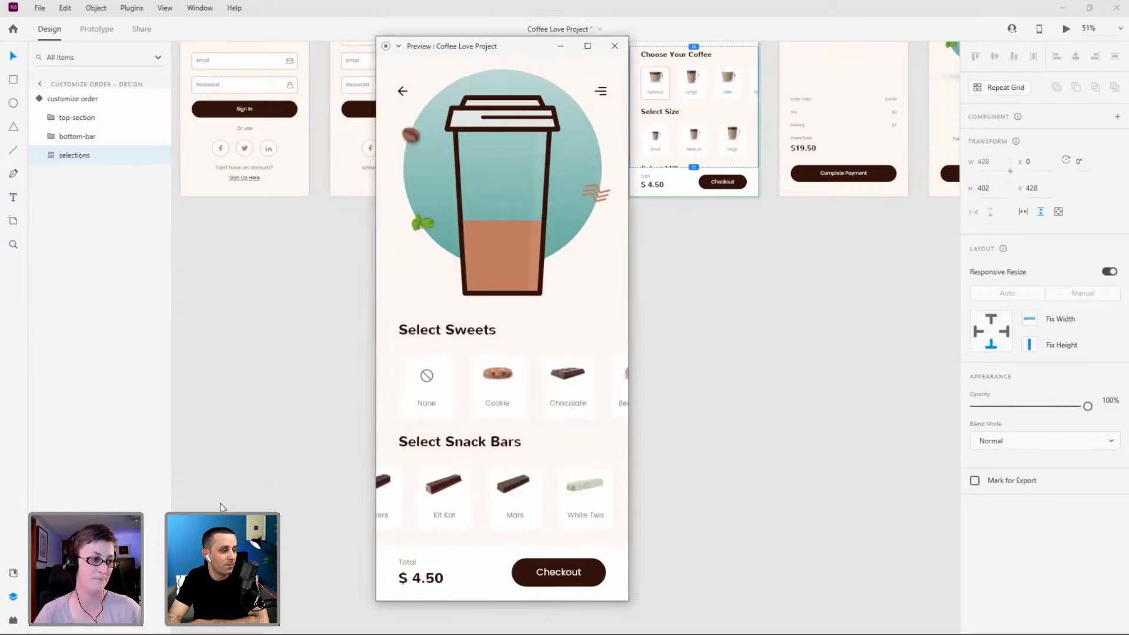
left_click_drag(523, 488, 771, 470)
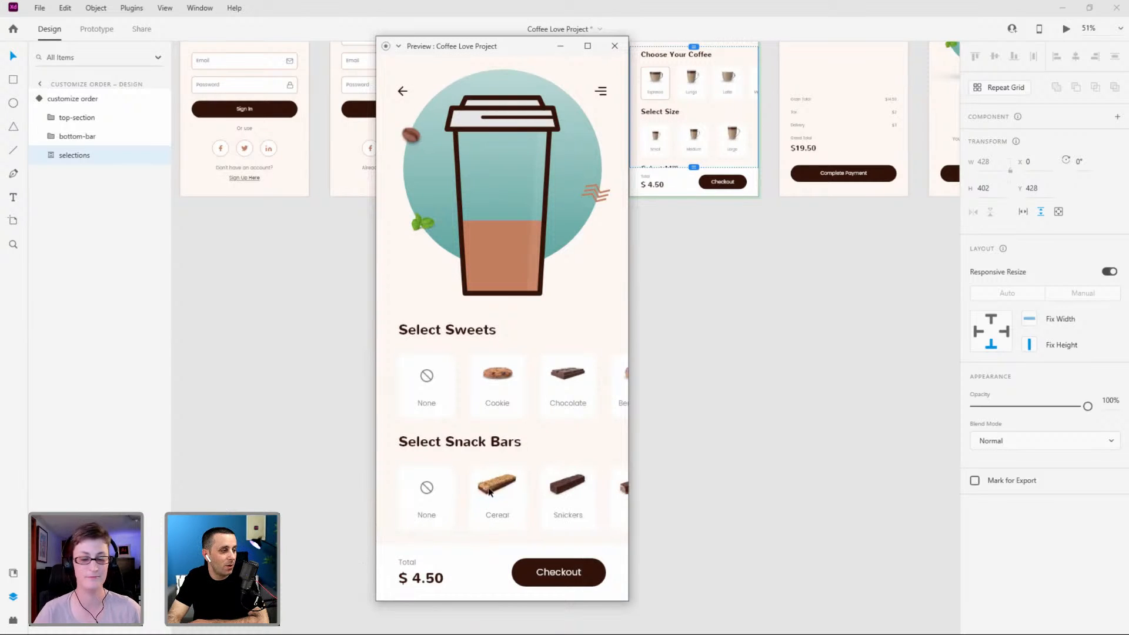
left_click_drag(565, 495, 25, 513)
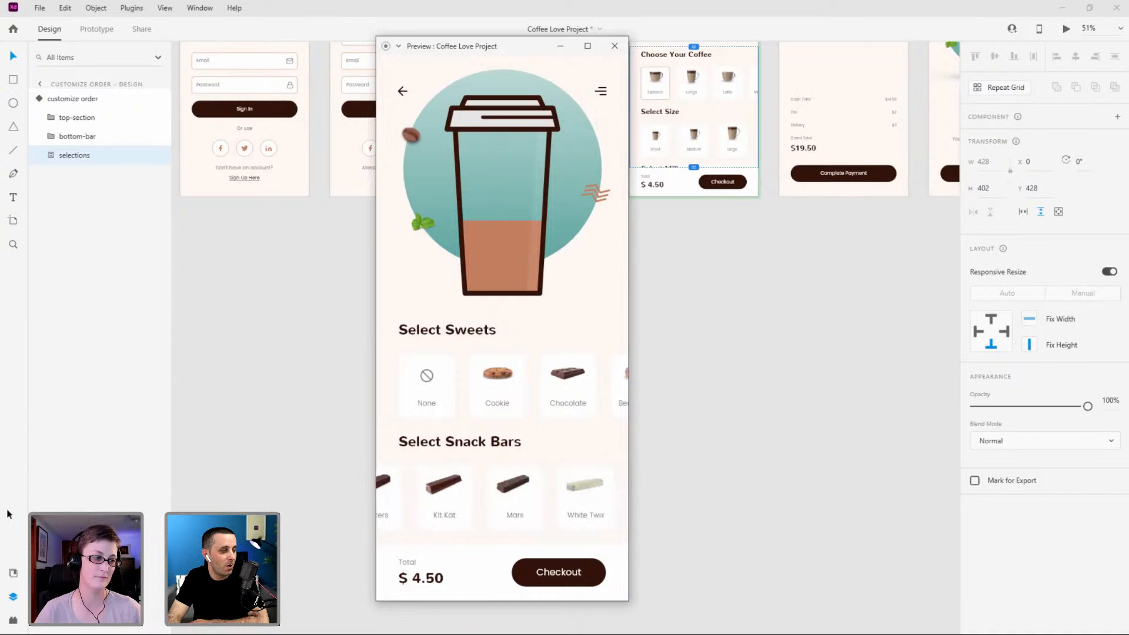
left_click_drag(449, 504, 699, 483)
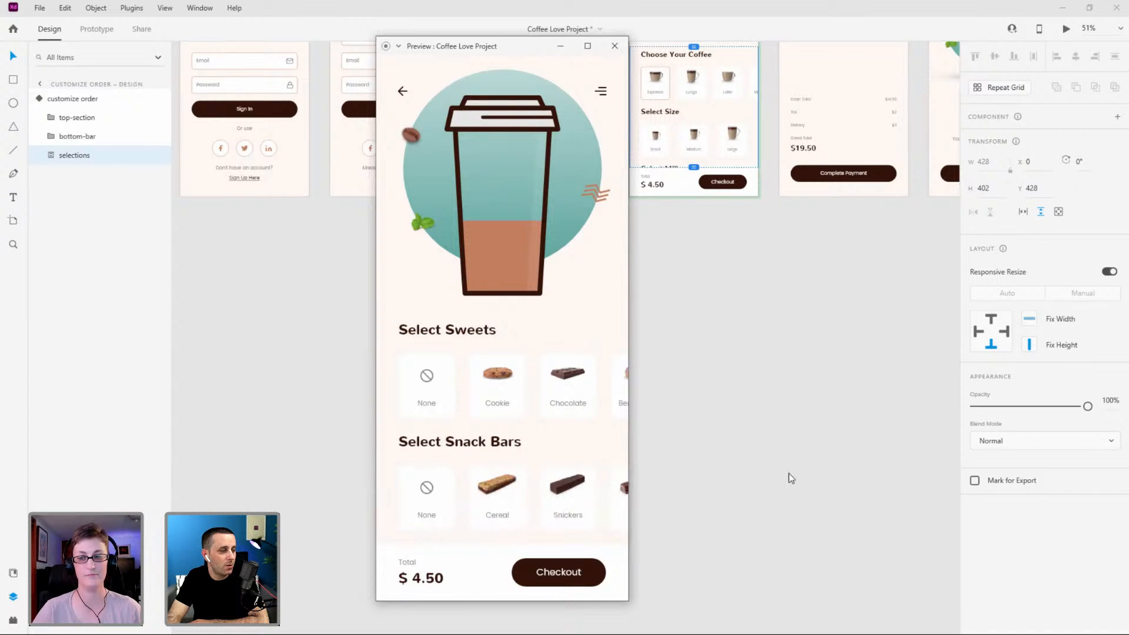
Test the selections in the preview by choosing Medium size, Soy Milk, None for additions and Cookie for sweets.
scroll(495, 424, "up", 8)
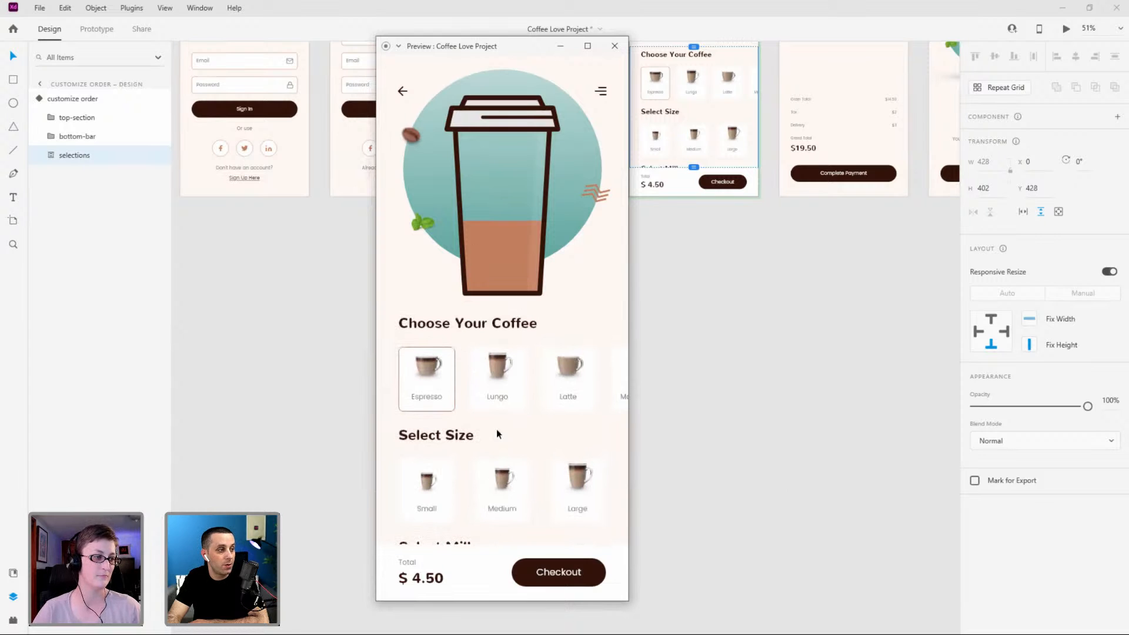
left_click(503, 488)
scroll(500, 493, "down", 2)
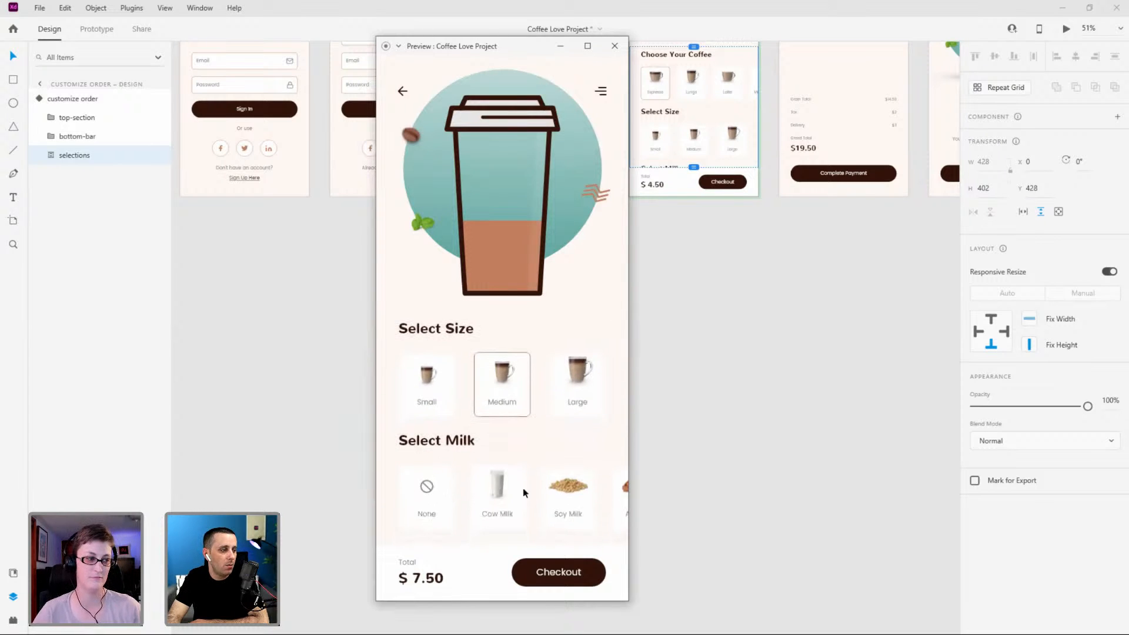
left_click(560, 491)
scroll(560, 491, "down", 2)
left_click(426, 484)
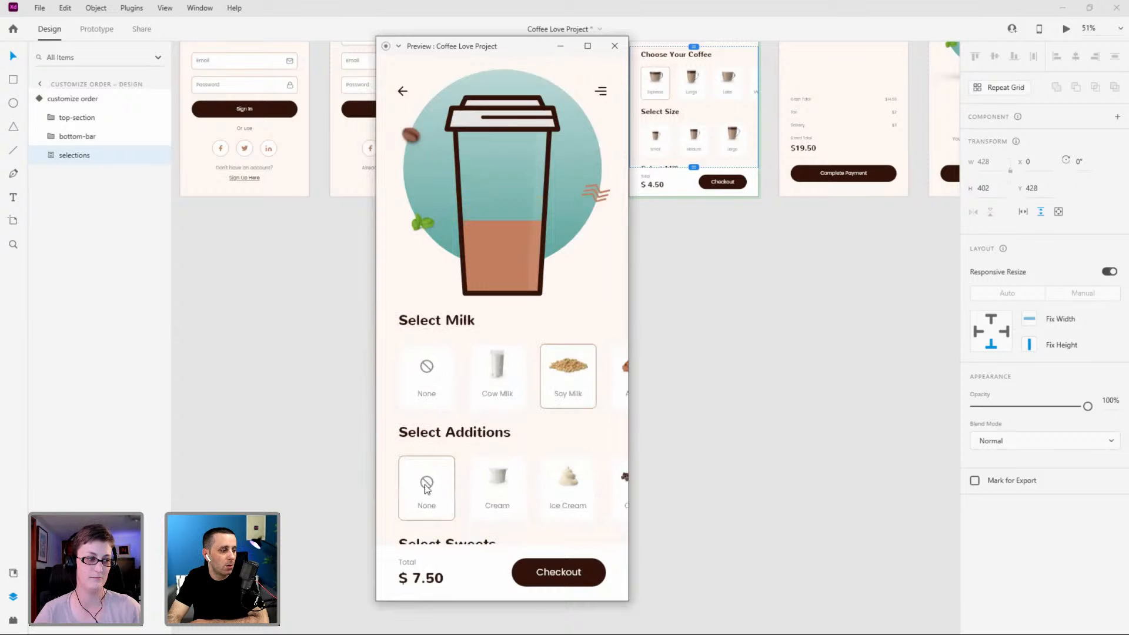
scroll(438, 490, "down", 2)
left_click(504, 523)
scroll(504, 523, "down", 1)
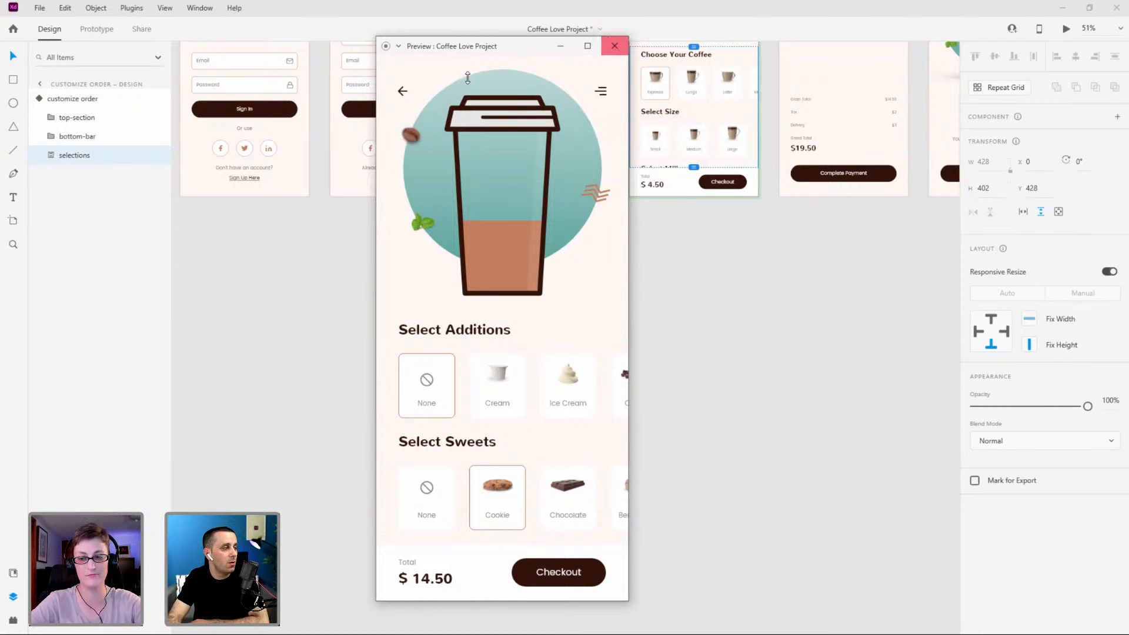
Close the preview and select the whole customize order main component.
left_click(613, 46)
left_click(39, 98)
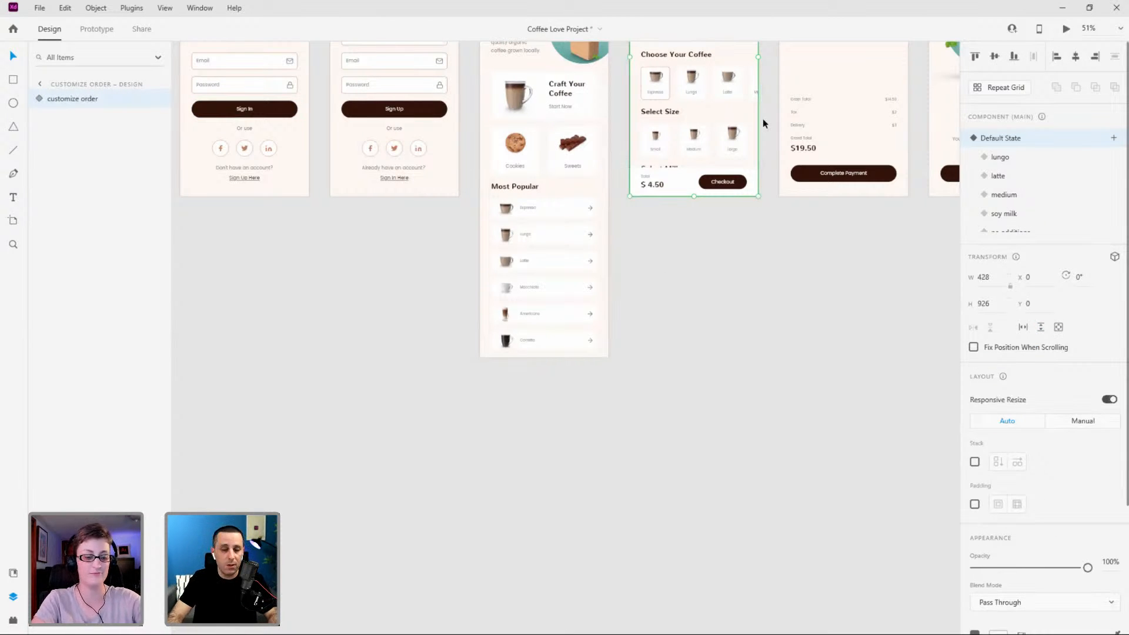
scroll(700, 276, "up", 3)
scroll(700, 277, "up", 1)
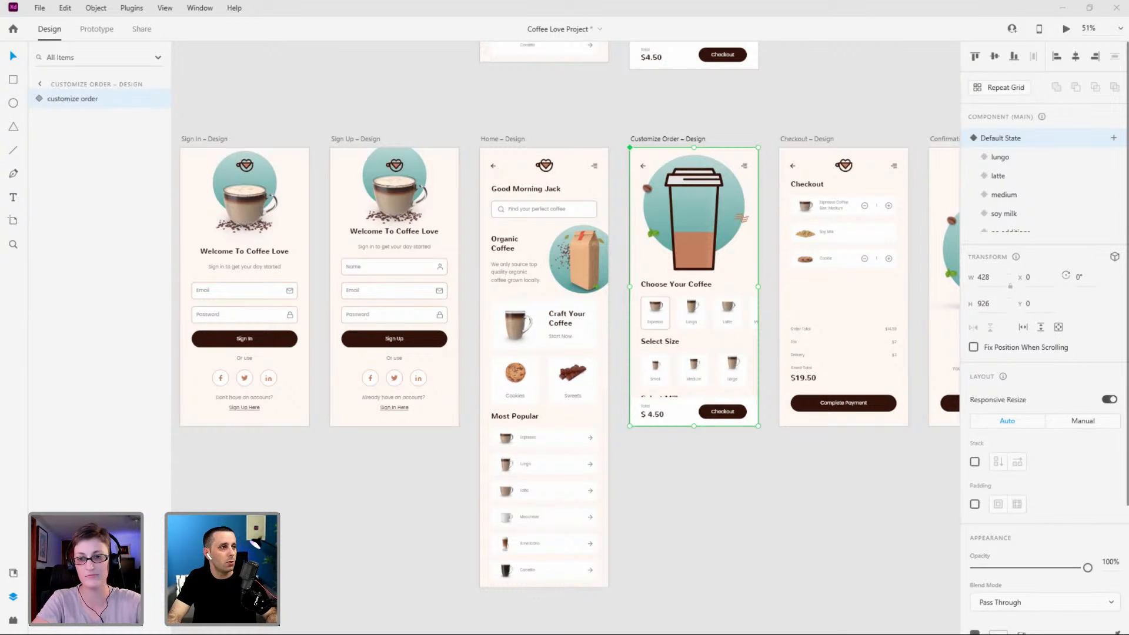
Switch to the Coffee Love preview and try the coffee options from Lungo and Latte through Macchiato and Americano to Corretto.
left_click(642, 83)
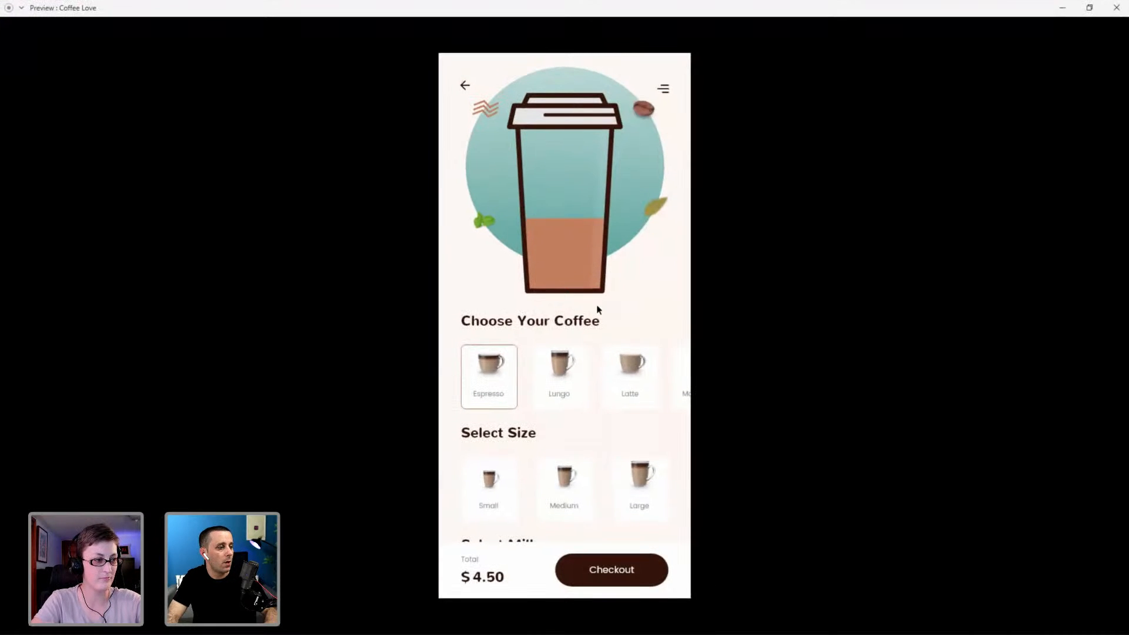
left_click(563, 376)
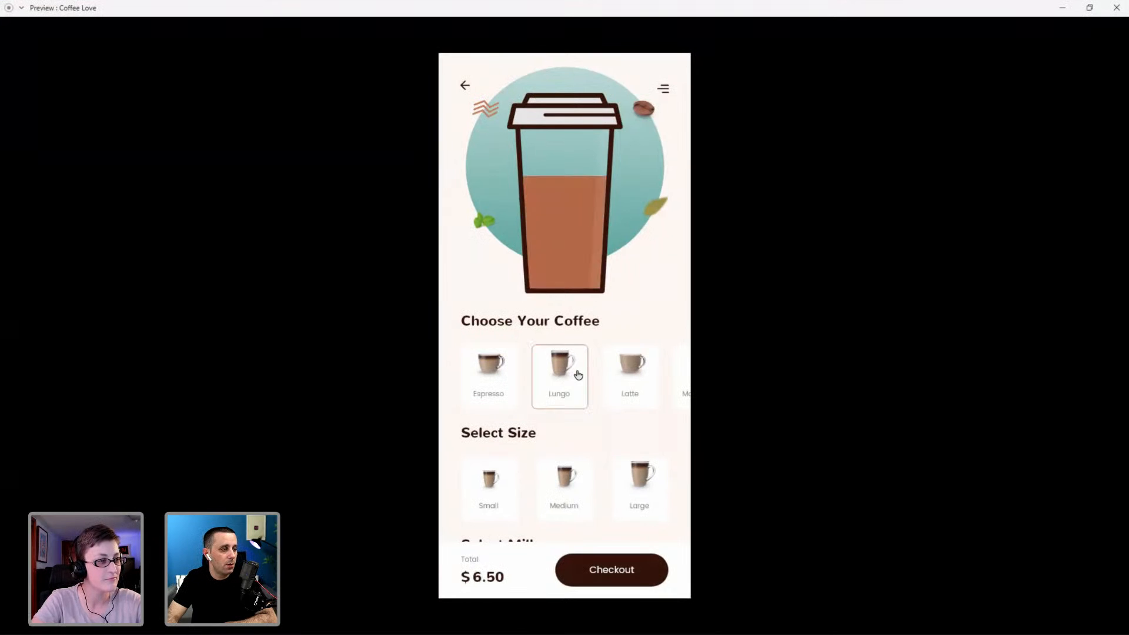
left_click(624, 381)
left_click_drag(677, 377, 579, 376)
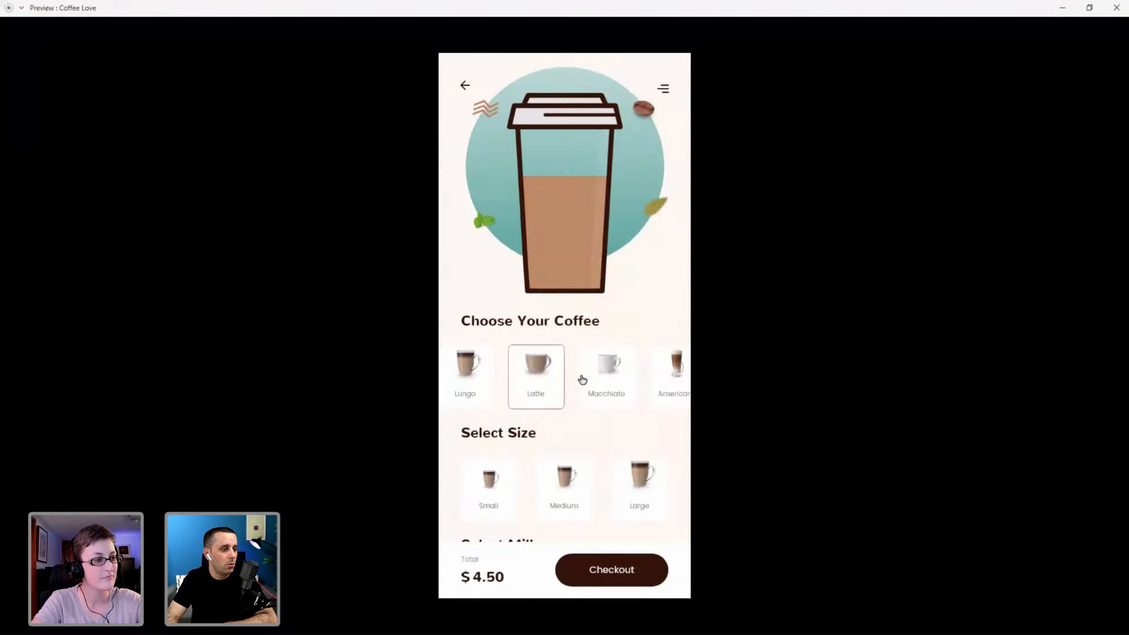
left_click(588, 376)
left_click(600, 386)
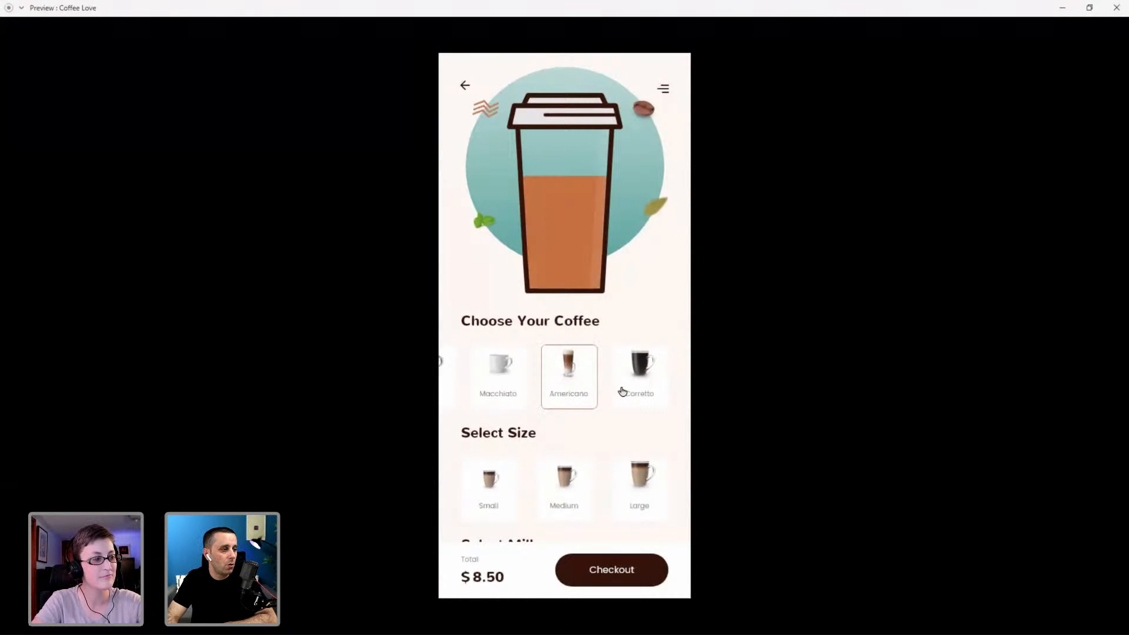
left_click(622, 391)
Go back through the coffee options from Americano to Espresso to compare how the cup illustration responds.
left_click(573, 377)
left_click(507, 380)
left_click_drag(451, 378, 639, 371)
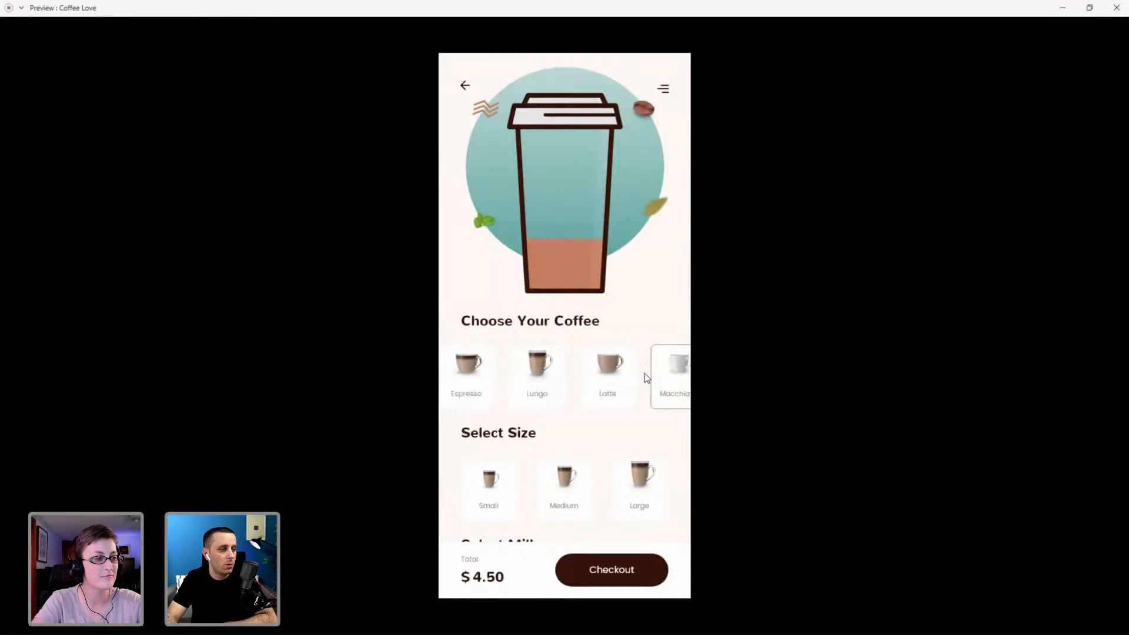
left_click(607, 378)
left_click(559, 378)
left_click(504, 382)
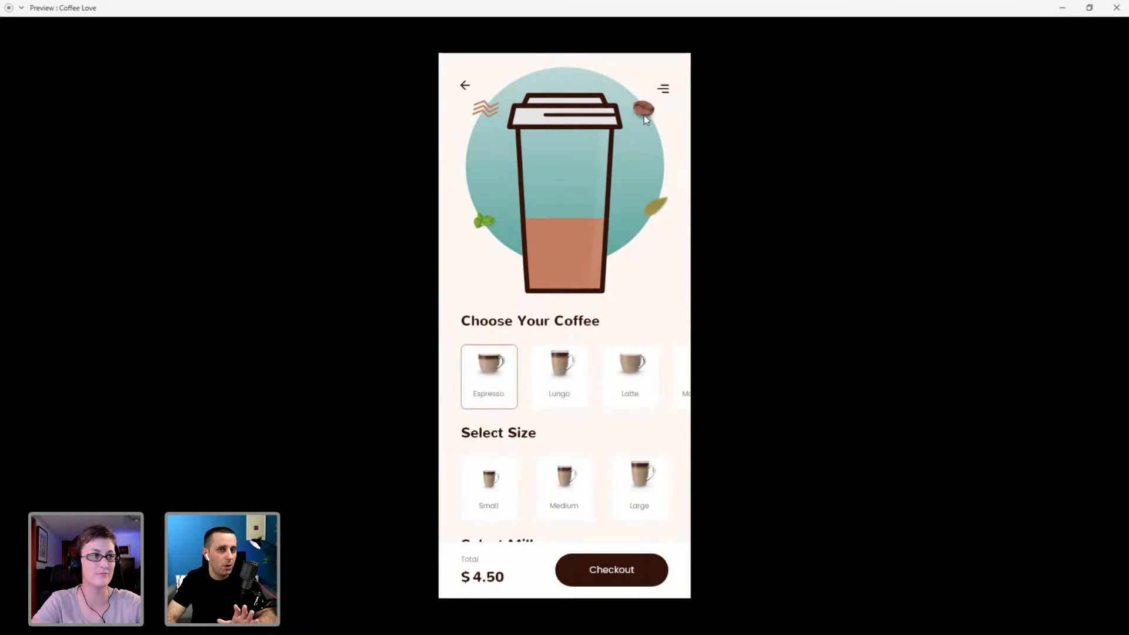
Try the Small, Medium and Large sizes repeatedly for the Espresso, finishing on Medium.
left_click(482, 500)
left_click(576, 486)
left_click(641, 499)
left_click(588, 495)
left_click(504, 492)
left_click(583, 491)
left_click(647, 479)
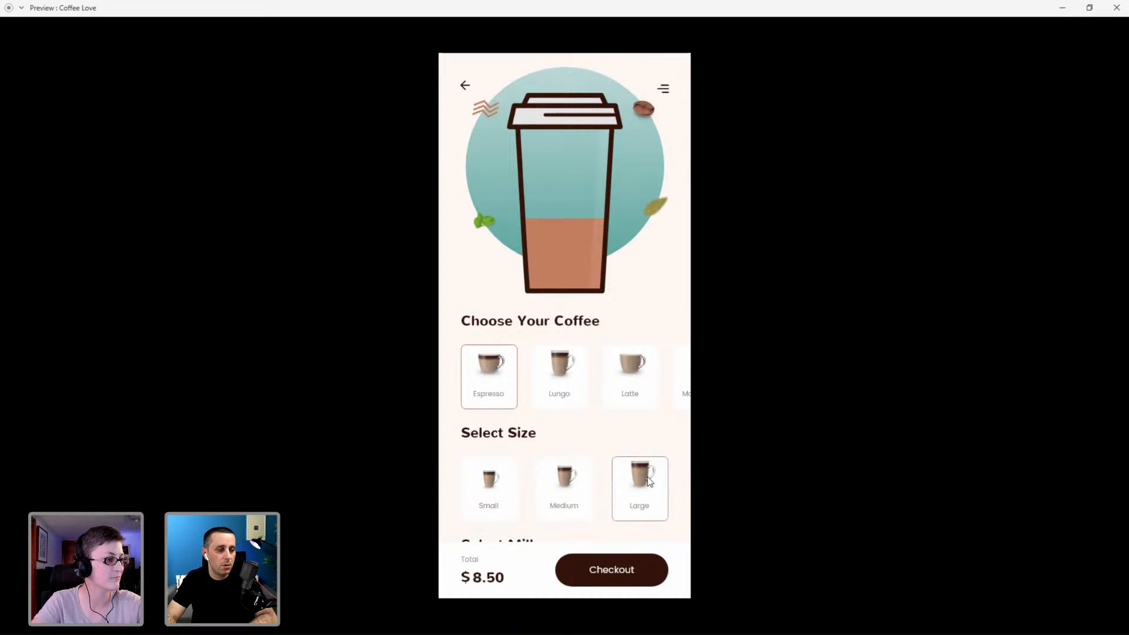
left_click(578, 491)
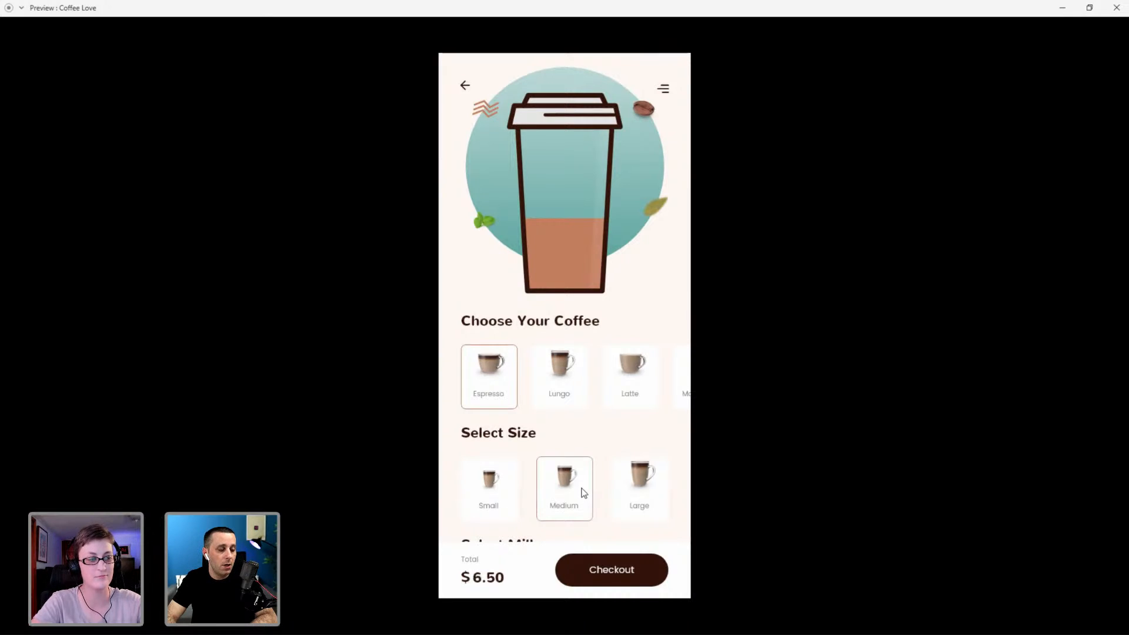
Customize the previewed order with Soy Milk, no additions and a Cookie to see how the cup and total respond.
scroll(587, 438, "down", 3)
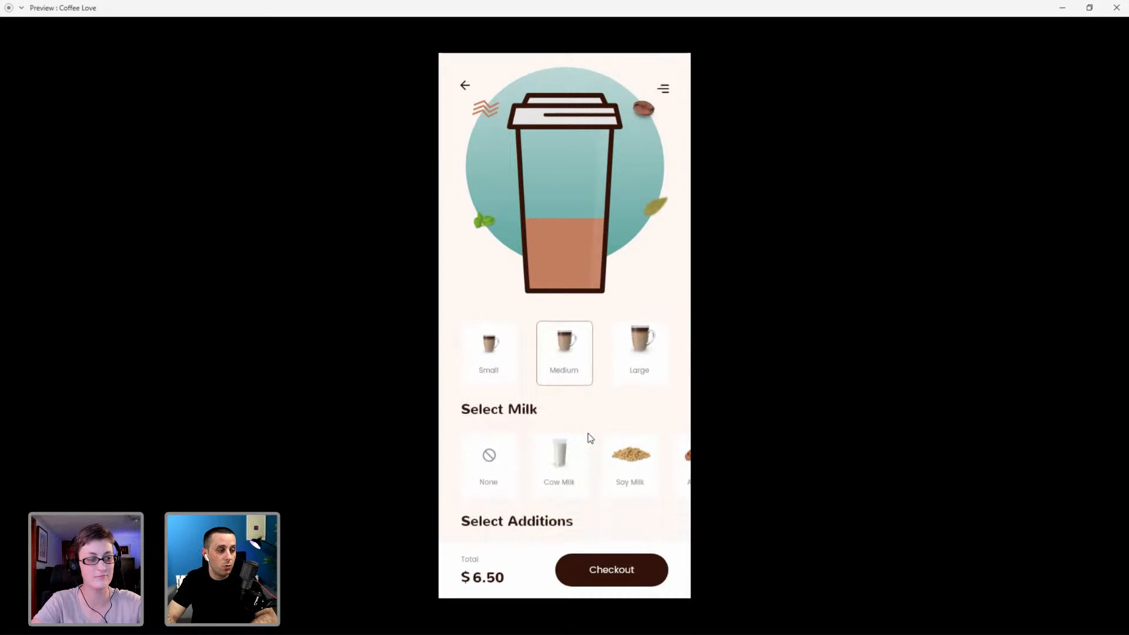
scroll(586, 438, "up", 1)
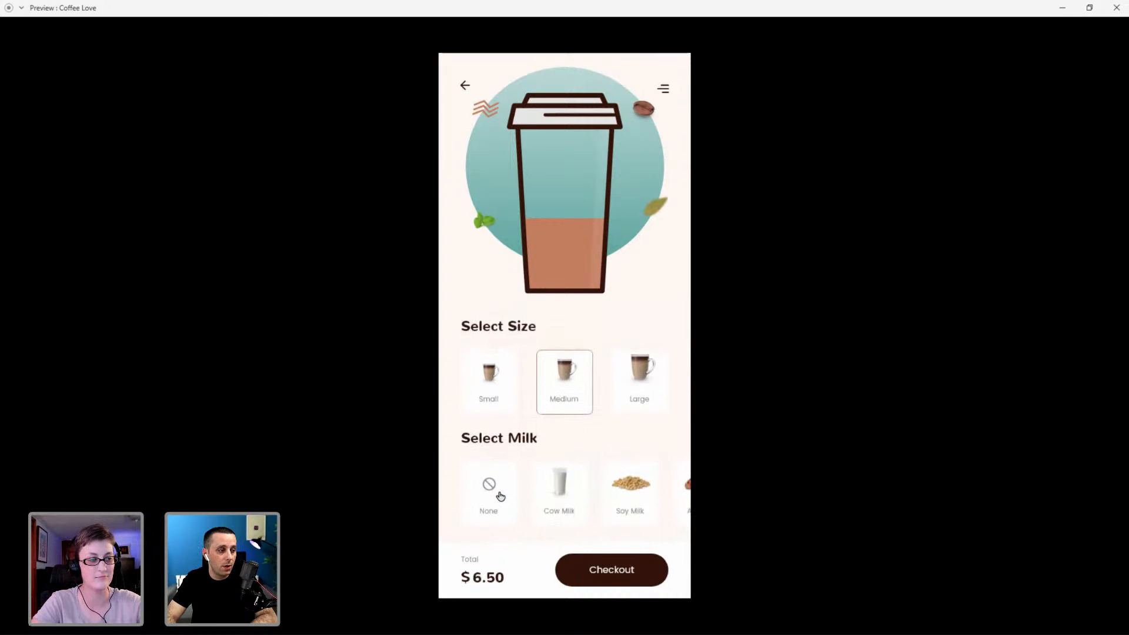
left_click(637, 486)
scroll(638, 487, "down", 4)
left_click_drag(640, 367, 771, 370)
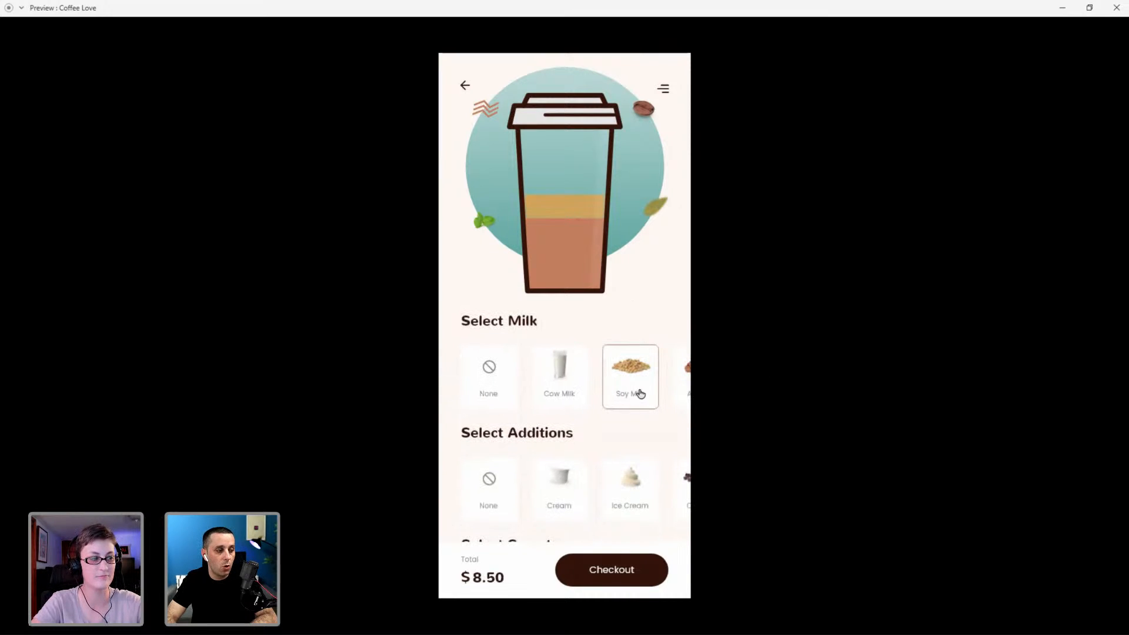
left_click(493, 493)
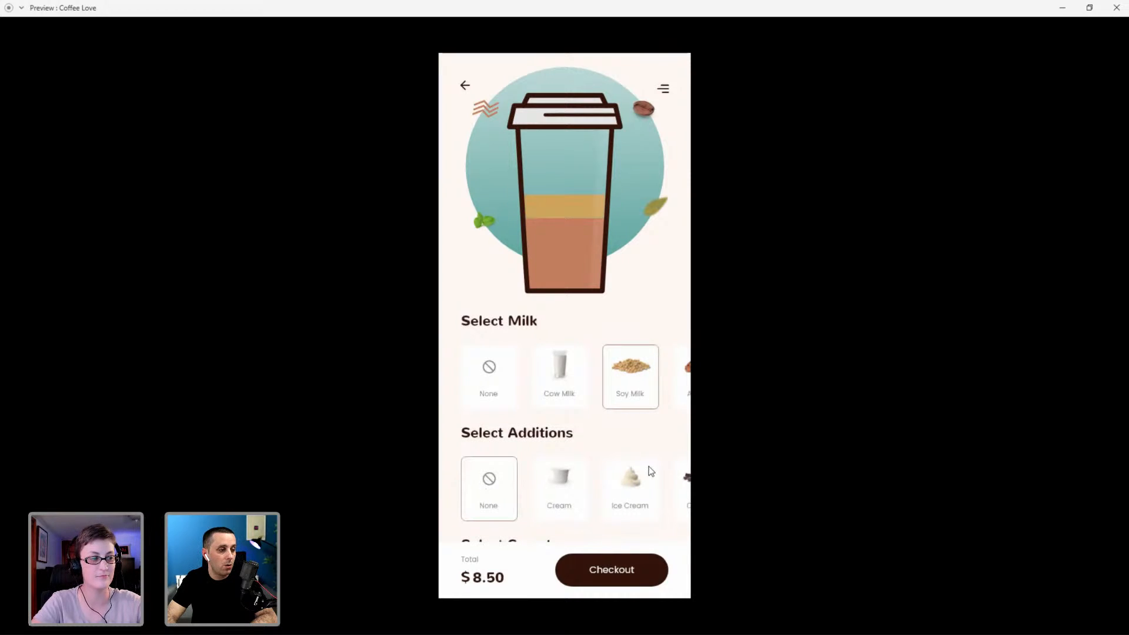
scroll(648, 466, "down", 2)
left_click_drag(487, 495, 828, 493)
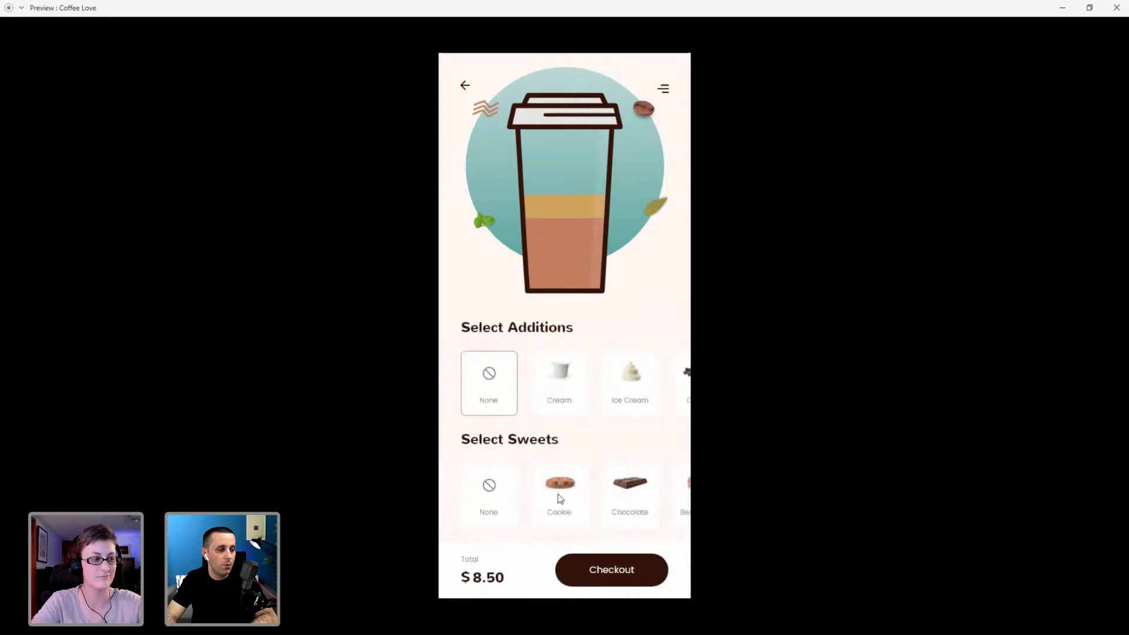
left_click(560, 499)
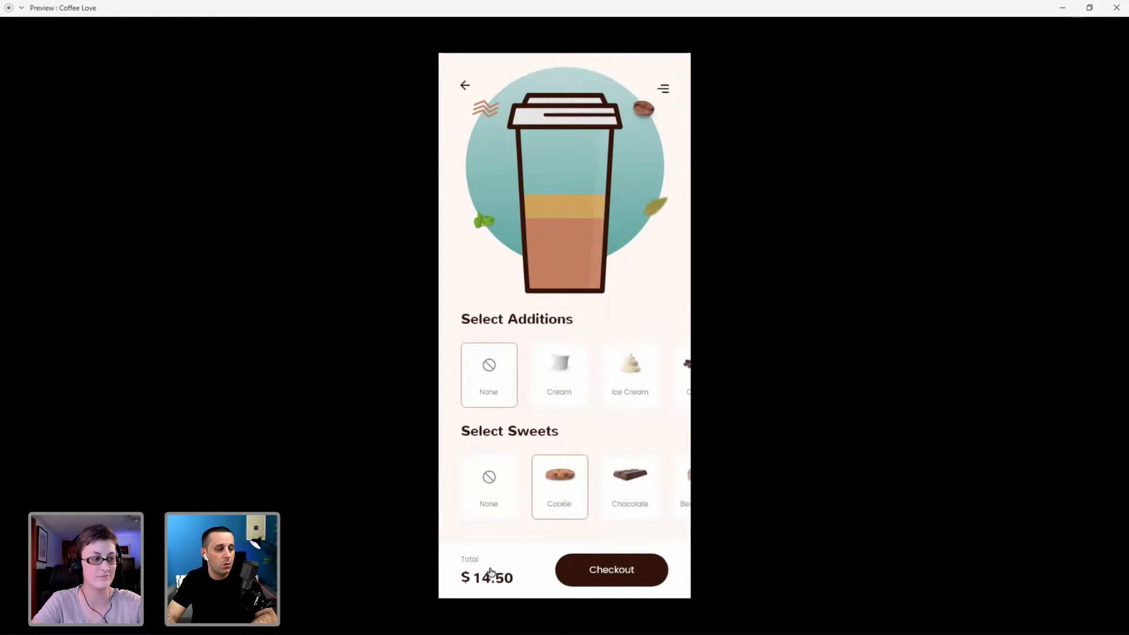
Take the previewed order through checkout and payment, and close the preview.
left_click(649, 578)
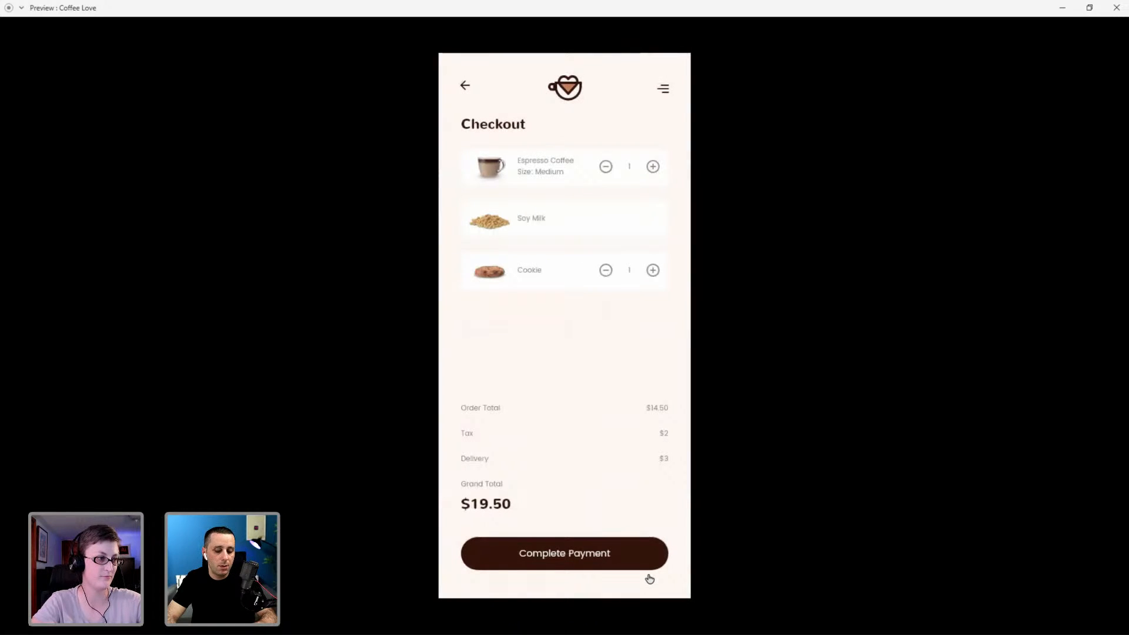
left_click(649, 579)
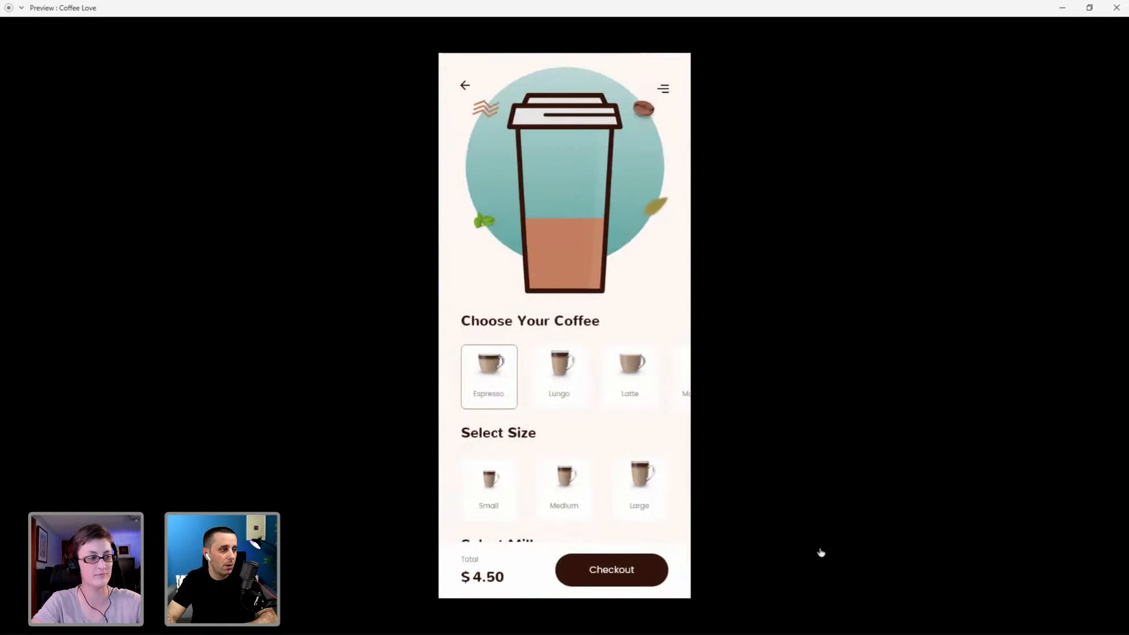
left_click(646, 574)
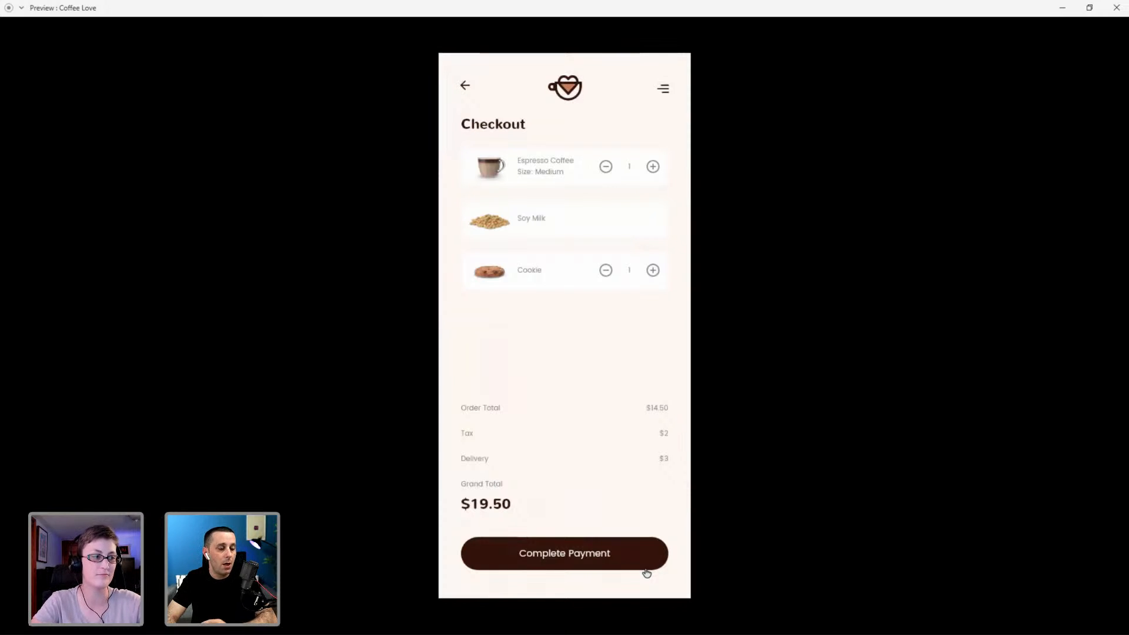
left_click(599, 554)
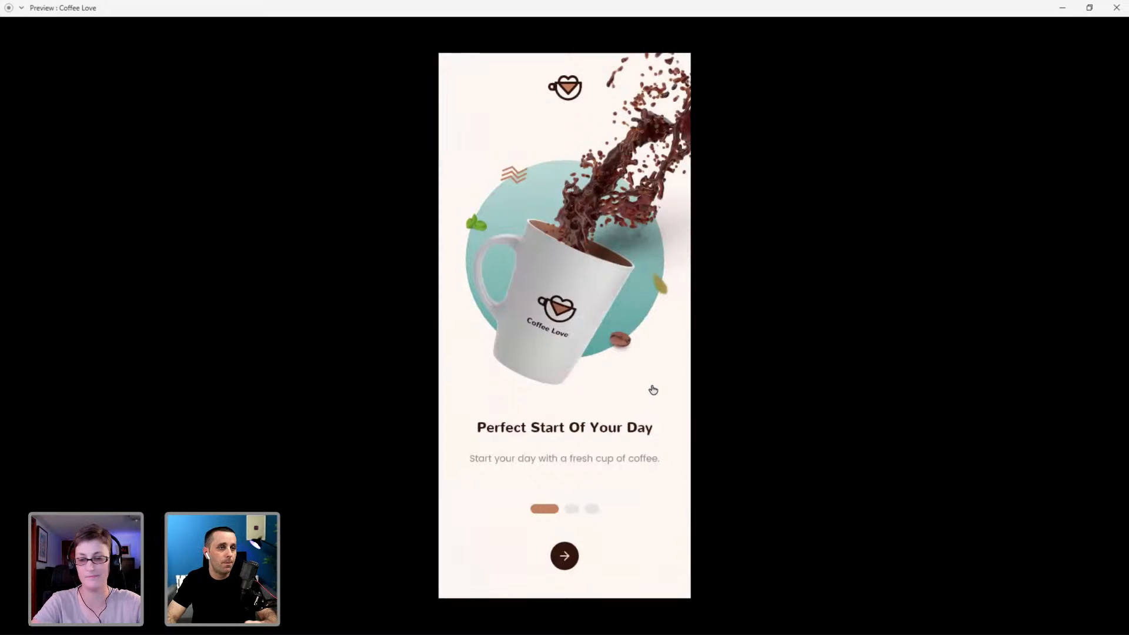
left_click(1116, 8)
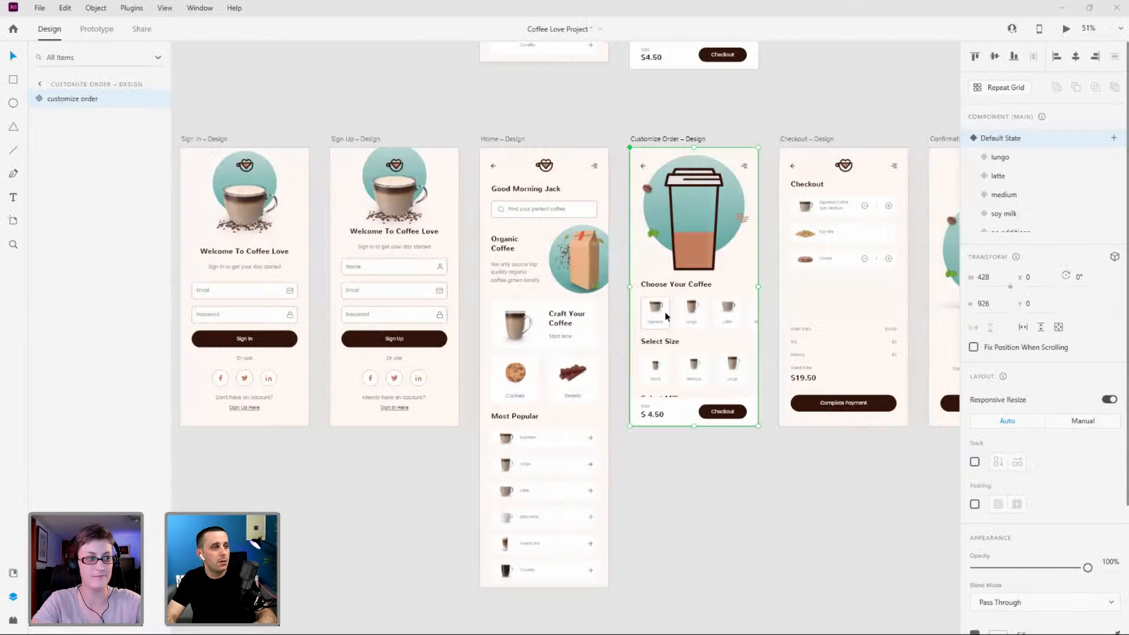
Draw a rectangle about 95 by 104 above the Order Confirmed heading on the Confirmation – Design artboard, with 0% opacity.
left_click(922, 479)
left_click_drag(613, 462, 253, 456)
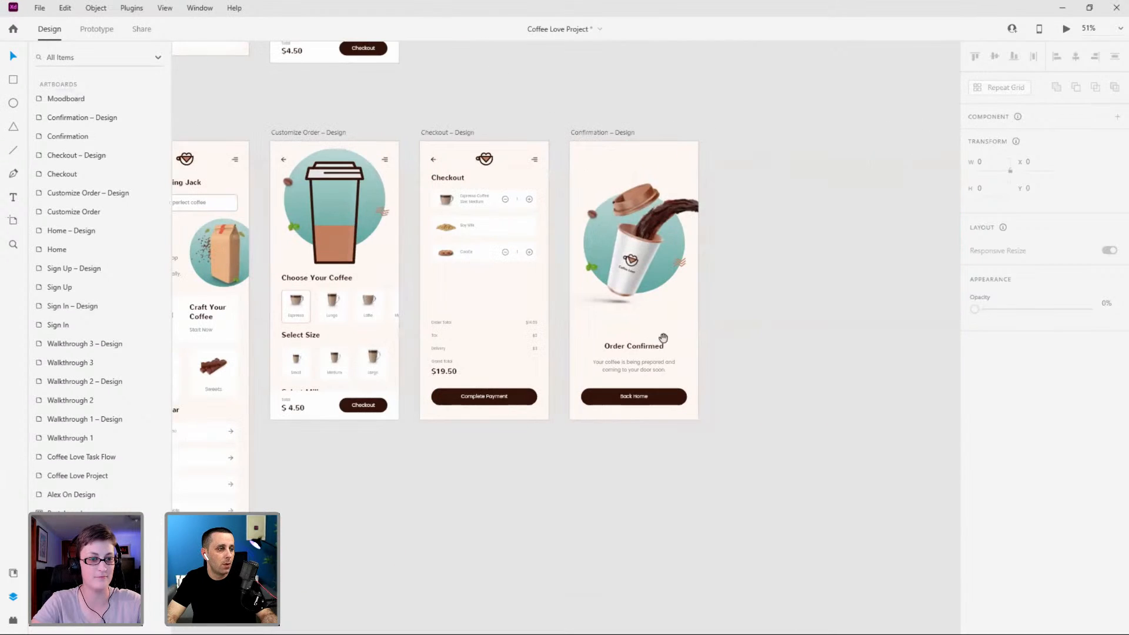
left_click(662, 309)
left_click(13, 79)
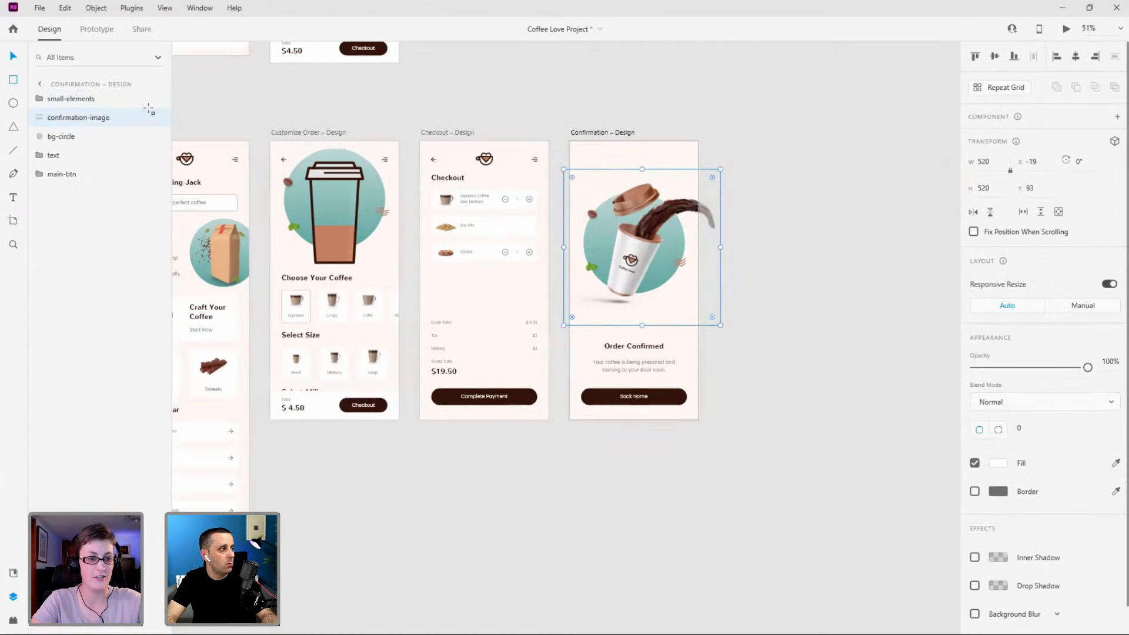
scroll(681, 282, "up", 5)
left_click_drag(672, 349, 721, 413)
key("v")
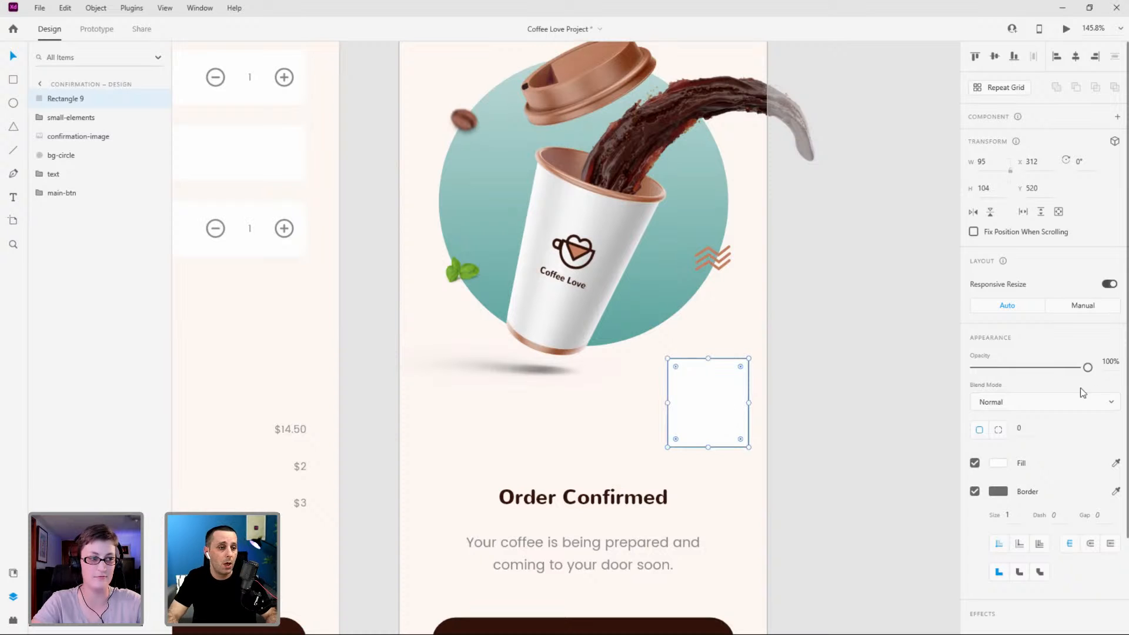
left_click_drag(1087, 367, 973, 367)
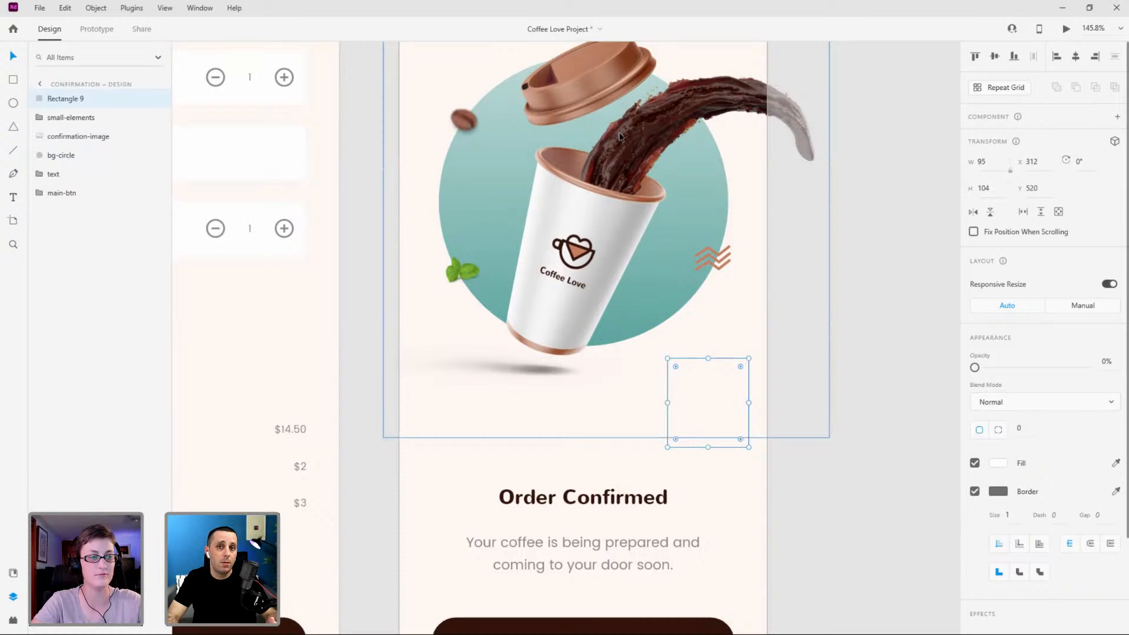
Rename the transparent rectangle tap-point and enlarge it to about 140 by 116.
double_click(65, 99)
type("tap")
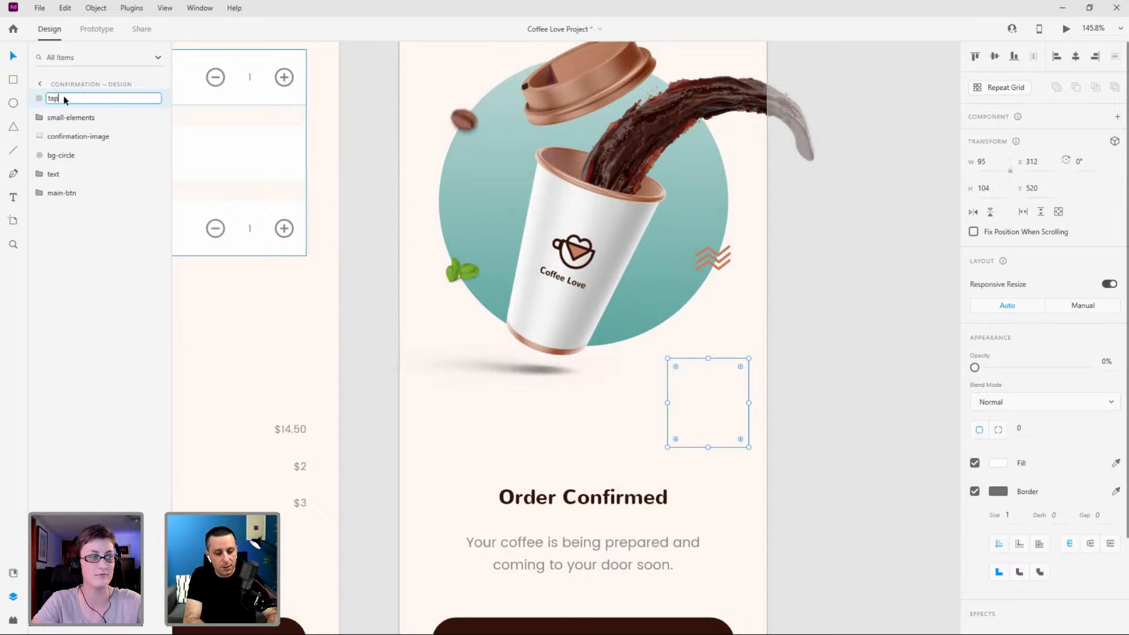
type("-point")
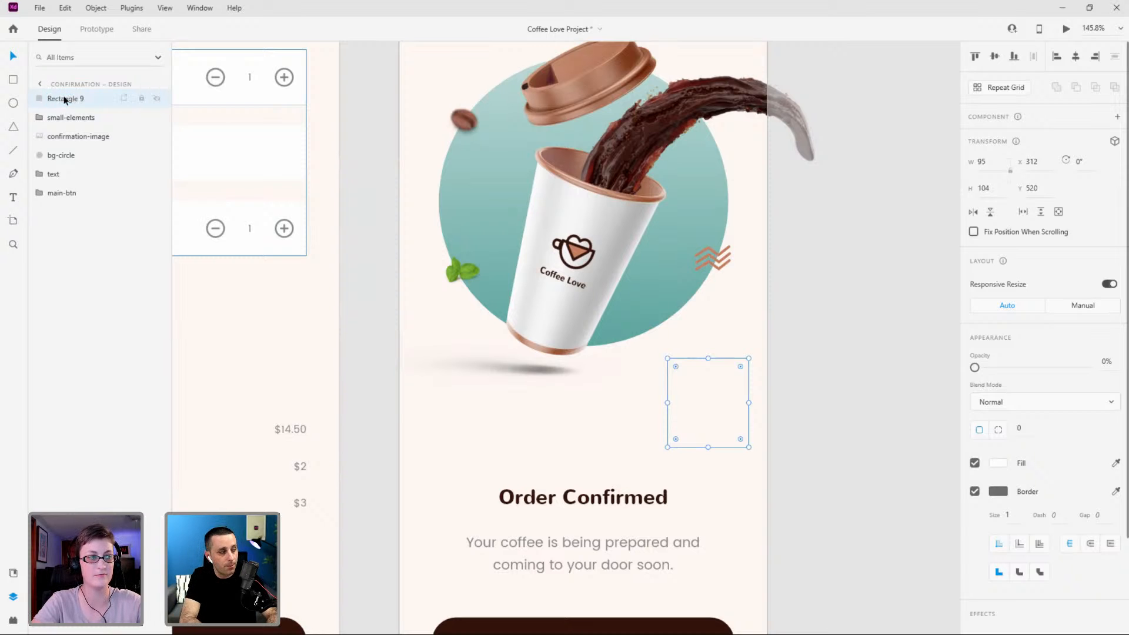
key("Return")
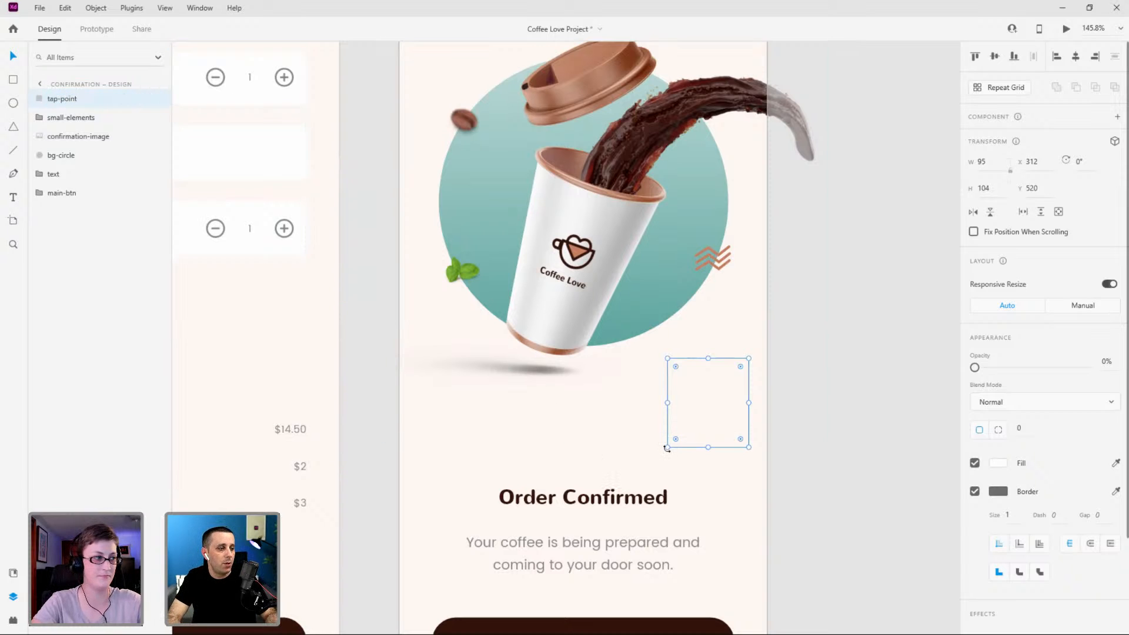
left_click_drag(666, 448, 636, 453)
left_click_drag(636, 402, 633, 402)
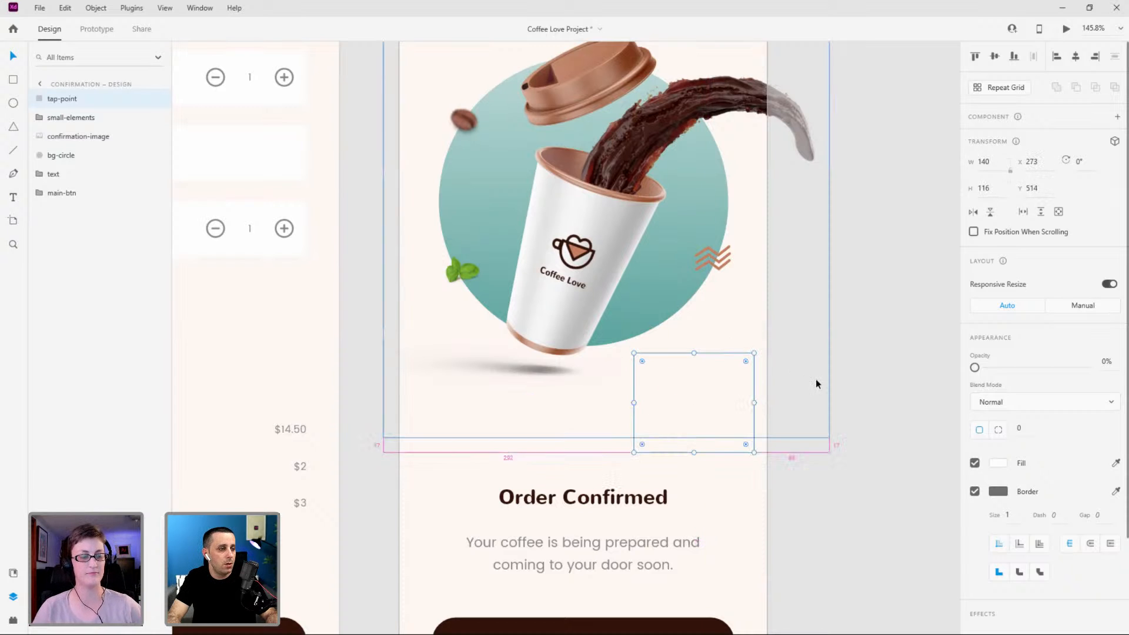
Link the tap-point rectangle to the Walkthrough 1 – Design artboard with a Tap trigger and Auto-Animate.
scroll(472, 100, "down", 5)
left_click(97, 28)
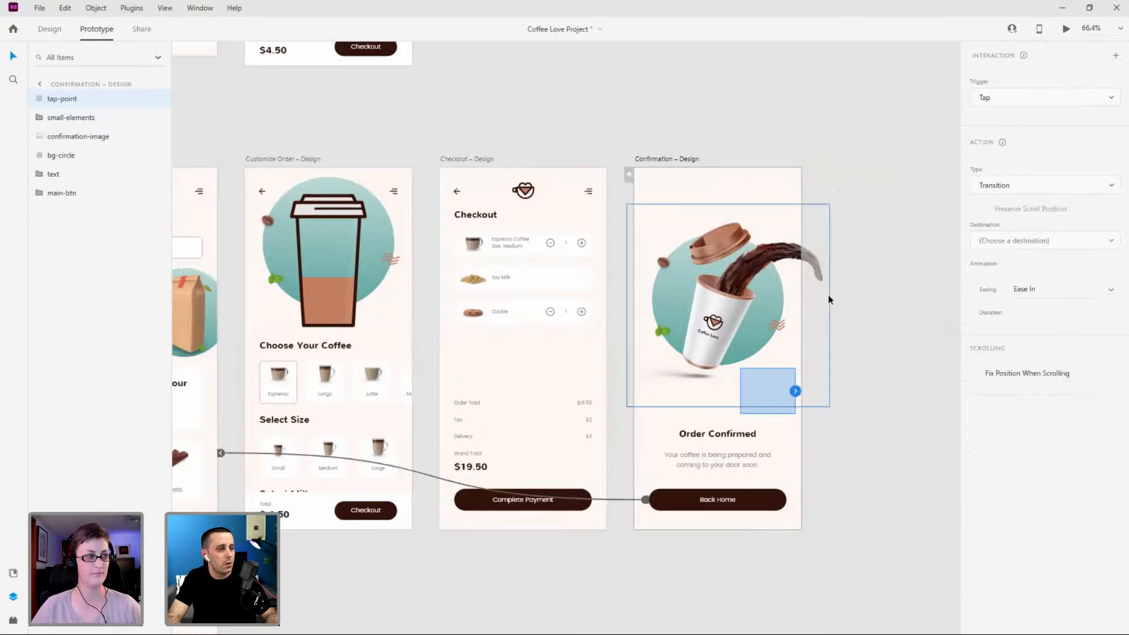
scroll(865, 295, "down", 6)
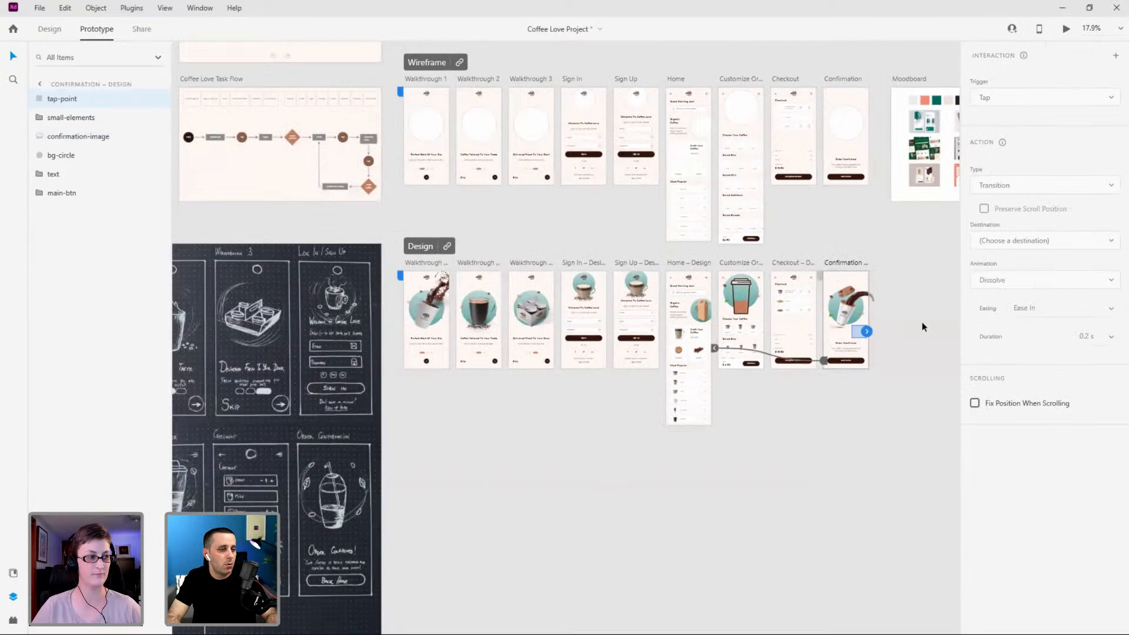
scroll(921, 327, "up", 2)
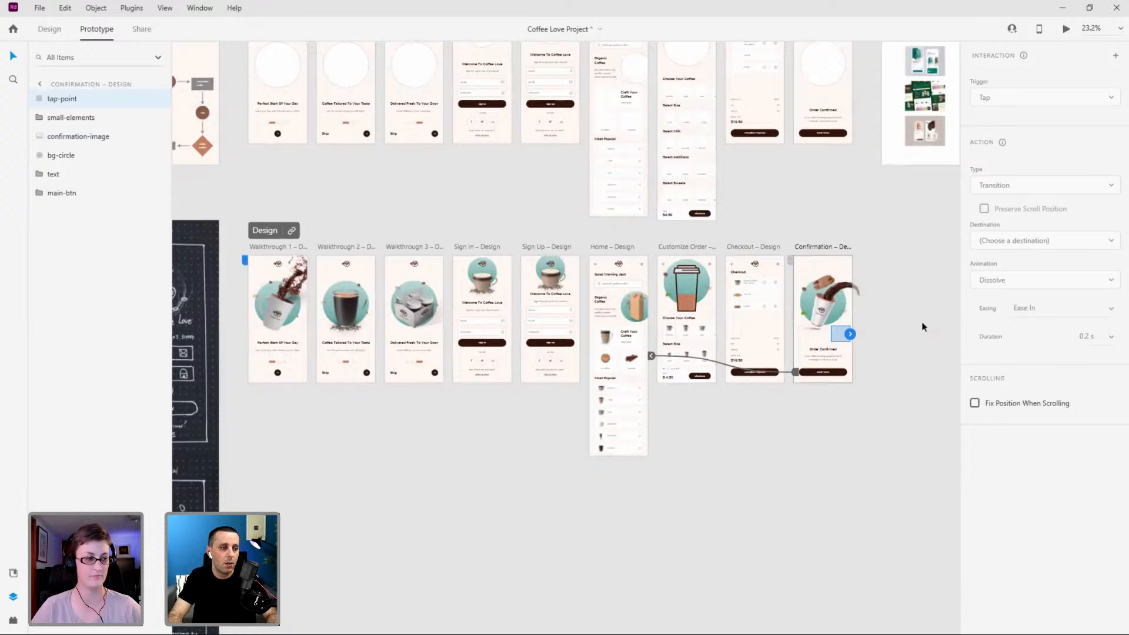
left_click_drag(850, 334, 284, 336)
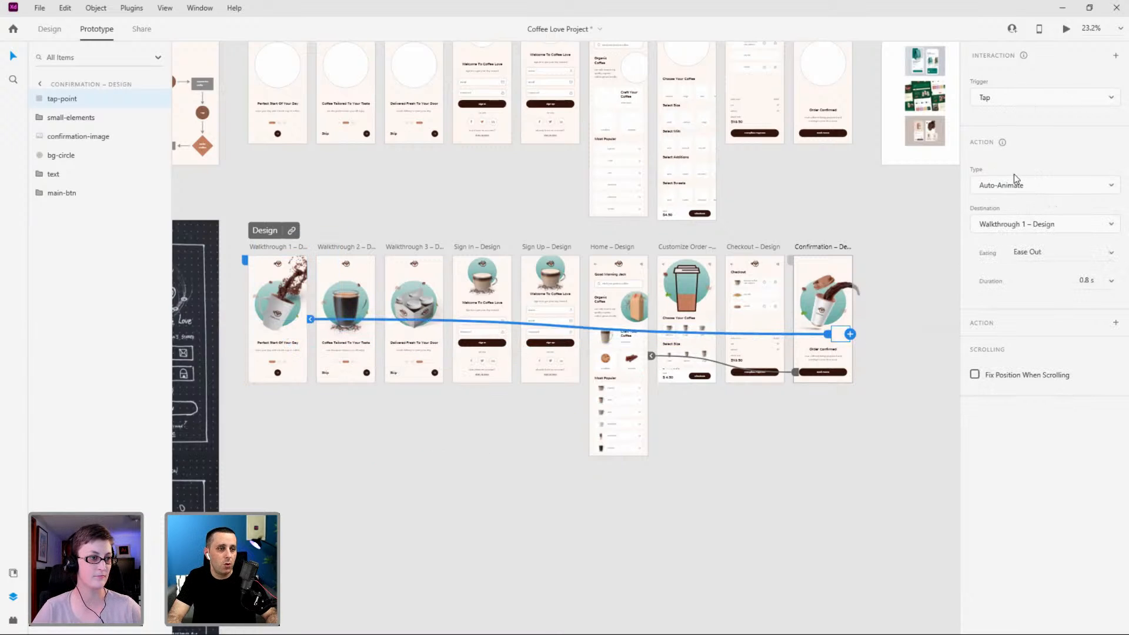
Set the tap-point interaction's easing to Snap and its duration to 1 s.
left_click(1112, 254)
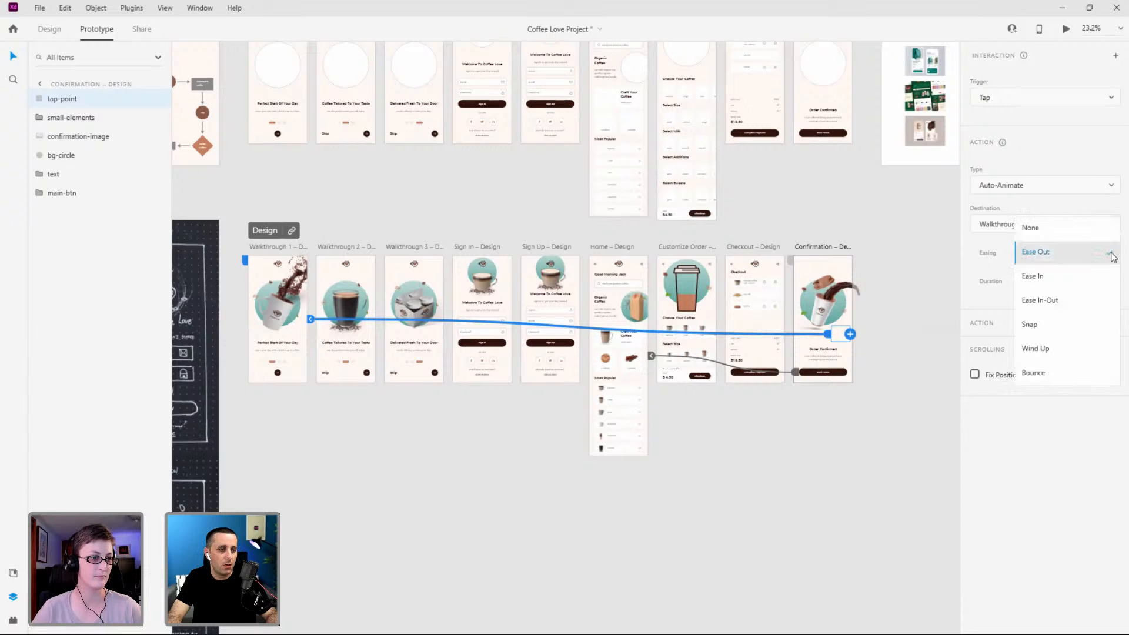
left_click(1050, 326)
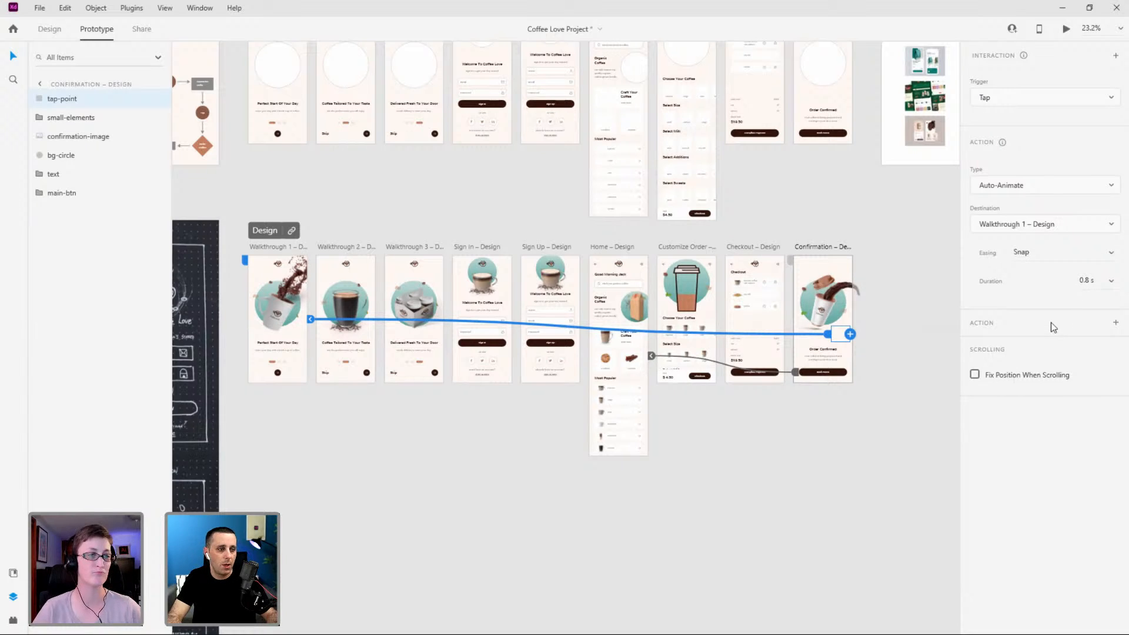
left_click(1113, 284)
left_click(1101, 302)
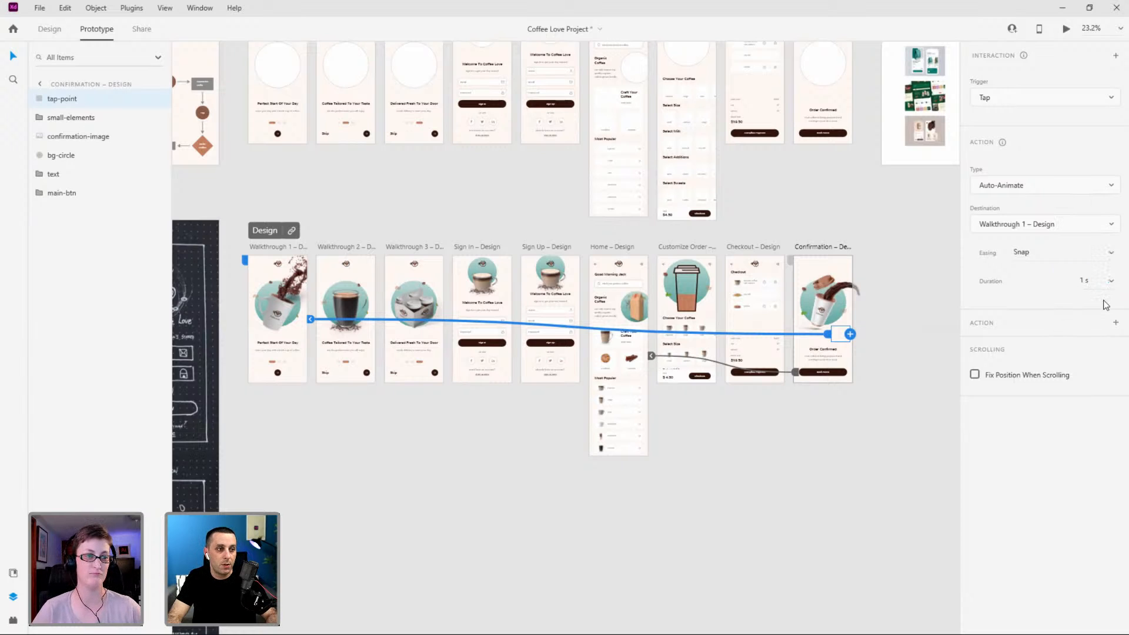
Preview from the Checkout – Design artboard, complete the payment and test the hidden tap-point on the confirmation screen.
left_click(749, 245)
key("ctrl+Return")
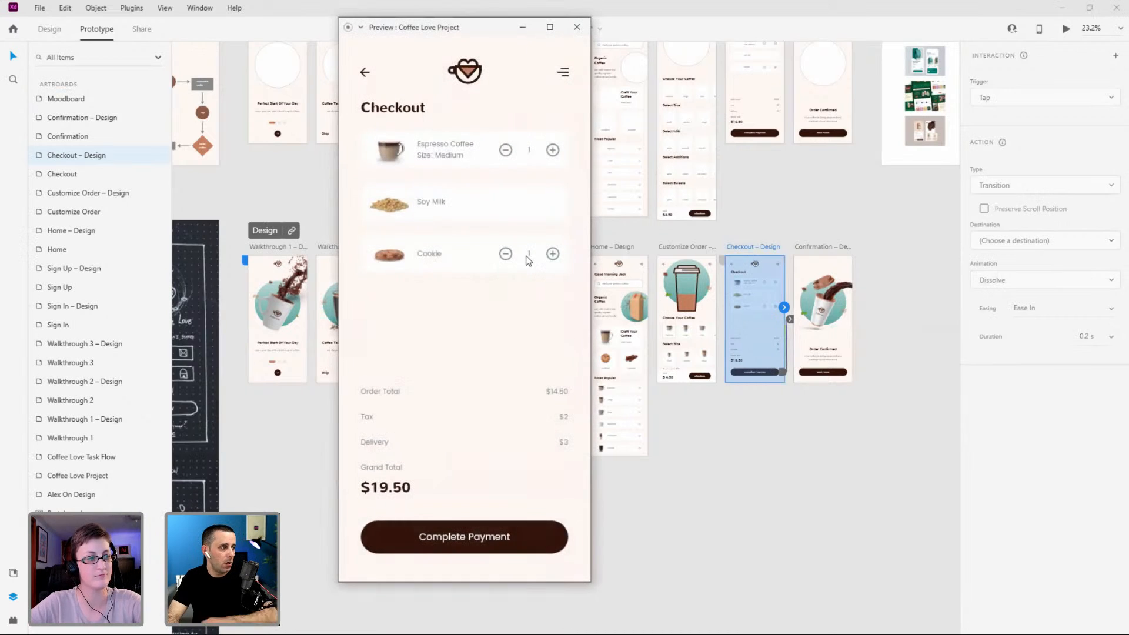
left_click(481, 533)
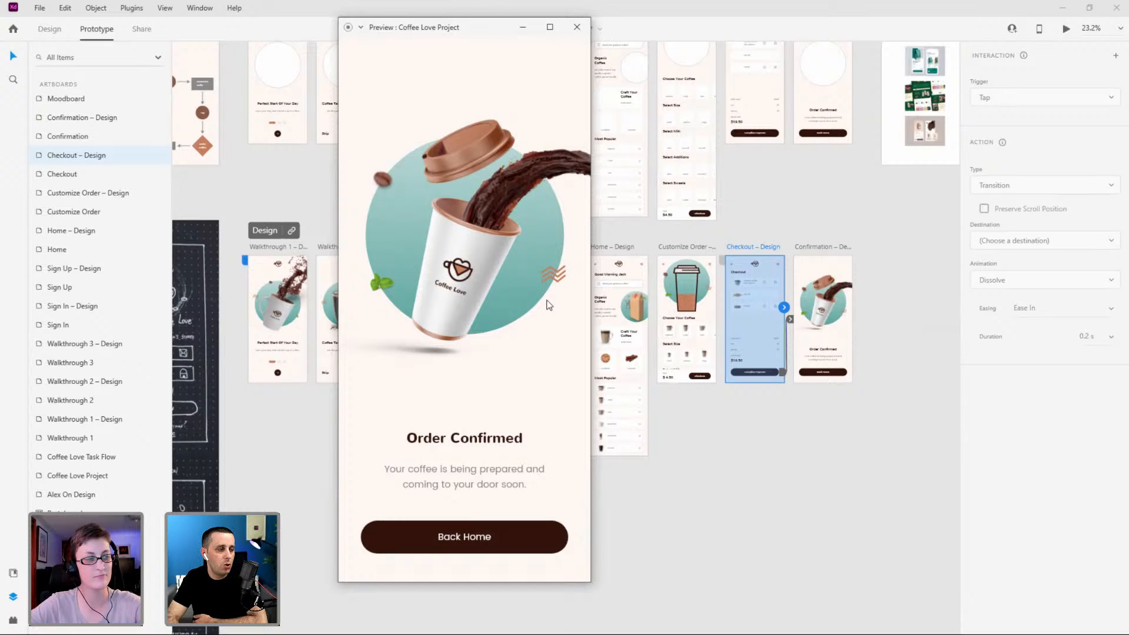
left_click(550, 350)
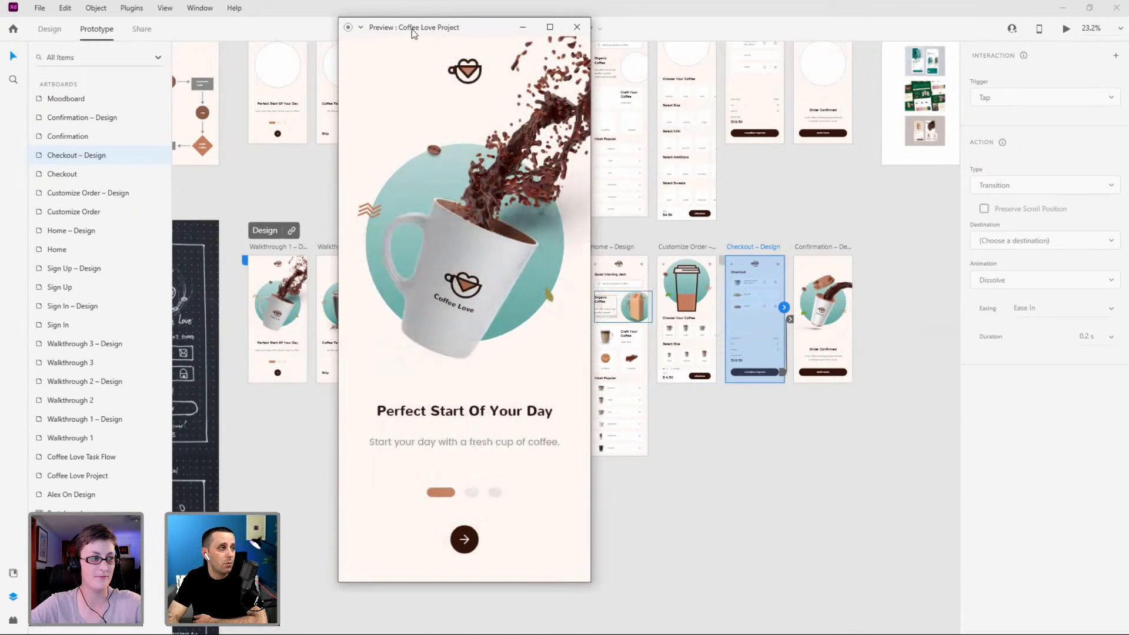
Go through the walkthrough, Sign In and Sign Up screens in the preview, and close it.
left_click_drag(415, 38, 489, 60)
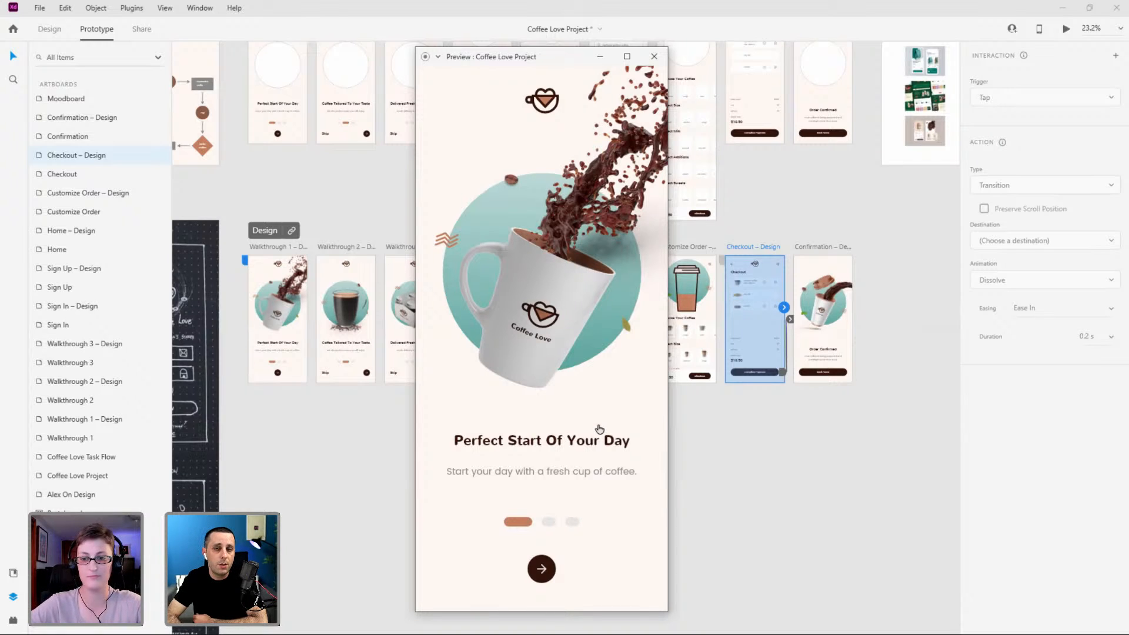
left_click_drag(635, 426, 446, 421)
left_click_drag(650, 407, 566, 411)
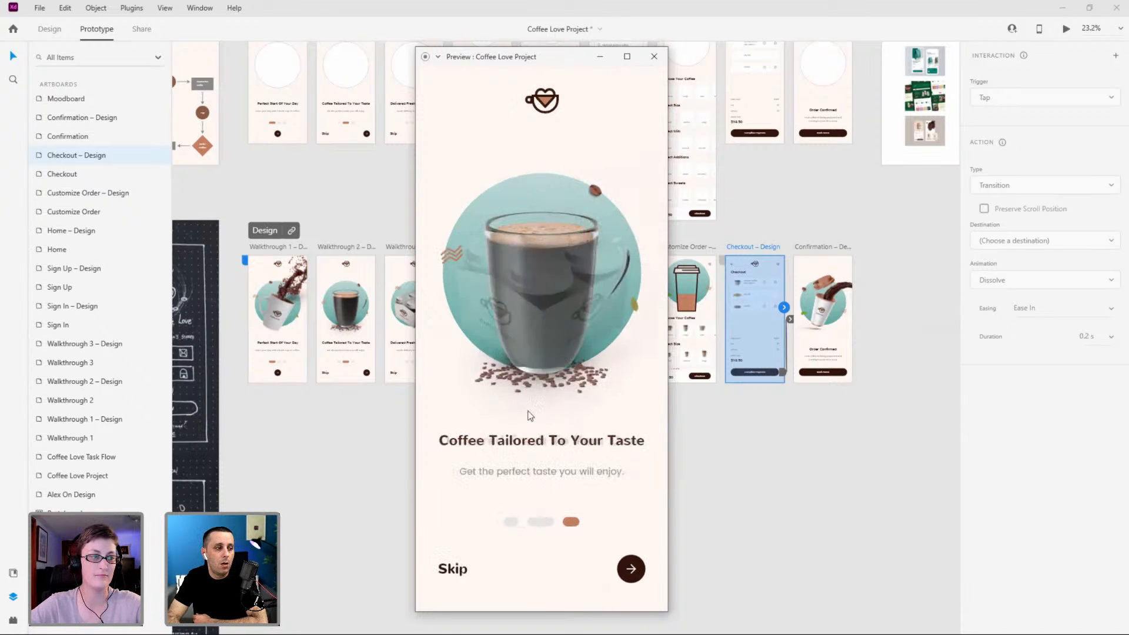
left_click(640, 569)
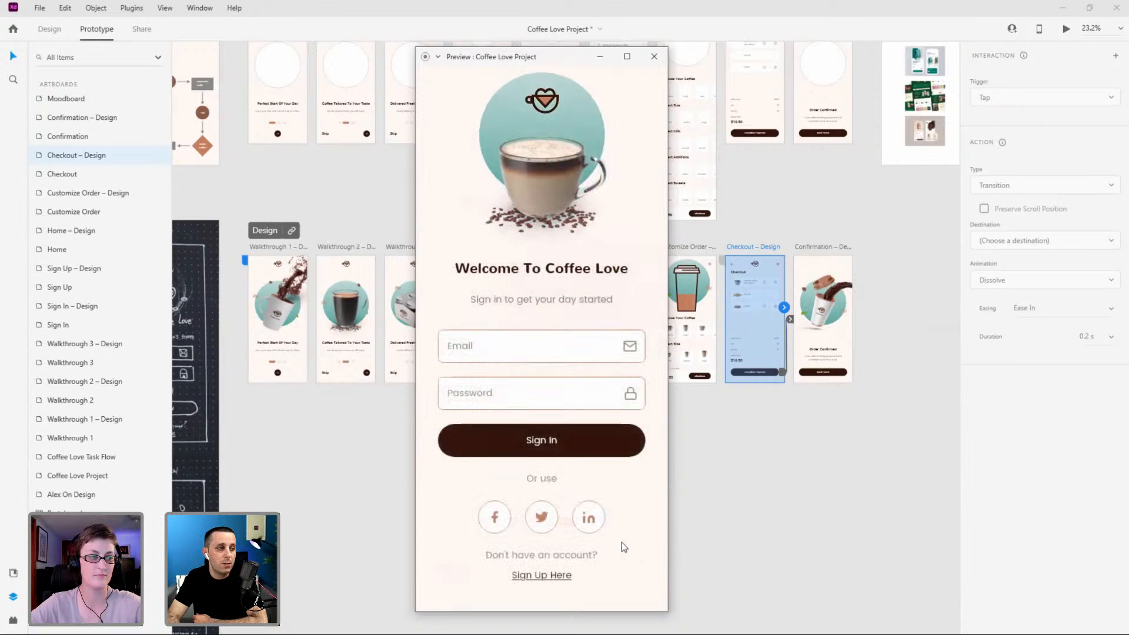
left_click(546, 576)
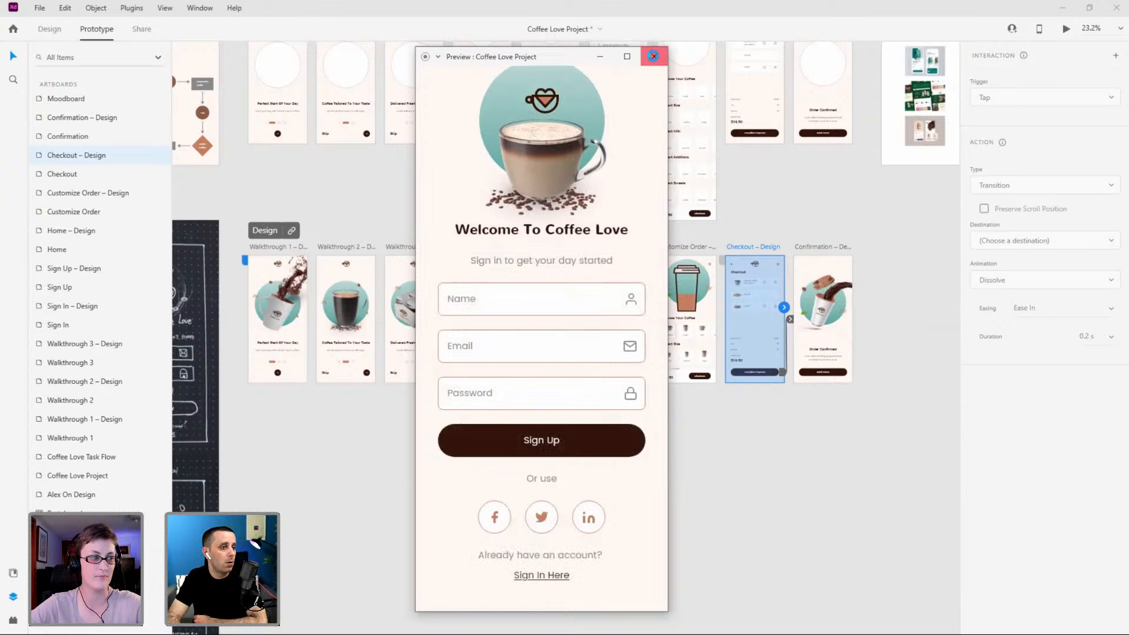
left_click(654, 56)
Open the Coffee Love Assets library and collapse the small elements group.
left_click(13, 574)
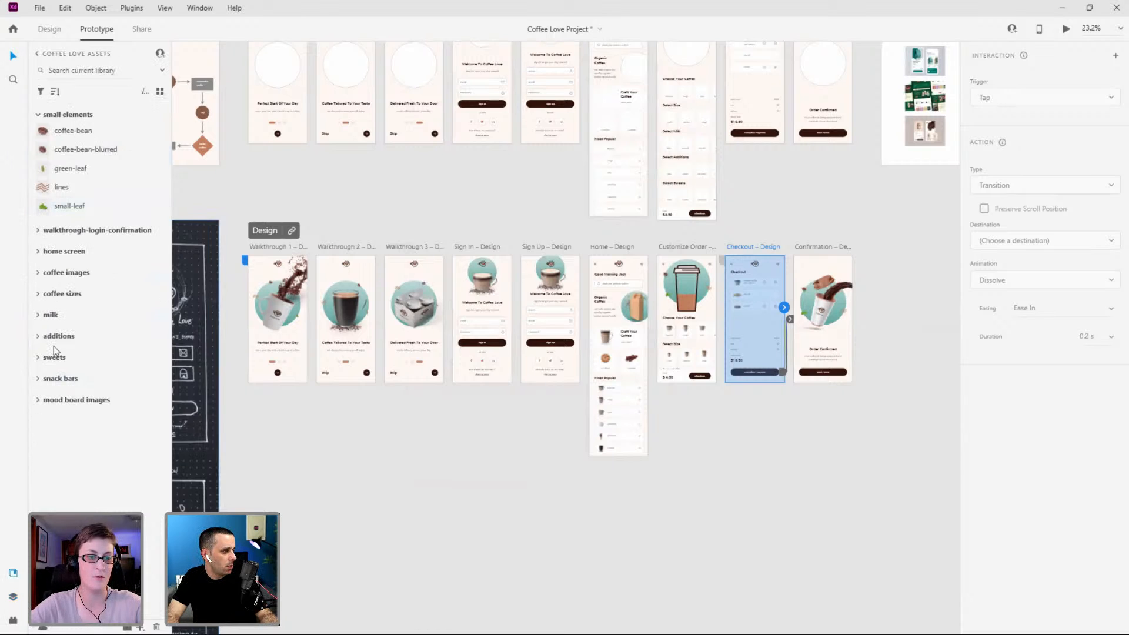
left_click(37, 116)
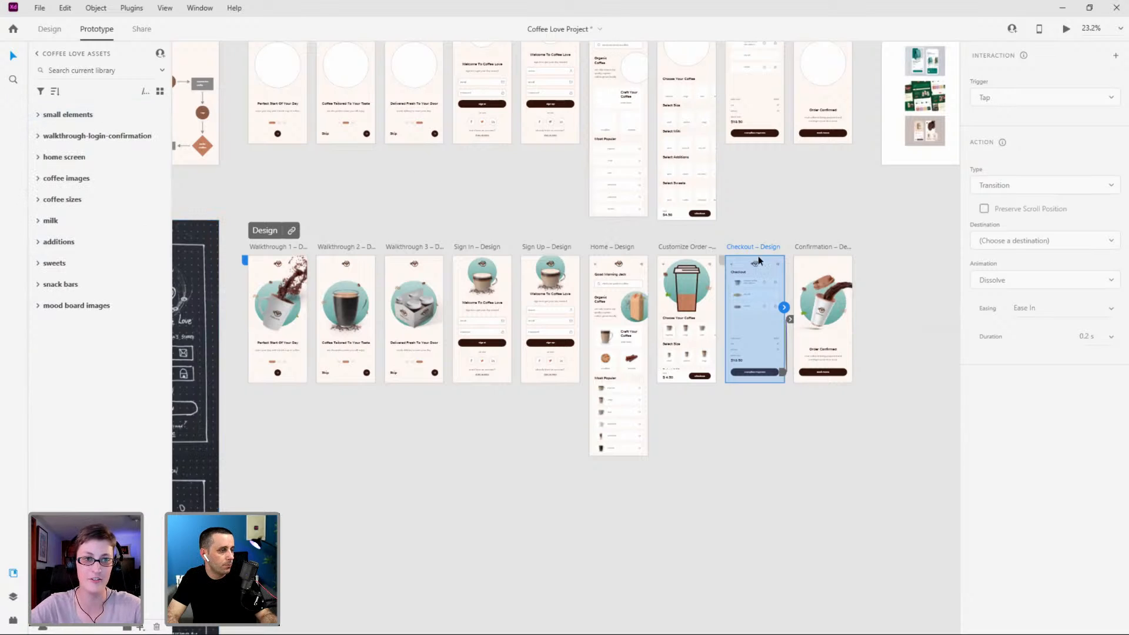
Return to Design mode and select the first coffee image's mask group on the Moodboard artboard.
left_click(821, 225)
left_click(61, 28)
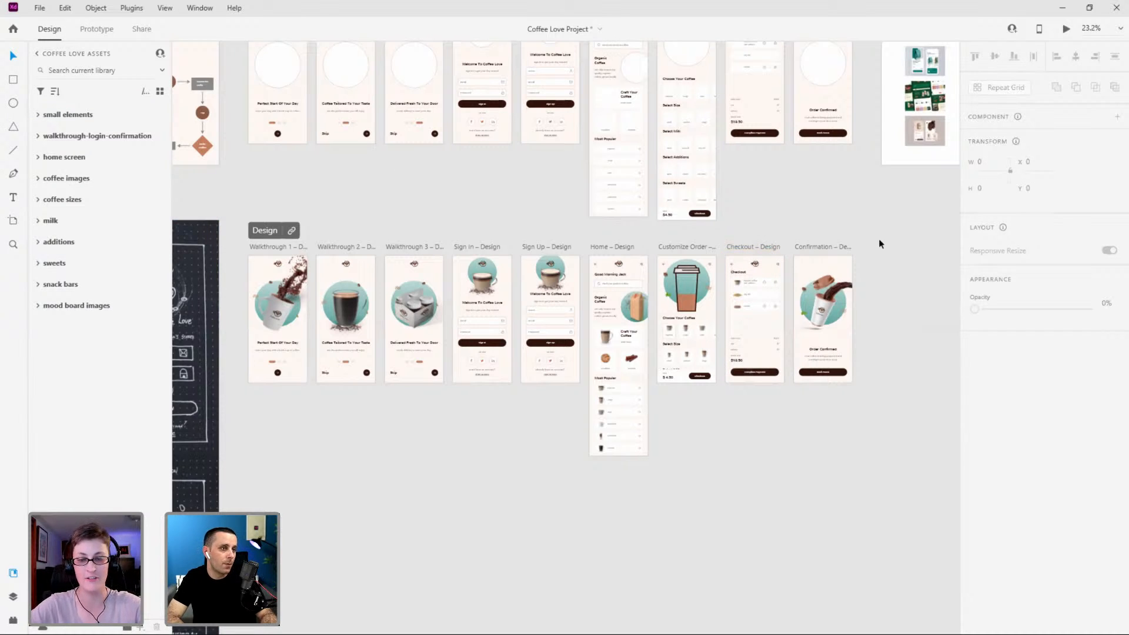
scroll(611, 256, "down", 2)
scroll(888, 154, "up", 3)
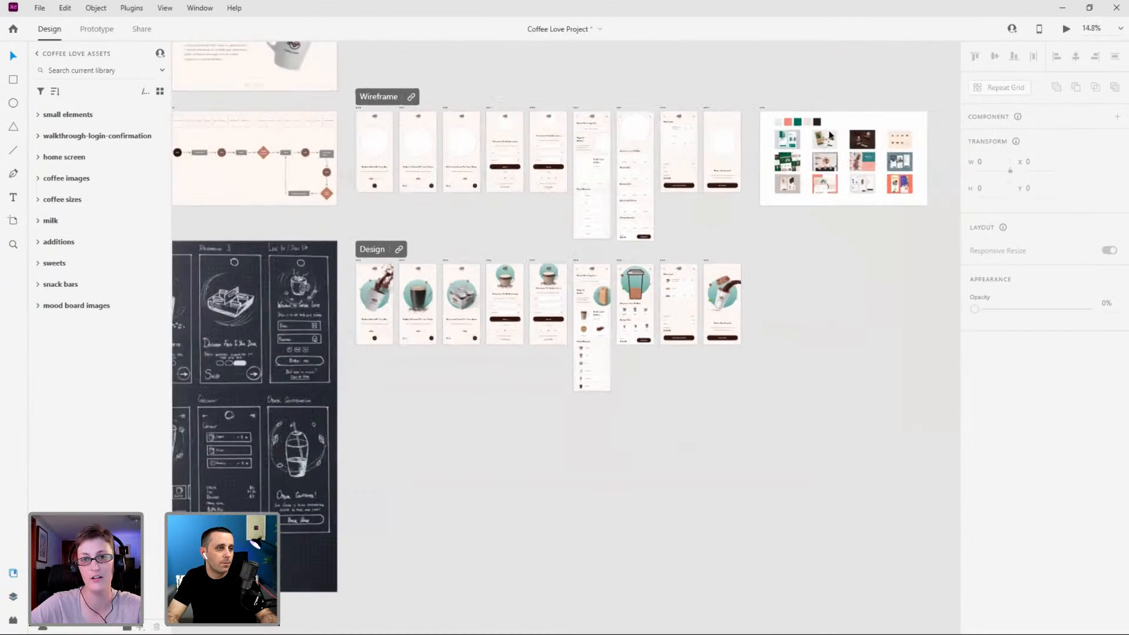
left_click(572, 147)
scroll(573, 141, "up", 4)
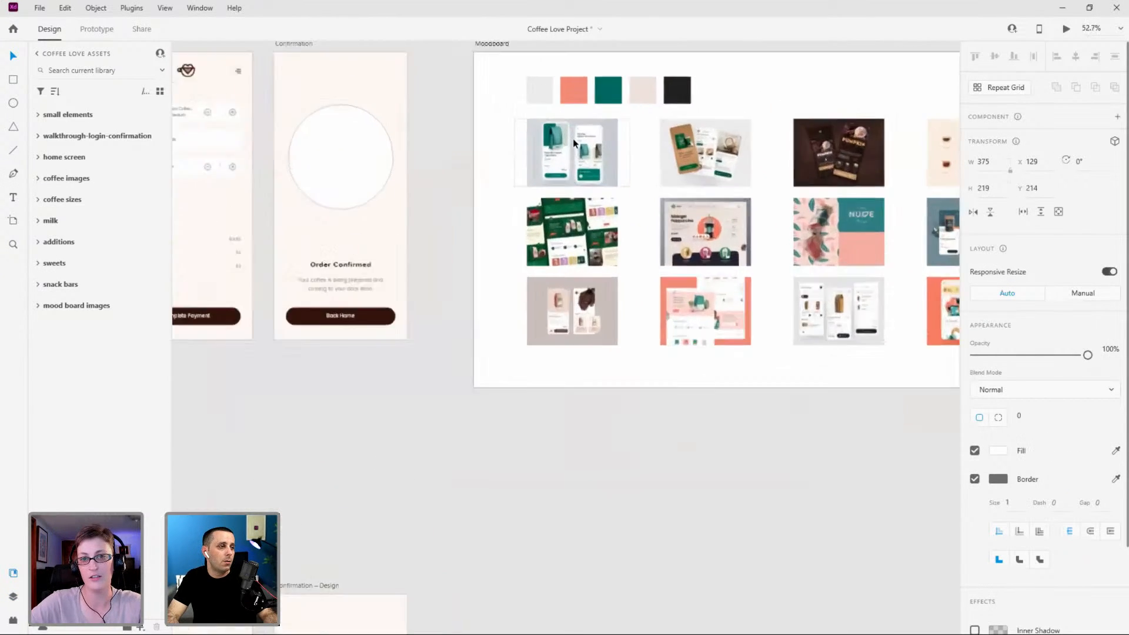
scroll(626, 169, "up", 1)
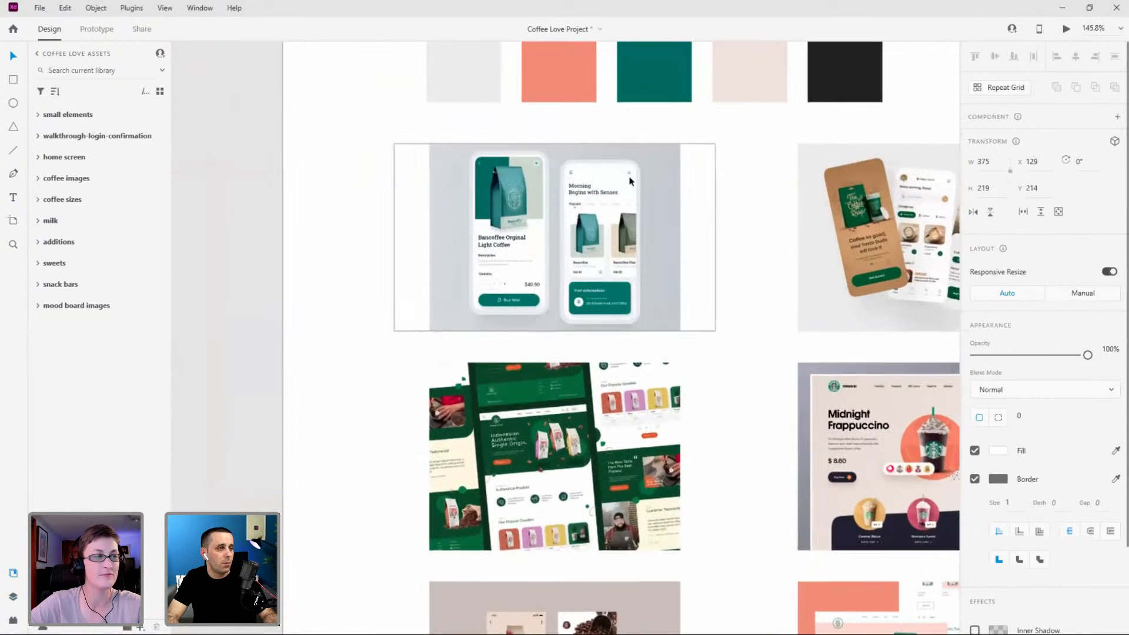
Try to enlarge the first moodboard image inside its mask, and undo the resize.
double_click(634, 176)
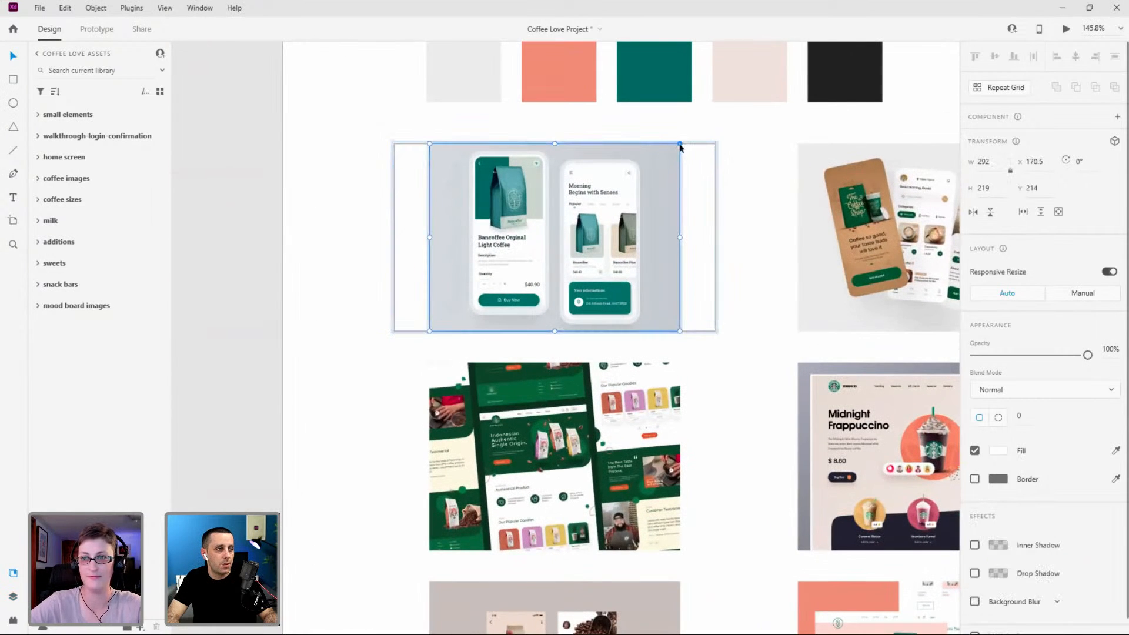
left_click_drag(679, 142, 721, 116)
left_click(788, 222)
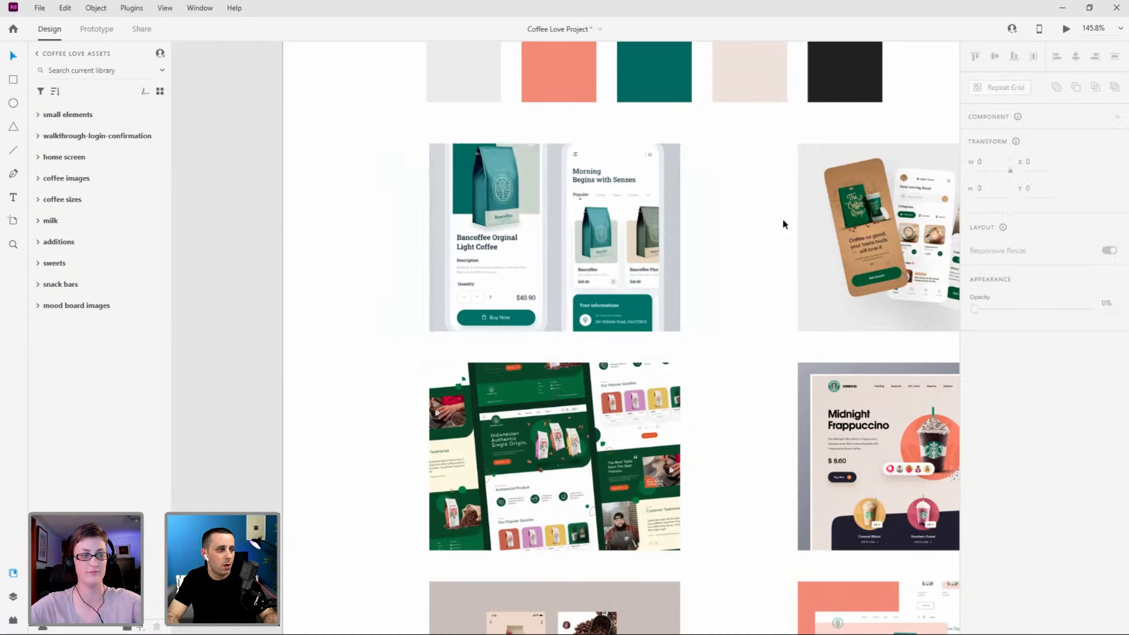
key("ctrl+z")
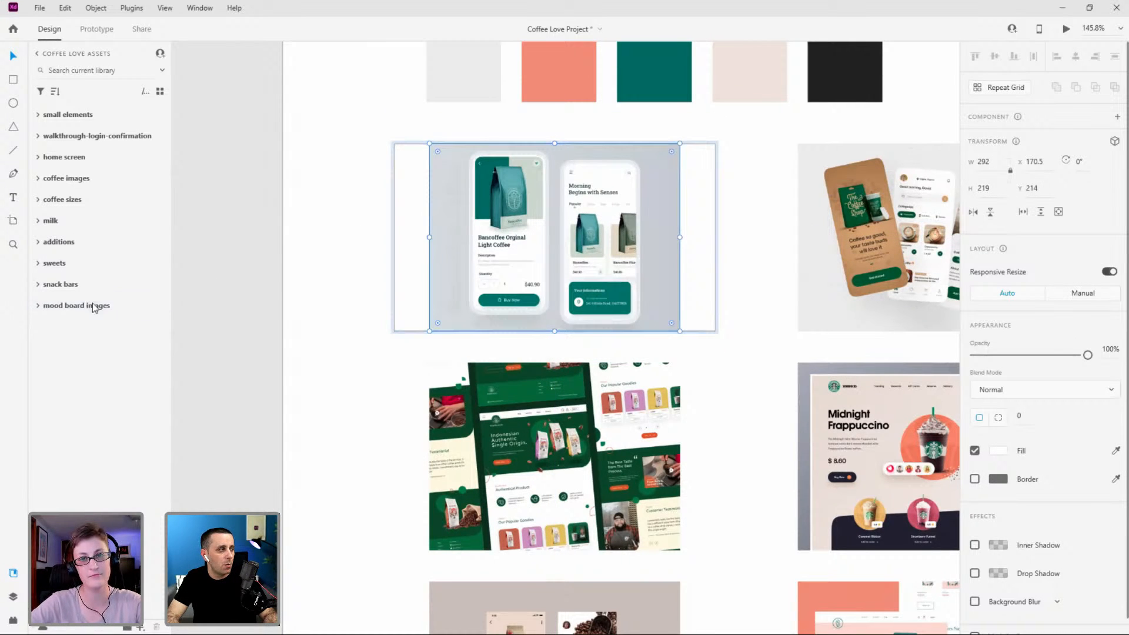
Show the layers, try to enlarge Rectangle 3 of Mask Group 1 to 427 × 267, and undo it.
left_click(13, 597)
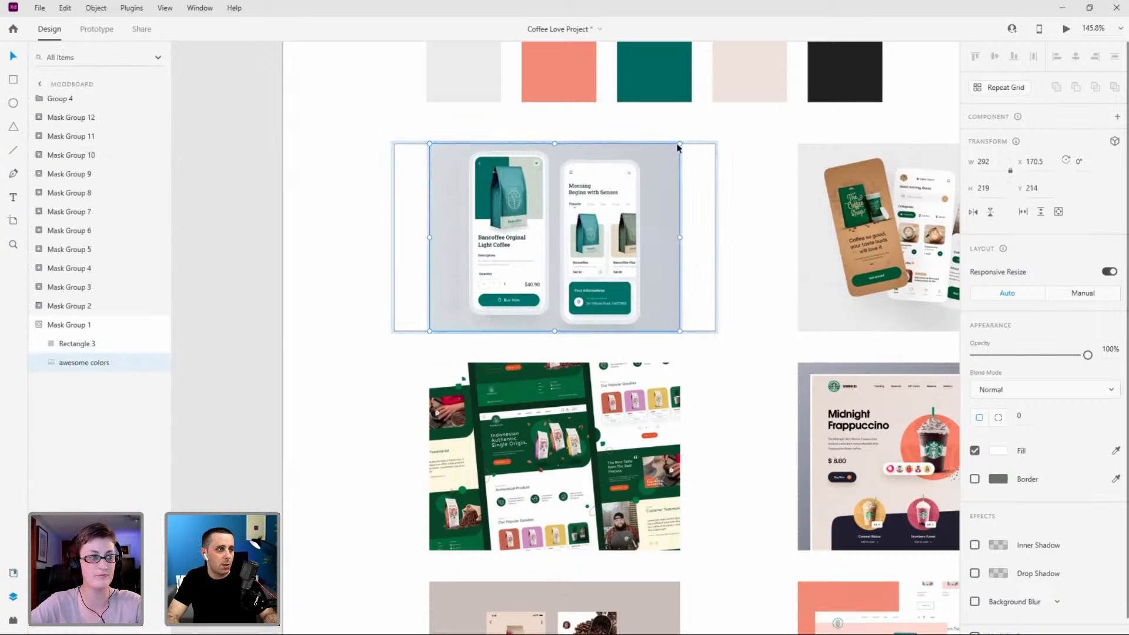
left_click_drag(680, 143, 738, 116)
key("ctrl+z")
left_click(100, 344)
key("ctrl+y")
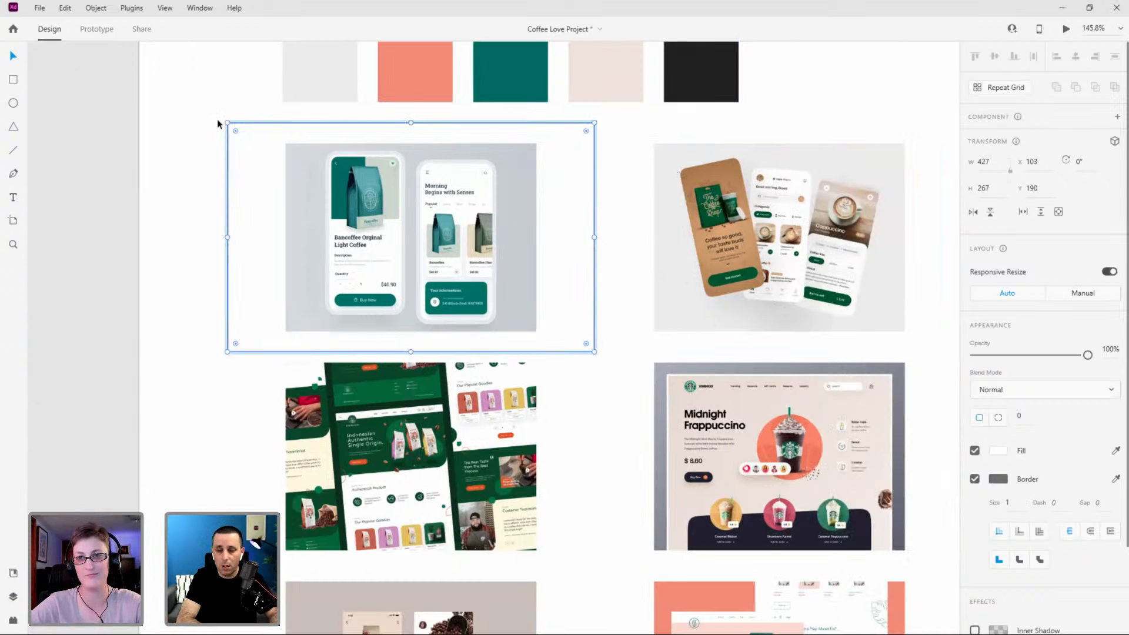
key("ctrl+y")
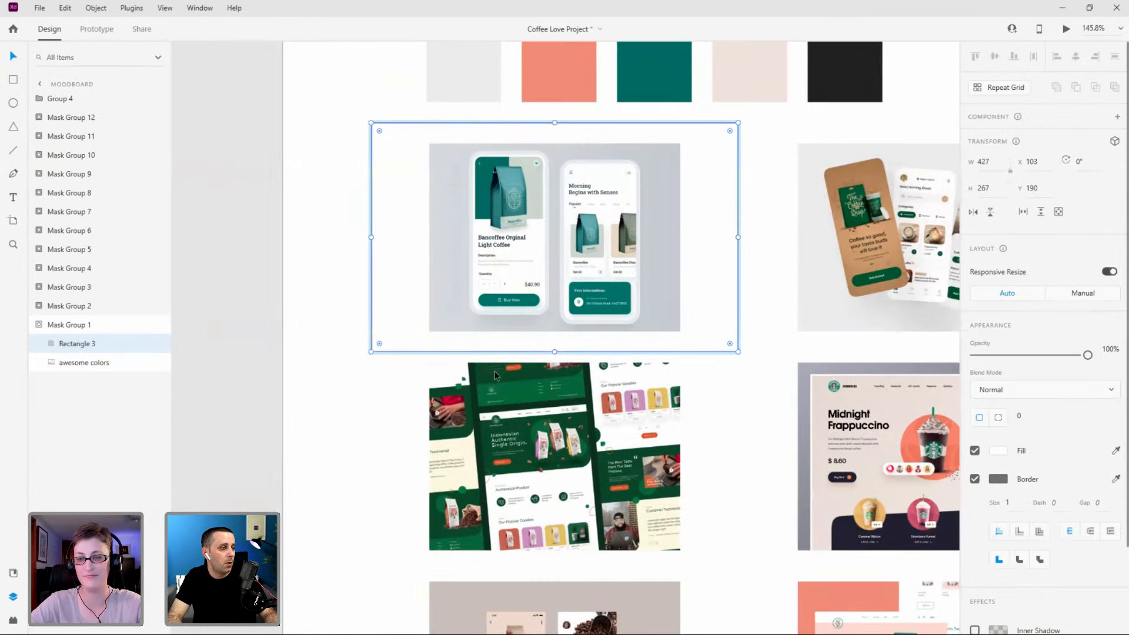
left_click(69, 363)
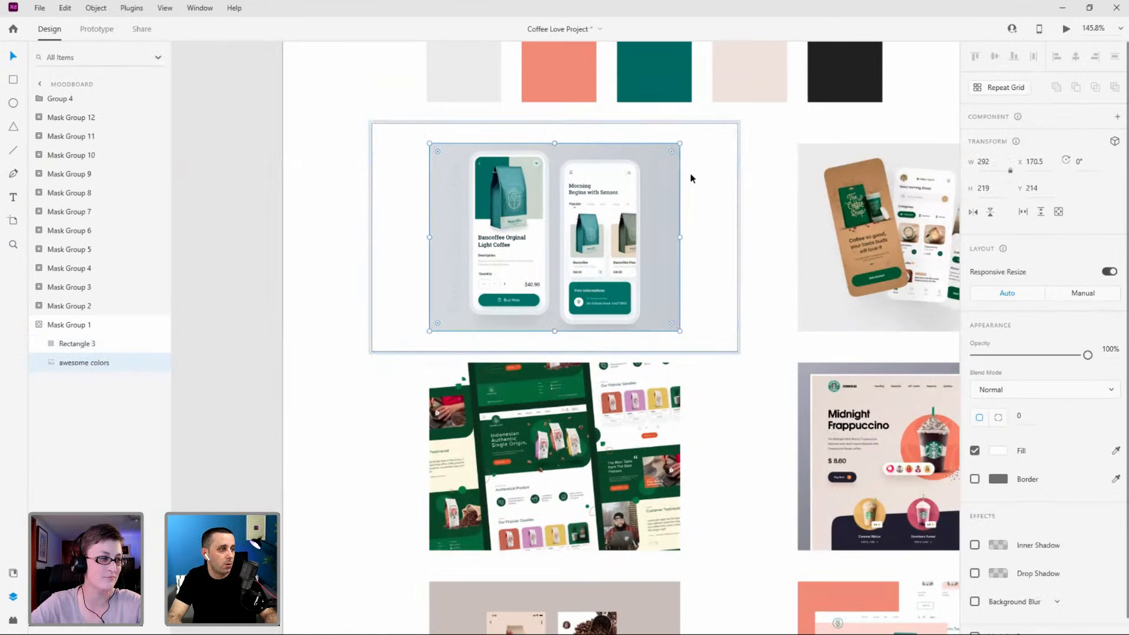
key("ctrl+z")
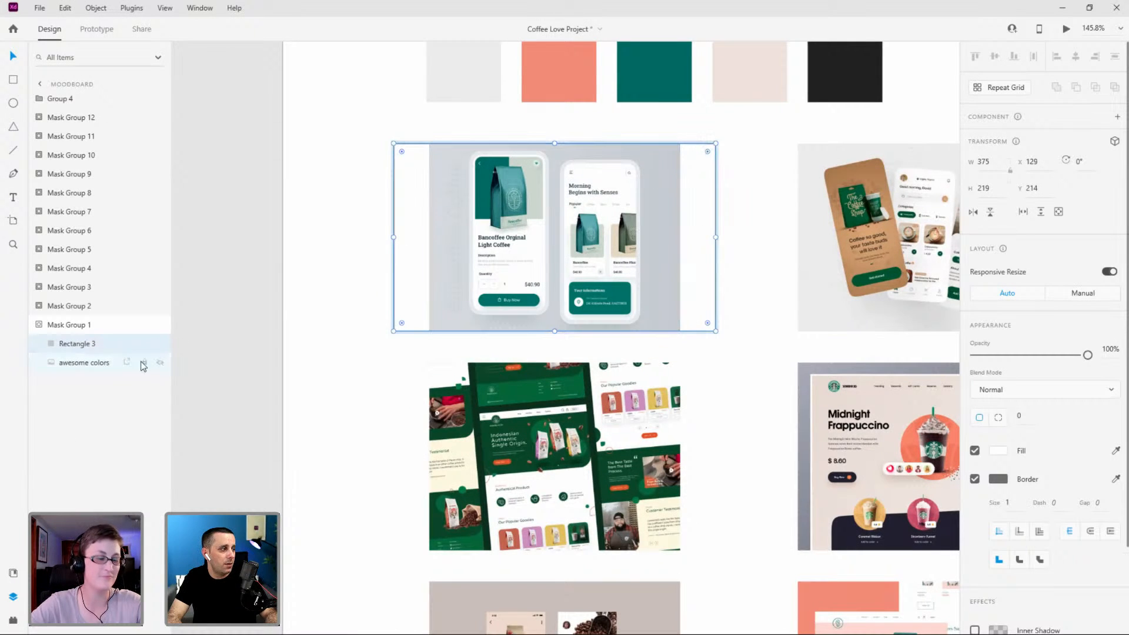
Enlarge the awesome colors and coffee cards images inside Mask Groups 1 and 2 to 375 × 281.25 each.
left_click(91, 358)
left_click_drag(679, 143, 716, 112)
scroll(323, 316, "down", 5)
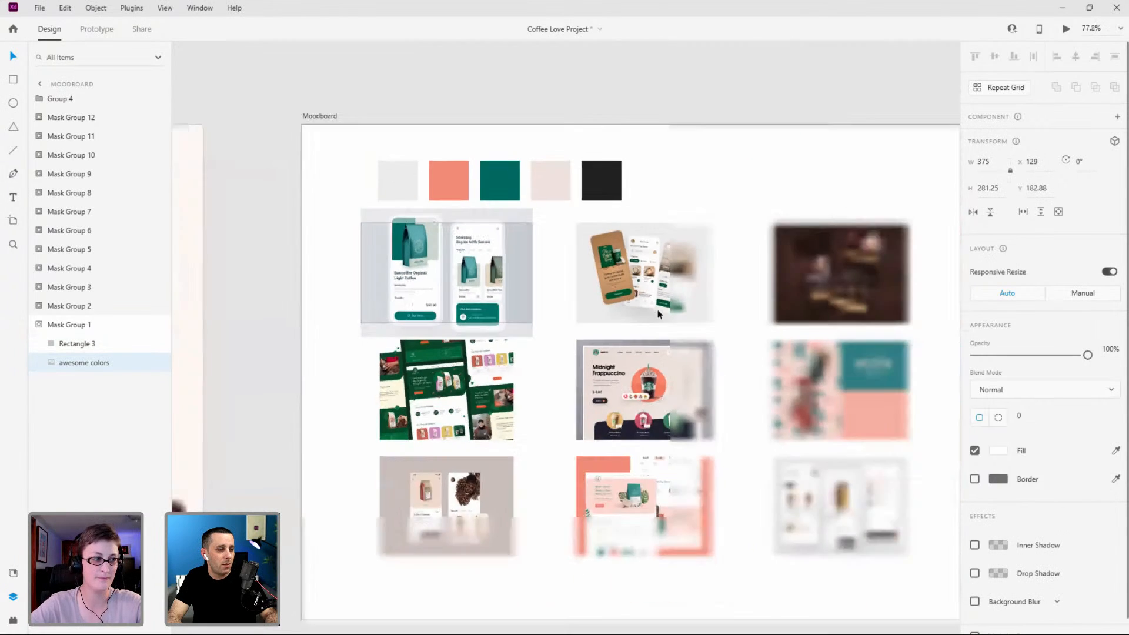
double_click(657, 275)
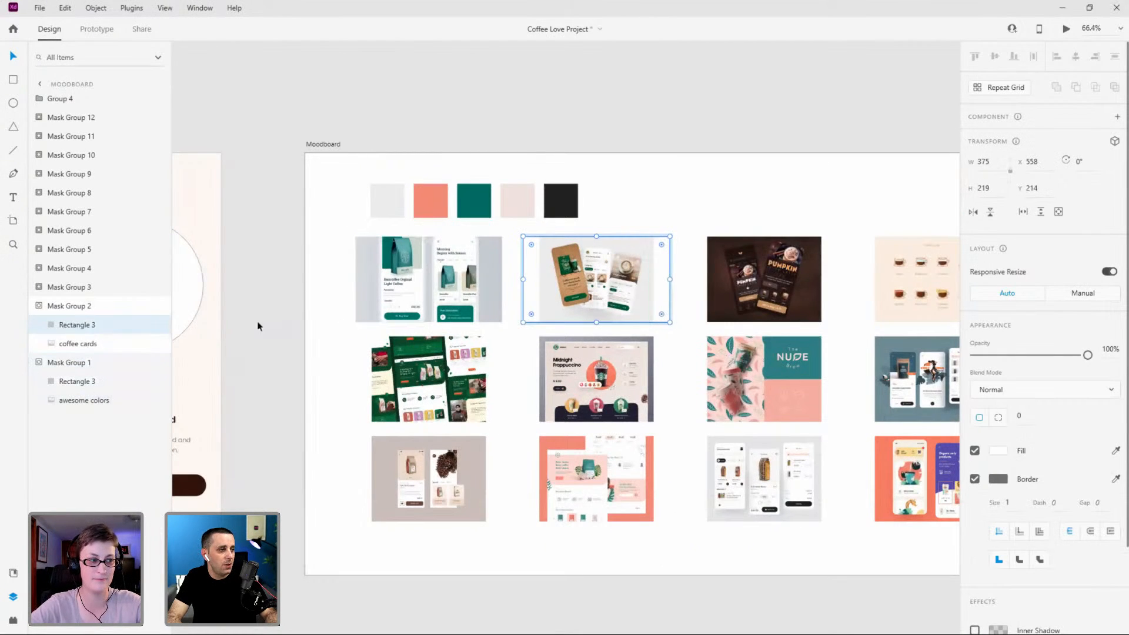
left_click(105, 343)
left_click(105, 343)
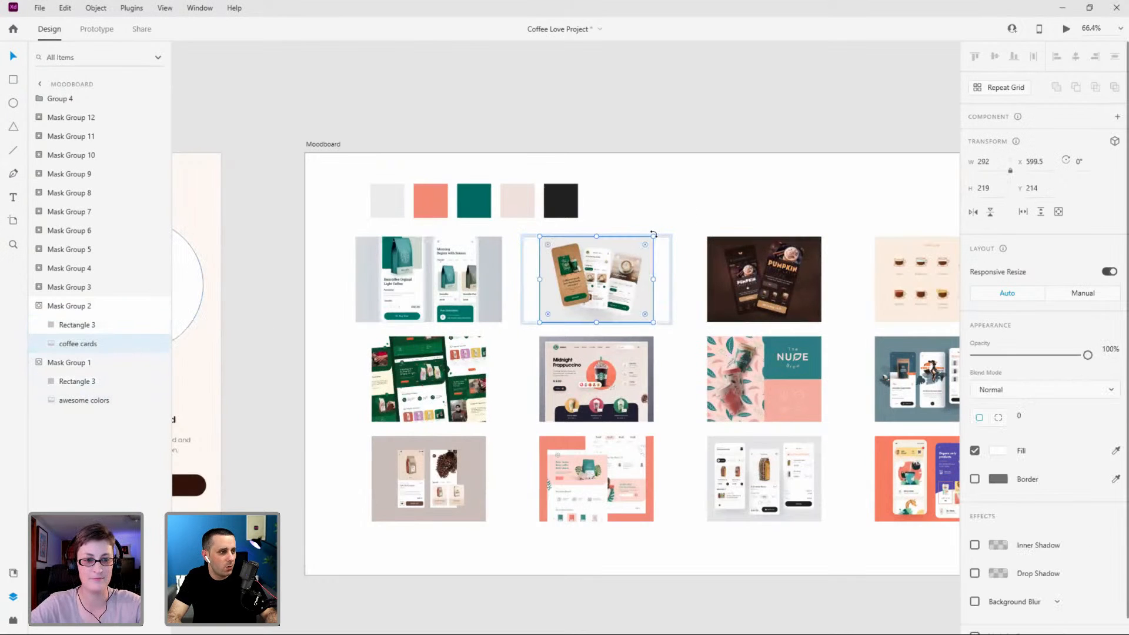
left_click_drag(654, 235, 674, 224)
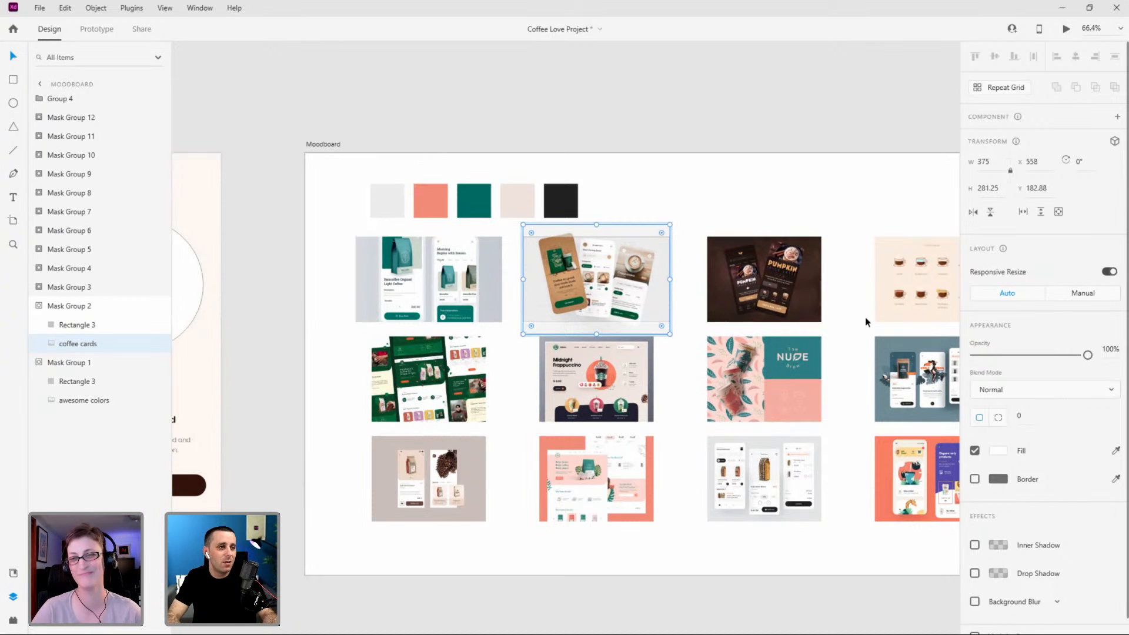
Enlarge the coffee sizes and selector image inside Mask Group 3 to 375 × 281.25.
double_click(806, 294)
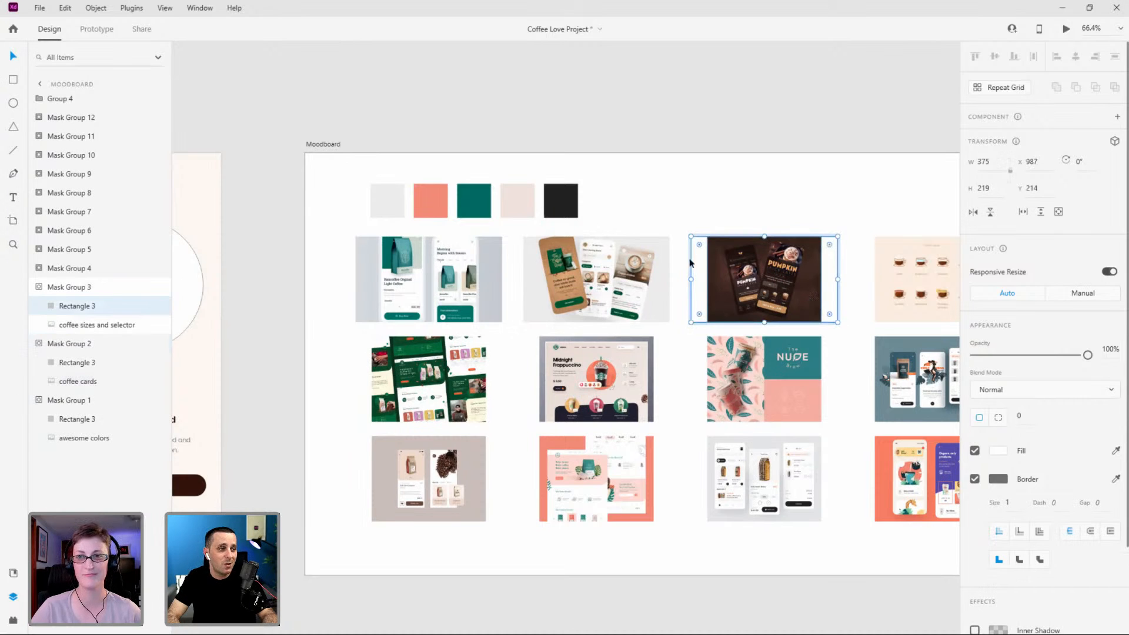
left_click(69, 324)
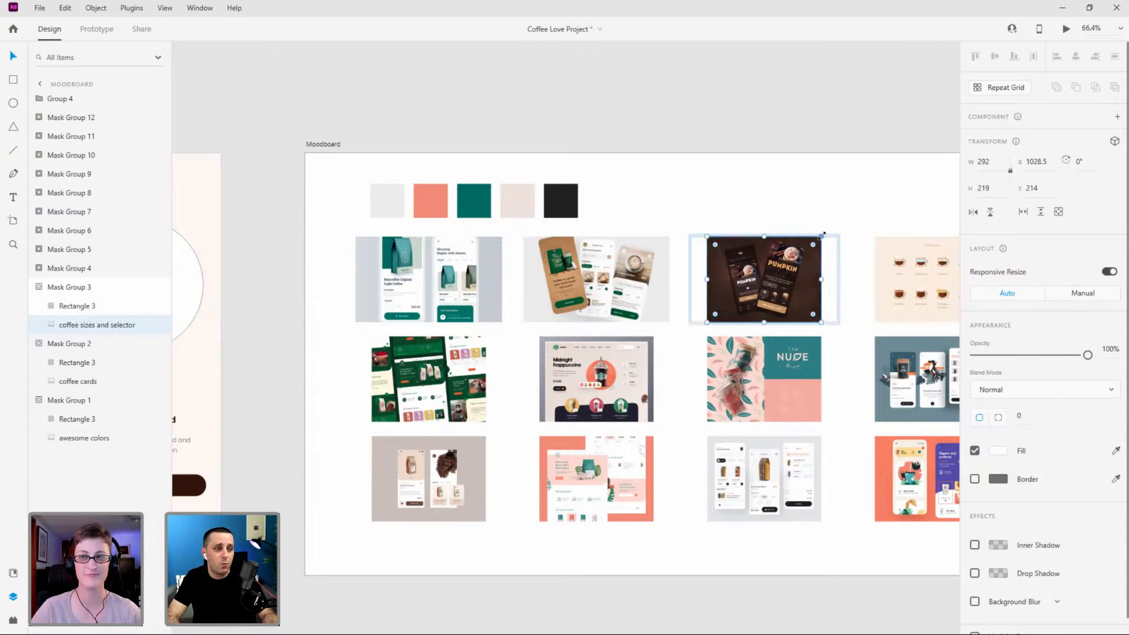
left_click_drag(821, 234, 838, 223)
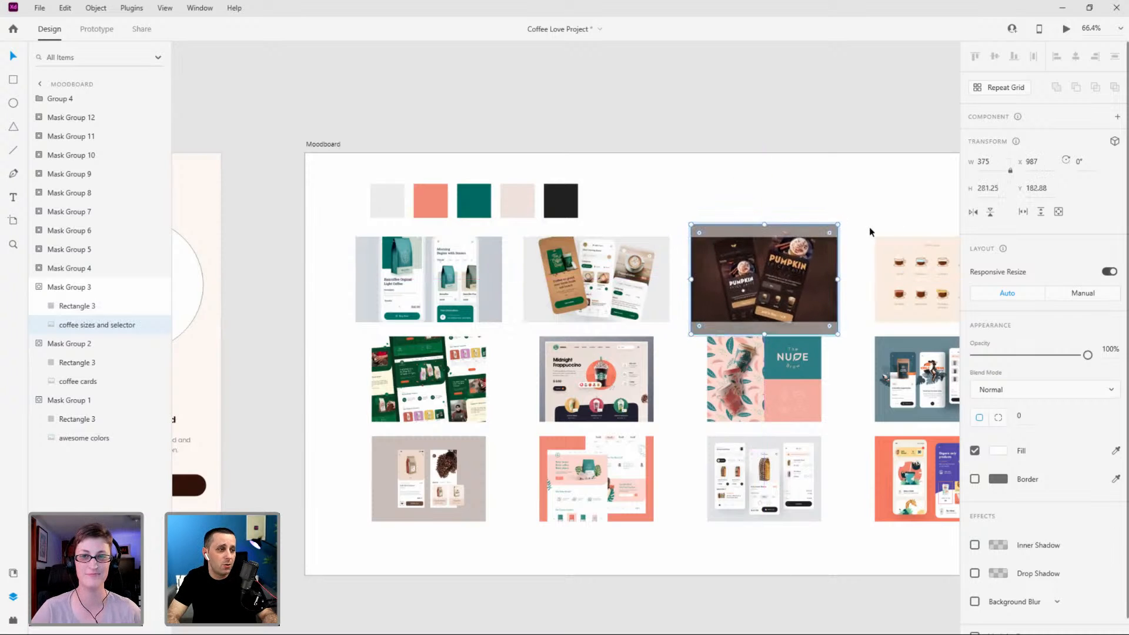
Enlarge the coffee types image inside Mask Group 4 to 375 × 281.25.
scroll(874, 202, "right", 4)
left_click(785, 268)
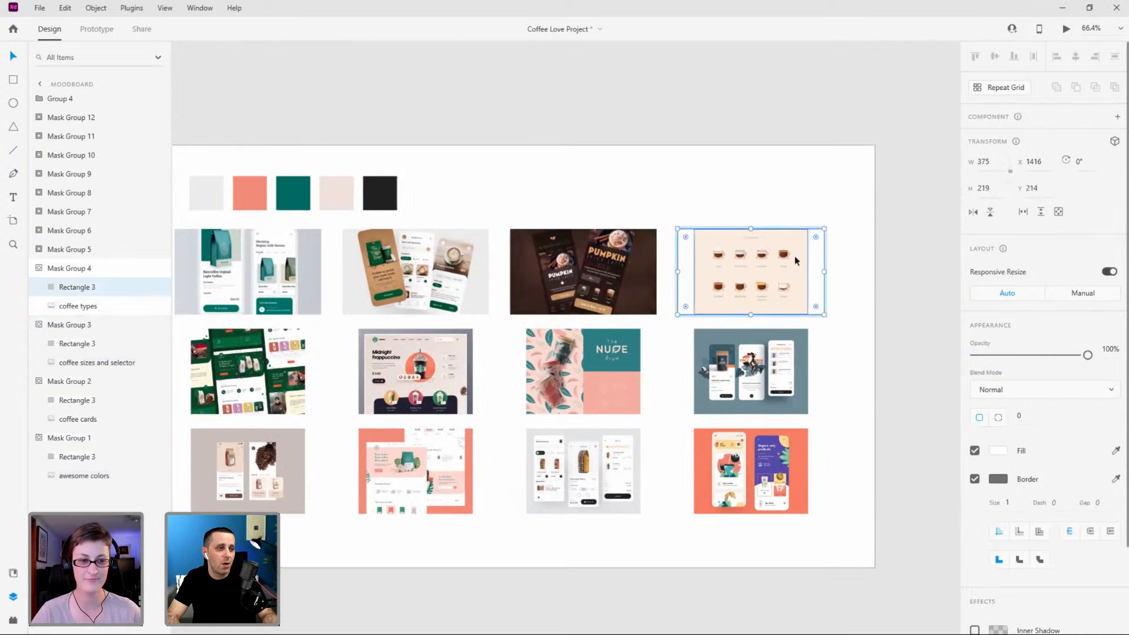
left_click(773, 269)
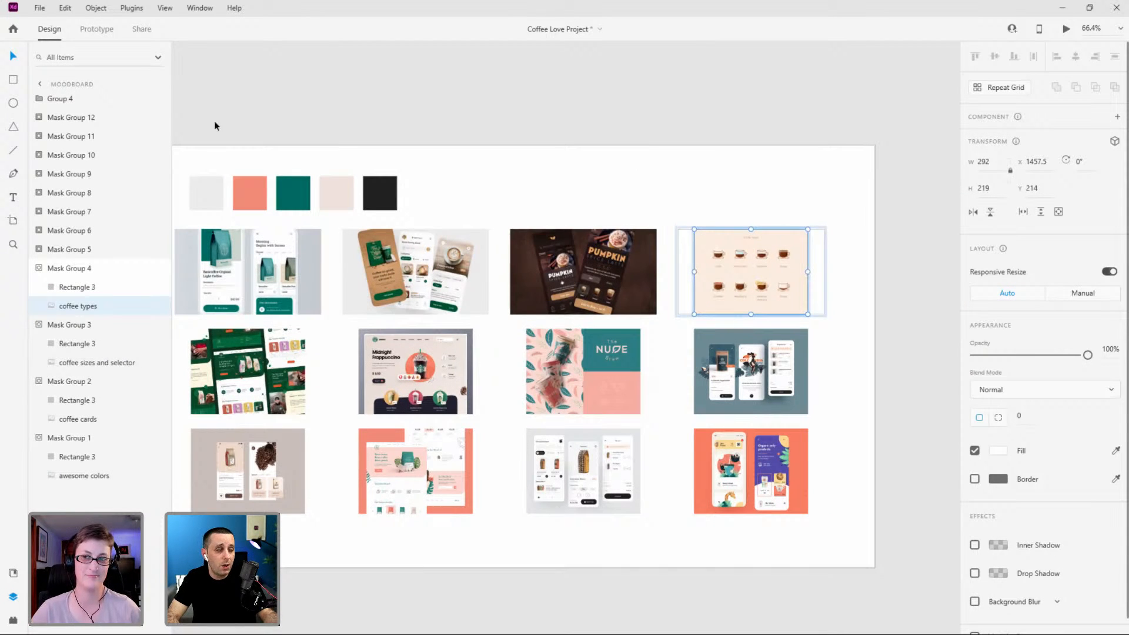
left_click(88, 287)
left_click(91, 306)
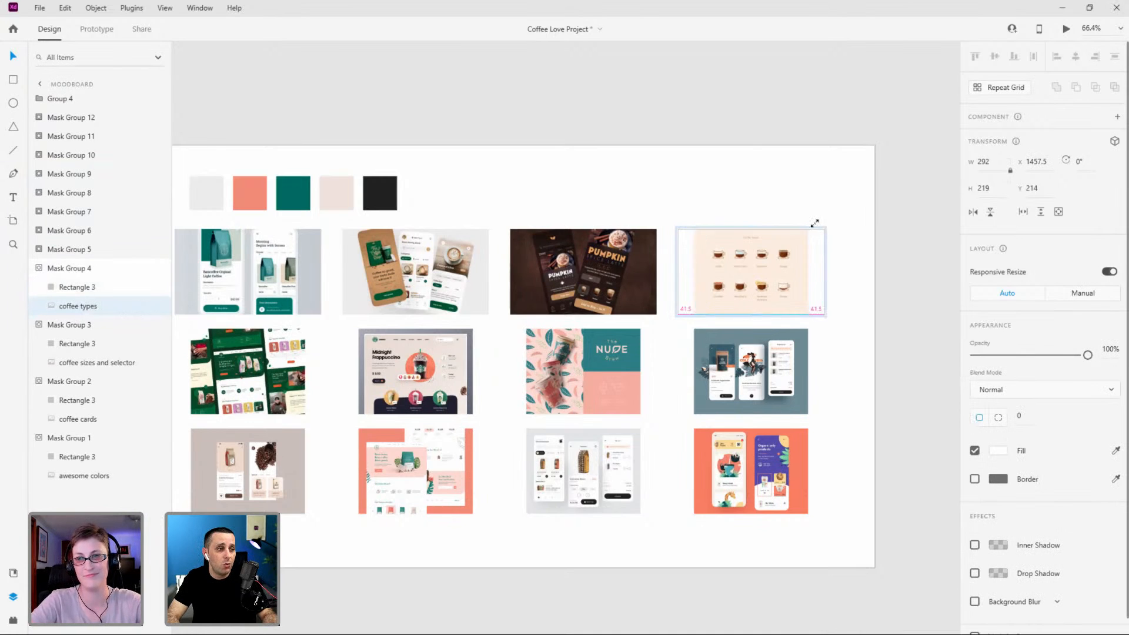
left_click_drag(808, 229, 822, 217)
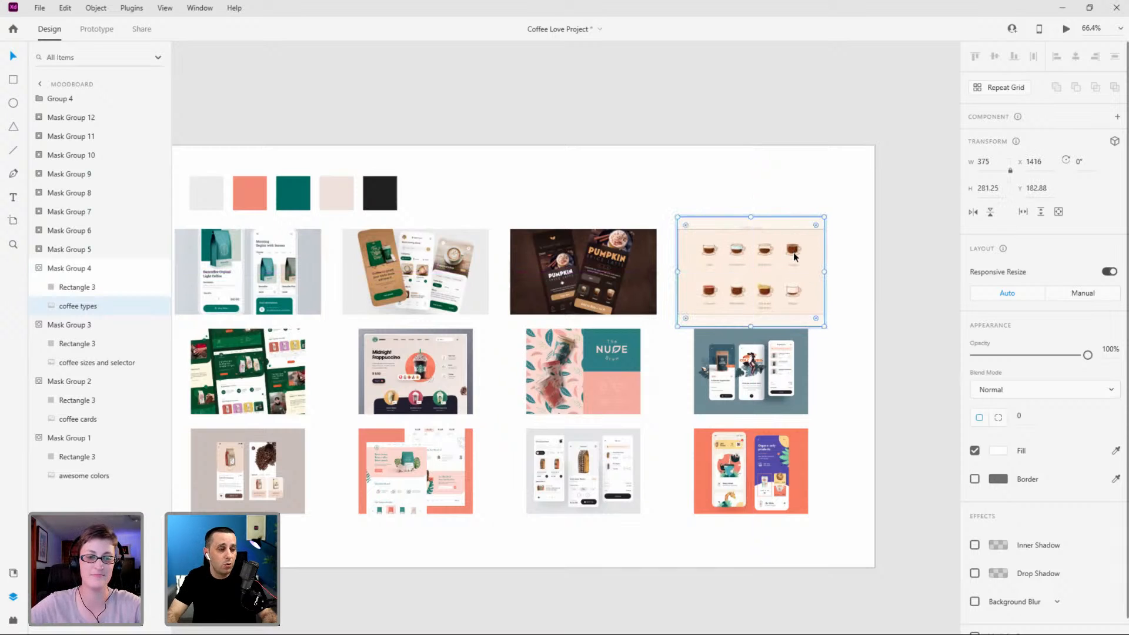
Enlarge the colors and small elements image inside Mask Group 5 until it fills the mask's width.
left_click(303, 373)
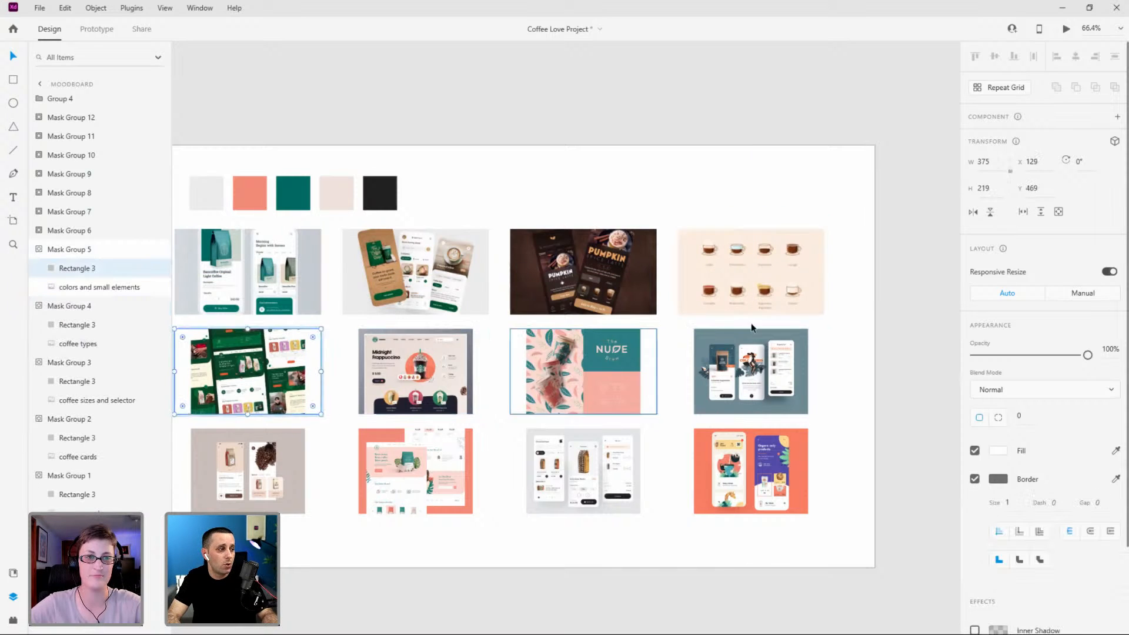
scroll(867, 312, "down", 3)
scroll(371, 356, "up", 5)
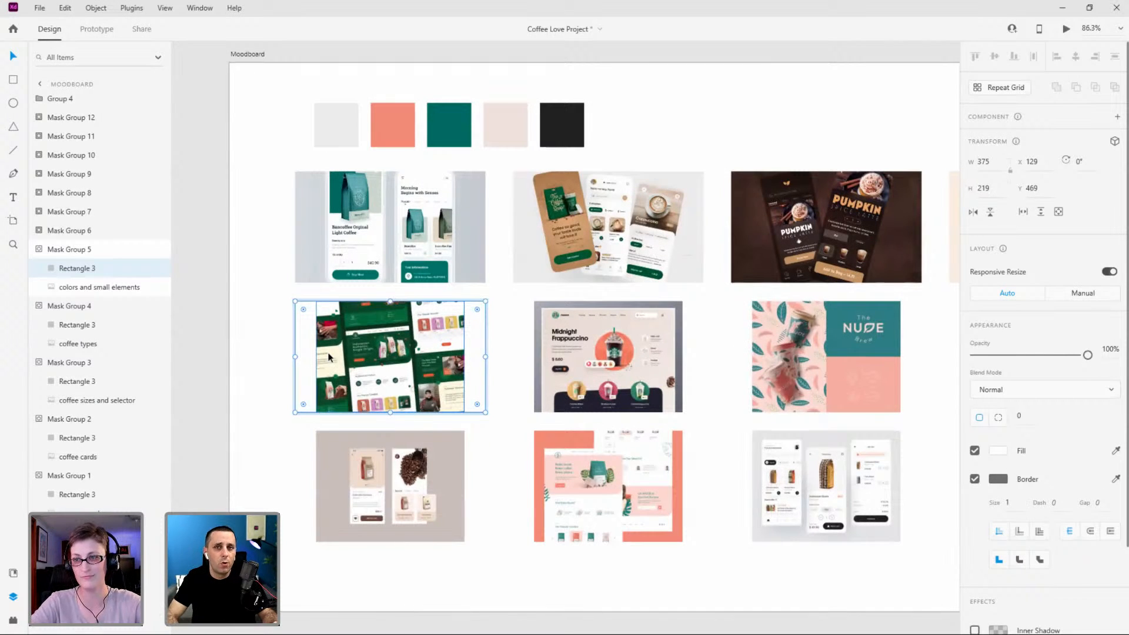
left_click(379, 348)
left_click_drag(464, 301, 484, 283)
Enlarge the cool colors image inside Mask Group 6 to 375 × 281.25.
left_click(610, 334)
left_click(640, 337)
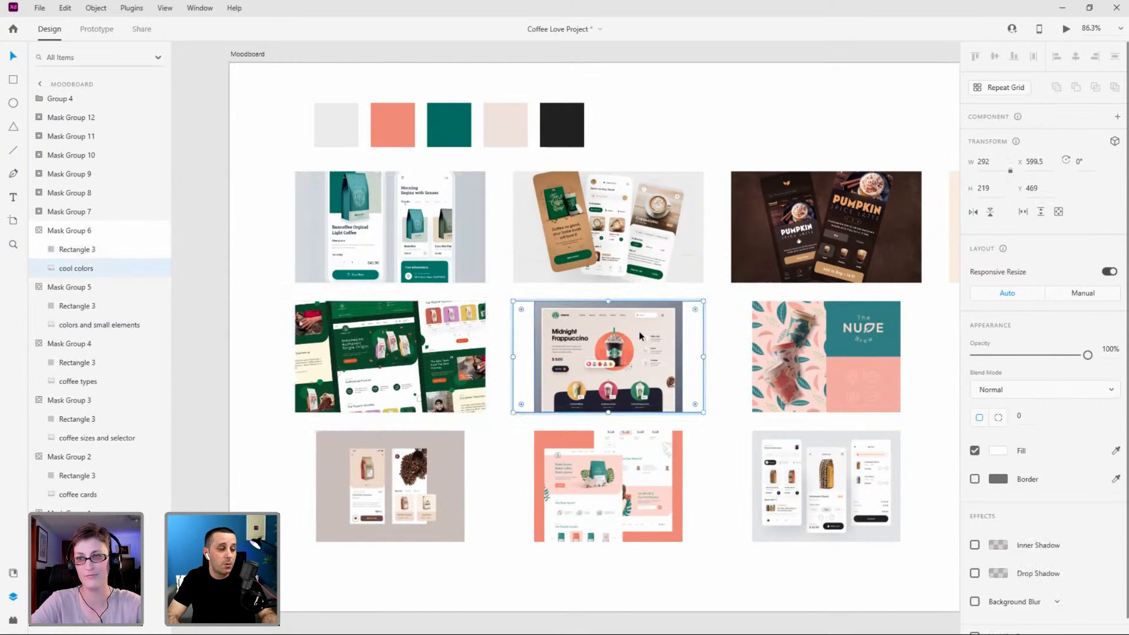
left_click_drag(687, 296, 705, 283)
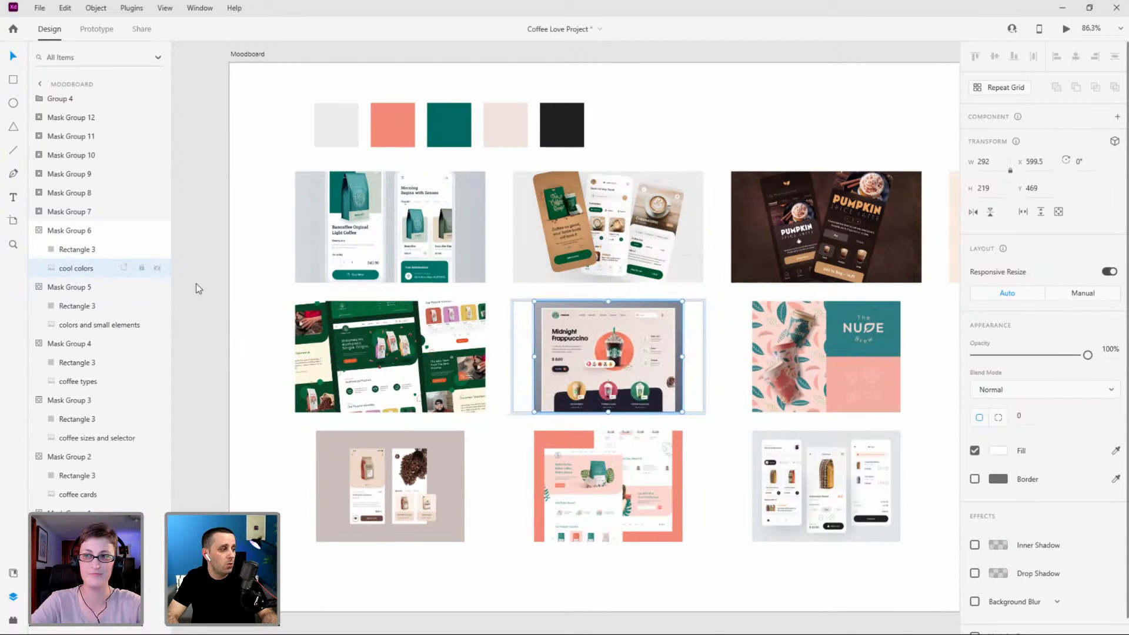
left_click(74, 250)
left_click(75, 273)
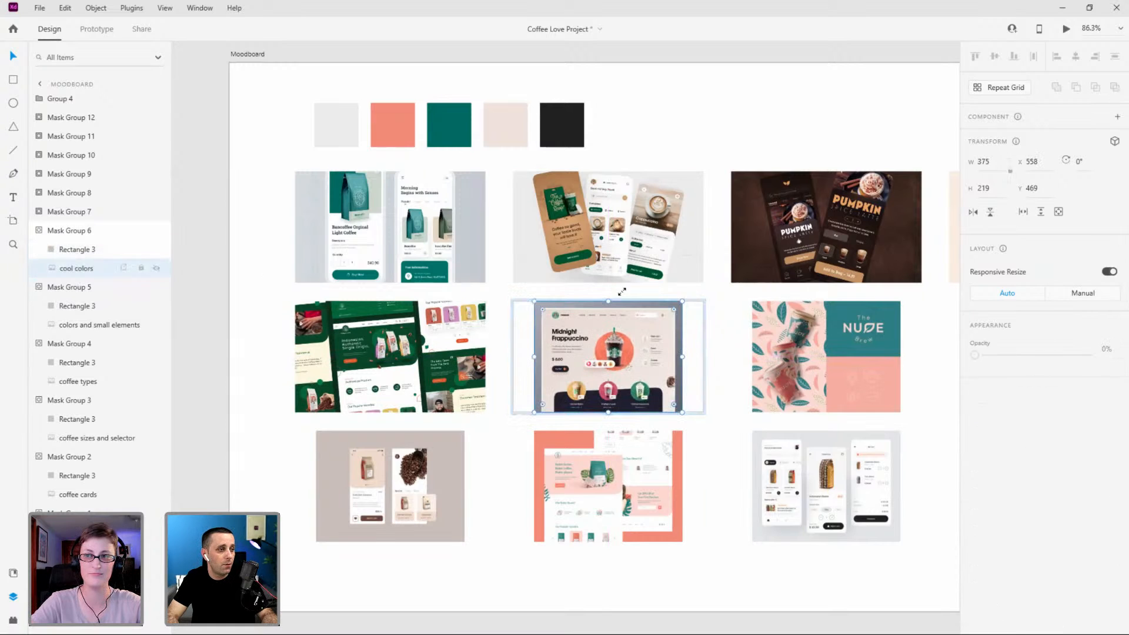
left_click_drag(682, 301, 706, 283)
Enlarge the cool patterns image inside Mask Group 7 to 375 × 281.25.
left_click(765, 310)
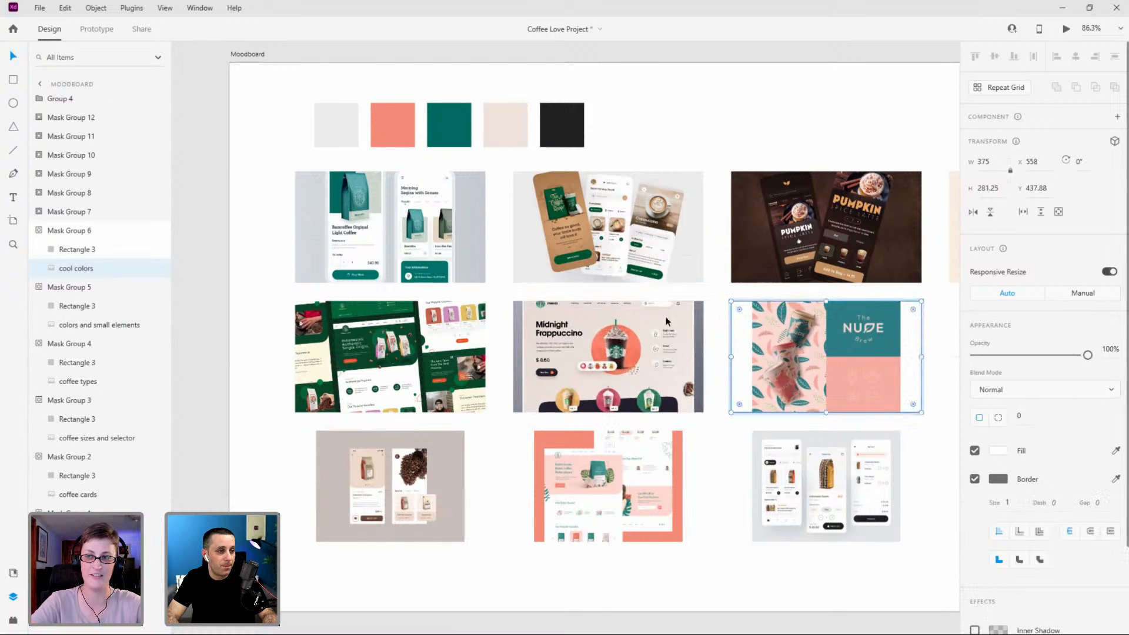
left_click(82, 249)
left_click_drag(899, 299, 920, 285)
Enlarge the cool design image inside Mask Group 8 to 375 × 281.25.
left_click_drag(947, 509, 671, 474)
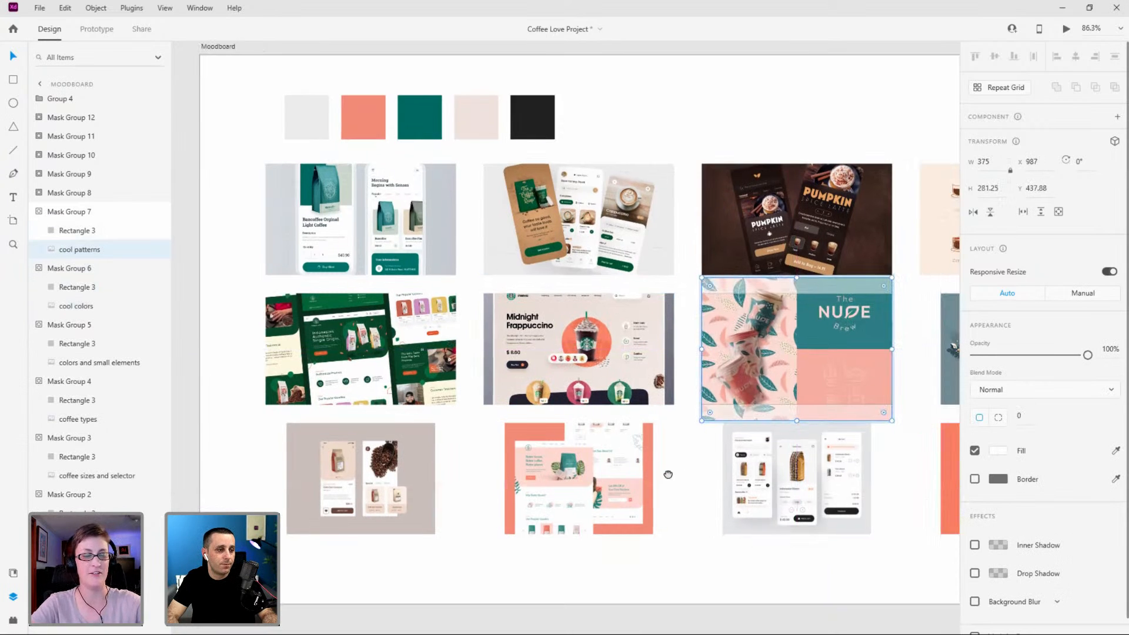
double_click(706, 311)
left_click(59, 231)
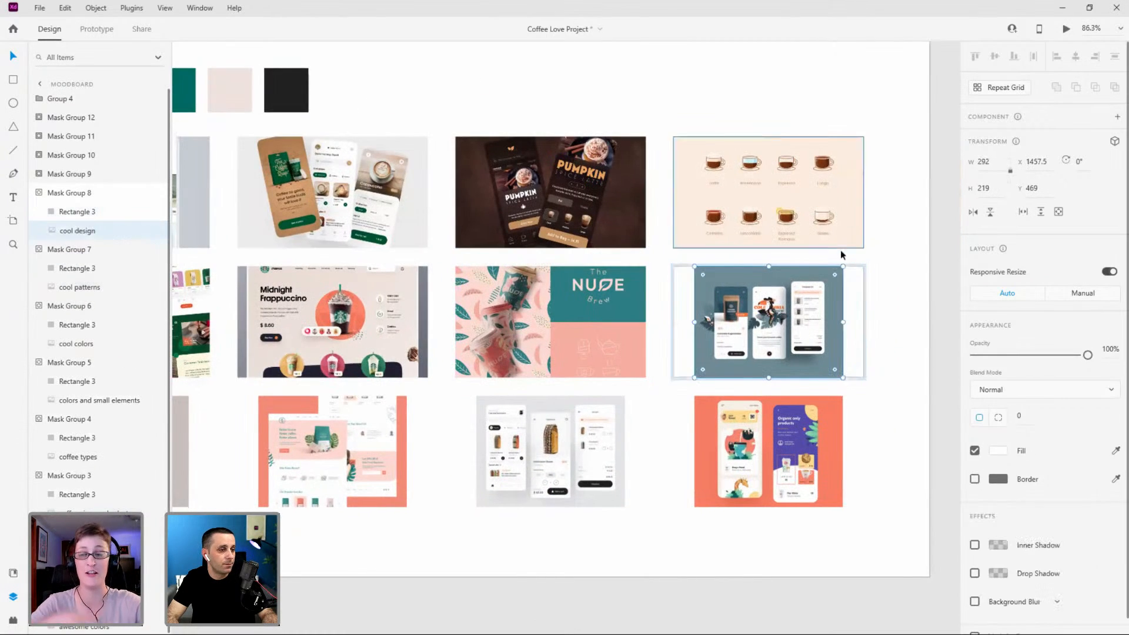
left_click_drag(845, 264, 864, 241)
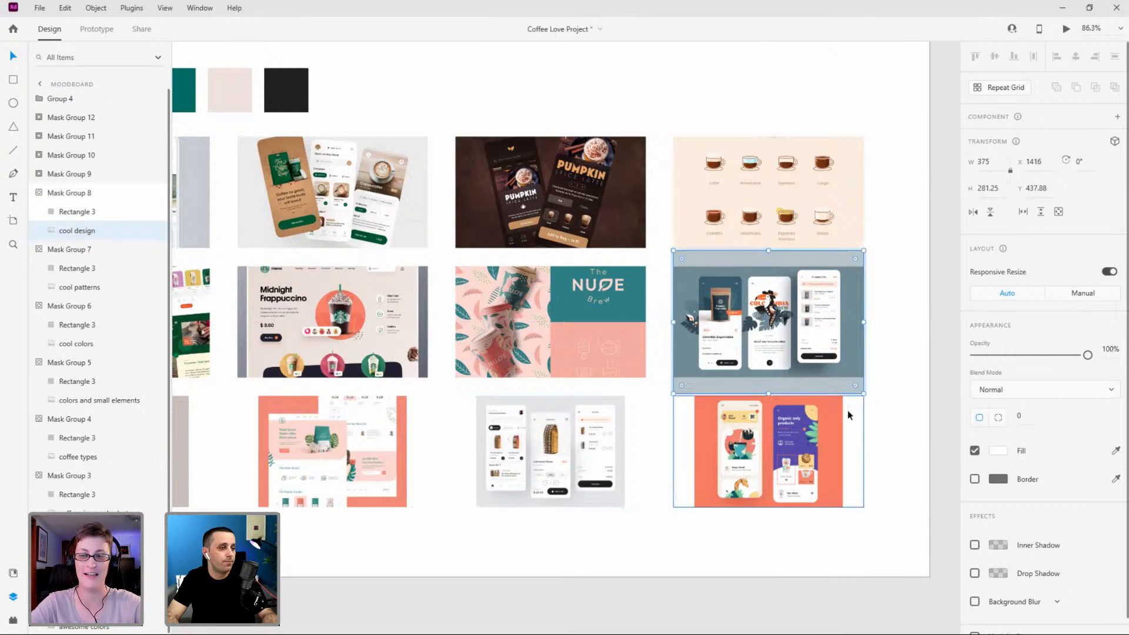
Enlarge the layout and color image inside Mask Group 9 until it fills the mask's width.
scroll(458, 460, "down", 3)
scroll(435, 441, "up", 3)
double_click(454, 404)
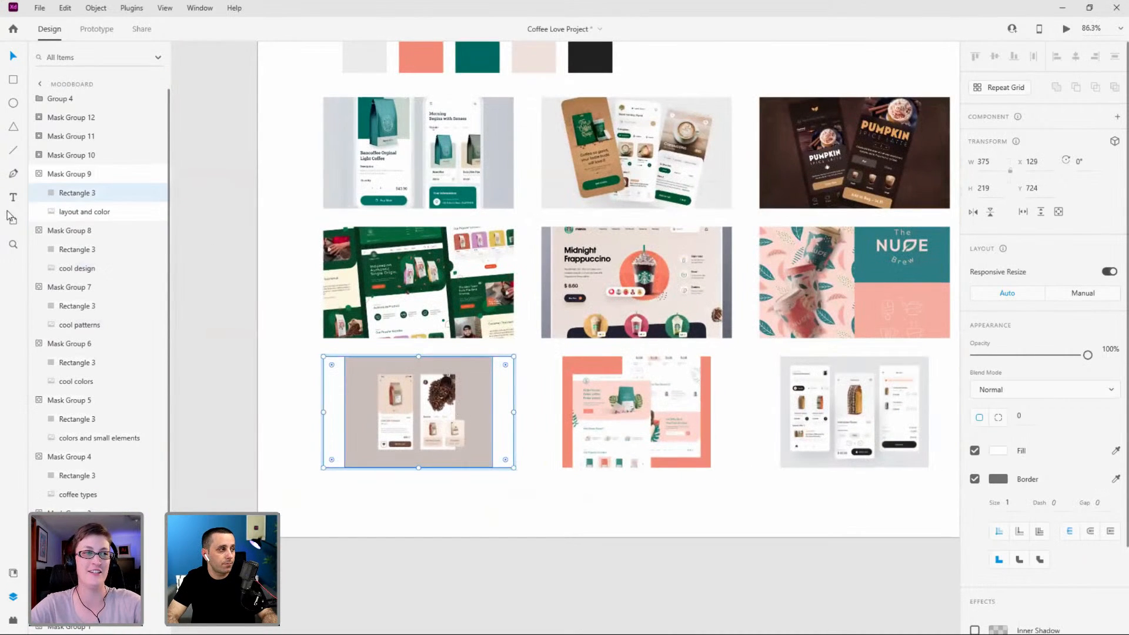
left_click_drag(492, 357, 514, 340)
Enlarge the lovely colors image inside Mask Group 10 until it fills the mask's width.
double_click(610, 396)
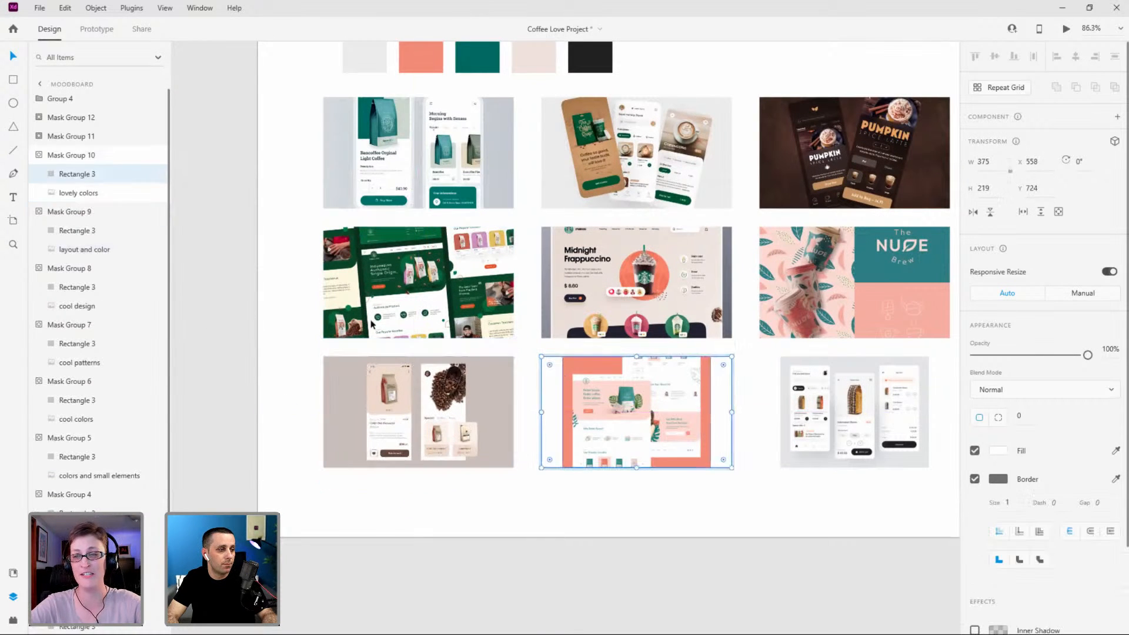
left_click(73, 195)
left_click_drag(710, 356, 735, 340)
Enlarge the nice layout image inside Mask Group 11 to 375 × 281.25.
double_click(831, 405)
left_click(76, 174)
scroll(676, 364, "down", 3)
scroll(673, 329, "up", 4)
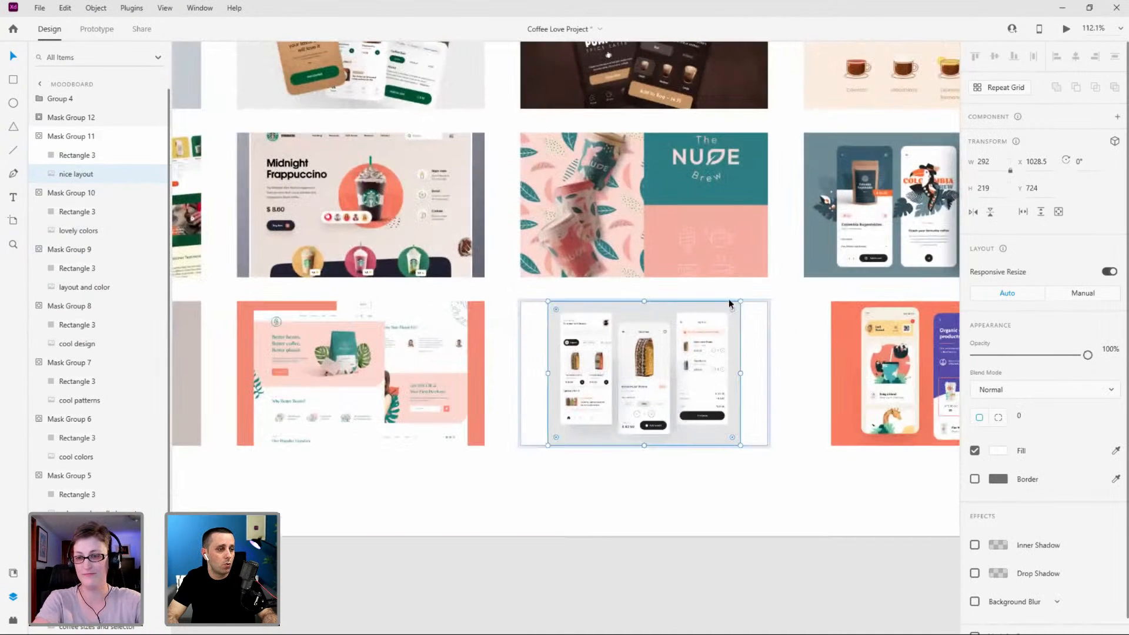
left_click_drag(756, 285, 769, 281)
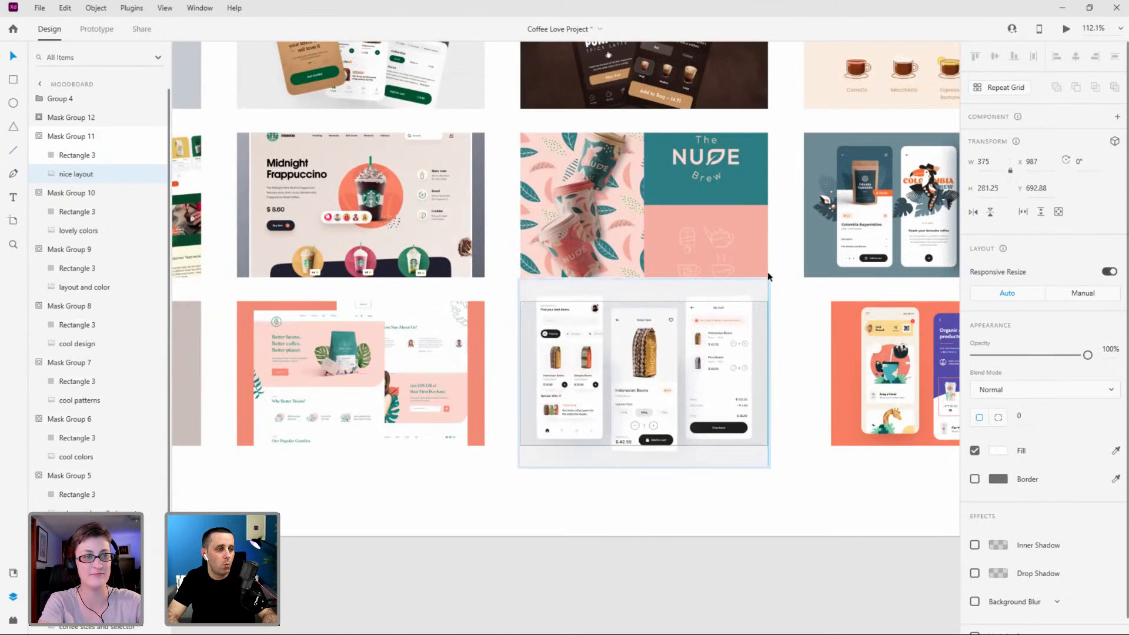
Enlarge the shapes and layout image inside Mask Group 12 to 375 × 281.25.
scroll(468, 309, "down", 1)
double_click(838, 354)
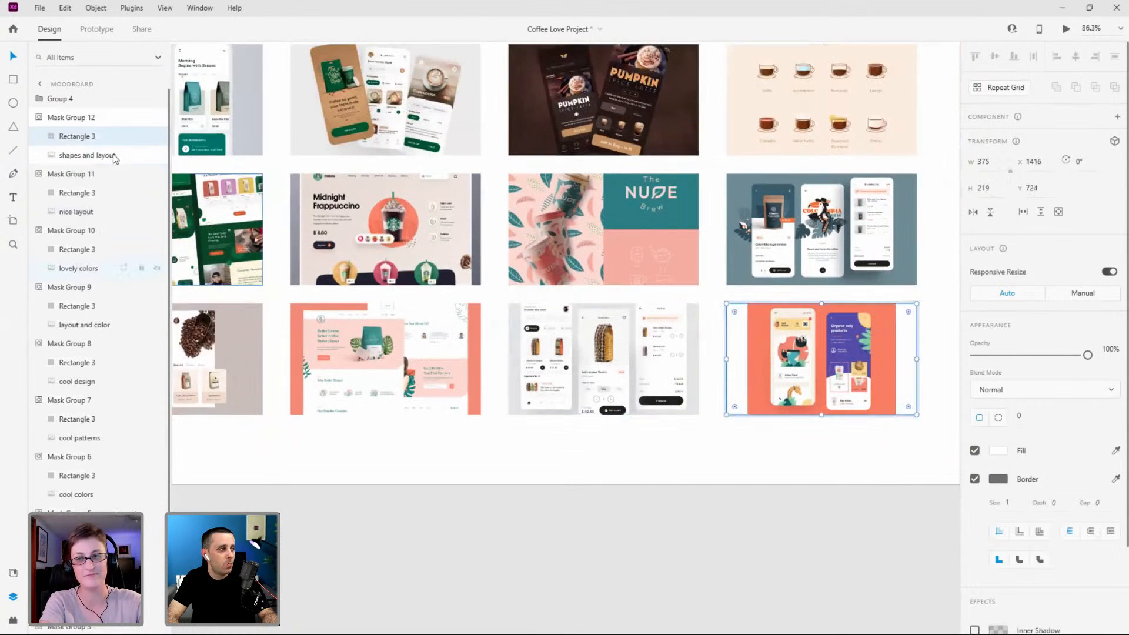
left_click_drag(895, 303, 918, 286)
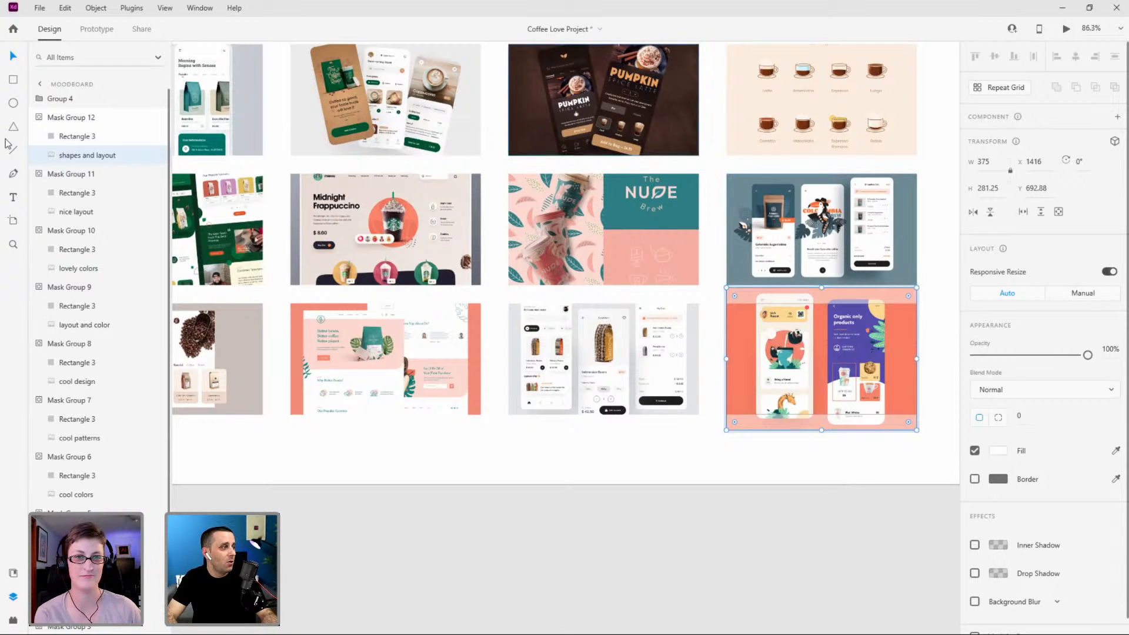
left_click(57, 118)
Move the Moodboard's colour swatch group to X 129 so it aligns with the left edge of the image grid.
scroll(793, 261, "down", 4)
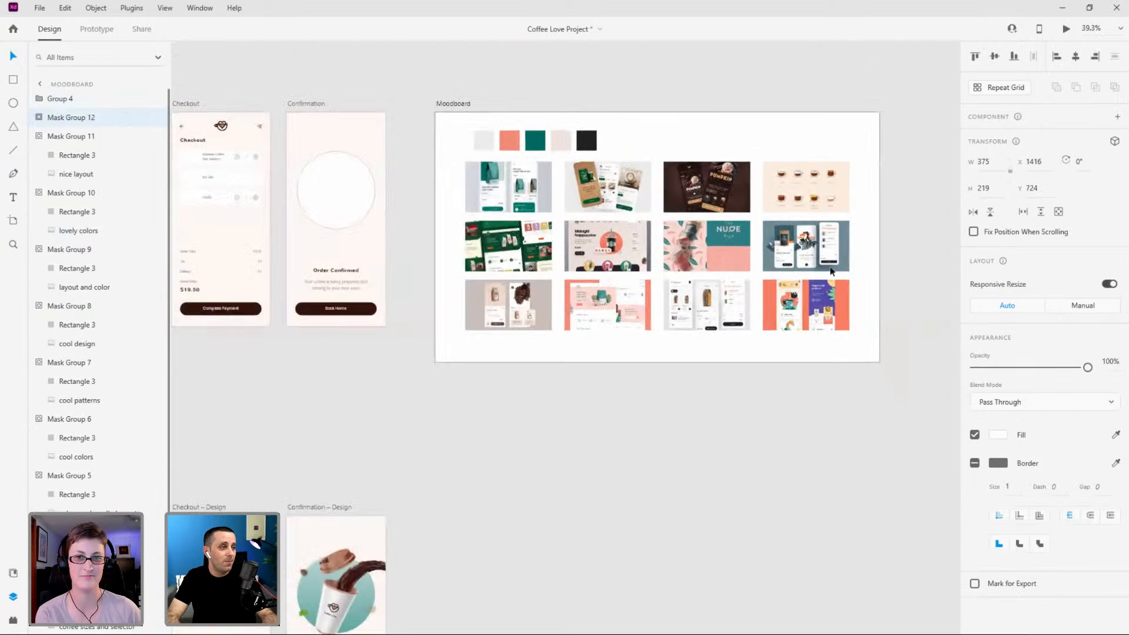
left_click(625, 143)
scroll(563, 111, "up", 5)
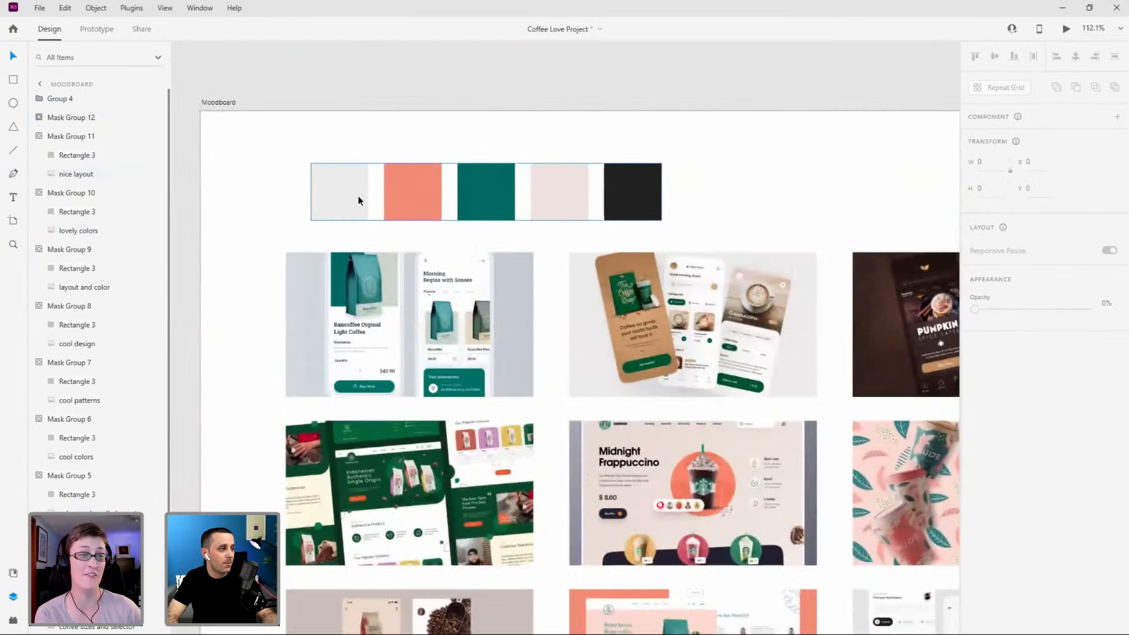
left_click(417, 191)
left_click_drag(417, 191, 394, 190)
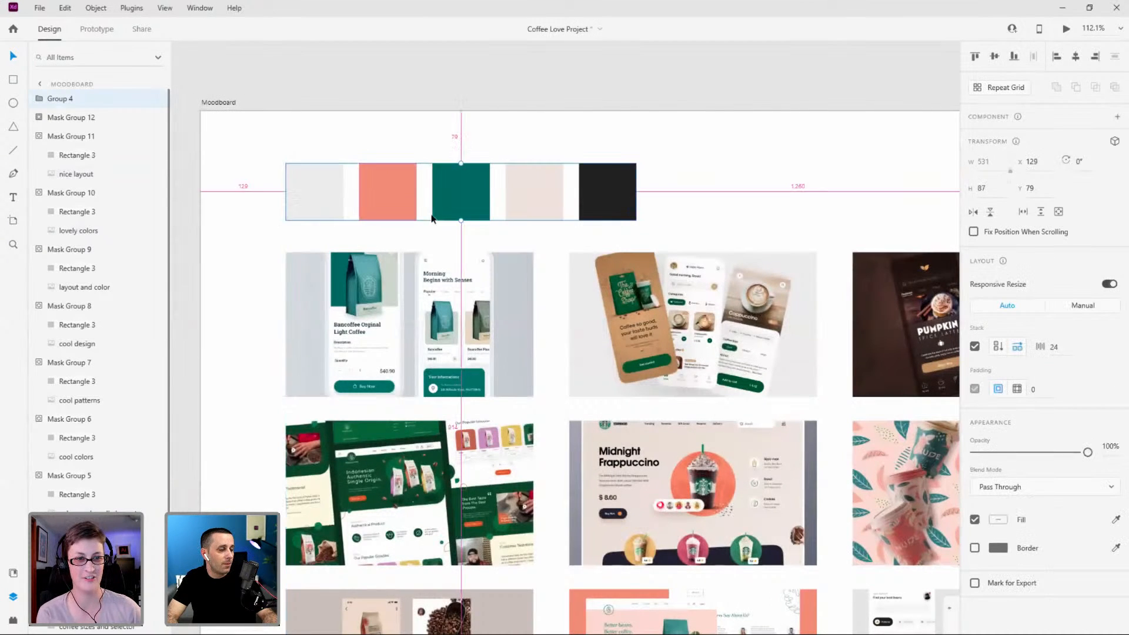
Switch from the Coffee Love Assets library to the document assets and deselect the swatch group.
scroll(503, 227, "down", 5)
left_click(12, 573)
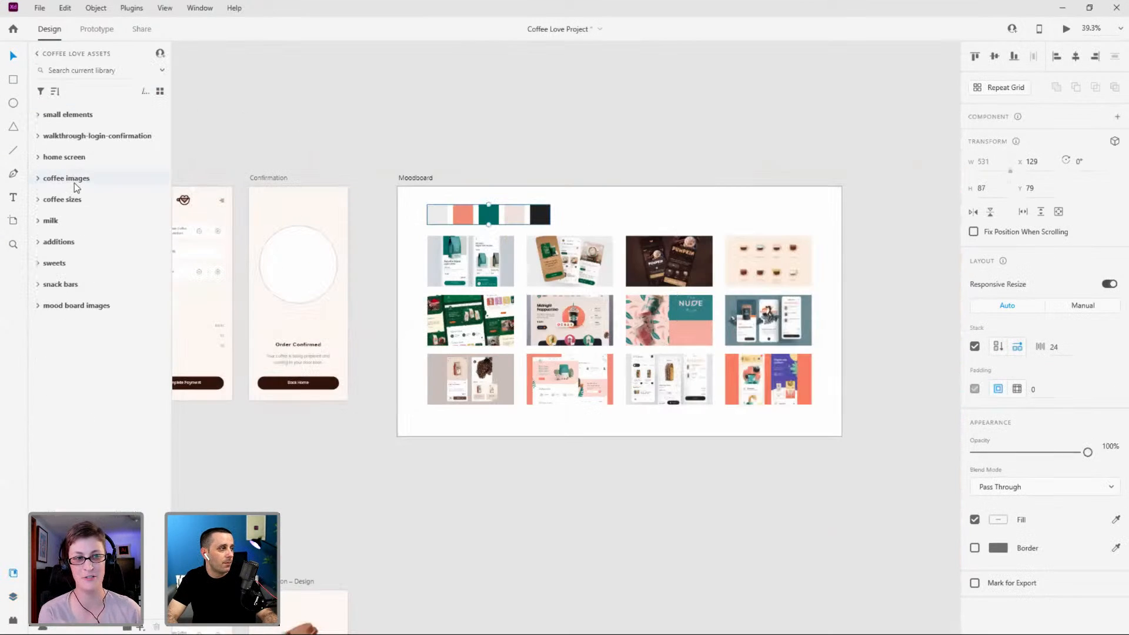
left_click(67, 54)
left_click(75, 82)
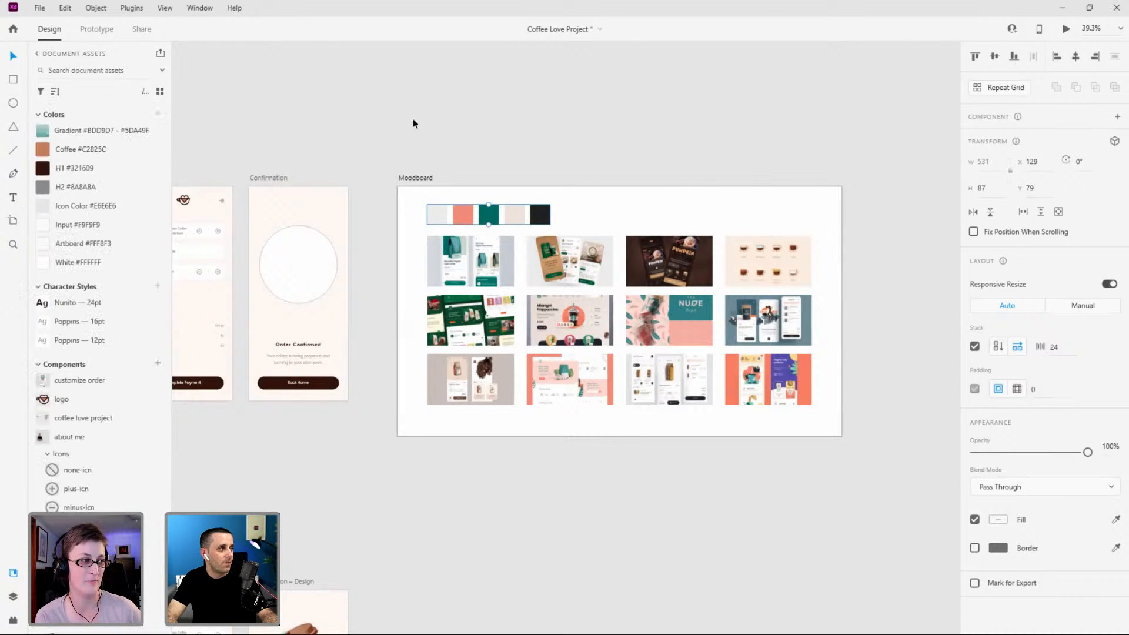
left_click(786, 105)
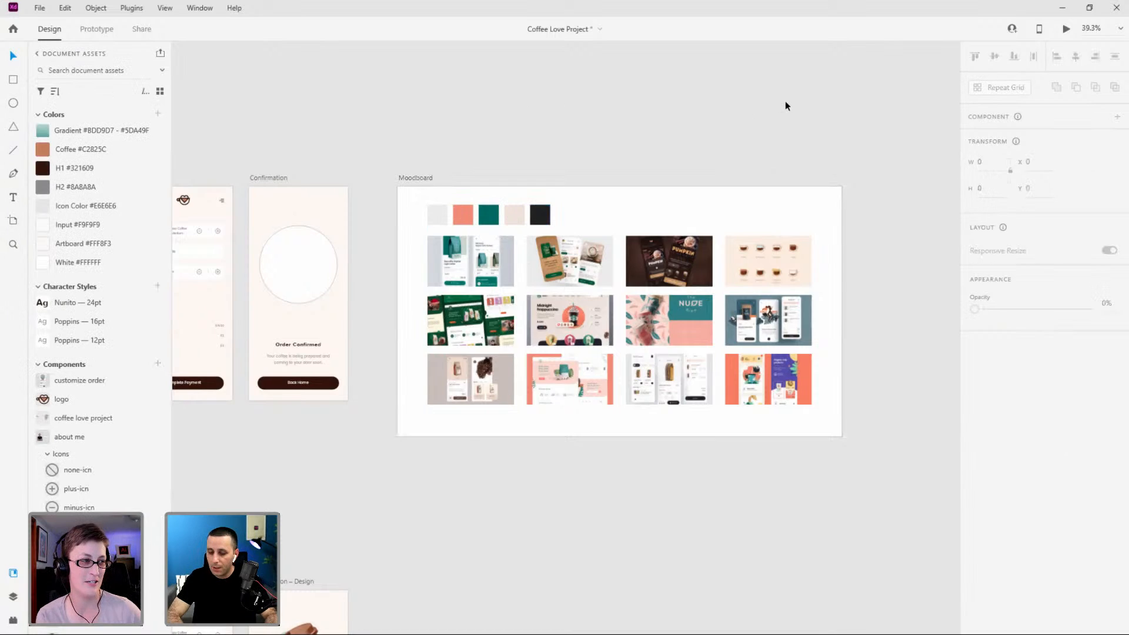
Fit all artboards in view and examine the Coffee Love Project intro artboard up close.
key("ctrl+0")
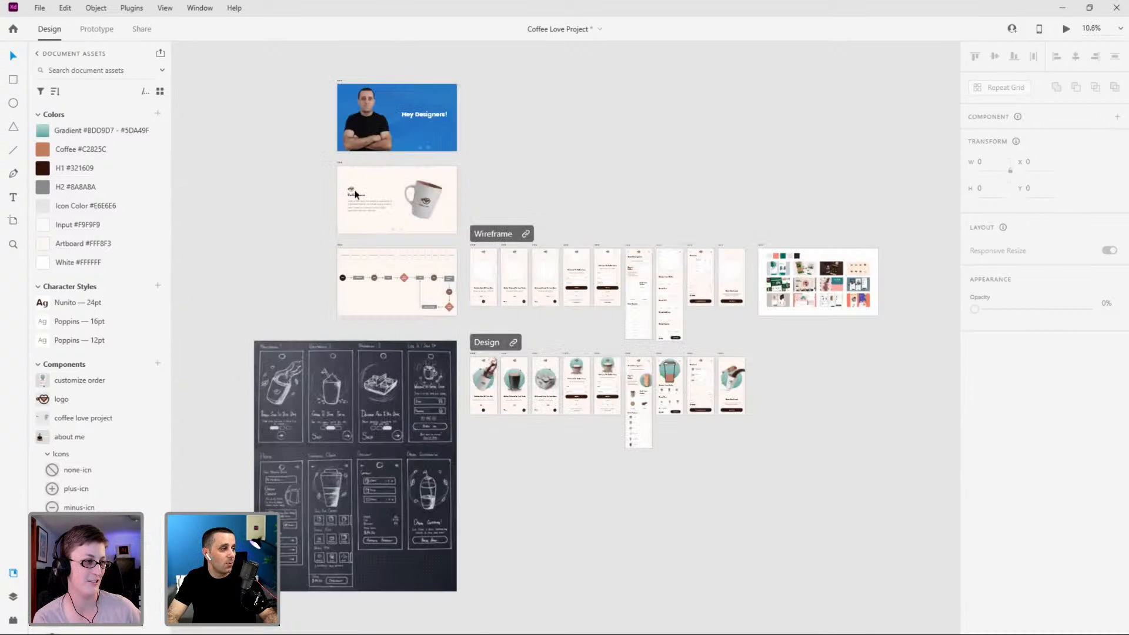
scroll(356, 195, "up", 5)
scroll(380, 193, "up", 2)
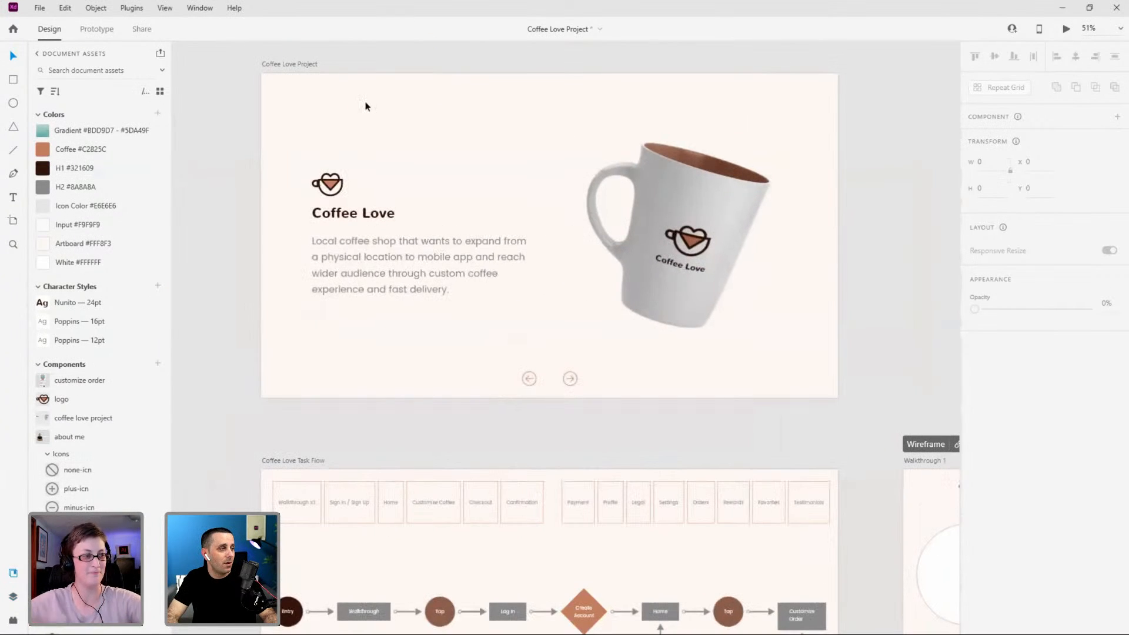
left_click(298, 63)
scroll(282, 103, "up", 1)
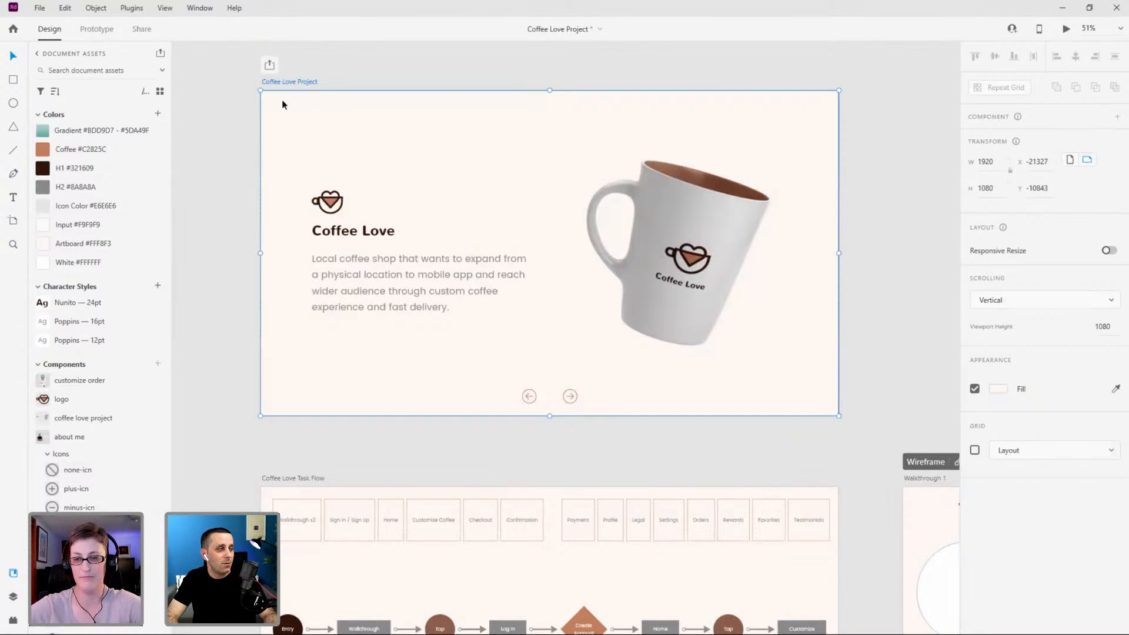
scroll(282, 105, "up", 1)
left_click_drag(499, 79, 456, 63)
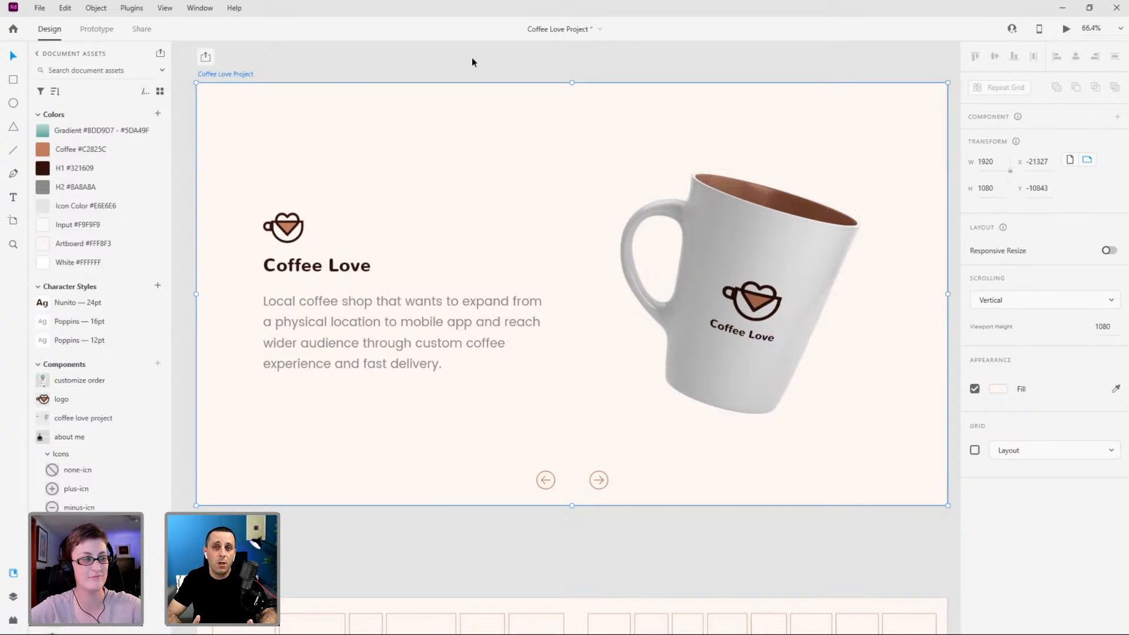
Examine the Coffee Love Task Flow artboard and the hand-drawn screen sketches below it.
scroll(611, 154, "down", 3)
scroll(604, 385, "down", 3)
scroll(603, 352, "up", 3)
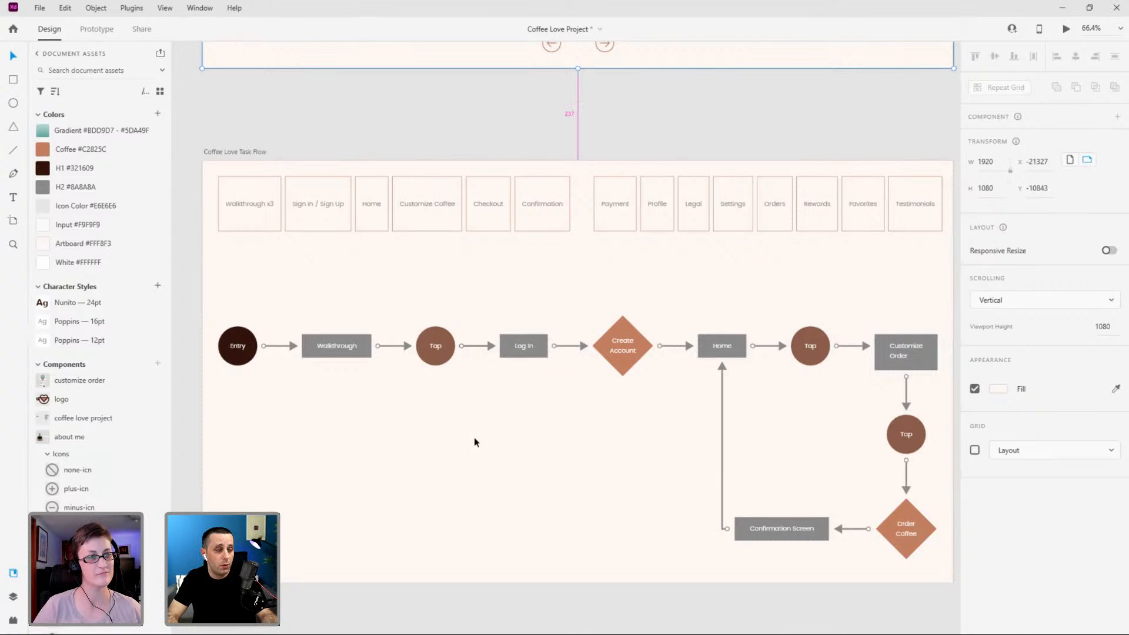
scroll(473, 436, "down", 2)
scroll(483, 424, "down", 10)
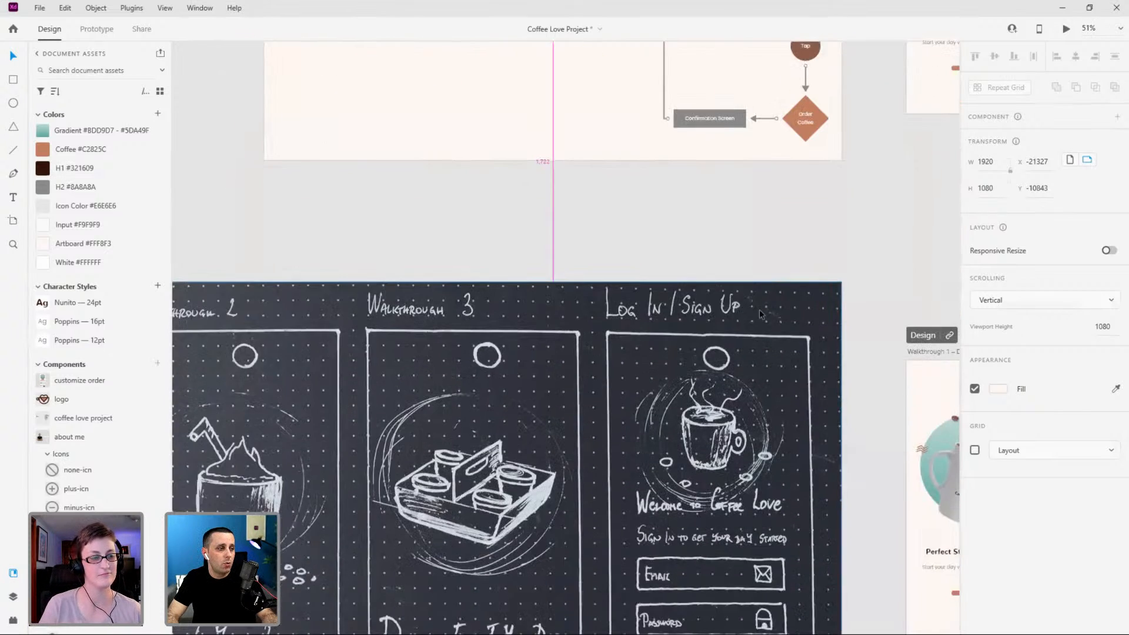
scroll(751, 310, "down", 4)
left_click_drag(547, 232, 577, 58)
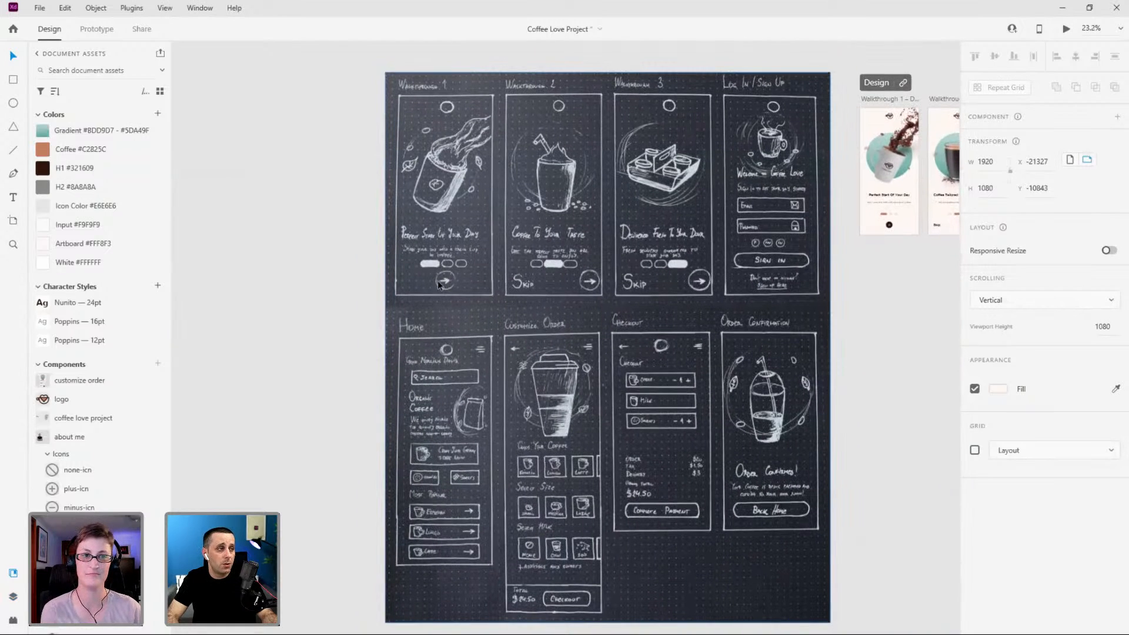
Compare the Wireframe row of screens with the Design row beneath it.
mouse_move(783, 175)
left_mouse_down()
mouse_move(675, 316)
mouse_move(241, 447)
mouse_move(176, 411)
mouse_move(144, 369)
left_mouse_up()
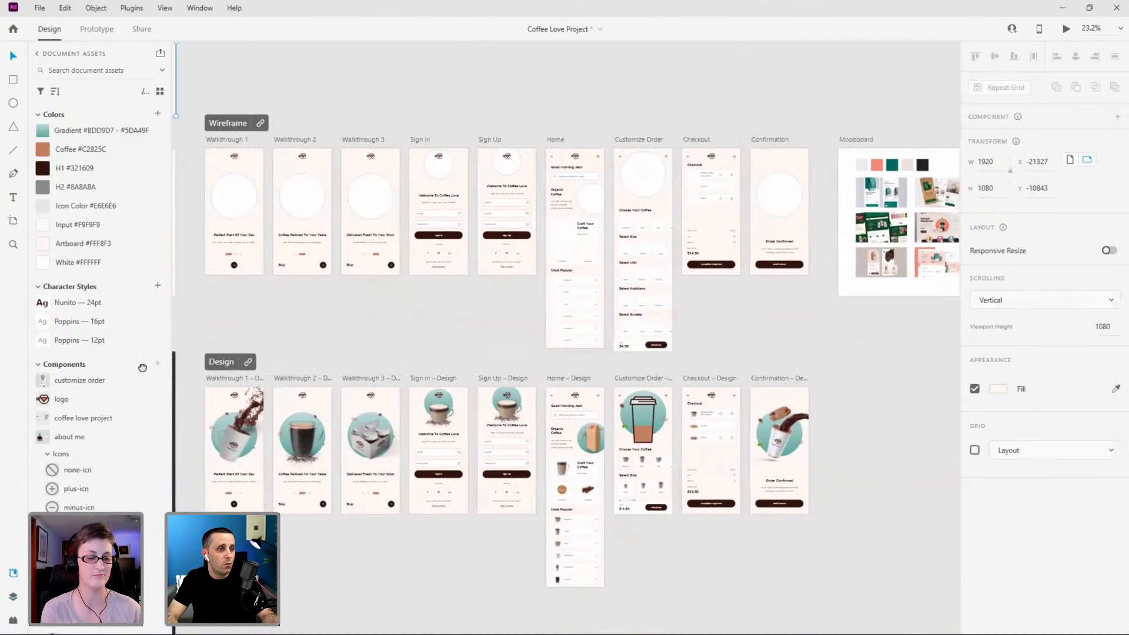
scroll(220, 291, "up", 3)
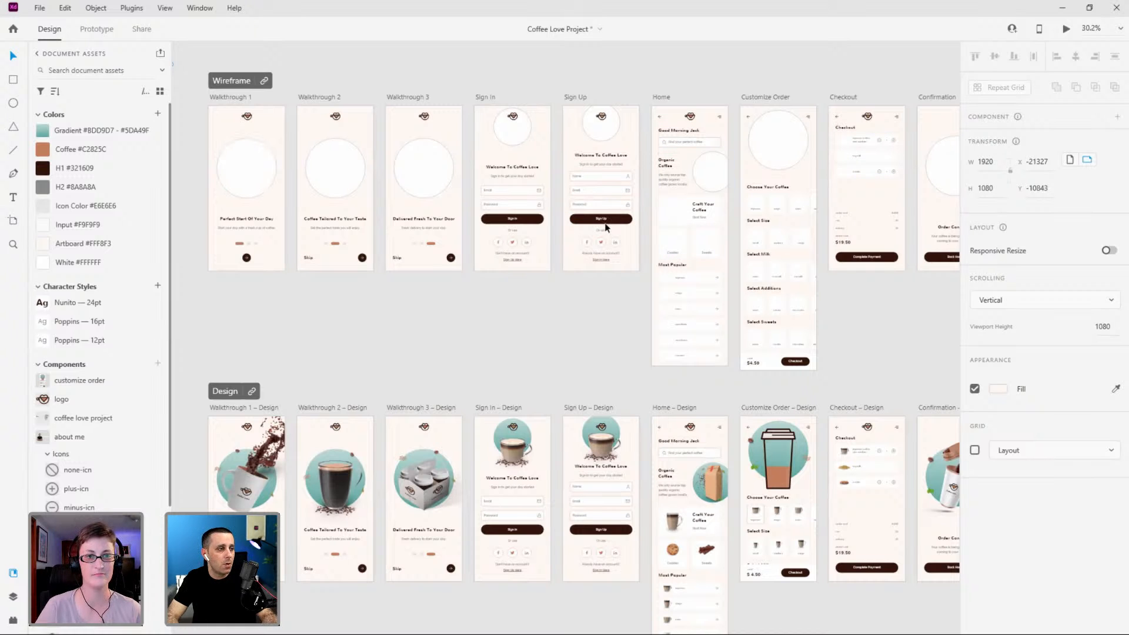
scroll(605, 197, "down", 2)
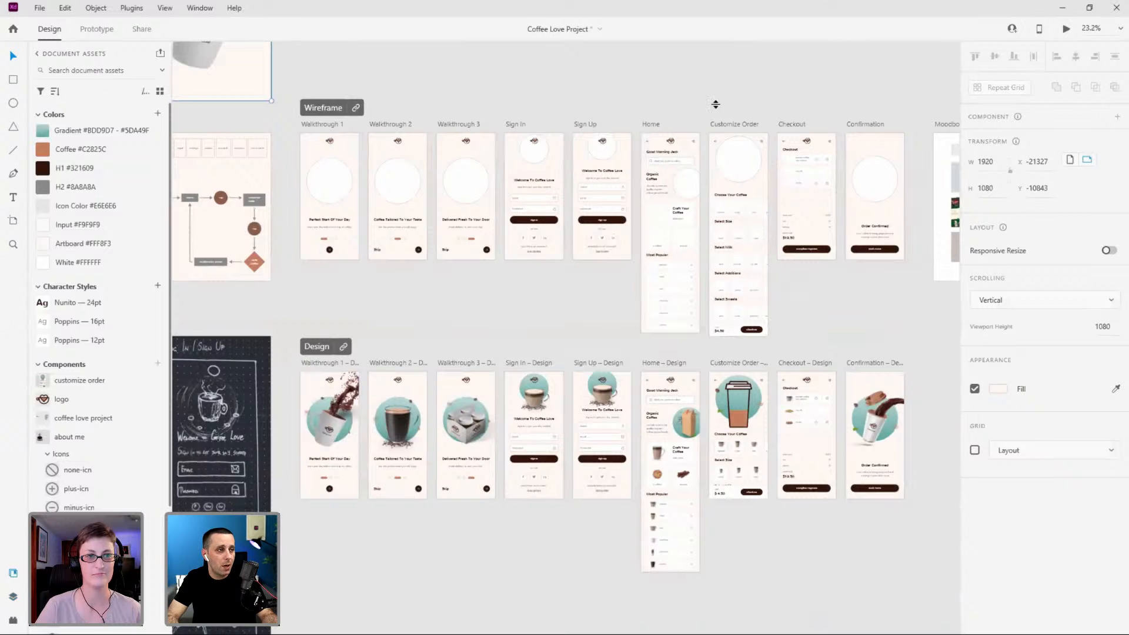
scroll(411, 324, "down", 2)
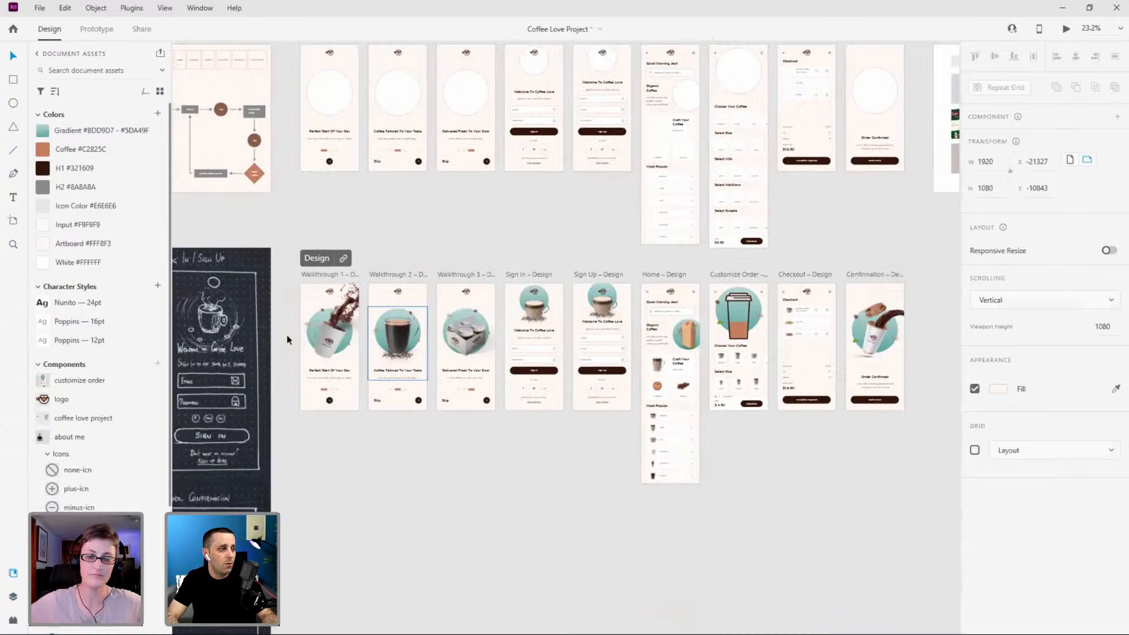
scroll(530, 158, "up", 1)
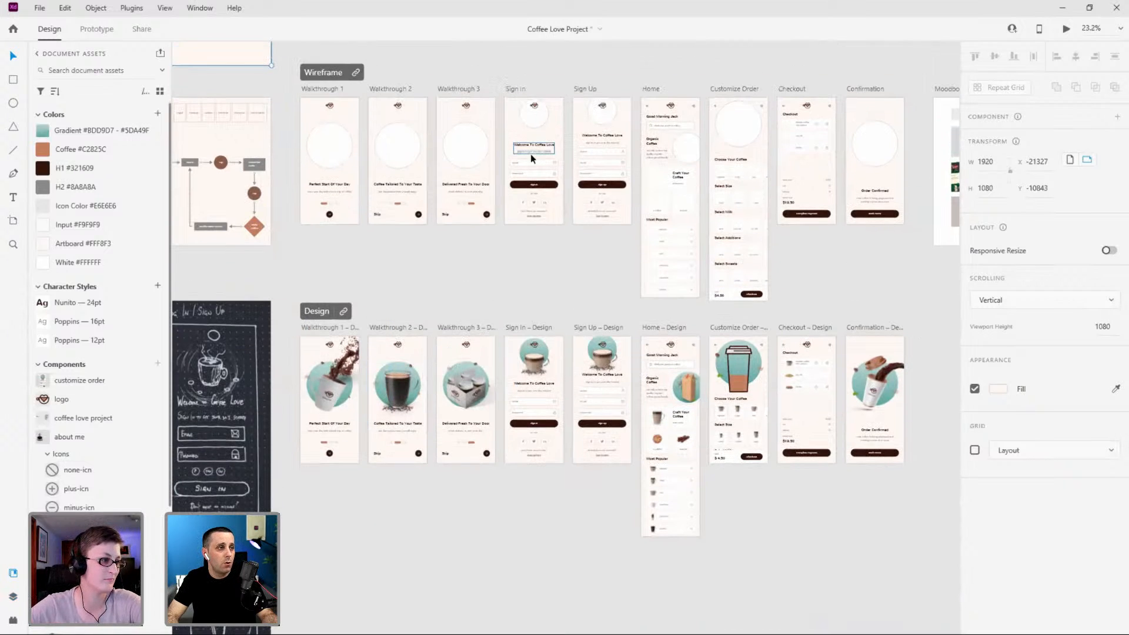
Inspect the light grey swatch in the Moodboard's colour group and how selected colours are added to the document assets.
left_click(808, 62)
scroll(644, 50, "right", 5)
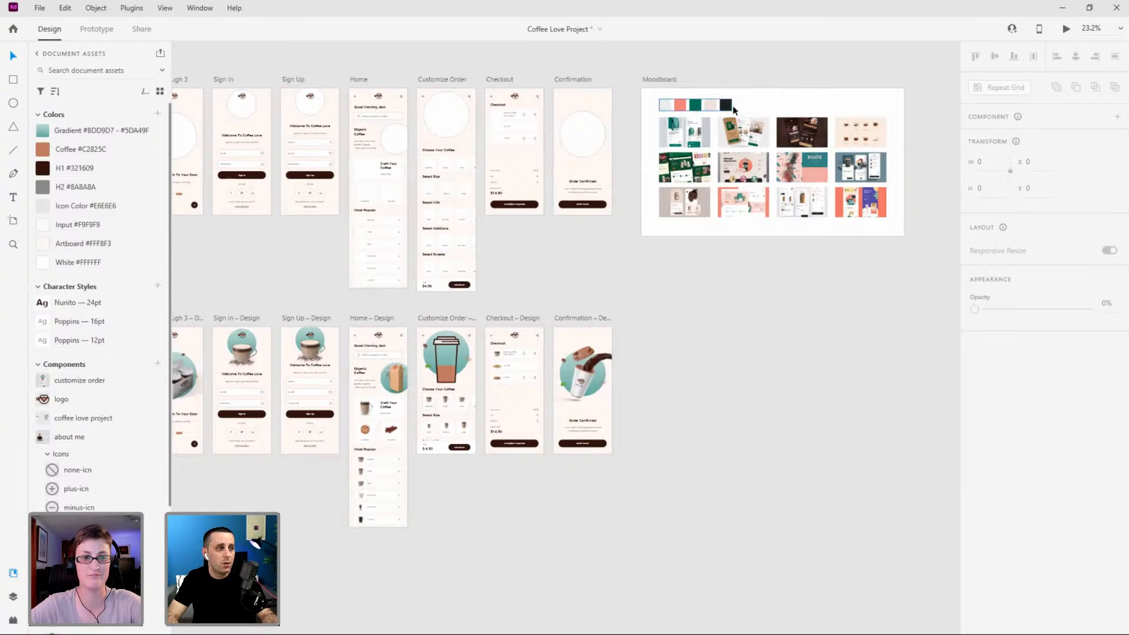
left_click(708, 108)
left_click(681, 106)
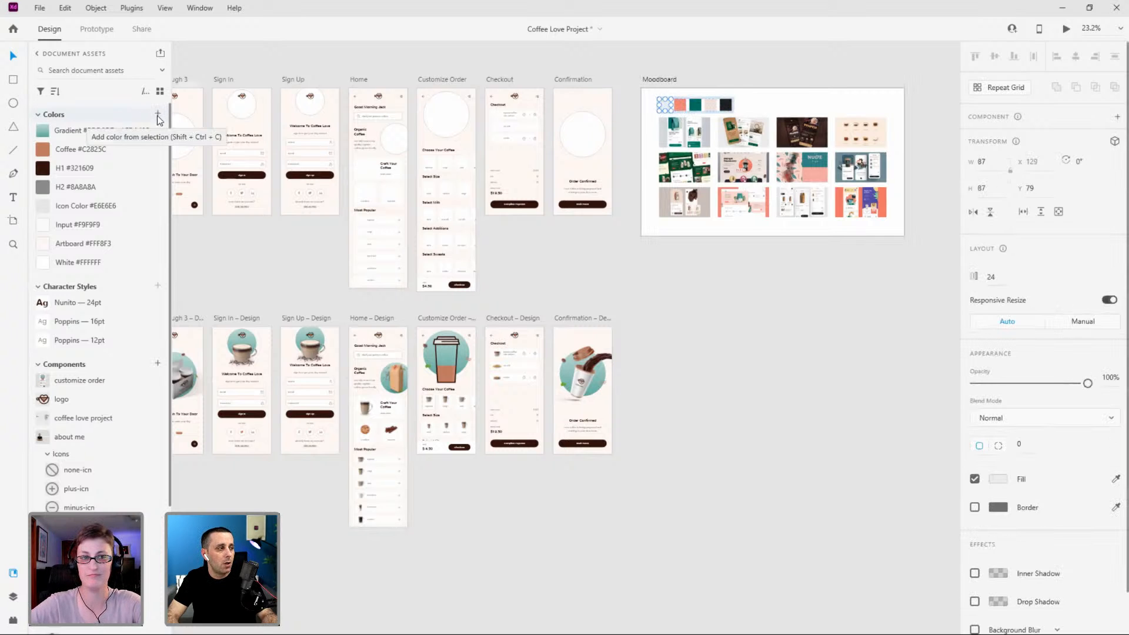
left_click(552, 294)
Review the share link settings of the Wireframe and Design flows, and return to Design mode.
left_click_drag(691, 241, 906, 171)
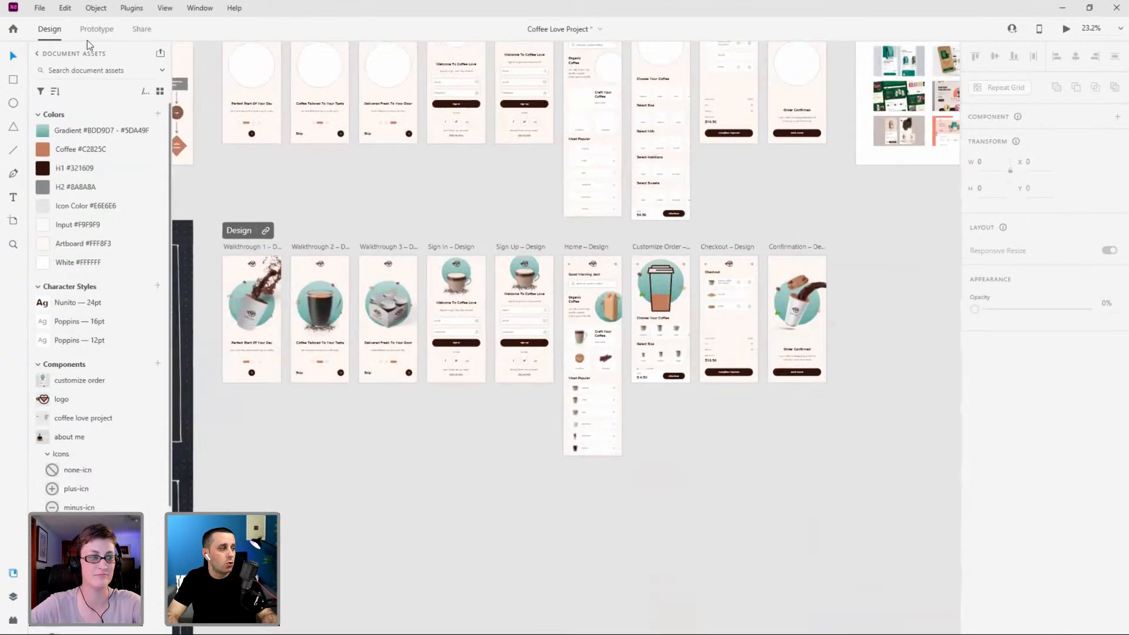
left_click(144, 29)
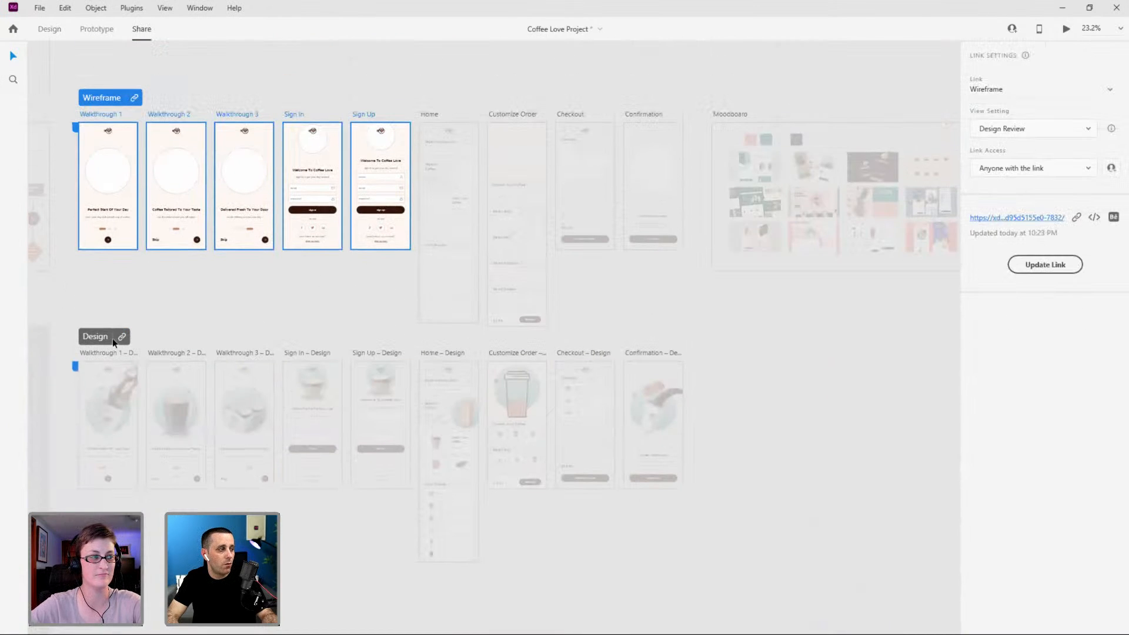
left_click(90, 340)
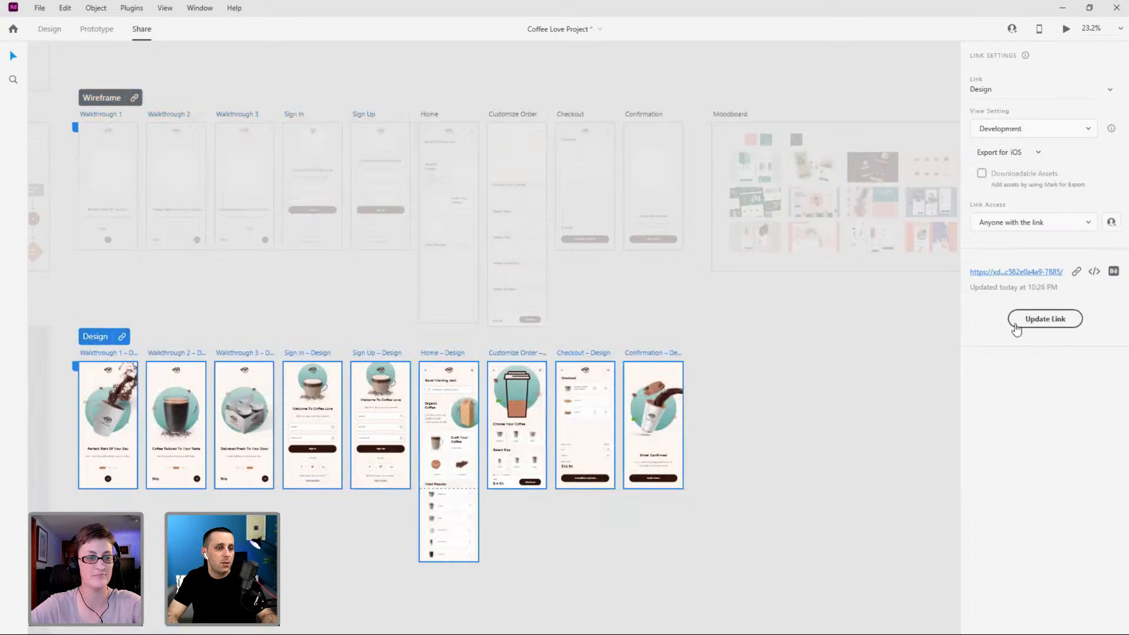
left_click(91, 28)
left_click(49, 29)
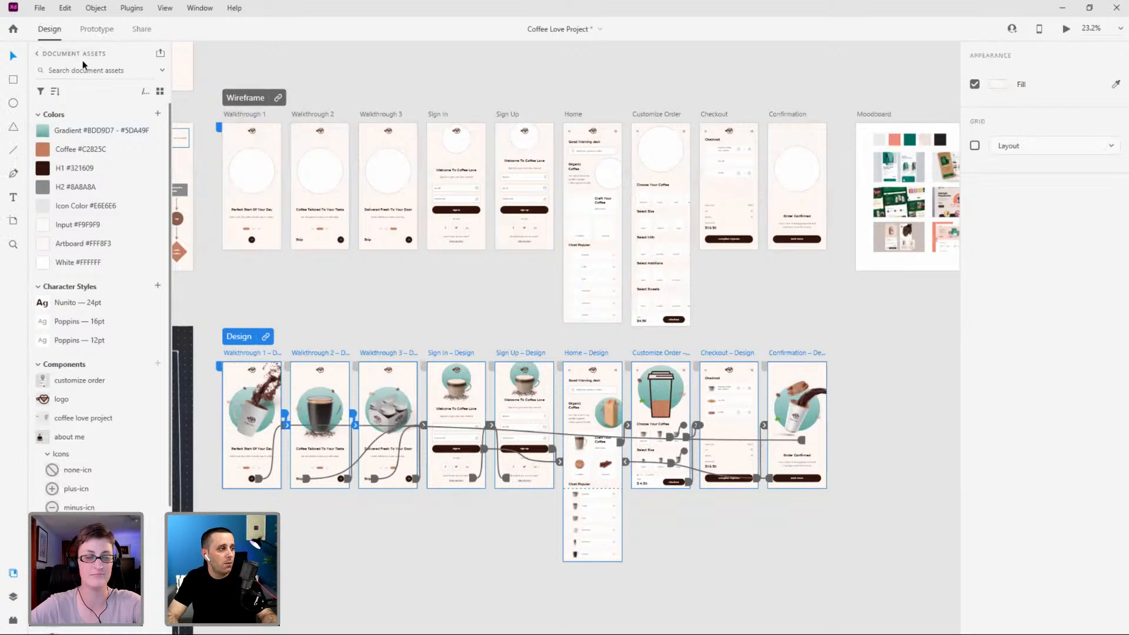
Launch a maximized preview of the prototype starting from the Walkthrough 1 – Design artboard.
left_click(262, 353)
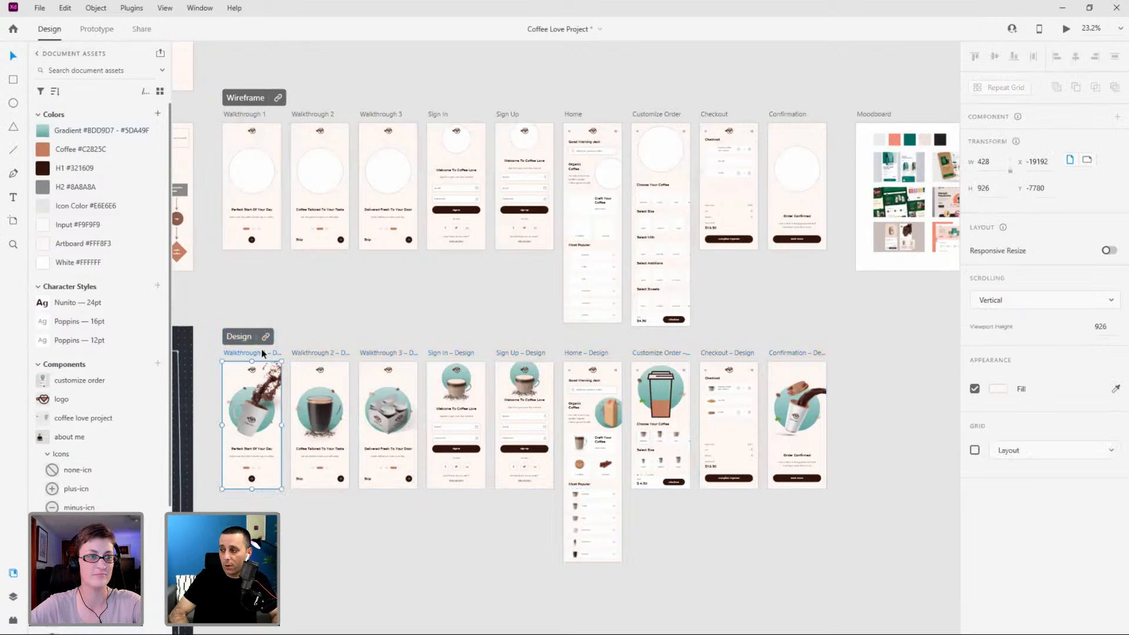
key("ctrl+Return")
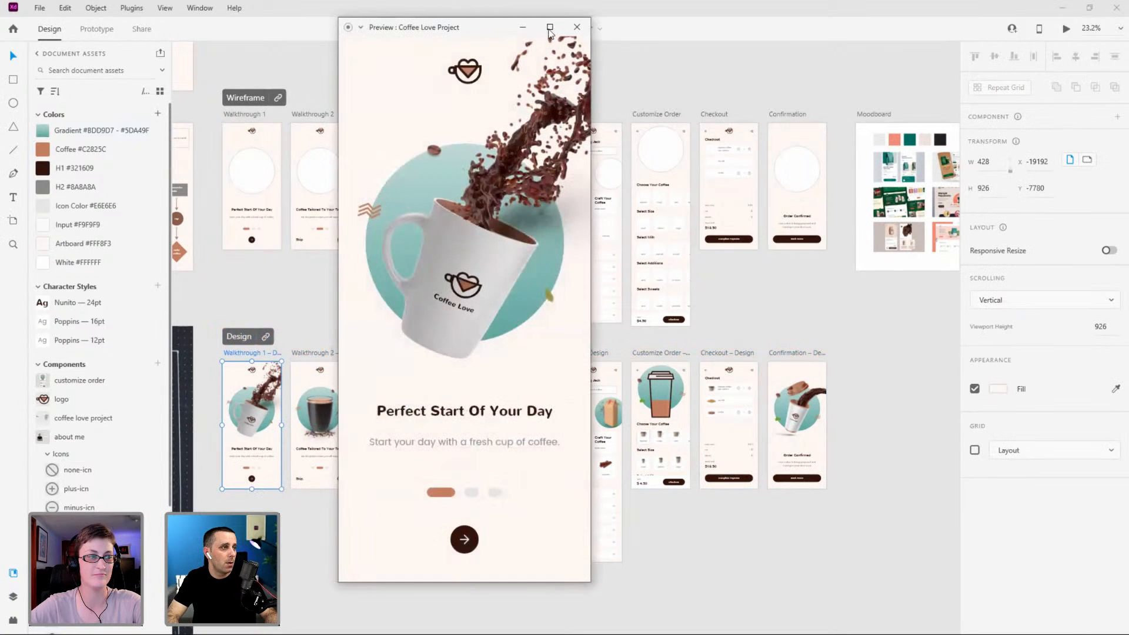
left_click(550, 27)
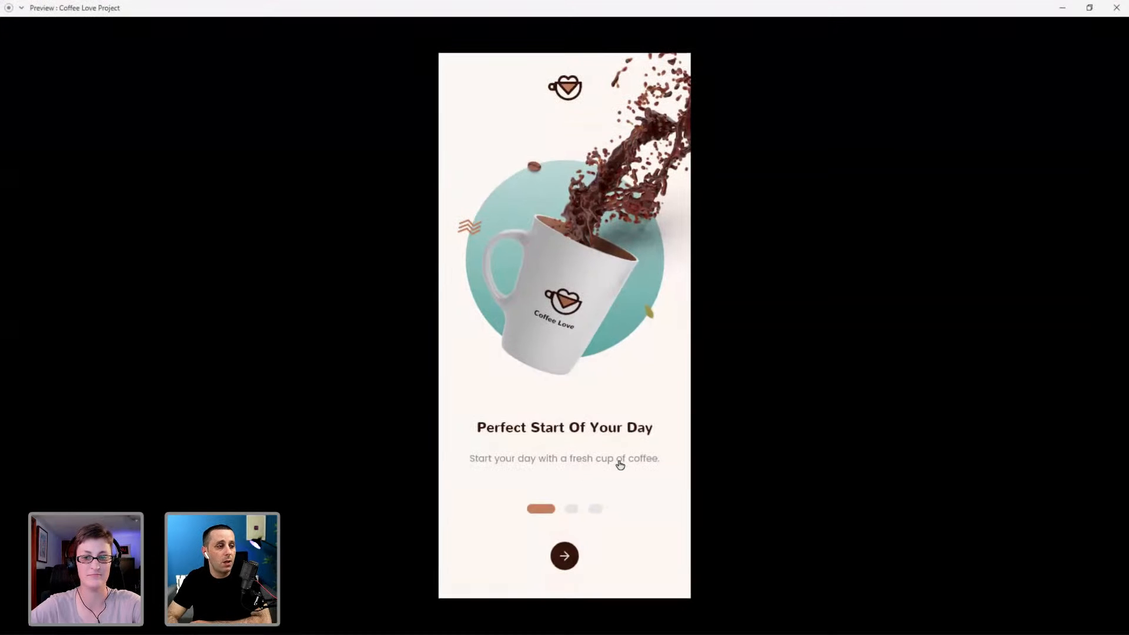
Test the preview by swiping through the three walkthrough screens, continuing to Sign In and following the link to Sign Up.
left_click_drag(675, 507, 659, 505)
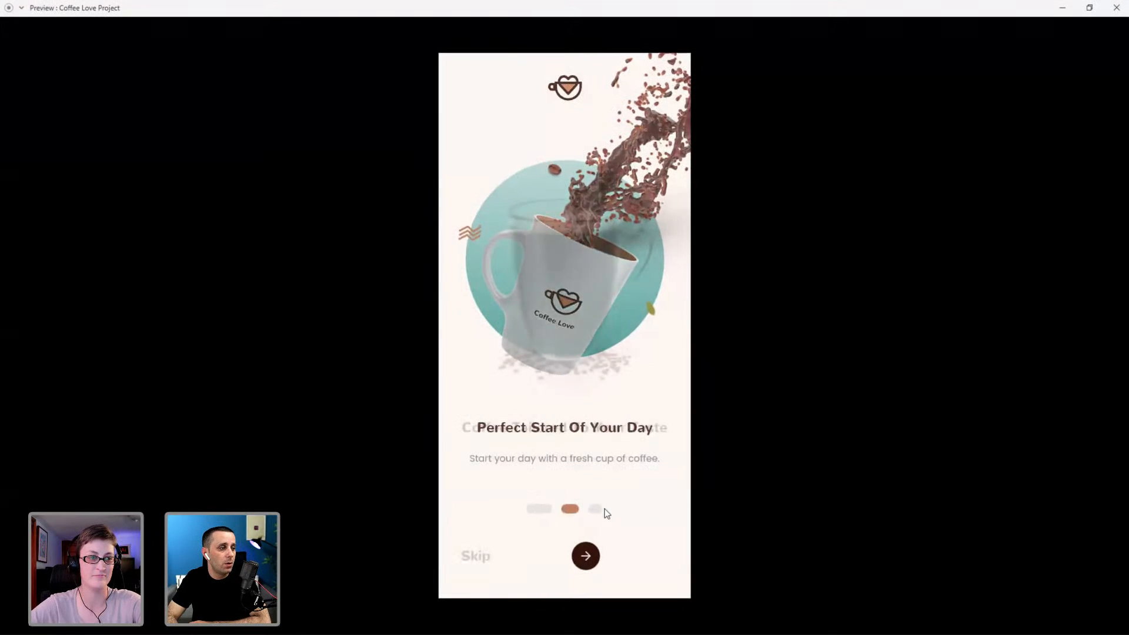
left_click_drag(665, 491, 569, 494)
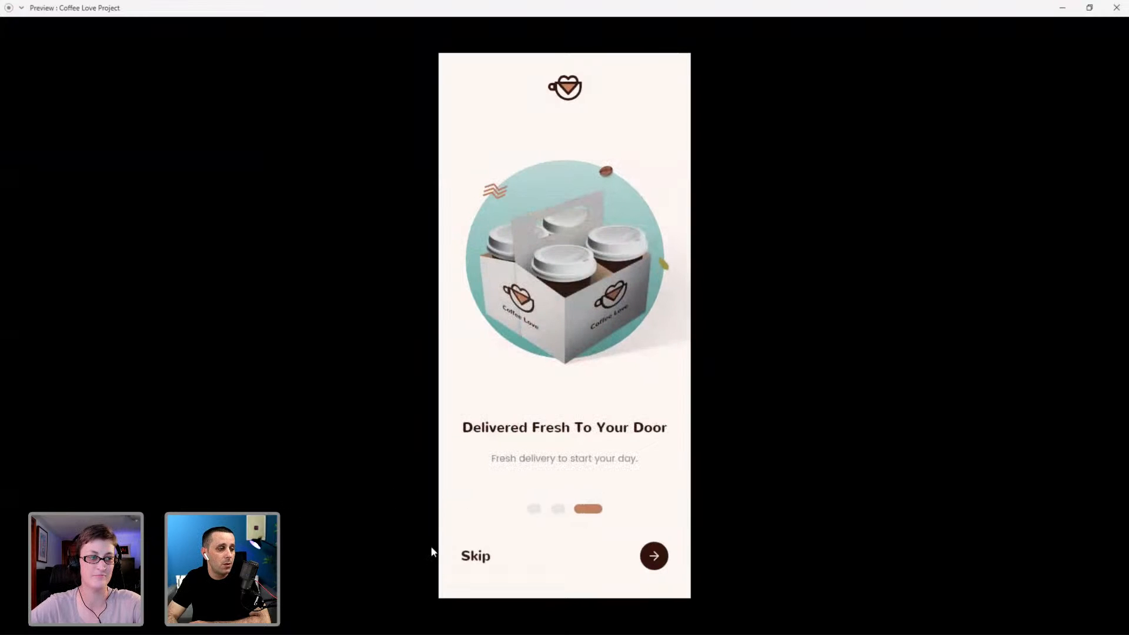
left_click(655, 556)
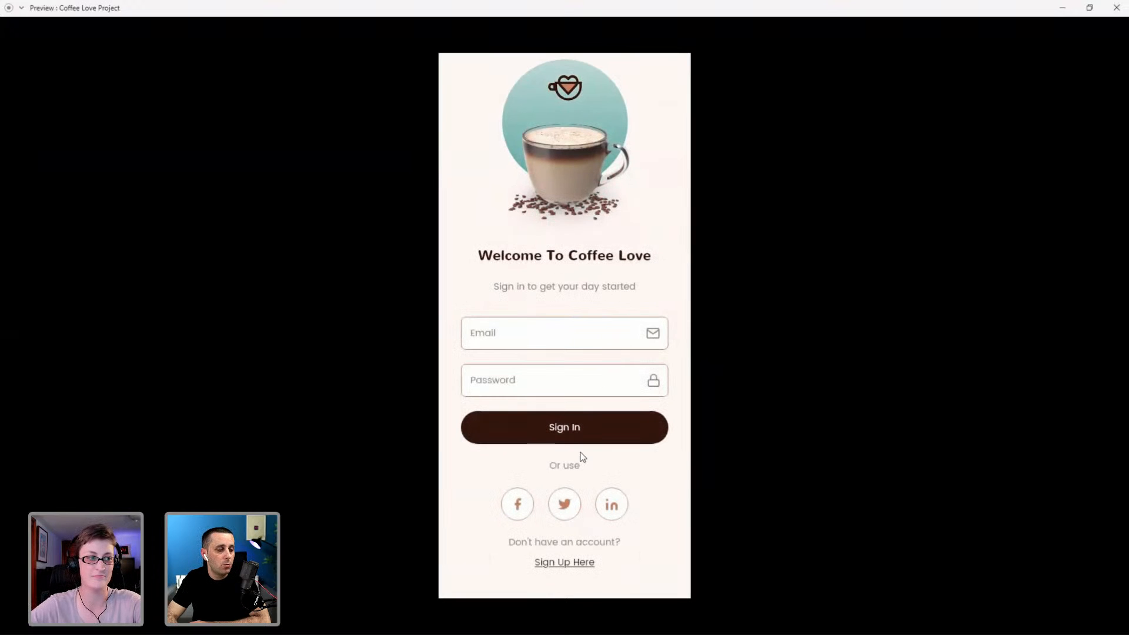
left_click(561, 563)
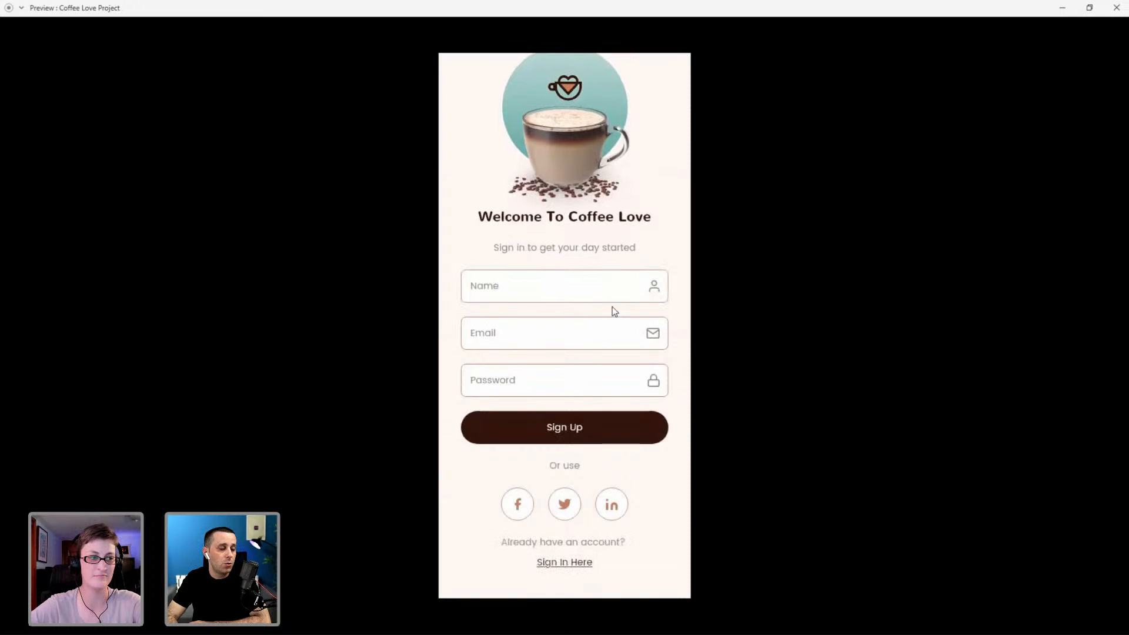
Test the Sign Up button in the preview and look through the home screen down to the Most Popular list and back up.
left_click(580, 428)
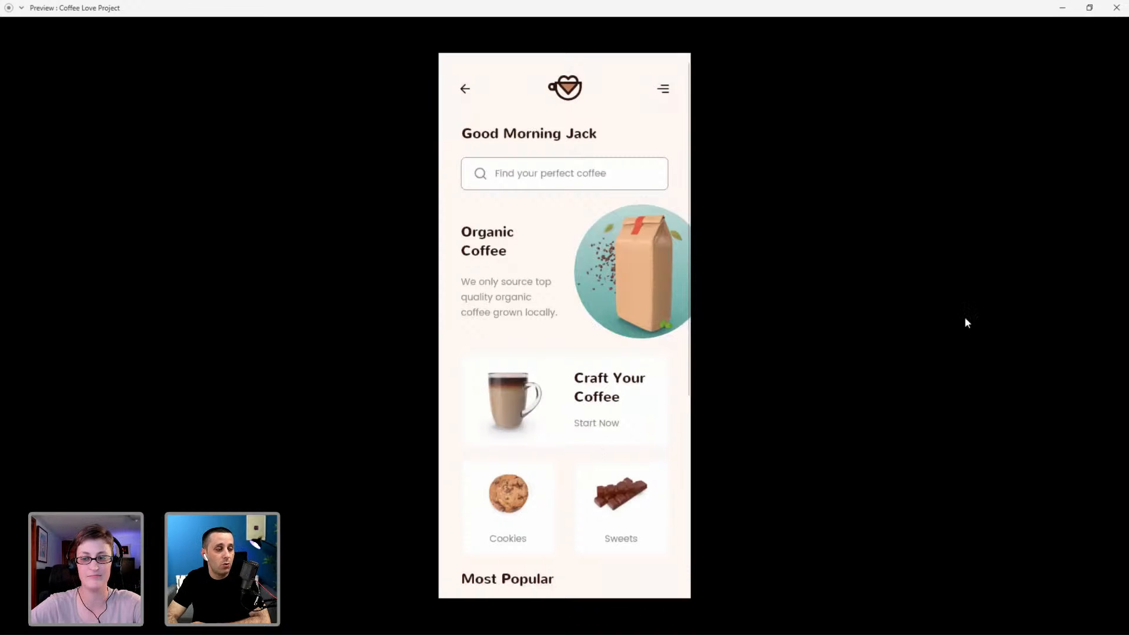
scroll(615, 347, "down", 3)
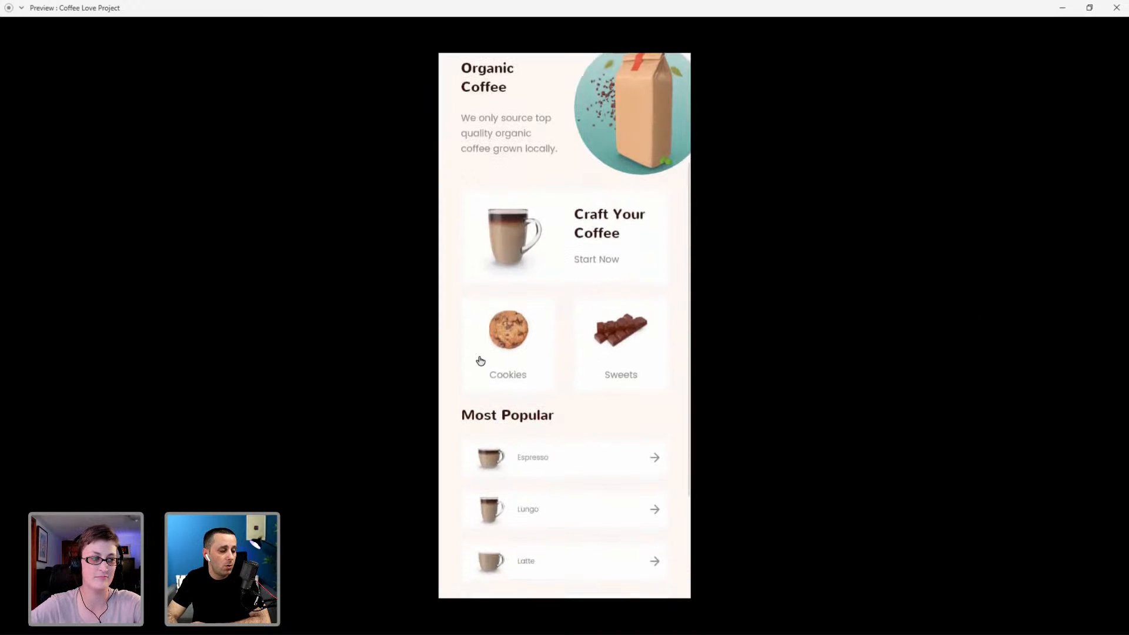
scroll(609, 352, "down", 3)
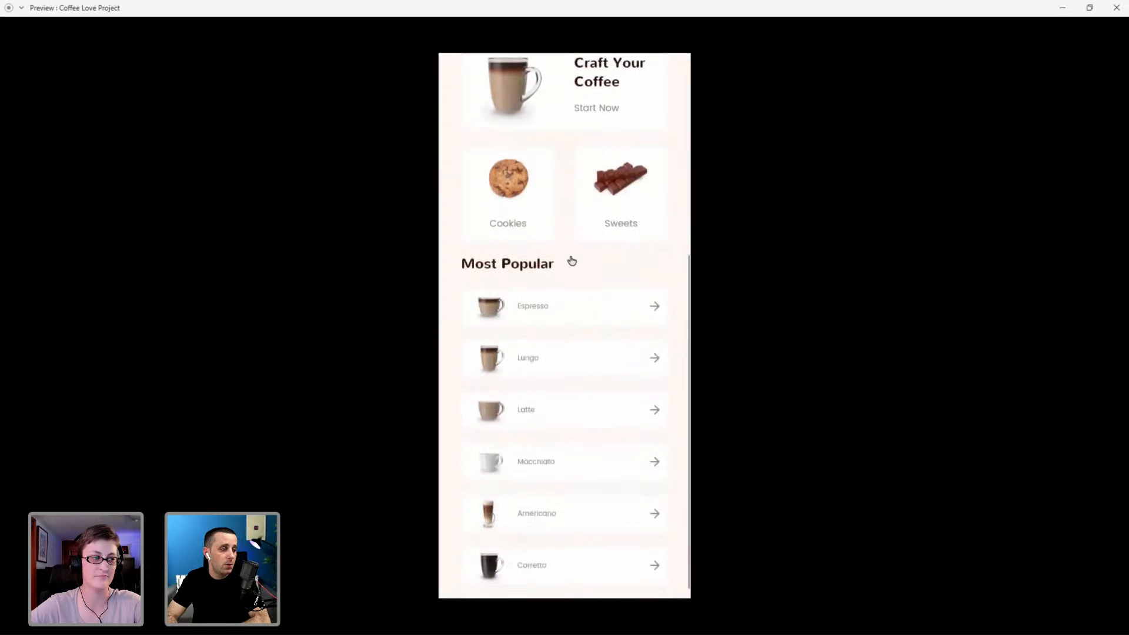
scroll(568, 420, "up", 5)
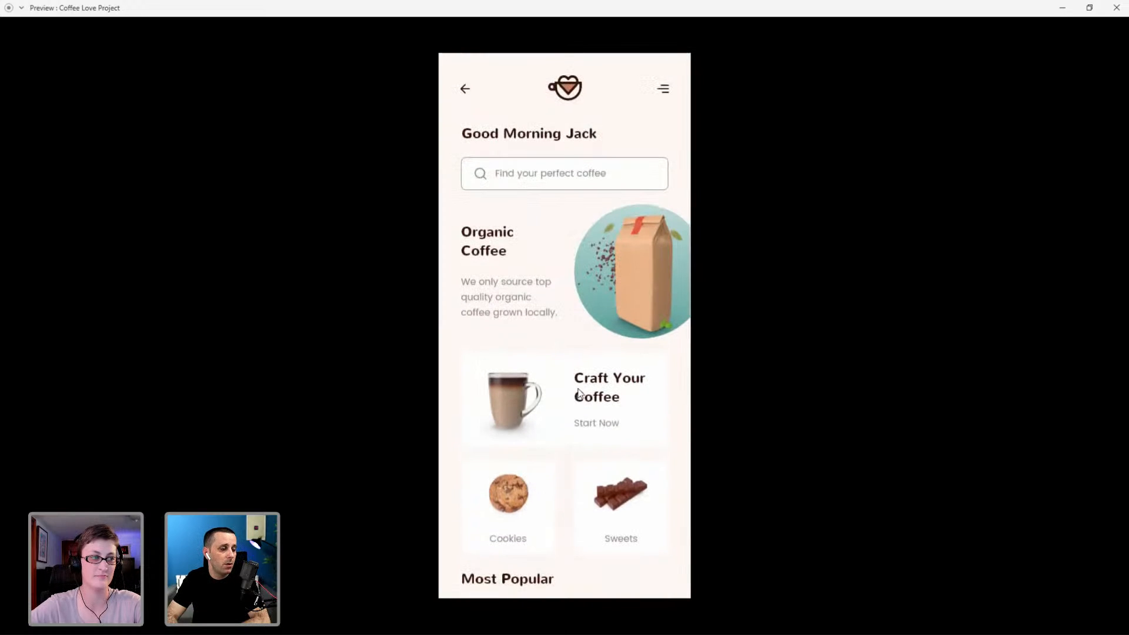
Test the Craft Your Coffee flow by selecting Lungo, switching back to Espresso, and continuing through Checkout to the order confirmation.
left_click(579, 394)
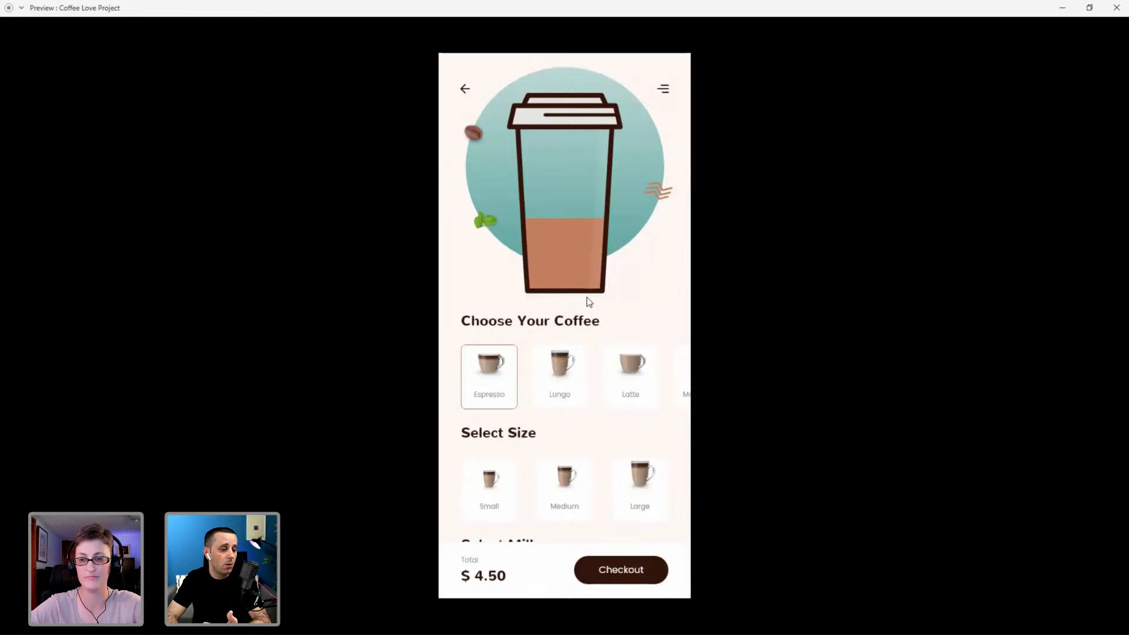
left_click(569, 380)
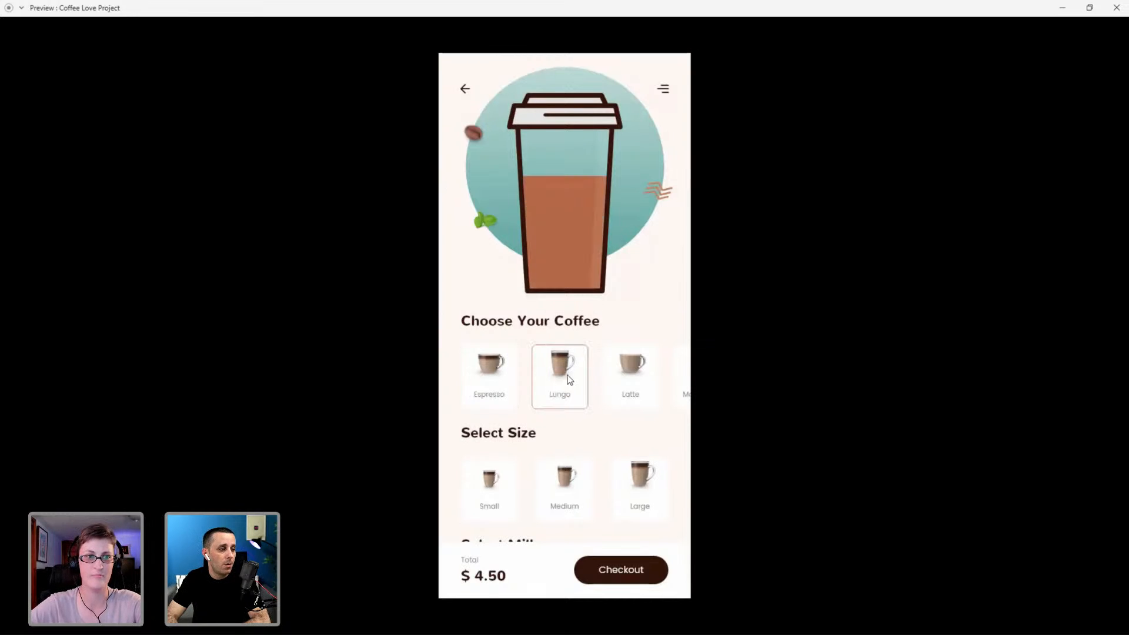
left_click(517, 377)
left_click(643, 570)
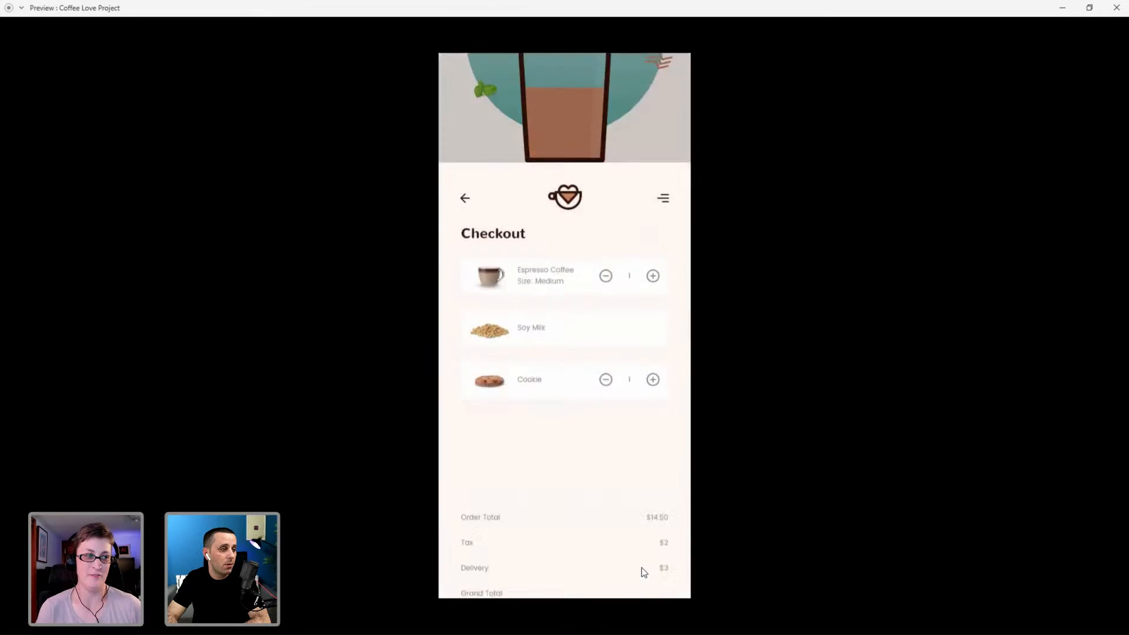
left_click(583, 555)
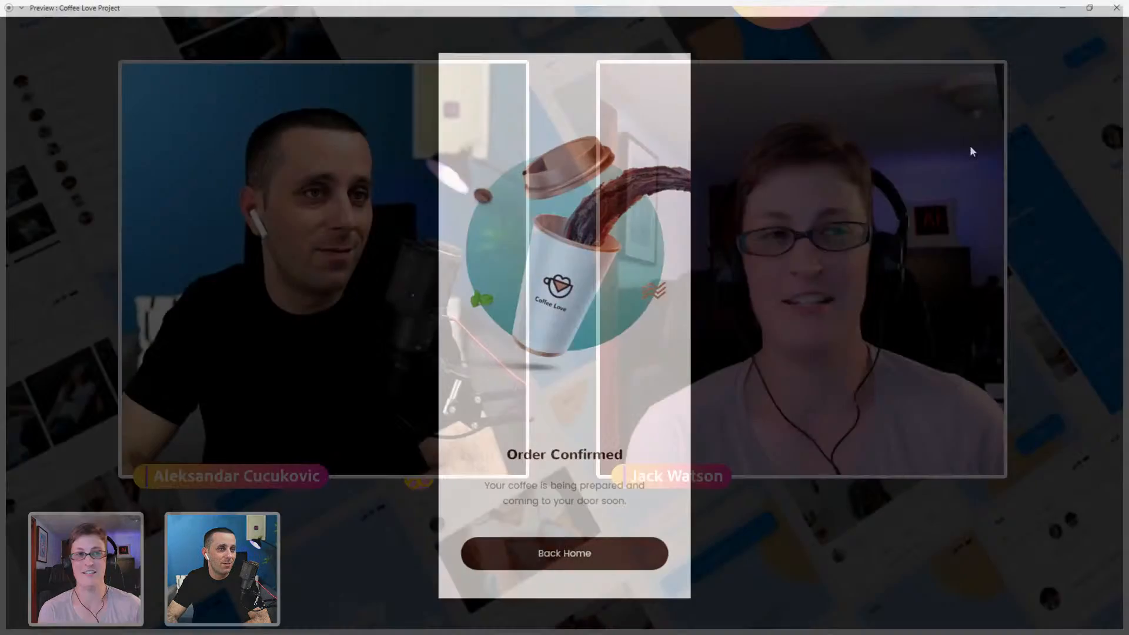